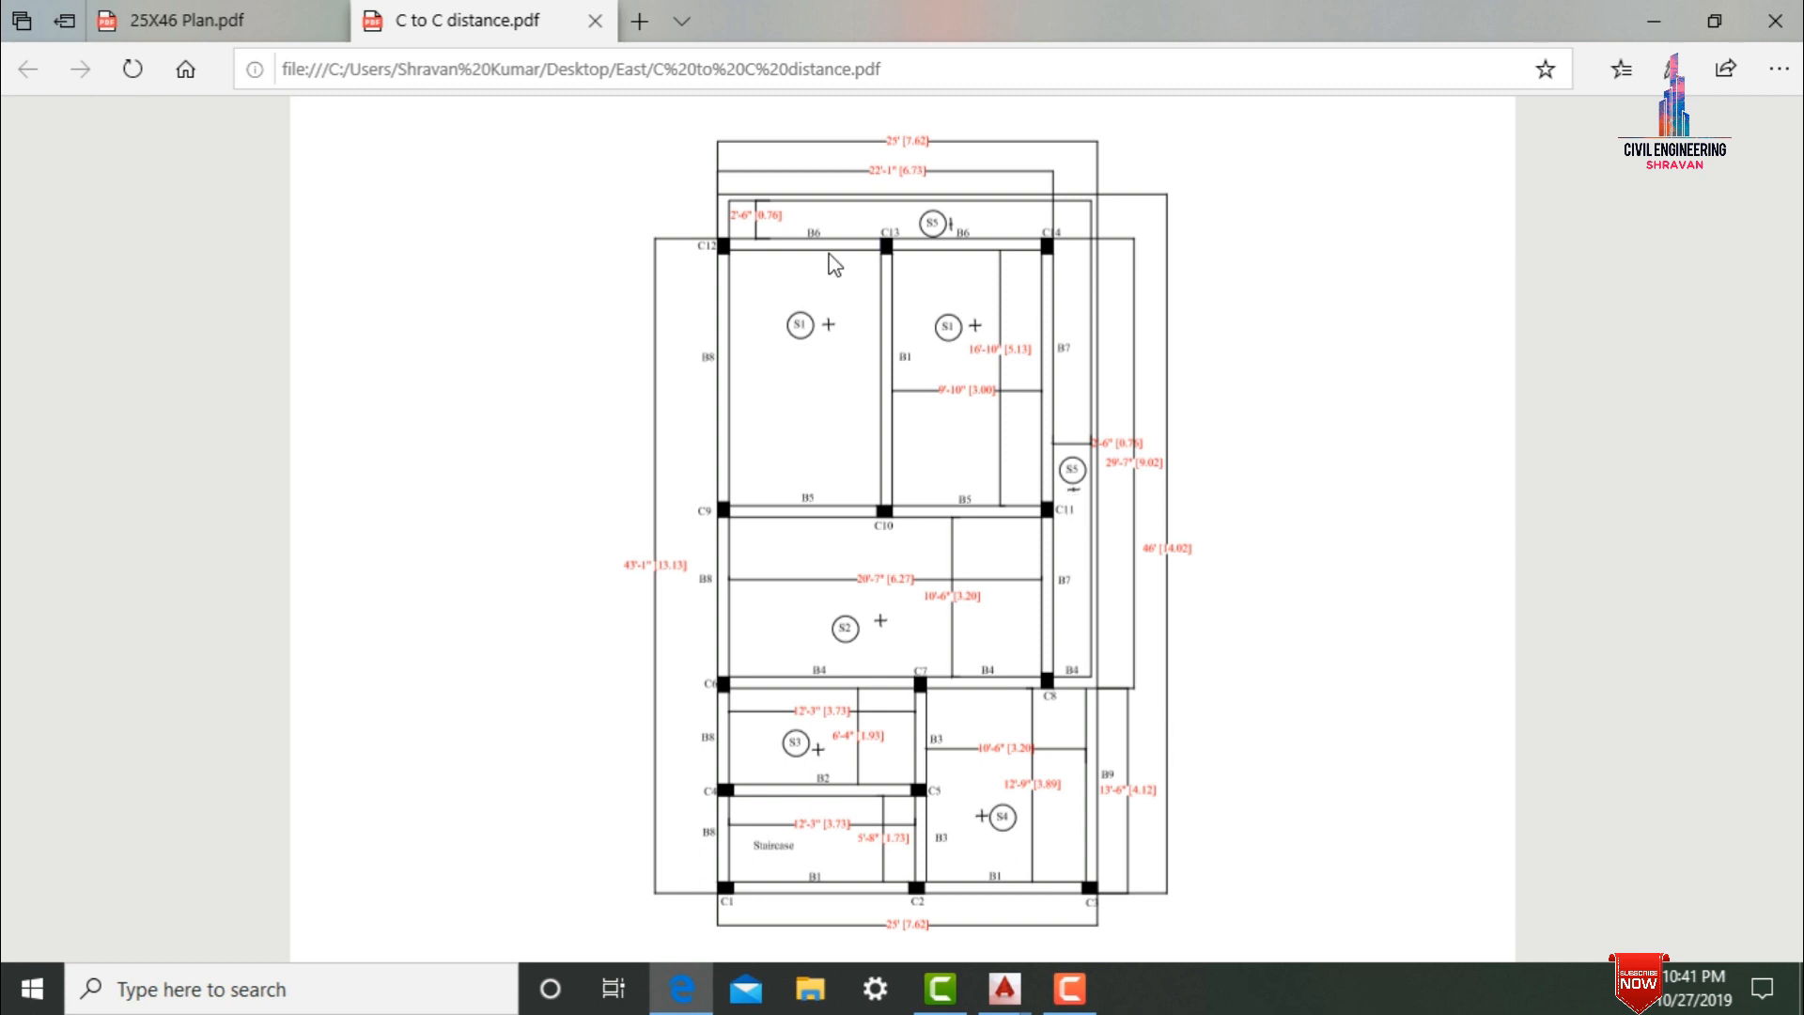
- Switch to the read-only Final.dxf drawing in AutoCAD and save it as 123 in AutoCAD 2013 DXF format
{"action": "mouse_move", "coordinate": [1071, 125]}
{"action": "mouse_move", "coordinate": [1005, 1001]}
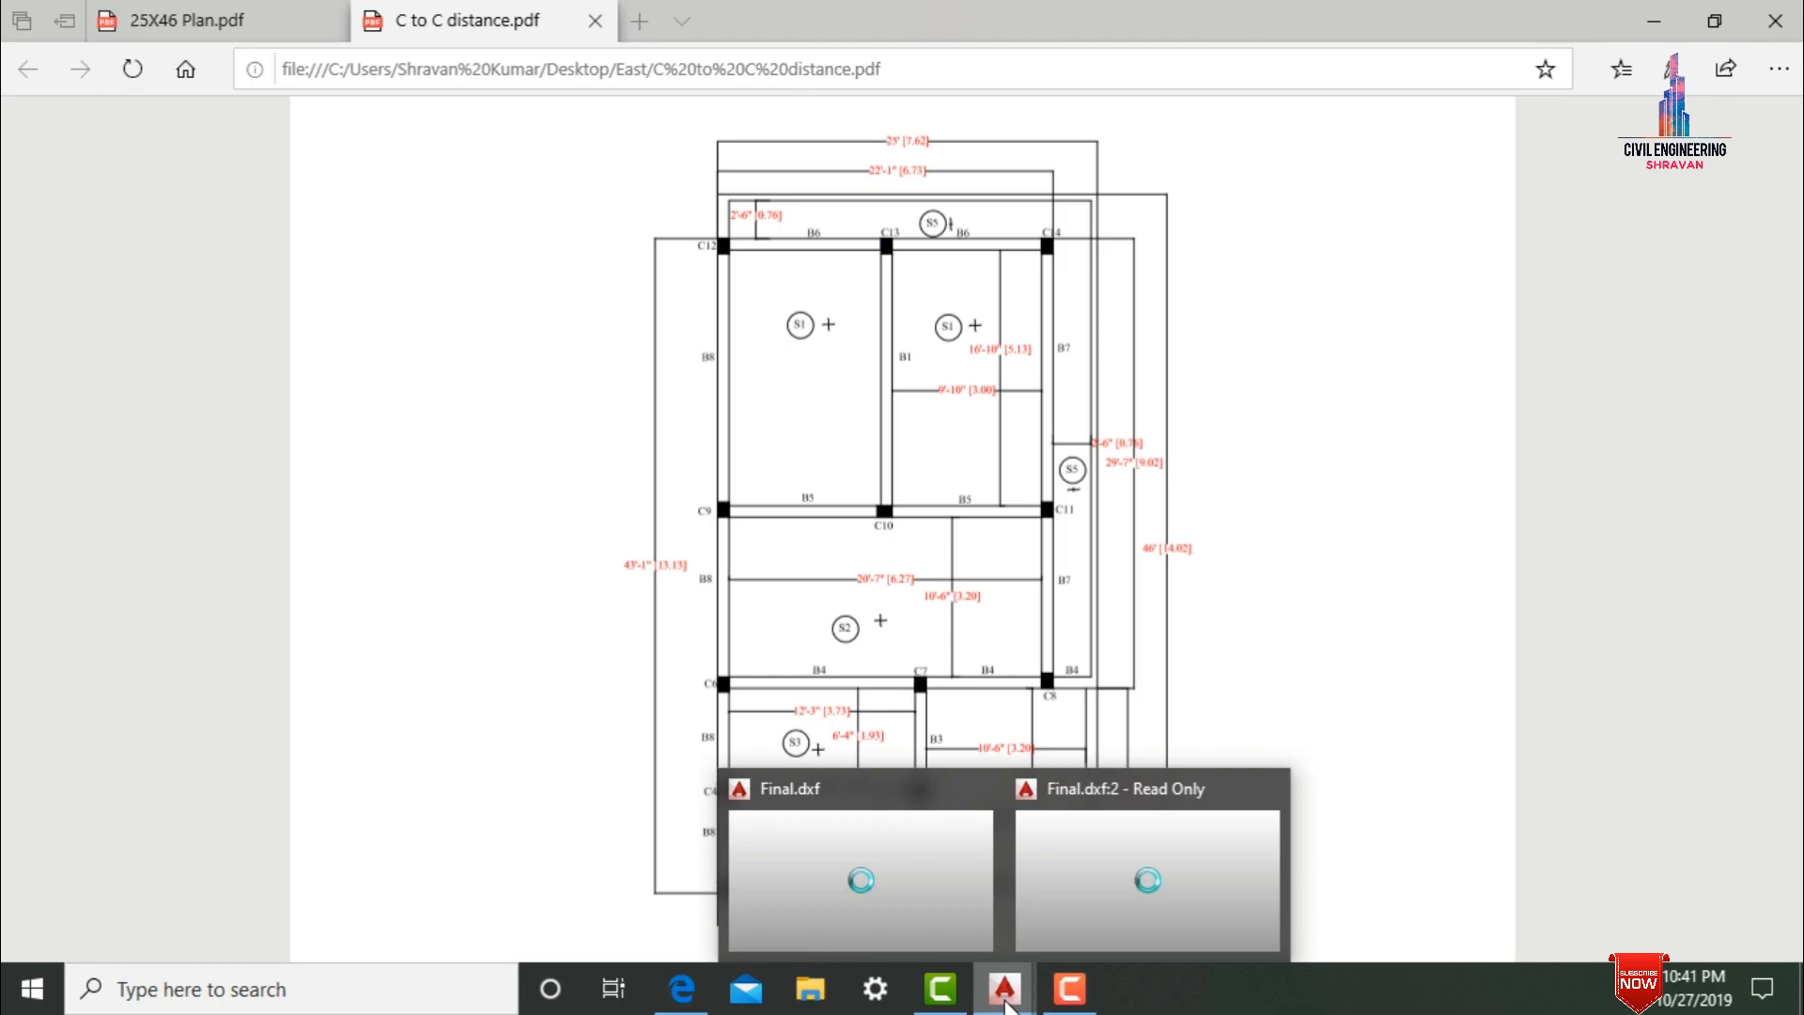
{"action": "left_click", "coordinate": [1086, 887]}
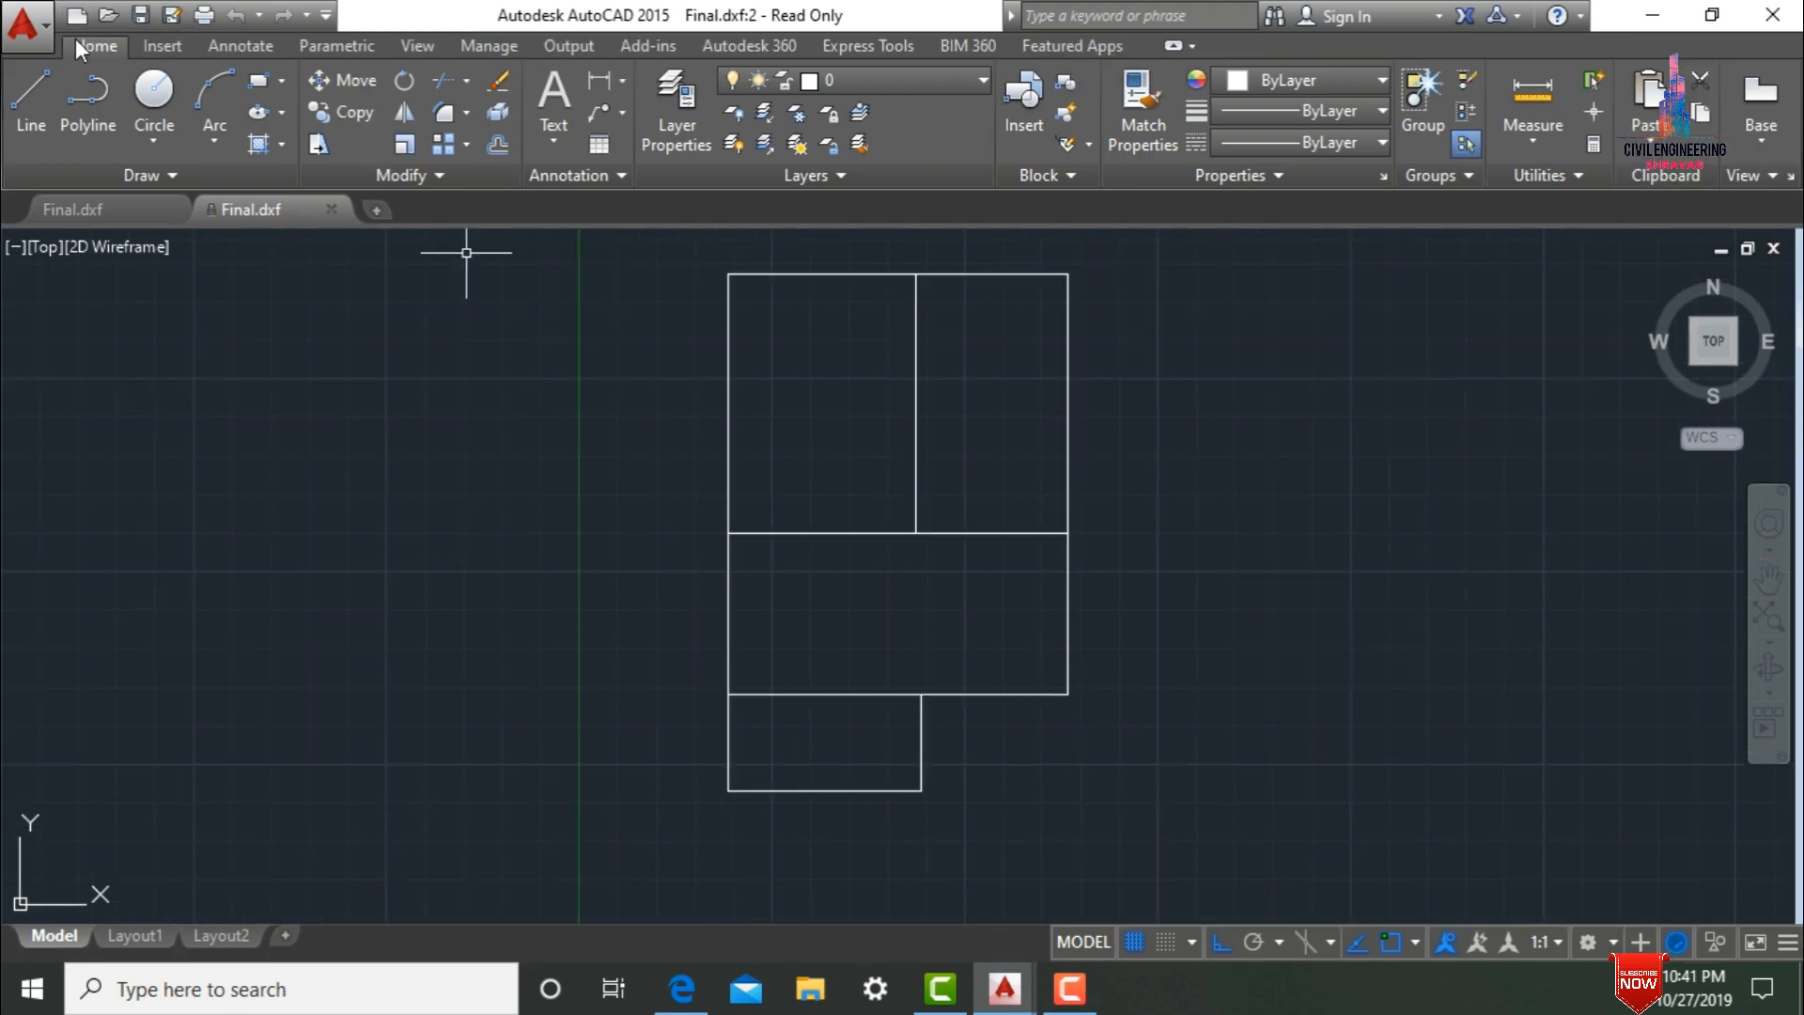
{"action": "left_click", "coordinate": [53, 40]}
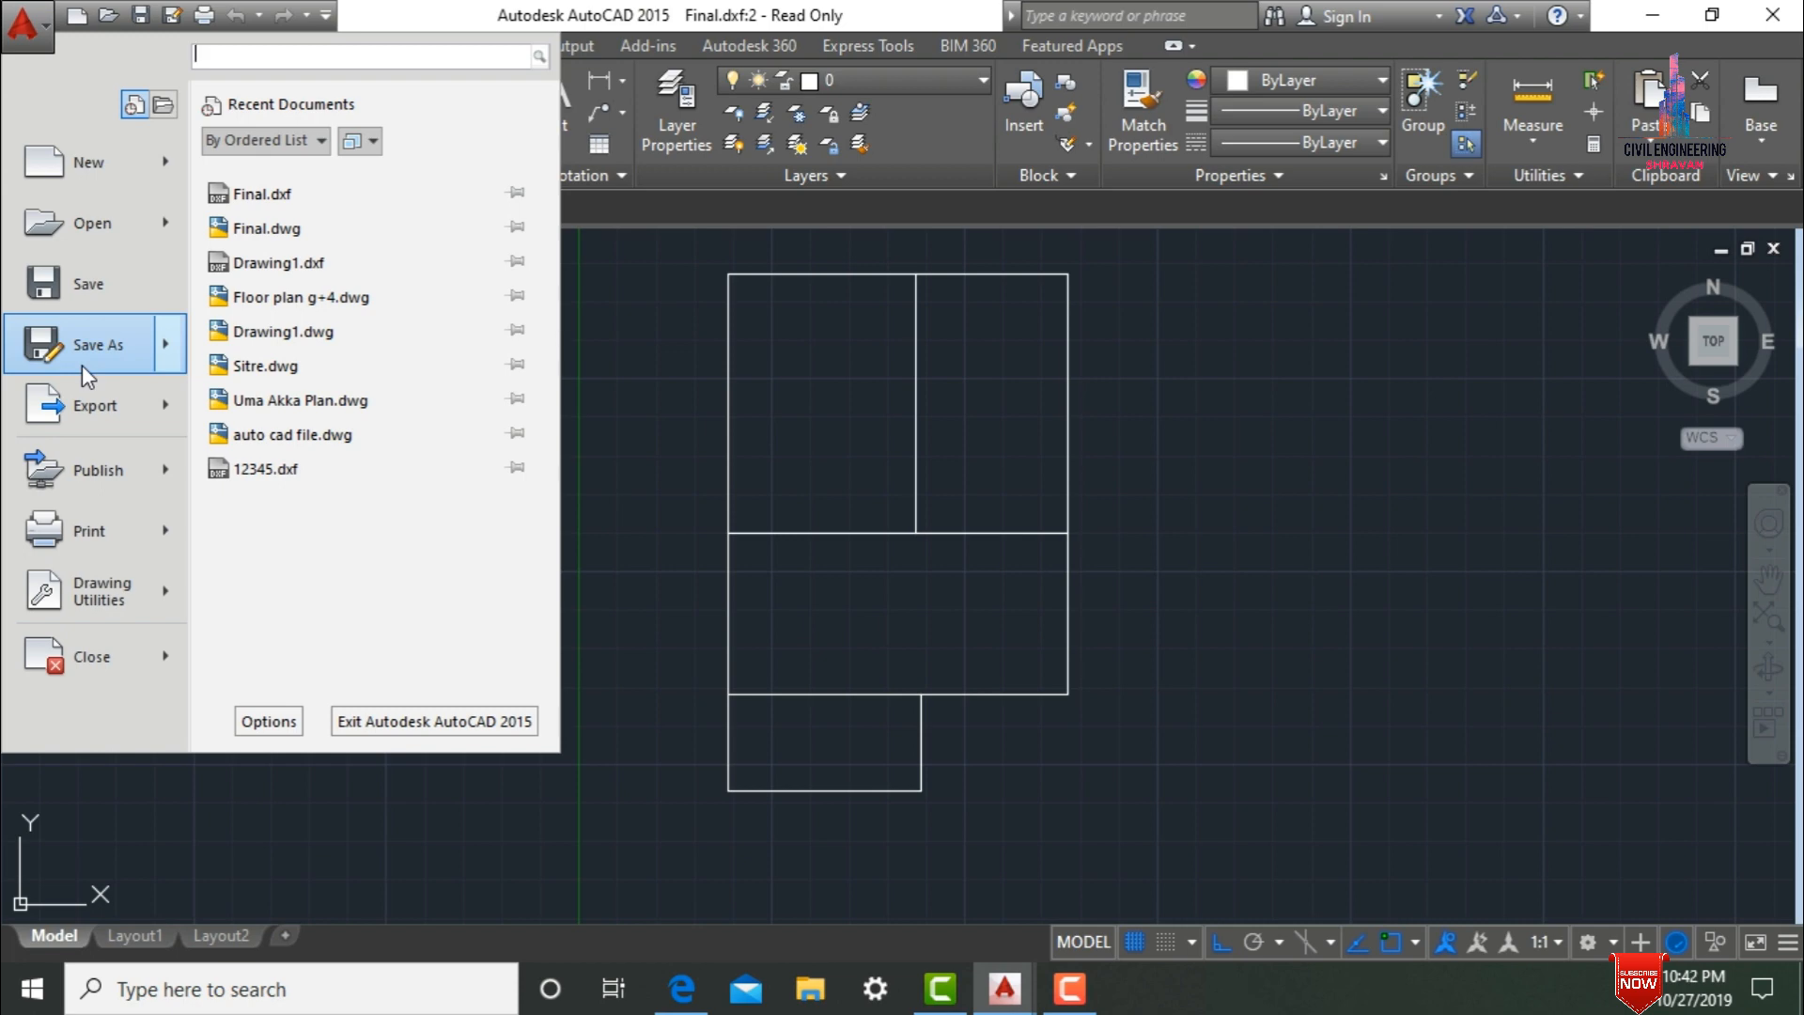
{"action": "key", "text": "Escape"}
{"action": "key", "text": "ctrl+shift+s"}
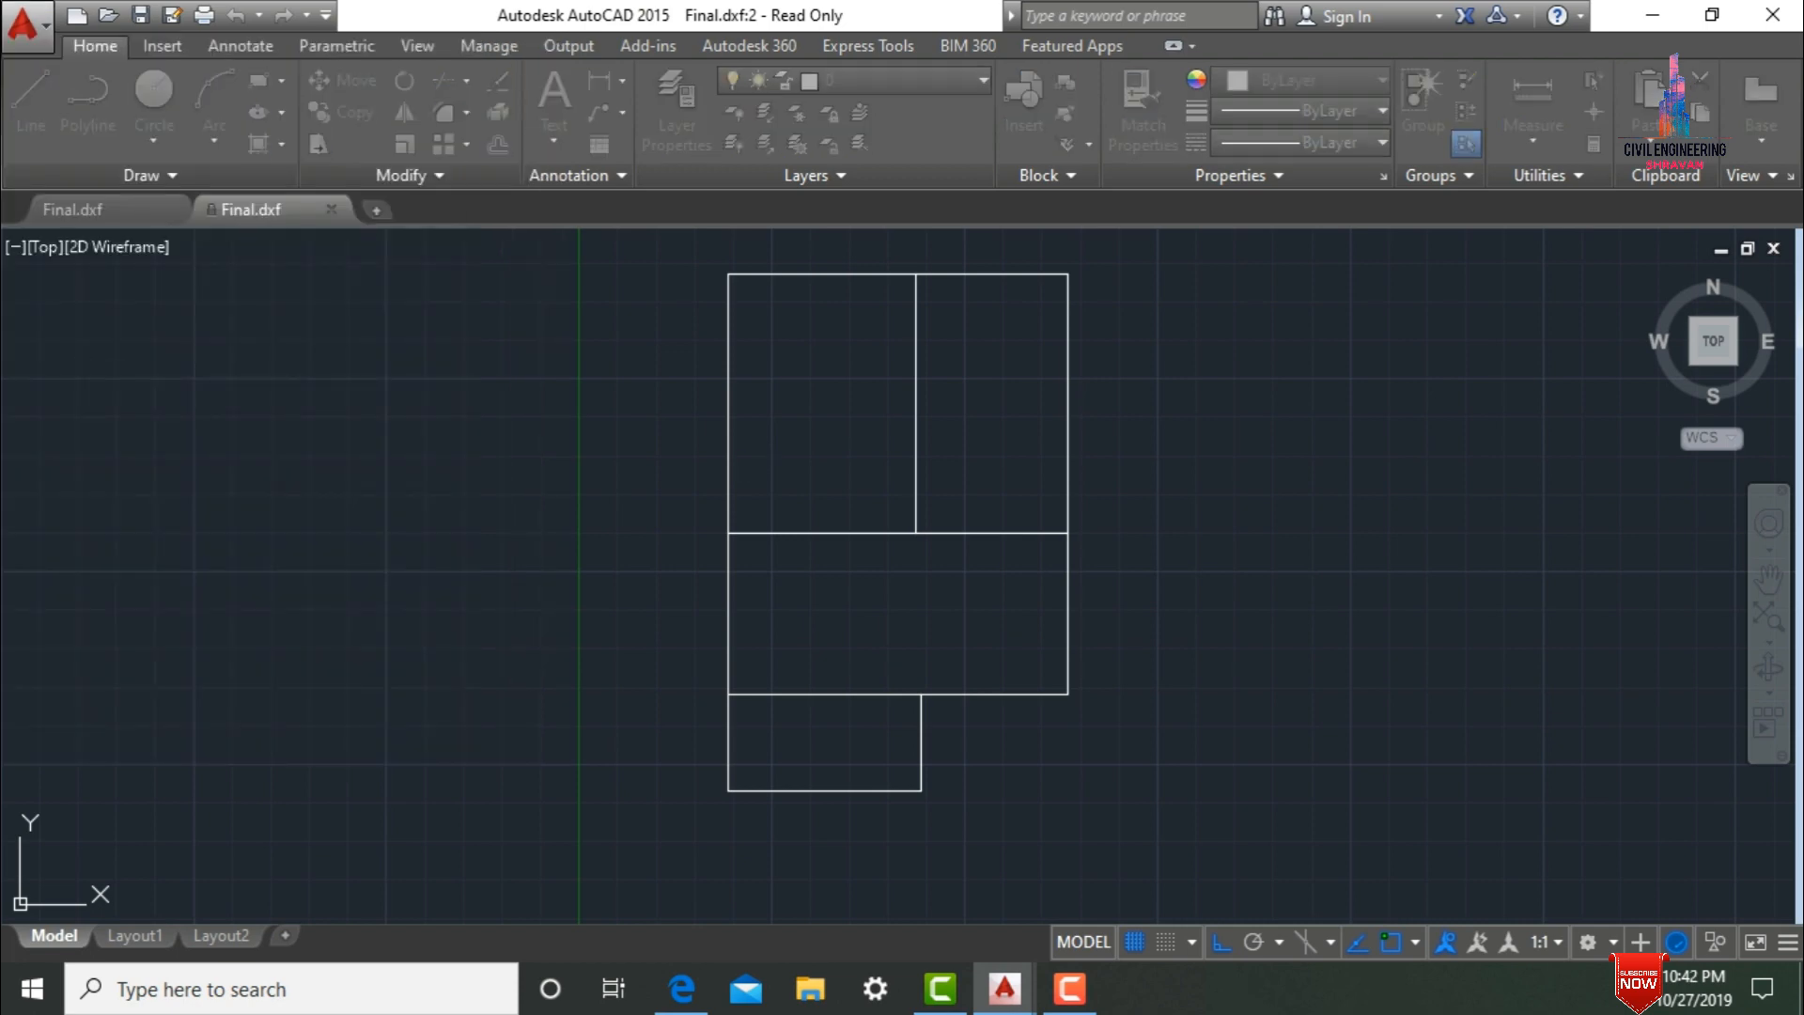
{"action": "left_click", "coordinate": [836, 794]}
{"action": "left_click", "coordinate": [839, 789]}
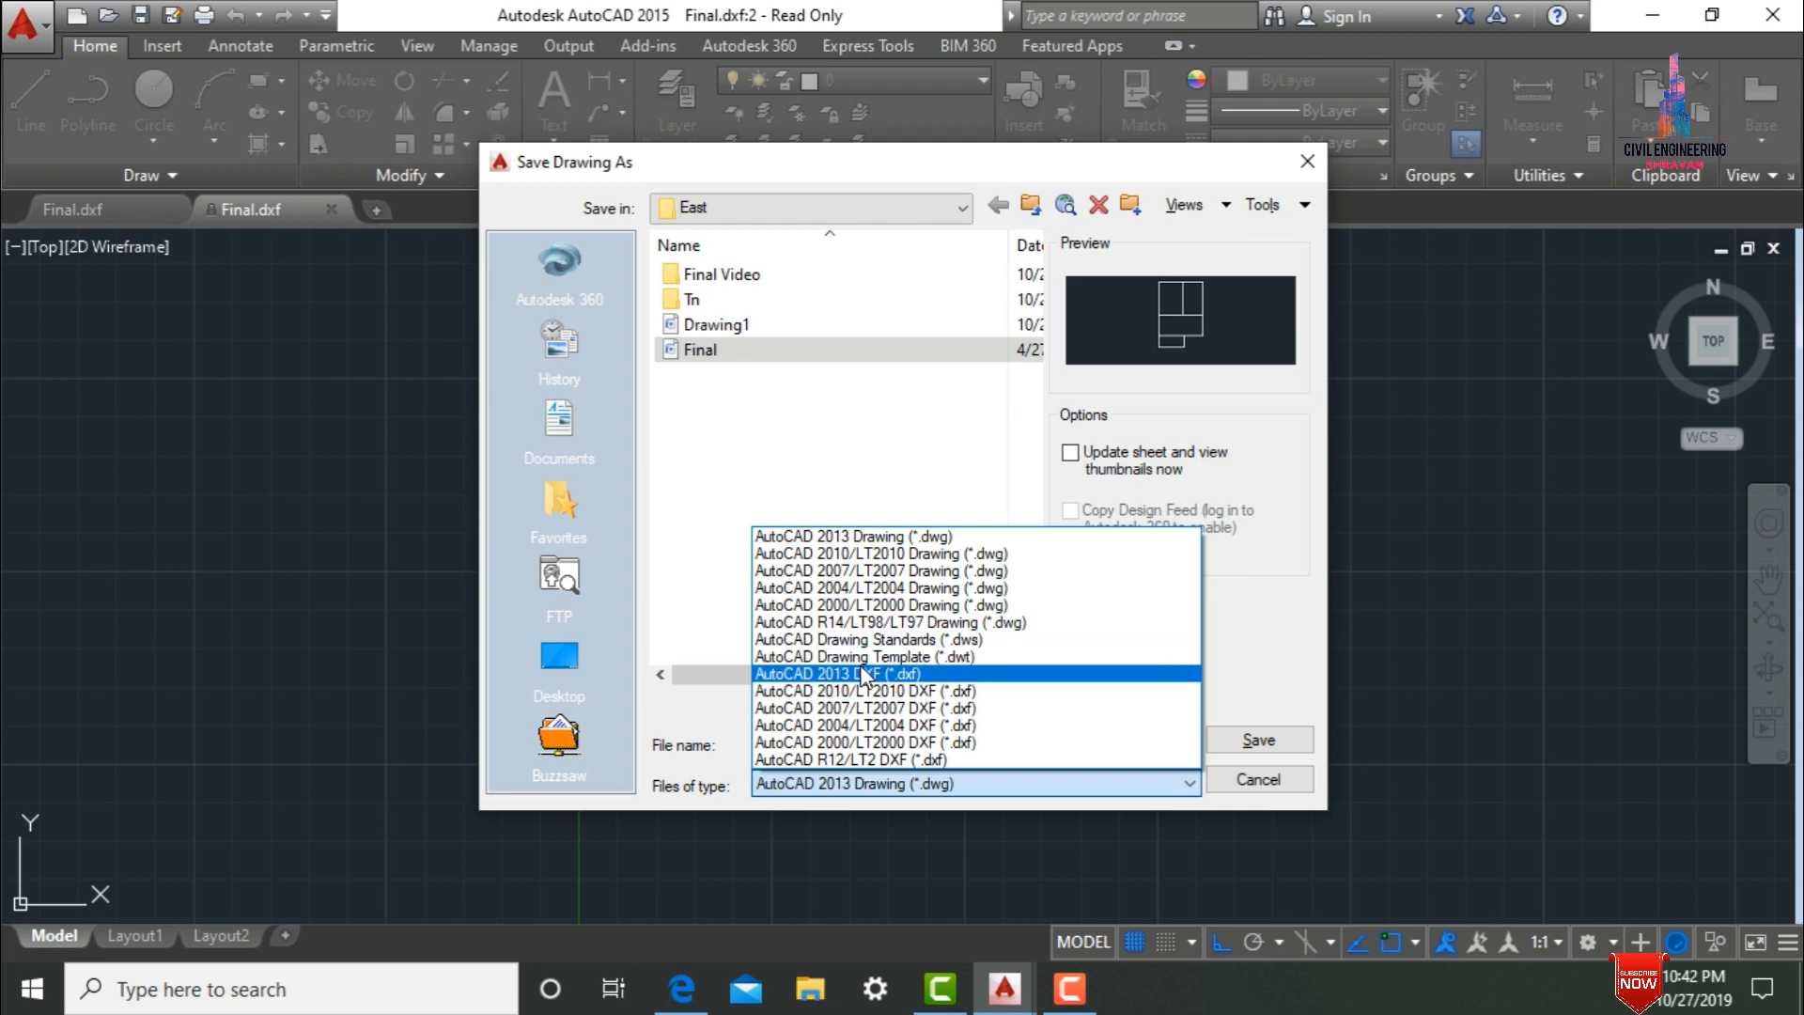
{"action": "left_click", "coordinate": [869, 673]}
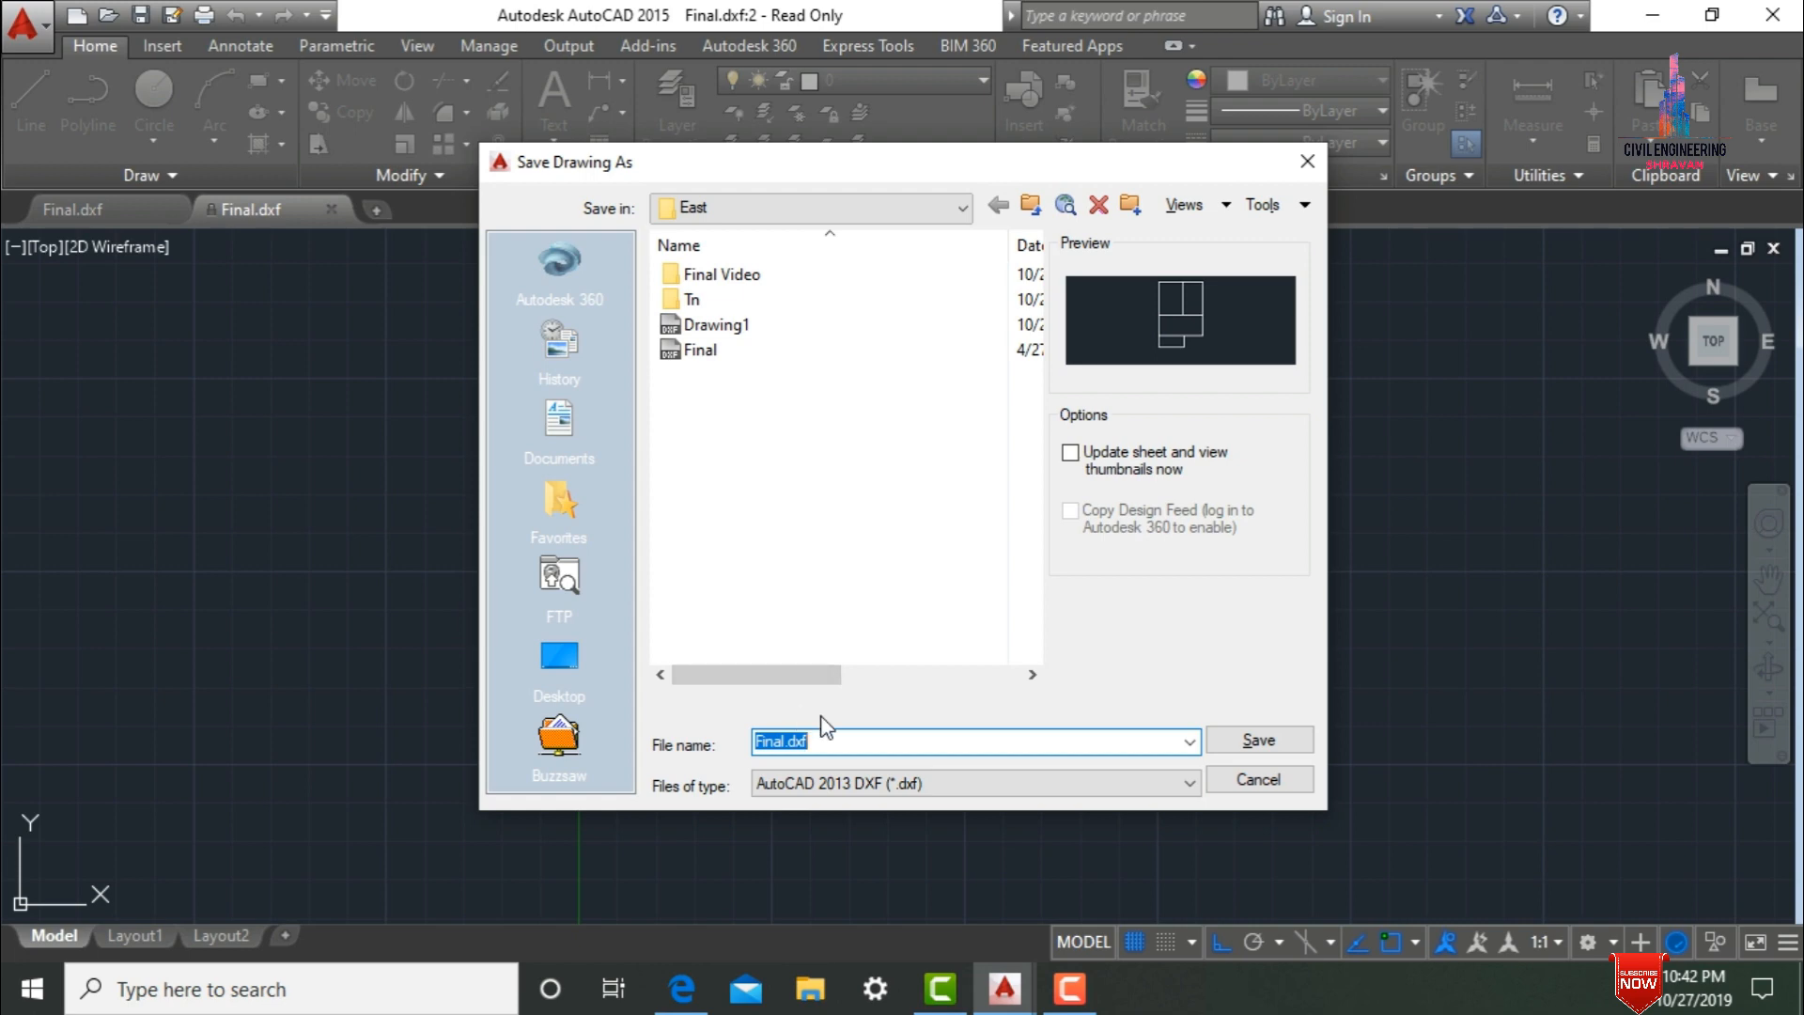
{"action": "type", "text": "123"}
{"action": "left_click", "coordinate": [1295, 741]}
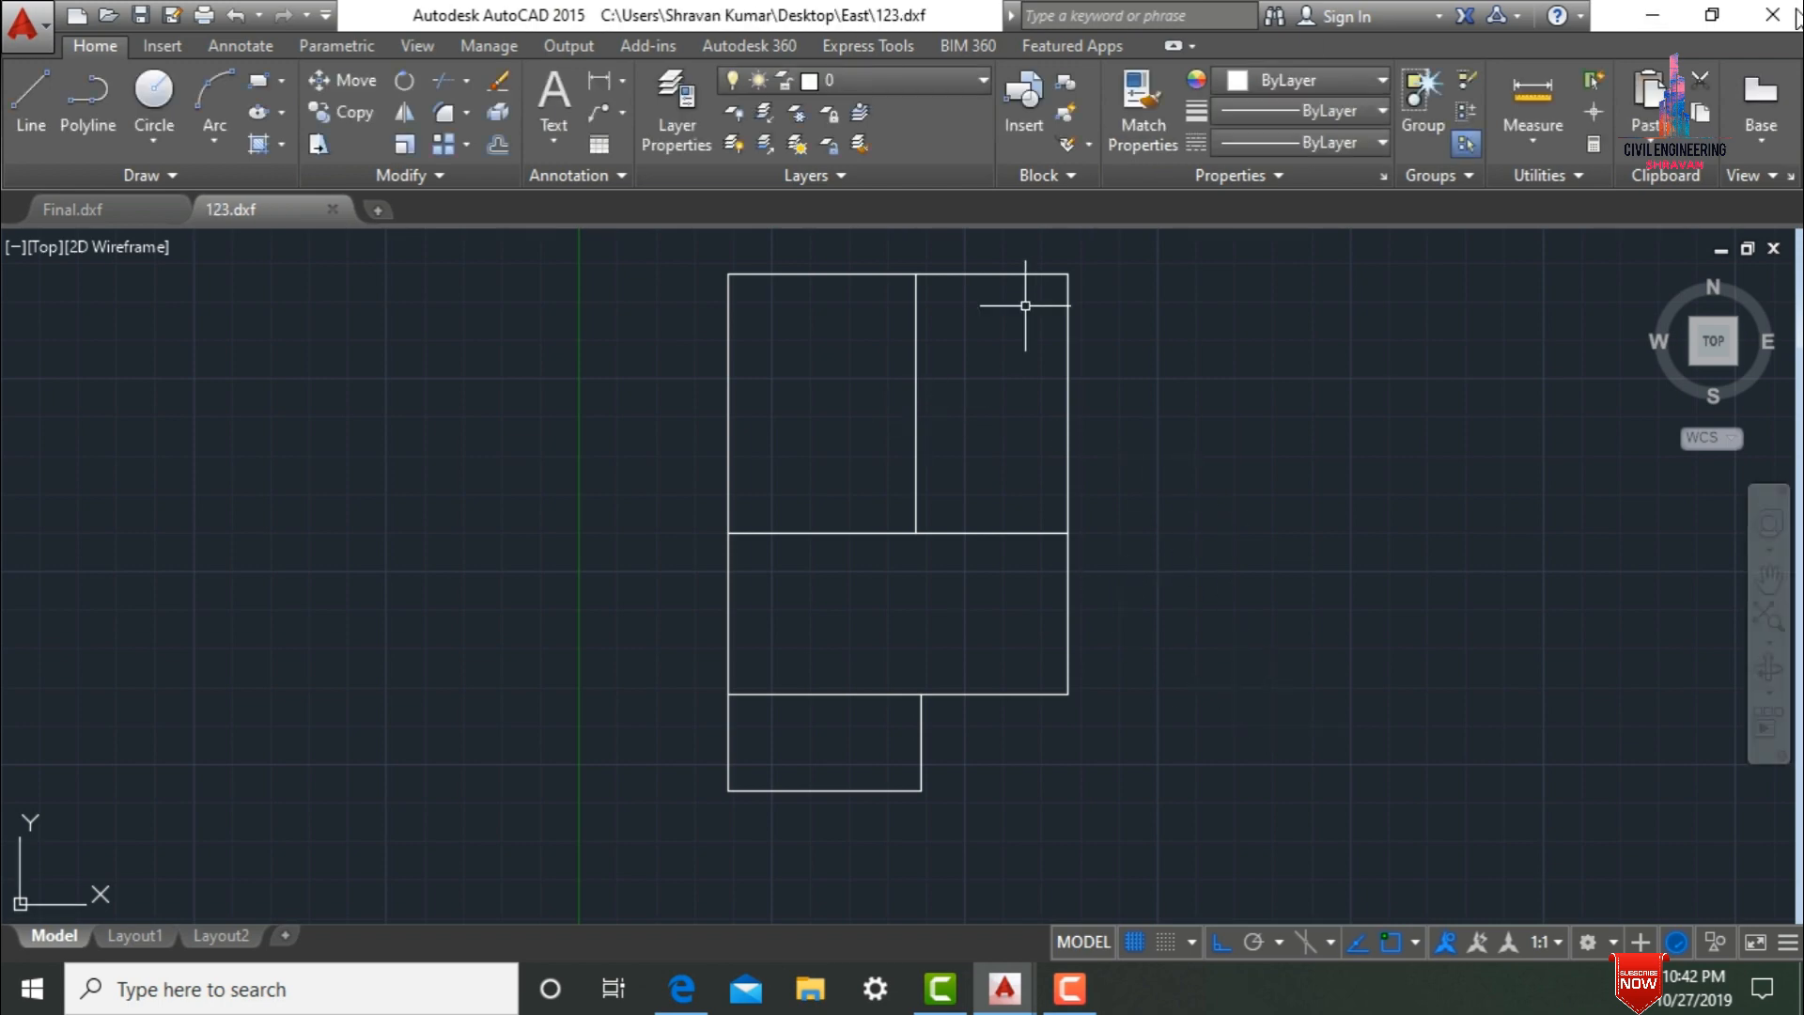
- Close AutoCAD, also saving the drawing as 123.dwg in AutoCAD 2013 Drawing format
{"action": "left_click", "coordinate": [1784, 23]}
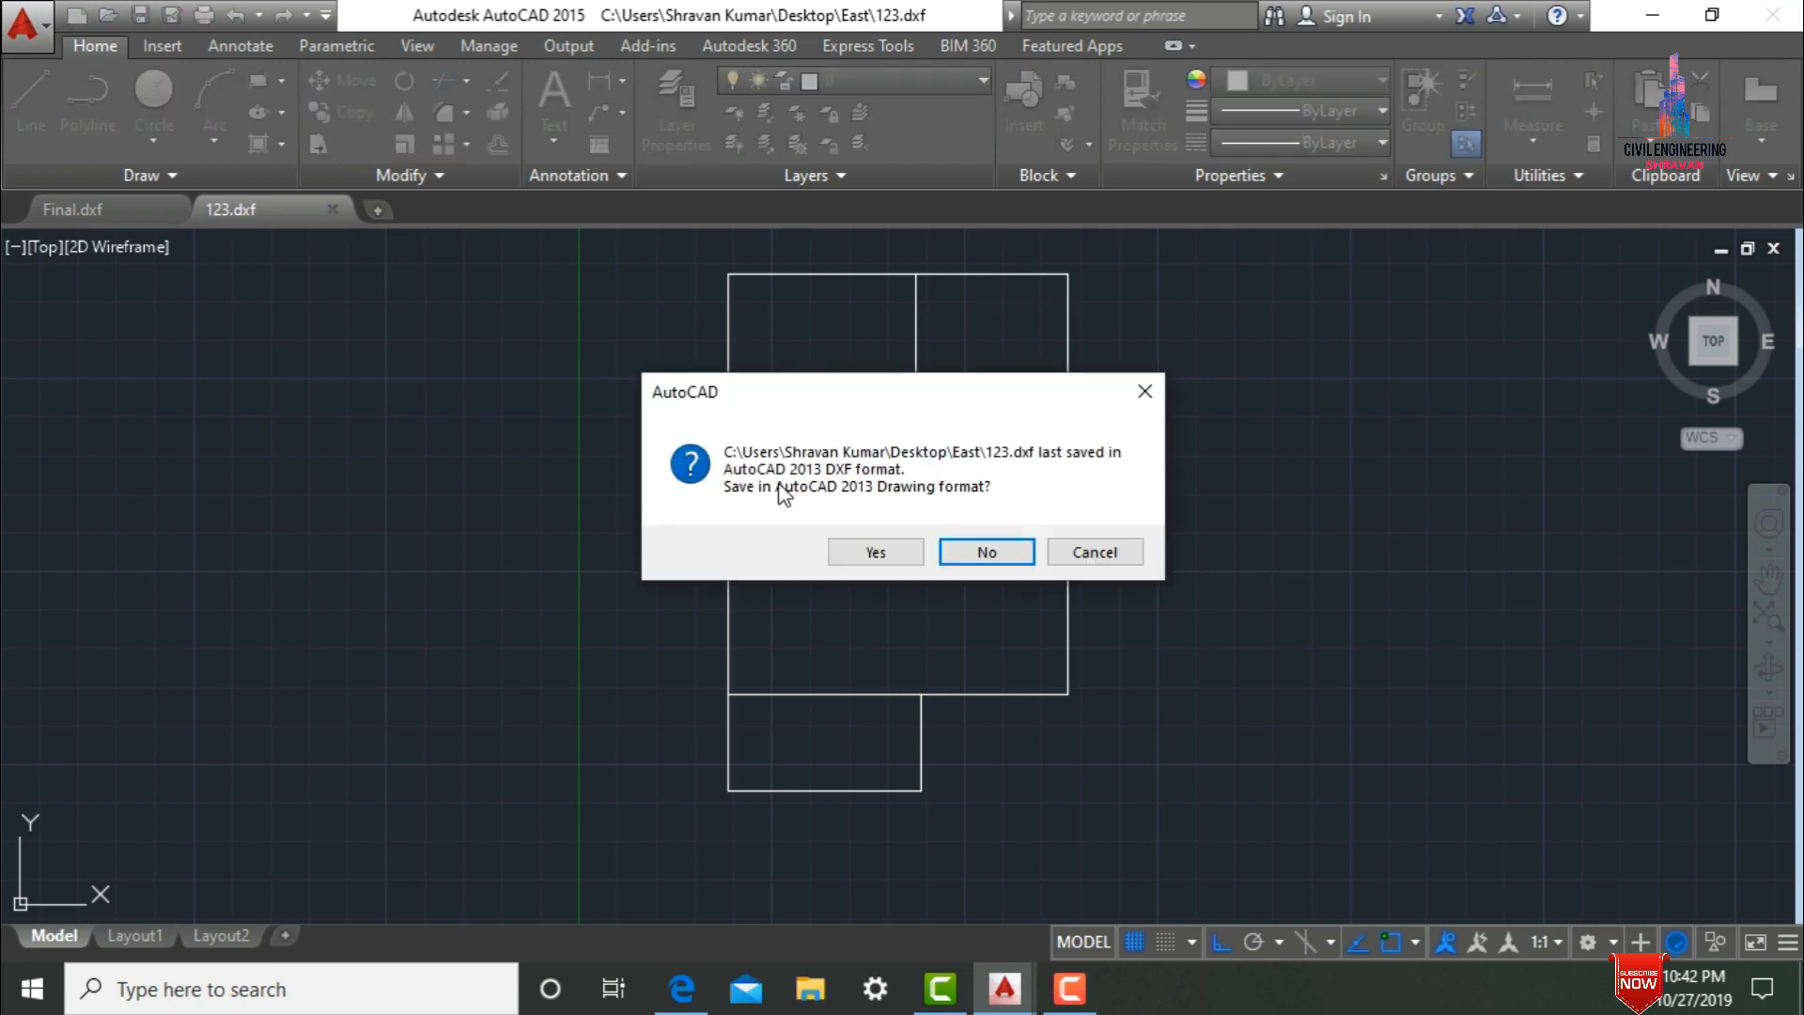
{"action": "left_click", "coordinate": [883, 550]}
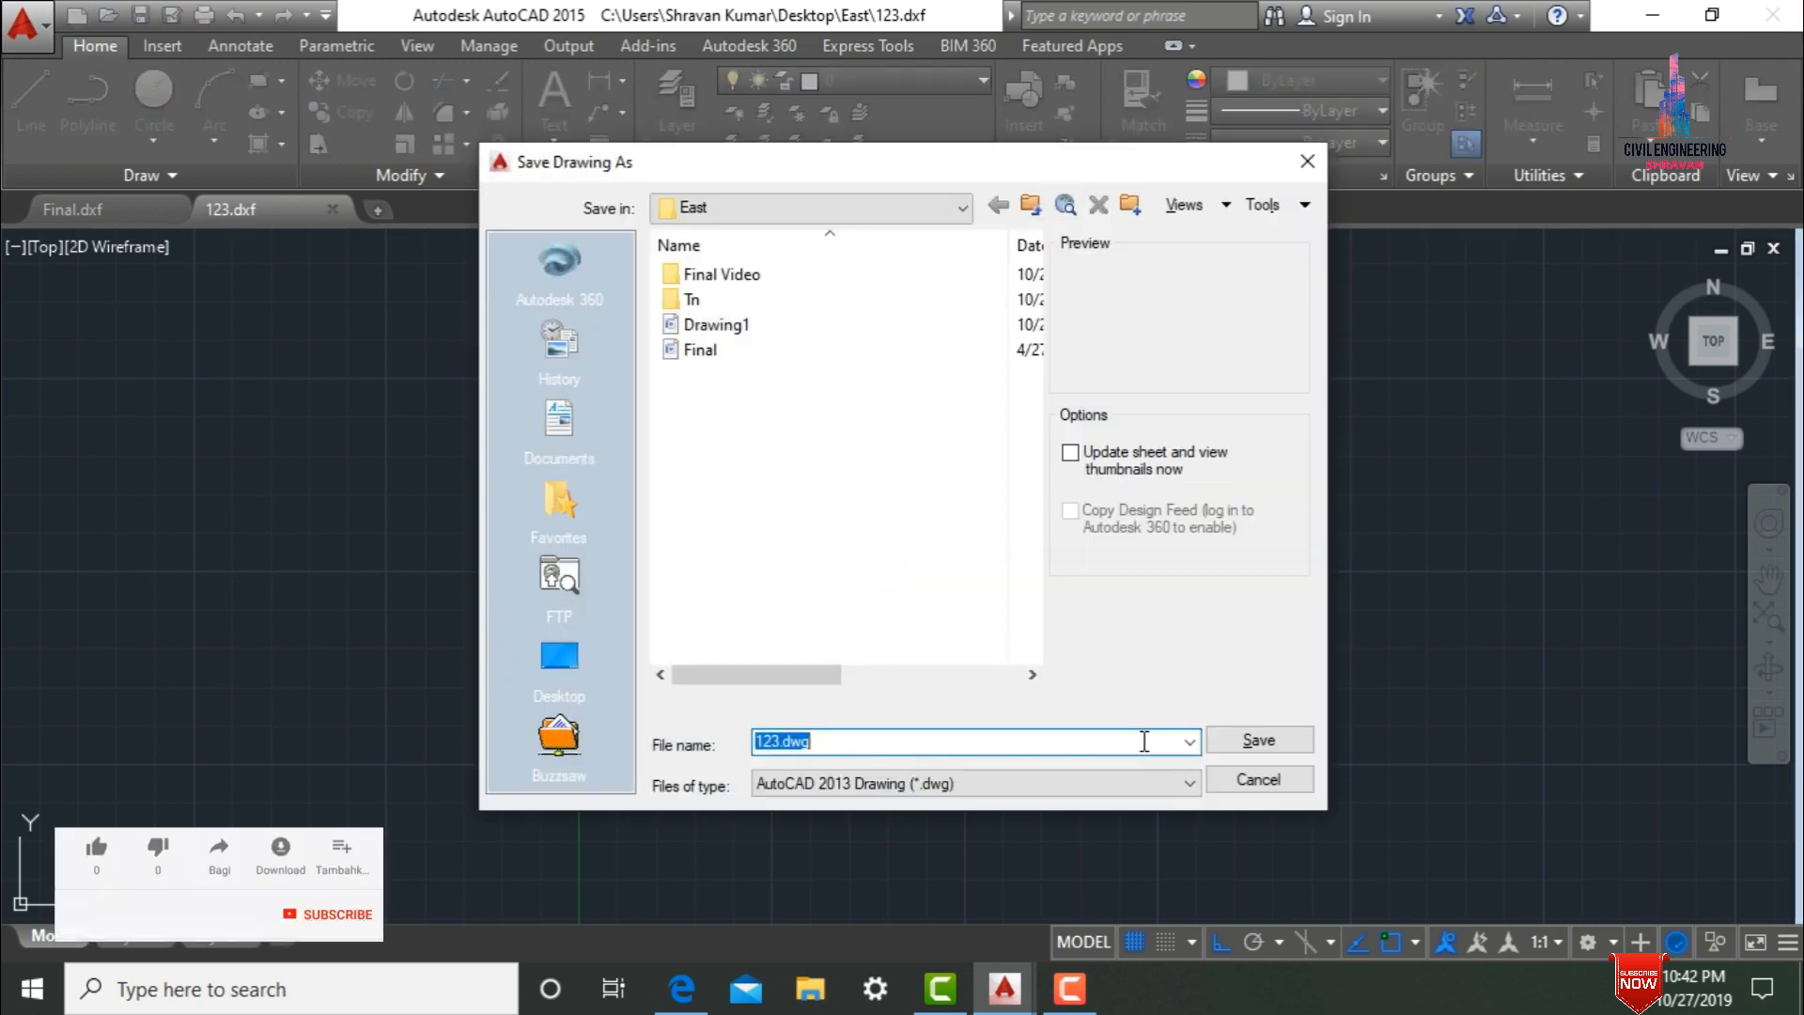
{"action": "left_click", "coordinate": [1289, 746]}
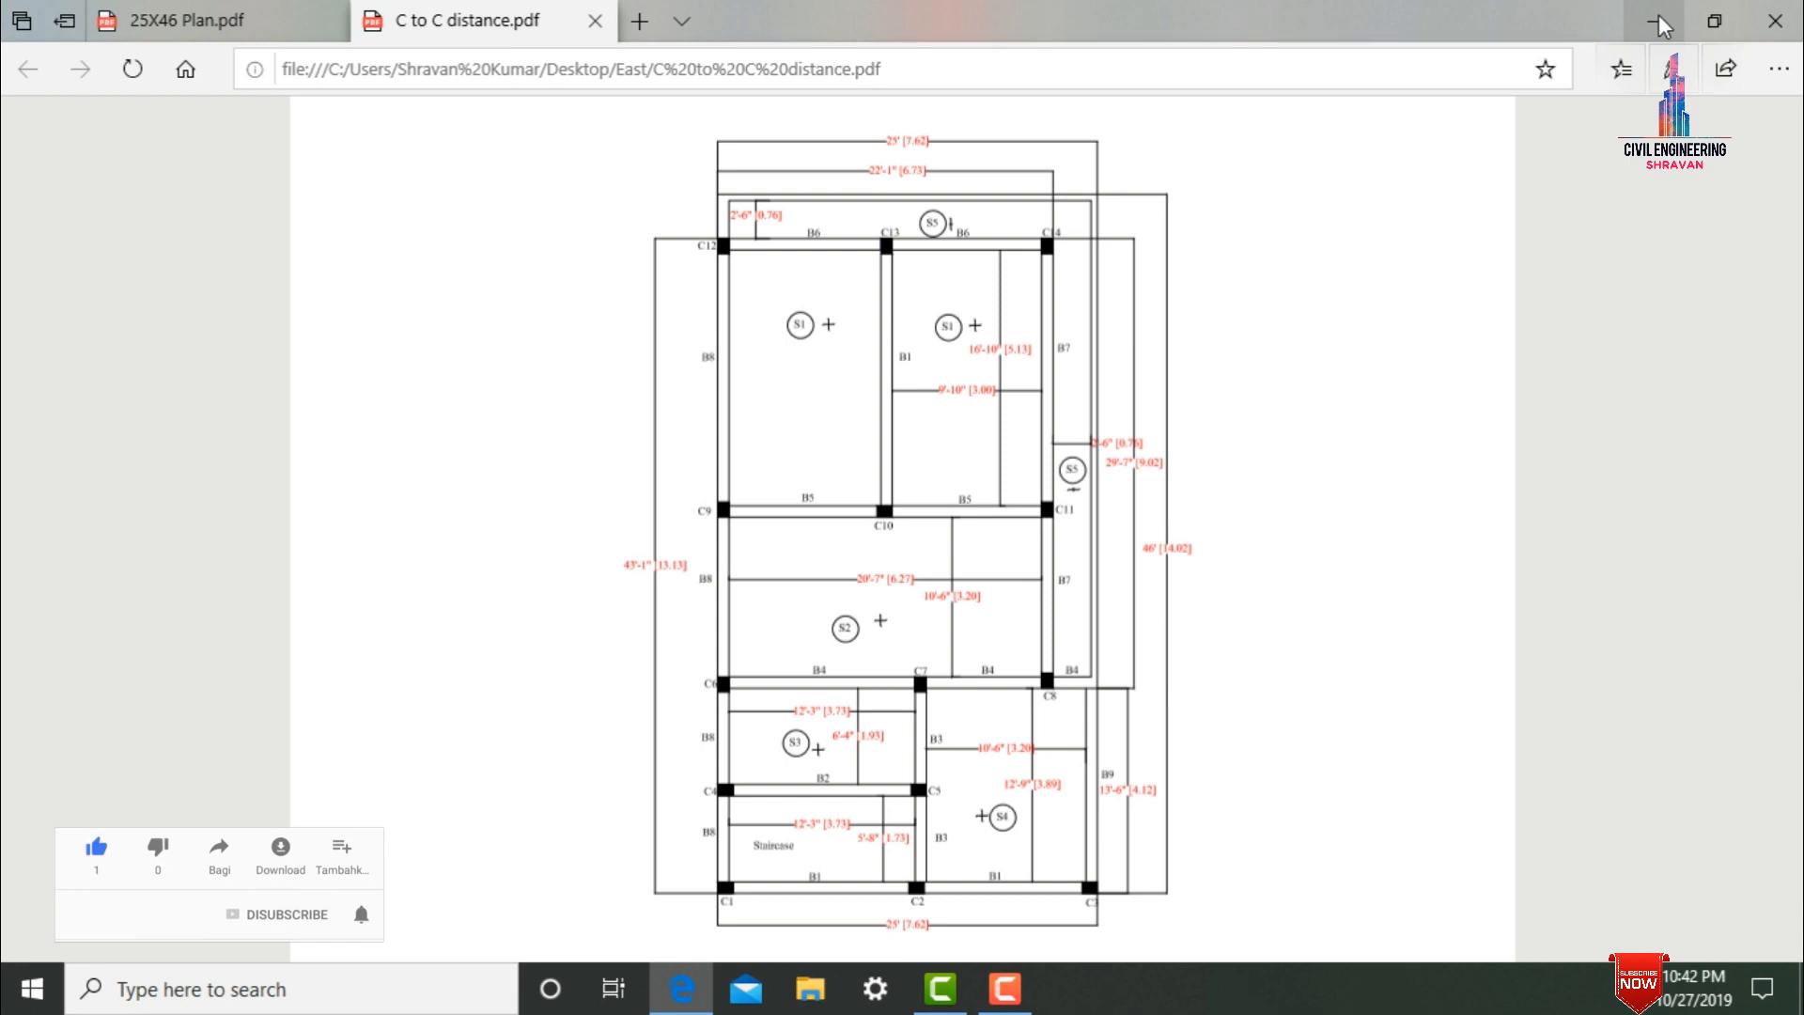
- Minimize the PDF plan, launch STAAD.Pro V8i and start a new Space project named G+2 East
{"action": "left_click", "coordinate": [1659, 21]}
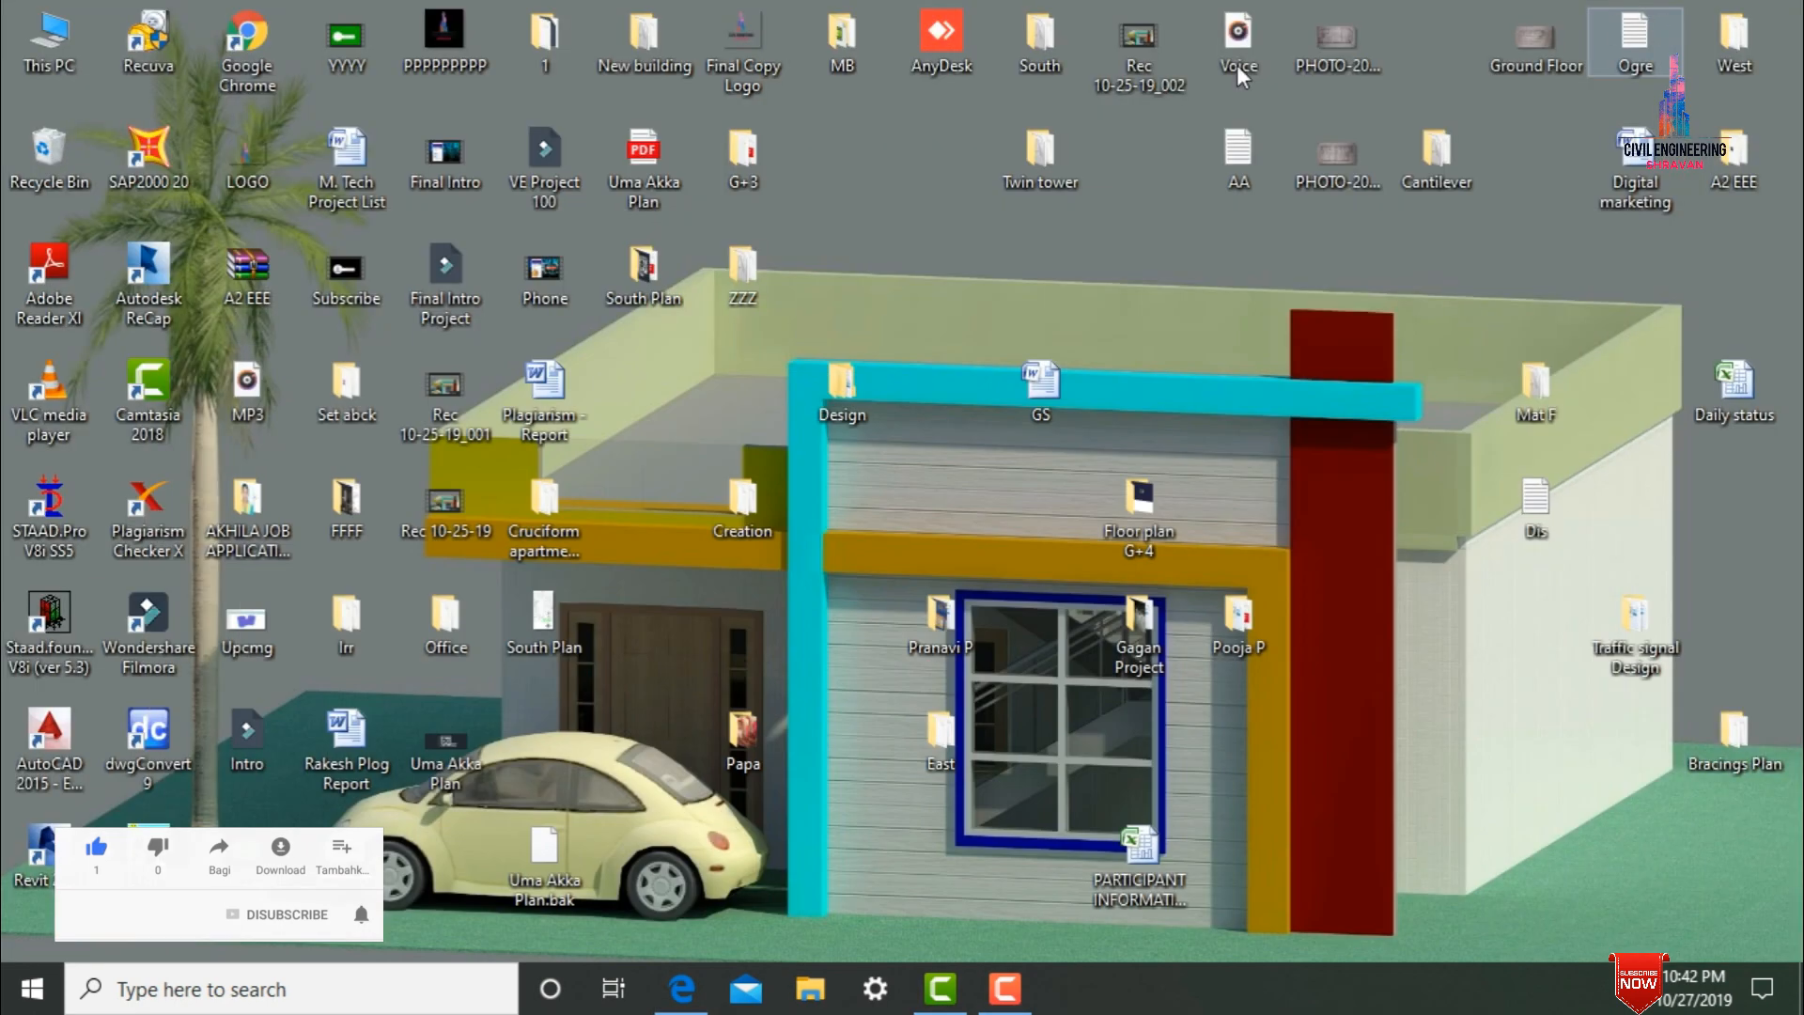
{"action": "double_click", "coordinate": [59, 516]}
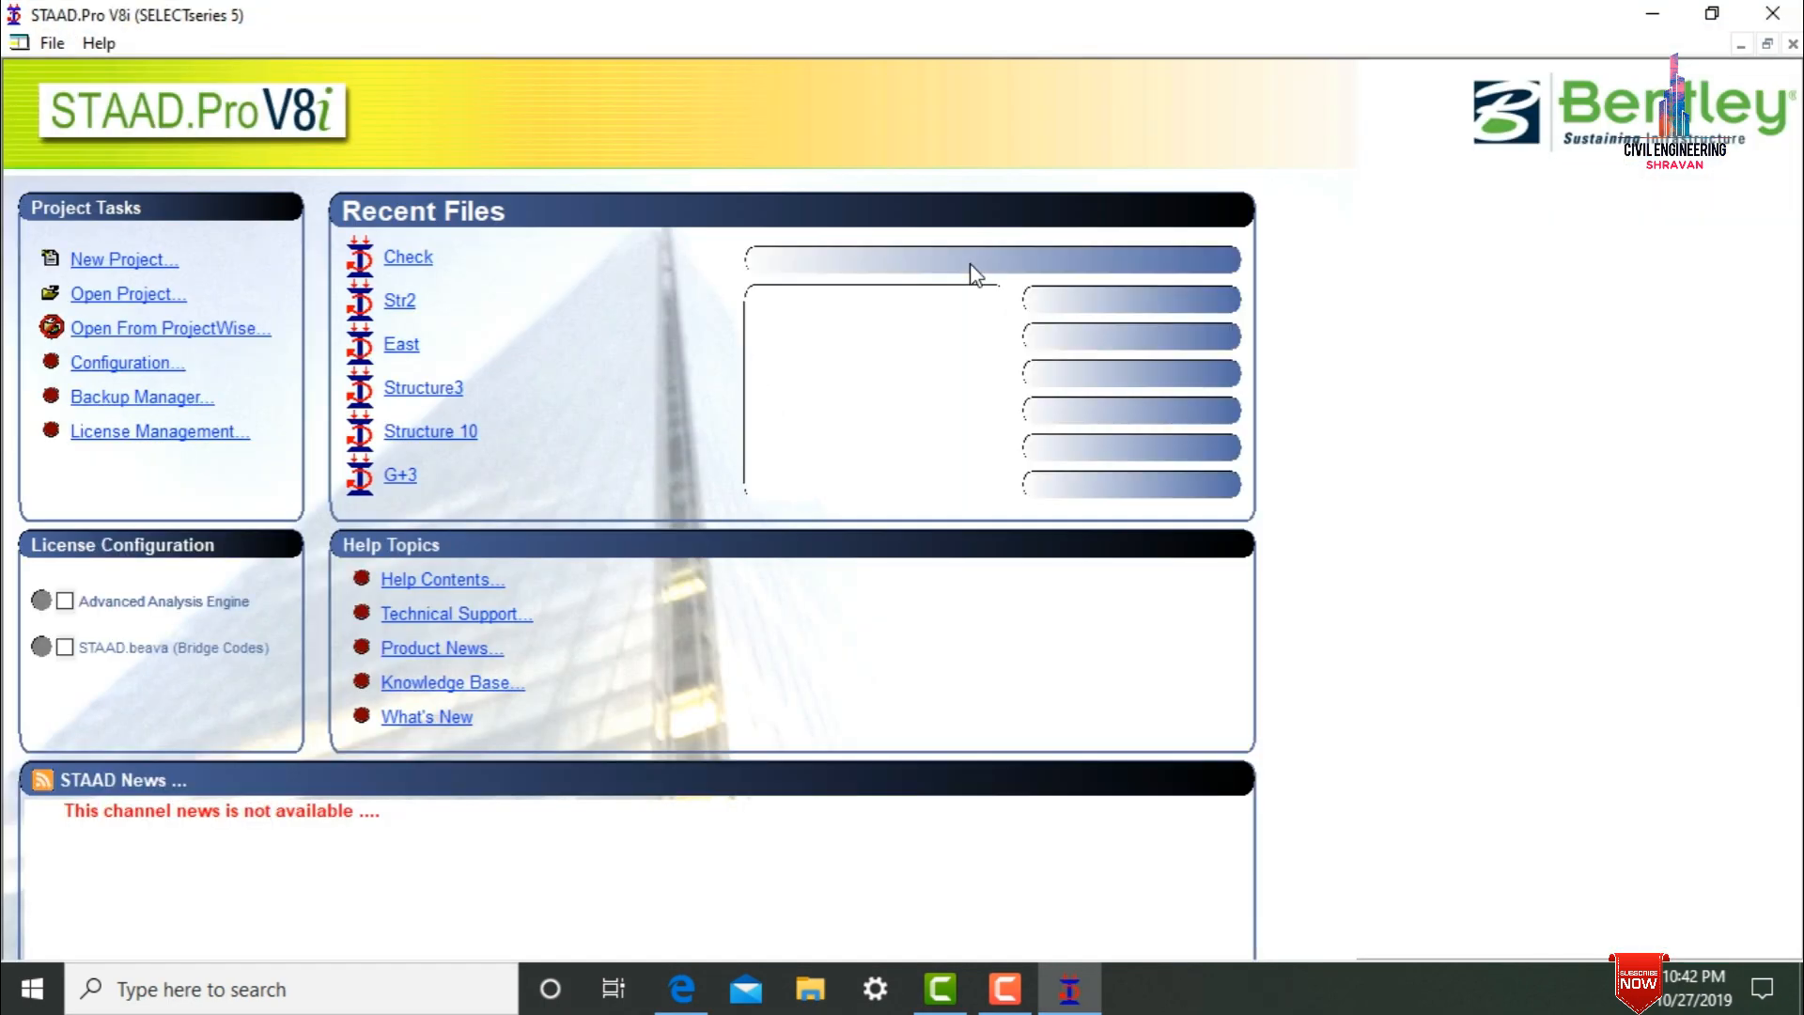
{"action": "left_click", "coordinate": [123, 263]}
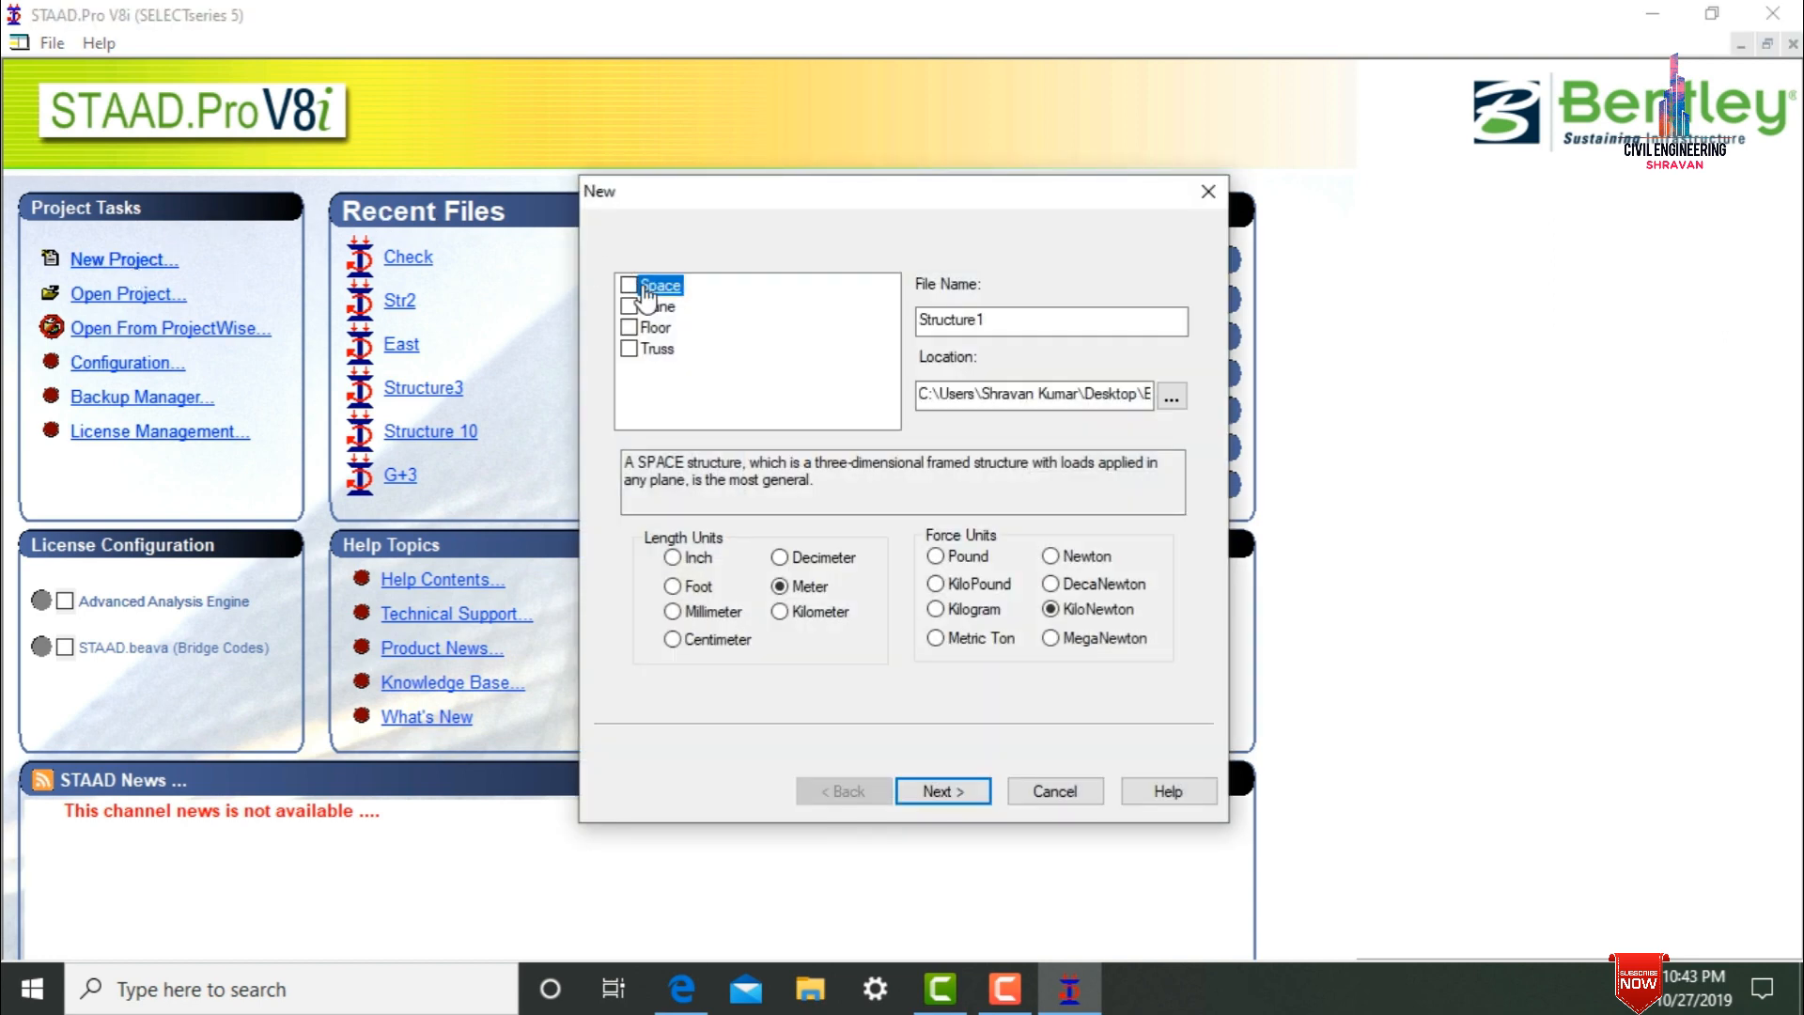
{"action": "double_click", "coordinate": [1031, 317]}
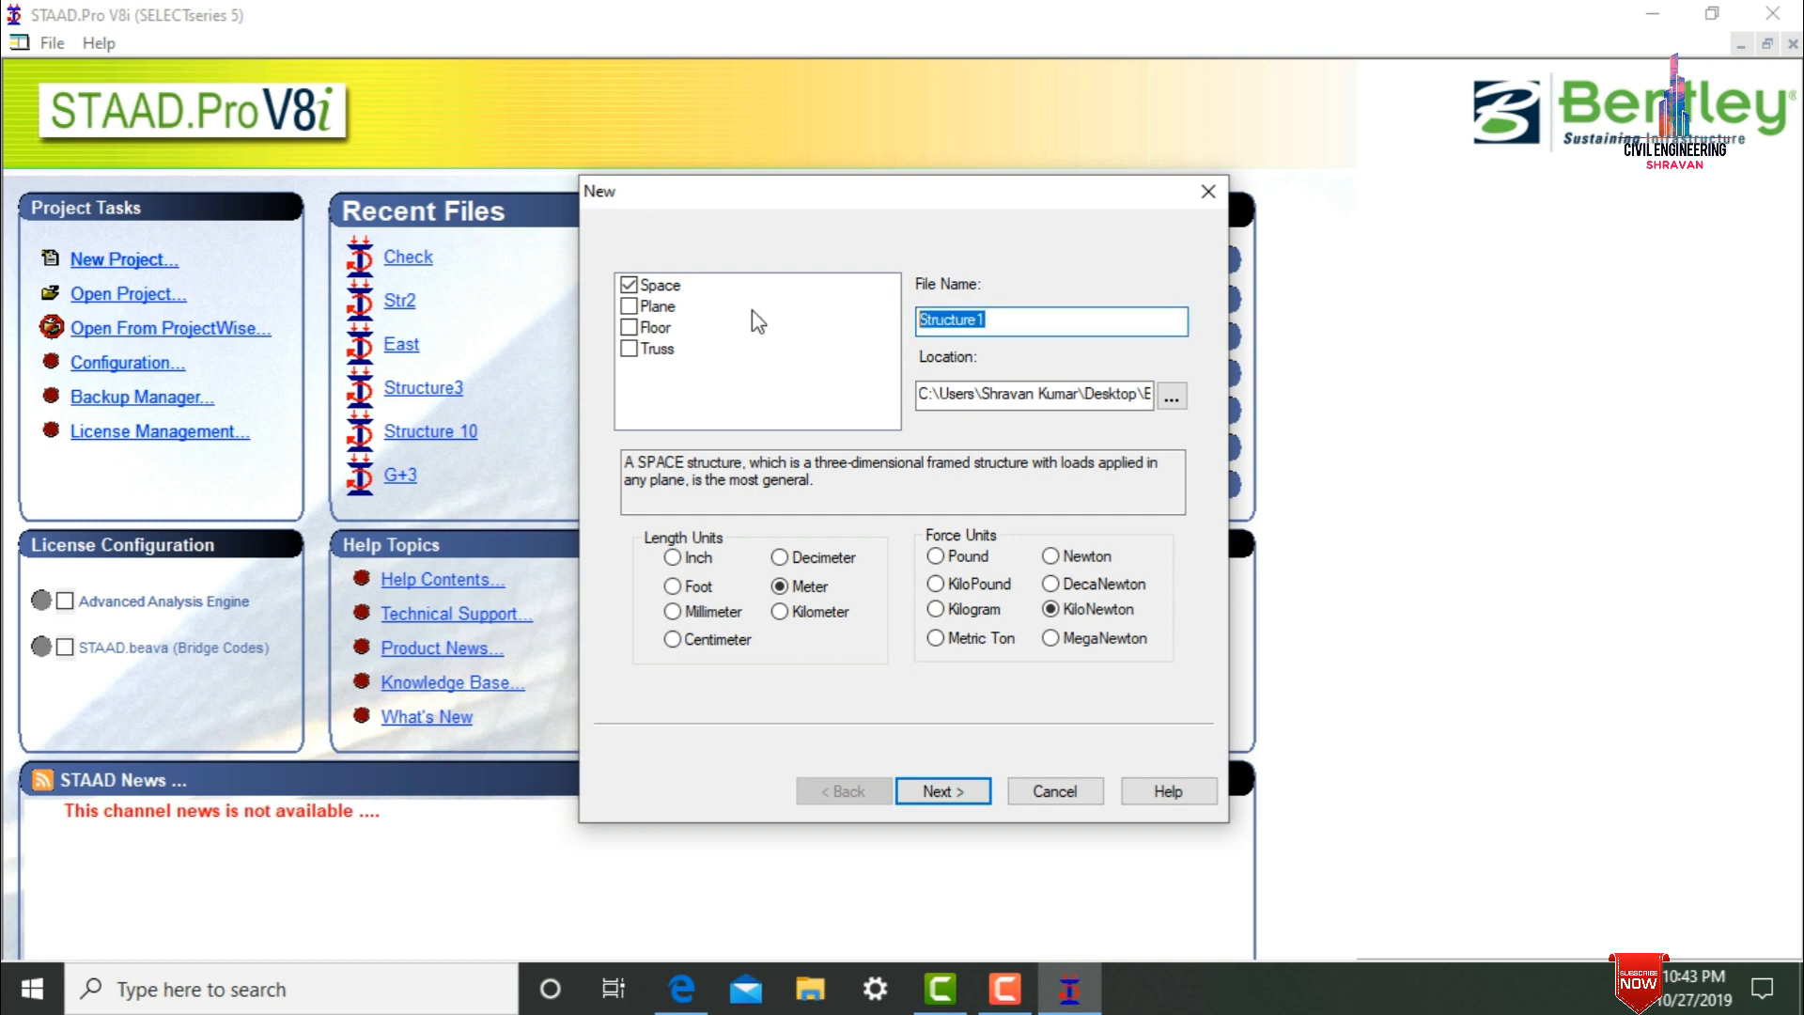
{"action": "type", "text": "G+2 East"}
- Store the project in the Design folder and create it with meter and kilonewton units, starting with Add Beam
{"action": "left_click", "coordinate": [1171, 397]}
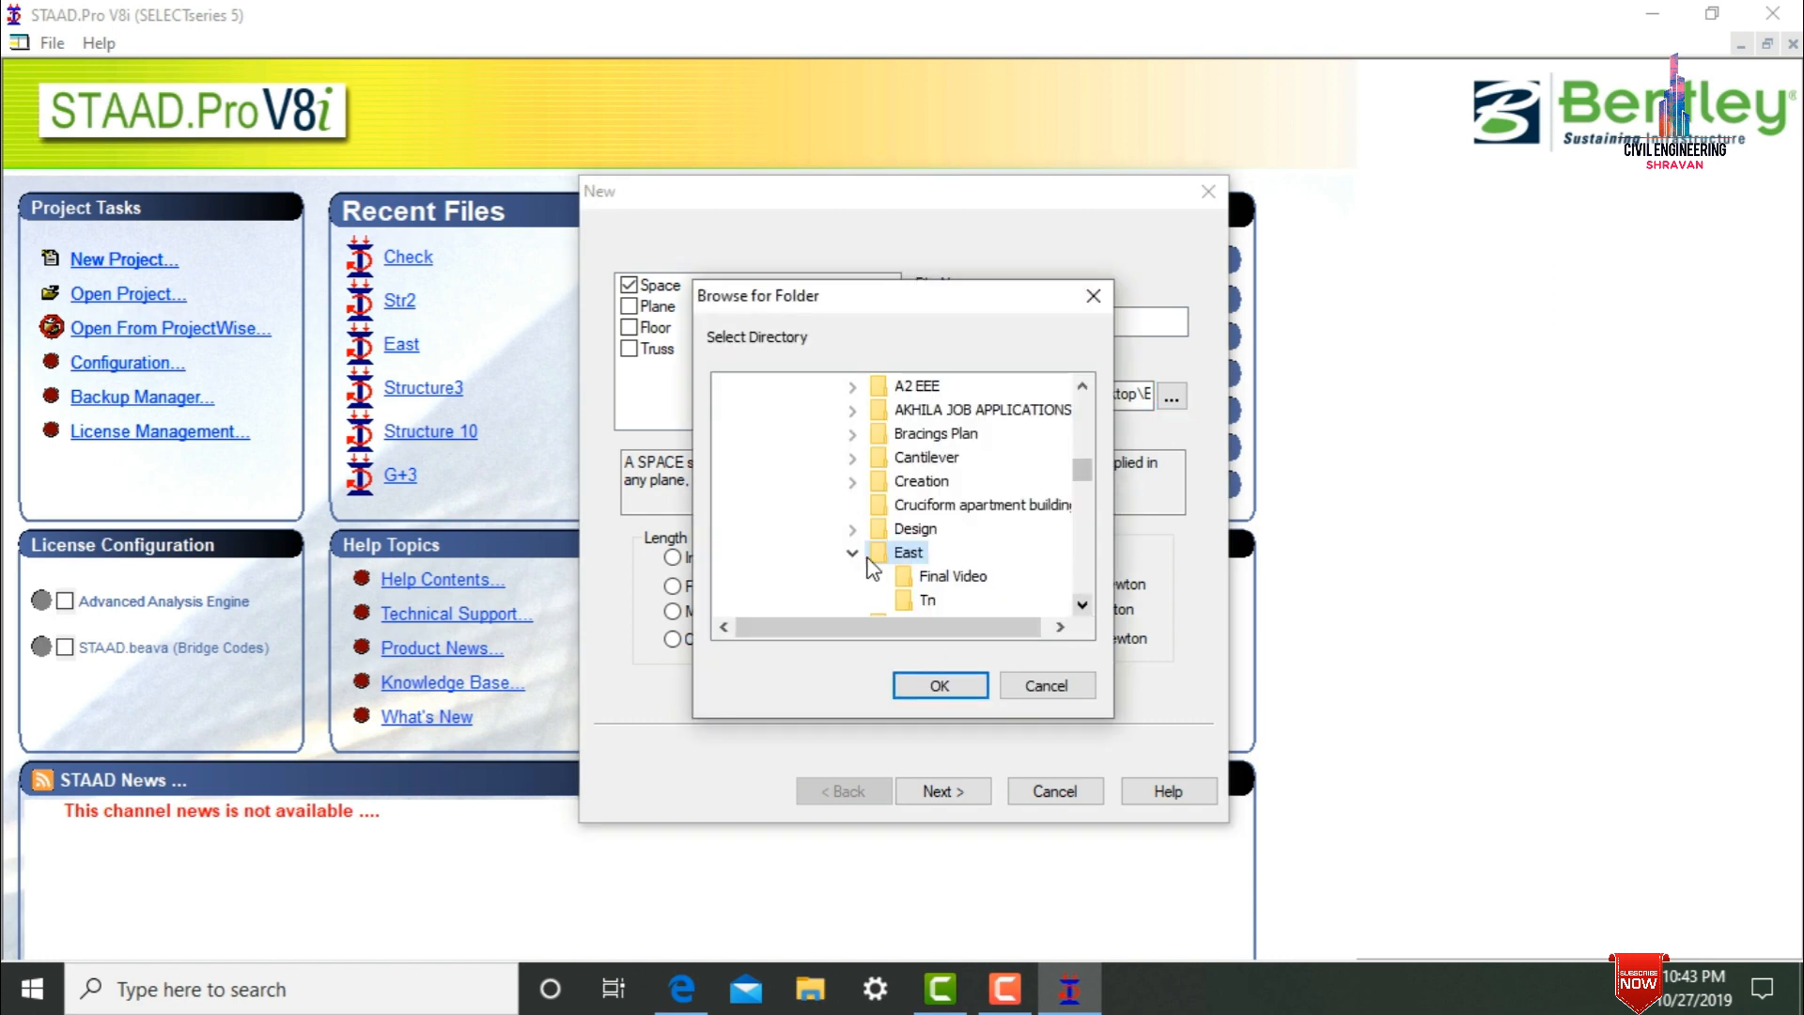
{"action": "left_click", "coordinate": [908, 529]}
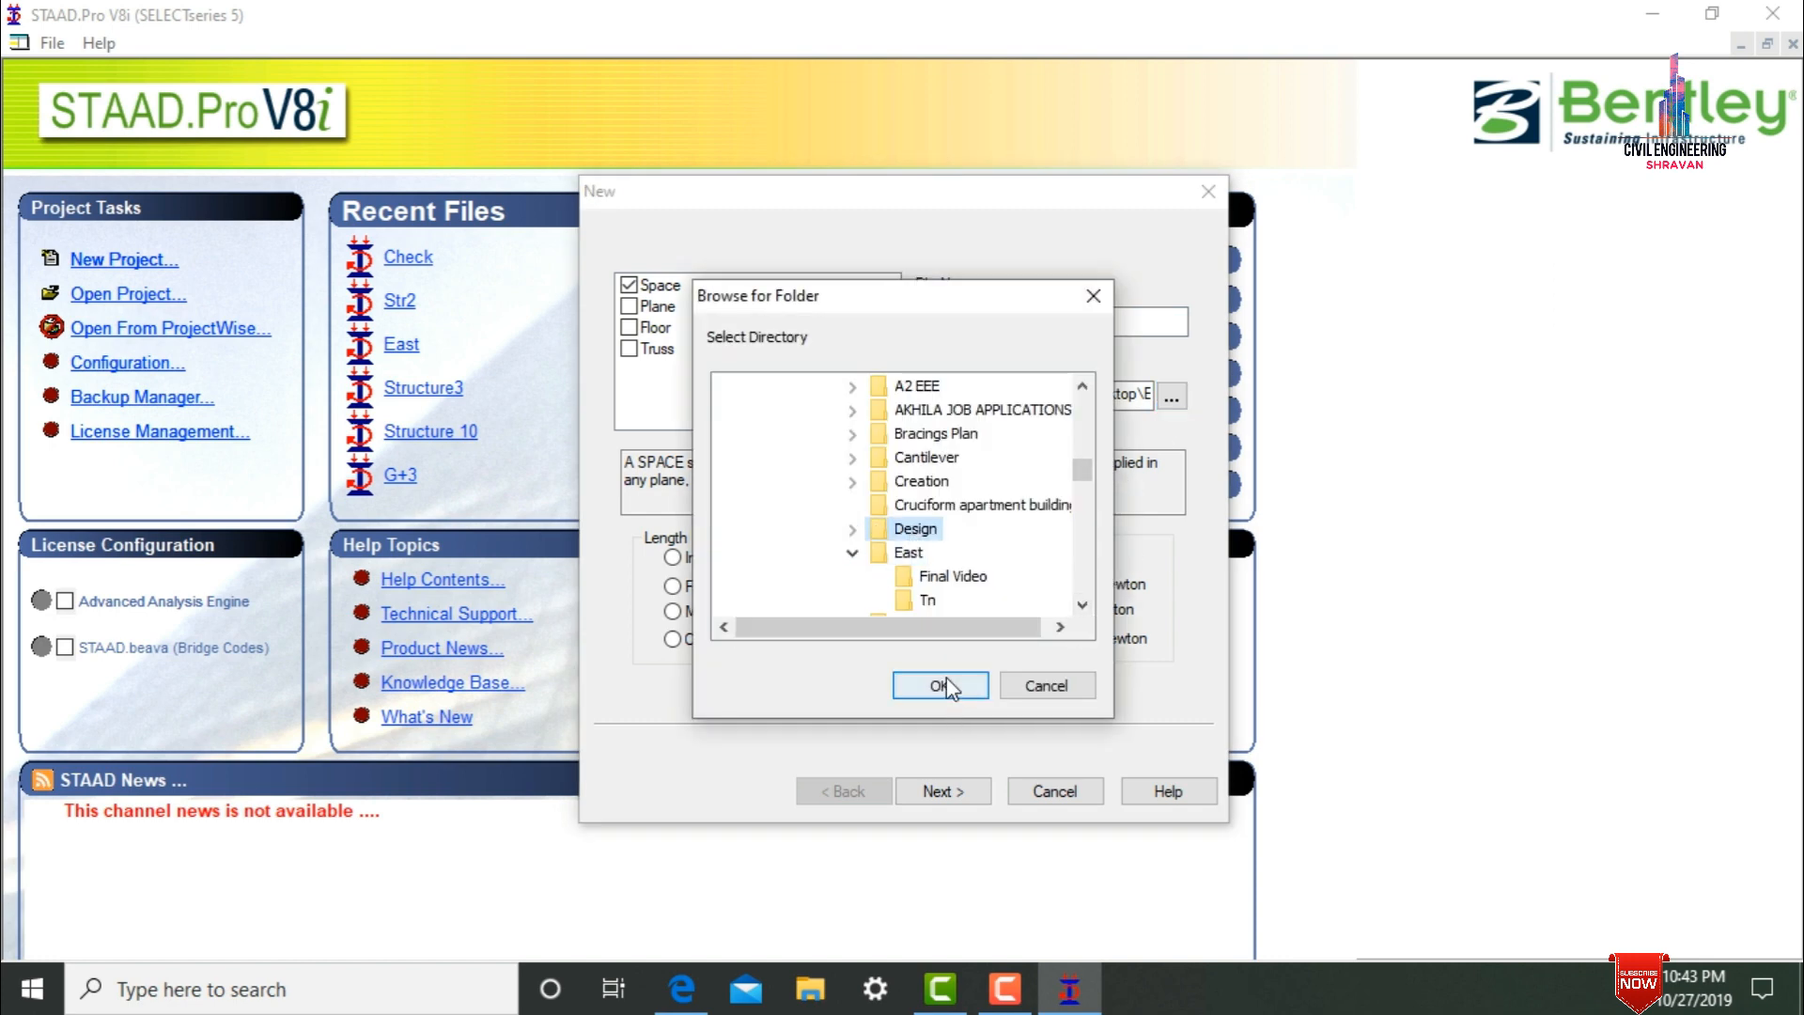
{"action": "left_click", "coordinate": [940, 685]}
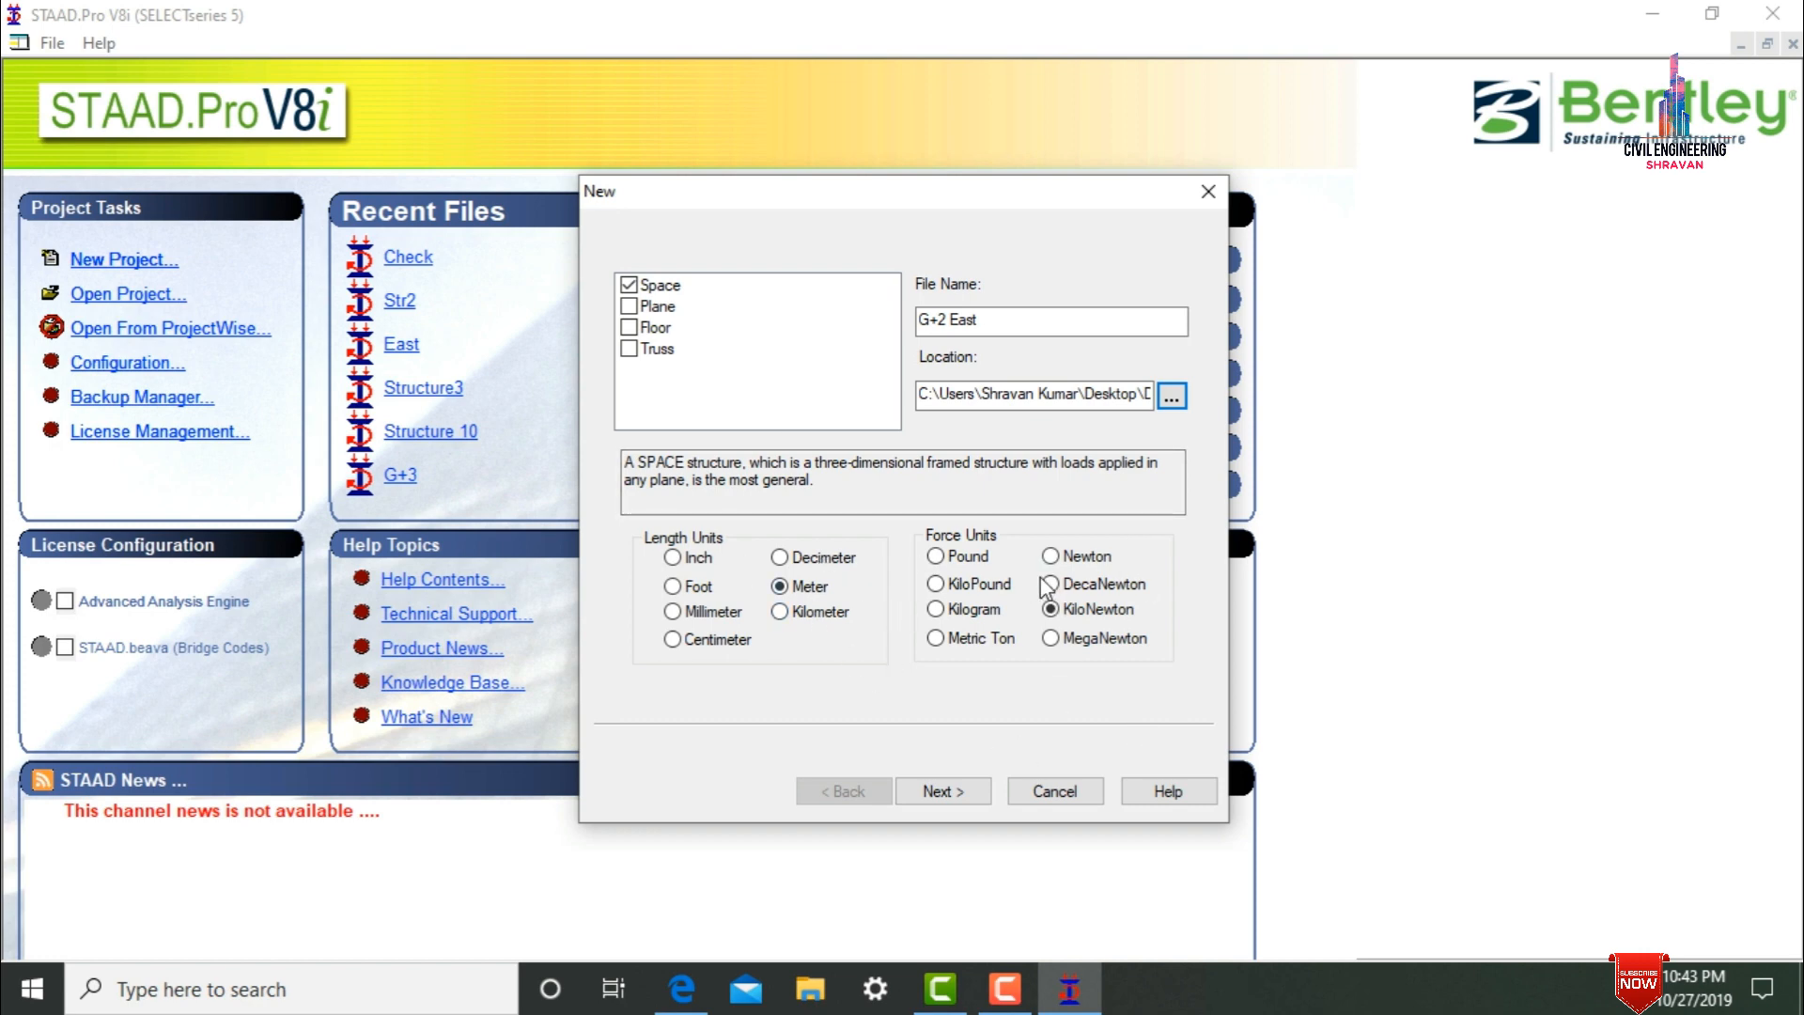
{"action": "left_click", "coordinate": [966, 785]}
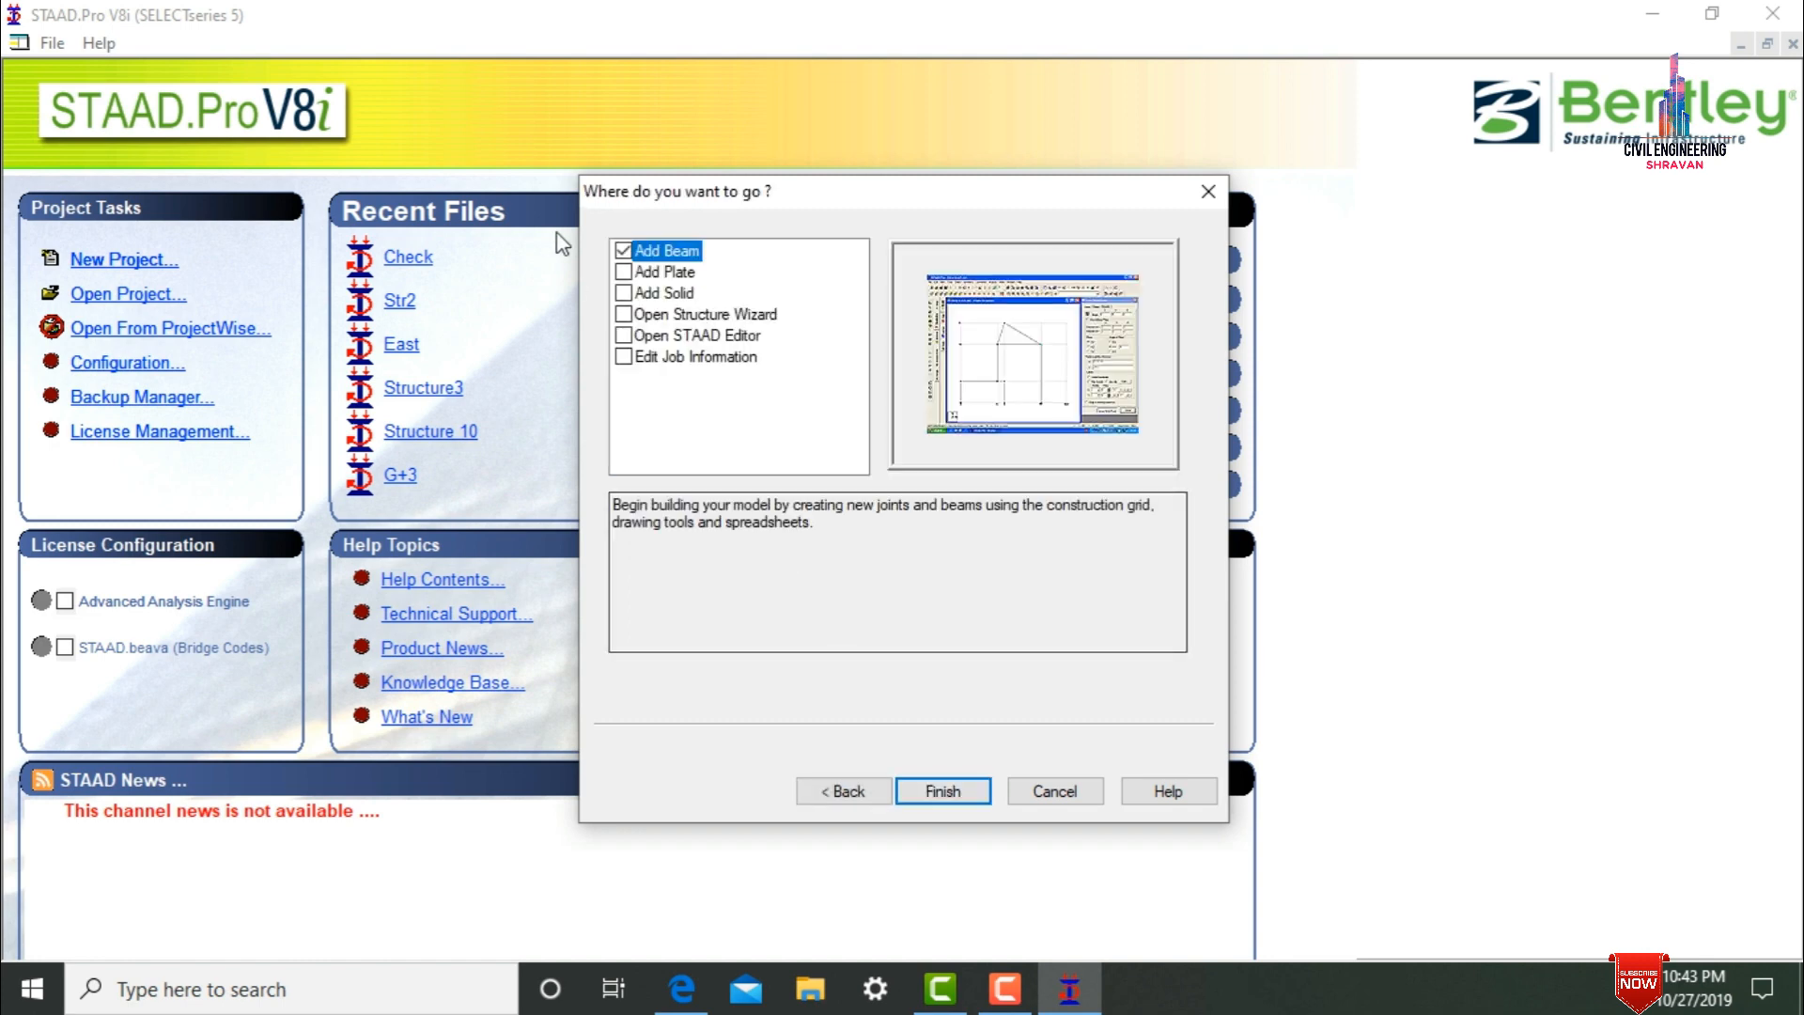
{"action": "left_click", "coordinate": [950, 791]}
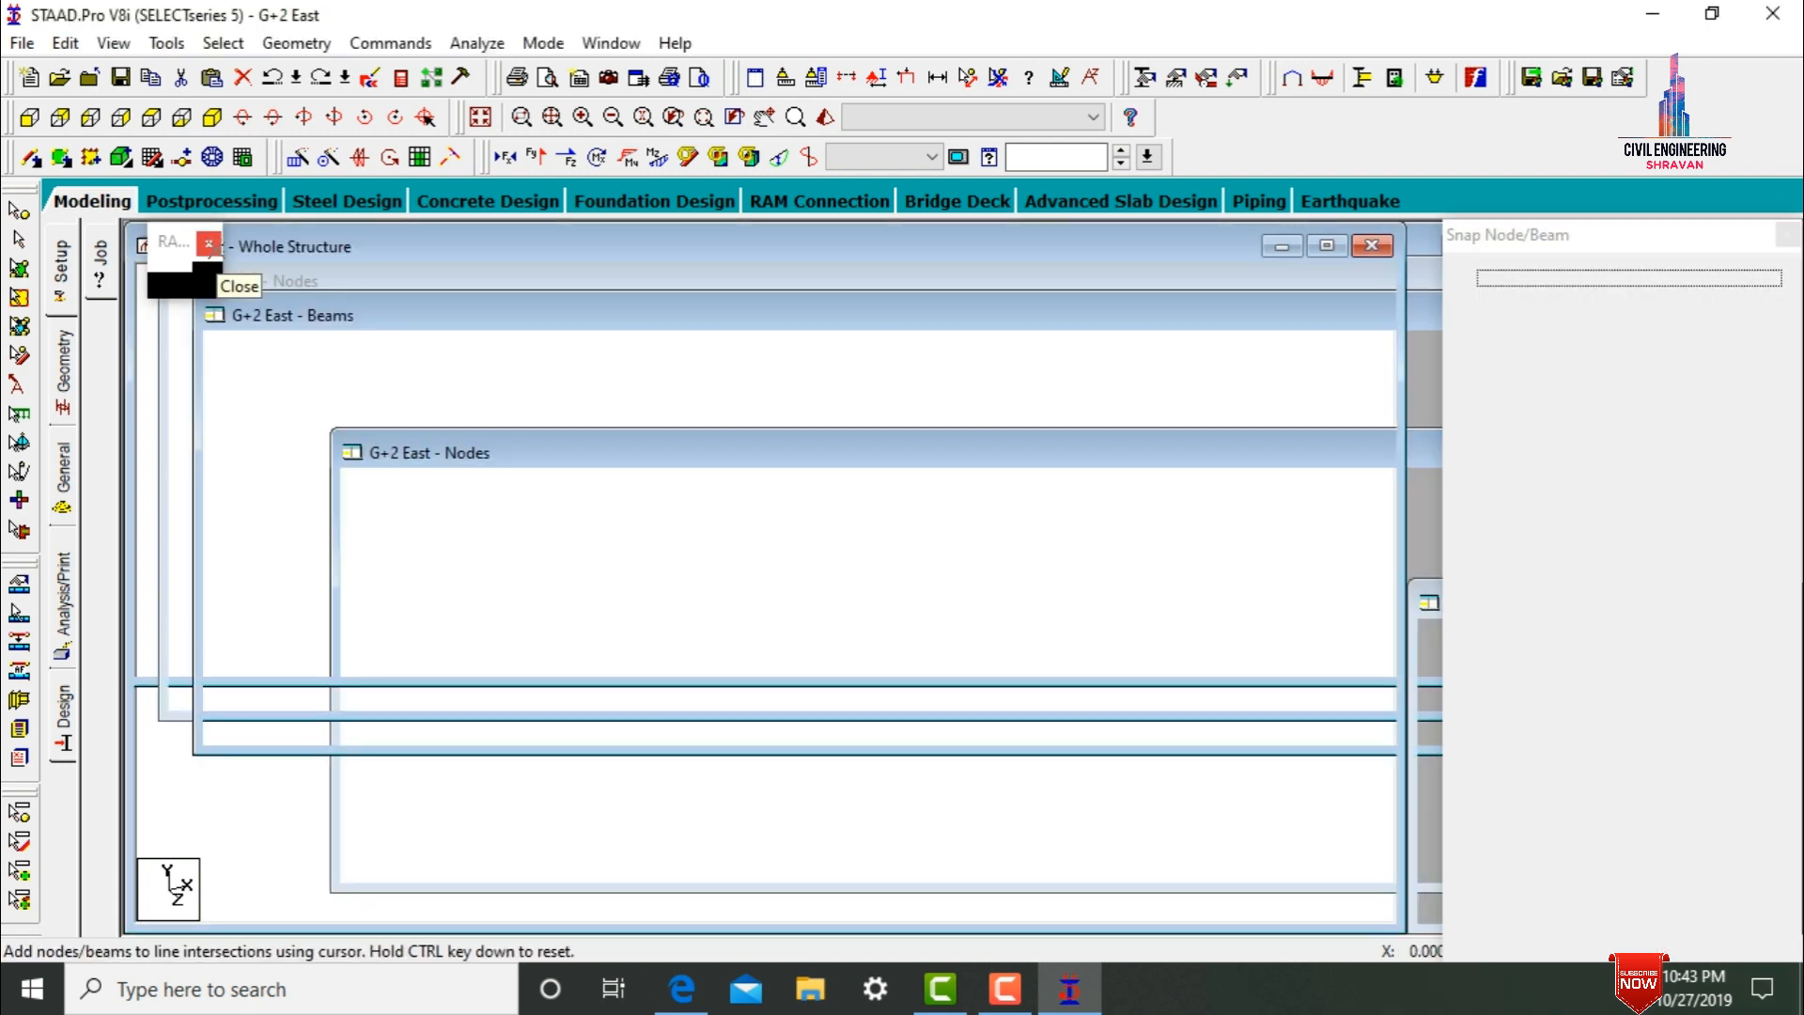
{"action": "left_click", "coordinate": [214, 248]}
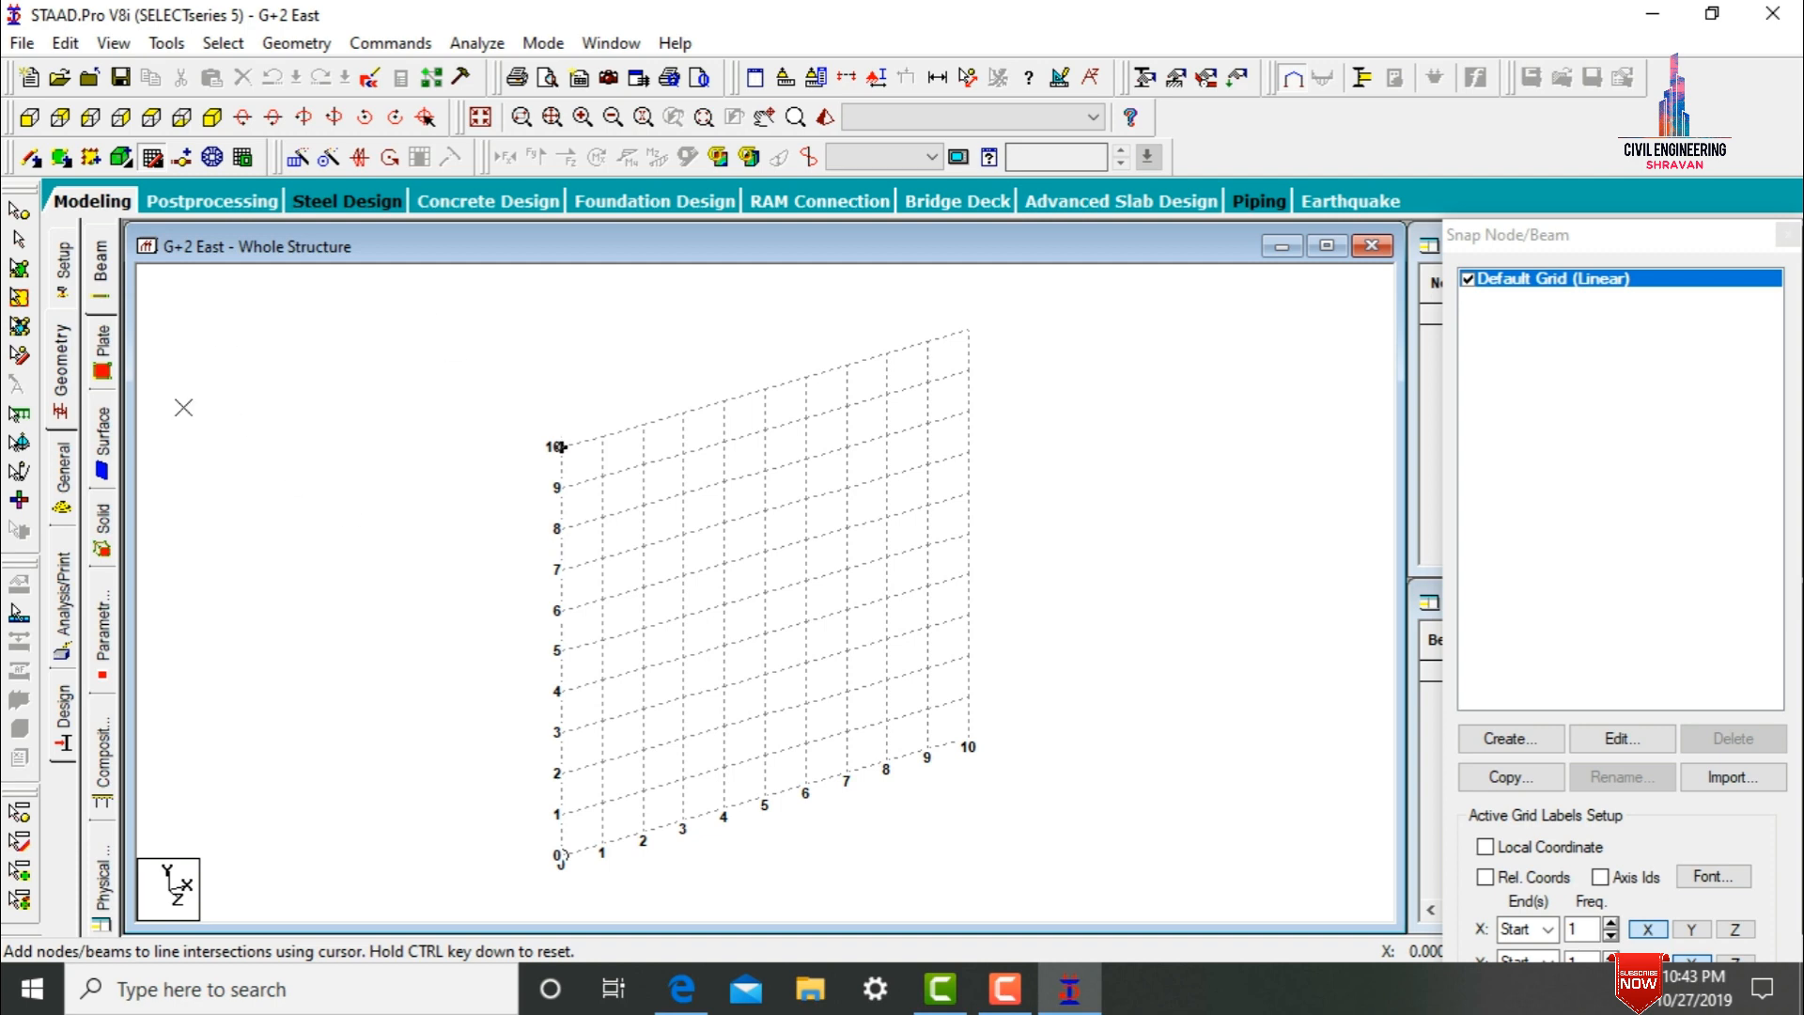
- Import the 123 DXF file from the East folder as a 3D DXF
{"action": "left_click", "coordinate": [28, 120]}
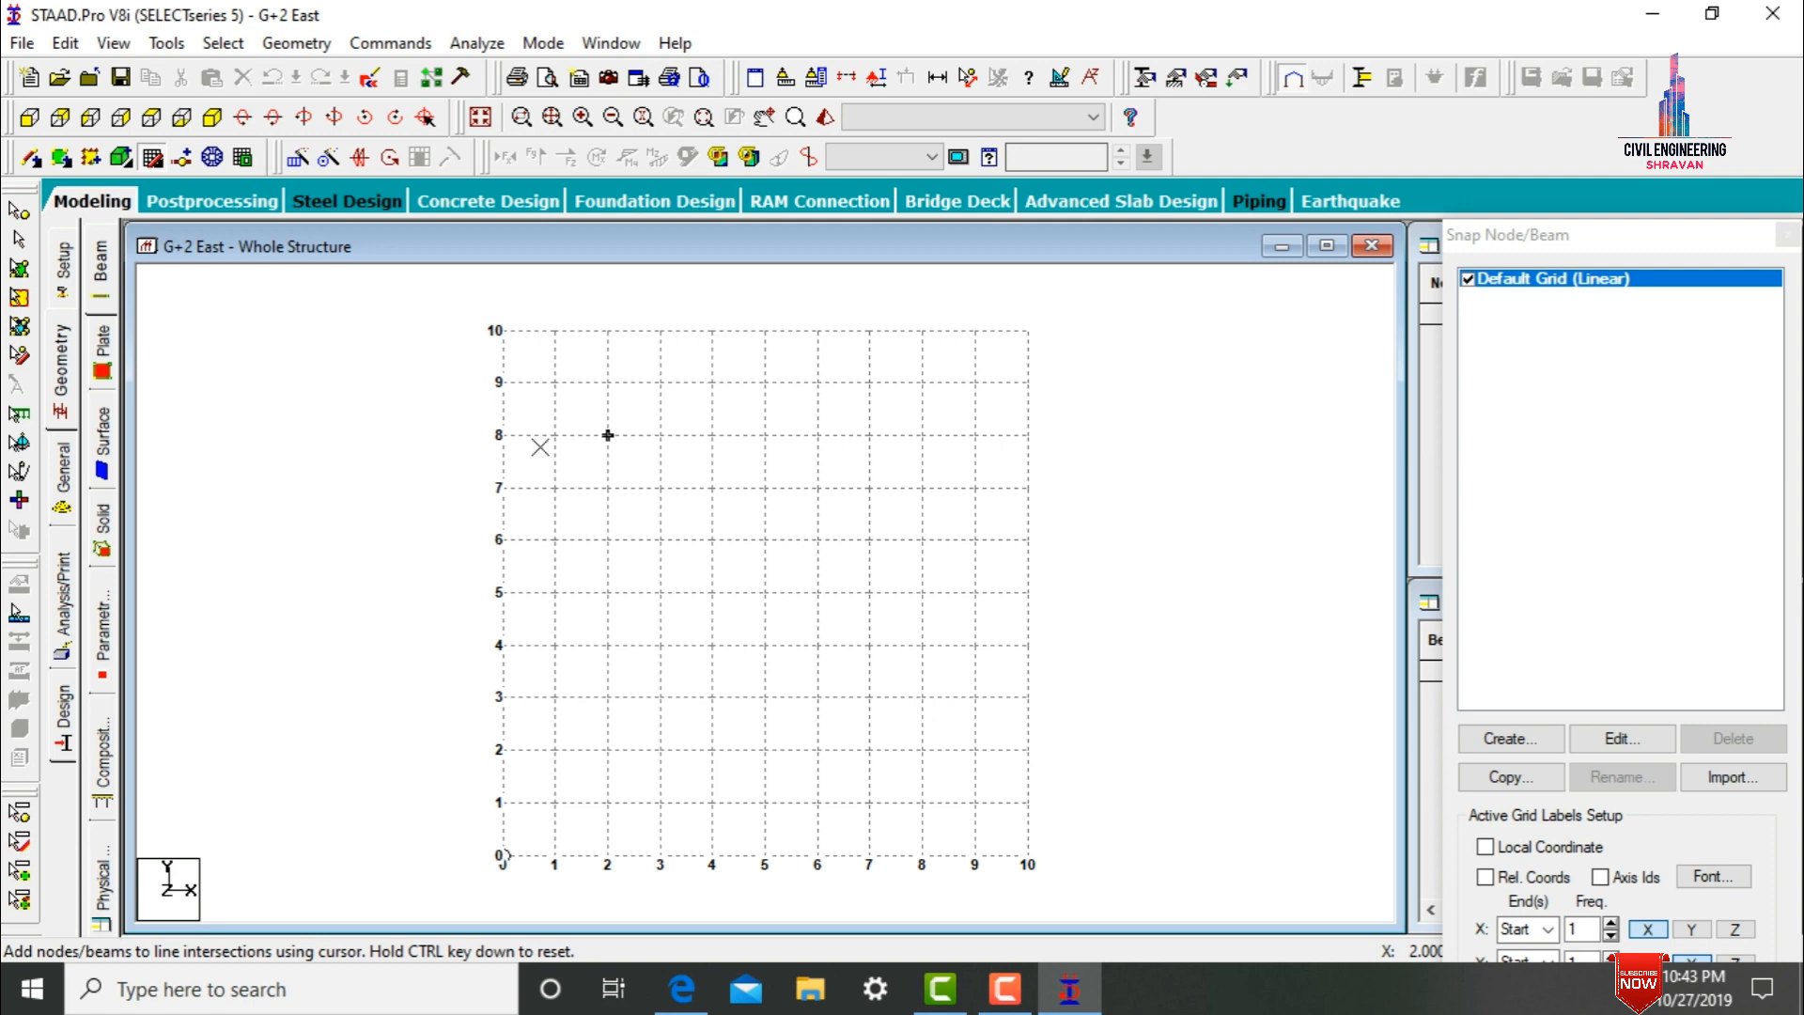
{"action": "left_click", "coordinate": [21, 44]}
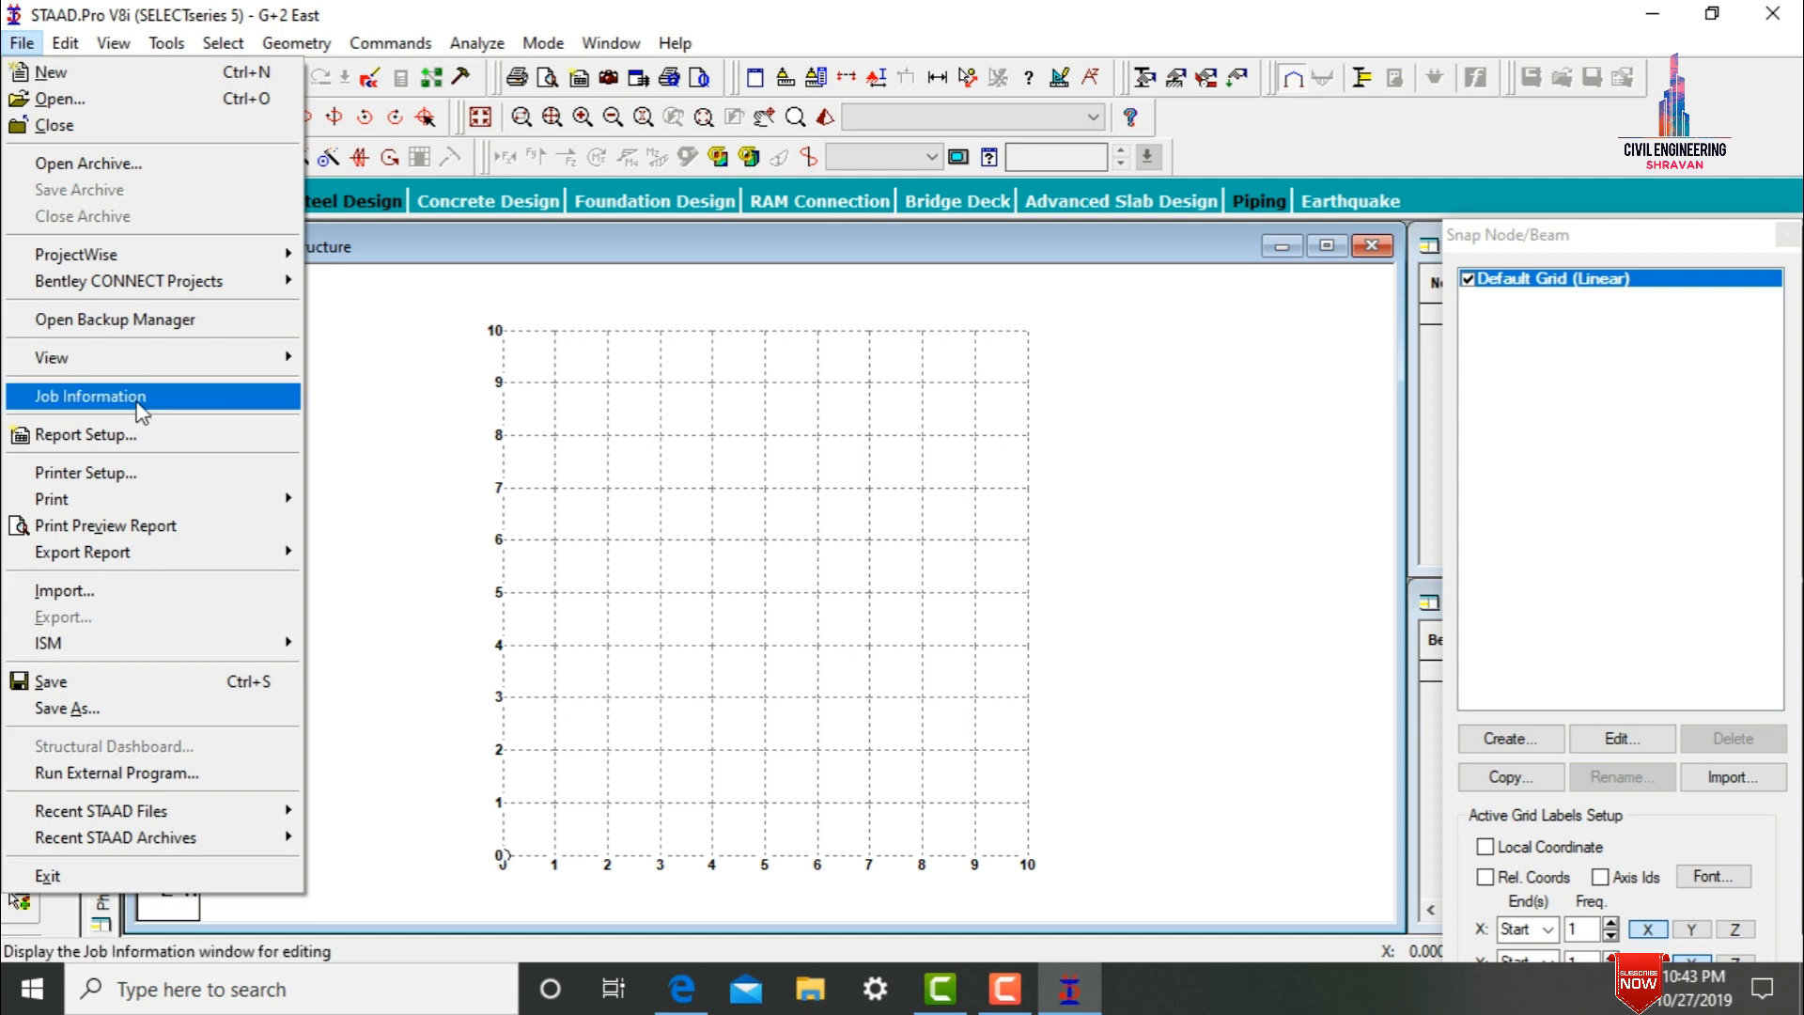
{"action": "left_click", "coordinate": [103, 589]}
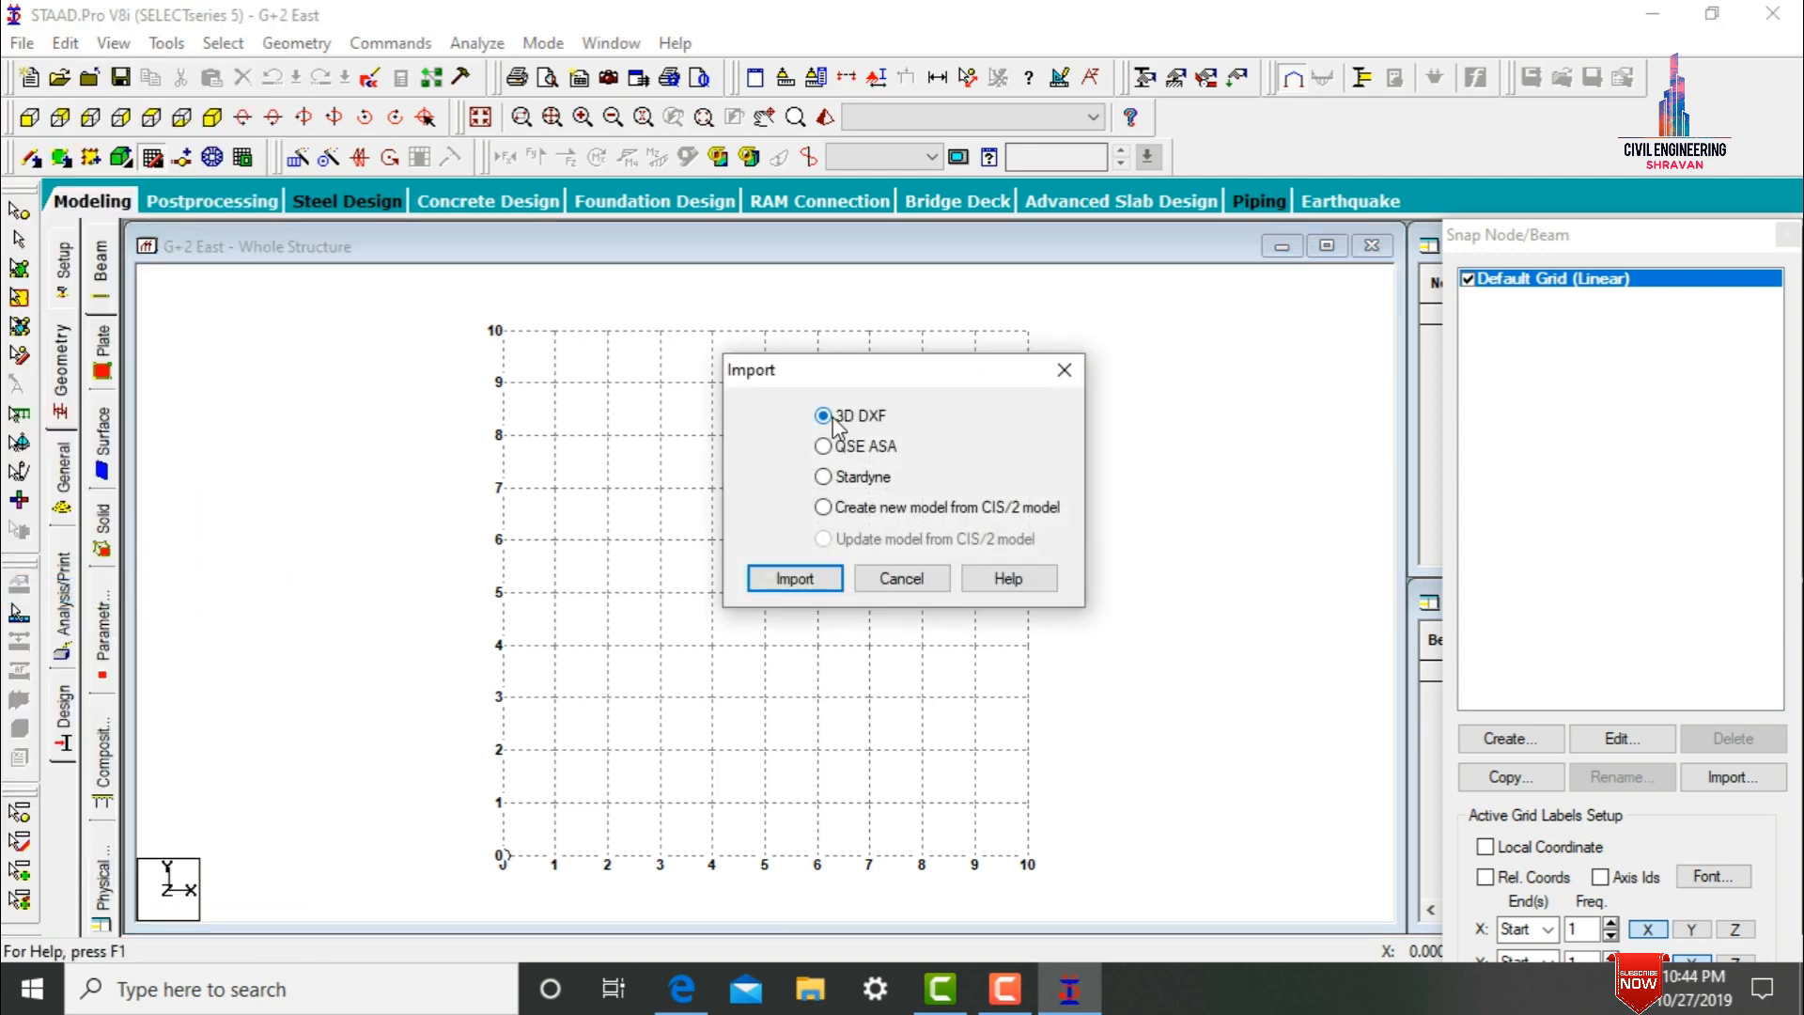
{"action": "left_click", "coordinate": [826, 583]}
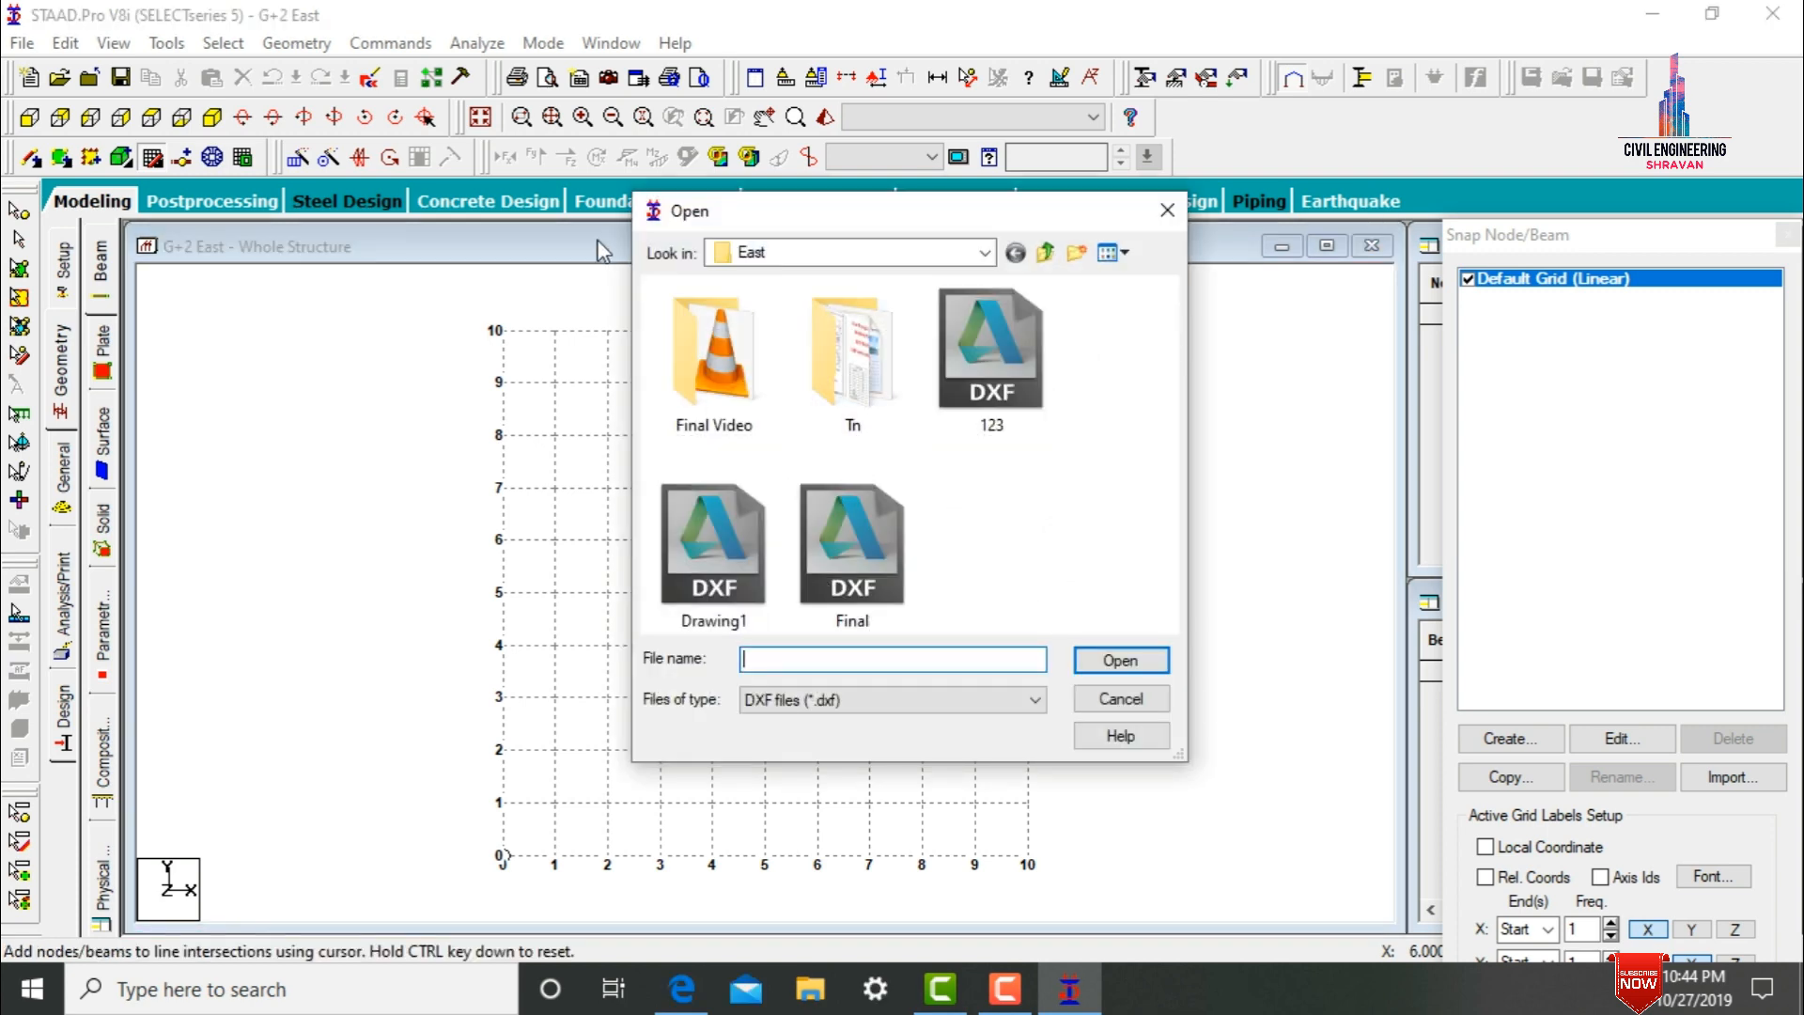
{"action": "left_click", "coordinate": [979, 310]}
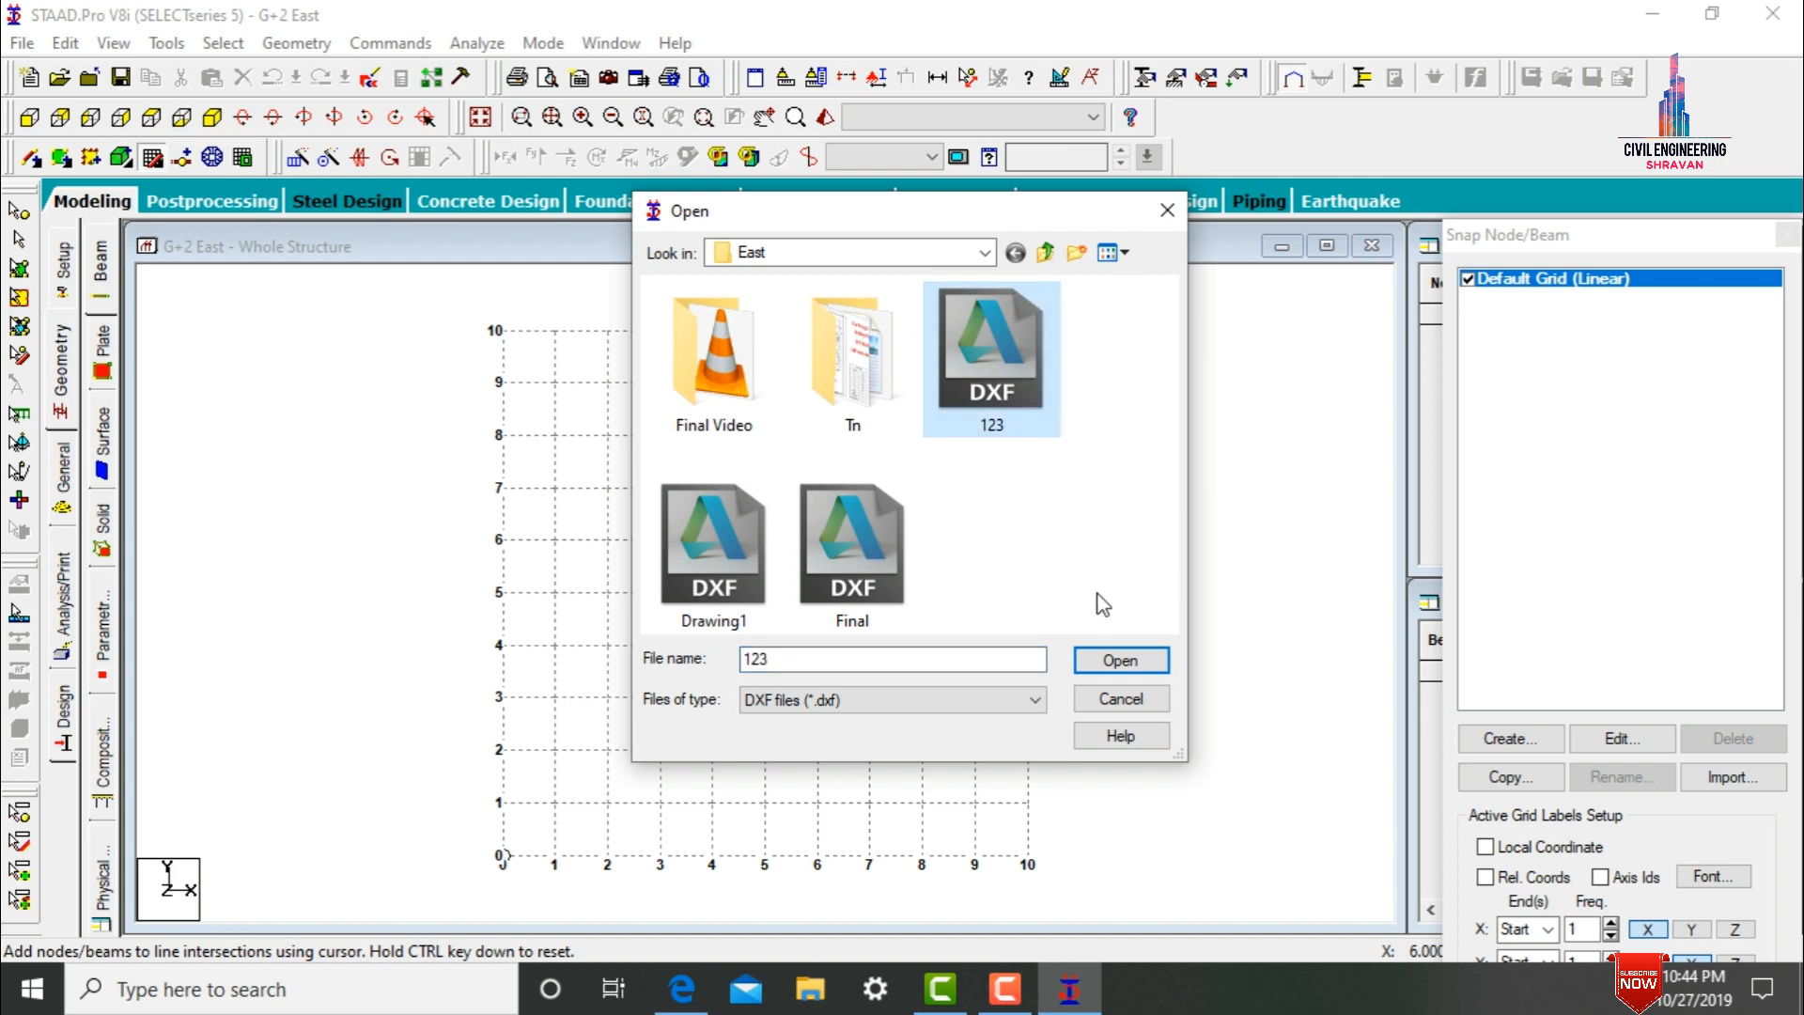
{"action": "left_click", "coordinate": [1112, 657]}
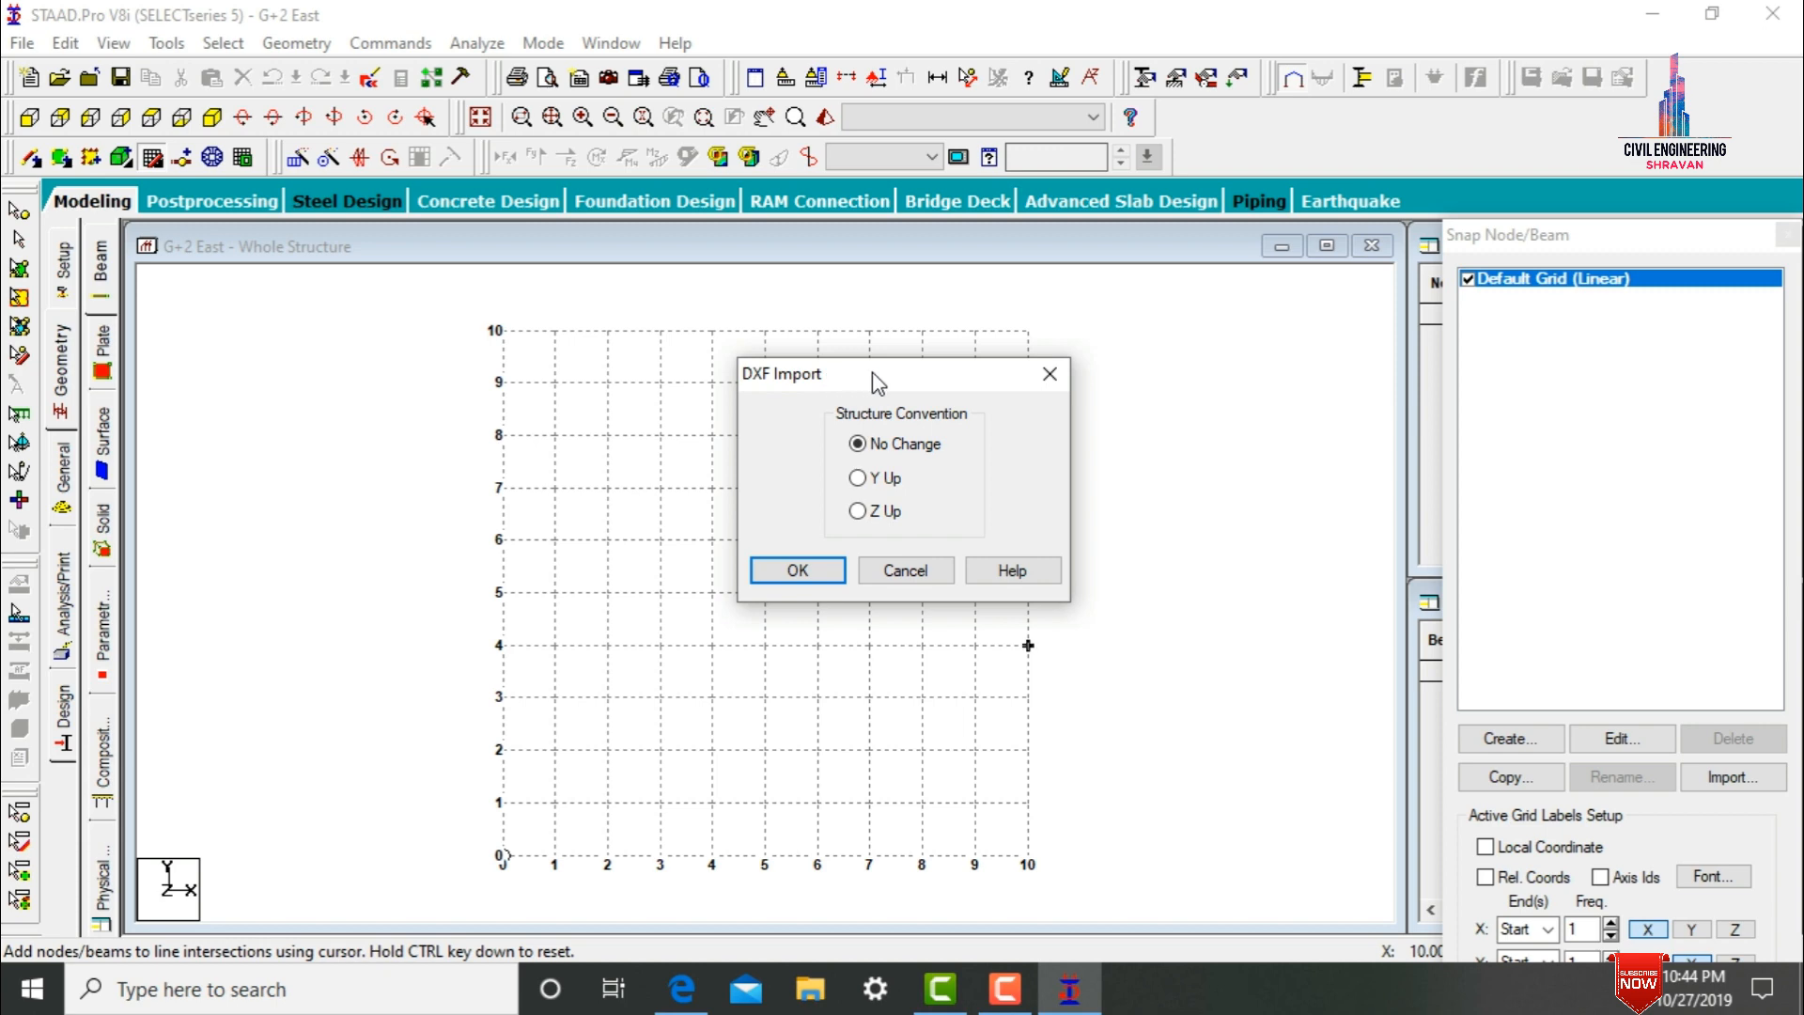
- Finish the DXF import with the No Change structure convention and input units of Foot and KiloNewton
{"action": "left_click", "coordinate": [803, 571]}
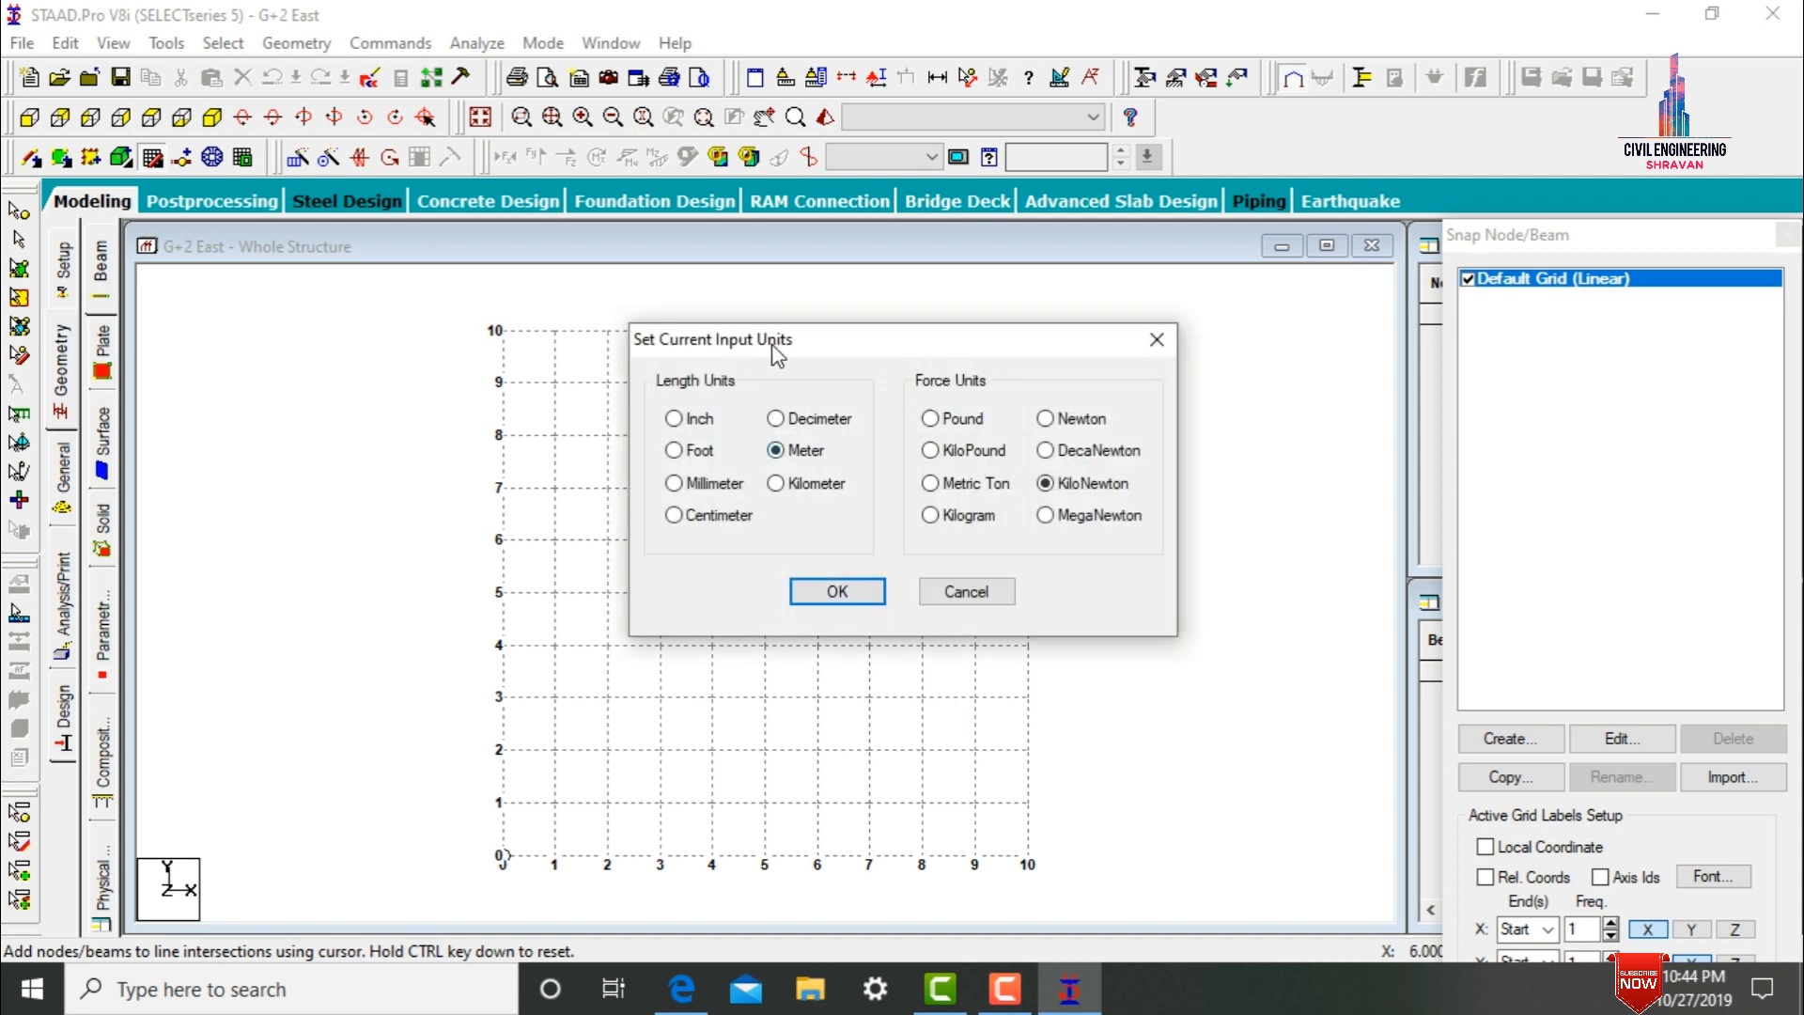
{"action": "left_click_drag", "start_coordinate": [844, 350], "coordinate": [1051, 317]}
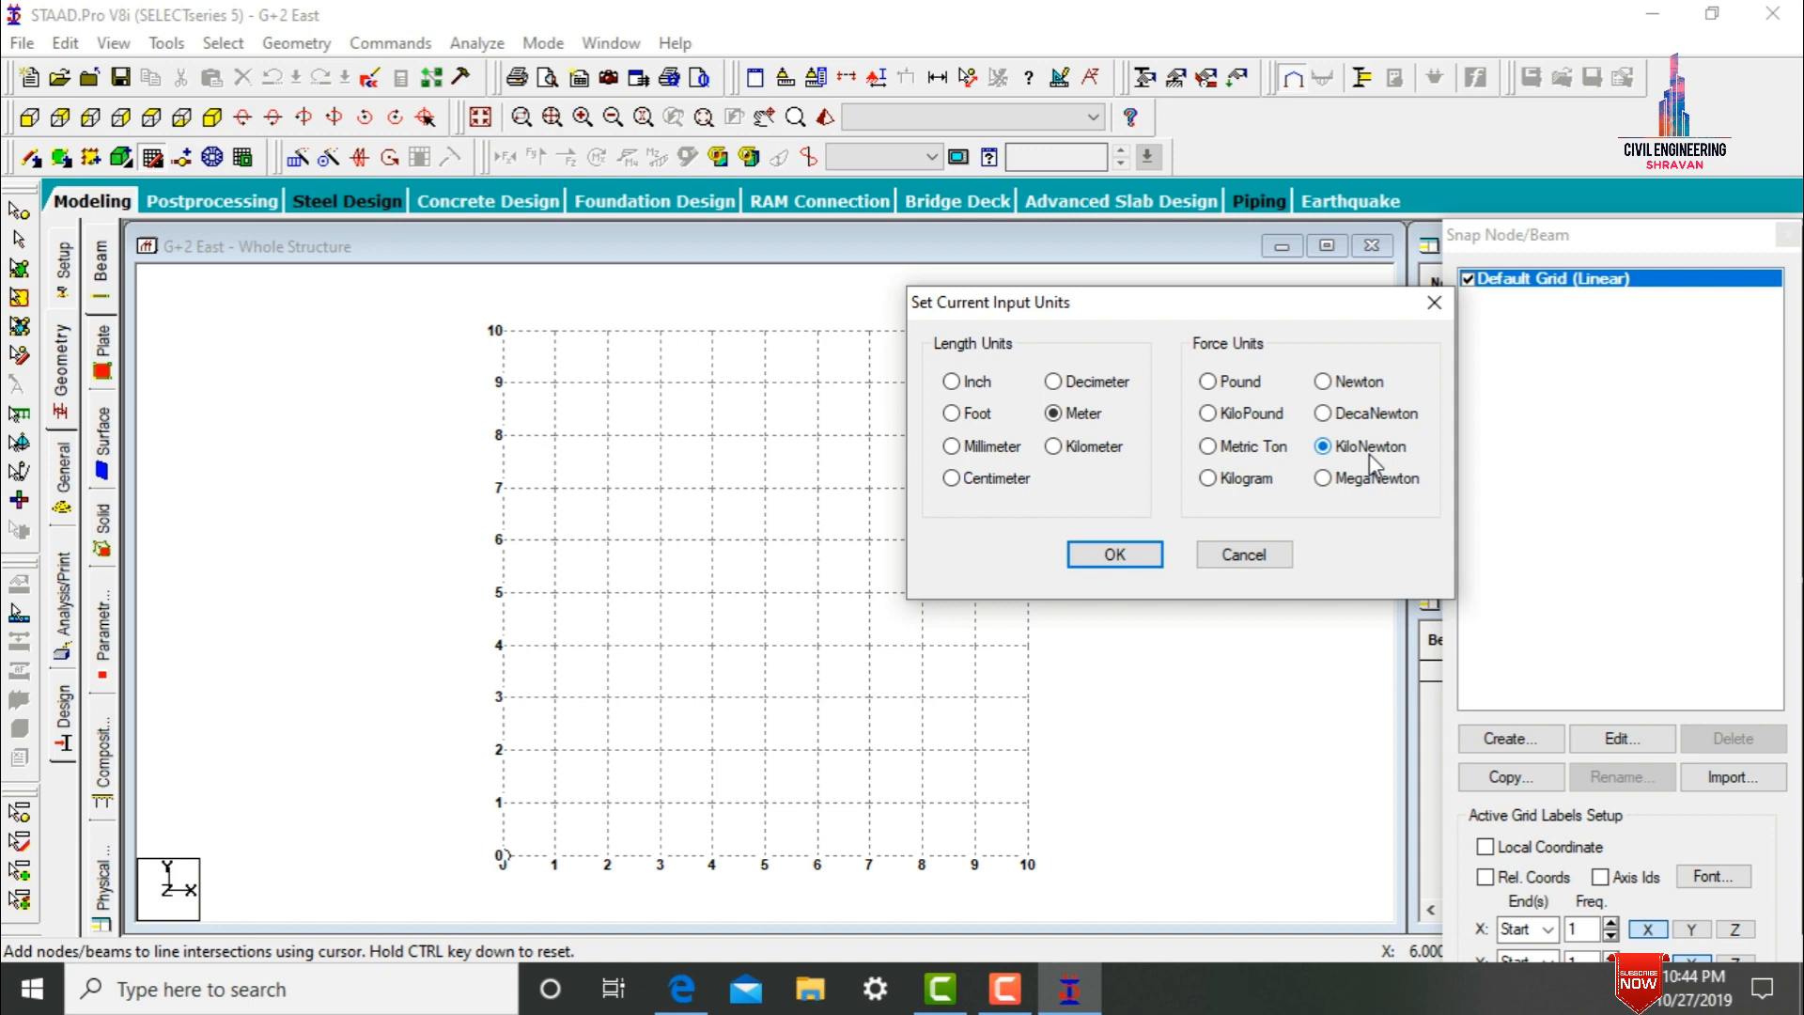
{"action": "left_click", "coordinate": [970, 418]}
{"action": "left_click", "coordinate": [1109, 554]}
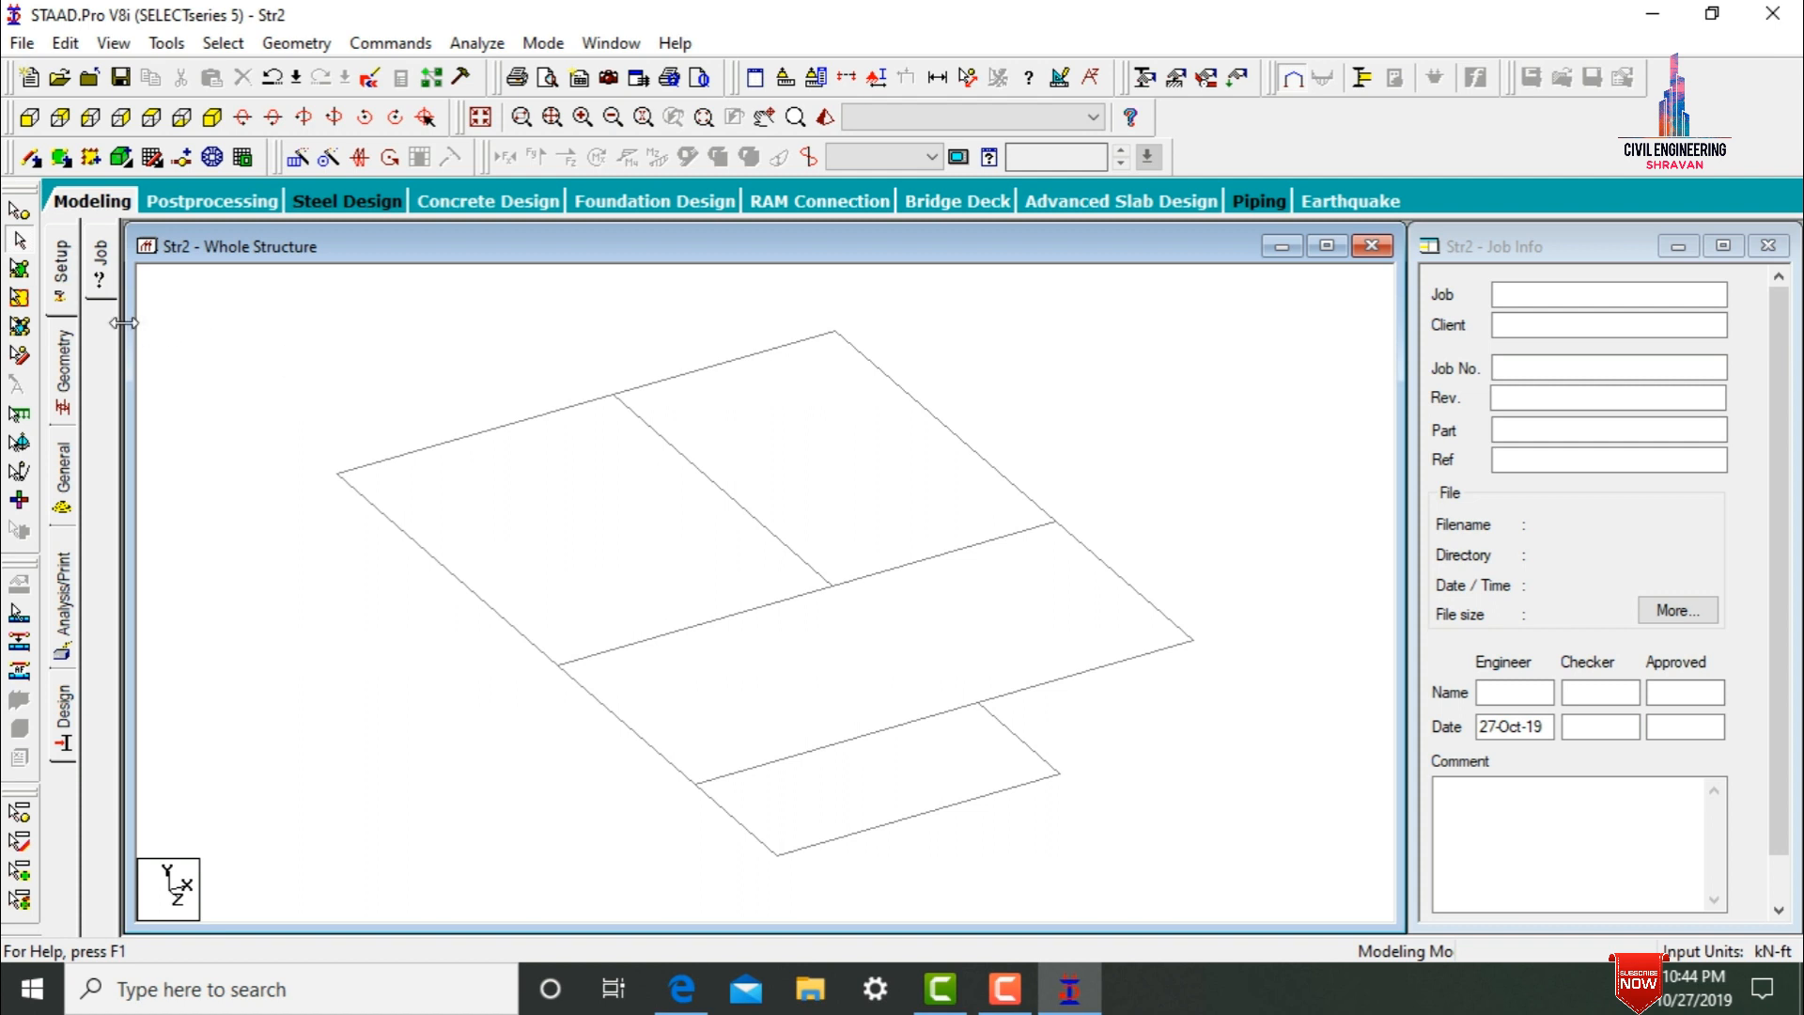
- Apply Translational Repeat to all members in Y with one linked step at 3 m spacing, and delete the original base-level beams
{"action": "left_click", "coordinate": [66, 357]}
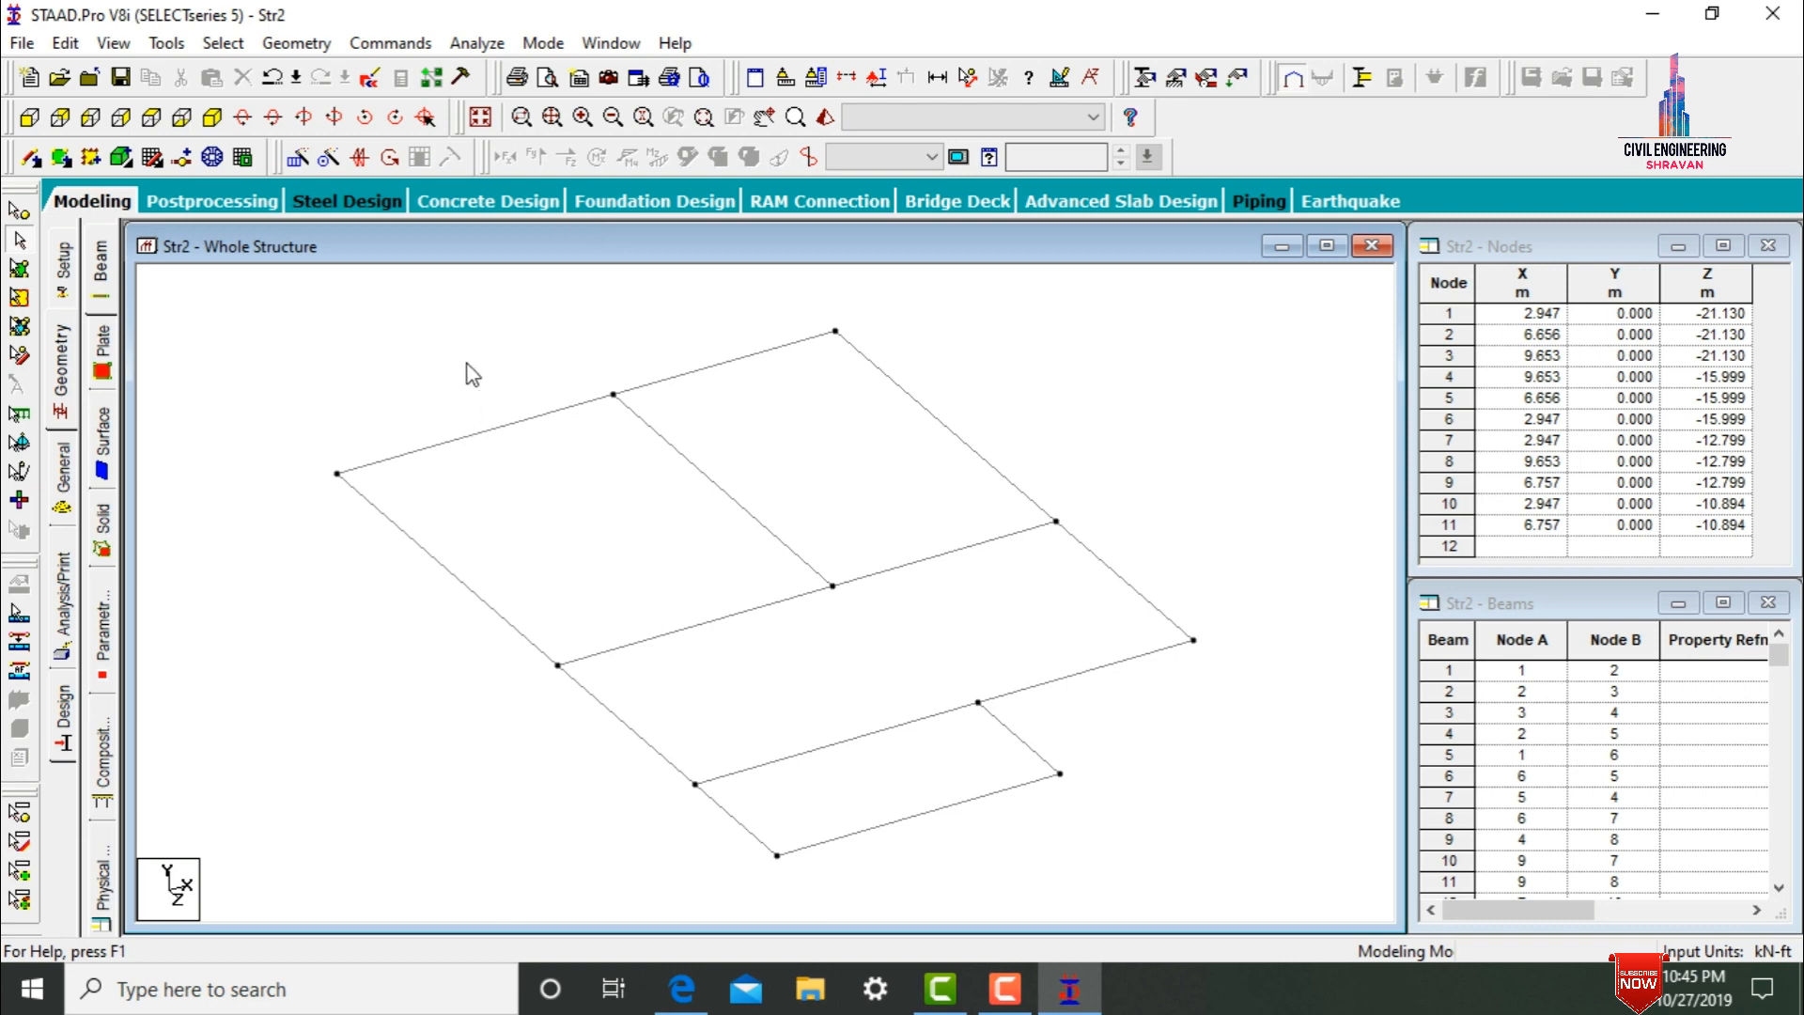
{"action": "key", "text": "ctrl+a"}
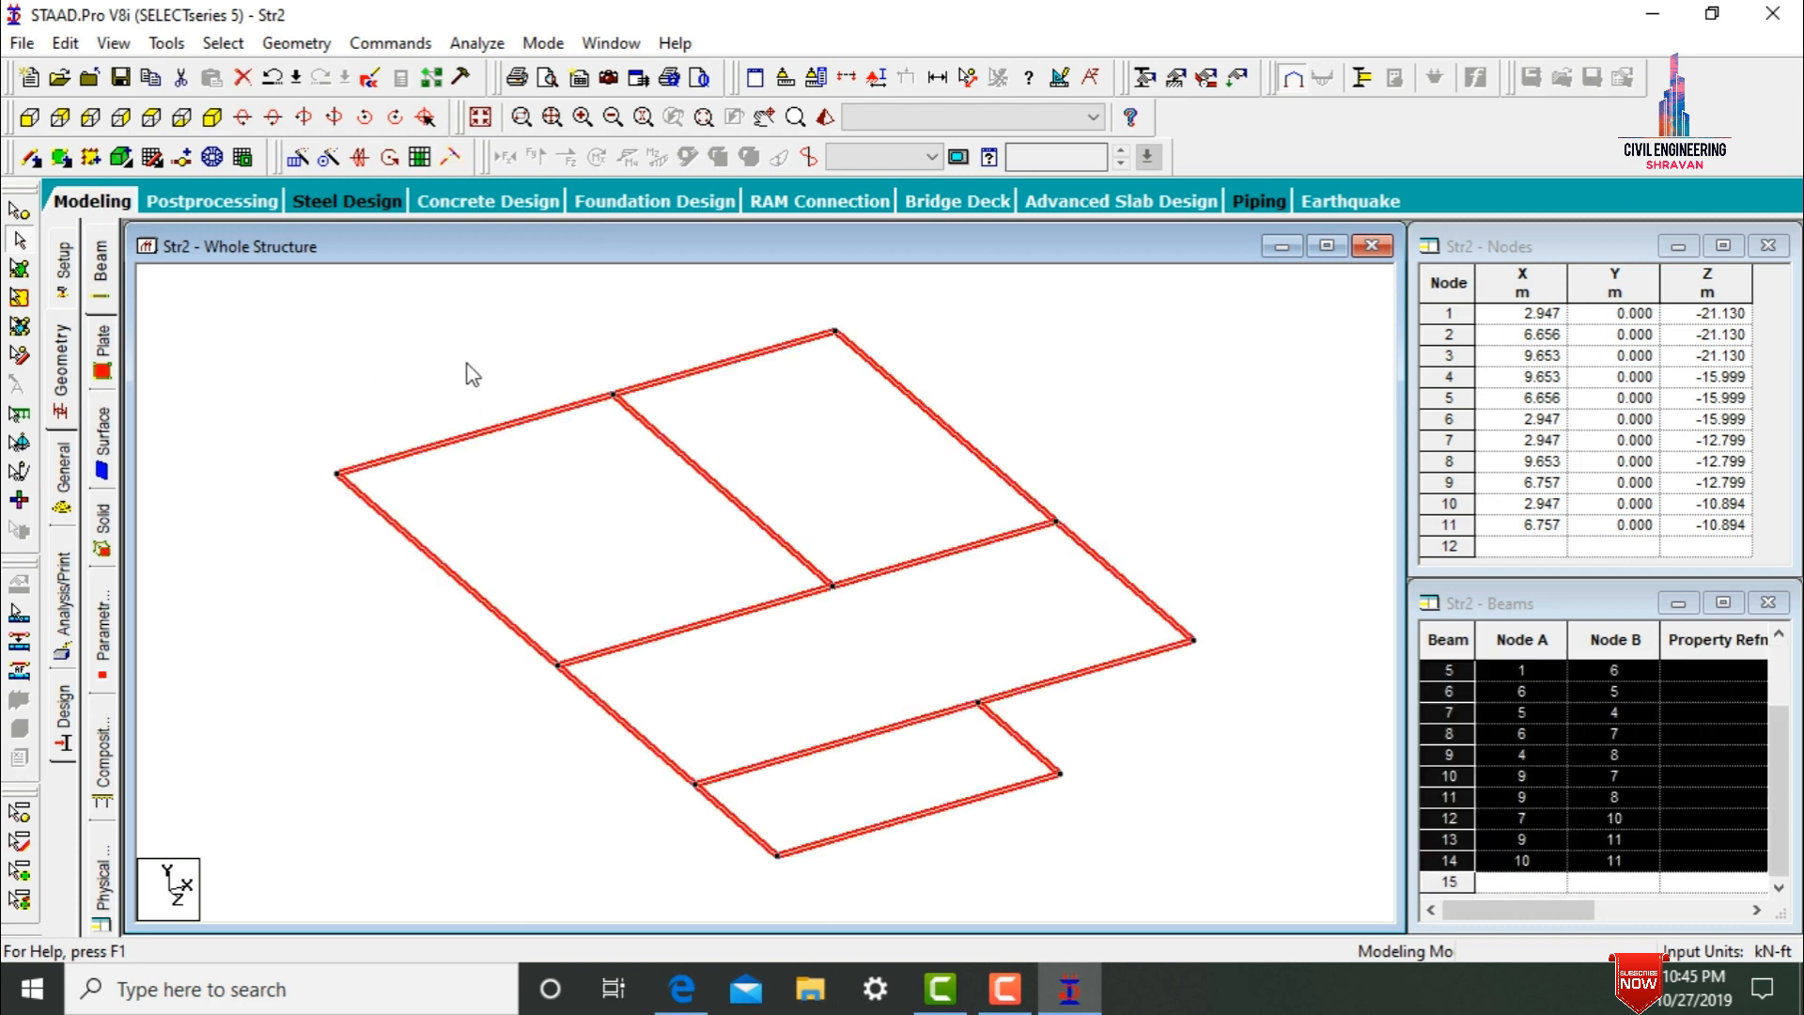
{"action": "left_click", "coordinate": [299, 157]}
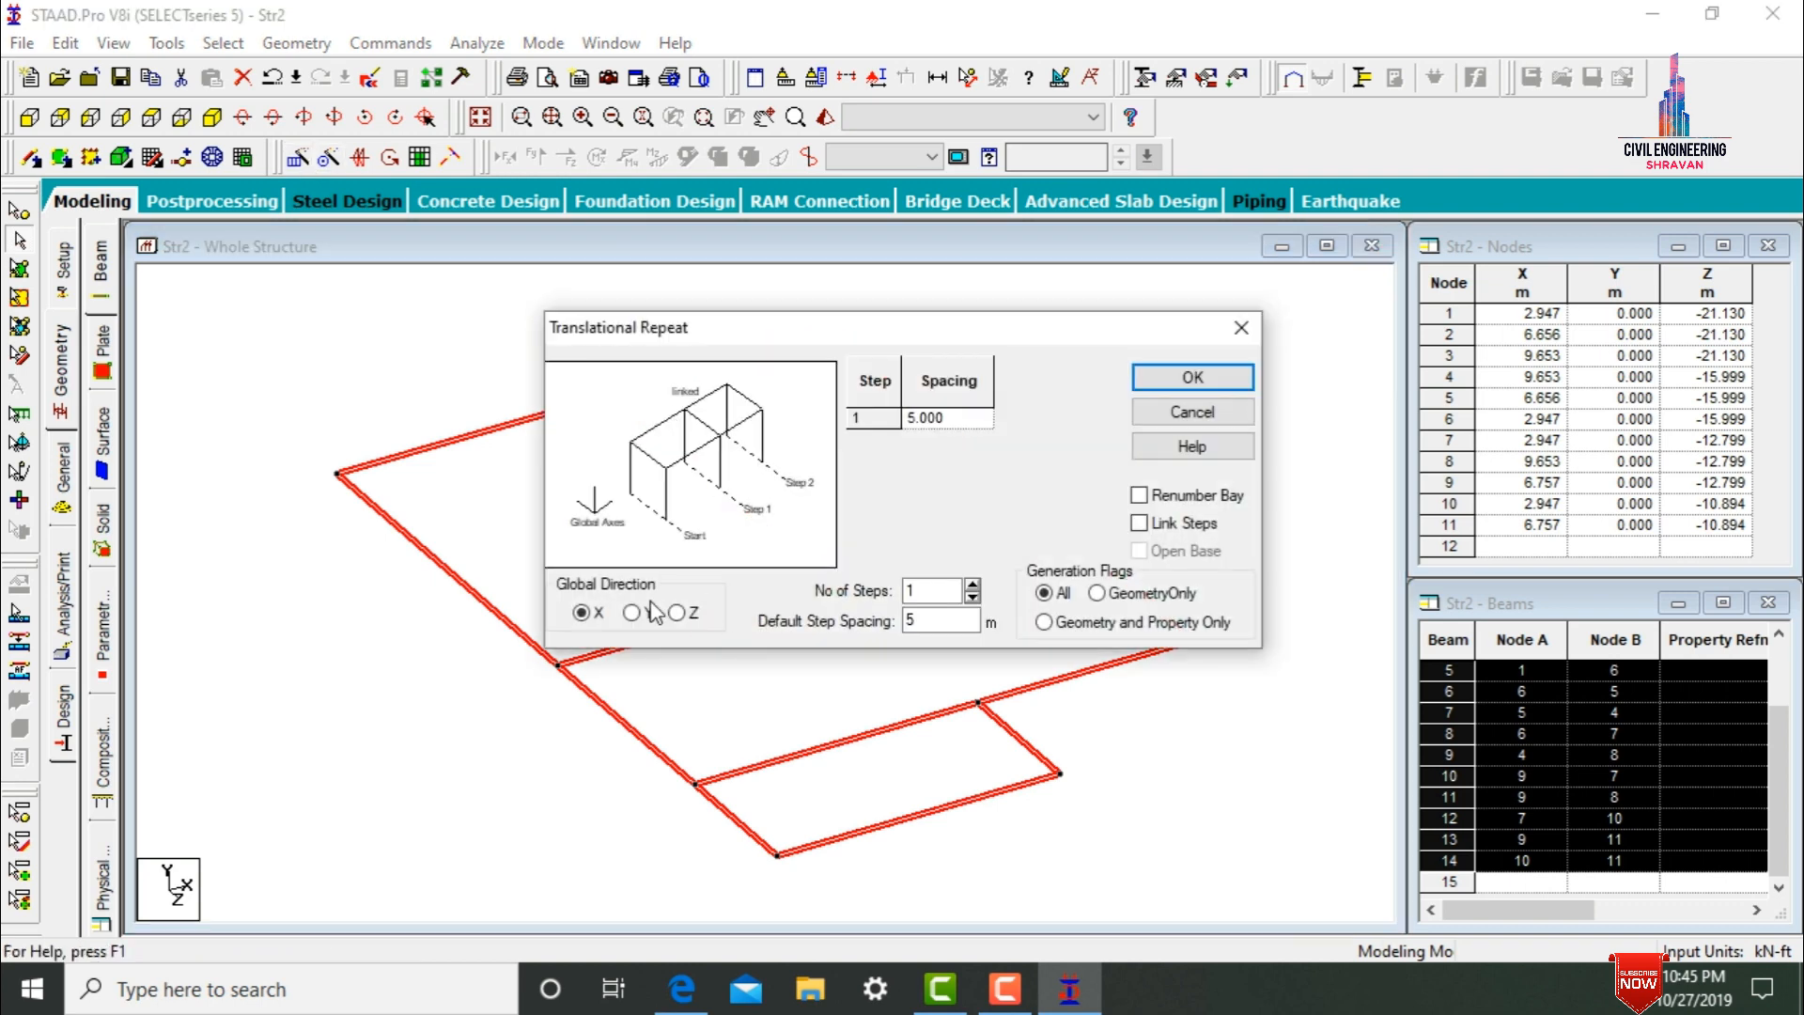
{"action": "left_click", "coordinate": [643, 613]}
{"action": "key", "text": "Tab"}
{"action": "type", "text": "3"}
{"action": "left_click", "coordinate": [1162, 523]}
{"action": "left_click", "coordinate": [1185, 377]}
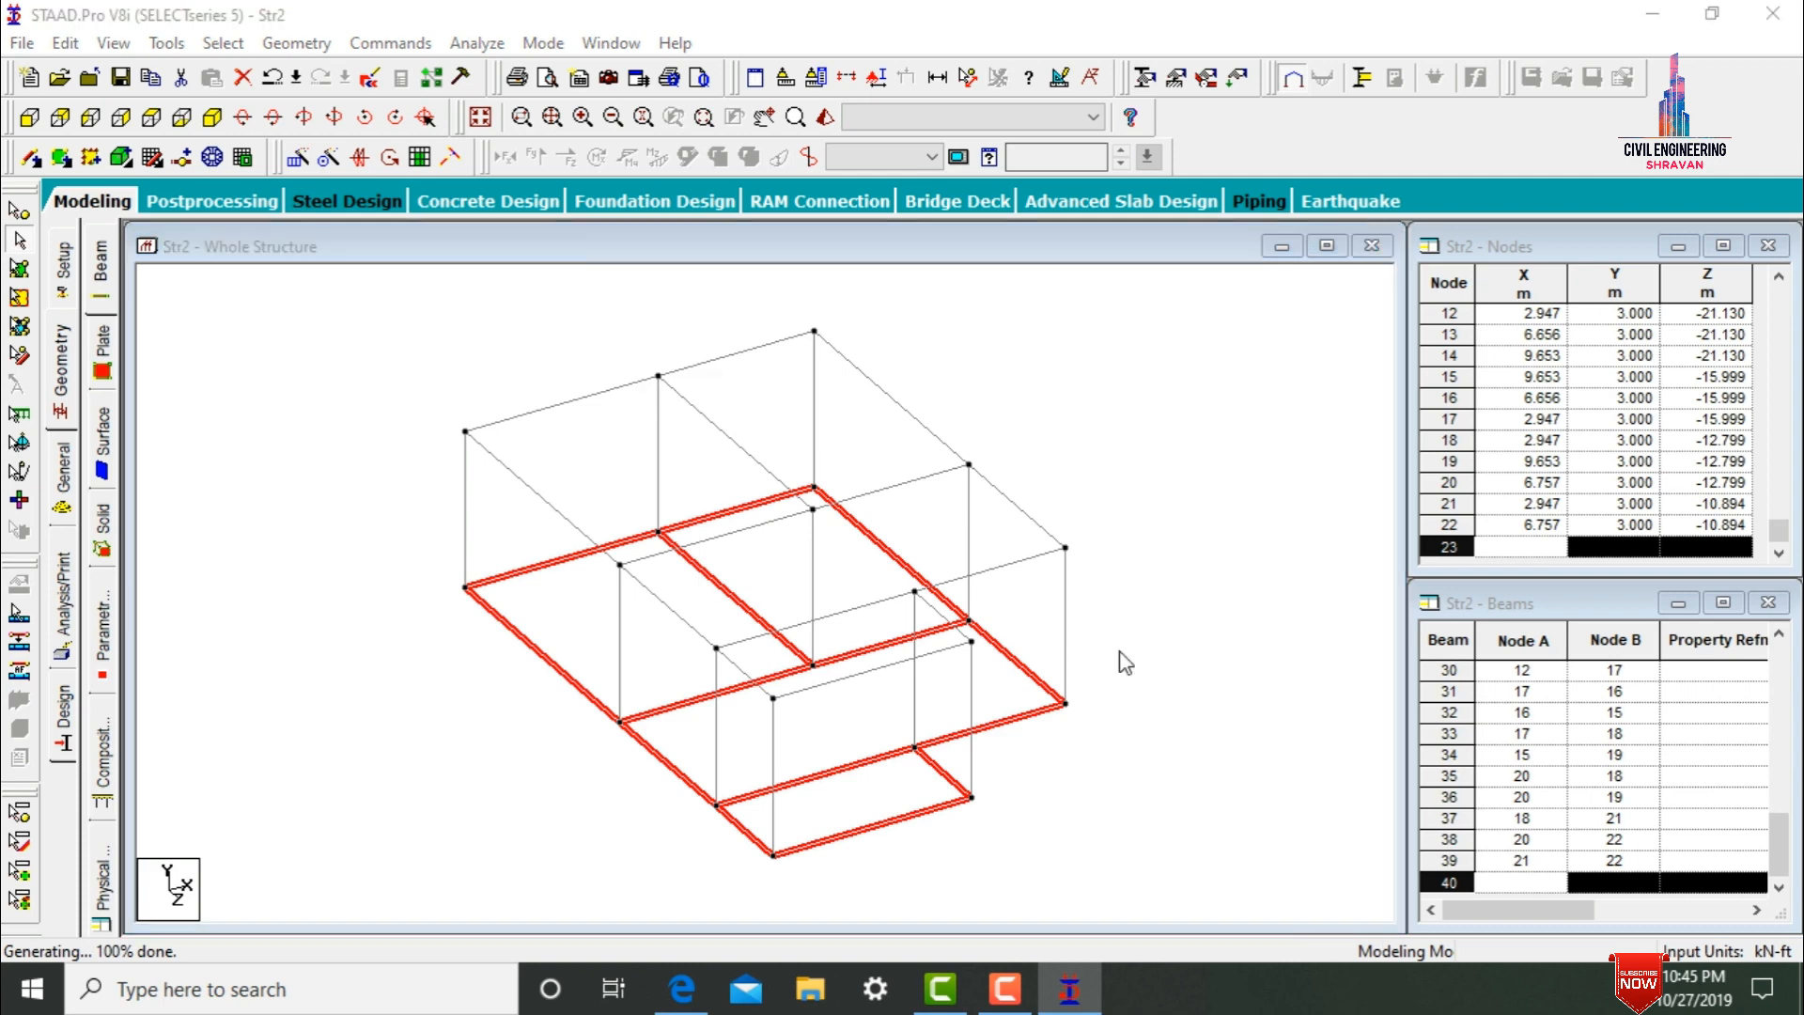
{"action": "key", "text": "Delete"}
{"action": "key", "text": "Return"}
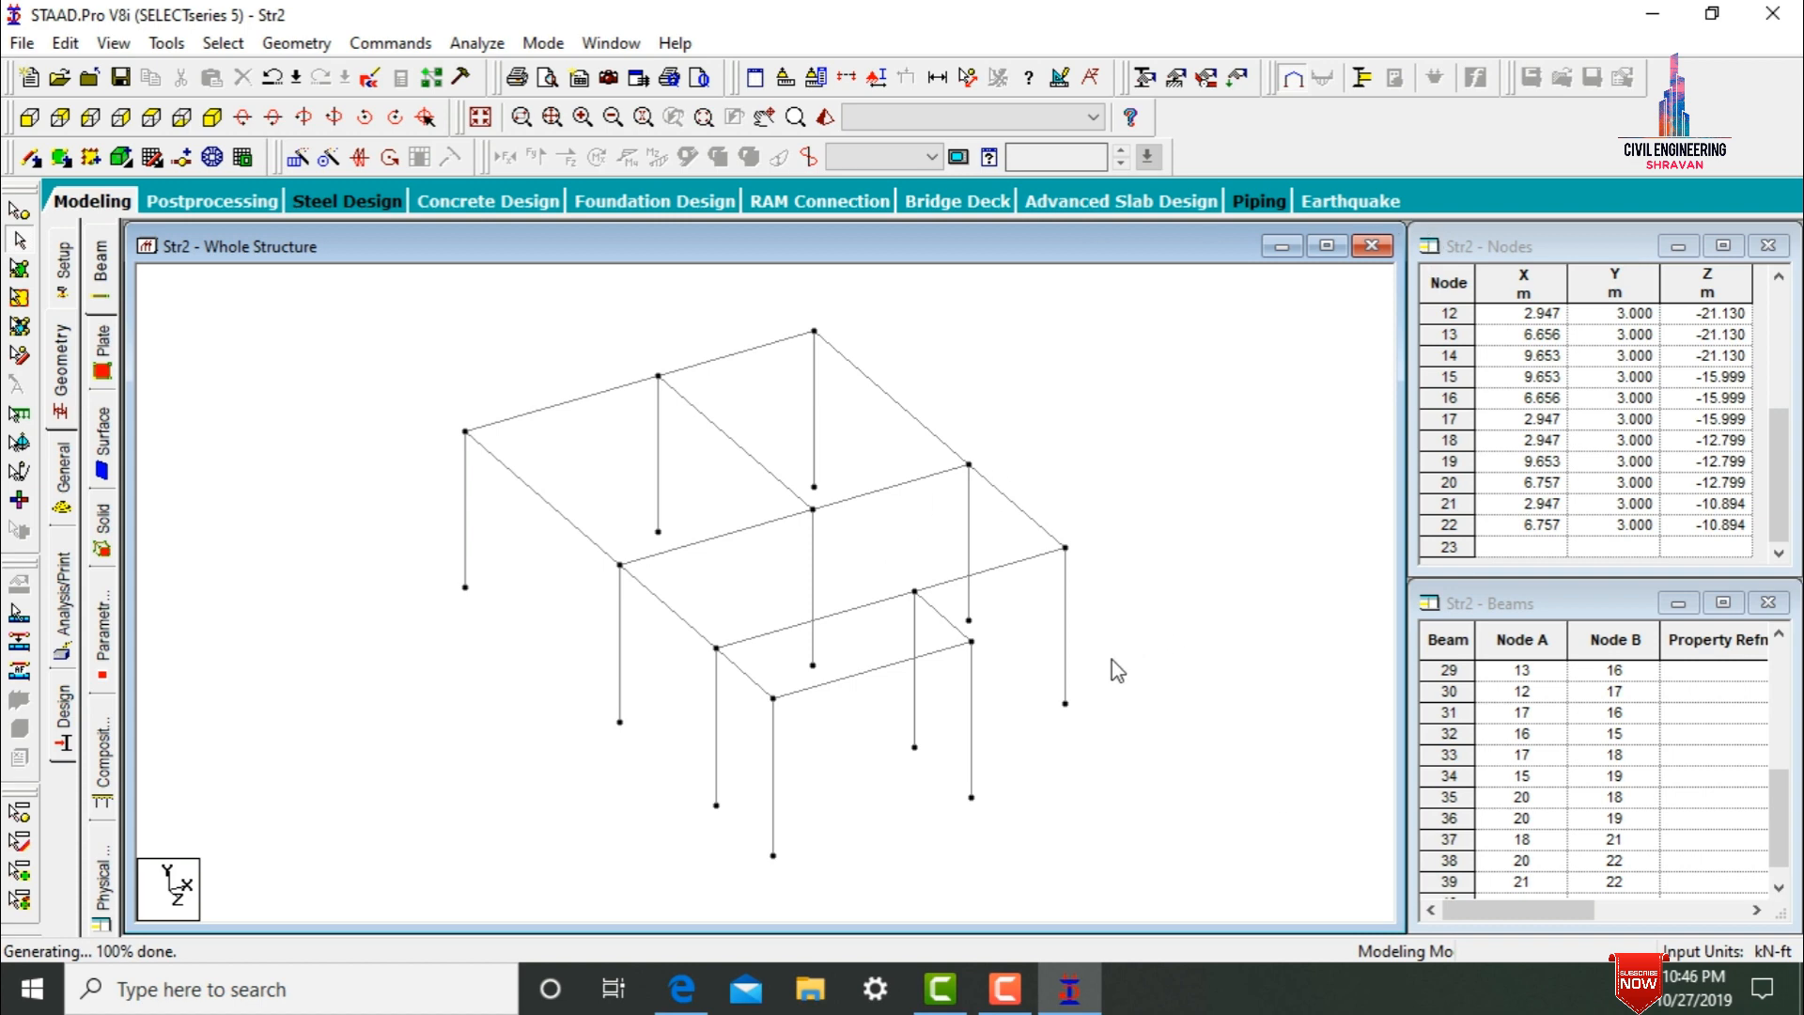
- Insert a node into the front corner column at a distance of 1.8 m, proportion 0.6
{"action": "left_click", "coordinate": [773, 759]}
{"action": "right_click", "coordinate": [772, 756]}
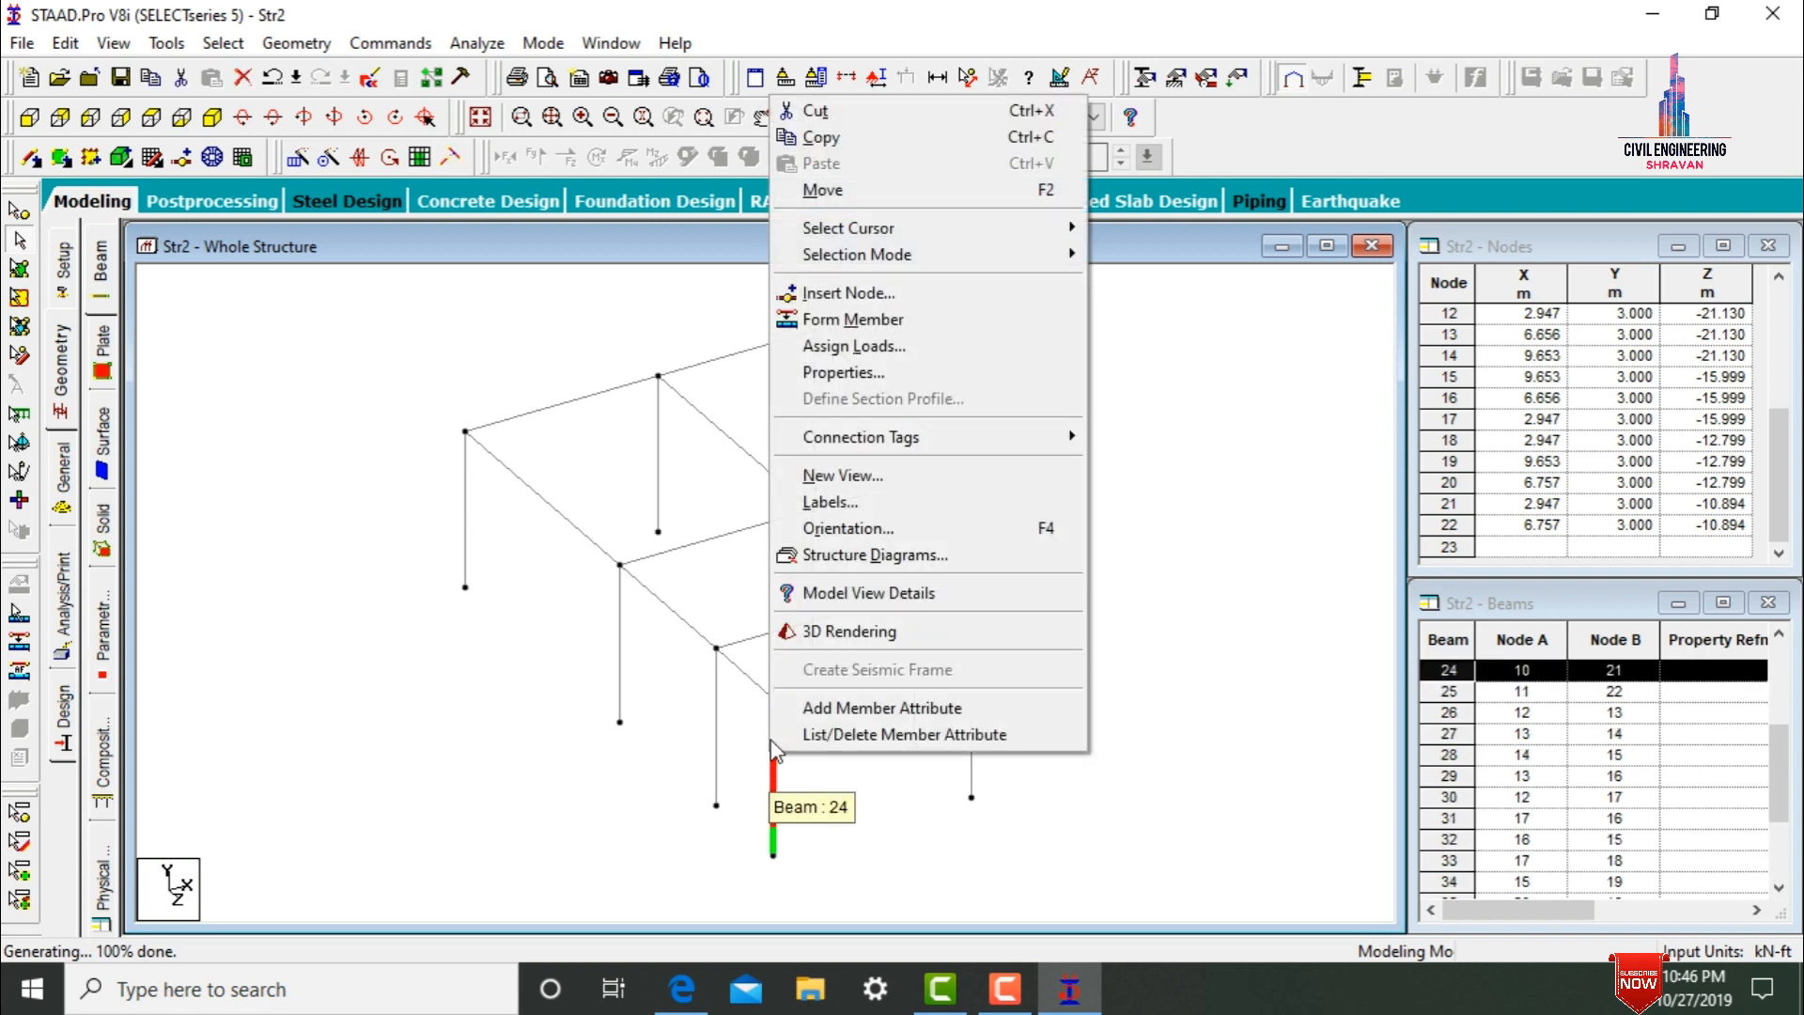
{"action": "left_click", "coordinate": [818, 293]}
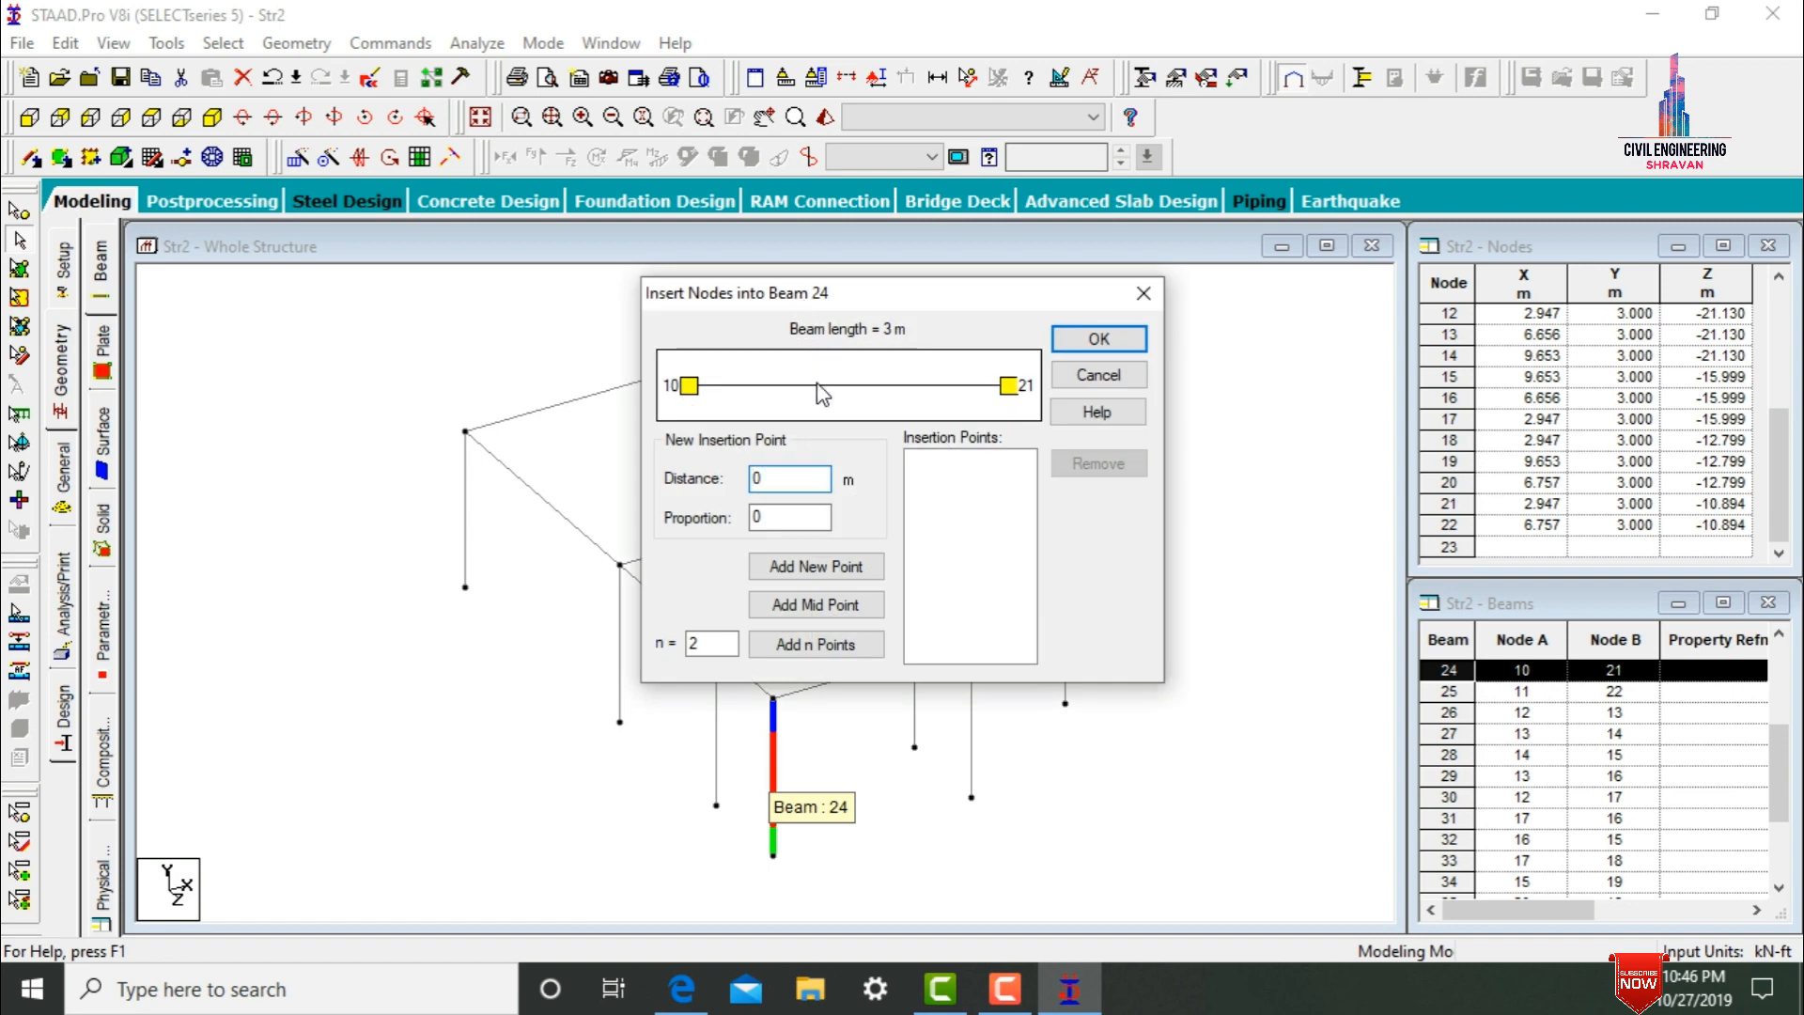
{"action": "left_click", "coordinate": [781, 519]}
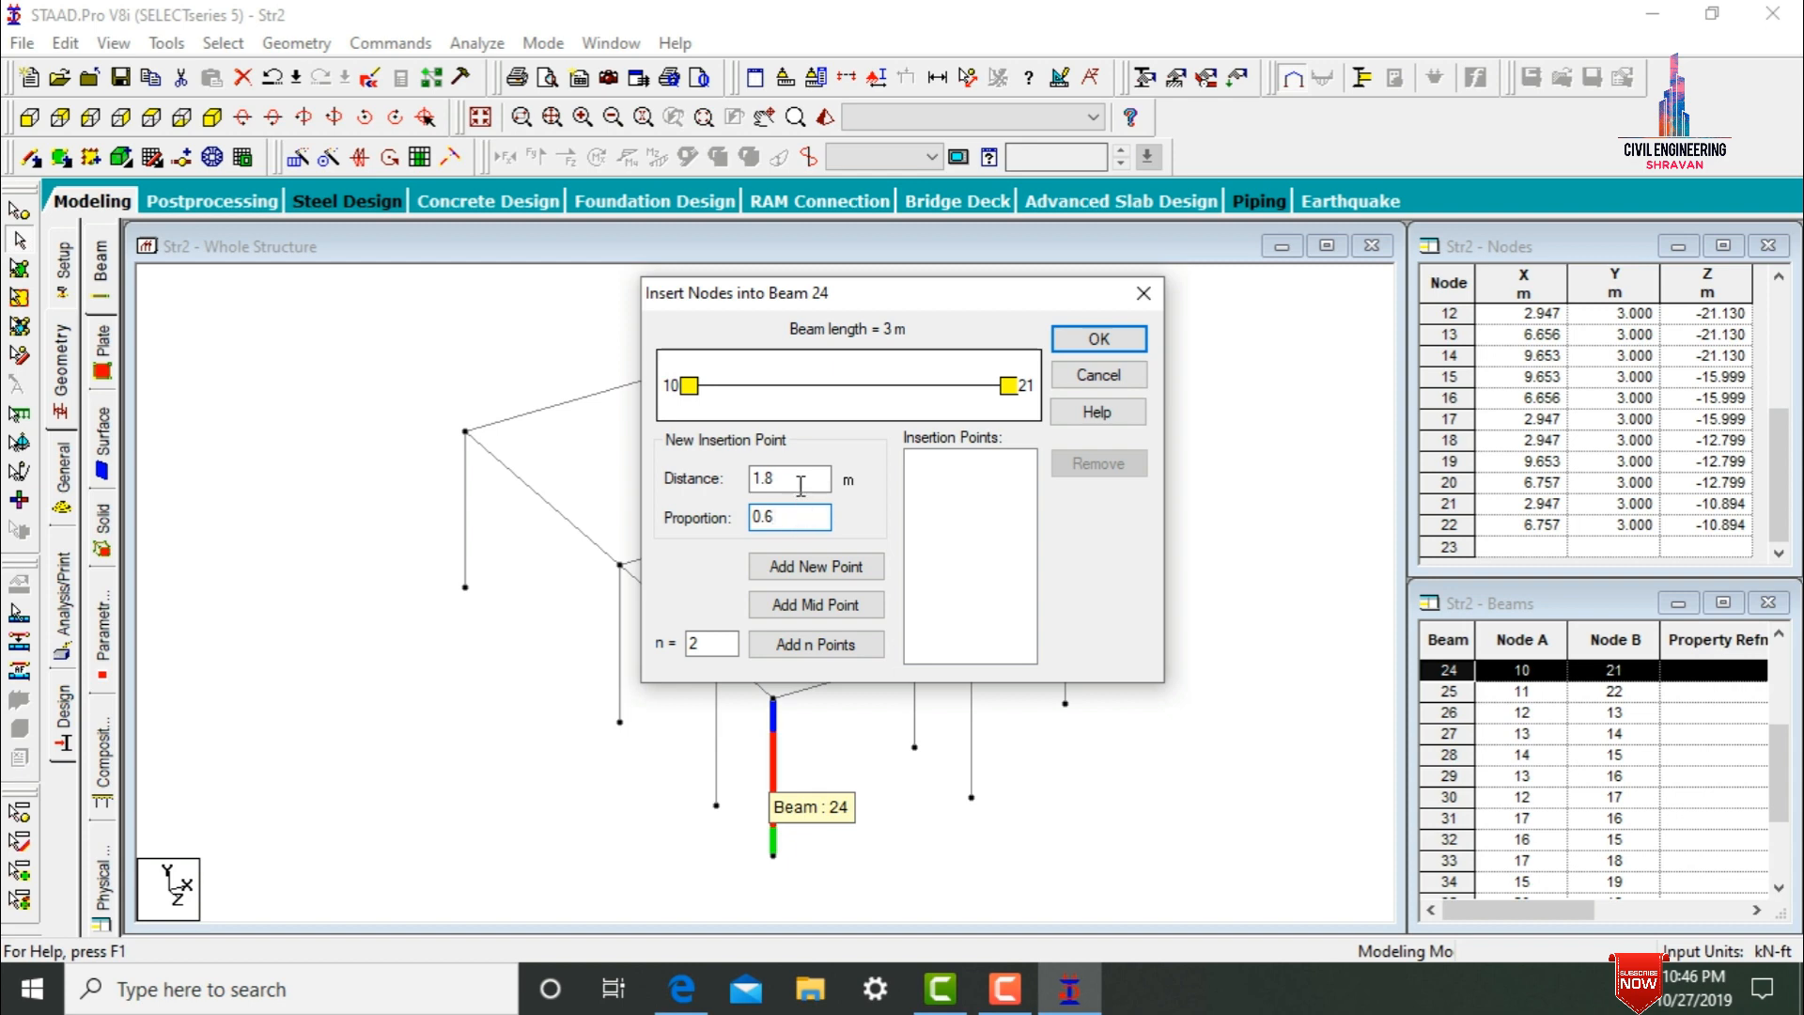
{"action": "left_click", "coordinate": [840, 573]}
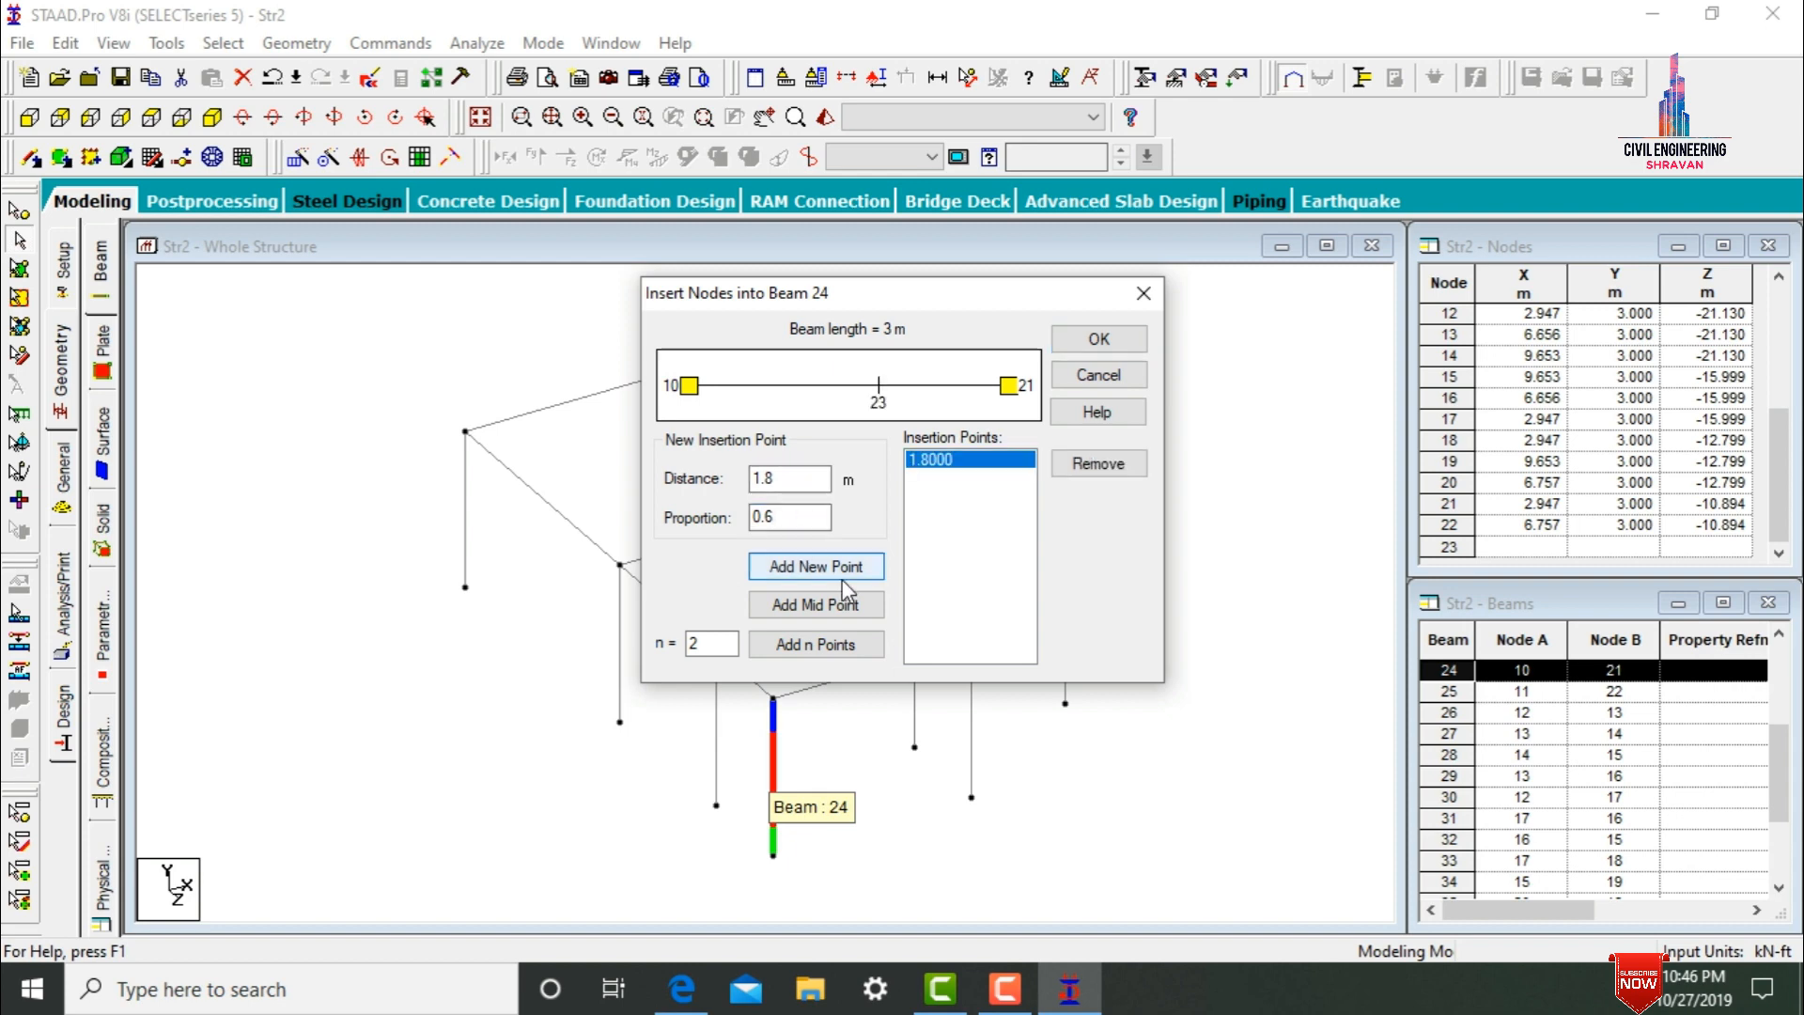
{"action": "left_click", "coordinate": [1097, 339]}
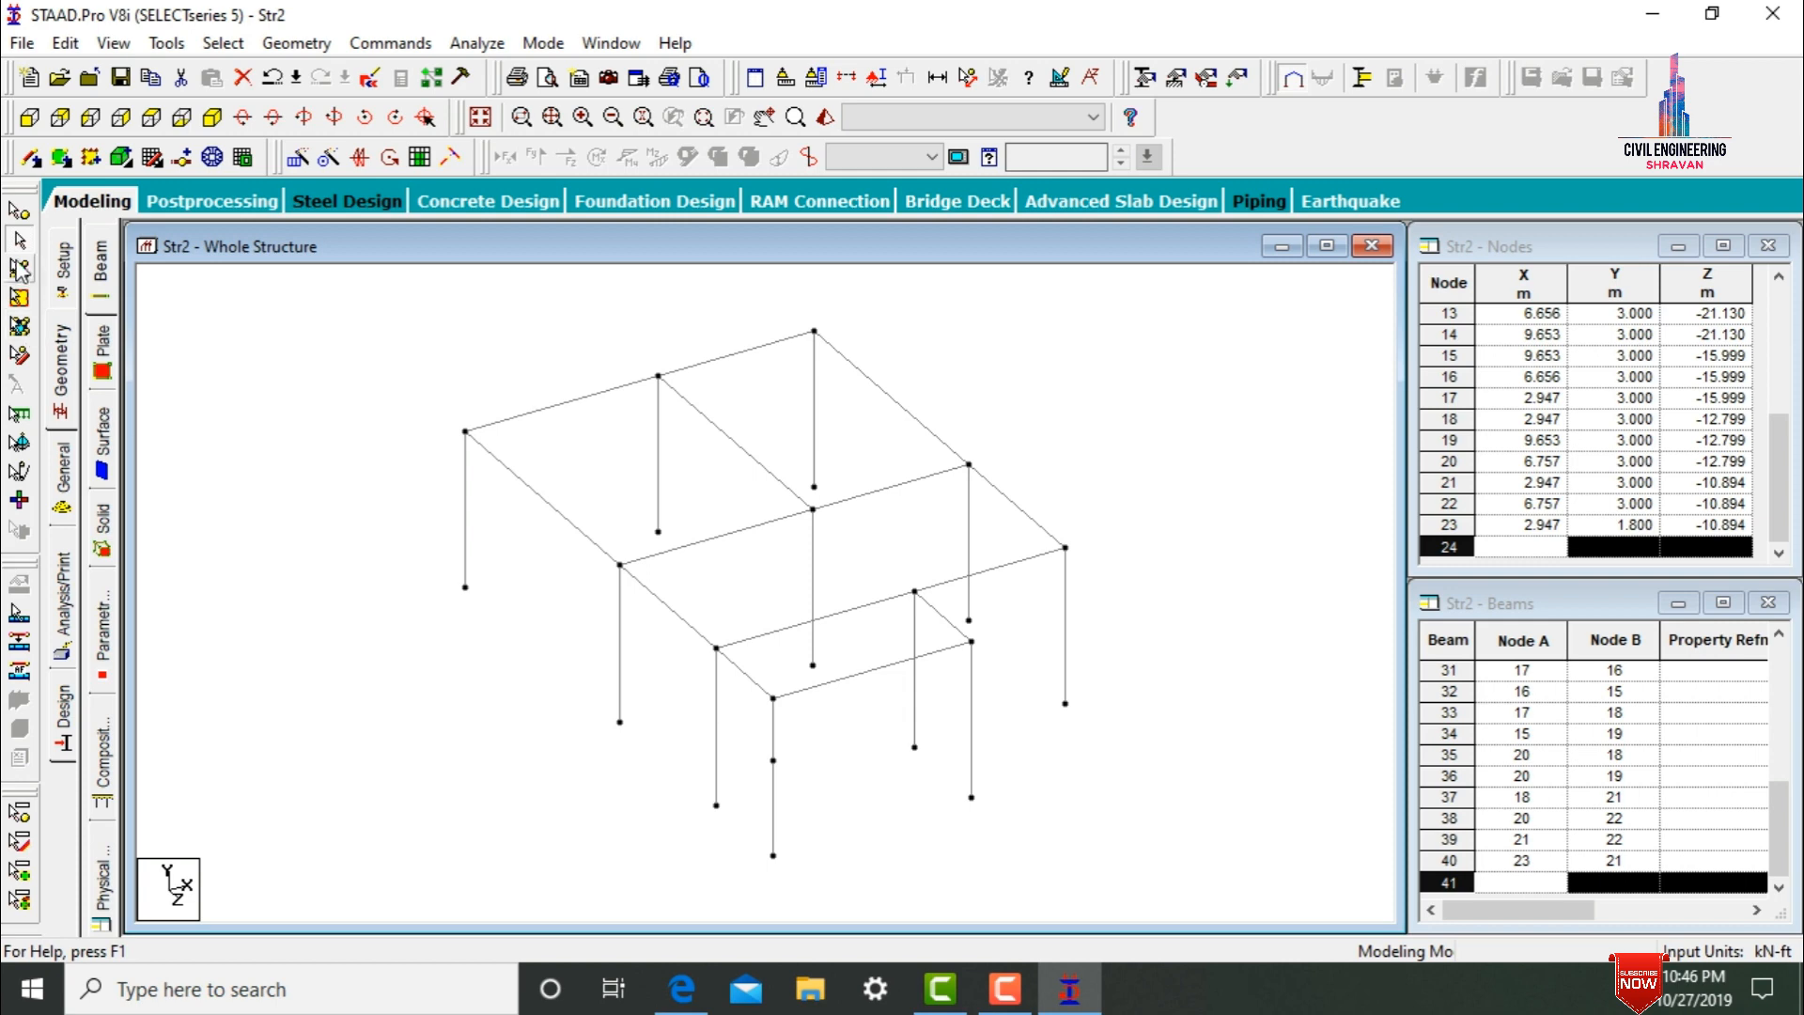
- Copy the new mid-column node and paste it with a Z offset of 1.2 m
{"action": "left_click", "coordinate": [19, 212]}
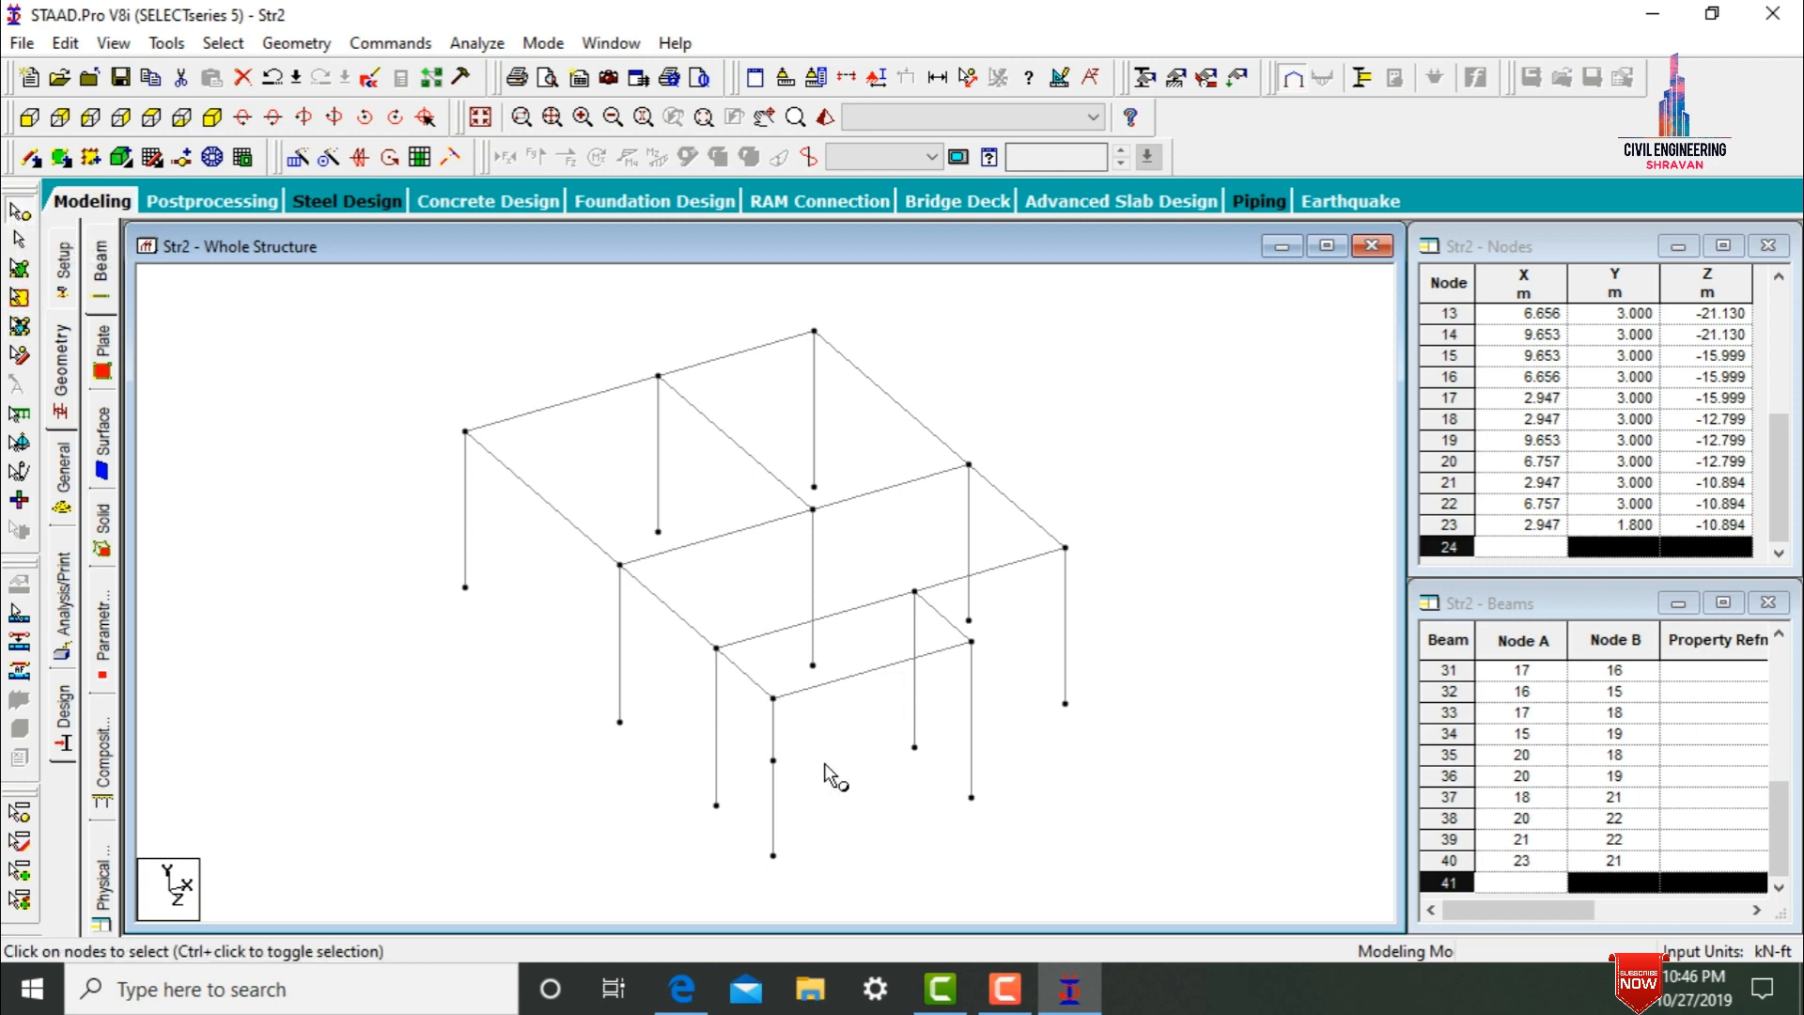
{"action": "left_click", "coordinate": [773, 760]}
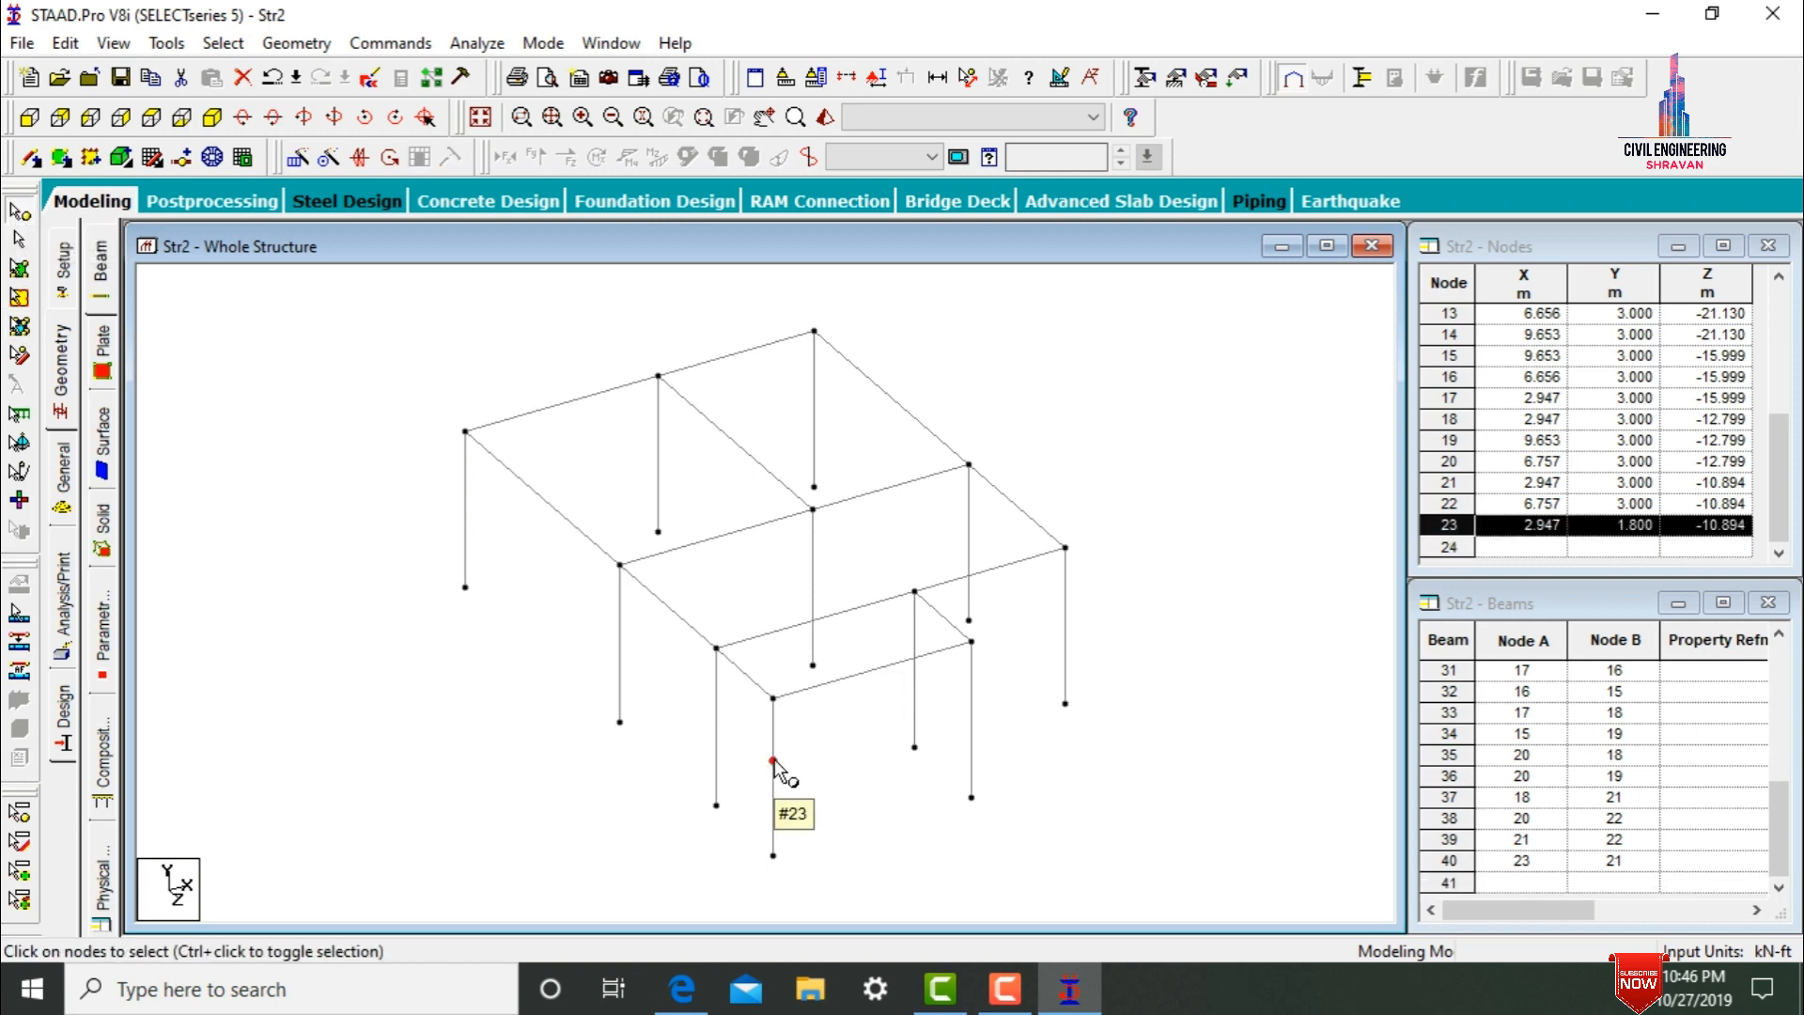
{"action": "right_click", "coordinate": [773, 760]}
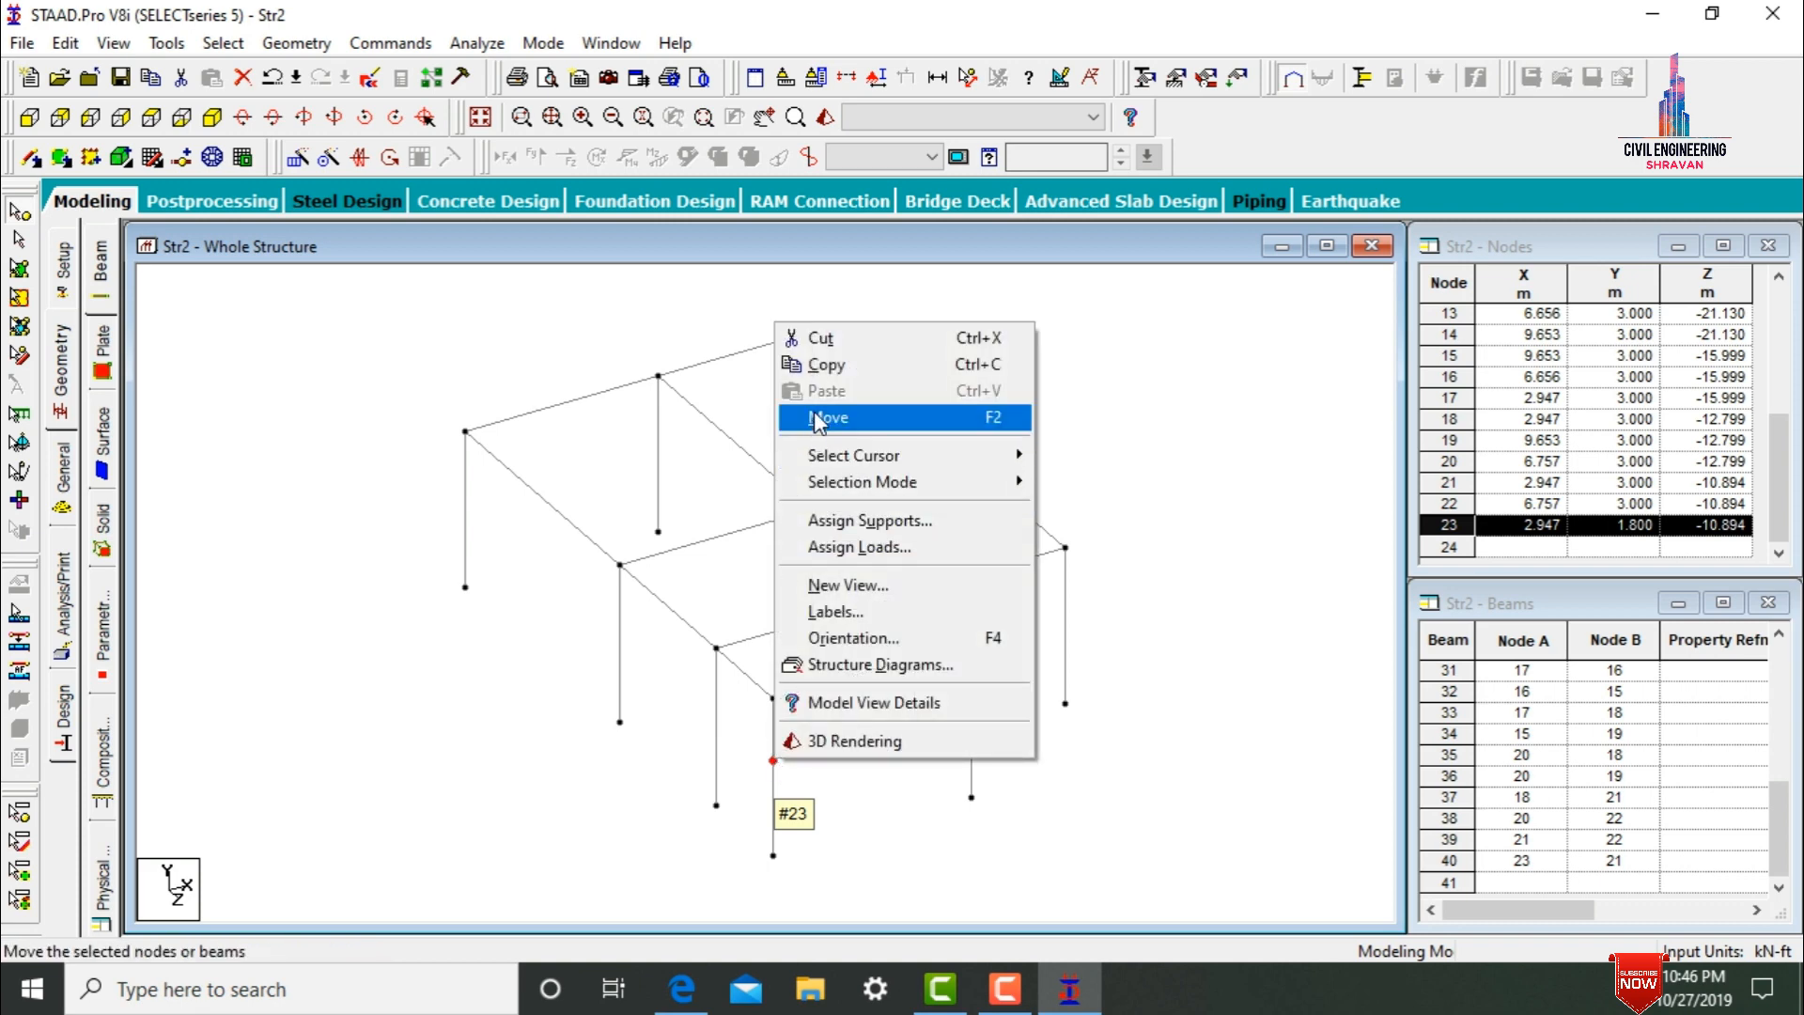
{"action": "left_click", "coordinate": [829, 364]}
{"action": "right_click", "coordinate": [827, 353]}
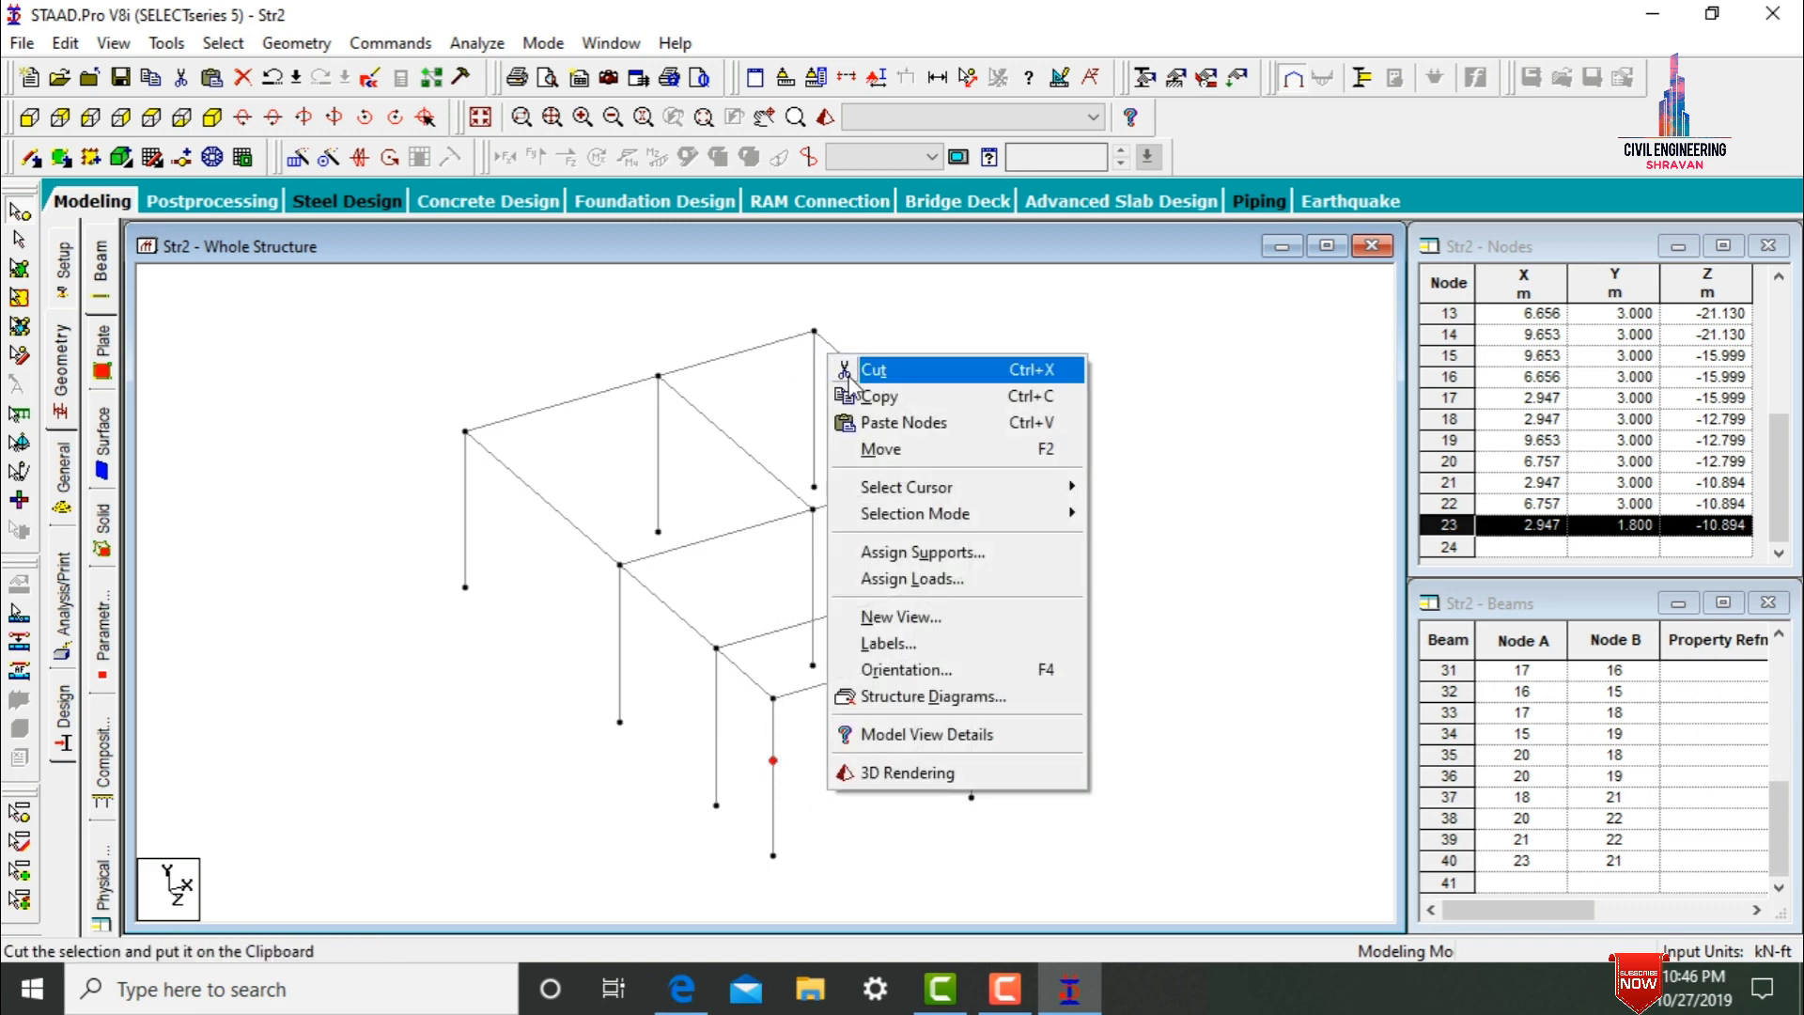
{"action": "left_click", "coordinate": [881, 425]}
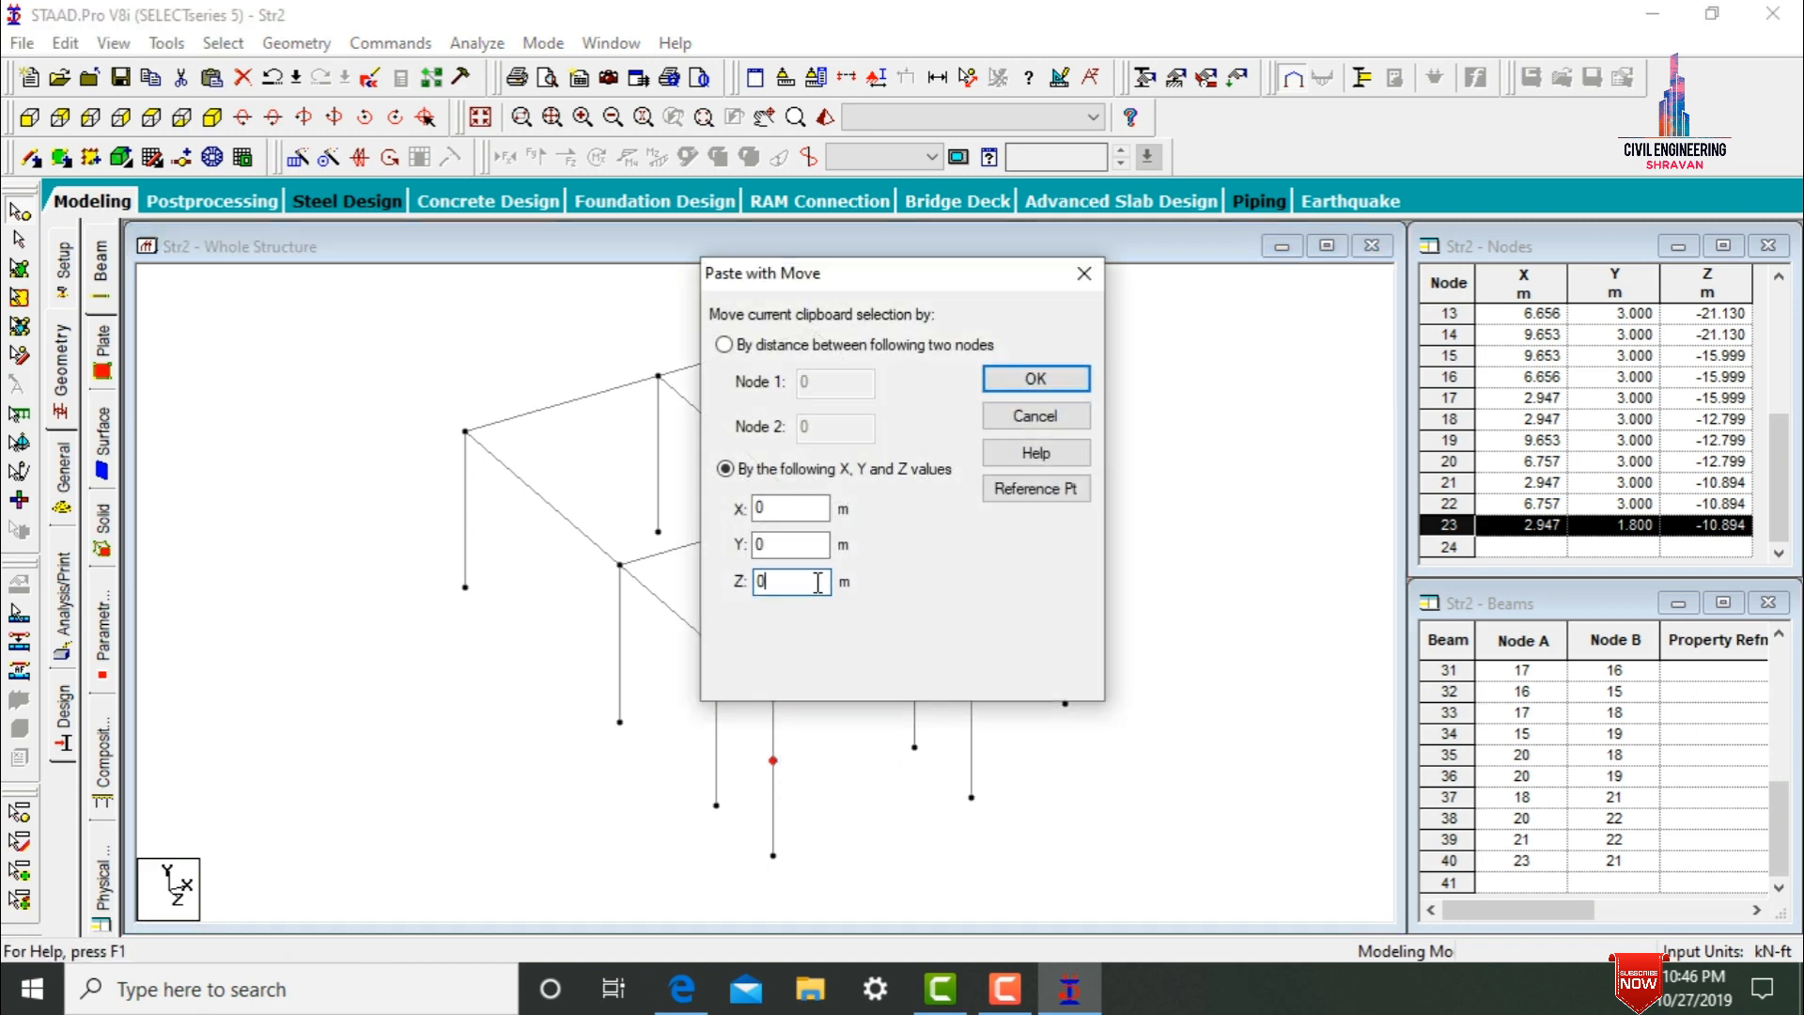
{"action": "left_click_drag", "start_coordinate": [817, 582], "coordinate": [740, 604]}
{"action": "type", "text": "1.2"}
{"action": "left_click", "coordinate": [1034, 383]}
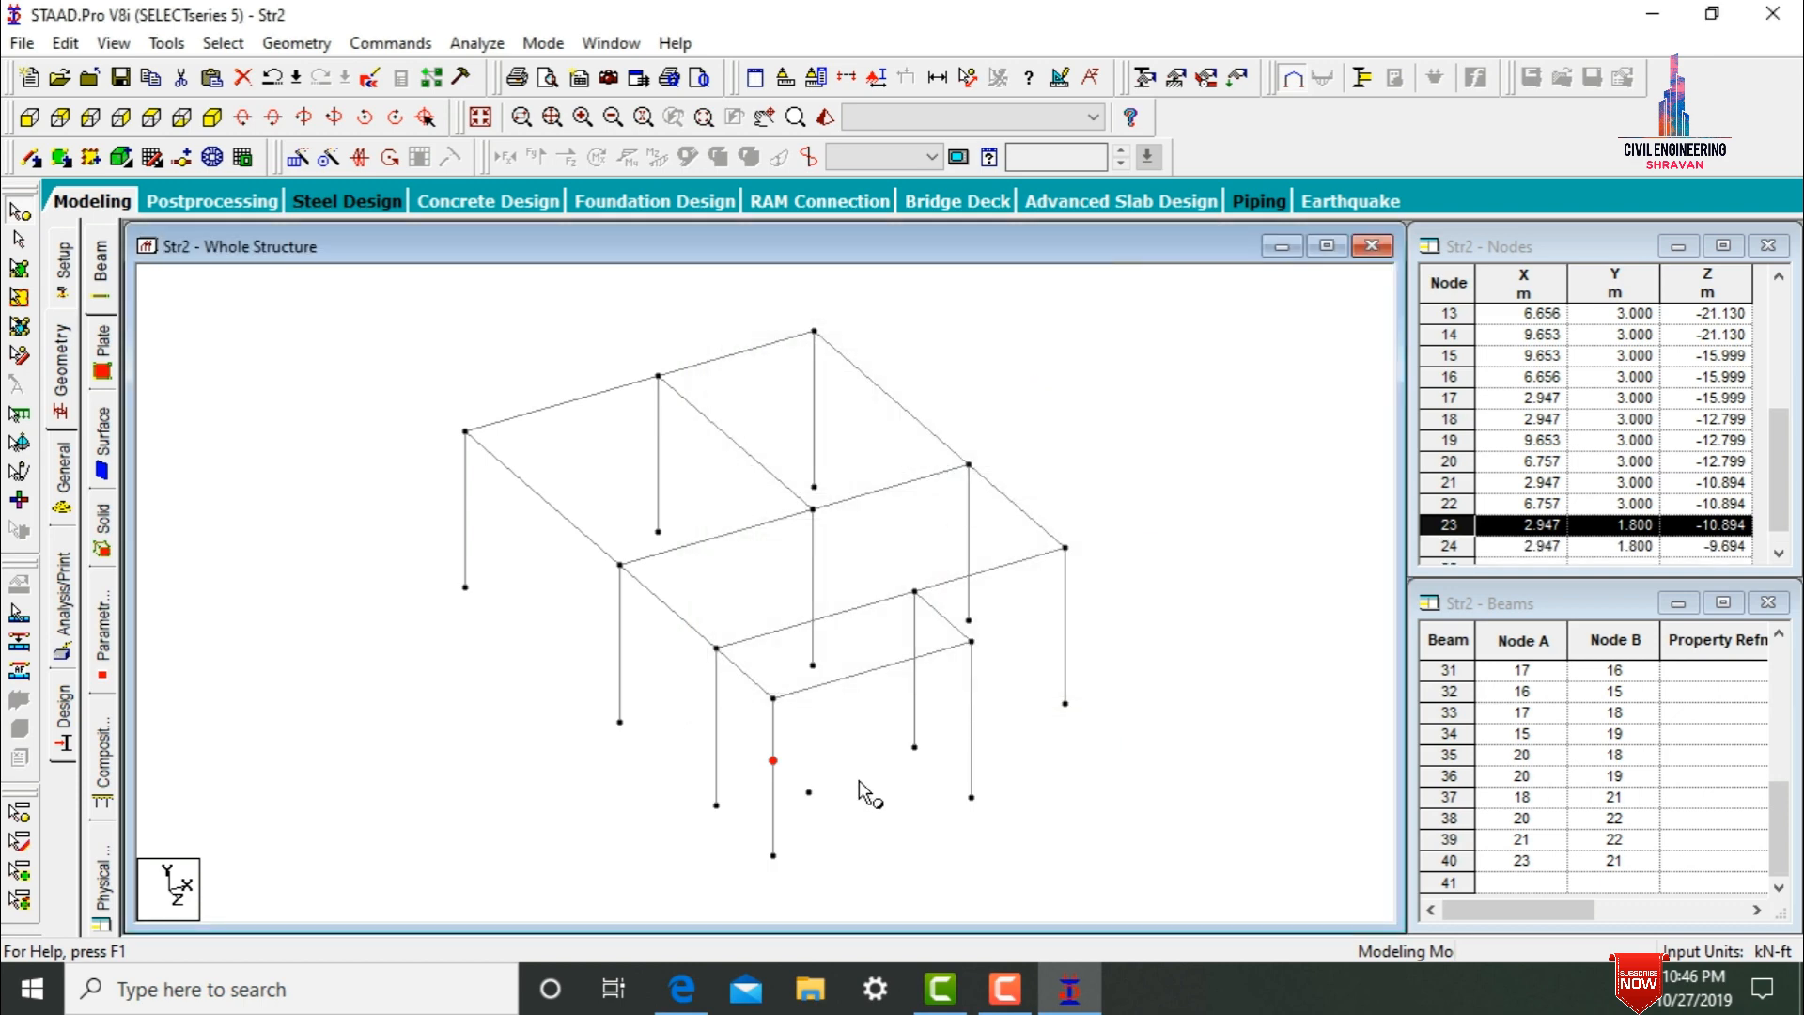
- Paste the copied mid-column node again with a Z offset of 2.4 m
{"action": "right_click", "coordinate": [1160, 668]}
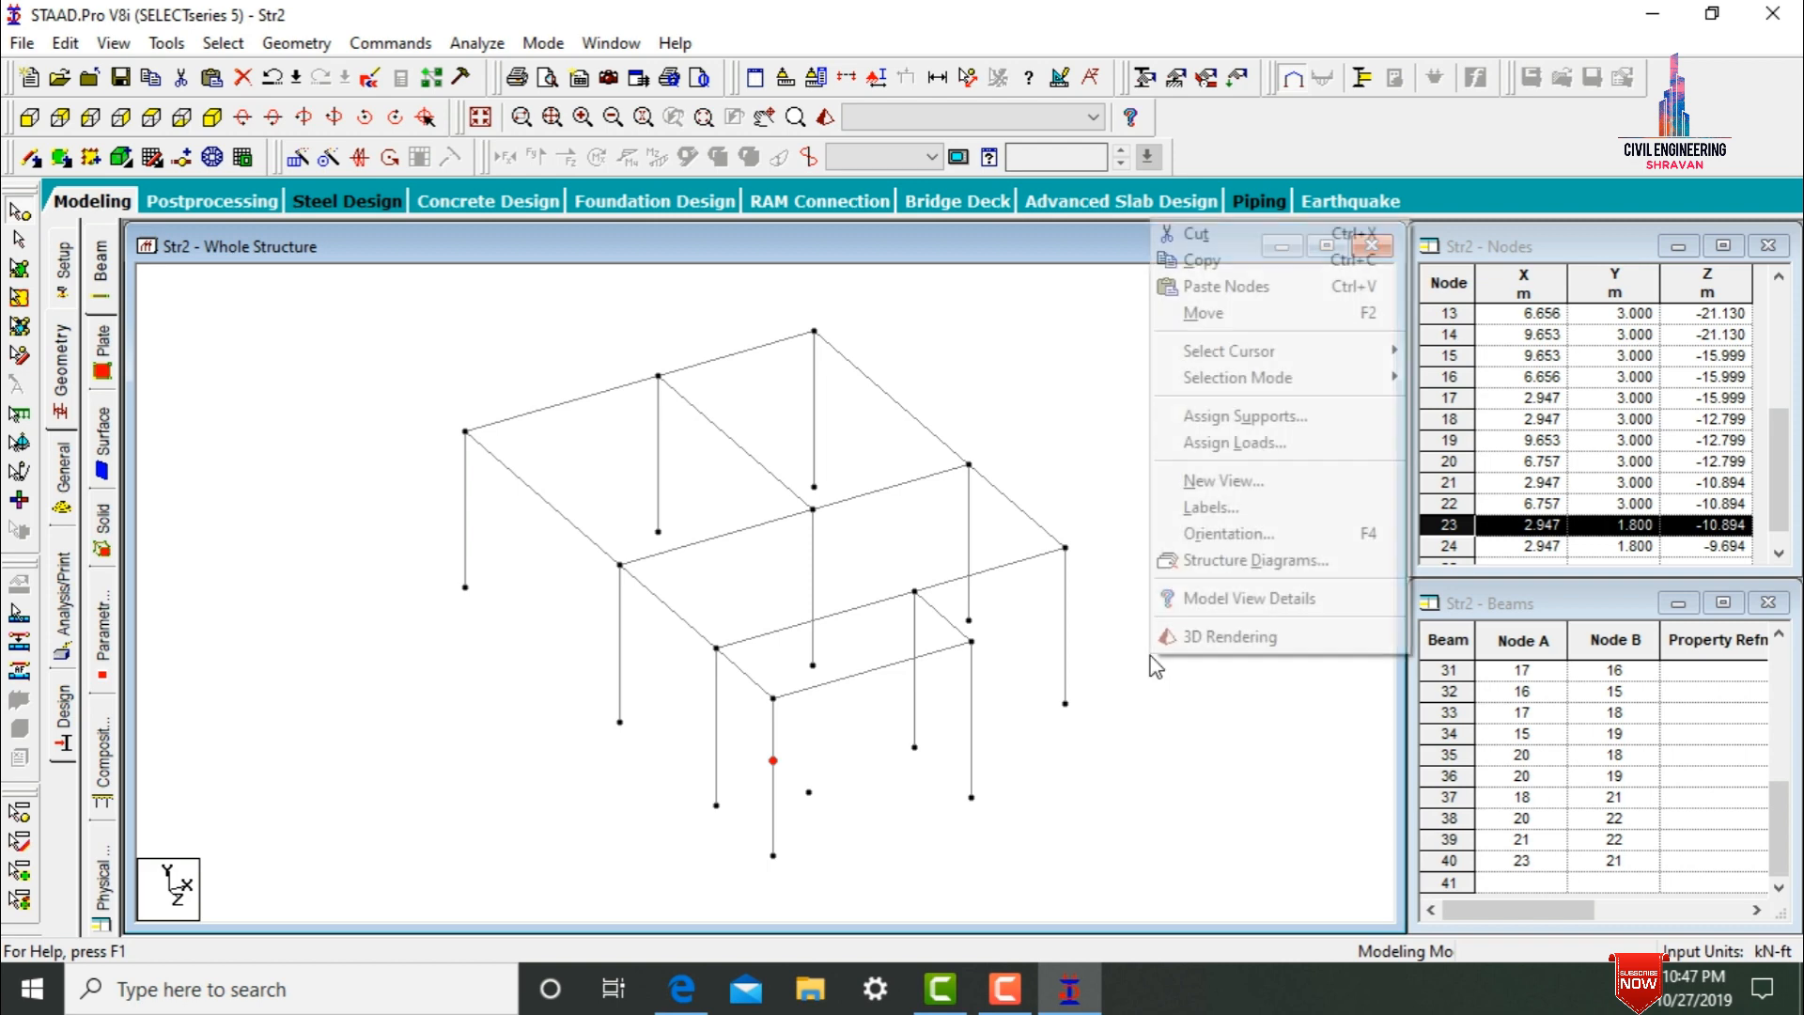
{"action": "left_click", "coordinate": [1215, 289]}
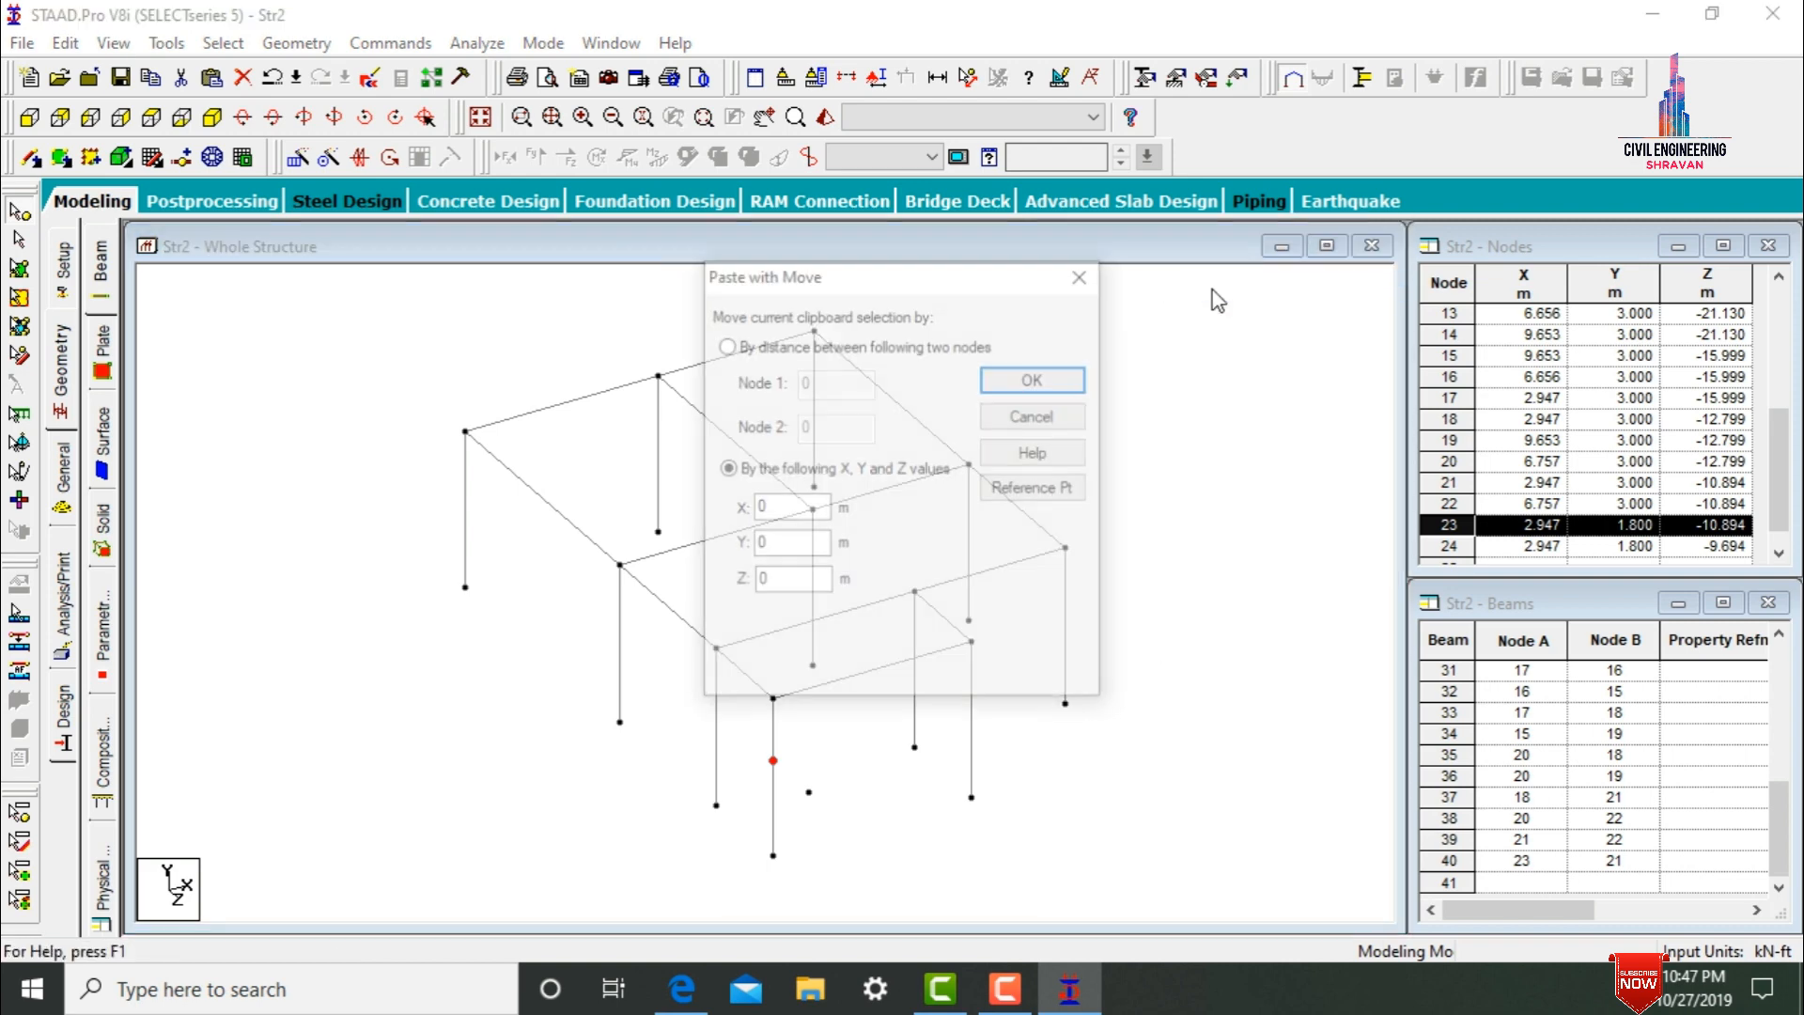
{"action": "key", "text": "Tab"}
{"action": "key", "text": "Tab"}
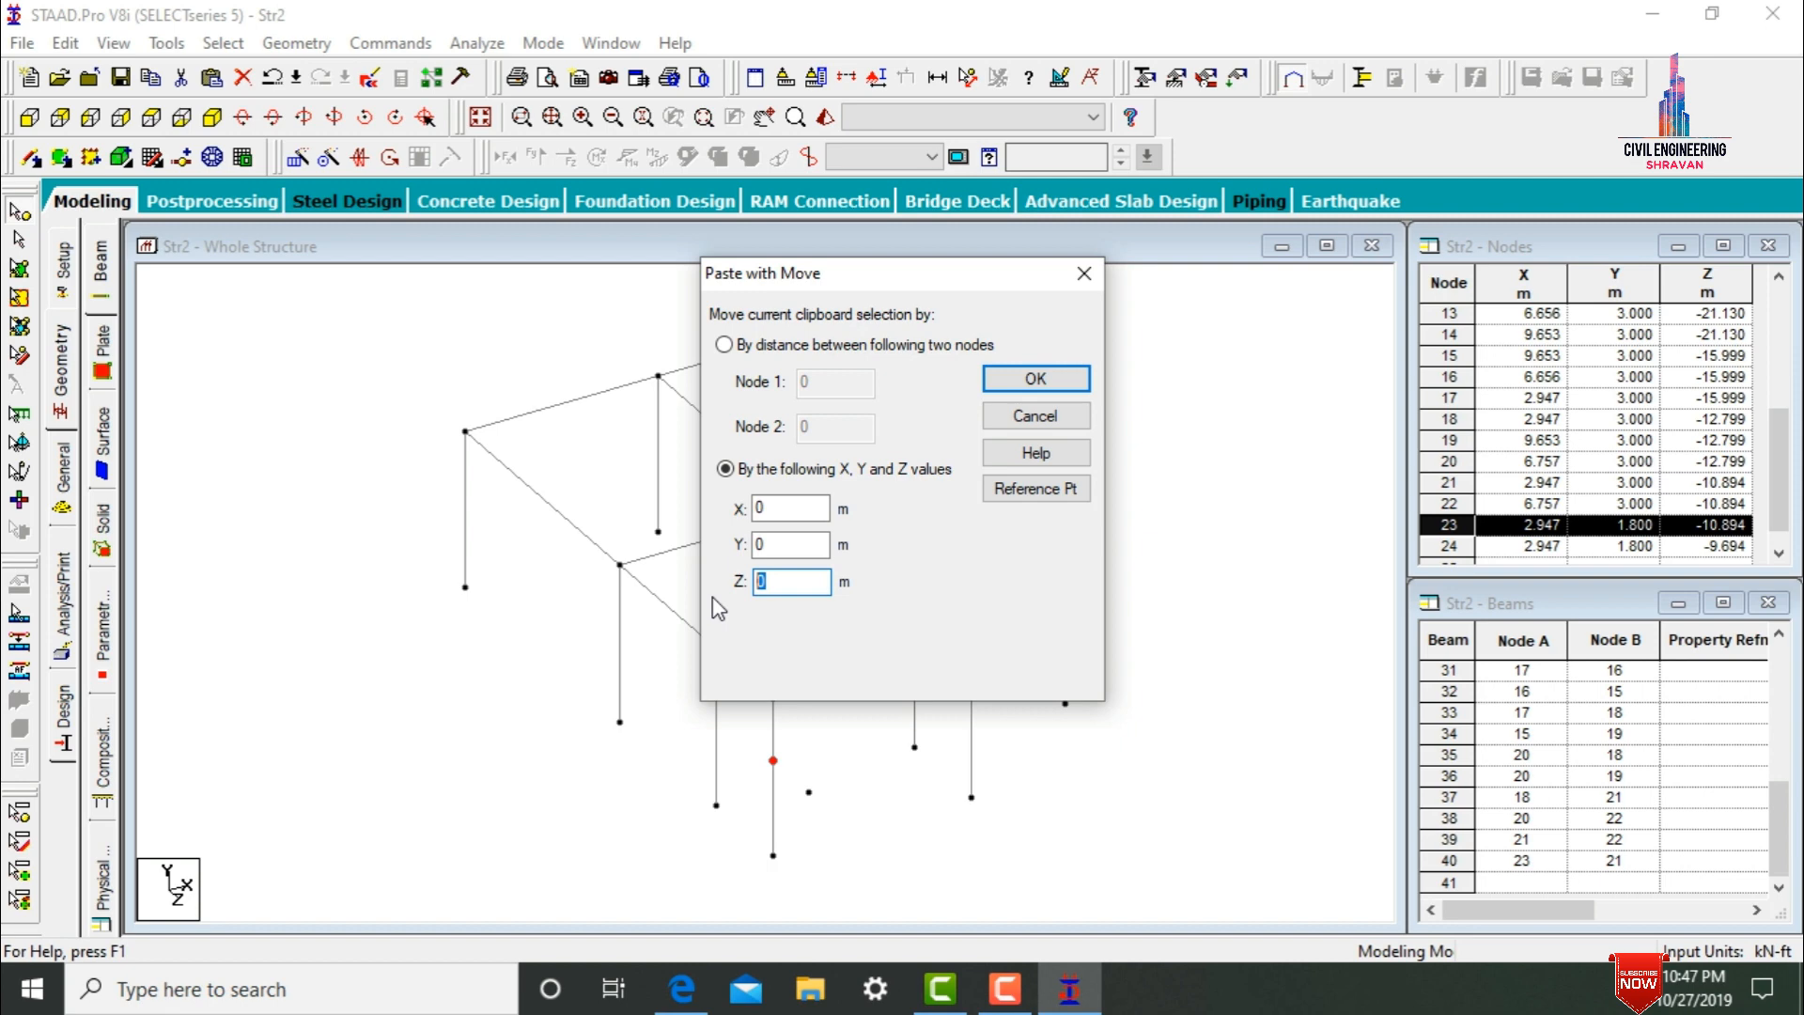
{"action": "type", "text": "2.4"}
{"action": "left_click", "coordinate": [1033, 376]}
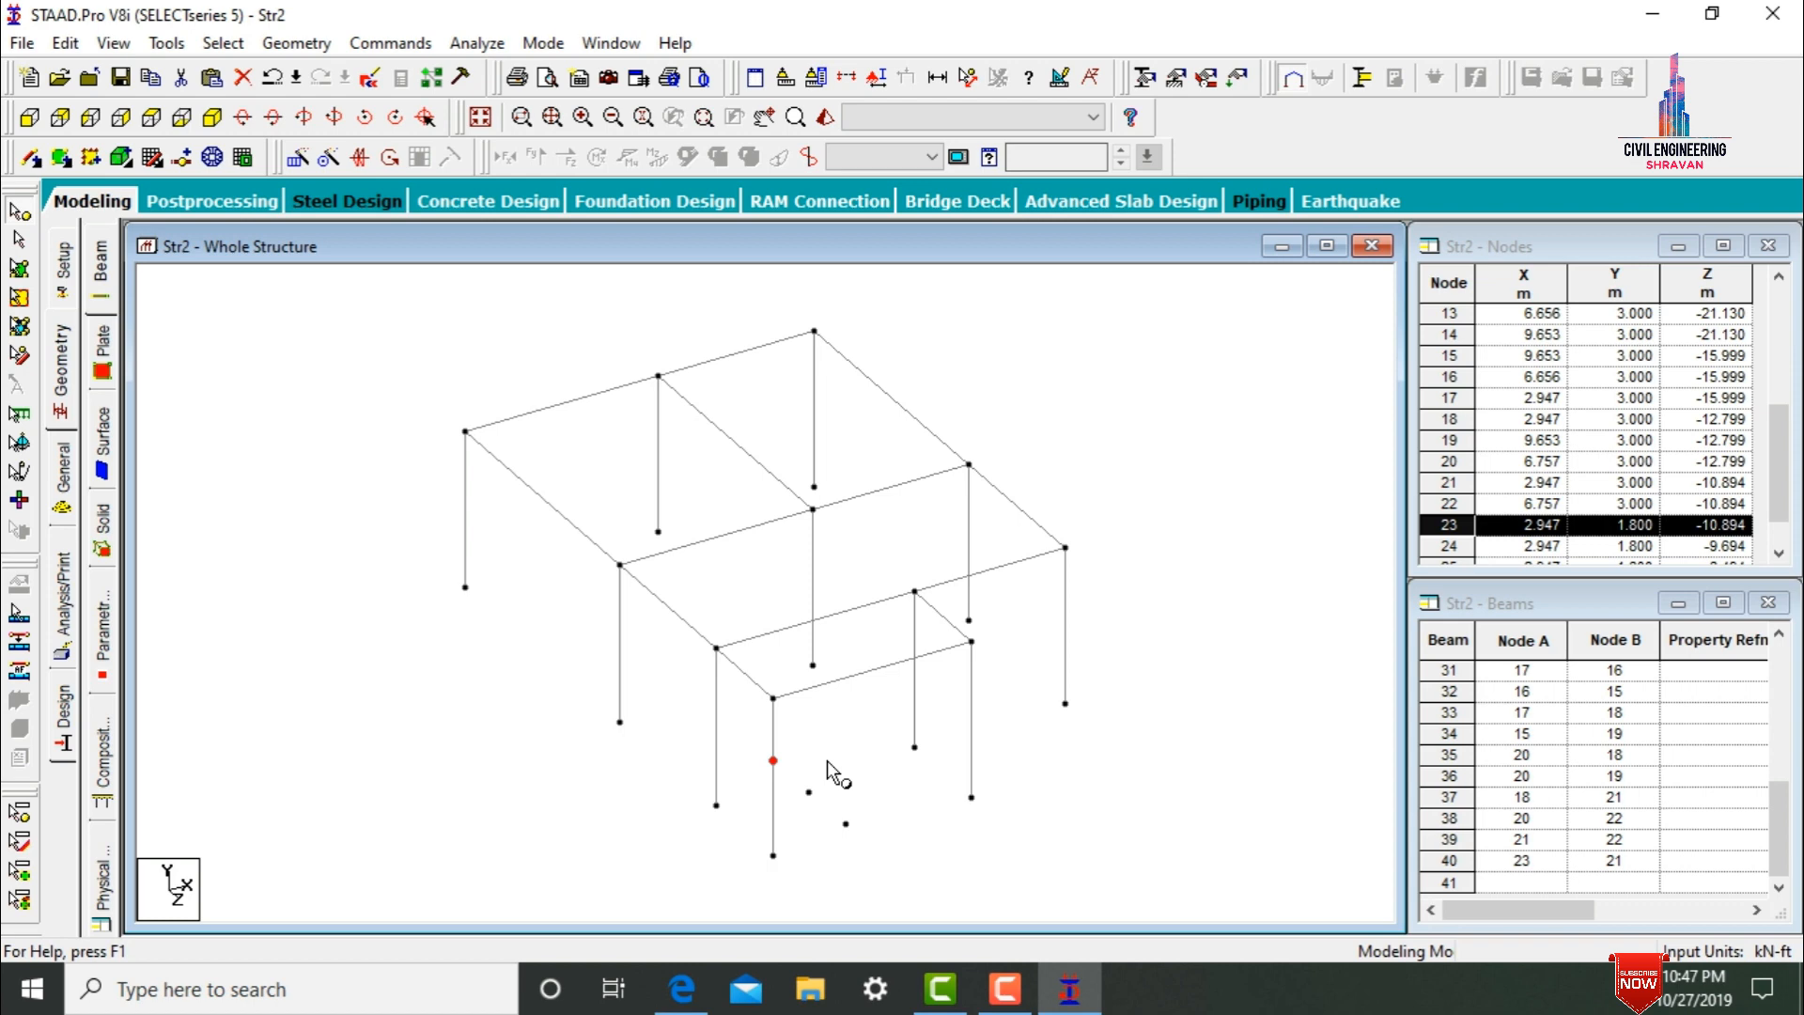
- Copy the mid-column node together with its two pasted copies and paste all three with an X offset of 1 m
{"action": "left_click", "coordinate": [808, 792], "text": "ctrl"}
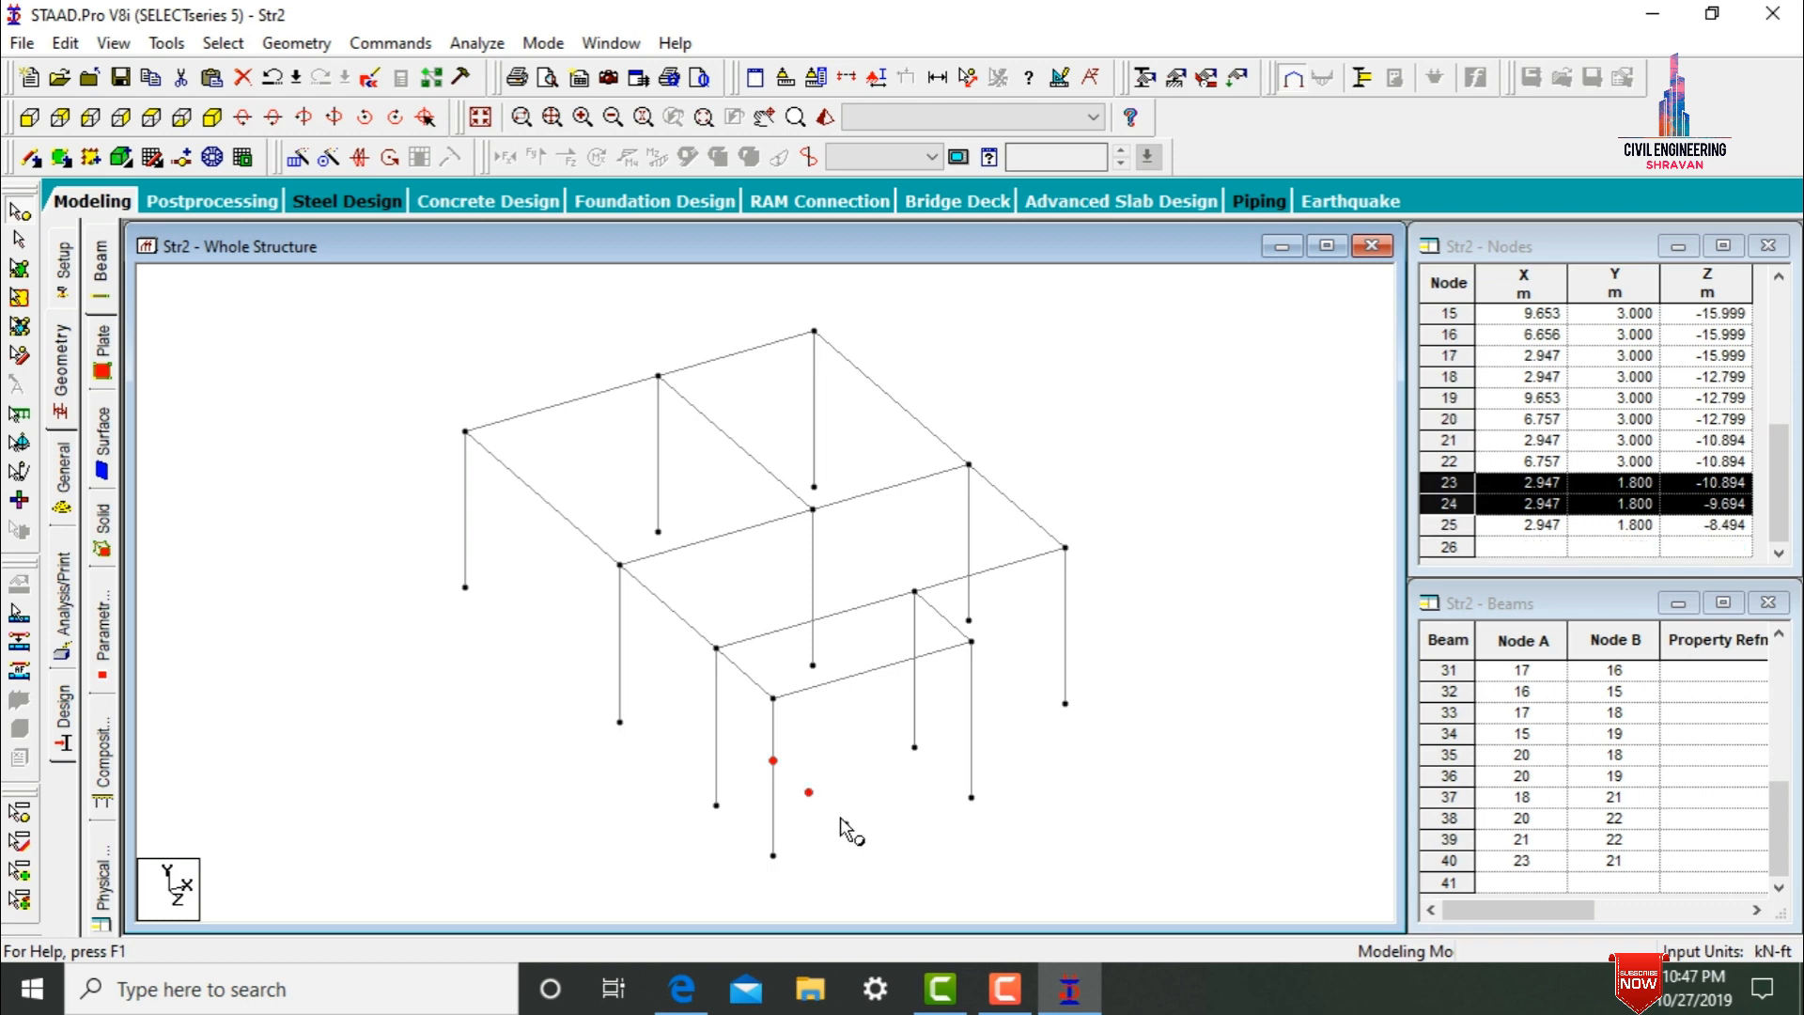
{"action": "left_click", "coordinate": [845, 823], "text": "ctrl"}
{"action": "right_click", "coordinate": [845, 823]}
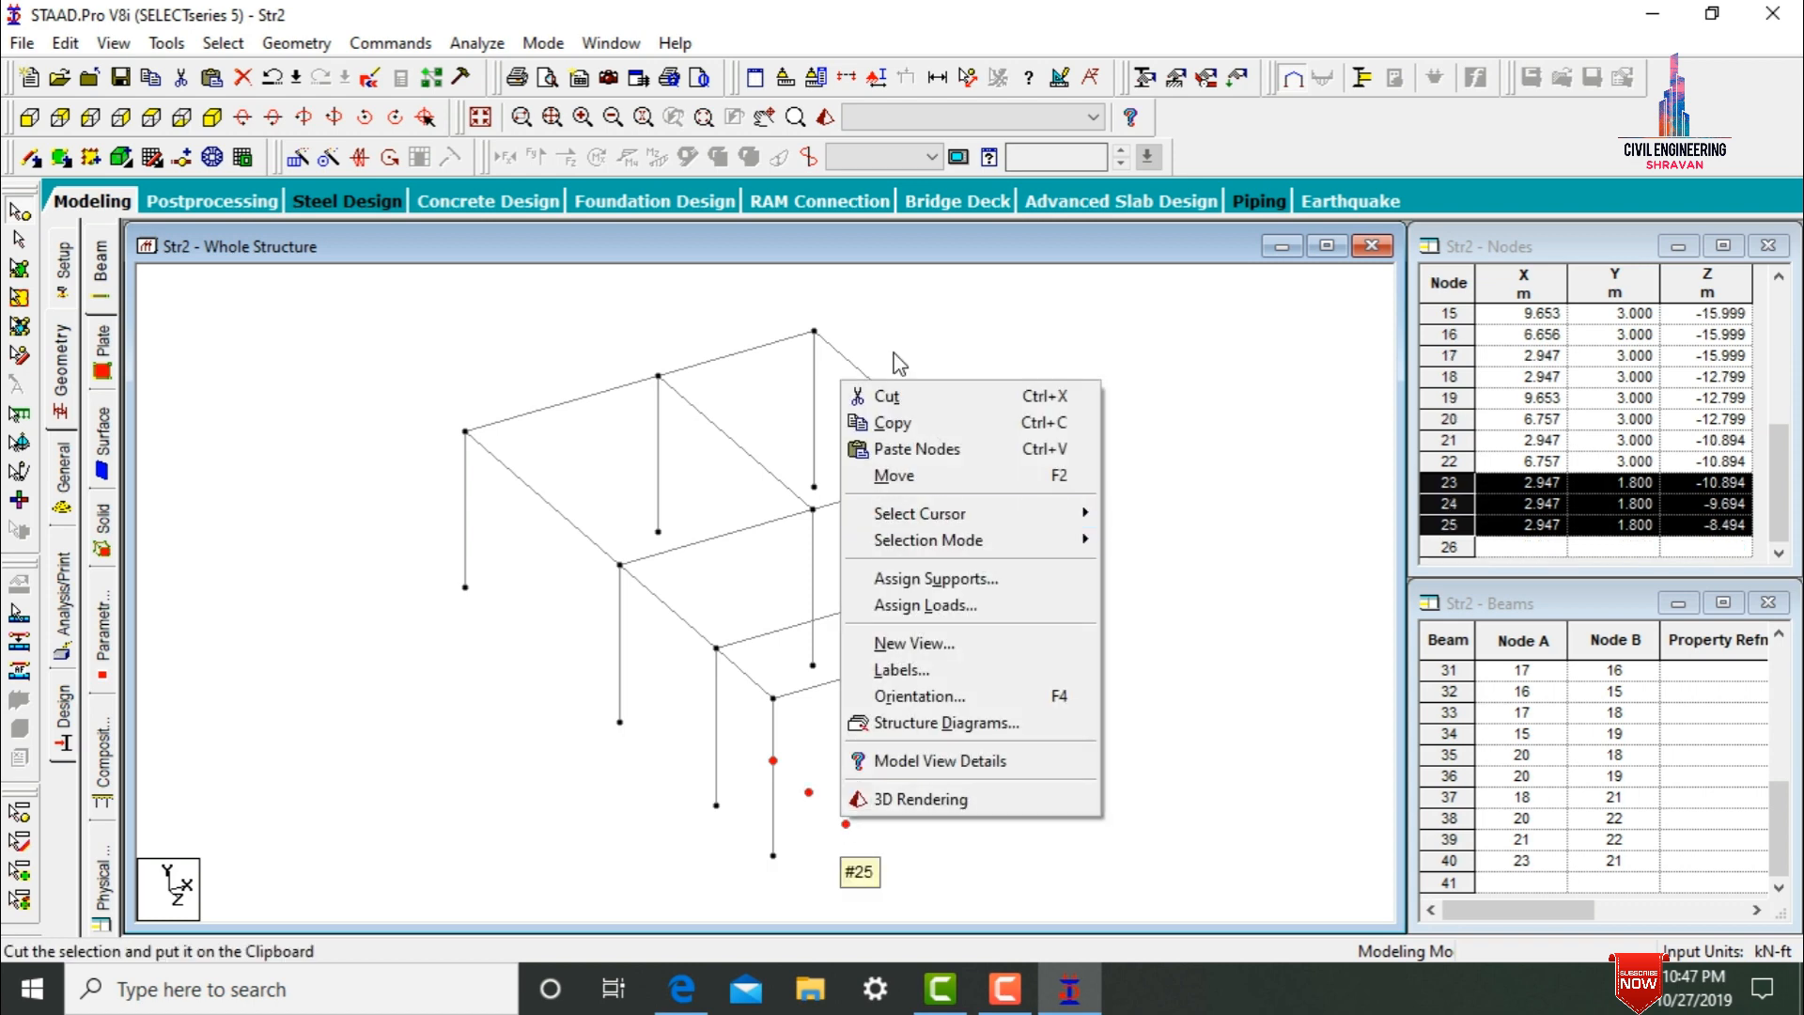
{"action": "left_click", "coordinate": [893, 422]}
{"action": "right_click", "coordinate": [1103, 342]}
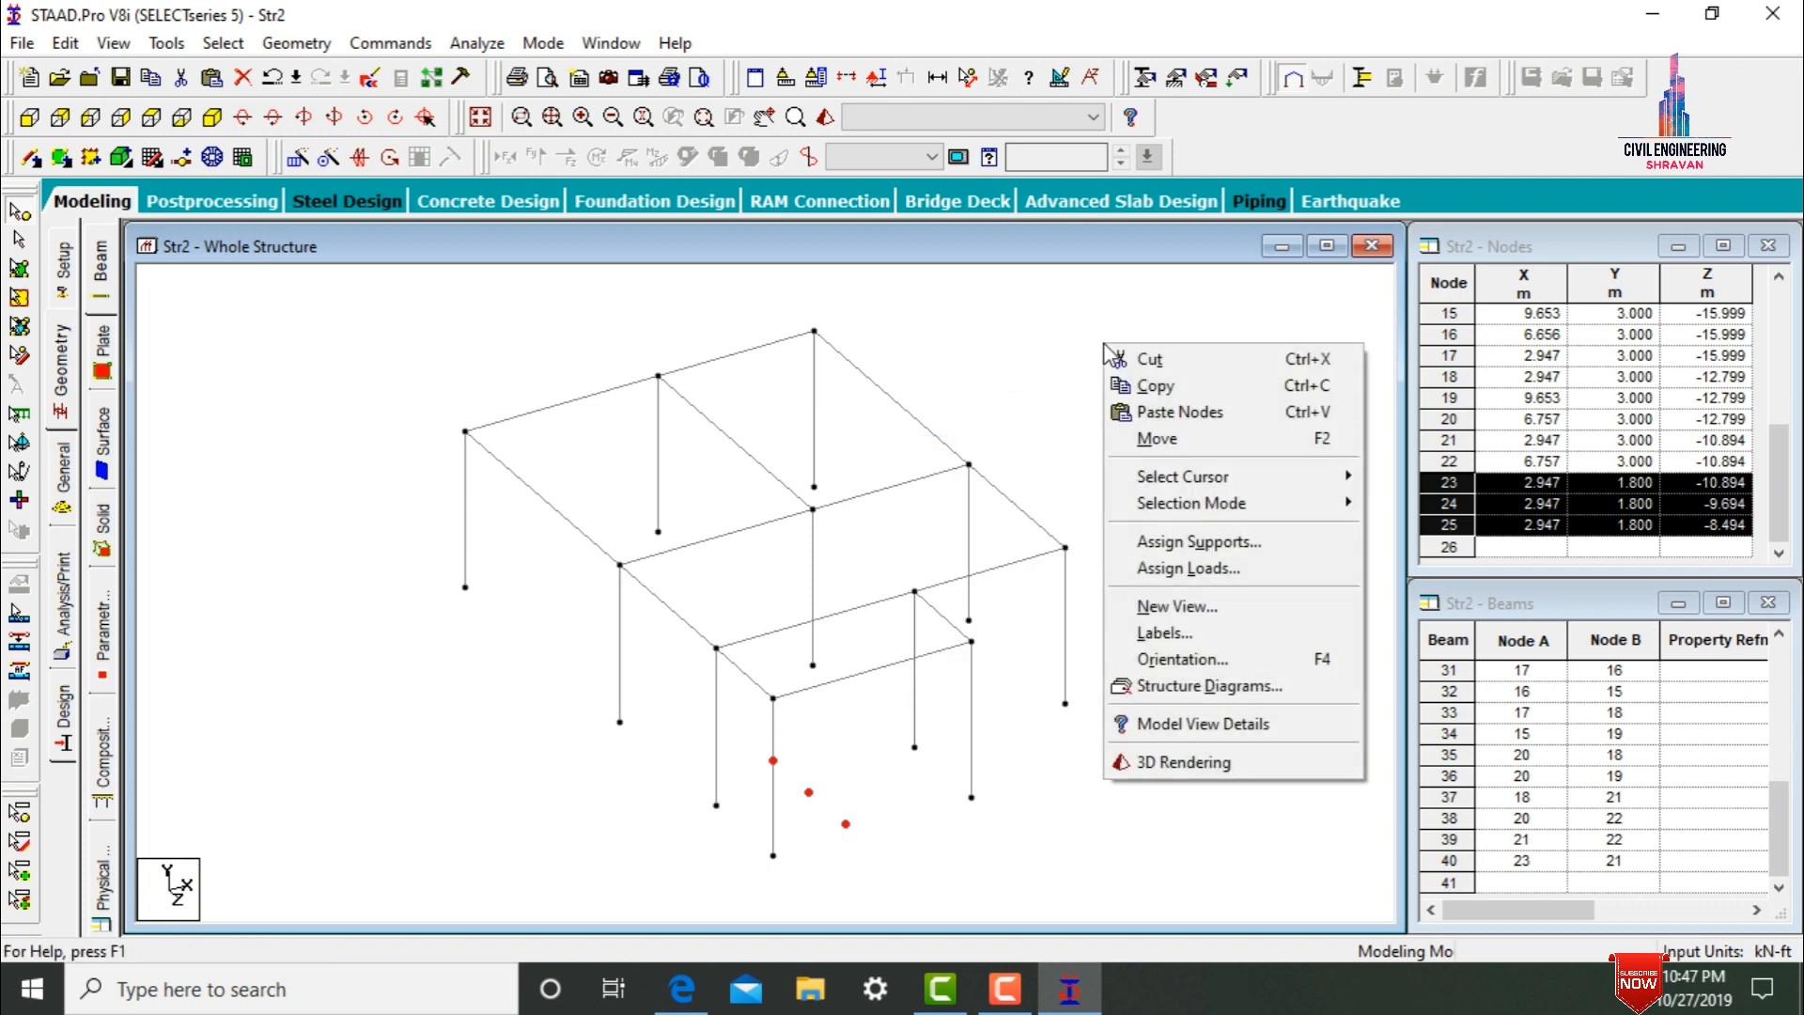
{"action": "left_click", "coordinate": [1154, 414]}
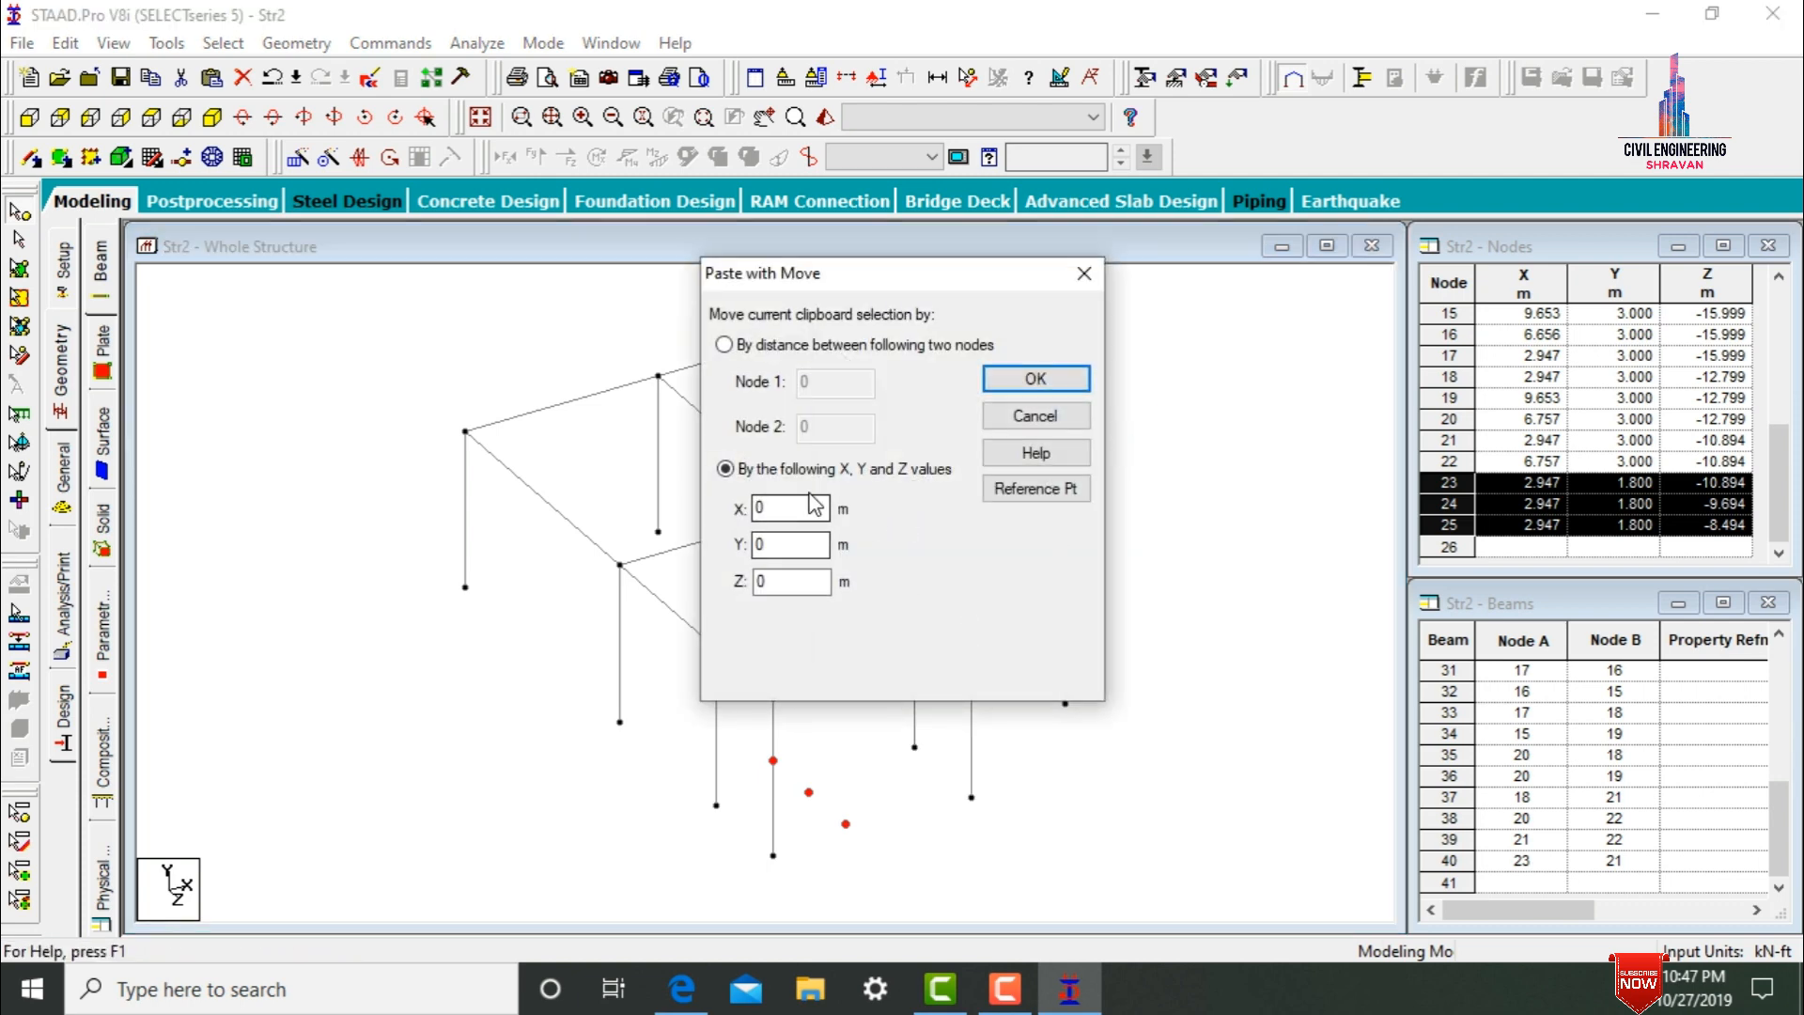
{"action": "left_click_drag", "start_coordinate": [780, 508], "coordinate": [710, 509]}
{"action": "type", "text": "1"}
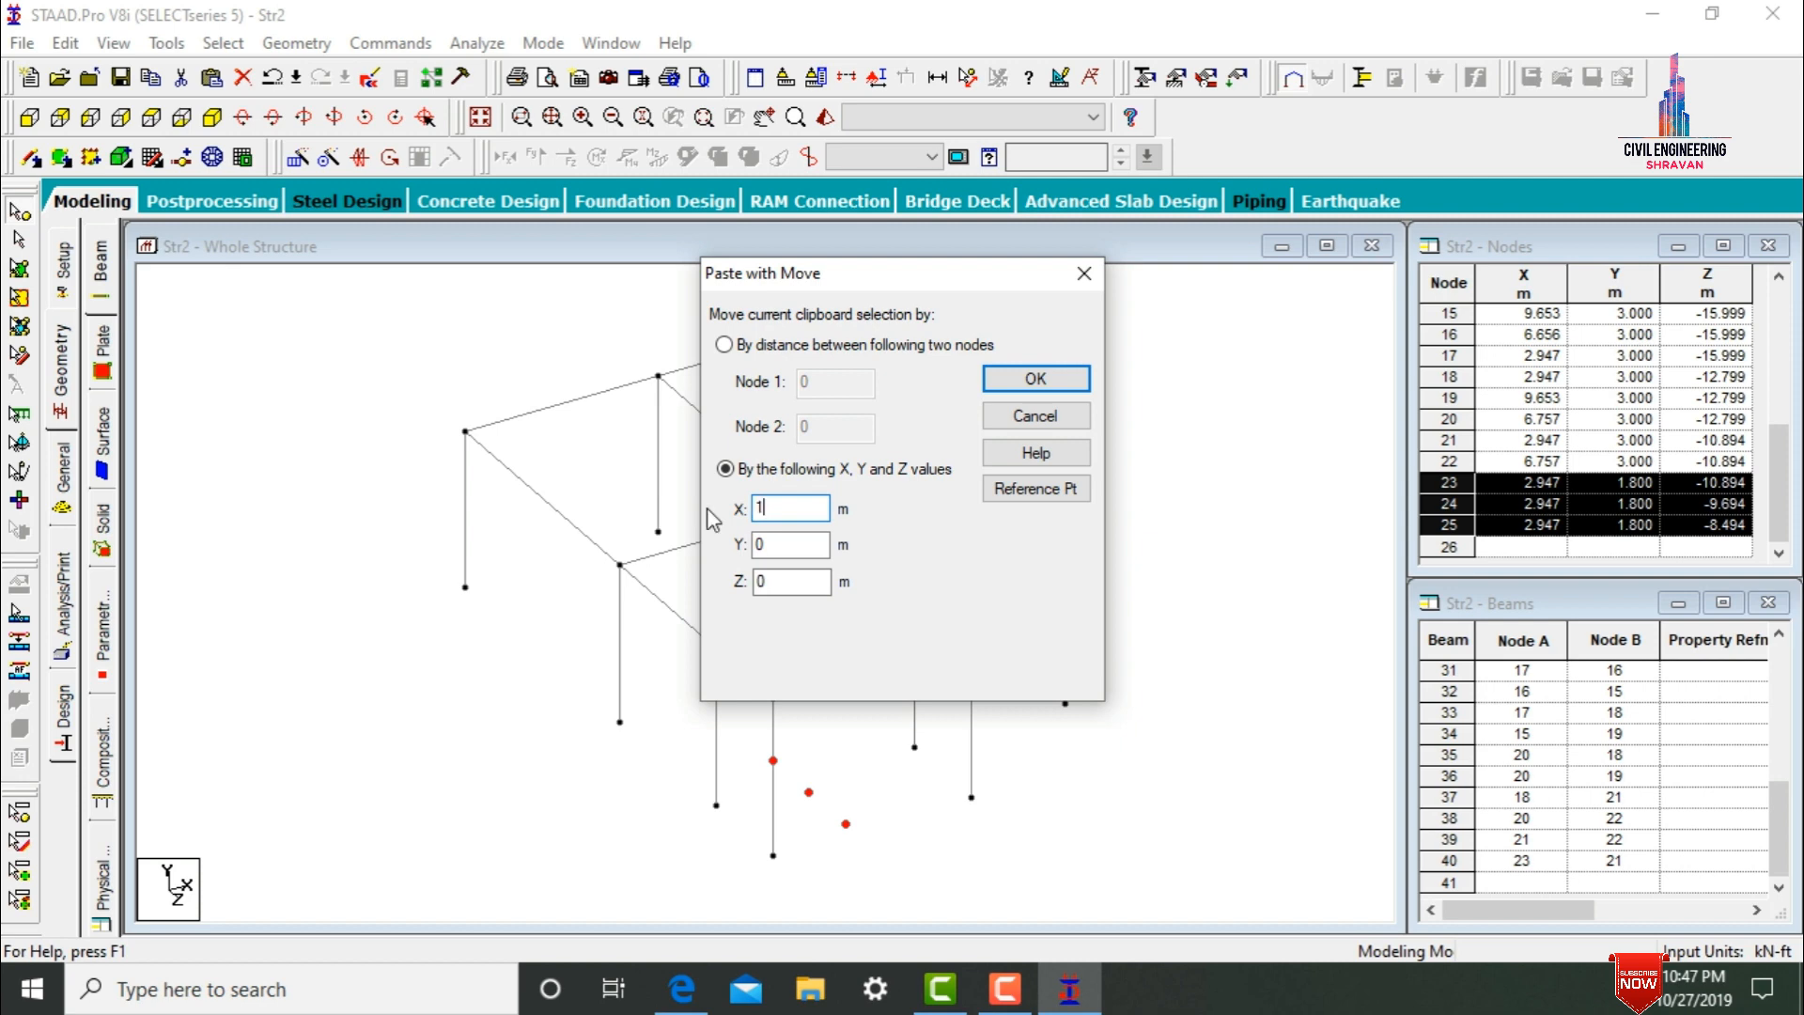
{"action": "left_click", "coordinate": [1033, 379]}
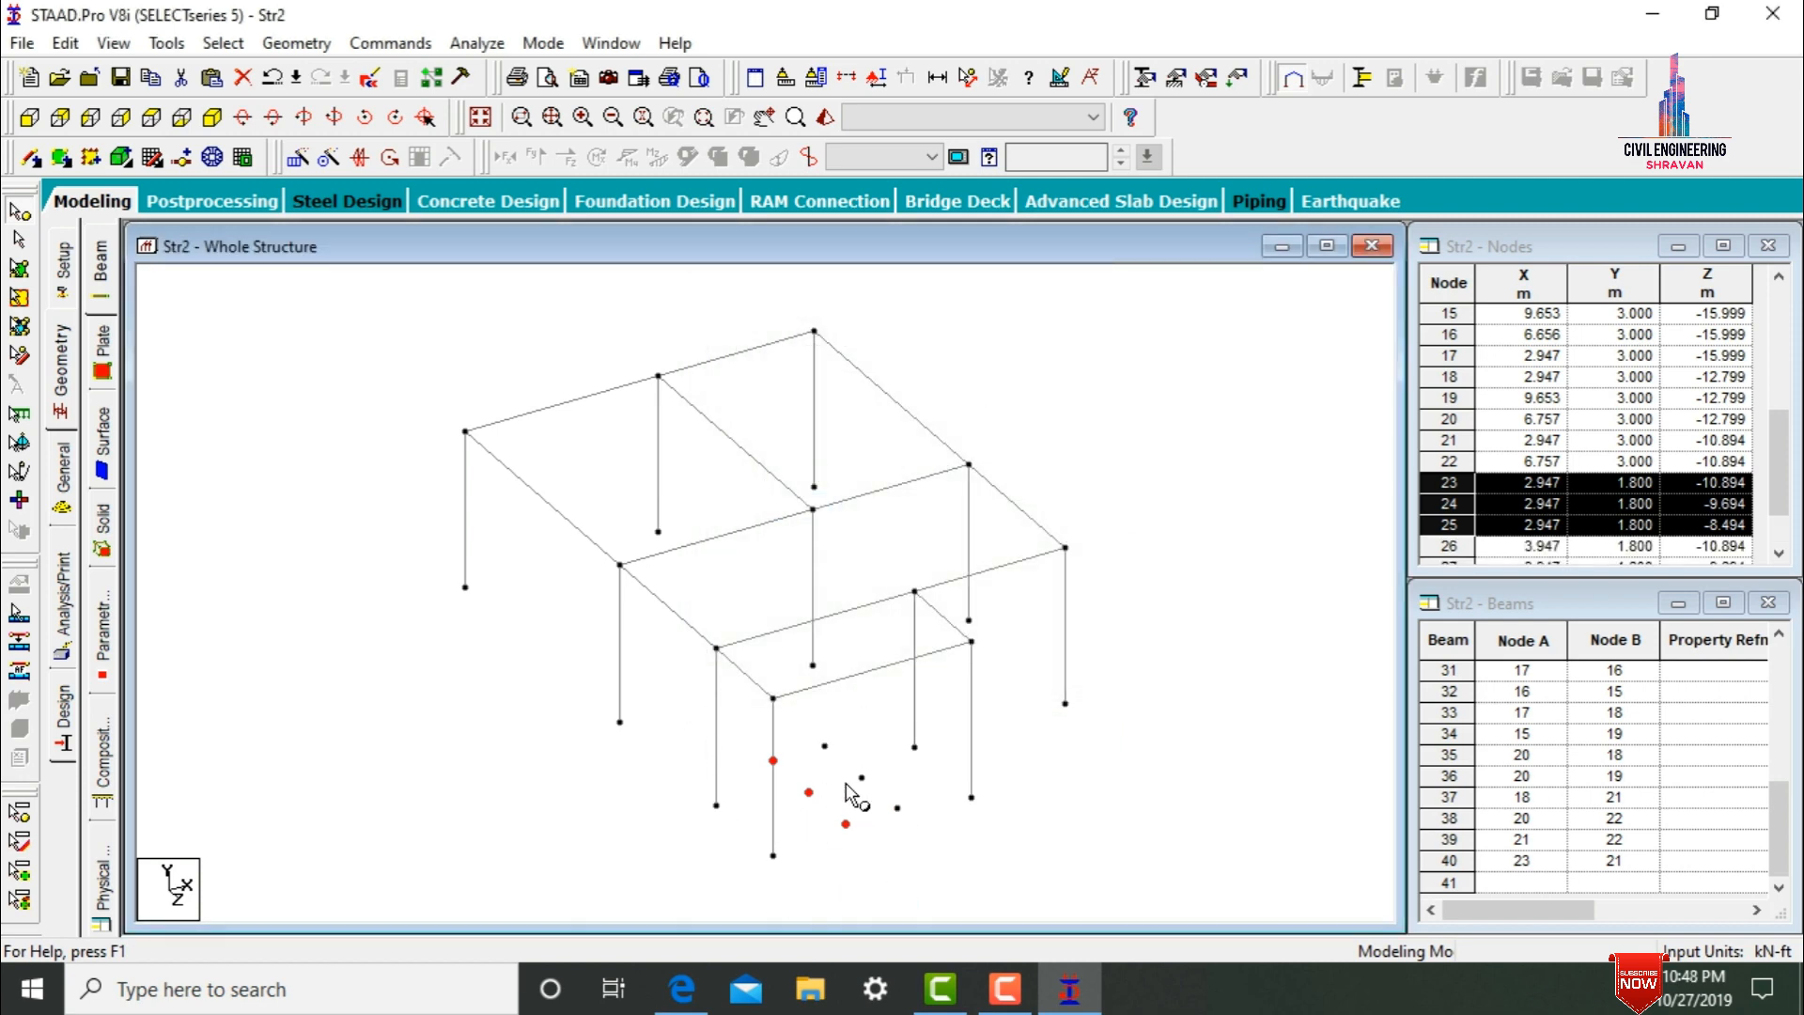
{"action": "left_click", "coordinate": [1238, 751]}
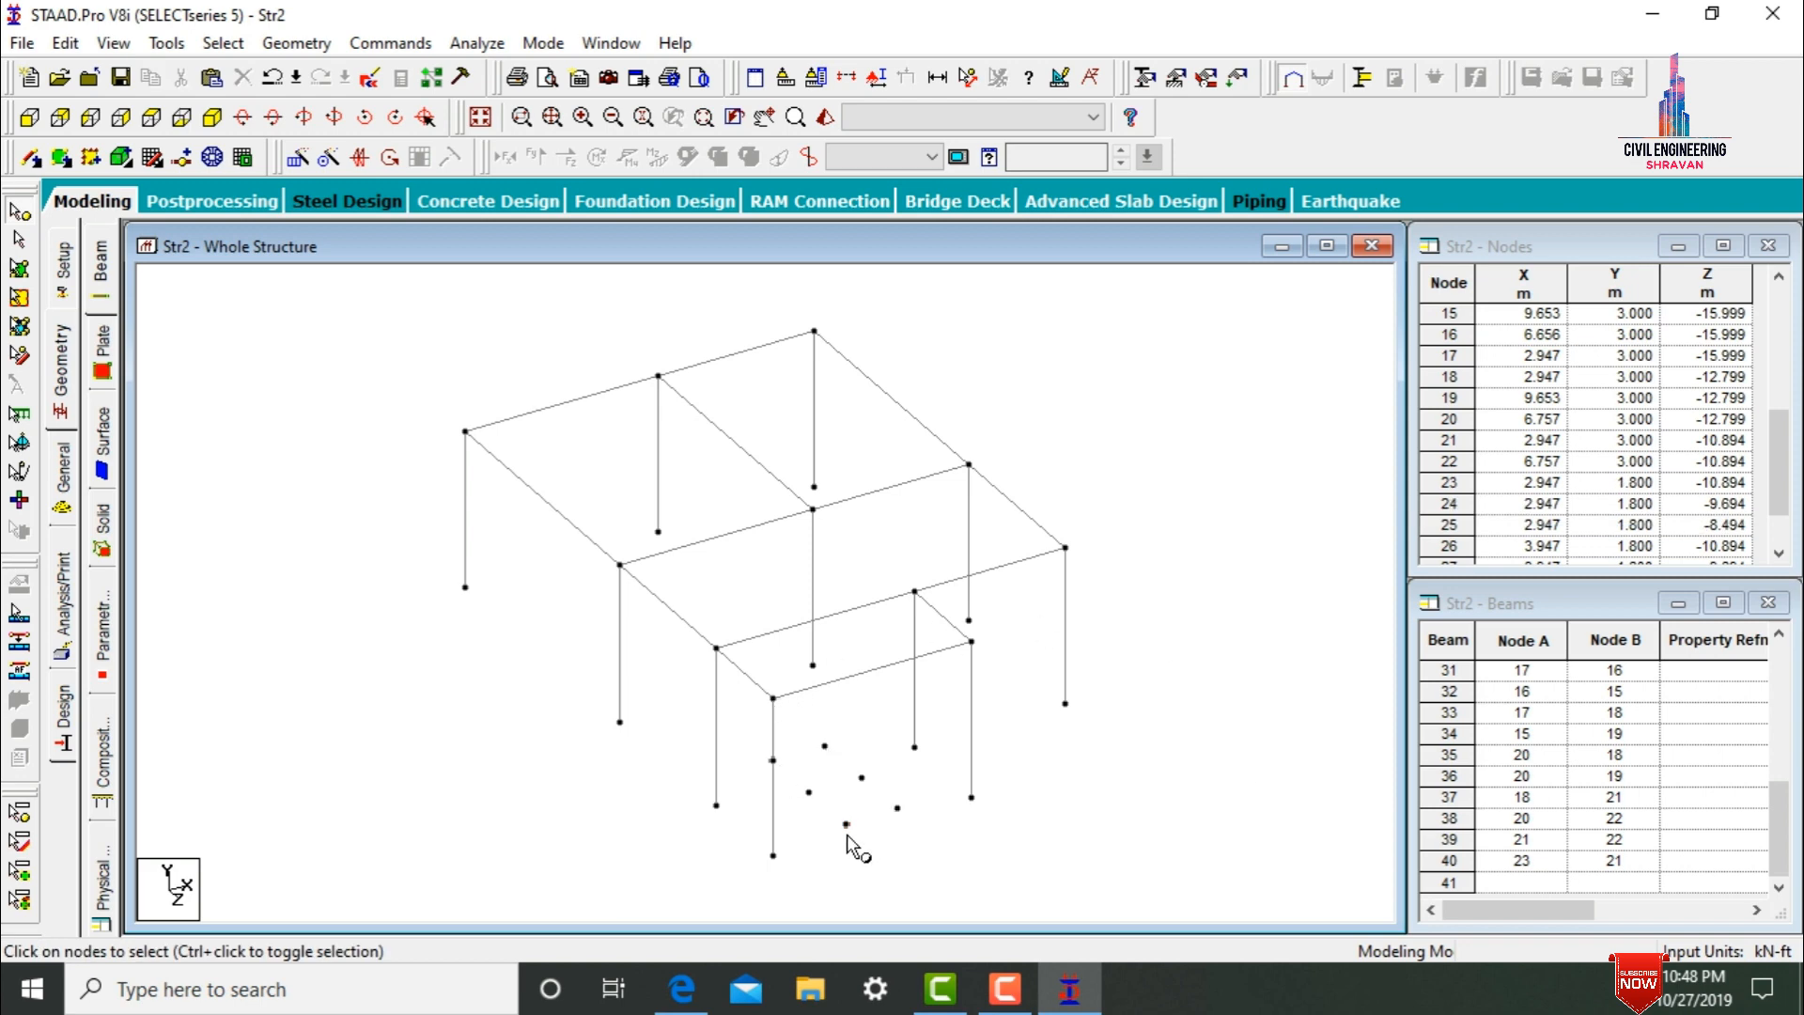
- Add a quadrilateral plate through the four outer corner nodes of the six-node landing grid beside the front corner column
{"action": "left_click", "coordinate": [62, 158]}
{"action": "left_click", "coordinate": [808, 792]}
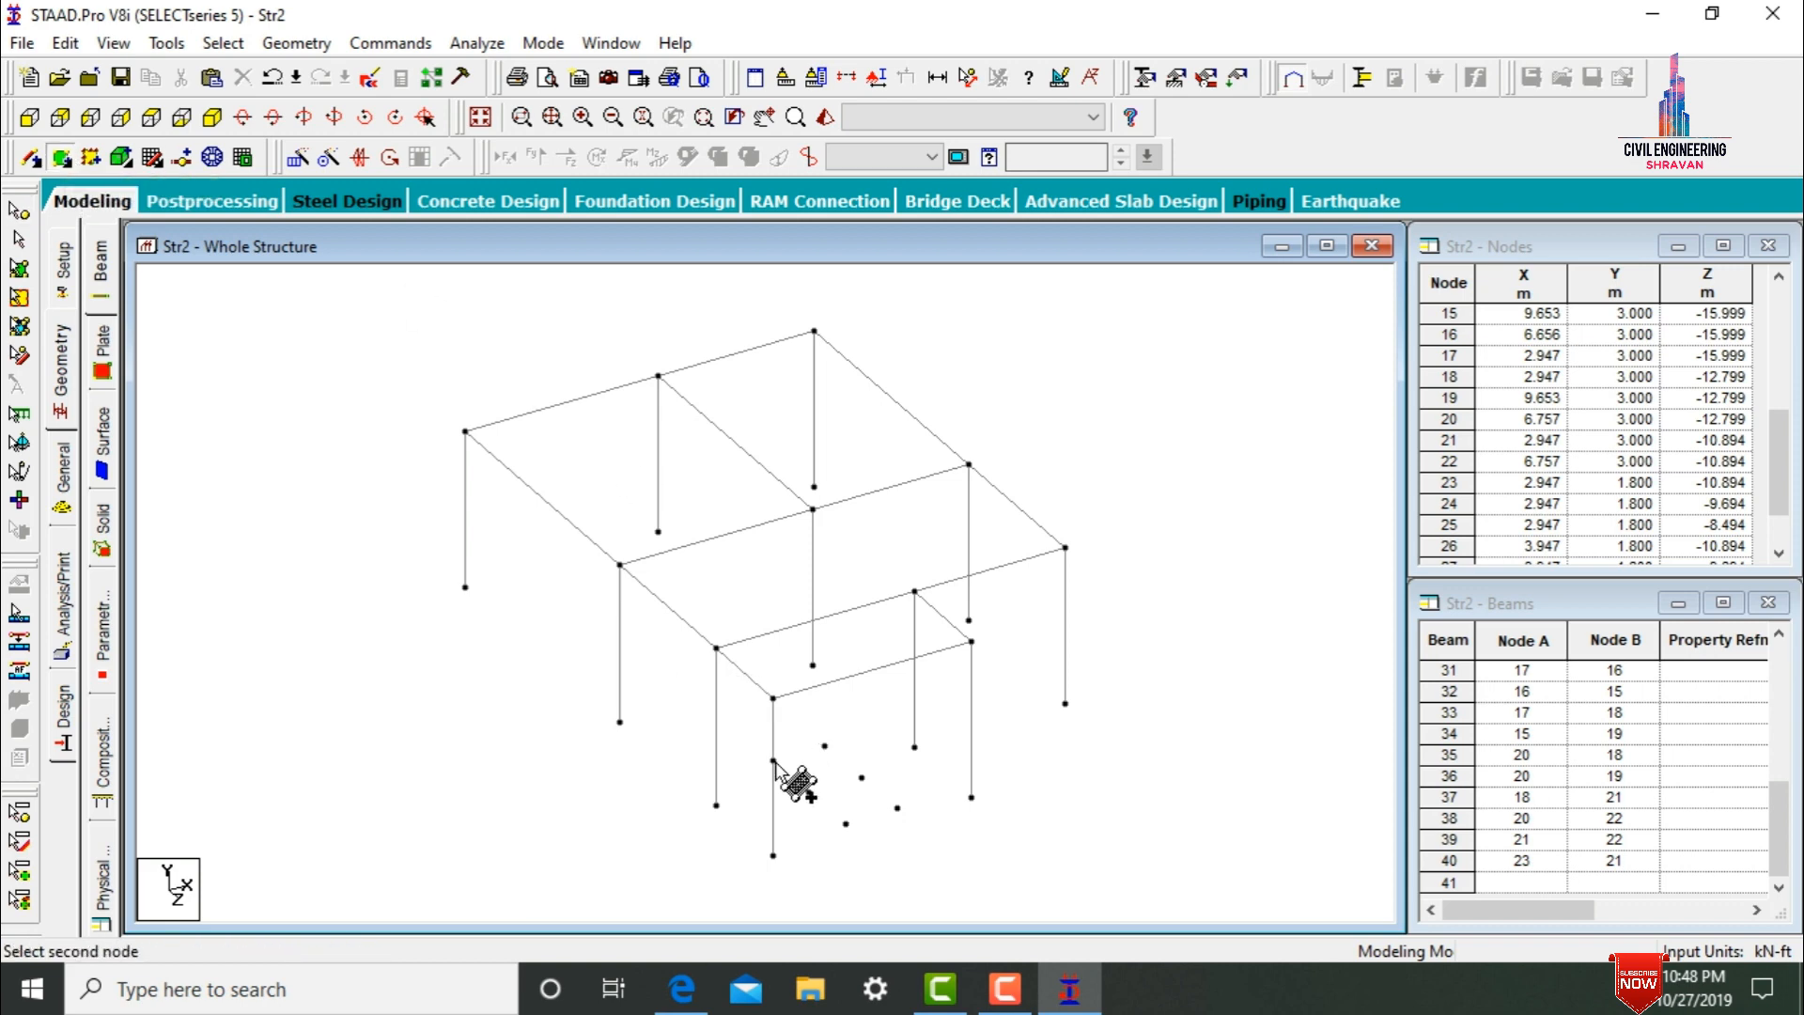
{"action": "left_click", "coordinate": [824, 747]}
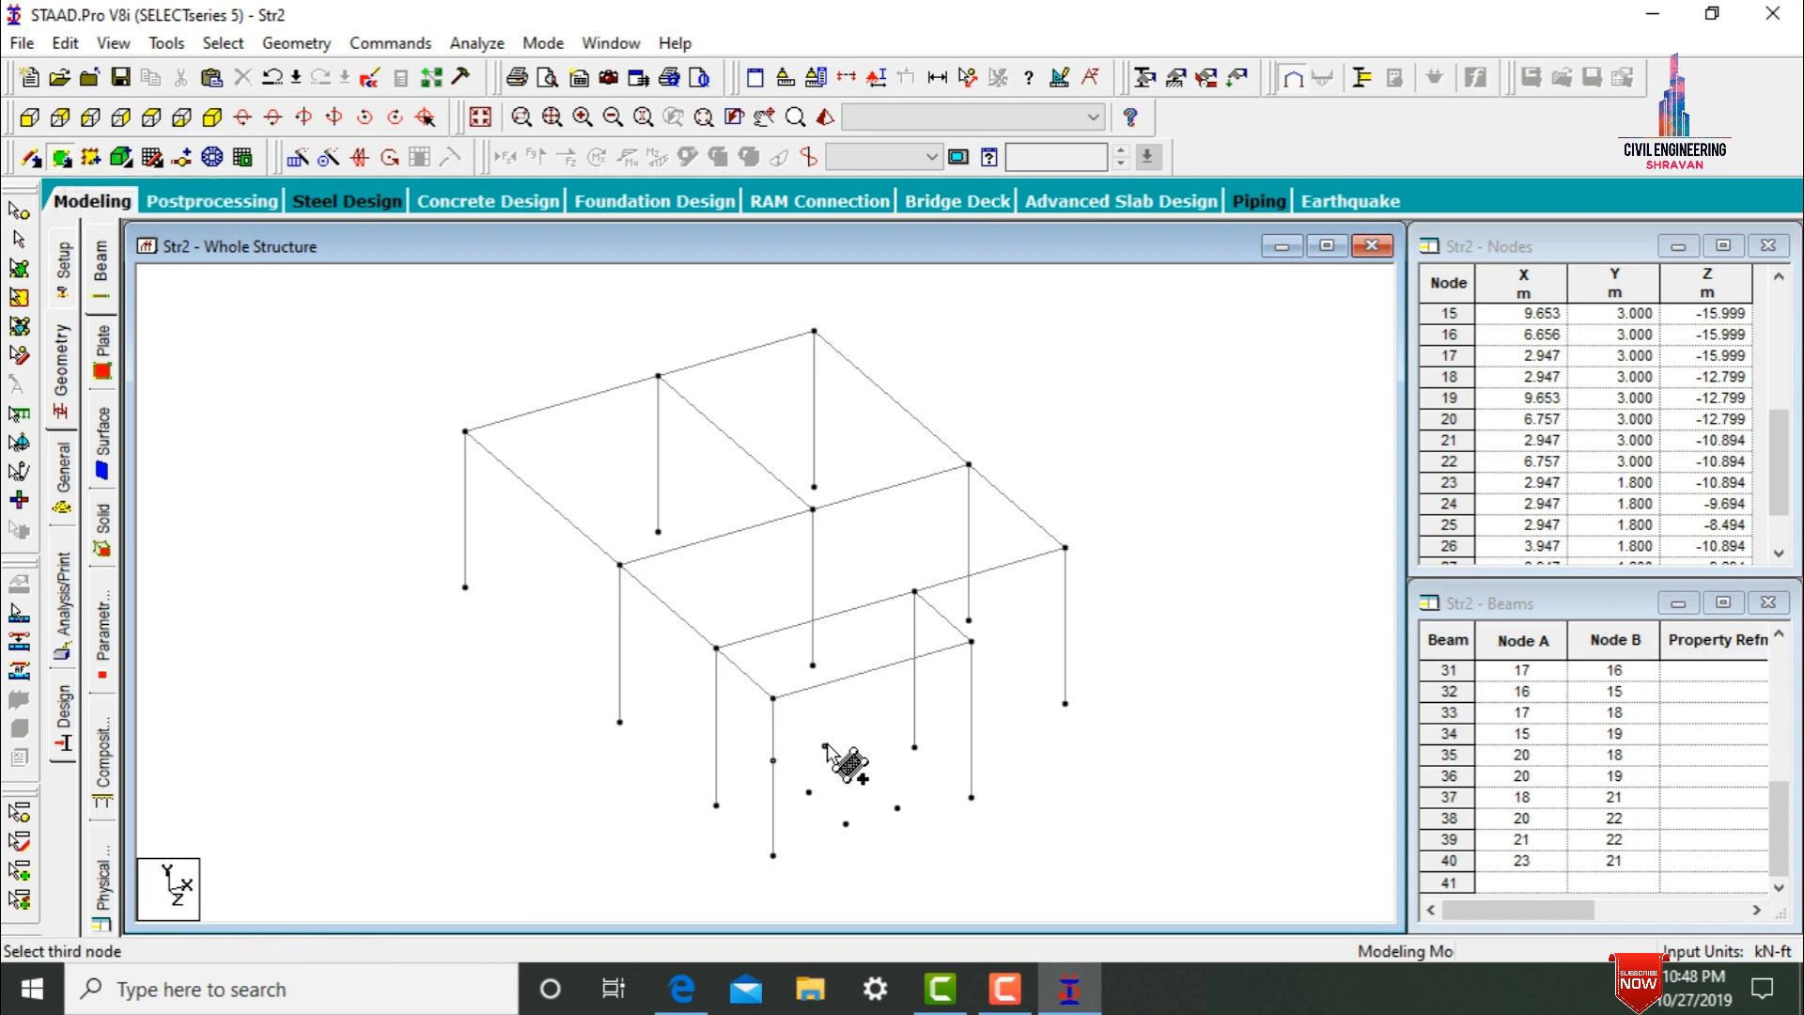
{"action": "left_click", "coordinate": [898, 808]}
{"action": "left_click", "coordinate": [846, 823]}
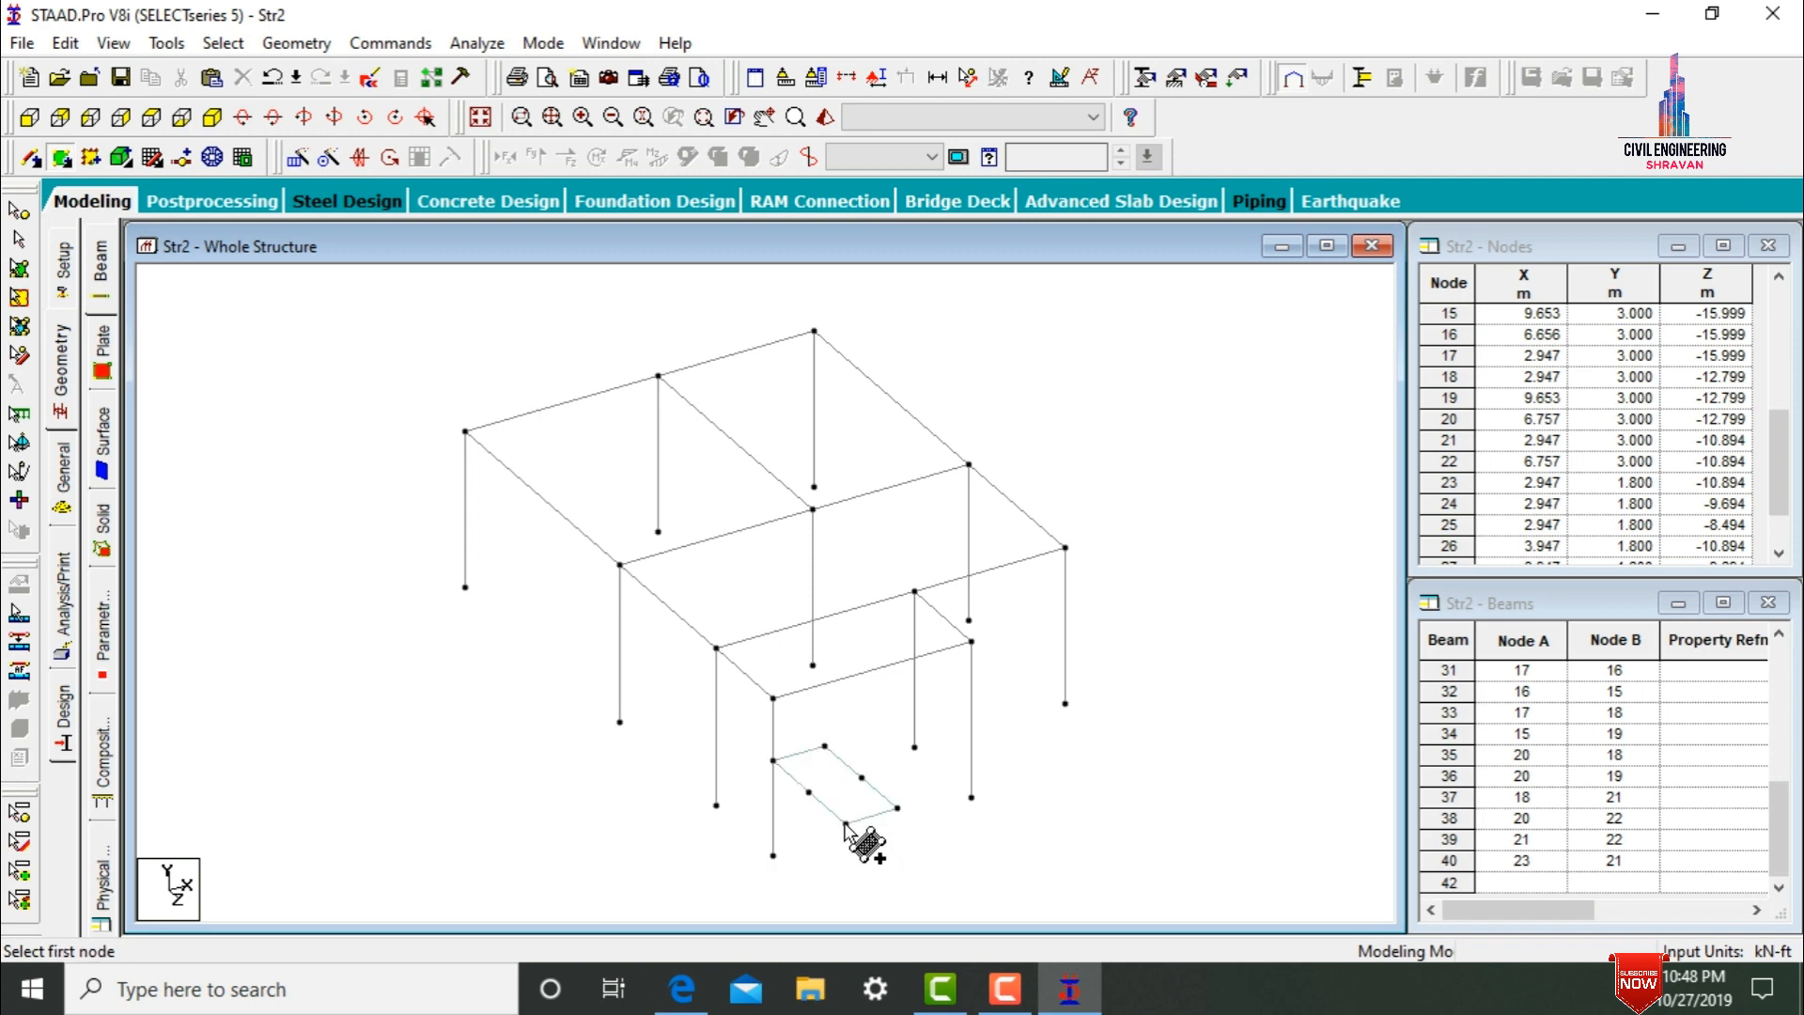
{"action": "key", "text": "Escape"}
- Add a beam along the landing plate's long edge, from the mid-column node to the outermost node in line with it
{"action": "left_click", "coordinate": [31, 158]}
{"action": "left_click_drag", "start_coordinate": [774, 761], "coordinate": [846, 823]}
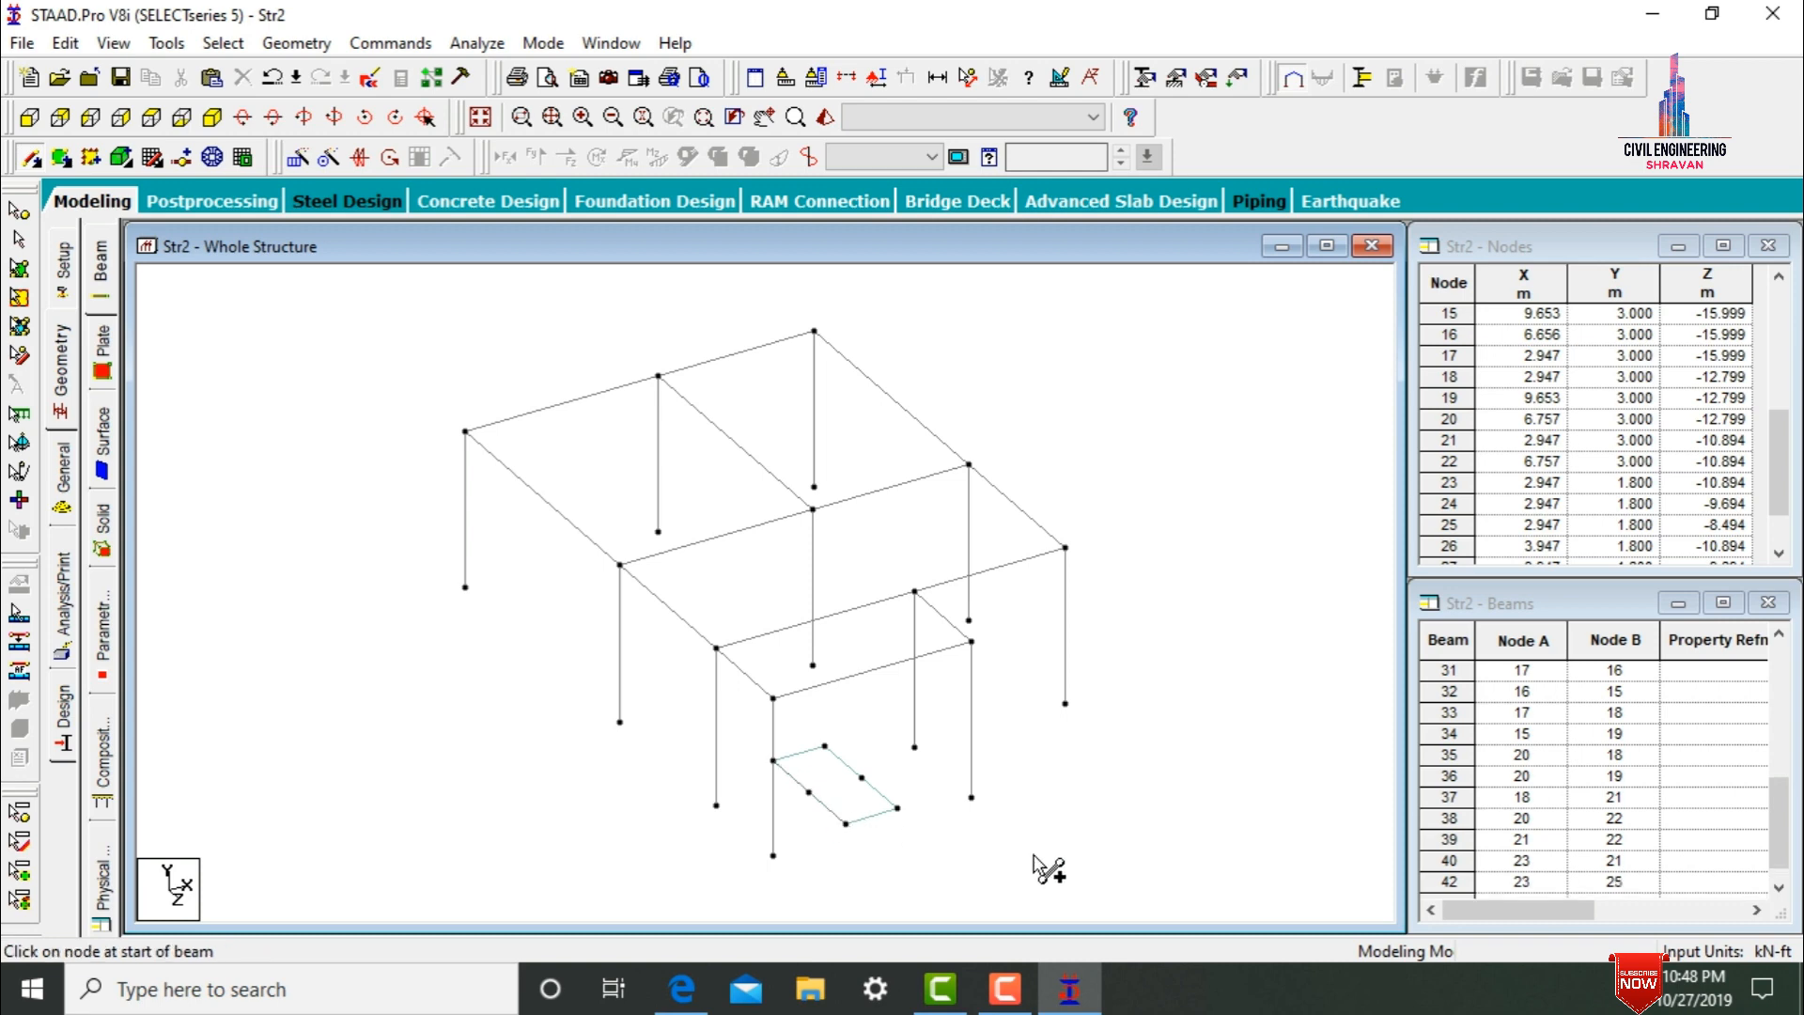
{"action": "key", "text": "Escape"}
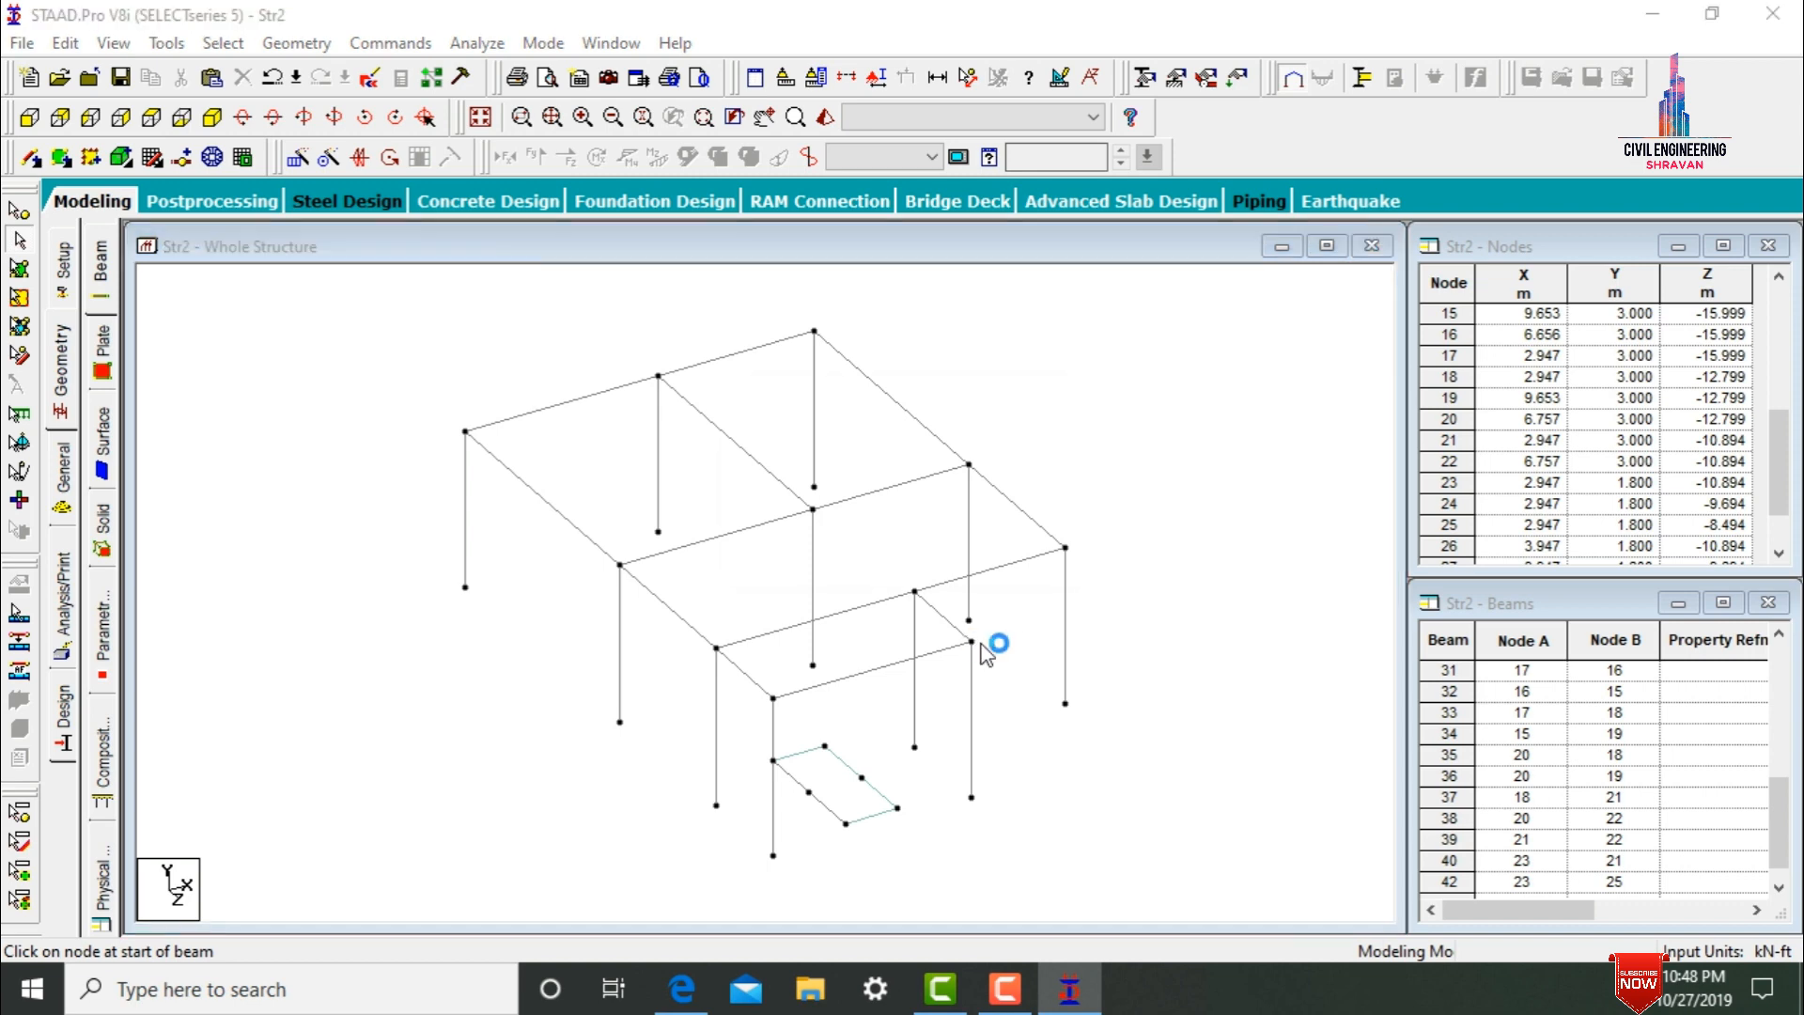
{"action": "left_click", "coordinate": [1009, 551]}
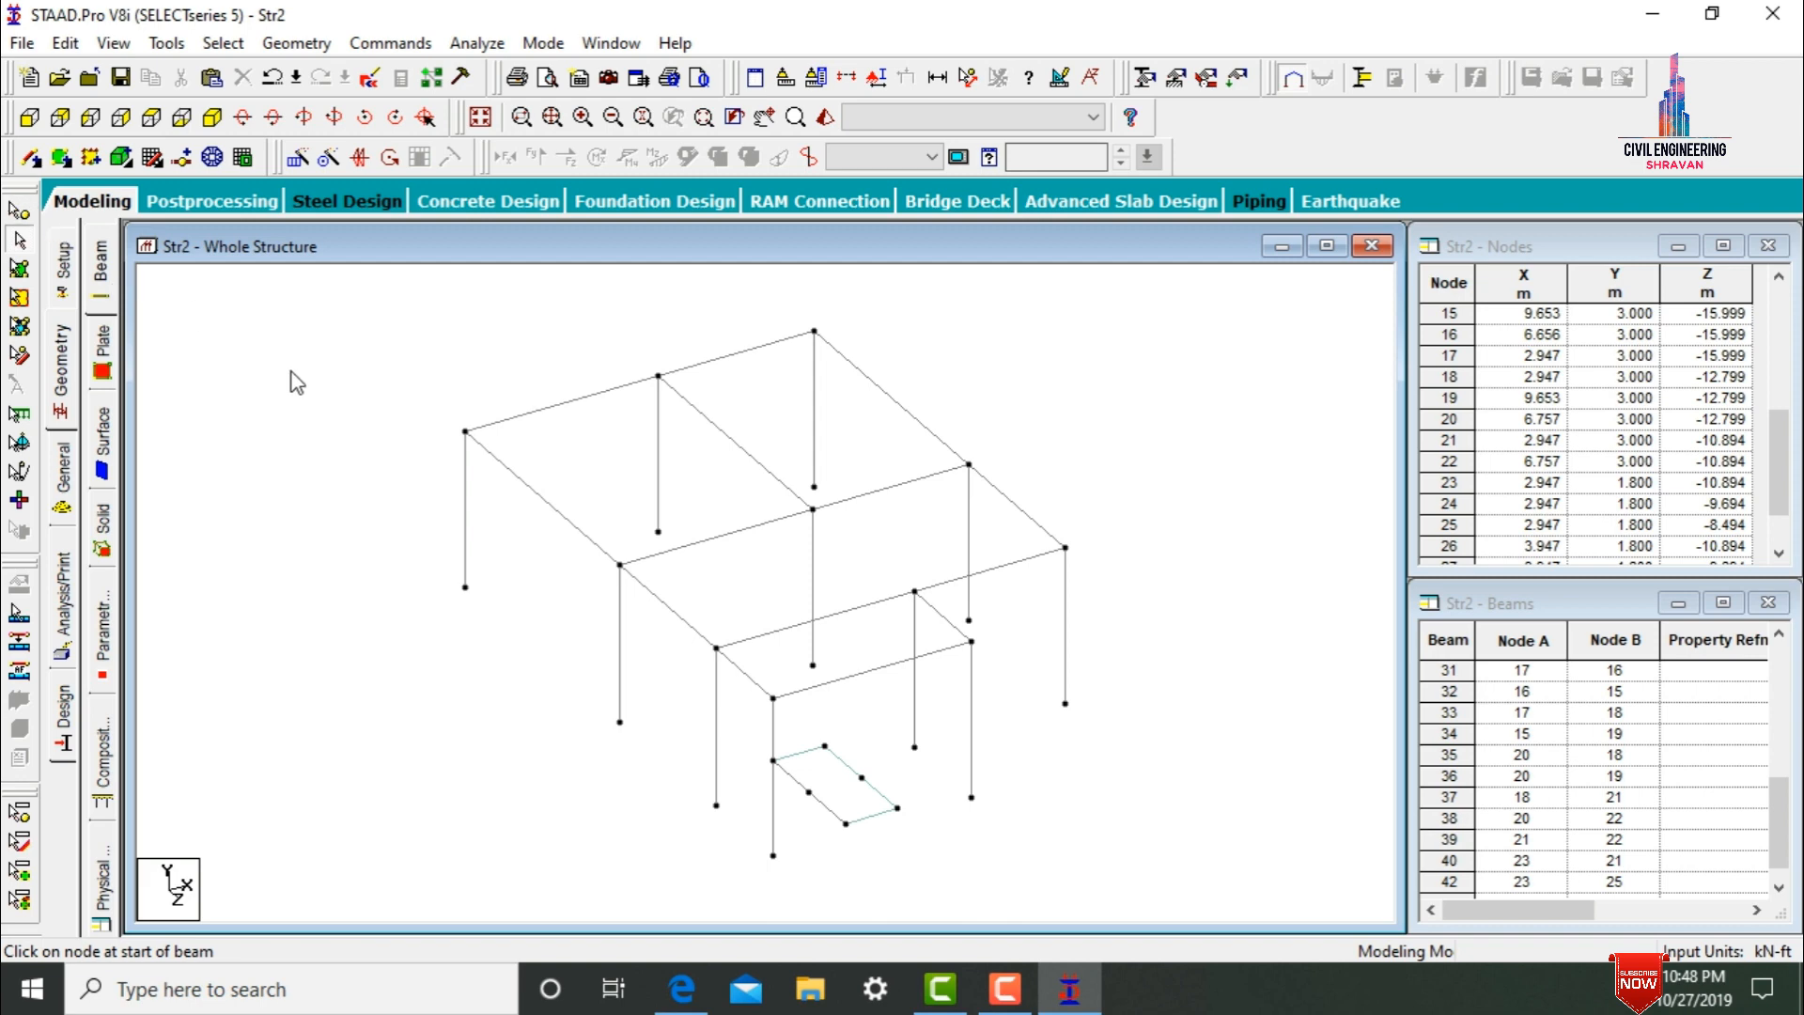
- Copy the base and top nodes of the other front column (nodes 11 and 22) and paste them with a Z offset of 1.2 m
{"action": "left_click", "coordinate": [18, 211]}
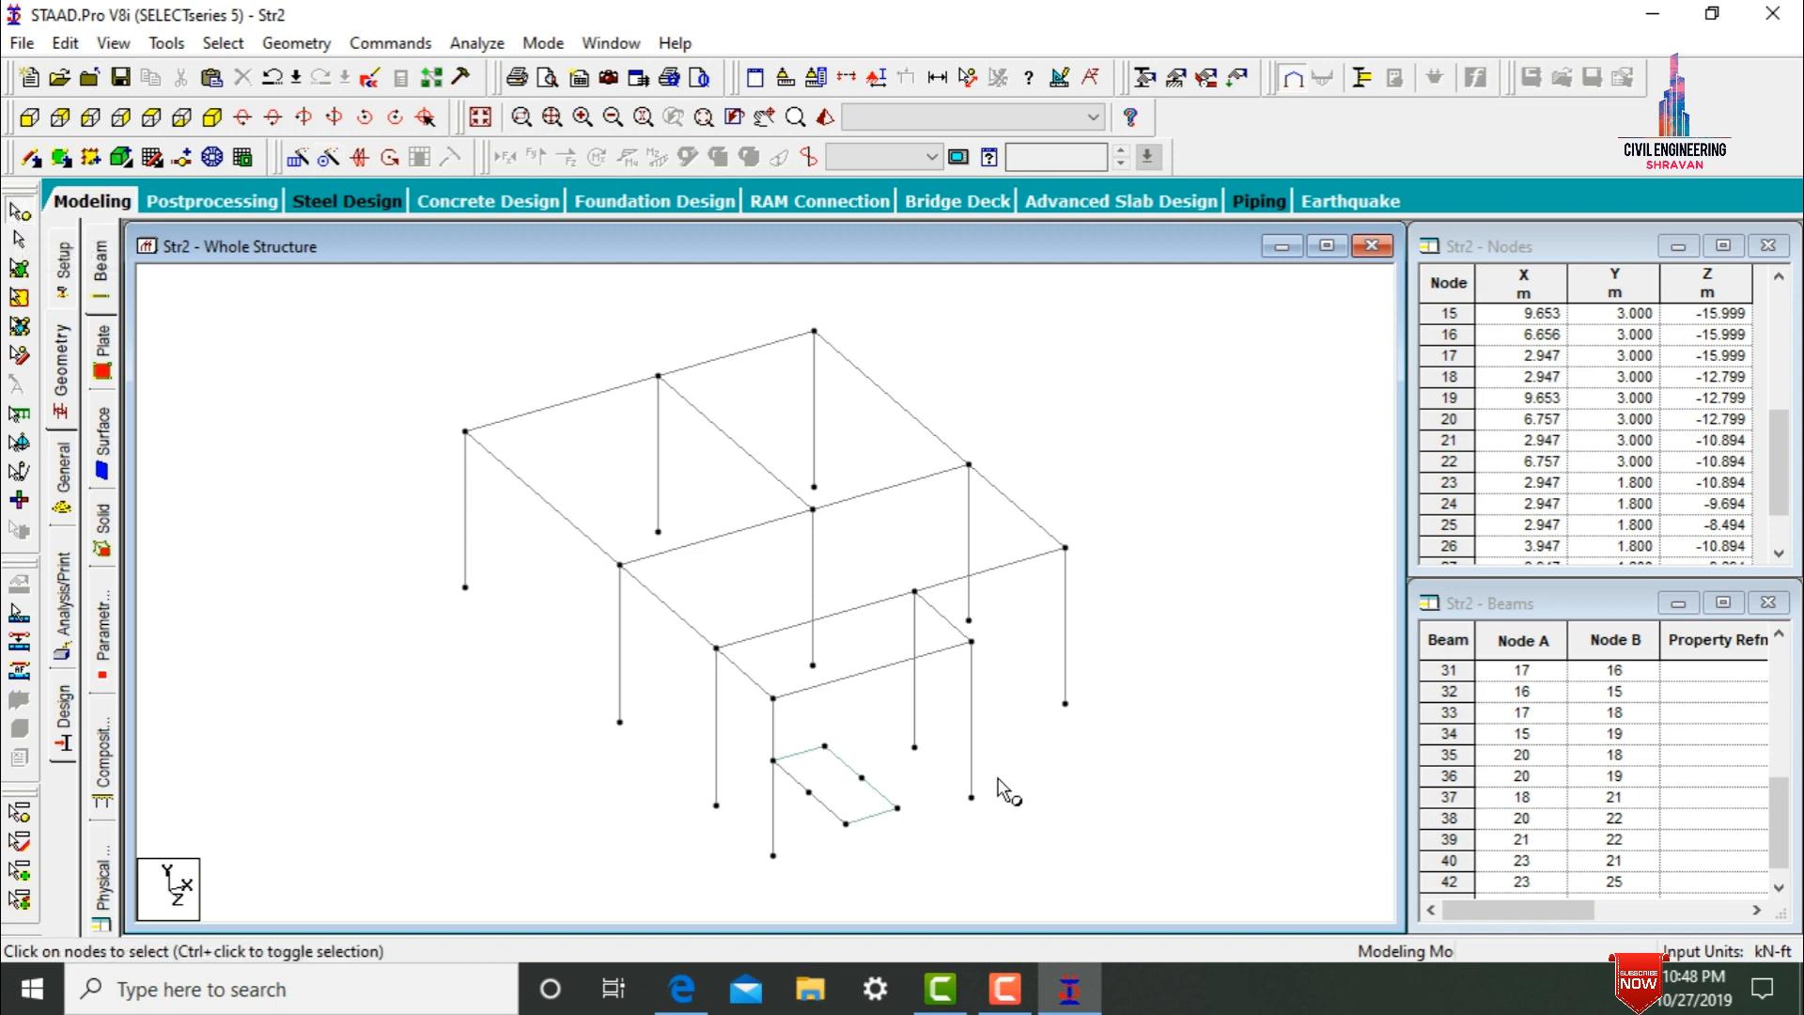
{"action": "left_click", "coordinate": [973, 799]}
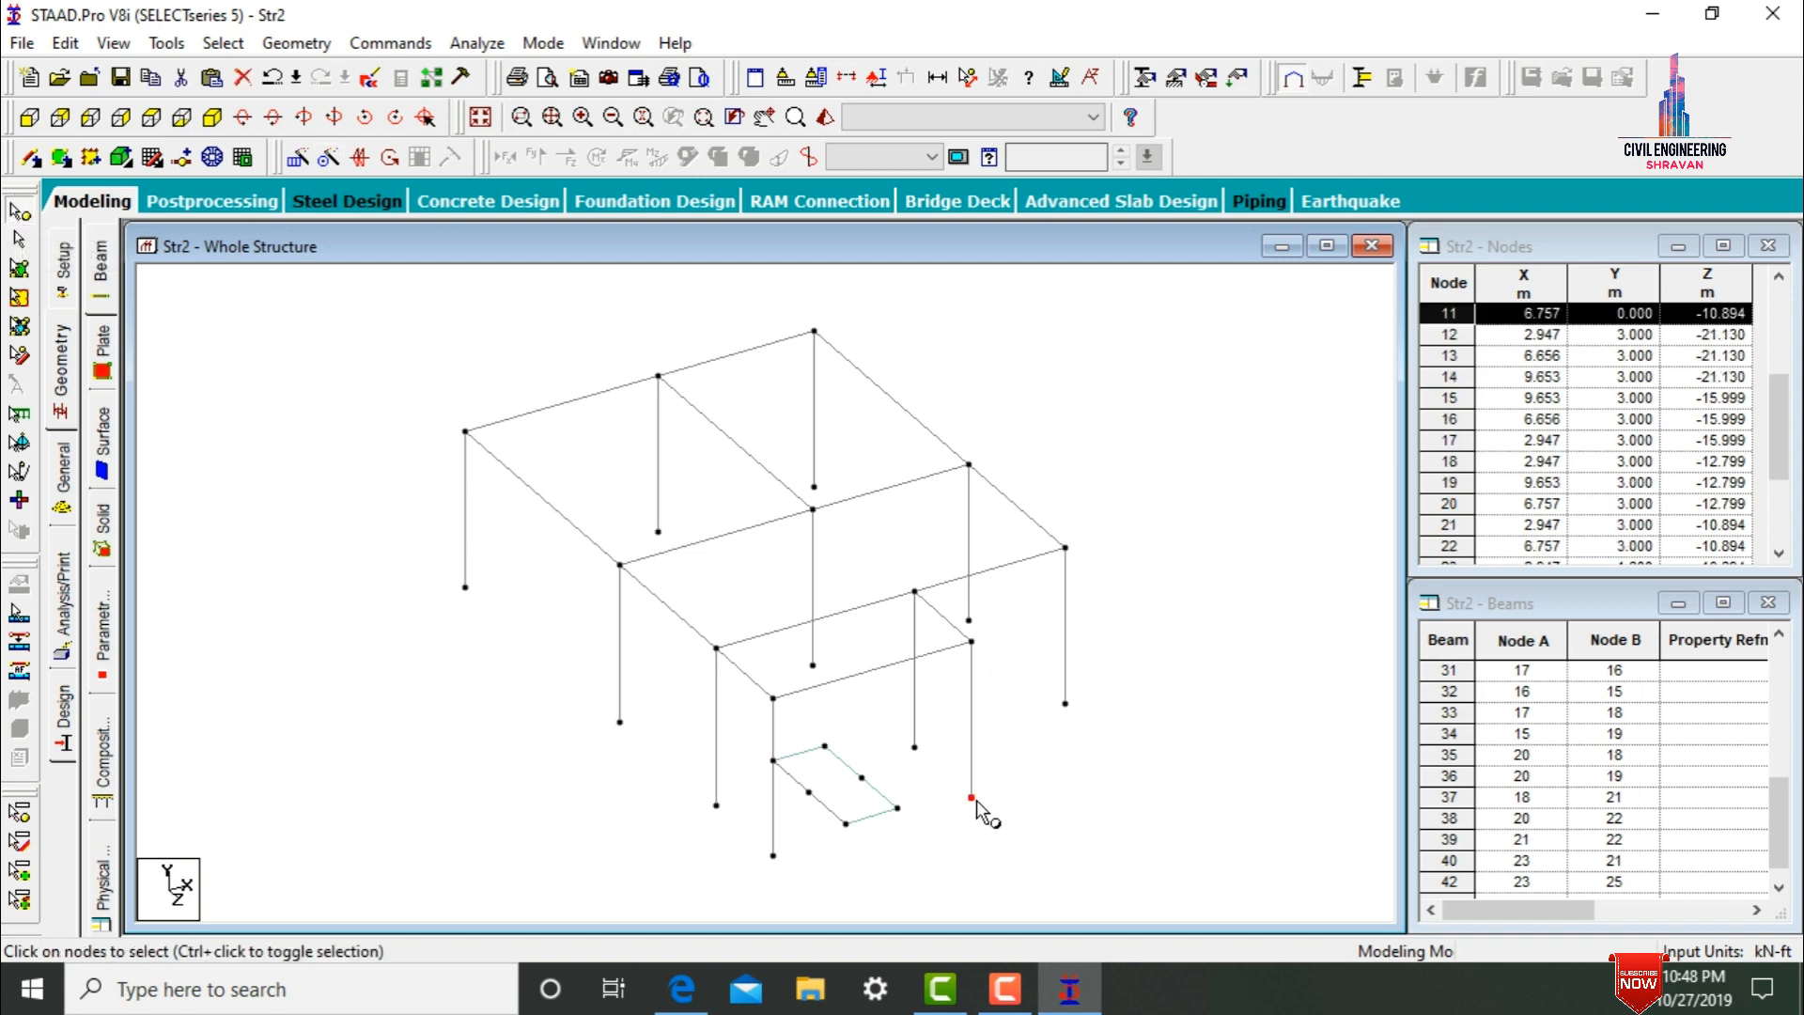
{"action": "left_click", "coordinate": [971, 643], "text": "ctrl"}
{"action": "right_click", "coordinate": [972, 642]}
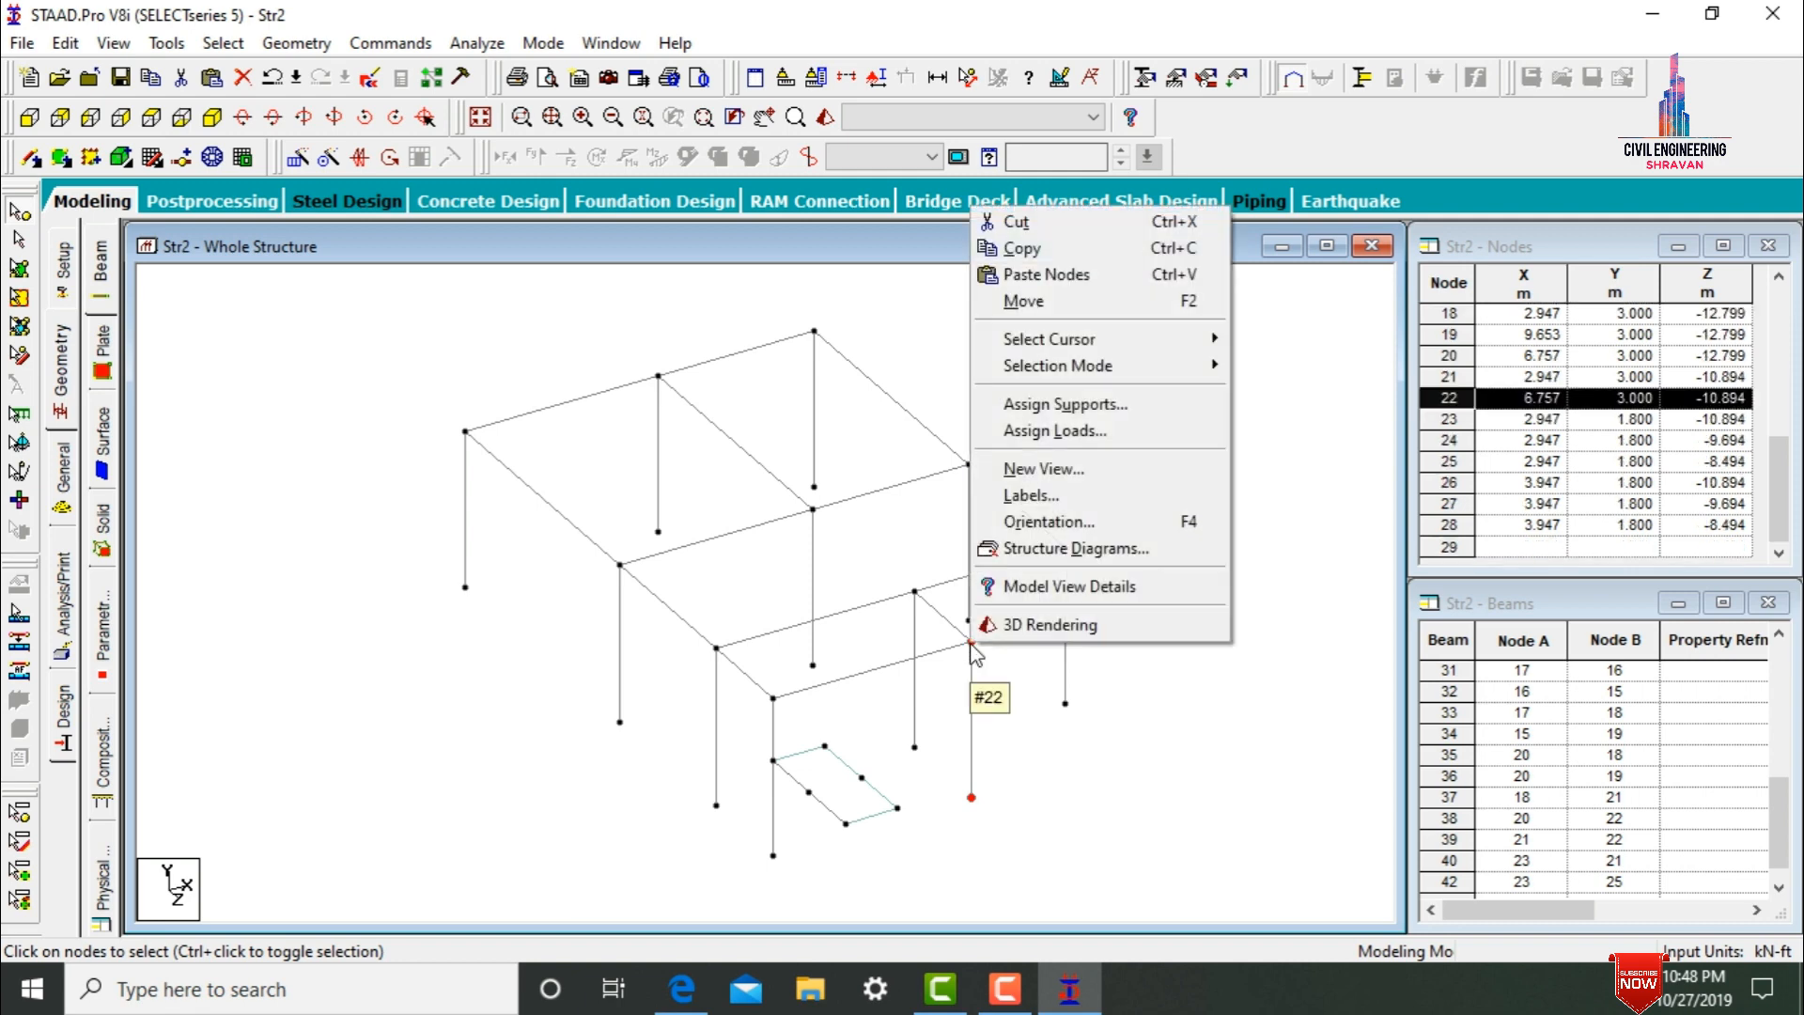
{"action": "left_click", "coordinate": [1052, 263]}
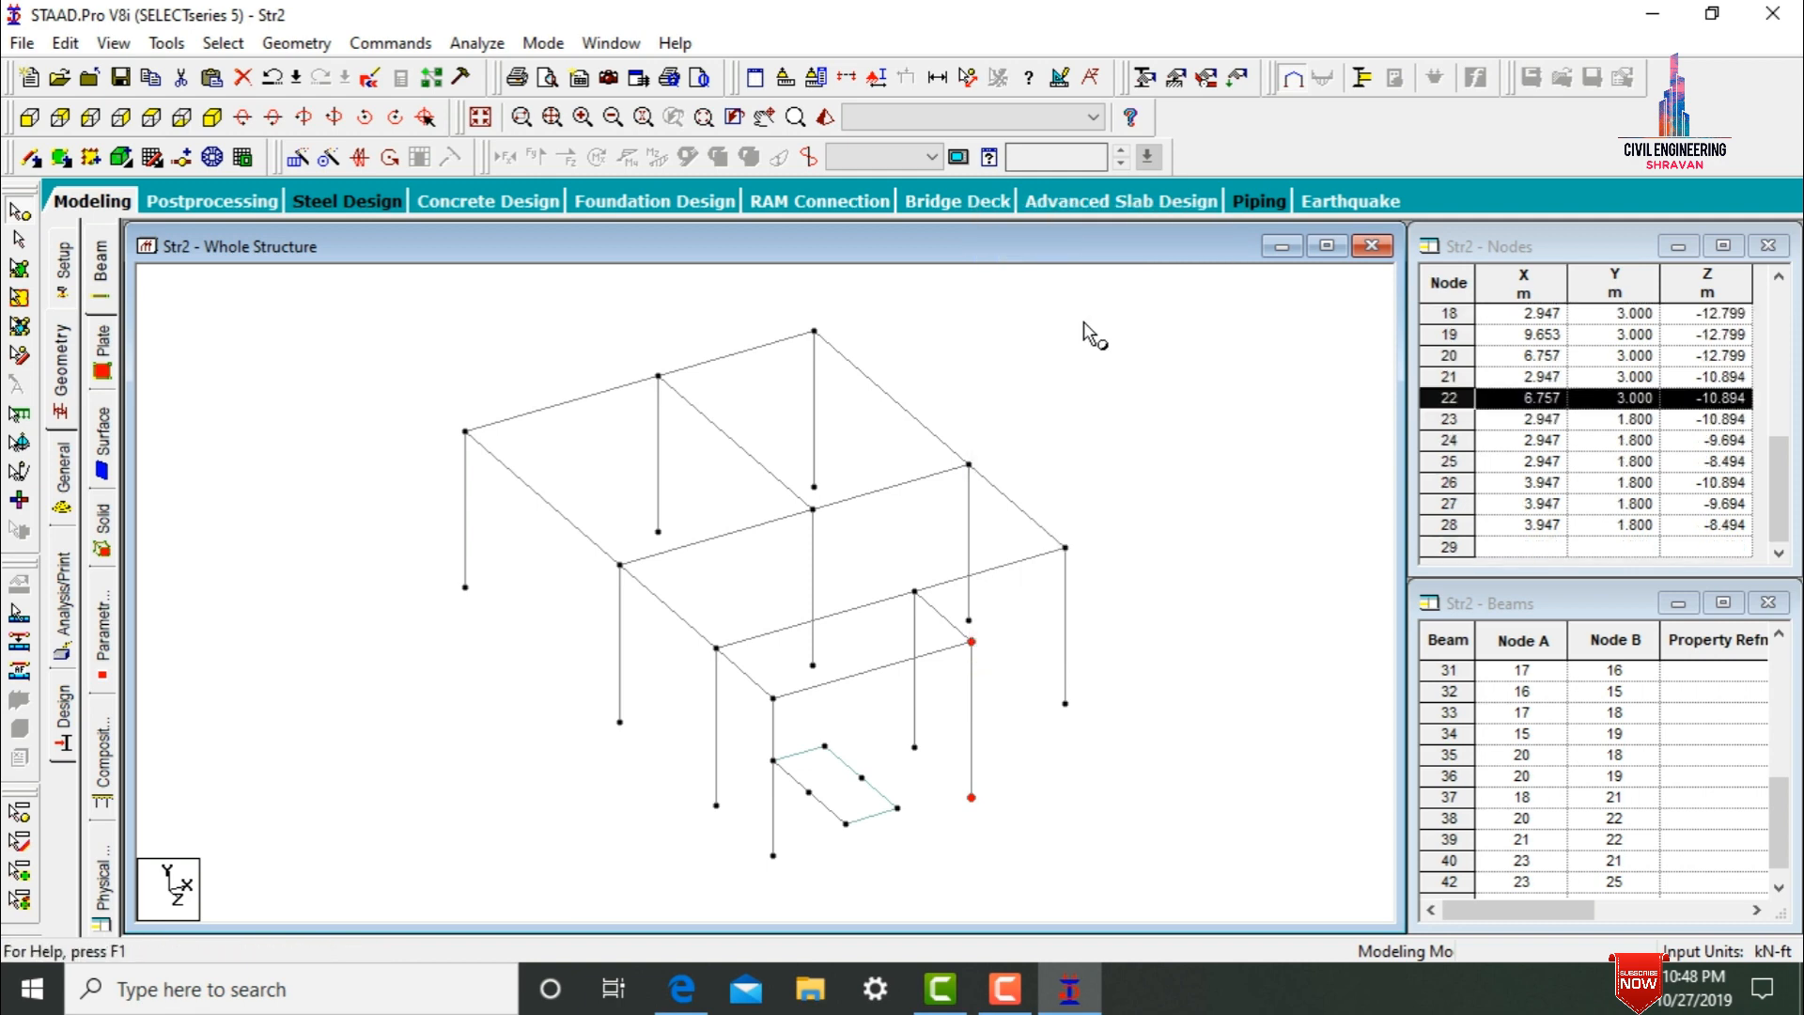
{"action": "right_click", "coordinate": [1084, 323]}
{"action": "left_click", "coordinate": [1159, 394]}
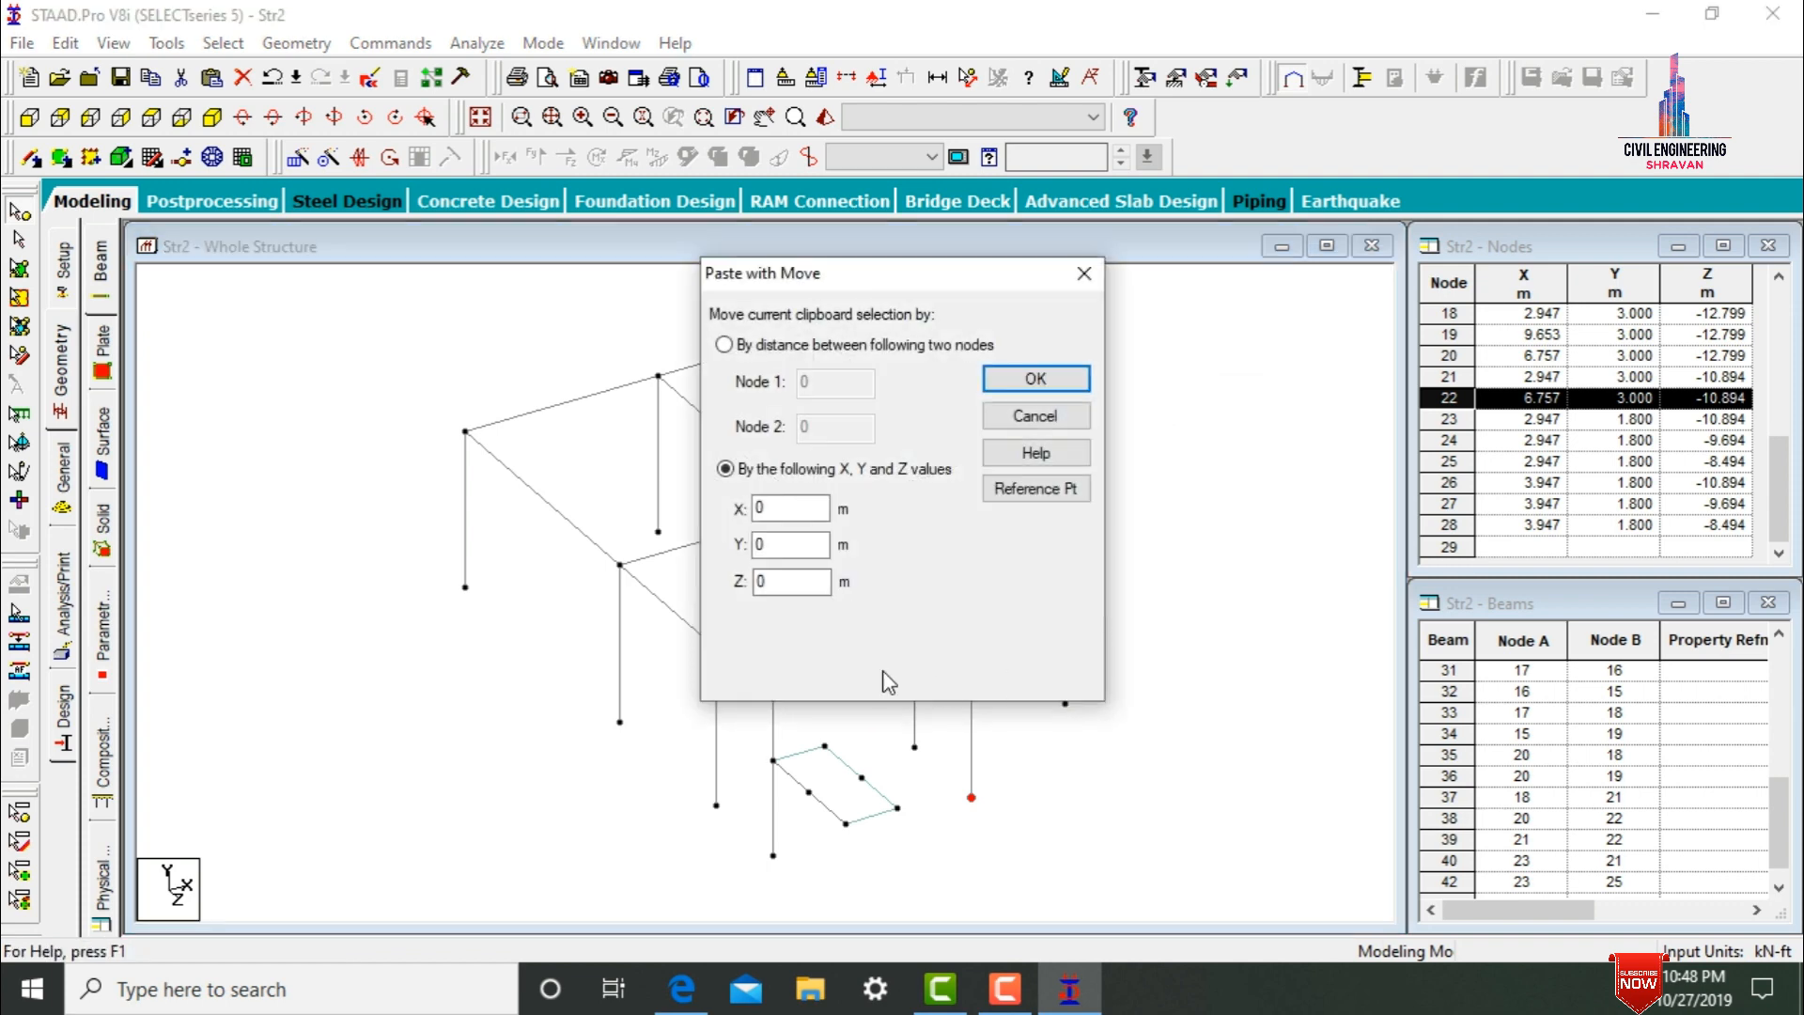
{"action": "left_click_drag", "start_coordinate": [797, 589], "coordinate": [612, 576]}
{"action": "type", "text": "1.2"}
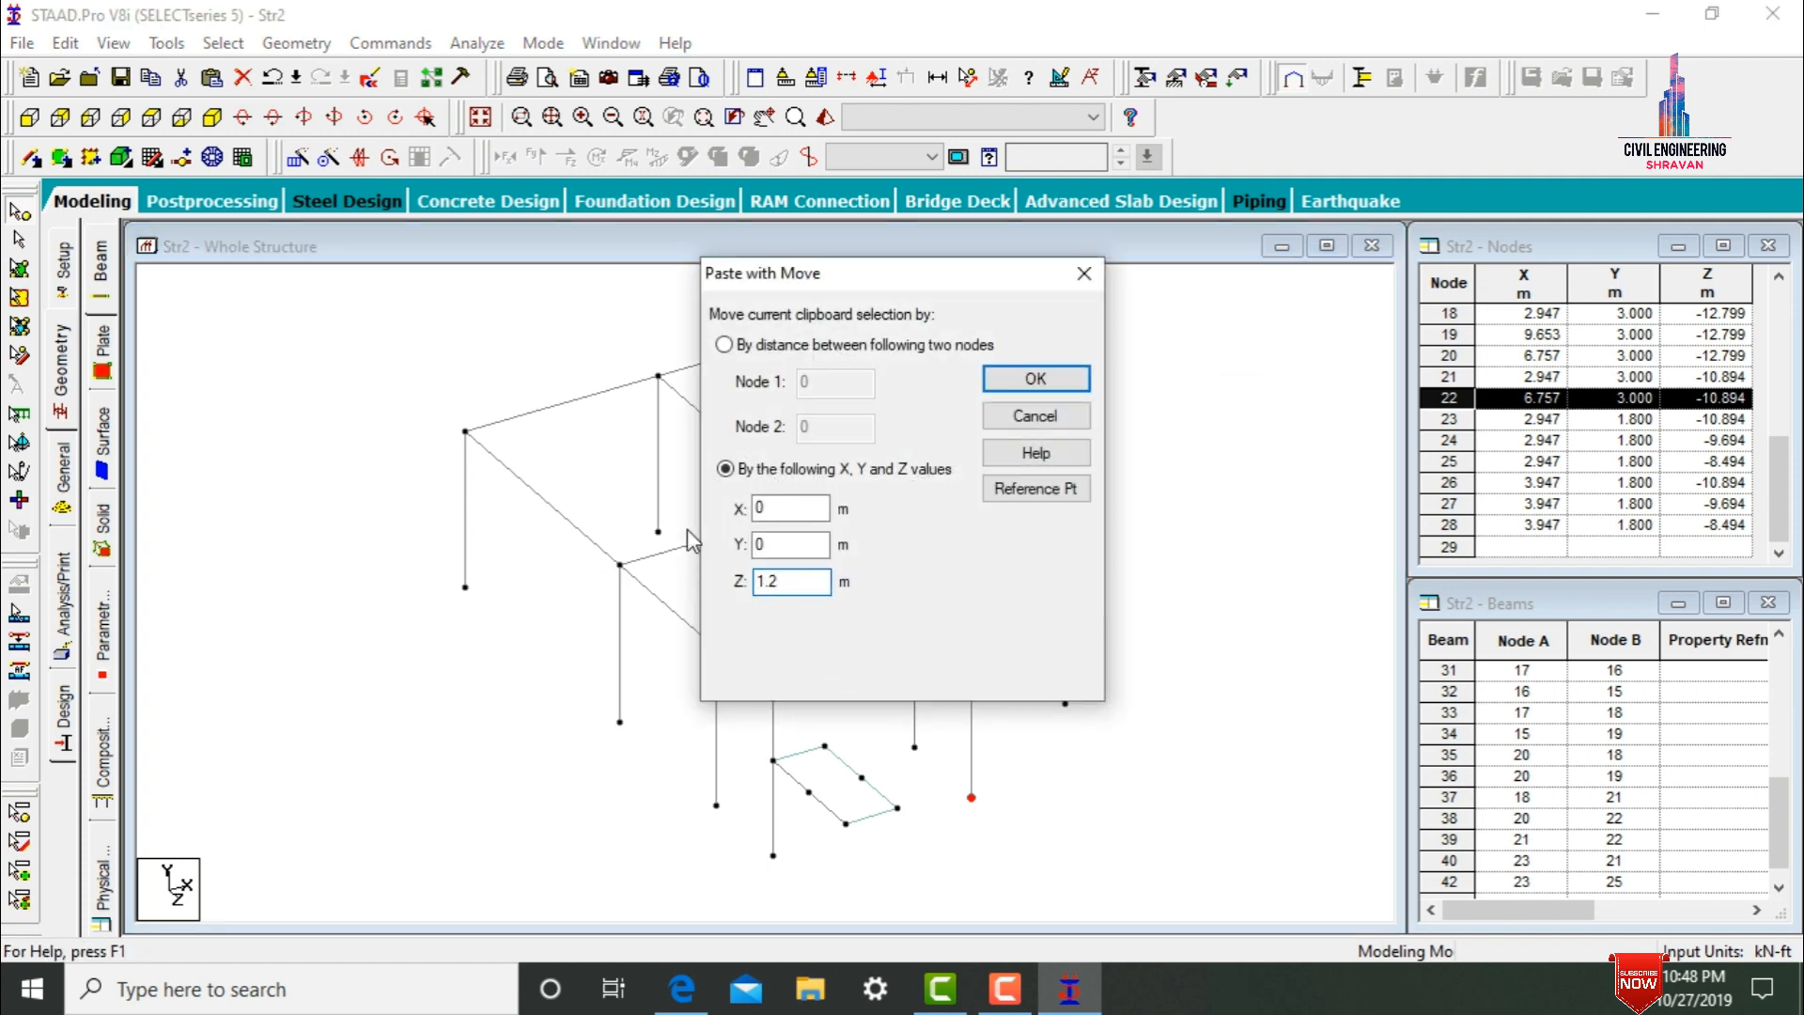
{"action": "left_click", "coordinate": [1034, 378]}
- Paste the copied base and top nodes of the front column again with a Z offset of 2.4 m
{"action": "right_click", "coordinate": [1126, 538]}
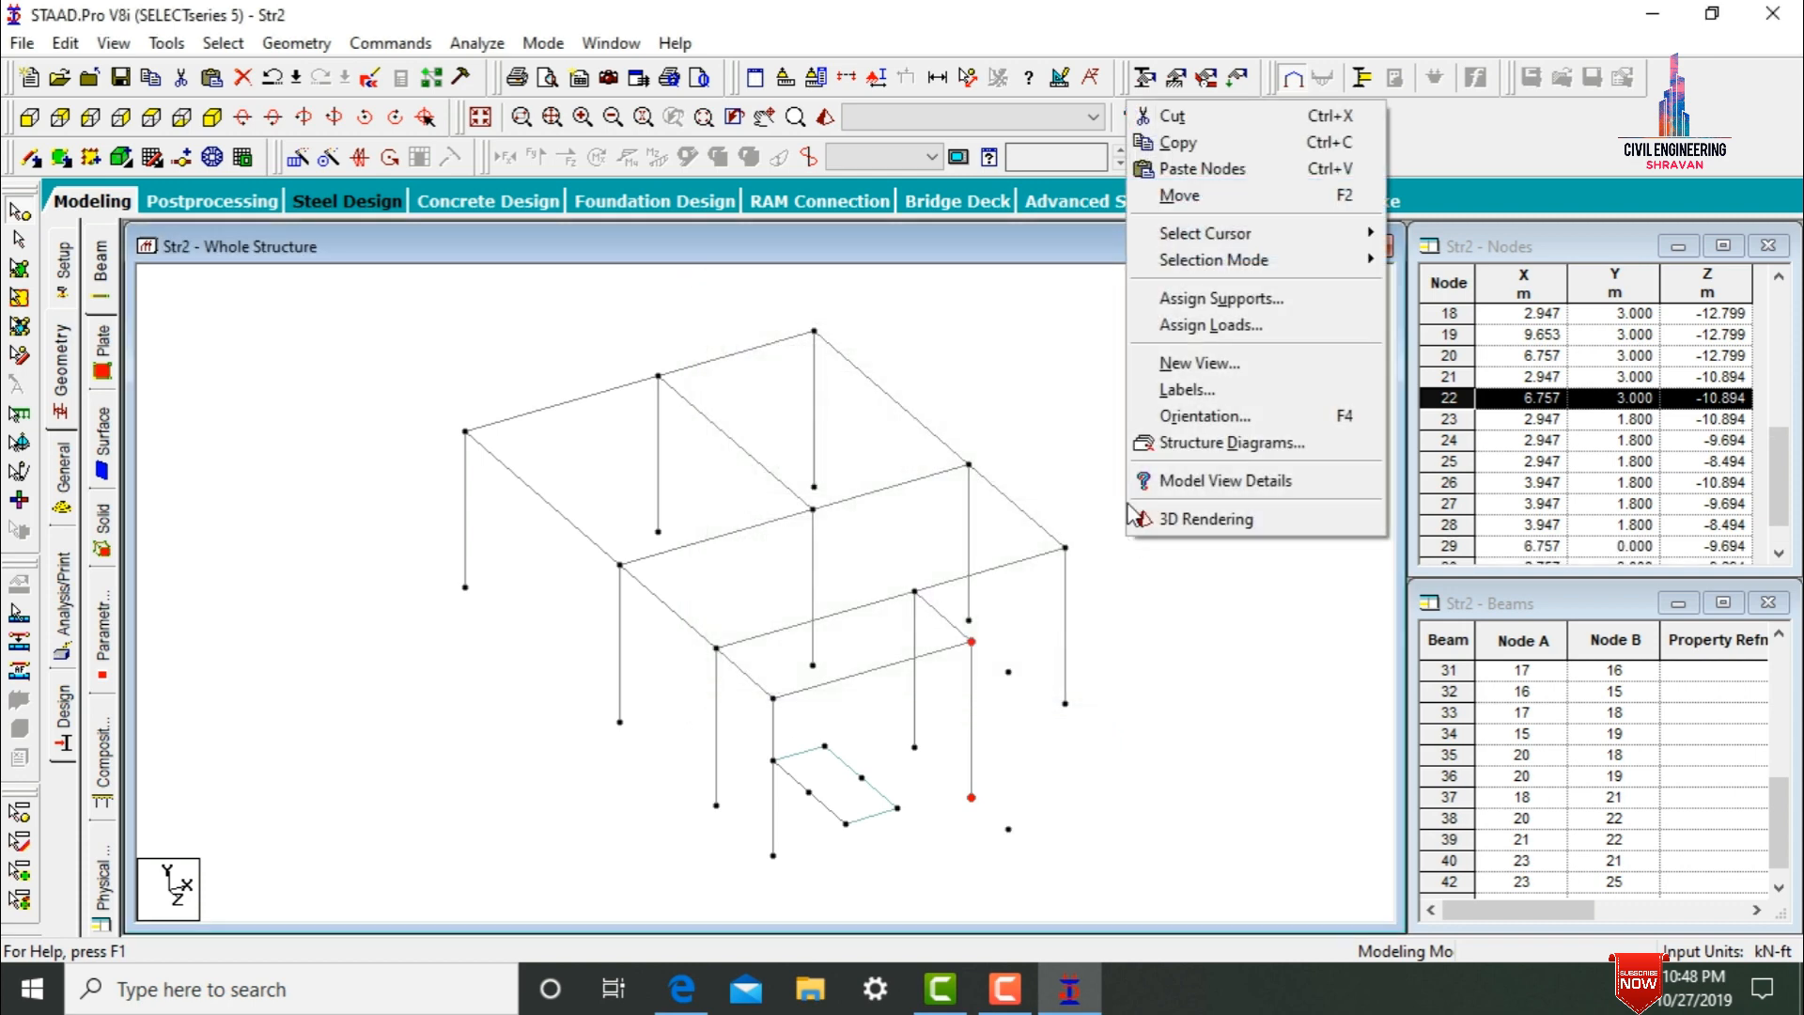
{"action": "left_click", "coordinate": [1199, 172]}
{"action": "key", "text": "Tab"}
{"action": "key", "text": "Tab"}
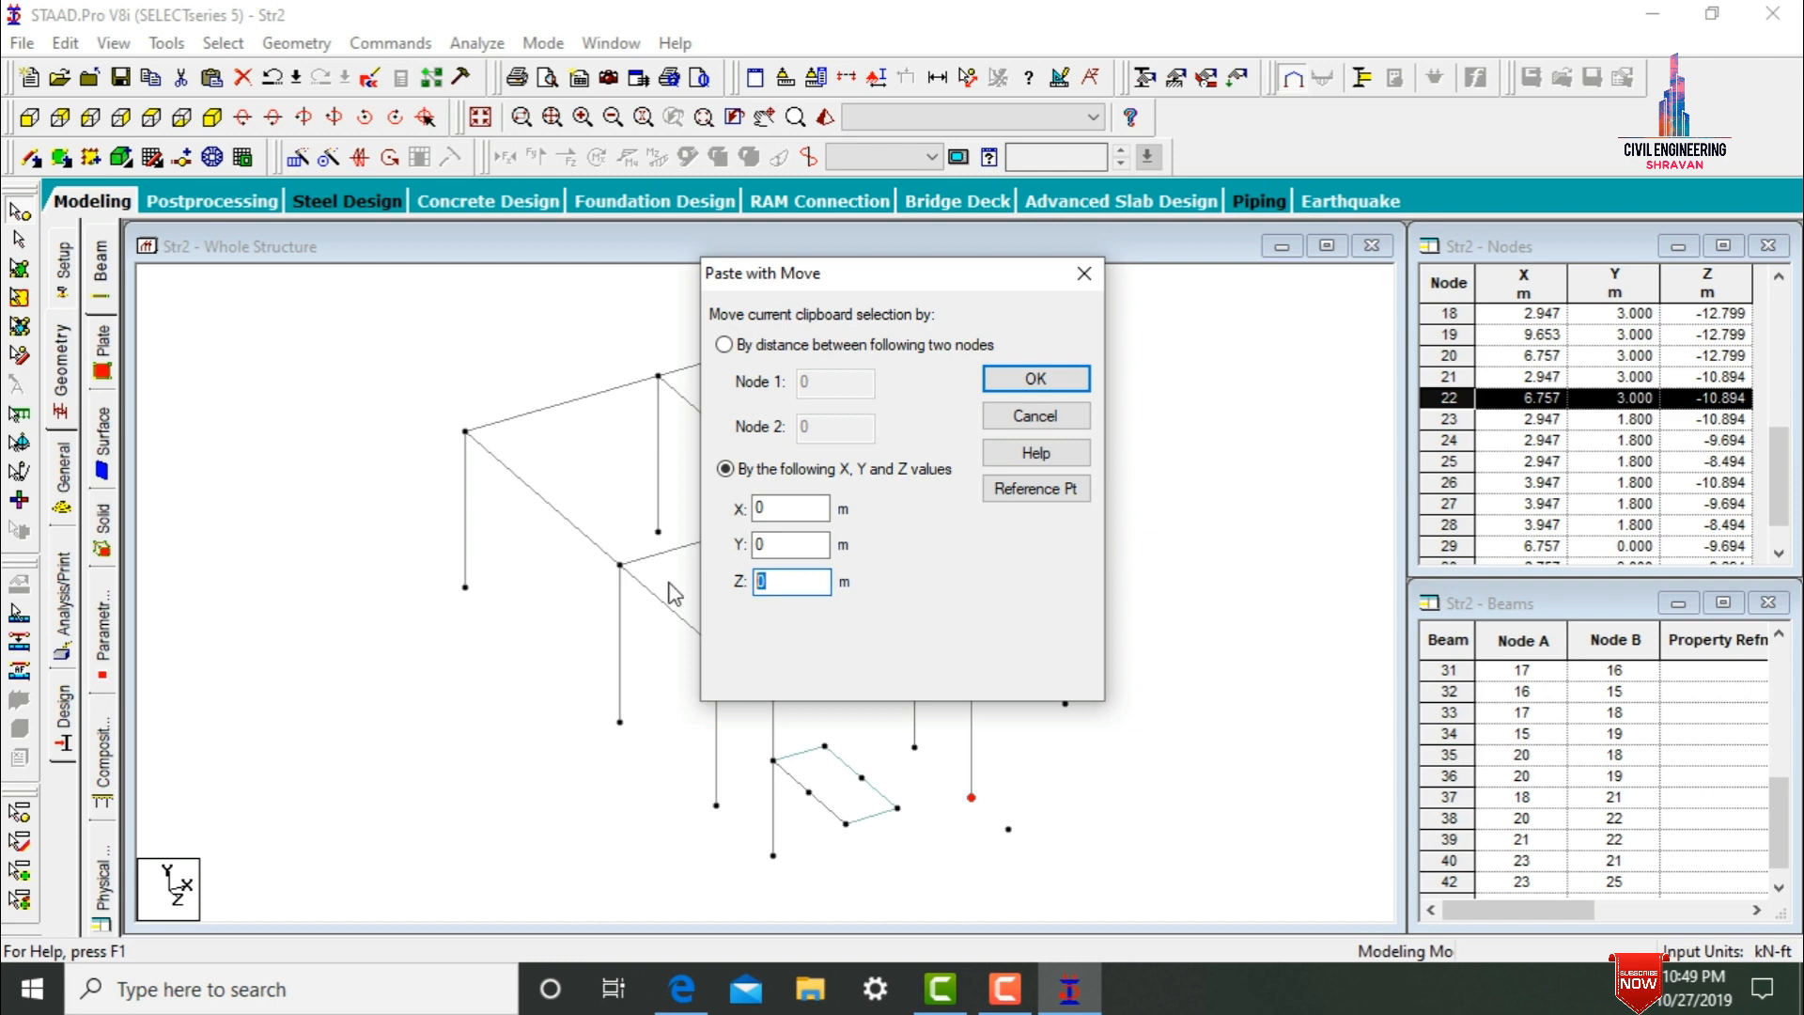
{"action": "type", "text": "2.4"}
{"action": "left_click", "coordinate": [1035, 378]}
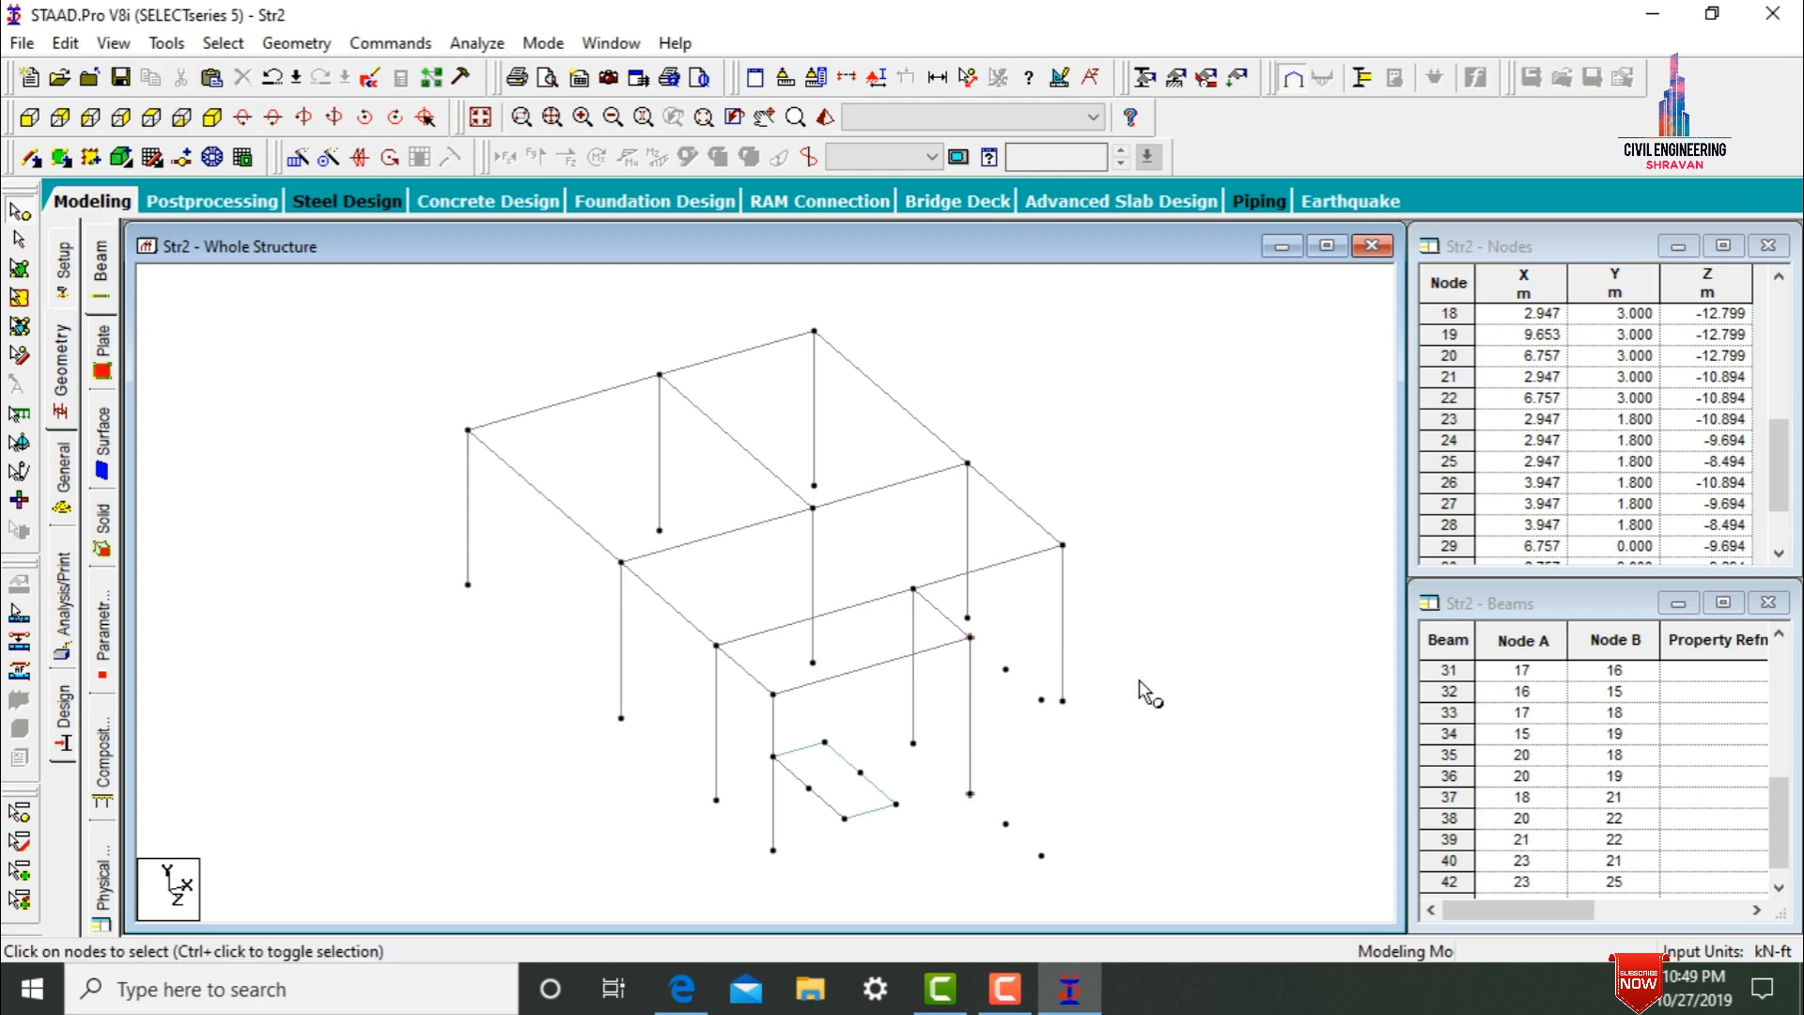
- Add a quadrilateral plate for the lower stair flight, from the two pasted base nodes to the landing's outer edge nodes
{"action": "left_click", "coordinate": [60, 158]}
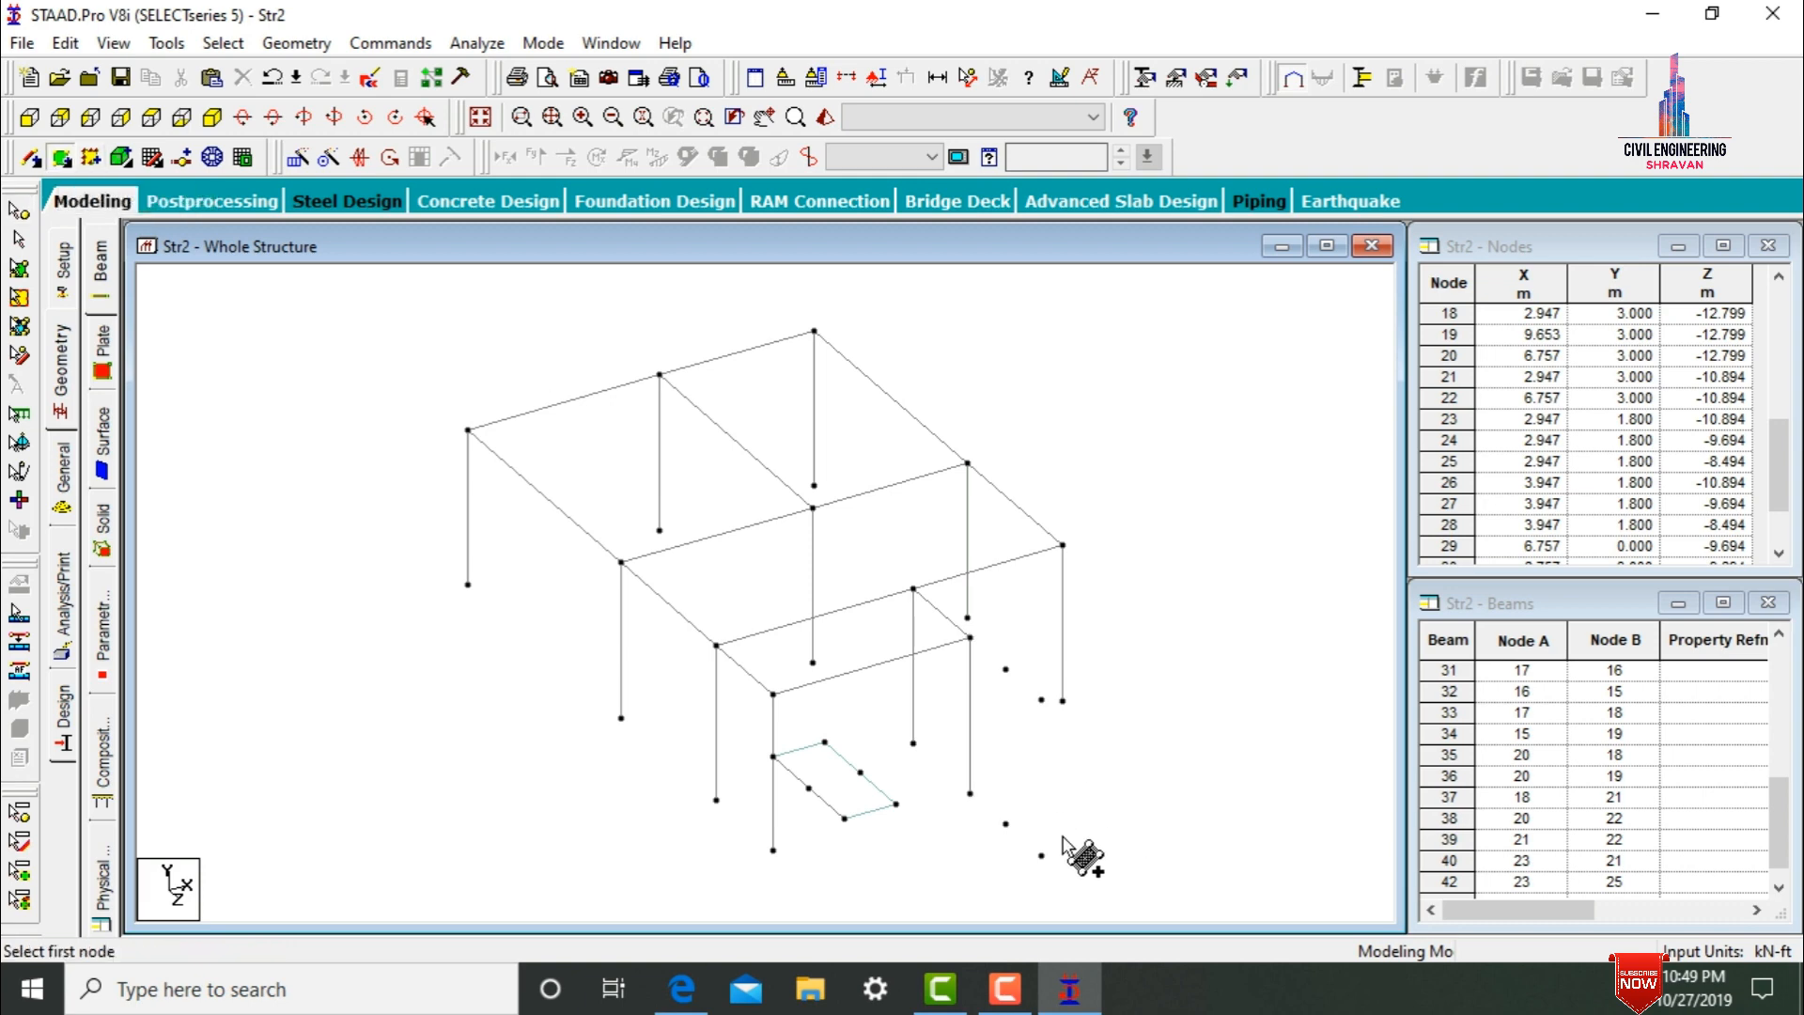
{"action": "left_click", "coordinate": [1041, 855]}
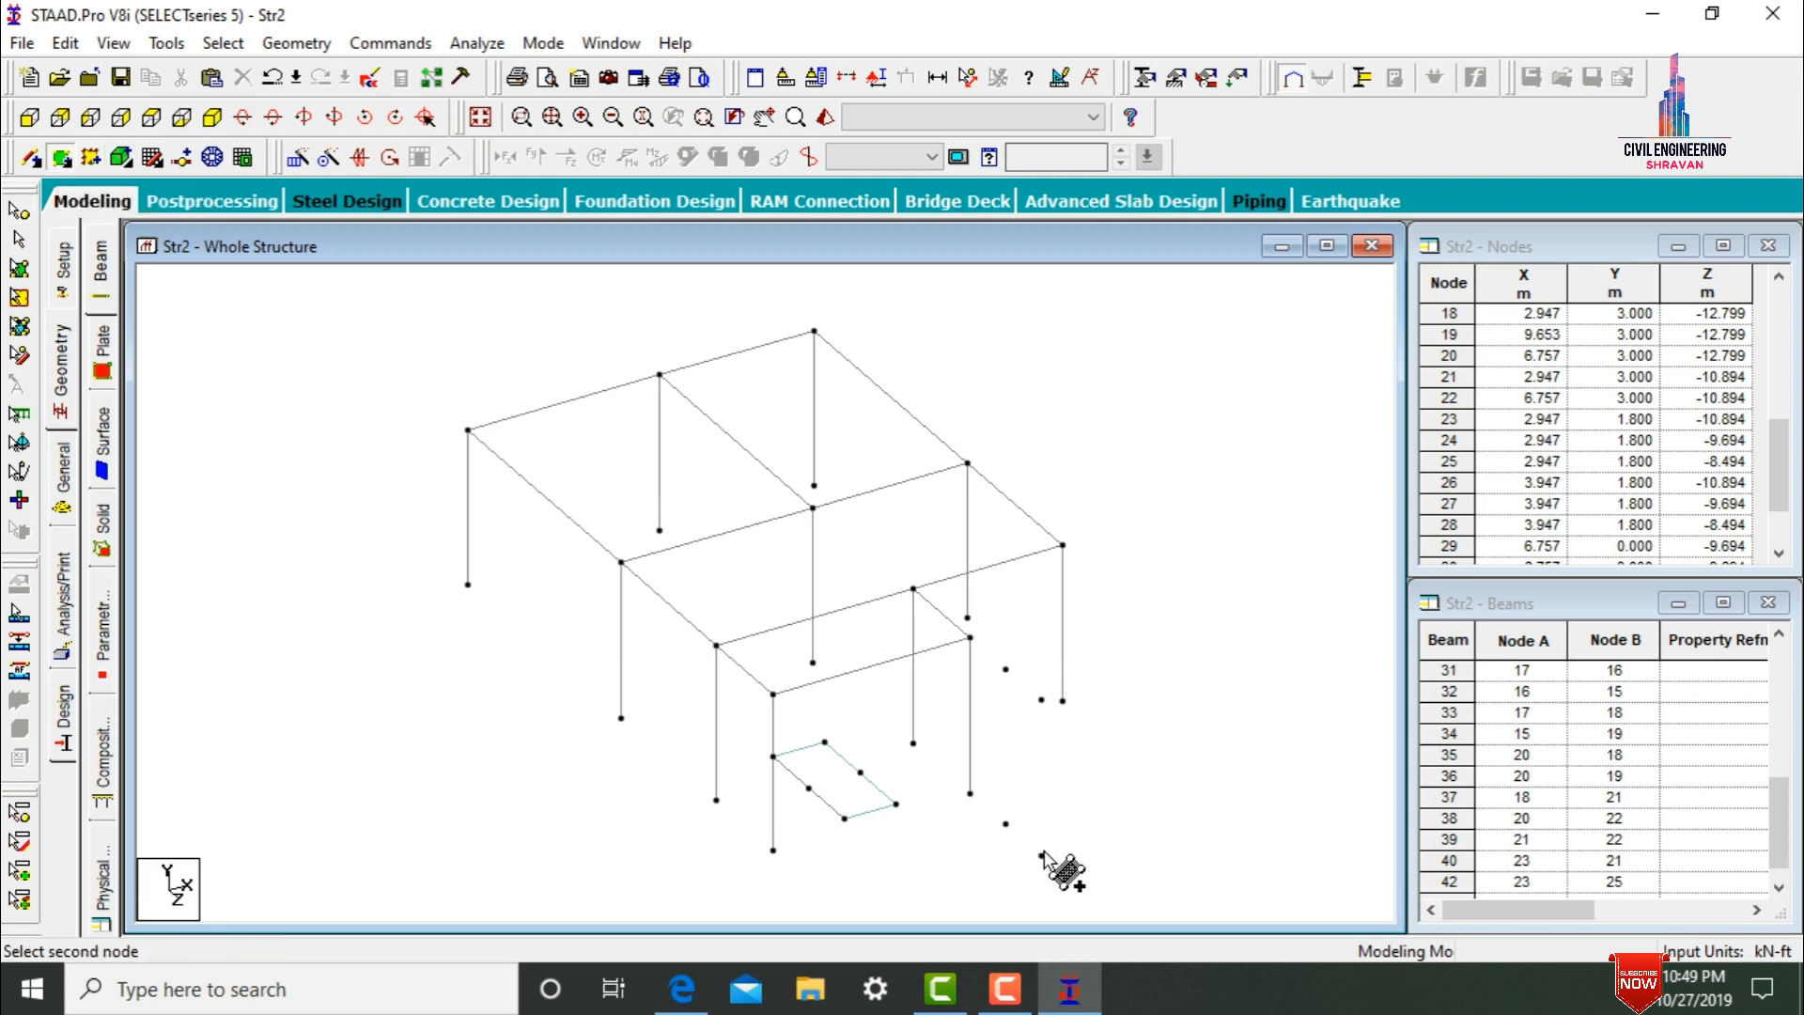
{"action": "left_click", "coordinate": [896, 805]}
{"action": "left_click", "coordinate": [859, 772]}
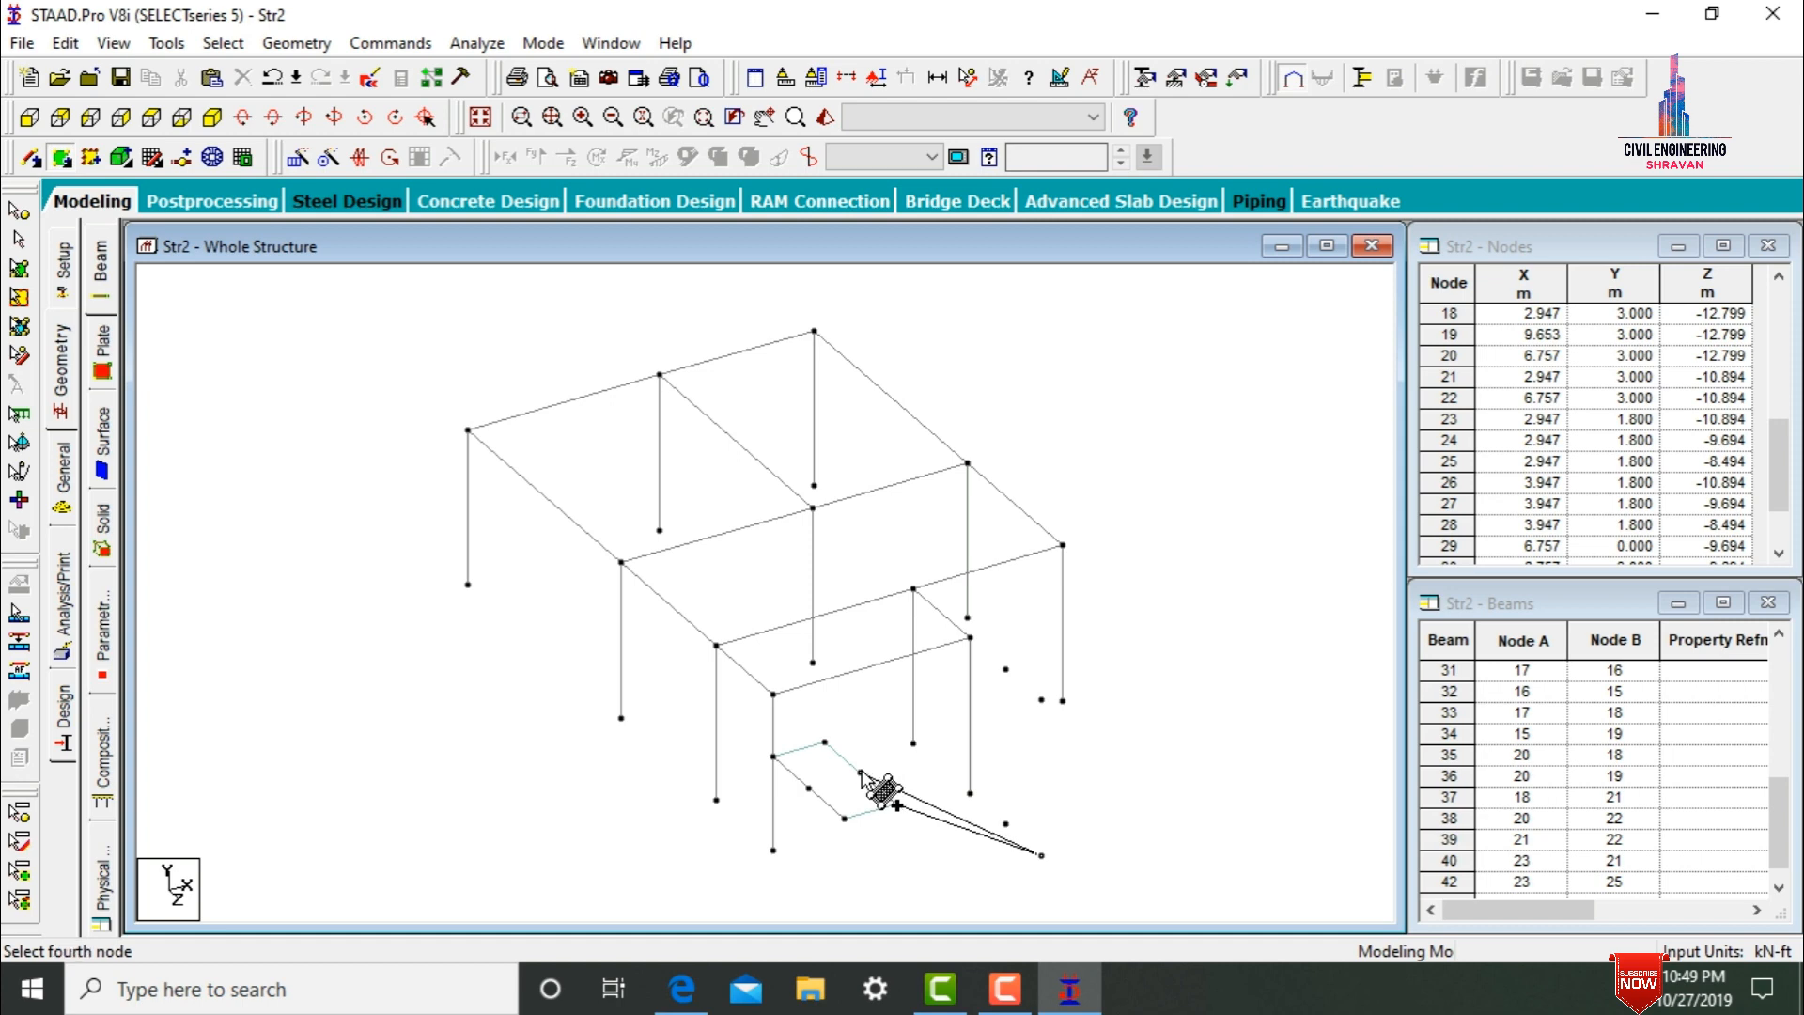
{"action": "left_click", "coordinate": [1005, 824]}
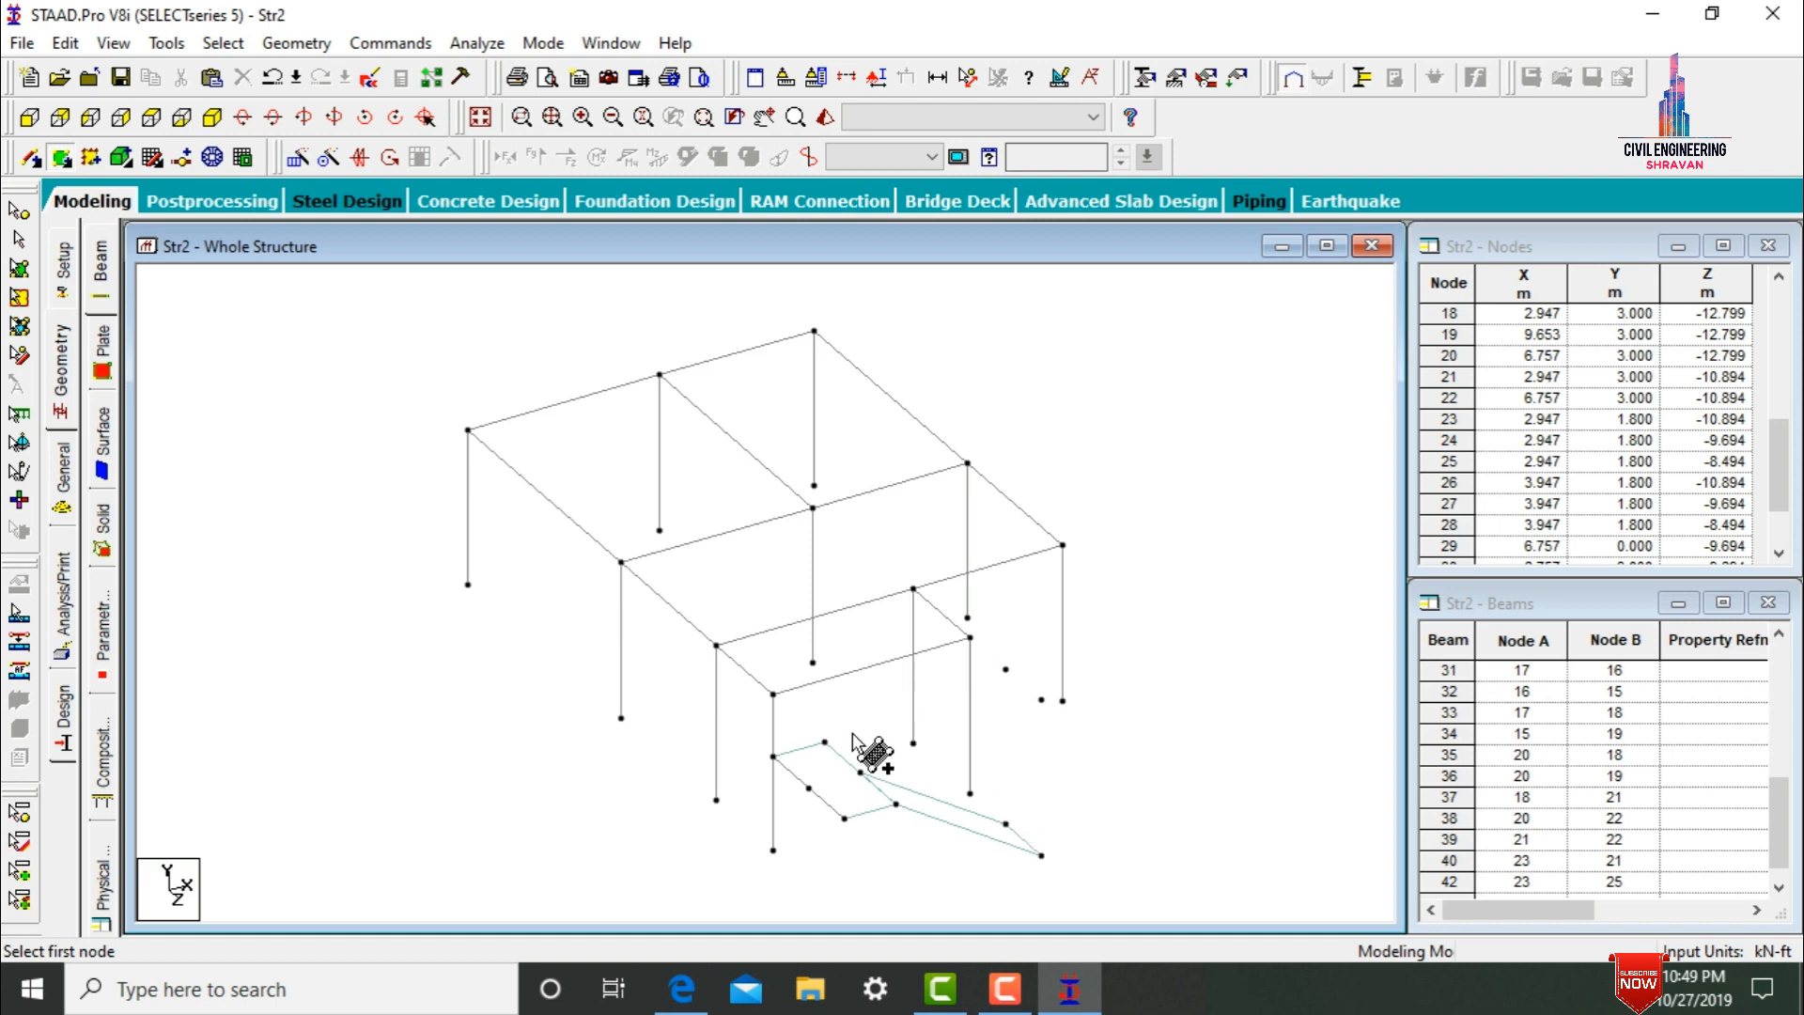
- Add a quadrilateral plate for the upper stair flight, from the landing's inner edge nodes to node 22 and the adjacent pasted top node
{"action": "left_click", "coordinate": [825, 742]}
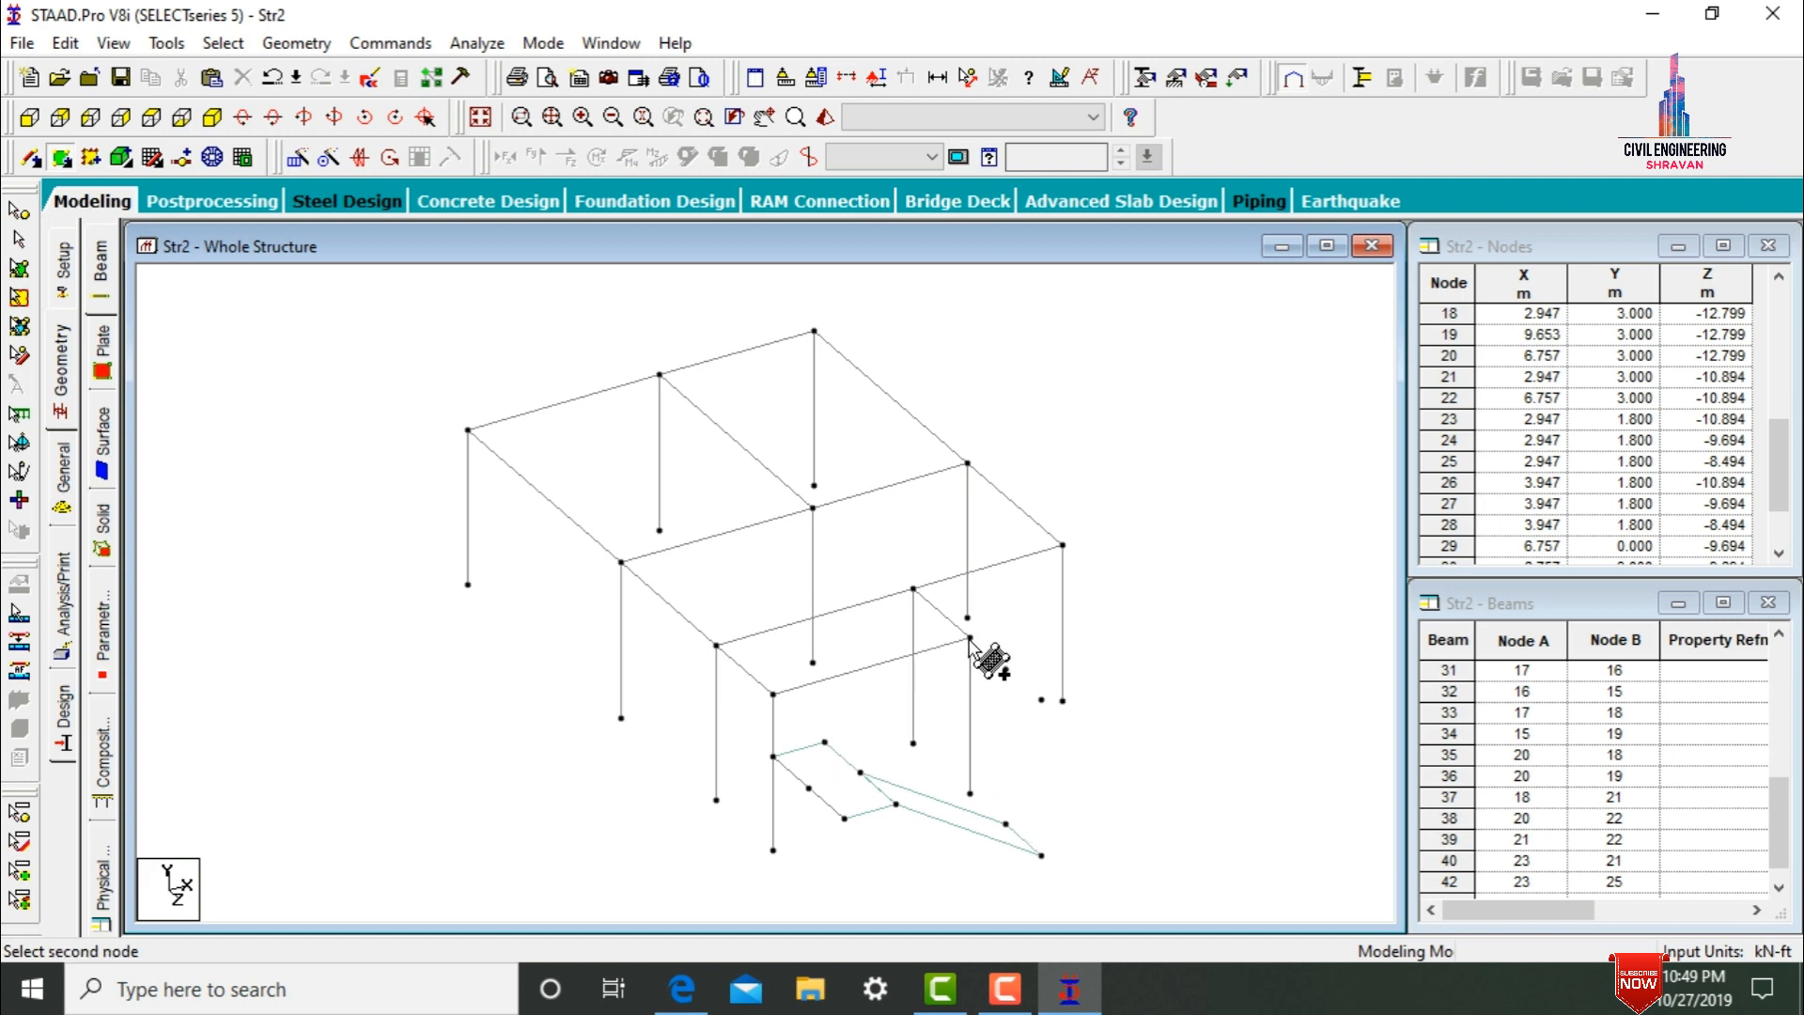
{"action": "left_click", "coordinate": [1006, 669]}
{"action": "left_click", "coordinate": [1039, 698]}
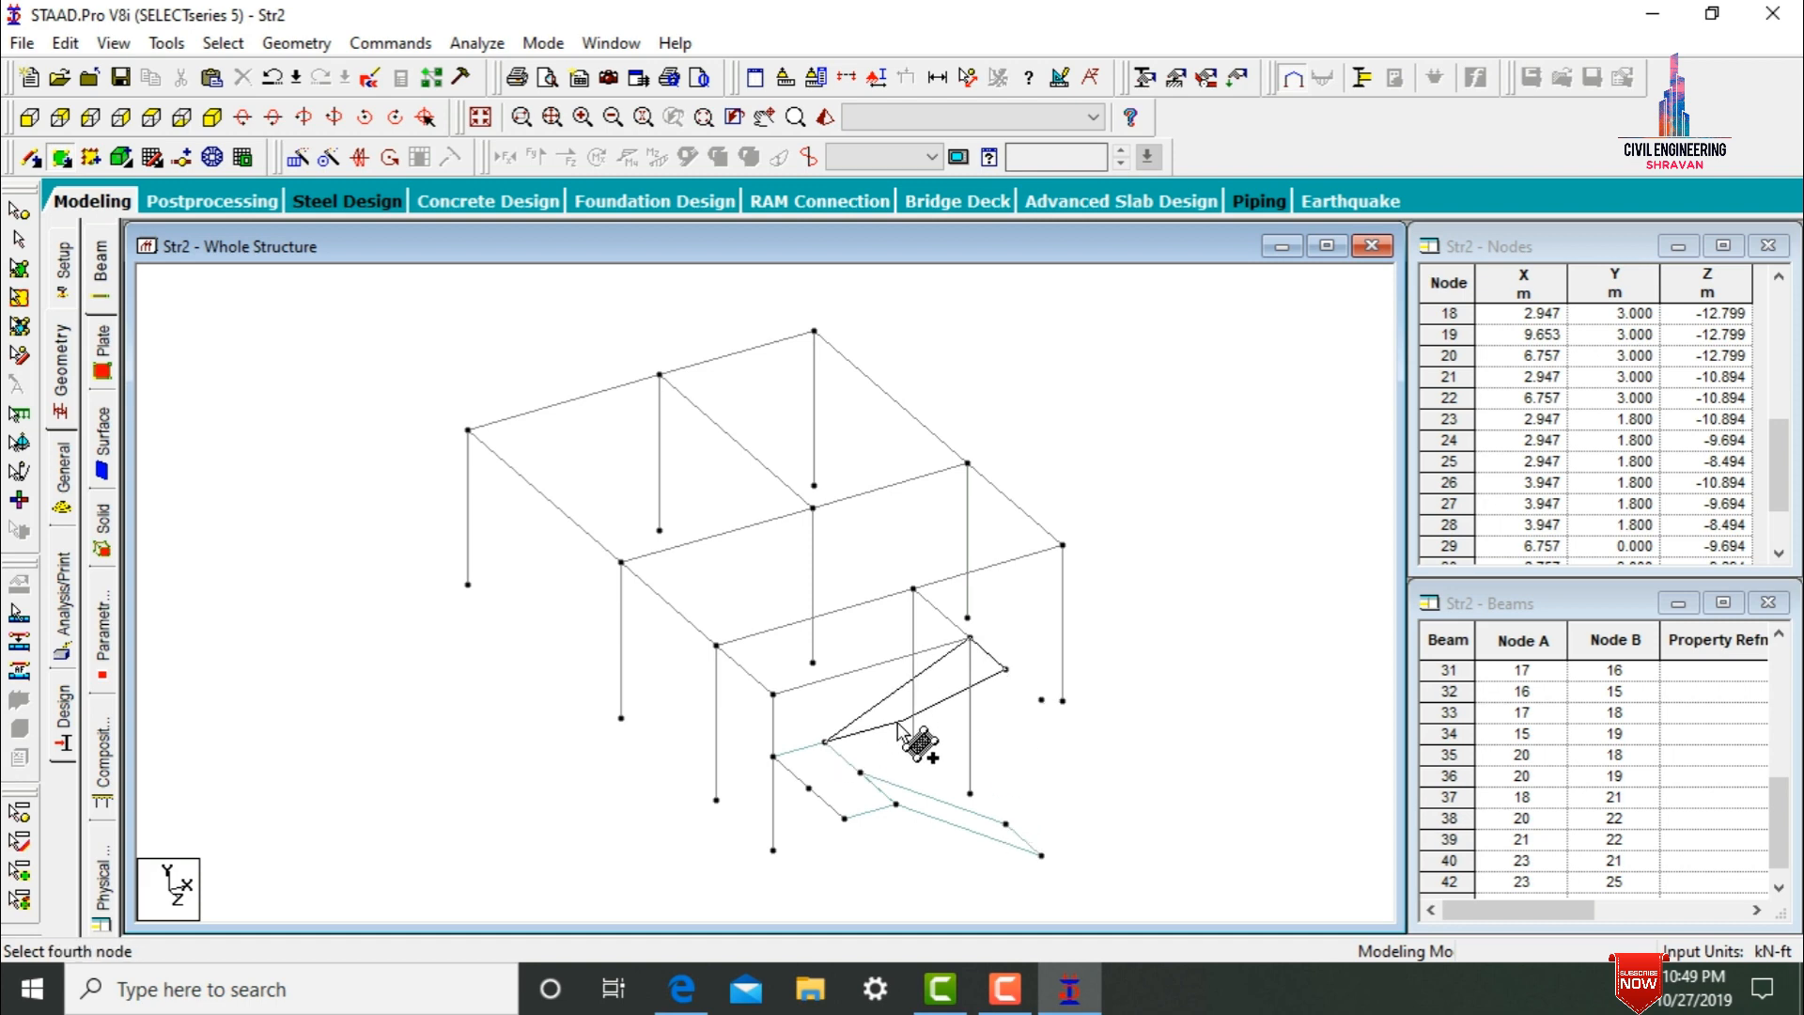
{"action": "left_click", "coordinate": [860, 773]}
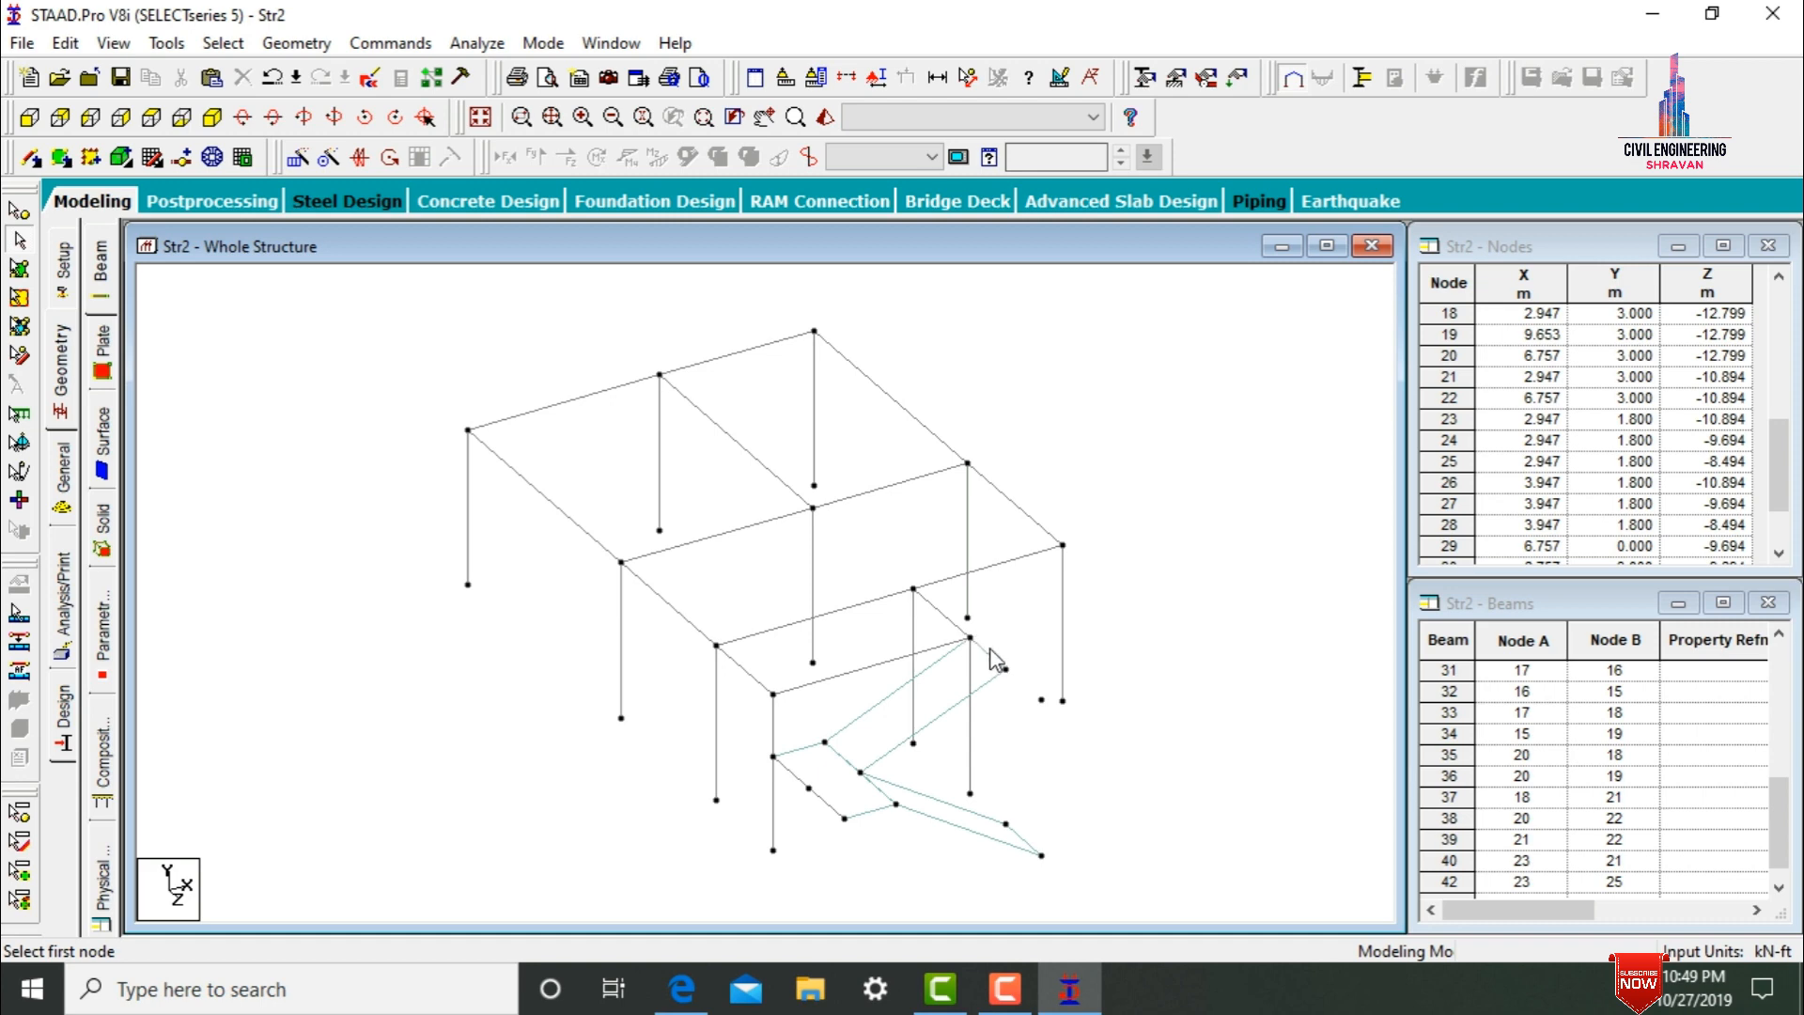
- Add a beam from node 22 to the outermost pasted top node, and measure the distance from node 20 to that outermost node
{"action": "left_click", "coordinate": [32, 162]}
{"action": "left_click_drag", "start_coordinate": [970, 639], "coordinate": [1054, 708]}
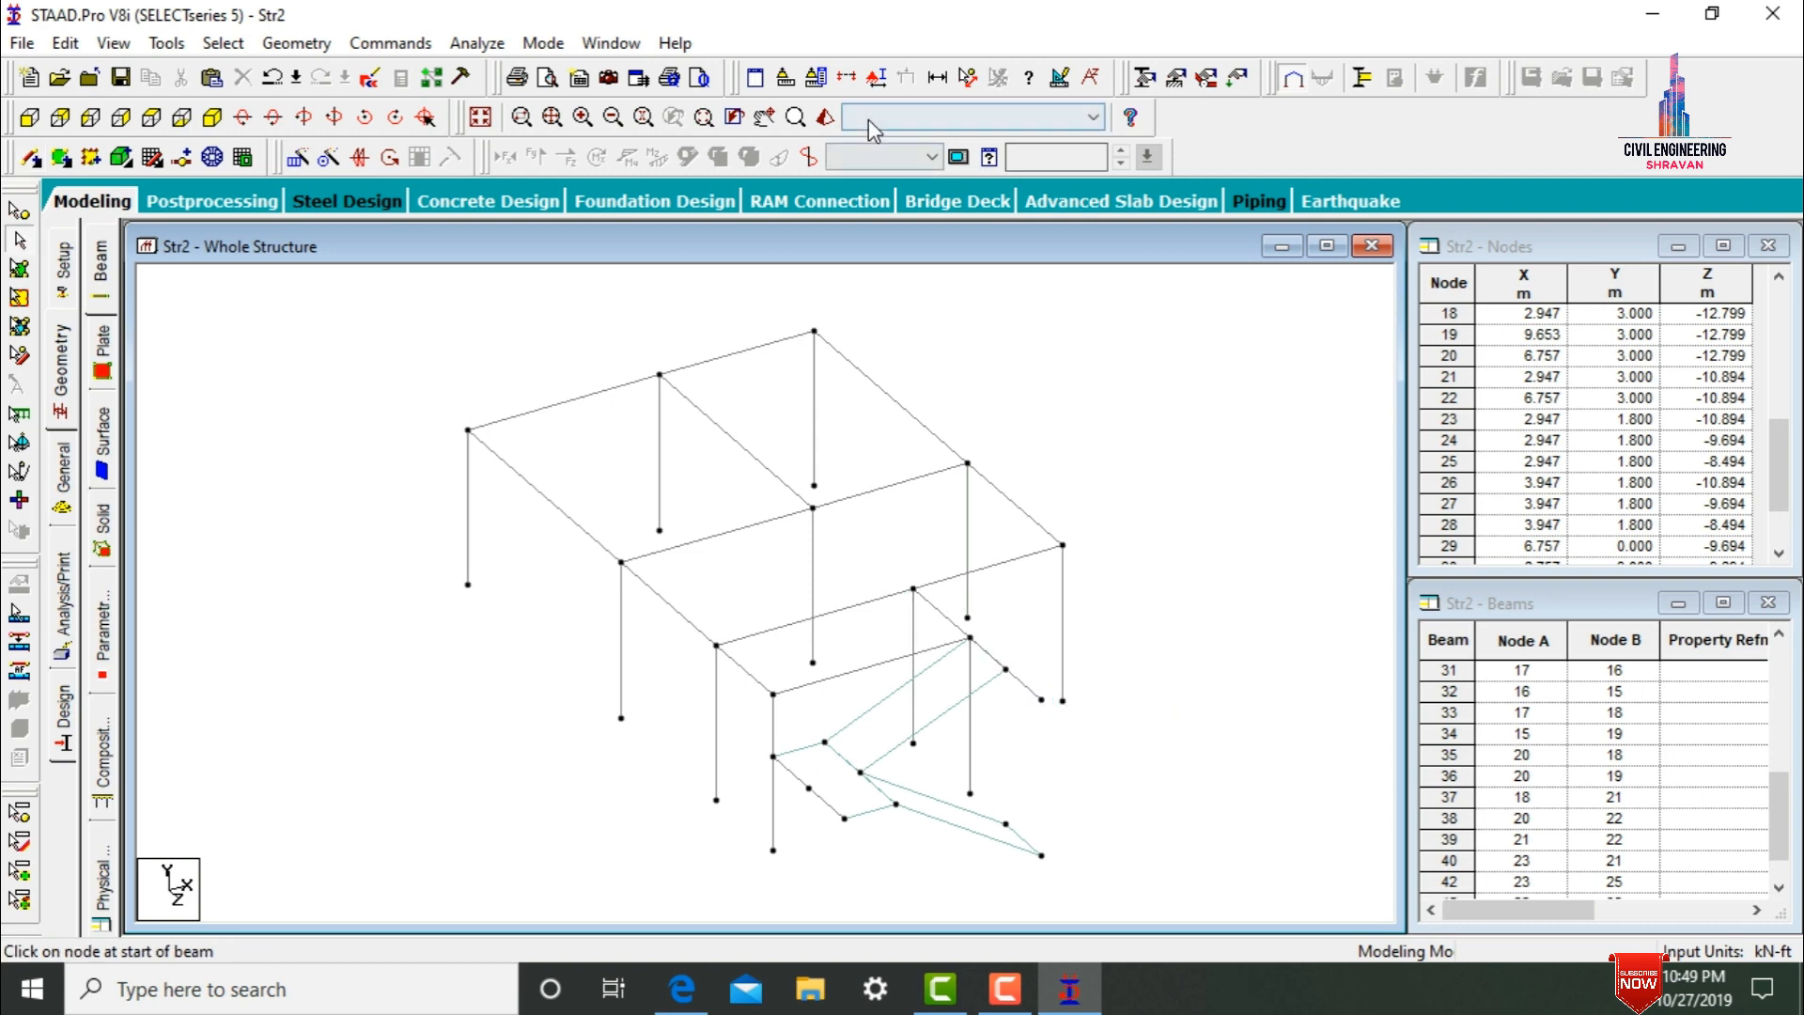
{"action": "left_click", "coordinate": [968, 86]}
{"action": "left_click", "coordinate": [917, 587]}
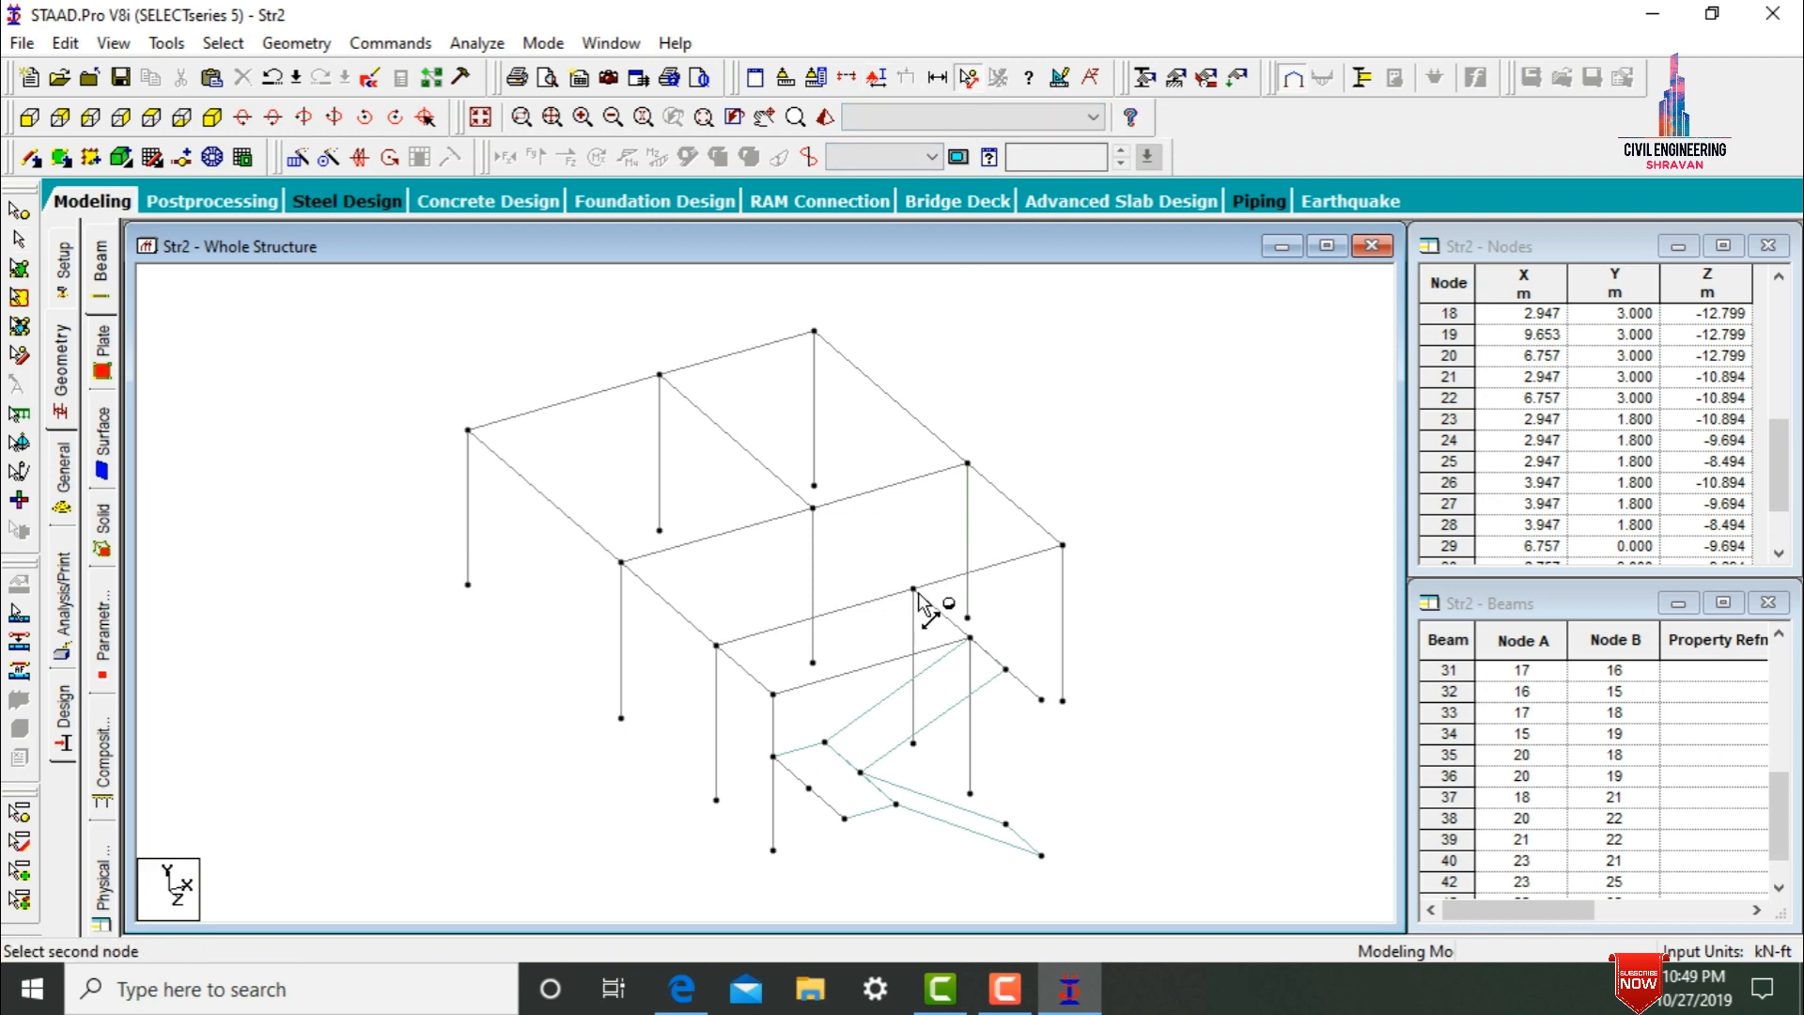
{"action": "left_click", "coordinate": [1043, 701]}
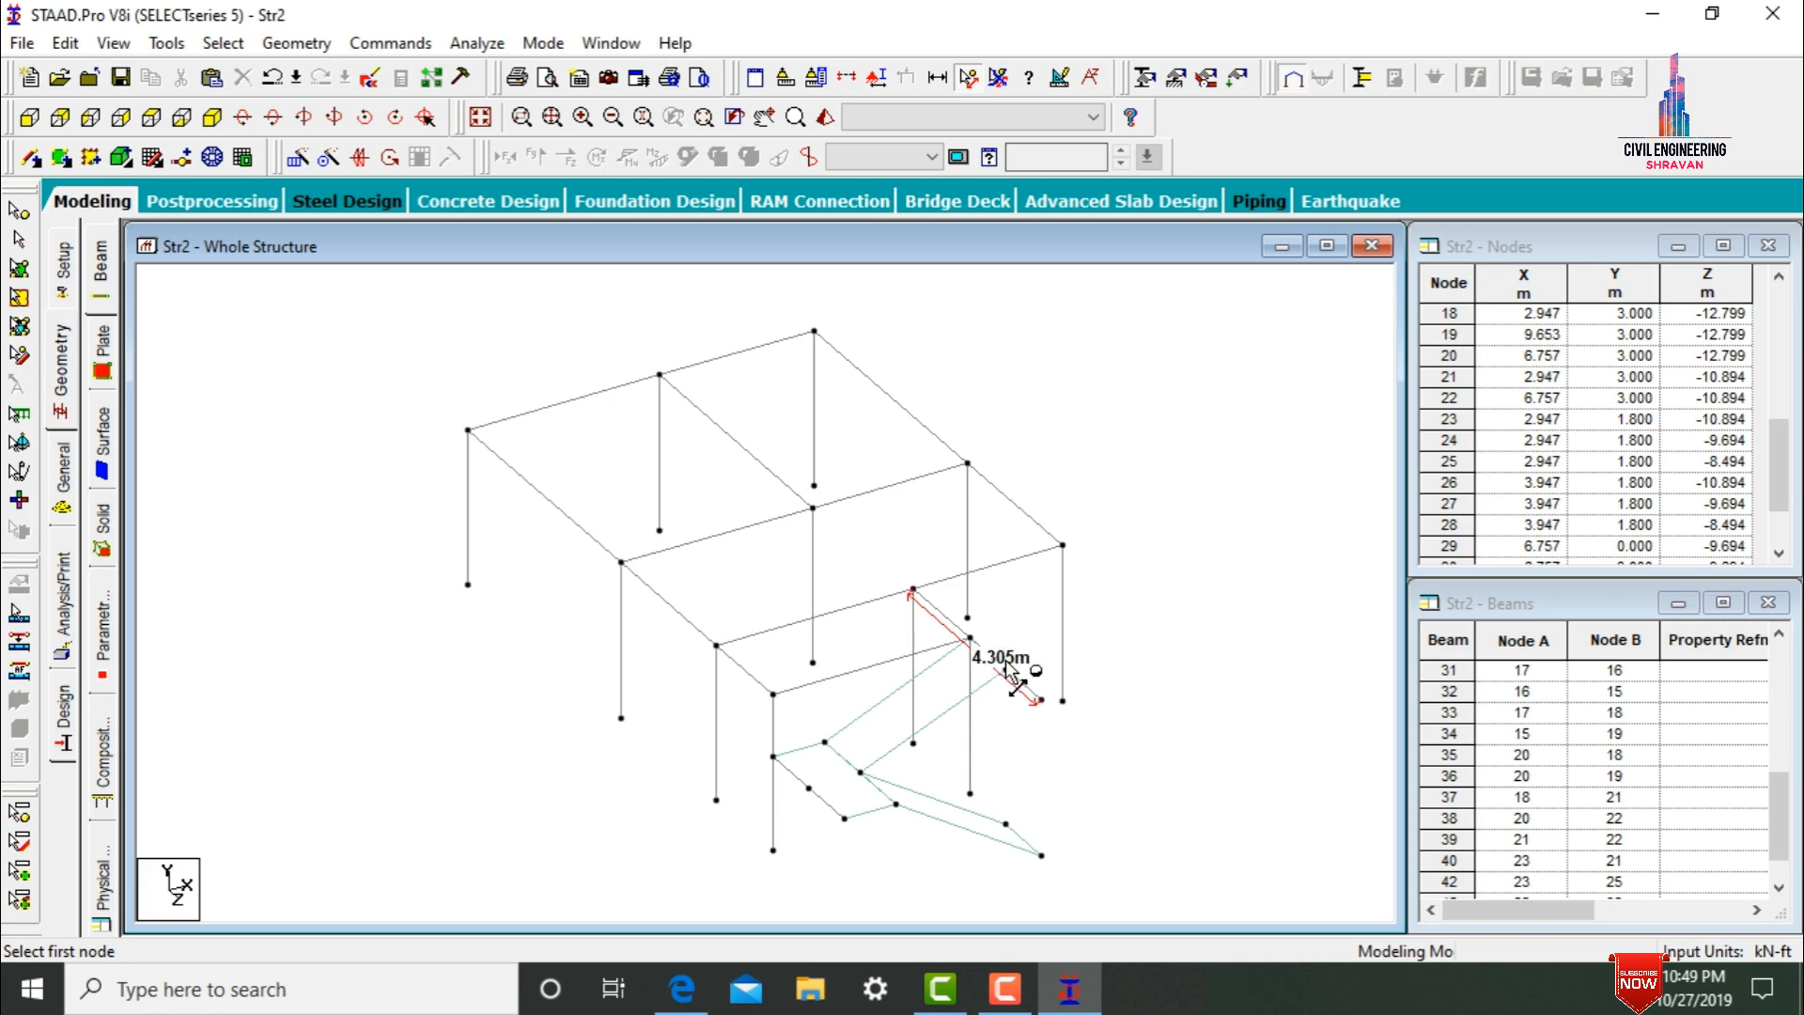
- Add a column between the outermost pasted top node and the base node directly below it
{"action": "left_click", "coordinate": [35, 164]}
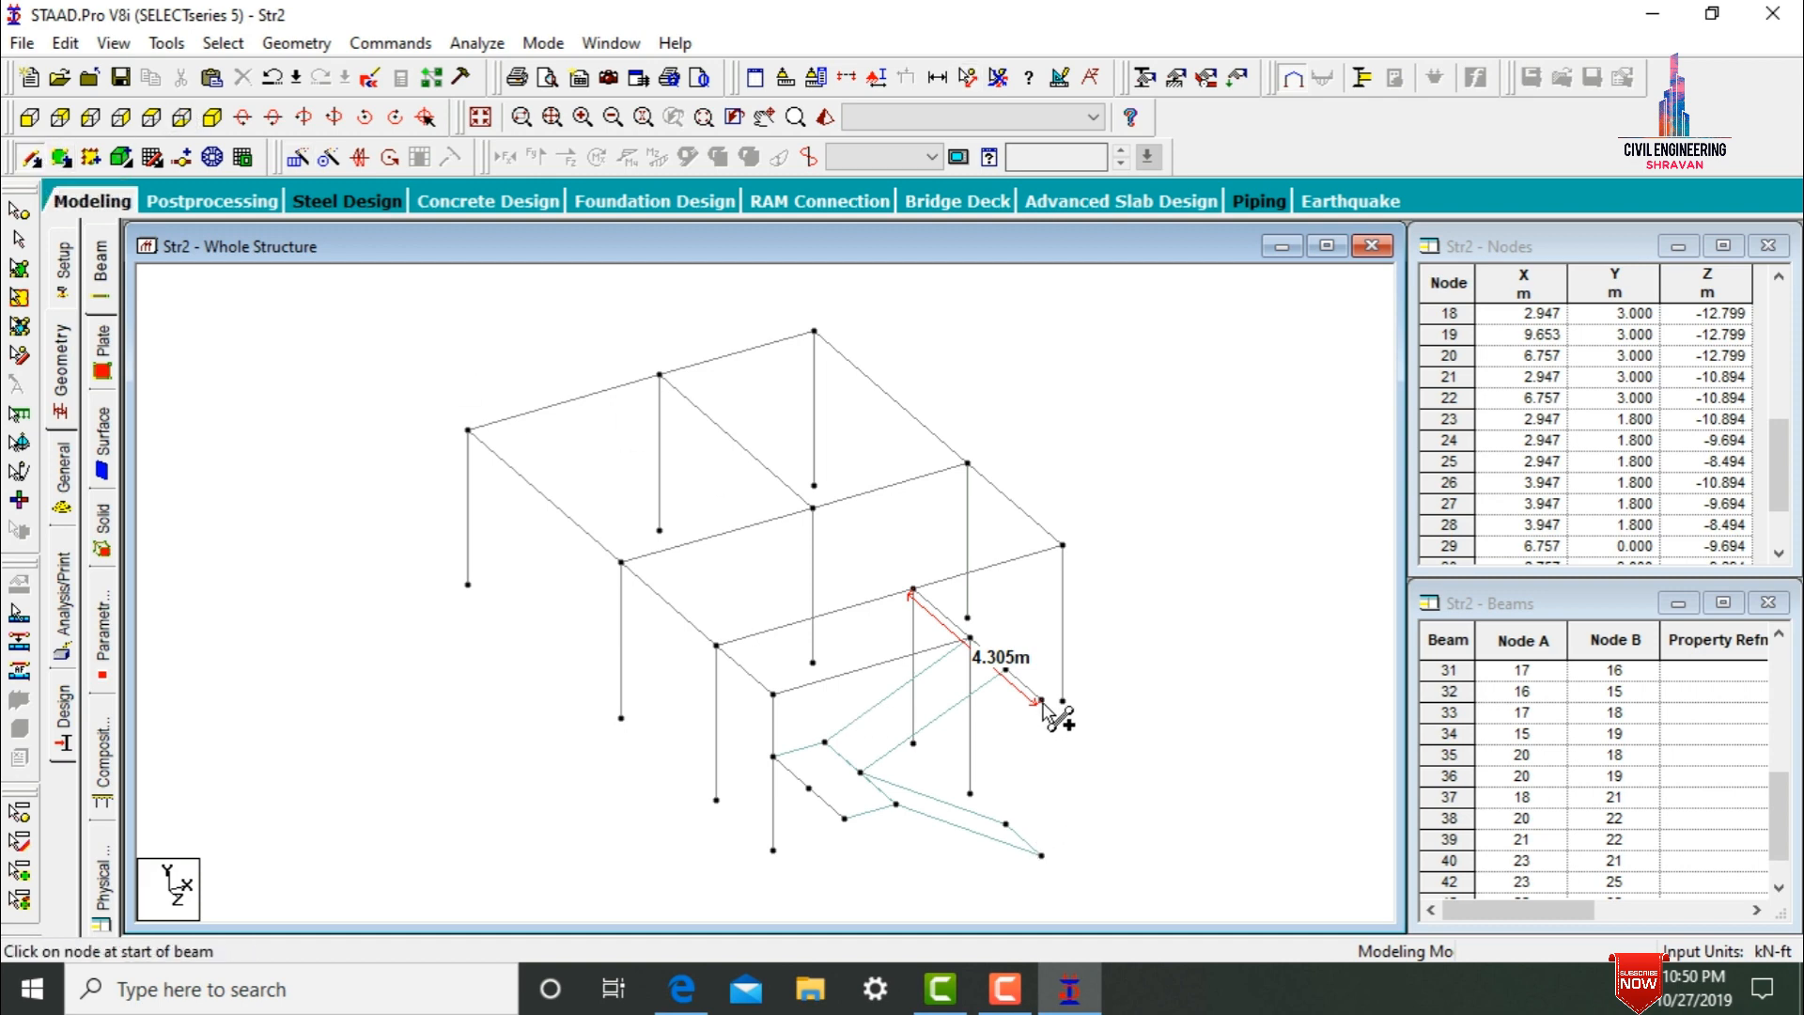
{"action": "left_click_drag", "start_coordinate": [1041, 700], "coordinate": [1043, 856]}
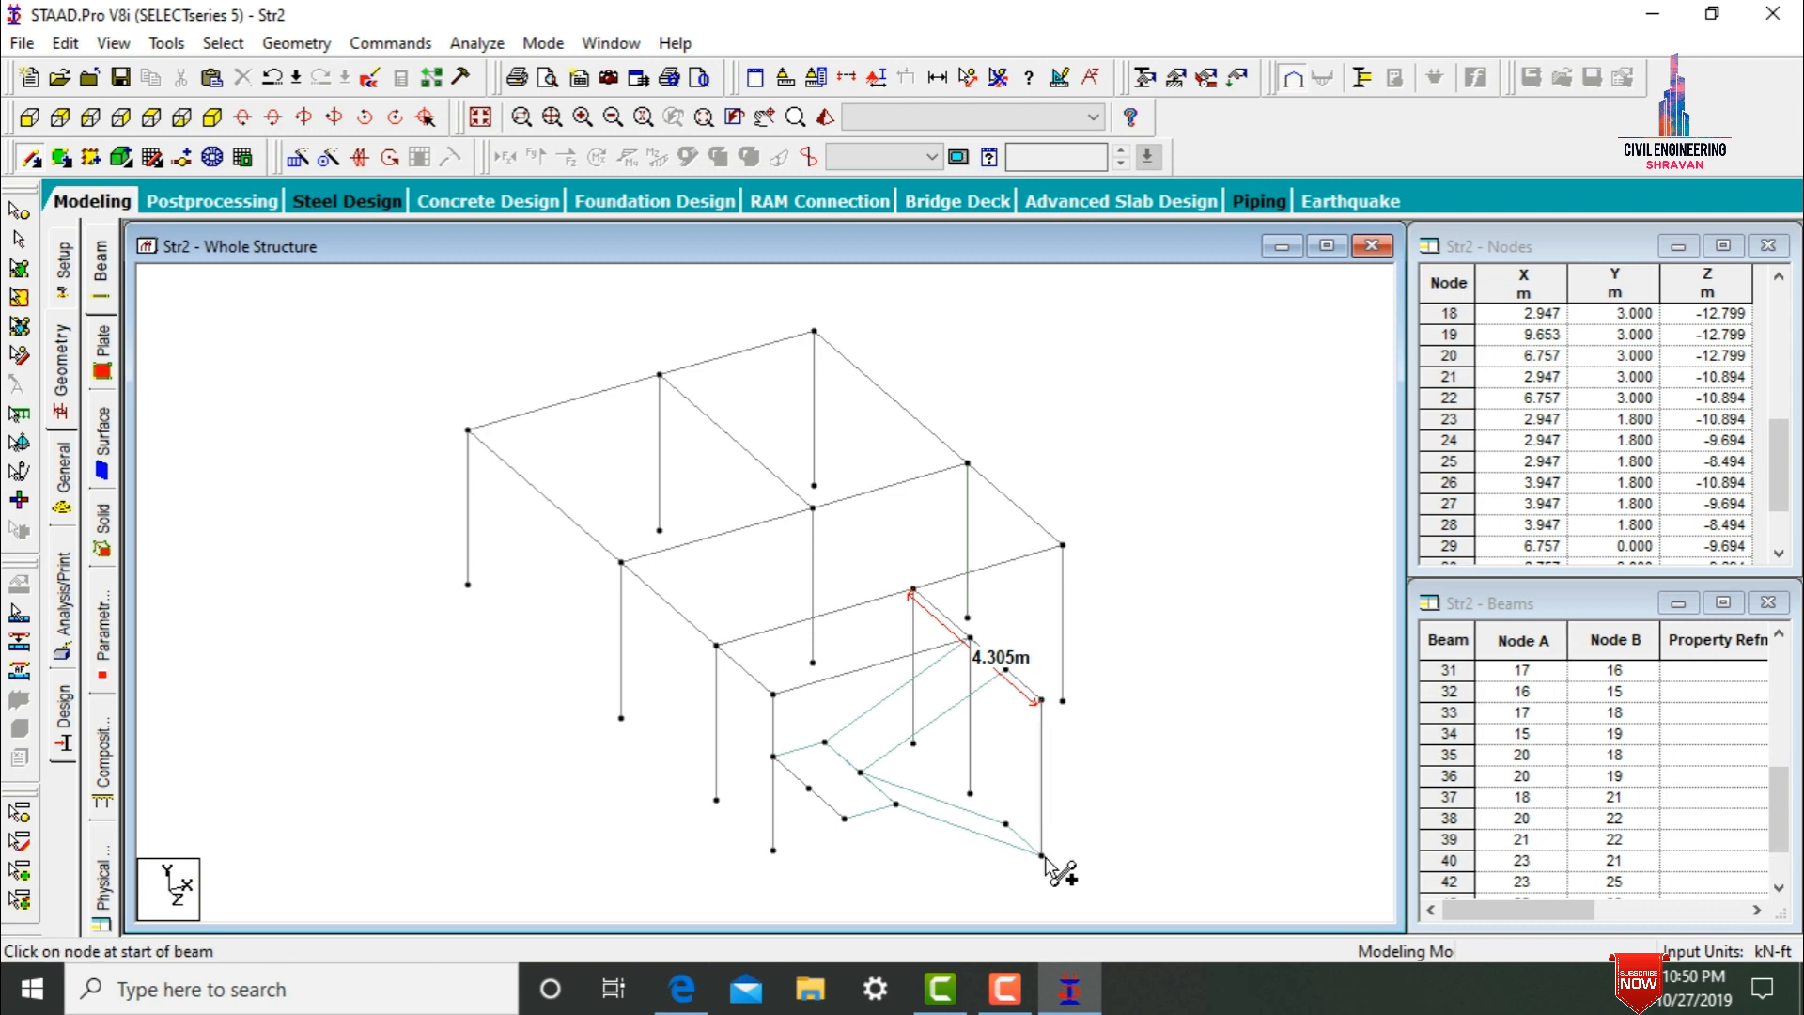
- Copy node 19 at the top of the side column and paste it with a Z offset of 4.305 m
{"action": "left_click", "coordinate": [19, 208]}
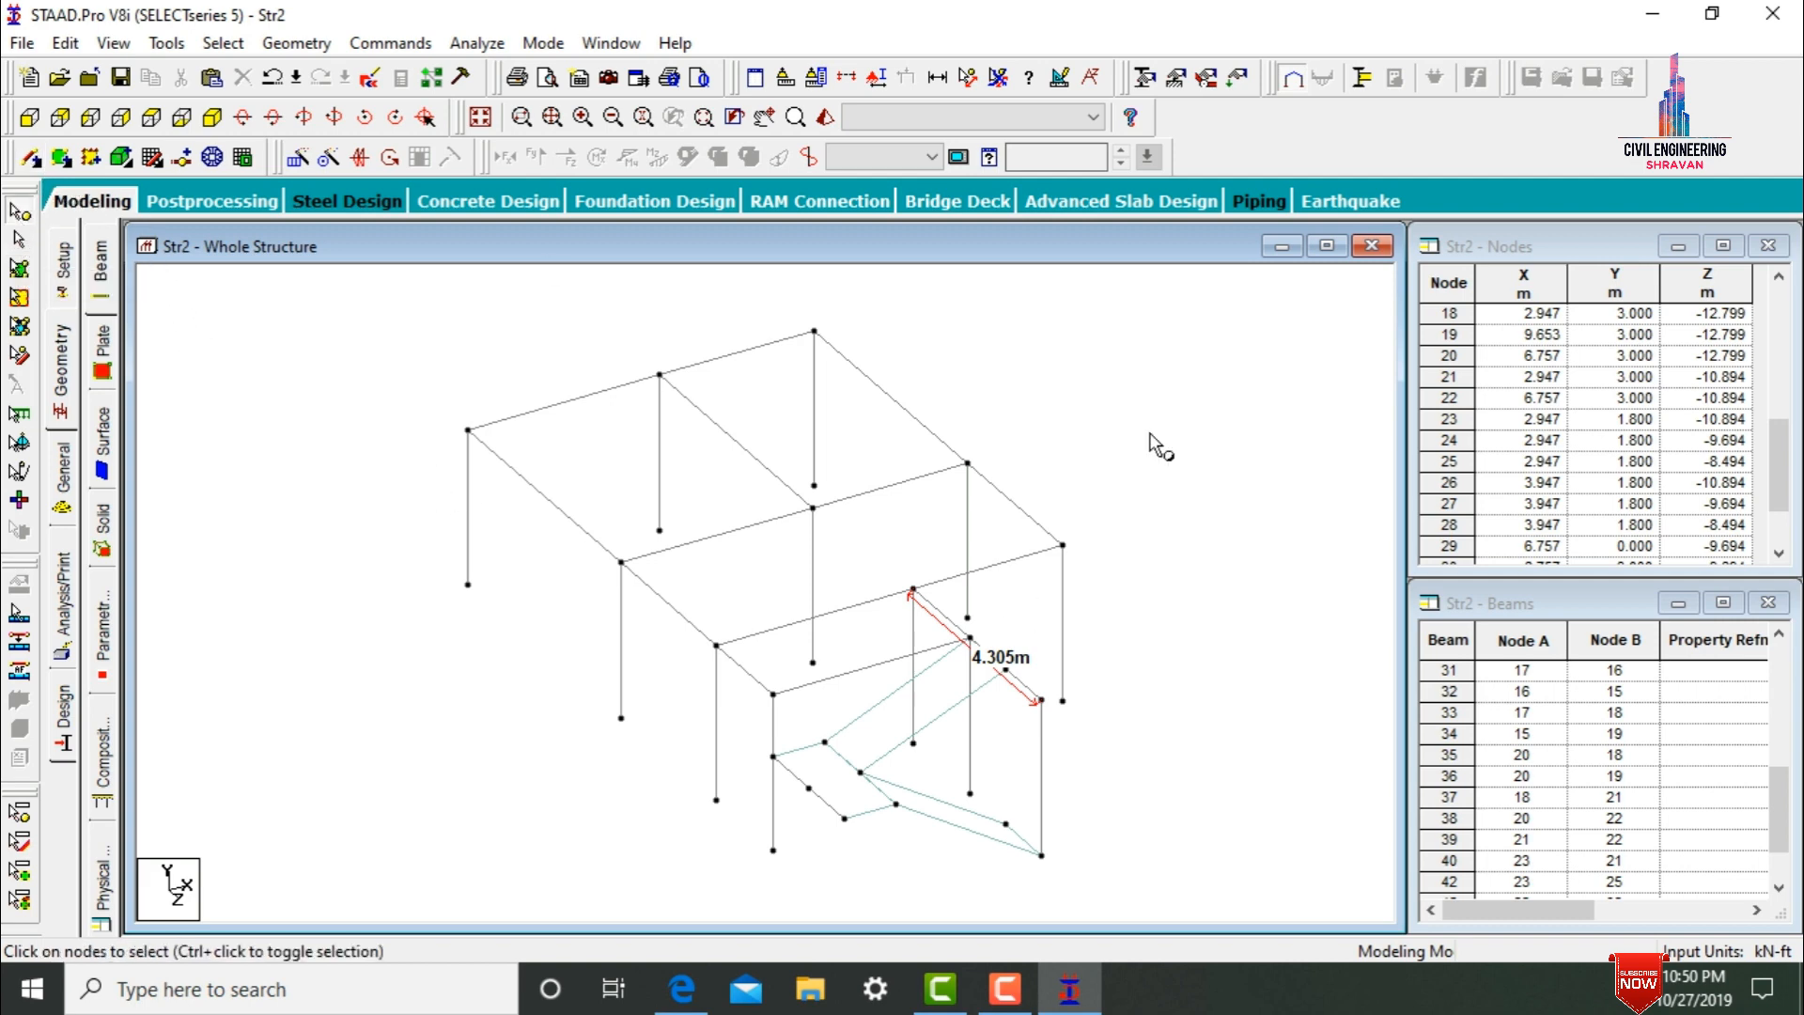
{"action": "left_click", "coordinate": [1063, 544]}
{"action": "right_click", "coordinate": [1063, 542]}
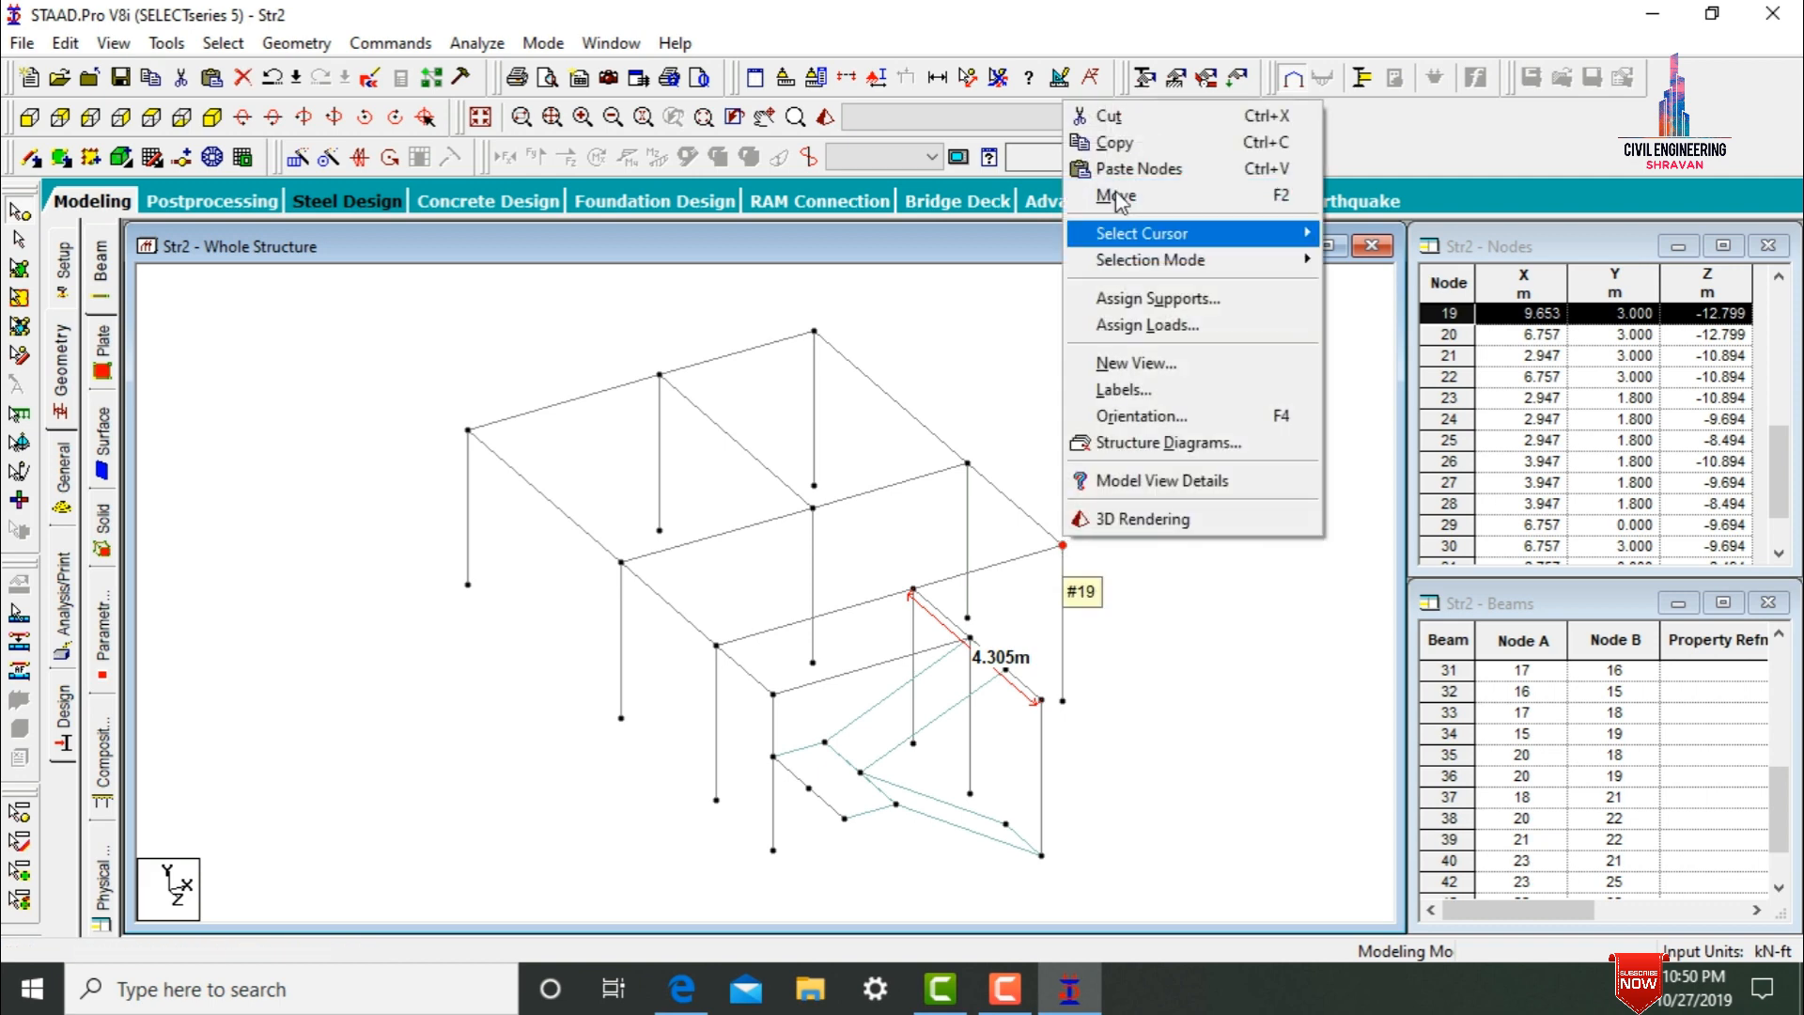
{"action": "left_click", "coordinate": [1118, 141]}
{"action": "right_click", "coordinate": [1165, 416]}
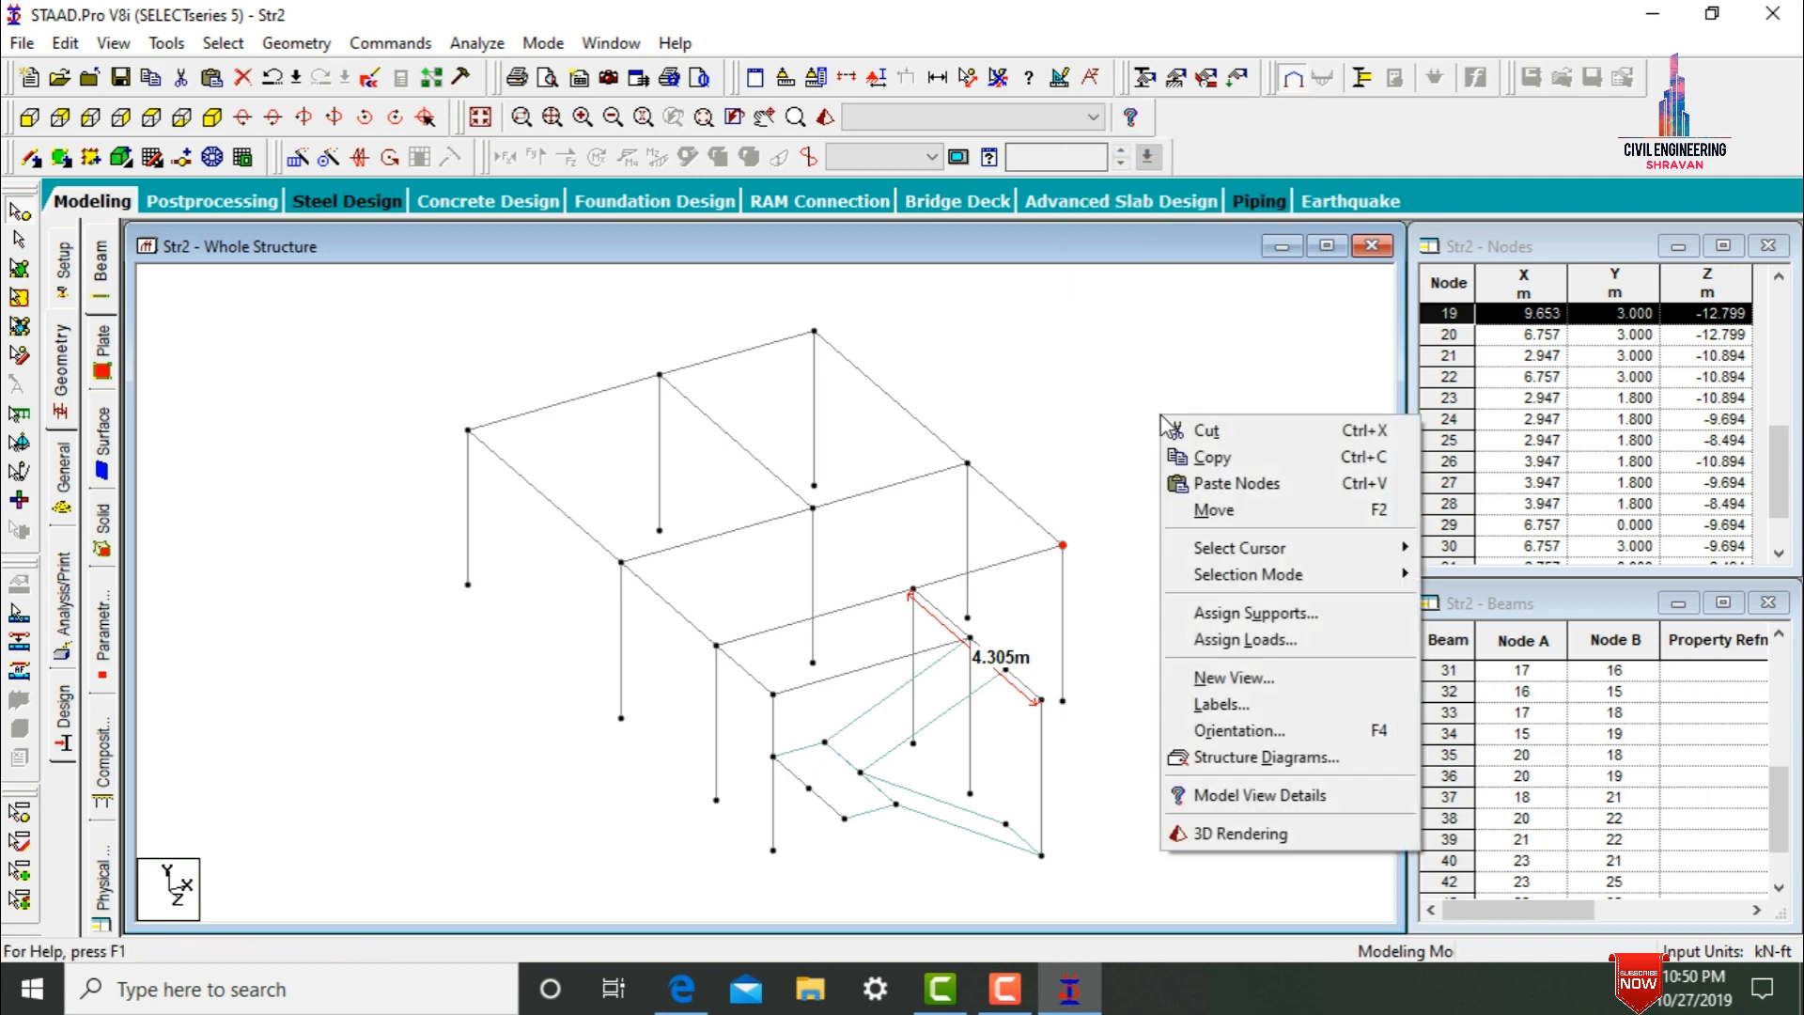
{"action": "left_click", "coordinate": [1221, 483]}
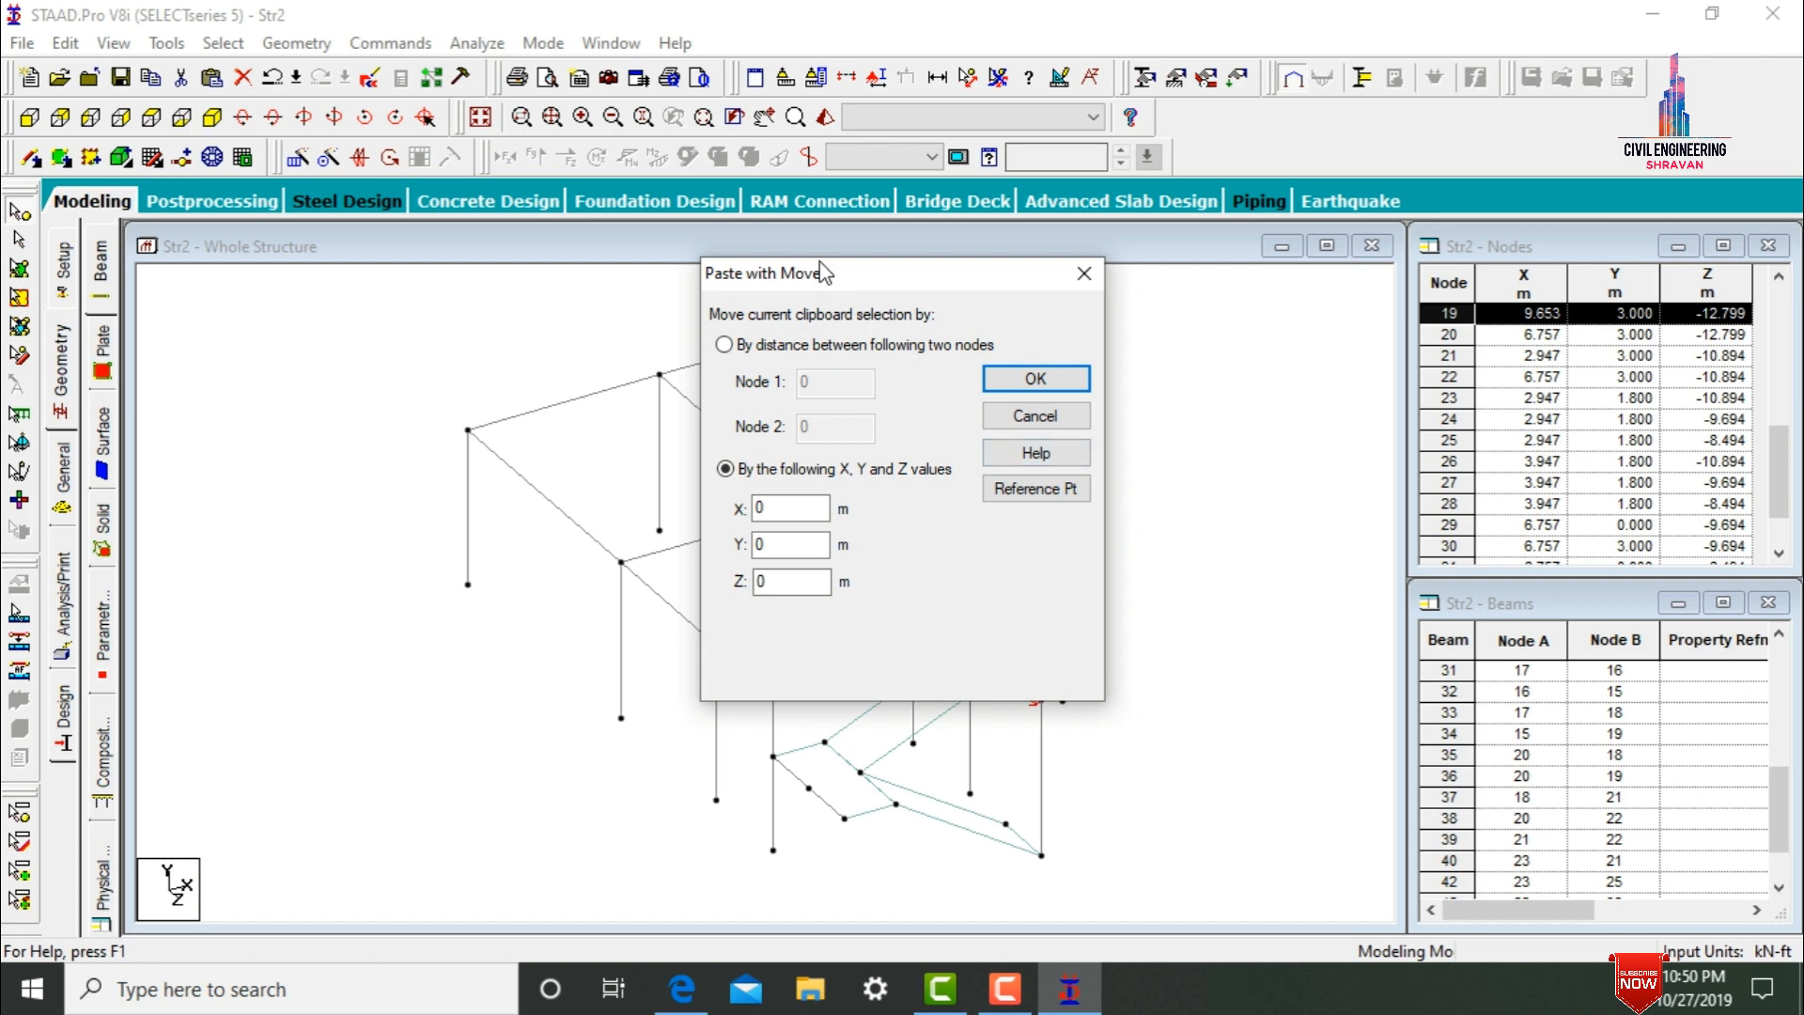
{"action": "left_click_drag", "start_coordinate": [820, 272], "coordinate": [1302, 260]}
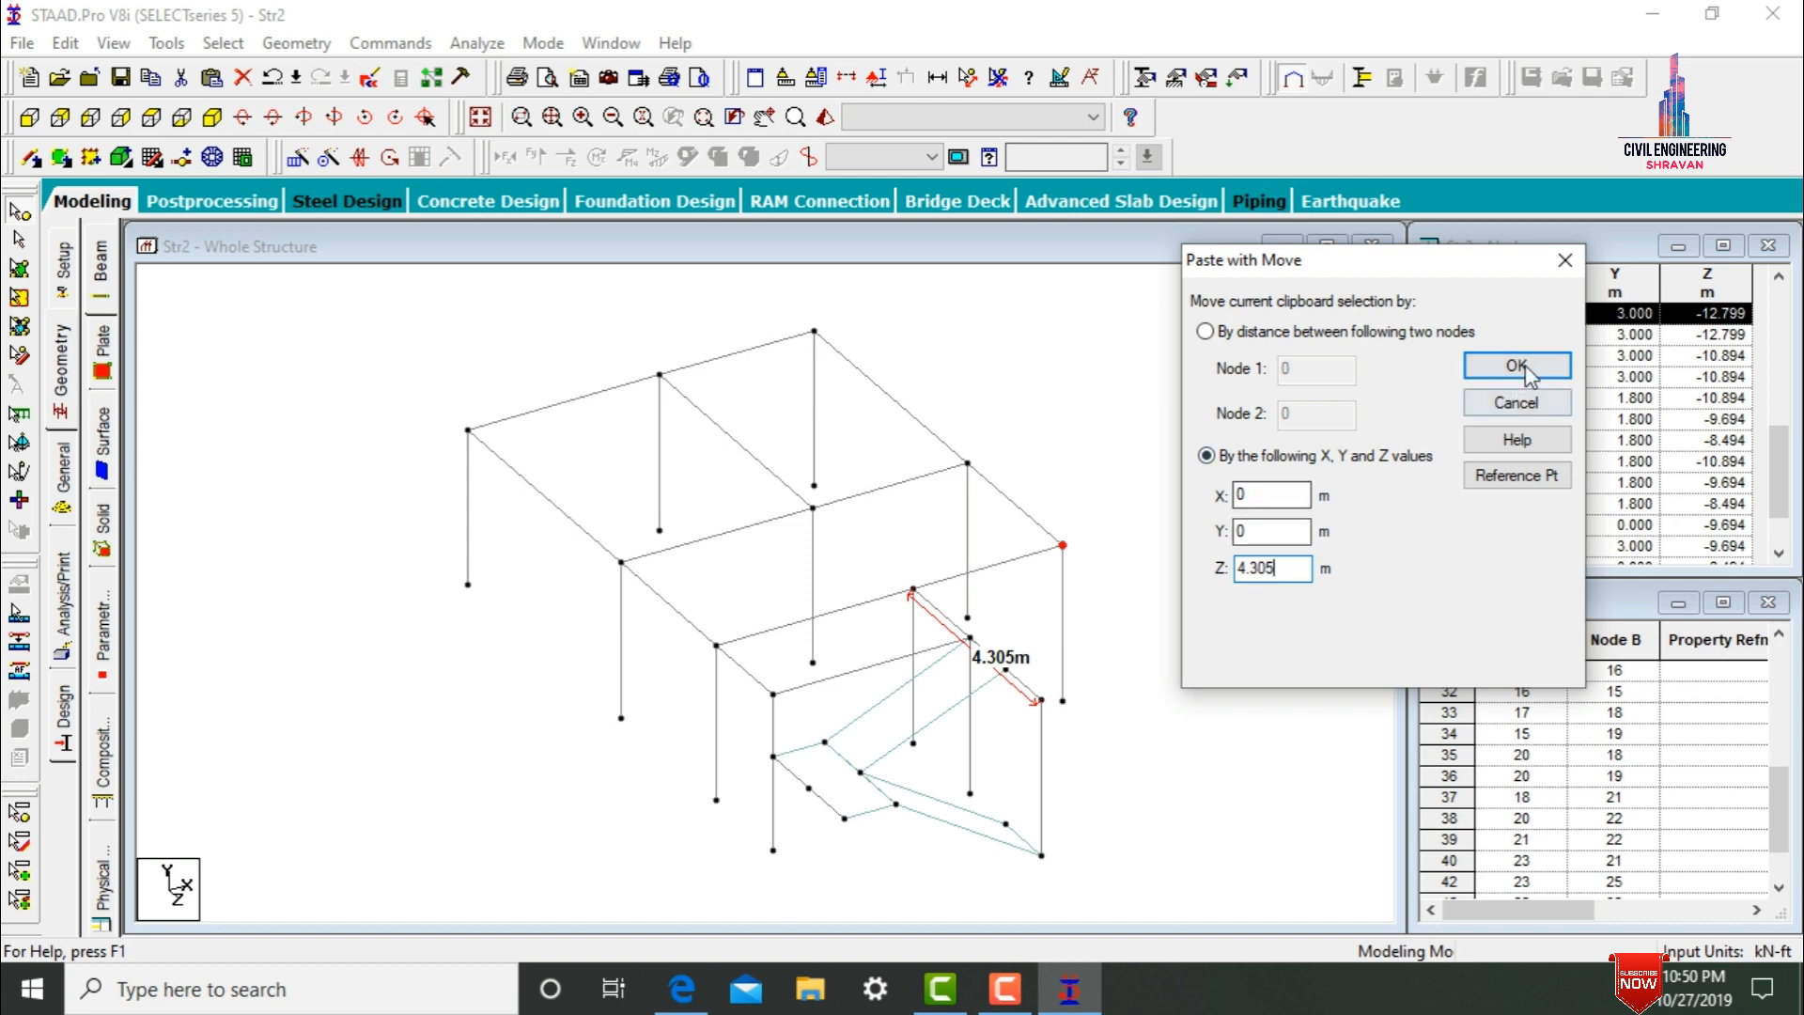
{"action": "key", "text": "Return"}
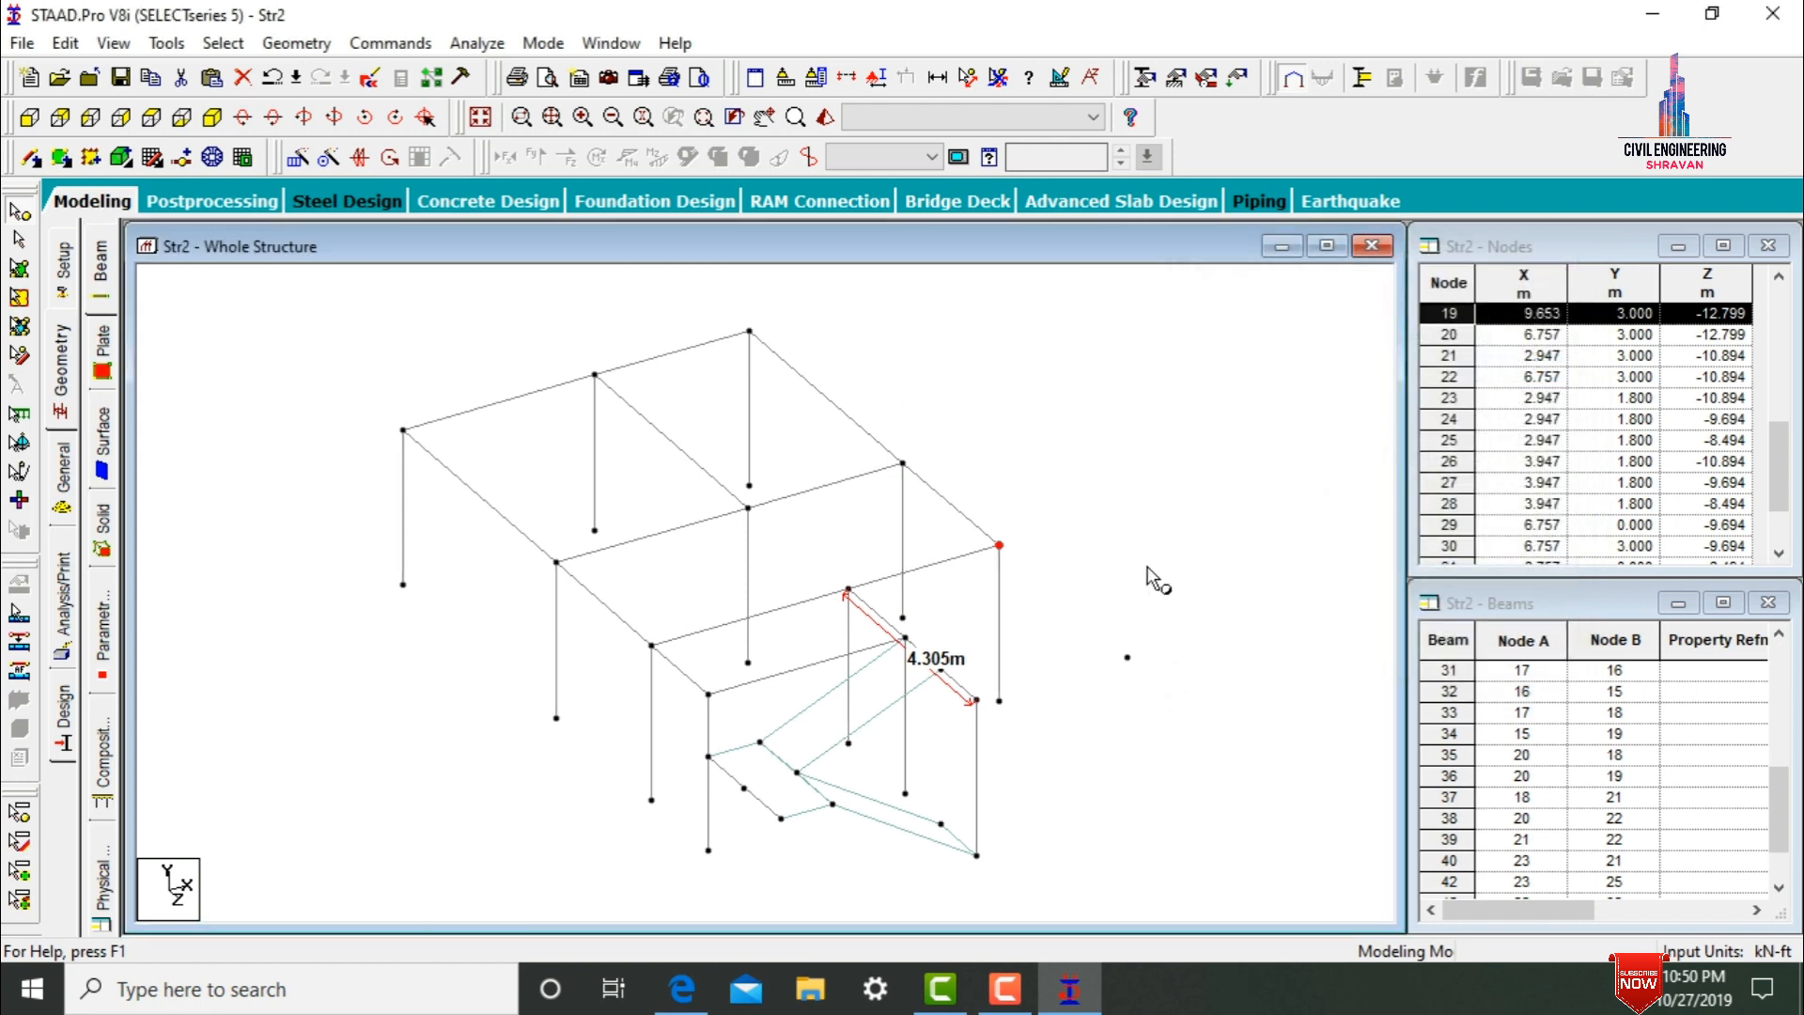
- Copy the new corner node 33 and paste it with a Y offset of -3 m as the column base
{"action": "left_click", "coordinate": [1128, 658]}
{"action": "right_click", "coordinate": [1130, 663]}
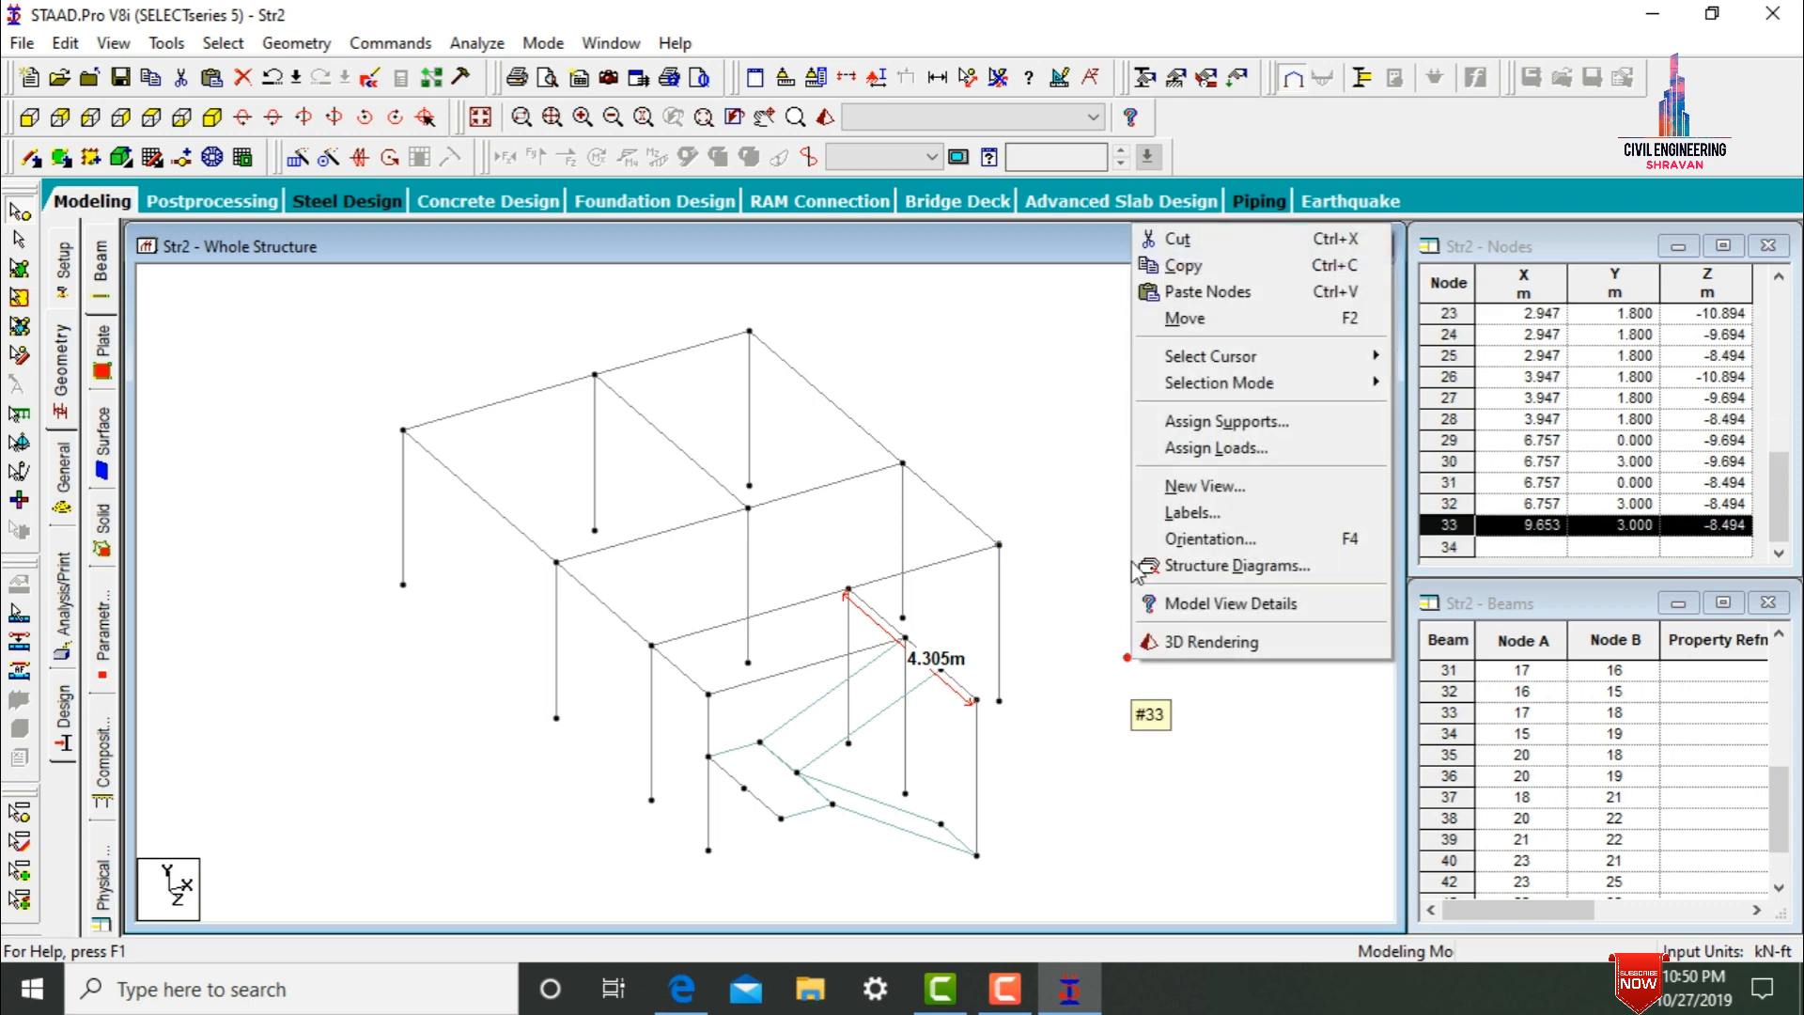
{"action": "left_click", "coordinate": [1168, 261]}
{"action": "right_click", "coordinate": [1173, 285]}
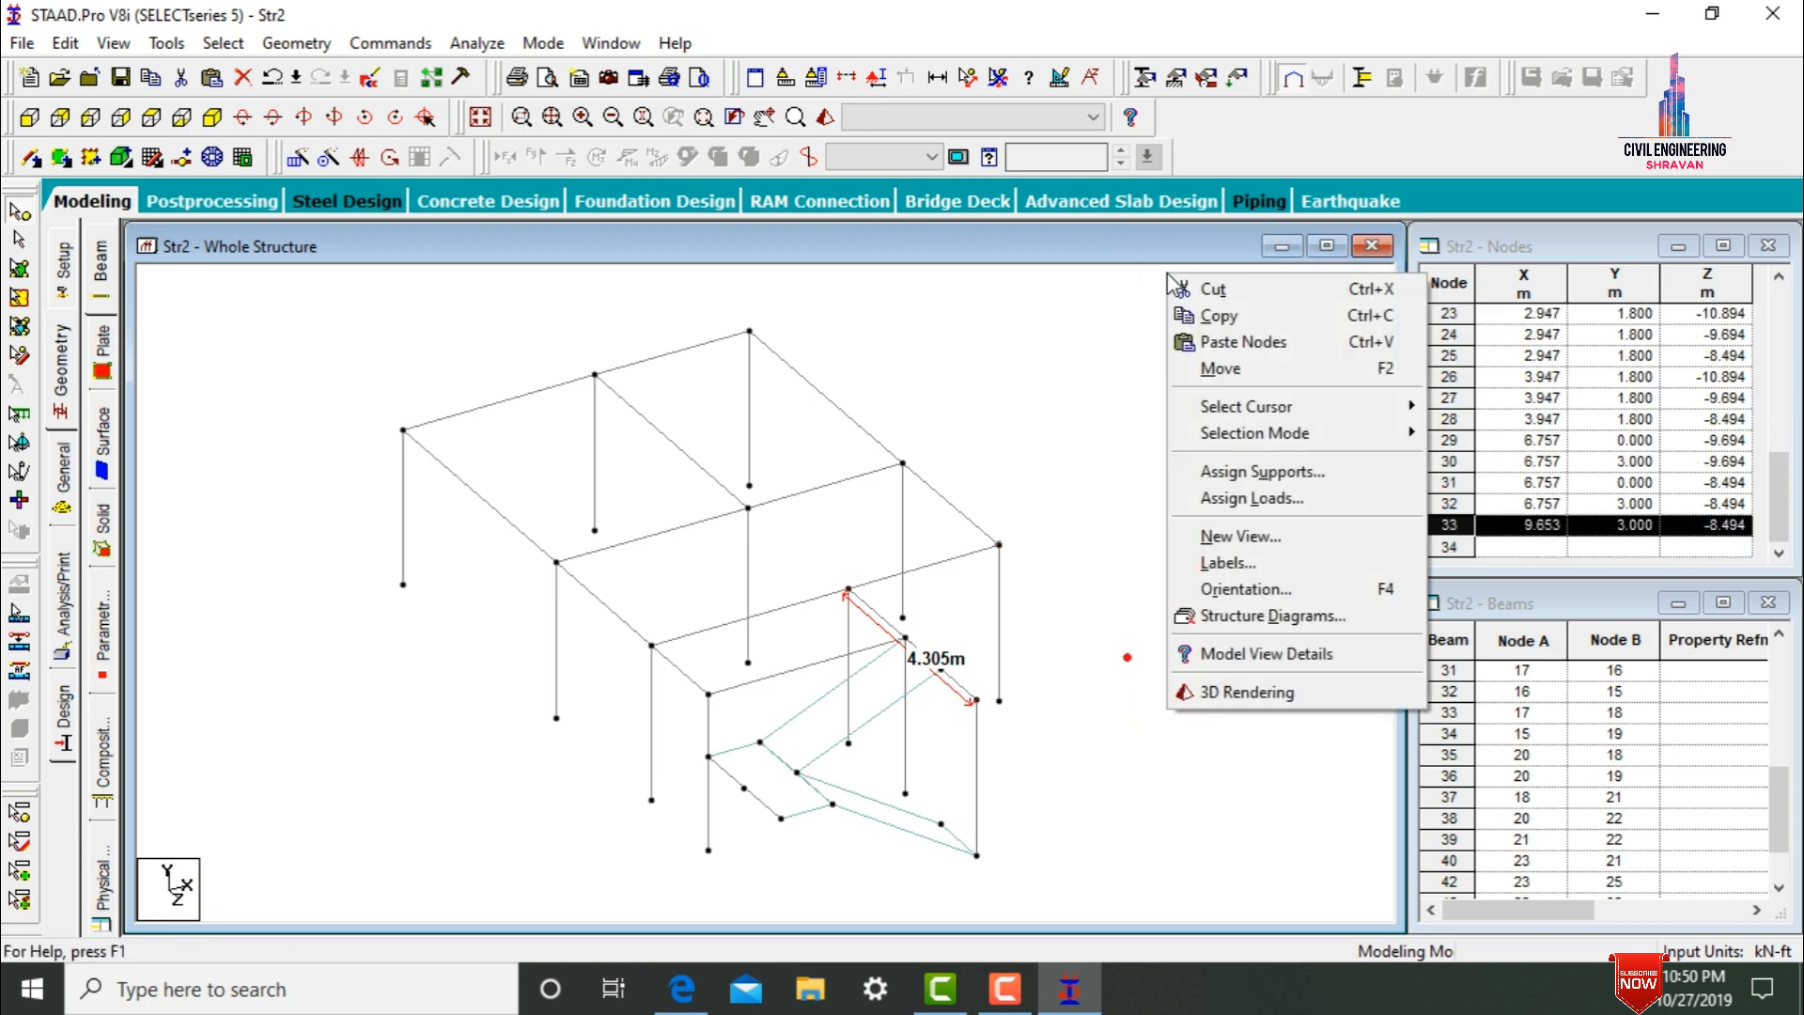
{"action": "left_click", "coordinate": [1203, 342]}
{"action": "key", "text": "Tab"}
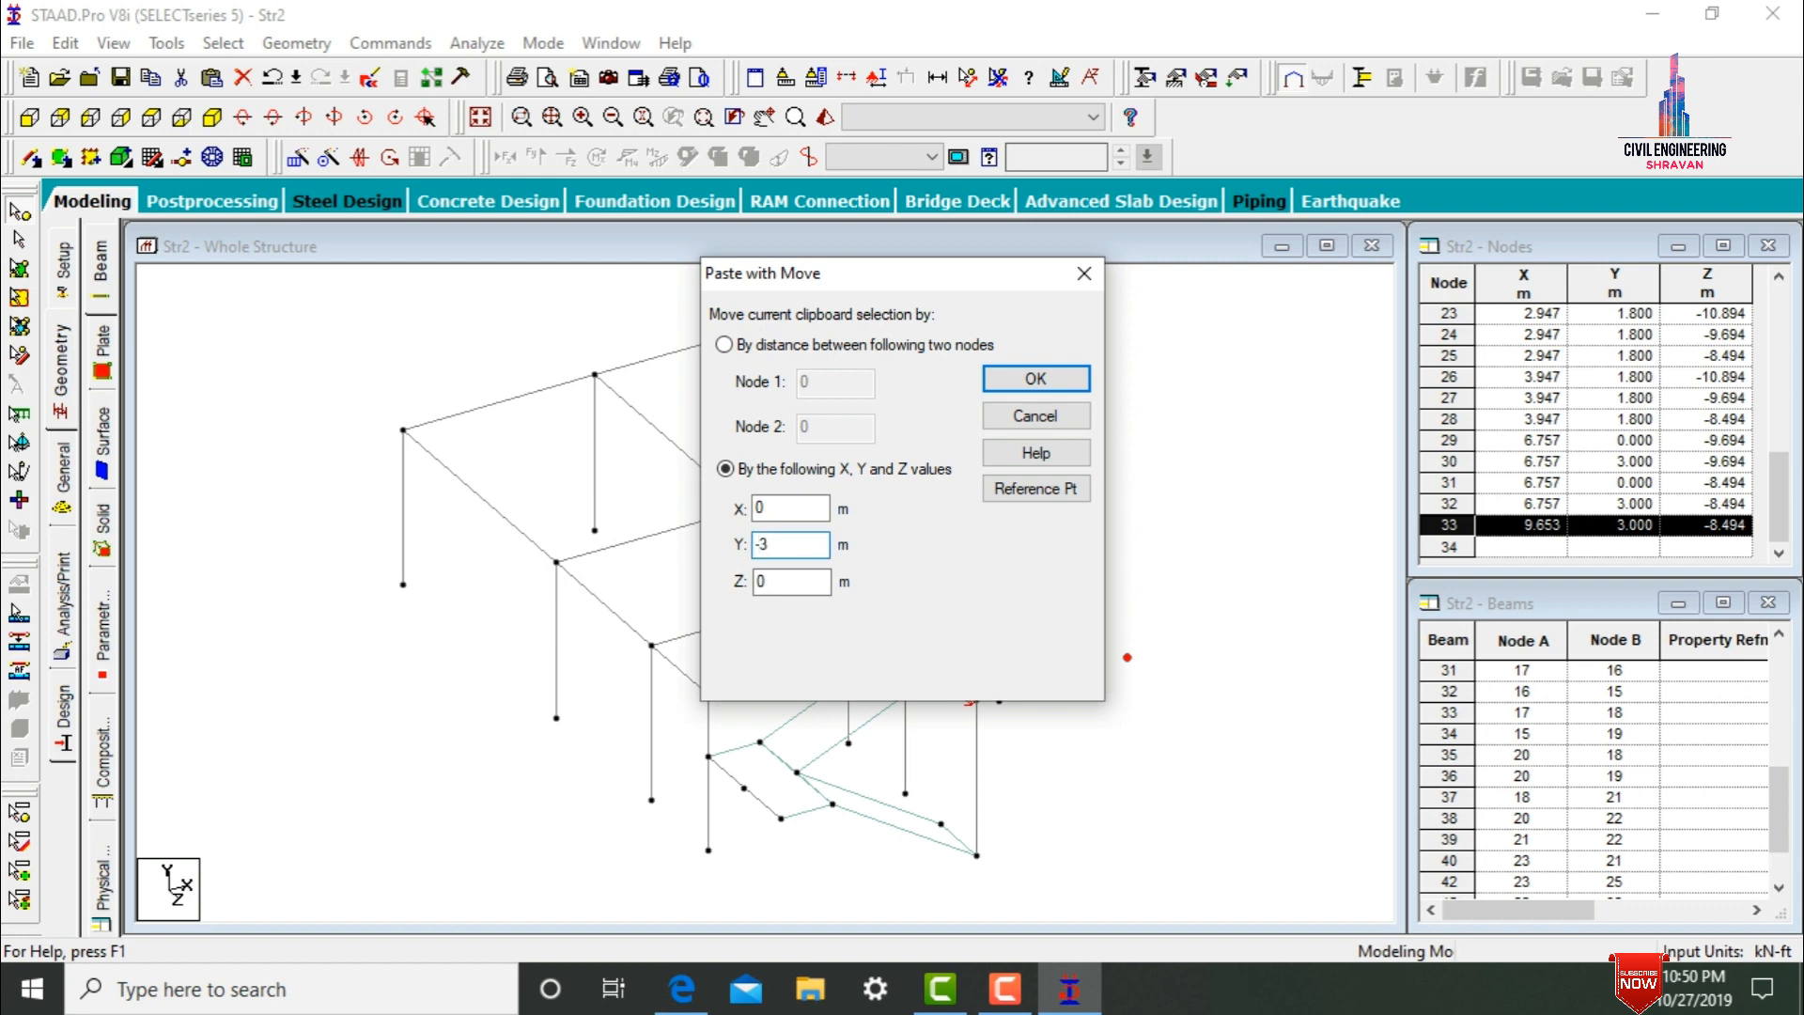
{"action": "left_click", "coordinate": [1035, 379]}
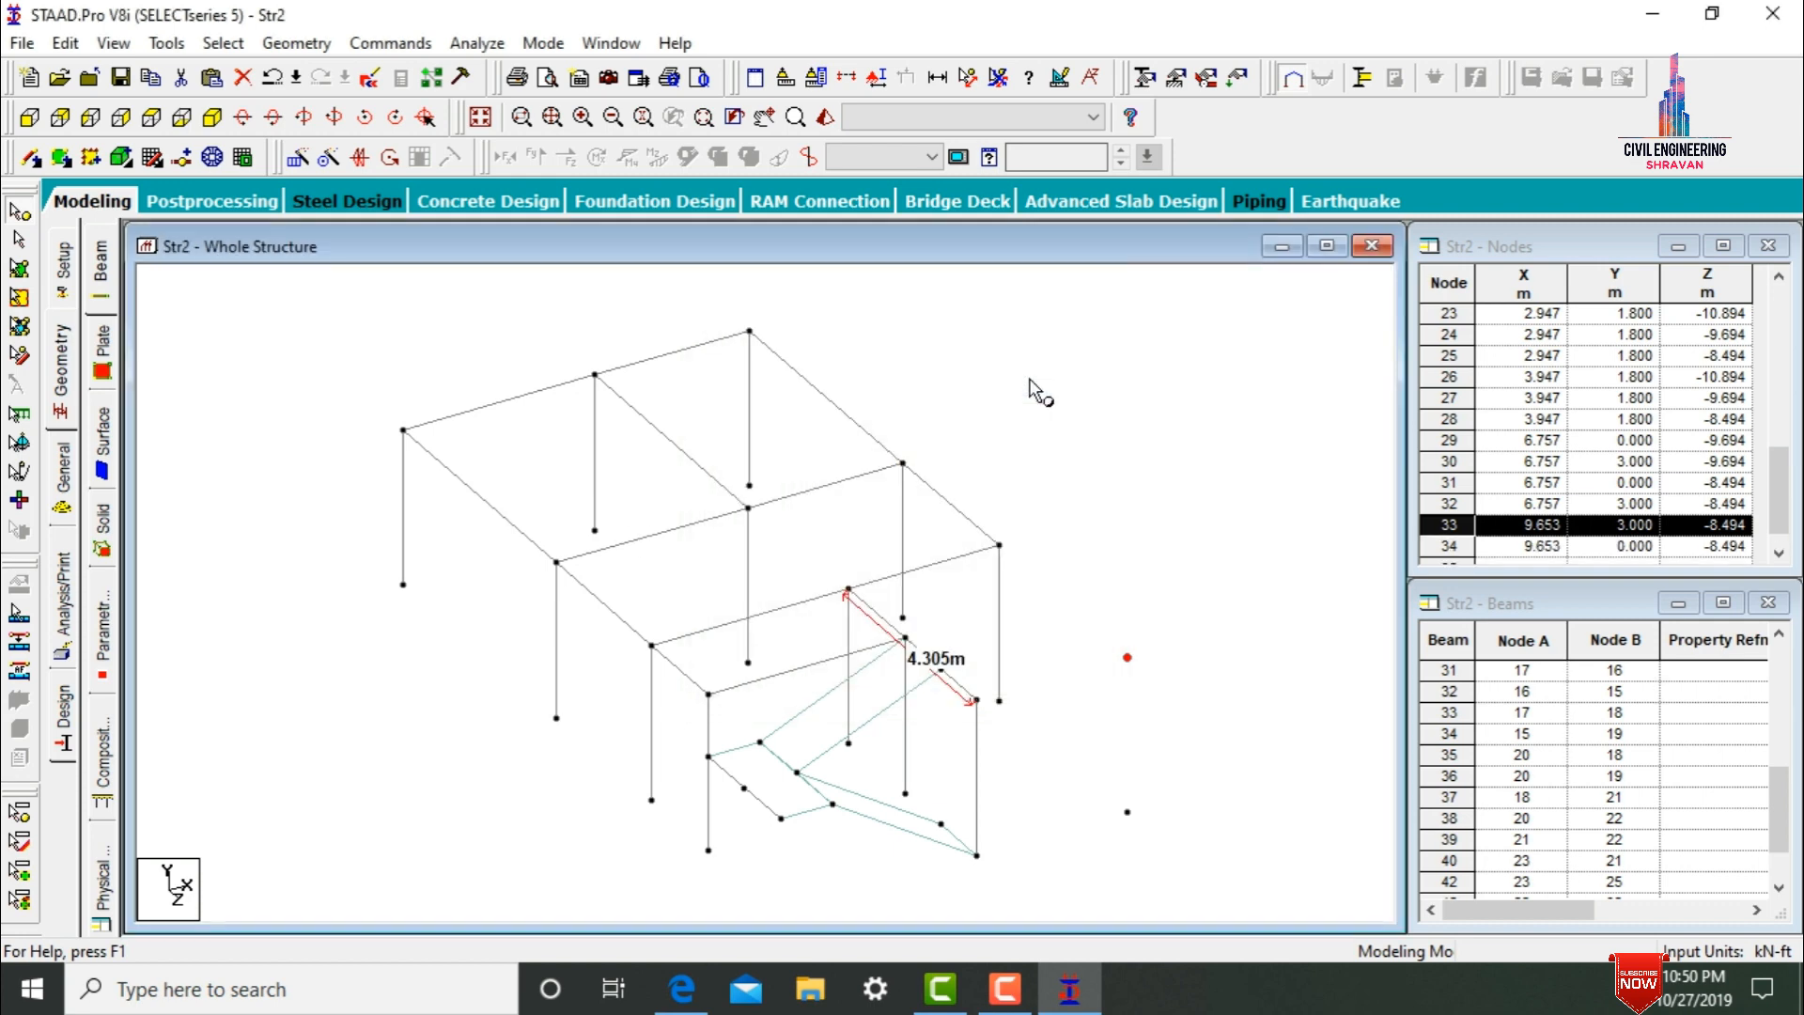
- Add the corner column below node 33, and beams joining node 33 to the stair-side column top and to node 19
{"action": "left_click", "coordinate": [30, 157]}
{"action": "left_click_drag", "start_coordinate": [1129, 661], "coordinate": [1127, 811]}
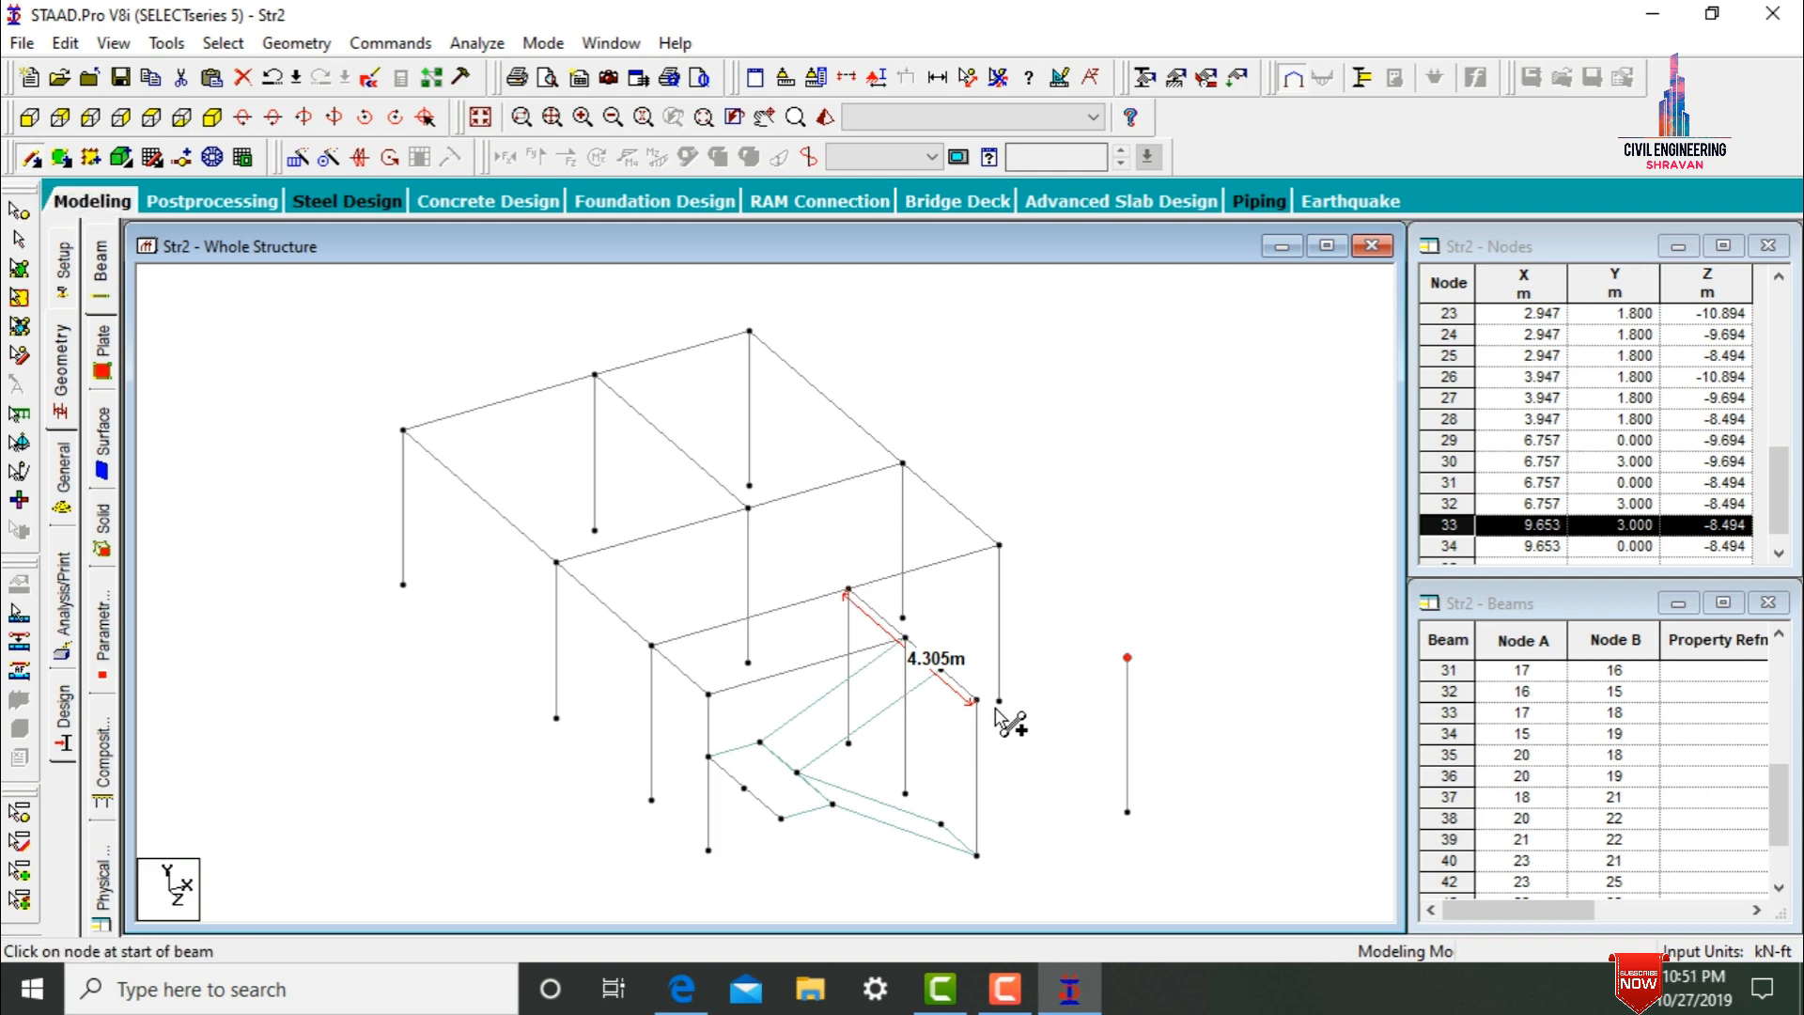
{"action": "left_click_drag", "start_coordinate": [978, 700], "coordinate": [1128, 658]}
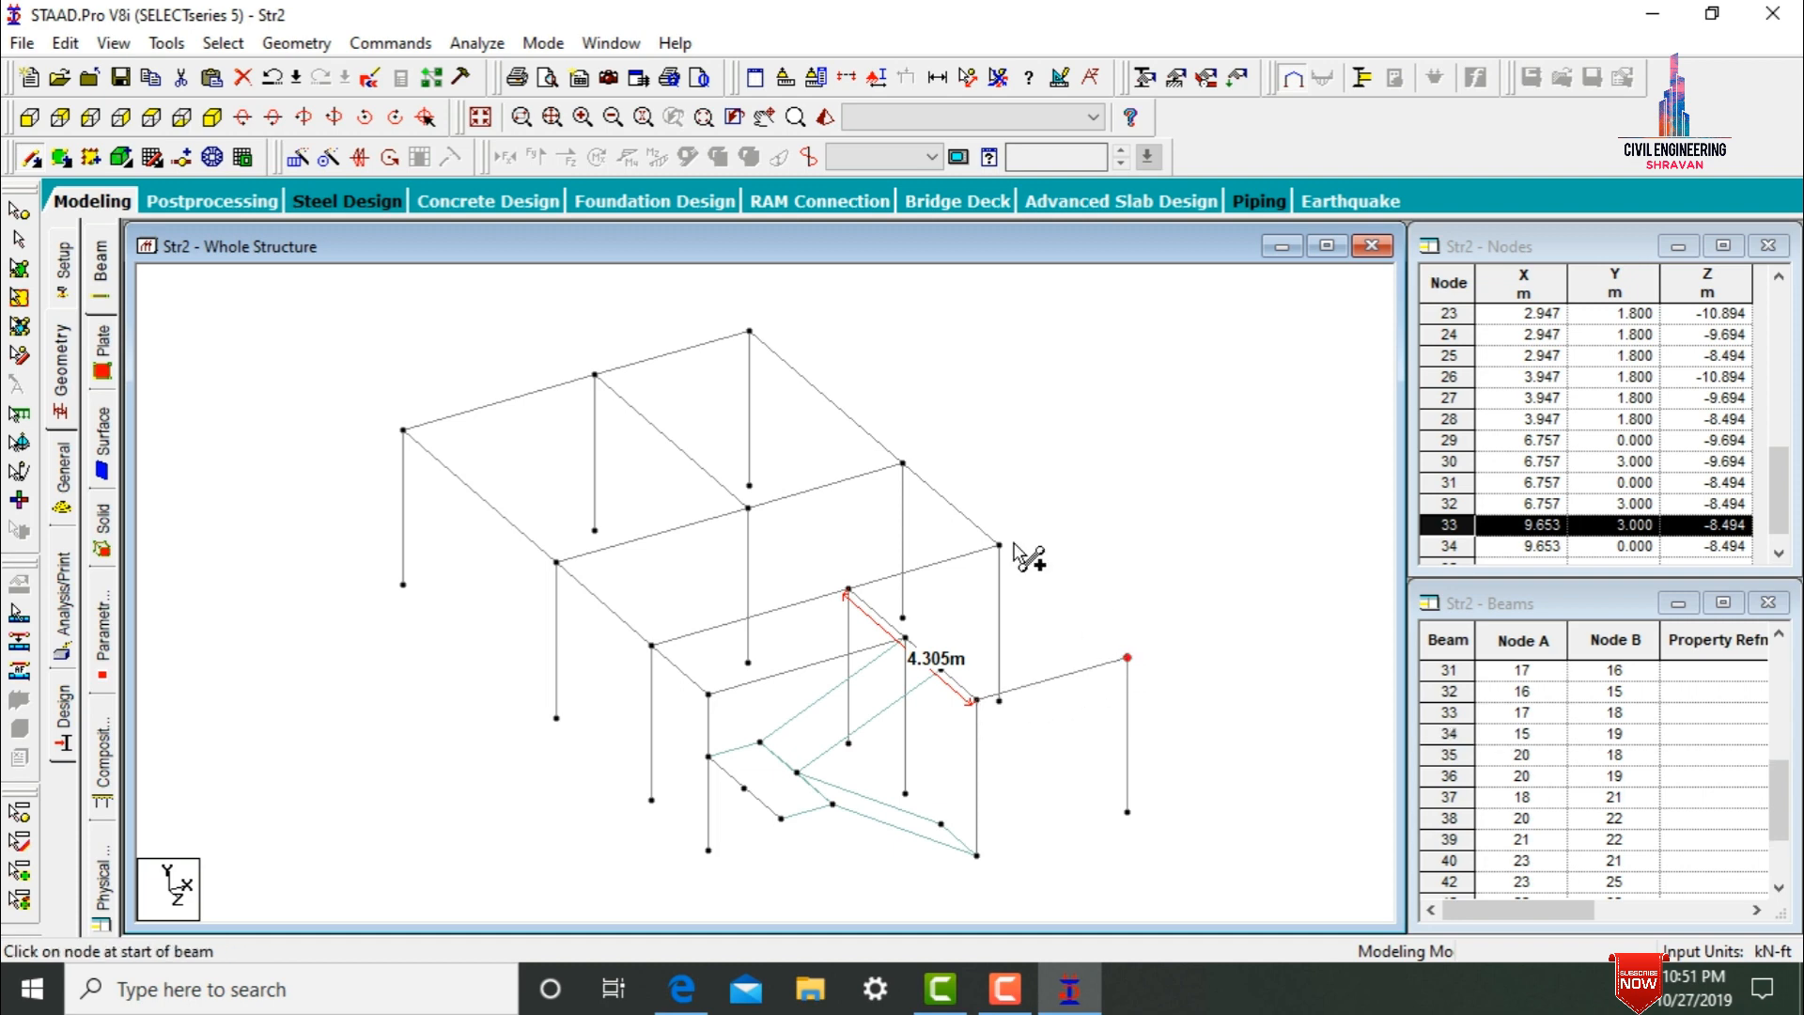
{"action": "left_click_drag", "start_coordinate": [999, 545], "coordinate": [1139, 669]}
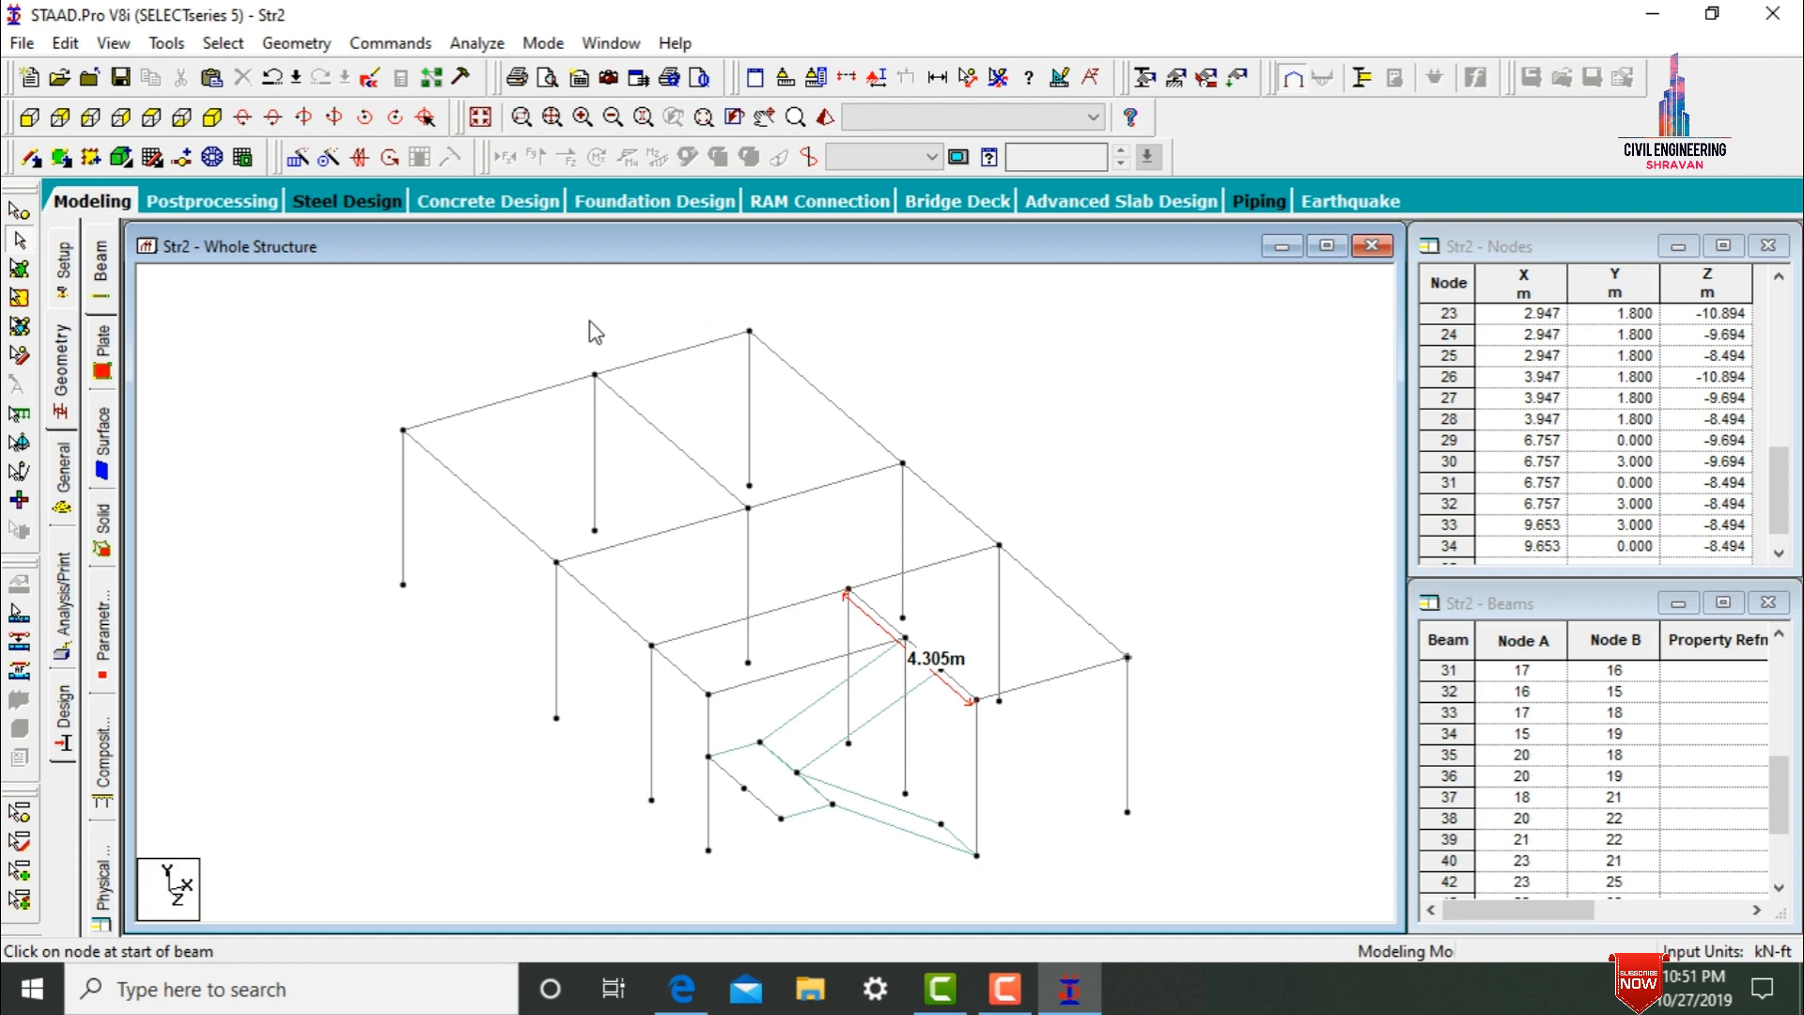
- Copy the three rear top nodes (12, 13 and 14) and paste them with a Z offset of -1 m
{"action": "left_click", "coordinate": [19, 212]}
{"action": "left_click", "coordinate": [402, 432]}
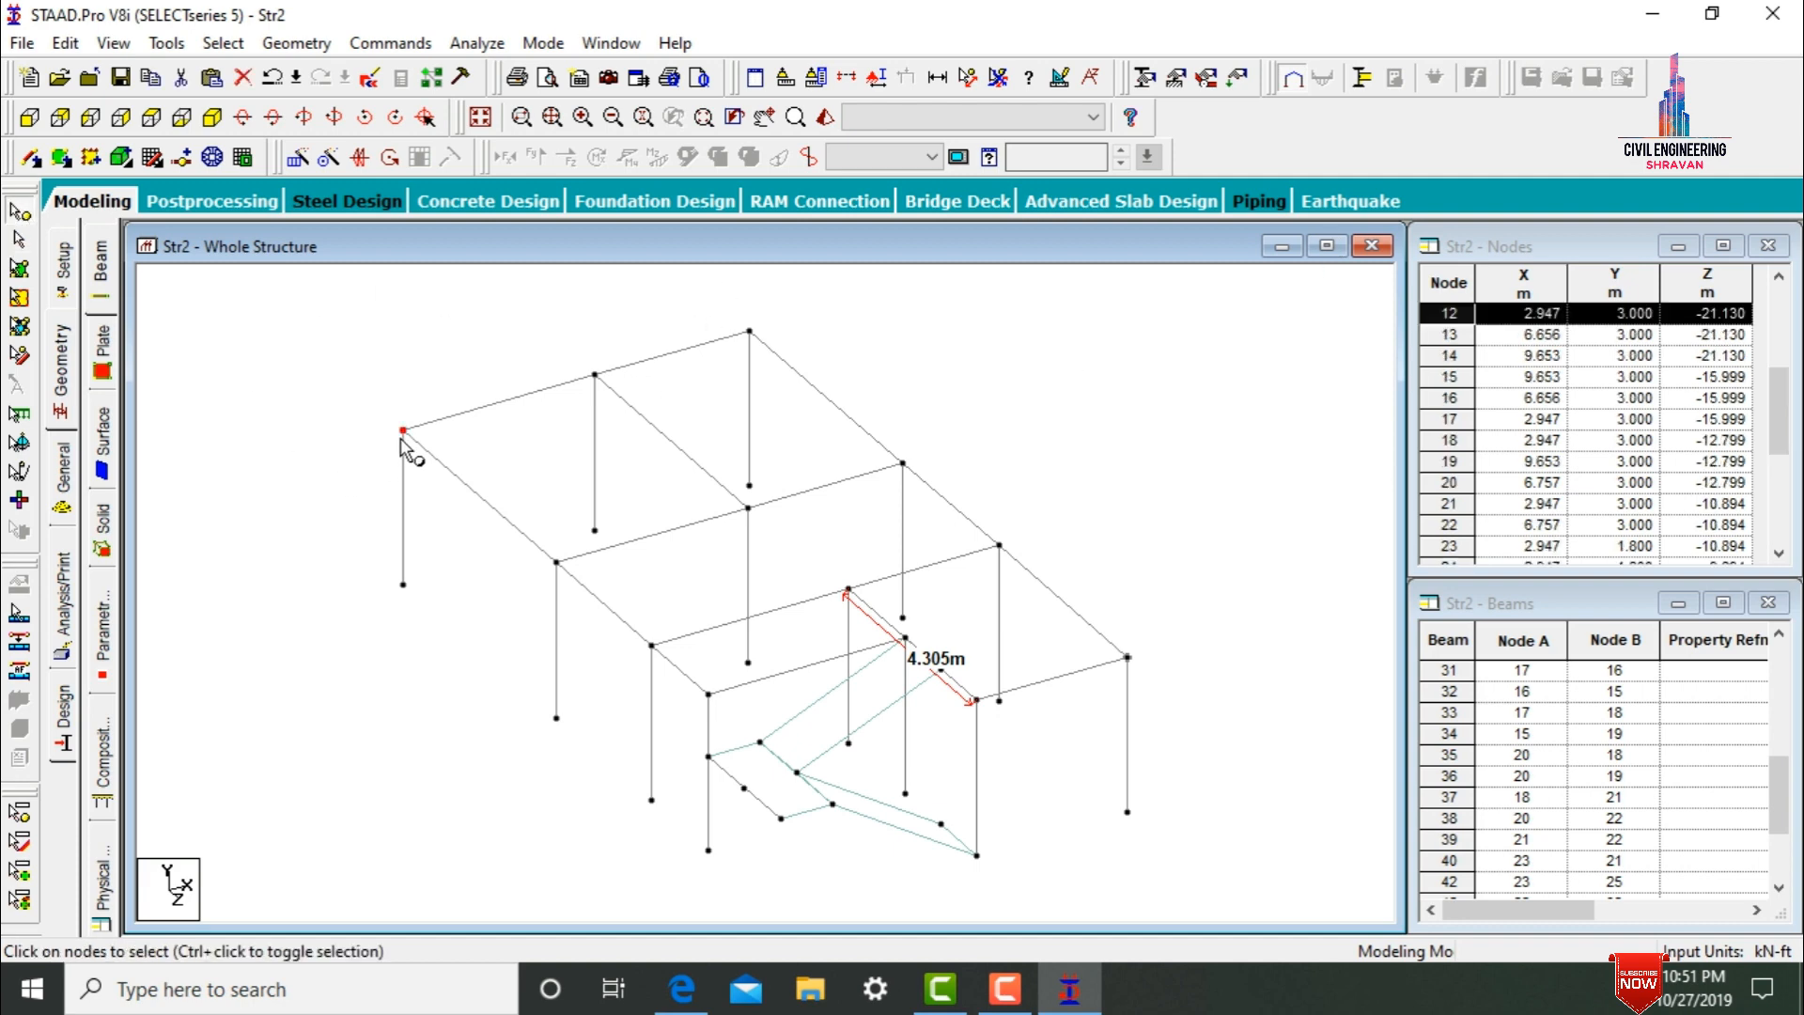
{"action": "left_click", "coordinate": [595, 376], "text": "ctrl"}
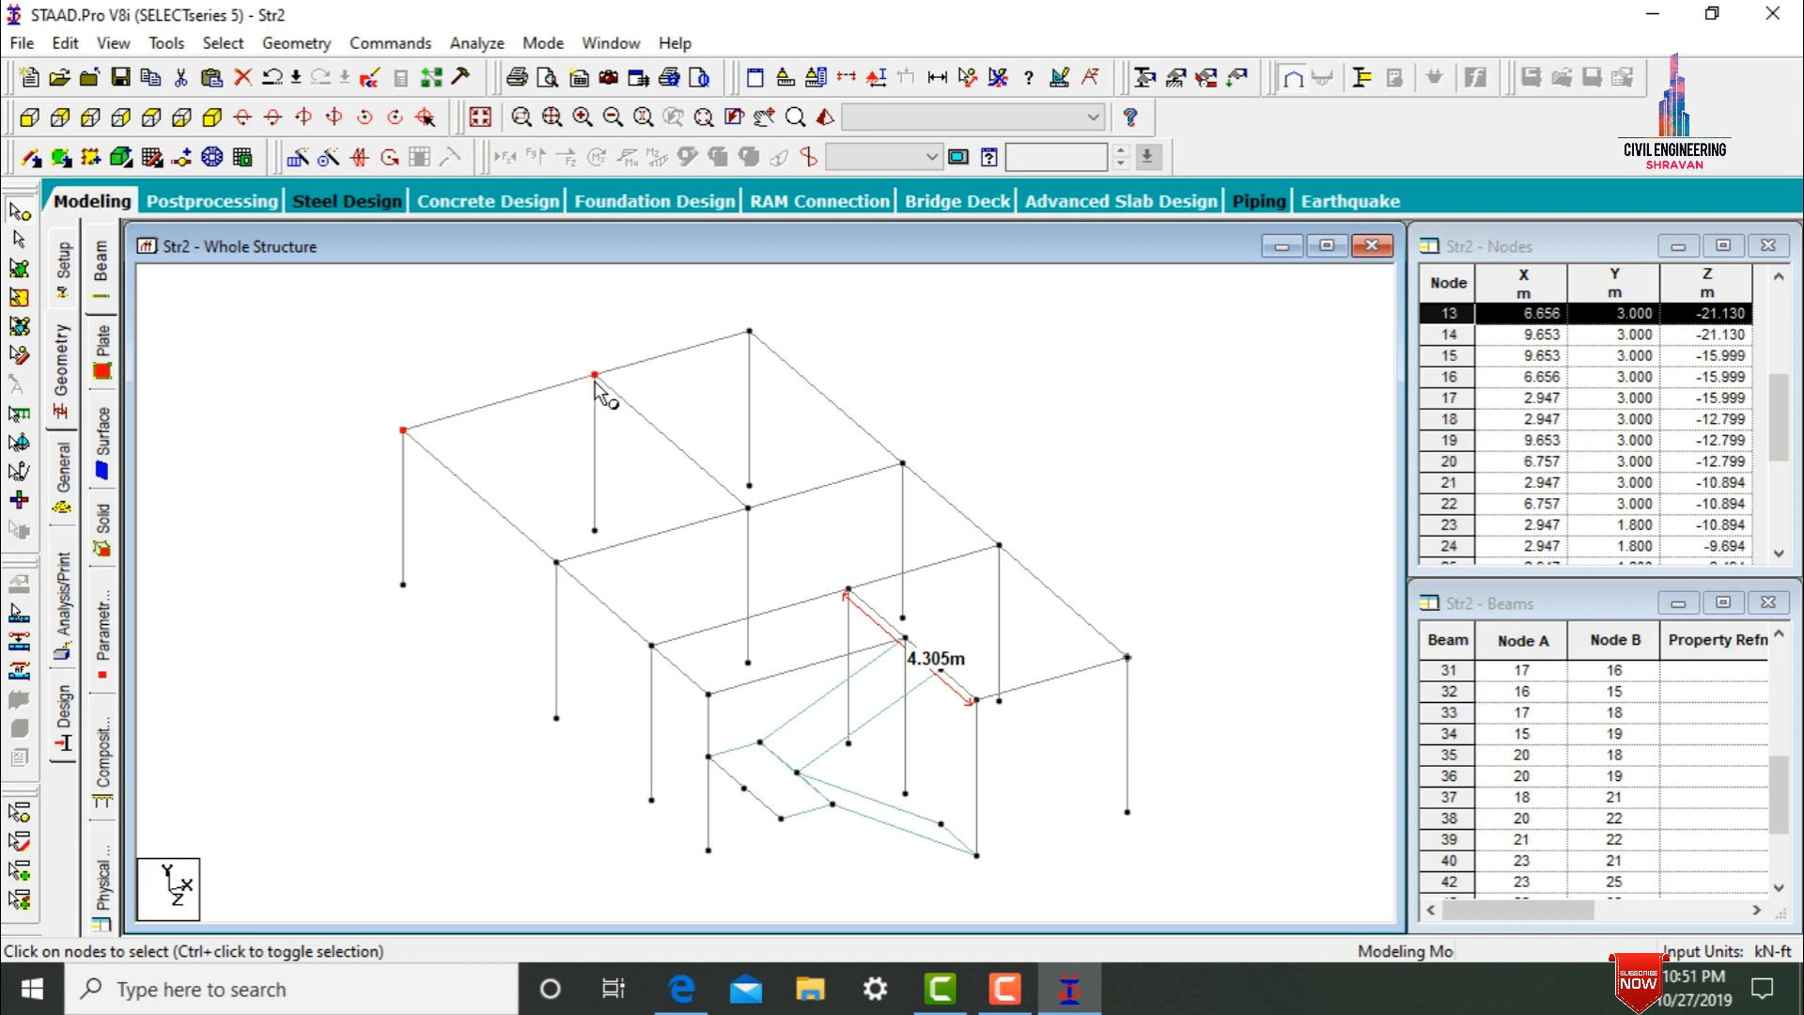
{"action": "left_click", "coordinate": [748, 329], "text": "ctrl"}
{"action": "right_click", "coordinate": [860, 348]}
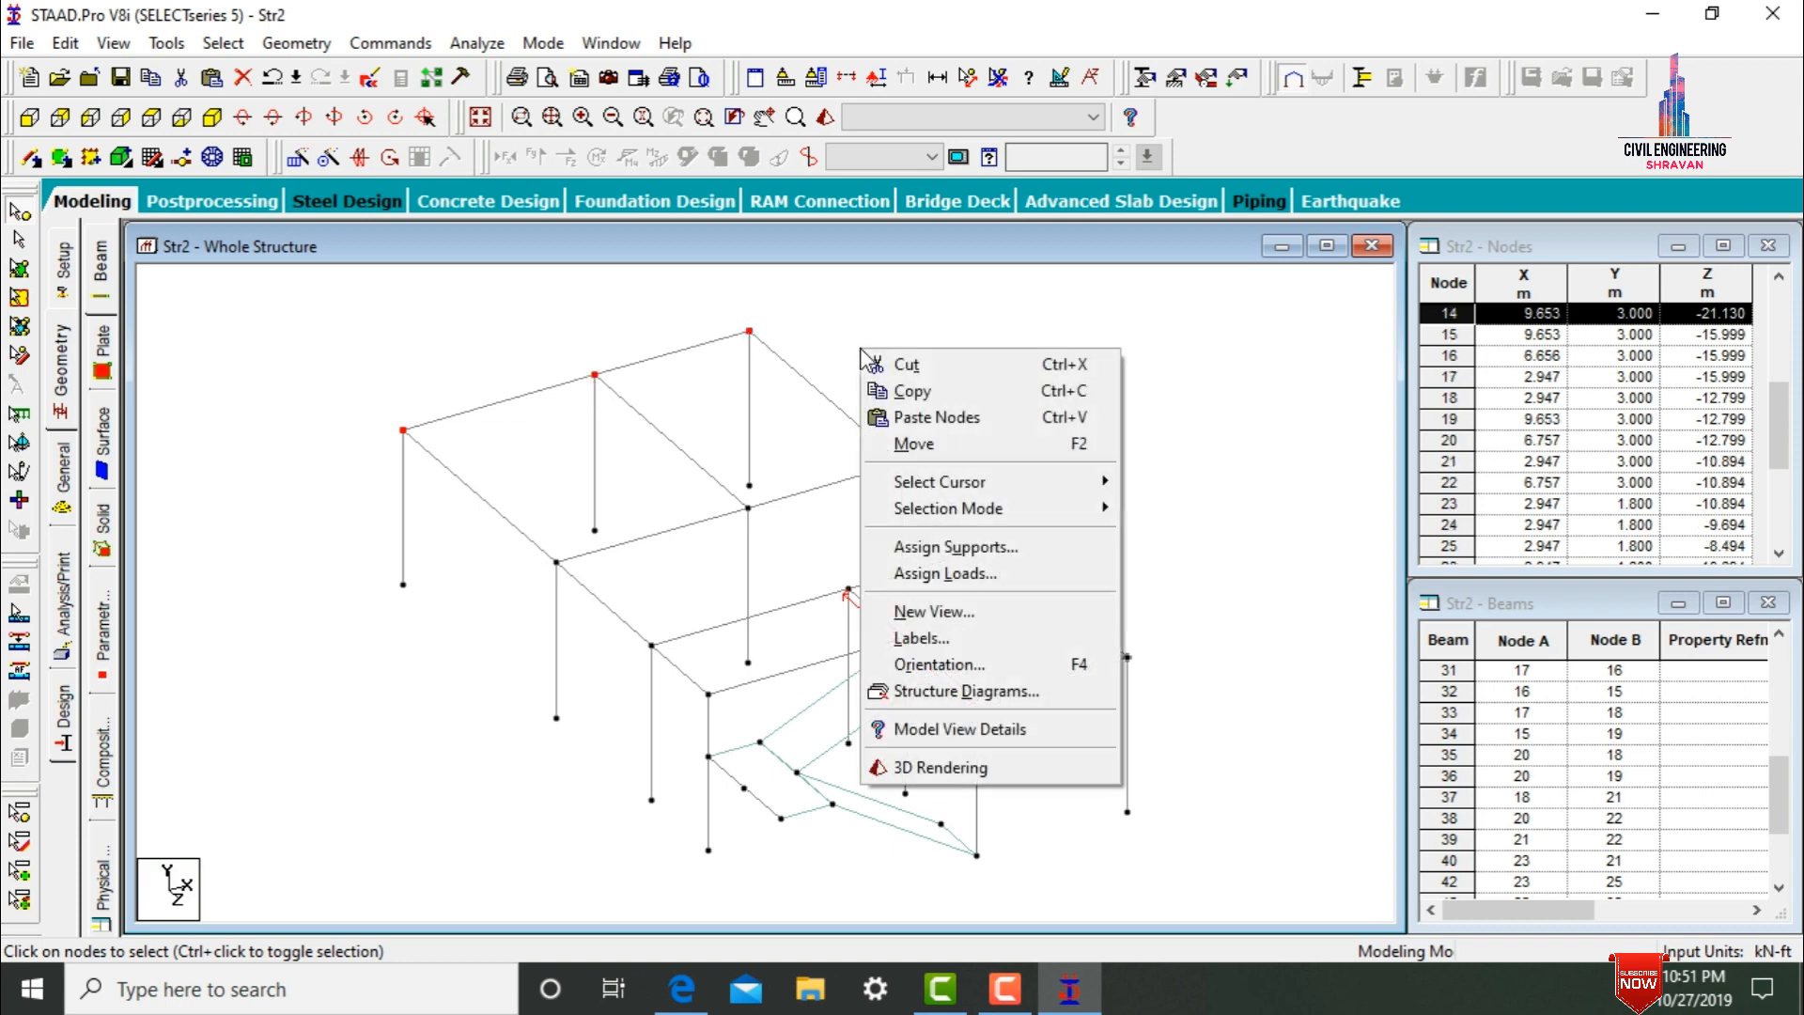
{"action": "left_click", "coordinate": [899, 387]}
{"action": "right_click", "coordinate": [898, 387]}
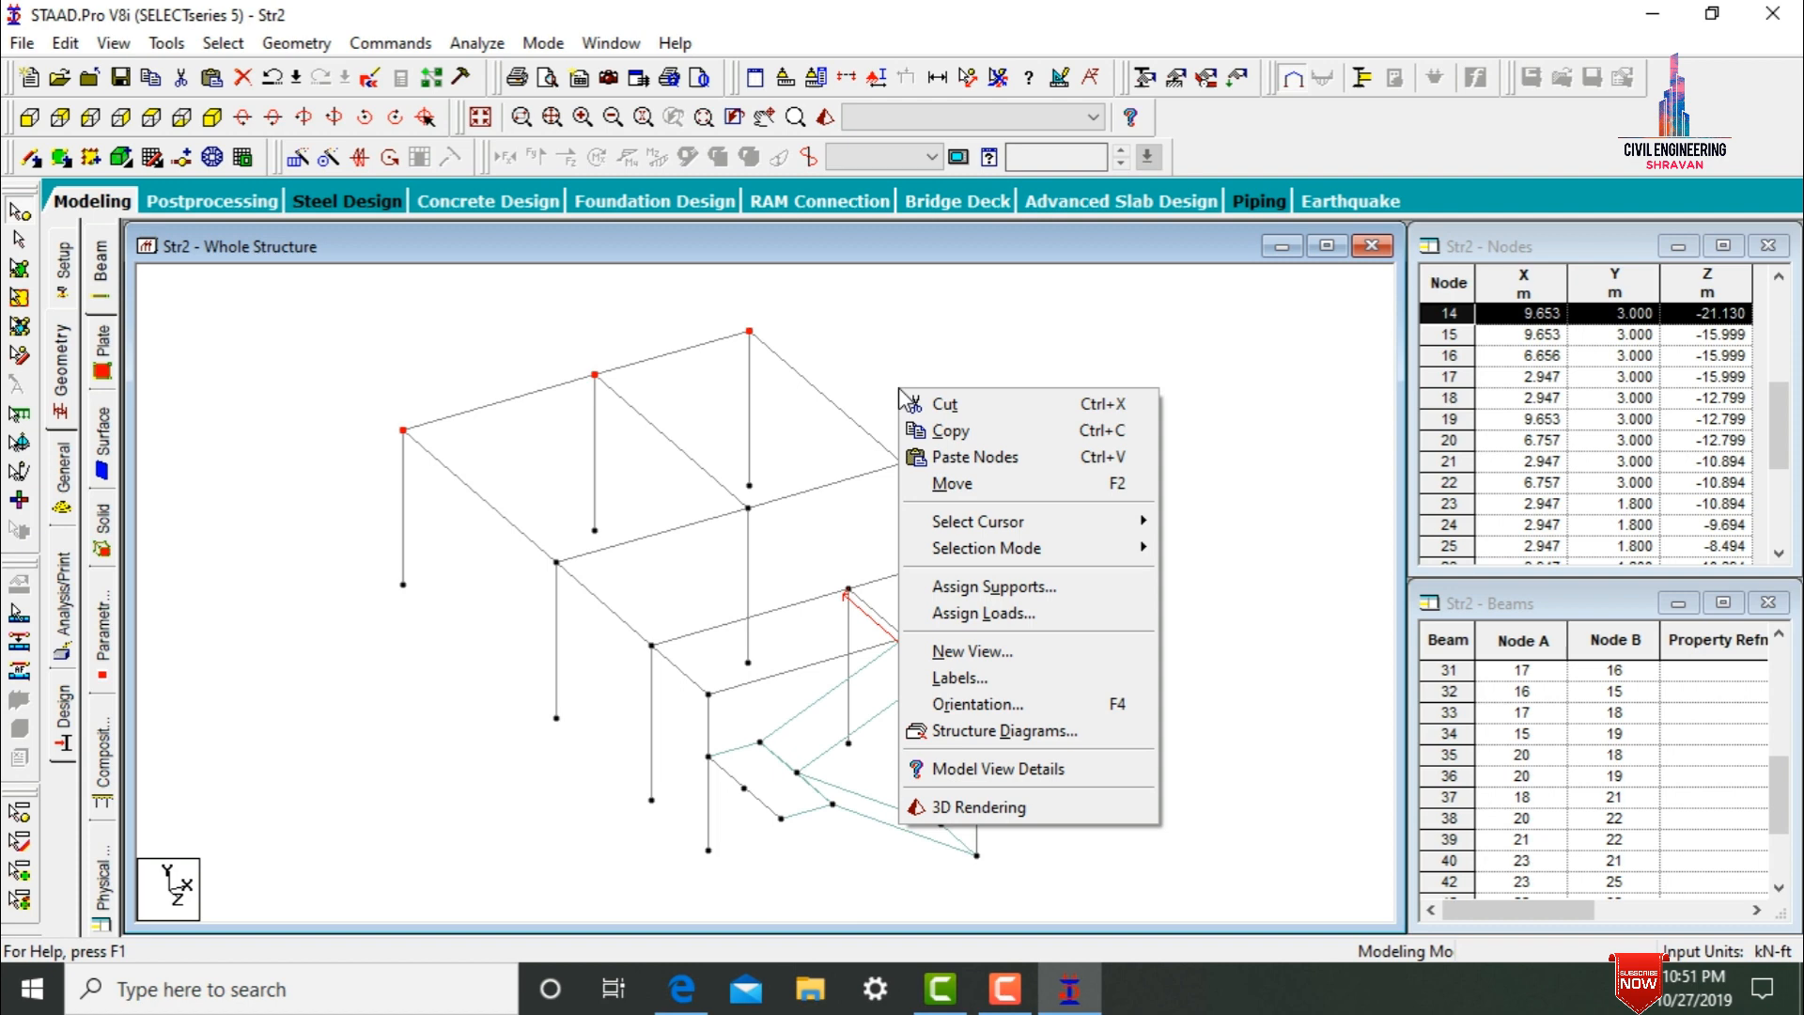
{"action": "left_click", "coordinate": [968, 456]}
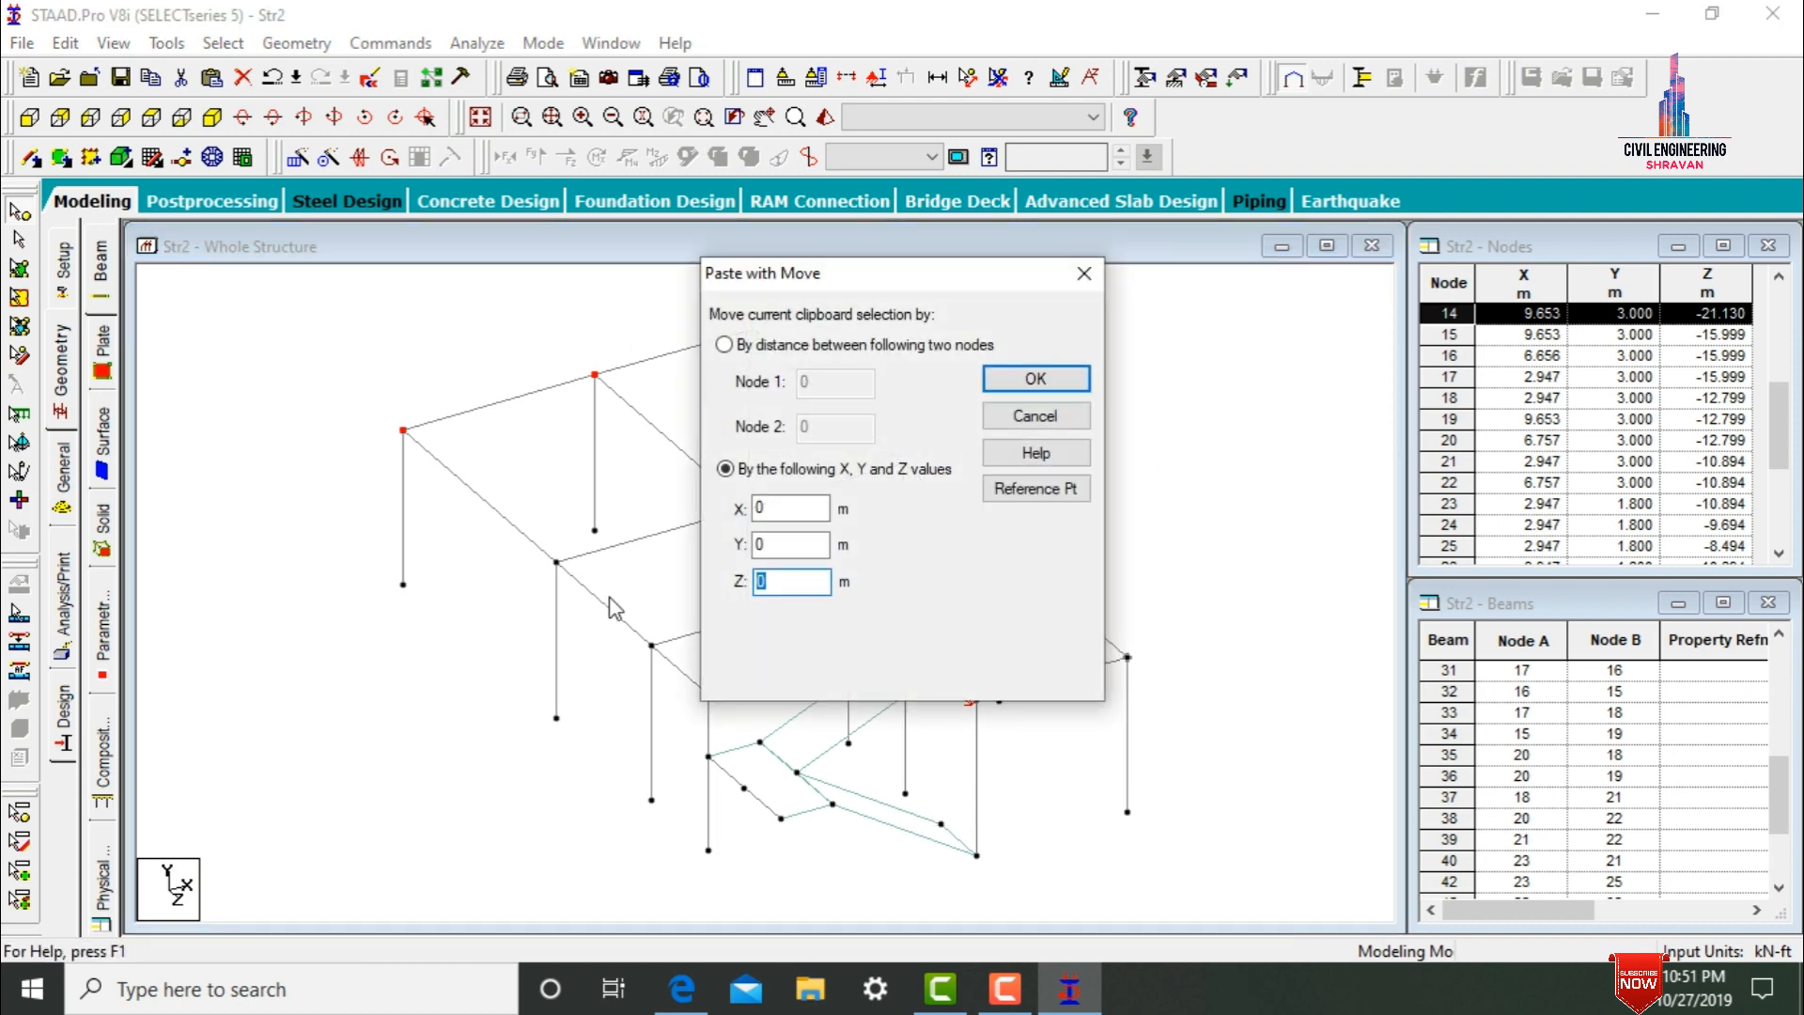
{"action": "type", "text": "-1"}
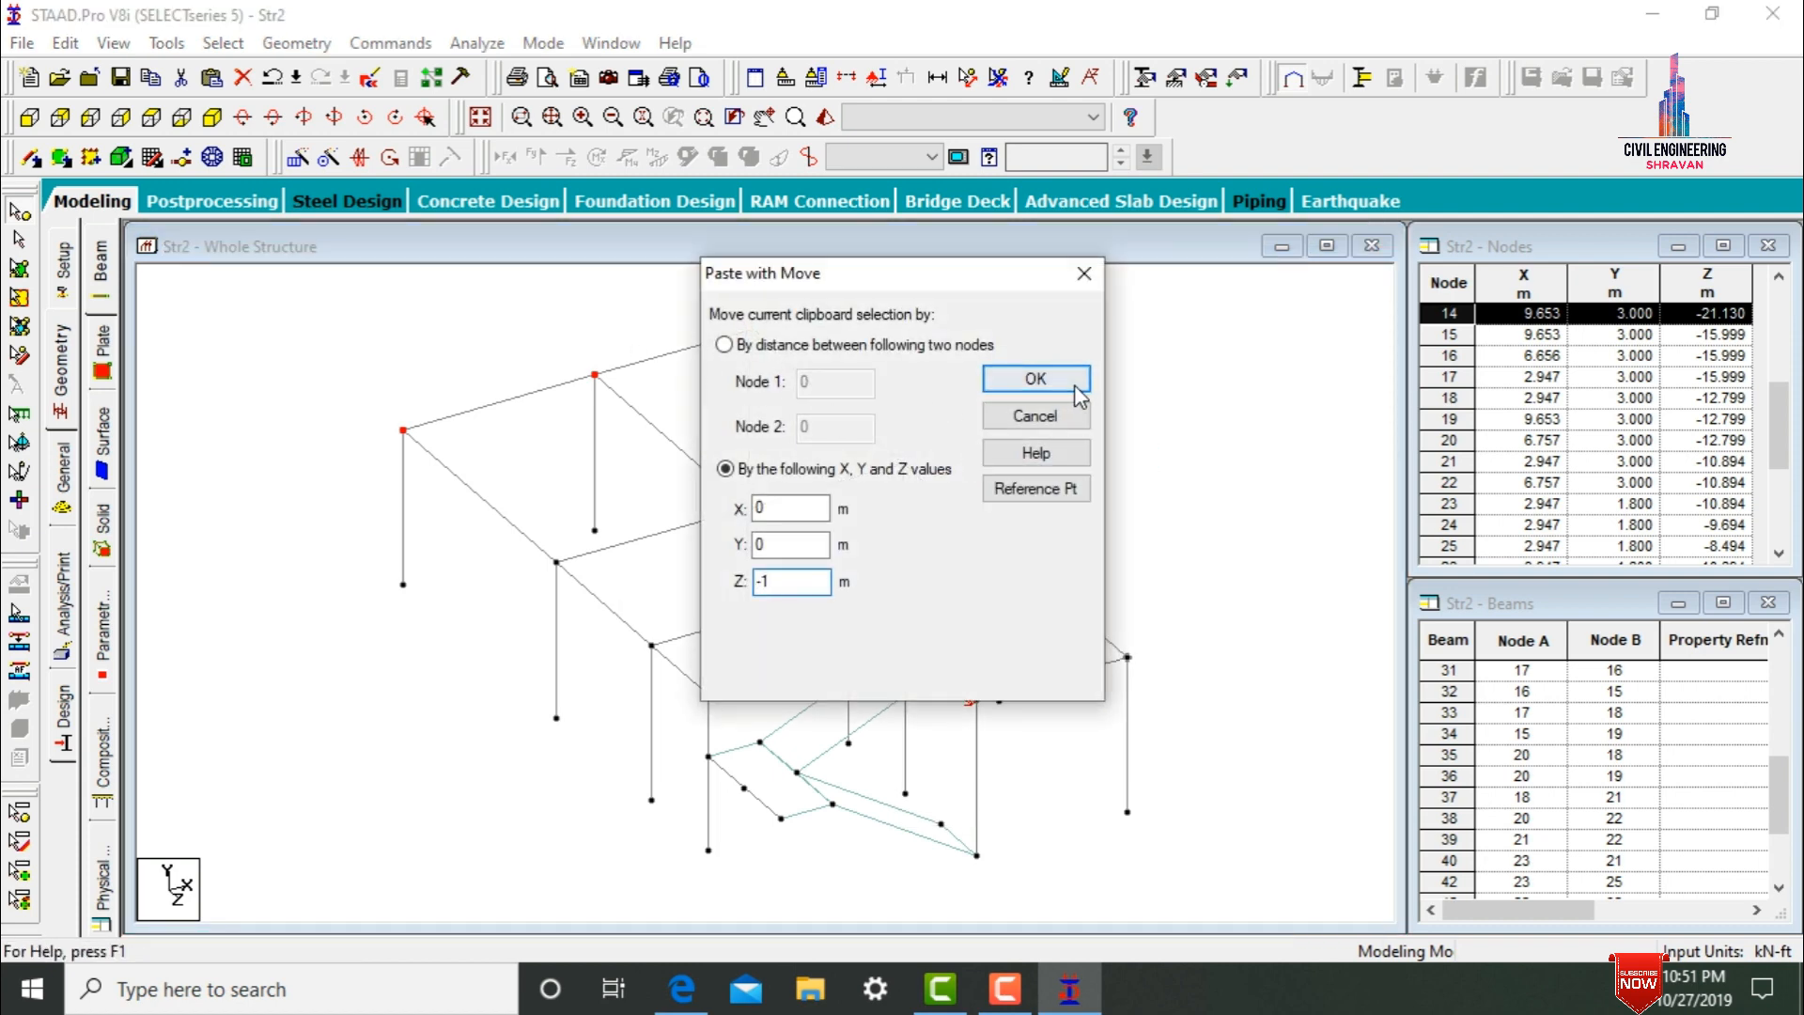
{"action": "left_click", "coordinate": [1067, 380]}
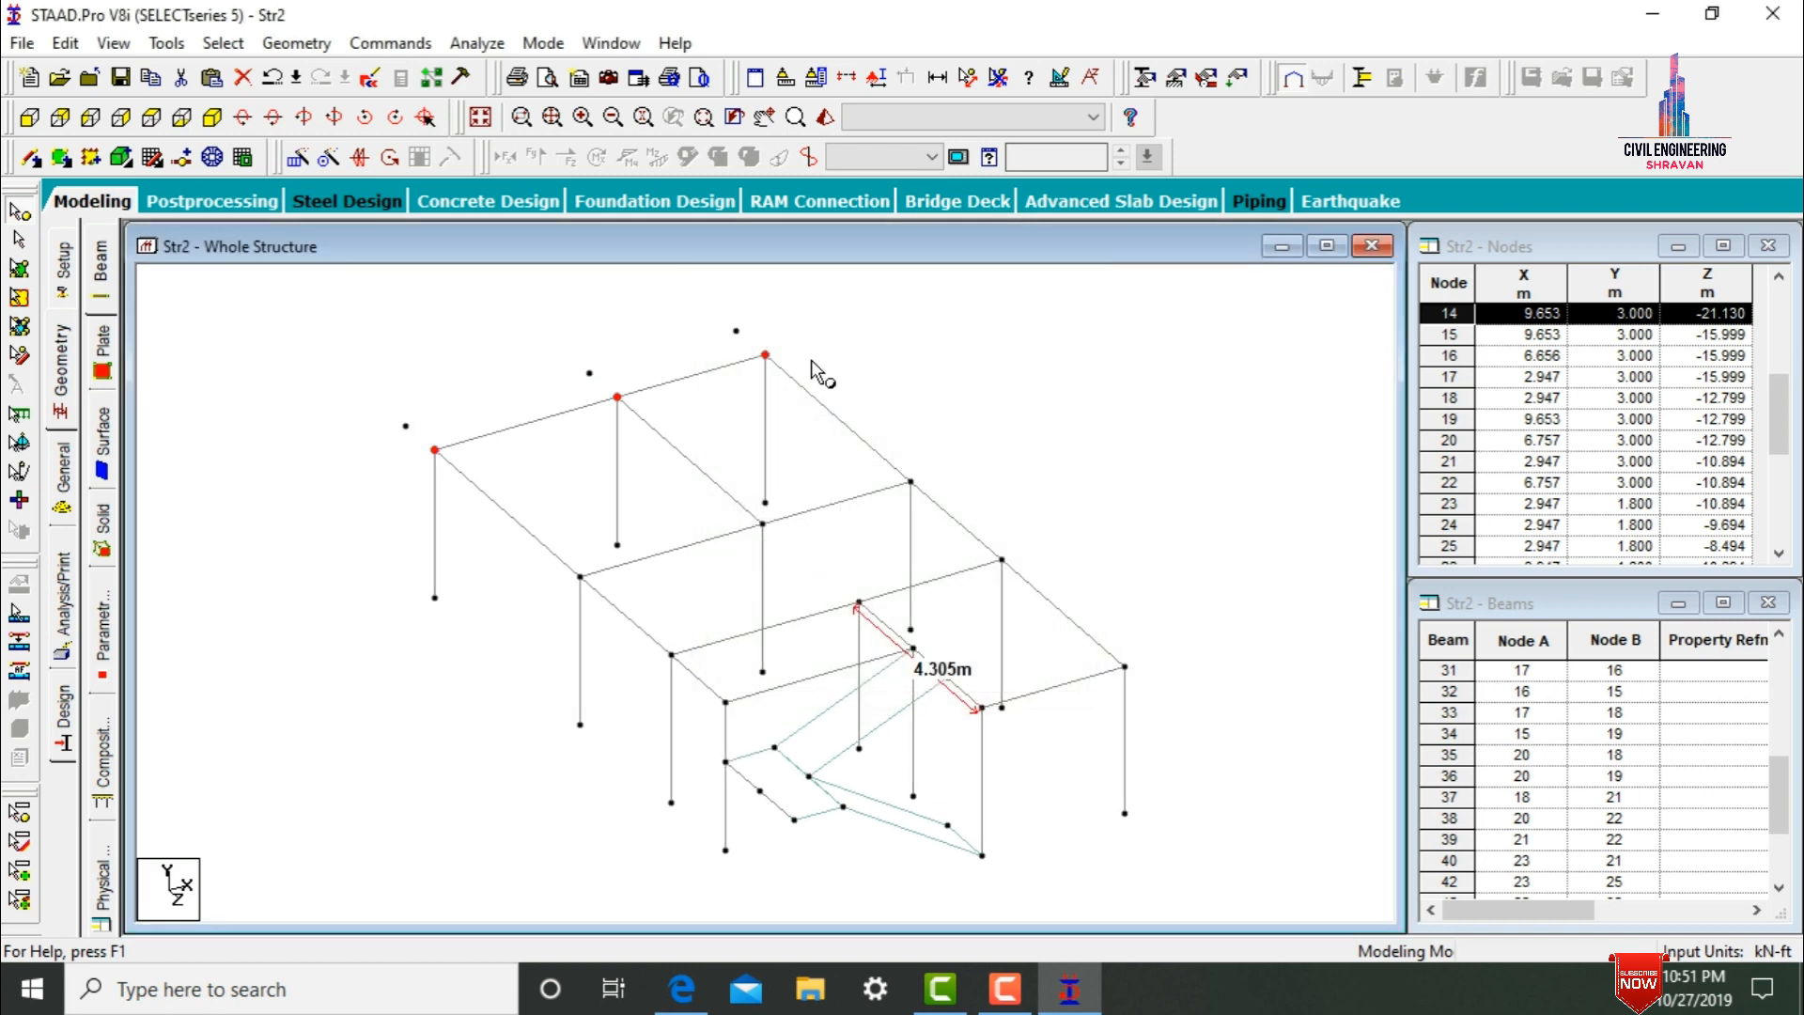
- Copy the four side column top nodes (14, 15, 19 and 33) and paste them with an X offset of 1 m
{"action": "left_click", "coordinate": [911, 480]}
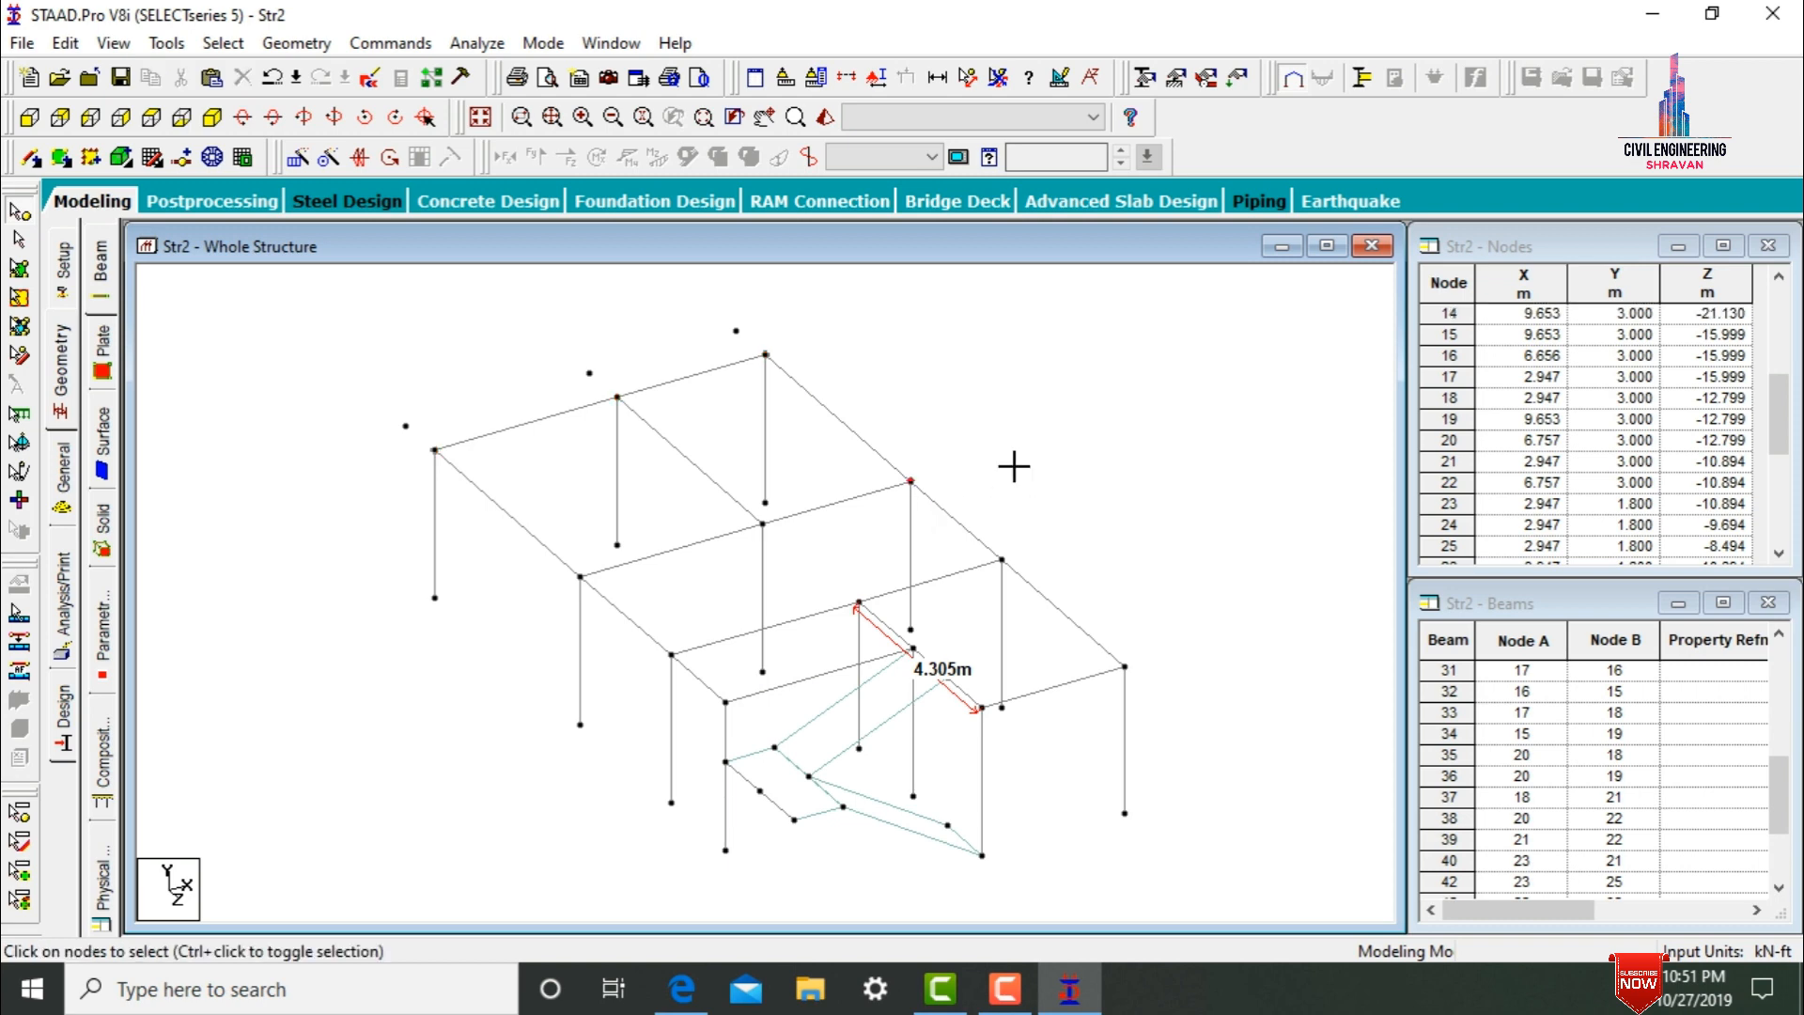
{"action": "left_click", "coordinate": [766, 357]}
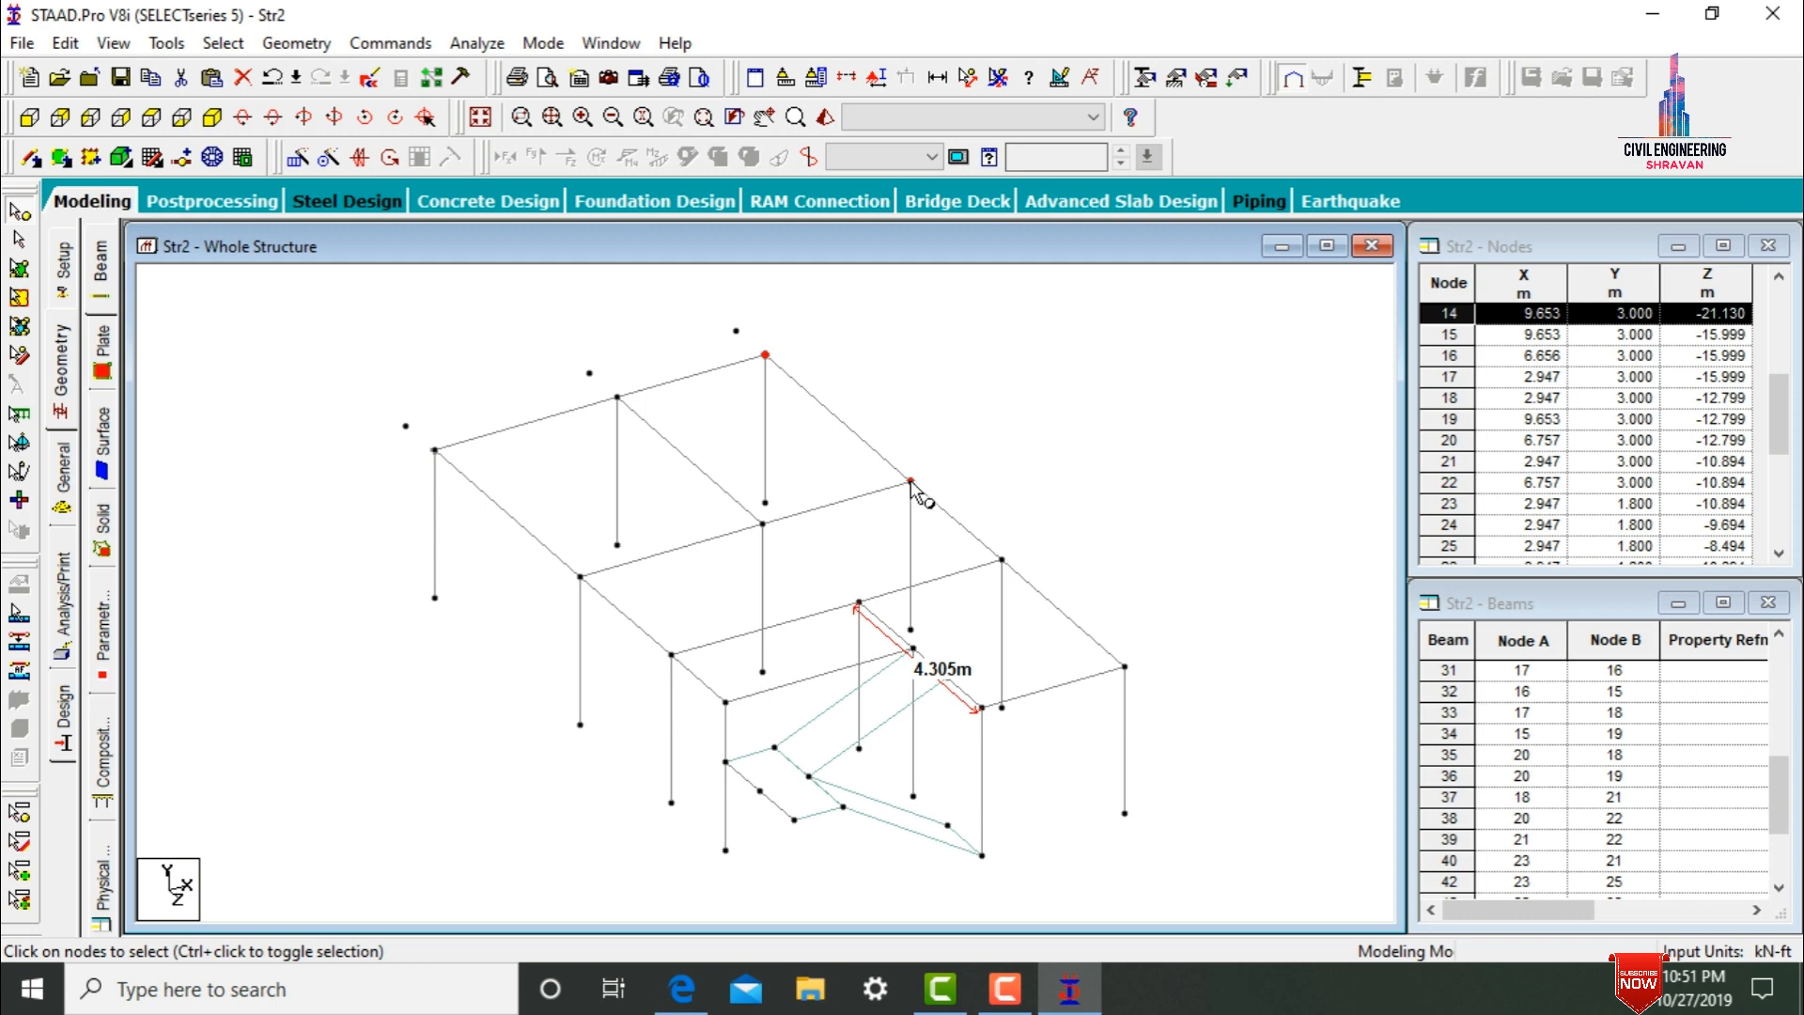
{"action": "left_click", "coordinate": [1003, 561], "text": "ctrl"}
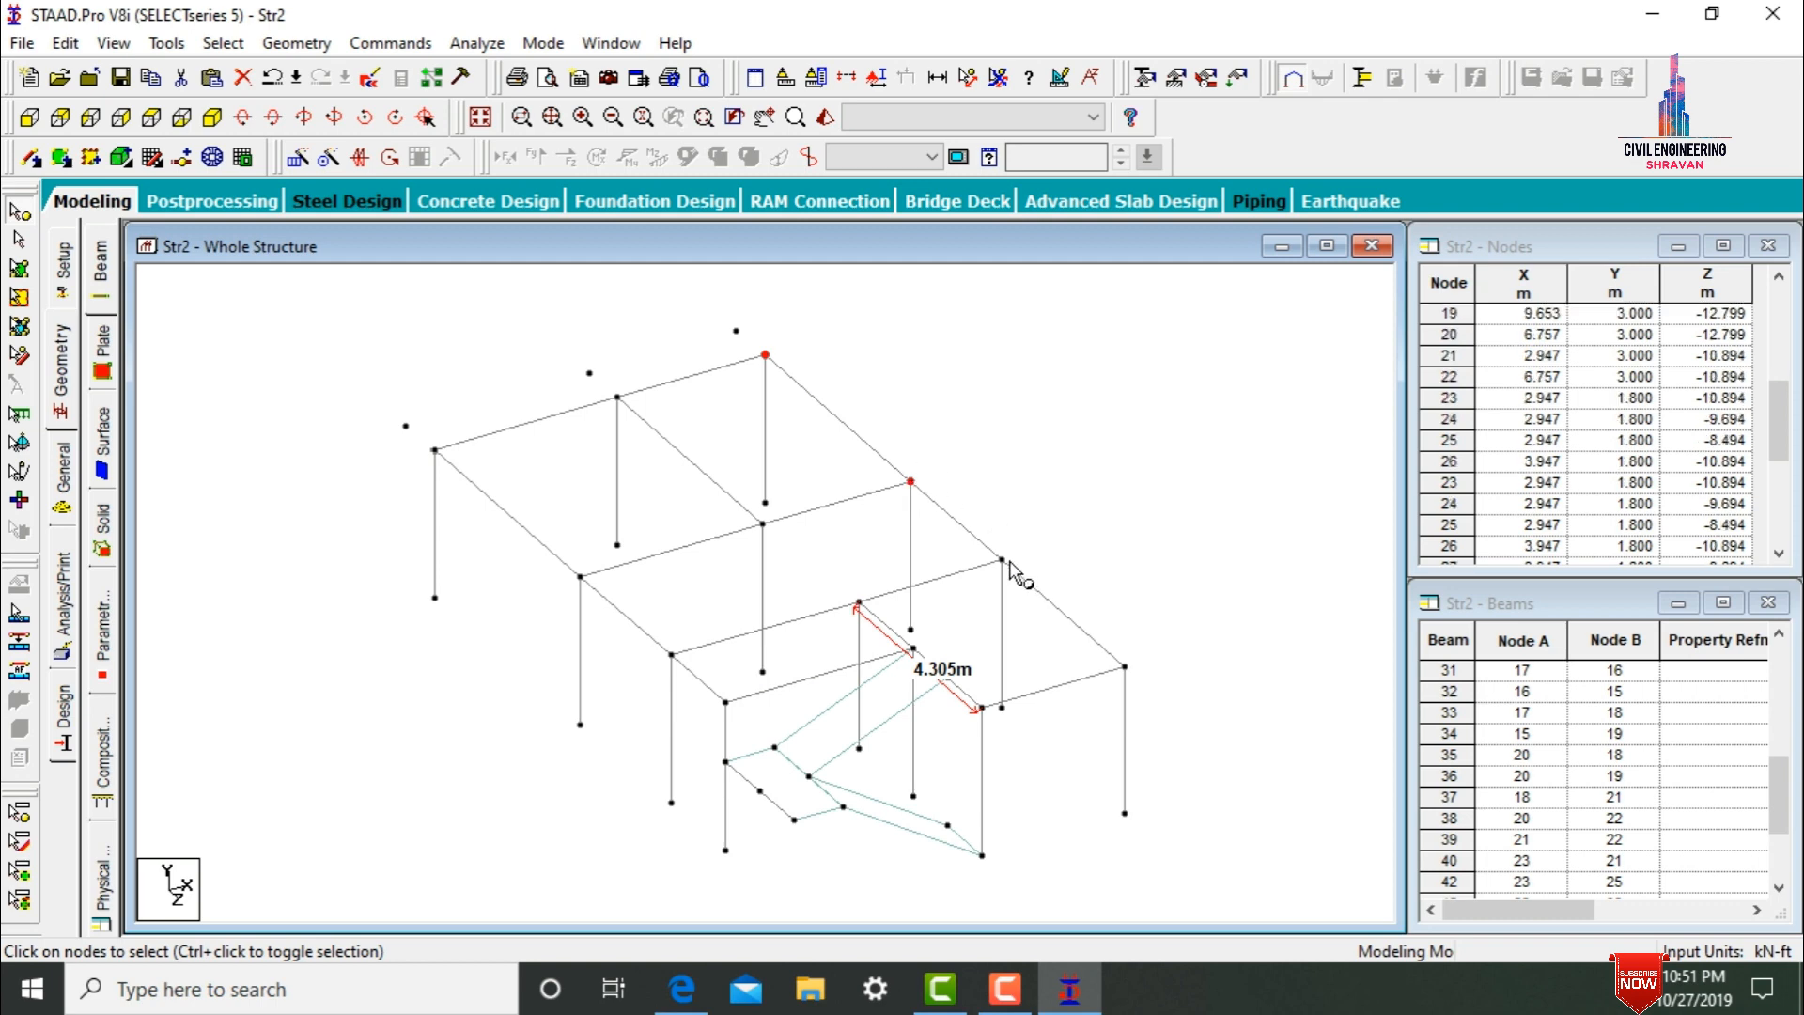
{"action": "left_click", "coordinate": [1126, 667], "text": "ctrl"}
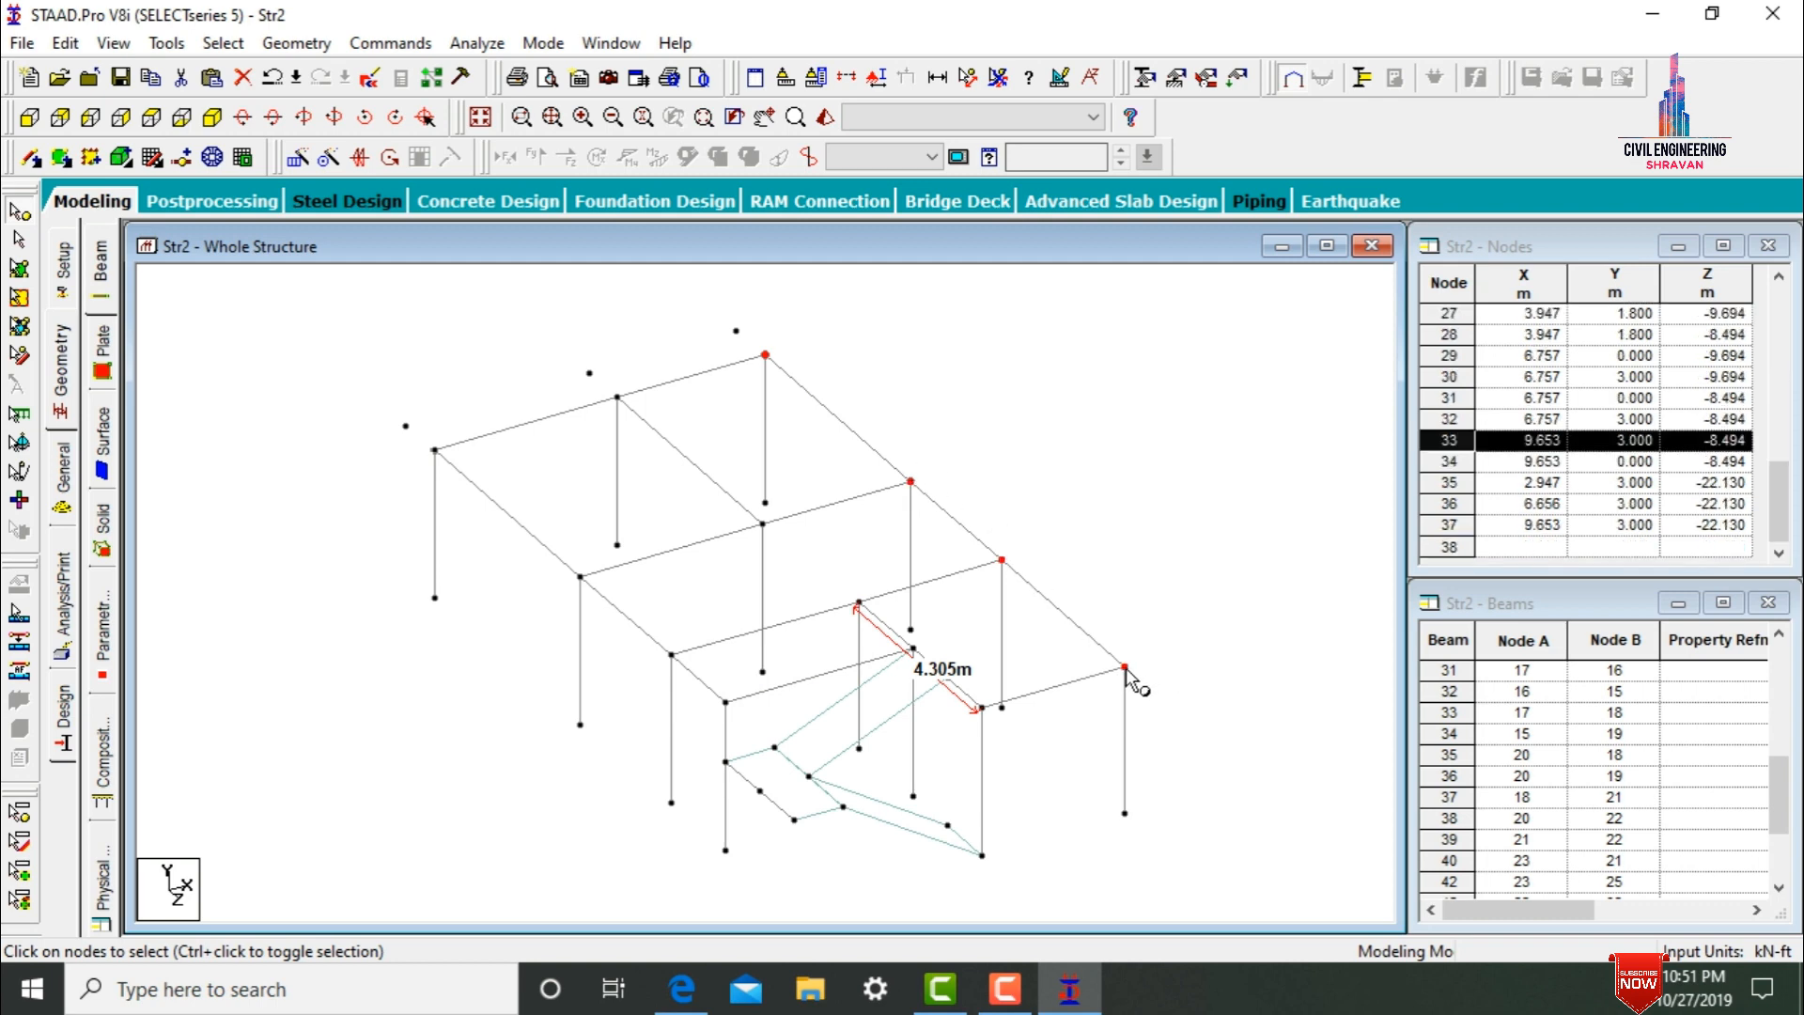
{"action": "right_click", "coordinate": [1126, 667]}
{"action": "left_click", "coordinate": [1154, 272]}
{"action": "right_click", "coordinate": [1154, 273]}
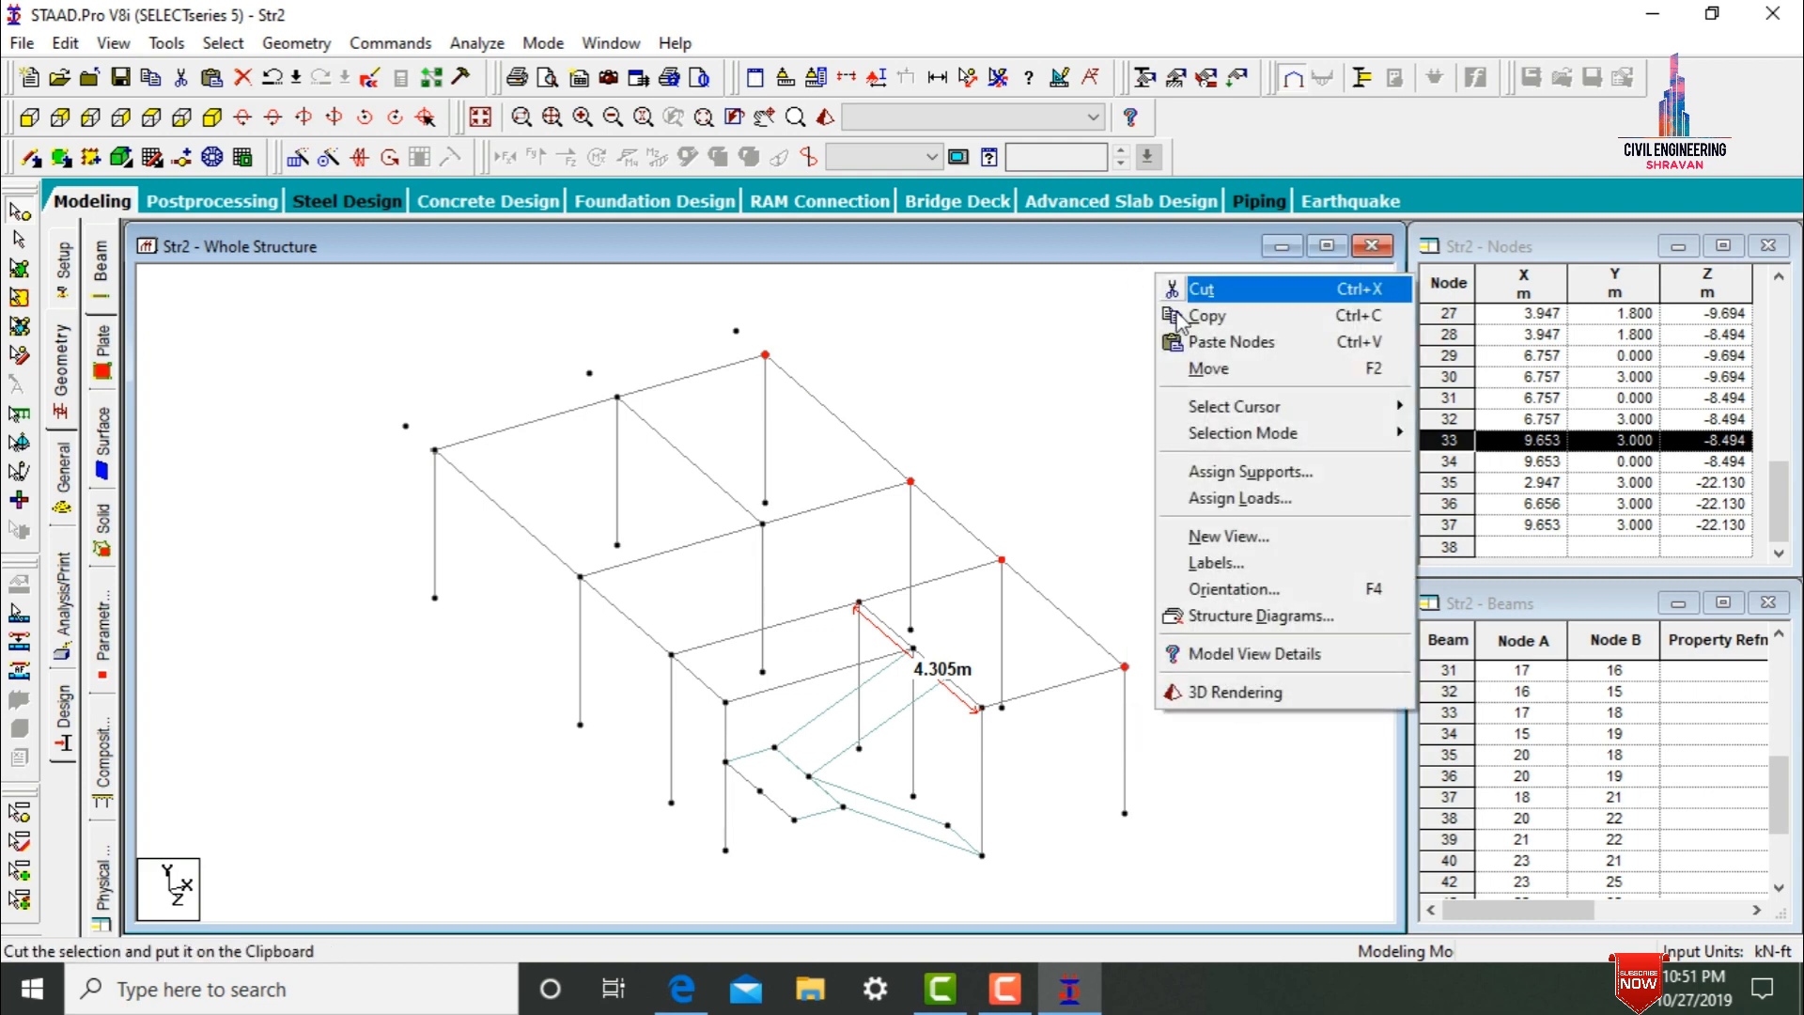
{"action": "left_click", "coordinate": [1198, 340]}
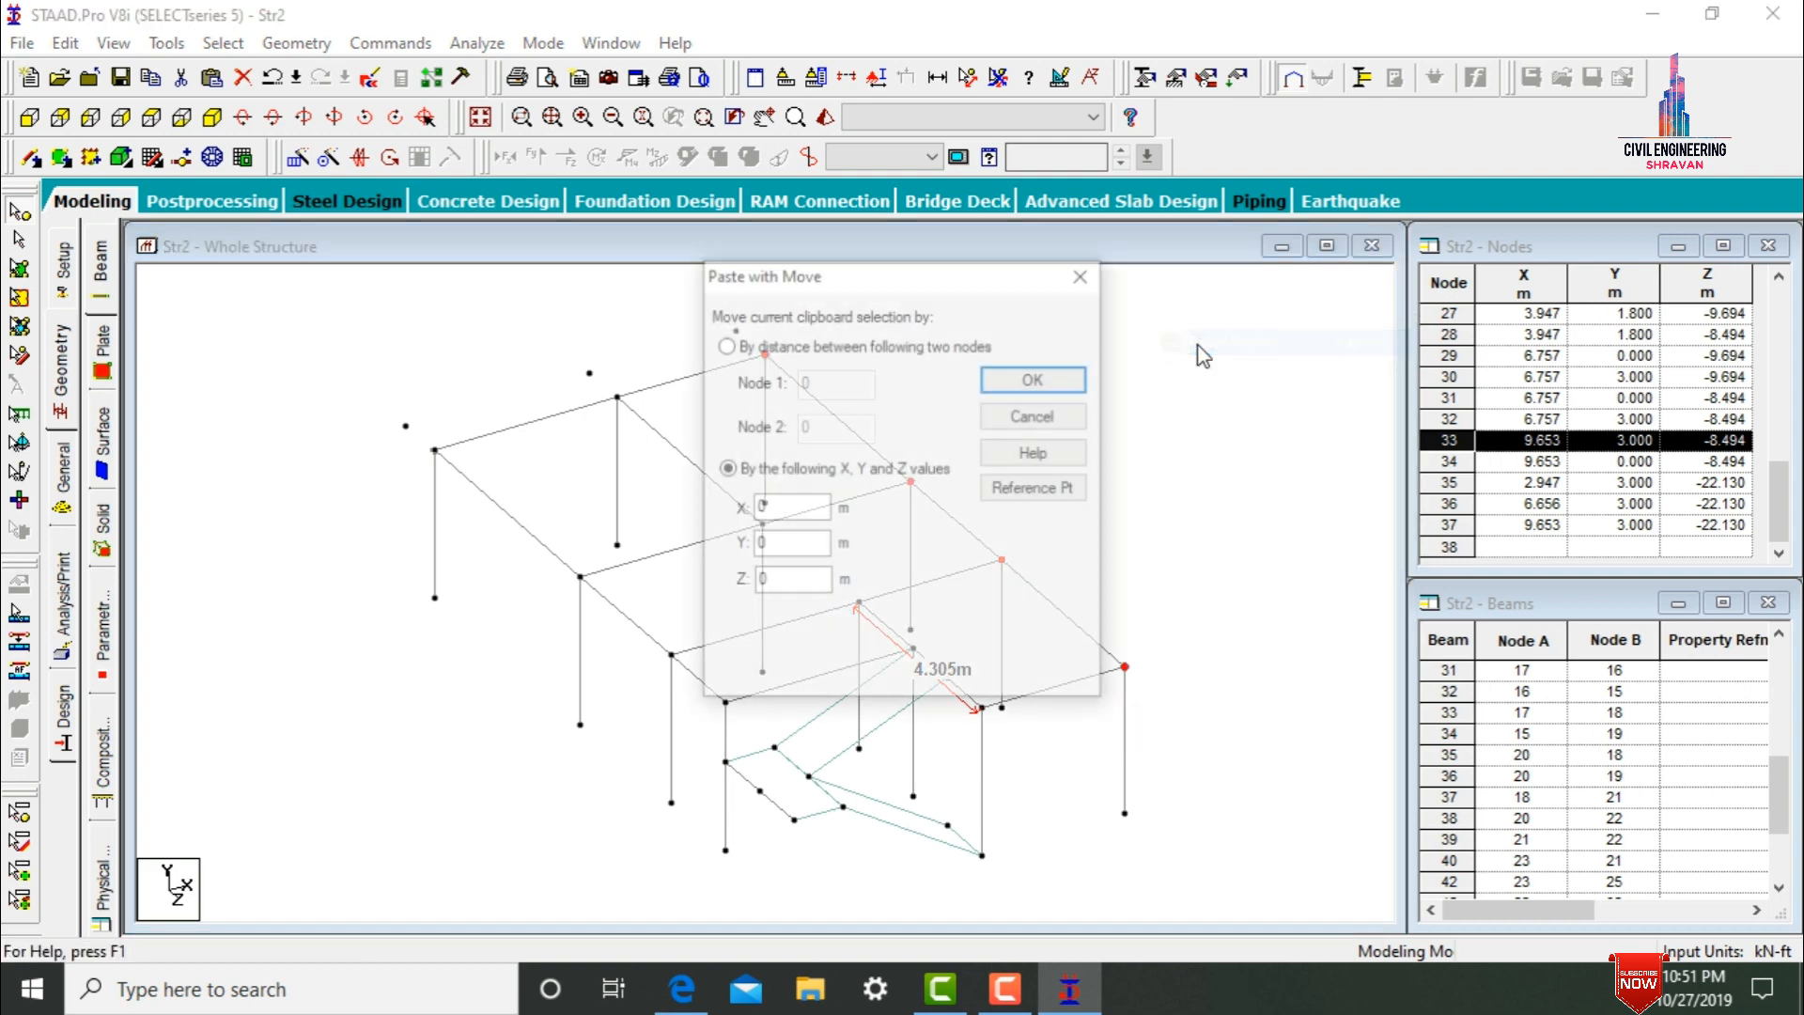
{"action": "double_click", "coordinate": [808, 503]}
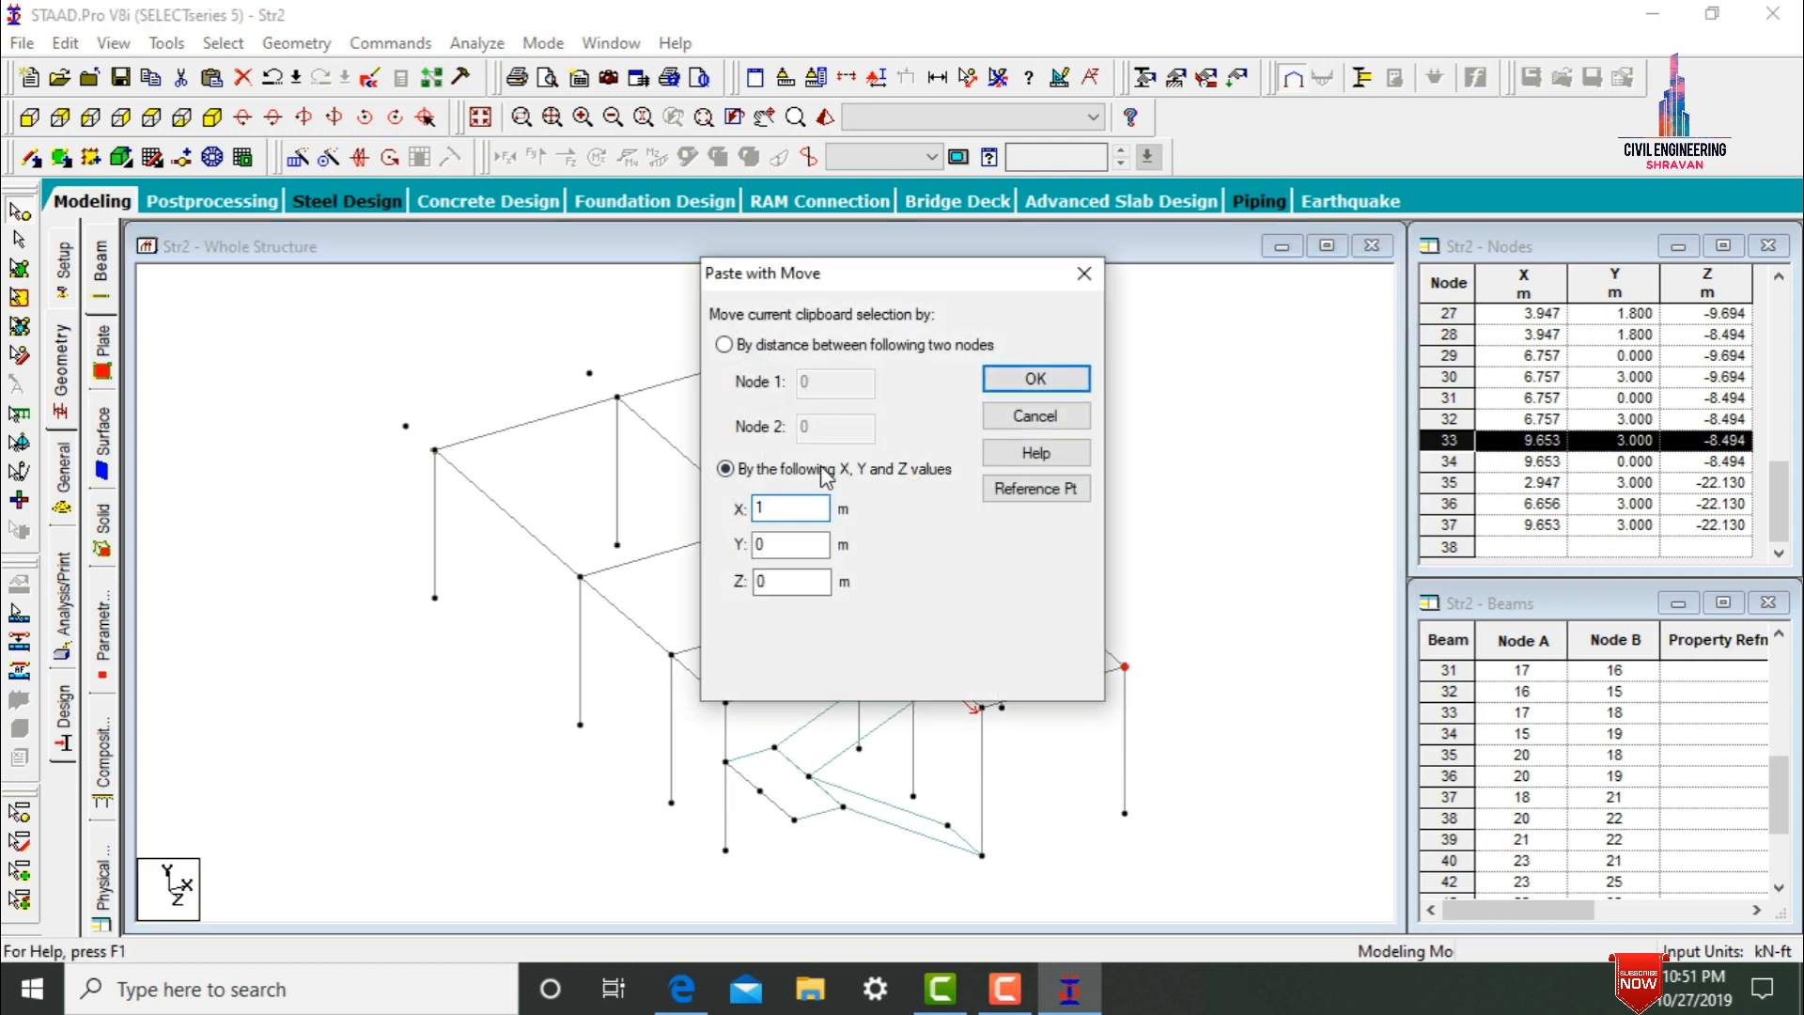
{"action": "left_click", "coordinate": [1037, 378]}
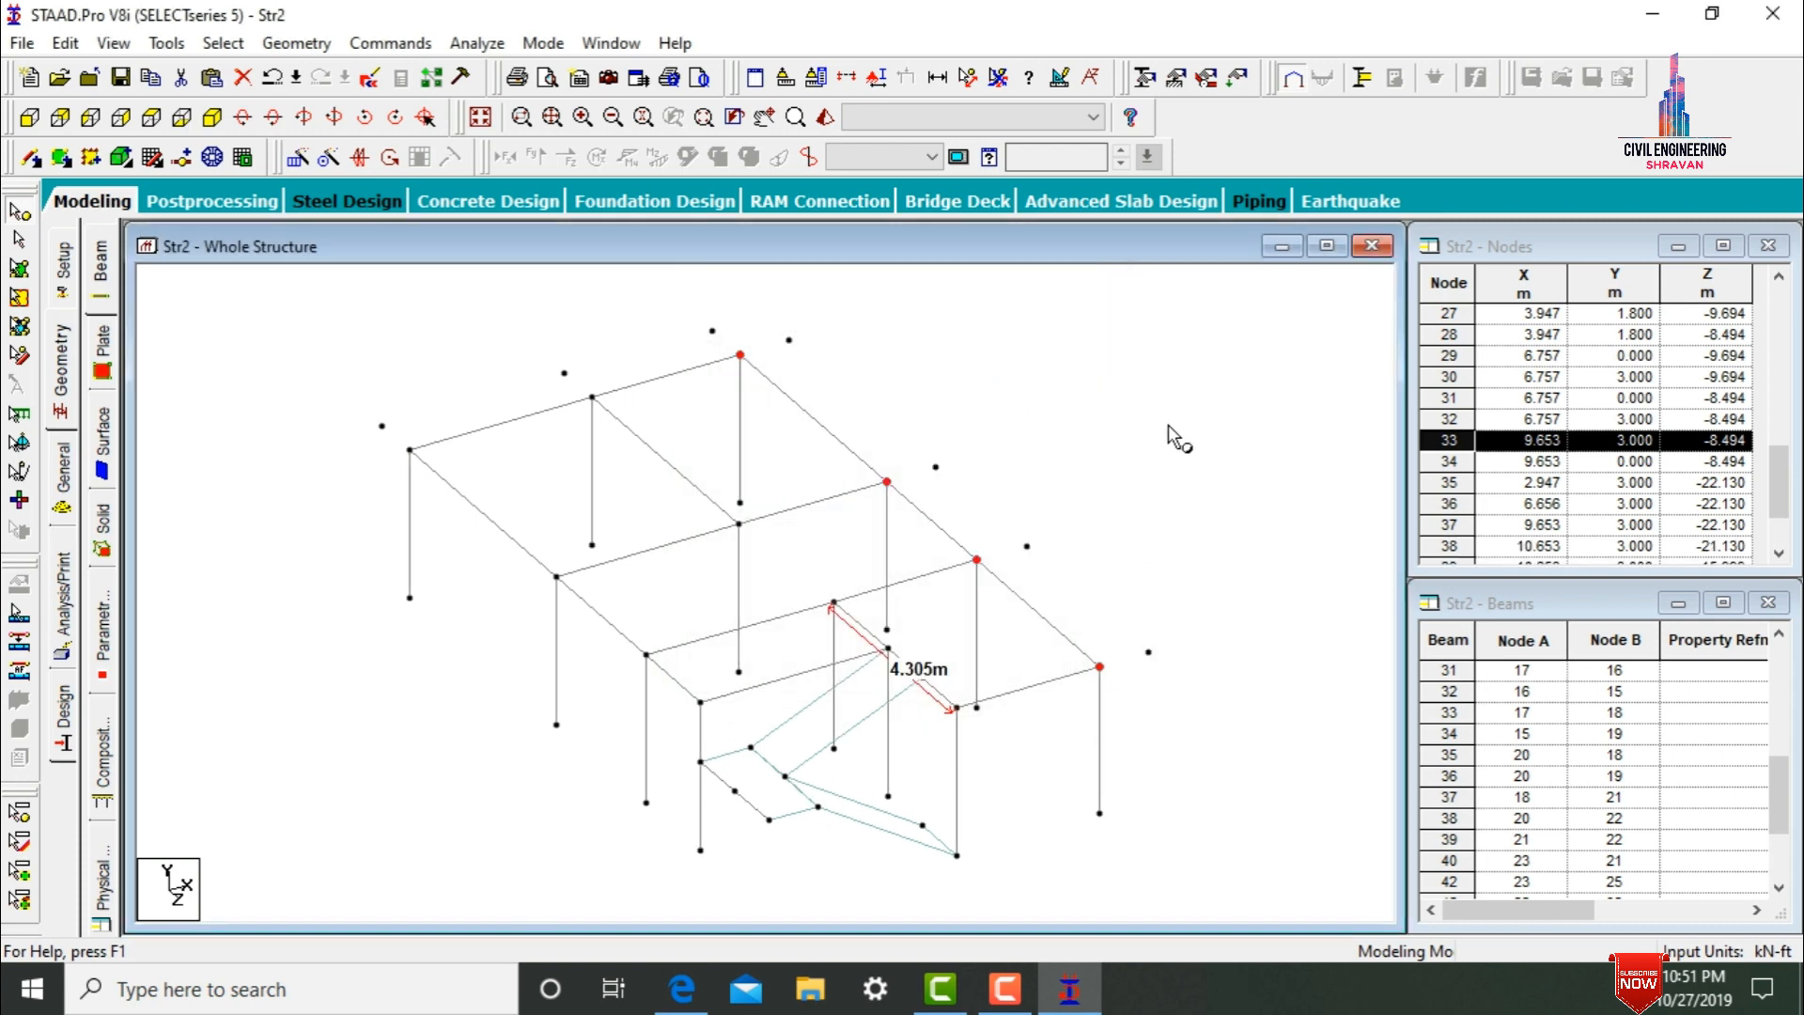
- Copy rear projection node 37 and paste it with an X offset of 1 m as the projection's outer corner
{"action": "left_click", "coordinate": [949, 363]}
{"action": "left_click", "coordinate": [713, 330]}
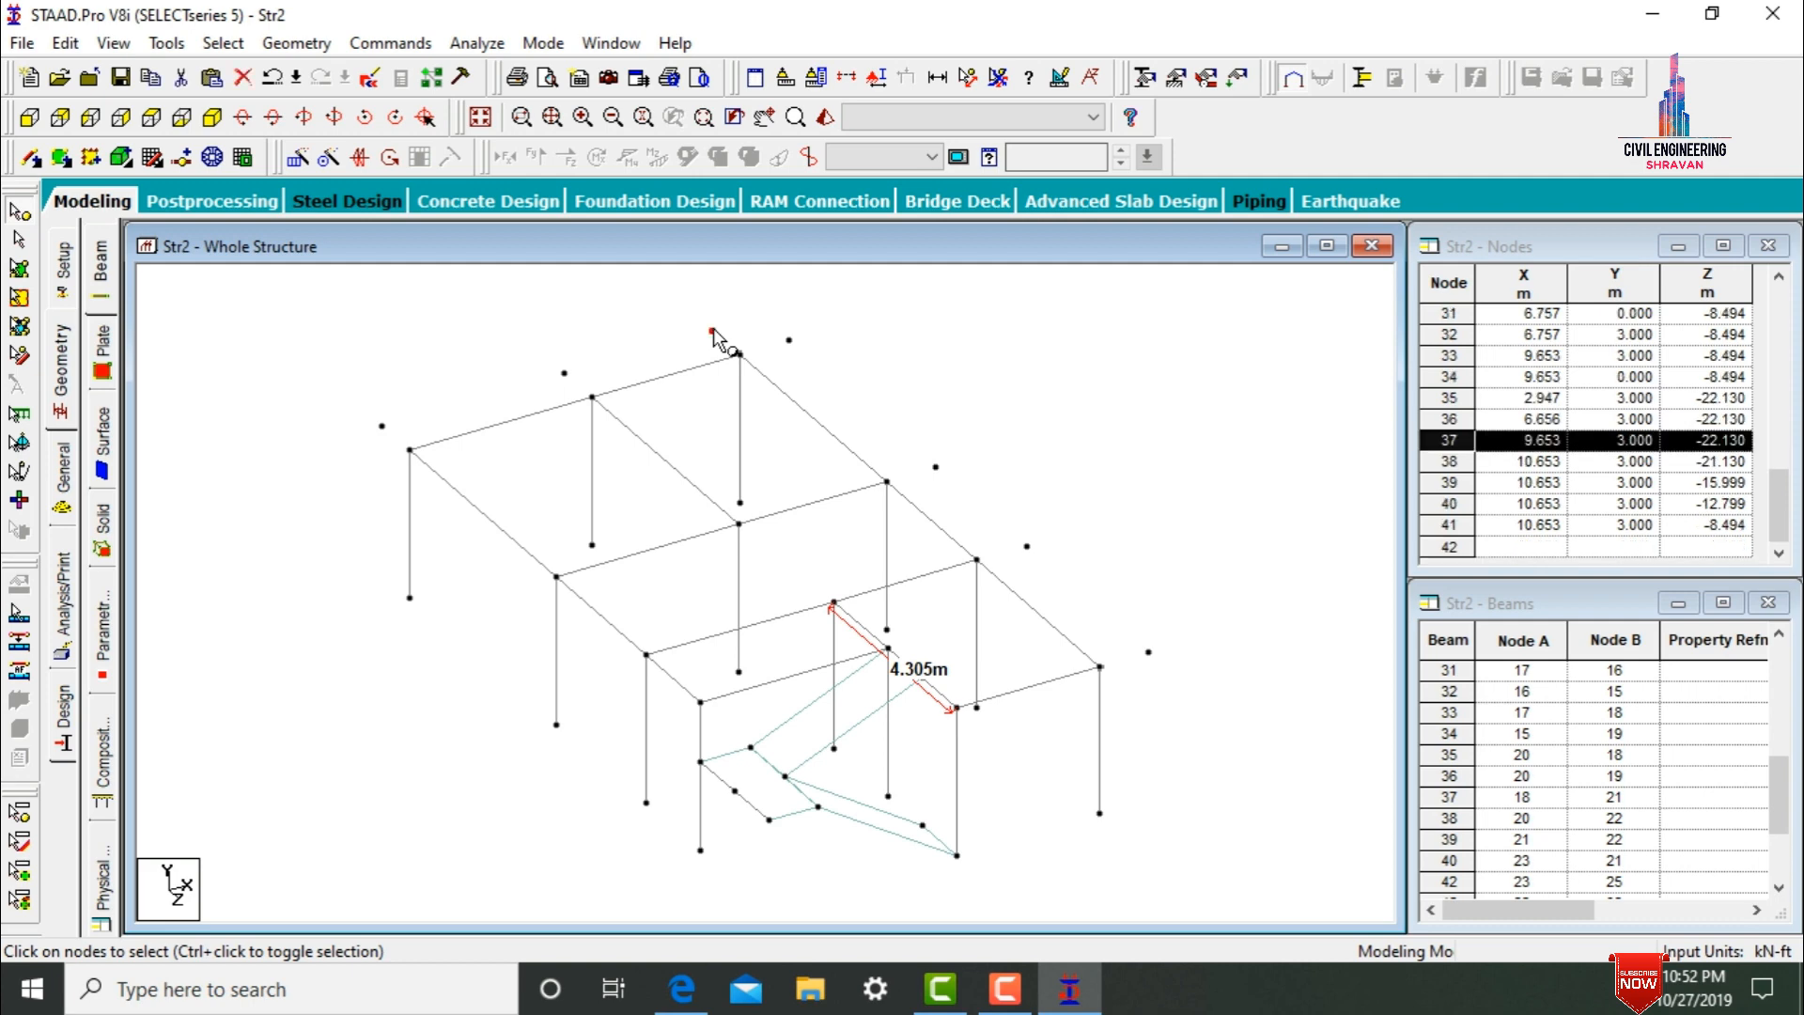
{"action": "right_click", "coordinate": [713, 329]}
{"action": "left_click", "coordinate": [793, 369]}
{"action": "right_click", "coordinate": [793, 370]}
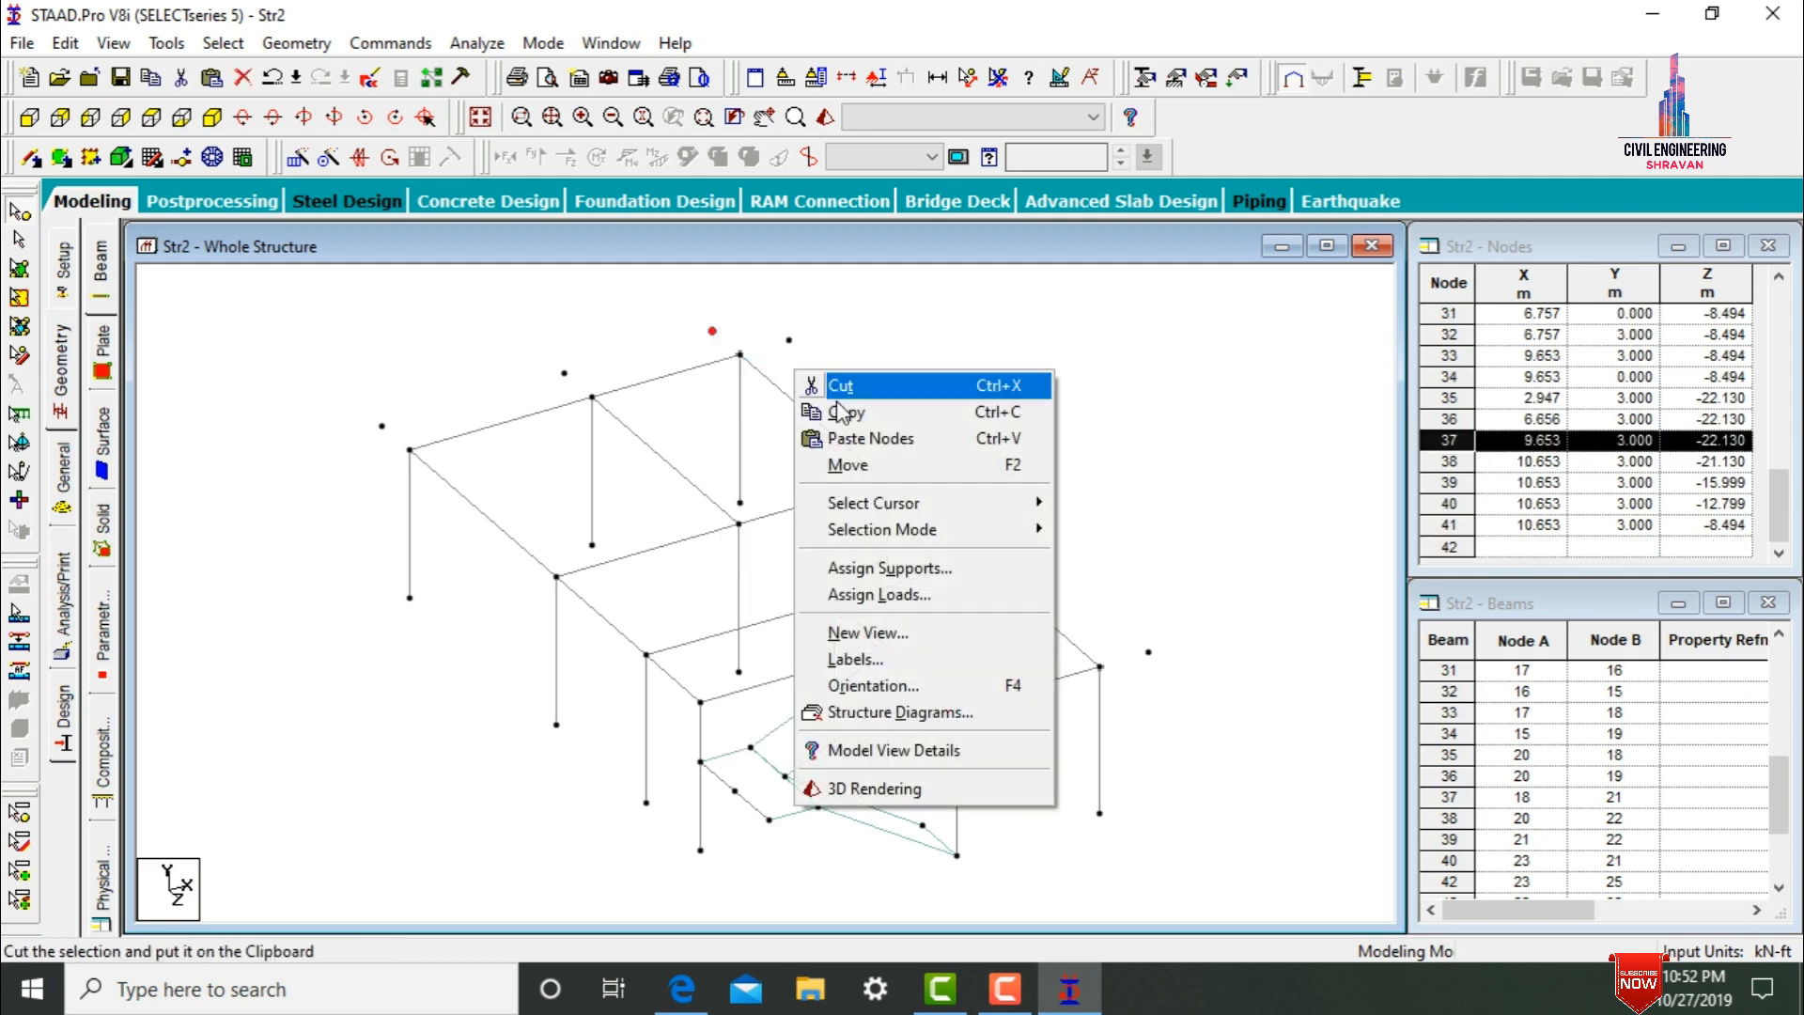
{"action": "left_click", "coordinate": [853, 436]}
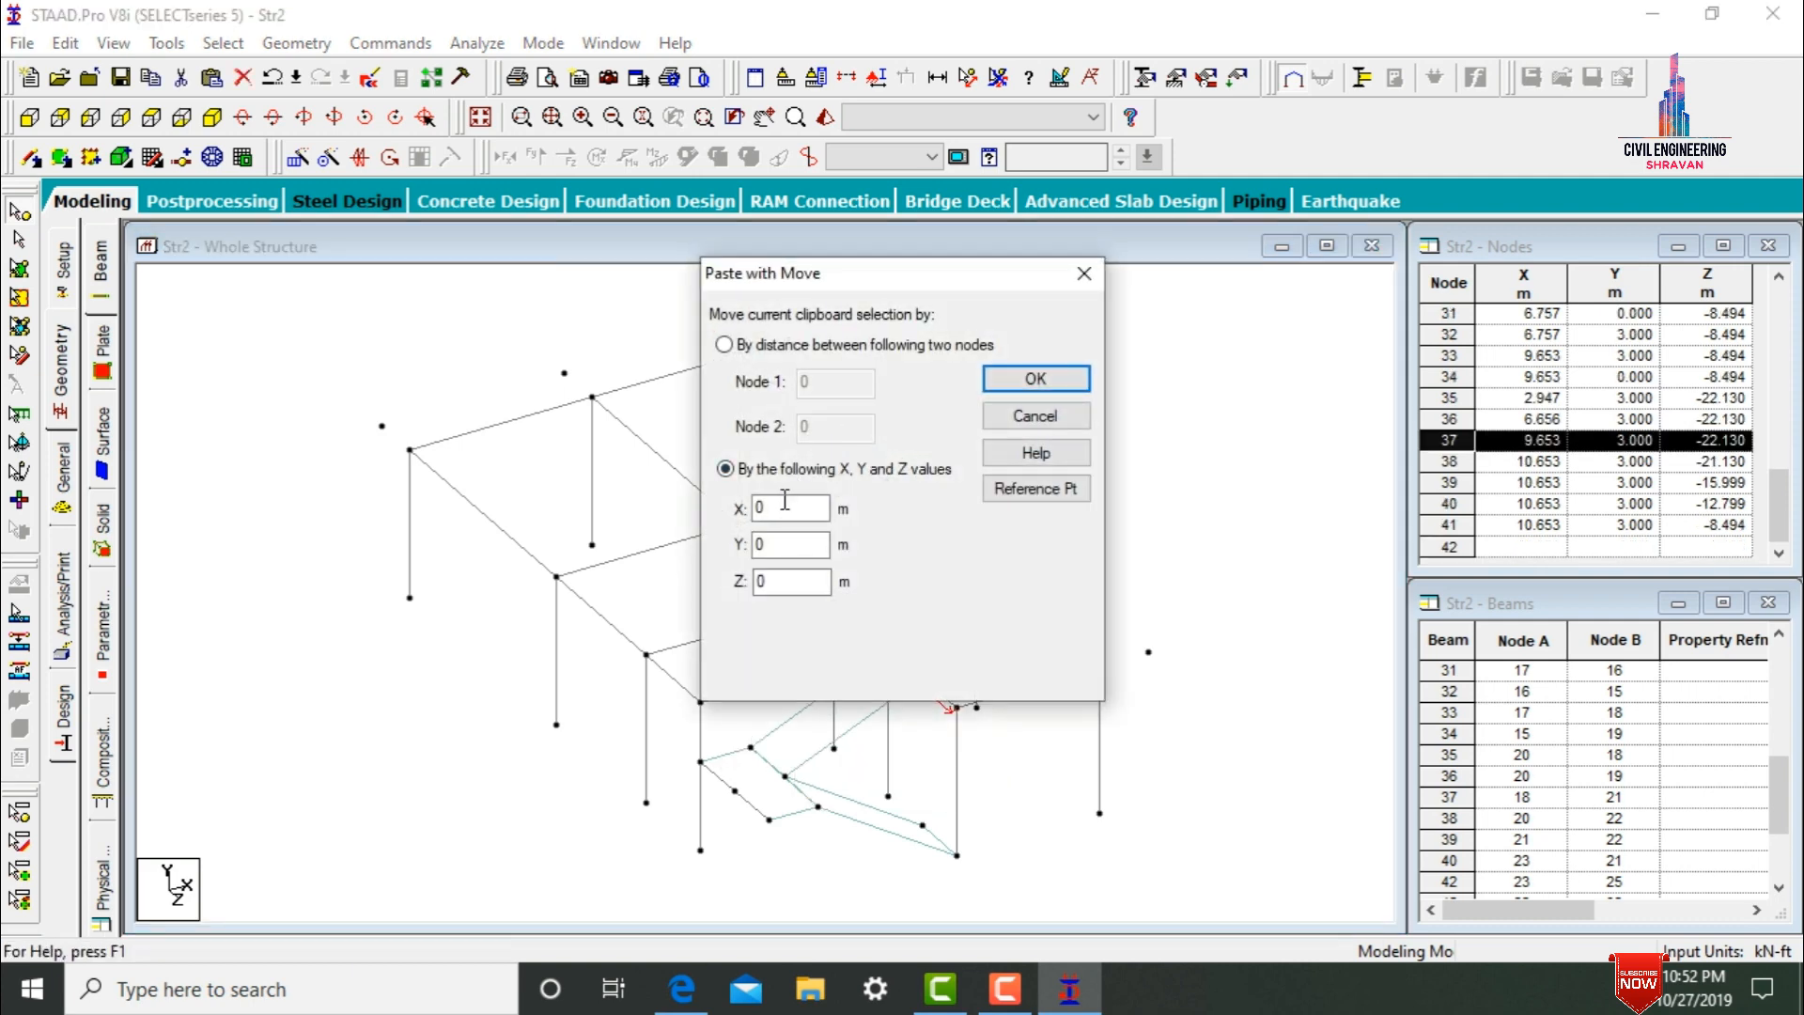
{"action": "type", "text": "1"}
{"action": "key", "text": "Return"}
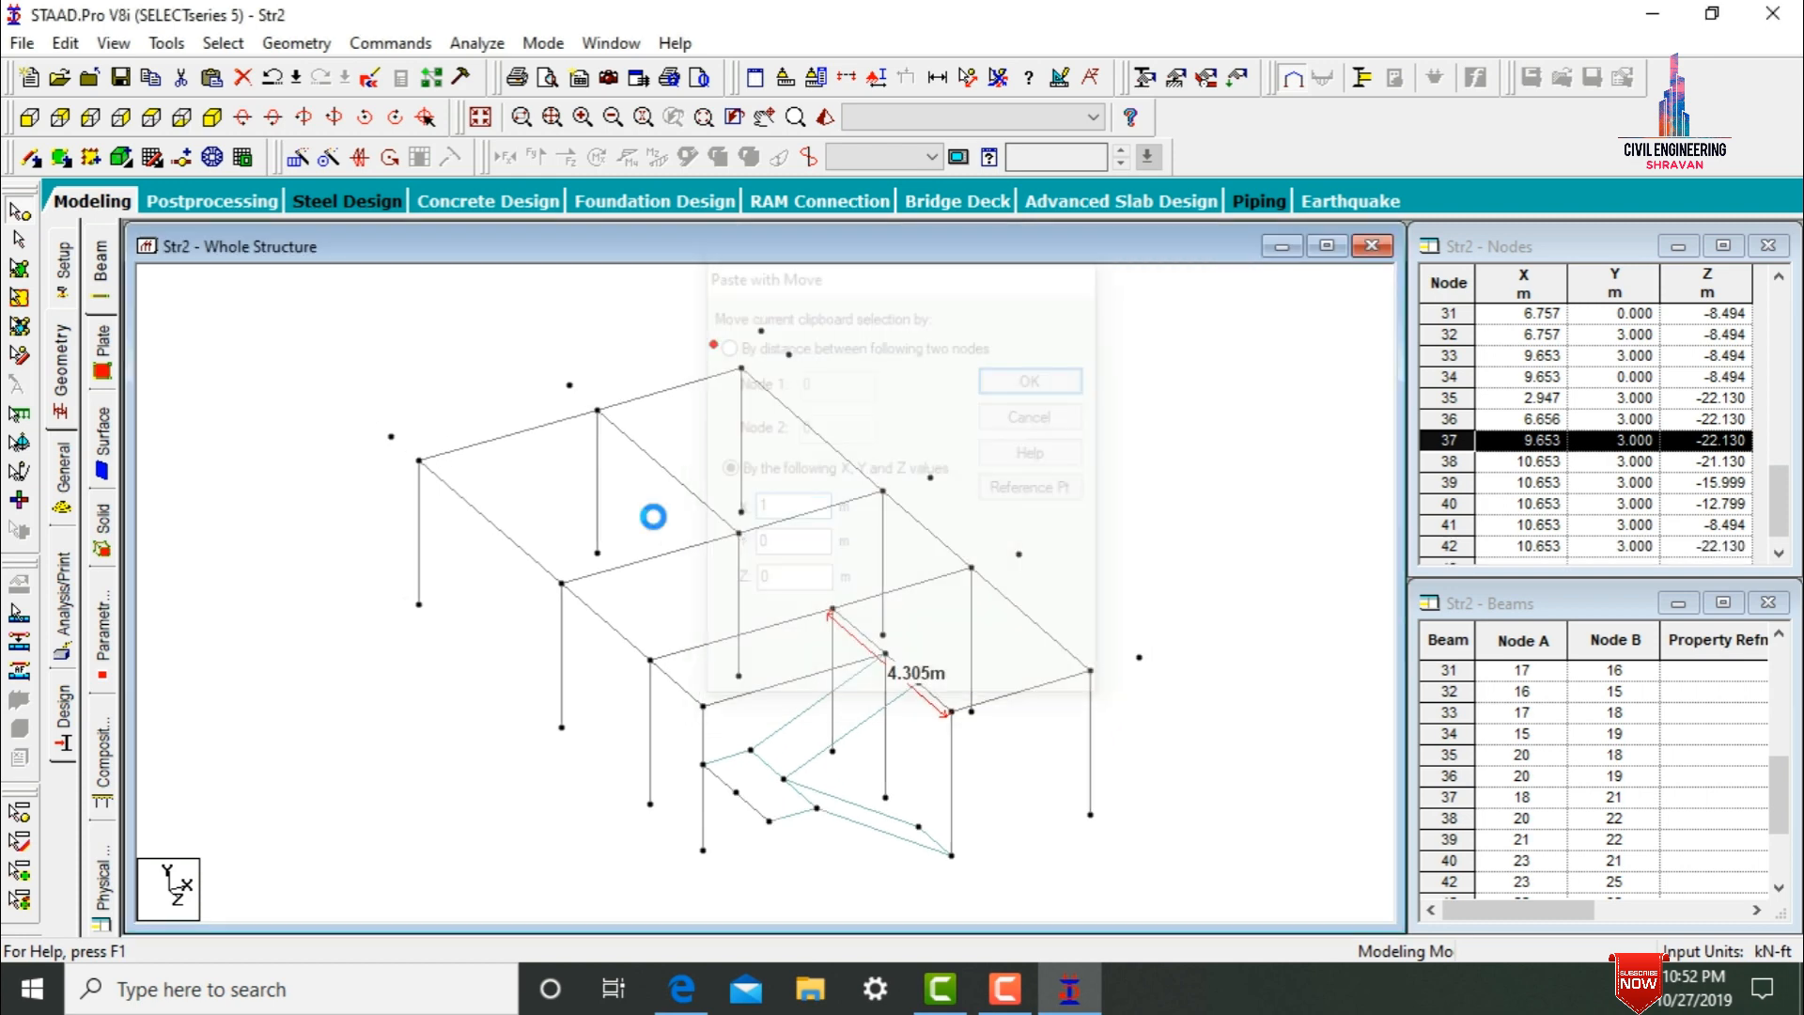
{"action": "left_click", "coordinate": [961, 387]}
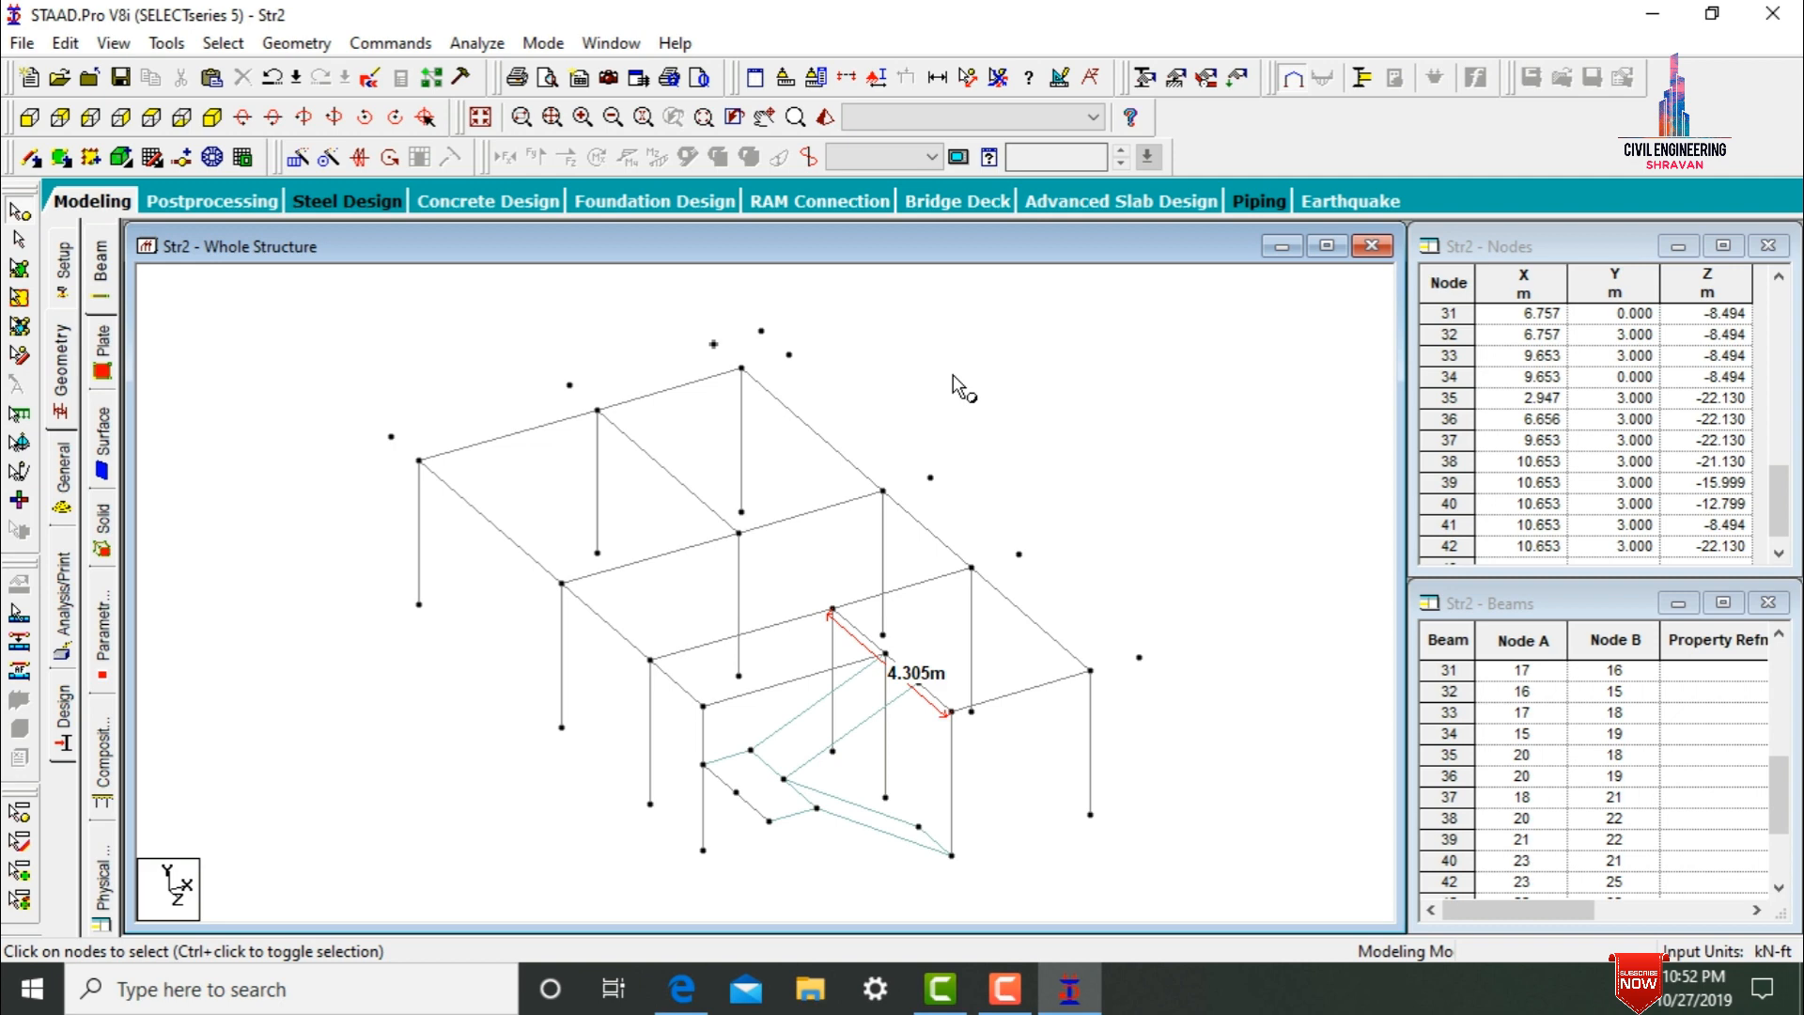
- Add short cantilever beams joining the rear and side column tops to their 1 m projection nodes
{"action": "left_click", "coordinate": [28, 158]}
{"action": "left_click_drag", "start_coordinate": [404, 447], "coordinate": [420, 460]}
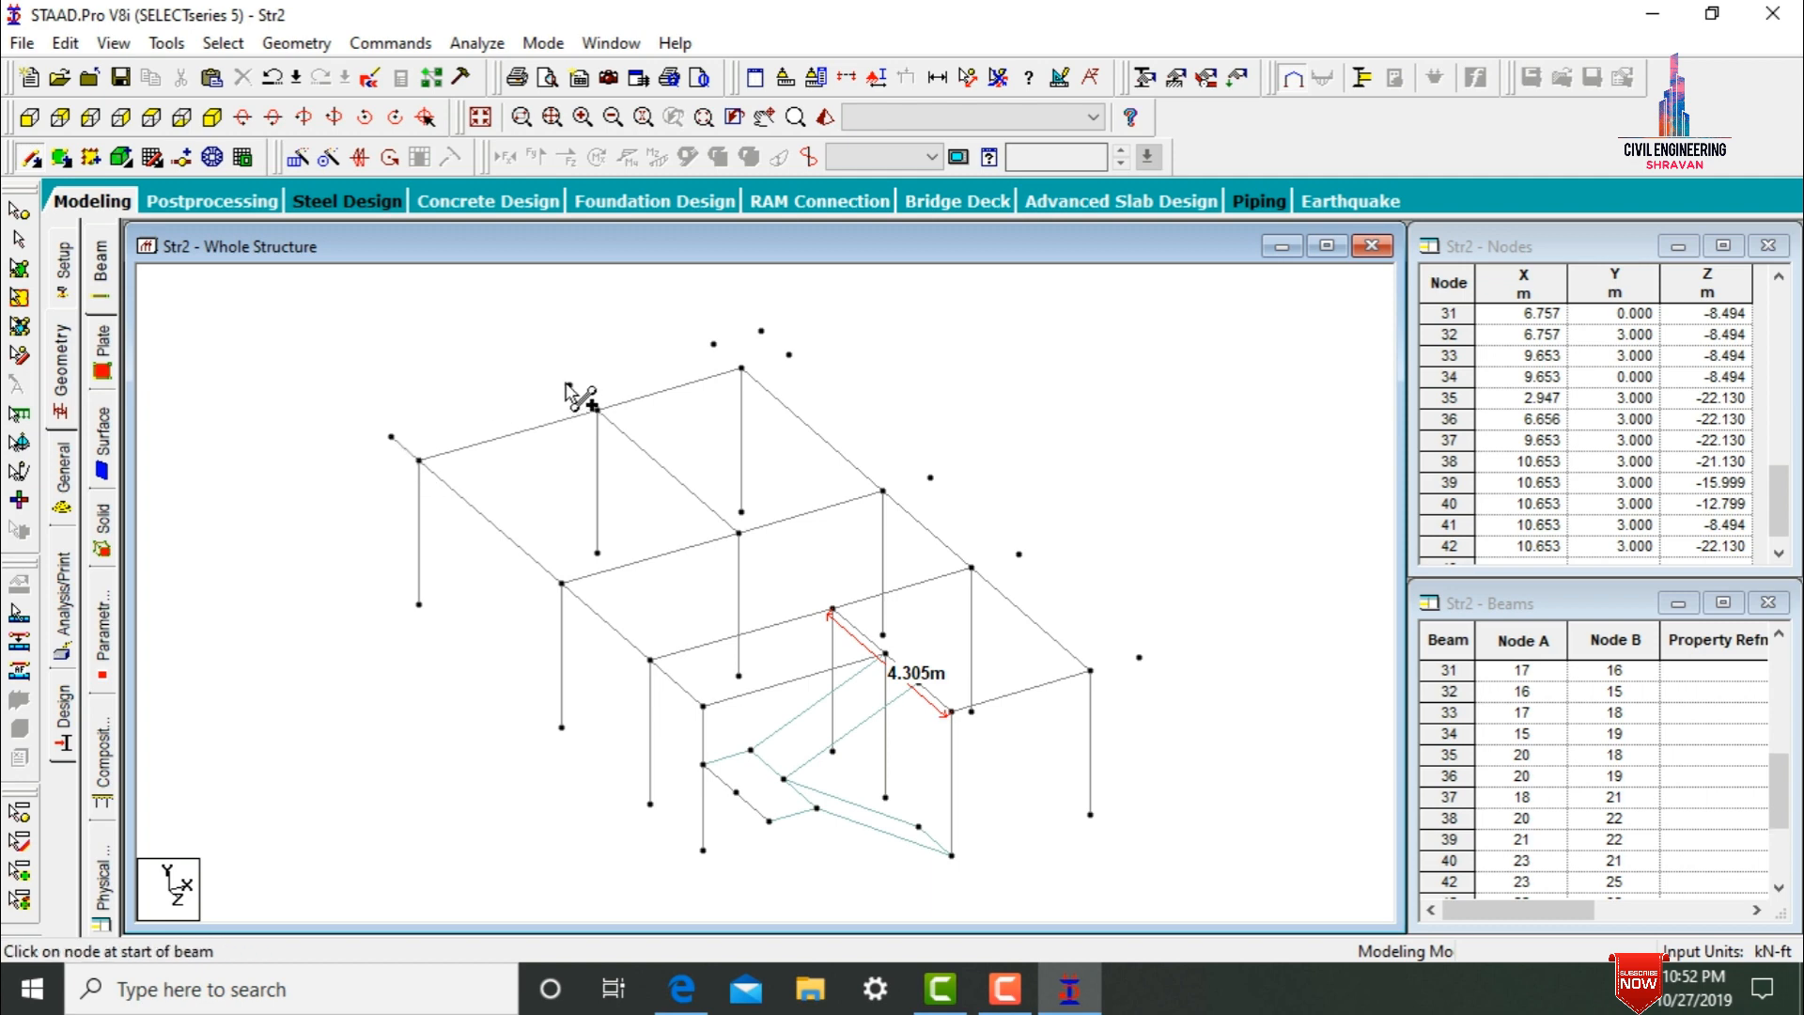
{"action": "left_click_drag", "start_coordinate": [567, 384], "coordinate": [598, 411]}
{"action": "left_click_drag", "start_coordinate": [723, 345], "coordinate": [790, 354]}
{"action": "left_click_drag", "start_coordinate": [886, 490], "coordinate": [930, 477]}
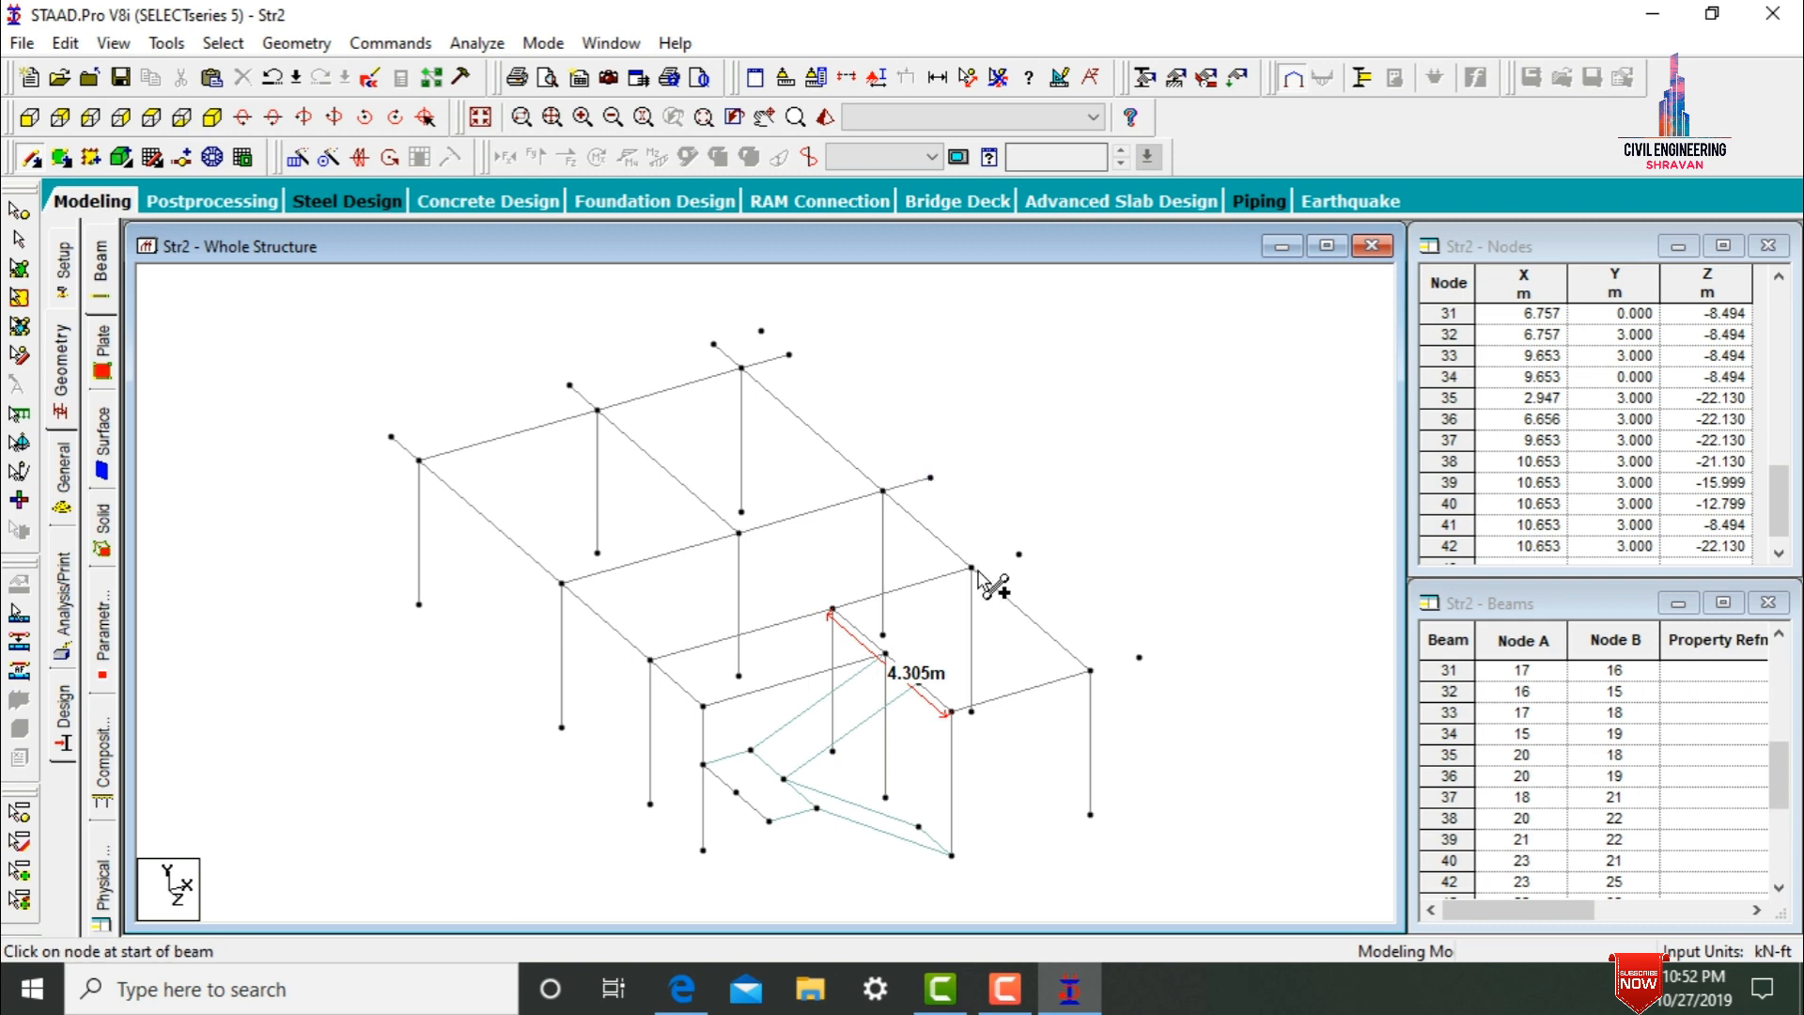
{"action": "left_click_drag", "start_coordinate": [977, 571], "coordinate": [1020, 557]}
{"action": "left_click_drag", "start_coordinate": [1097, 674], "coordinate": [1141, 660]}
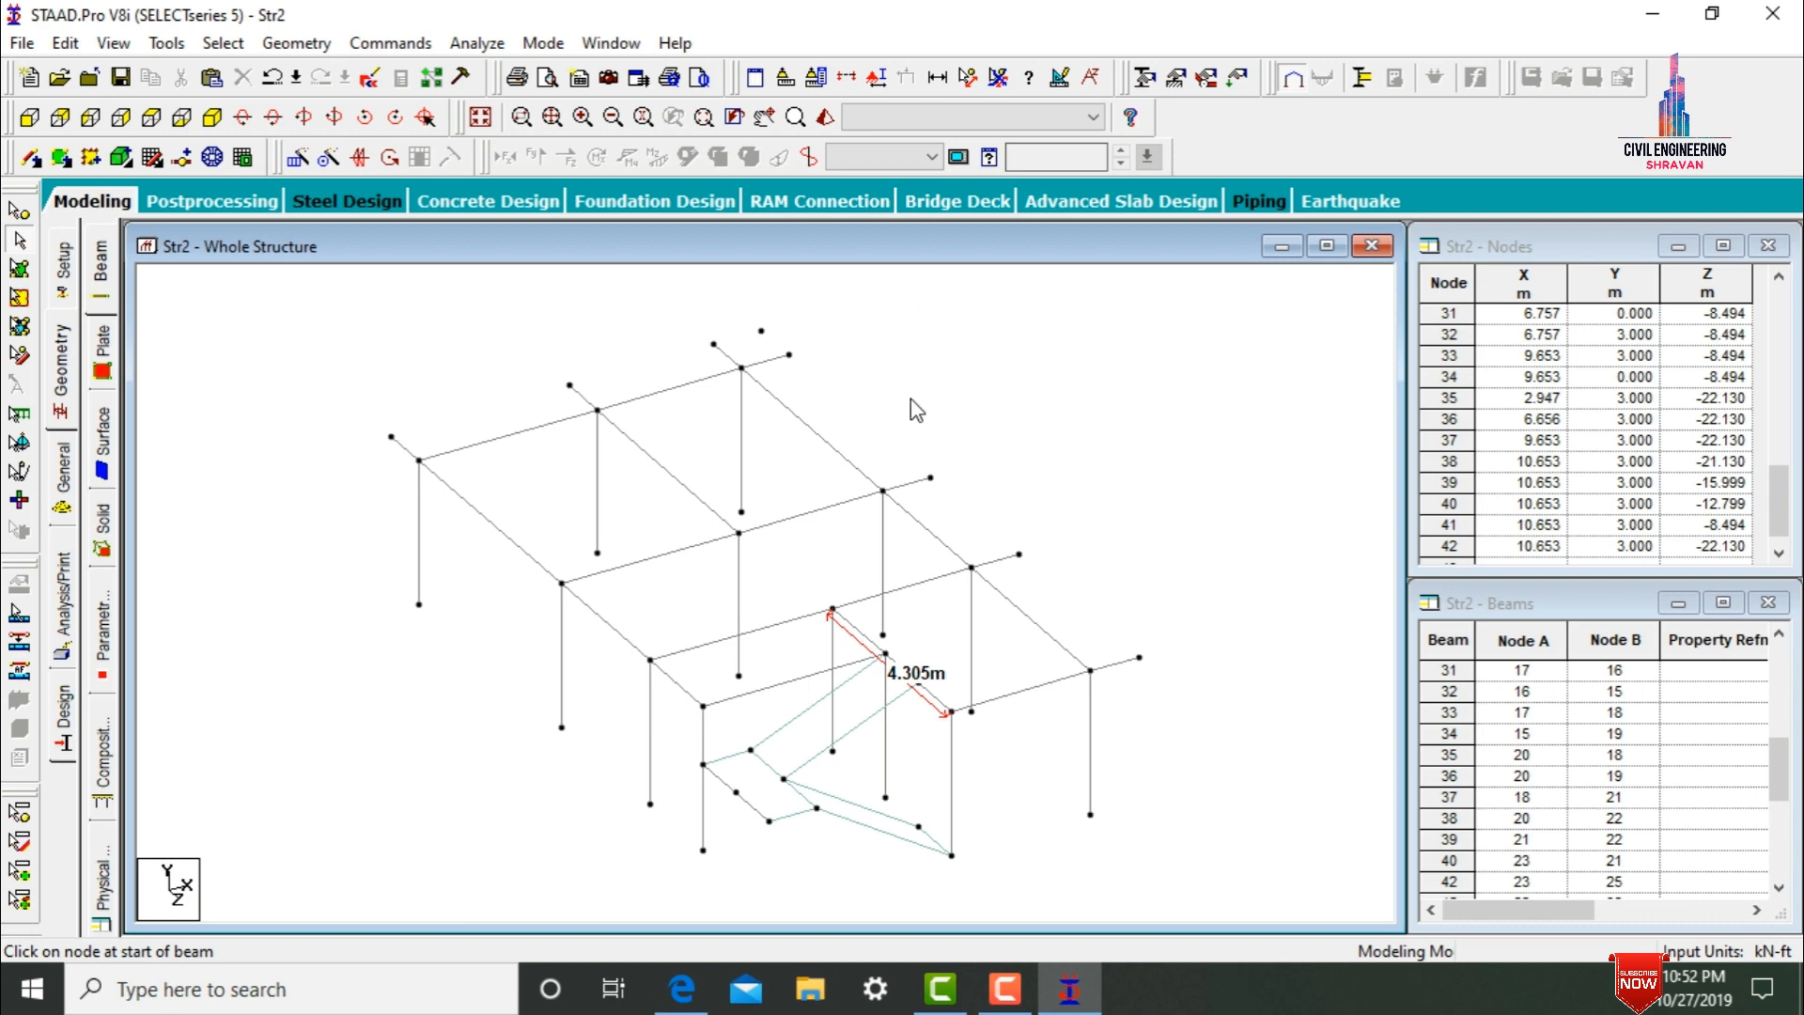
- Add four-noded plates over the two rear projection bays, between nodes 35, 36 and 37 and the rear column tops
{"action": "left_click", "coordinate": [64, 159]}
{"action": "left_click", "coordinate": [390, 437]}
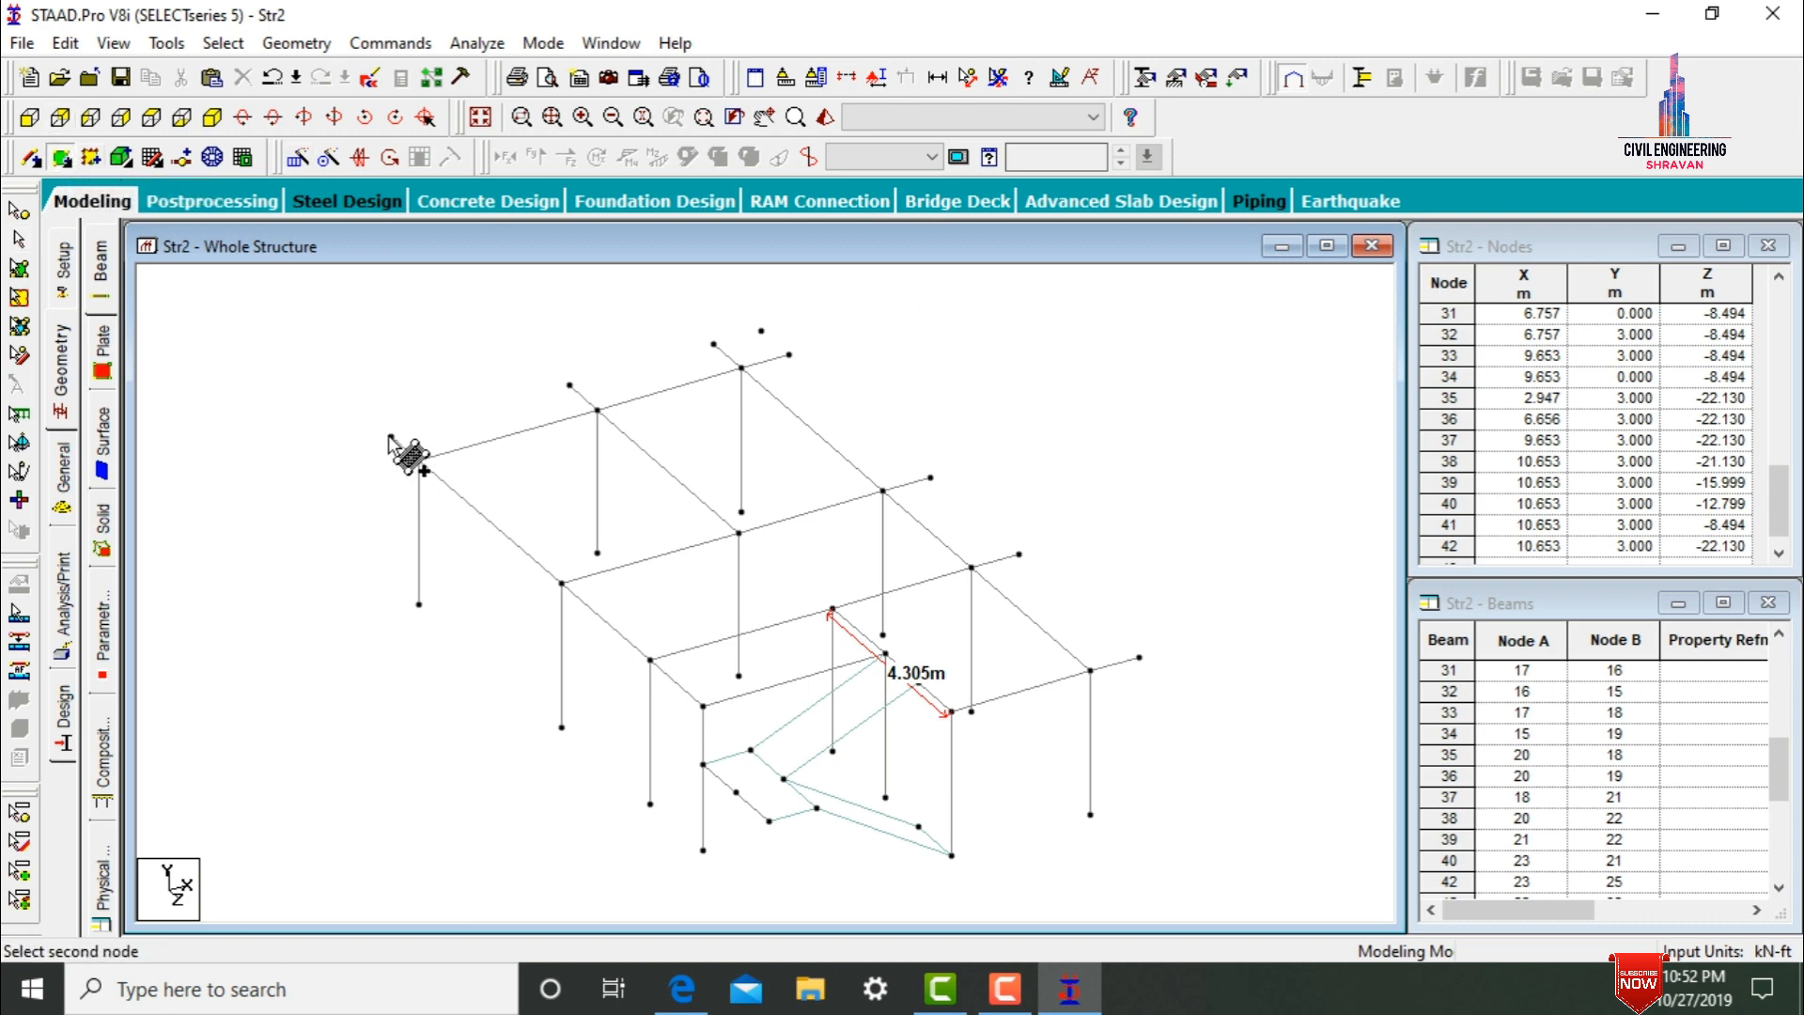
{"action": "left_click", "coordinate": [569, 385]}
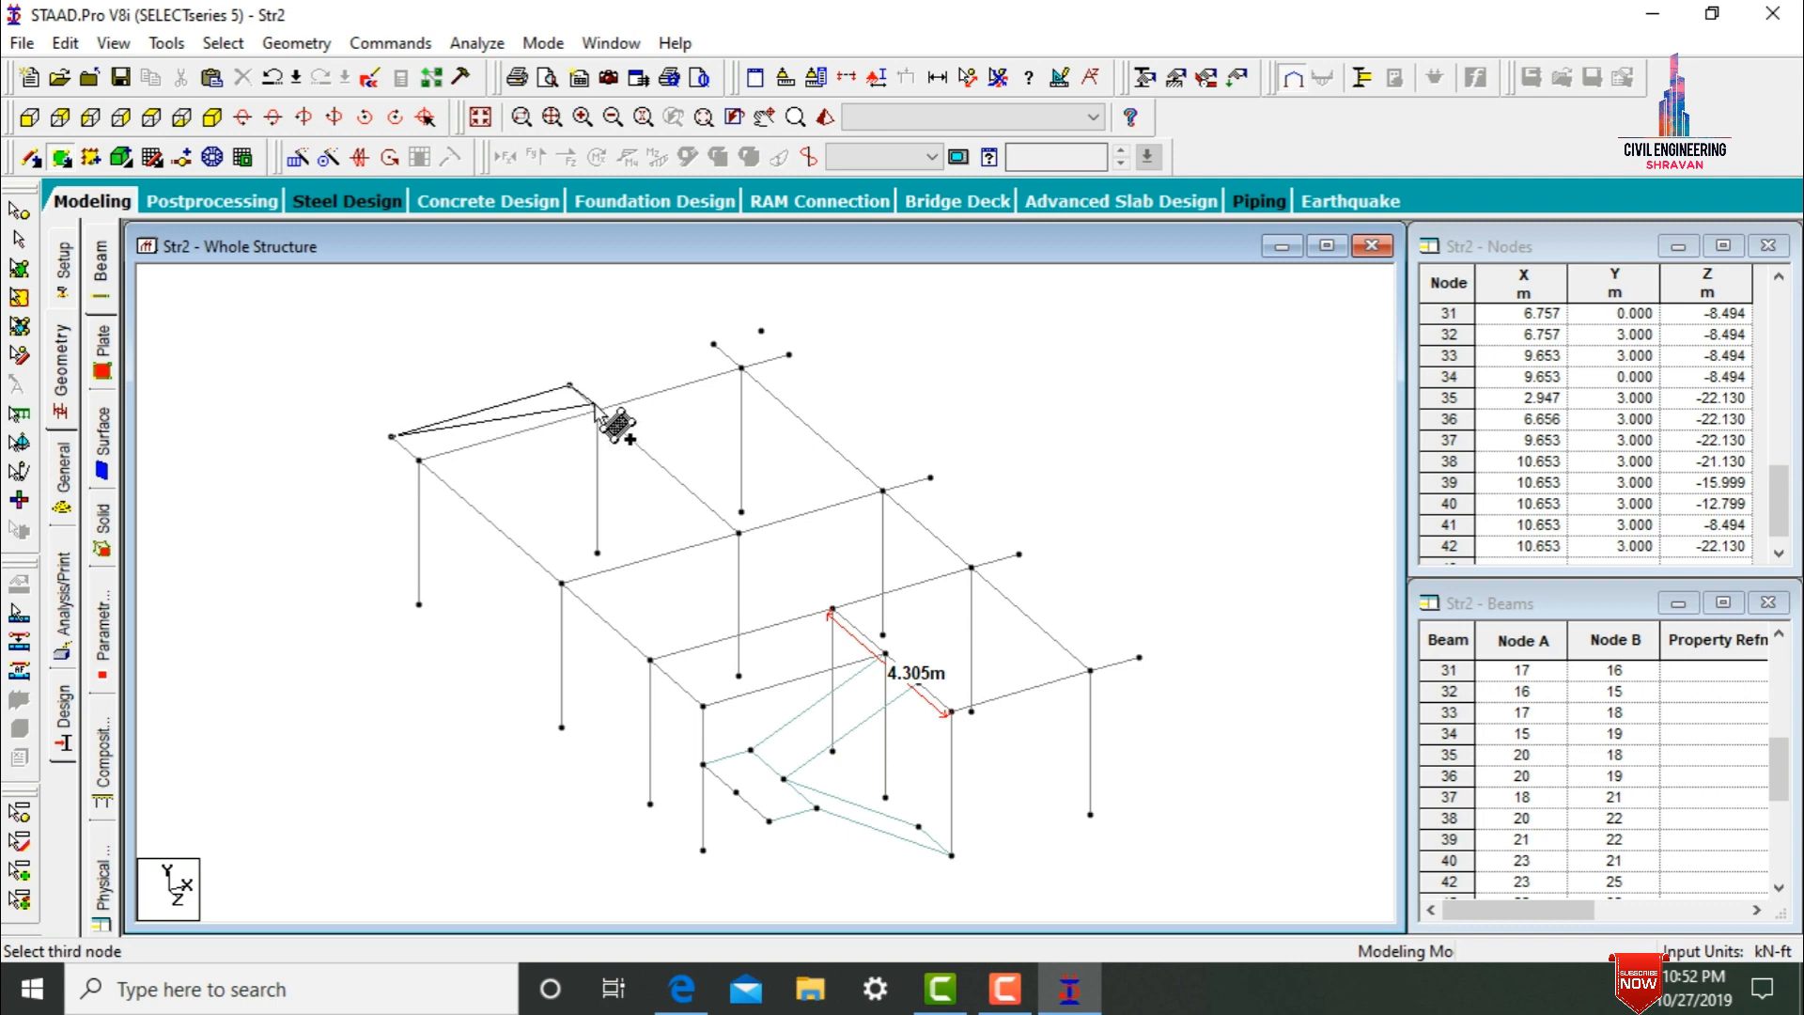
{"action": "left_click", "coordinate": [597, 410]}
{"action": "left_click", "coordinate": [419, 461]}
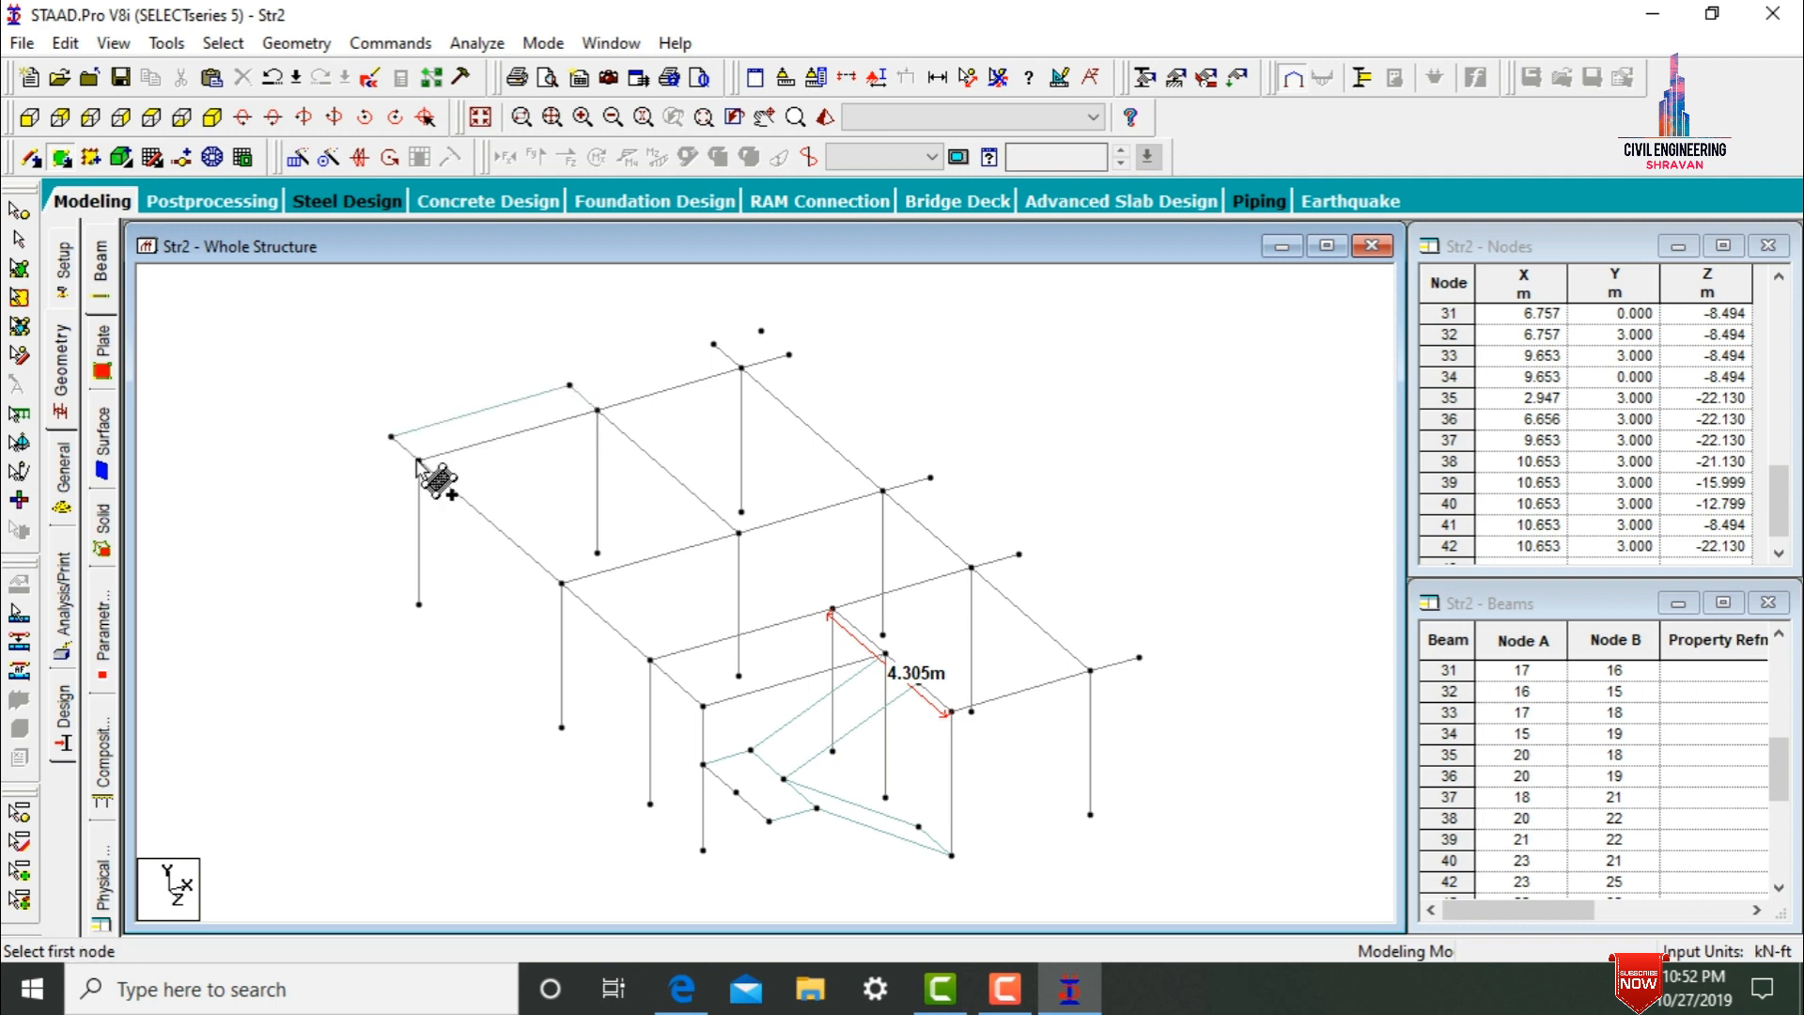
{"action": "left_click", "coordinate": [570, 385]}
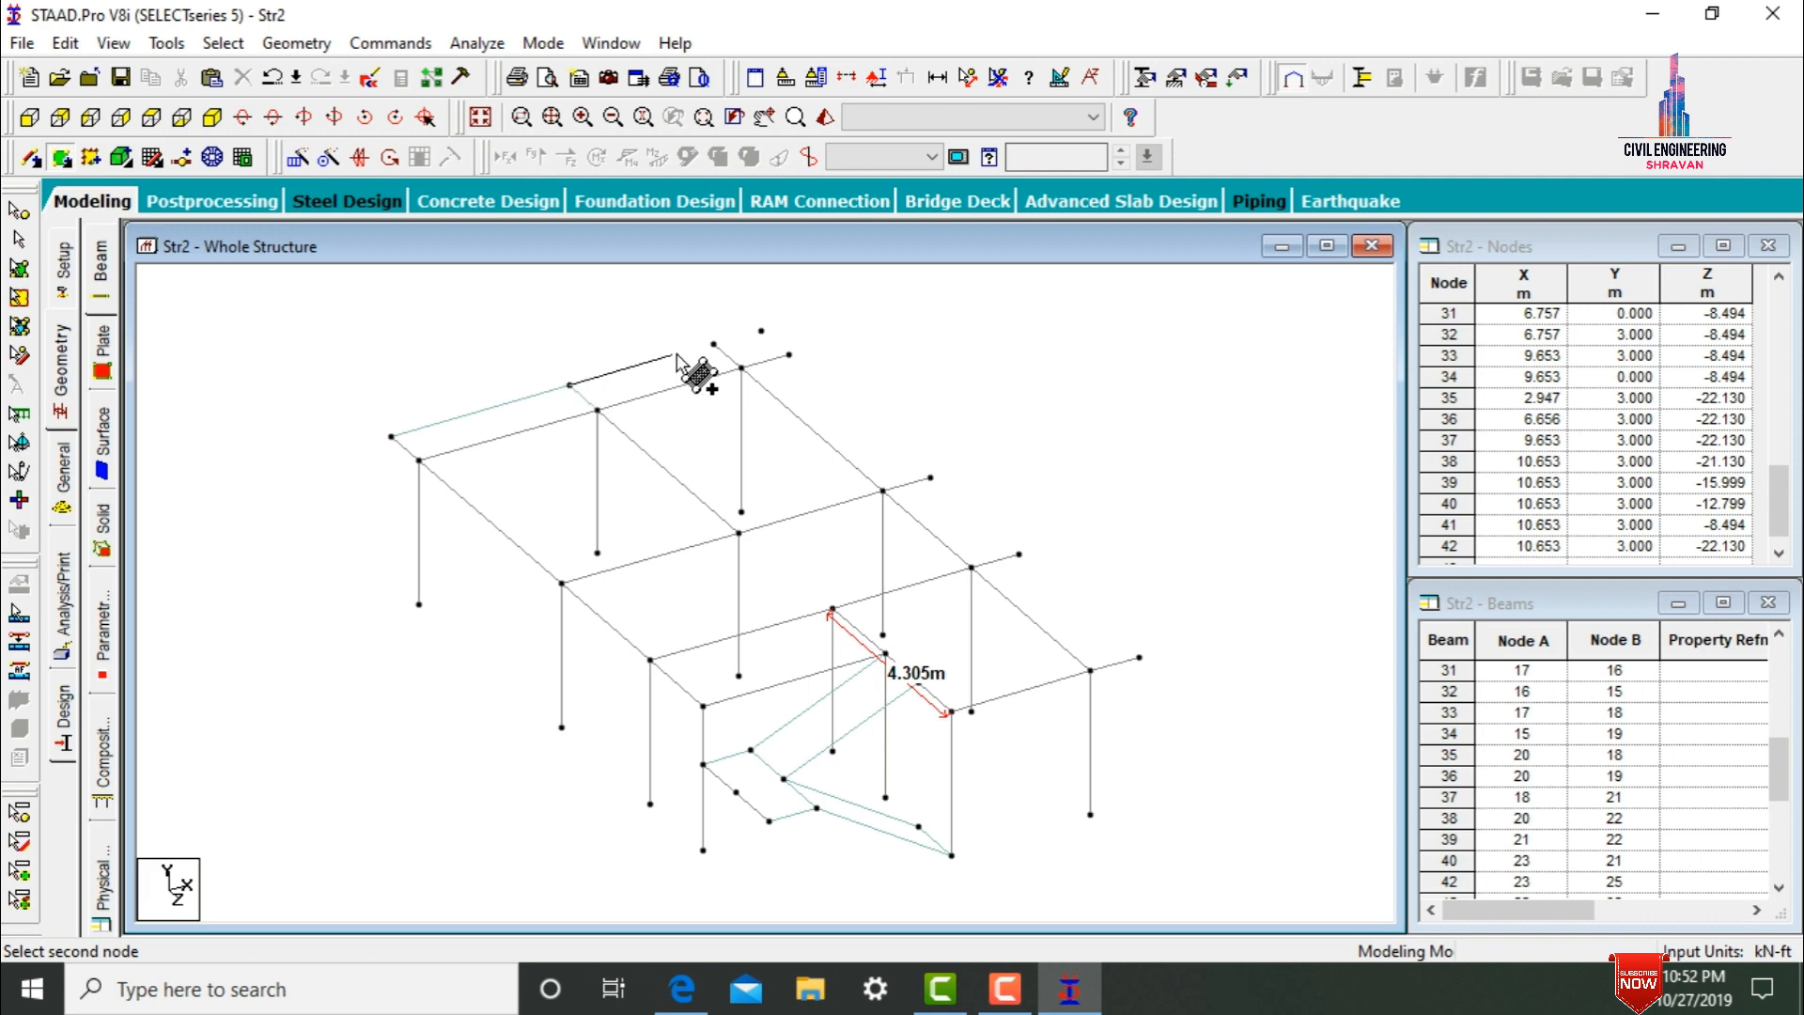
{"action": "left_click", "coordinate": [714, 344]}
{"action": "left_click", "coordinate": [743, 367]}
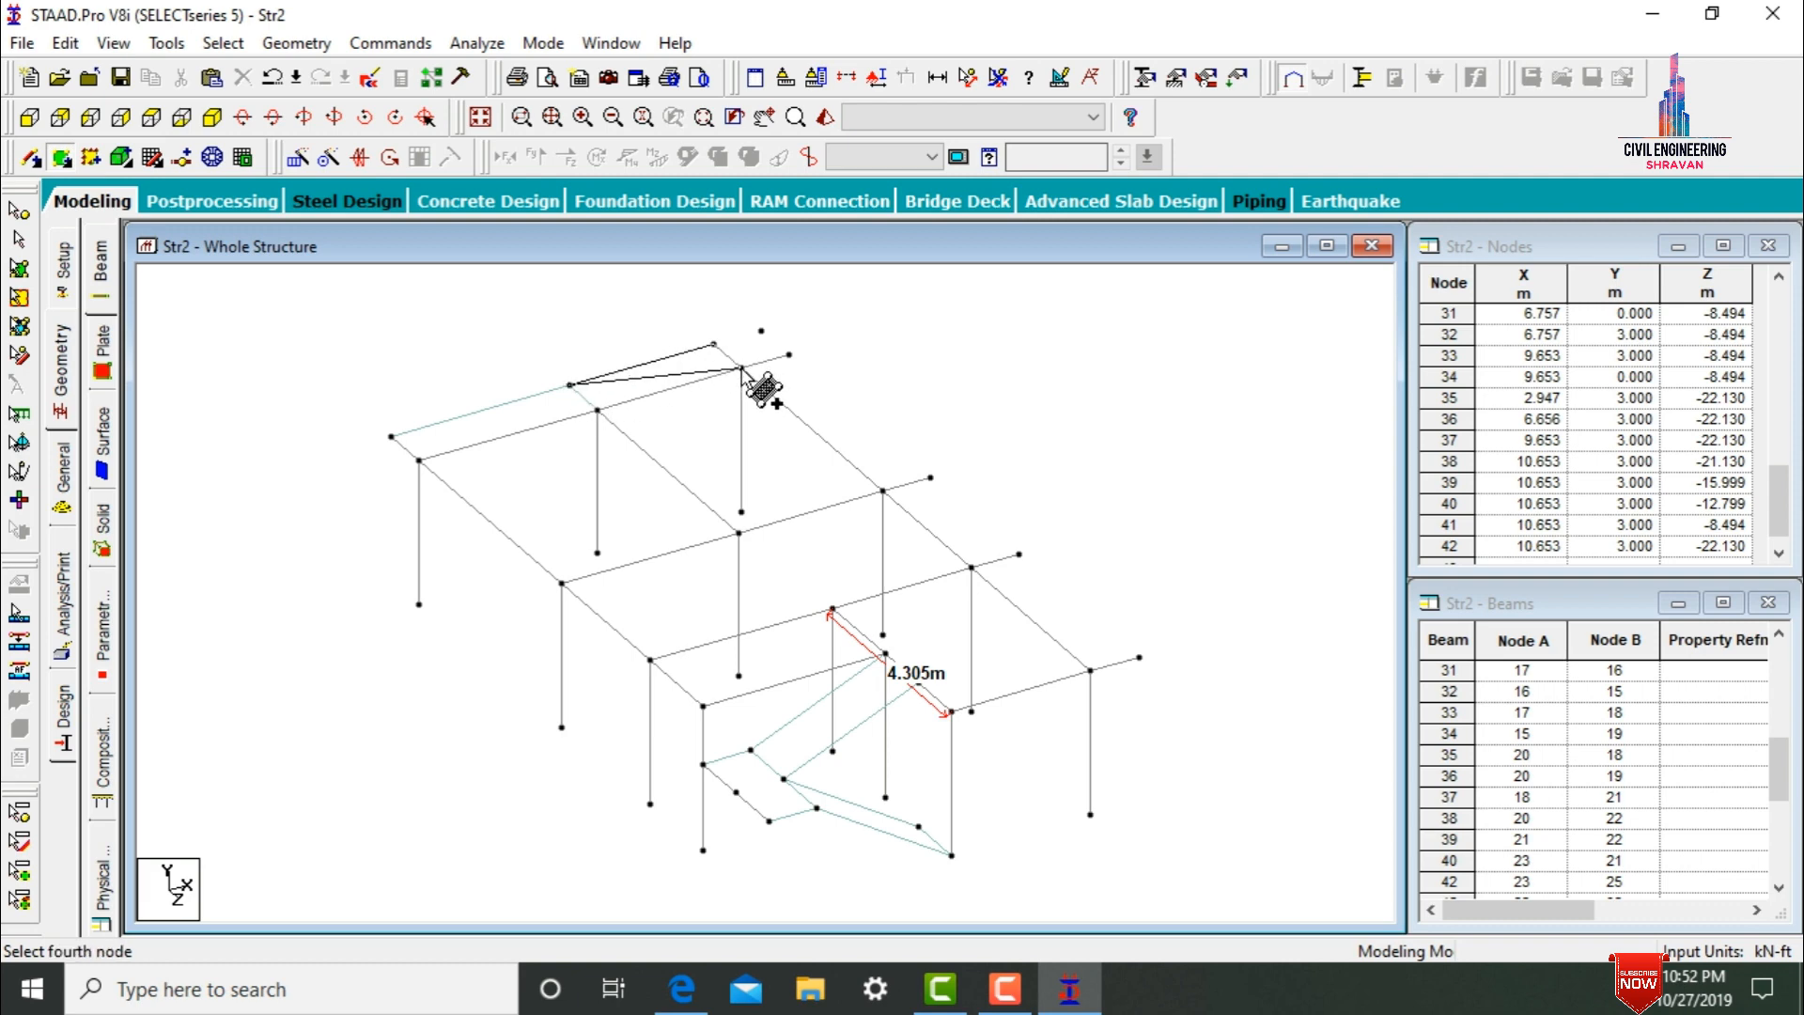
{"action": "left_click", "coordinate": [598, 409]}
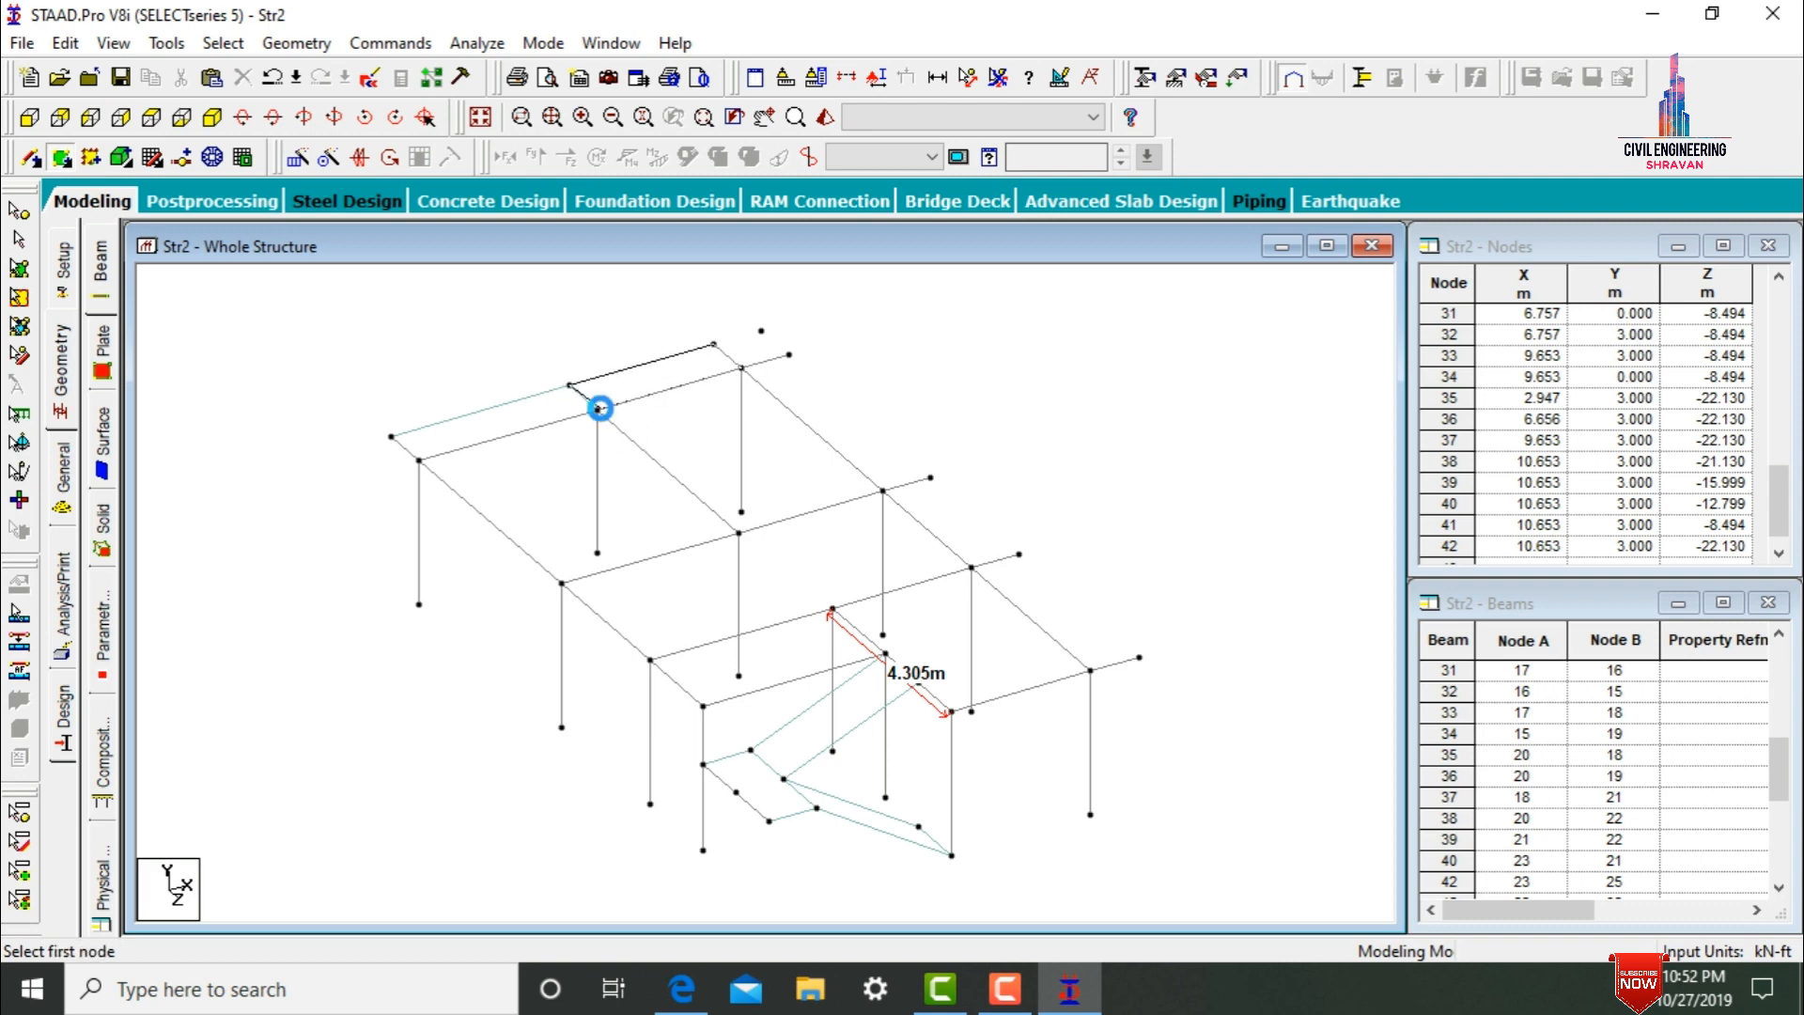
- Add a four-noded plate over the projection's rear corner, using nodes 37, 42, 38 and 14
{"action": "left_click", "coordinate": [714, 343]}
{"action": "left_click", "coordinate": [761, 331]}
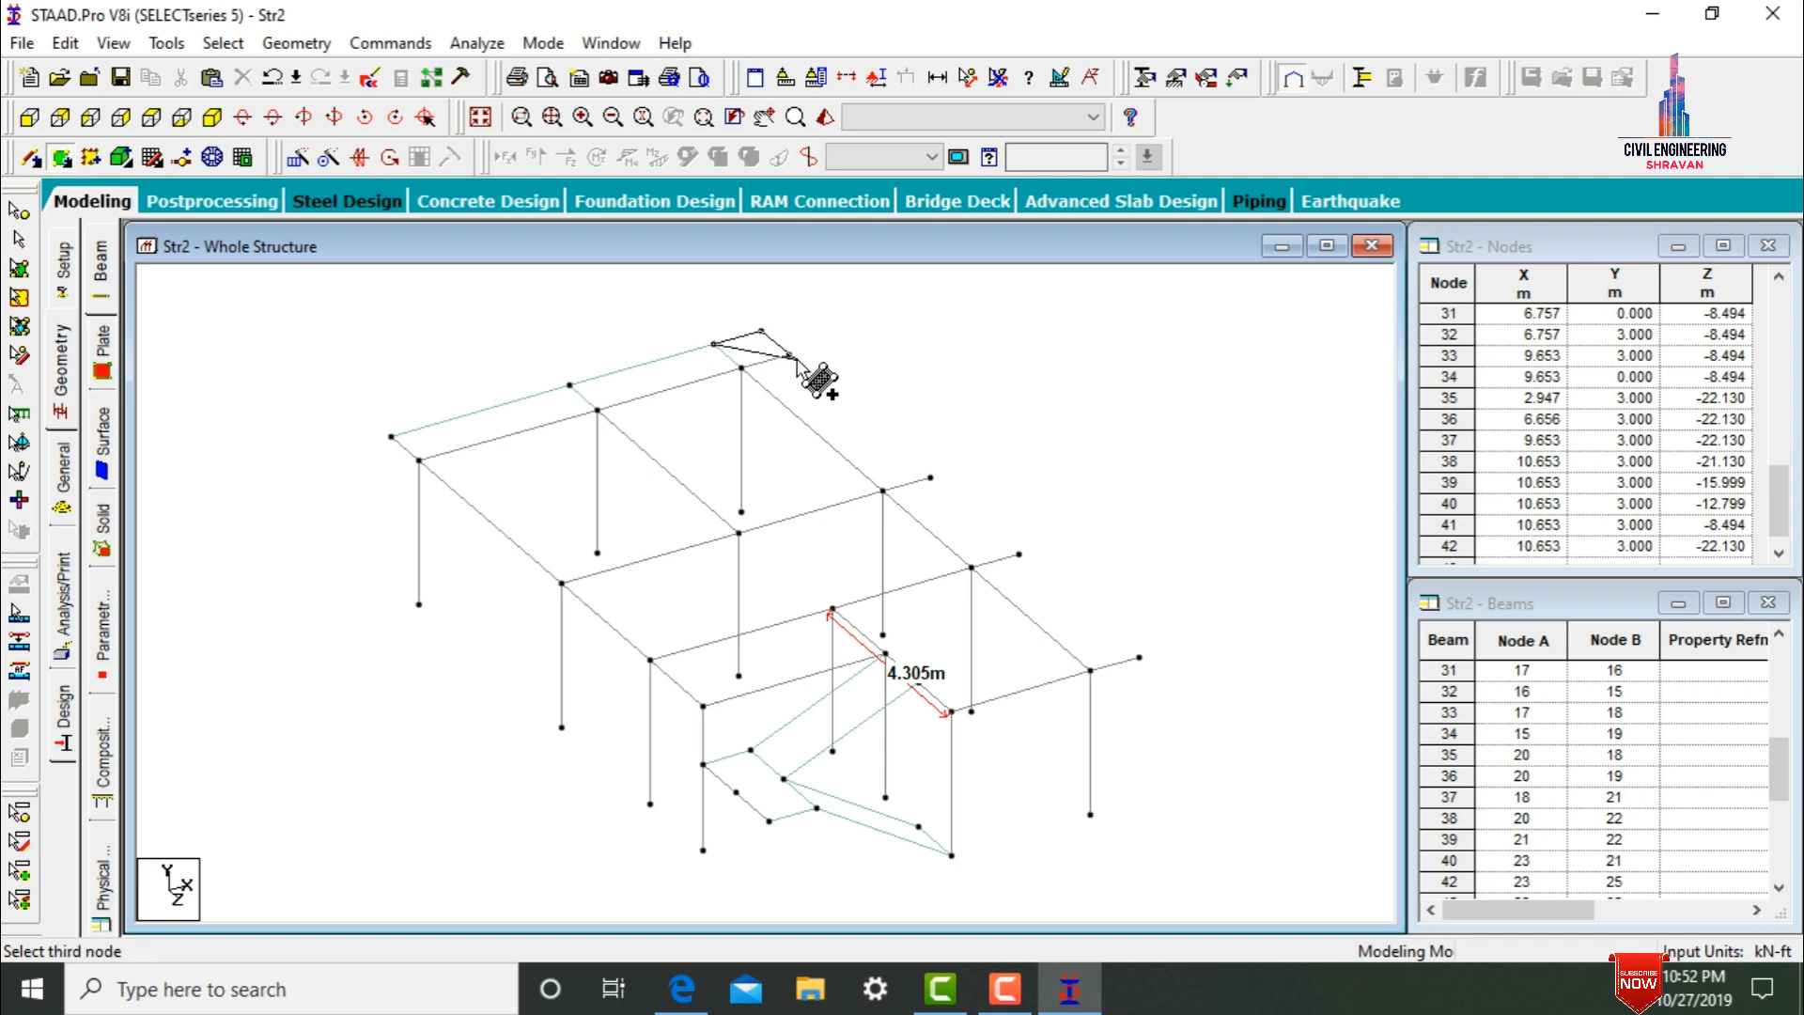
{"action": "left_click", "coordinate": [789, 355]}
{"action": "left_click", "coordinate": [742, 367]}
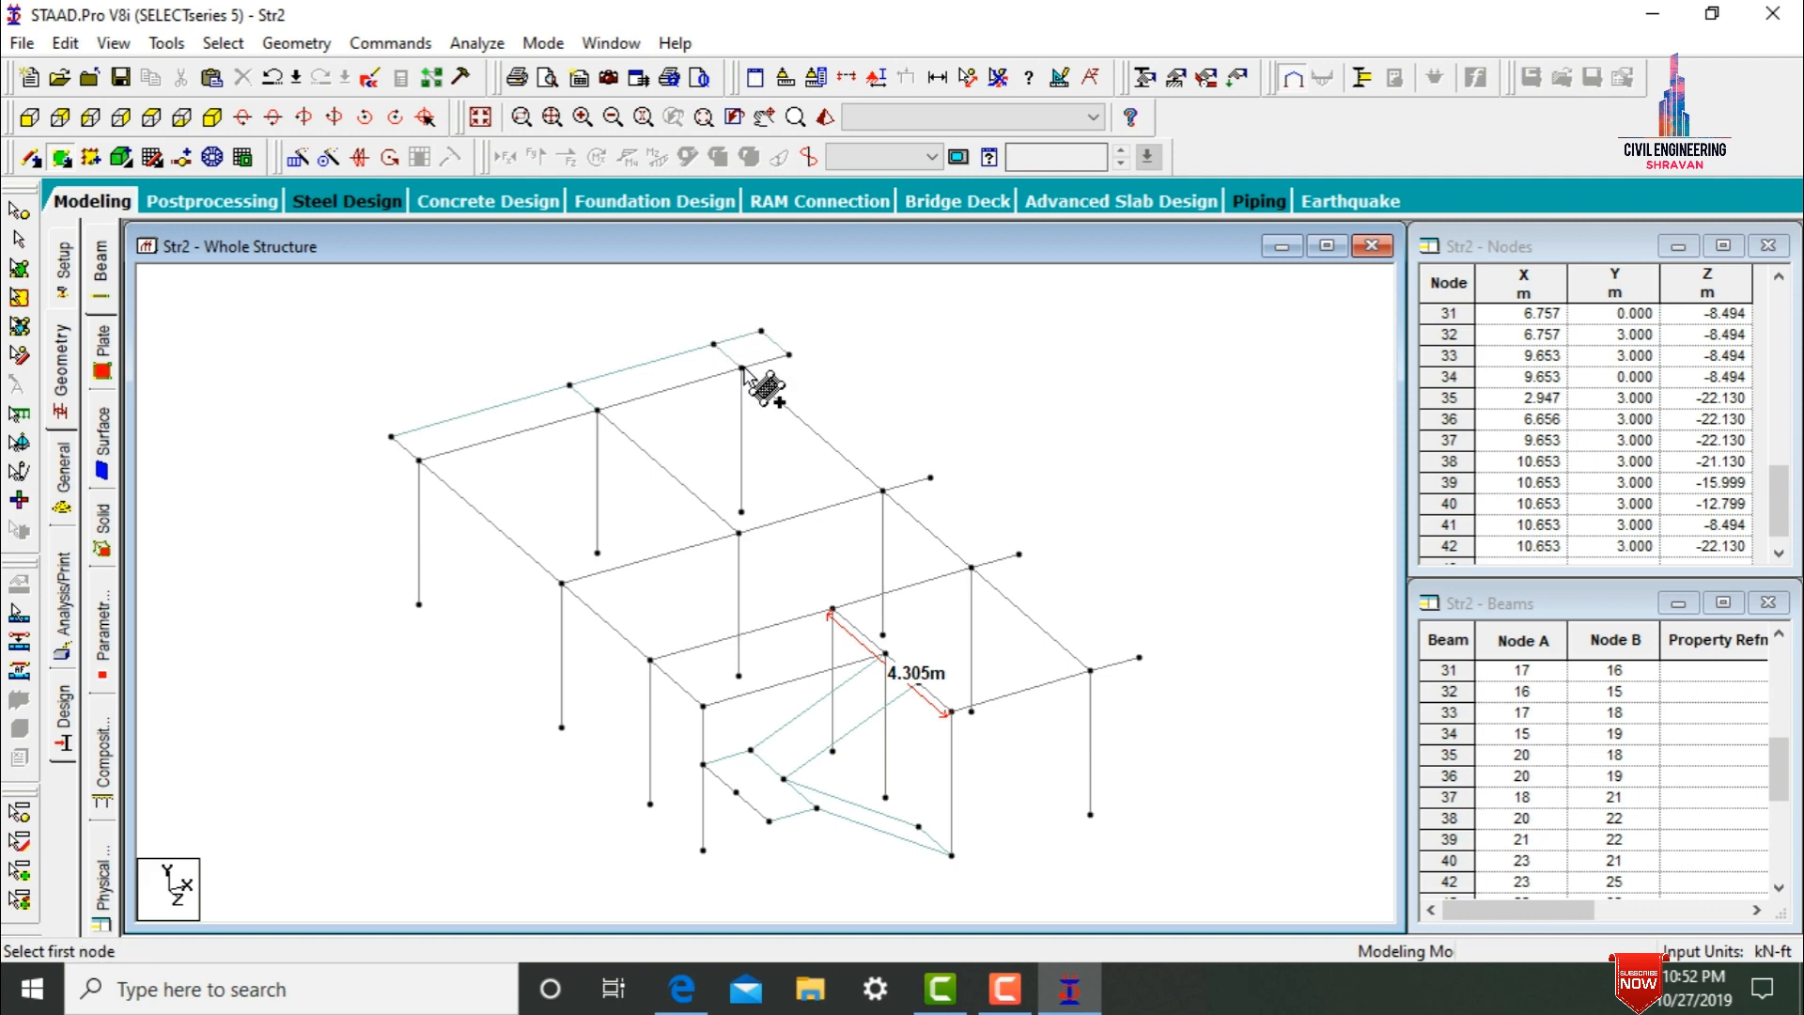
- Add three four-noded plates along the side projection, from column top node 14 to front corner node 33
{"action": "left_click", "coordinate": [742, 367]}
{"action": "left_click", "coordinate": [789, 355]}
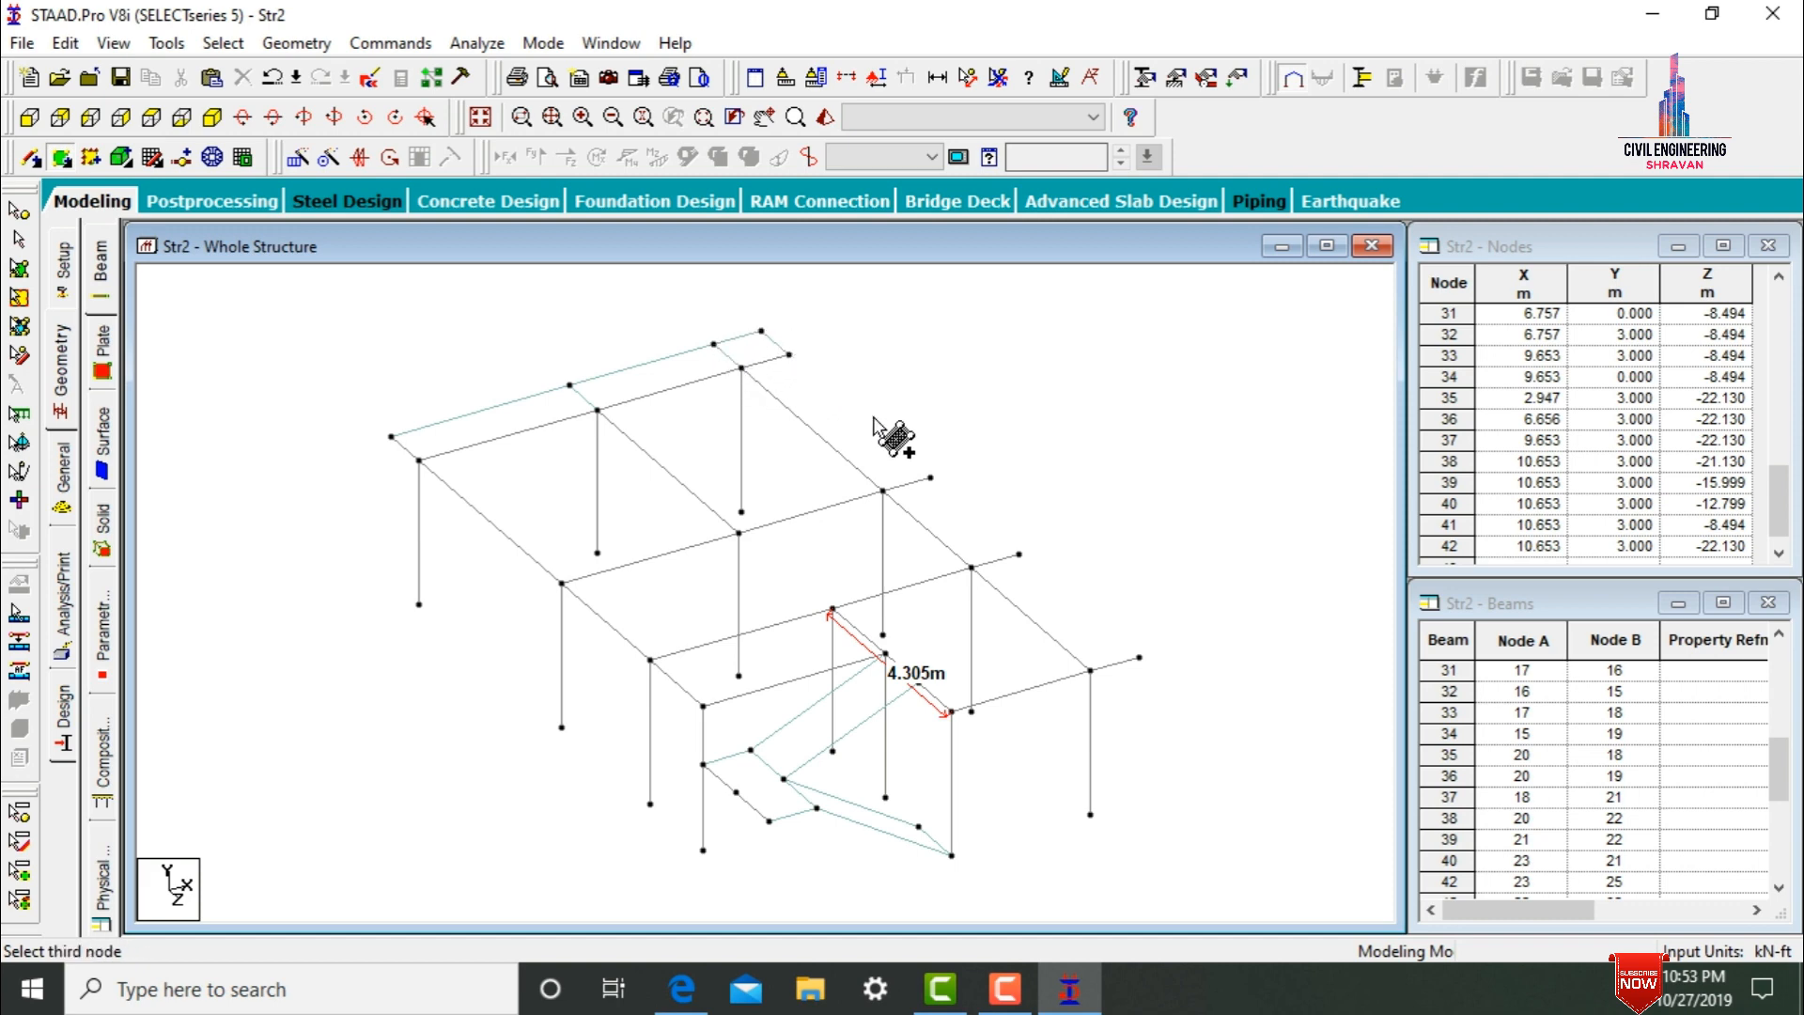
{"action": "left_click", "coordinate": [931, 477]}
{"action": "left_click", "coordinate": [882, 489]}
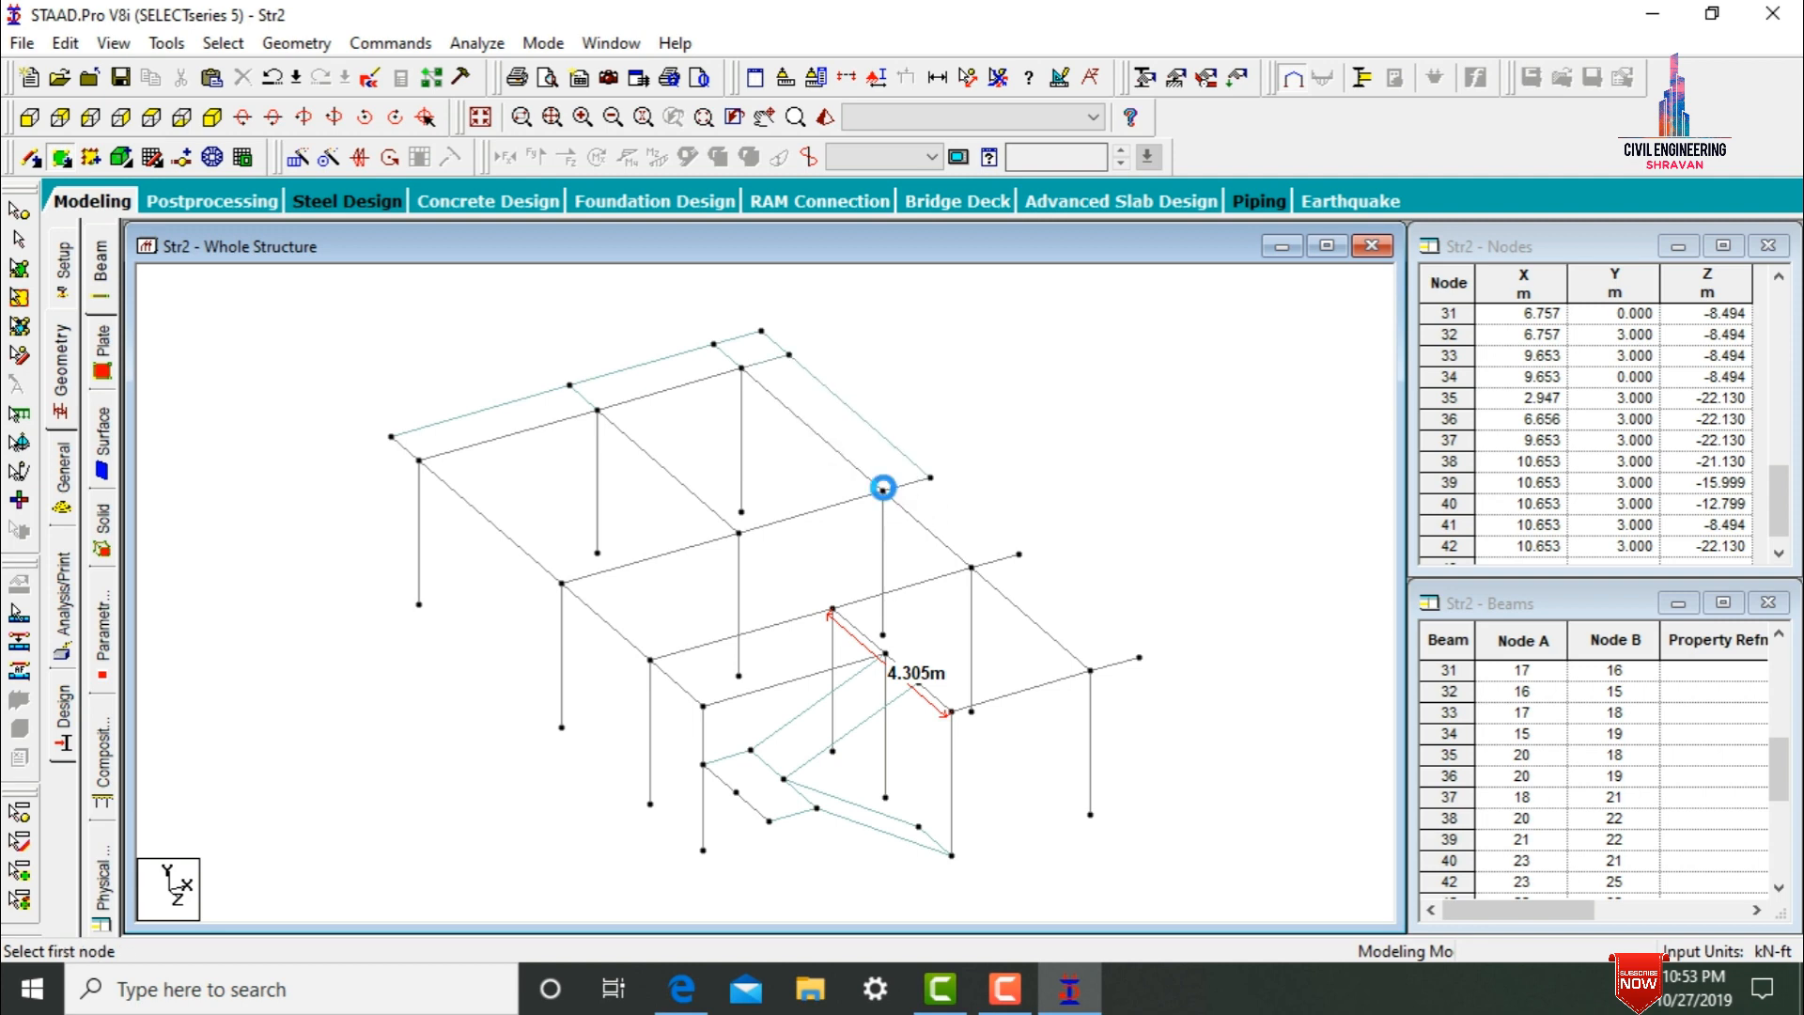
{"action": "left_click", "coordinate": [882, 489]}
{"action": "left_click", "coordinate": [931, 477]}
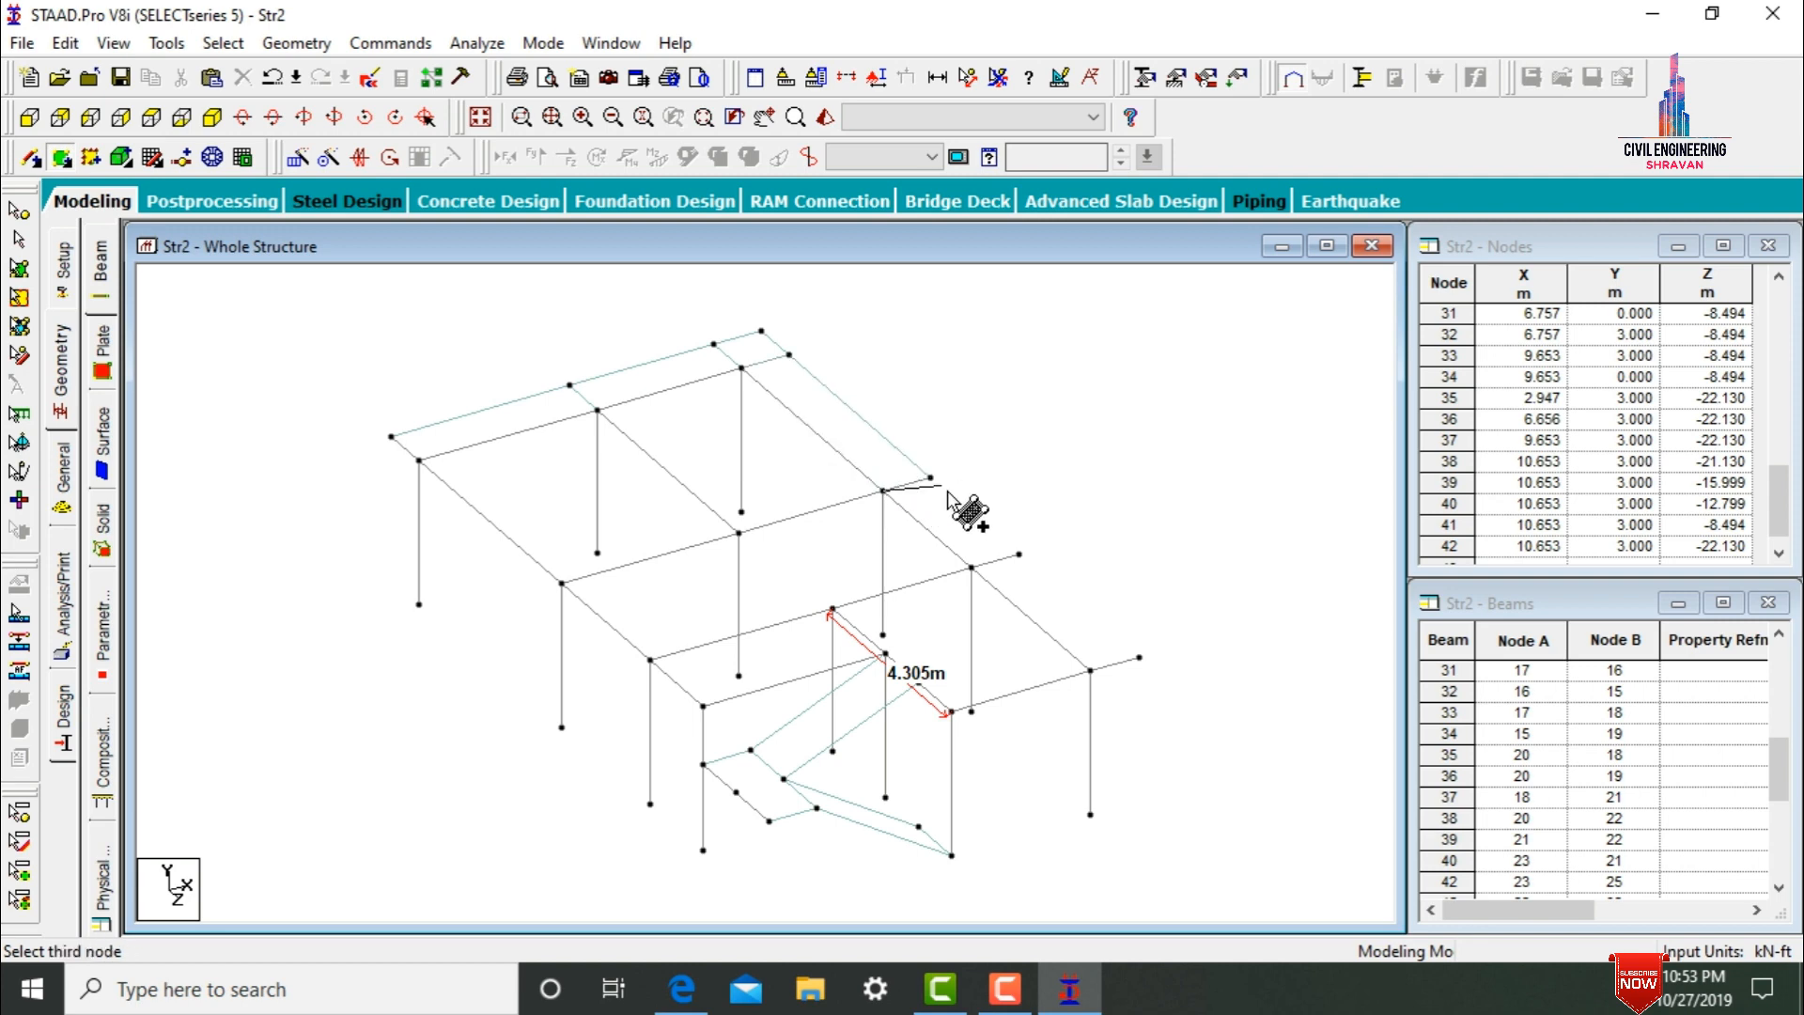
{"action": "left_click", "coordinate": [1020, 554]}
{"action": "left_click", "coordinate": [972, 568]}
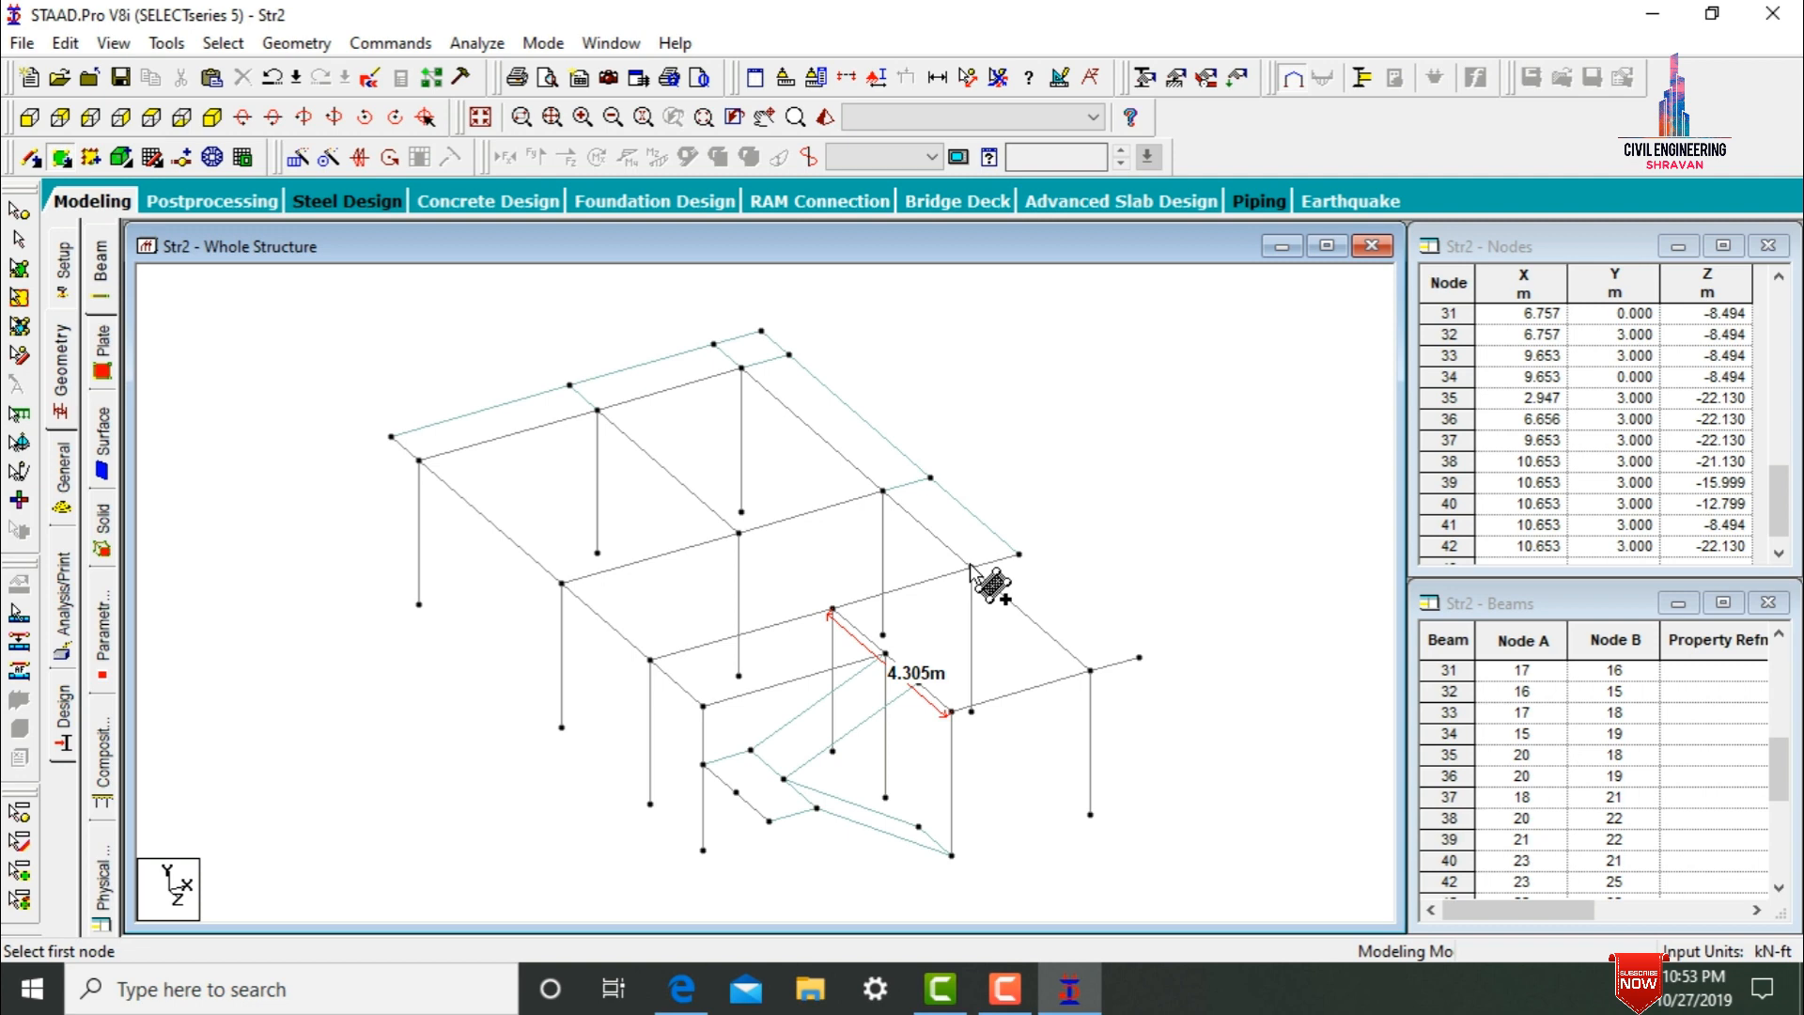
{"action": "left_click", "coordinate": [1019, 554]}
{"action": "left_click", "coordinate": [972, 567]}
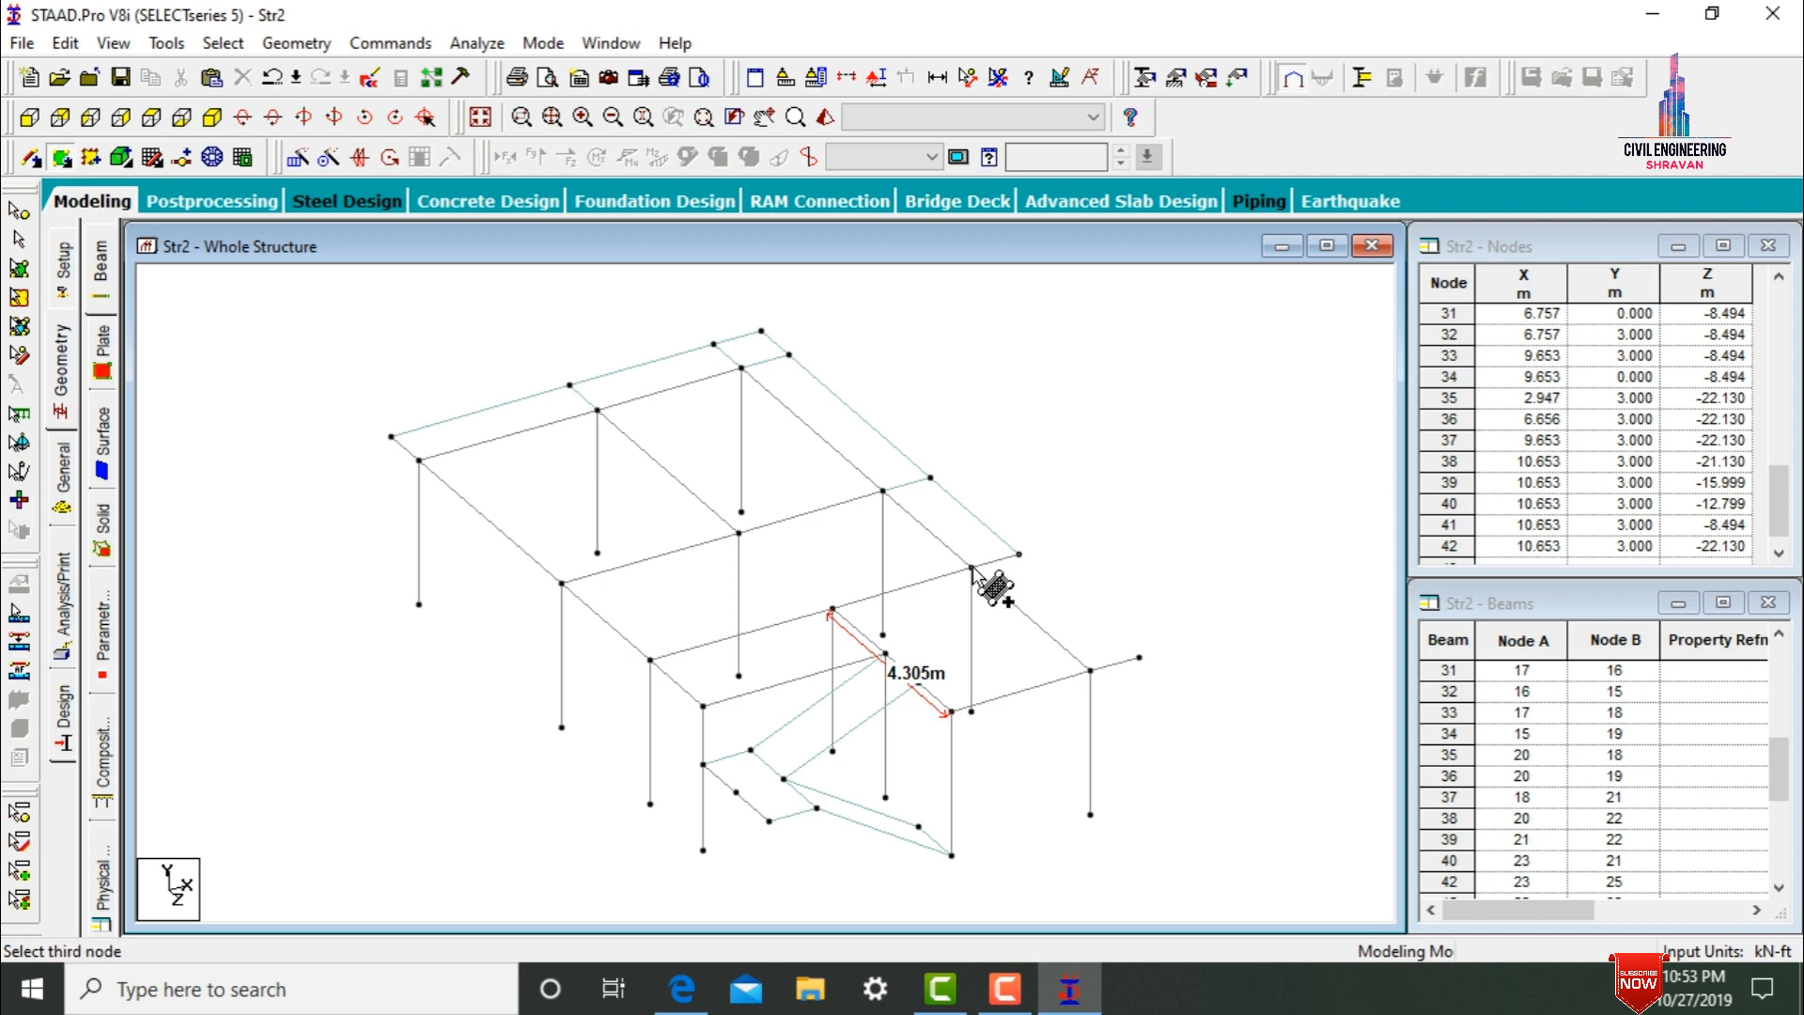
{"action": "left_click", "coordinate": [1090, 669]}
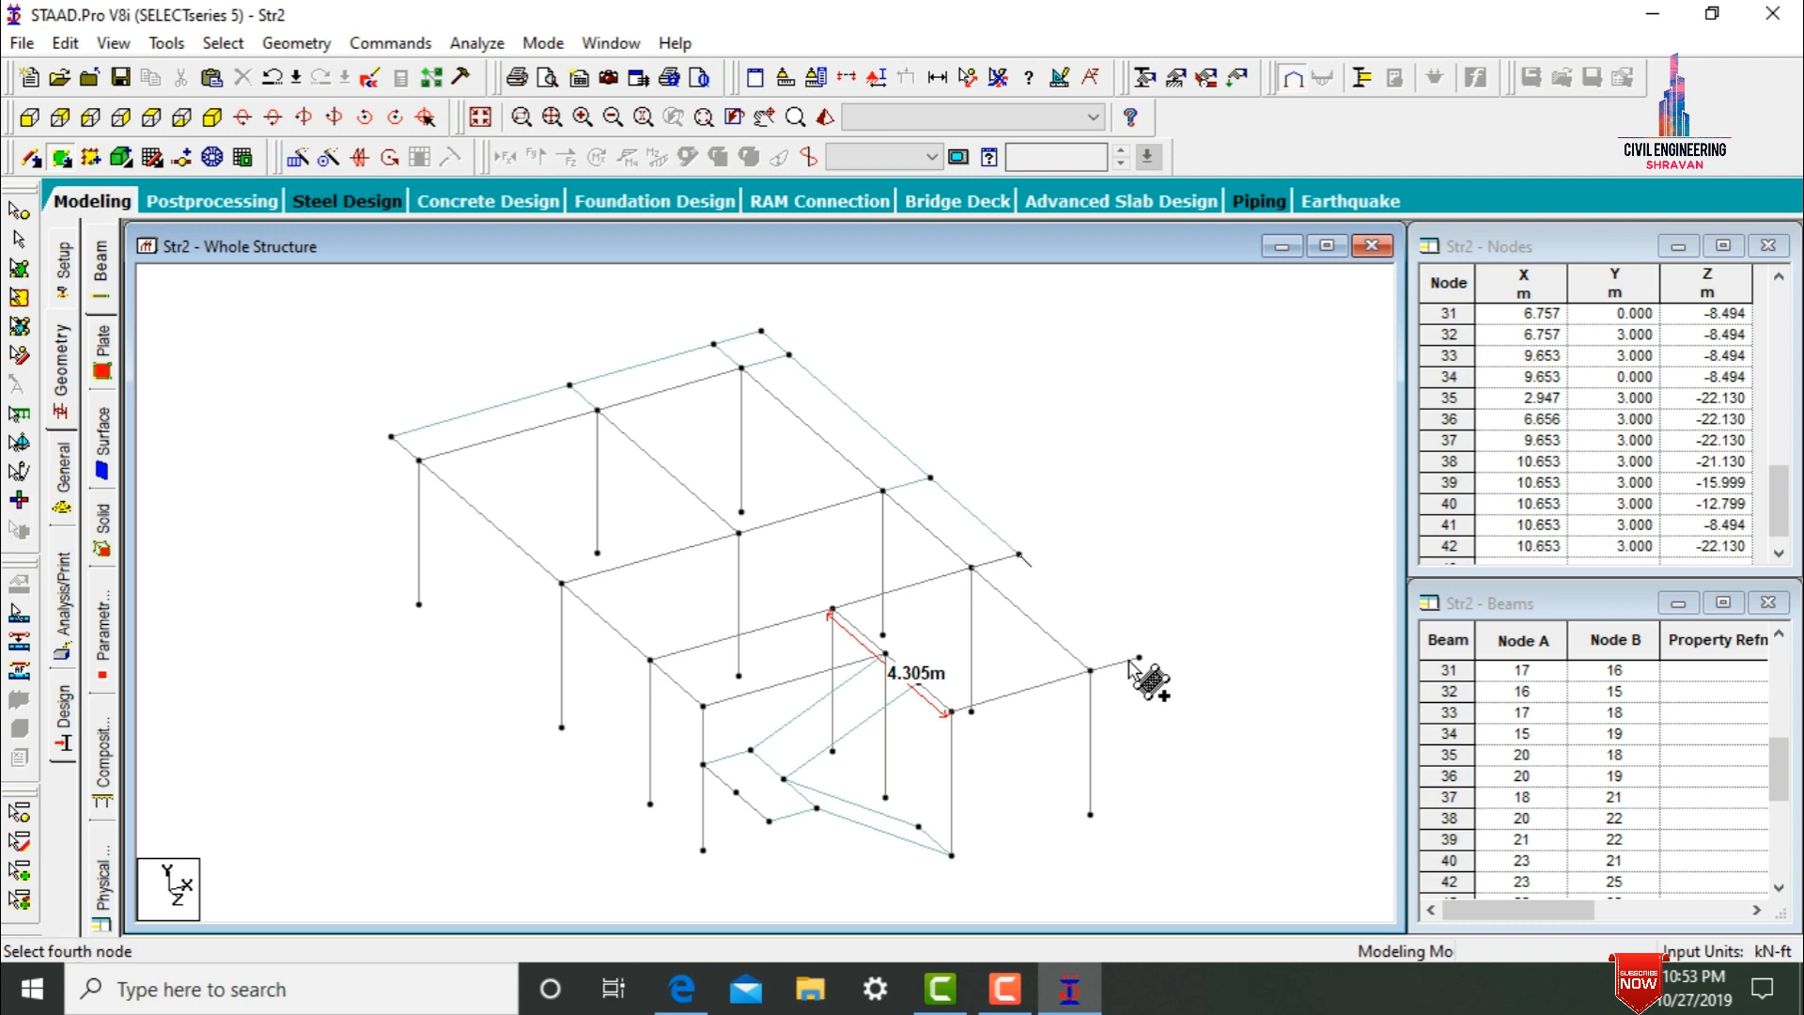
{"action": "left_click", "coordinate": [1139, 658]}
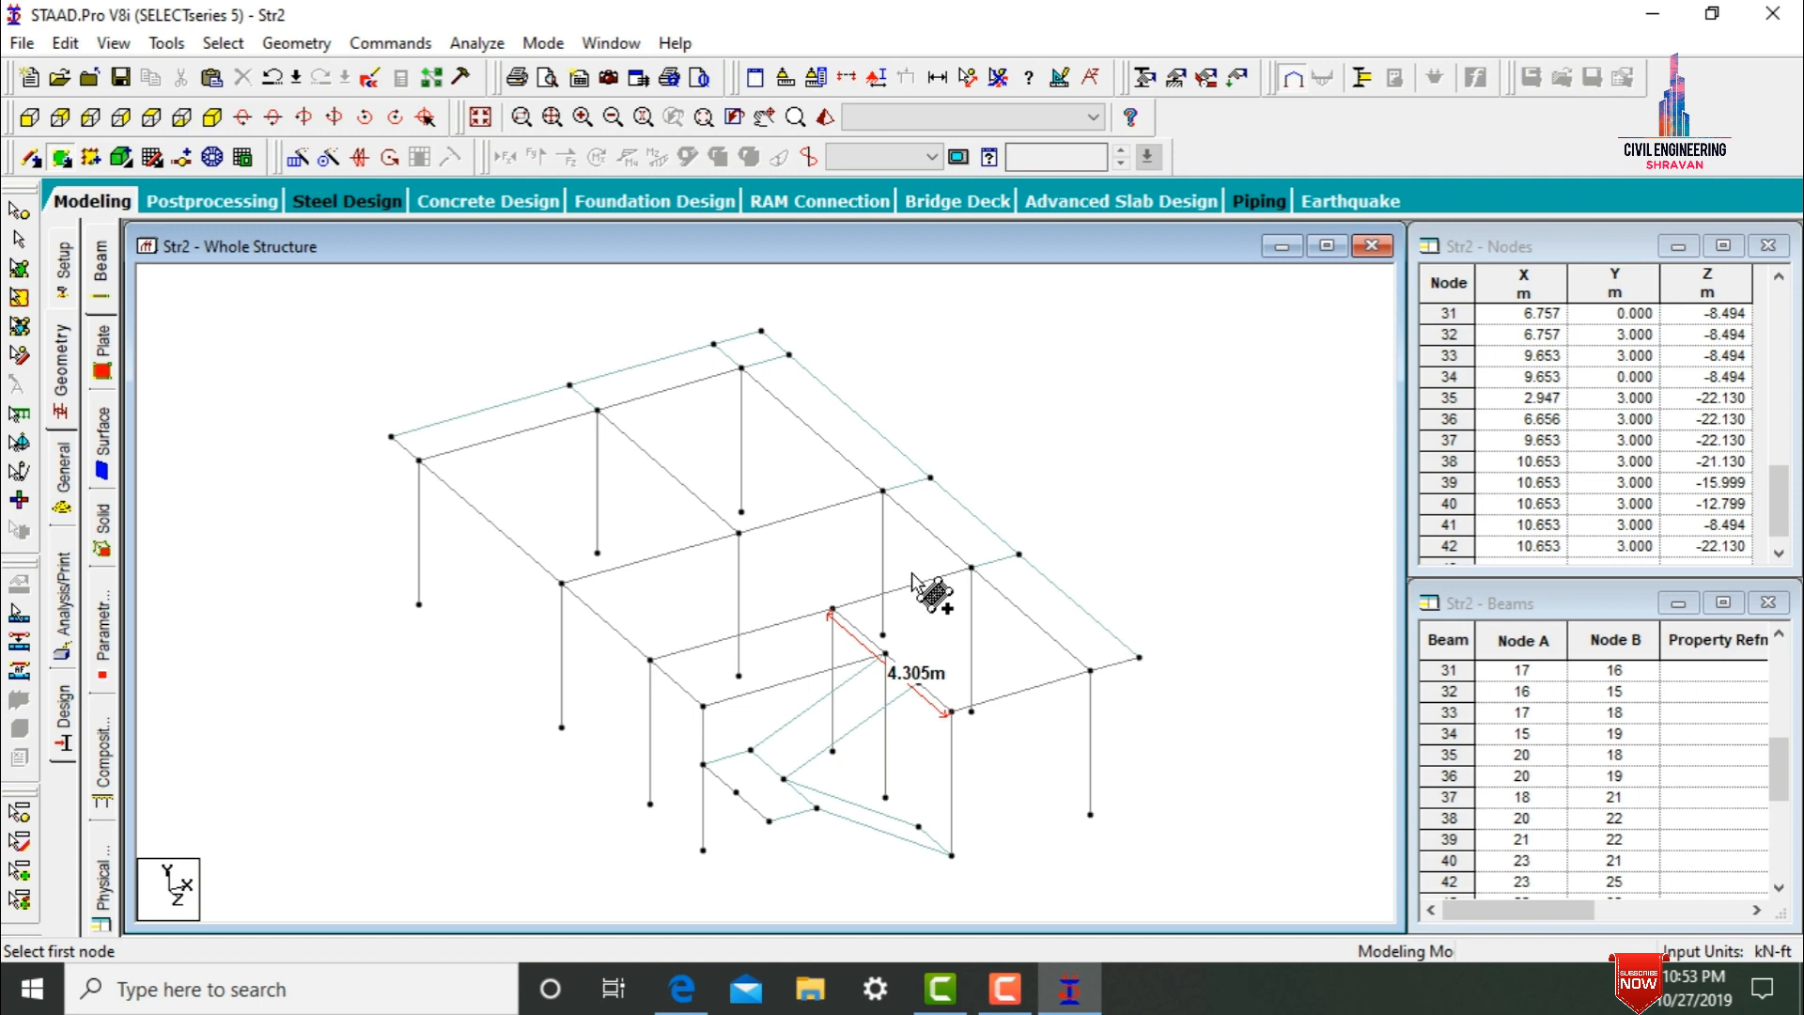
- Add a four-noded slab plate over the rear interior bay bounded by nodes 12, 13, 16 and 17
{"action": "left_click", "coordinate": [419, 459]}
{"action": "left_click", "coordinate": [599, 412]}
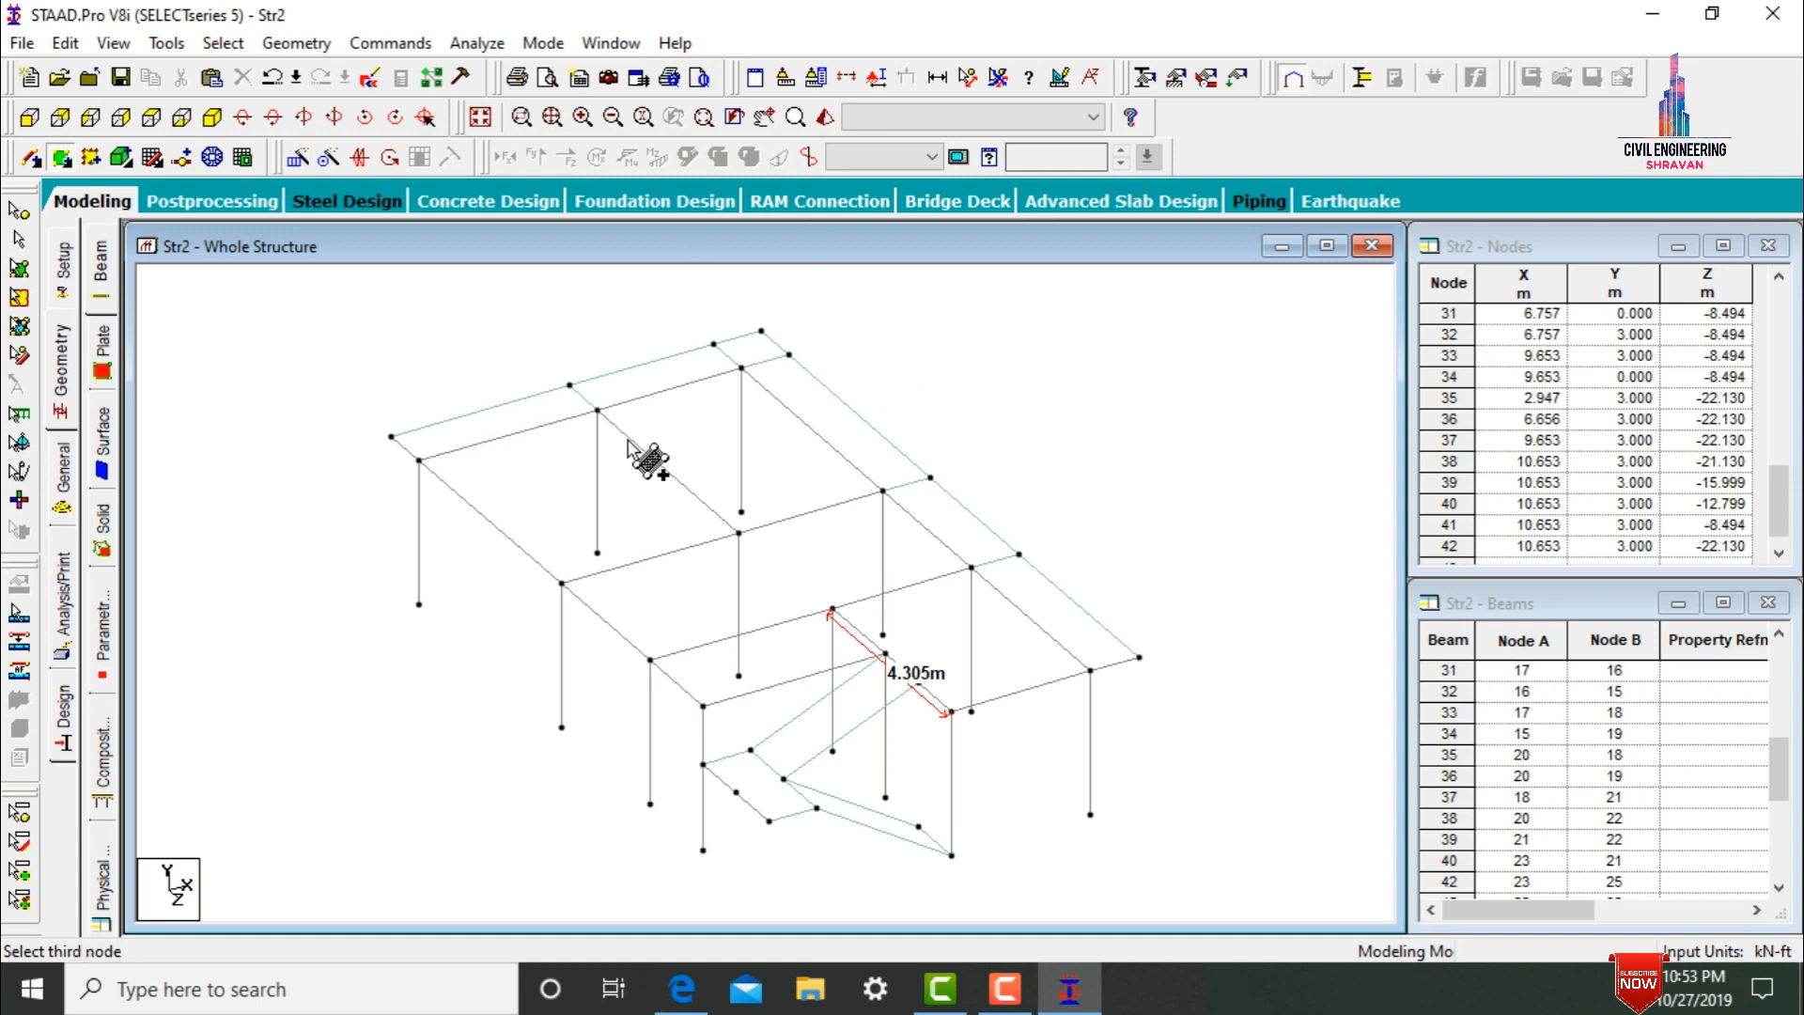
{"action": "left_click", "coordinate": [738, 533]}
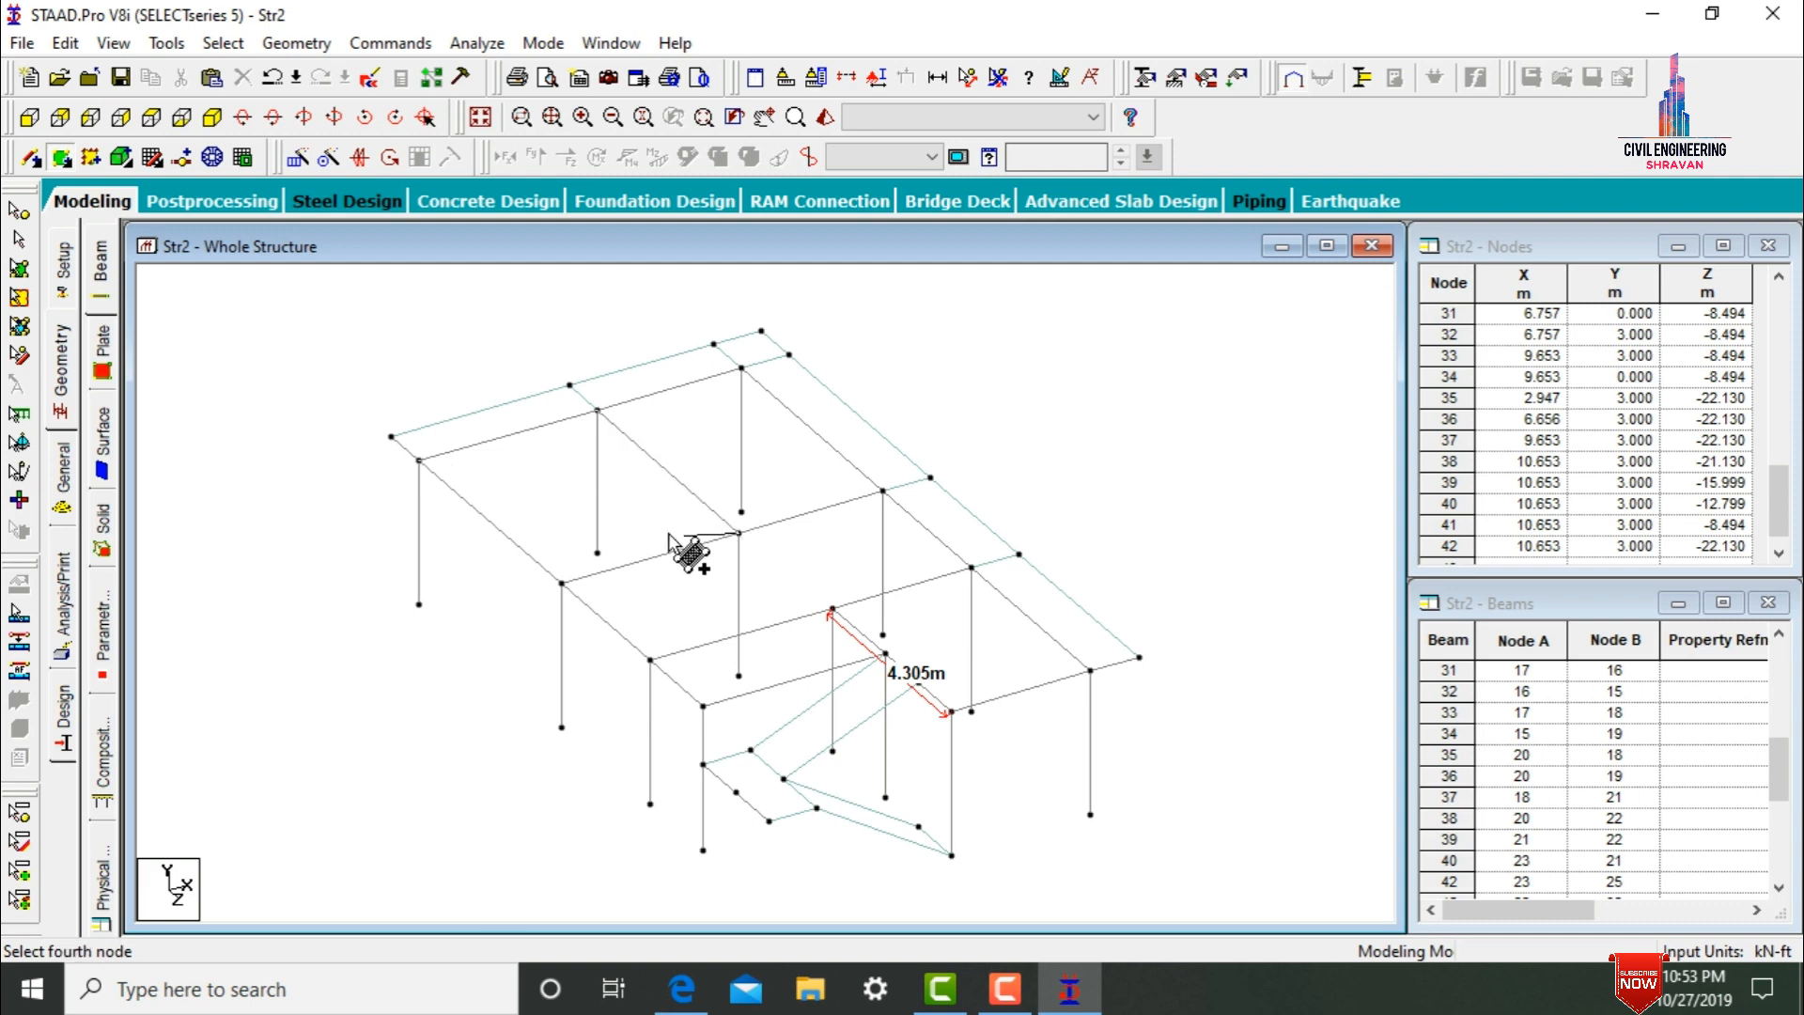
{"action": "left_click", "coordinate": [561, 582]}
- Add a four-noded slab plate over the second rear interior bay, on the side-projection side of the structure
{"action": "left_click", "coordinate": [599, 411]}
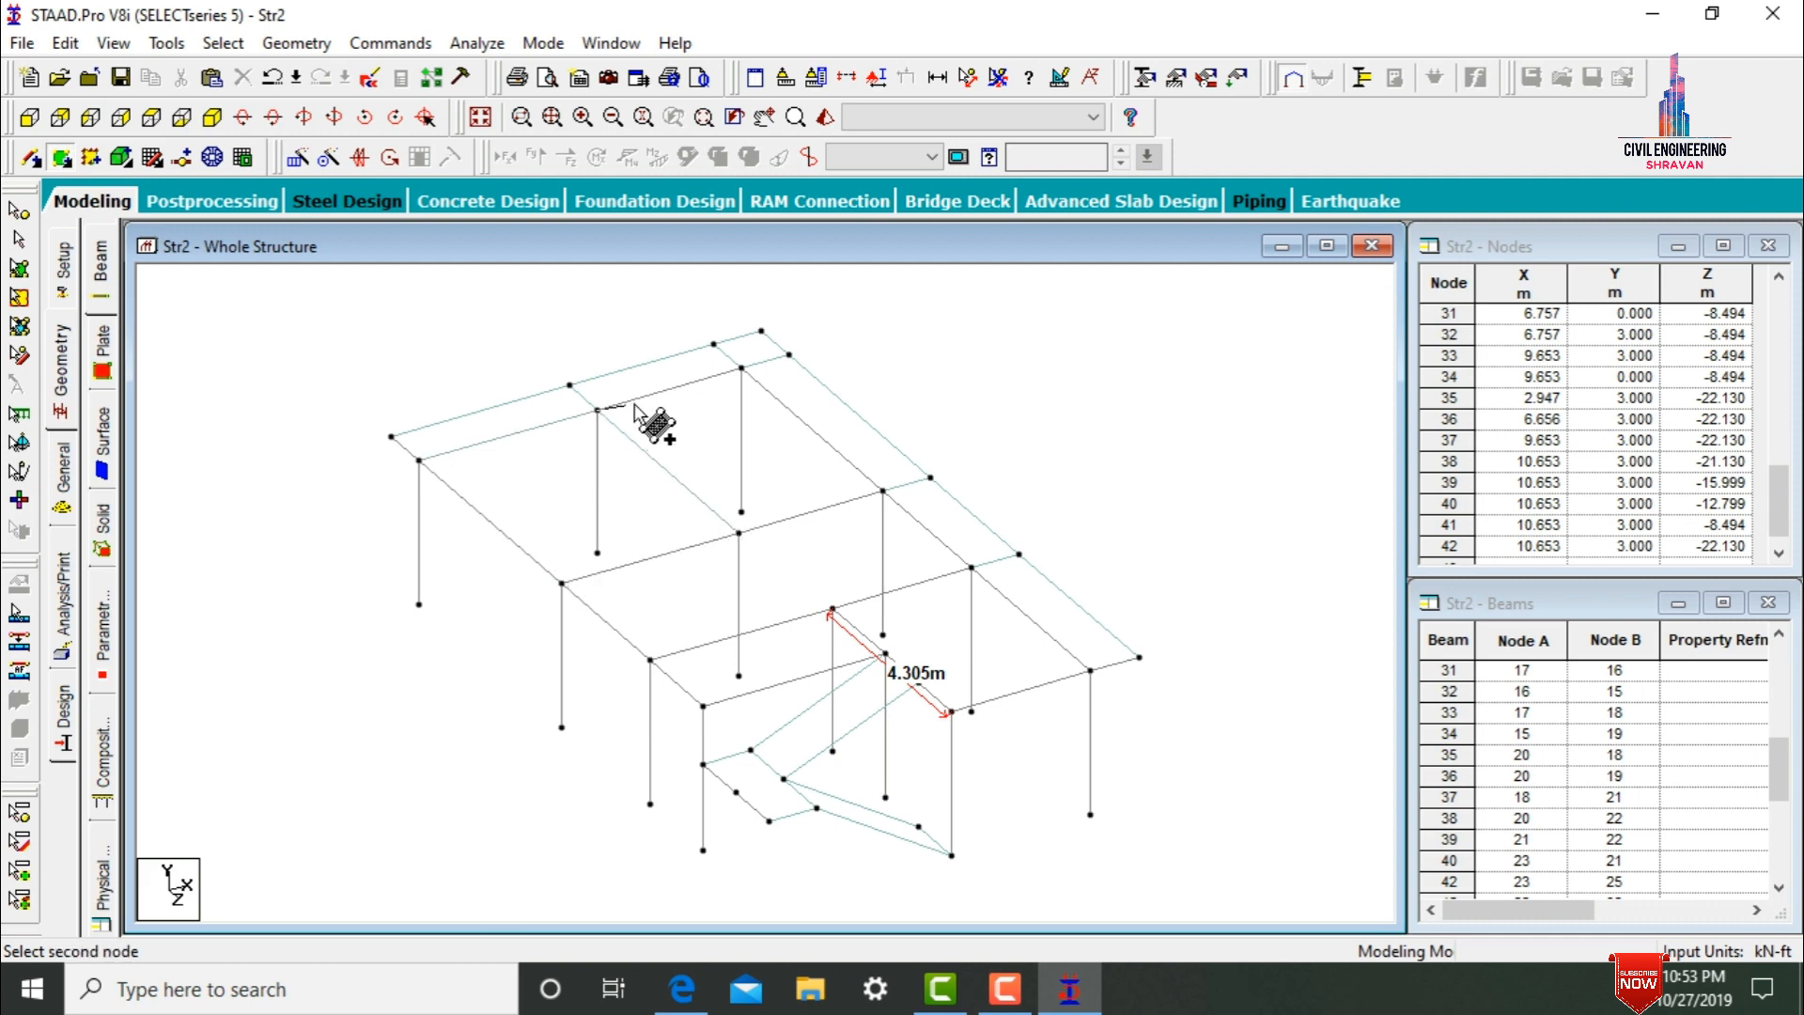
{"action": "left_click", "coordinate": [742, 369]}
{"action": "left_click", "coordinate": [884, 489]}
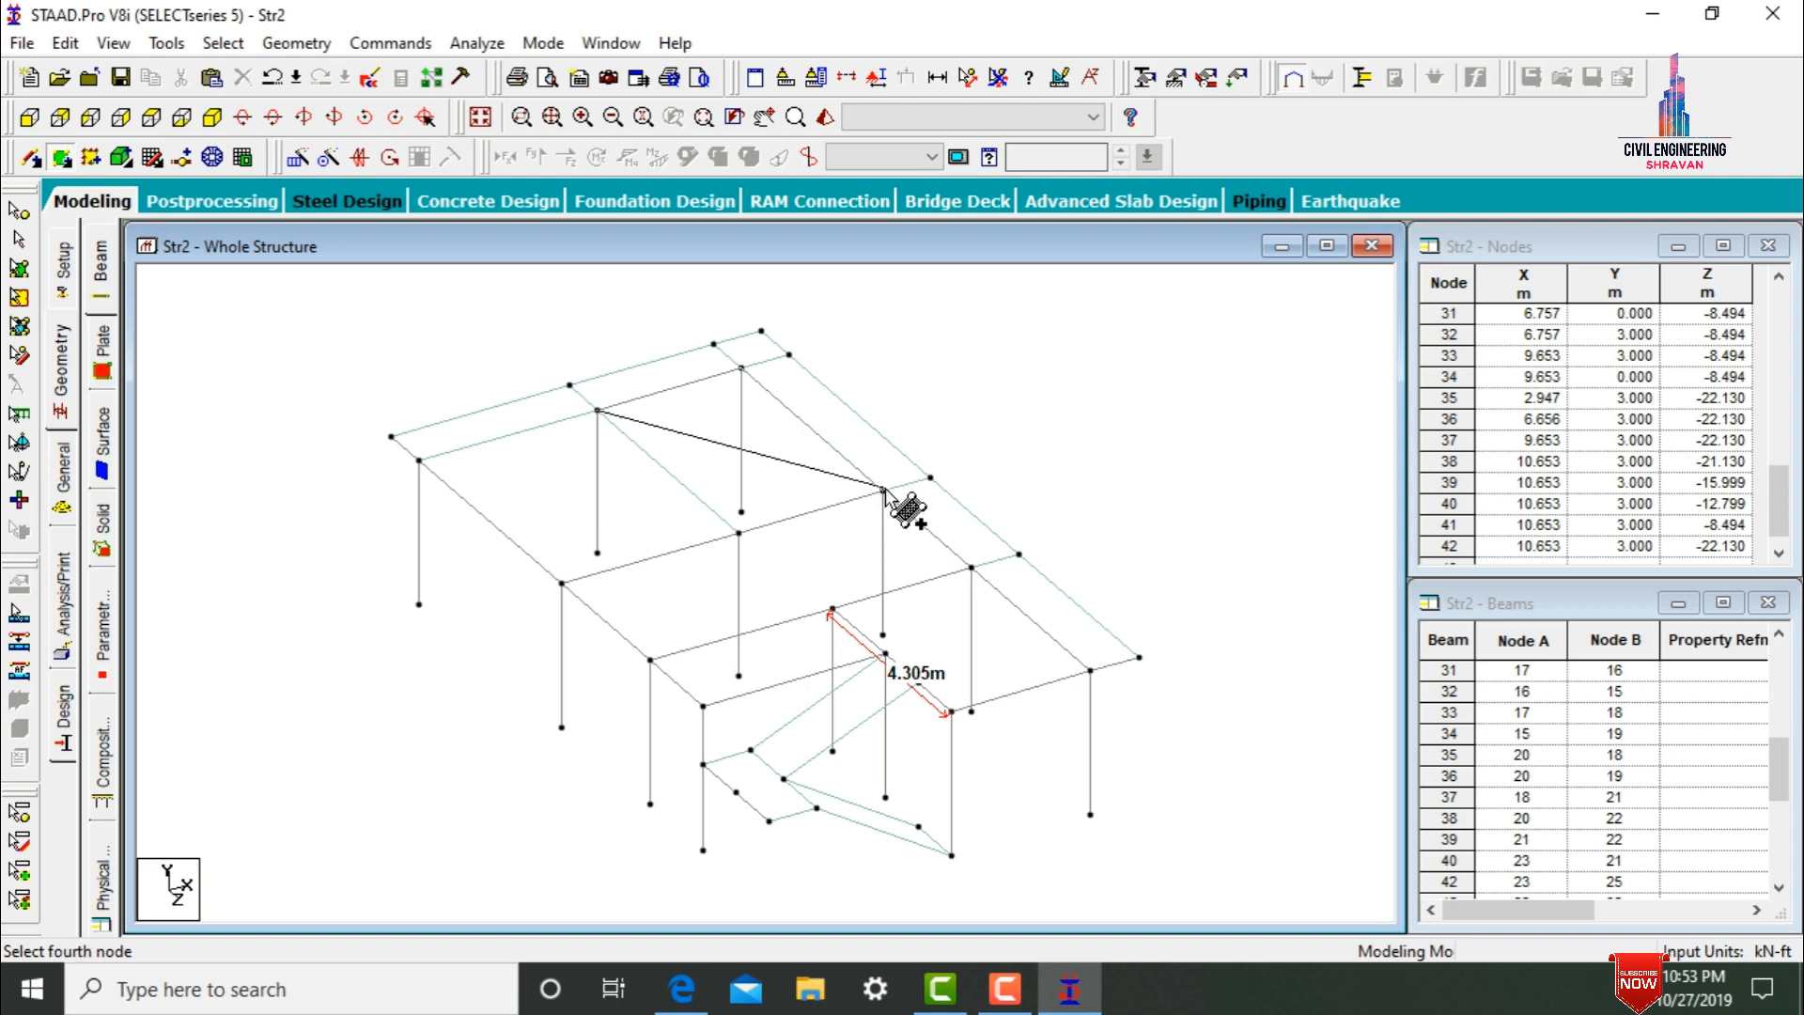
{"action": "left_click", "coordinate": [739, 533]}
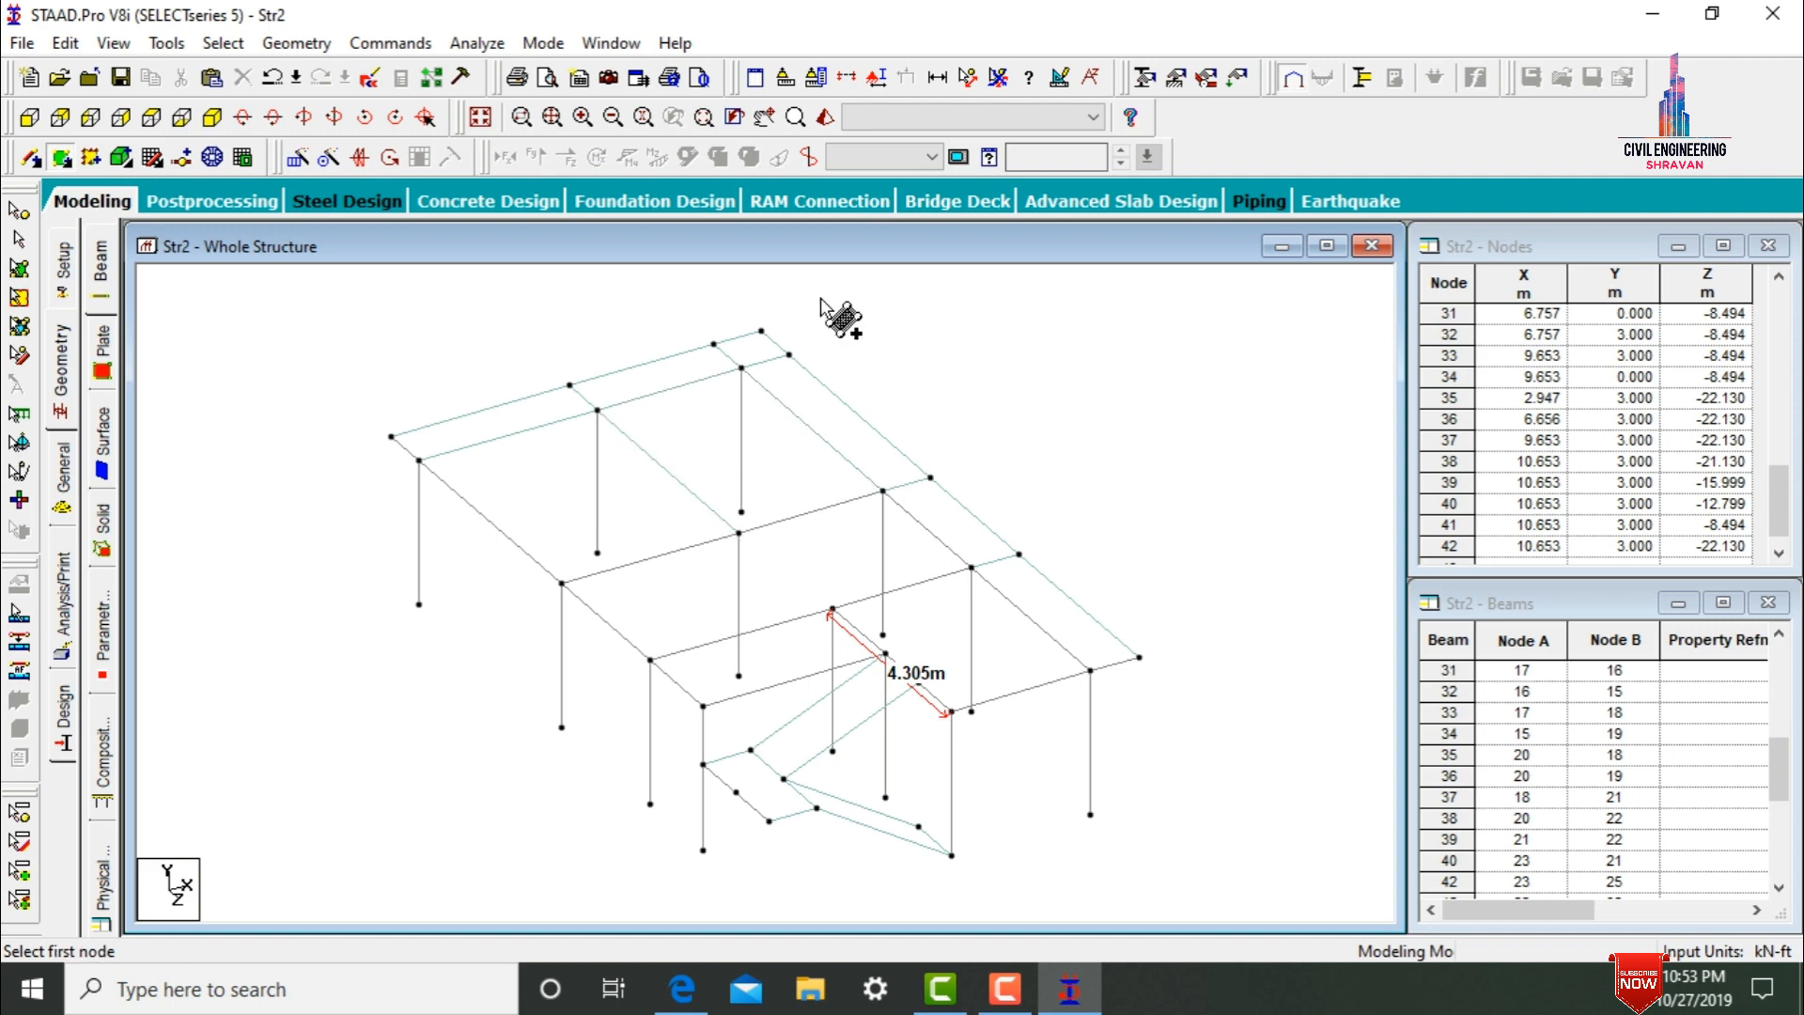
- Add one four-noded slab plate over the full-width middle bay, using its four outer column tops
{"action": "left_click", "coordinate": [560, 583]}
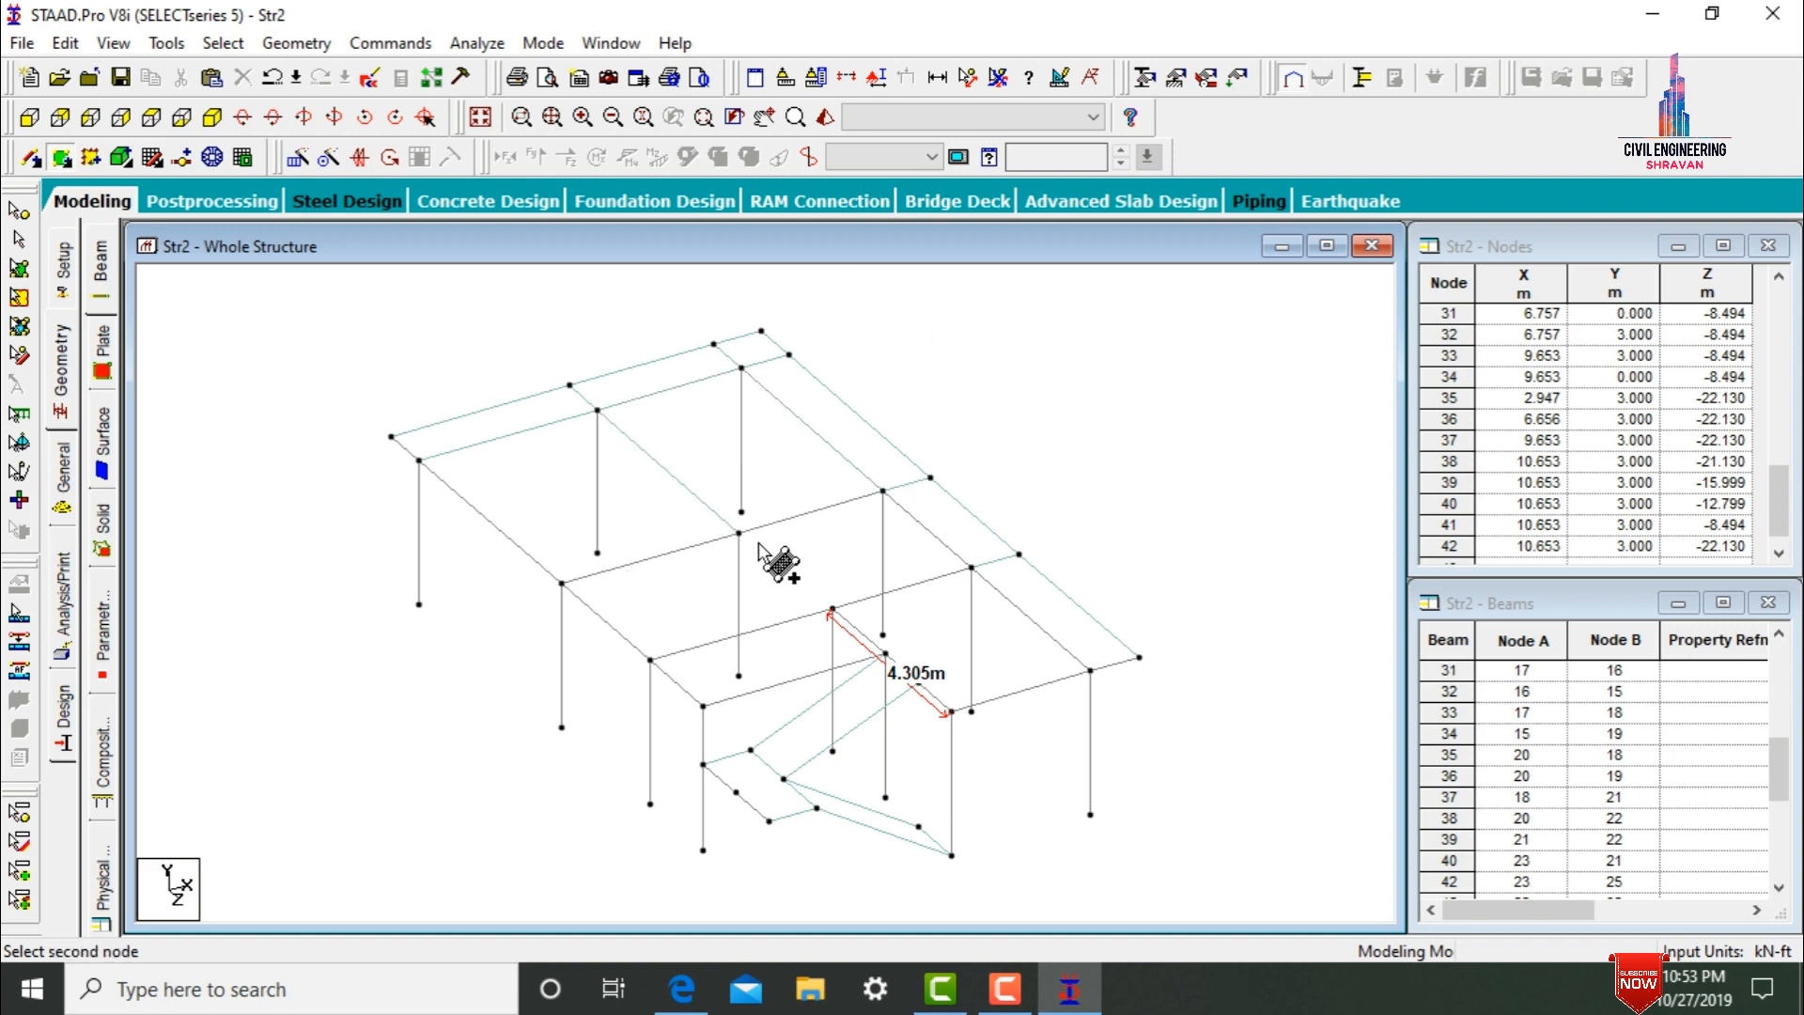
{"action": "left_click", "coordinate": [883, 491]}
{"action": "left_click", "coordinate": [970, 569]}
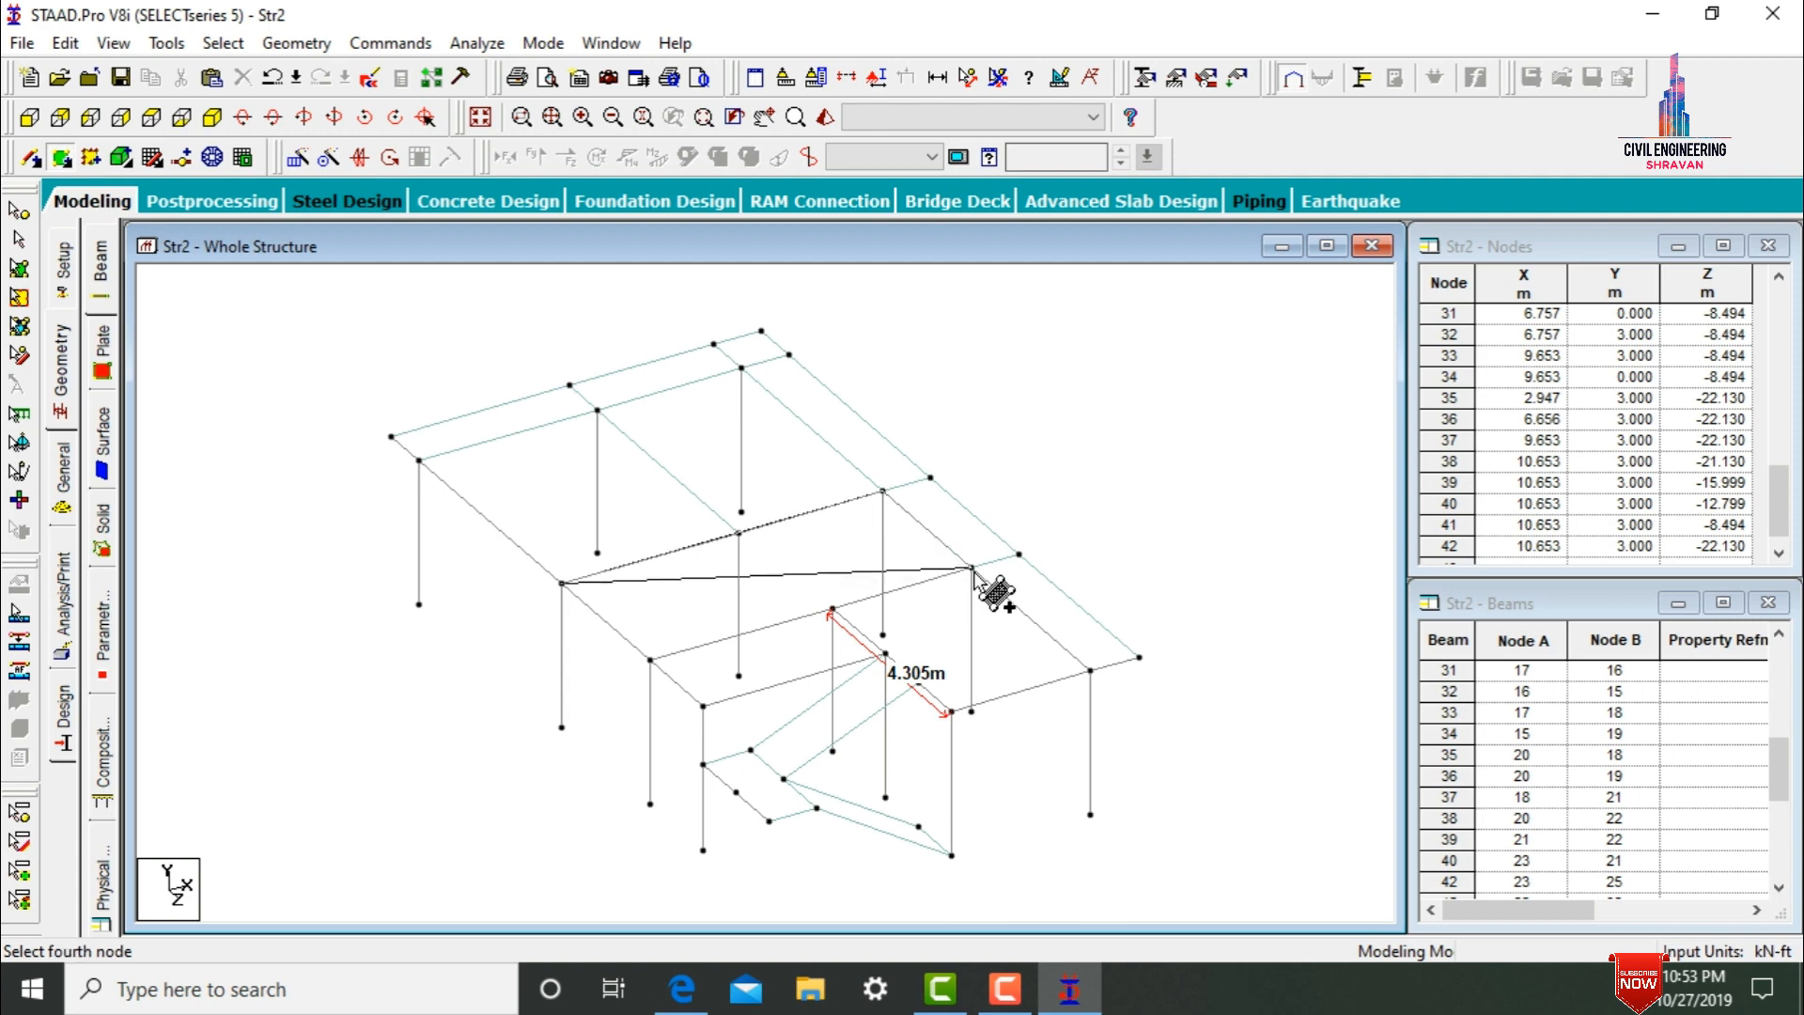
{"action": "left_click", "coordinate": [650, 660]}
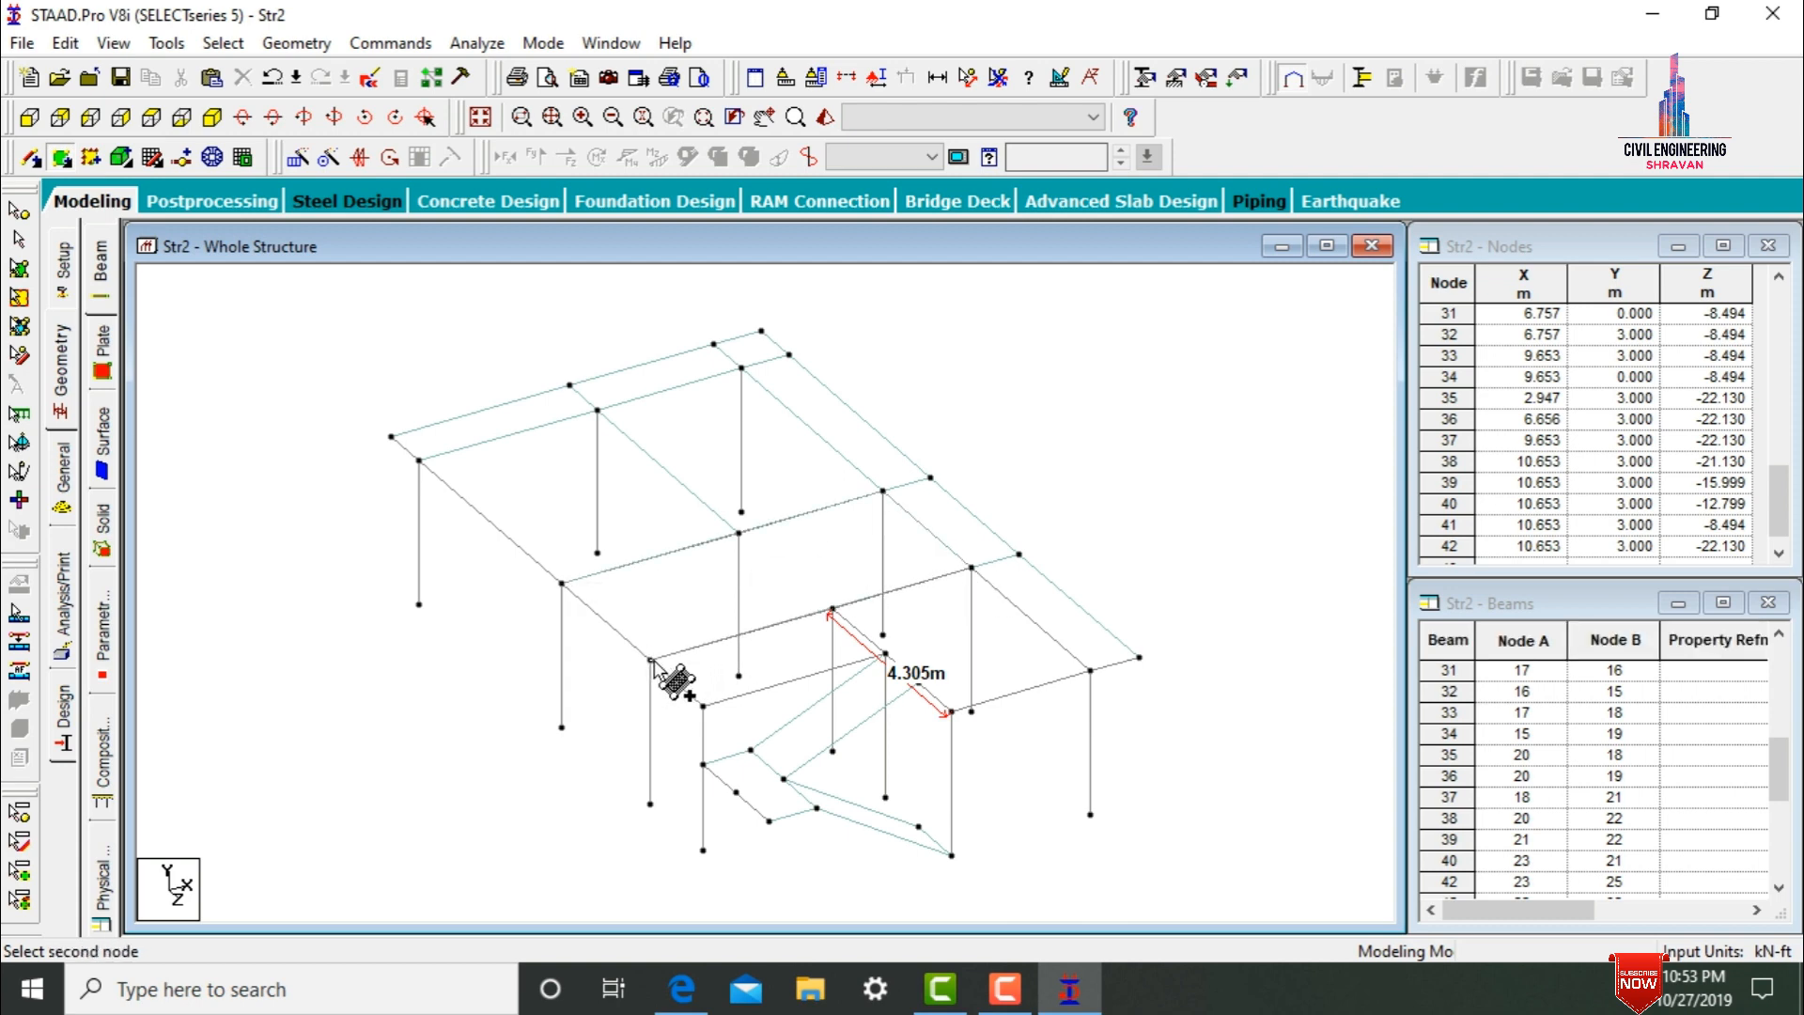
- Add four-noded slab plates over the two front bays on either side of the staircase opening
{"action": "left_click", "coordinate": [884, 653]}
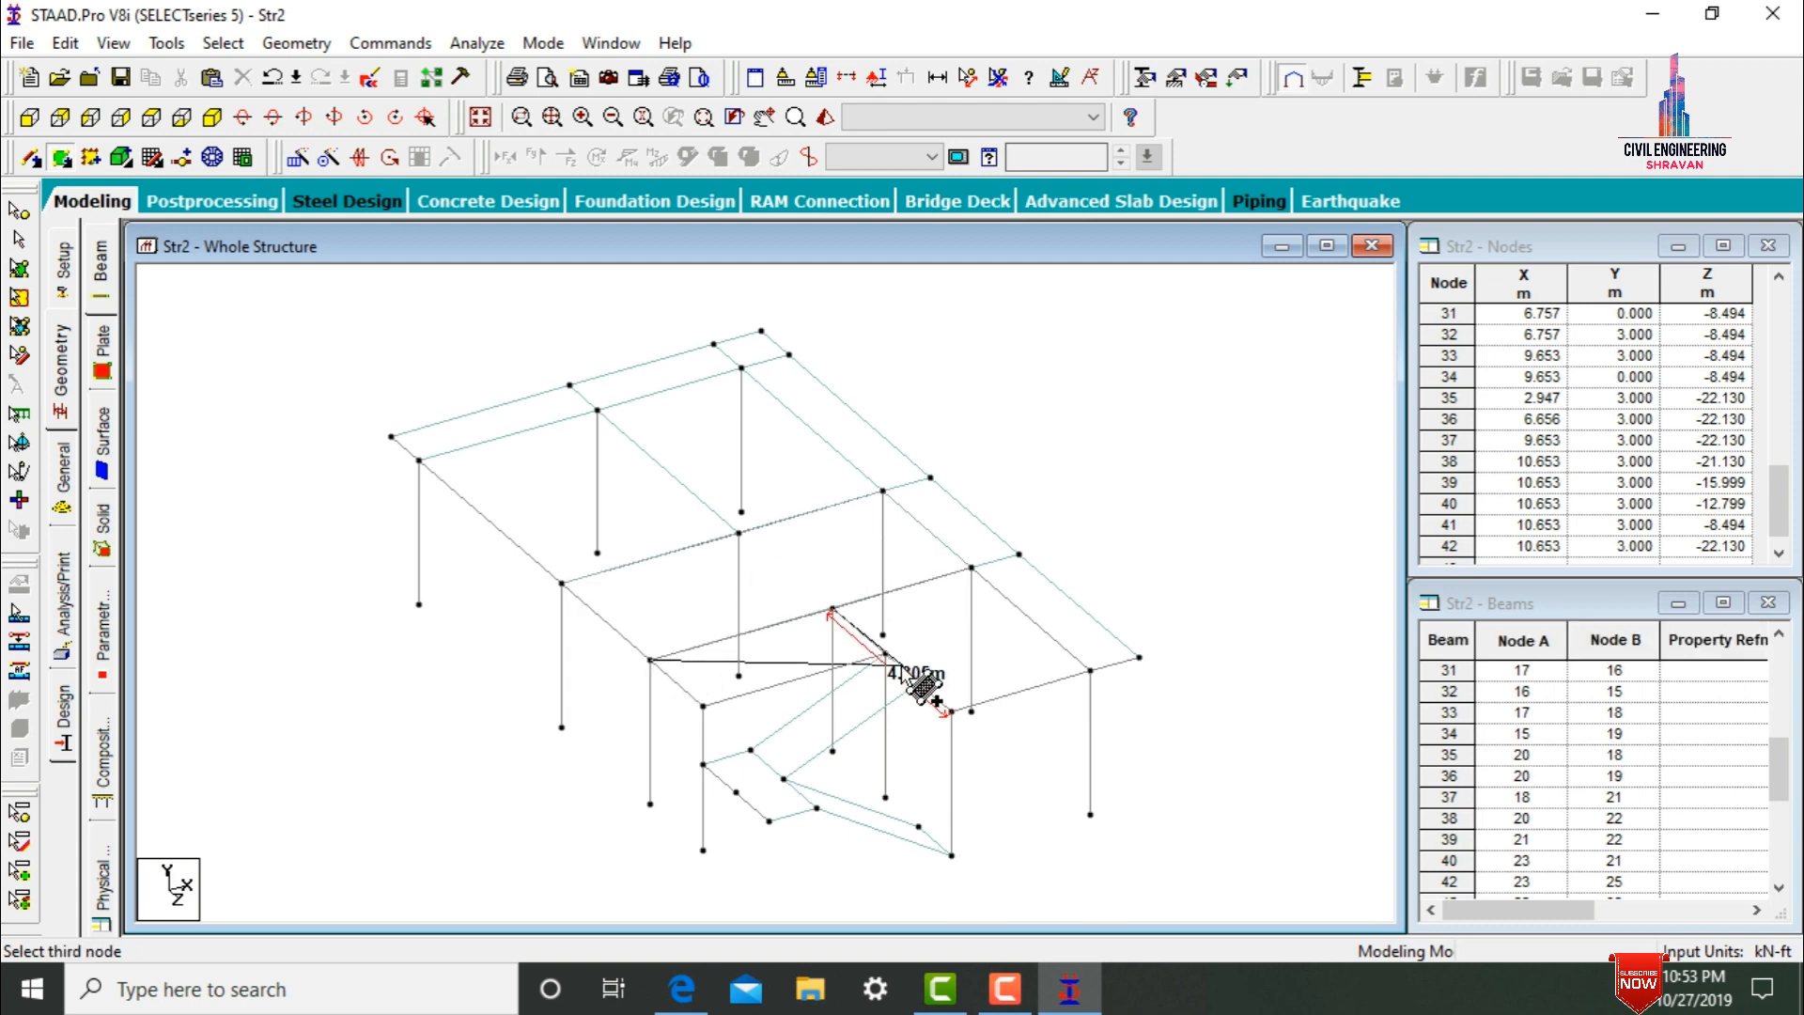
{"action": "left_click", "coordinate": [884, 652]}
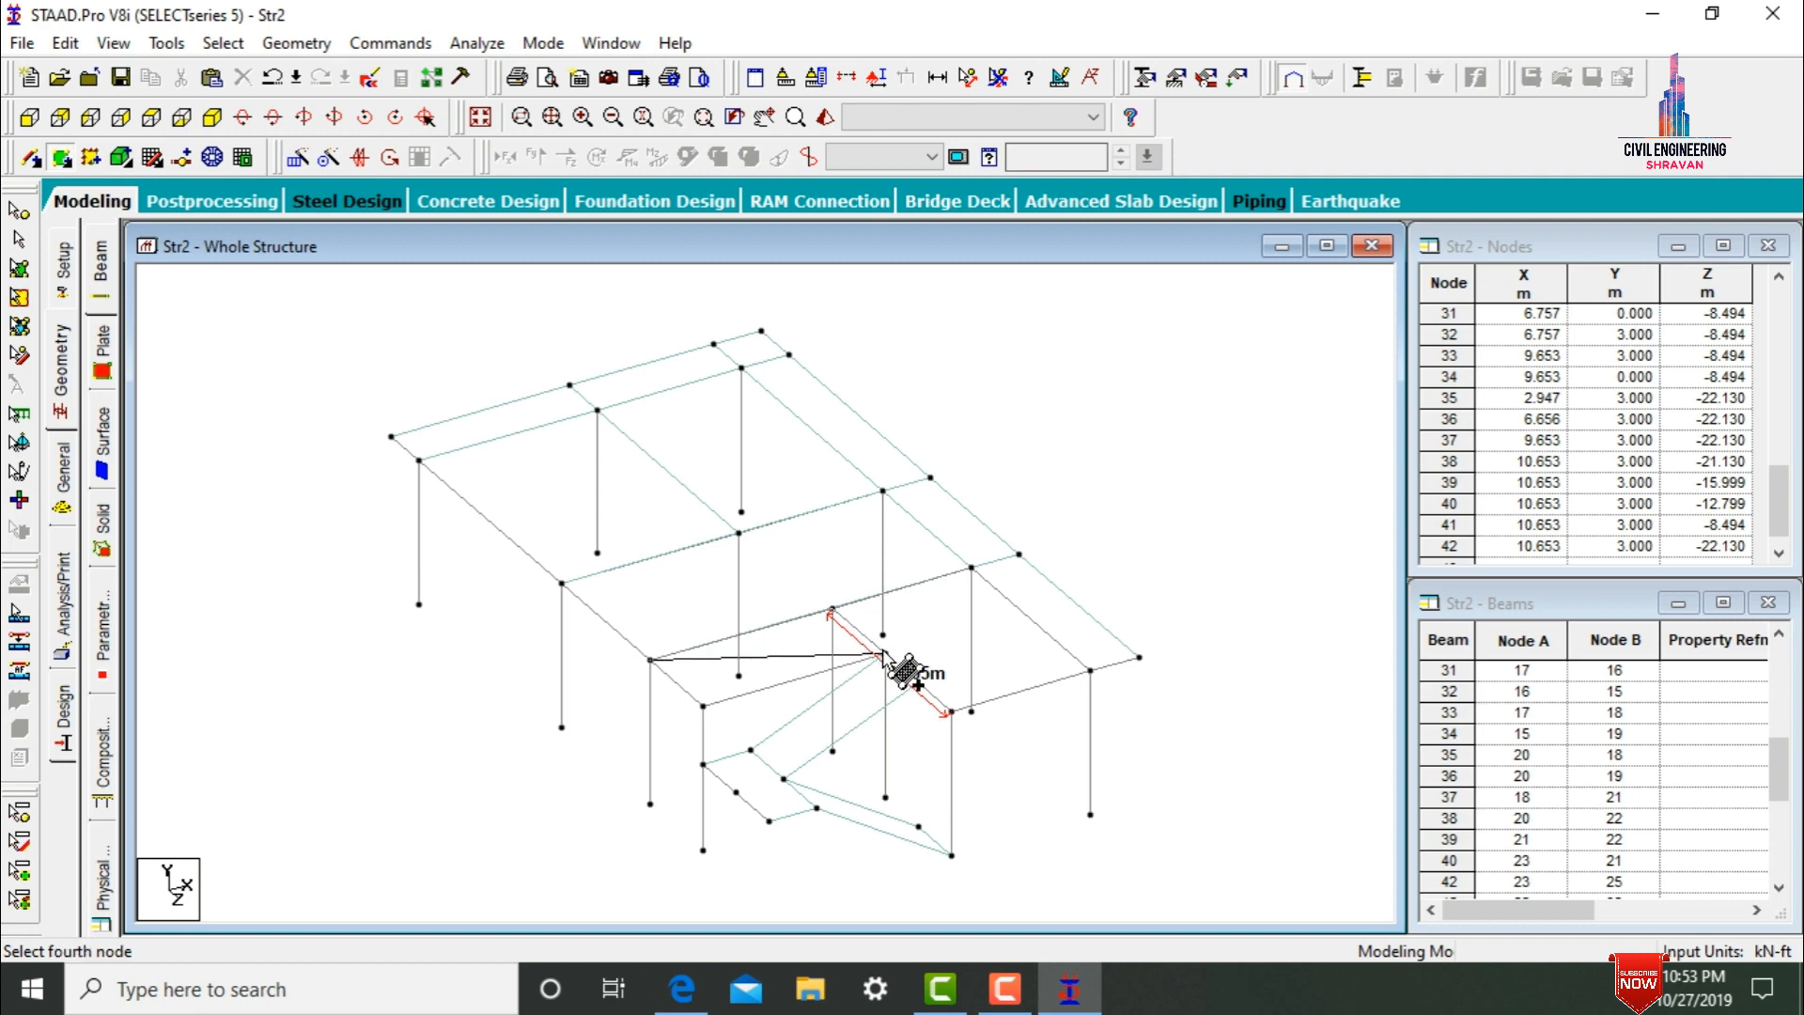
{"action": "left_click", "coordinate": [703, 704]}
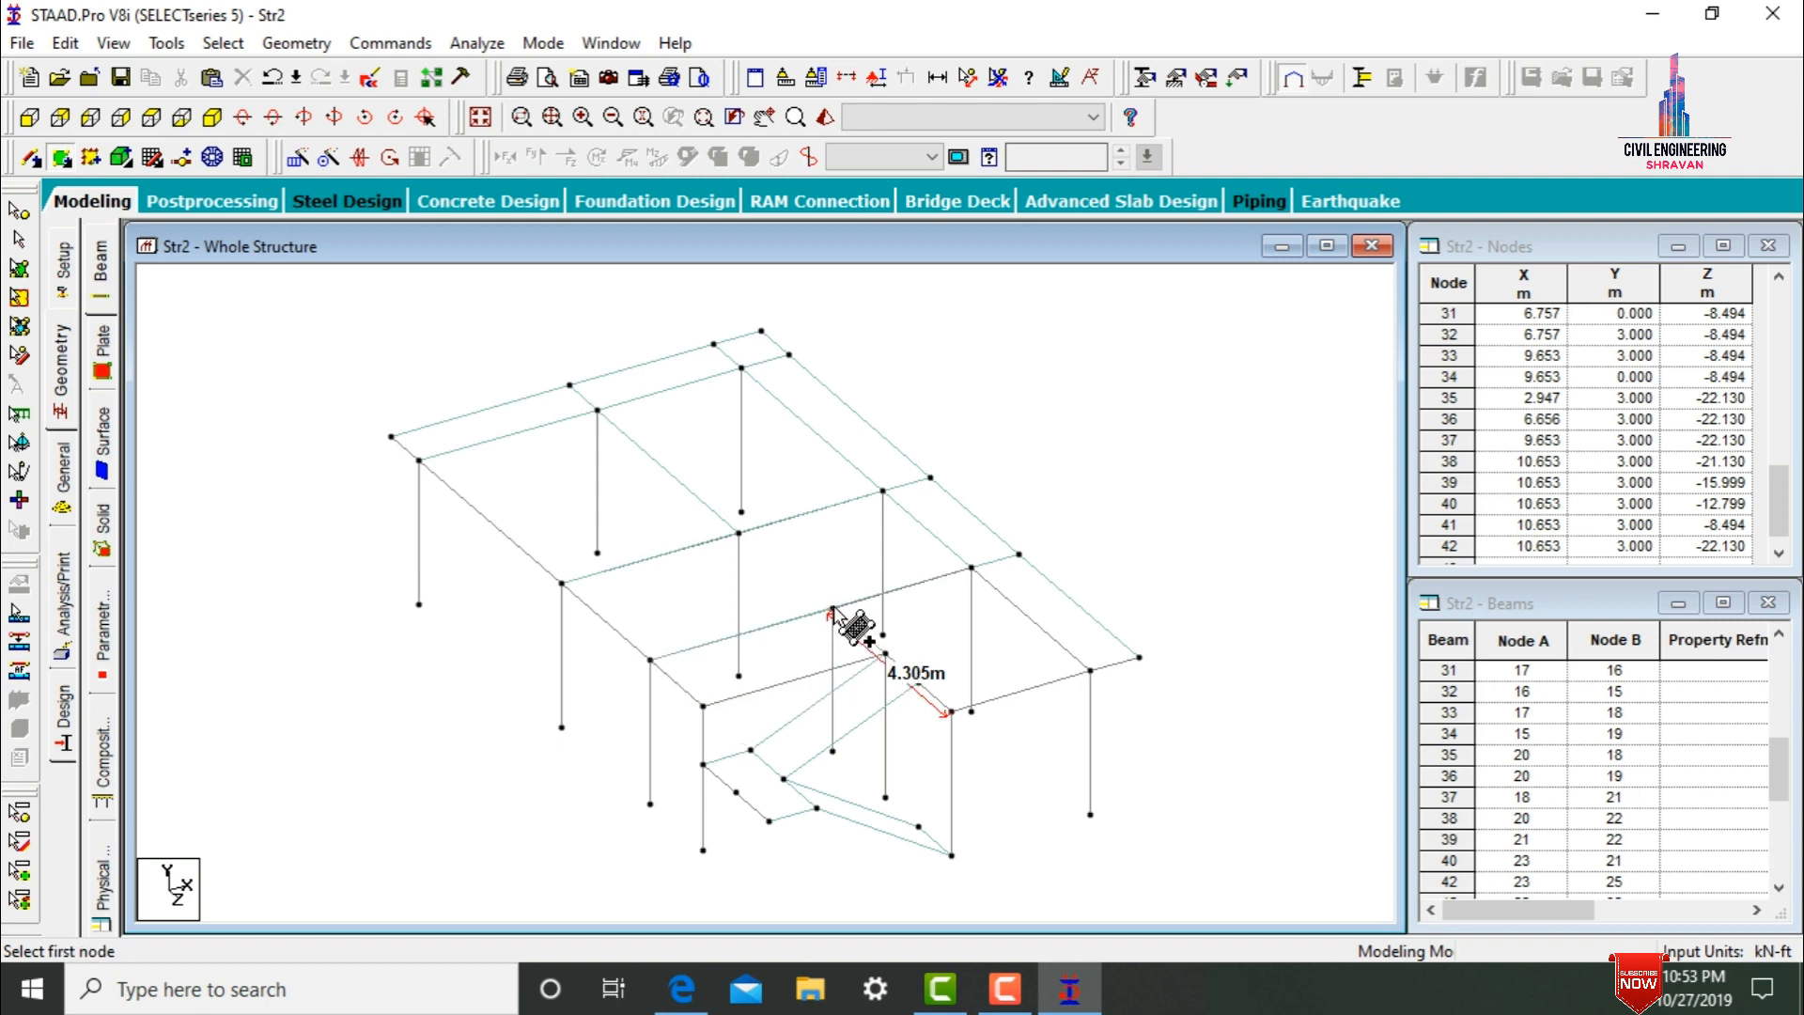
{"action": "left_click", "coordinate": [832, 631]}
{"action": "left_click", "coordinate": [971, 569]}
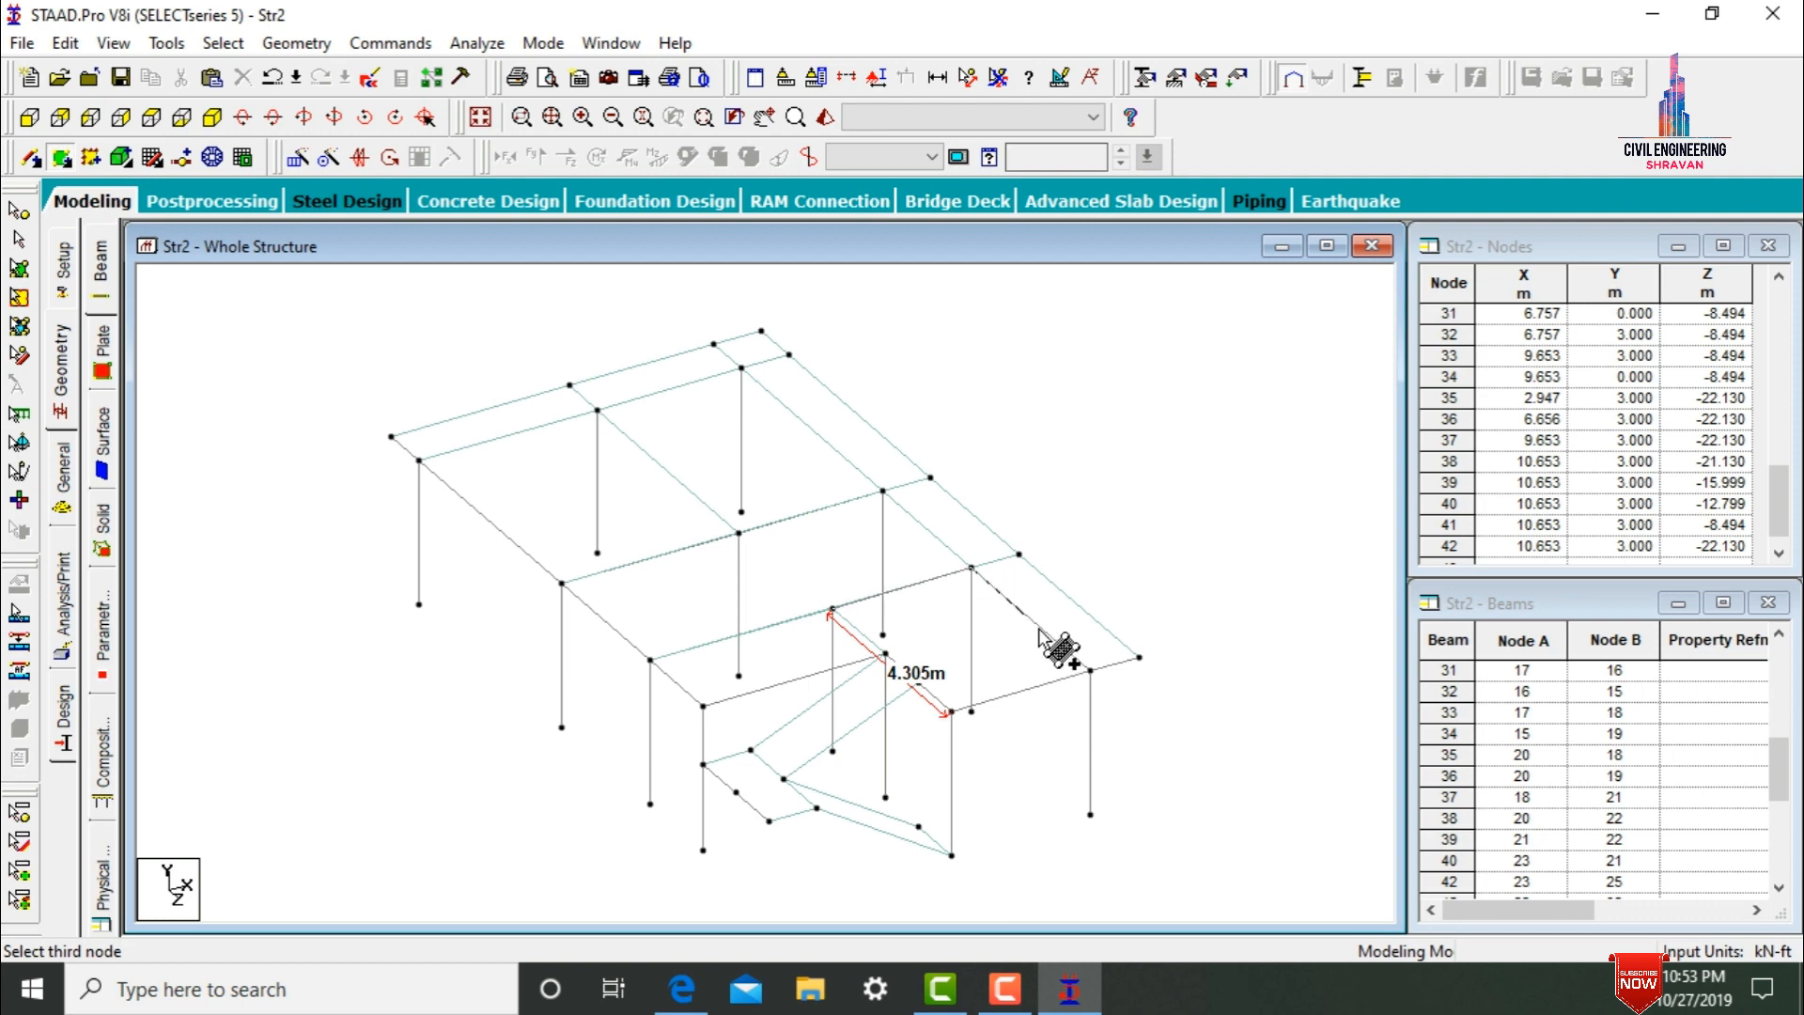
{"action": "left_click", "coordinate": [1090, 671]}
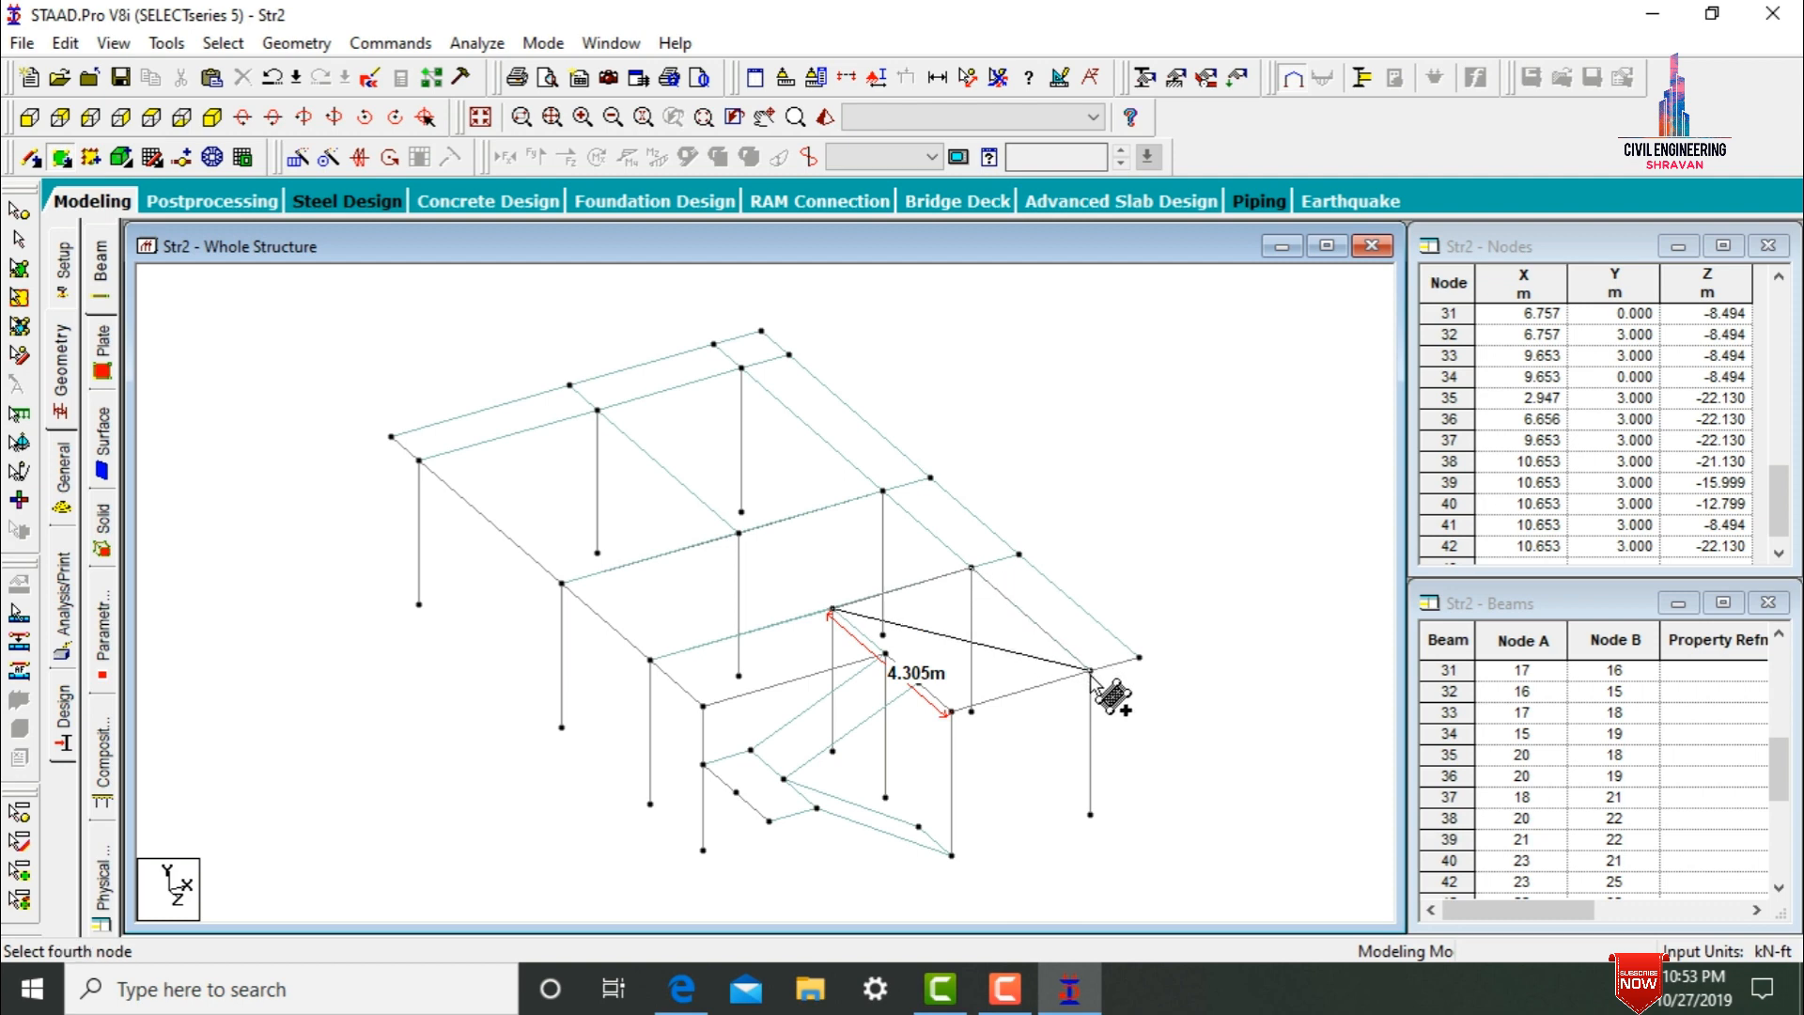
{"action": "left_click", "coordinate": [971, 711]}
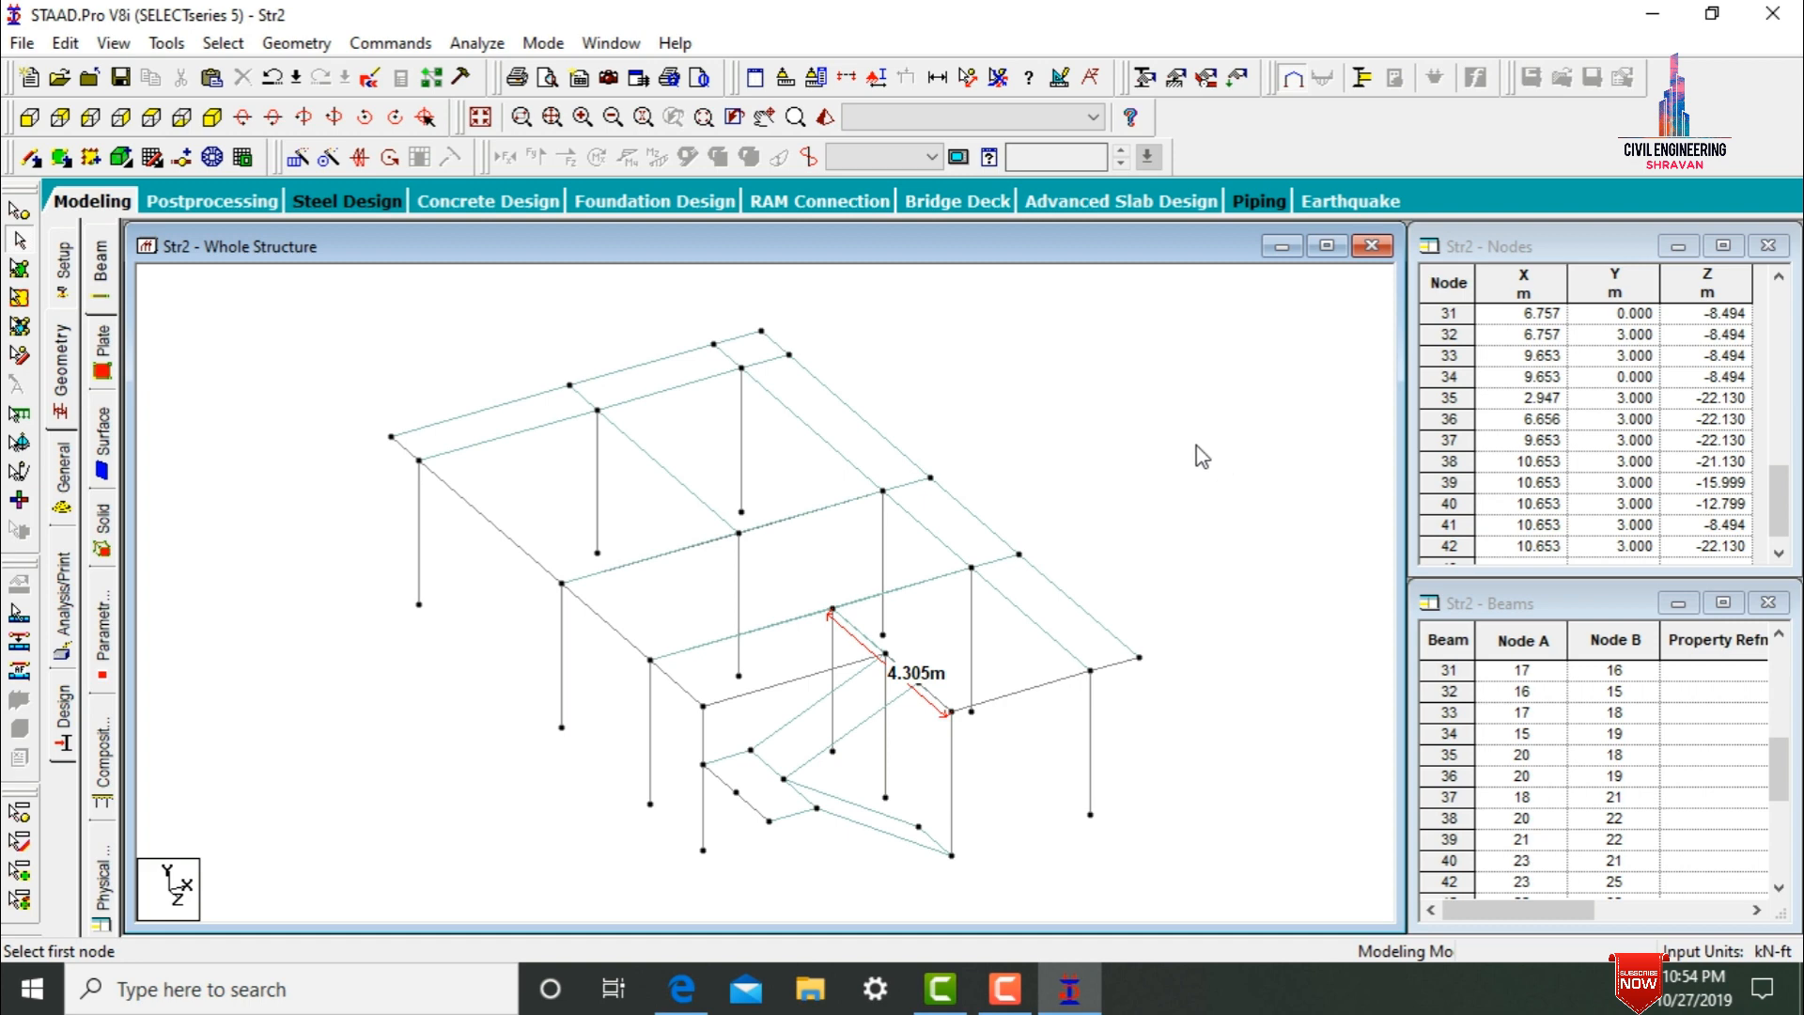
- Inspect the single-storey model's slab and staircase plates in a 3D rendered view, and return to the structure model
{"action": "left_click", "coordinate": [827, 114]}
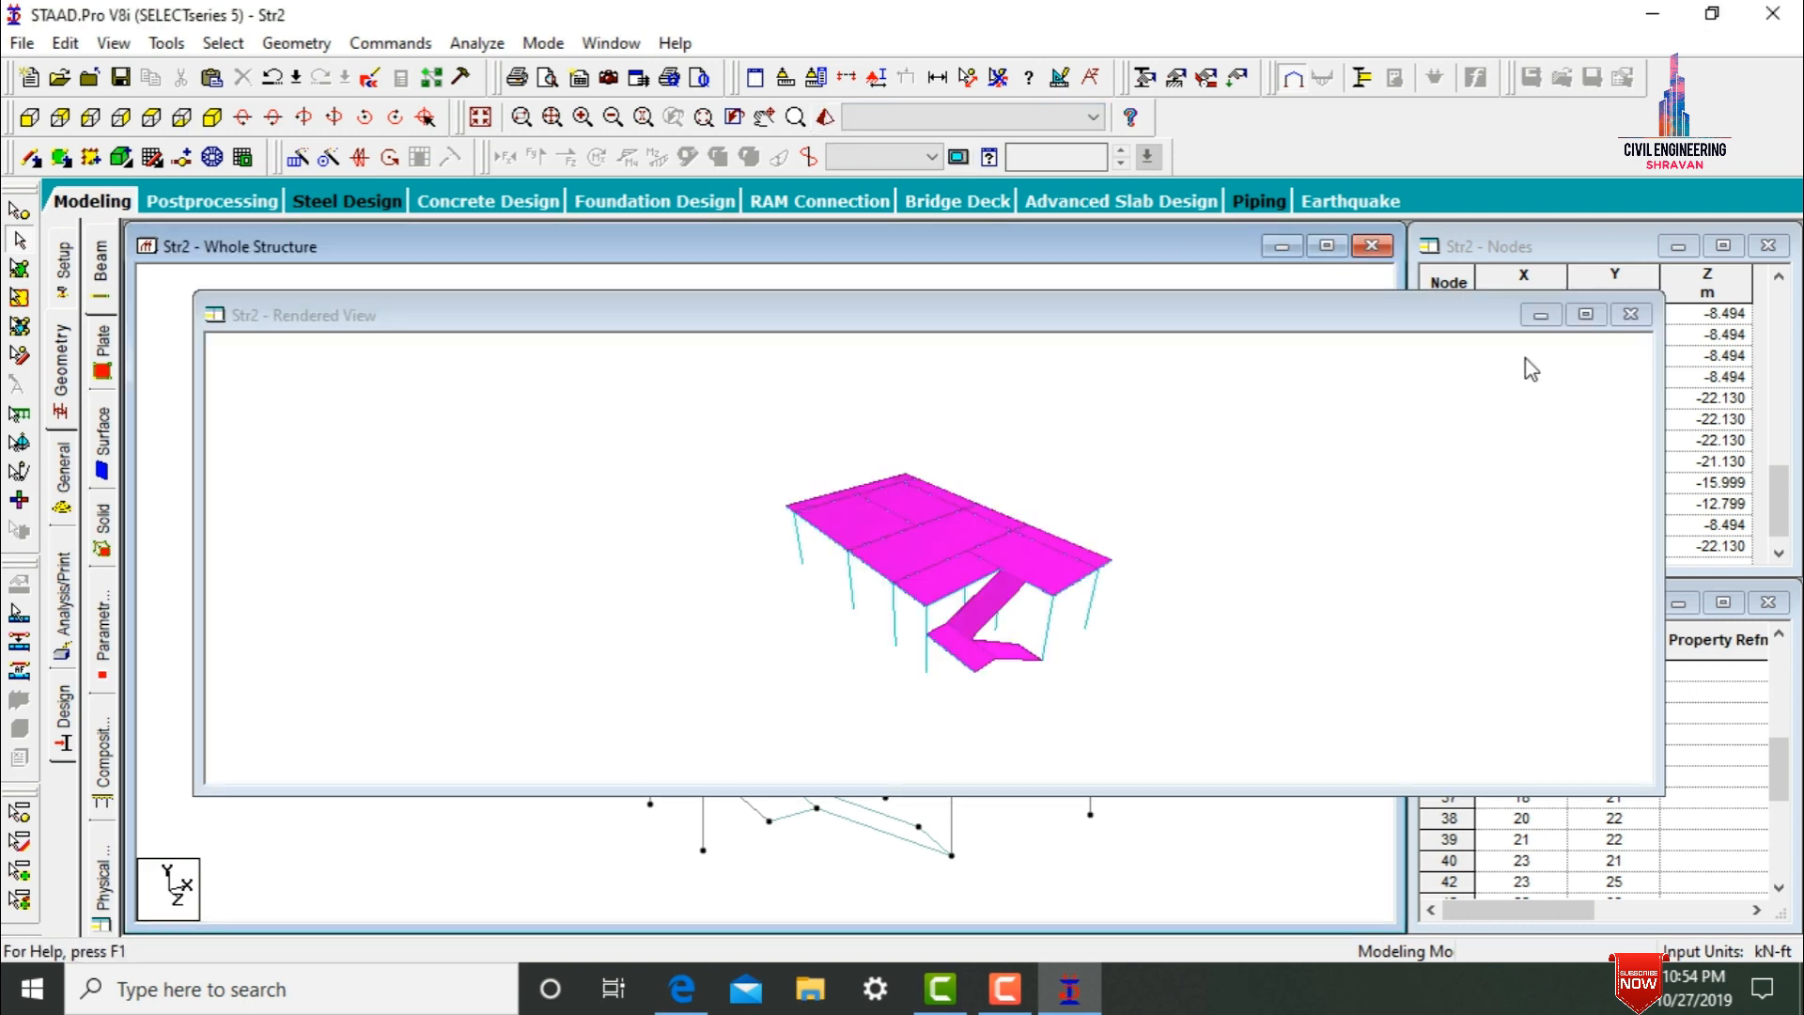
{"action": "left_click", "coordinate": [1586, 314]}
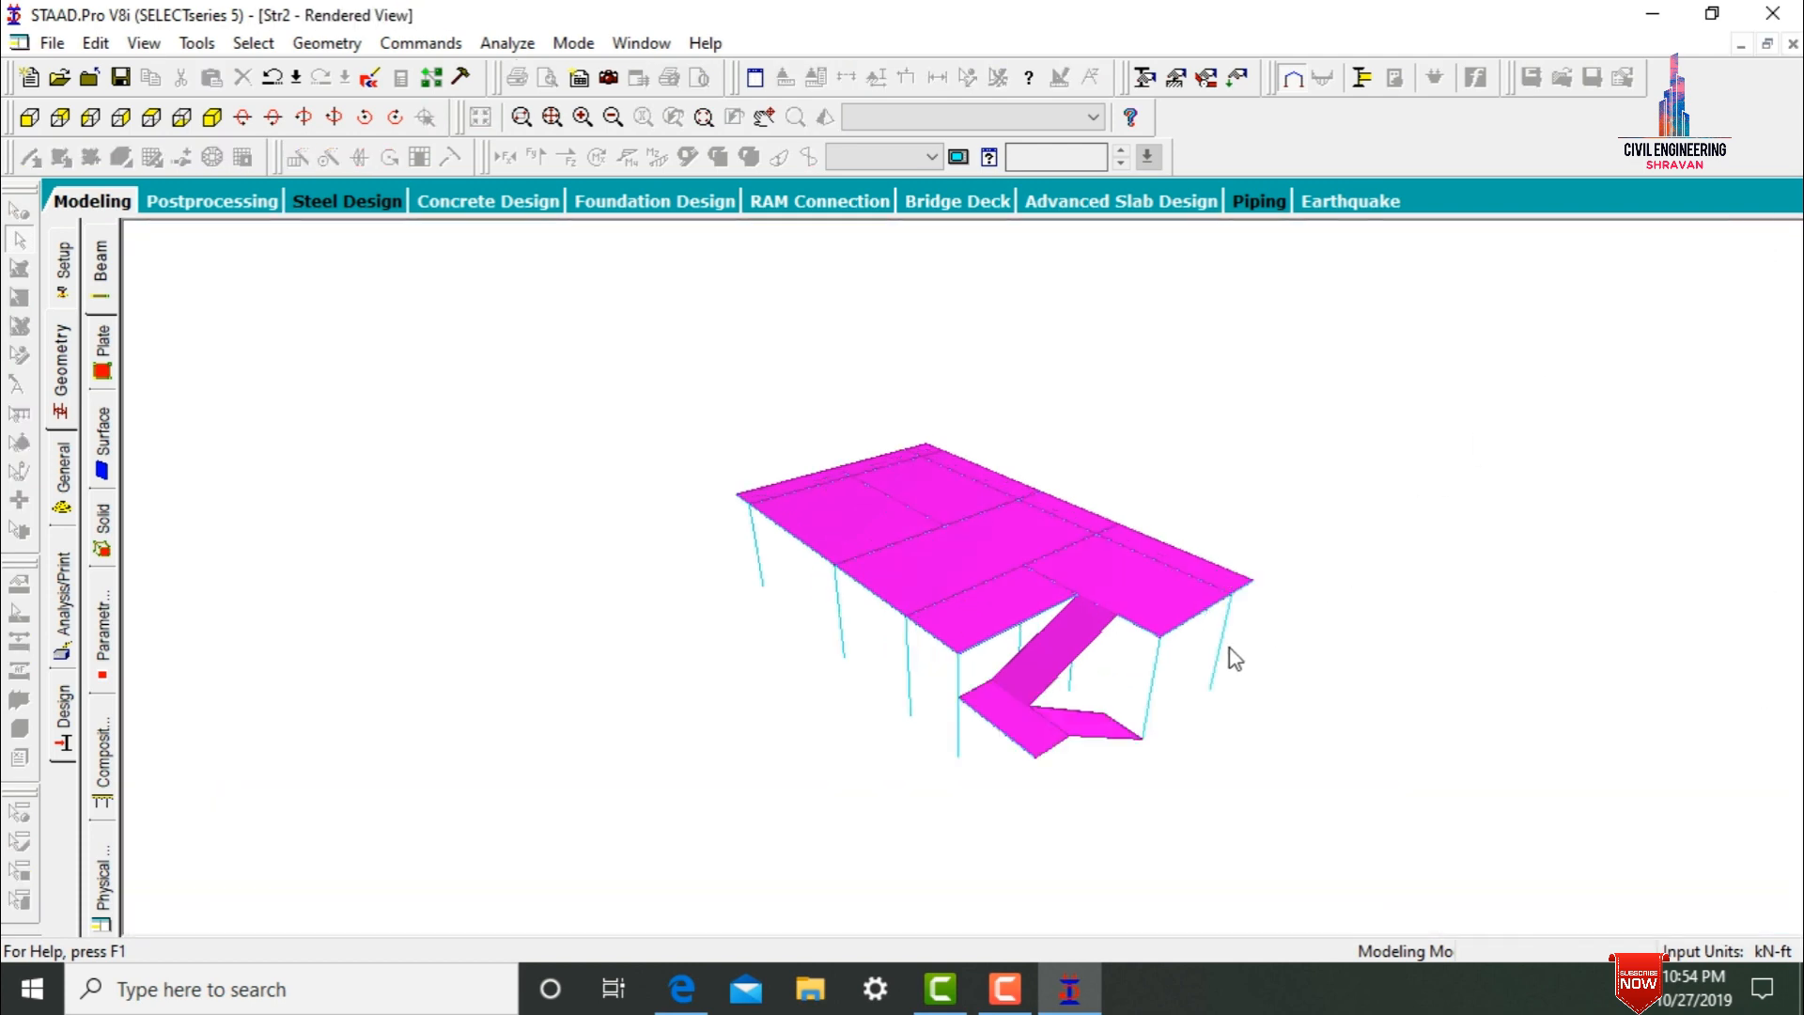
{"action": "left_click_drag", "start_coordinate": [975, 611], "coordinate": [983, 808]}
{"action": "left_click_drag", "start_coordinate": [1045, 583], "coordinate": [837, 471]}
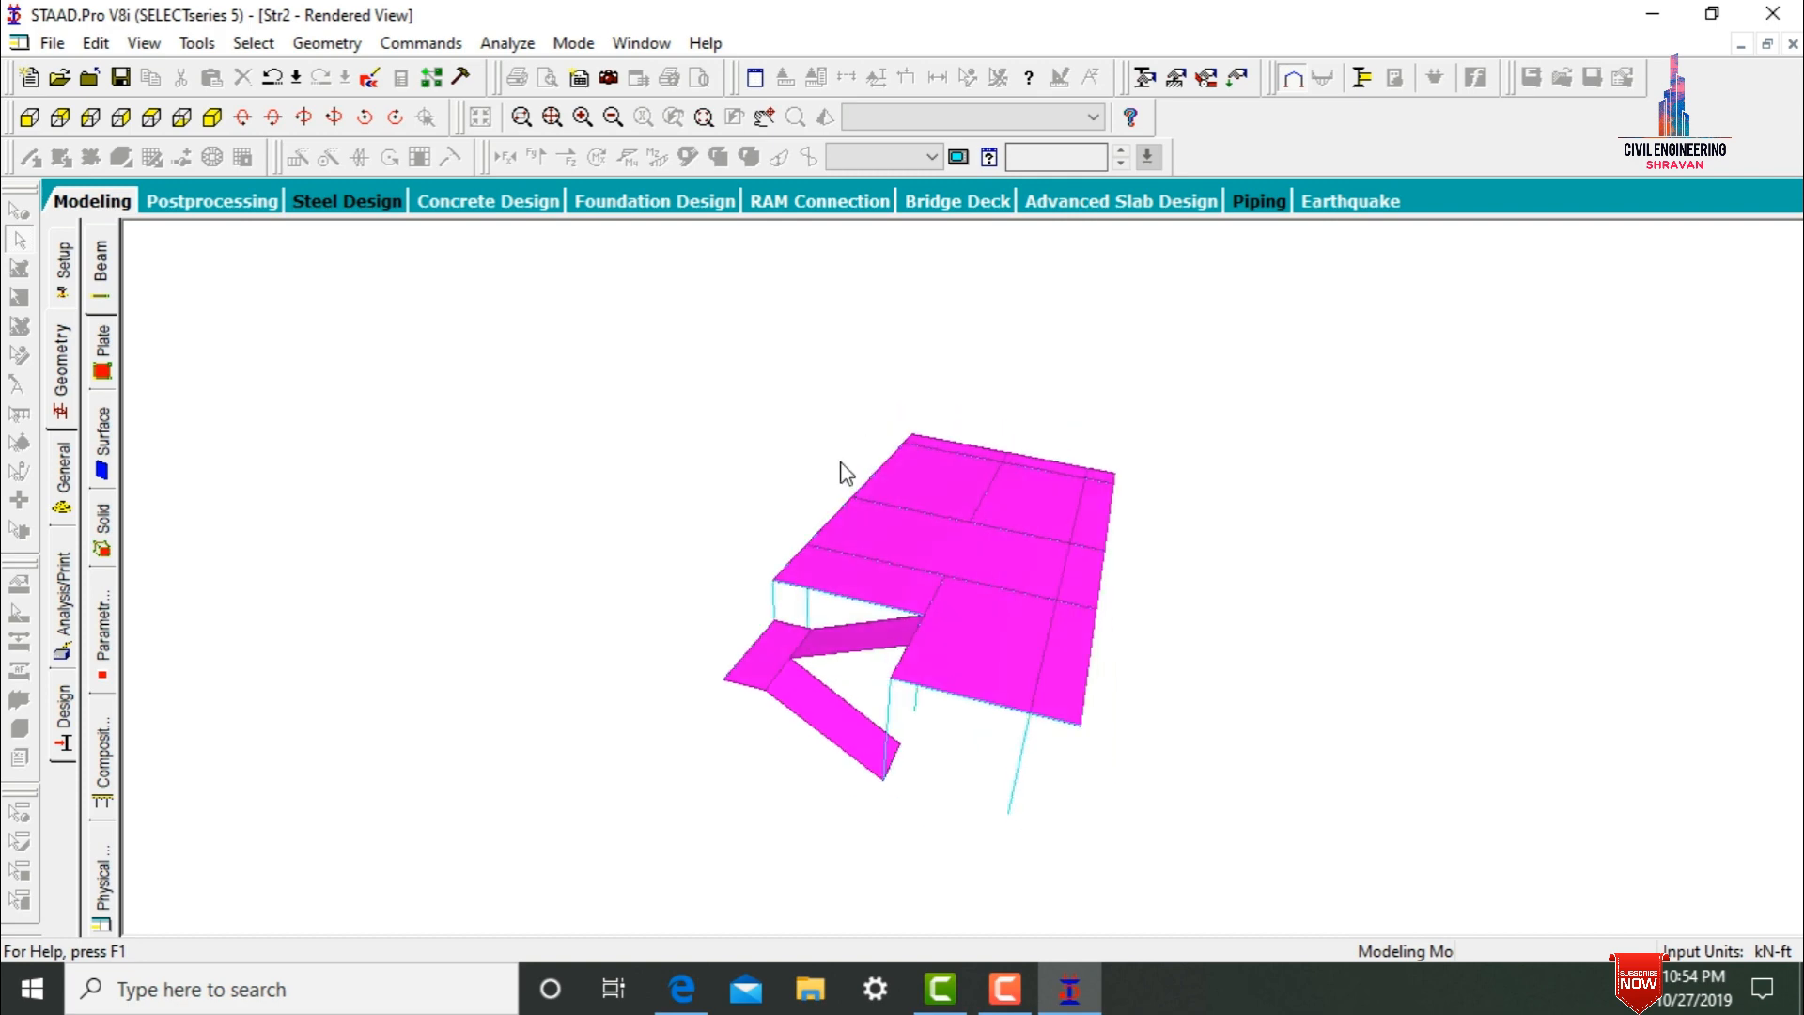
{"action": "left_click", "coordinate": [108, 211]}
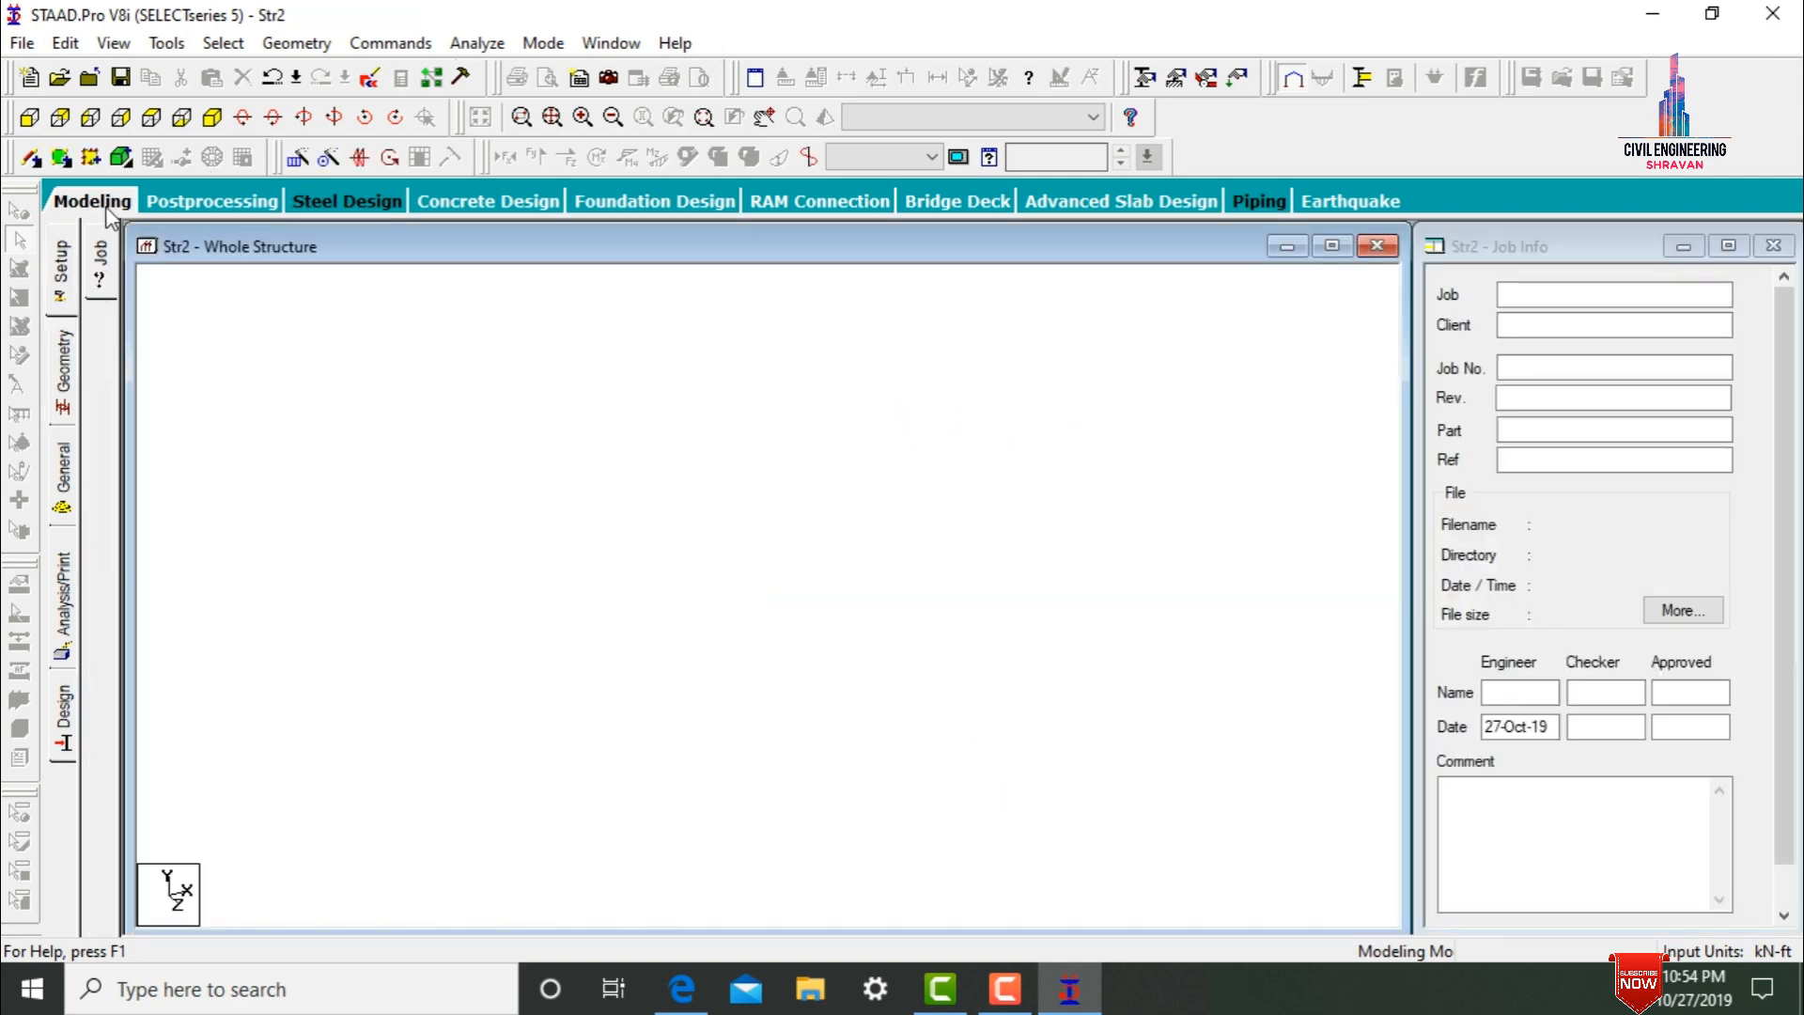
- Copy all beams and columns upward with Translational Repeat in the global Y direction, using 2 steps at 3 m spacing
{"action": "key", "text": "ctrl+a"}
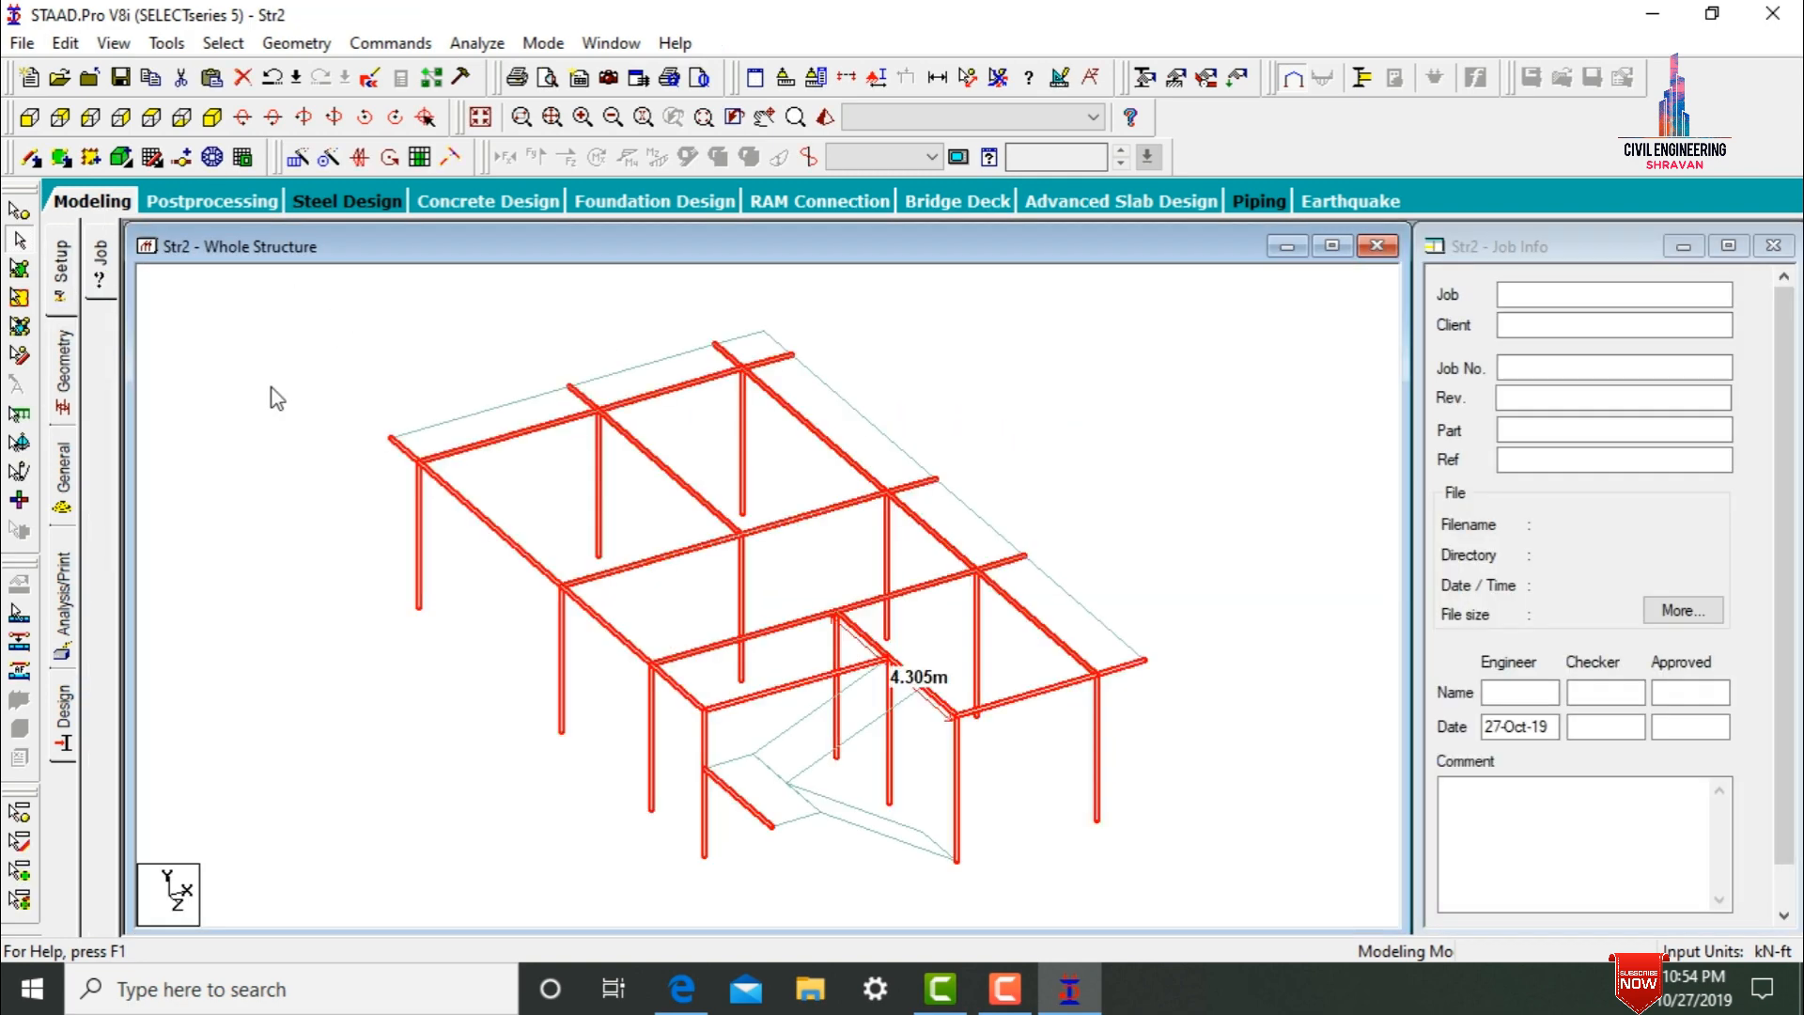
{"action": "left_click", "coordinate": [297, 158]}
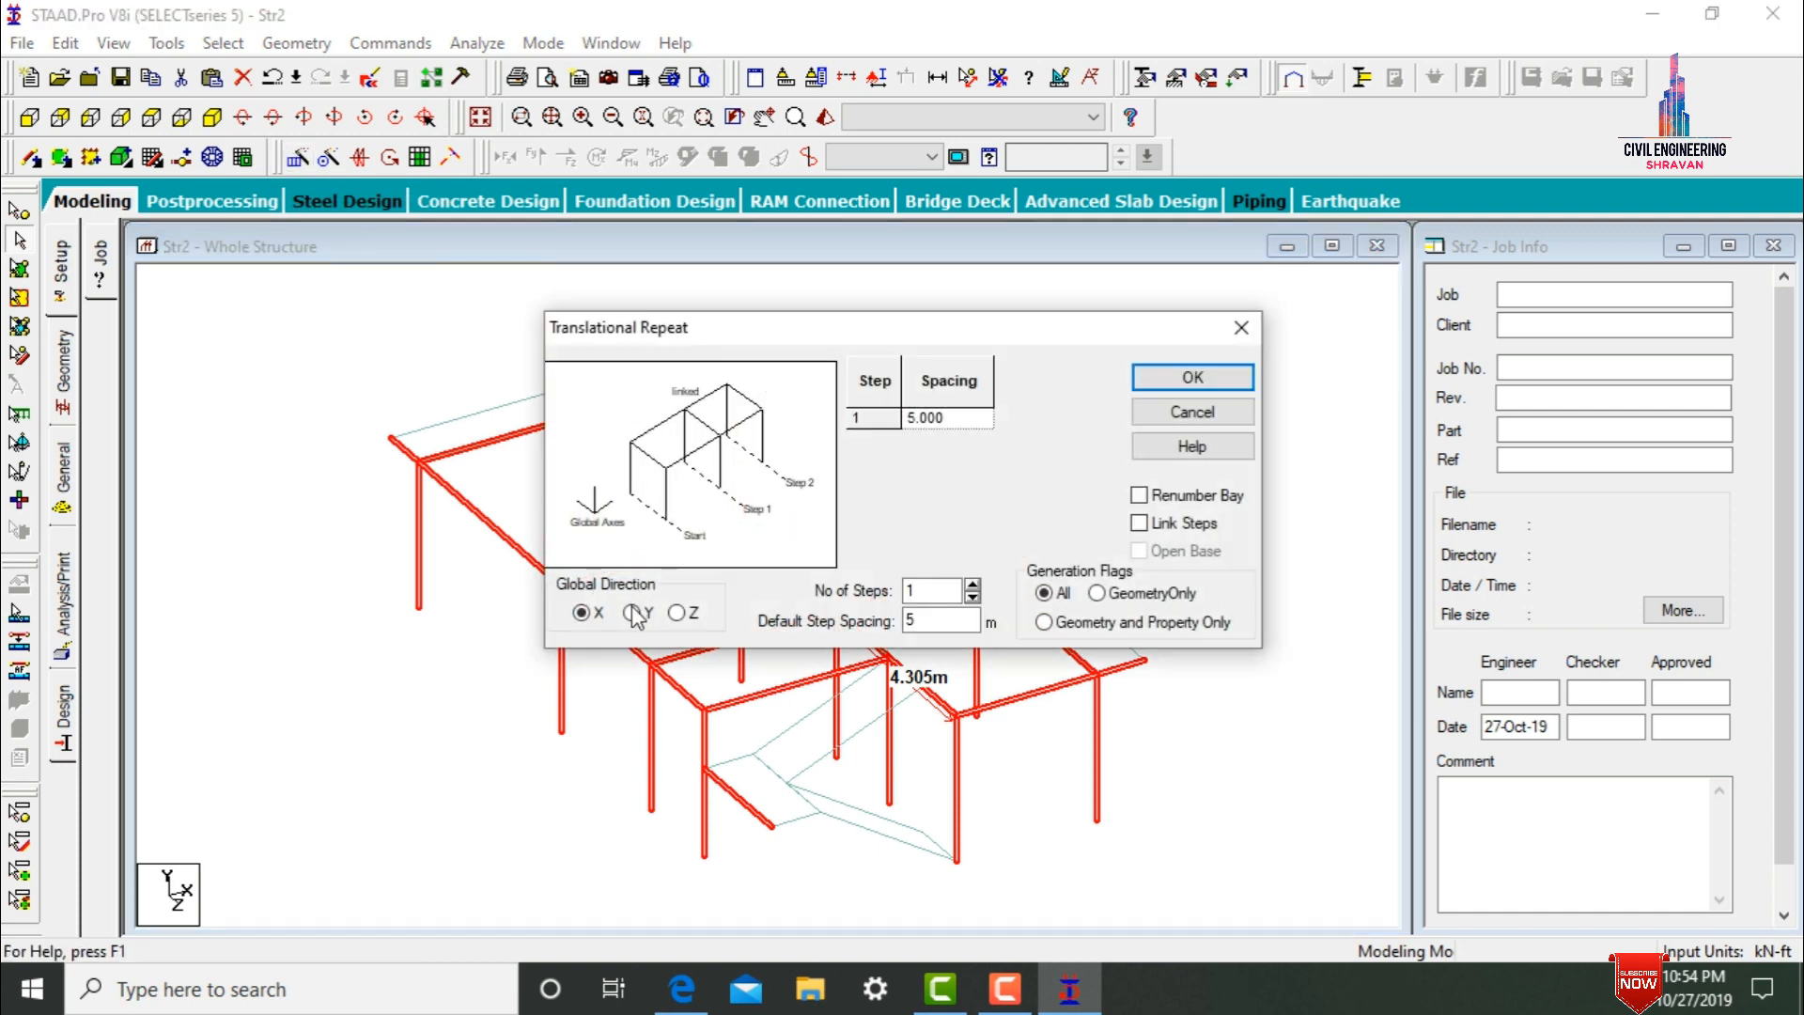
{"action": "left_click", "coordinate": [633, 614]}
{"action": "left_click", "coordinate": [933, 592]}
{"action": "type", "text": "2"}
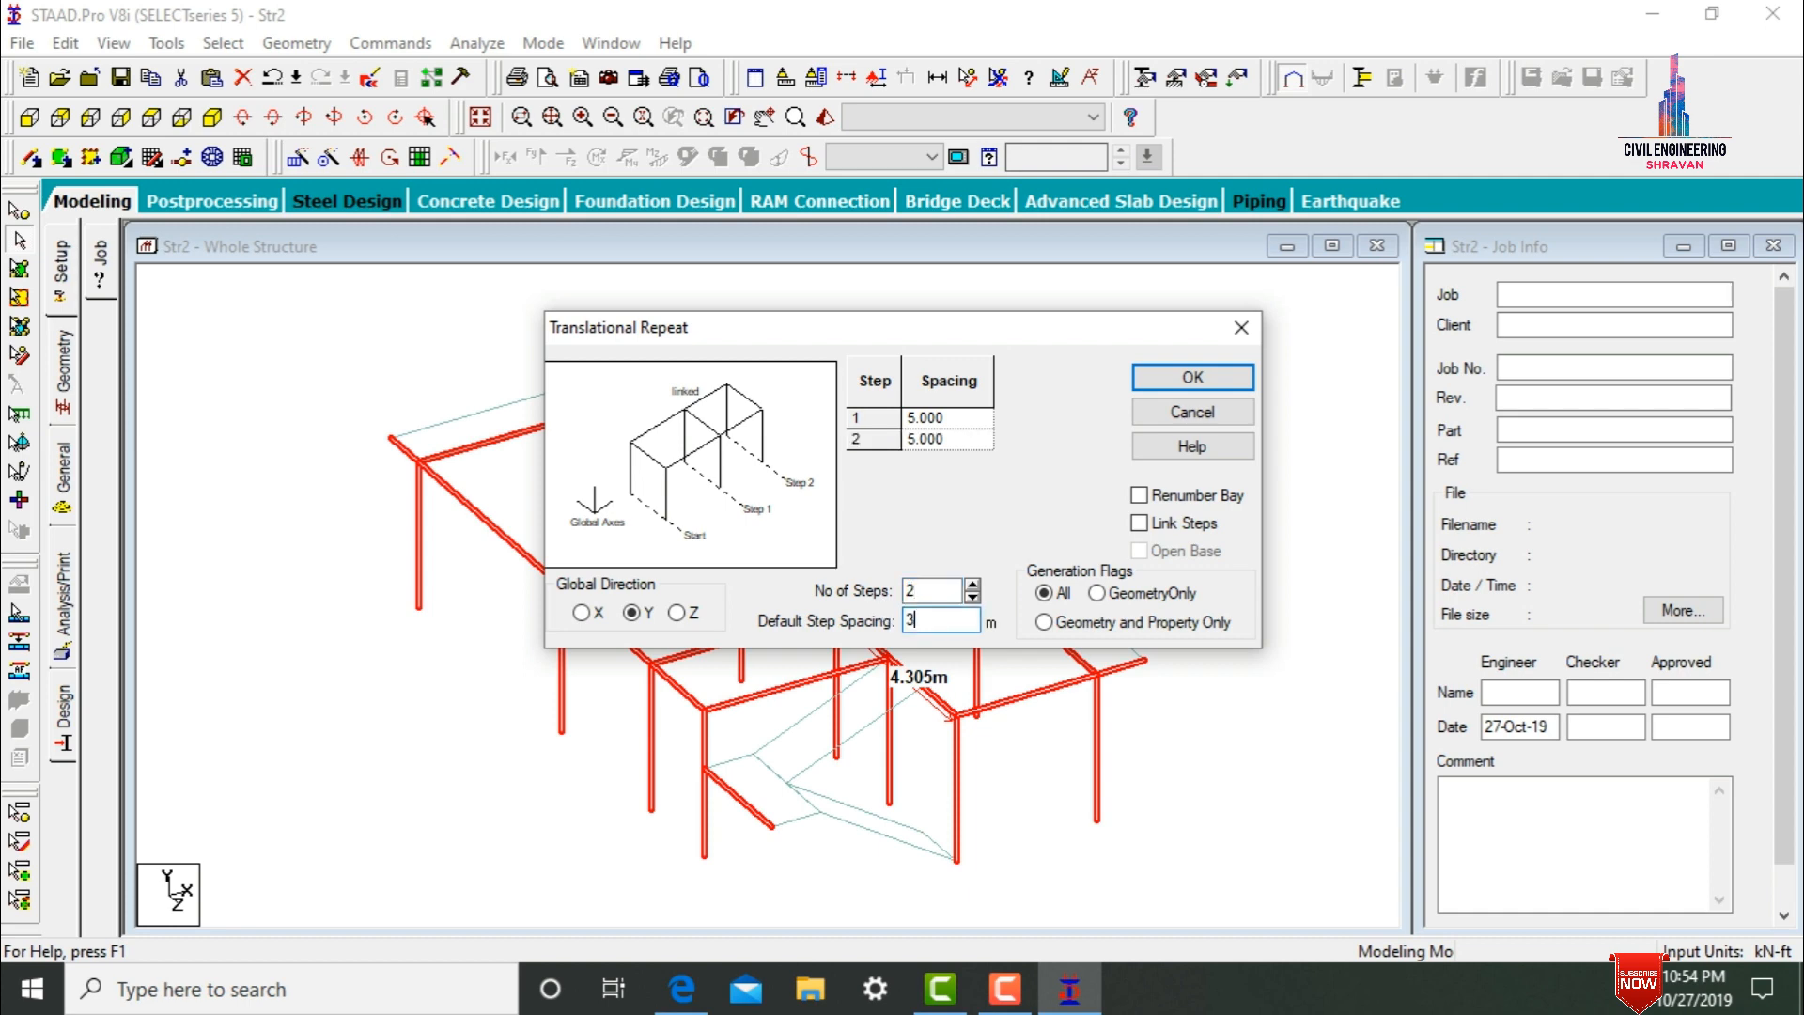
{"action": "left_click", "coordinate": [1195, 377]}
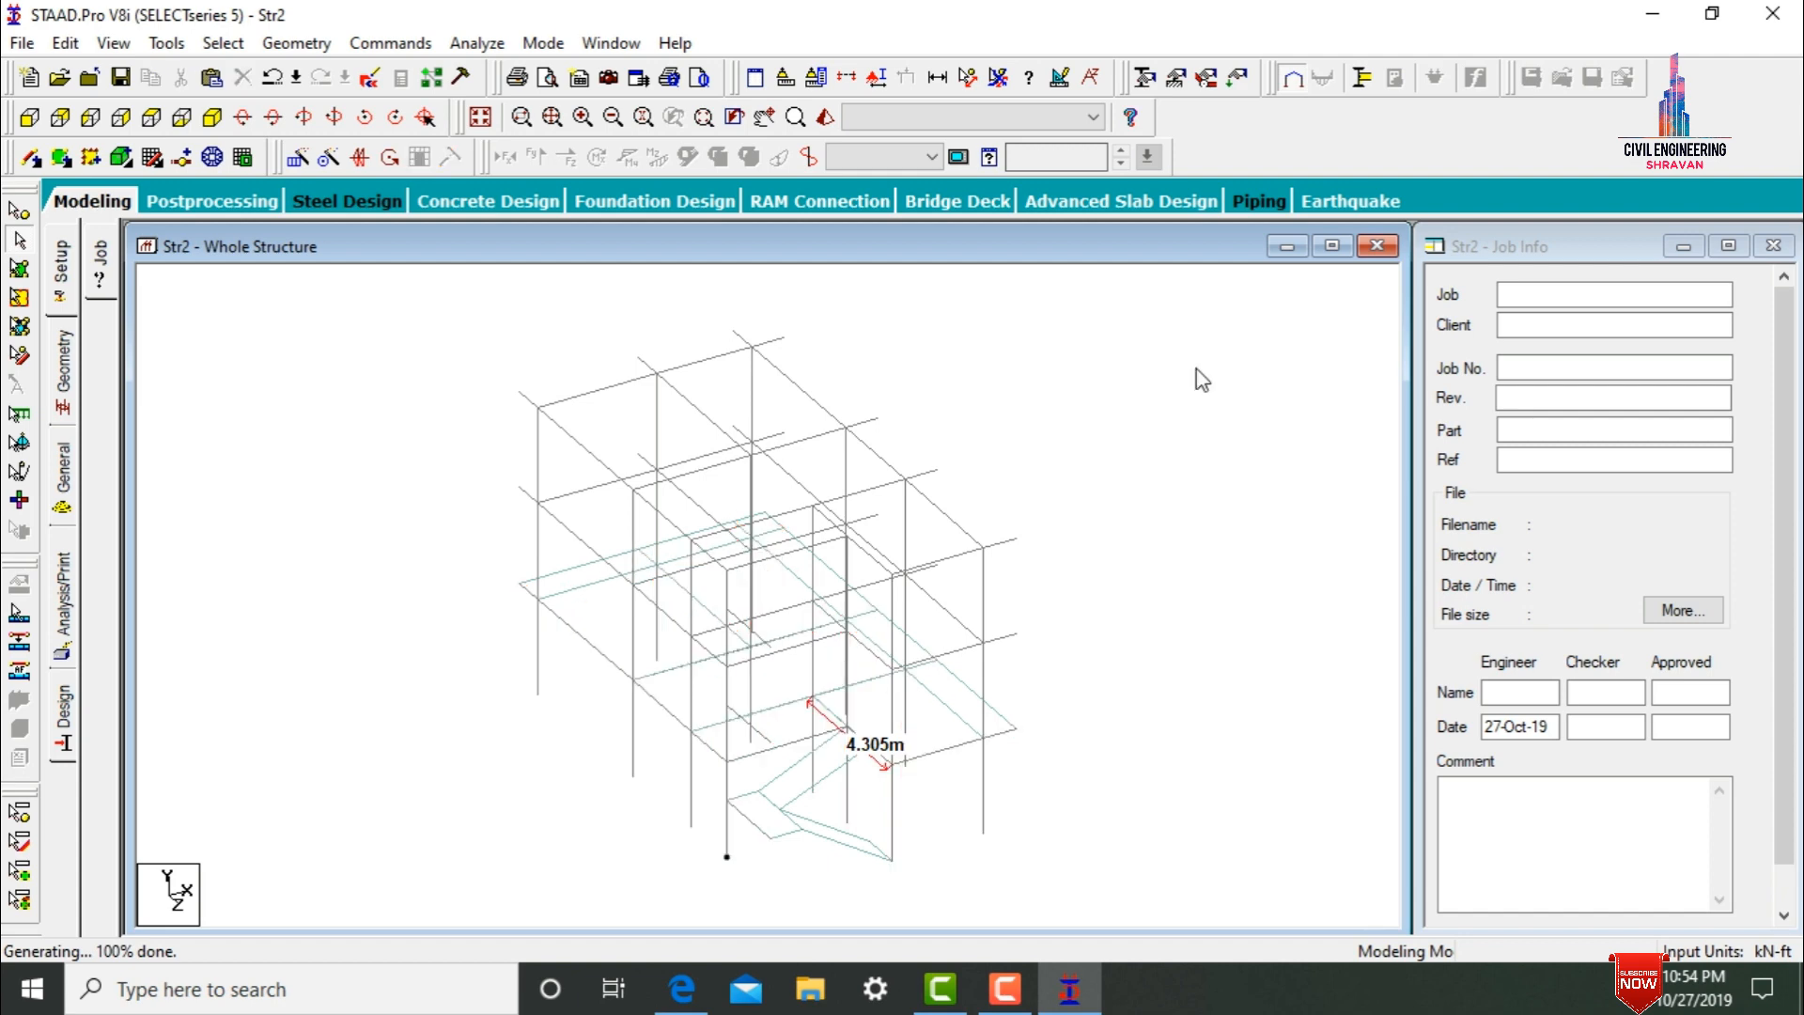
- Copy all slab and staircase plates upward with Translational Repeat in the global Y direction, using 2 steps at 3 m spacing
{"action": "left_click", "coordinate": [18, 271]}
{"action": "key", "text": "ctrl+a"}
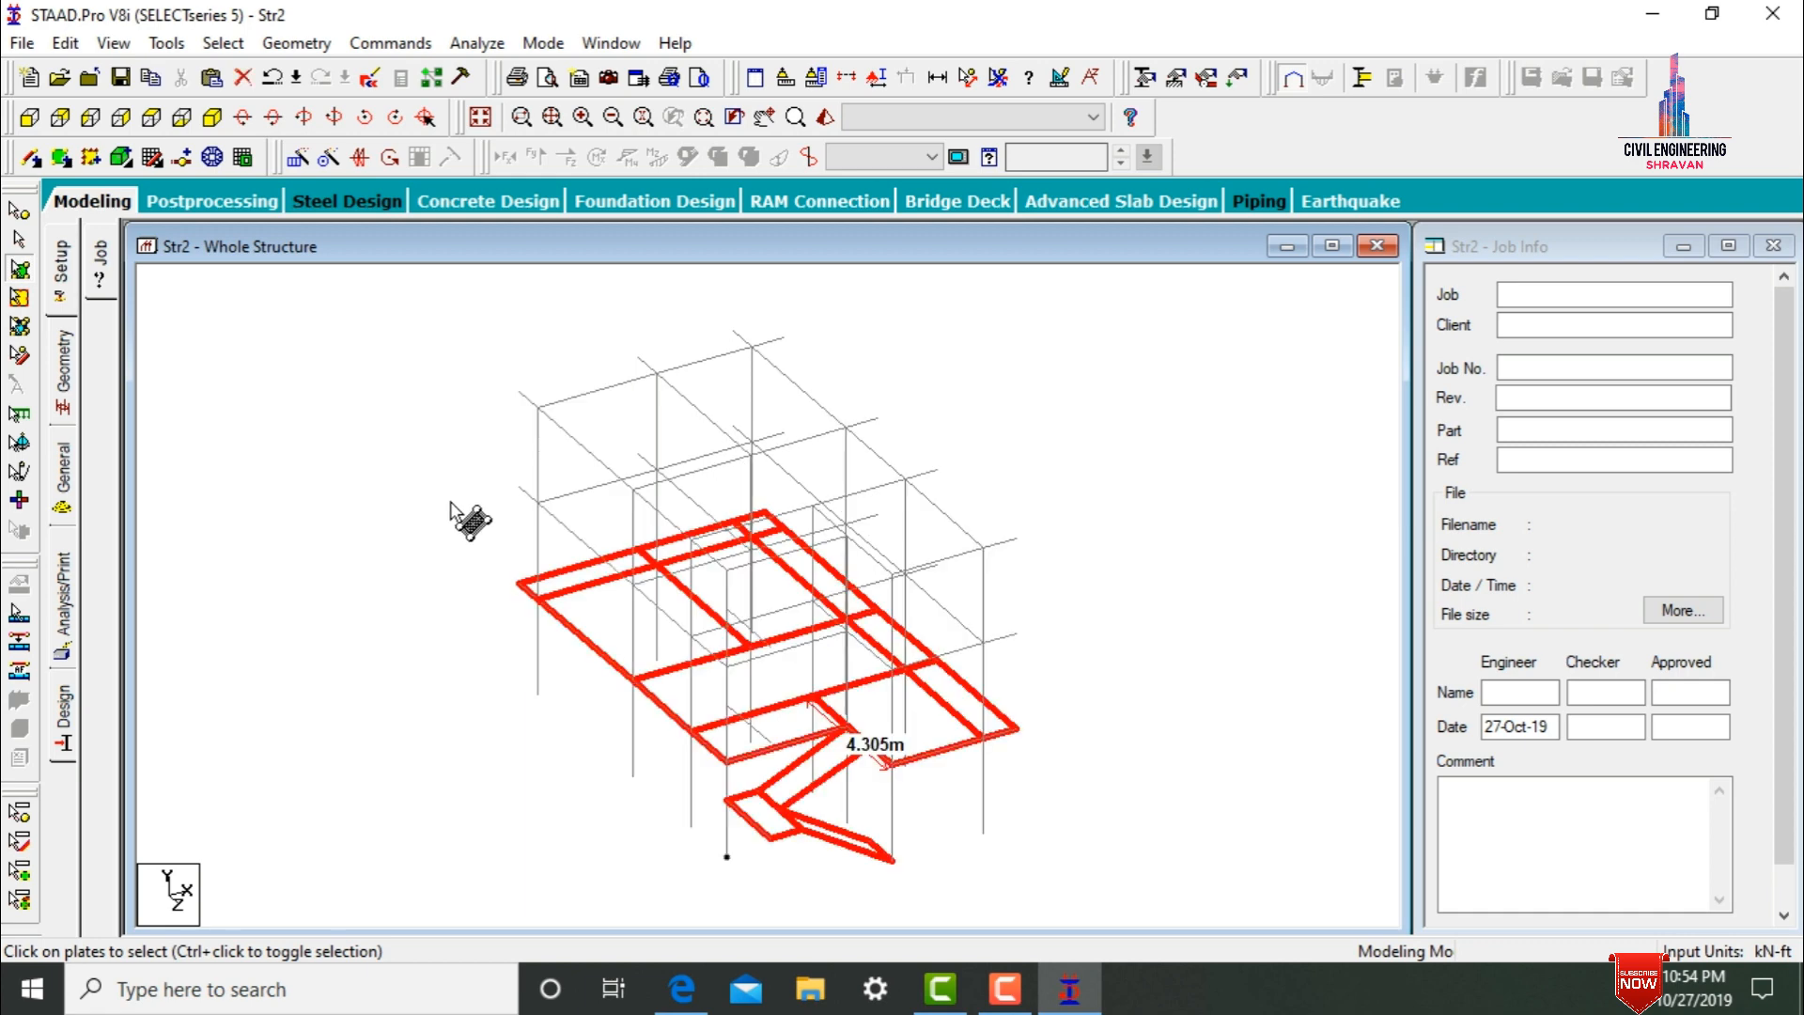
{"action": "left_click", "coordinate": [299, 156]}
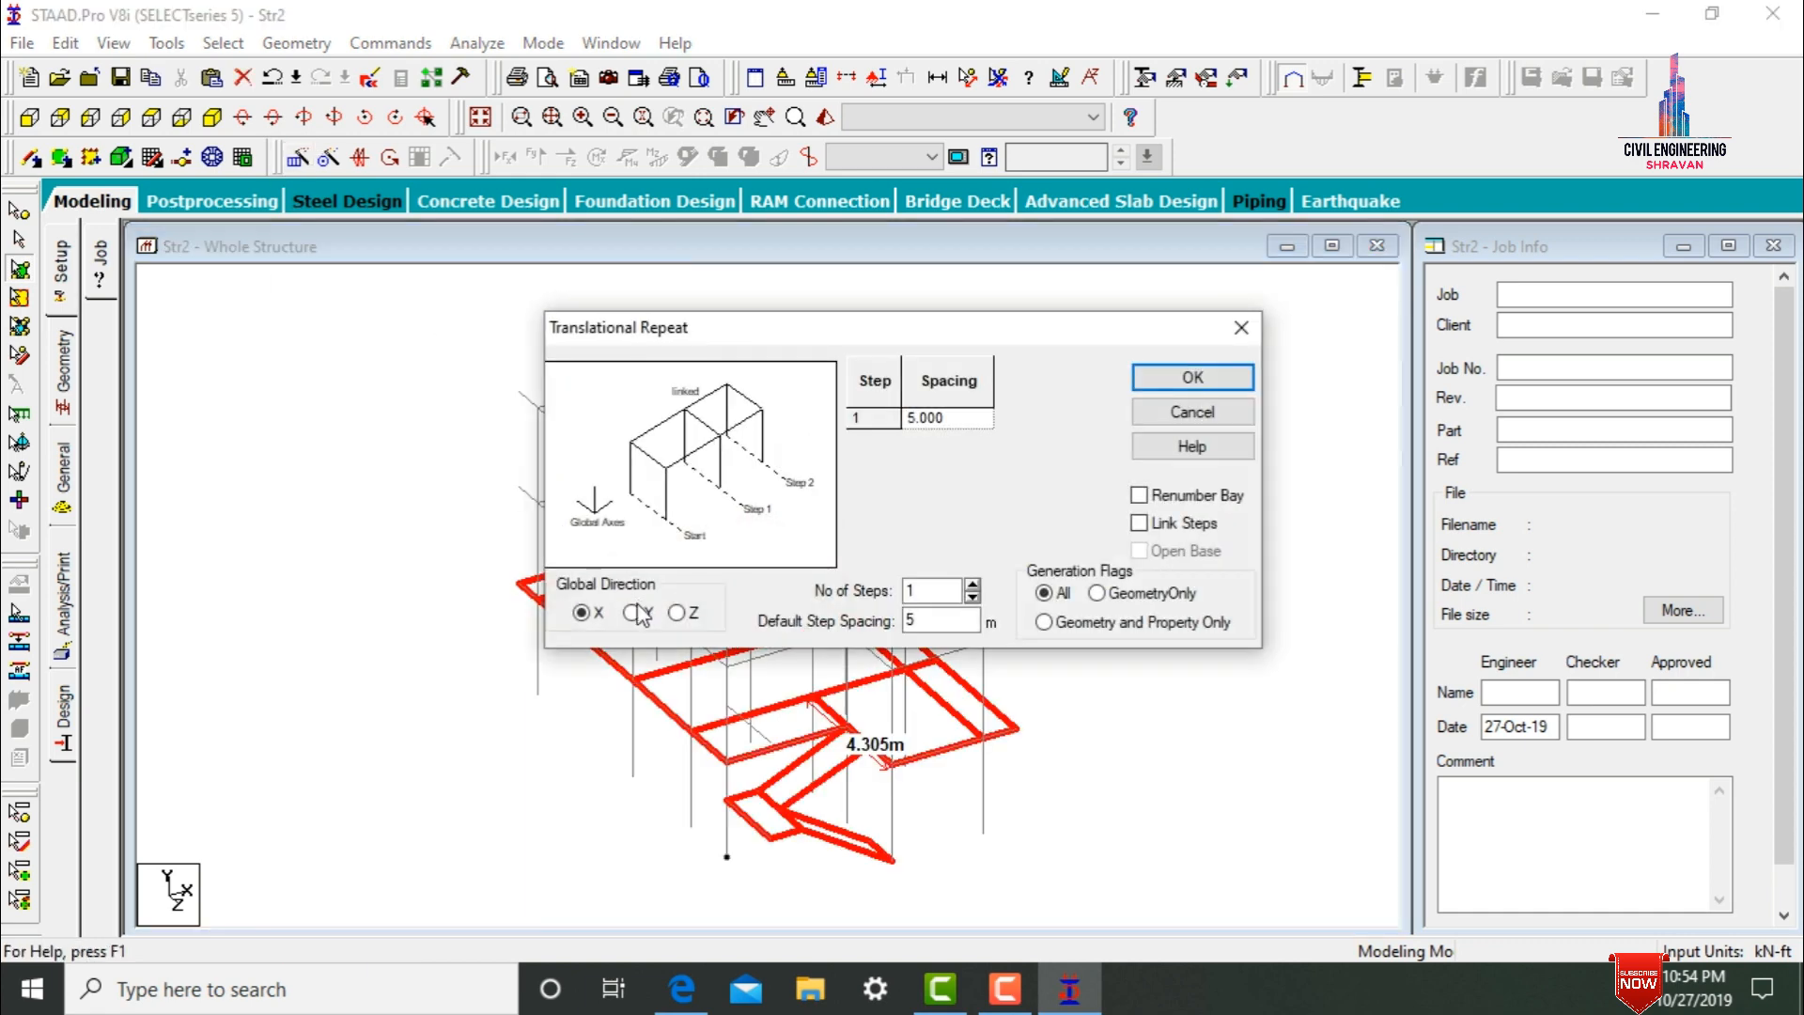
{"action": "left_click", "coordinate": [919, 592]}
{"action": "type", "text": "2"}
{"action": "key", "text": "Tab"}
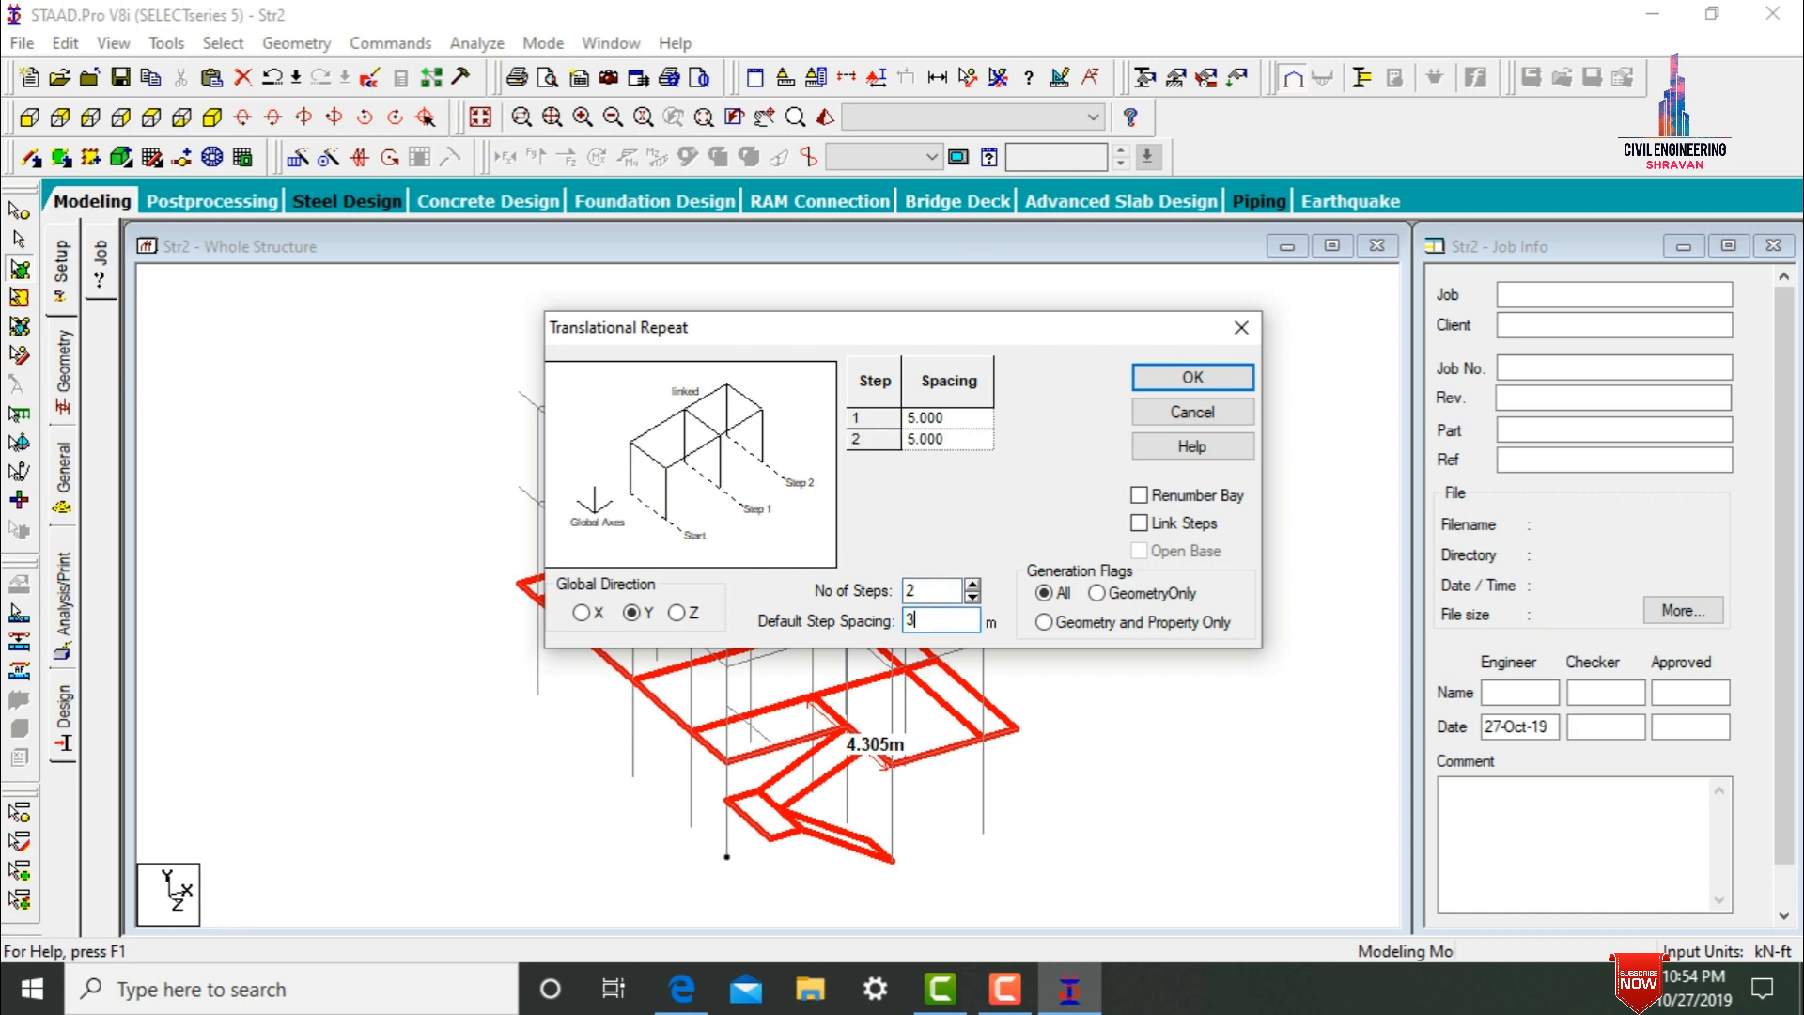
{"action": "type", "text": "3"}
{"action": "left_click", "coordinate": [1191, 378]}
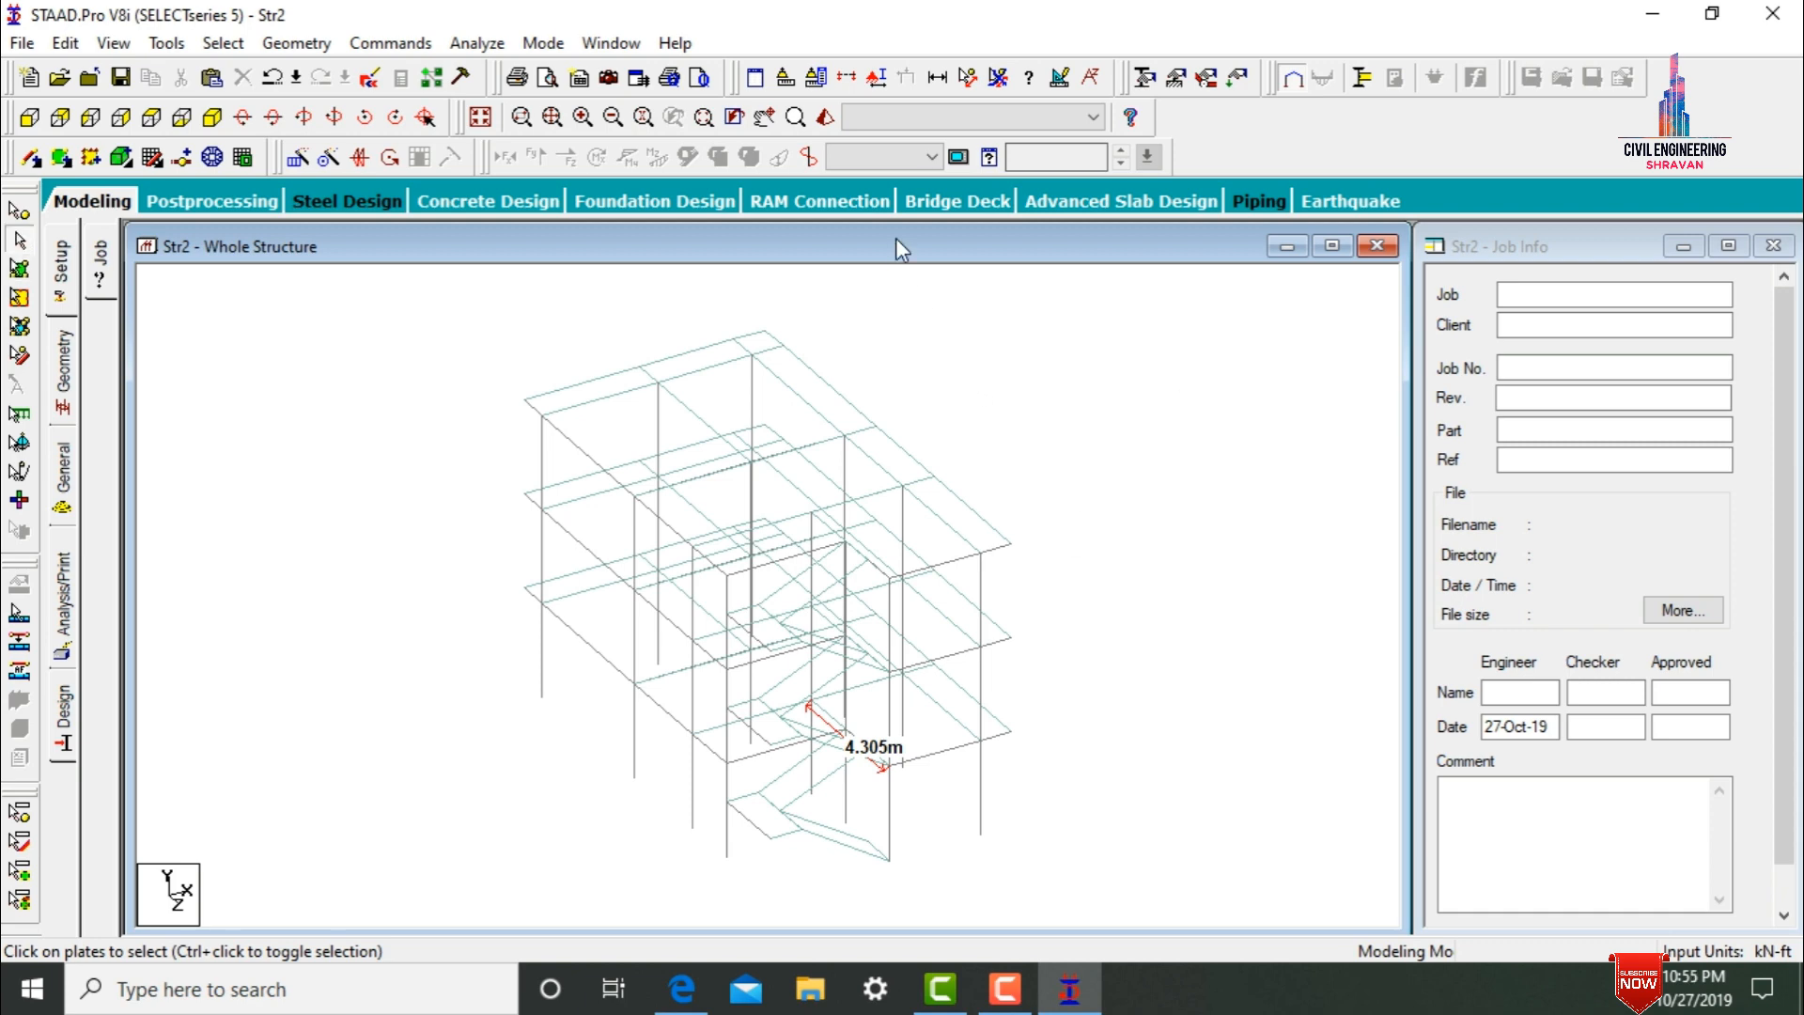
- Inspect the three-storey model in a 3D rendered view, checking the repeated slabs and staircases from several angles
{"action": "left_click", "coordinate": [826, 118]}
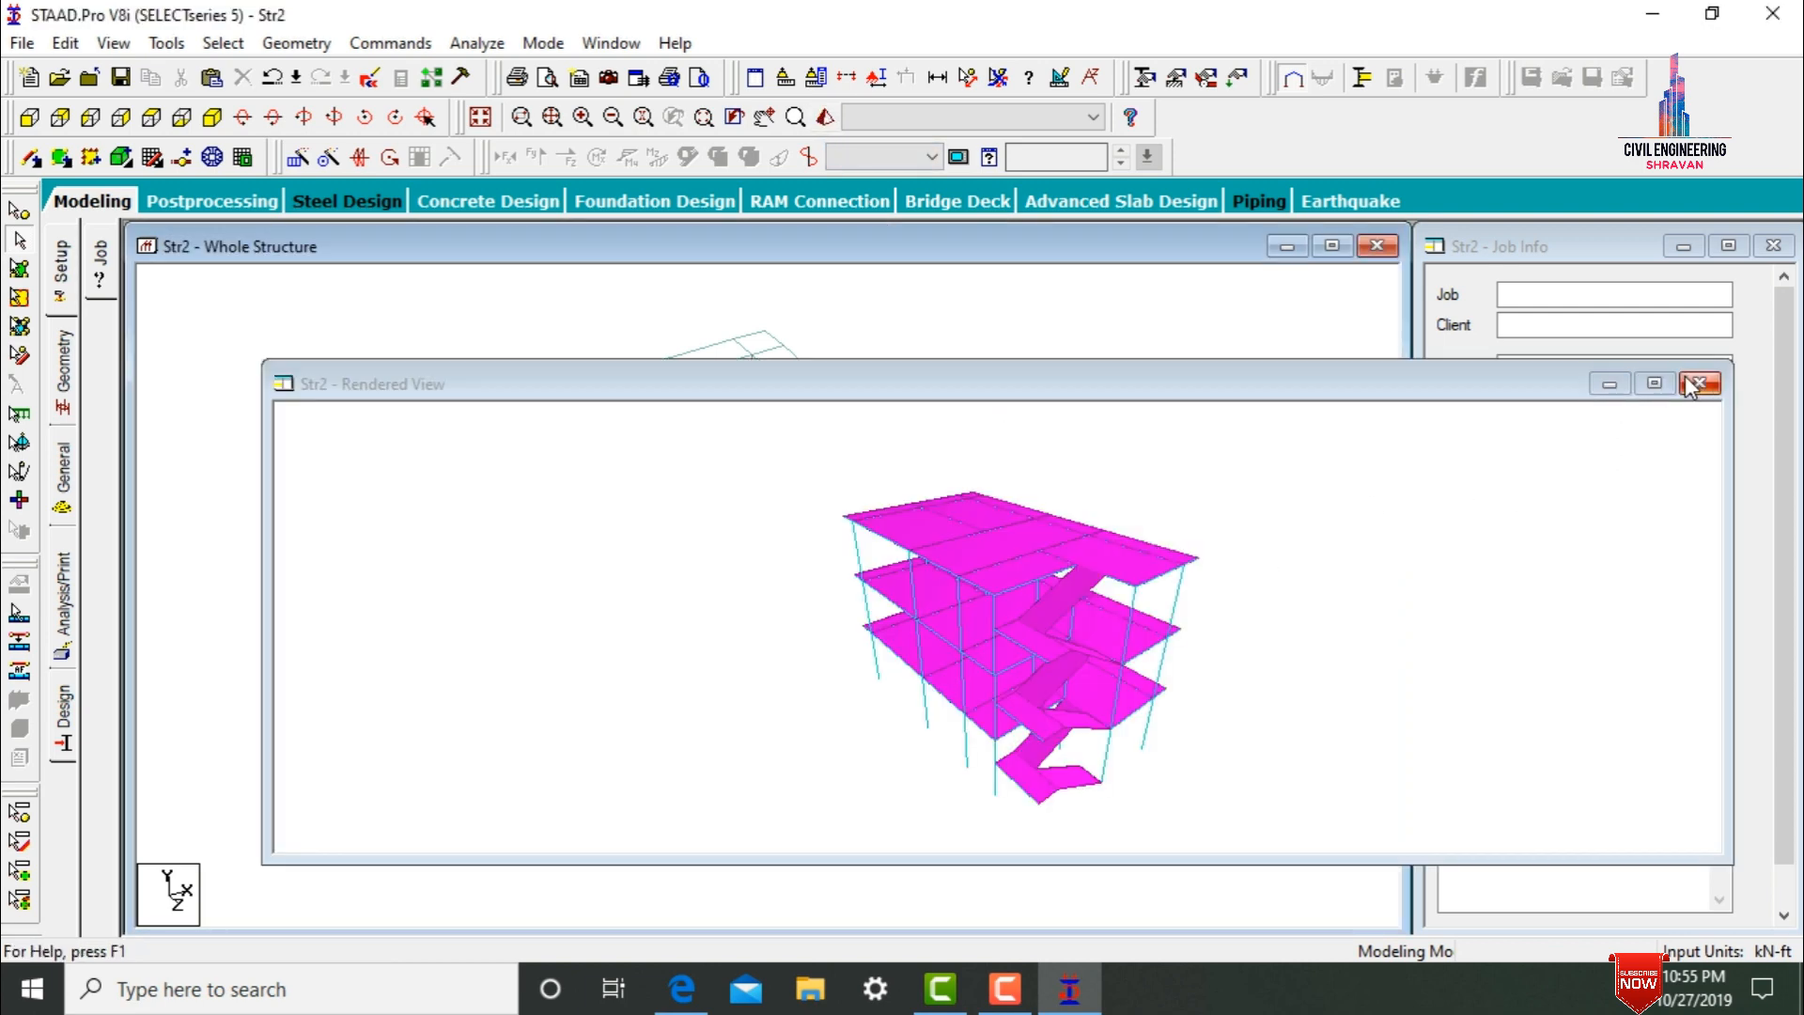
{"action": "left_click", "coordinate": [1654, 384]}
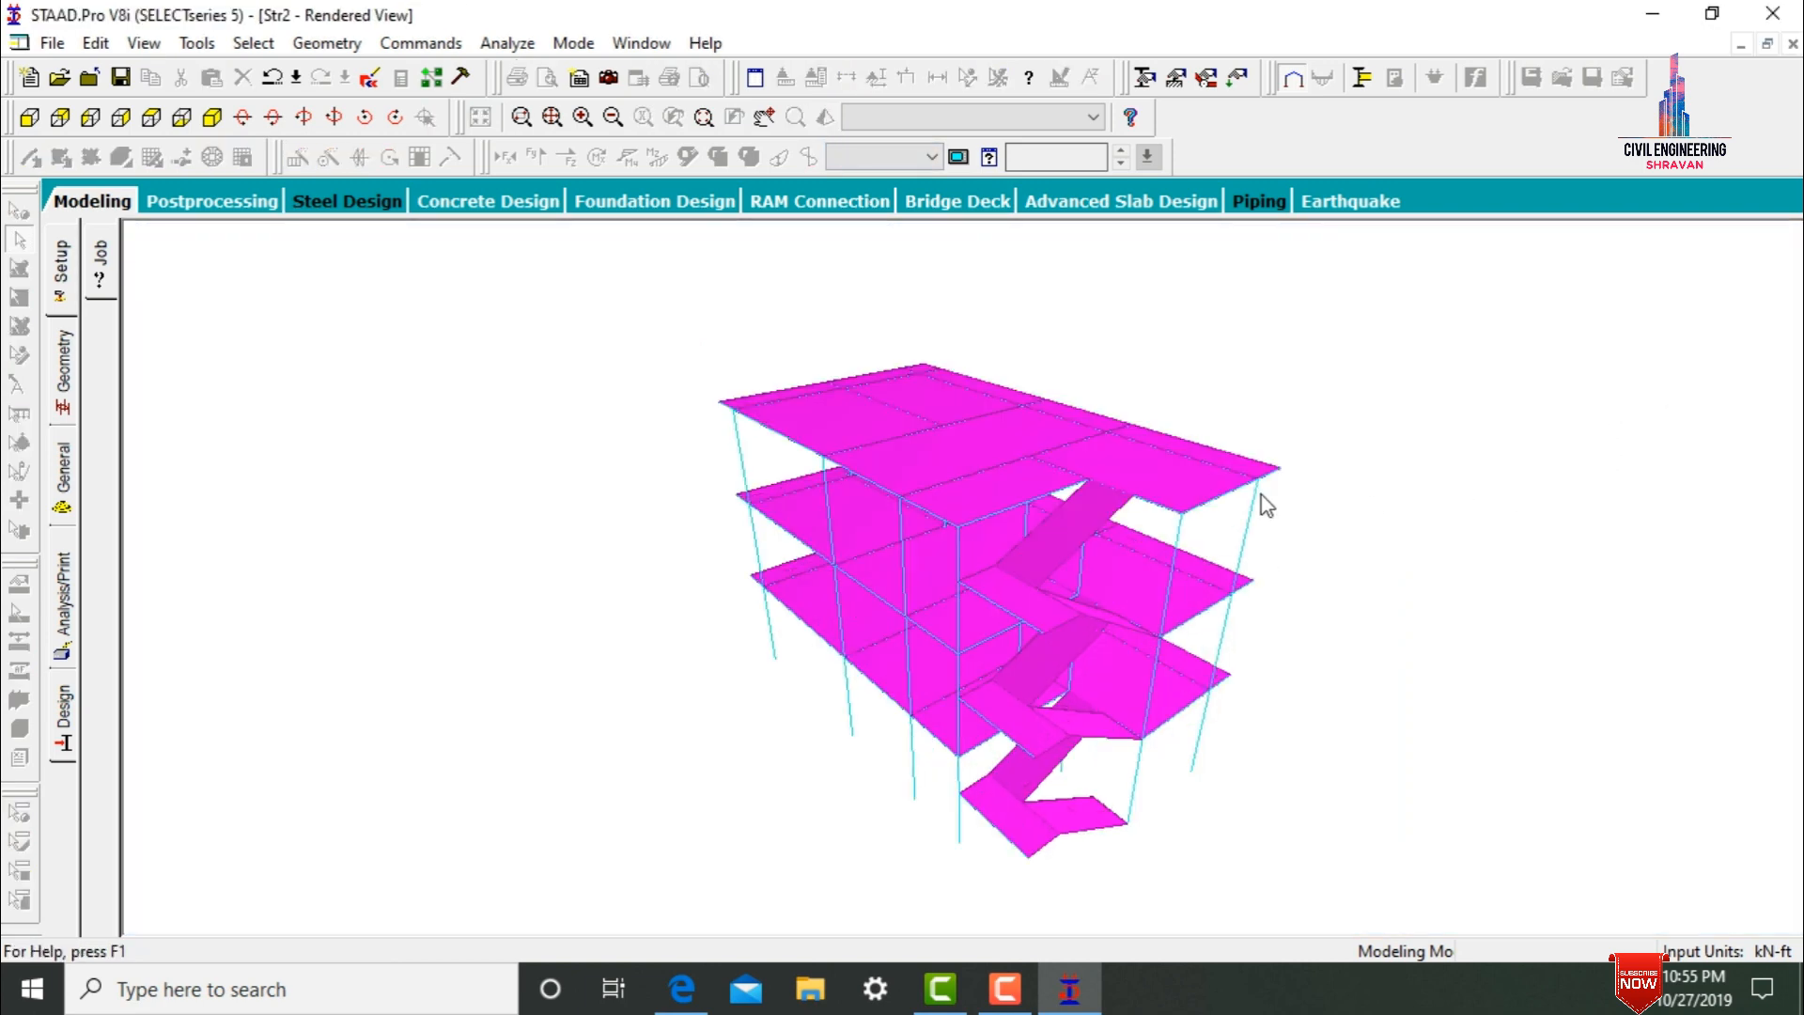
{"action": "left_click_drag", "start_coordinate": [1268, 506], "coordinate": [1047, 348]}
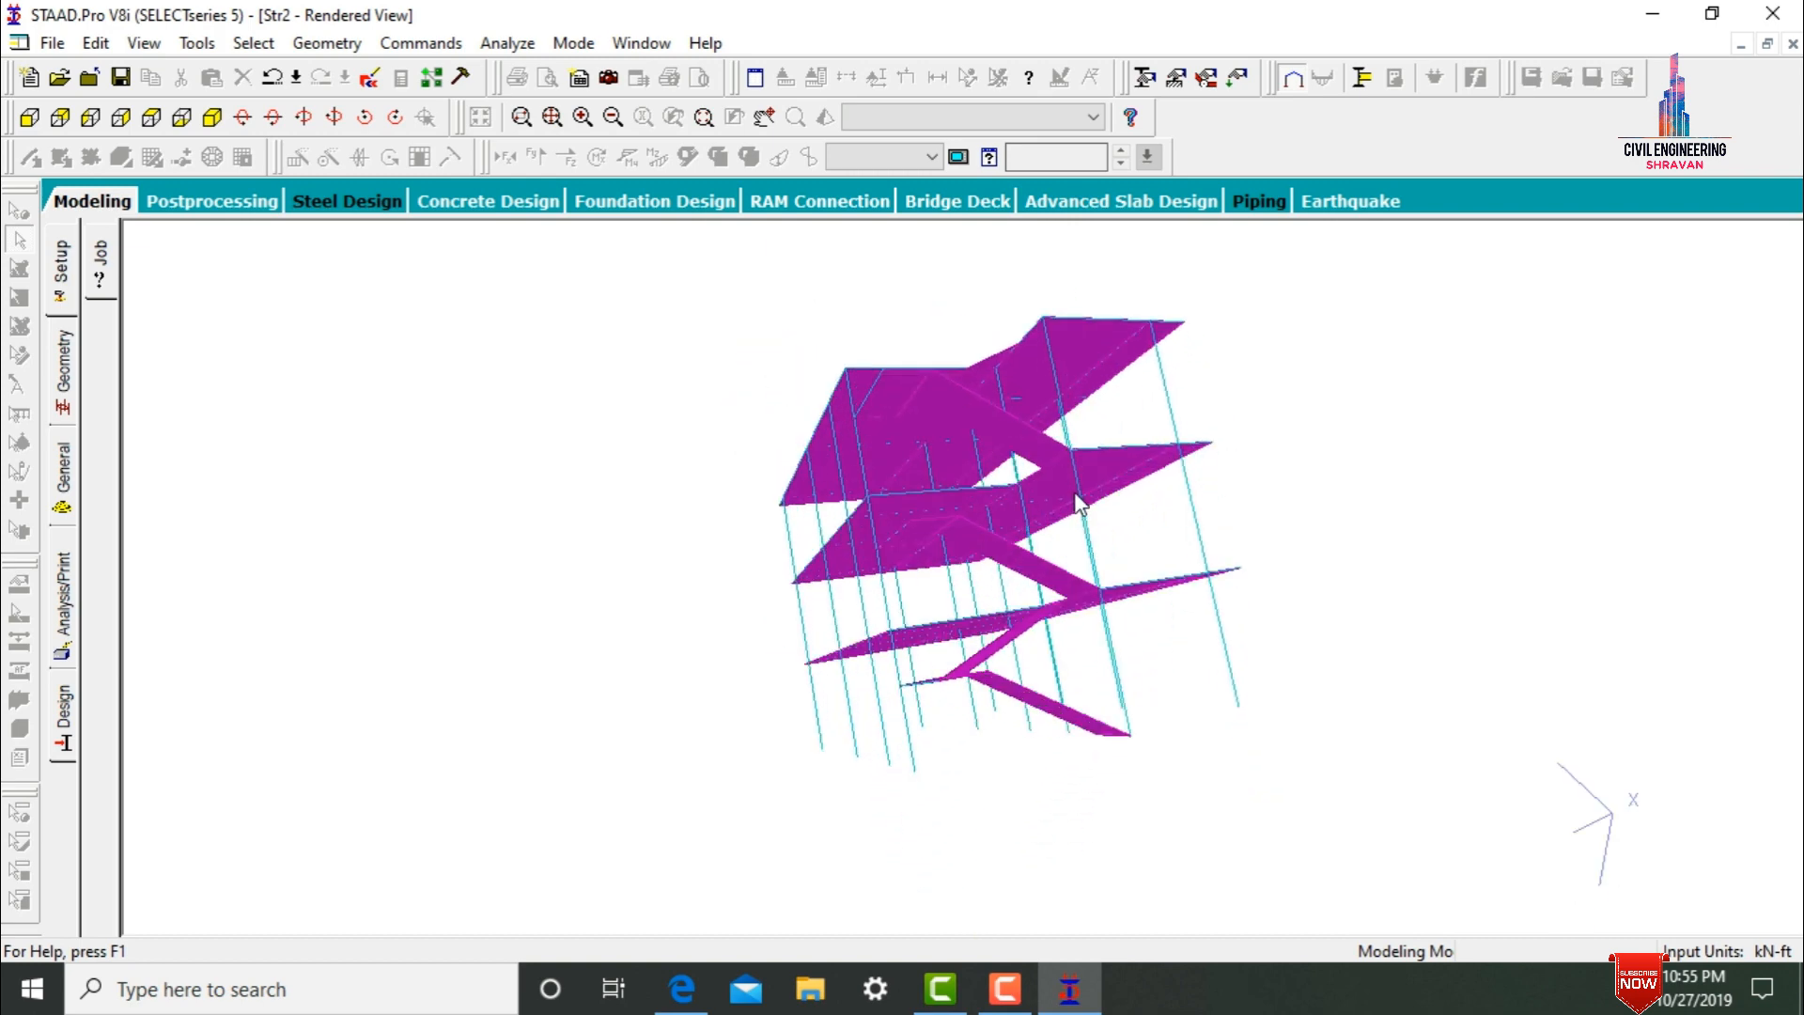
{"action": "mouse_move", "coordinate": [1083, 415]}
{"action": "left_mouse_down"}
{"action": "mouse_move", "coordinate": [1108, 561]}
{"action": "mouse_move", "coordinate": [1090, 595]}
{"action": "mouse_move", "coordinate": [1168, 527]}
{"action": "mouse_move", "coordinate": [1181, 403]}
{"action": "mouse_move", "coordinate": [1159, 404]}
{"action": "mouse_move", "coordinate": [1071, 527]}
{"action": "mouse_move", "coordinate": [962, 414]}
{"action": "mouse_move", "coordinate": [1007, 598]}
{"action": "left_mouse_up"}
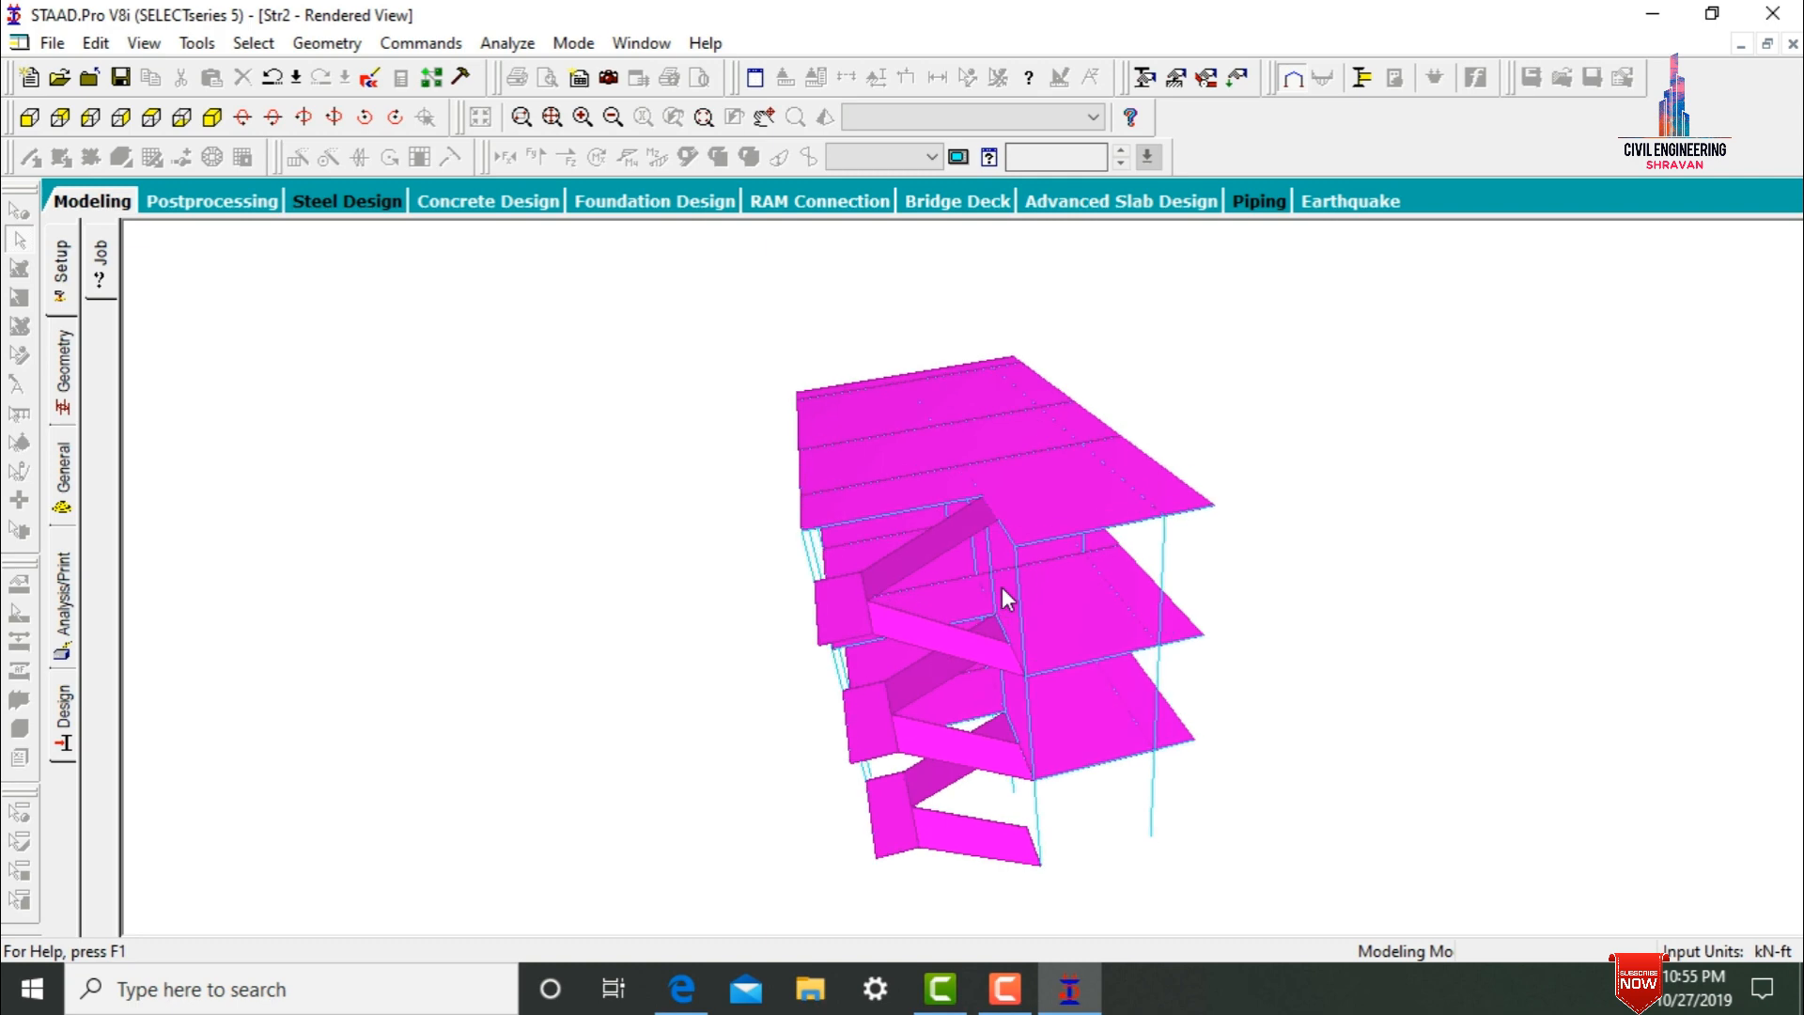
- Define a rectangular concrete section with YD 1 ft and ZD 1.2 ft and add it to the section properties
{"action": "left_click", "coordinate": [64, 475]}
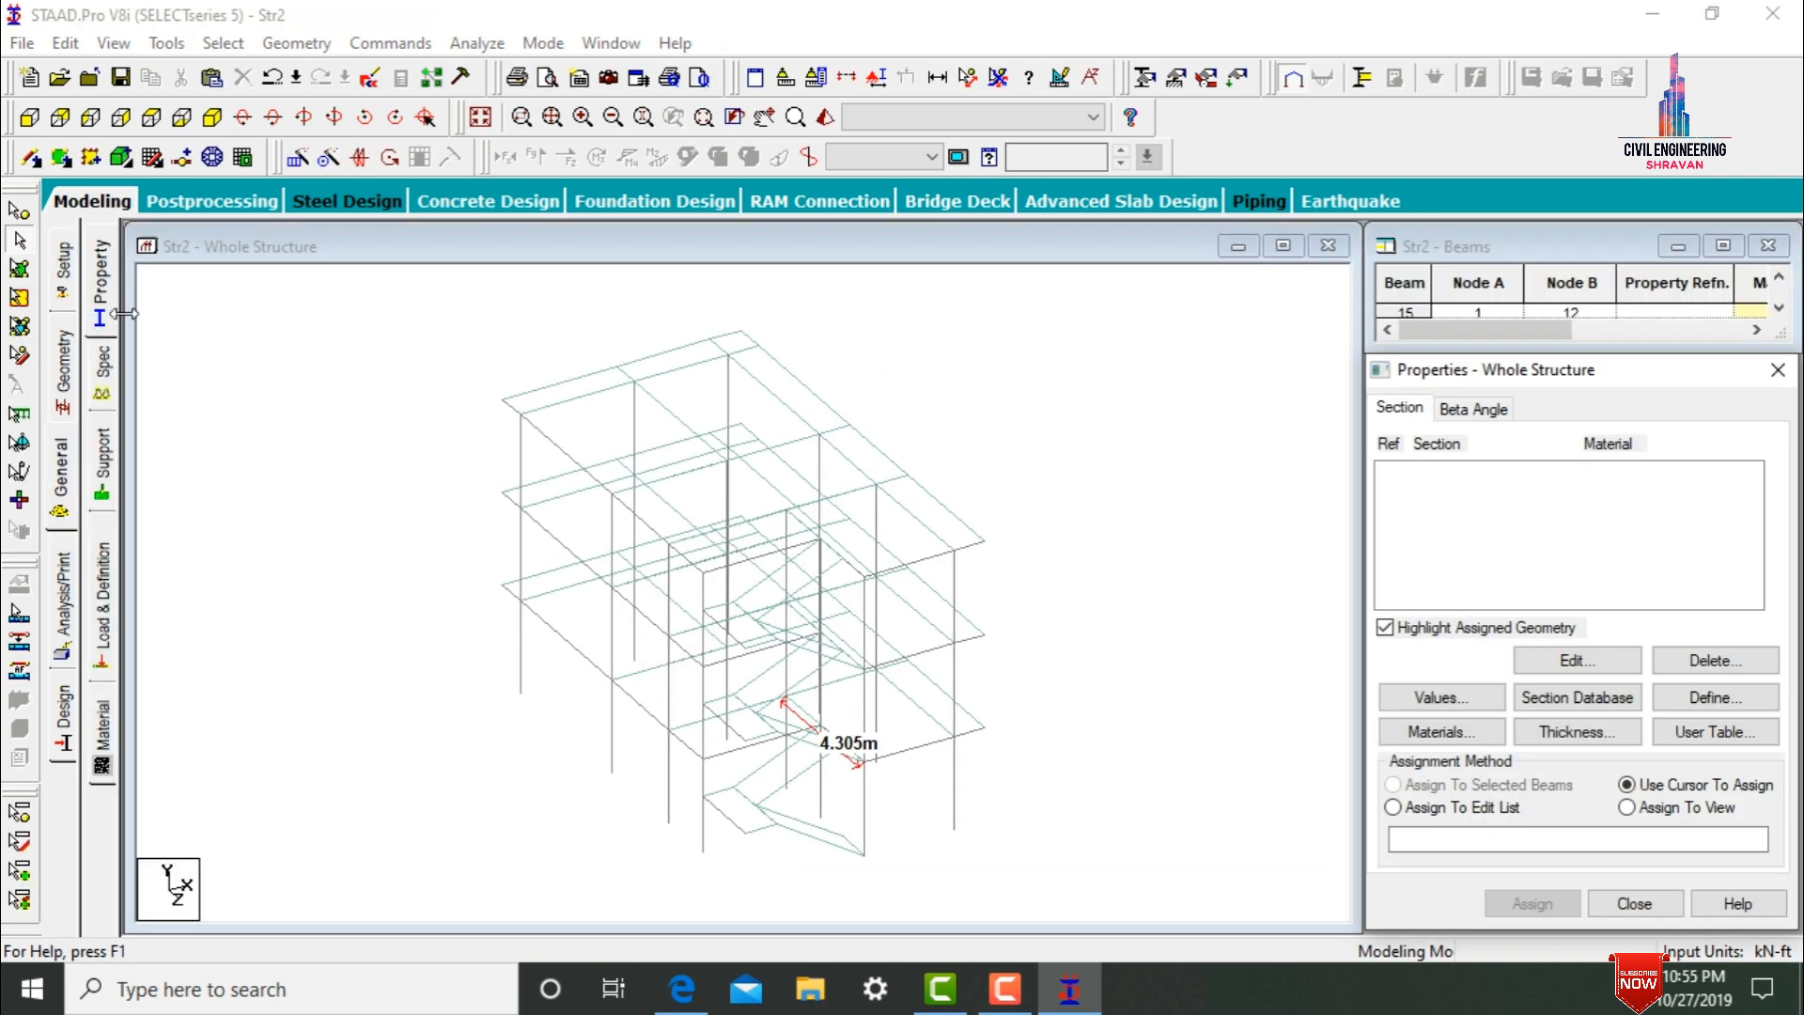
{"action": "left_click", "coordinate": [1674, 696]}
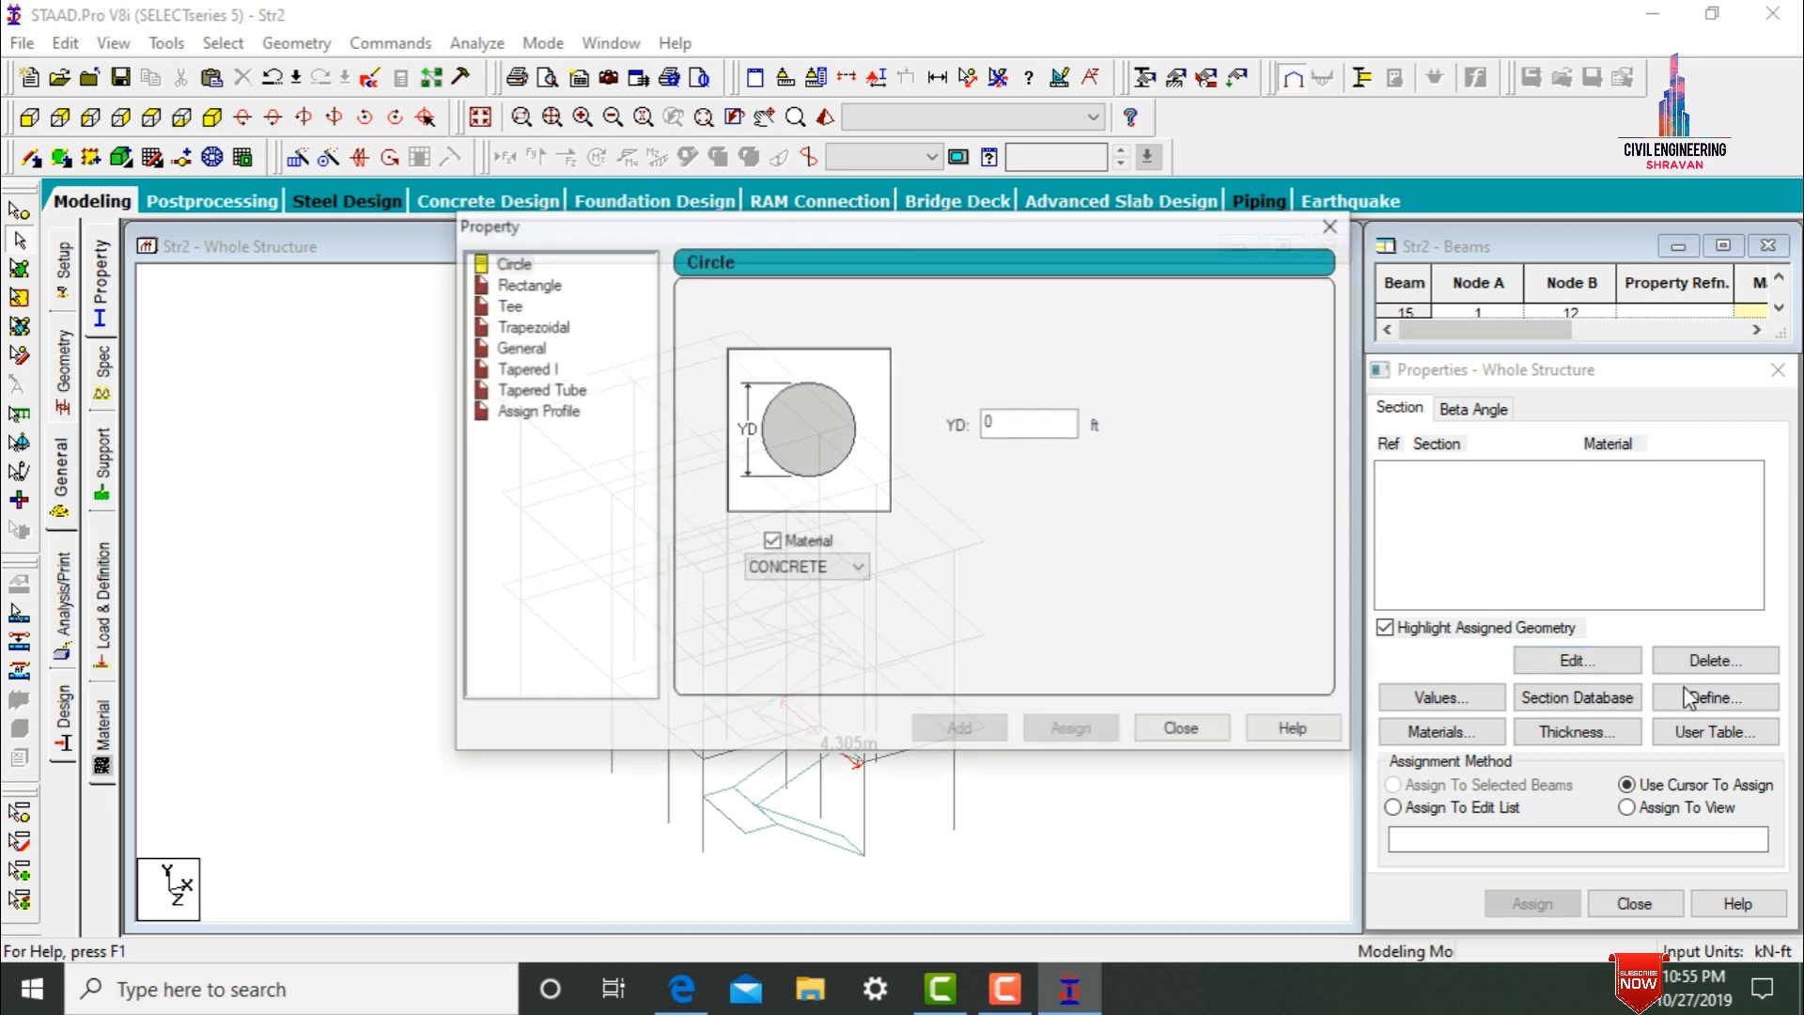
{"action": "left_click", "coordinate": [526, 284]}
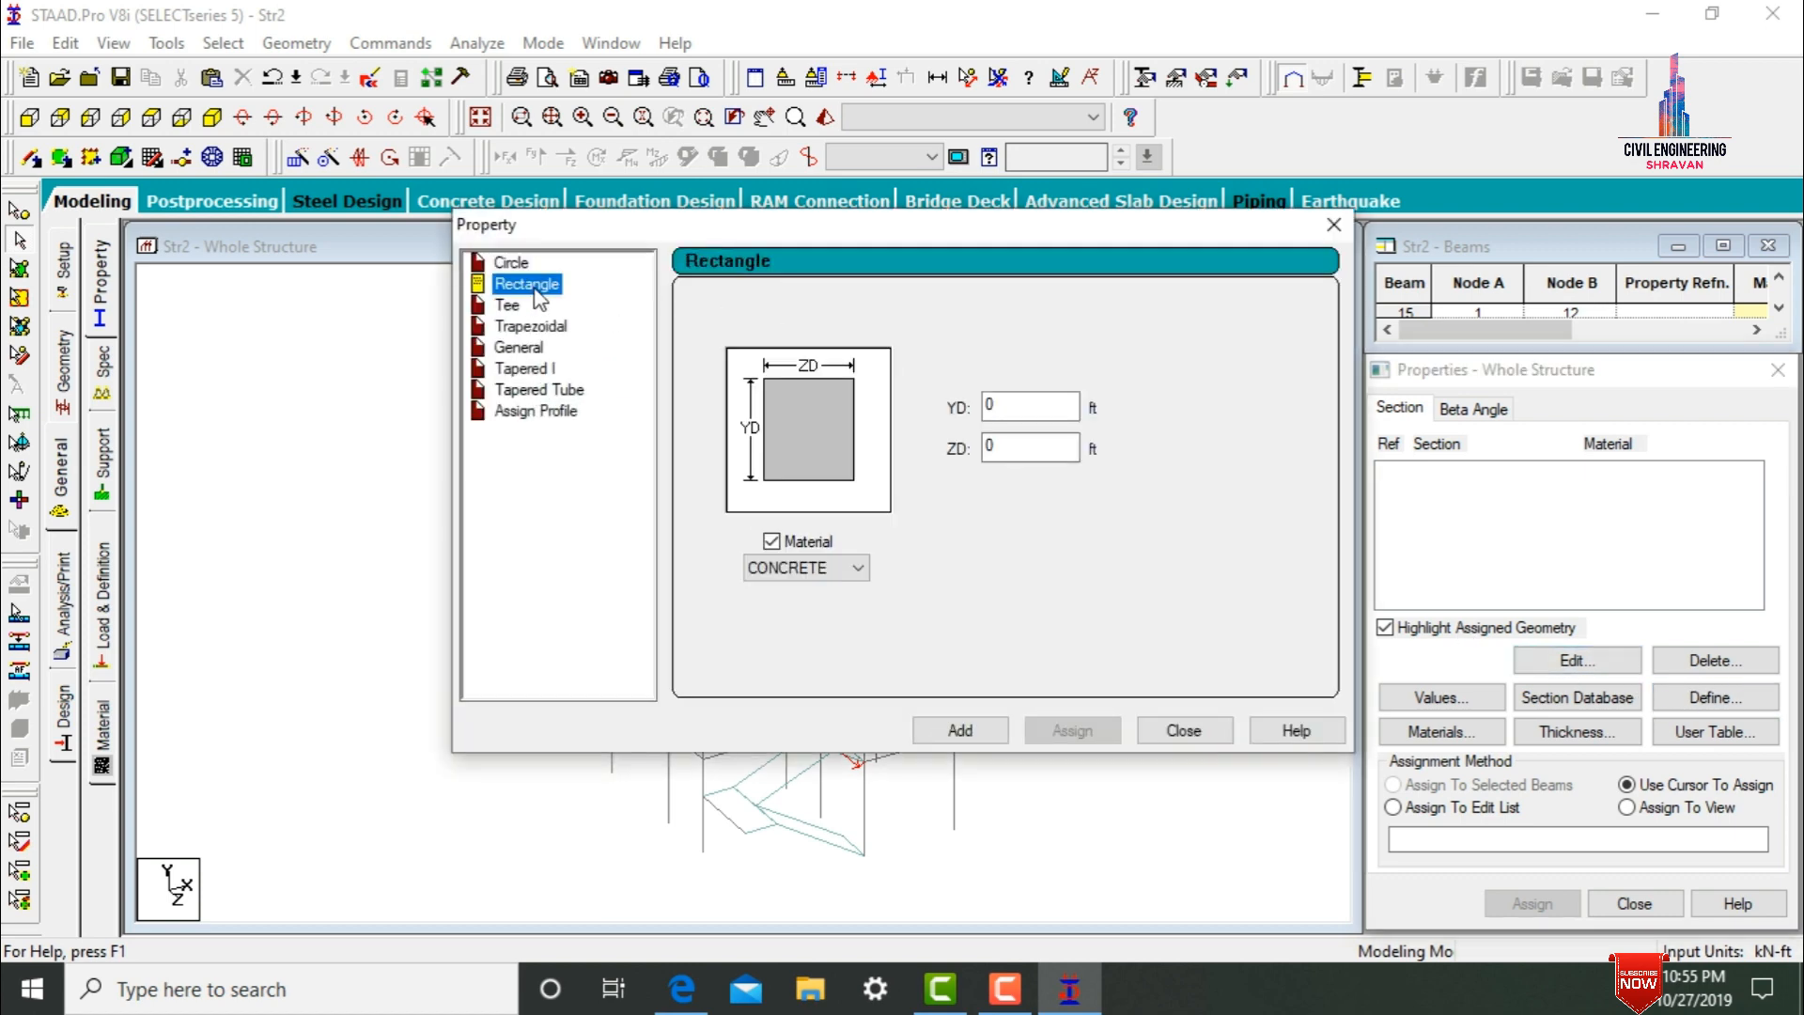
{"action": "left_click", "coordinate": [1018, 406]}
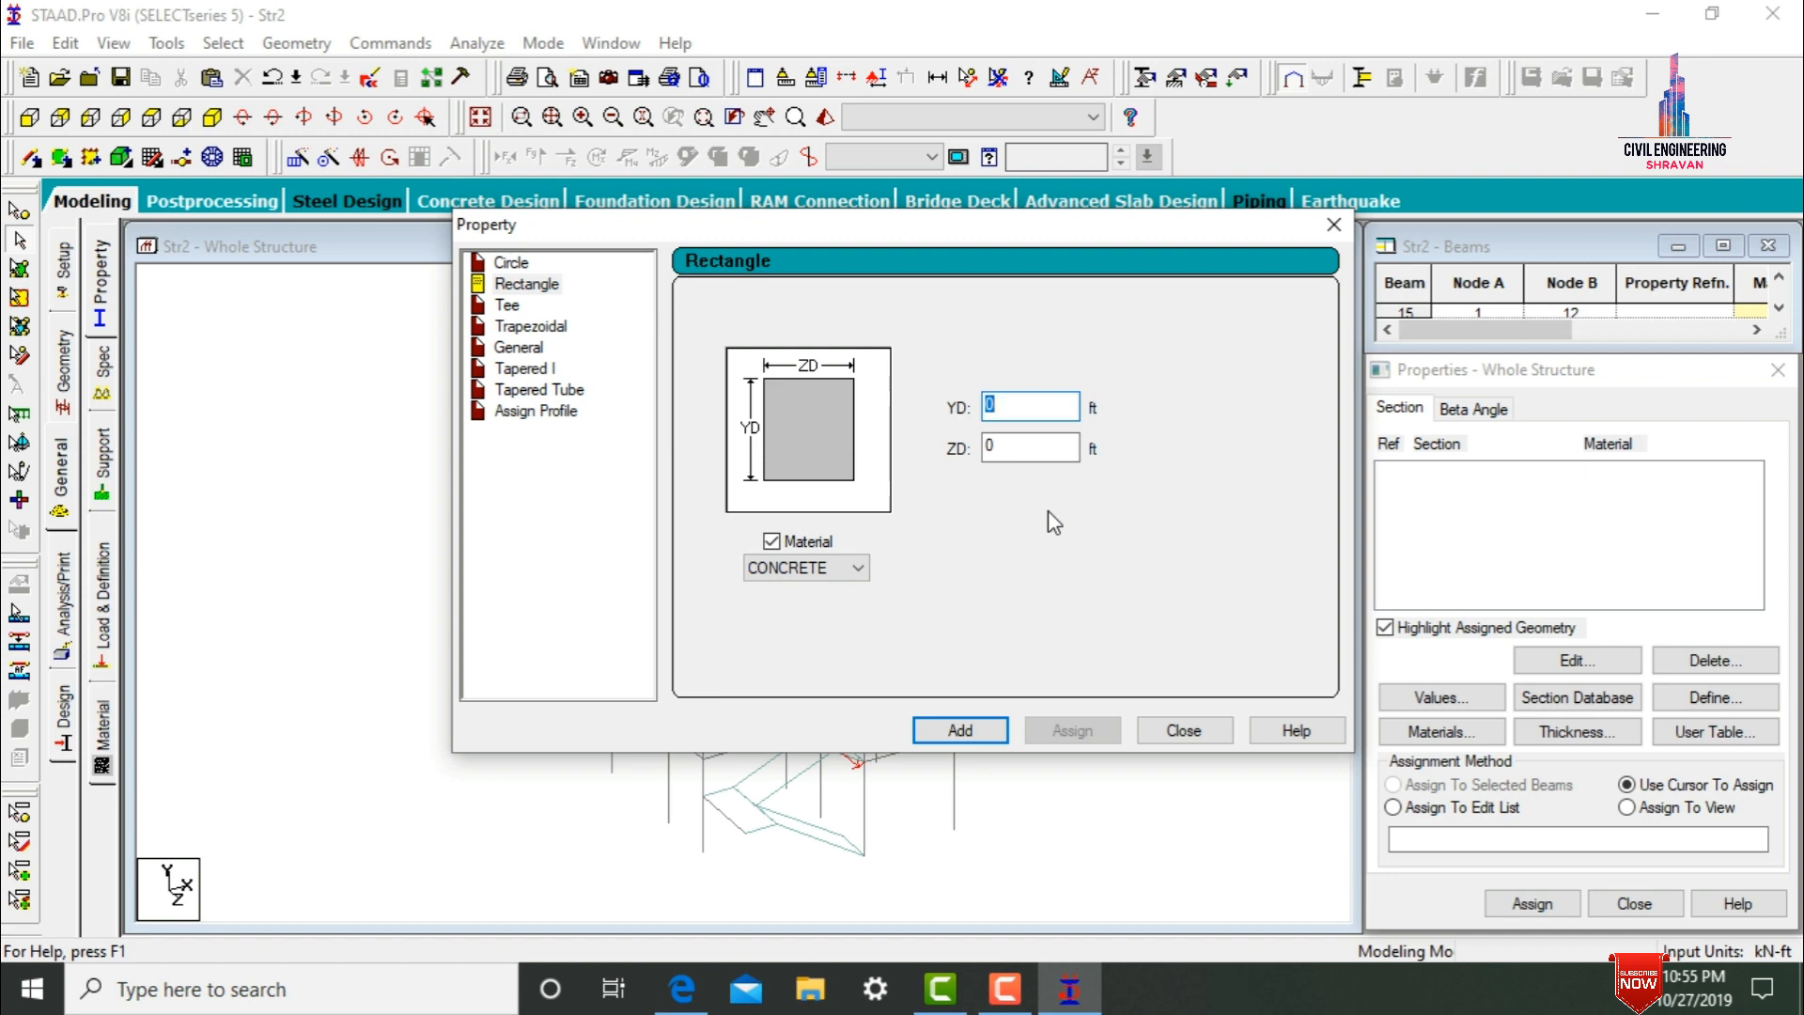
{"action": "type", "text": "1"}
{"action": "key", "text": "Tab"}
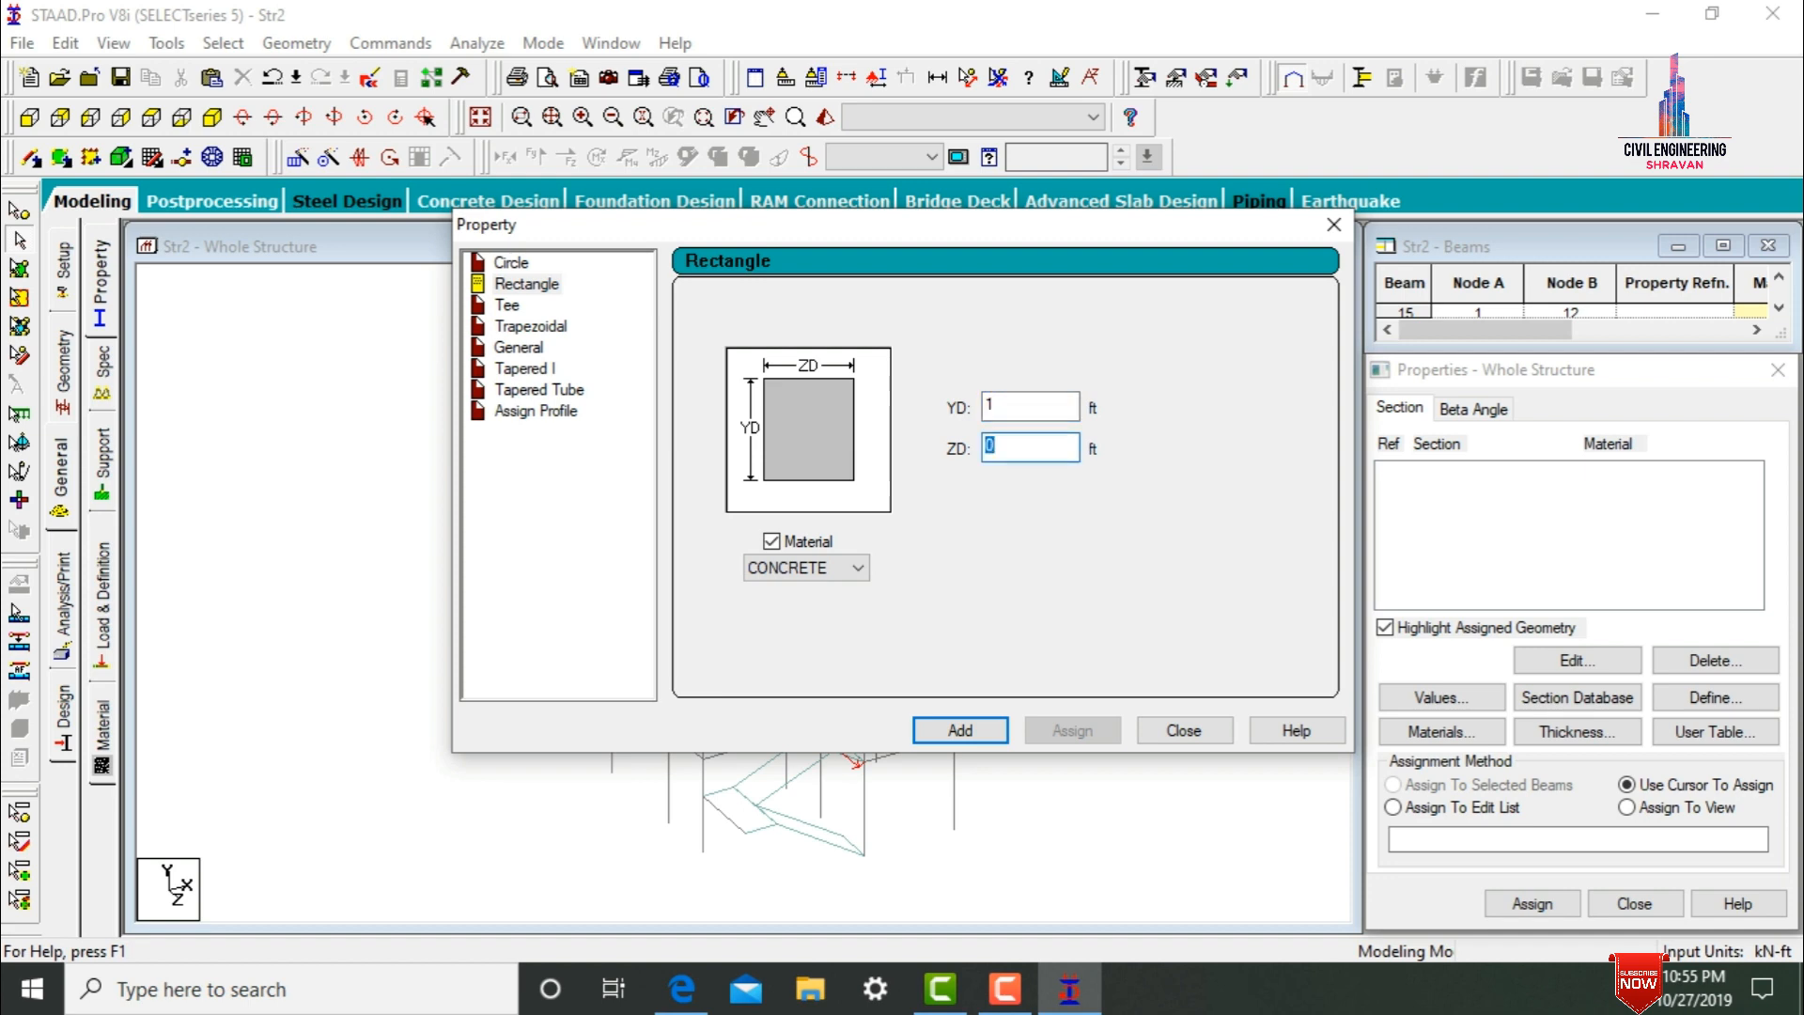
{"action": "left_click", "coordinate": [977, 724]}
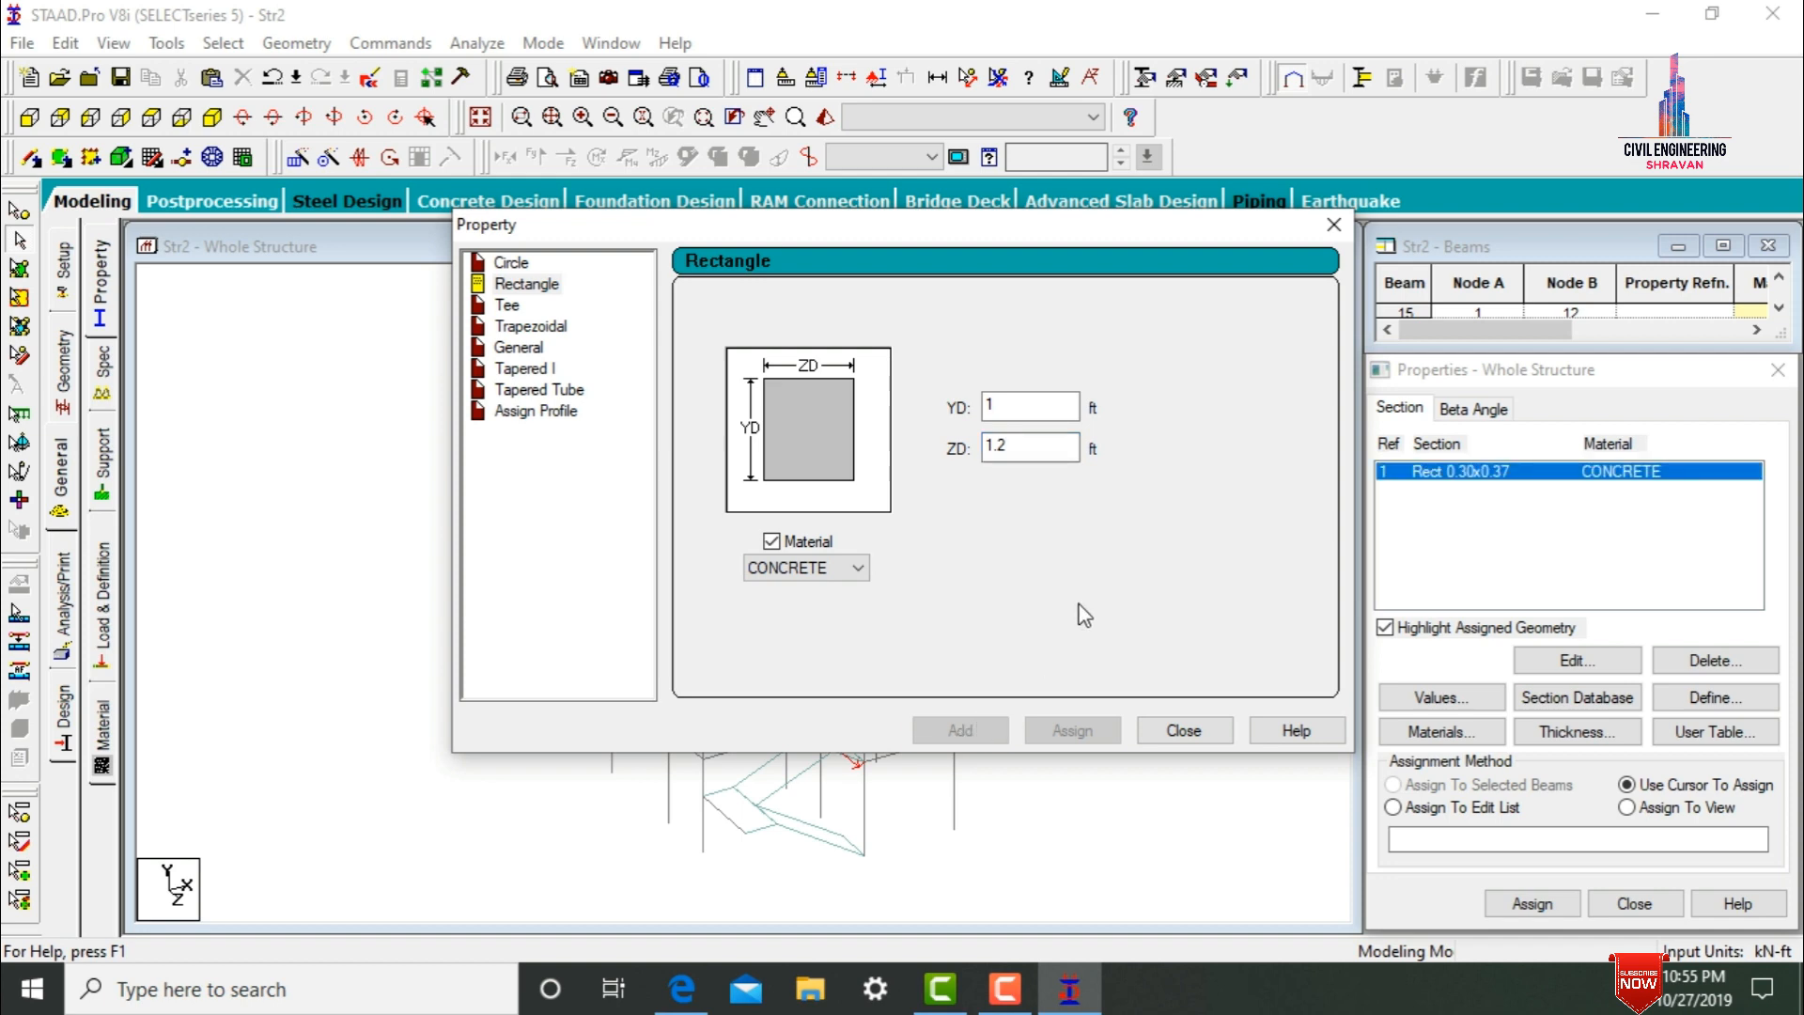
- Define a second rectangular concrete section with YD 1.5 ft and ZD 1.2 ft and add it to the section properties
{"action": "left_click", "coordinate": [1022, 409]}
{"action": "type", "text": ".5"}
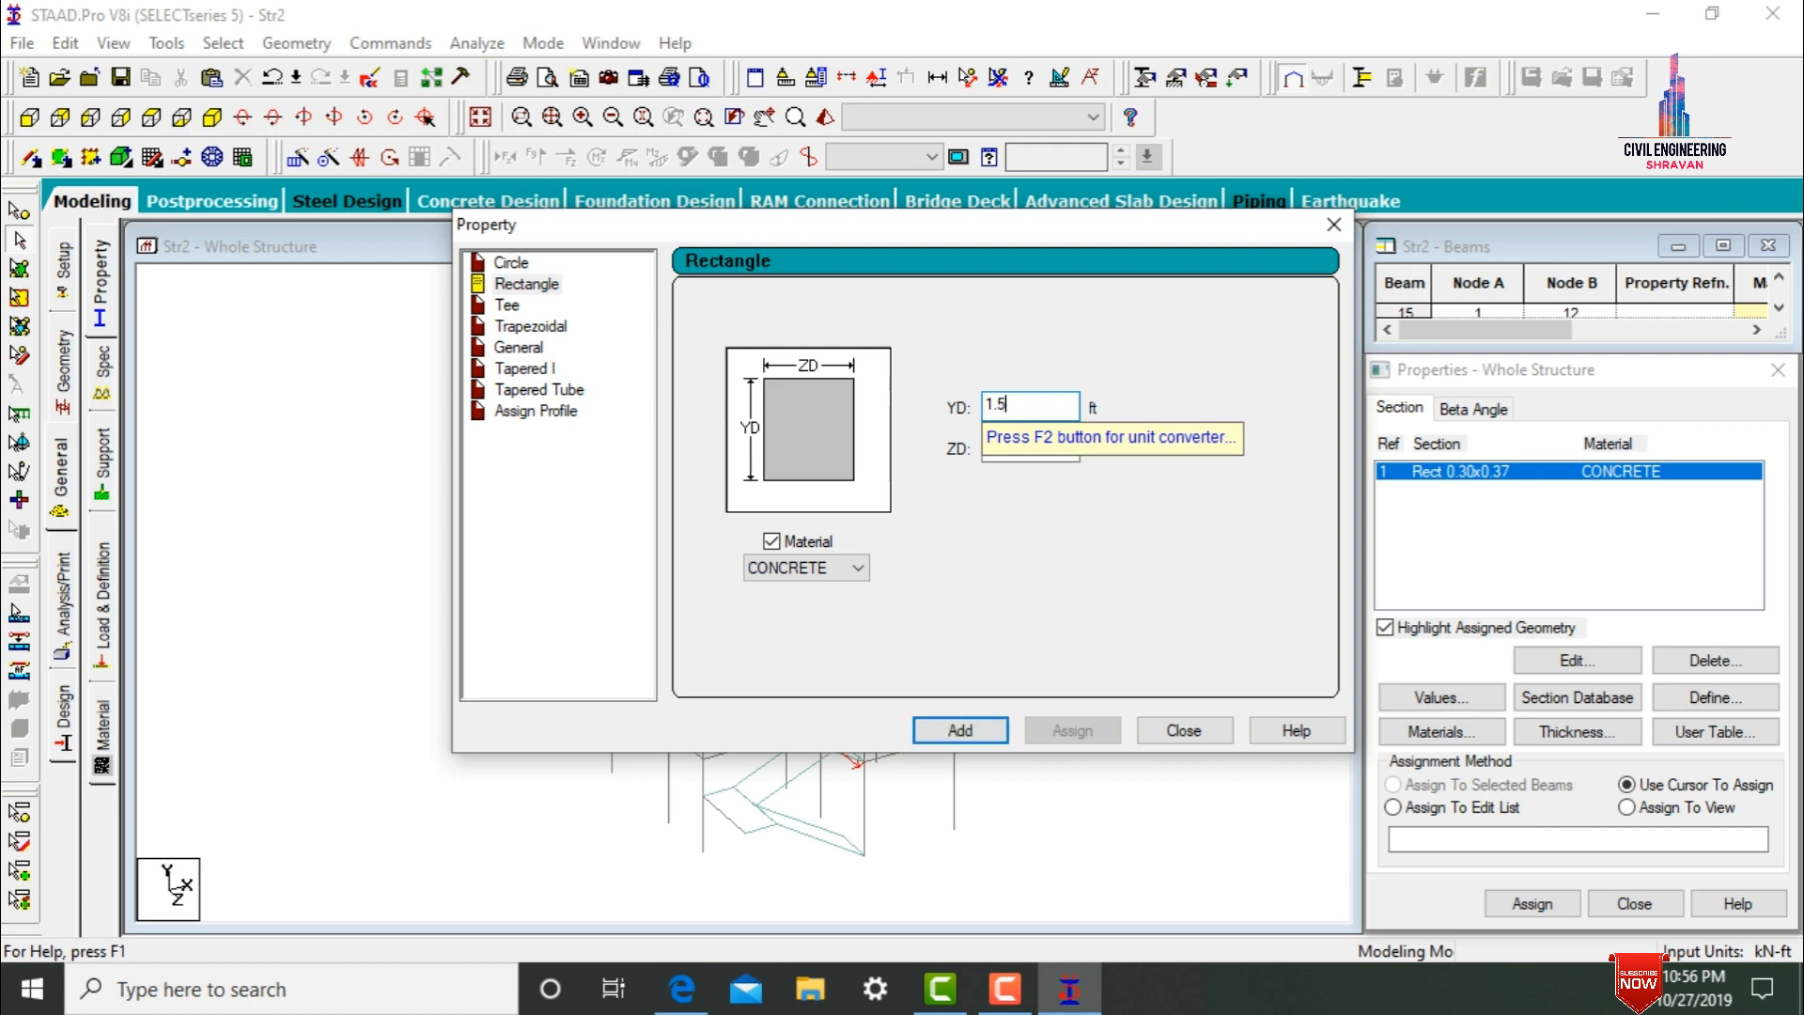
{"action": "left_click", "coordinate": [973, 730]}
{"action": "left_click", "coordinate": [1175, 730]}
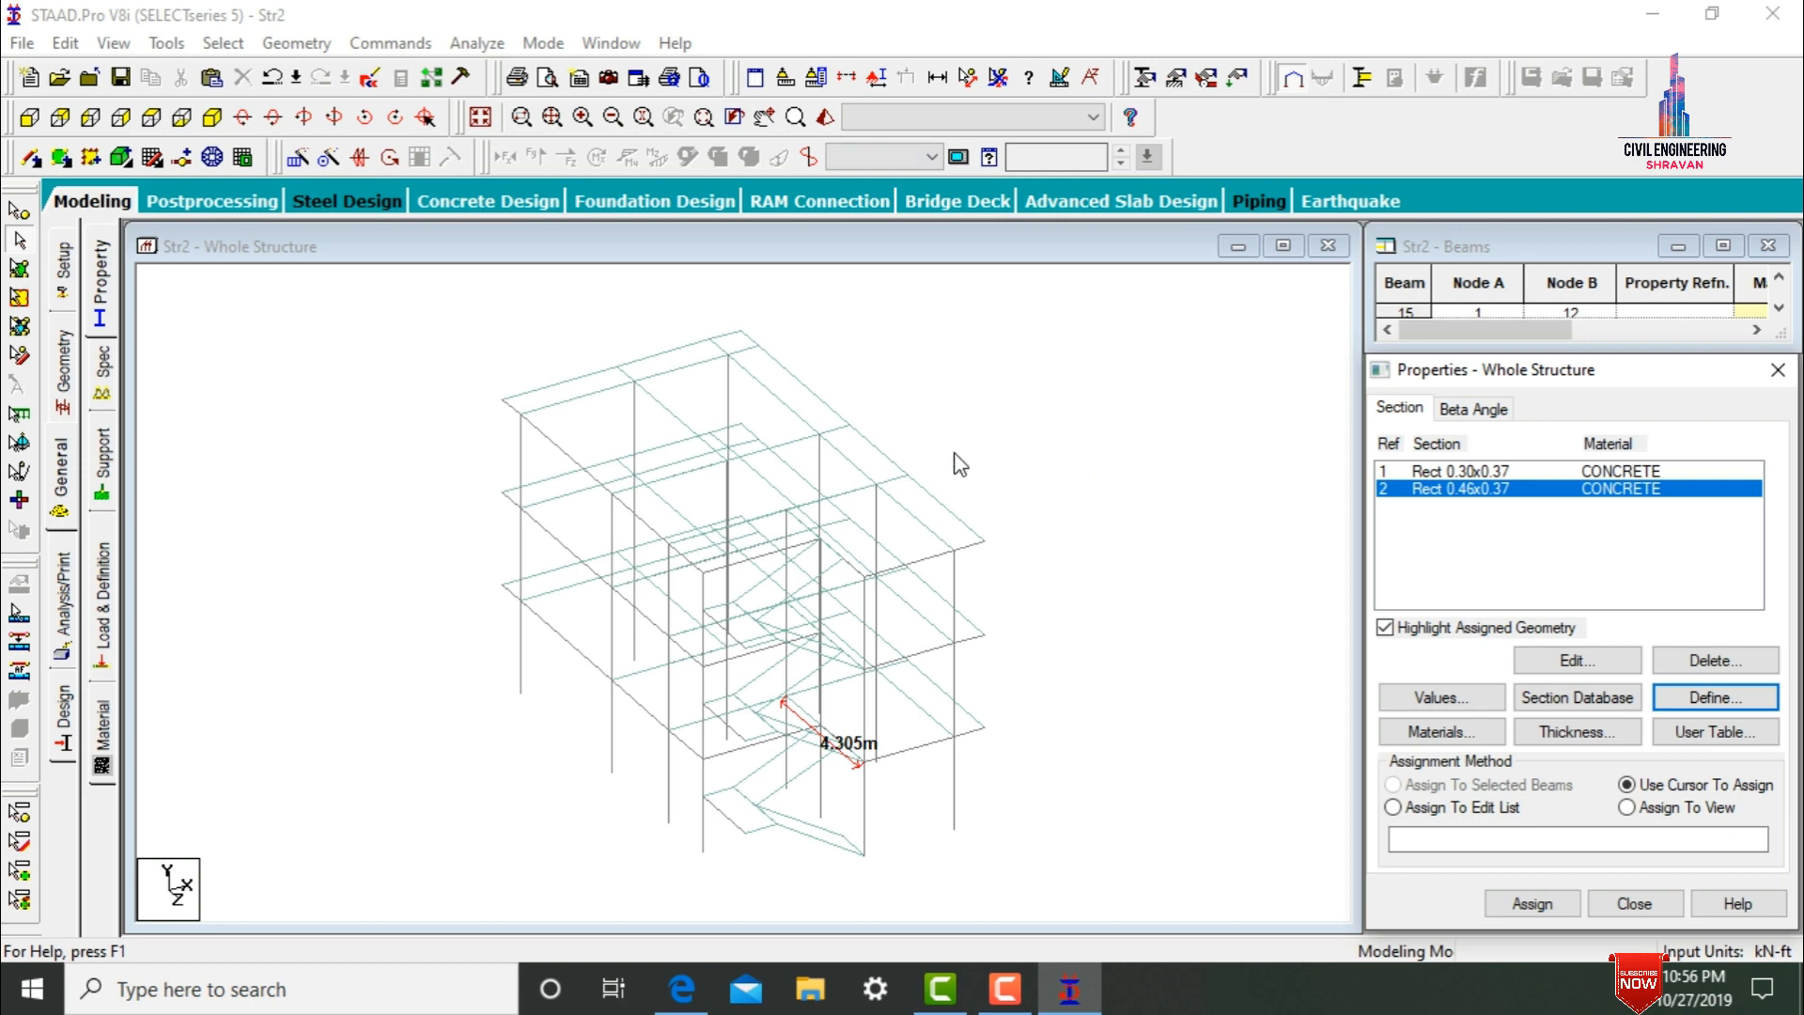
- Define a concrete plate element thickness of 0.5 ft at all four nodes and add it to the section properties
{"action": "left_click", "coordinate": [1577, 731]}
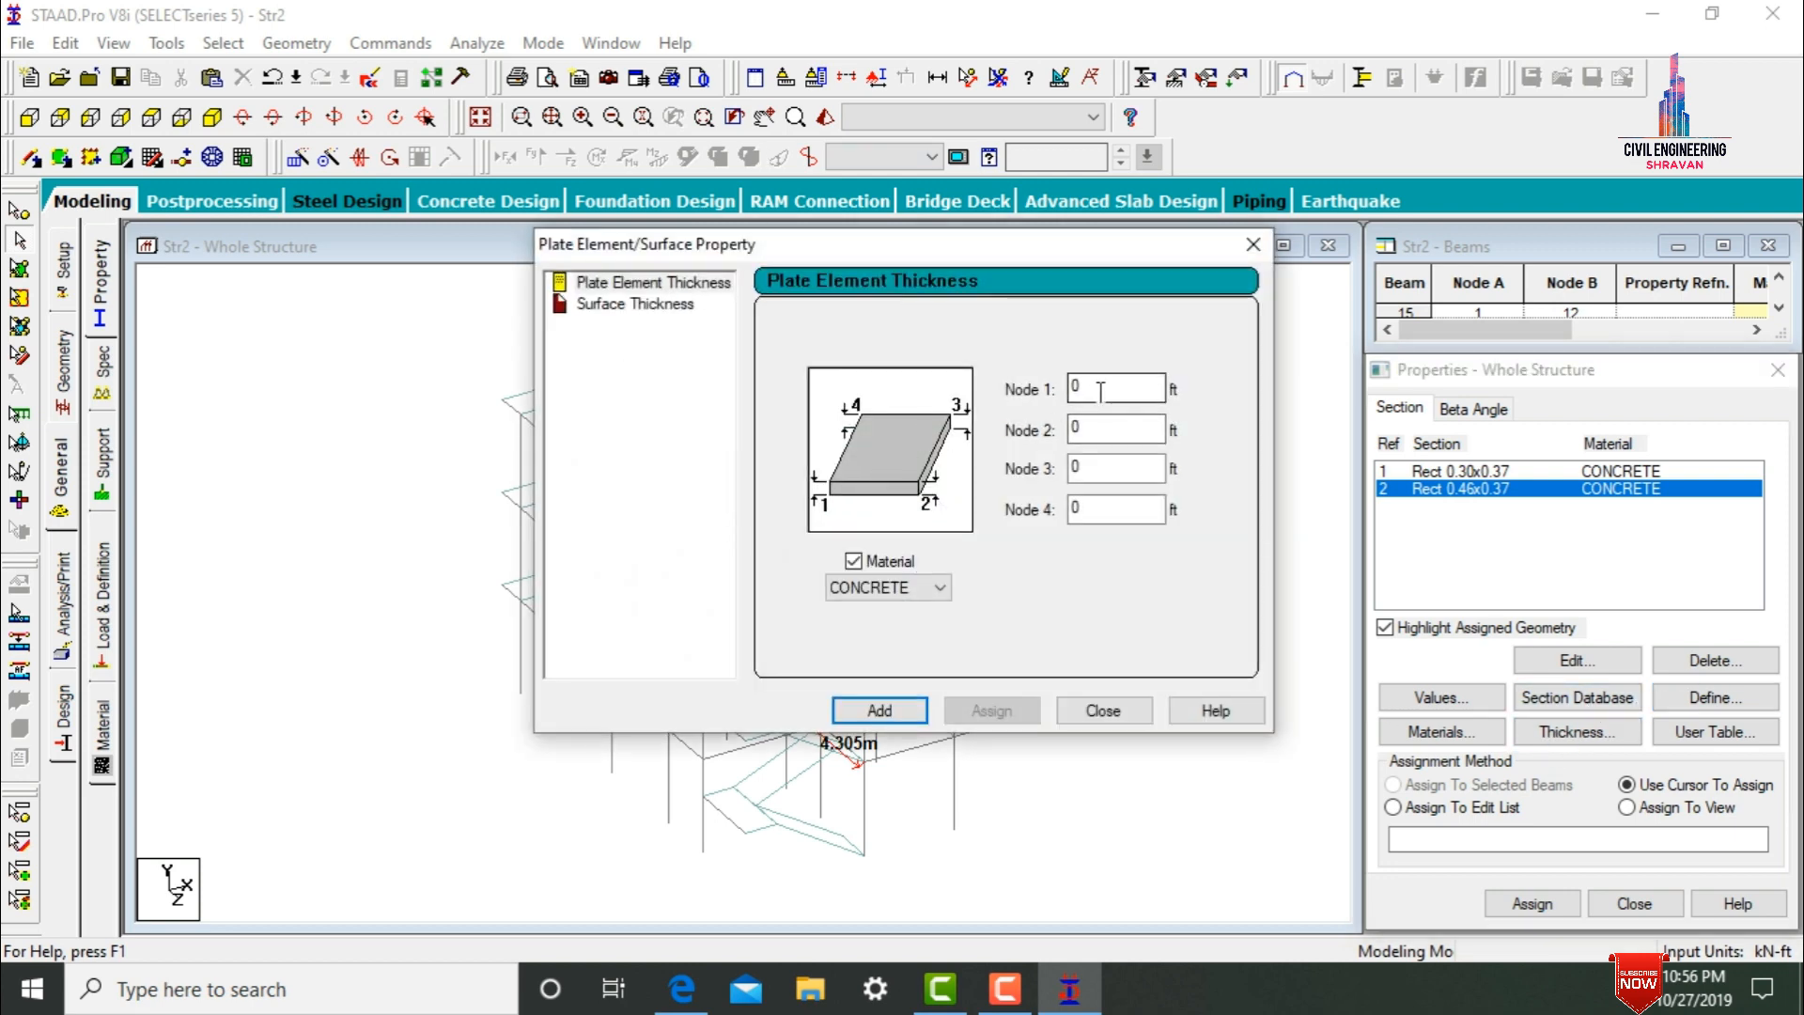
{"action": "double_click", "coordinate": [1078, 386]}
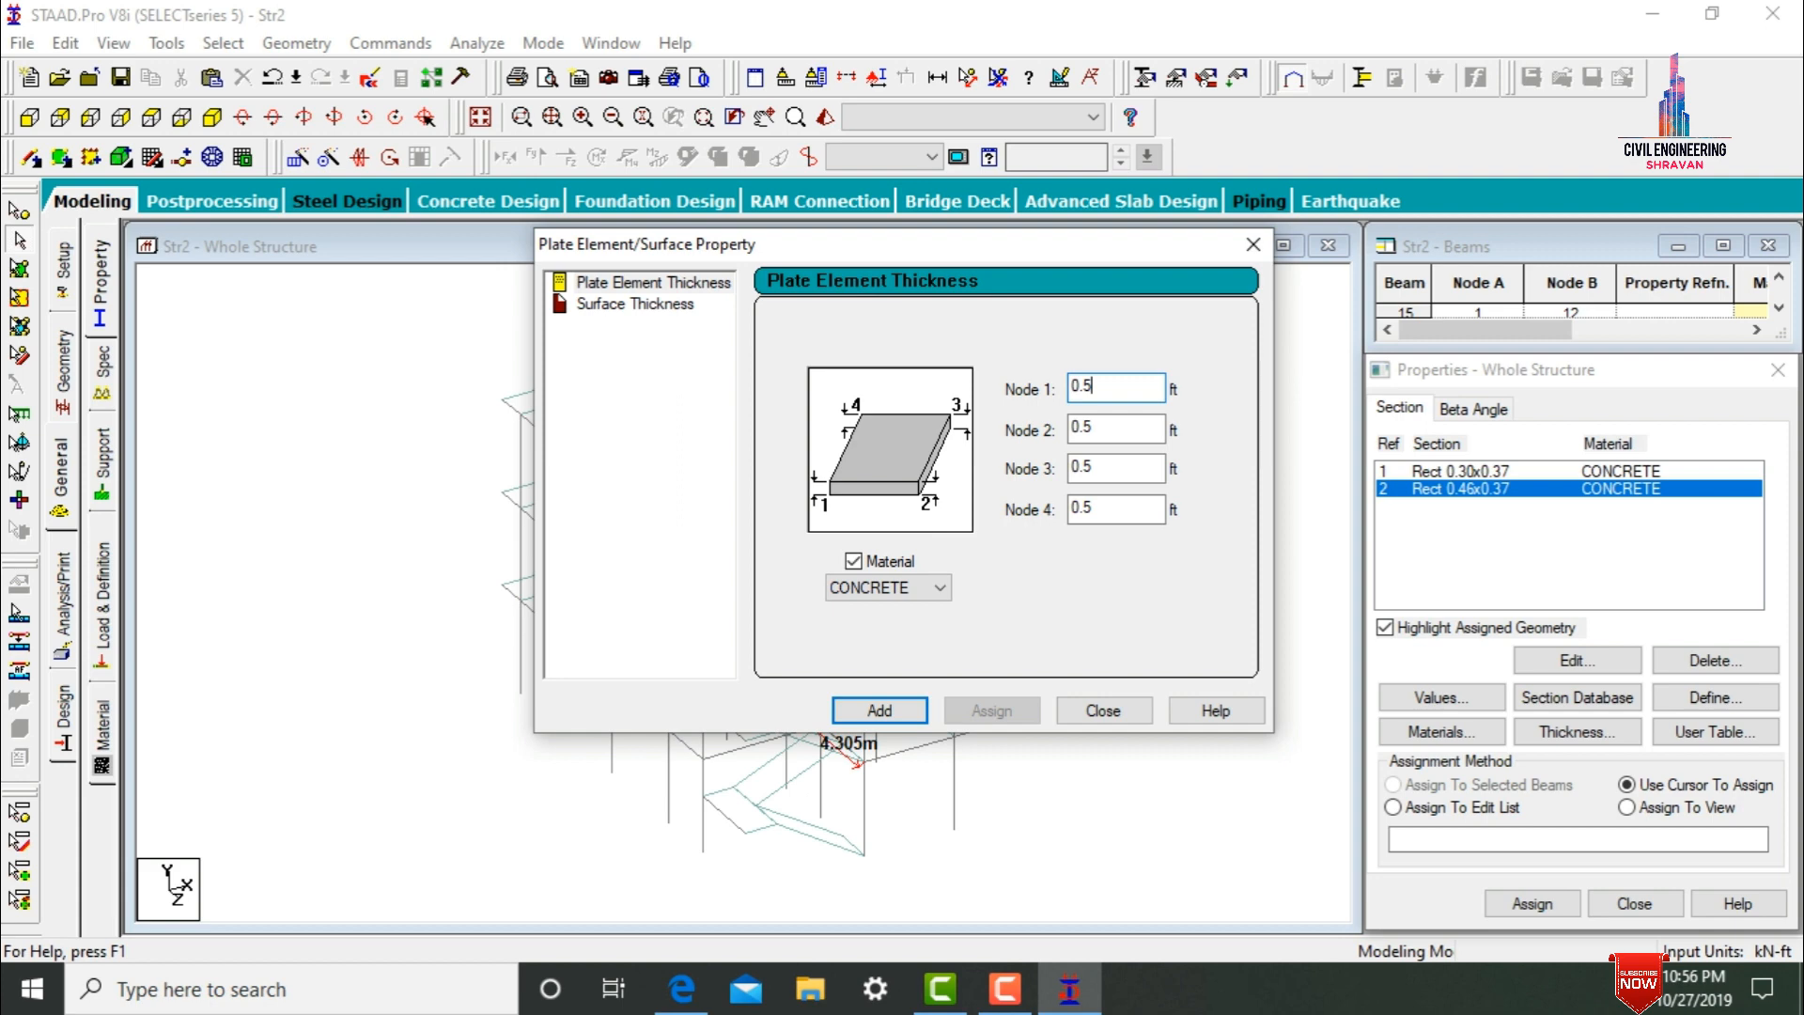
{"action": "left_click", "coordinate": [880, 709]}
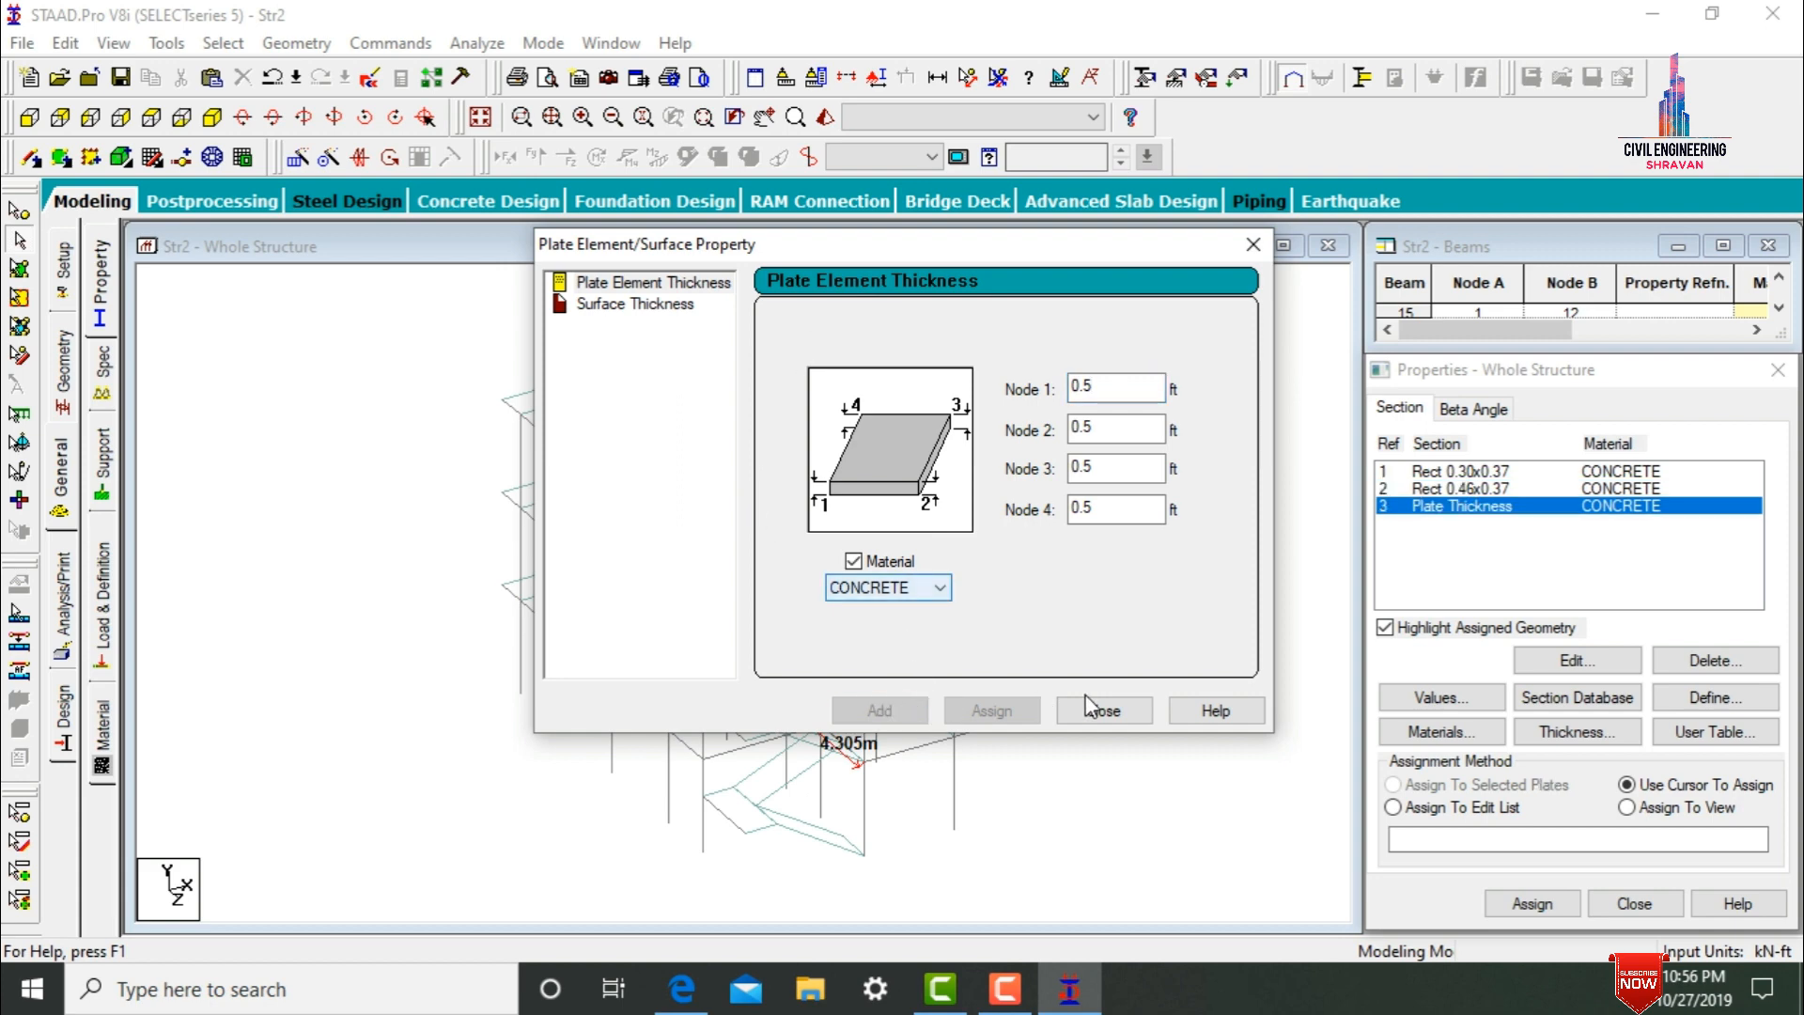
{"action": "left_click", "coordinate": [1092, 709]}
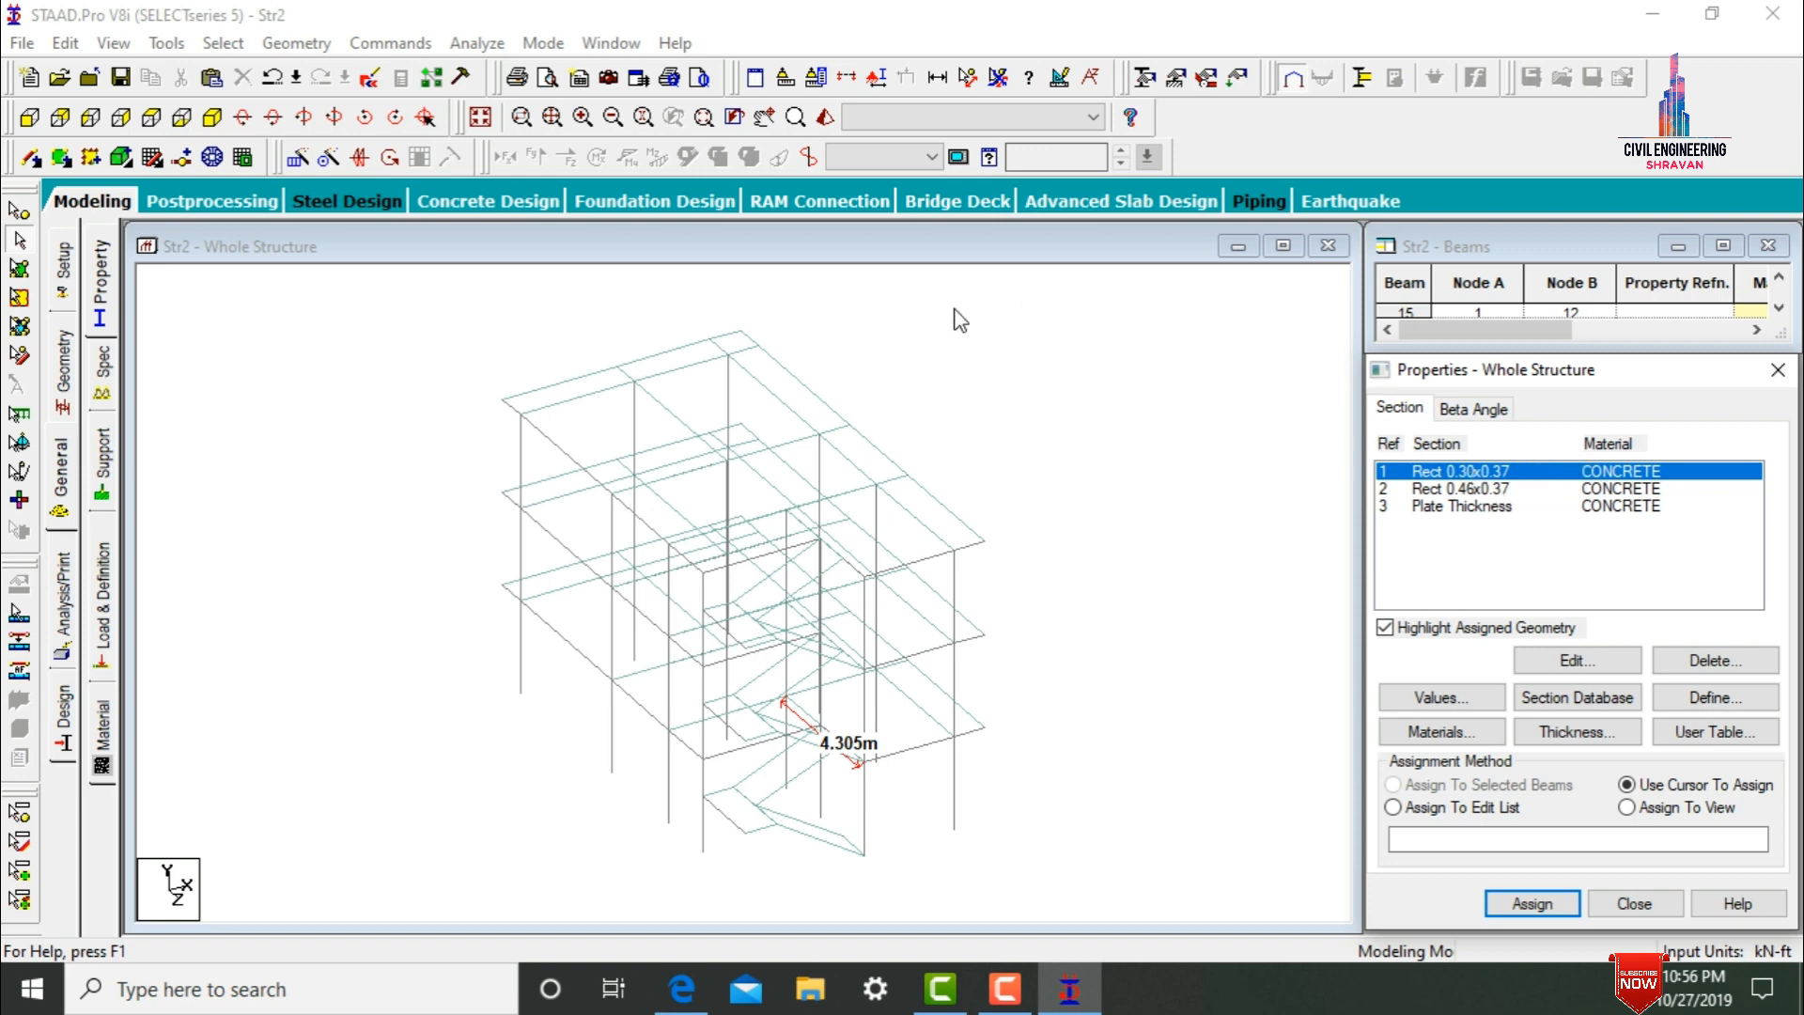
- Hide the dimension label and assign the Rect 0.30x0.37 section to all beams parallel to X and Z
{"action": "left_click", "coordinate": [996, 79]}
{"action": "left_click", "coordinate": [223, 44]}
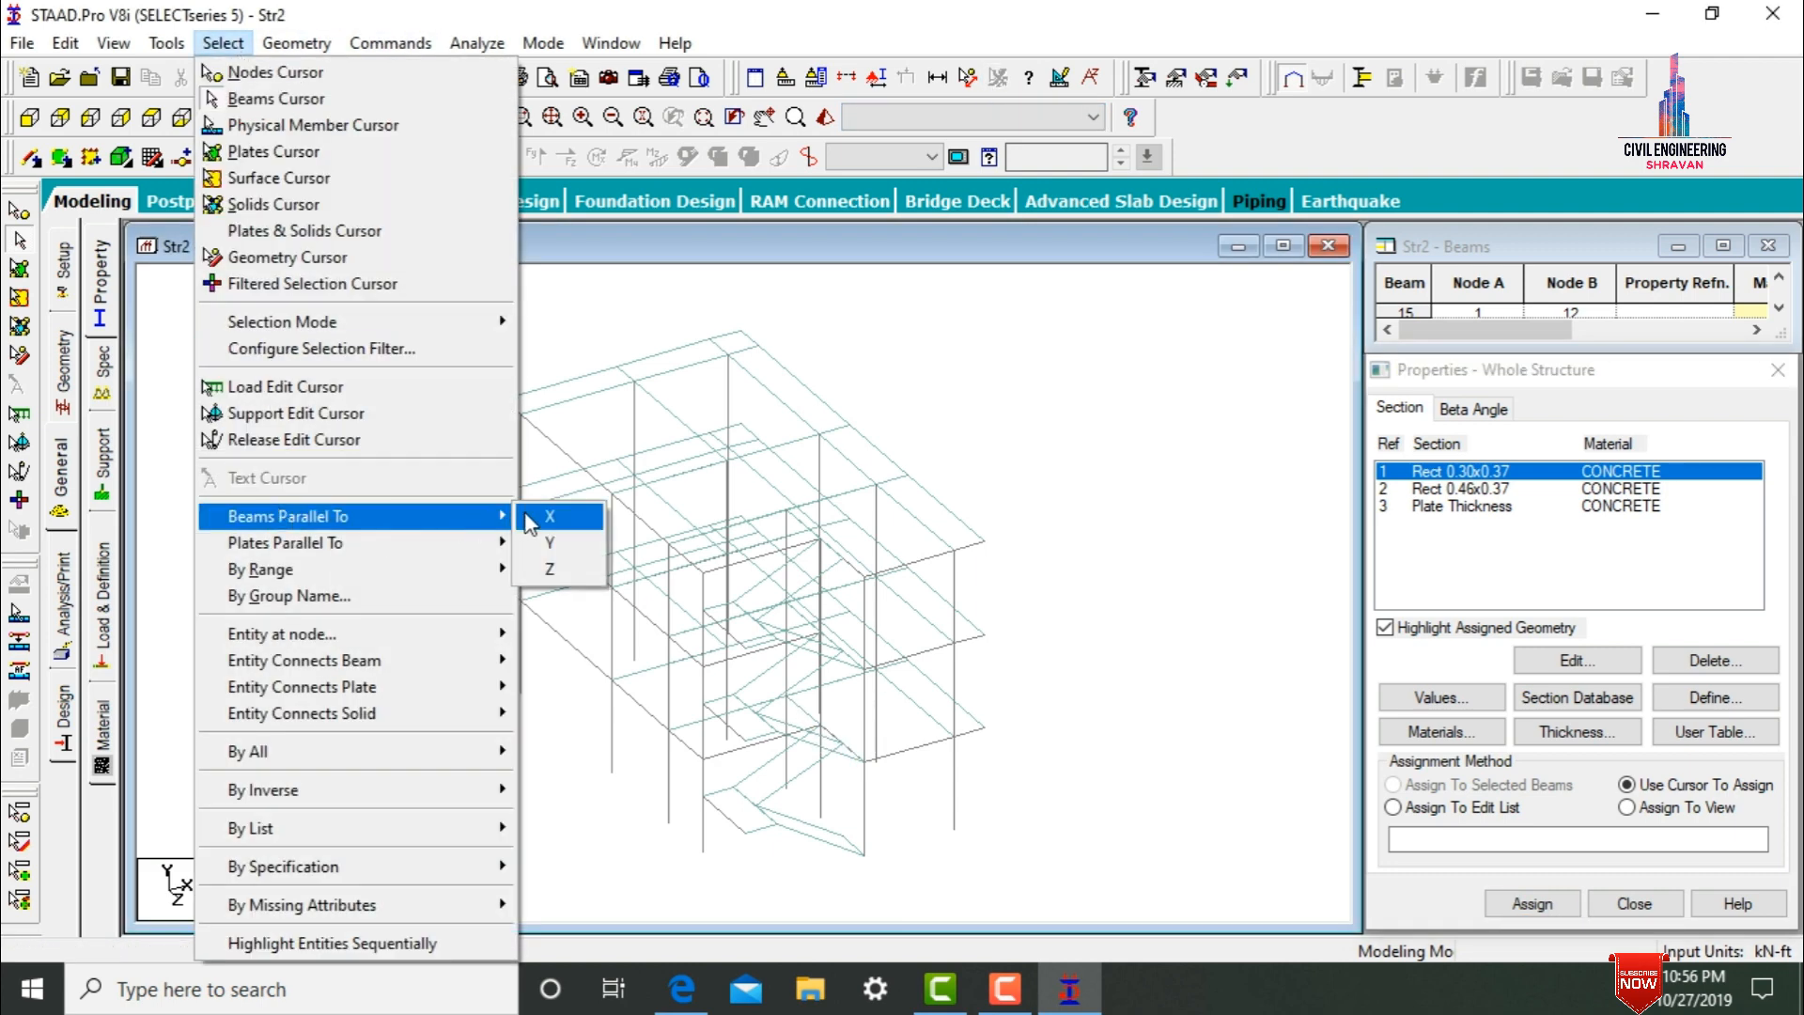
{"action": "left_click", "coordinate": [528, 517]}
{"action": "left_click", "coordinate": [223, 43]}
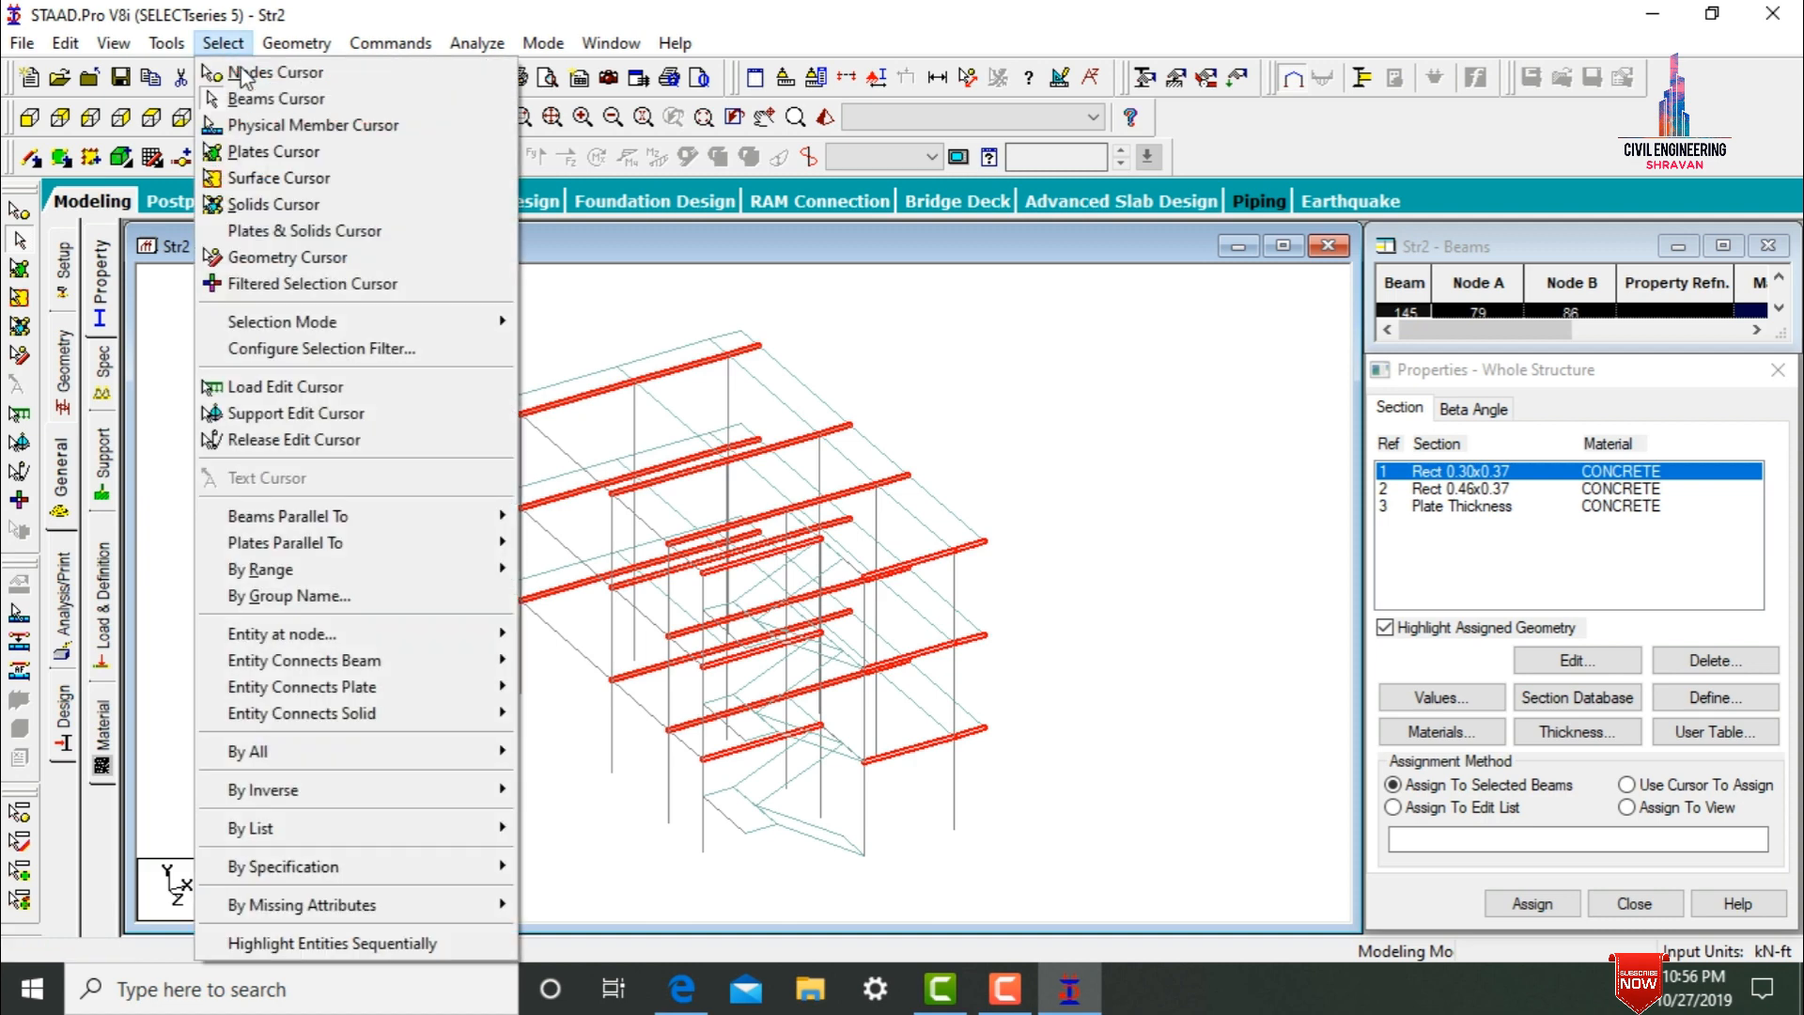
{"action": "mouse_move", "coordinate": [338, 516]}
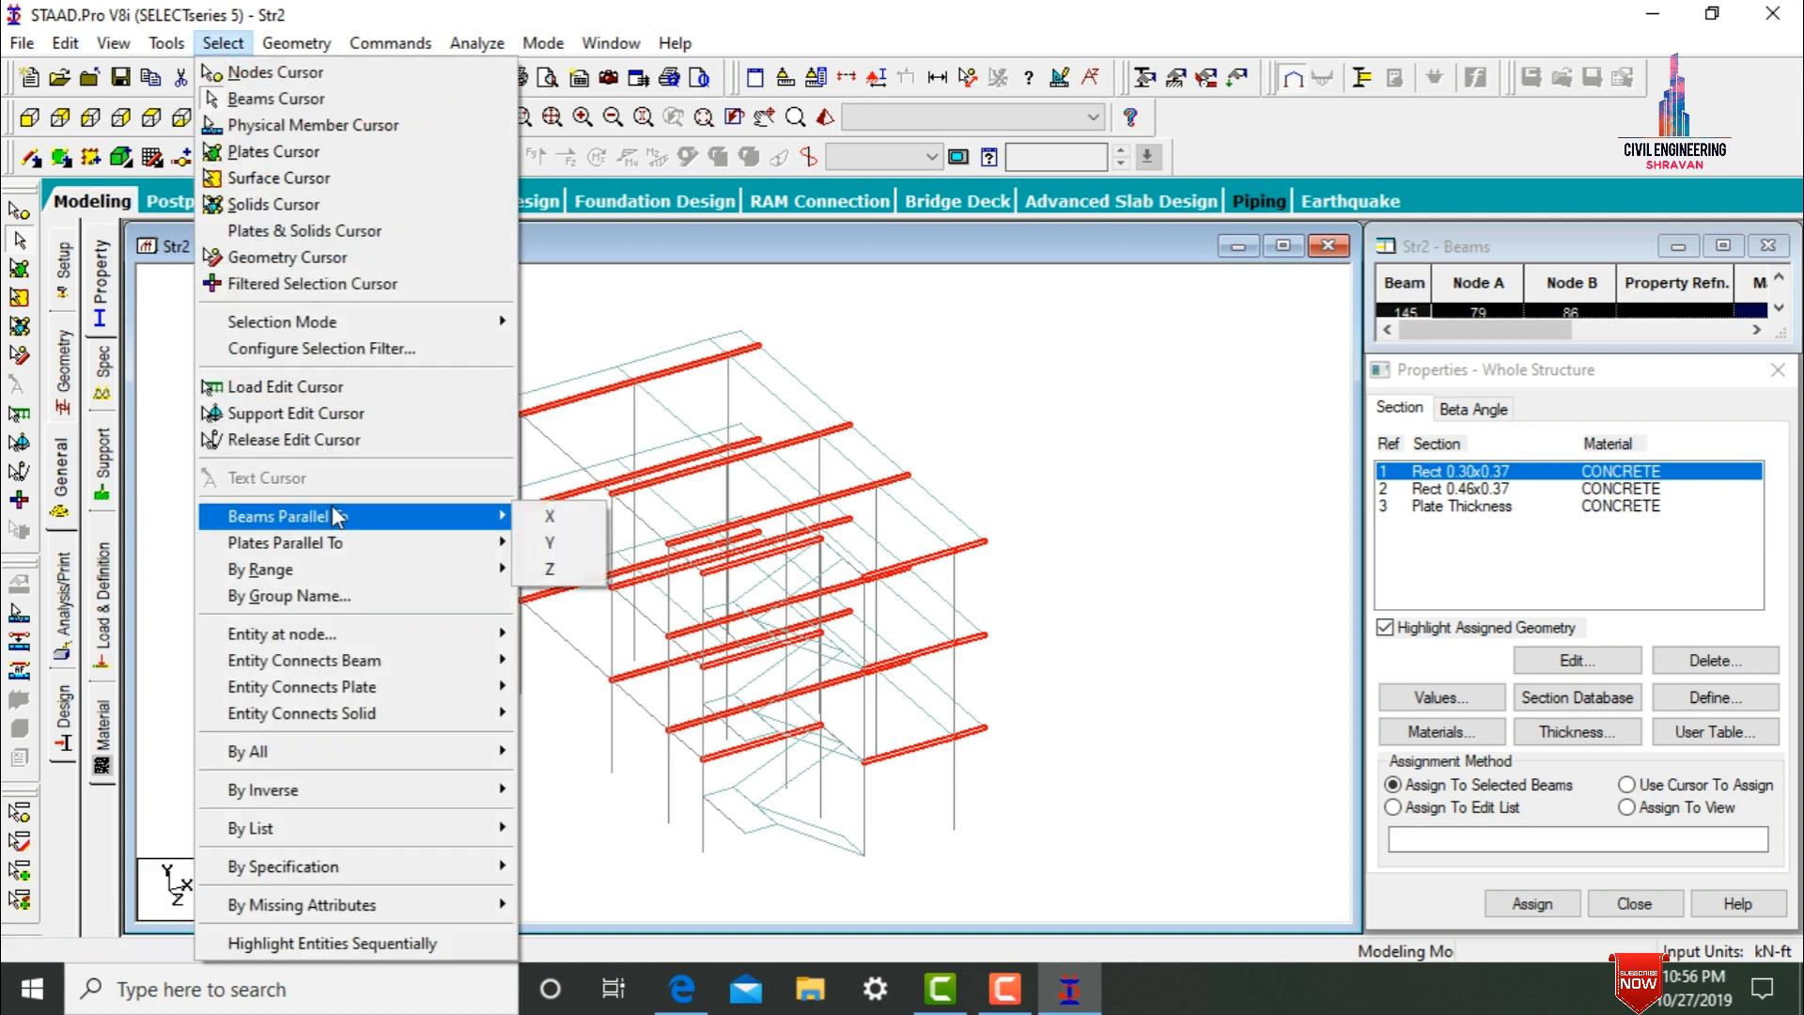
{"action": "left_click", "coordinate": [566, 564]}
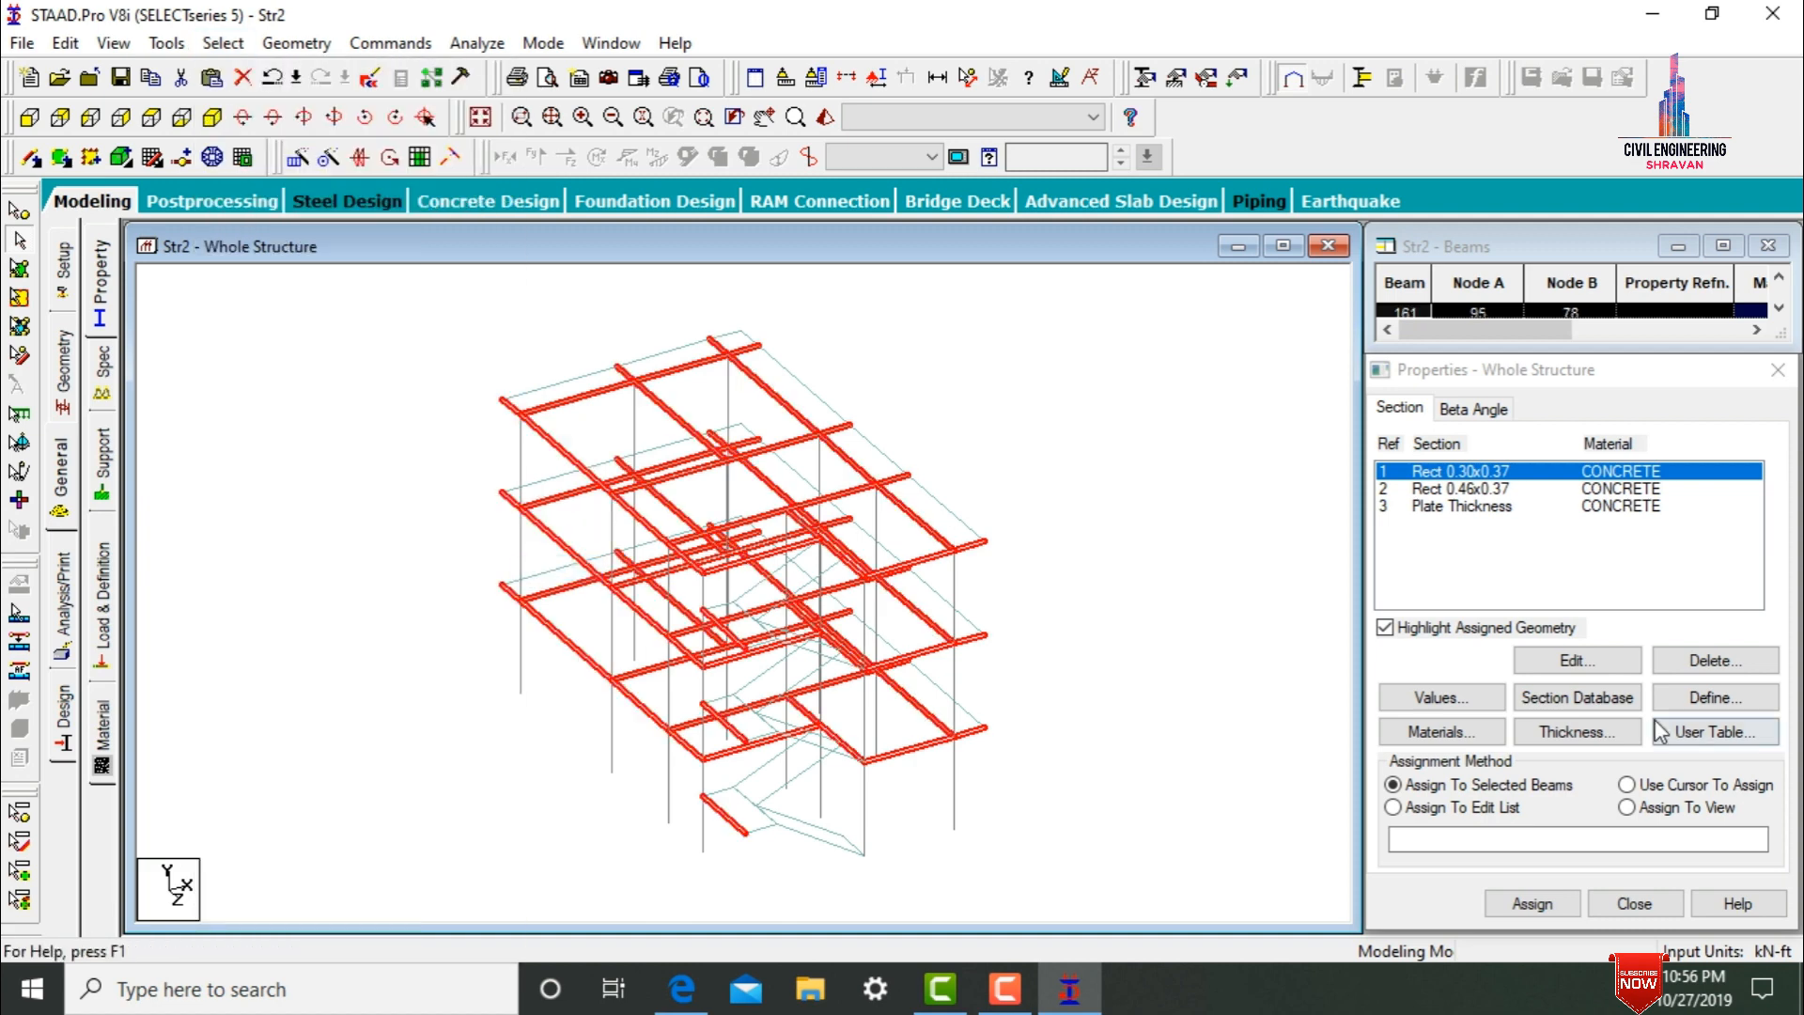
{"action": "left_click", "coordinate": [1522, 906]}
{"action": "left_click", "coordinate": [1541, 658]}
- Assign the Rect 0.46x0.37 section to all columns by selecting the members parallel to Y
{"action": "left_click", "coordinate": [1461, 488]}
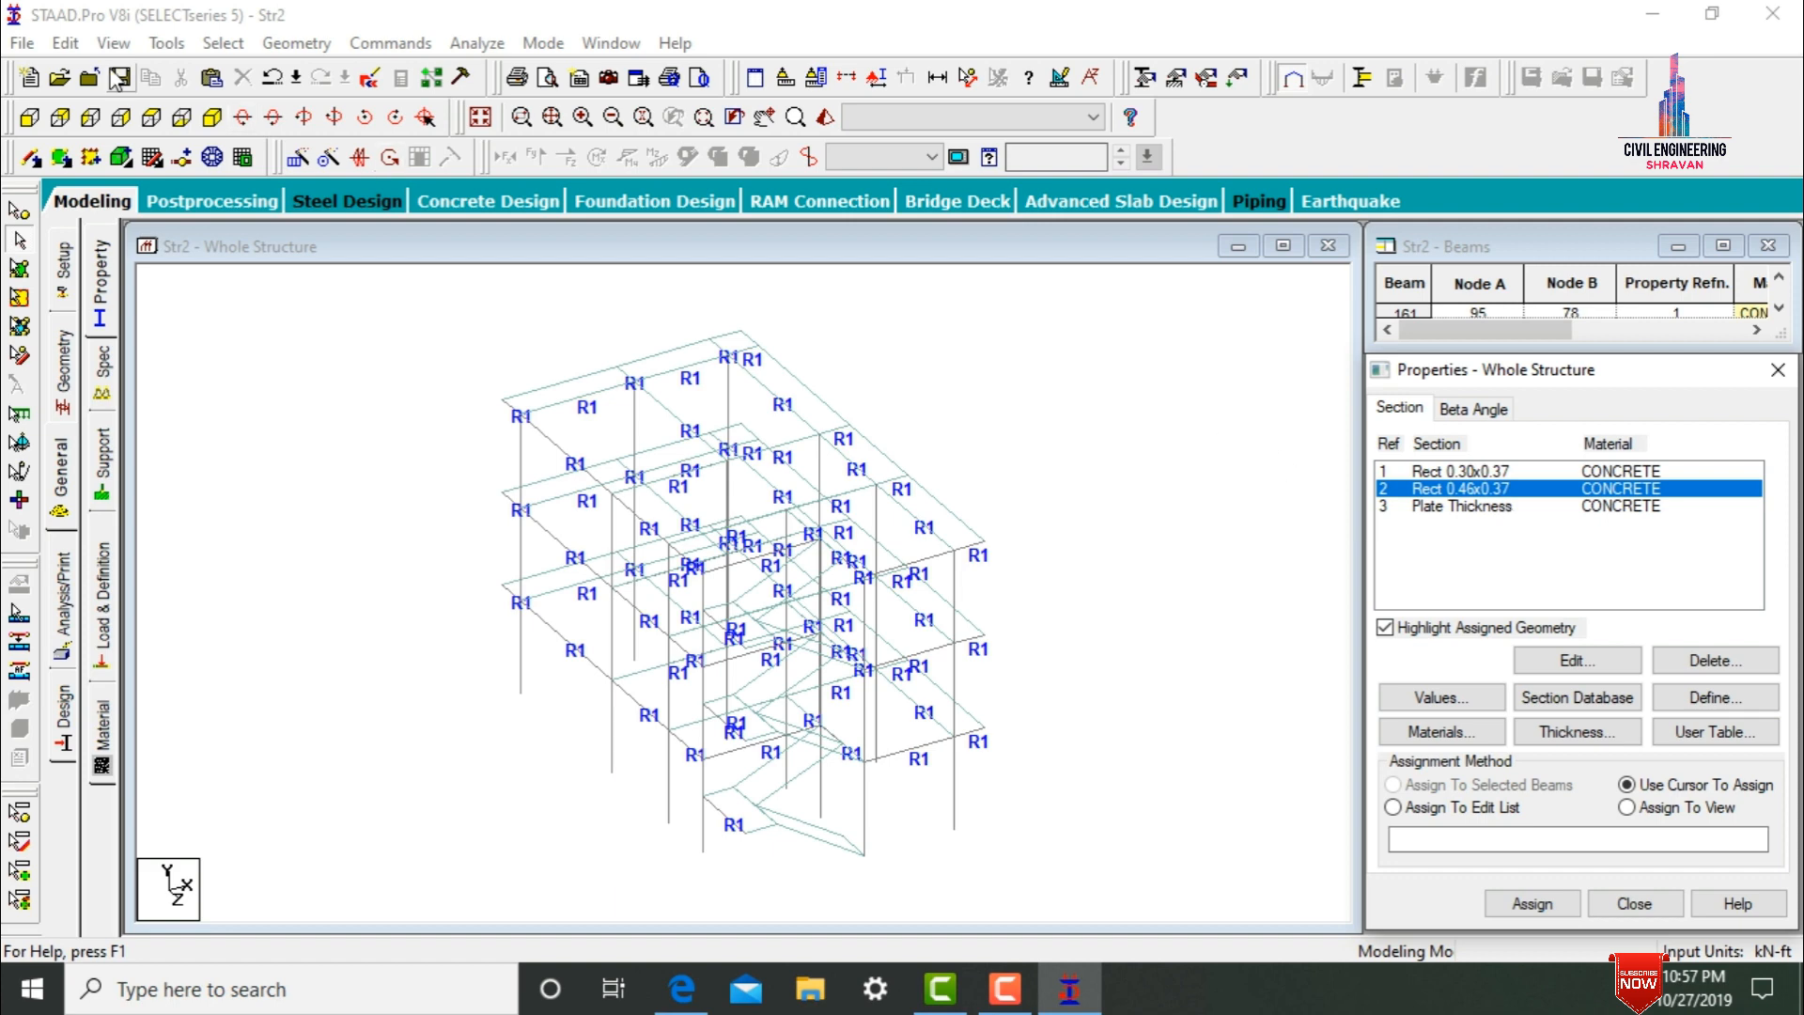
{"action": "left_click", "coordinate": [226, 45]}
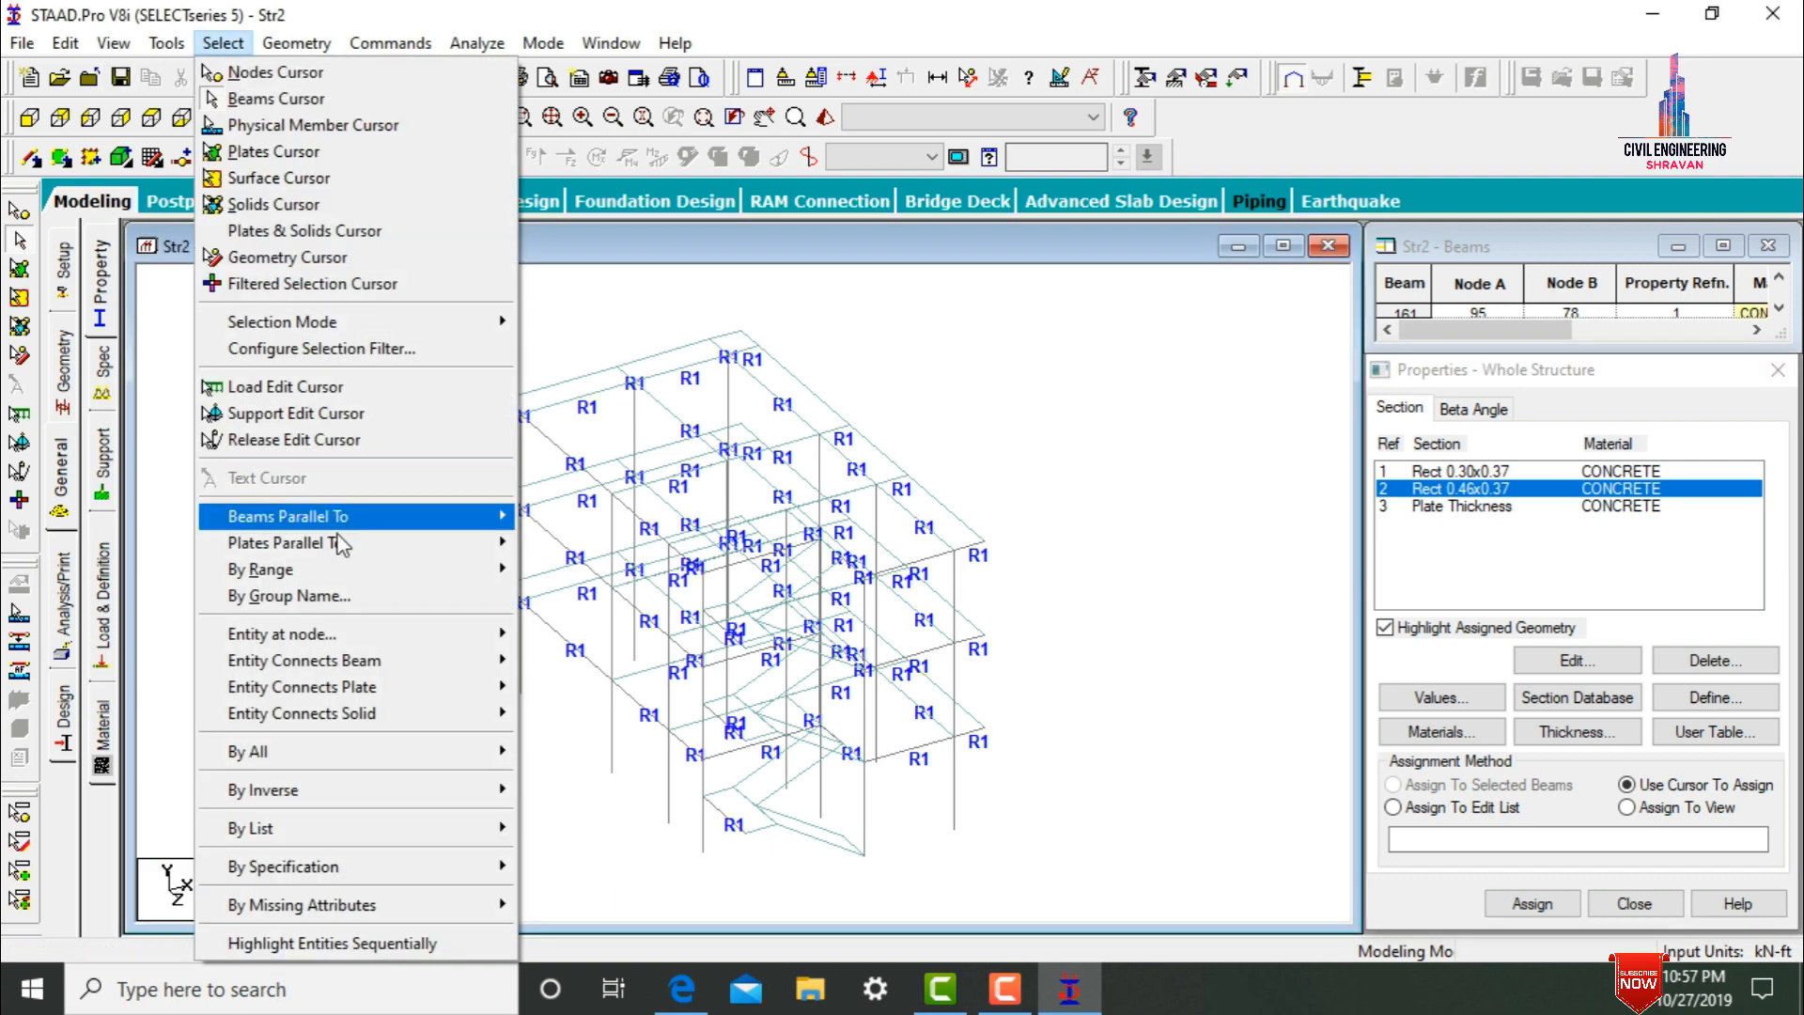
{"action": "mouse_move", "coordinate": [470, 516]}
{"action": "left_click", "coordinate": [545, 546]}
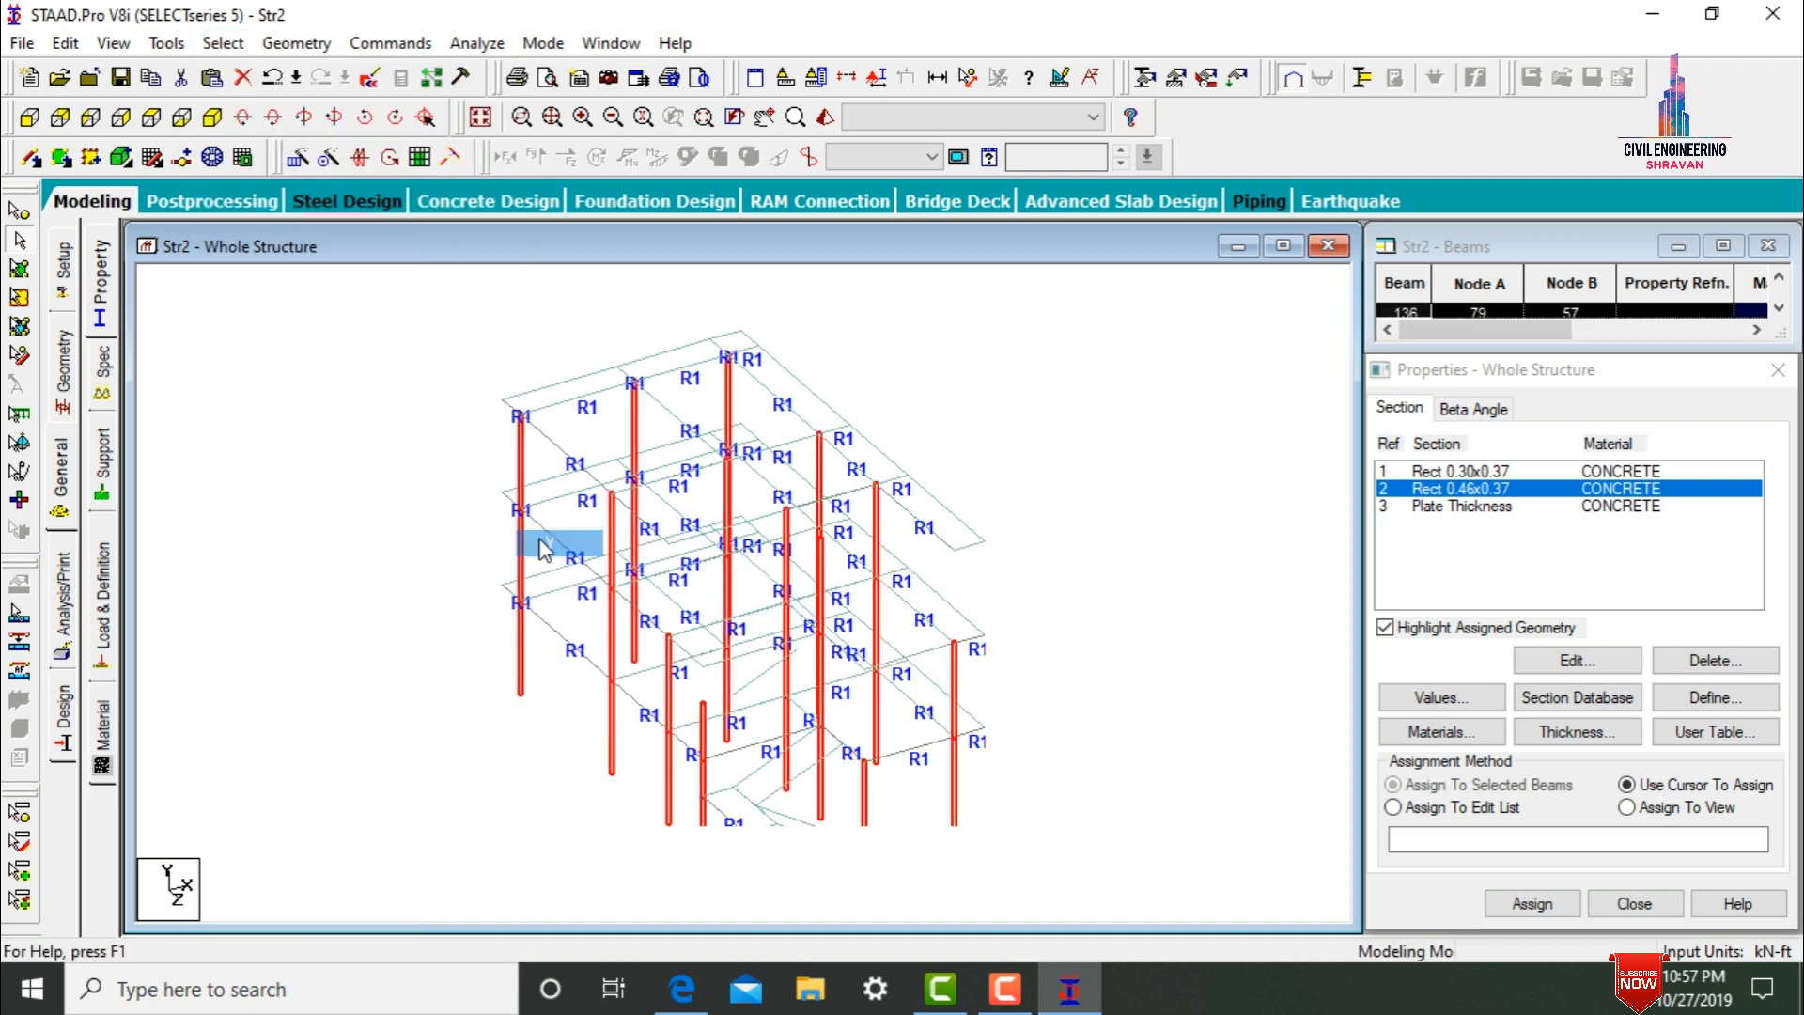
{"action": "left_click", "coordinate": [1530, 903]}
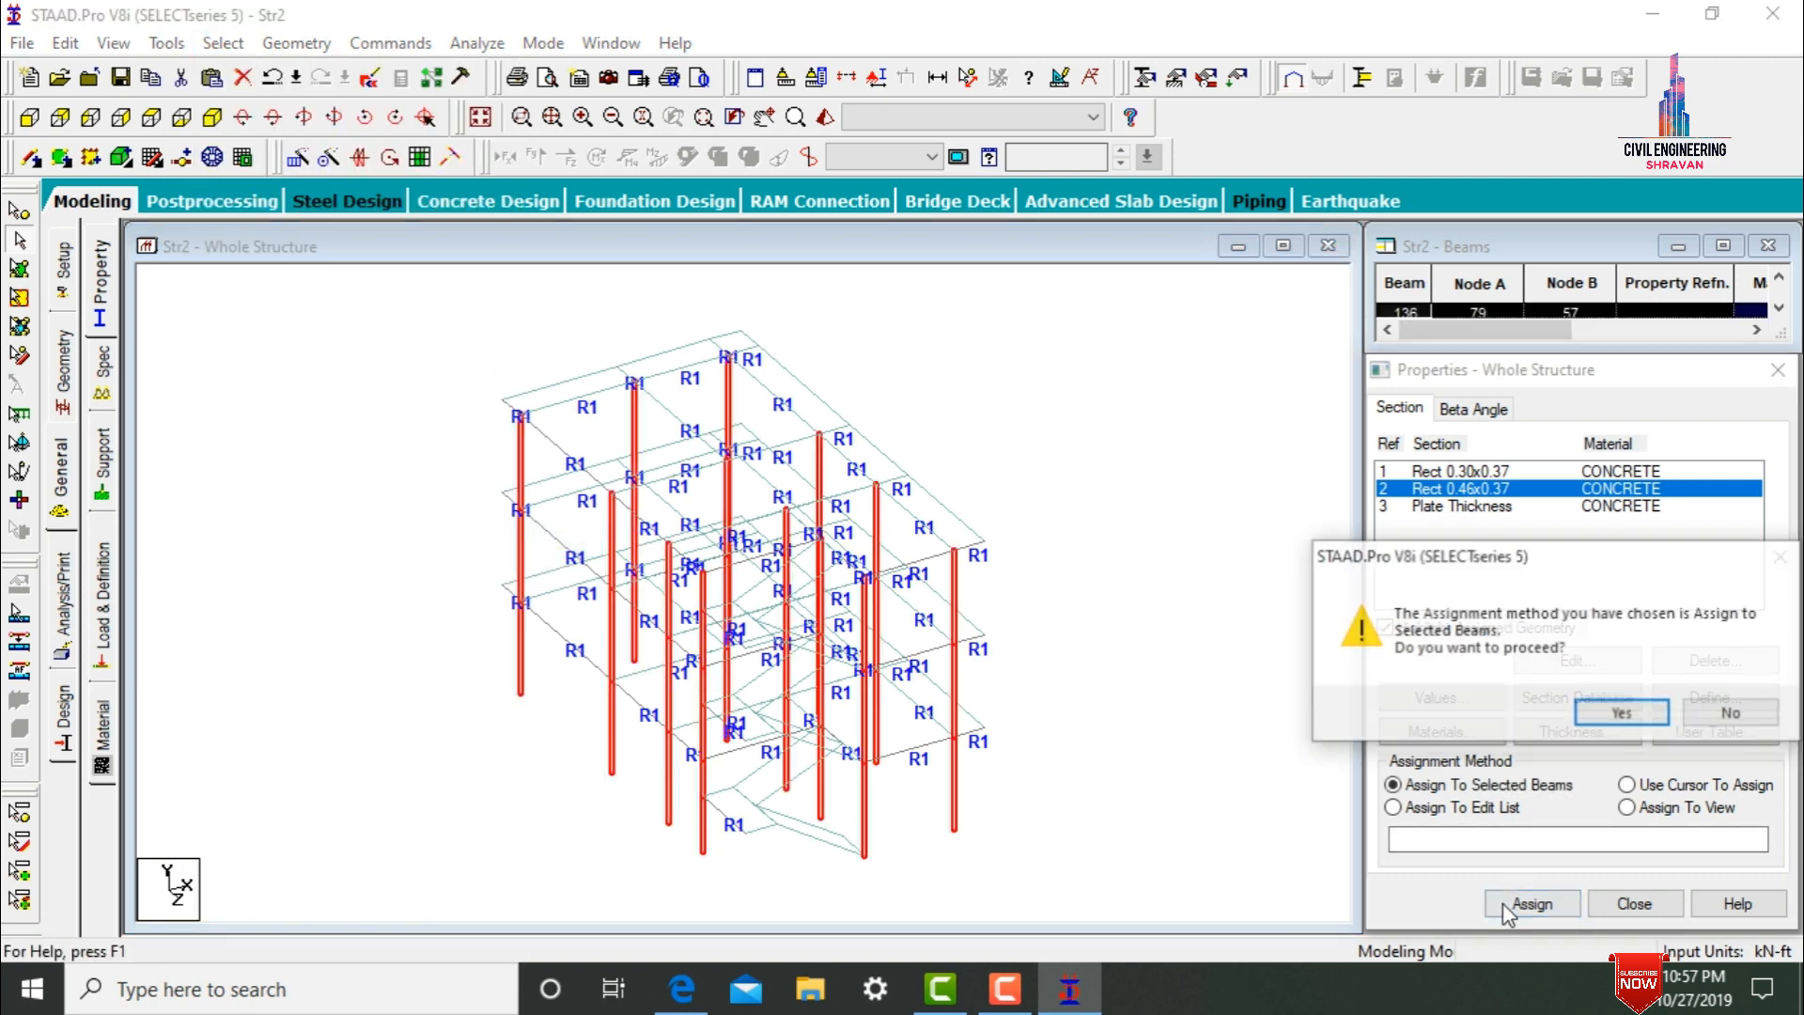
{"action": "key", "text": "Return"}
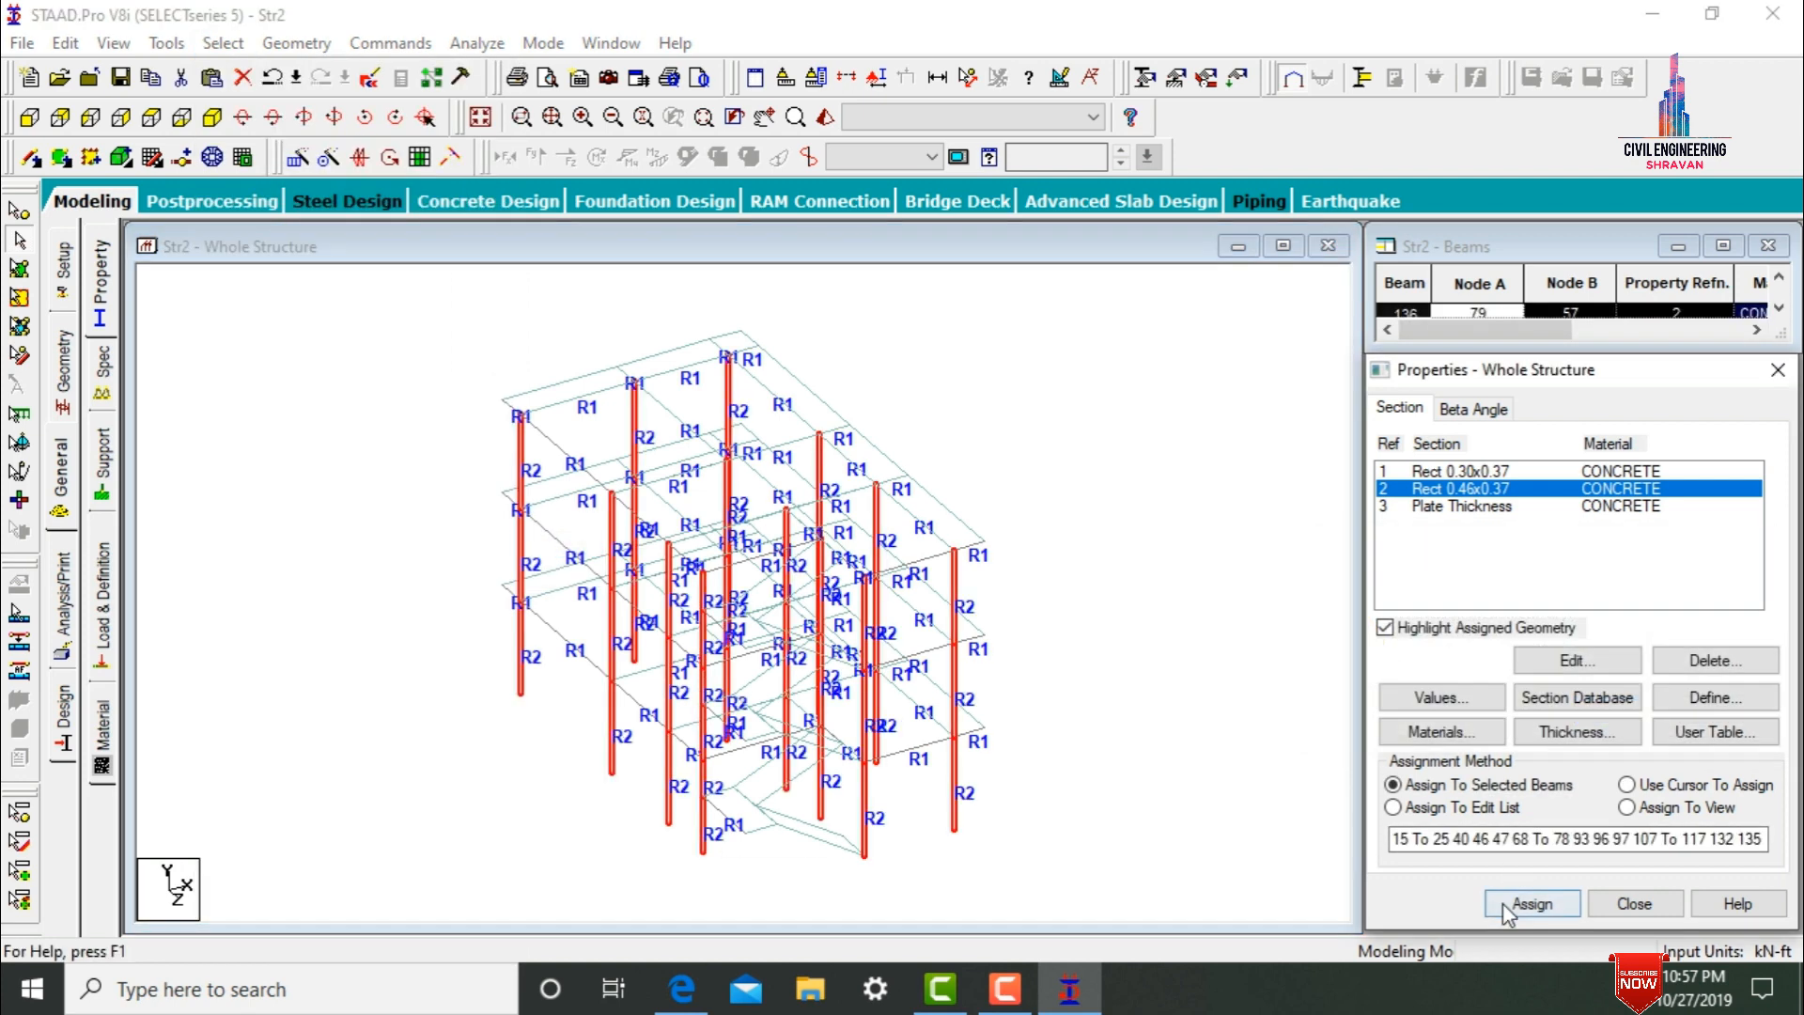
- Assign the plate thickness to all slab and staircase plates using the Assign To View method
{"action": "left_click", "coordinate": [1487, 507]}
{"action": "left_click", "coordinate": [1627, 807]}
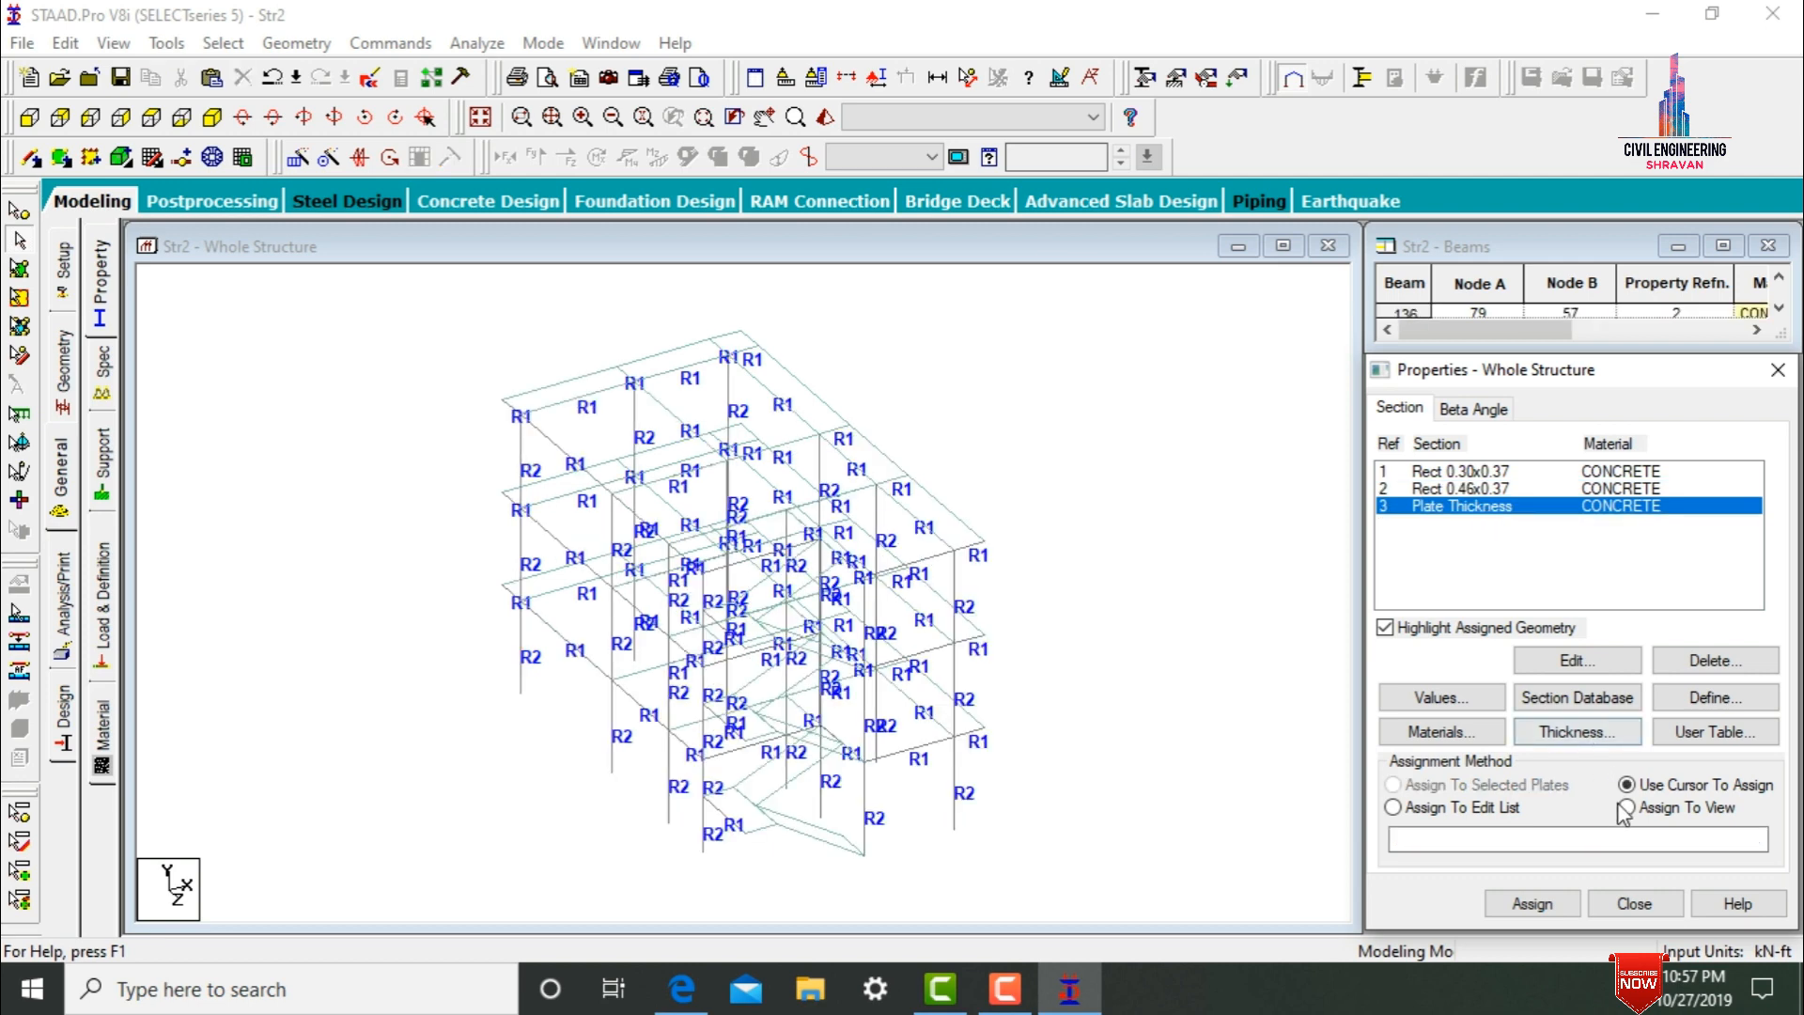
{"action": "left_click", "coordinate": [1537, 914]}
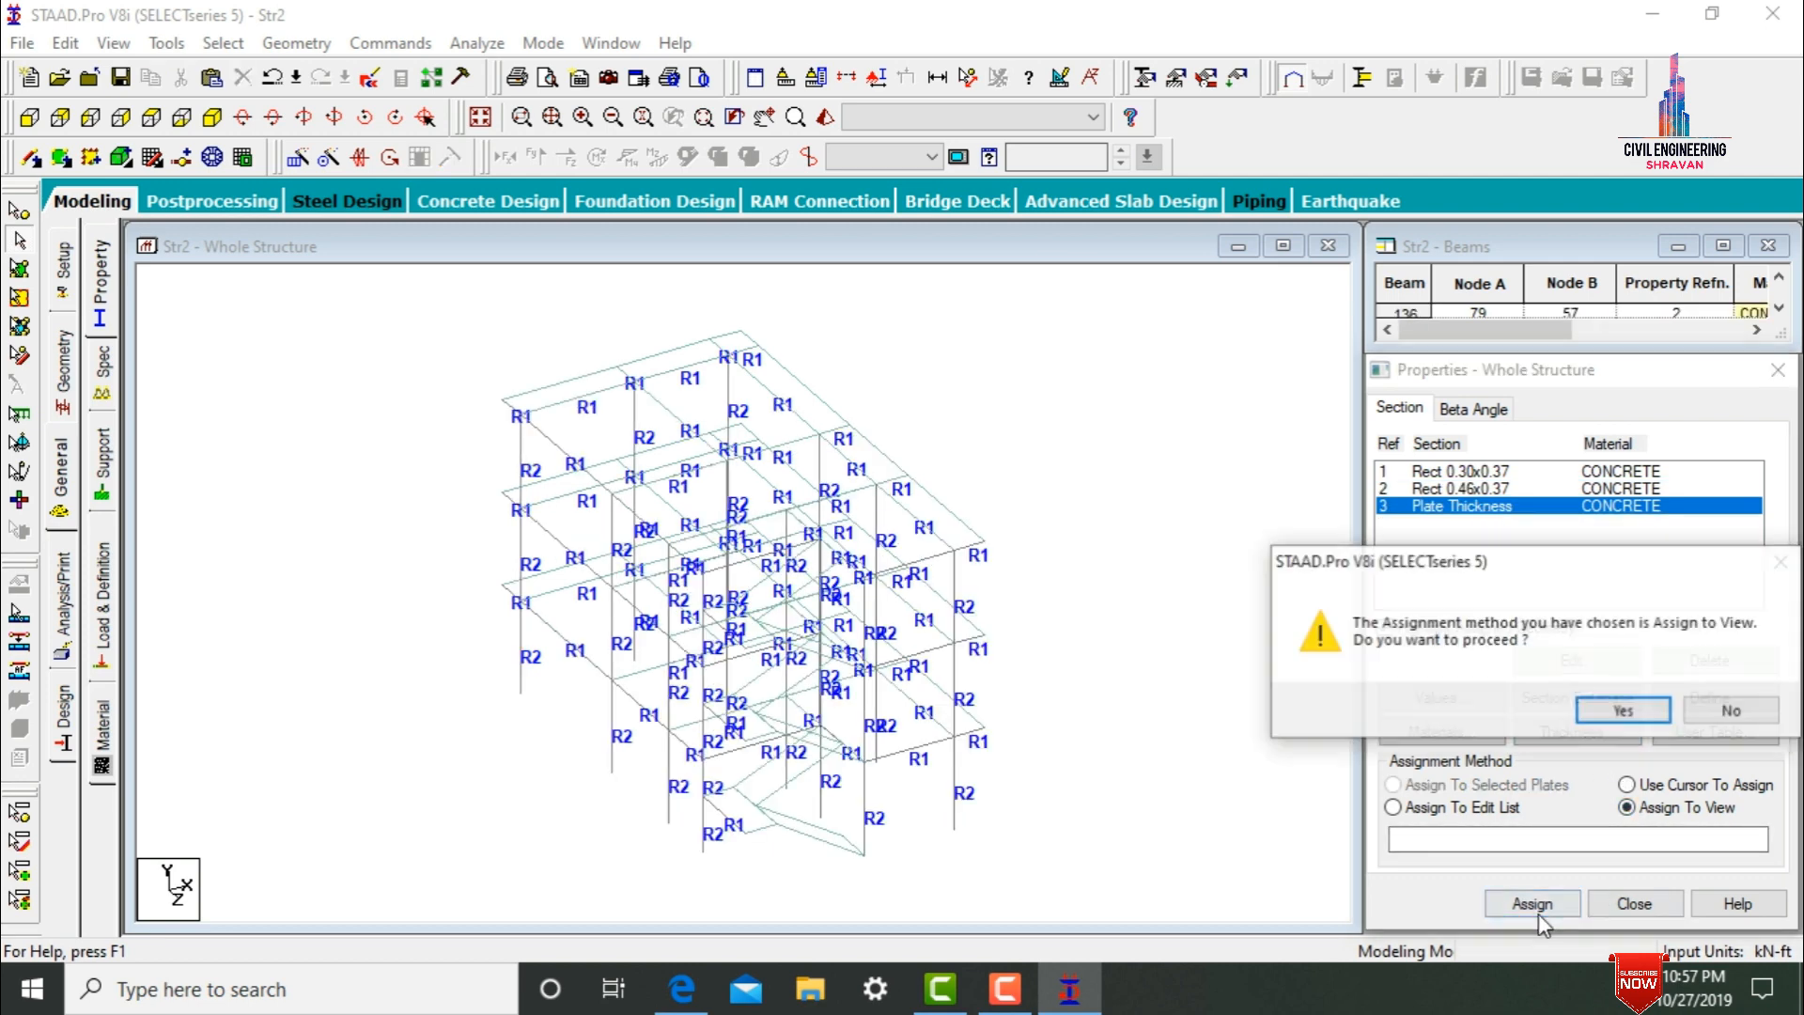
{"action": "key", "text": "Return"}
{"action": "left_click", "coordinate": [1057, 490]}
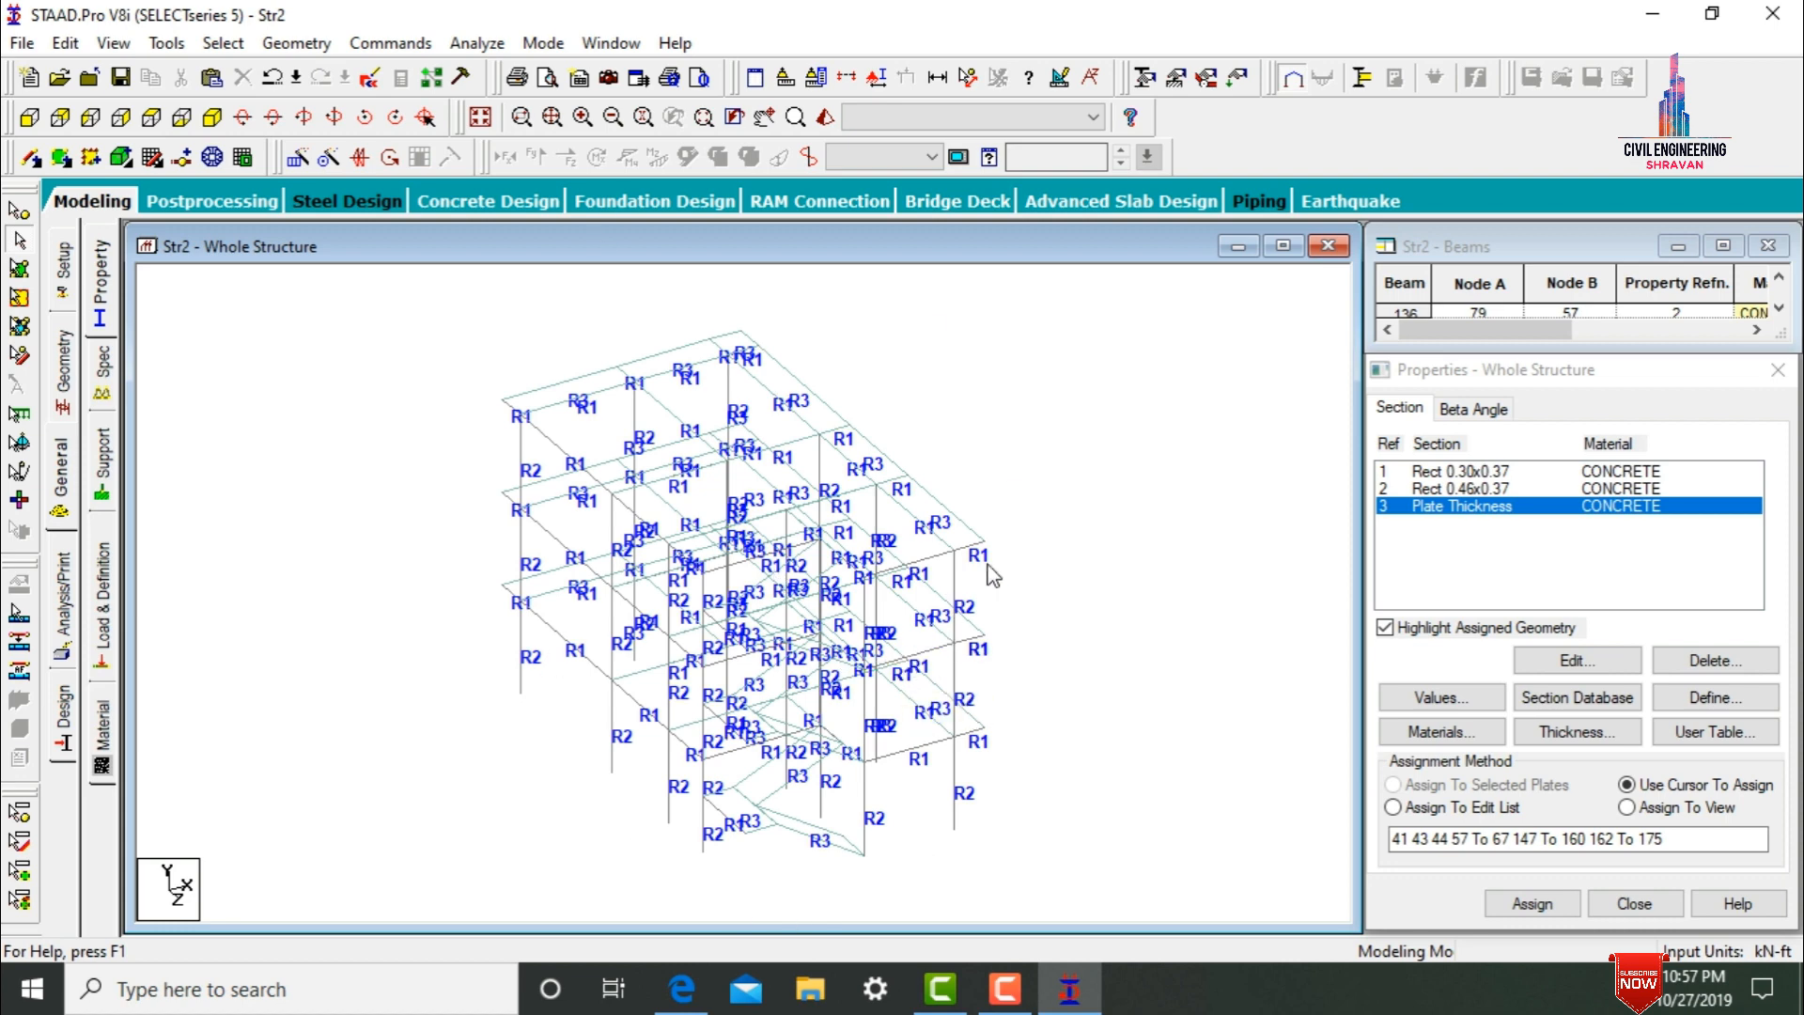
- Inspect the assigned beam, column and plate sections in a 3D rendered view from several angles, declining the auto save
{"action": "left_click", "coordinate": [825, 117]}
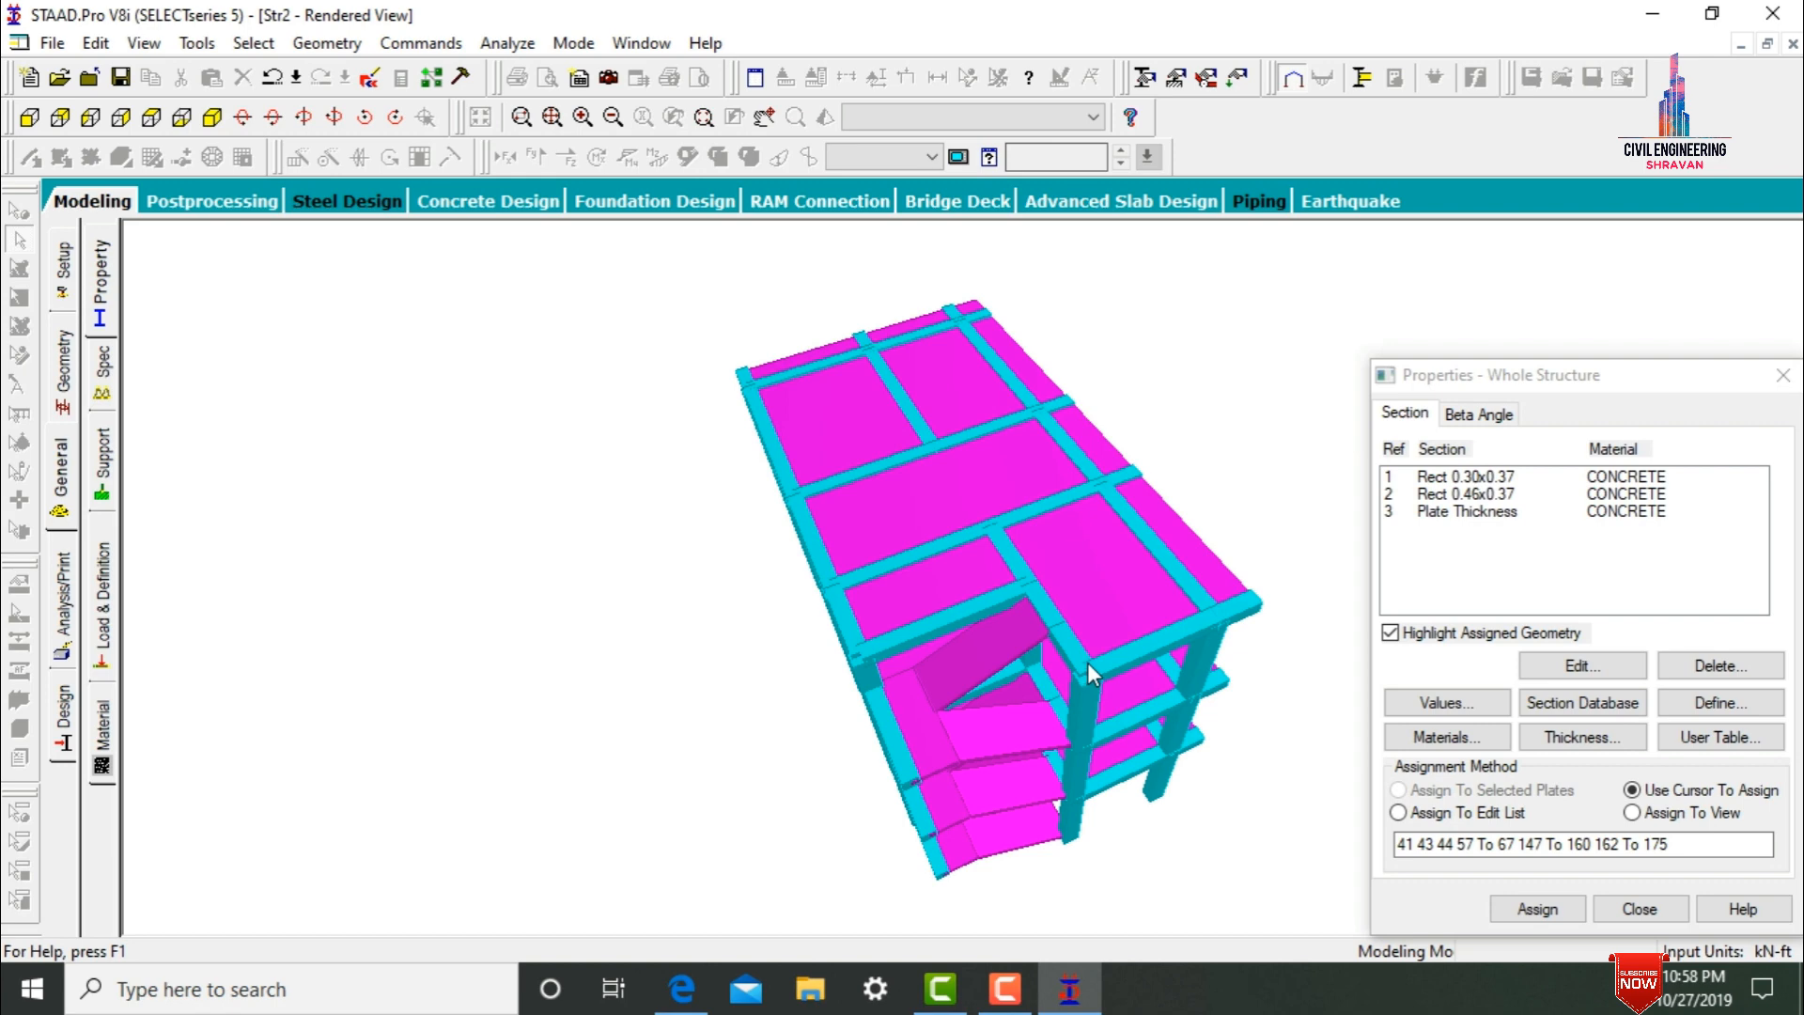
{"action": "left_click_drag", "start_coordinate": [1173, 621], "coordinate": [1043, 262]}
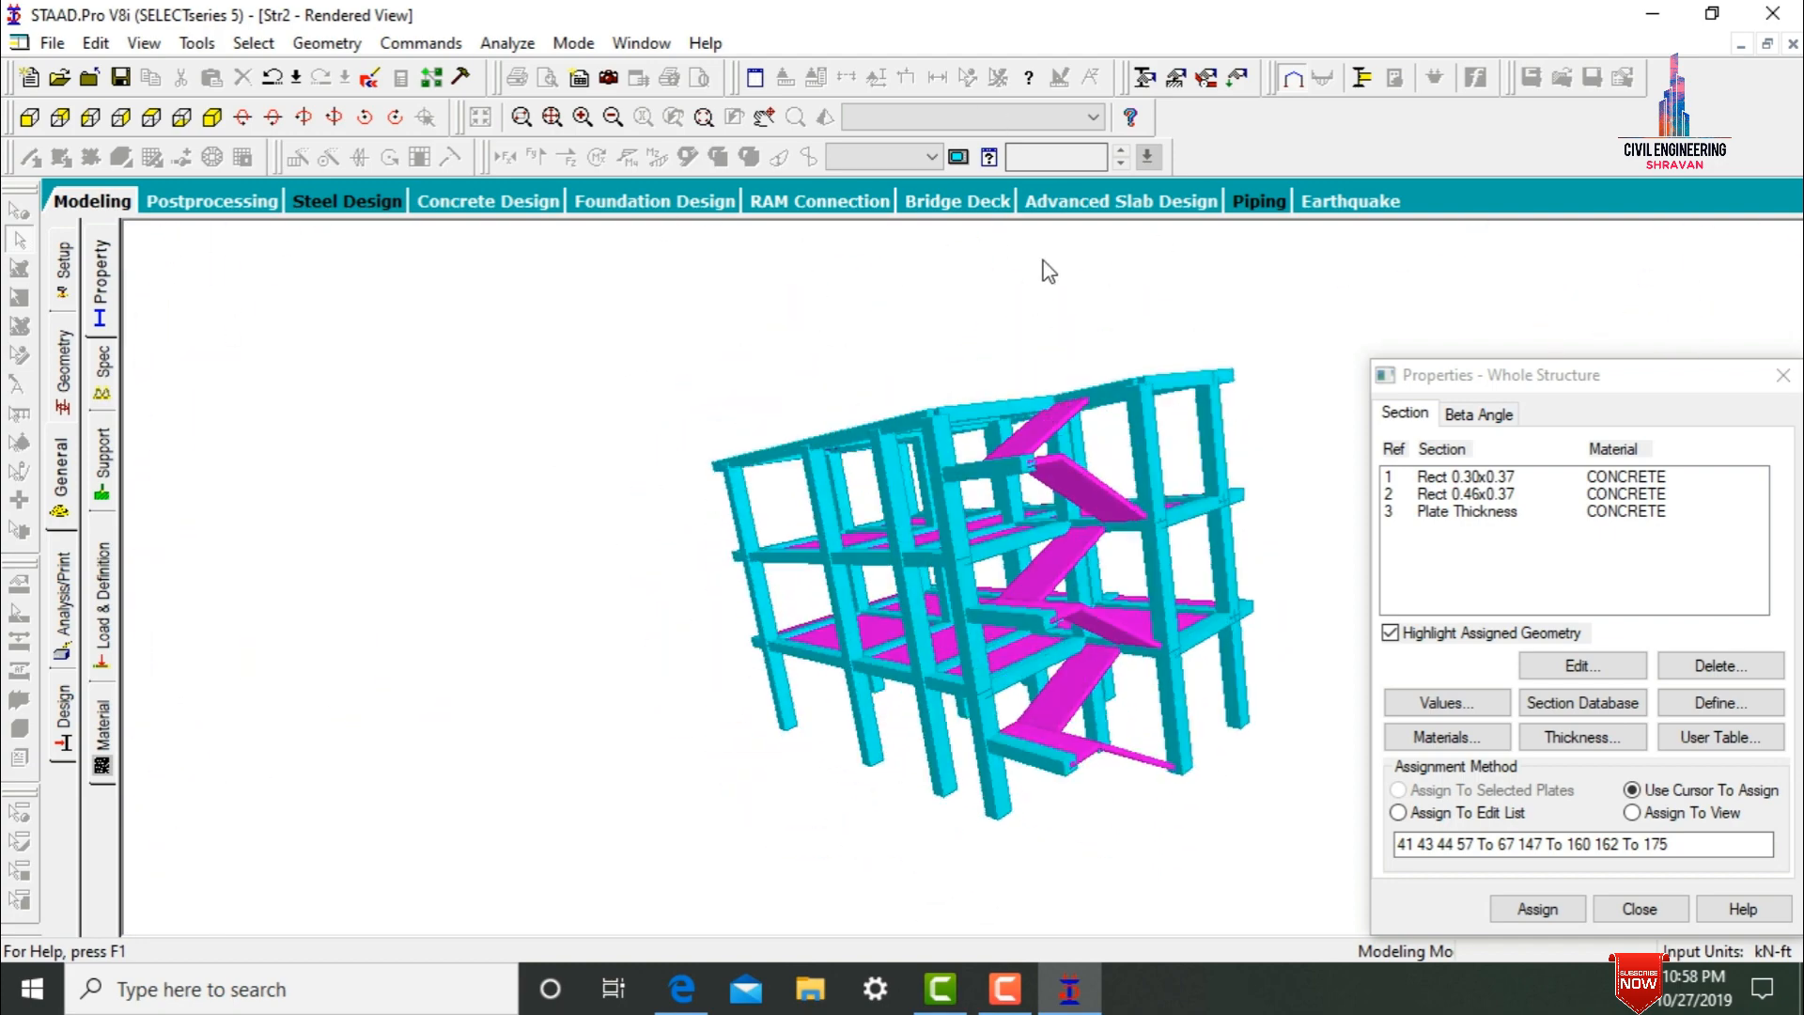
{"action": "left_click_drag", "start_coordinate": [1130, 367], "coordinate": [1091, 447]}
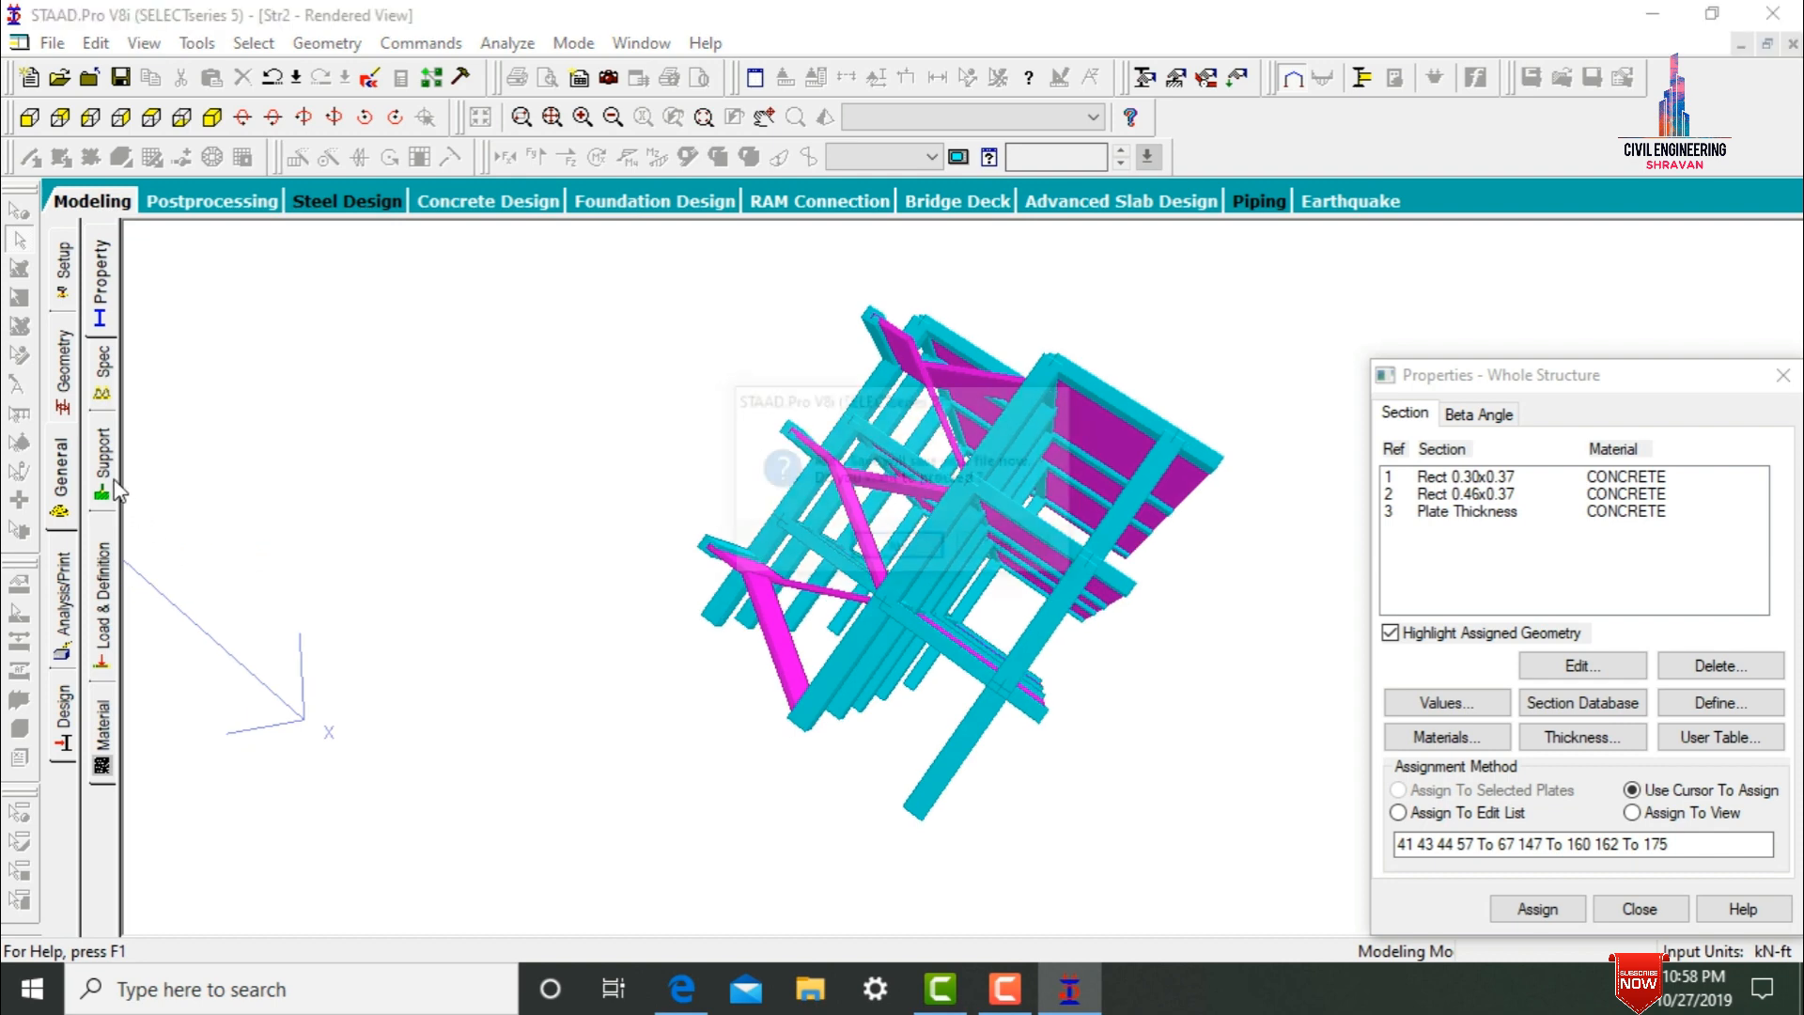
{"action": "left_click", "coordinate": [996, 547]}
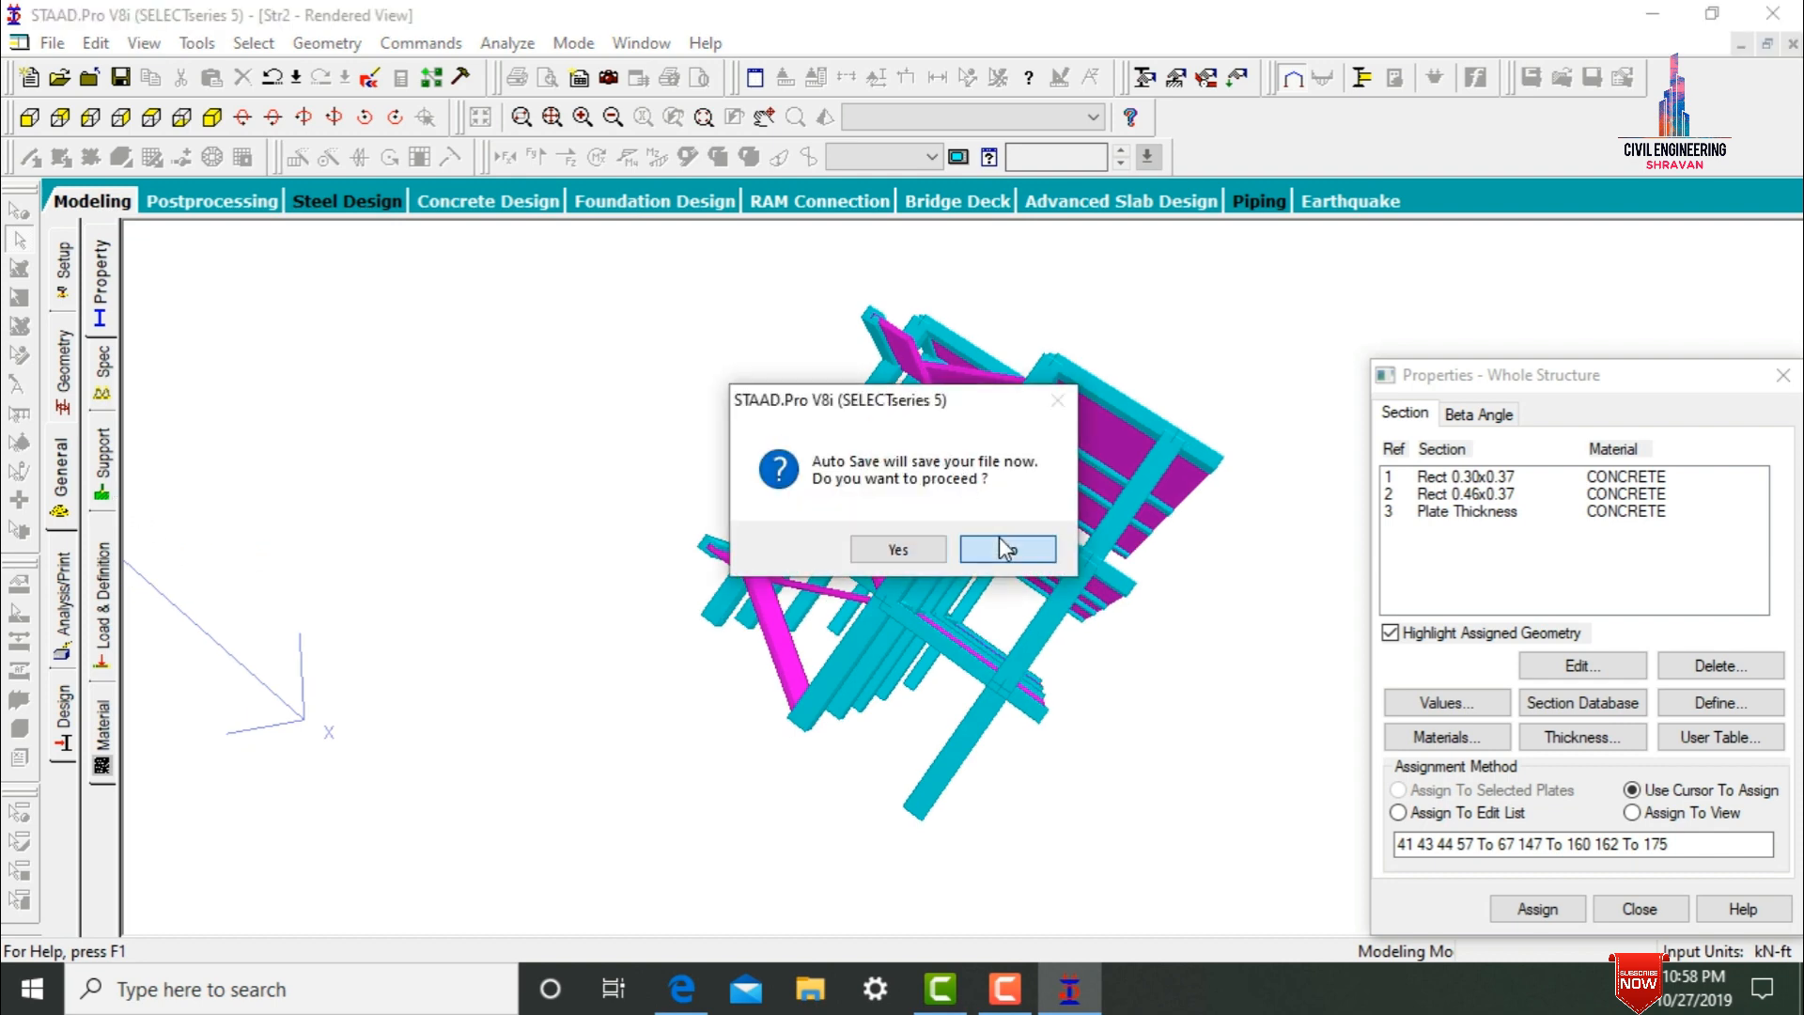
- Create a fixed support for the structure and select it in the supports list
{"action": "left_click", "coordinate": [104, 463]}
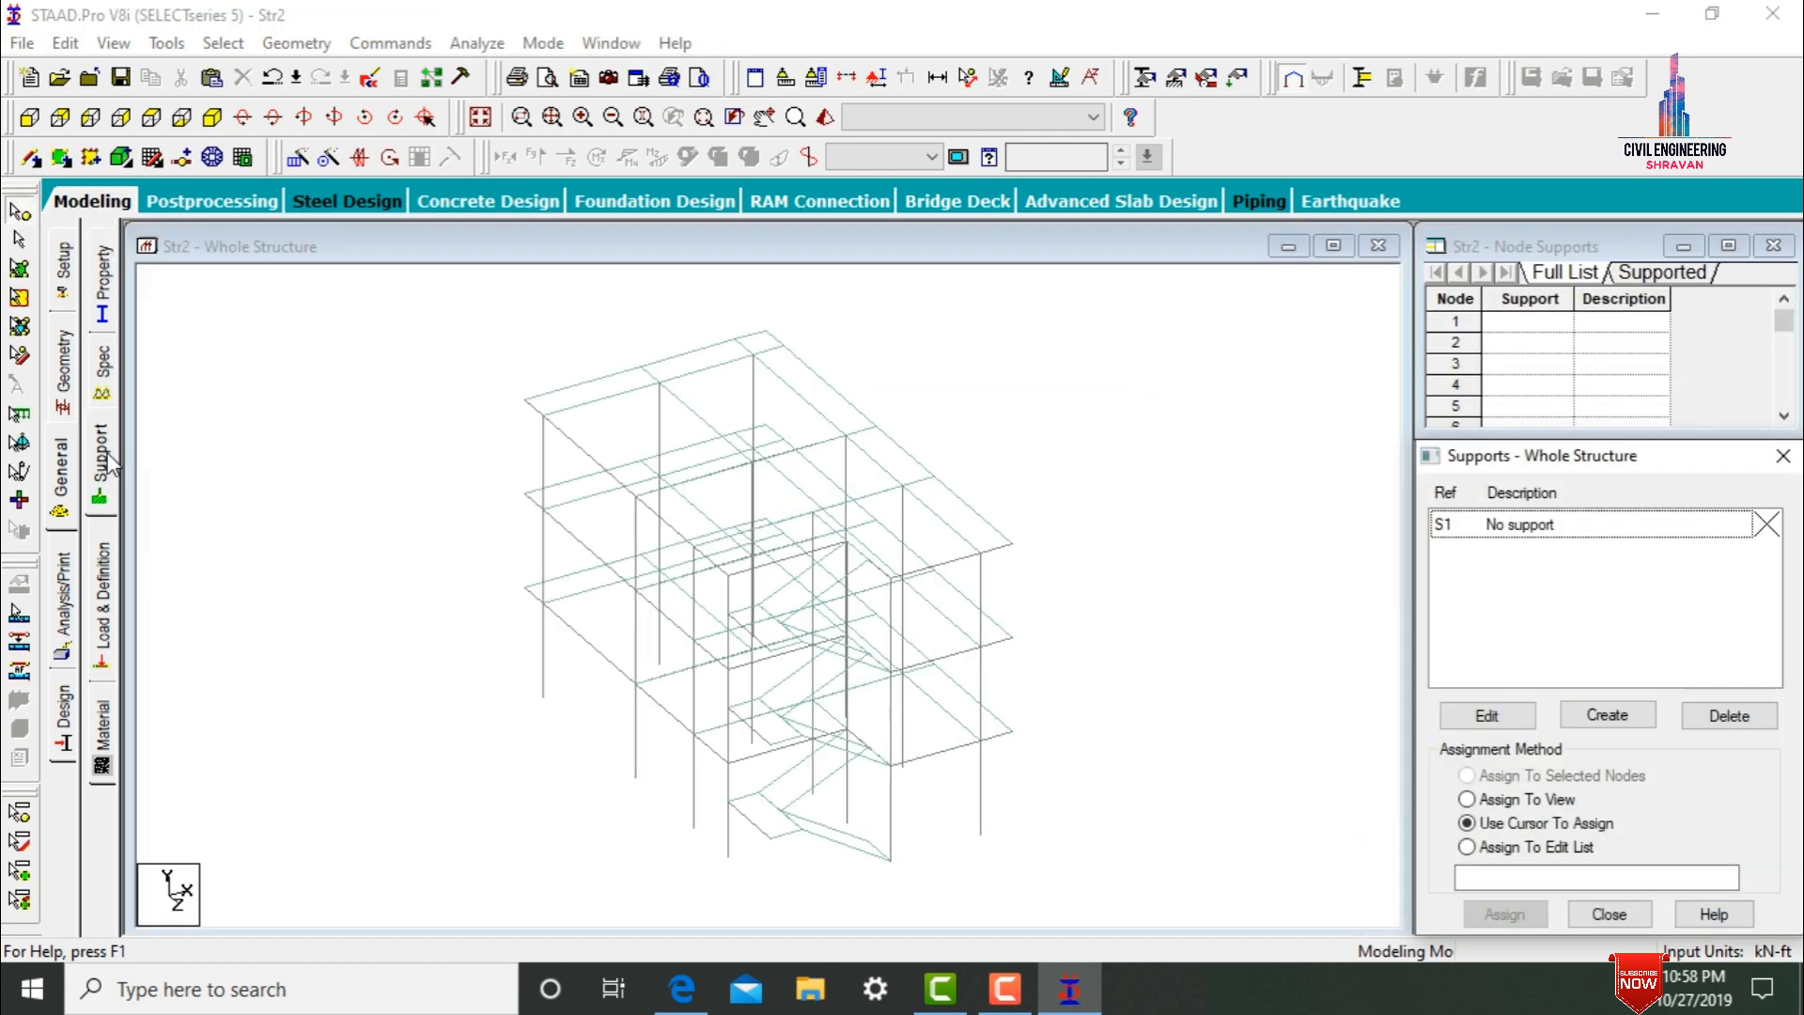
{"action": "left_click", "coordinate": [1592, 722]}
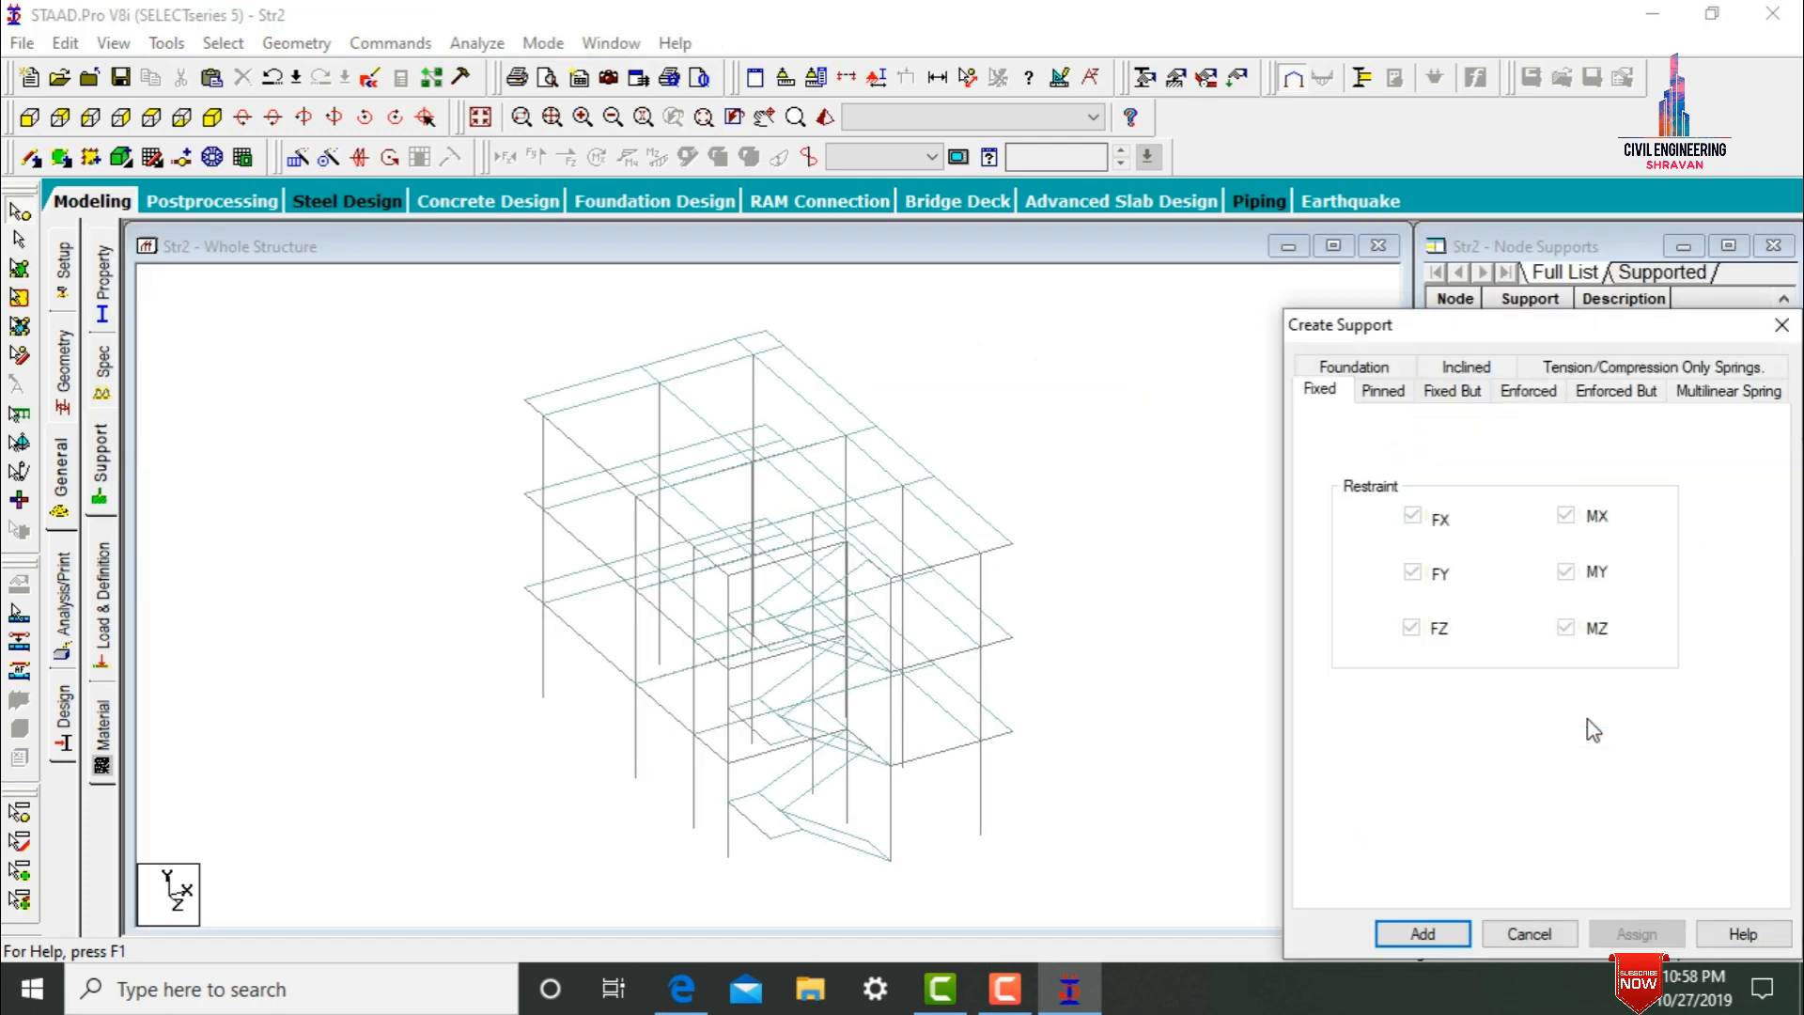
{"action": "left_click", "coordinate": [1422, 934]}
{"action": "left_click", "coordinate": [1490, 562]}
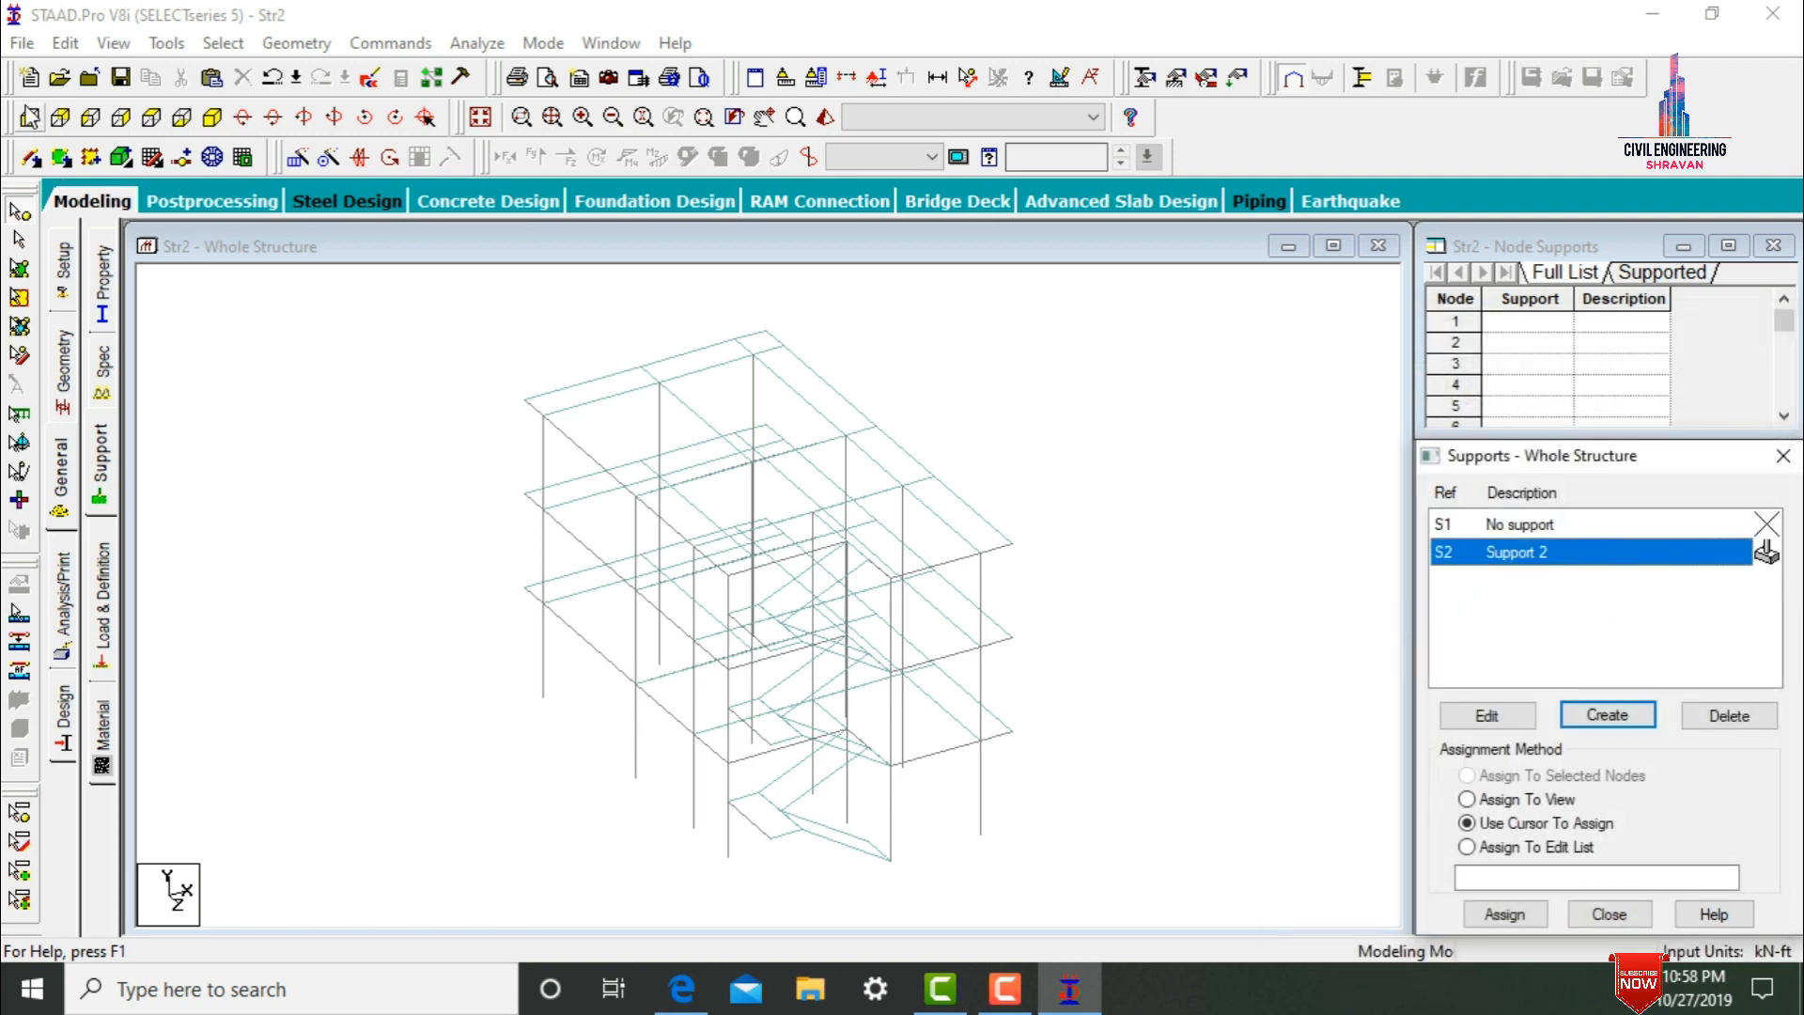
- Assign the fixed support to all nodes at the base of the structure, selecting them in the front view
{"action": "left_click", "coordinate": [29, 117]}
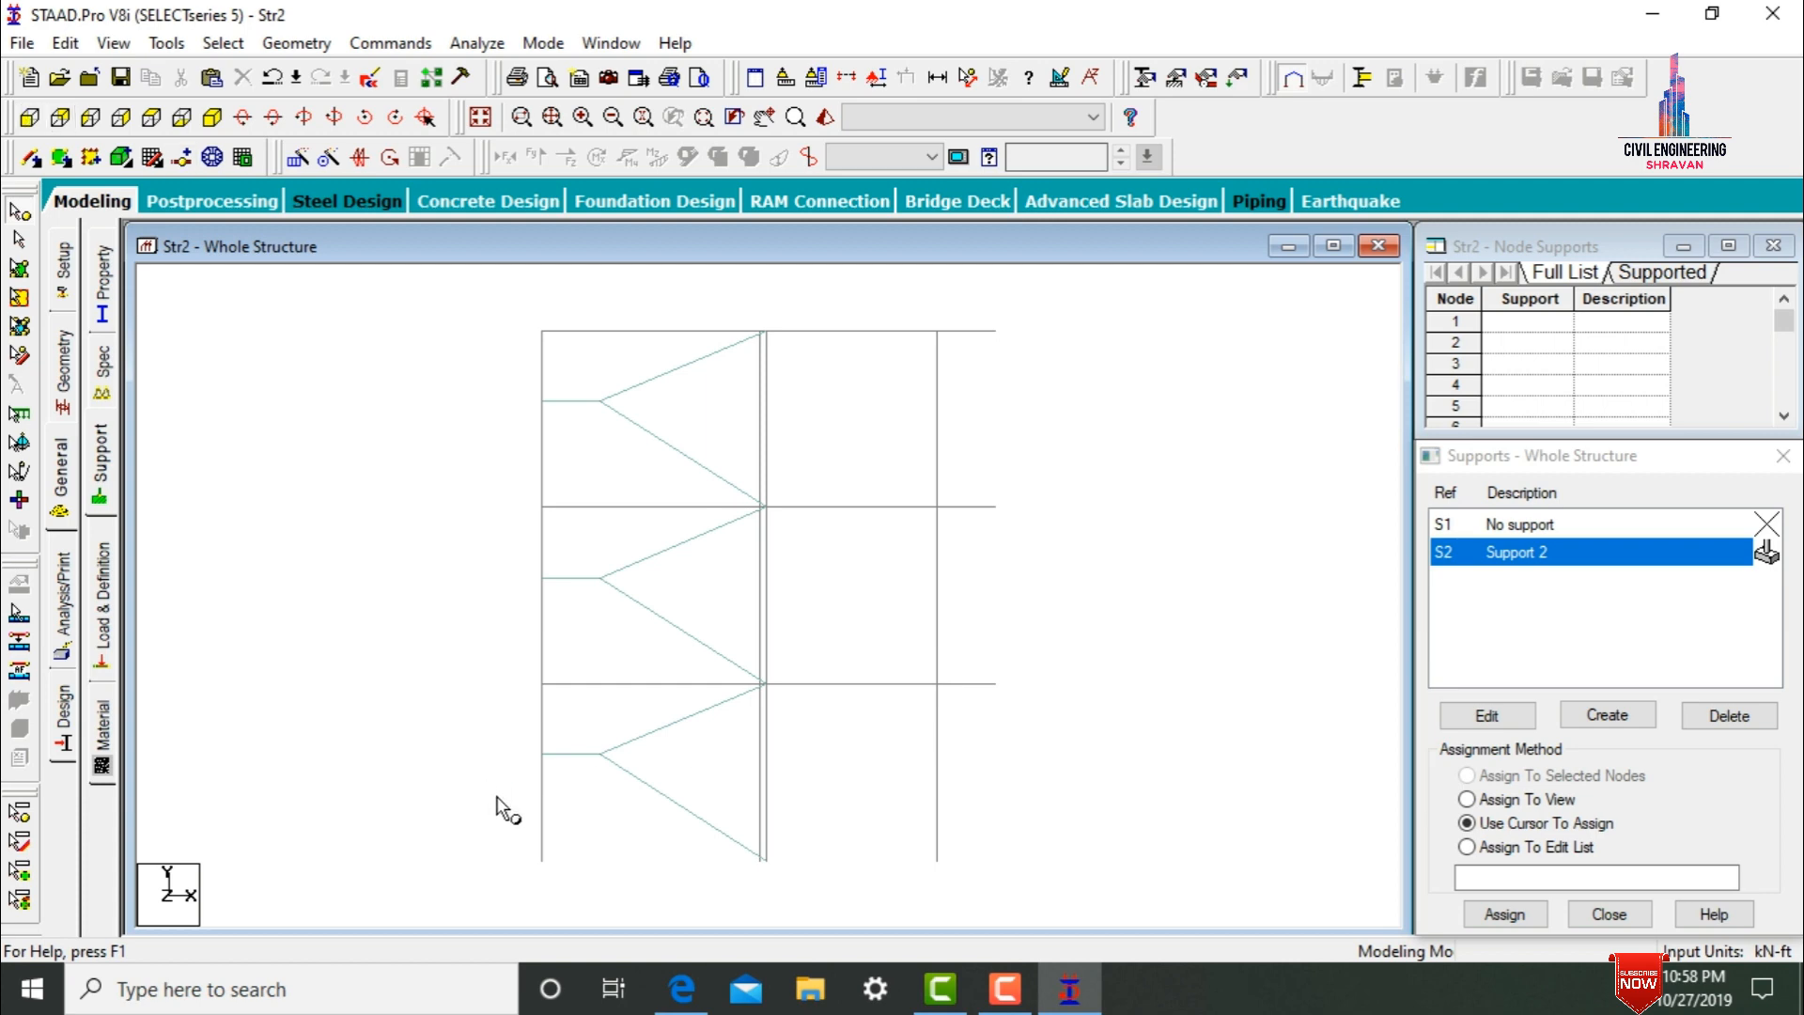
{"action": "left_click_drag", "start_coordinate": [495, 838], "coordinate": [1027, 902]}
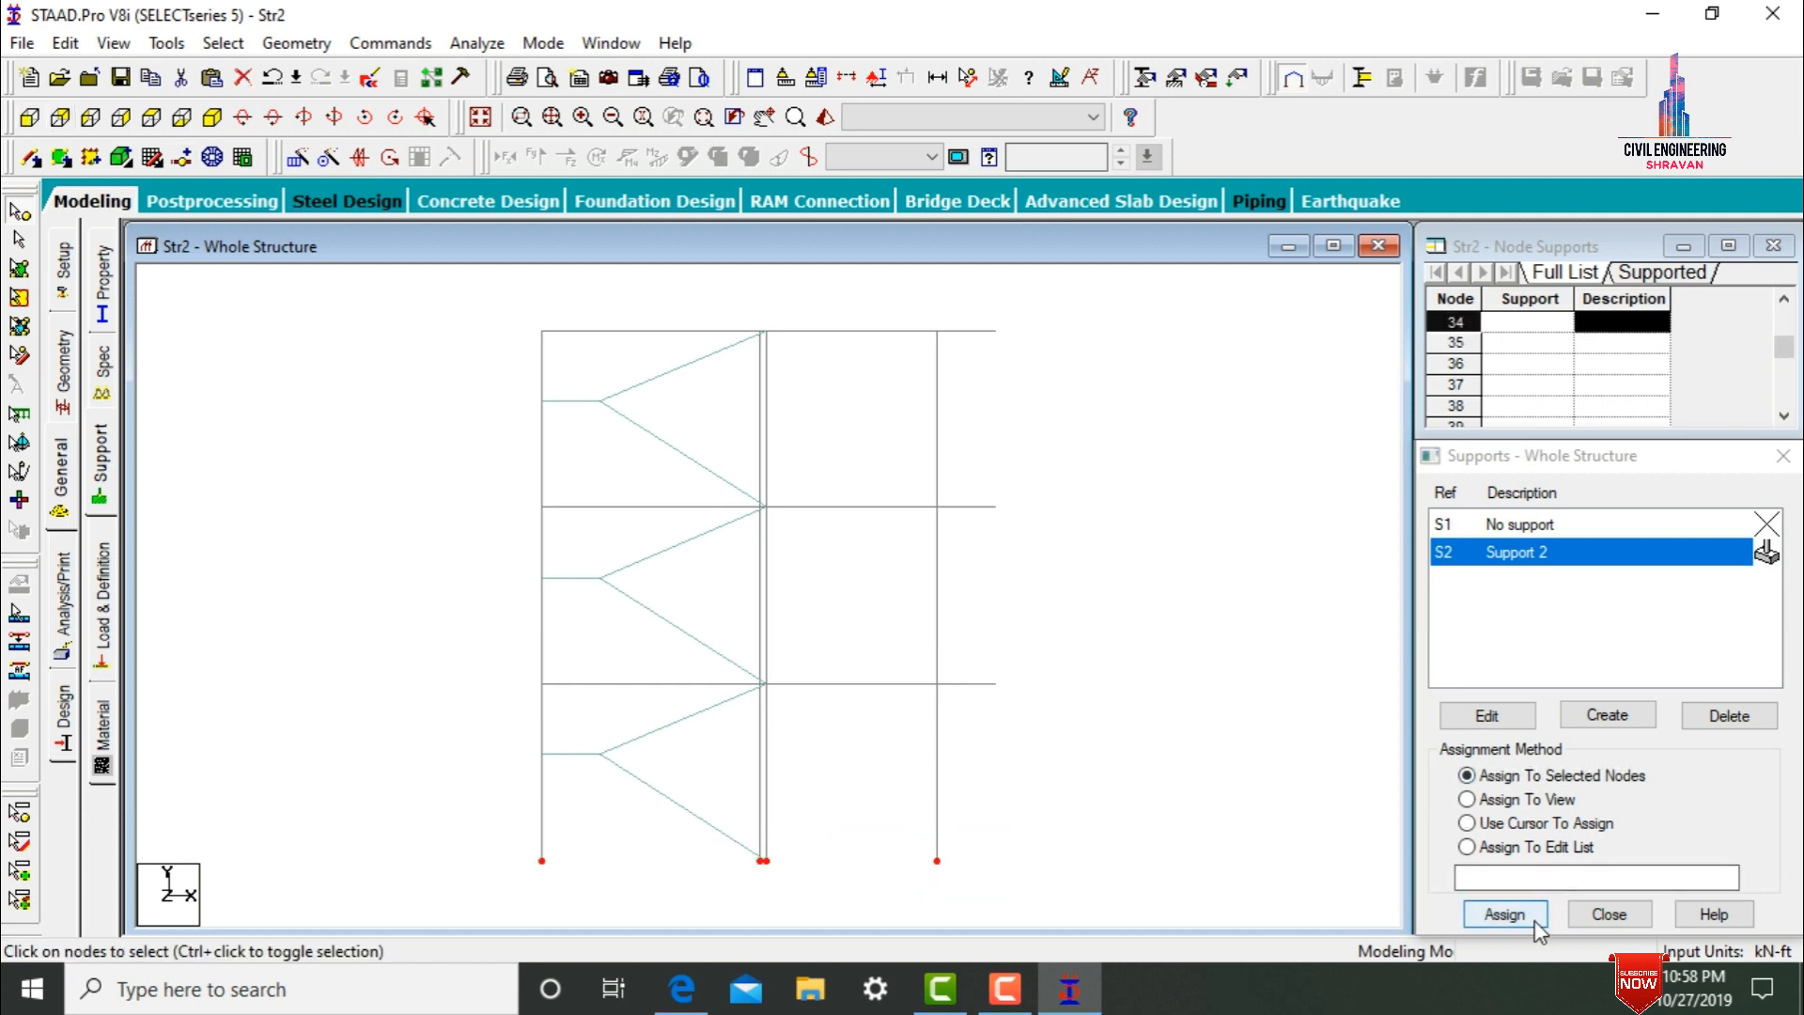
{"action": "left_click", "coordinate": [1504, 913]}
{"action": "left_click", "coordinate": [1620, 757]}
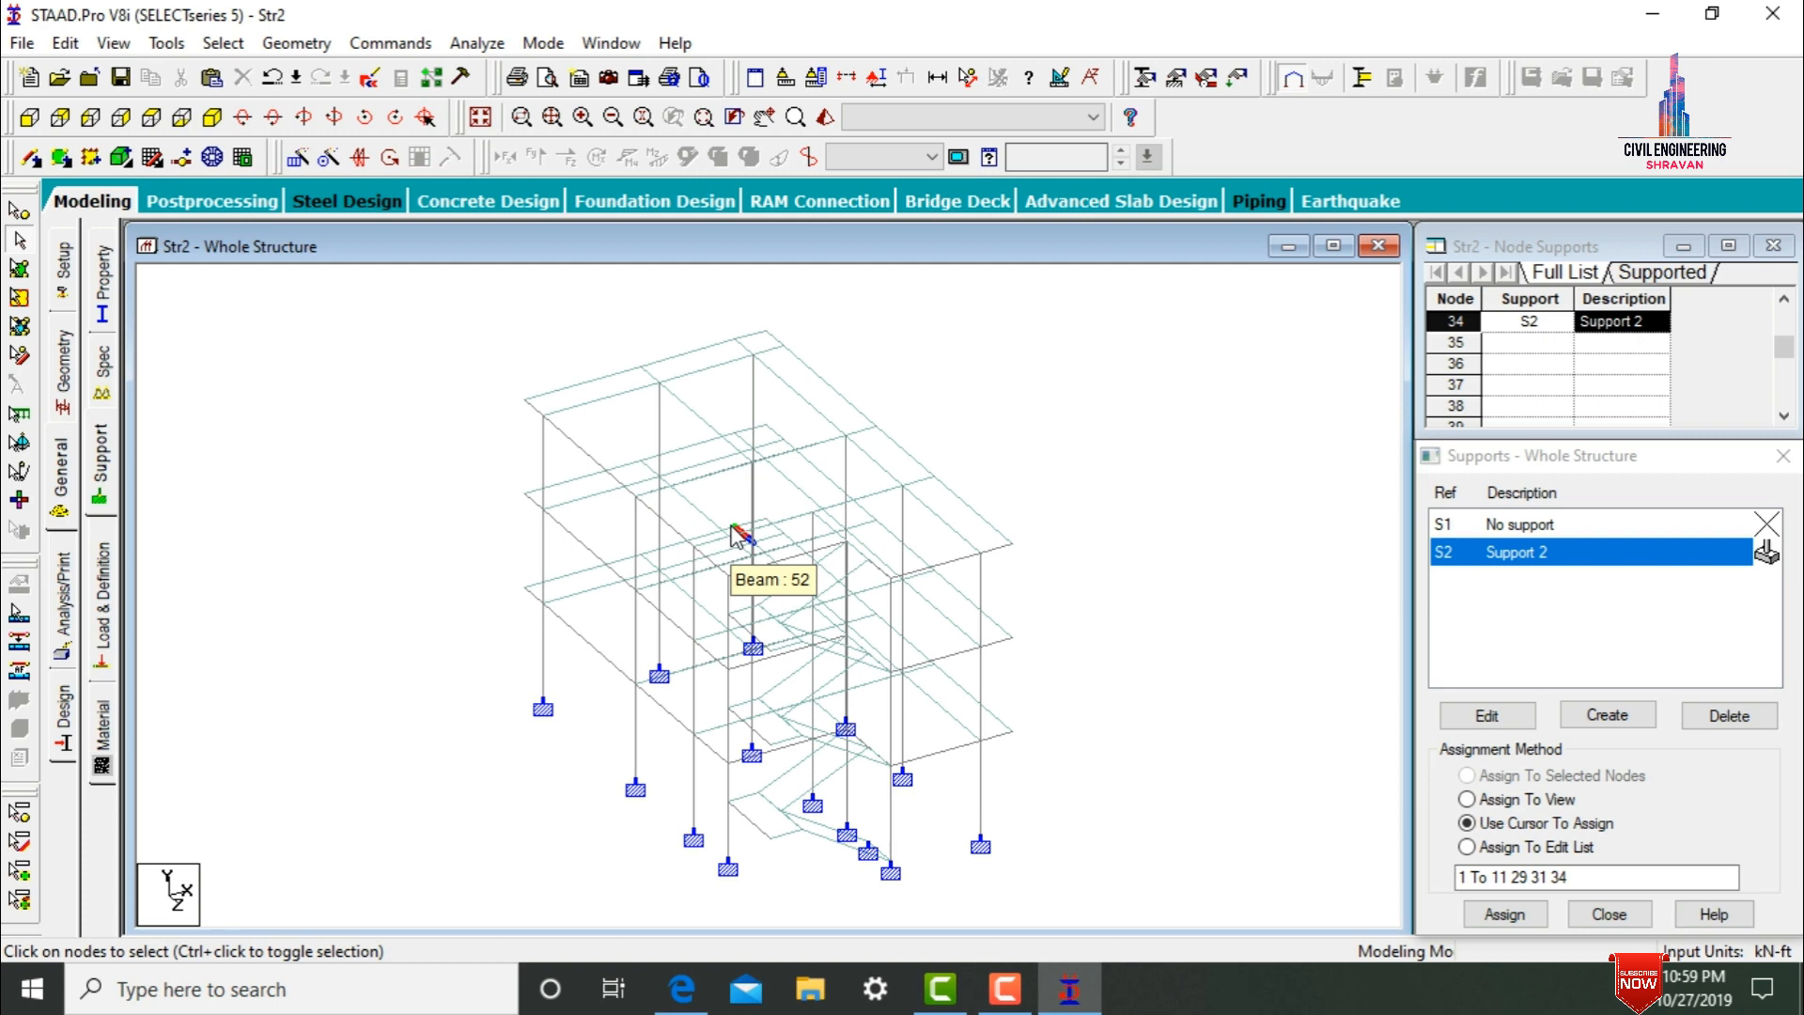
- Start a new seismic definition under the load definitions and choose IS 1893 - 2002/2005 as its code type
{"action": "left_click", "coordinate": [102, 622]}
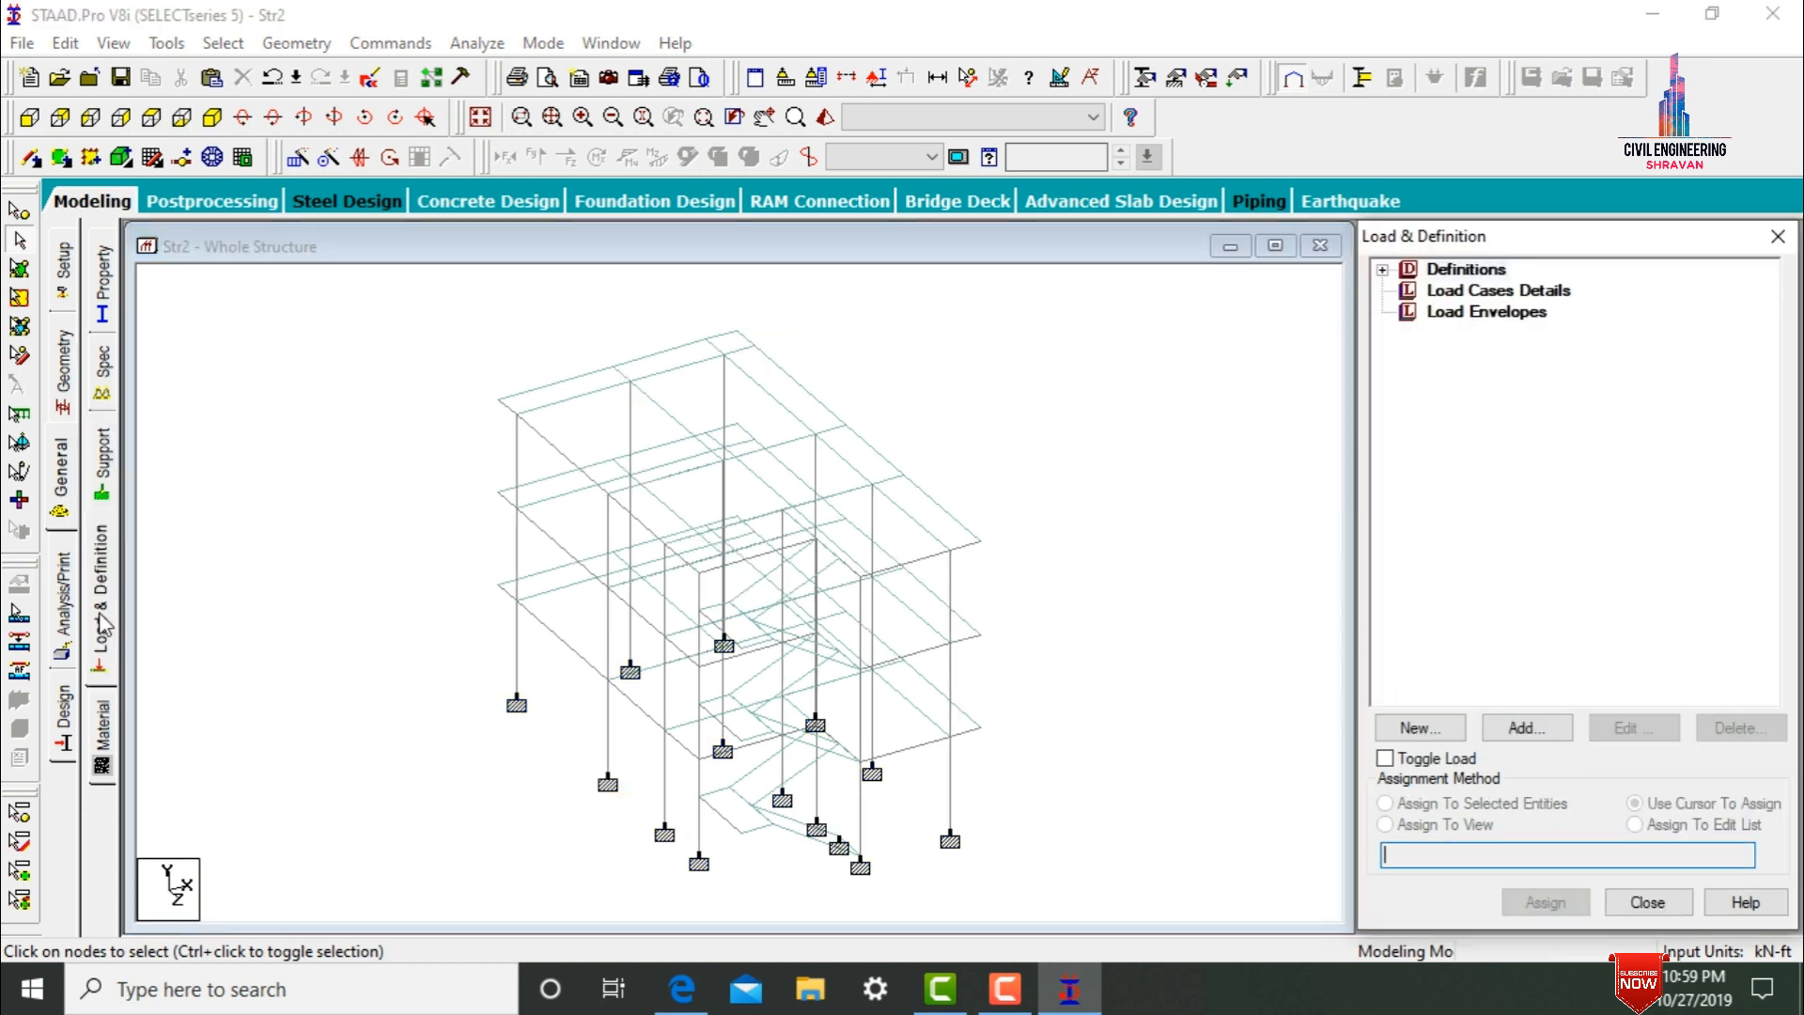
{"action": "left_click", "coordinate": [1381, 275]}
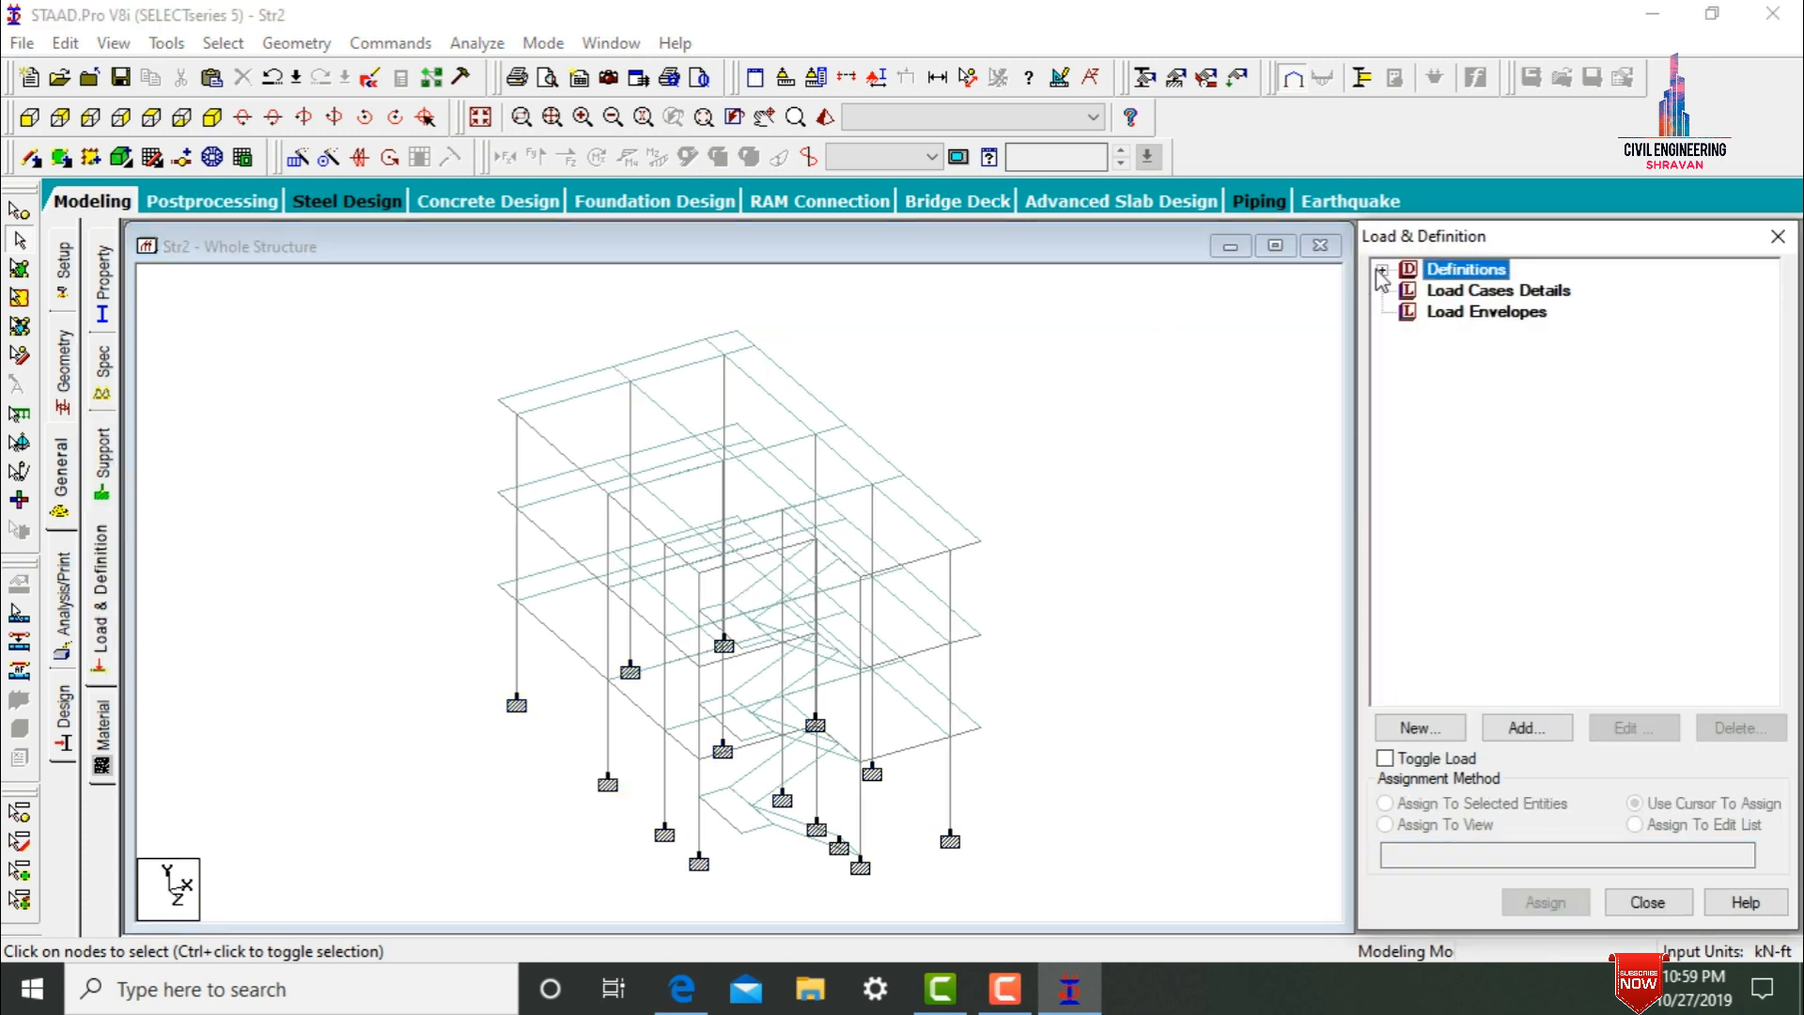
{"action": "left_click", "coordinate": [1381, 271]}
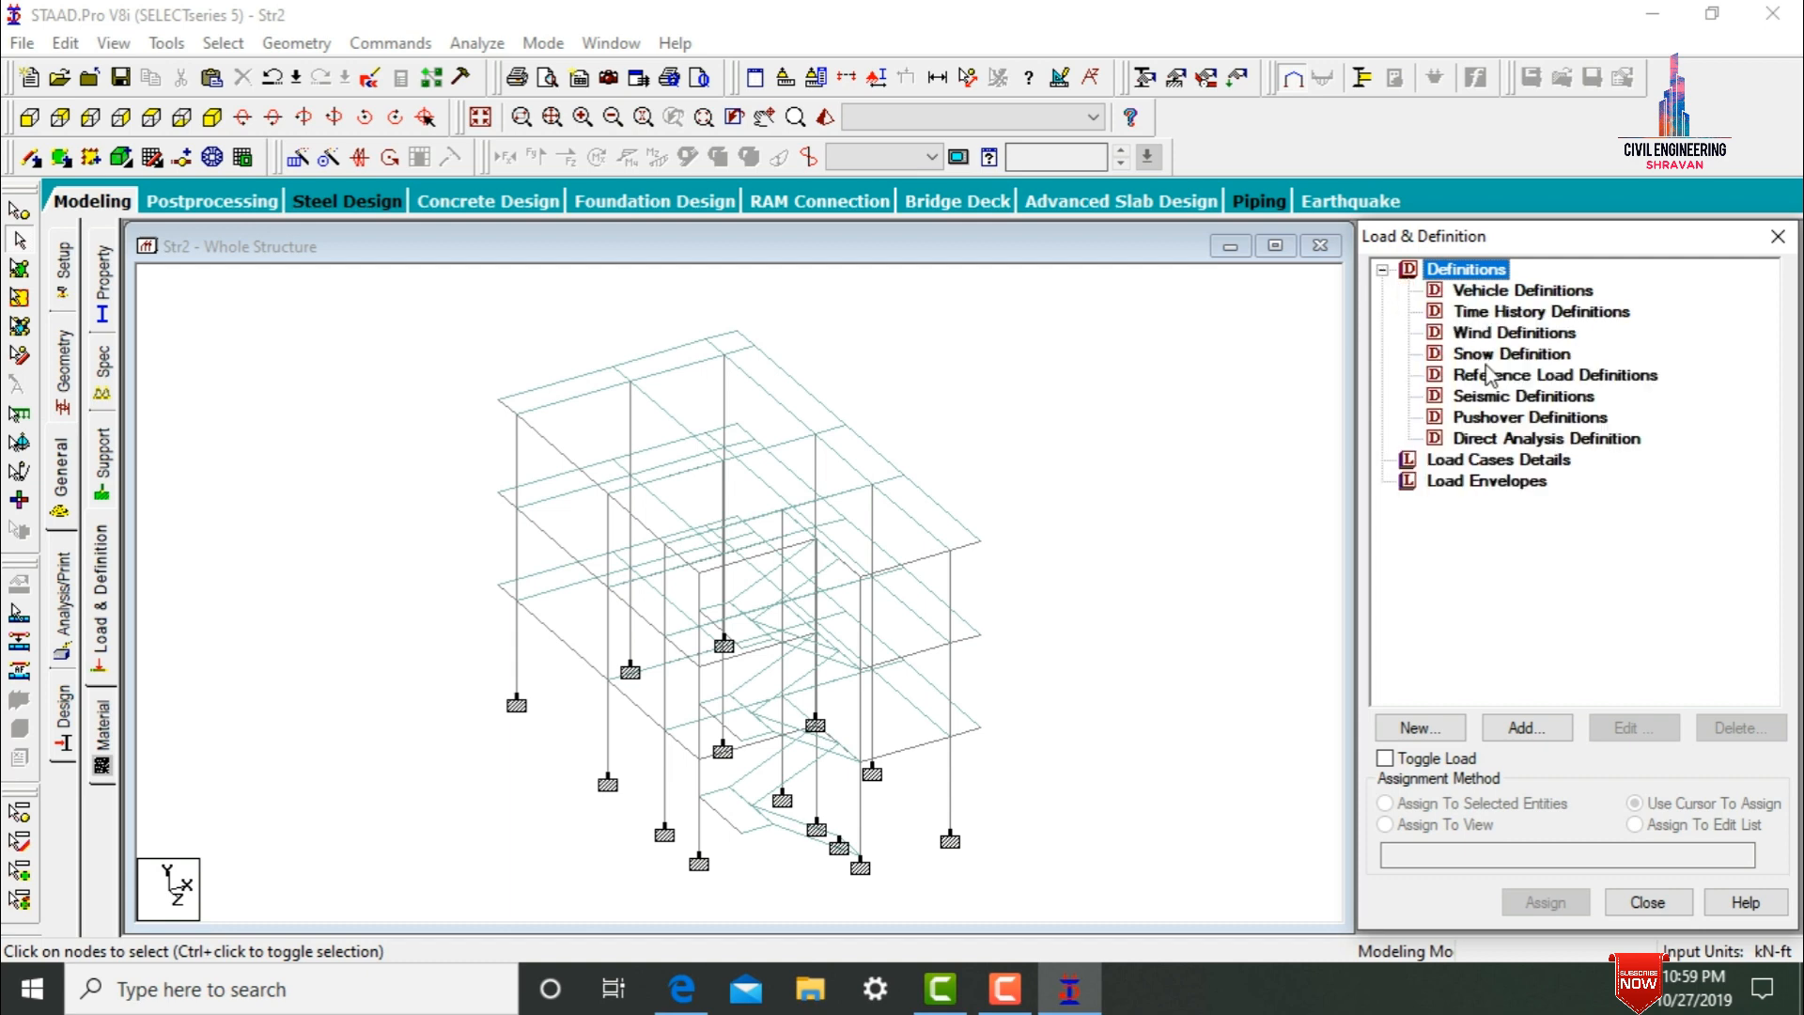
{"action": "left_click", "coordinate": [1498, 398]}
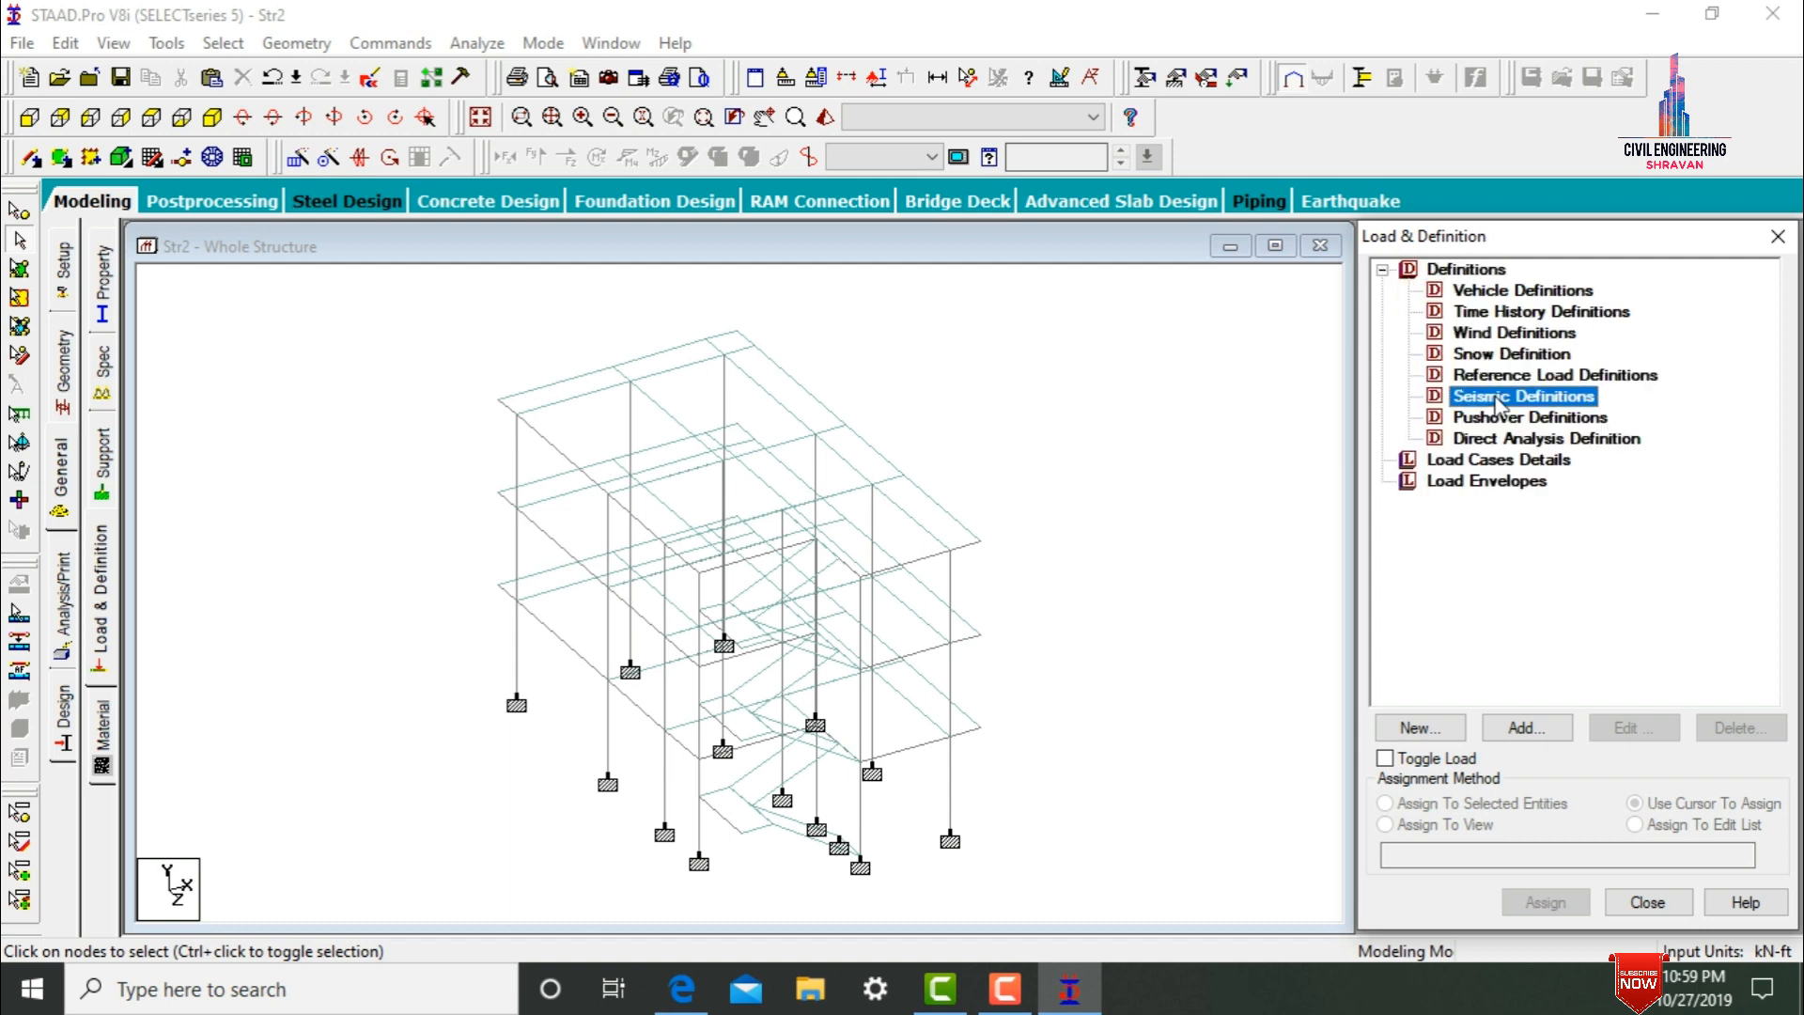
{"action": "left_click", "coordinate": [1517, 729]}
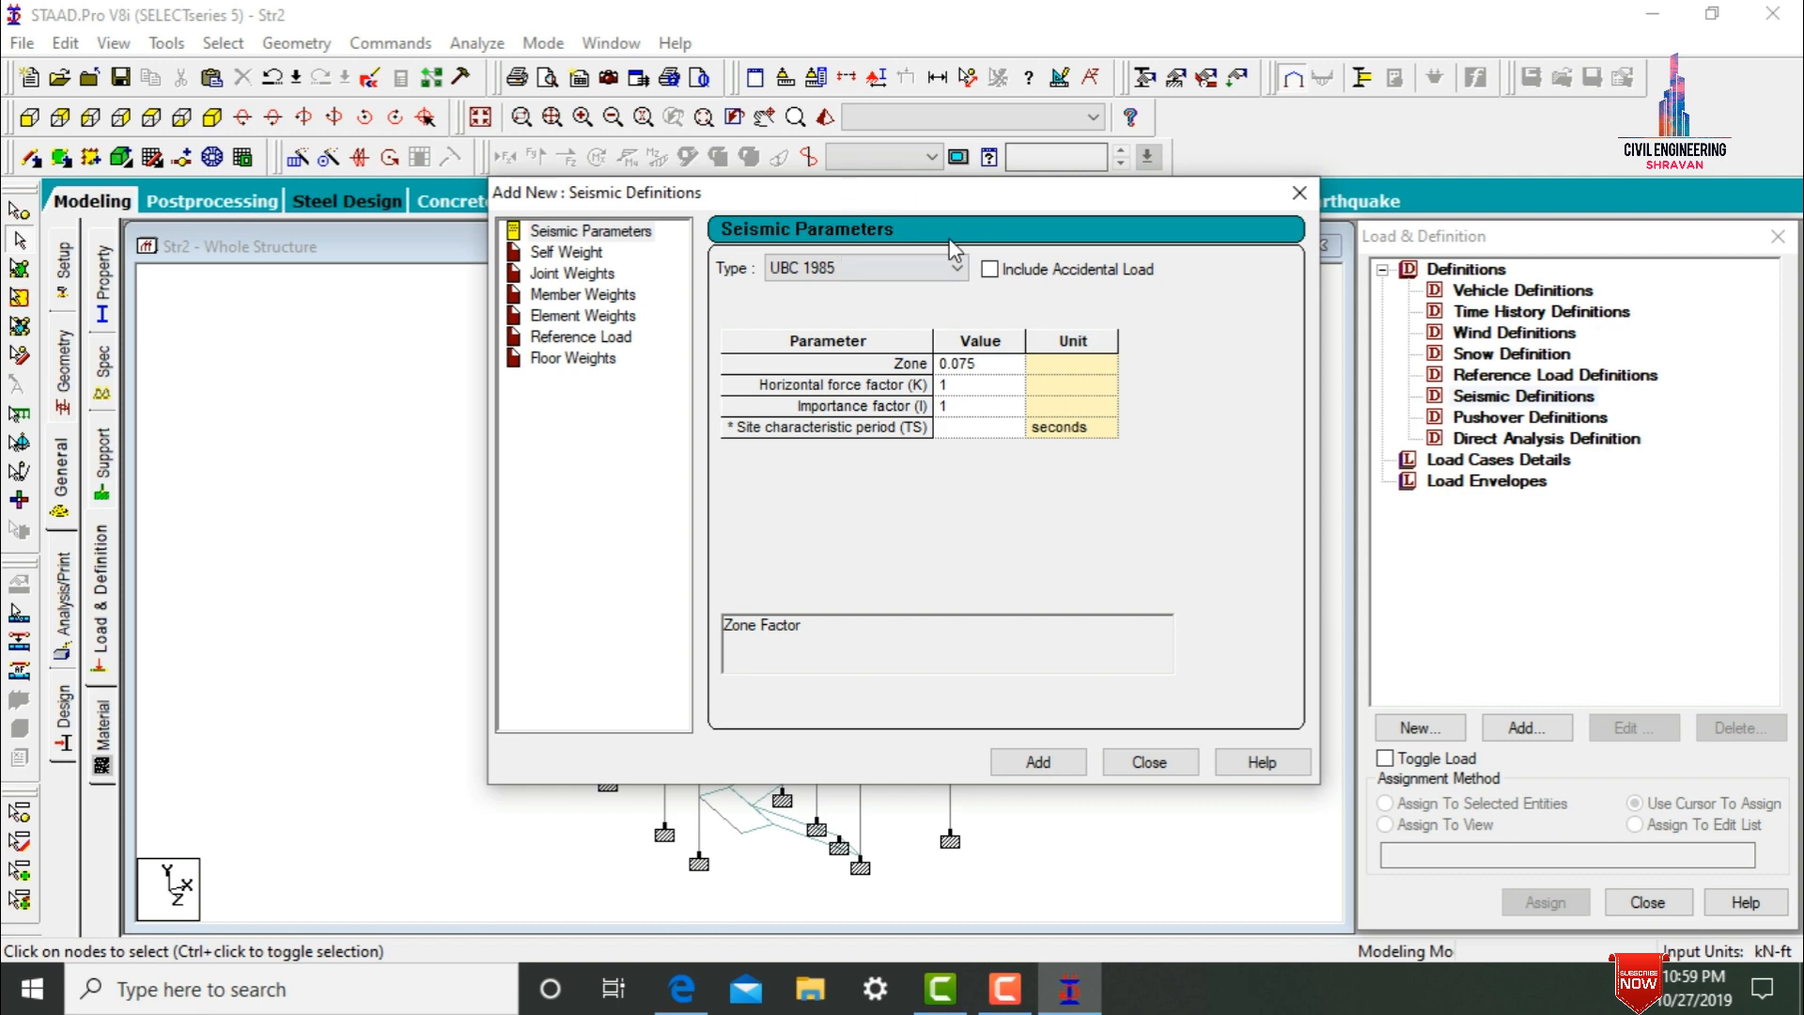
{"action": "left_click", "coordinate": [839, 259]}
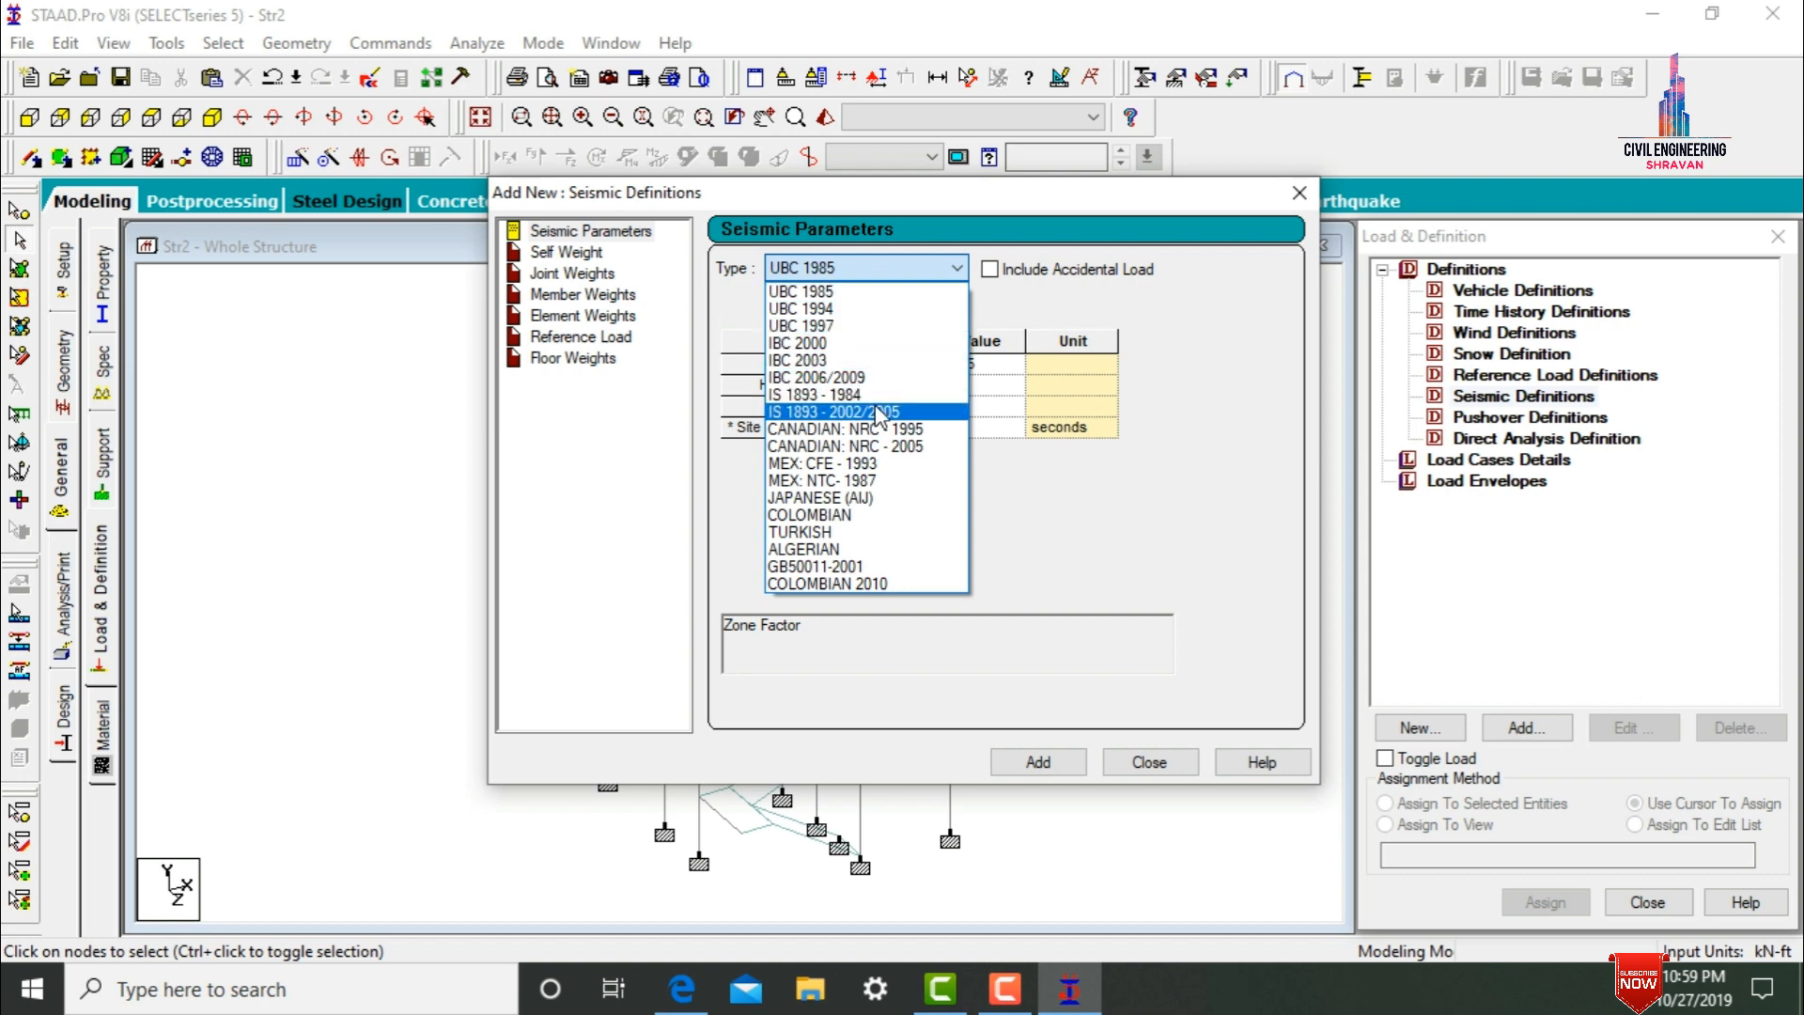
{"action": "left_click", "coordinate": [878, 413]}
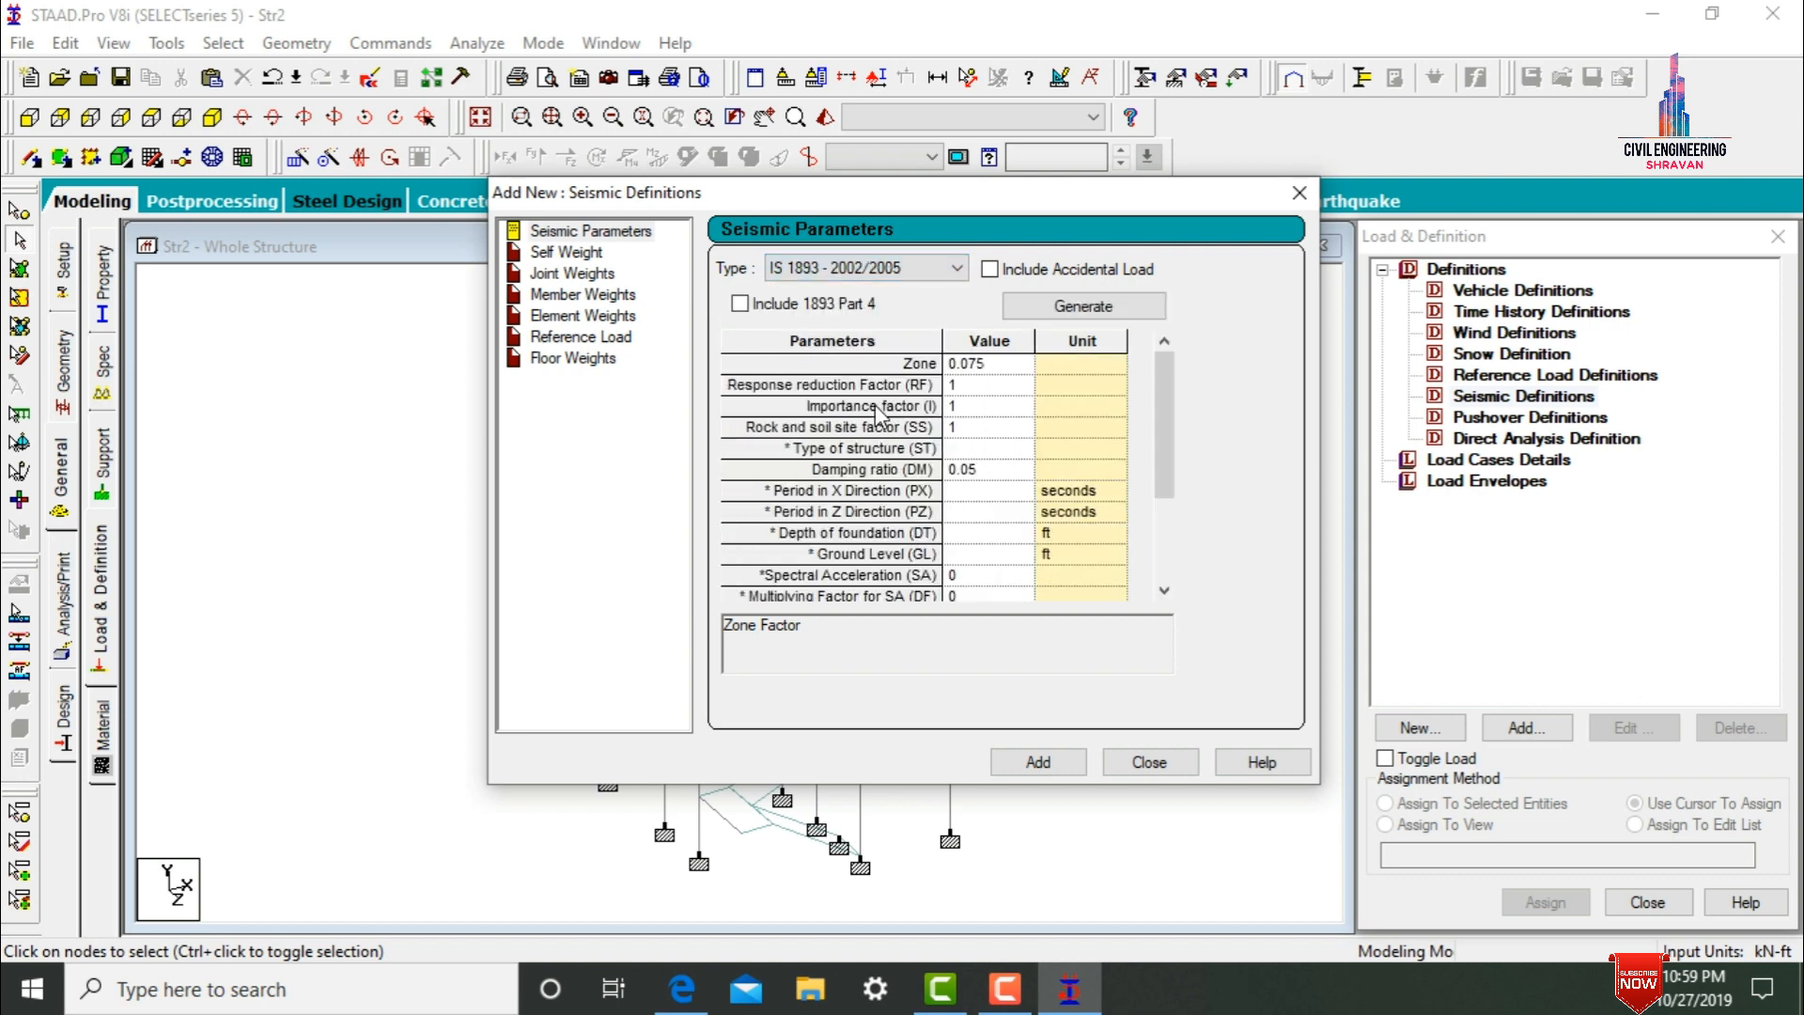
- Open the IS 1893 seismic parameter generator and define the zone factor by zone, choosing zone IV
{"action": "left_click", "coordinate": [1118, 318]}
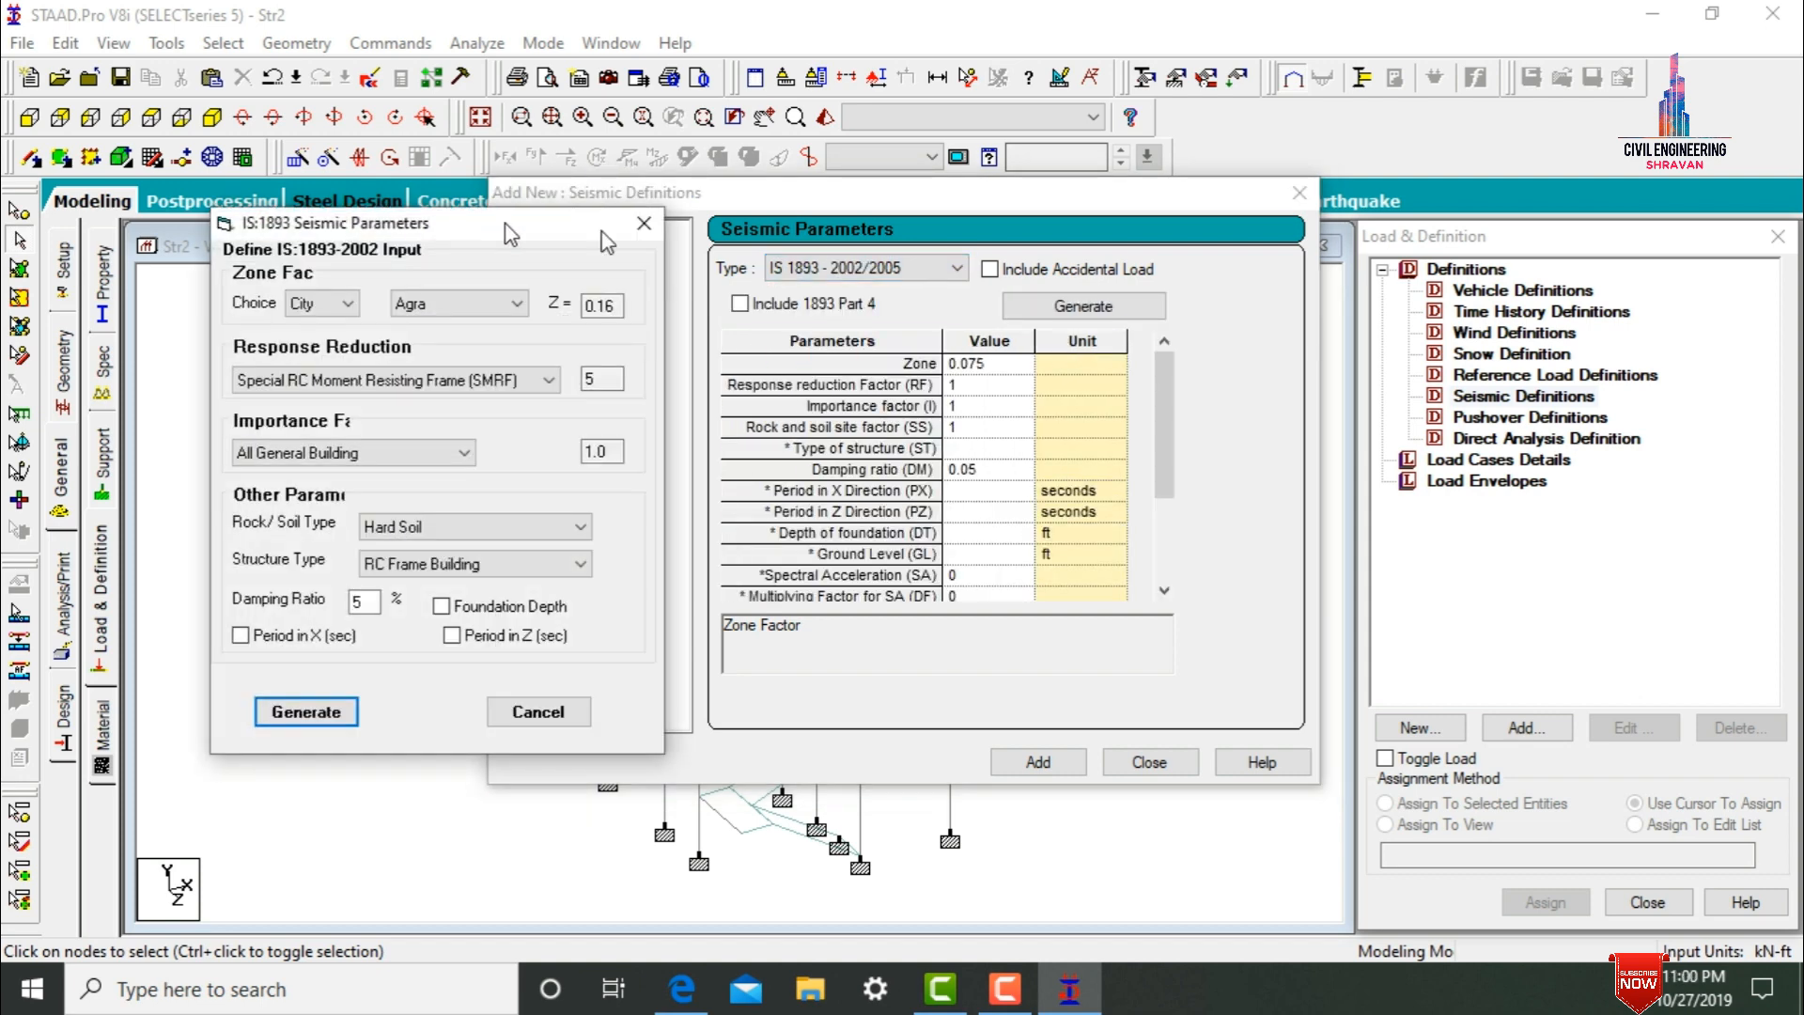
{"action": "left_click_drag", "start_coordinate": [456, 209], "coordinate": [597, 191]}
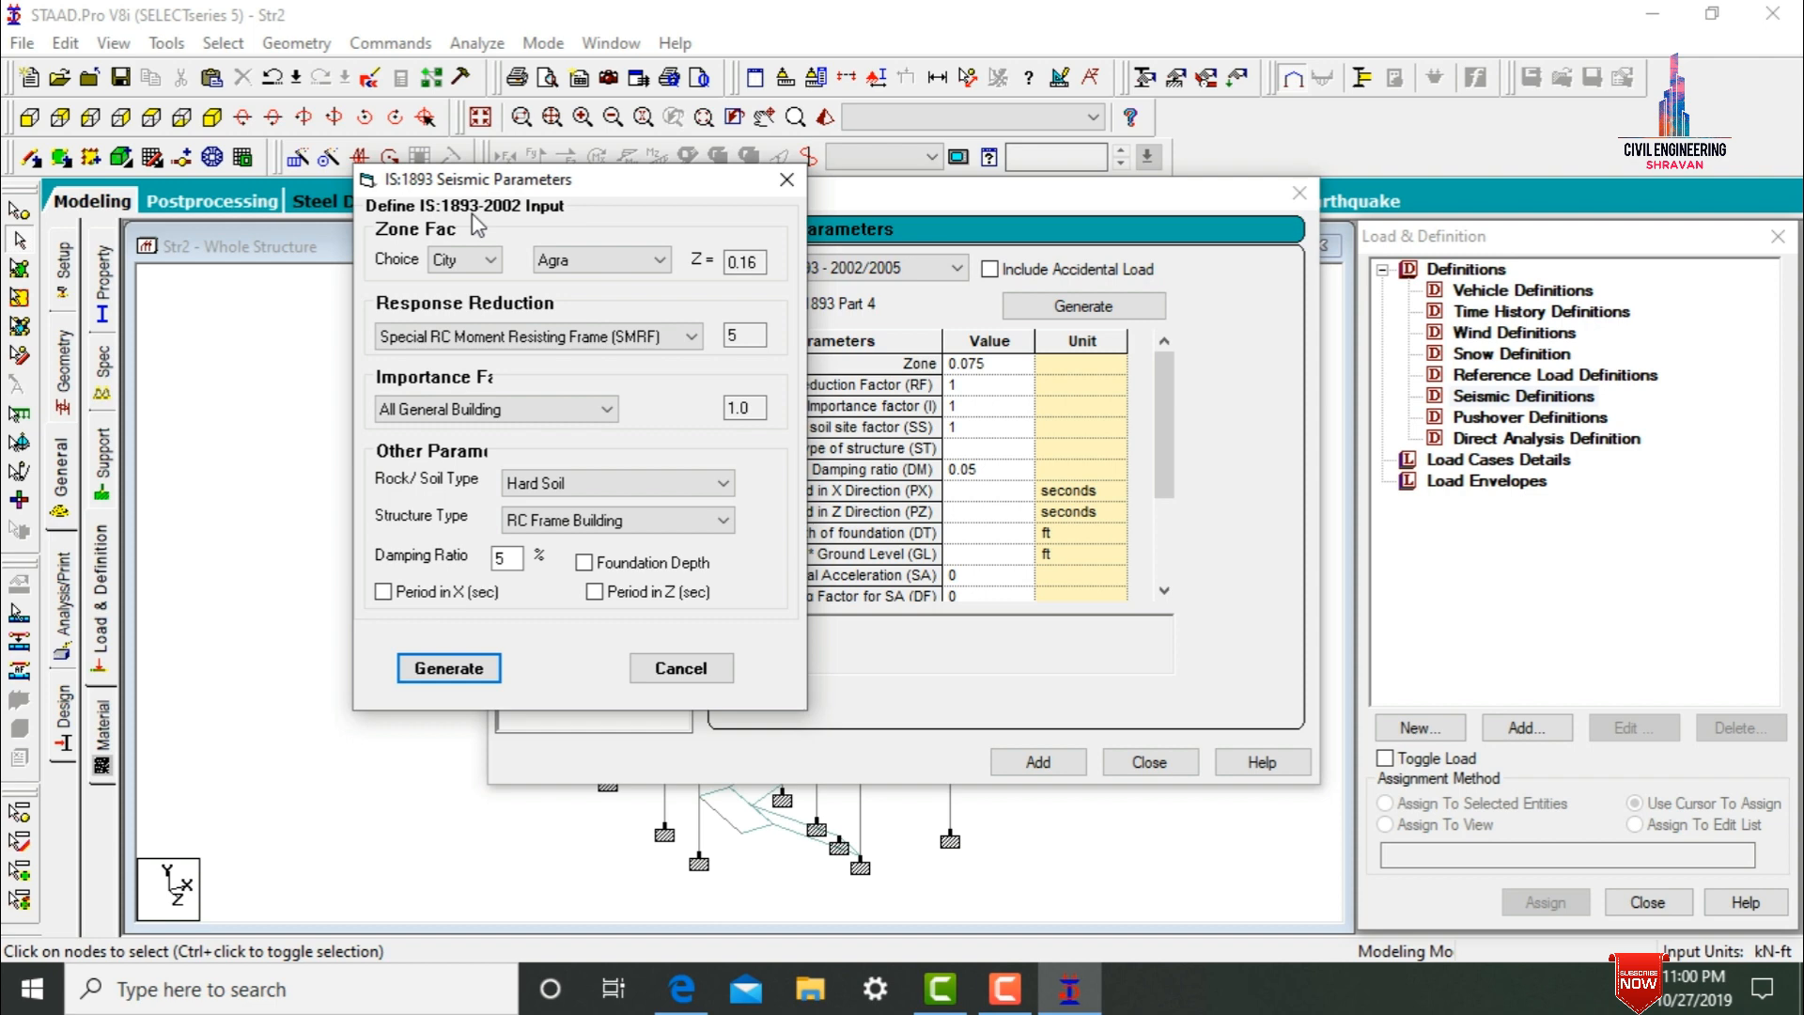
{"action": "left_click", "coordinate": [491, 261]}
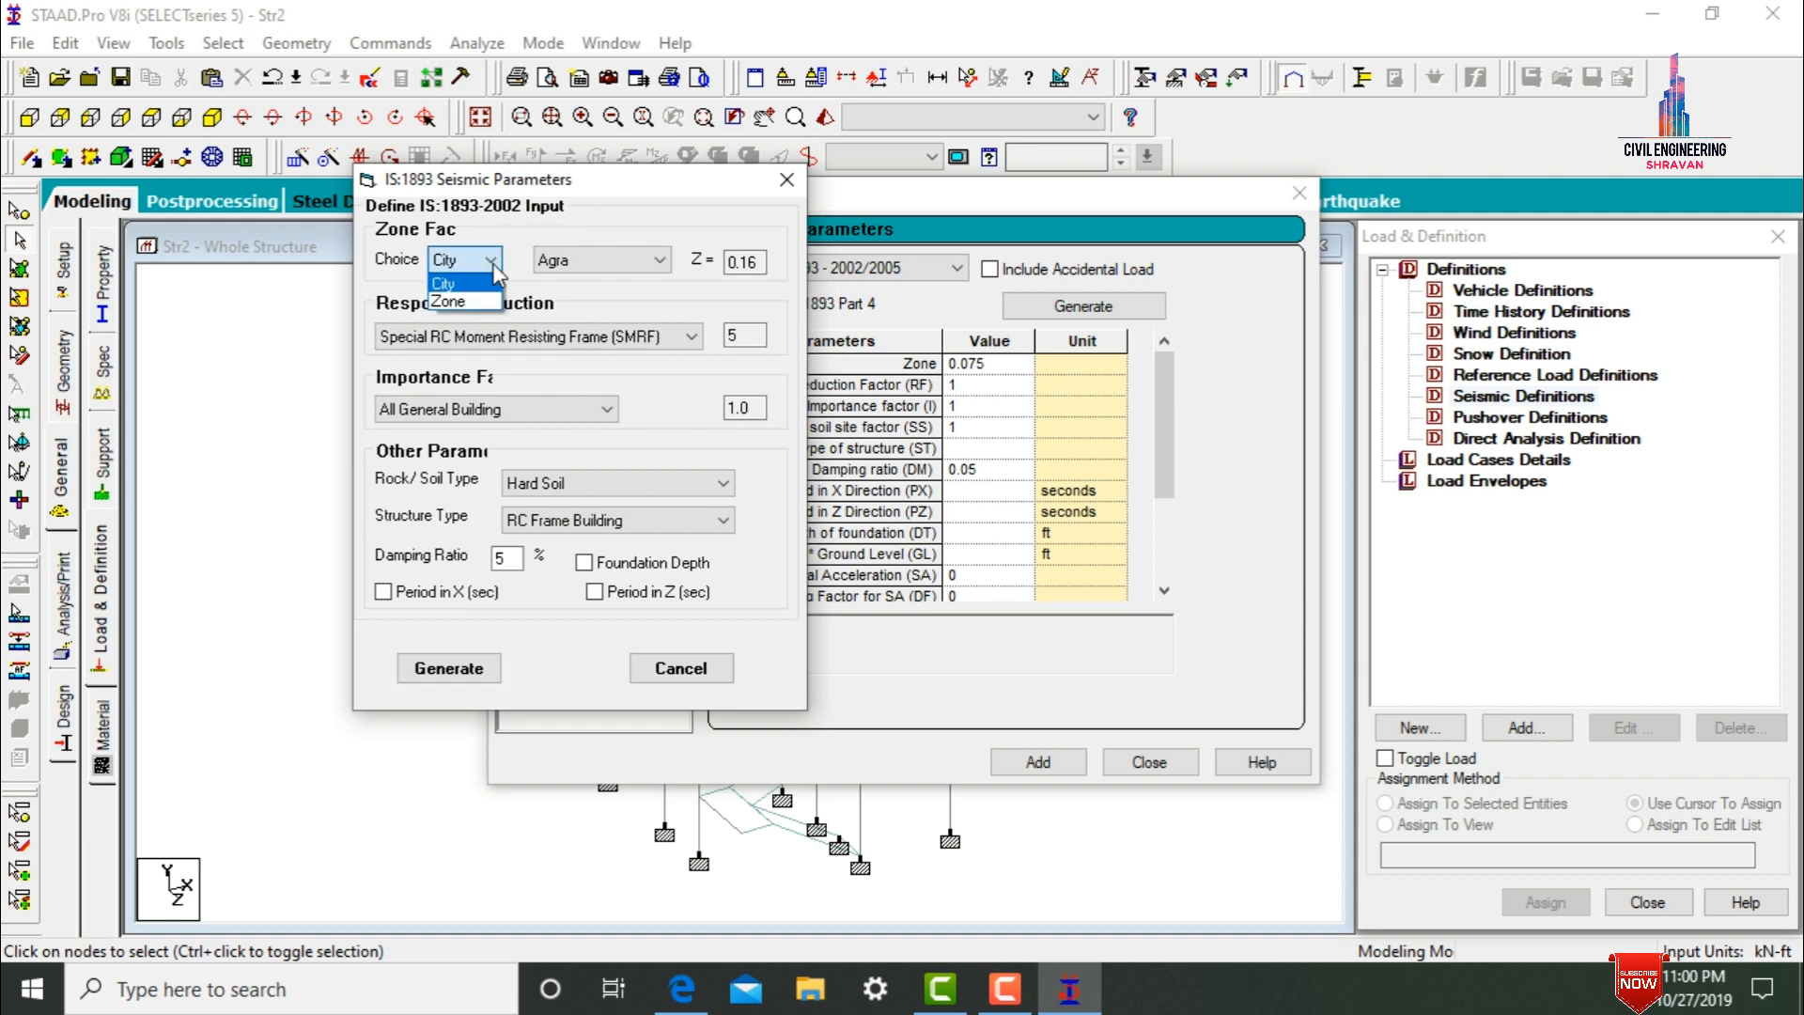
{"action": "left_click", "coordinate": [448, 300]}
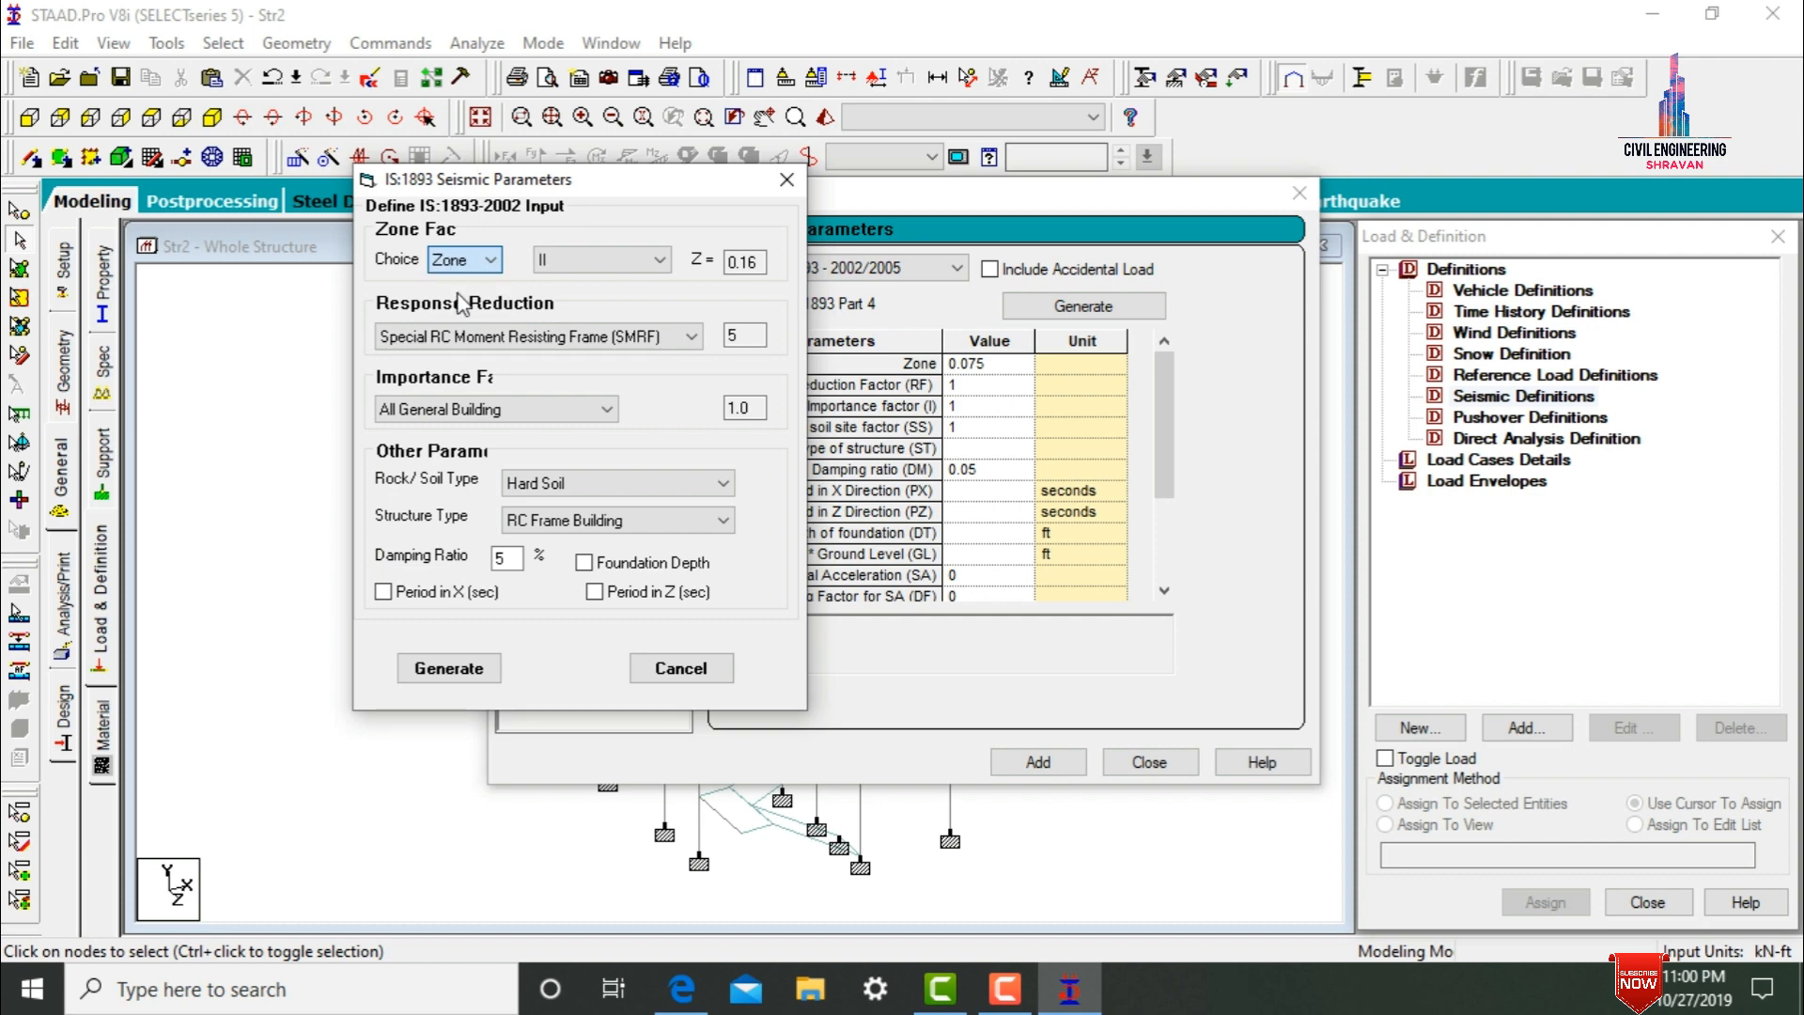
{"action": "left_click", "coordinate": [606, 261]}
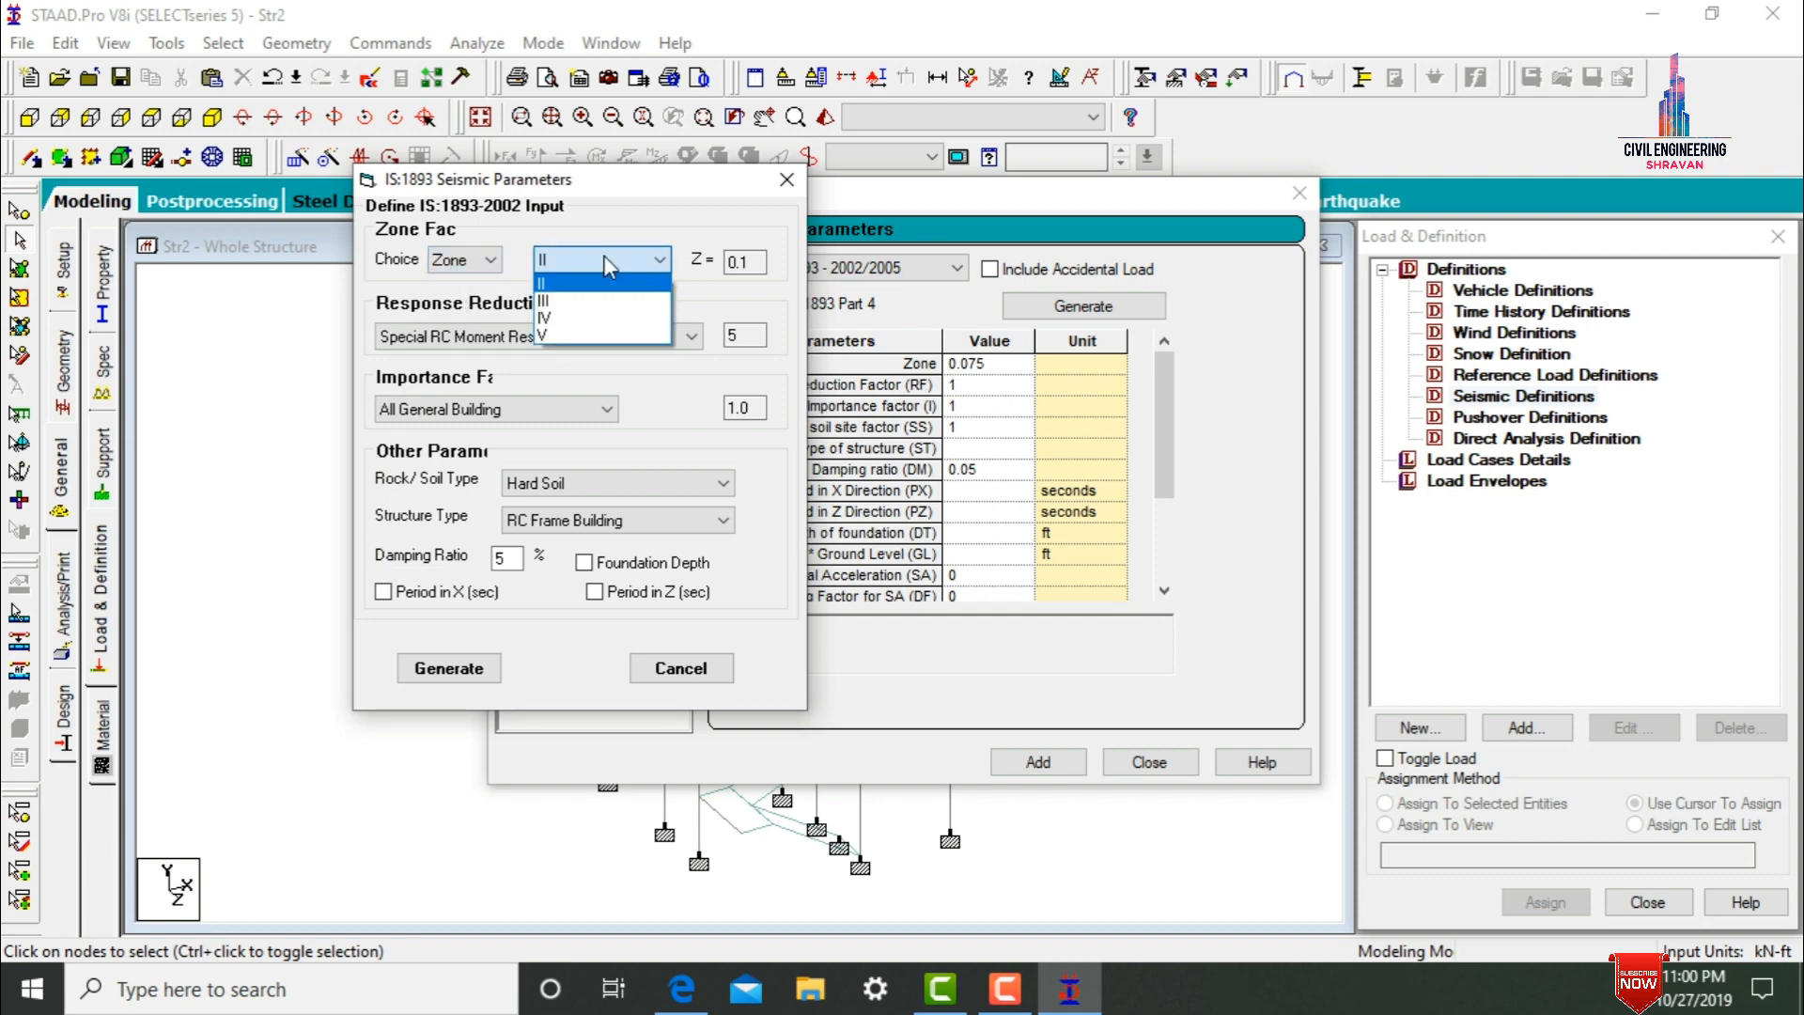
{"action": "left_click", "coordinate": [562, 331]}
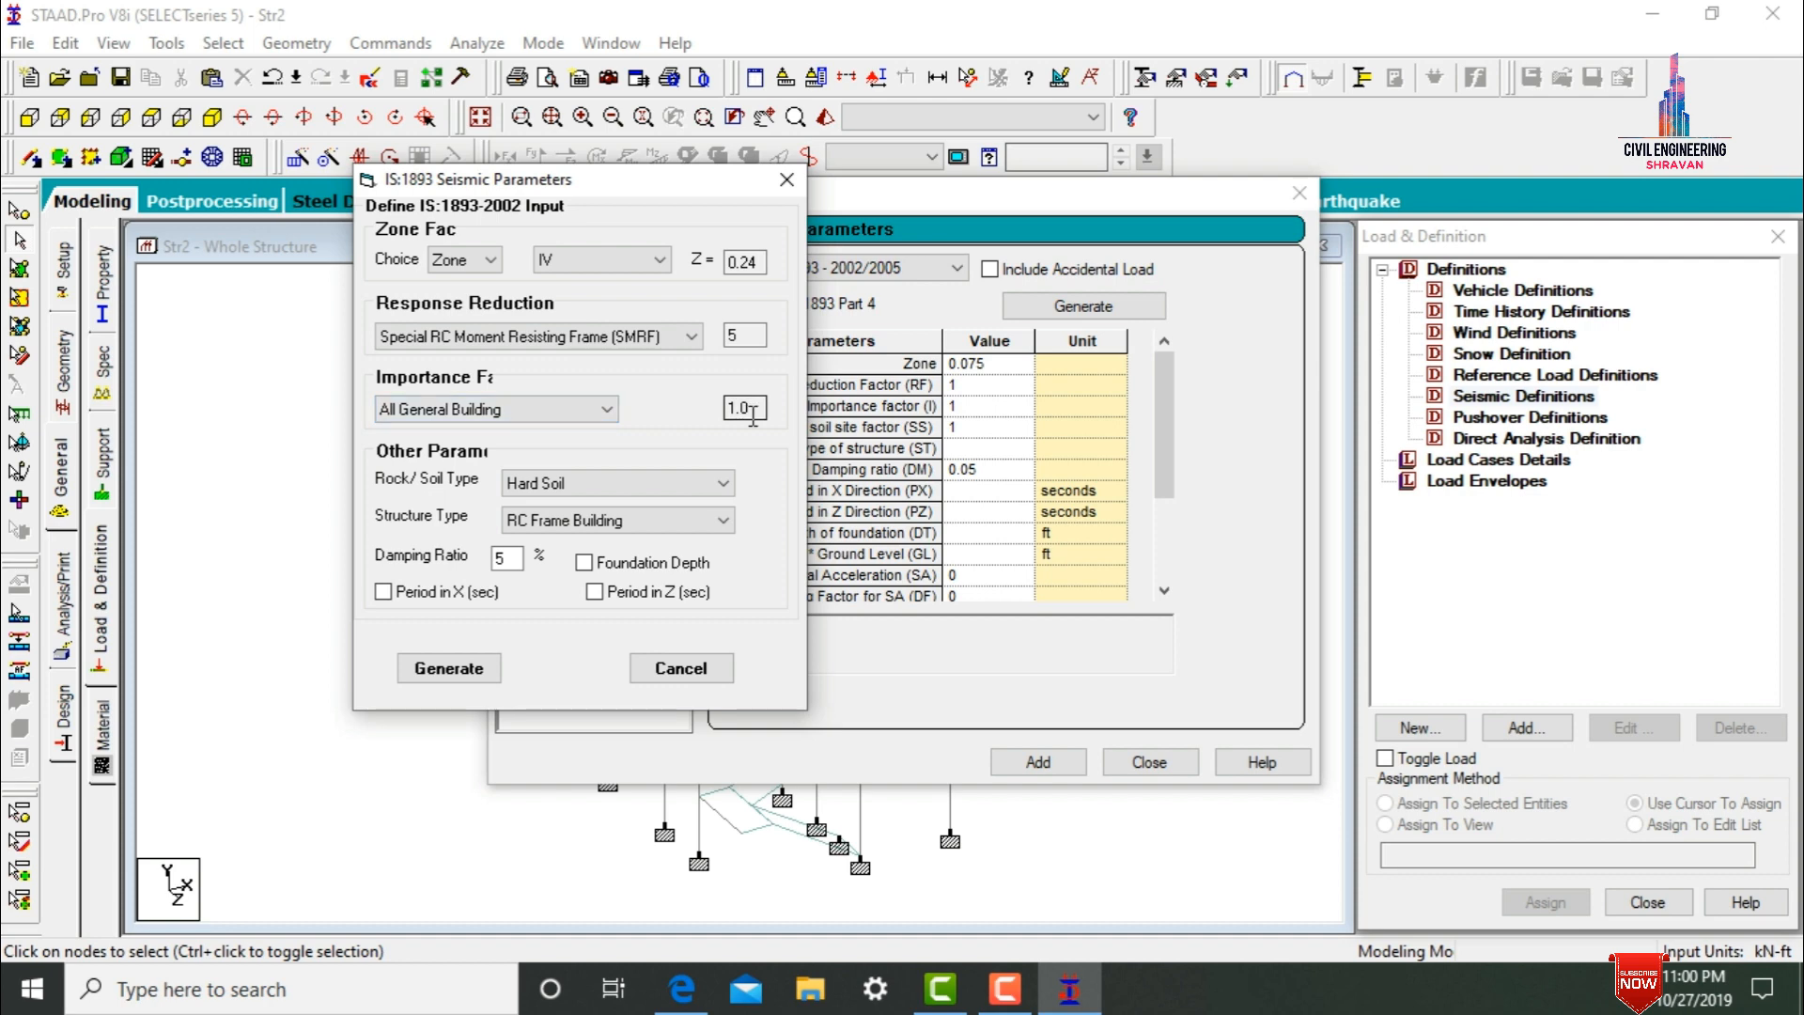
- Choose medium soil and a damping ratio of 0.05, then generate the seismic parameters and add them to the definition
{"action": "left_click", "coordinate": [584, 488]}
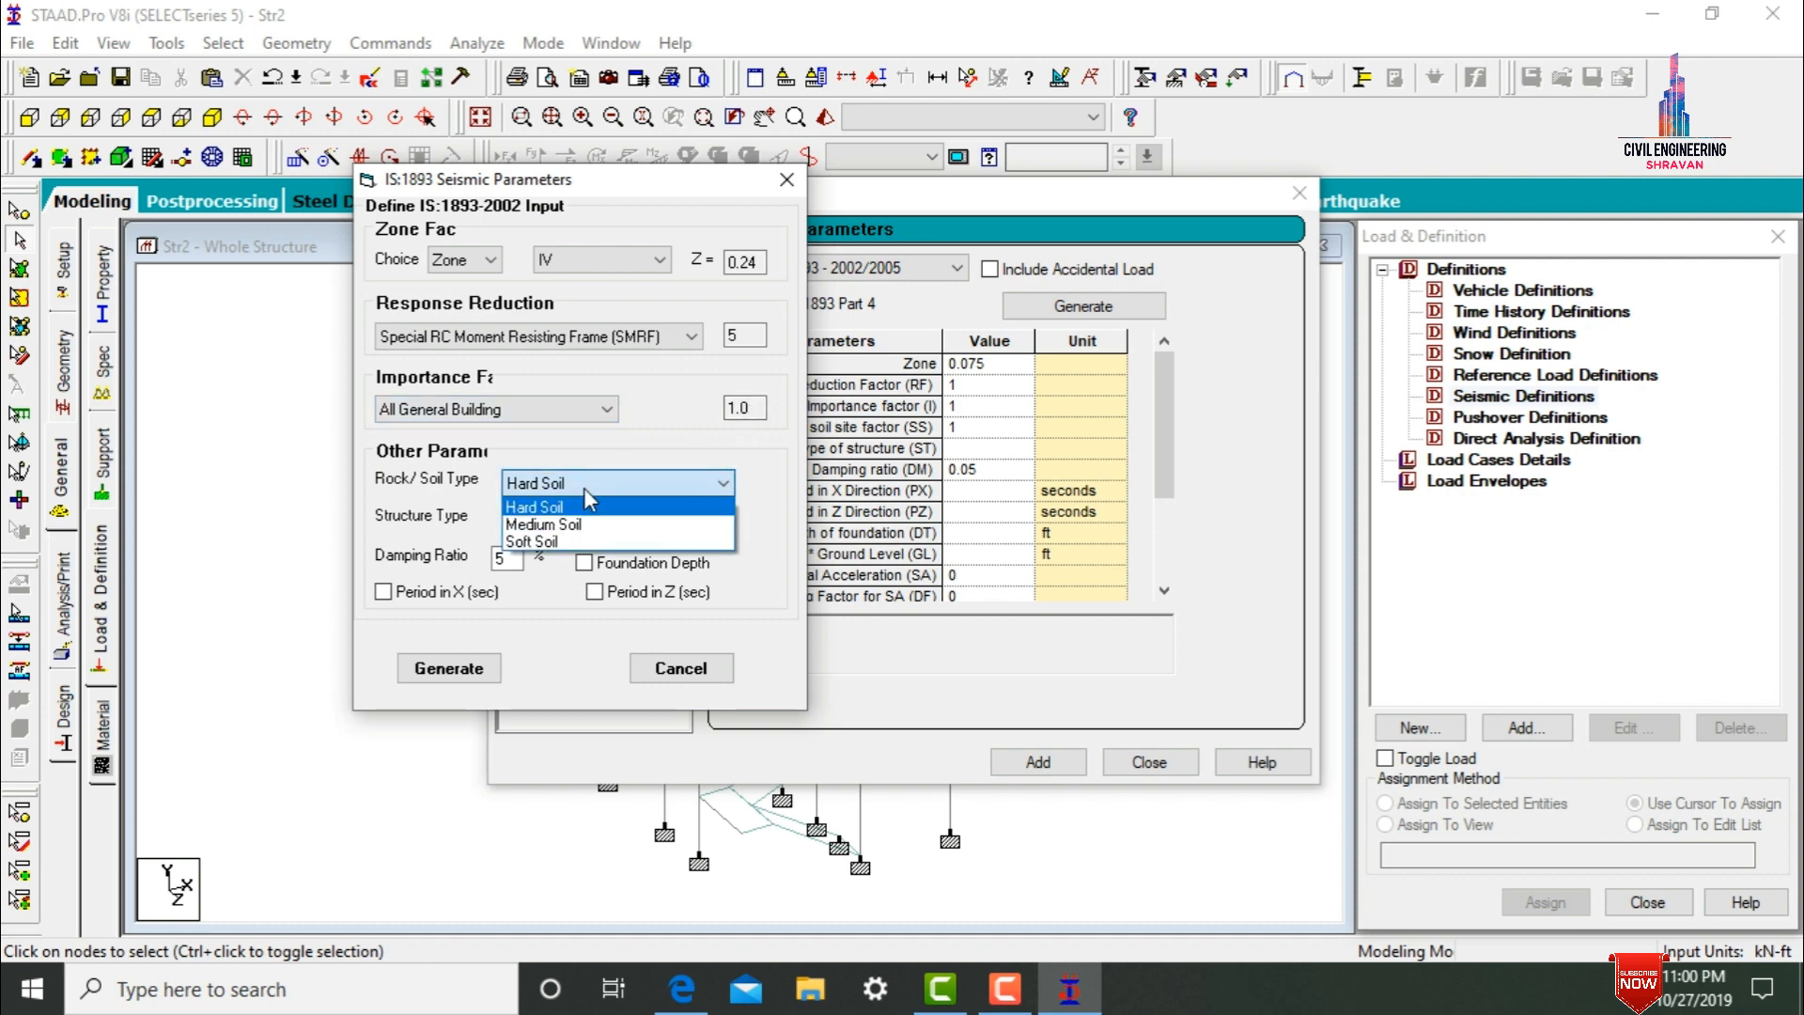
{"action": "left_click", "coordinate": [583, 523]}
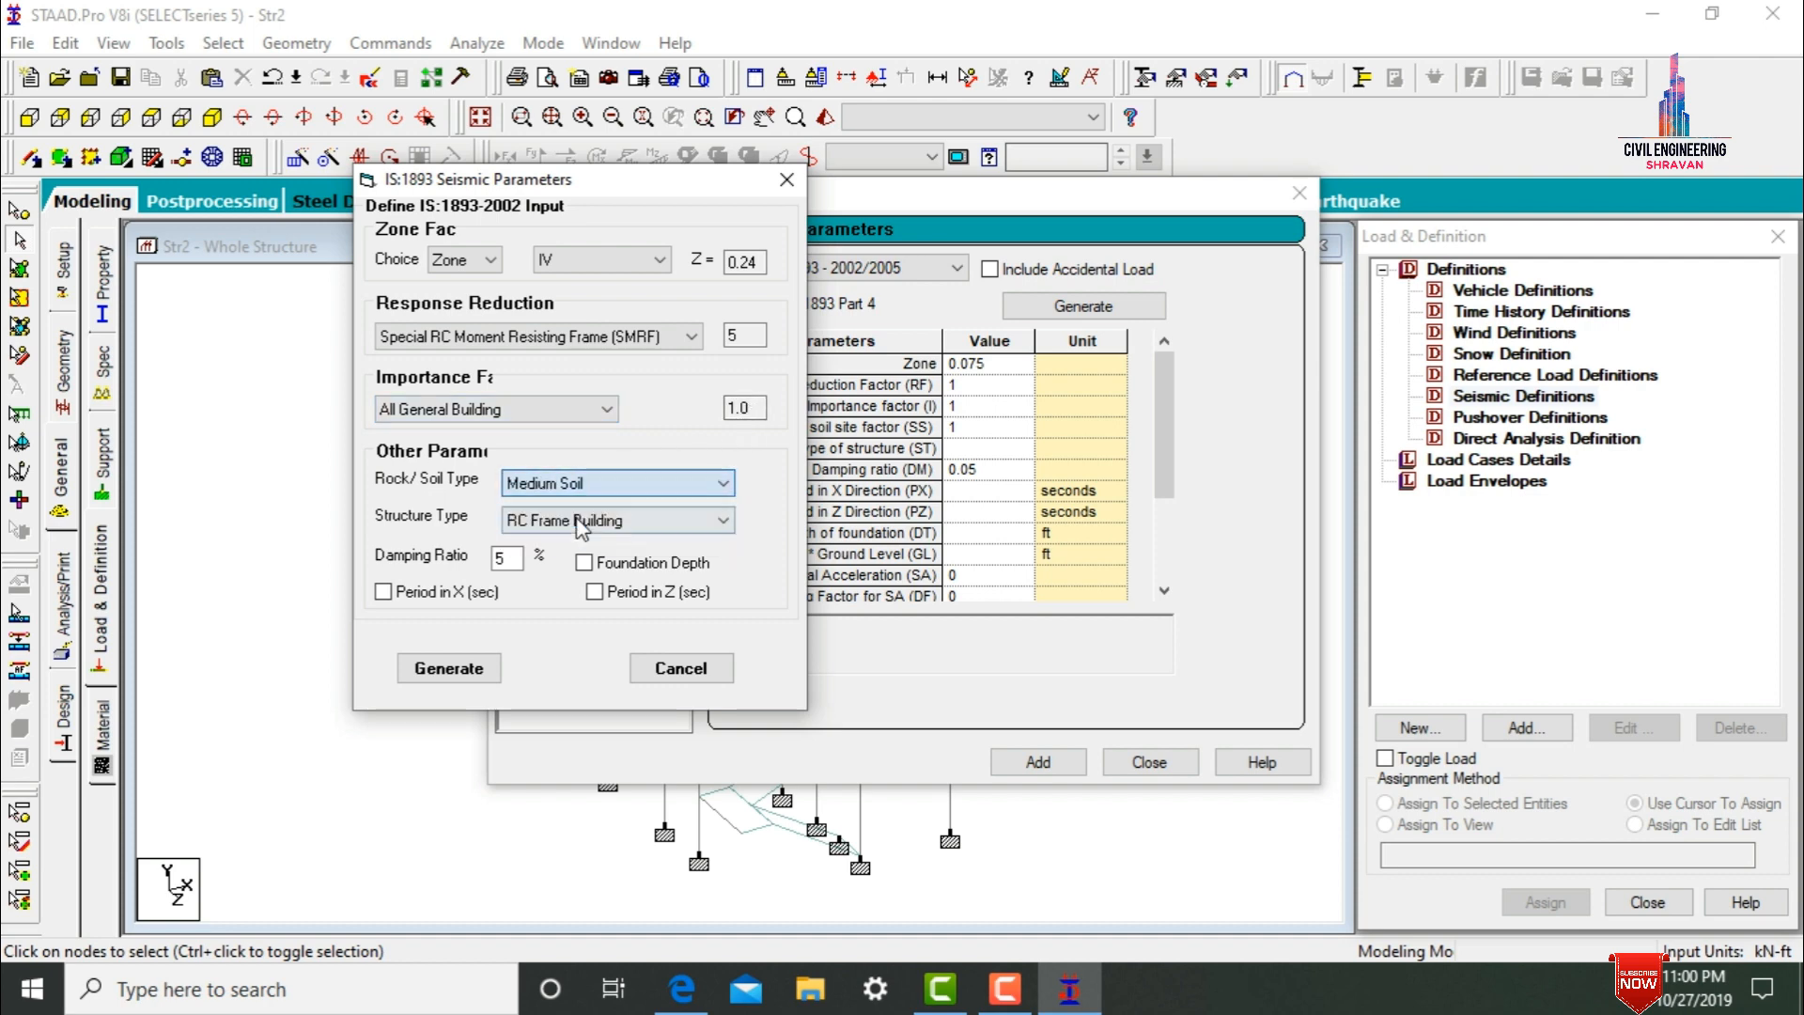
{"action": "double_click", "coordinate": [506, 558]}
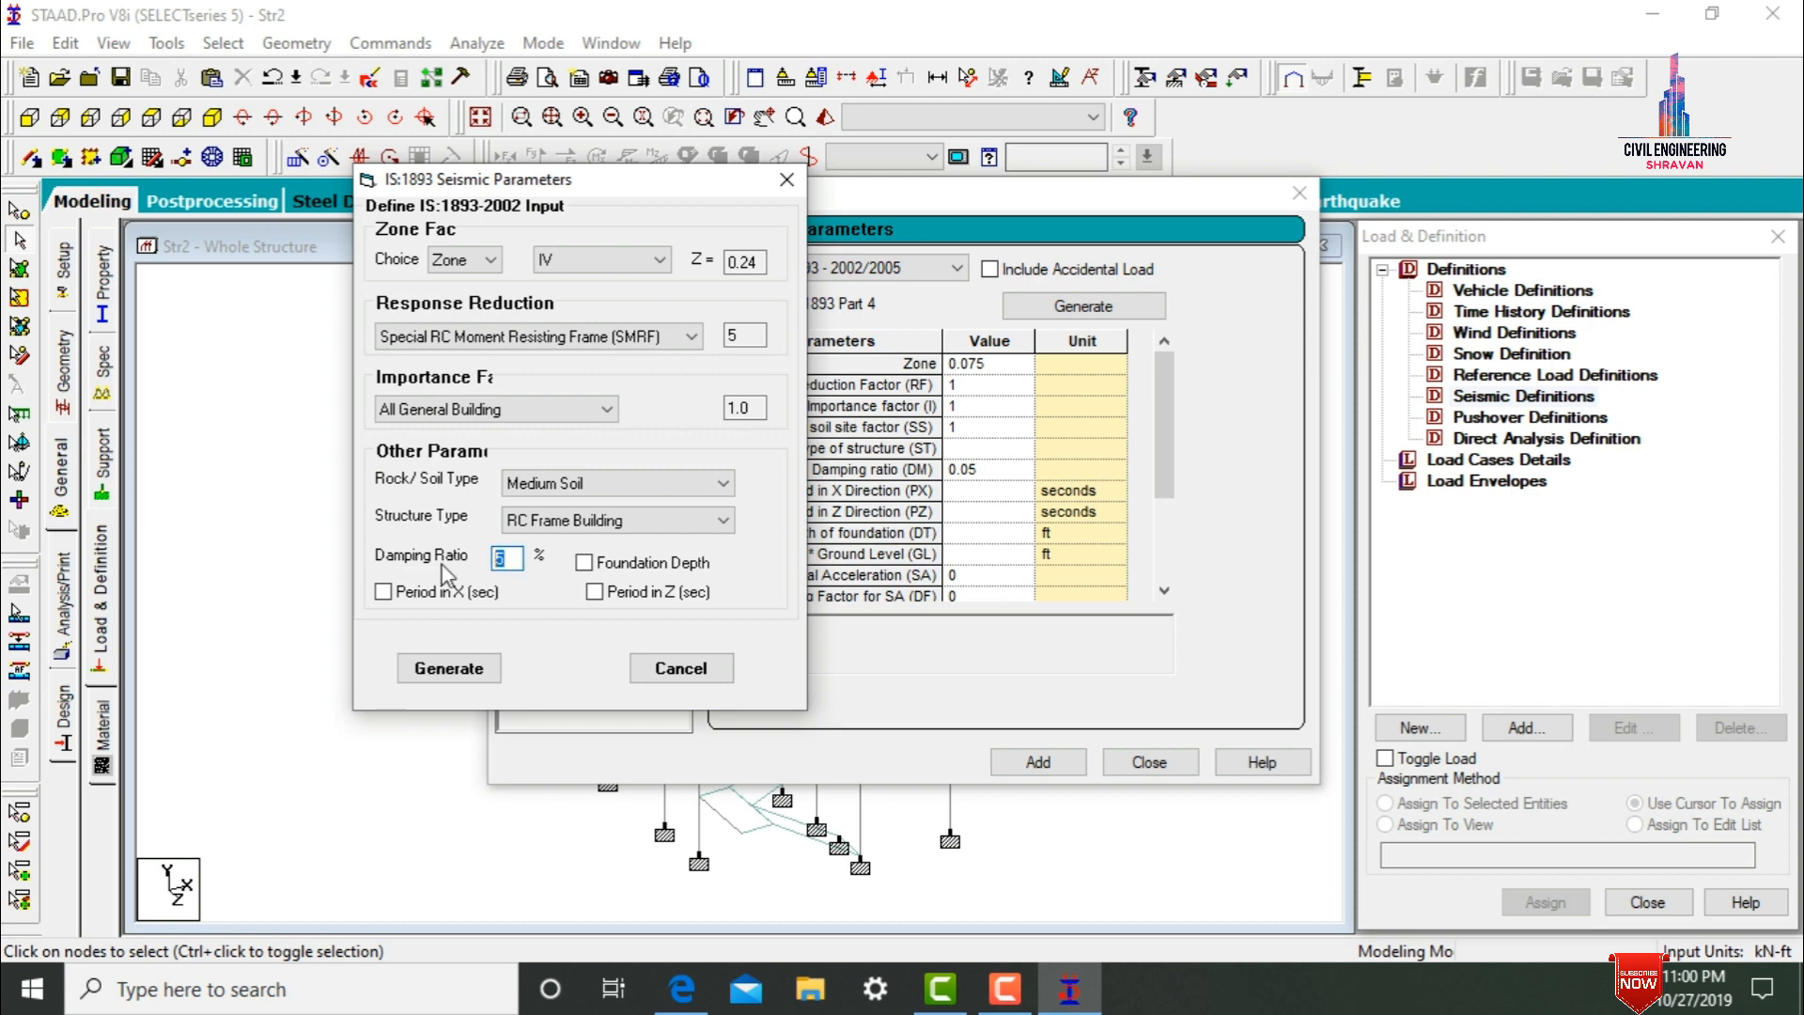
{"action": "type", "text": "0.05"}
{"action": "left_click", "coordinate": [449, 668]}
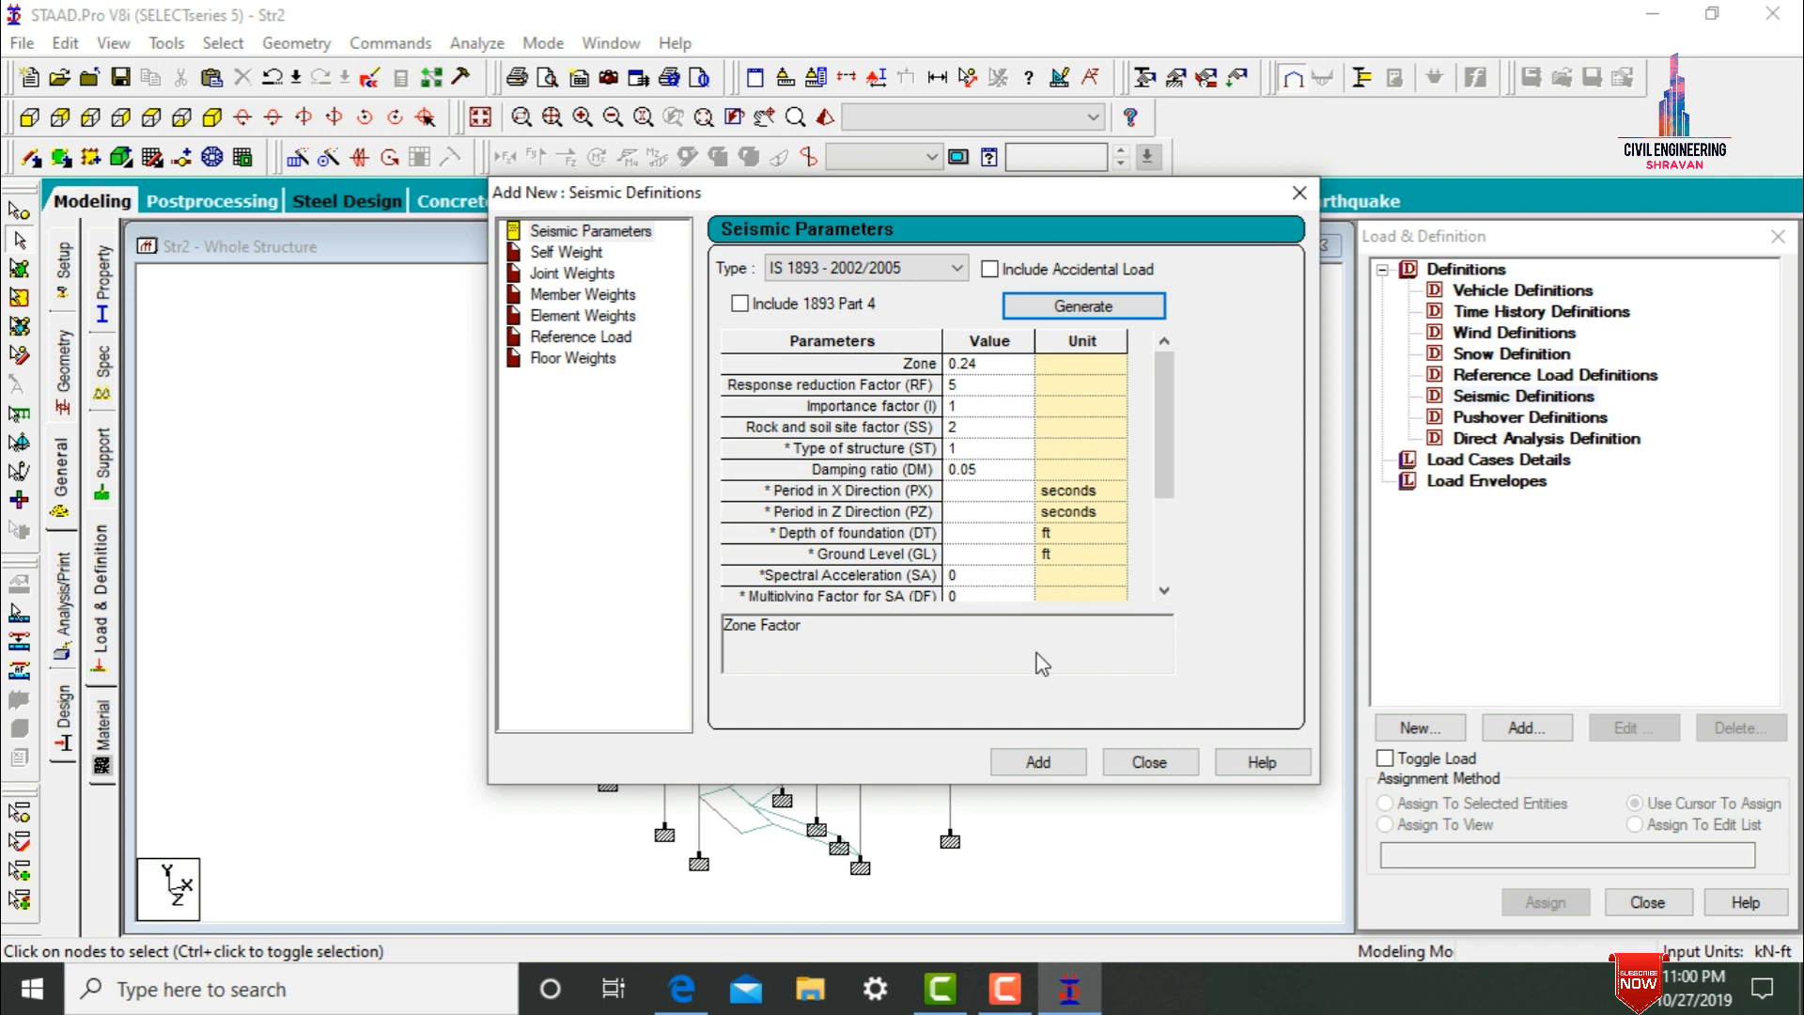
{"action": "left_click", "coordinate": [1038, 761]}
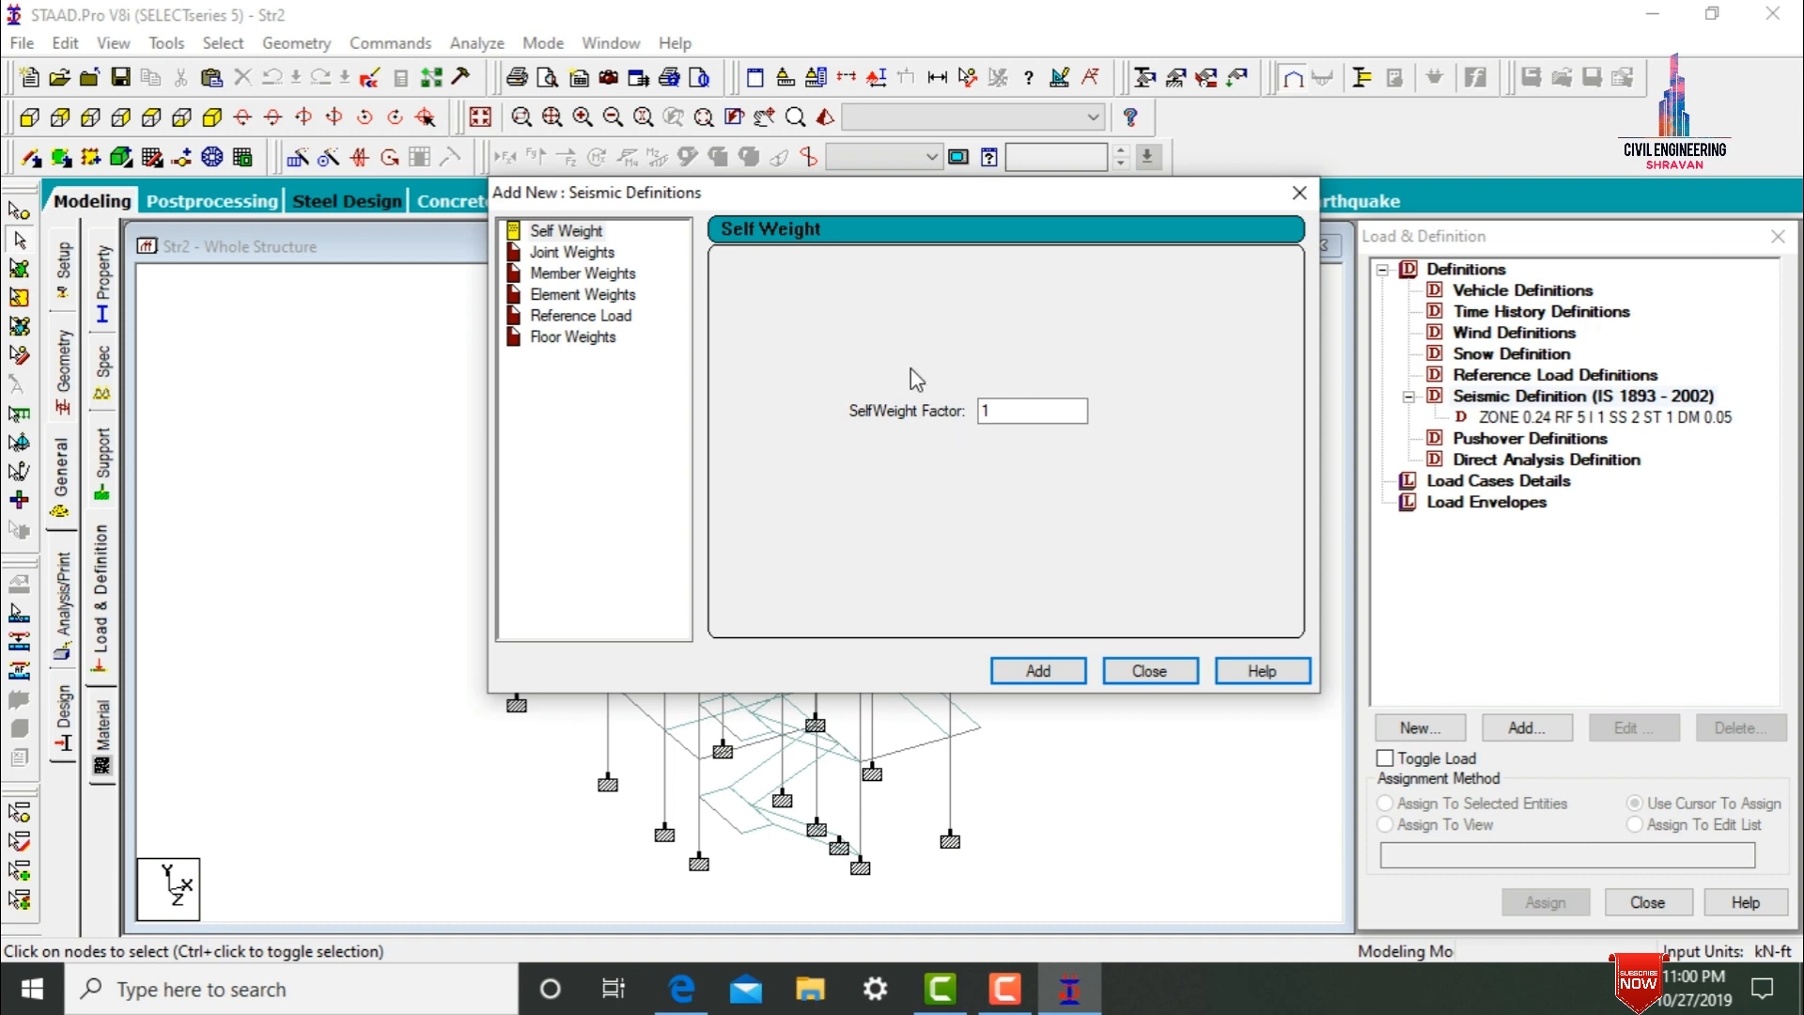
- Add a self weight with factor 1 to the seismic definition and choose uniform (UNI) loading for a member weight
{"action": "left_click", "coordinate": [1051, 669]}
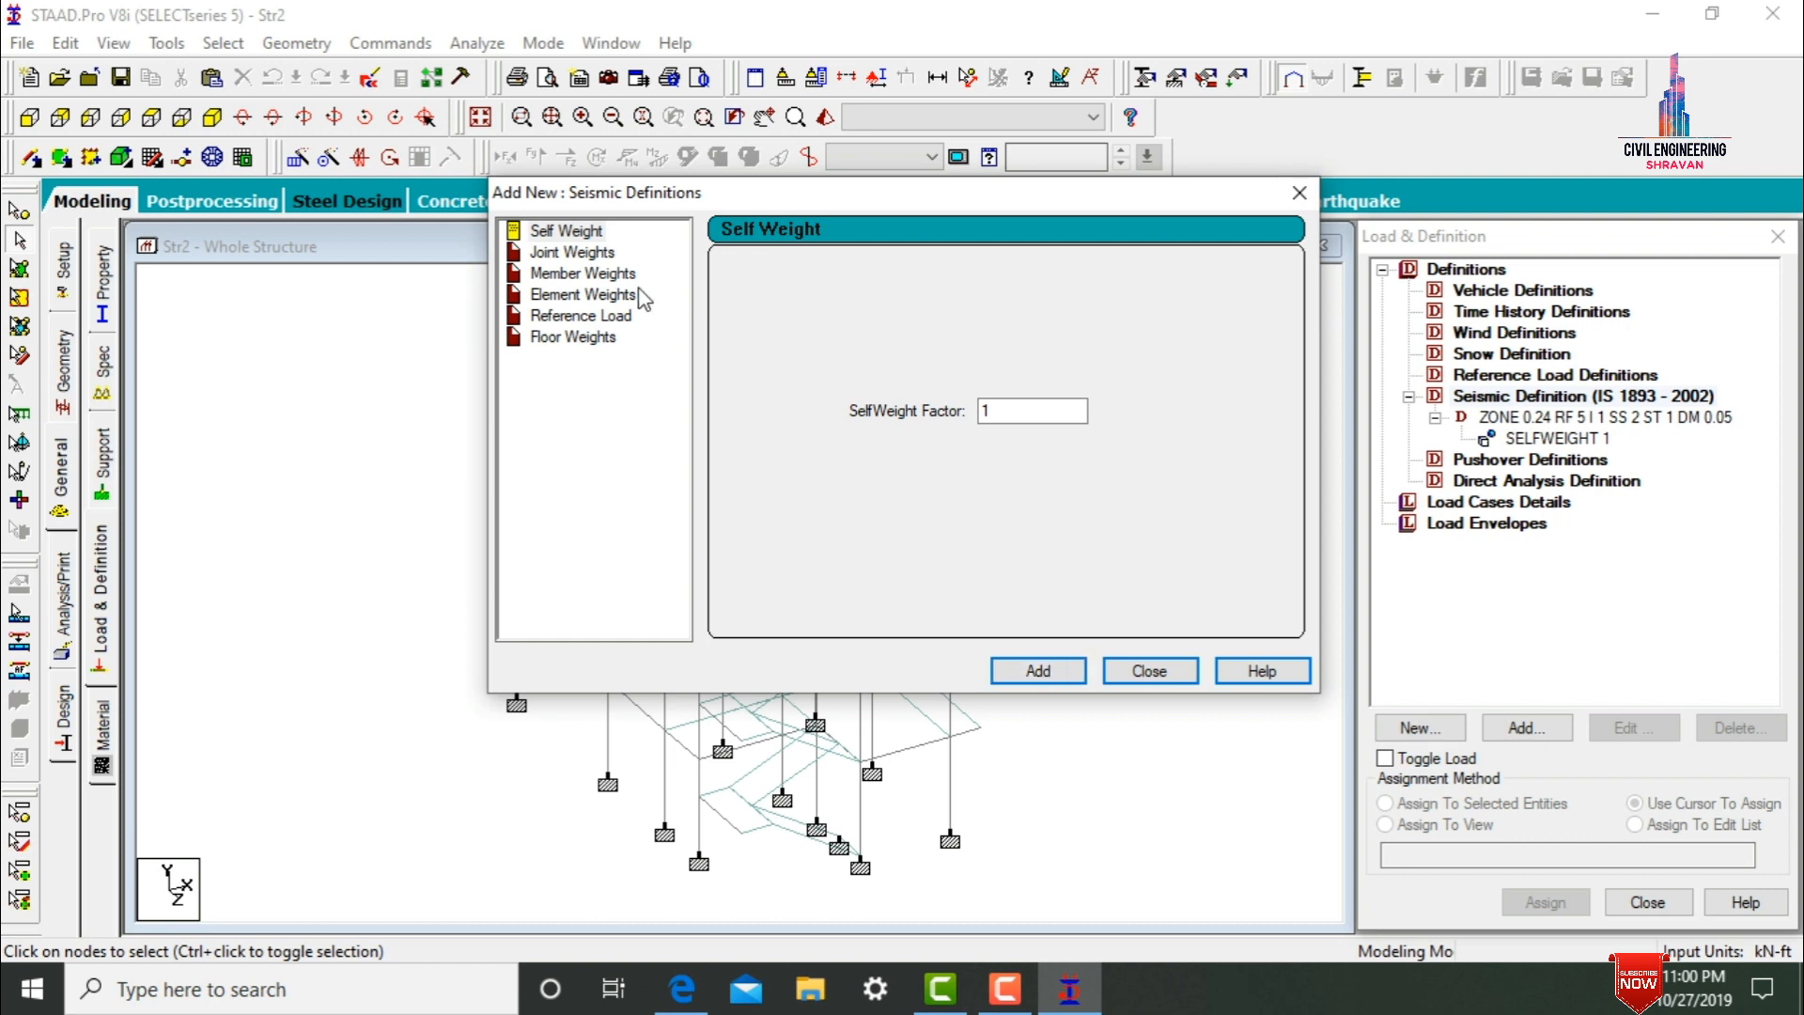
{"action": "left_click", "coordinate": [591, 277]}
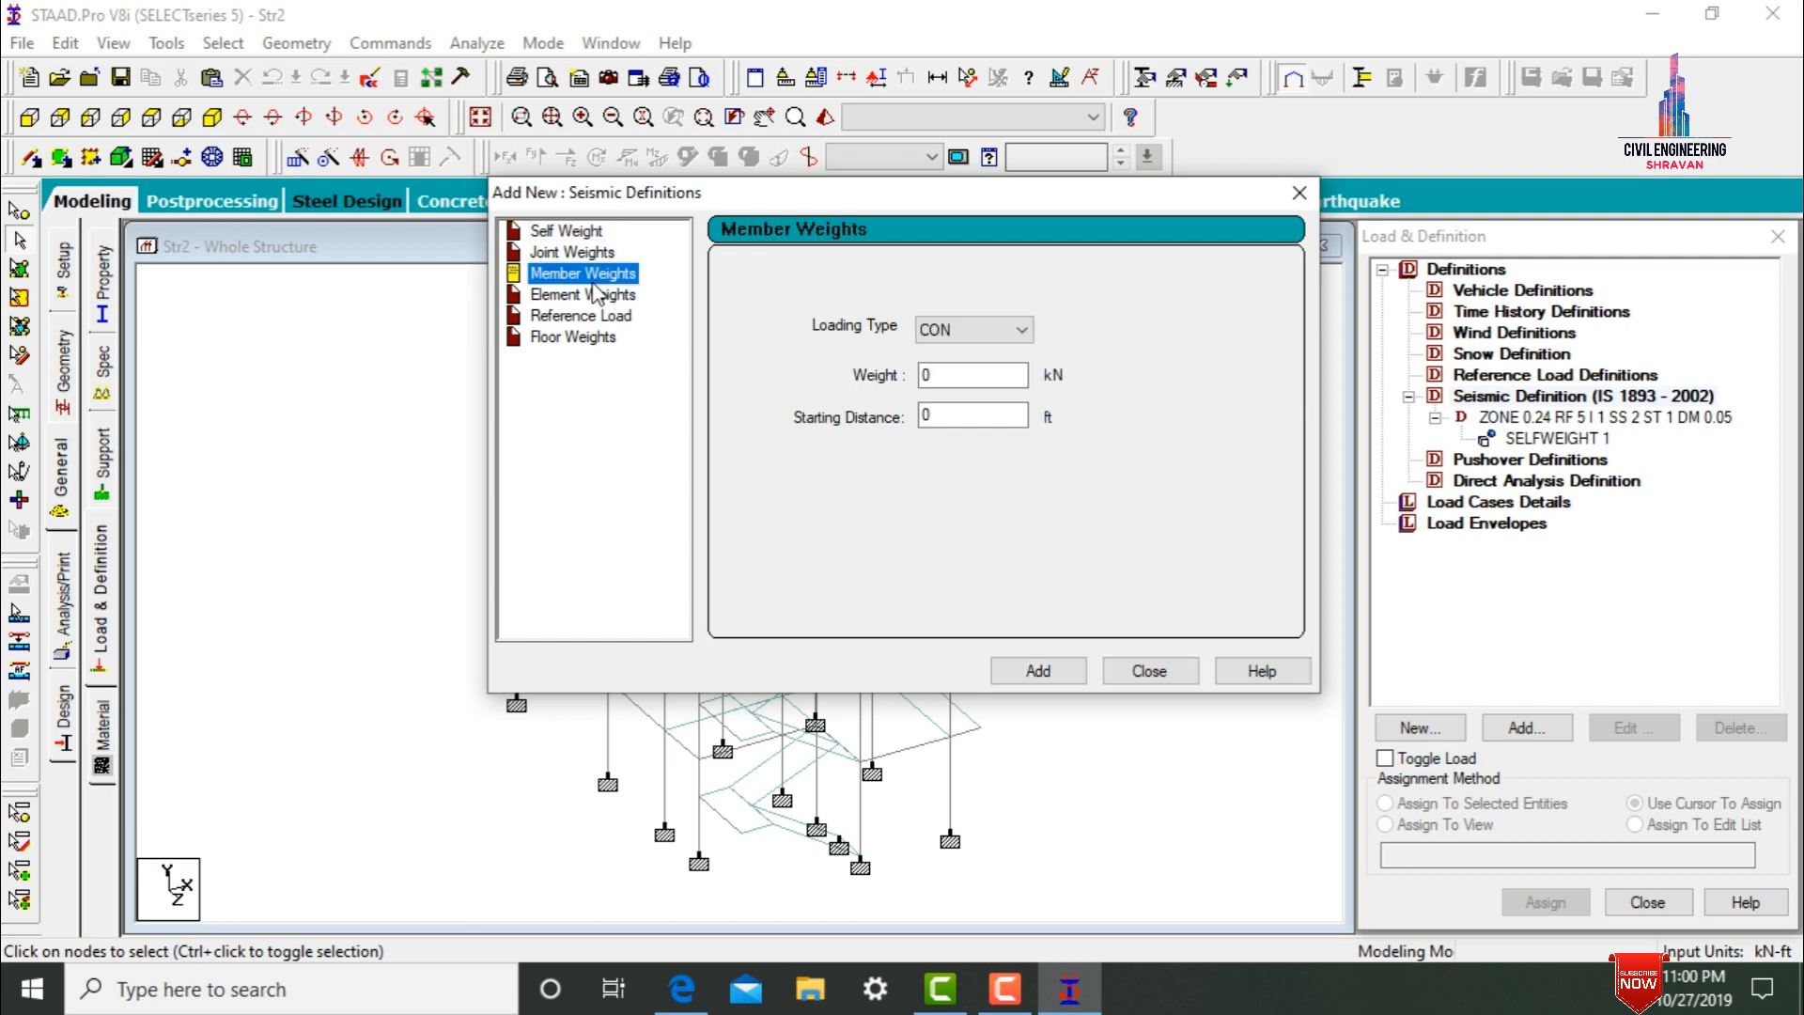
{"action": "left_click", "coordinate": [994, 338]}
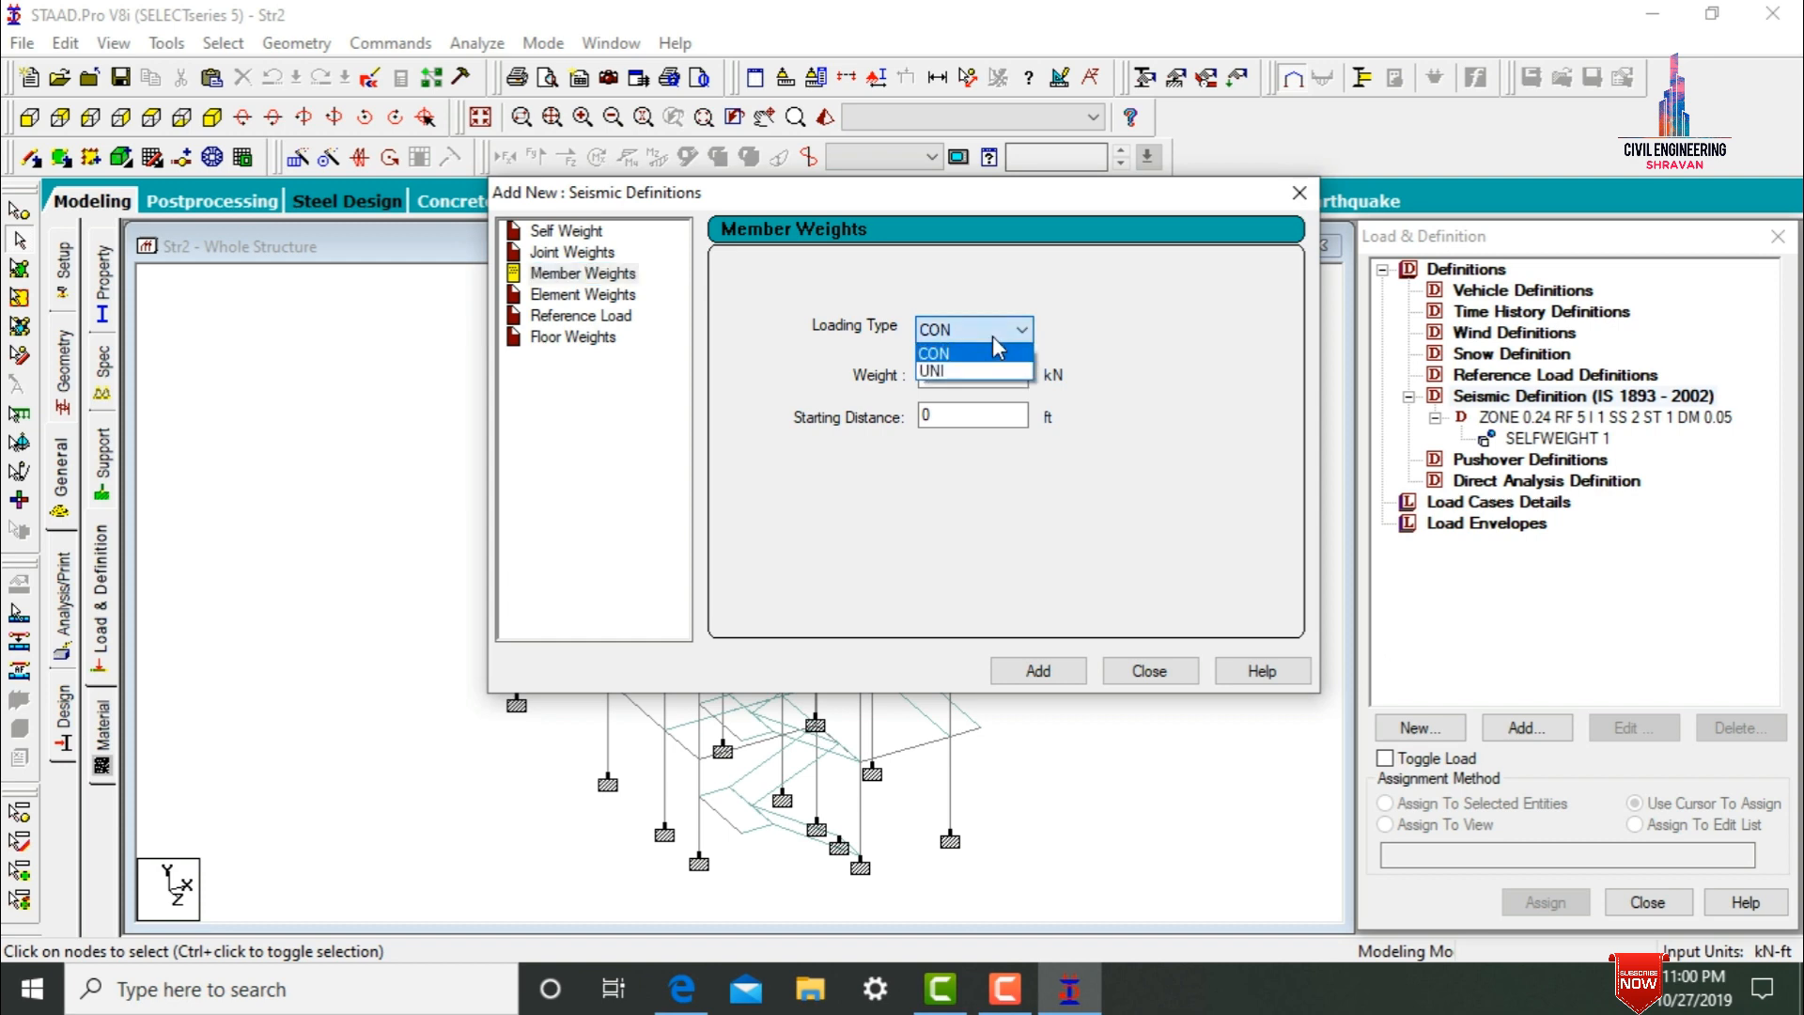
{"action": "left_click", "coordinate": [994, 370]}
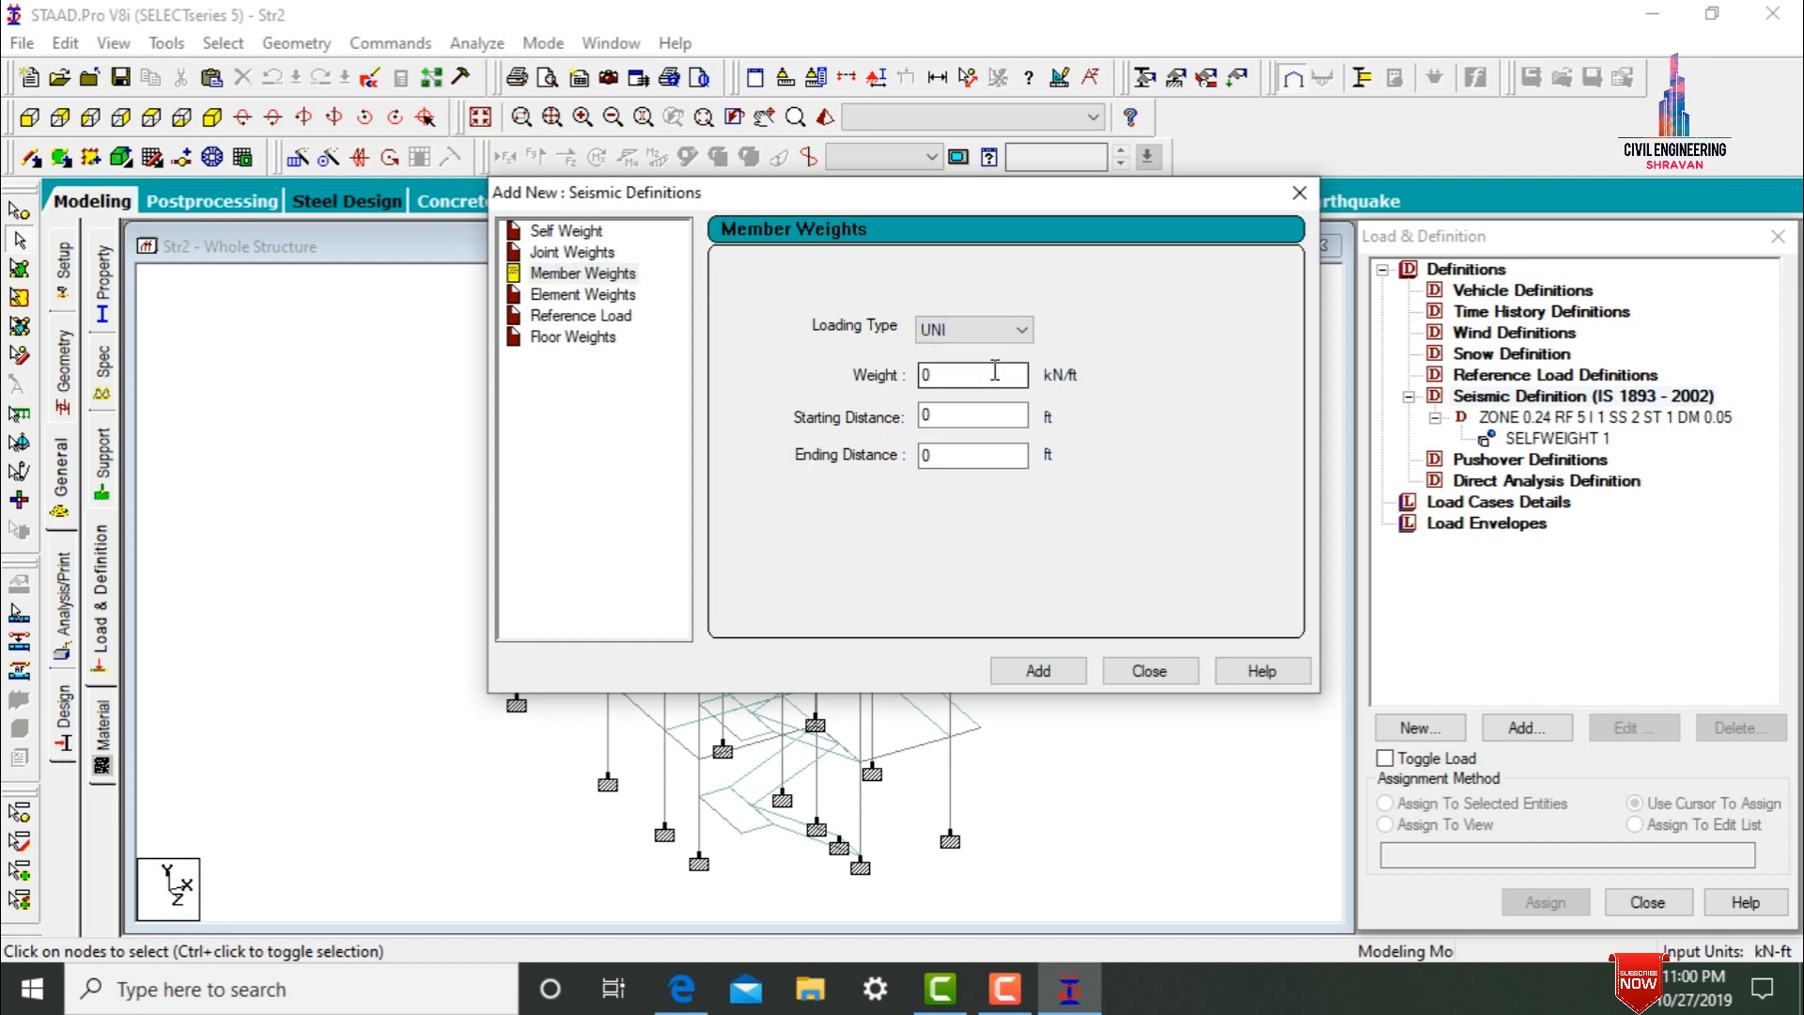
{"action": "left_click", "coordinate": [995, 372]}
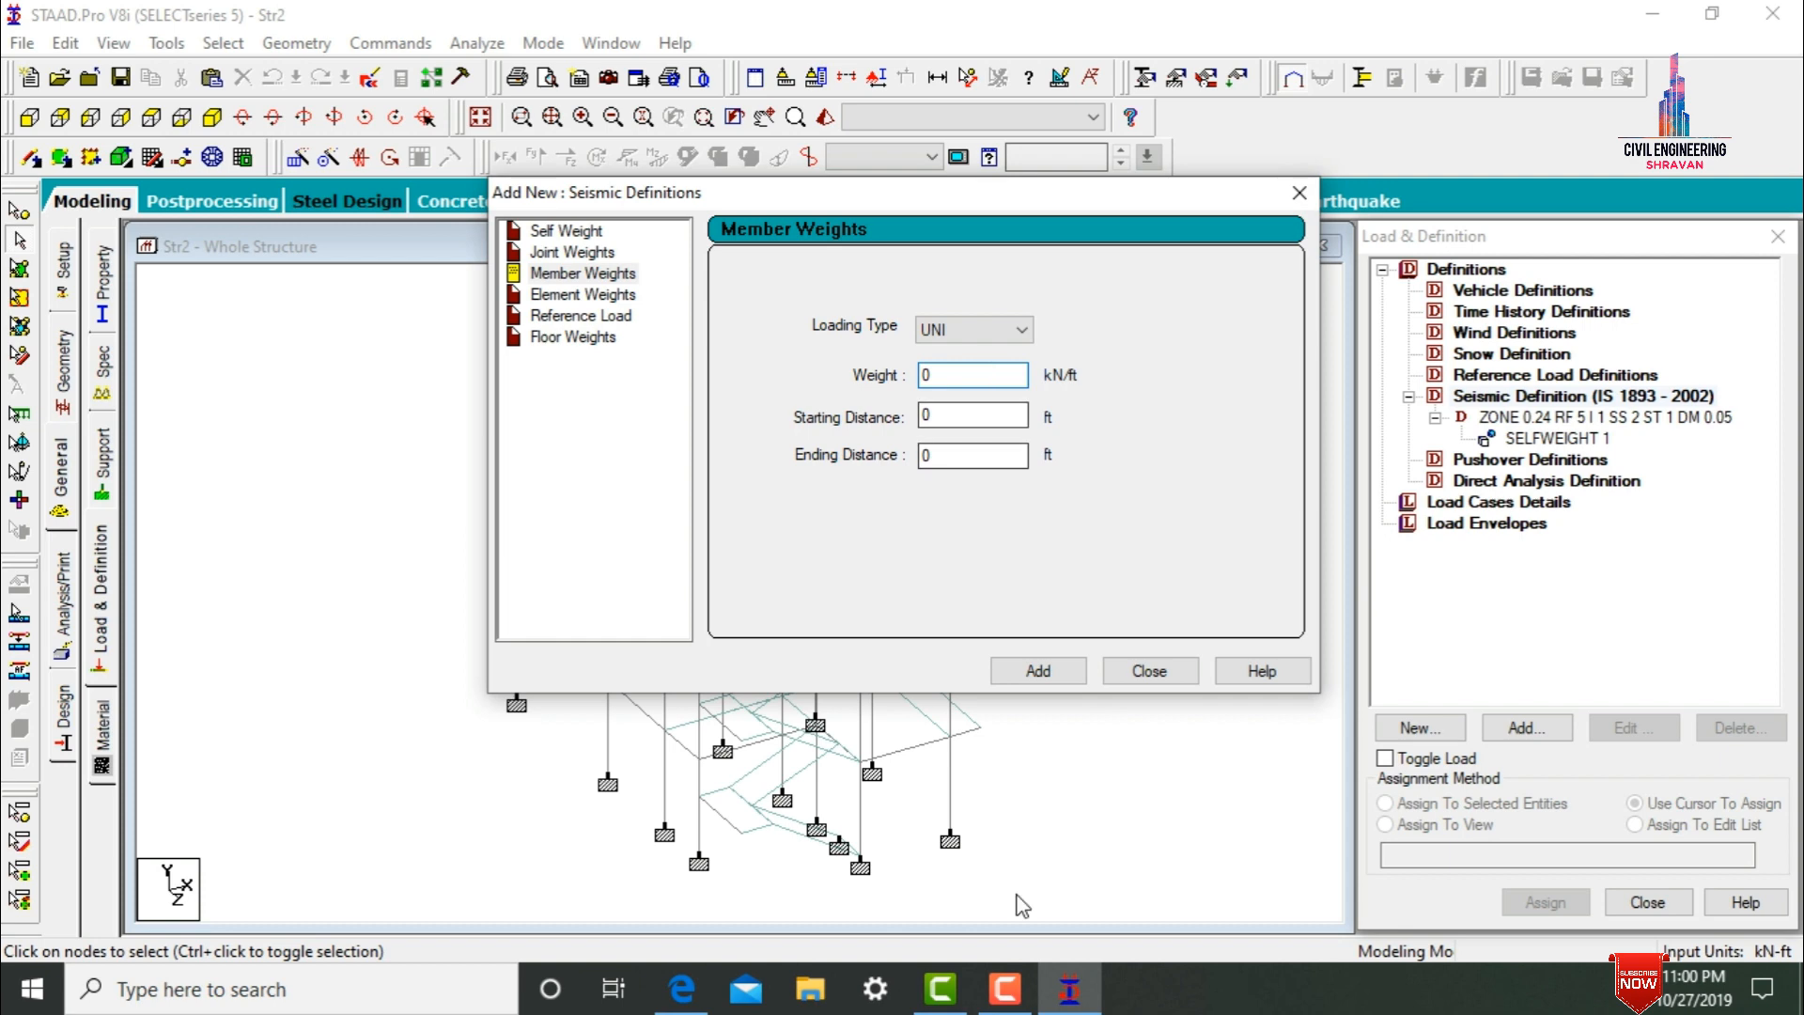
- Switch to Calculator and compute the beam weight per unit length as 0.3 × 0.37 × 25
{"action": "left_click", "coordinate": [505, 992]}
{"action": "type", "text": "cal"}
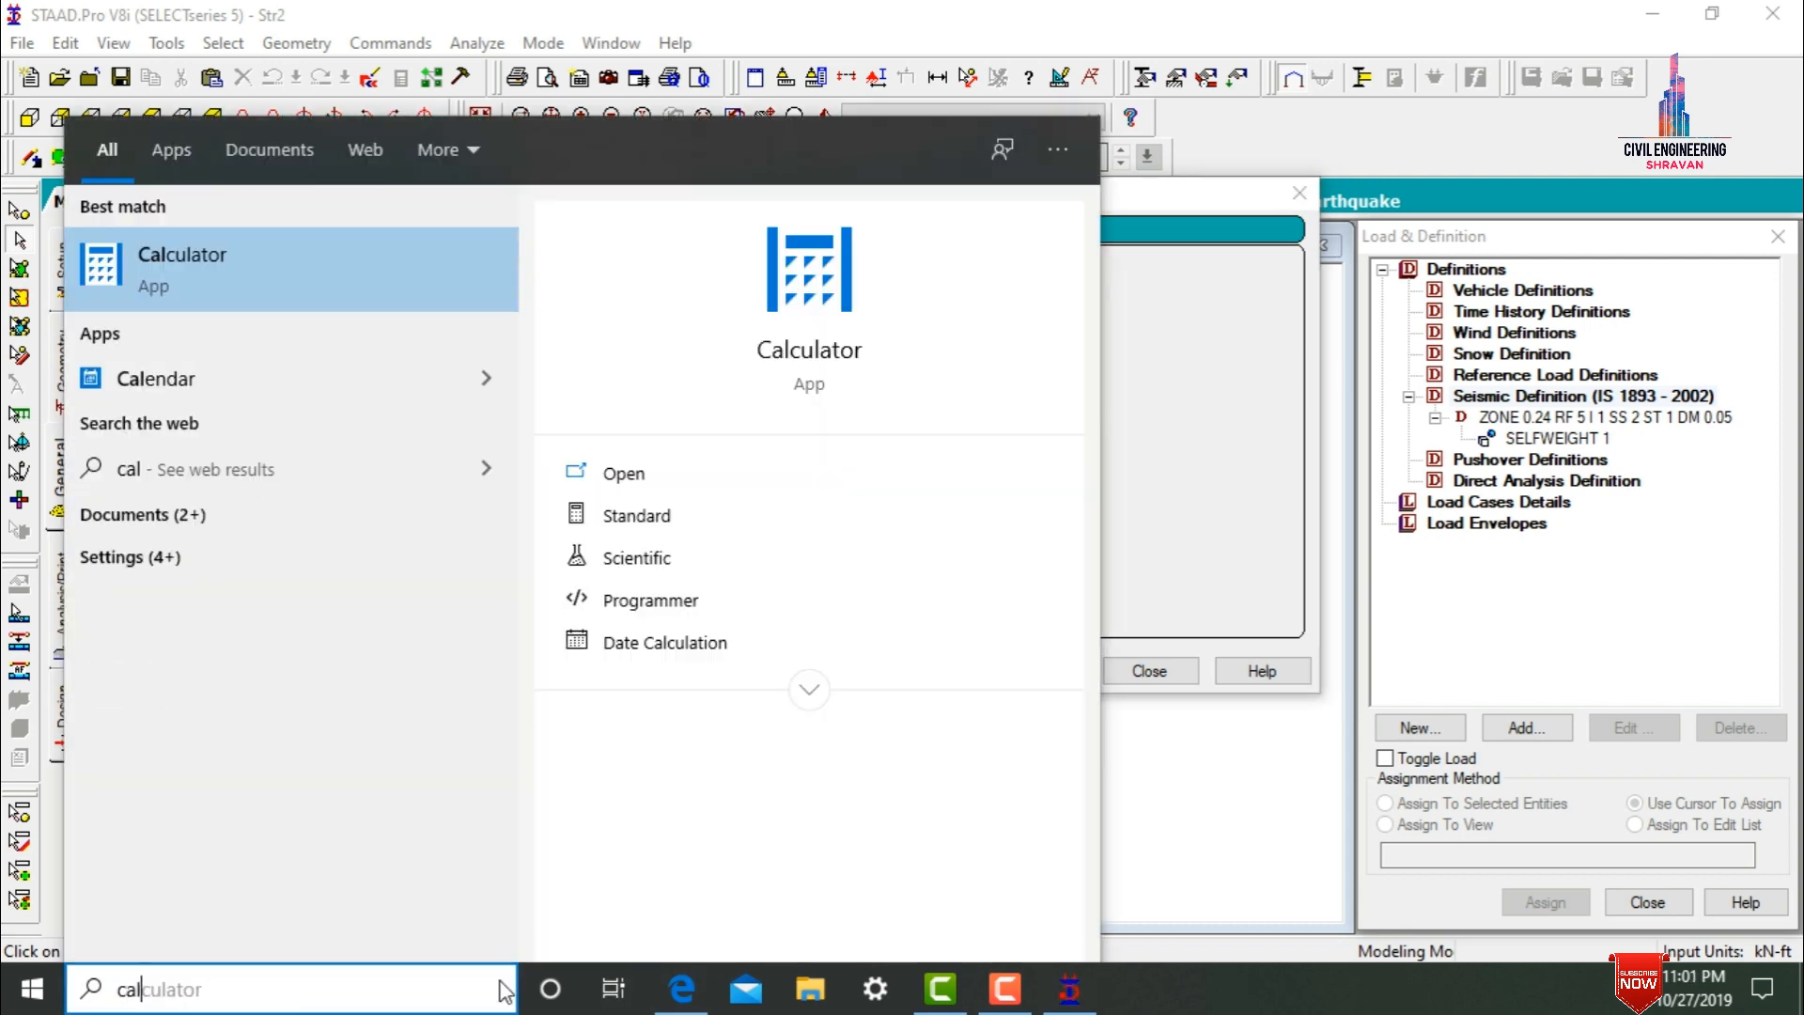
{"action": "key", "text": "Return"}
{"action": "left_click", "coordinate": [976, 368]}
{"action": "left_click", "coordinate": [991, 680]}
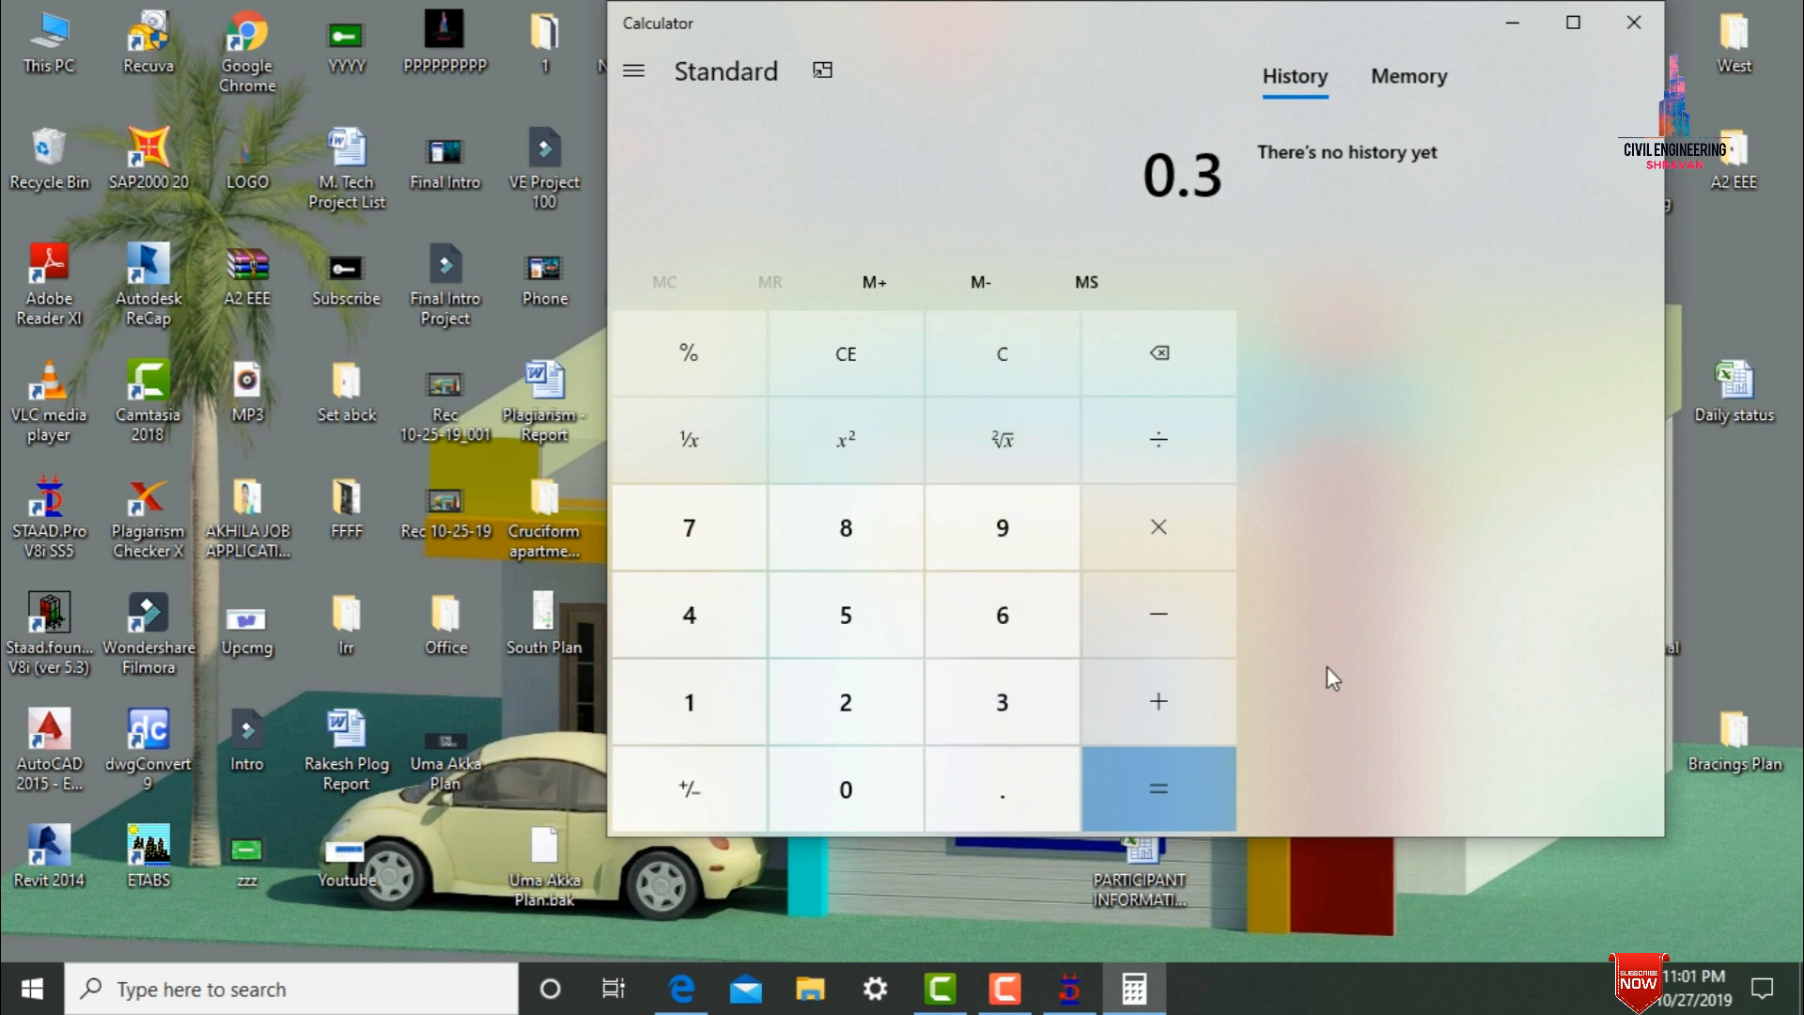
{"action": "key", "text": "asterisk"}
{"action": "type", "text": "0.37"}
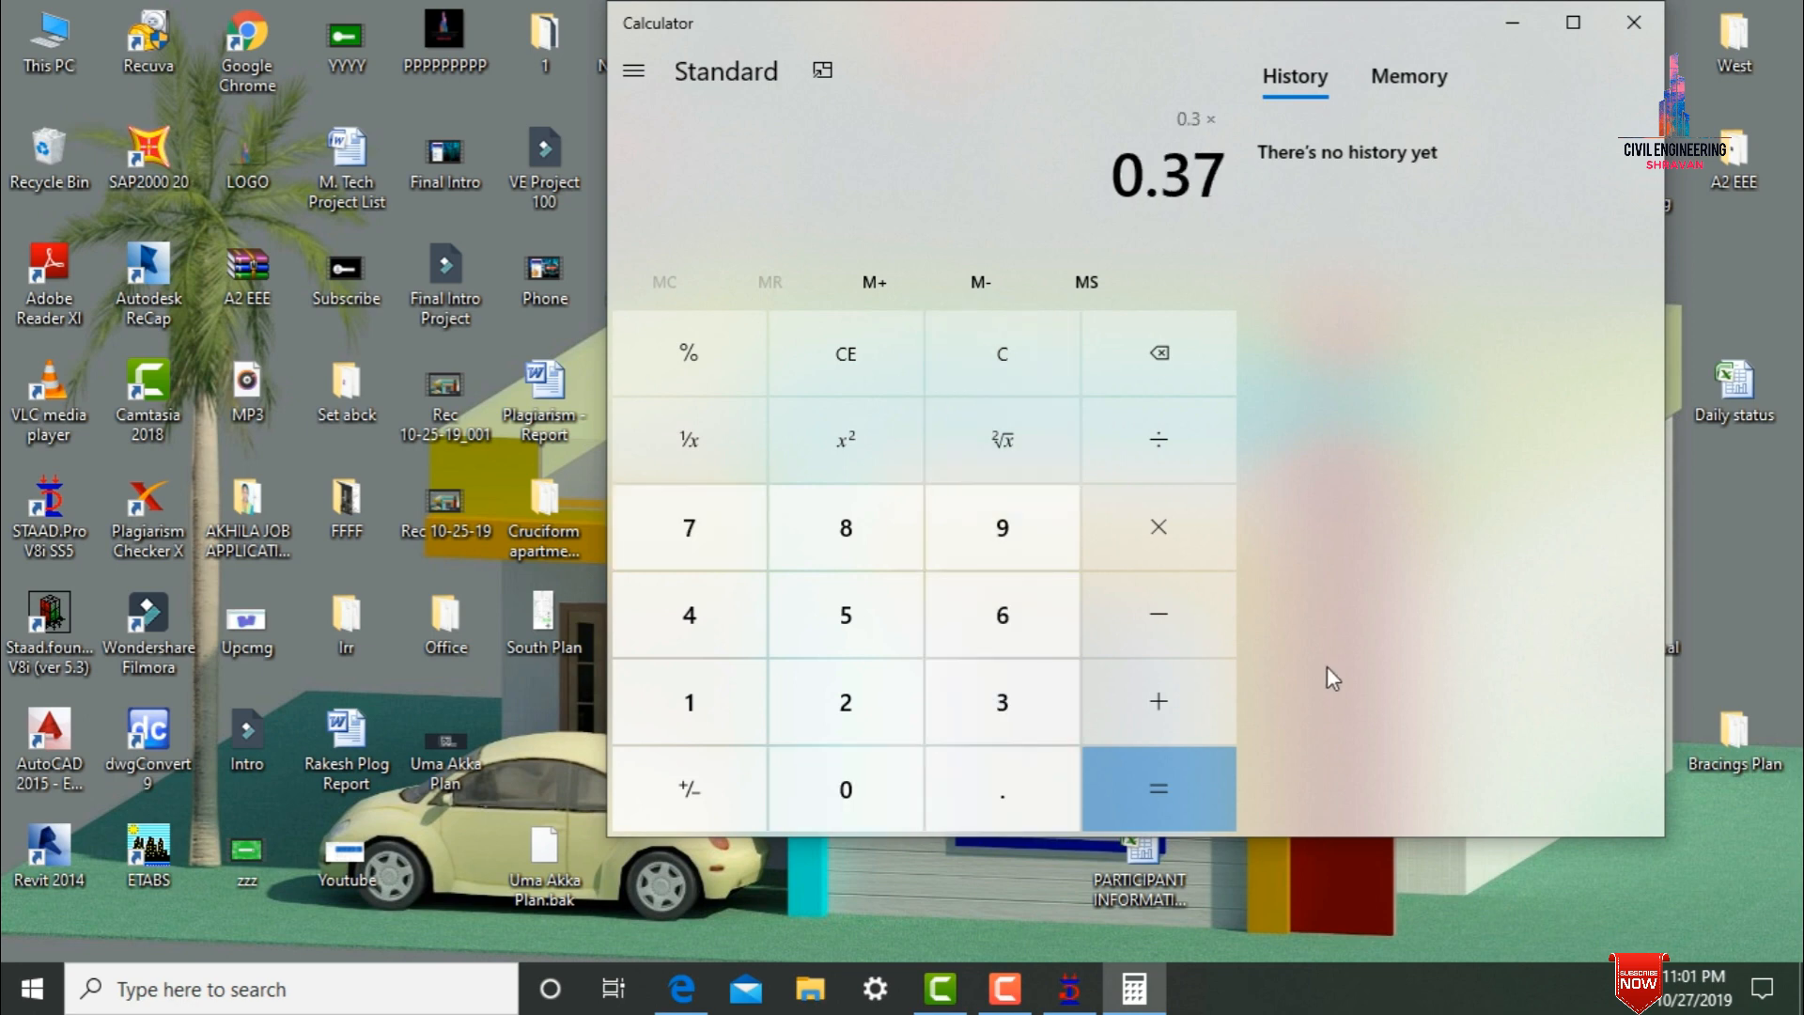
{"action": "key", "text": "asterisk"}
{"action": "type", "text": "25"}
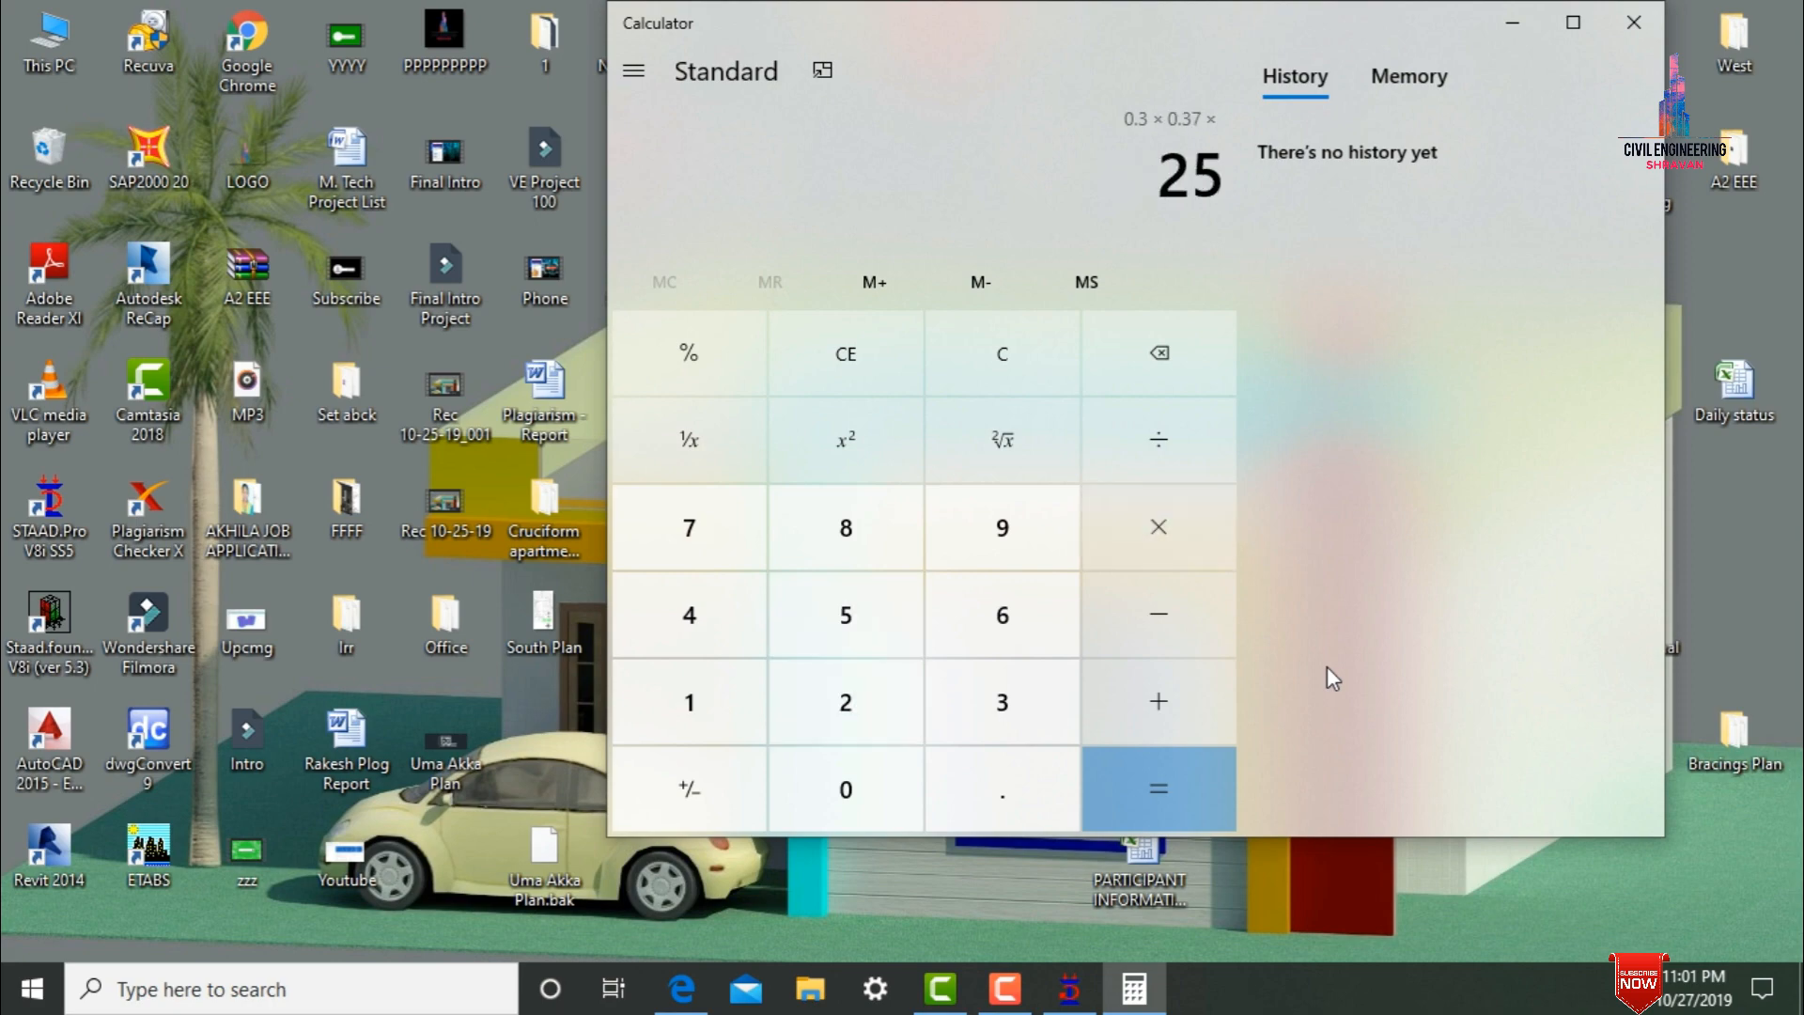
{"action": "key", "text": "Return"}
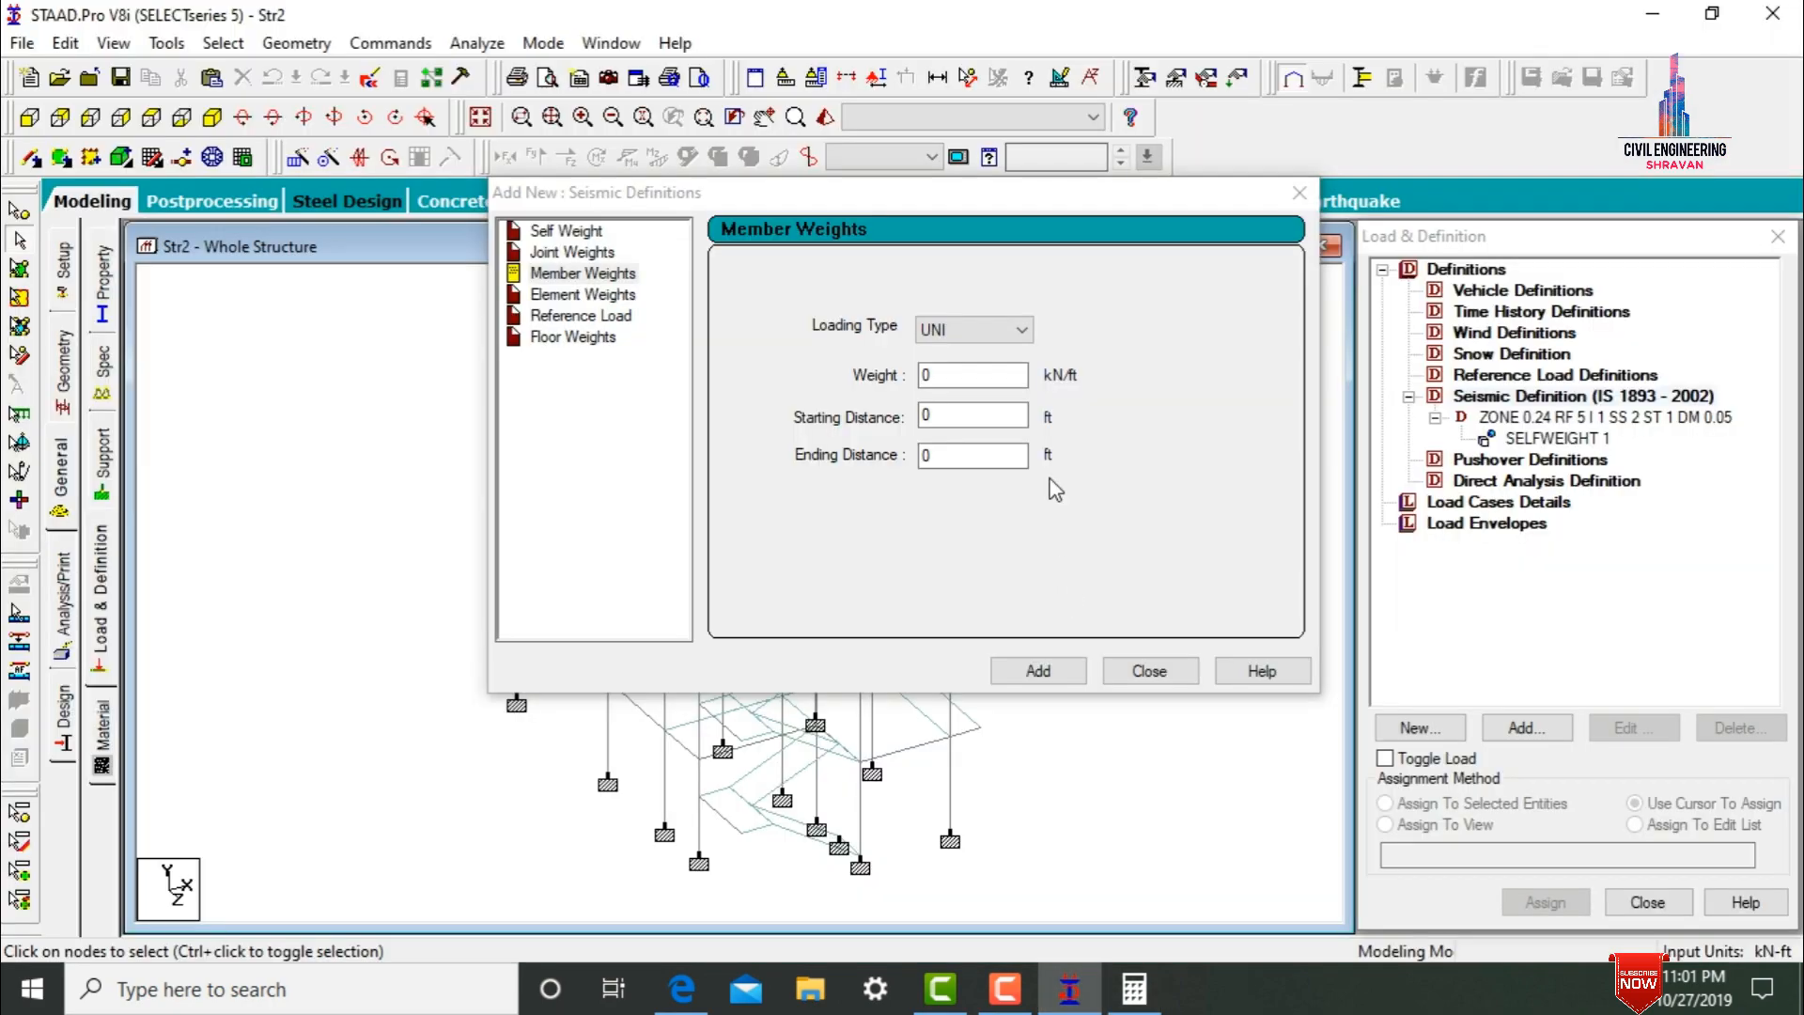
- Back in STAAD.Pro, add a uniform member weight of 2.775 kN/ft to the seismic definition and close the dialog
{"action": "left_click", "coordinate": [935, 375]}
{"action": "type", "text": "2."}
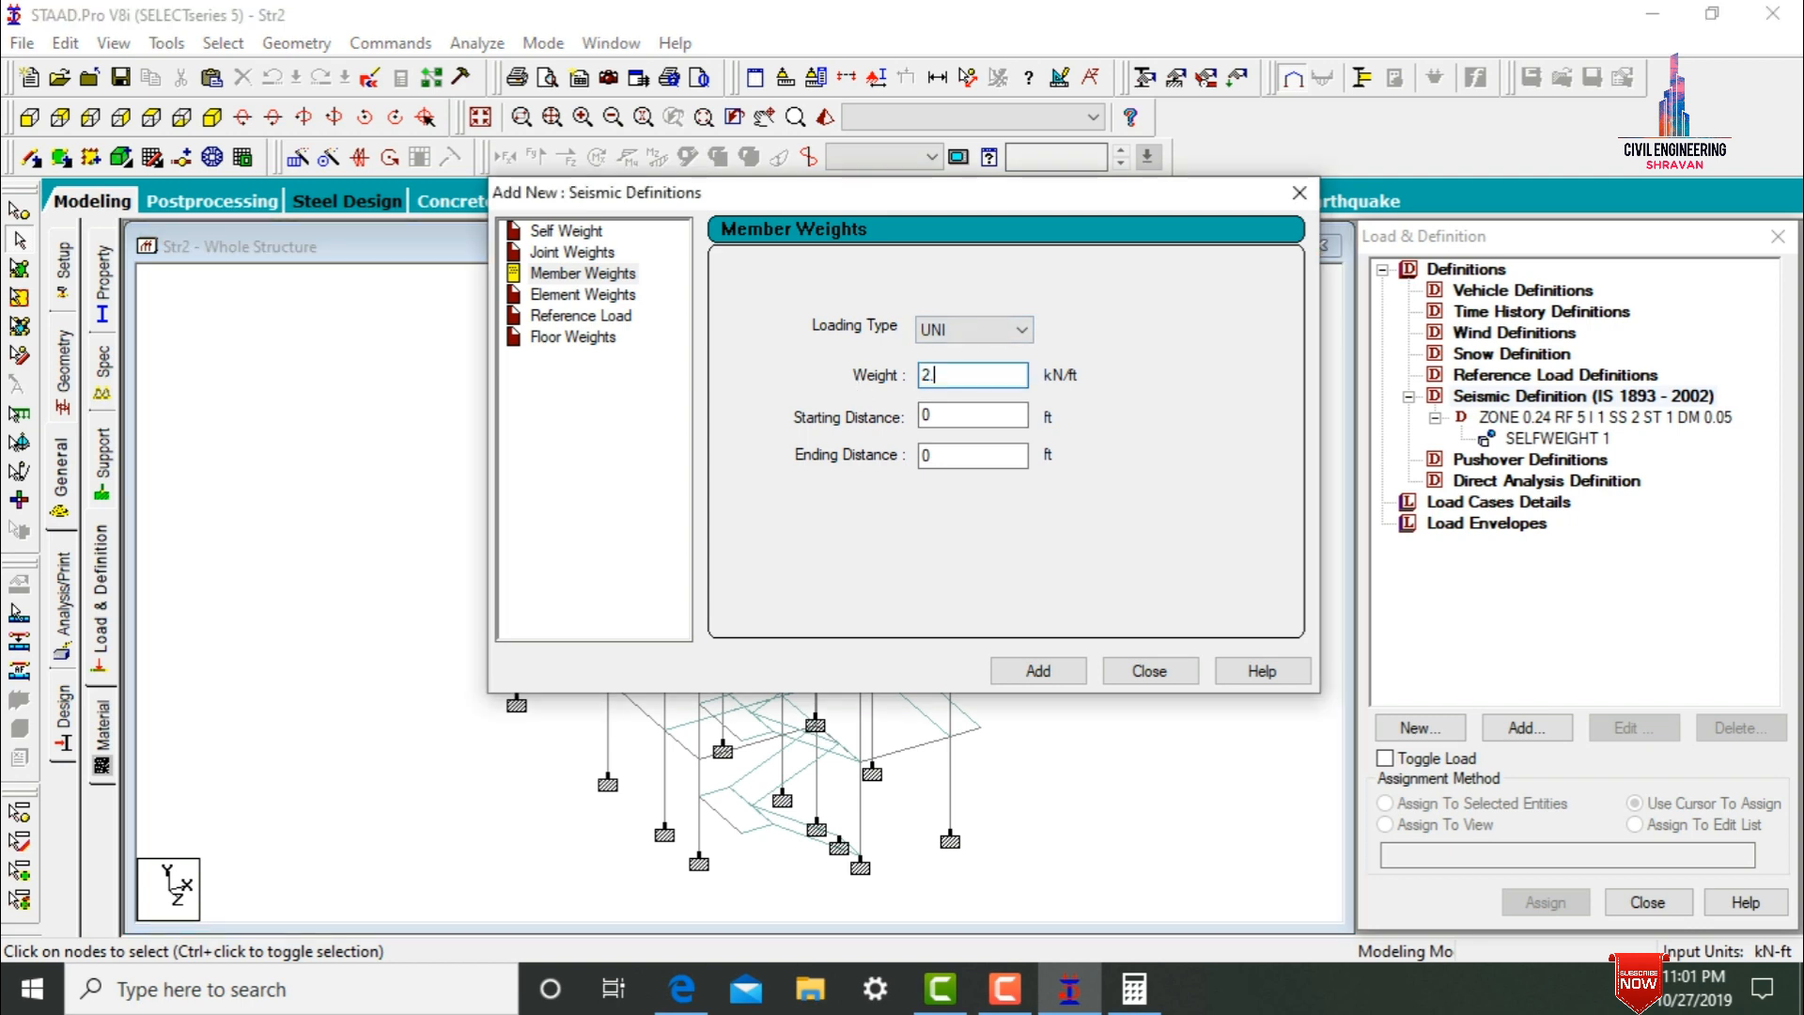
{"action": "type", "text": "775"}
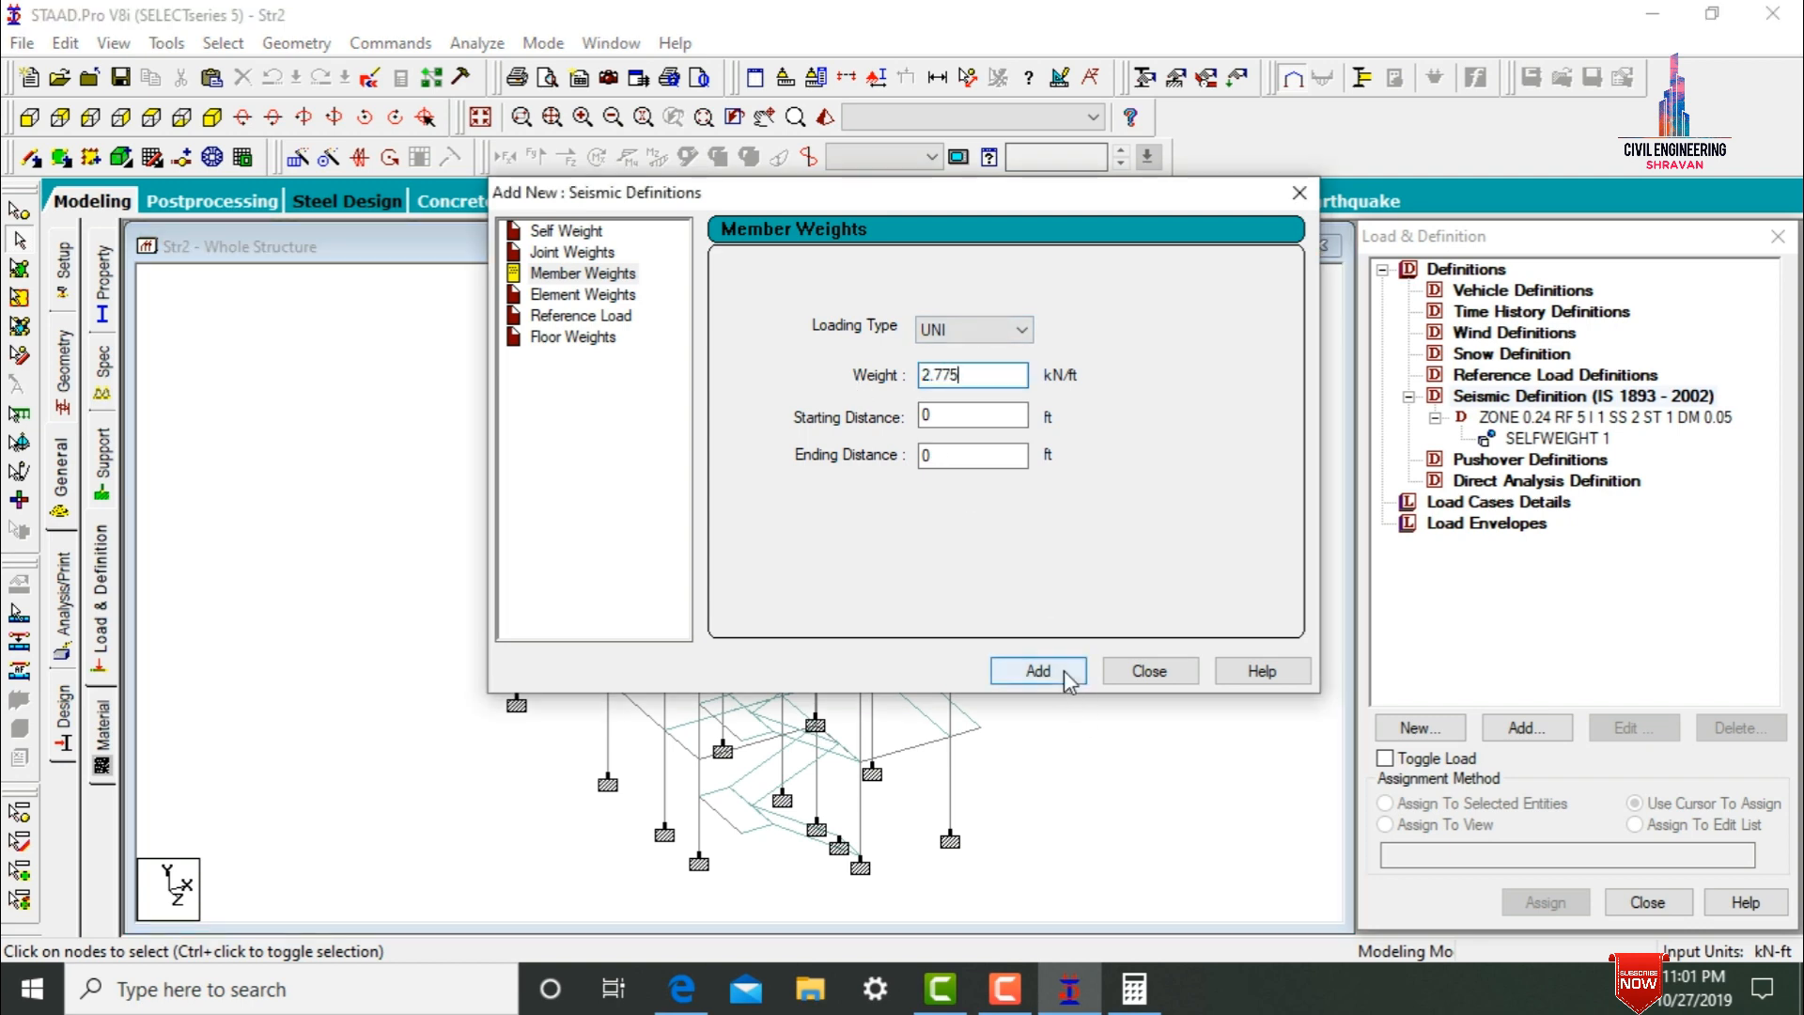
{"action": "left_click", "coordinate": [1063, 669]}
{"action": "left_click", "coordinate": [1152, 671]}
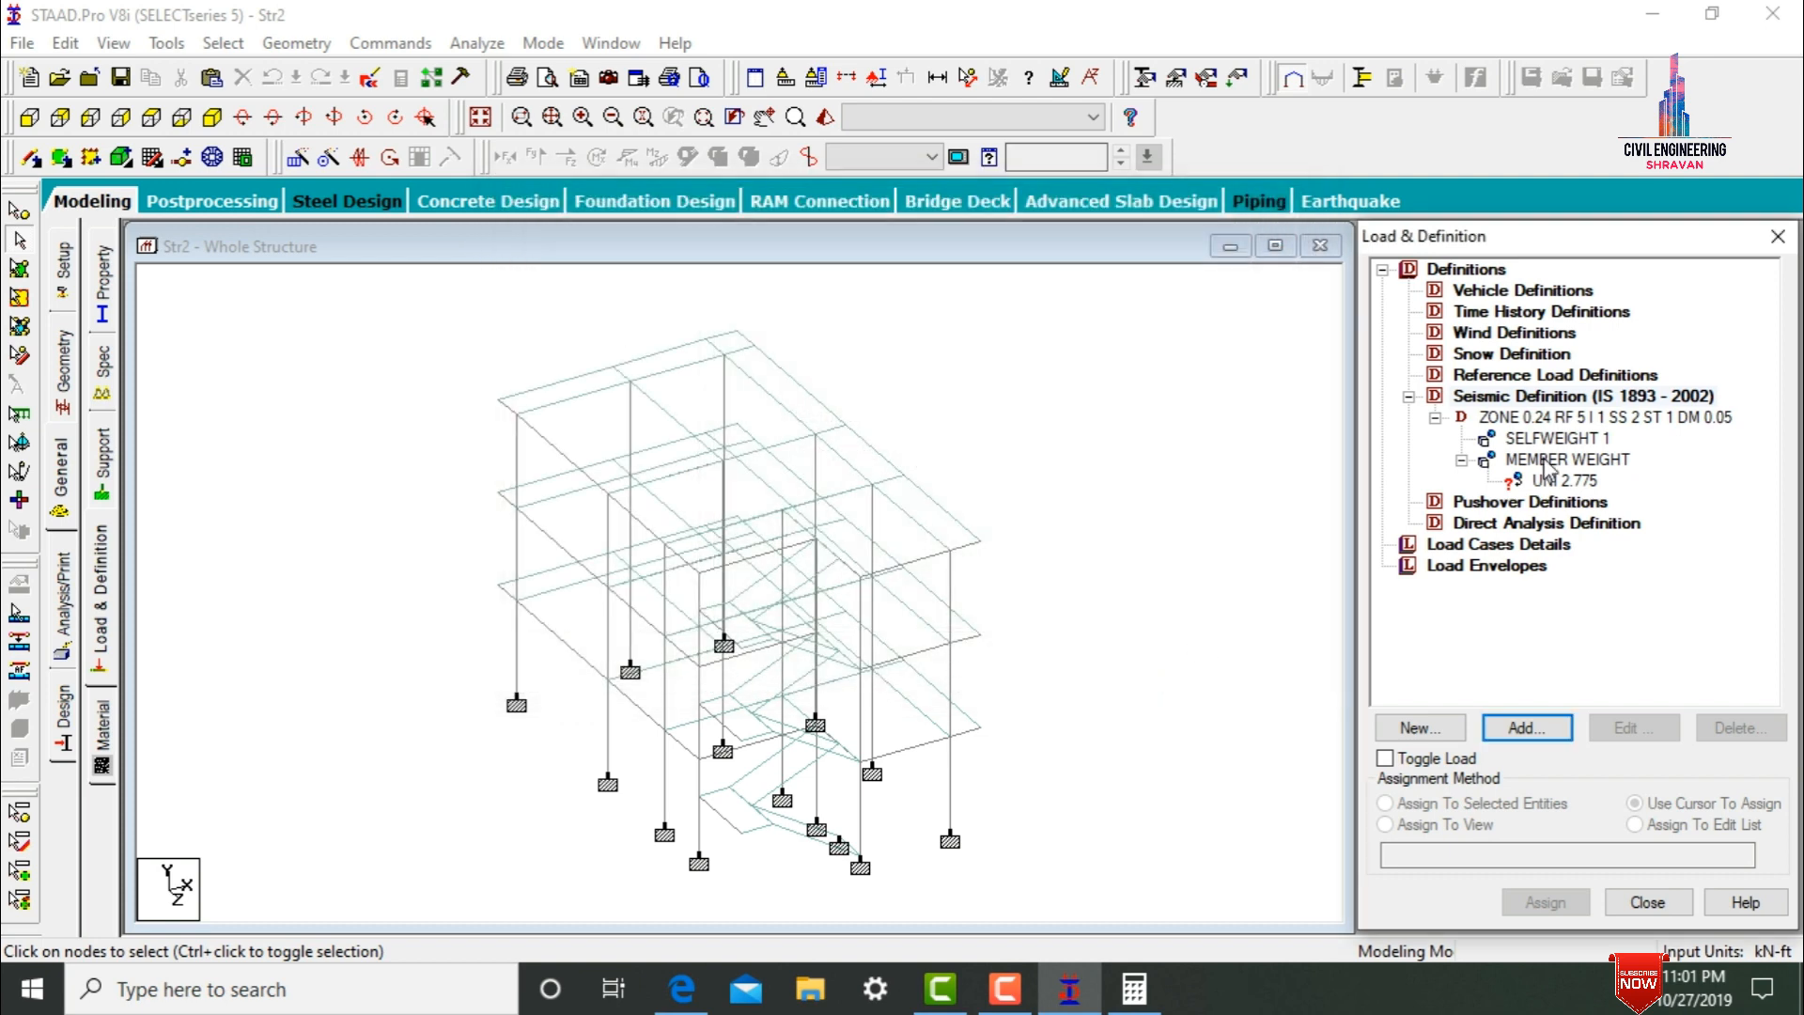
- Assign the UNI 2.775 member weight to all beams parallel to the X and Z directions
{"action": "left_click", "coordinate": [1547, 481]}
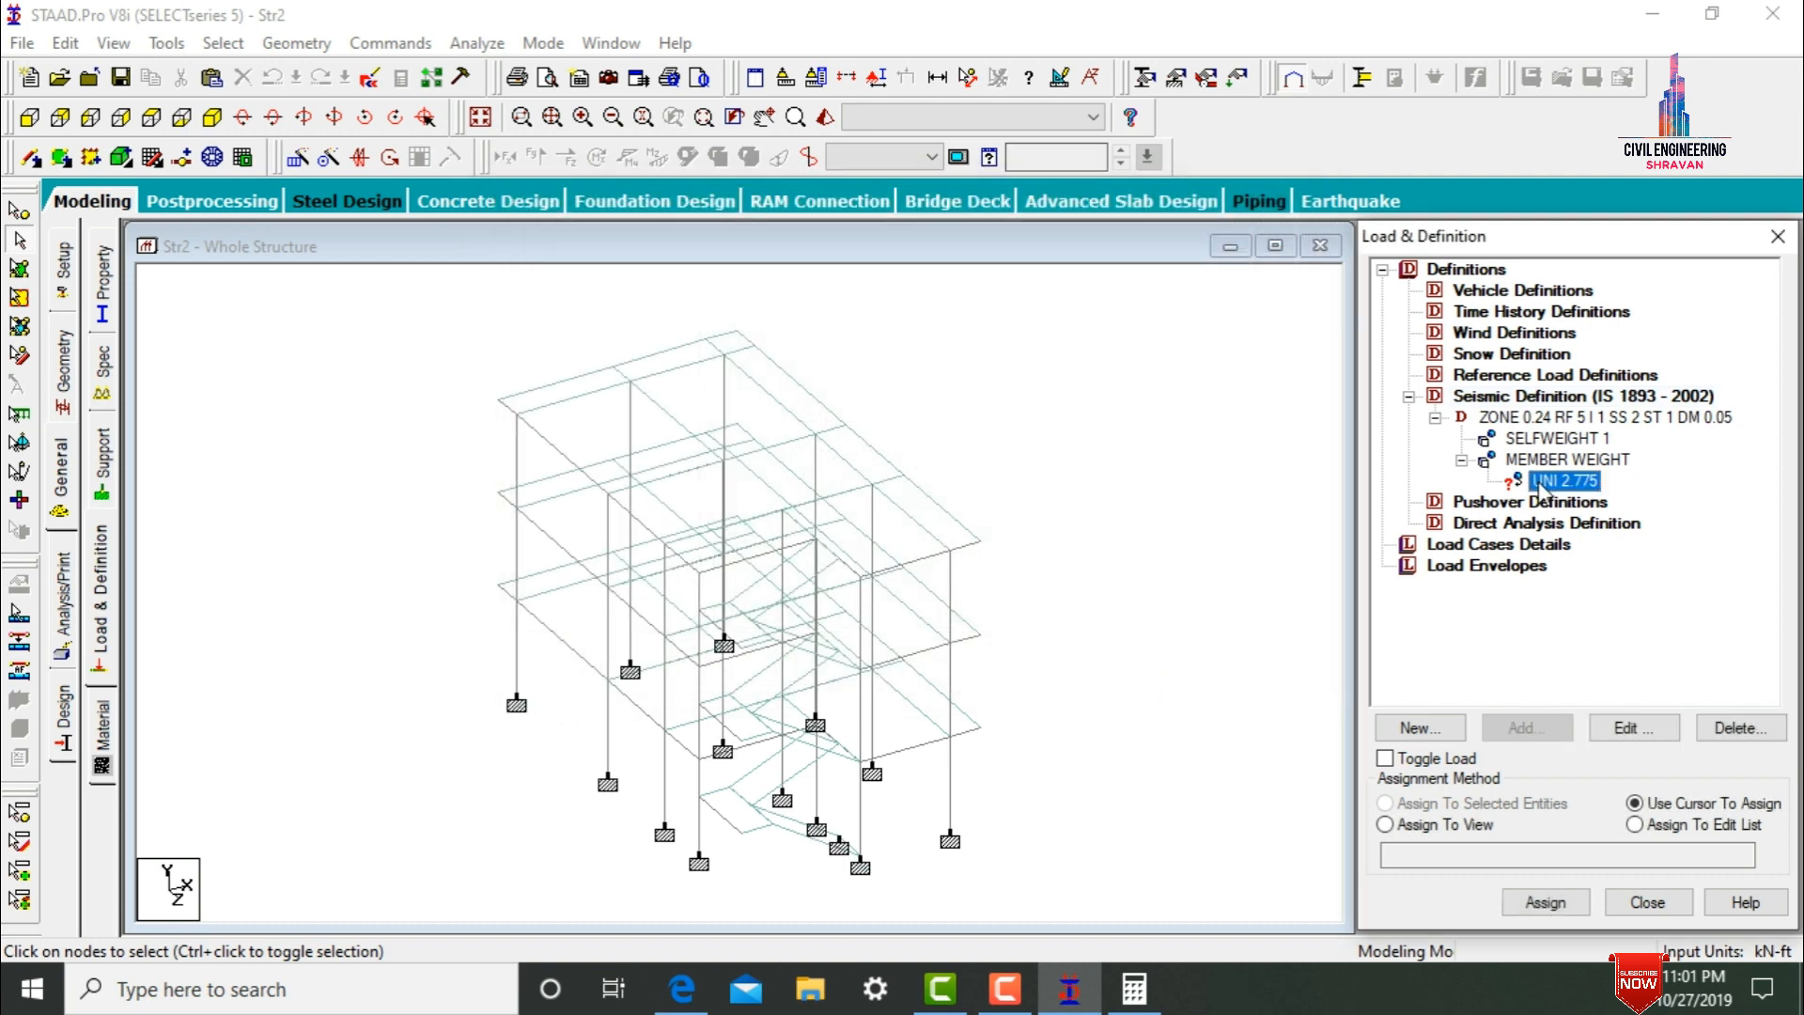
{"action": "left_click", "coordinate": [223, 43]}
{"action": "mouse_move", "coordinate": [302, 526]}
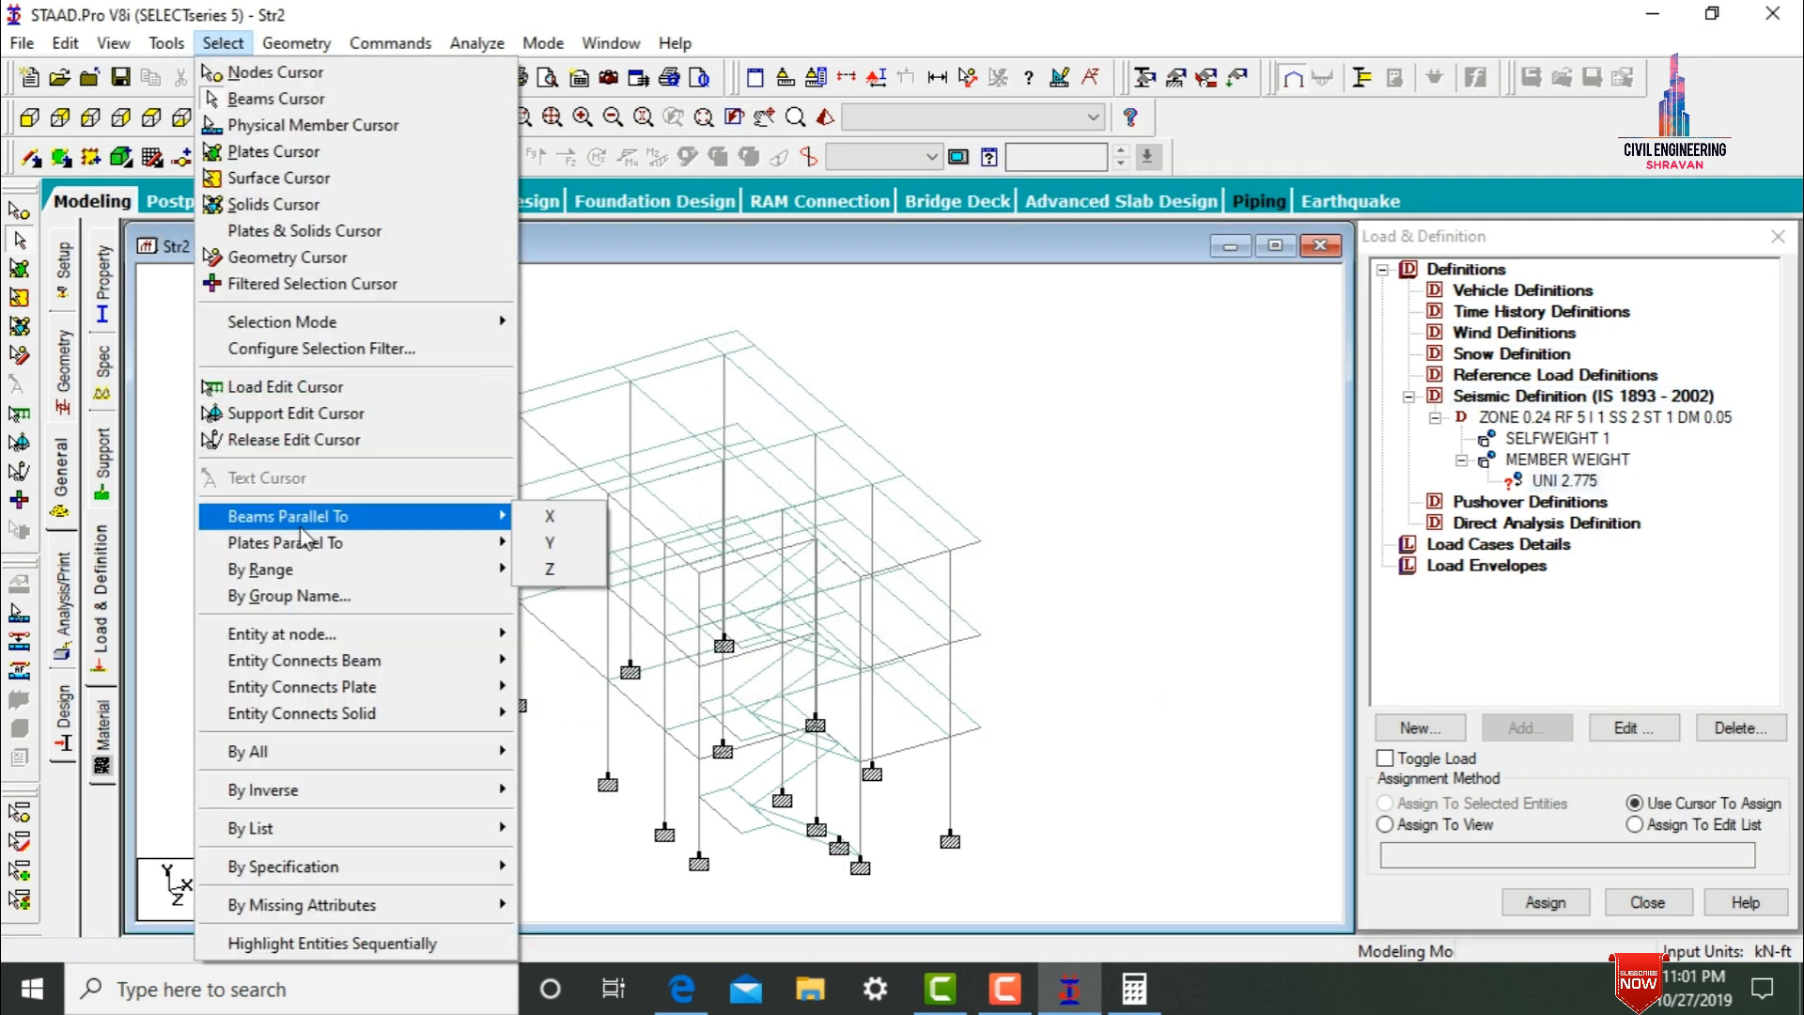
{"action": "left_click", "coordinate": [550, 516]}
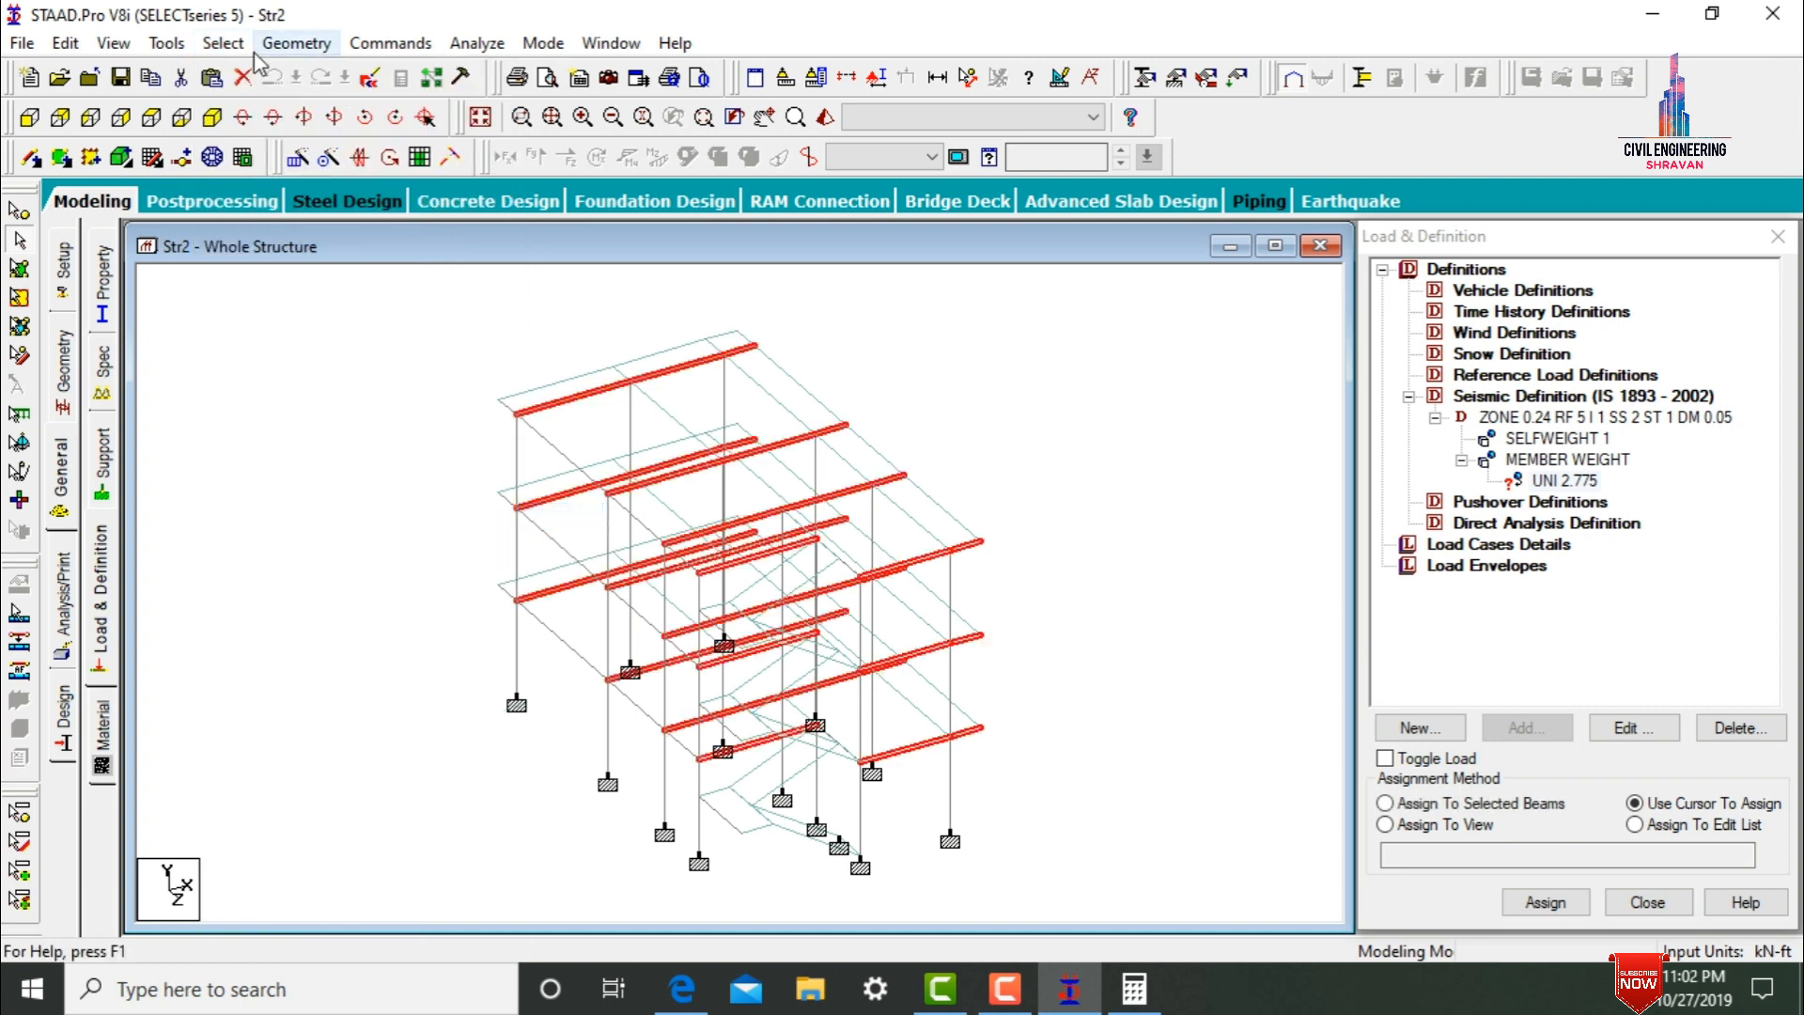
{"action": "left_click", "coordinate": [282, 44]}
{"action": "mouse_move", "coordinate": [223, 43]}
{"action": "mouse_move", "coordinate": [310, 522]}
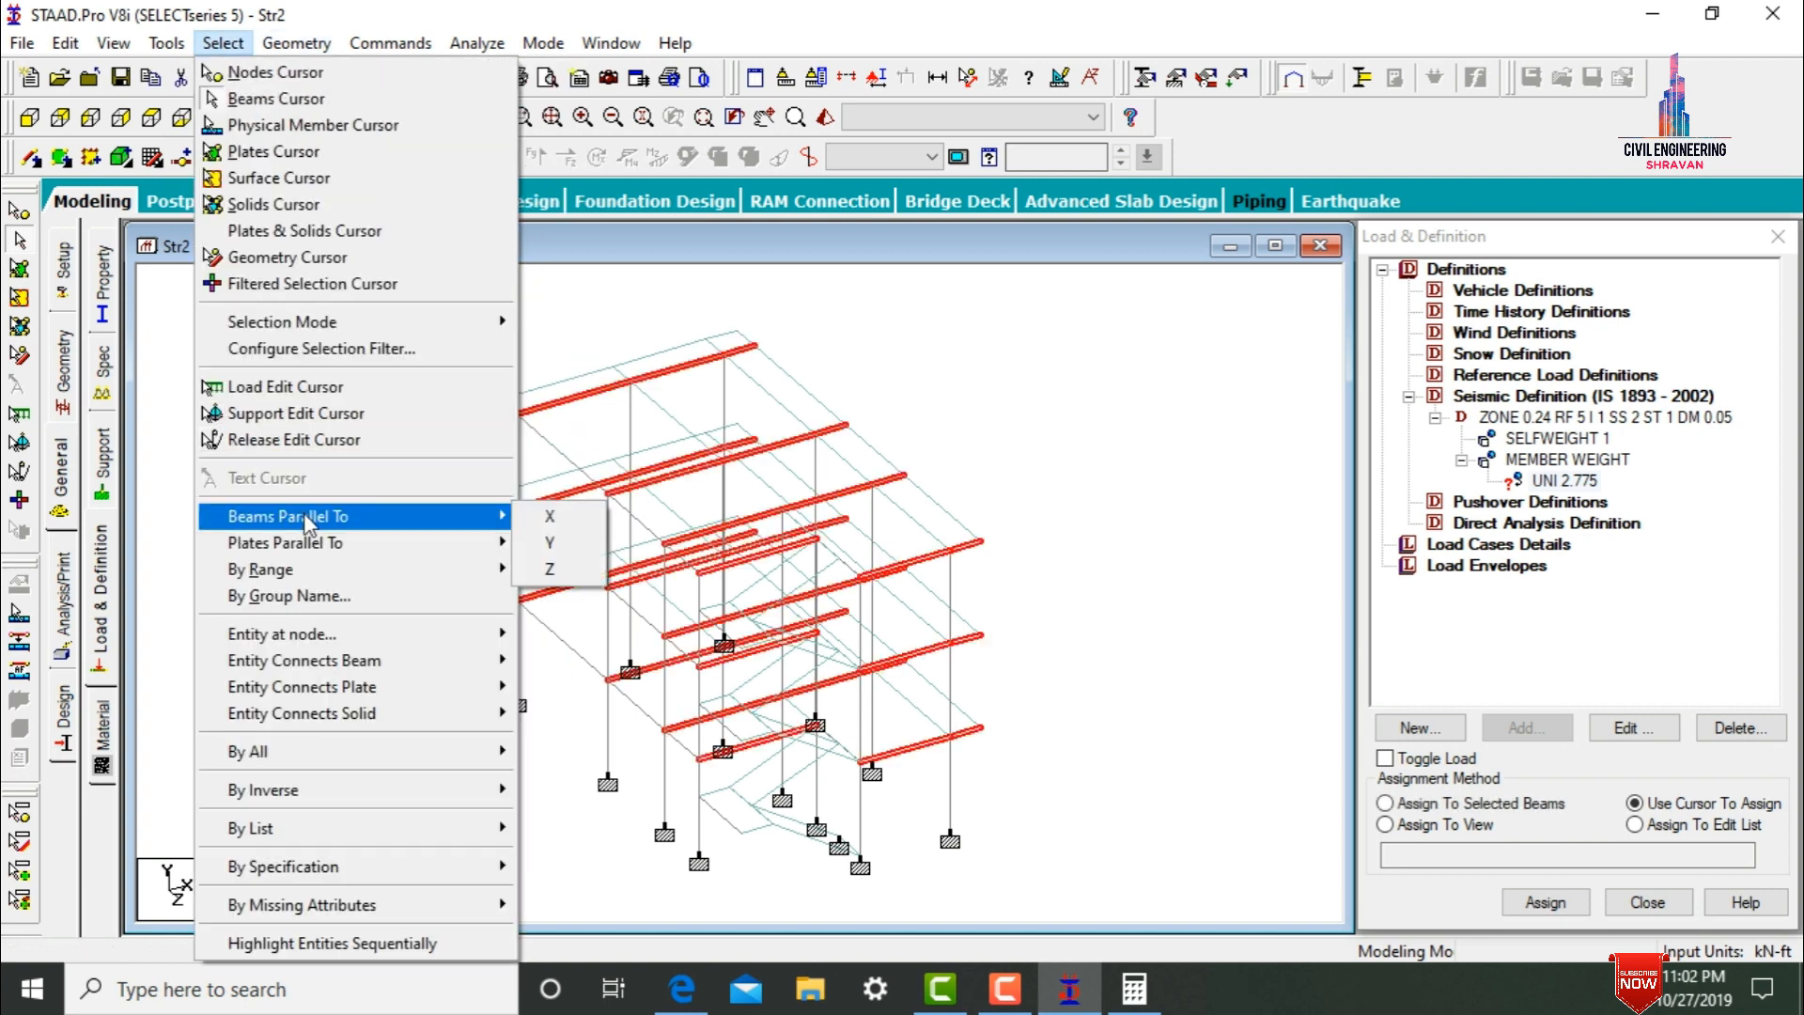
{"action": "left_click", "coordinate": [549, 569]}
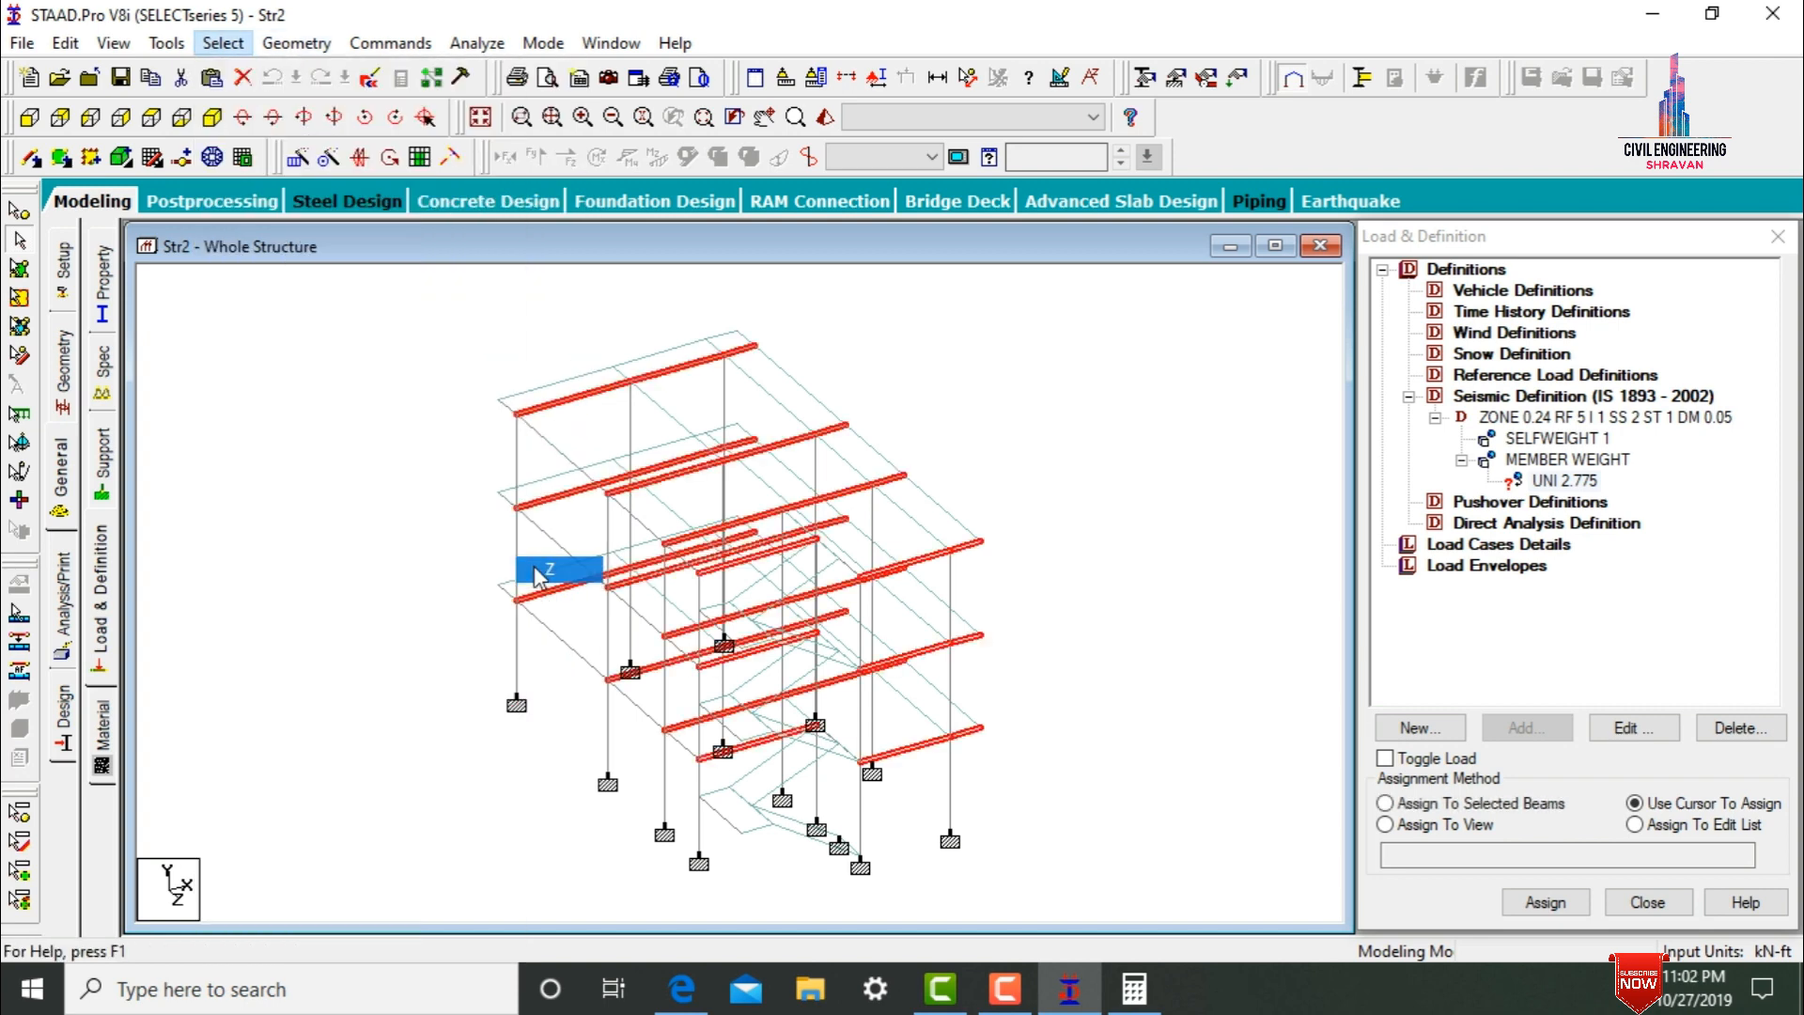
{"action": "left_click", "coordinate": [1494, 806]}
{"action": "left_click", "coordinate": [1546, 902]}
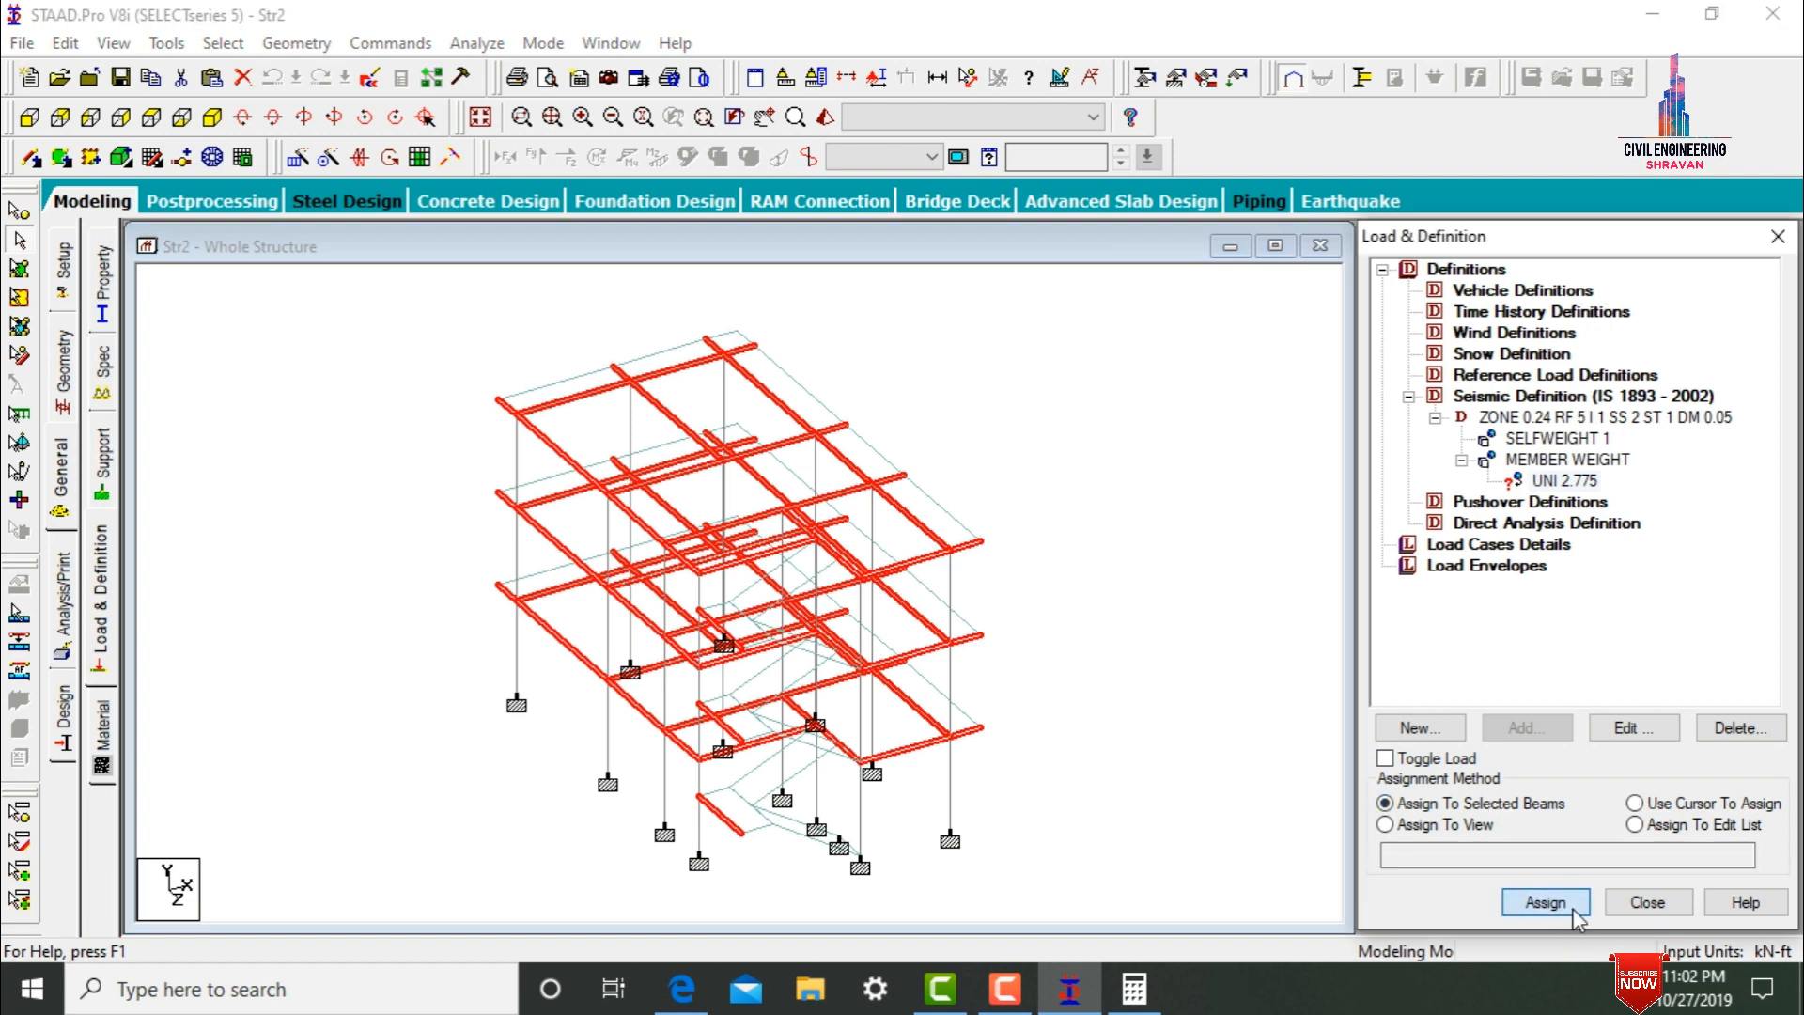
{"action": "left_click", "coordinate": [1174, 425]}
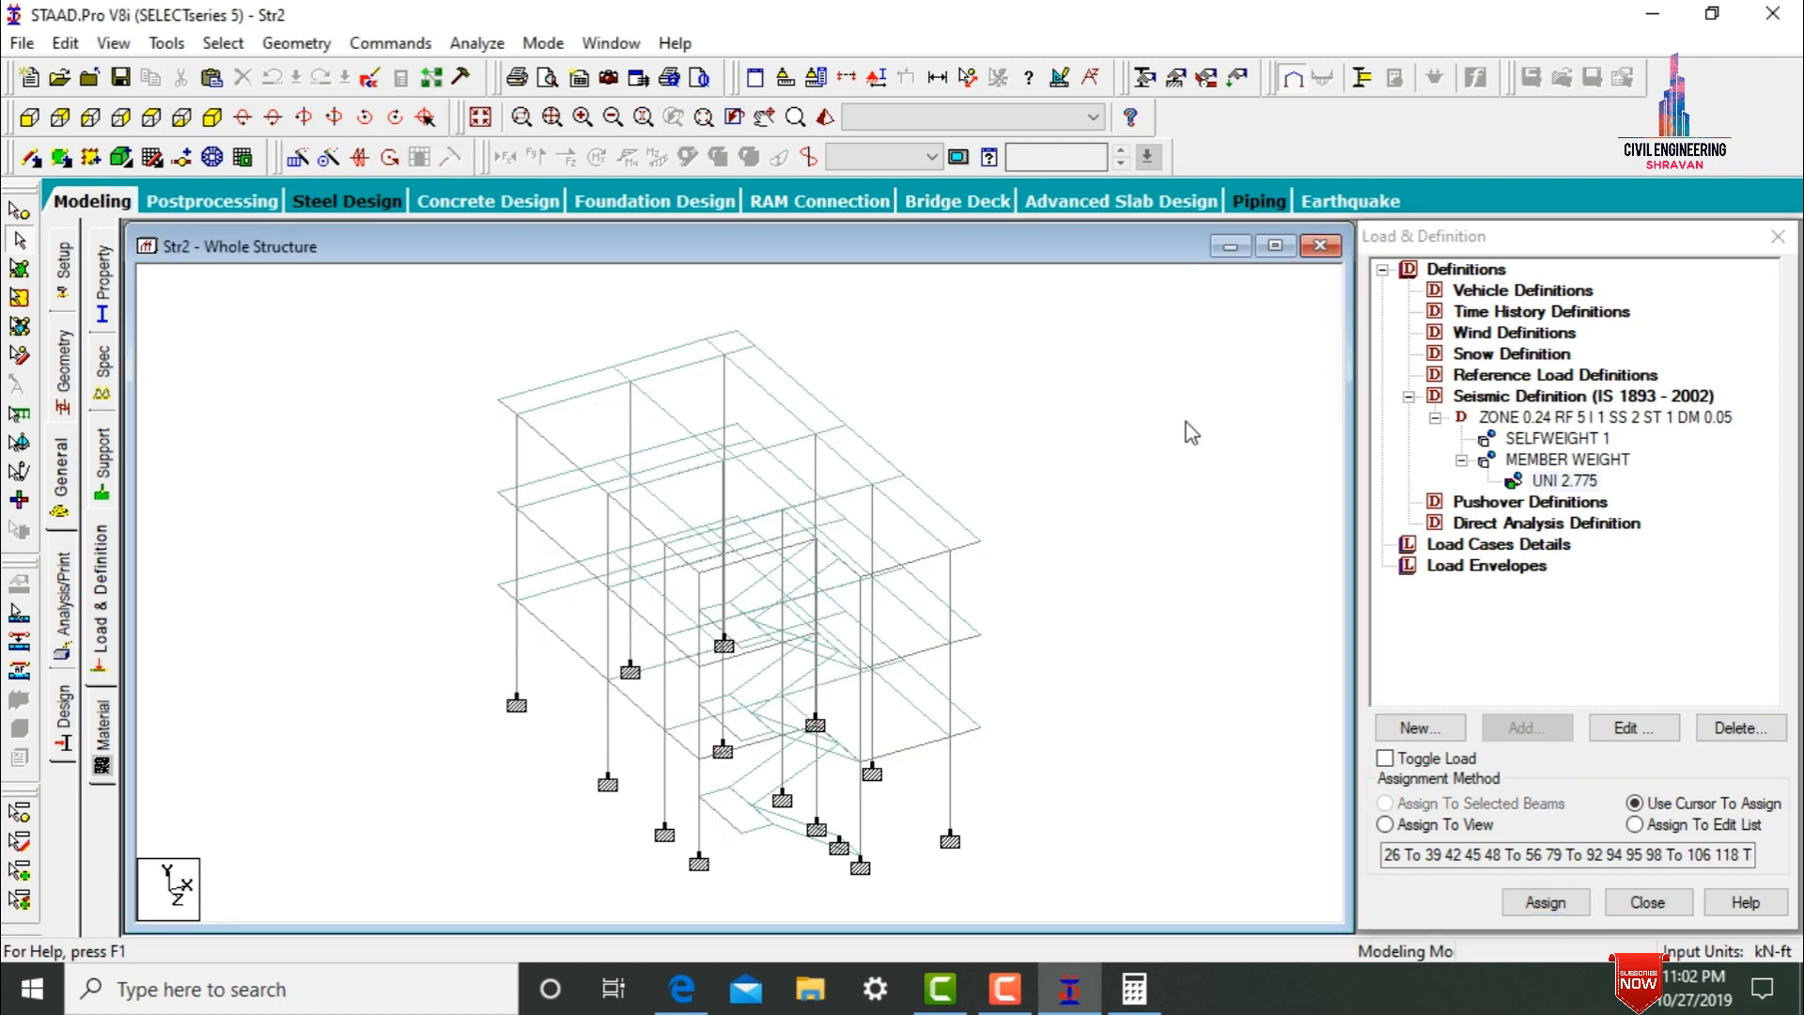
- Add wind type definition 1 with the comment WIND 1 under the wind definitions
{"action": "left_click", "coordinate": [1494, 333]}
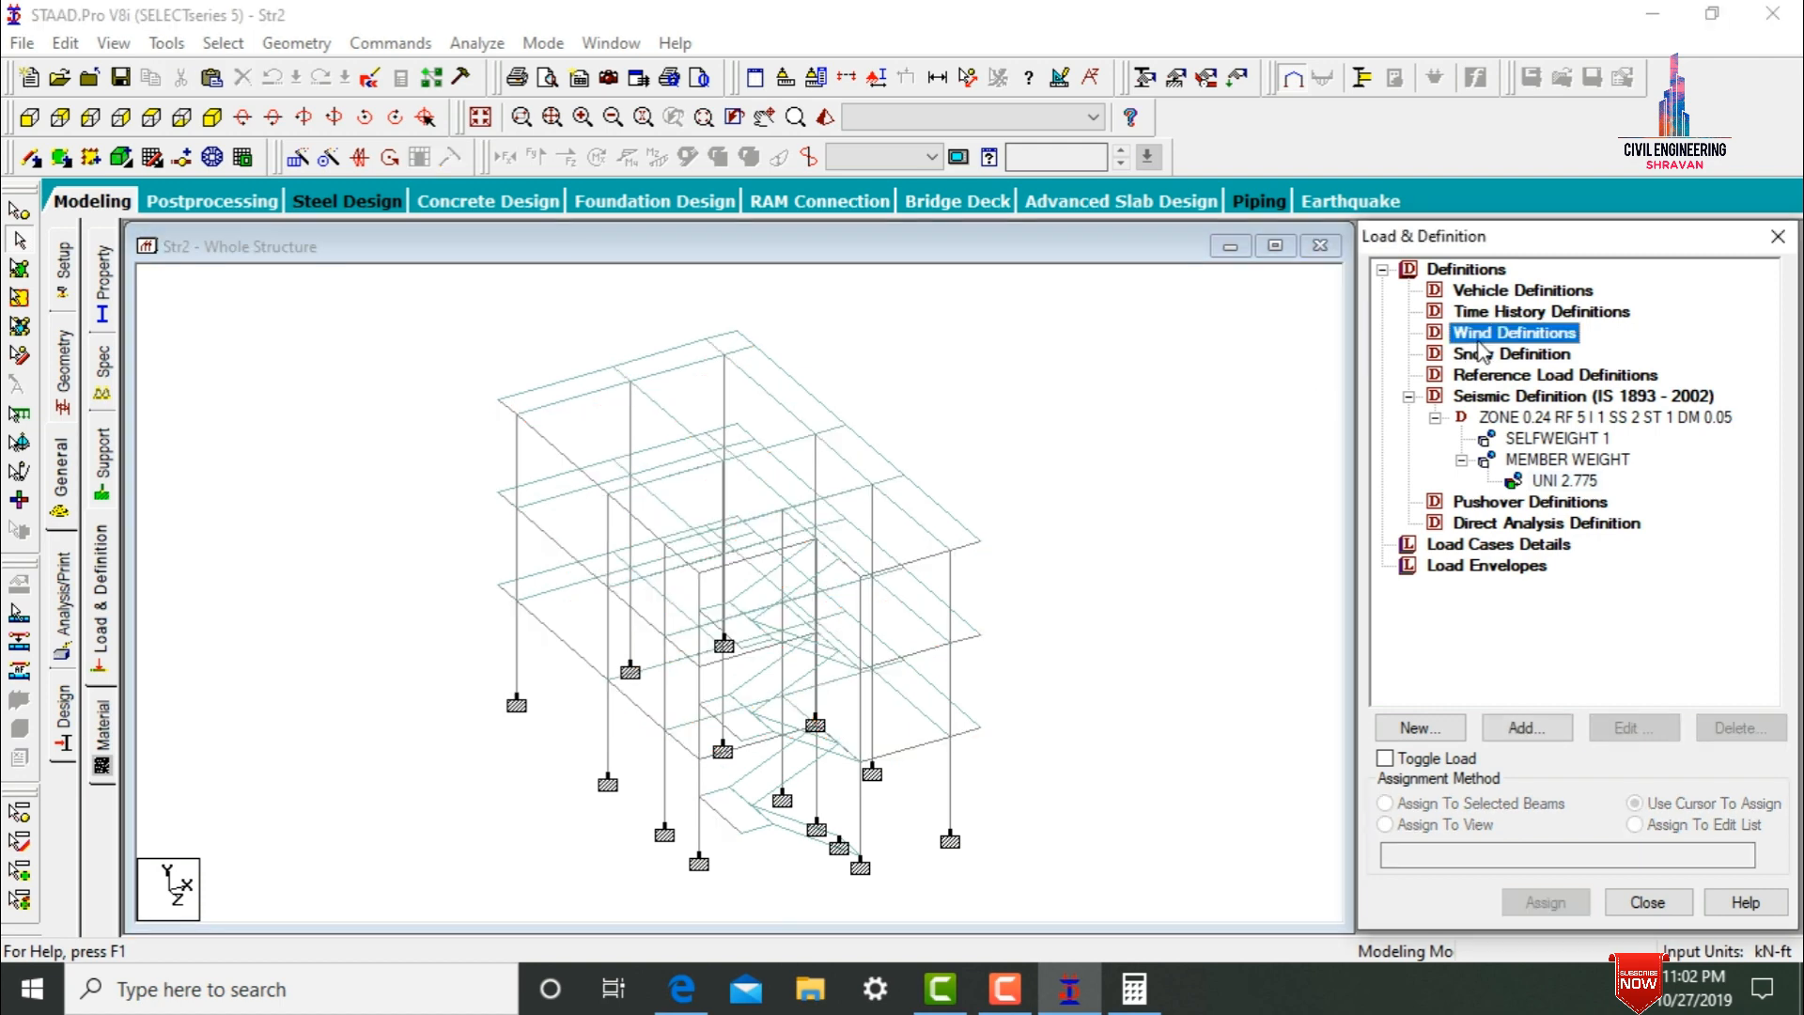
{"action": "left_click", "coordinate": [1560, 732]}
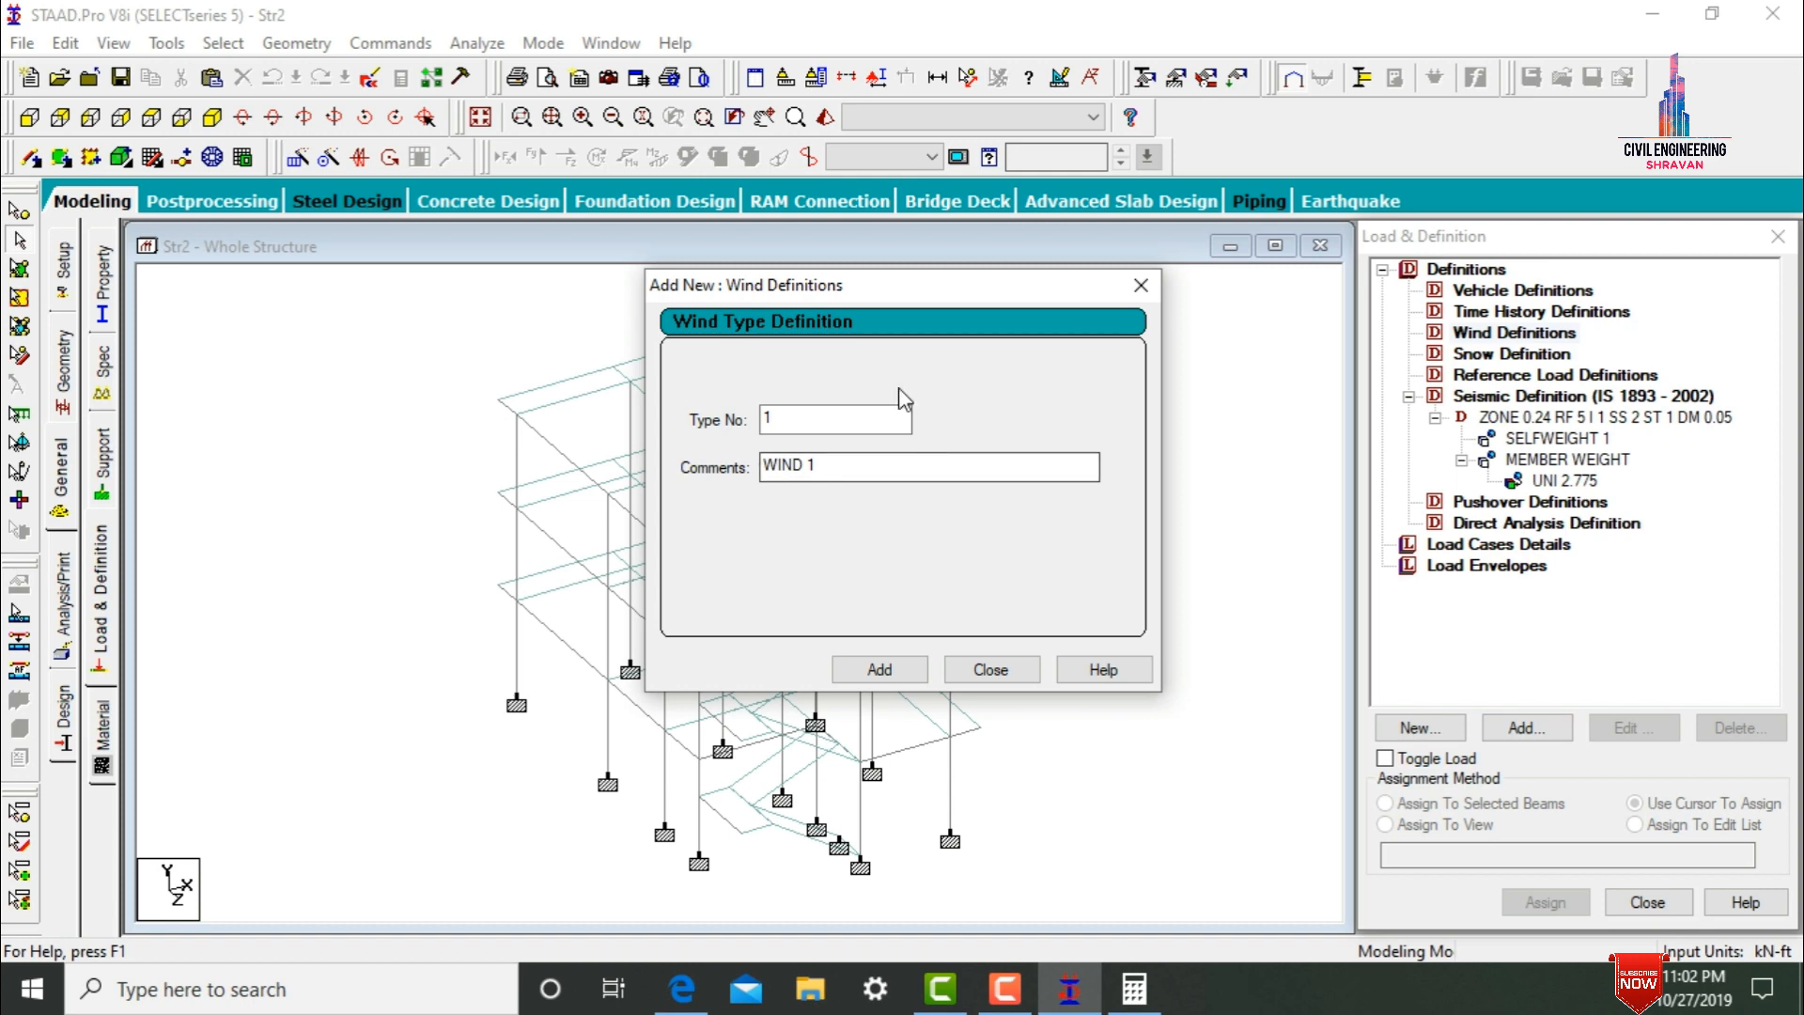
{"action": "left_click", "coordinate": [876, 670]}
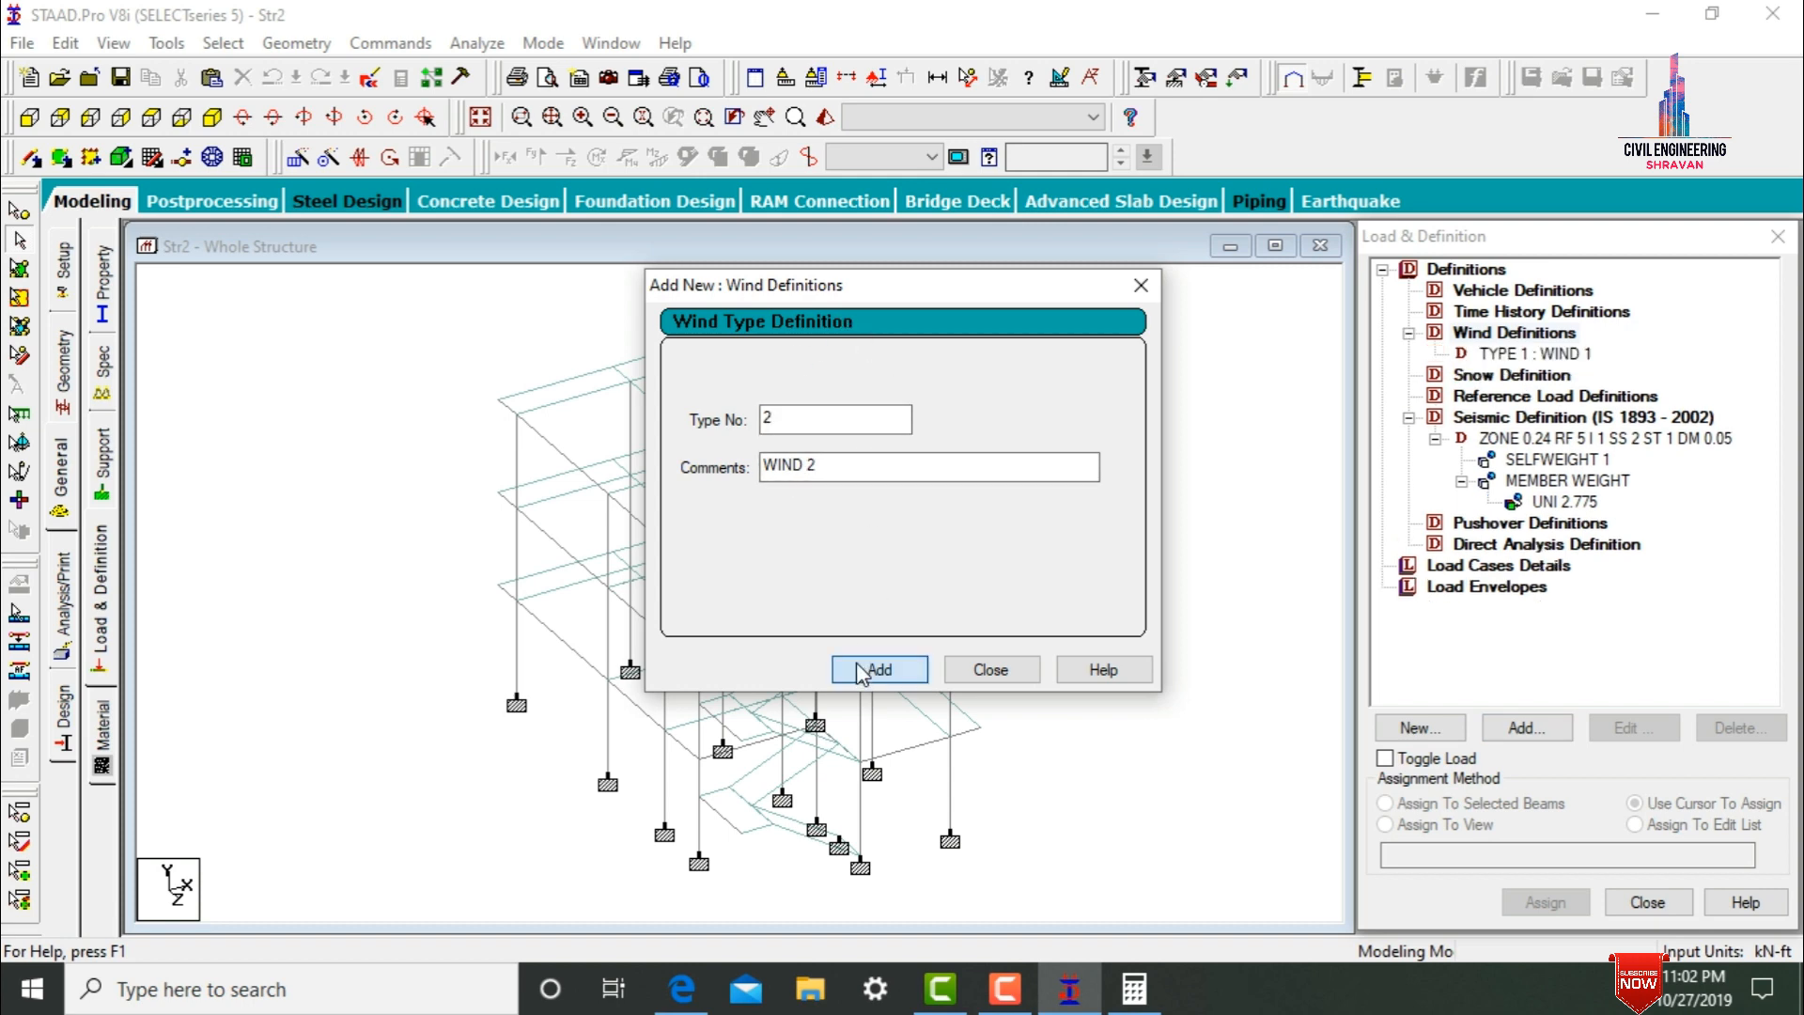
{"action": "left_click", "coordinate": [980, 673]}
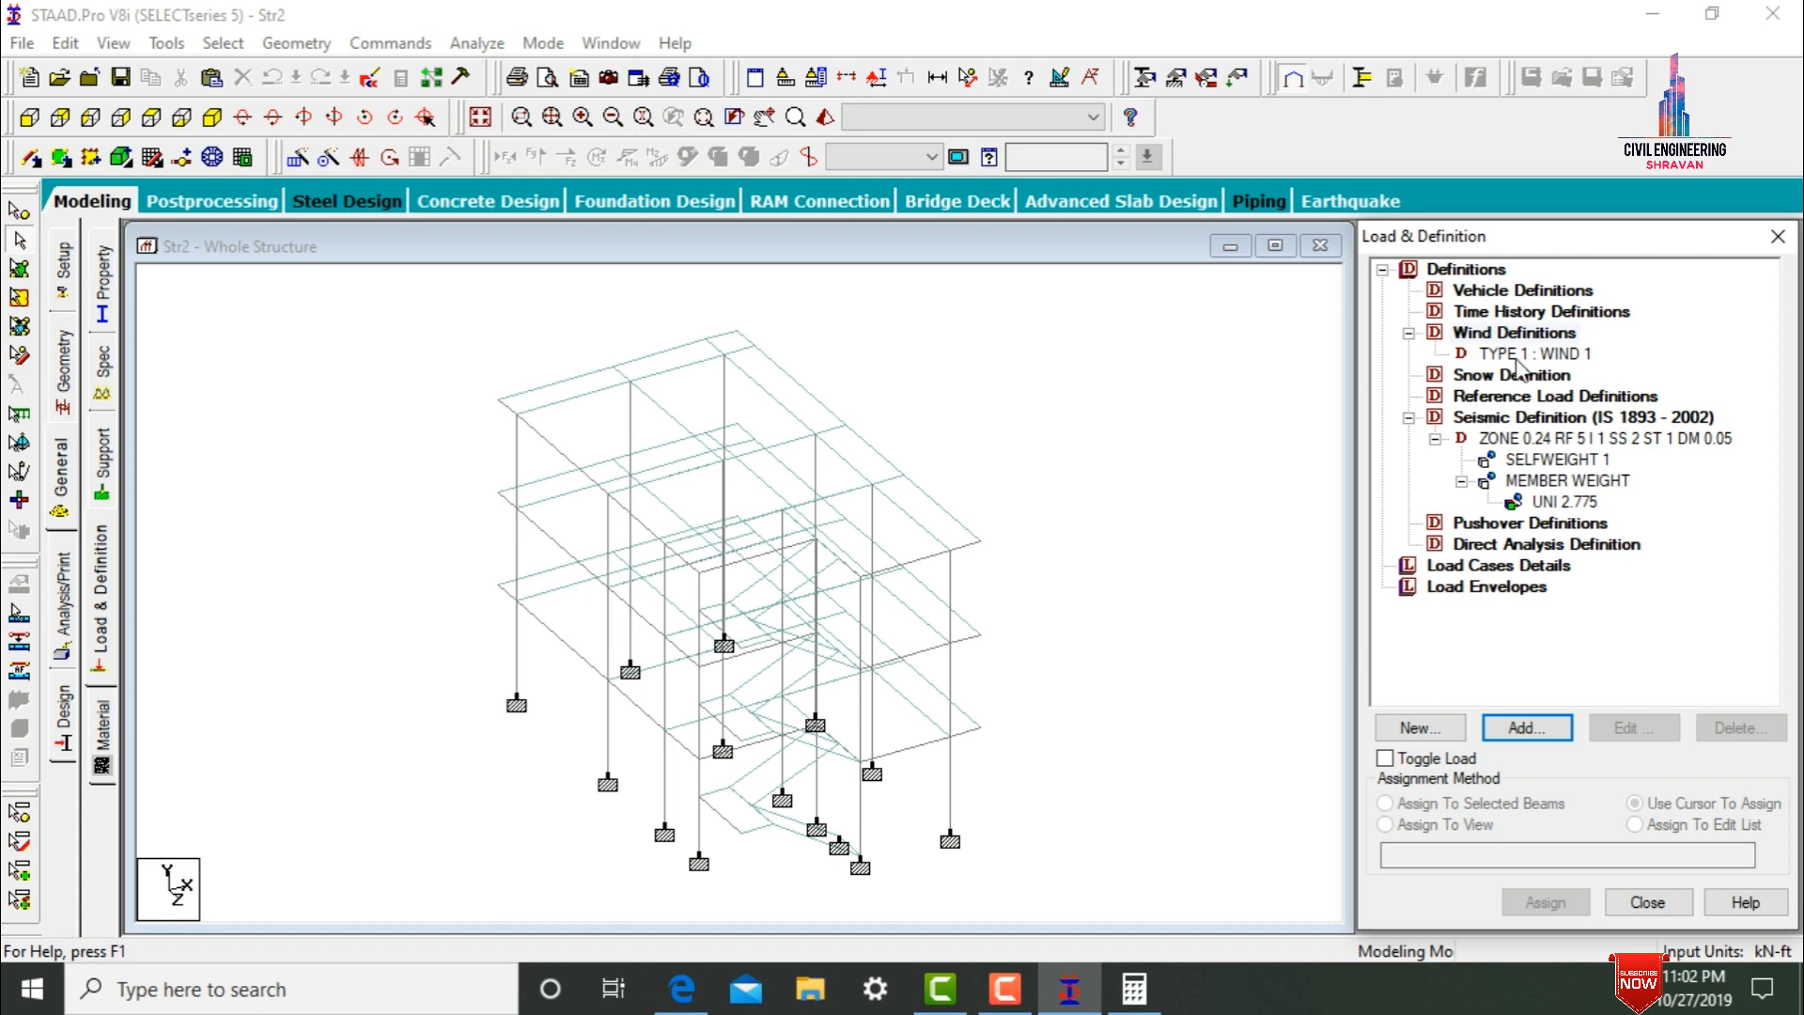
- Open a custom intensity table for wind type 1 and enter 5 kN/ft² at 30 ft and 4 kN/ft² at 20 ft
{"action": "left_click", "coordinate": [1517, 360]}
{"action": "left_click", "coordinate": [1526, 728]}
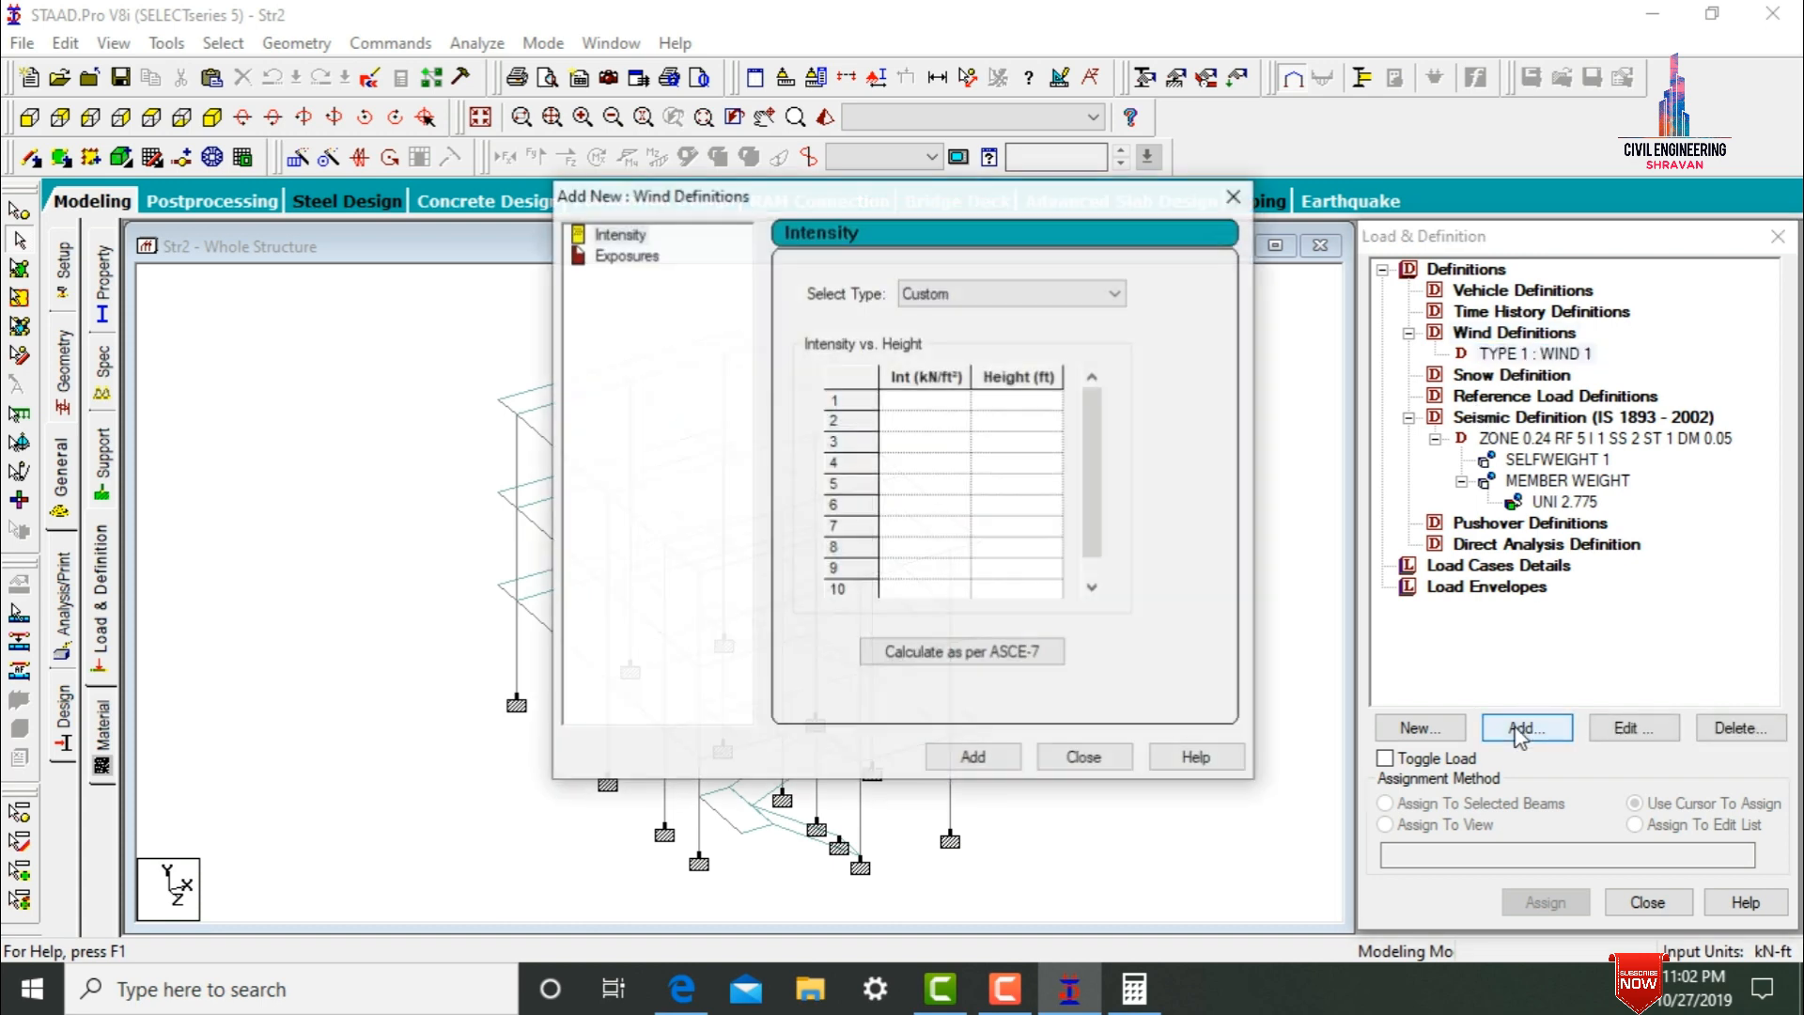
{"action": "left_click", "coordinate": [926, 409]}
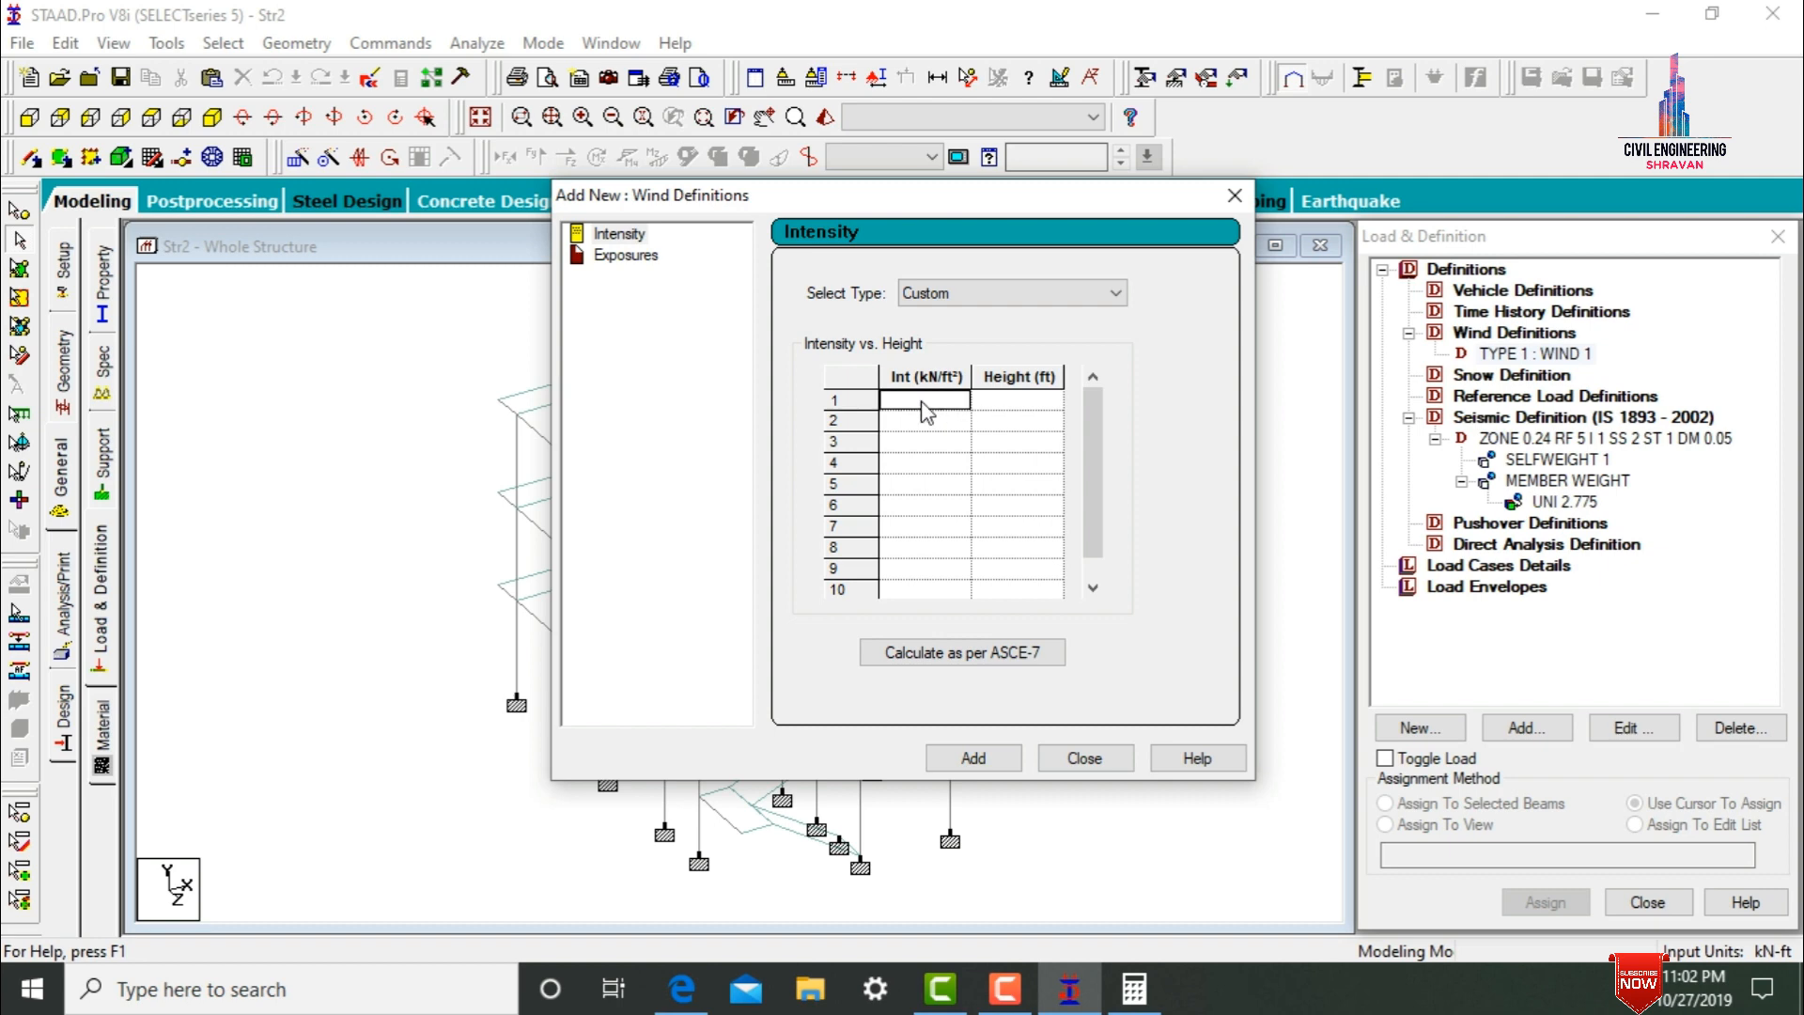
{"action": "type", "text": "5"}
{"action": "key", "text": "Tab"}
{"action": "type", "text": "30"}
{"action": "key", "text": "Tab"}
{"action": "type", "text": "4"}
{"action": "key", "text": "Tab"}
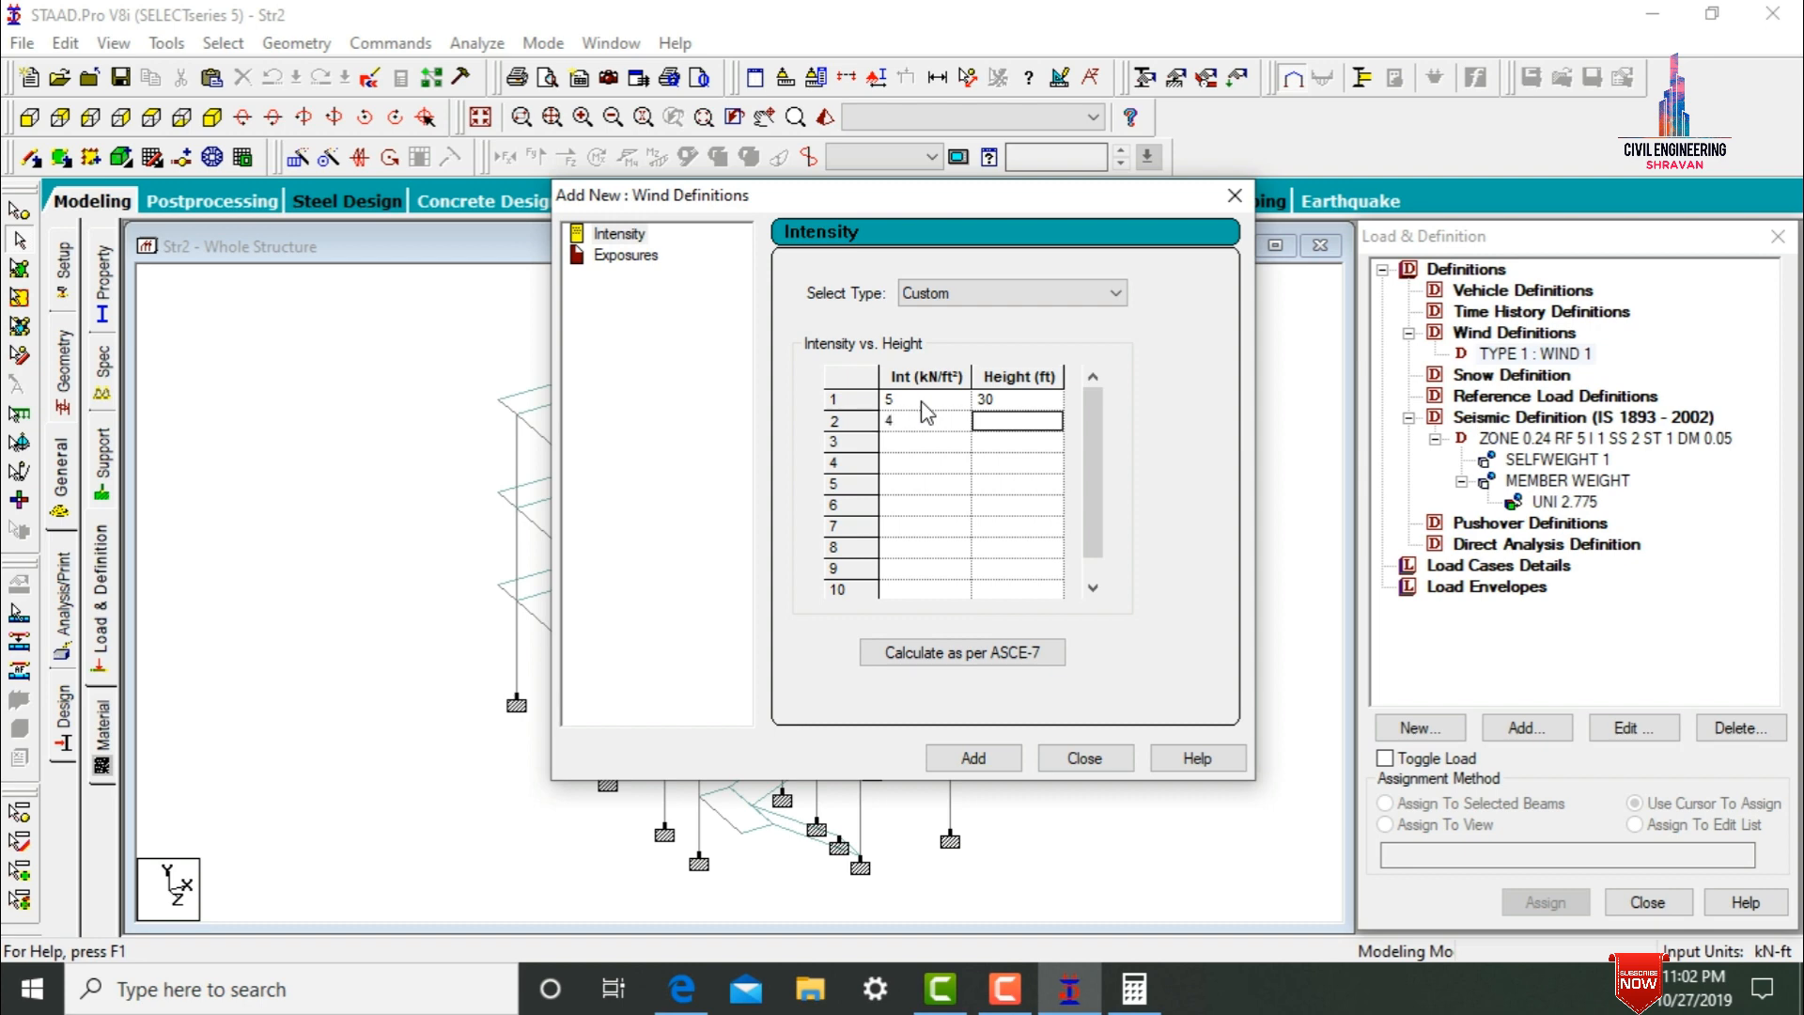
{"action": "type", "text": "20"}
{"action": "key", "text": "Tab"}
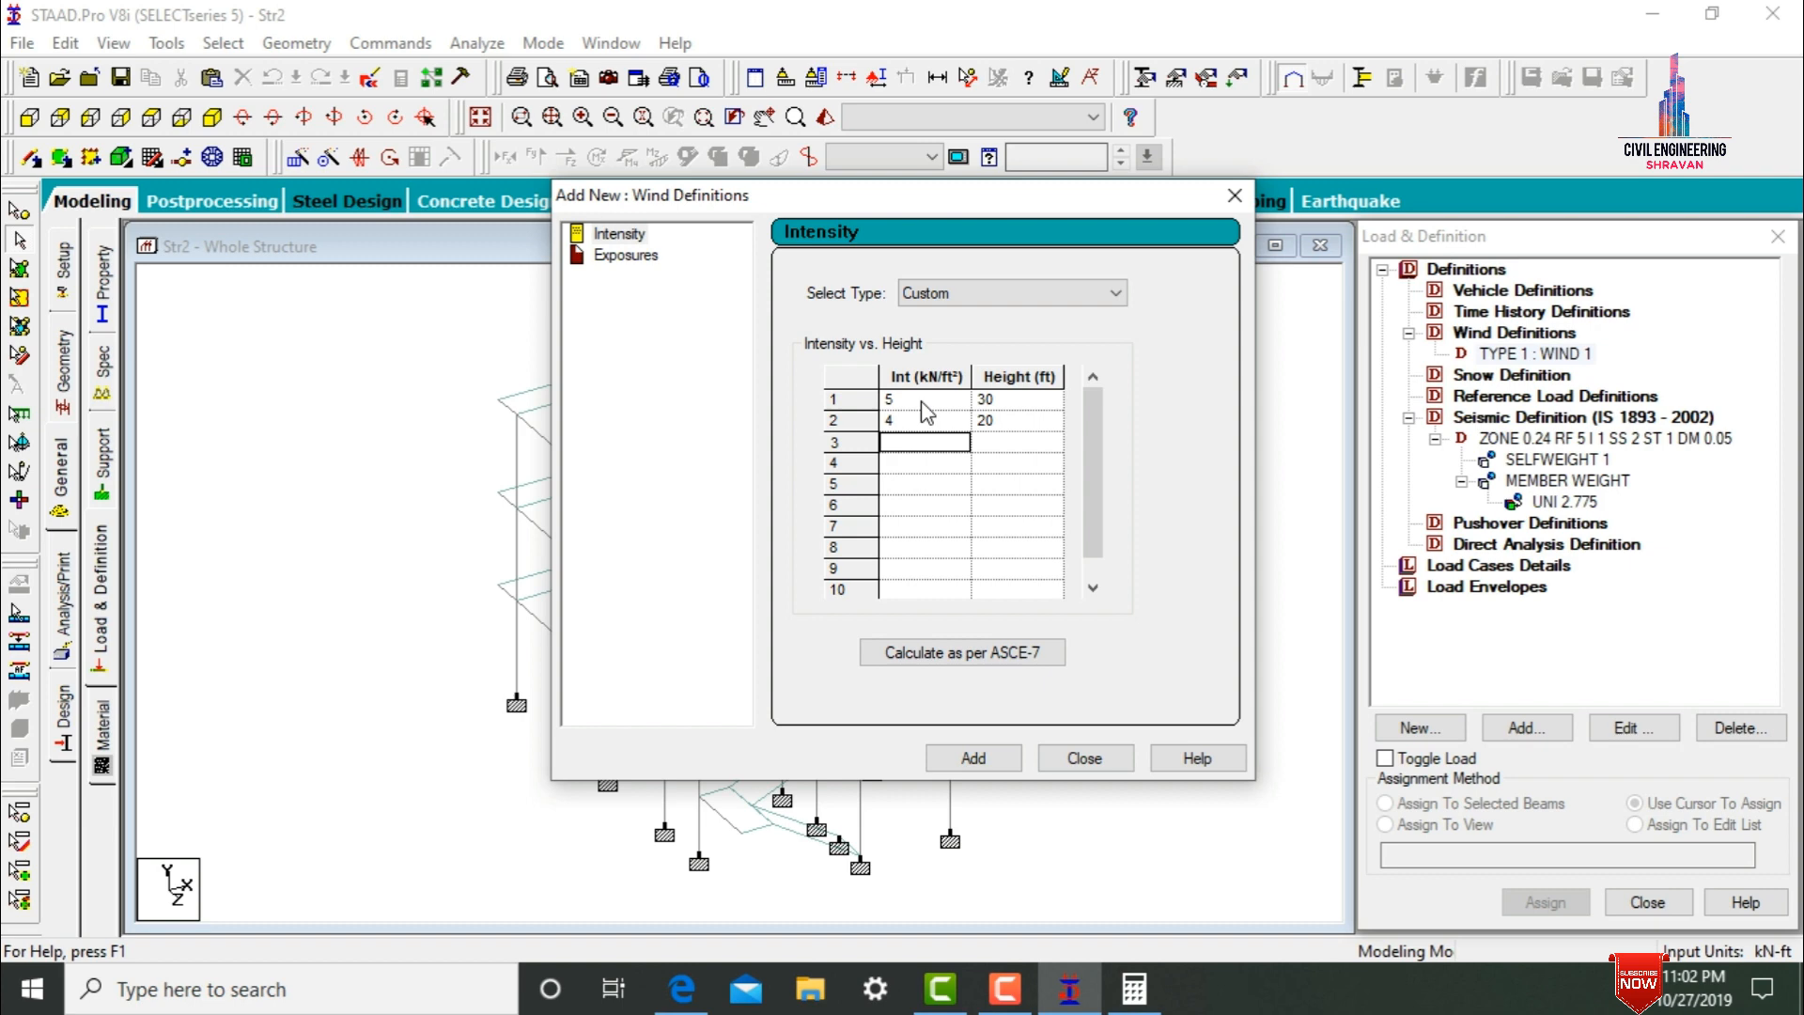
- Enter intensities of 3 kN/ft² at 1 ft and 2 kN/ft² at 5 ft, and add the intensity table to wind type 1
{"action": "type", "text": "3"}
{"action": "key", "text": "Tab"}
{"action": "type", "text": "1"}
{"action": "key", "text": "Tab"}
{"action": "type", "text": "2"}
{"action": "key", "text": "Tab"}
{"action": "type", "text": "5"}
{"action": "left_click", "coordinate": [960, 750]}
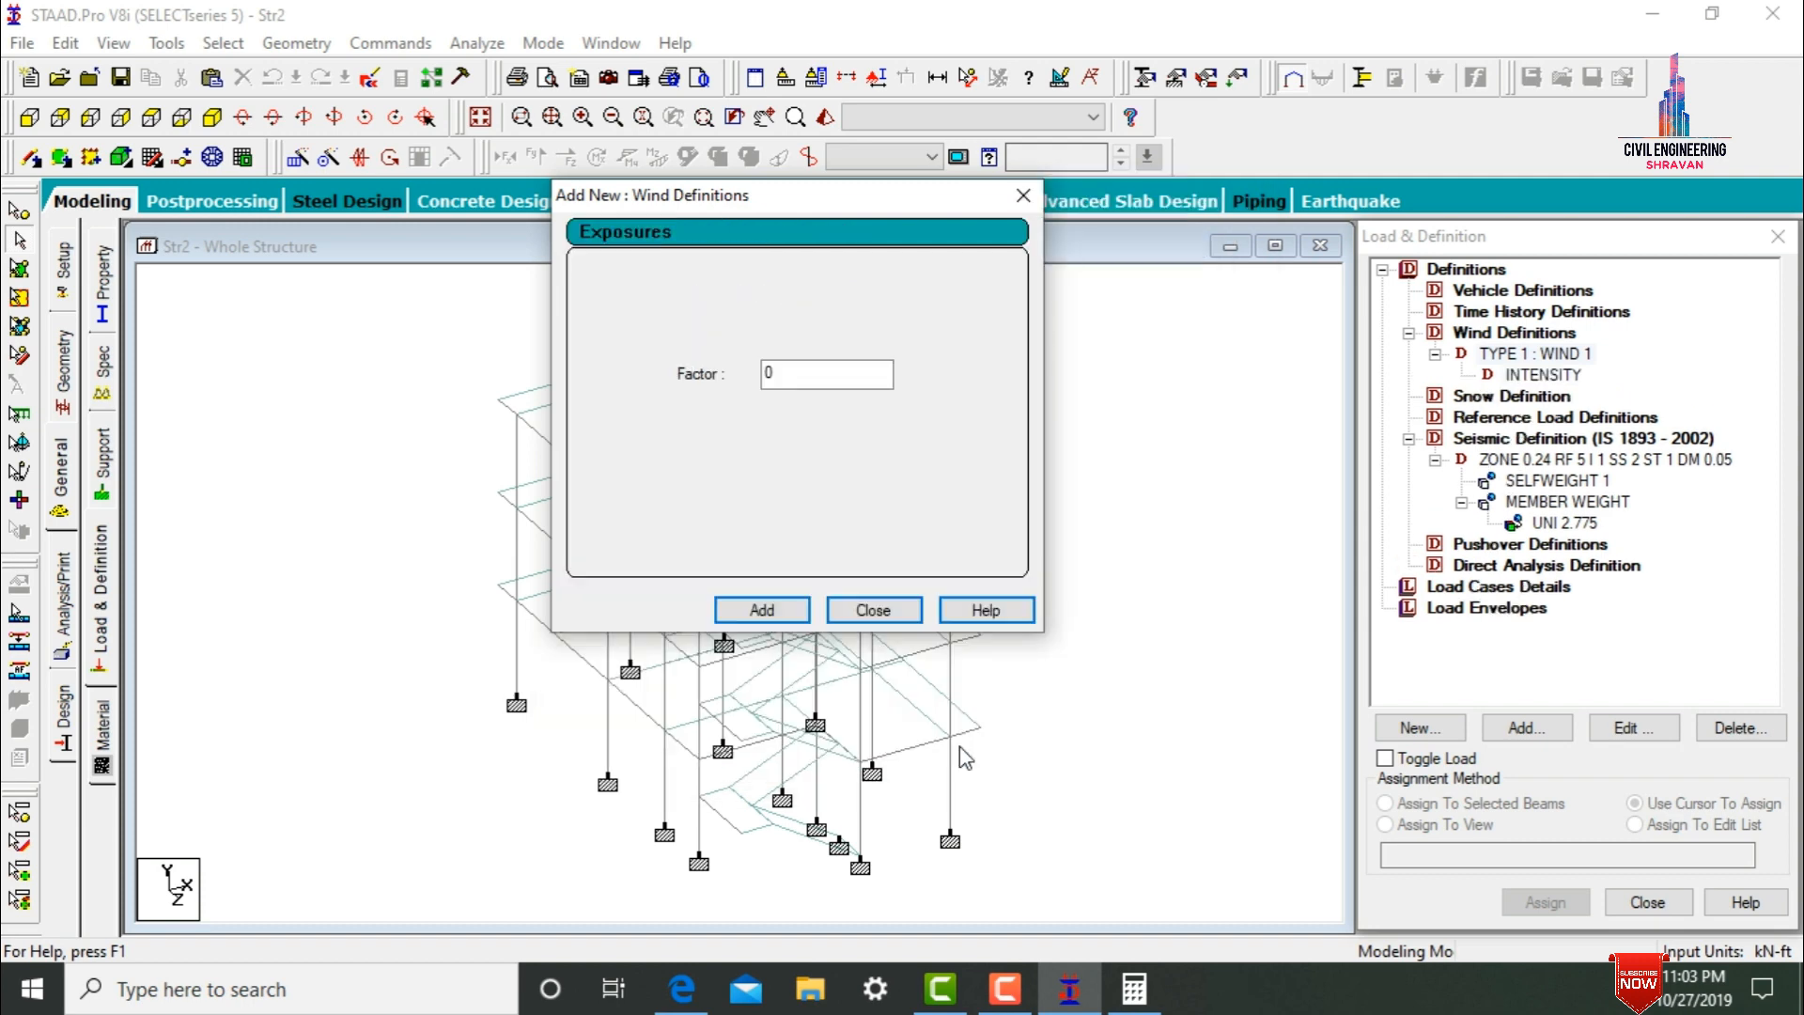
- Select the exposure factor of wind type 1 for editing
{"action": "left_click_drag", "start_coordinate": [785, 373], "coordinate": [738, 367]}
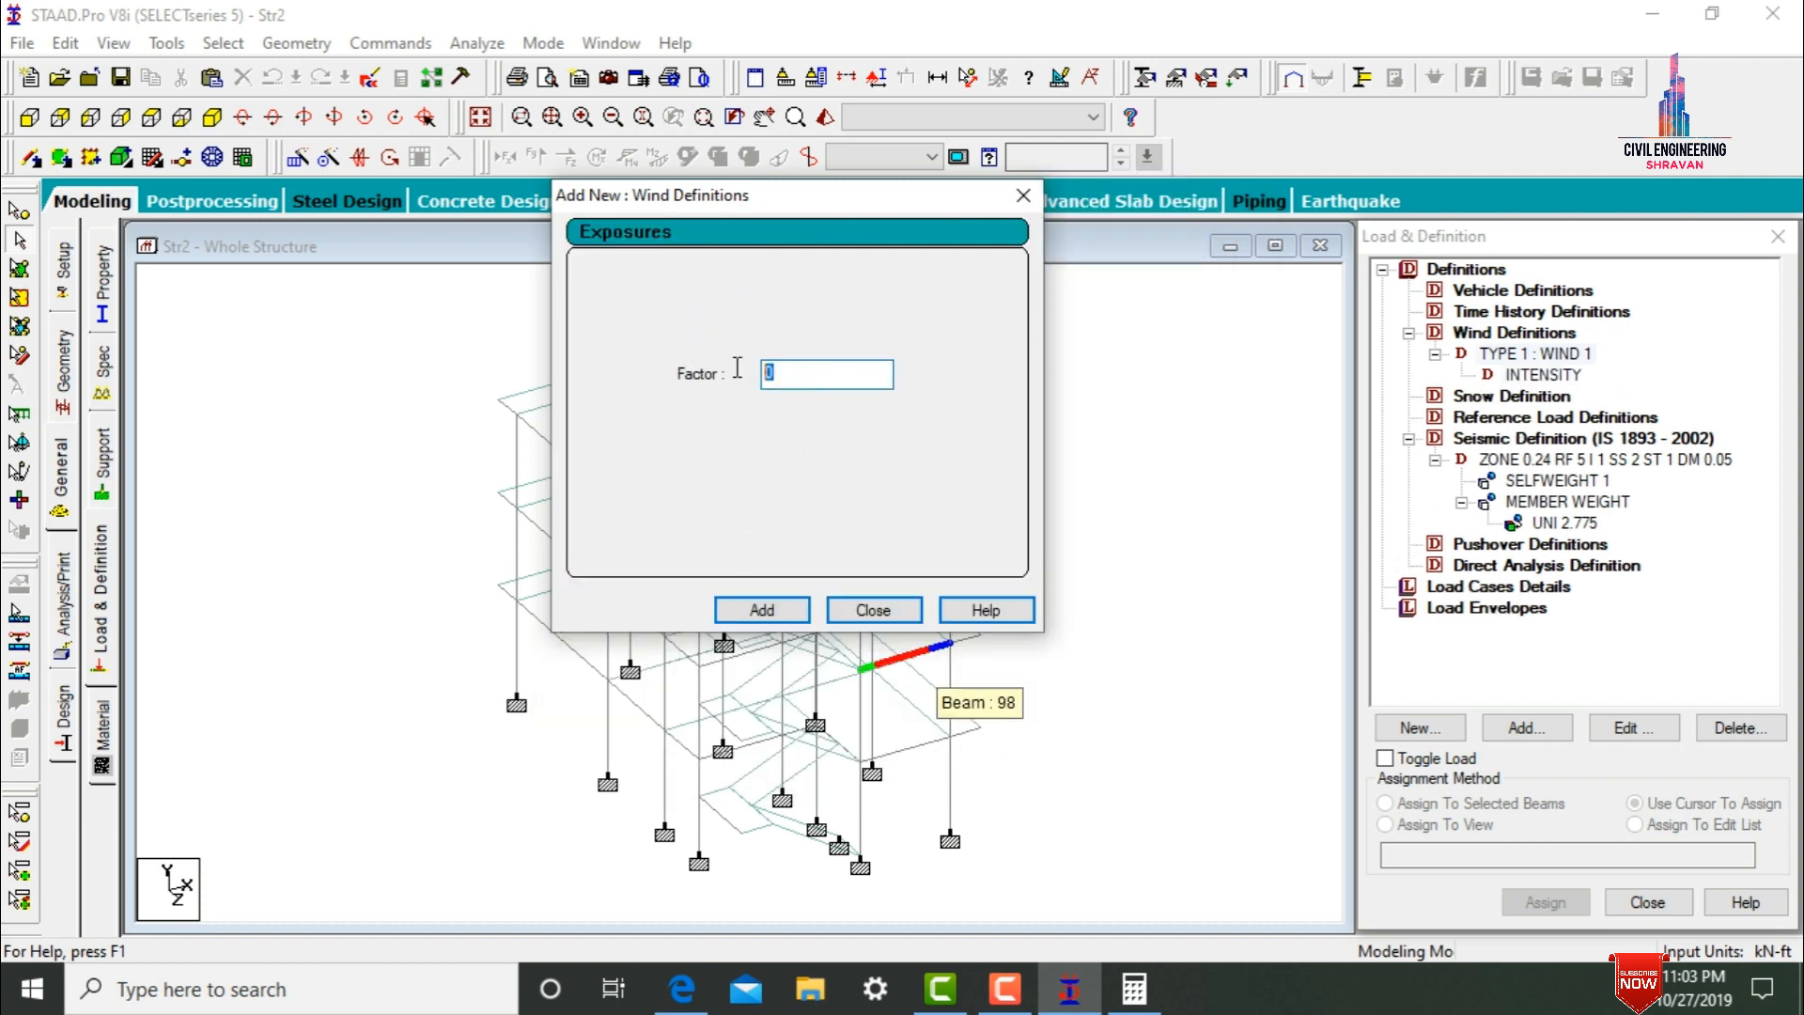
- Add an exposure with a factor of 1 to the TYPE 1 wind definition
{"action": "type", "text": "1"}
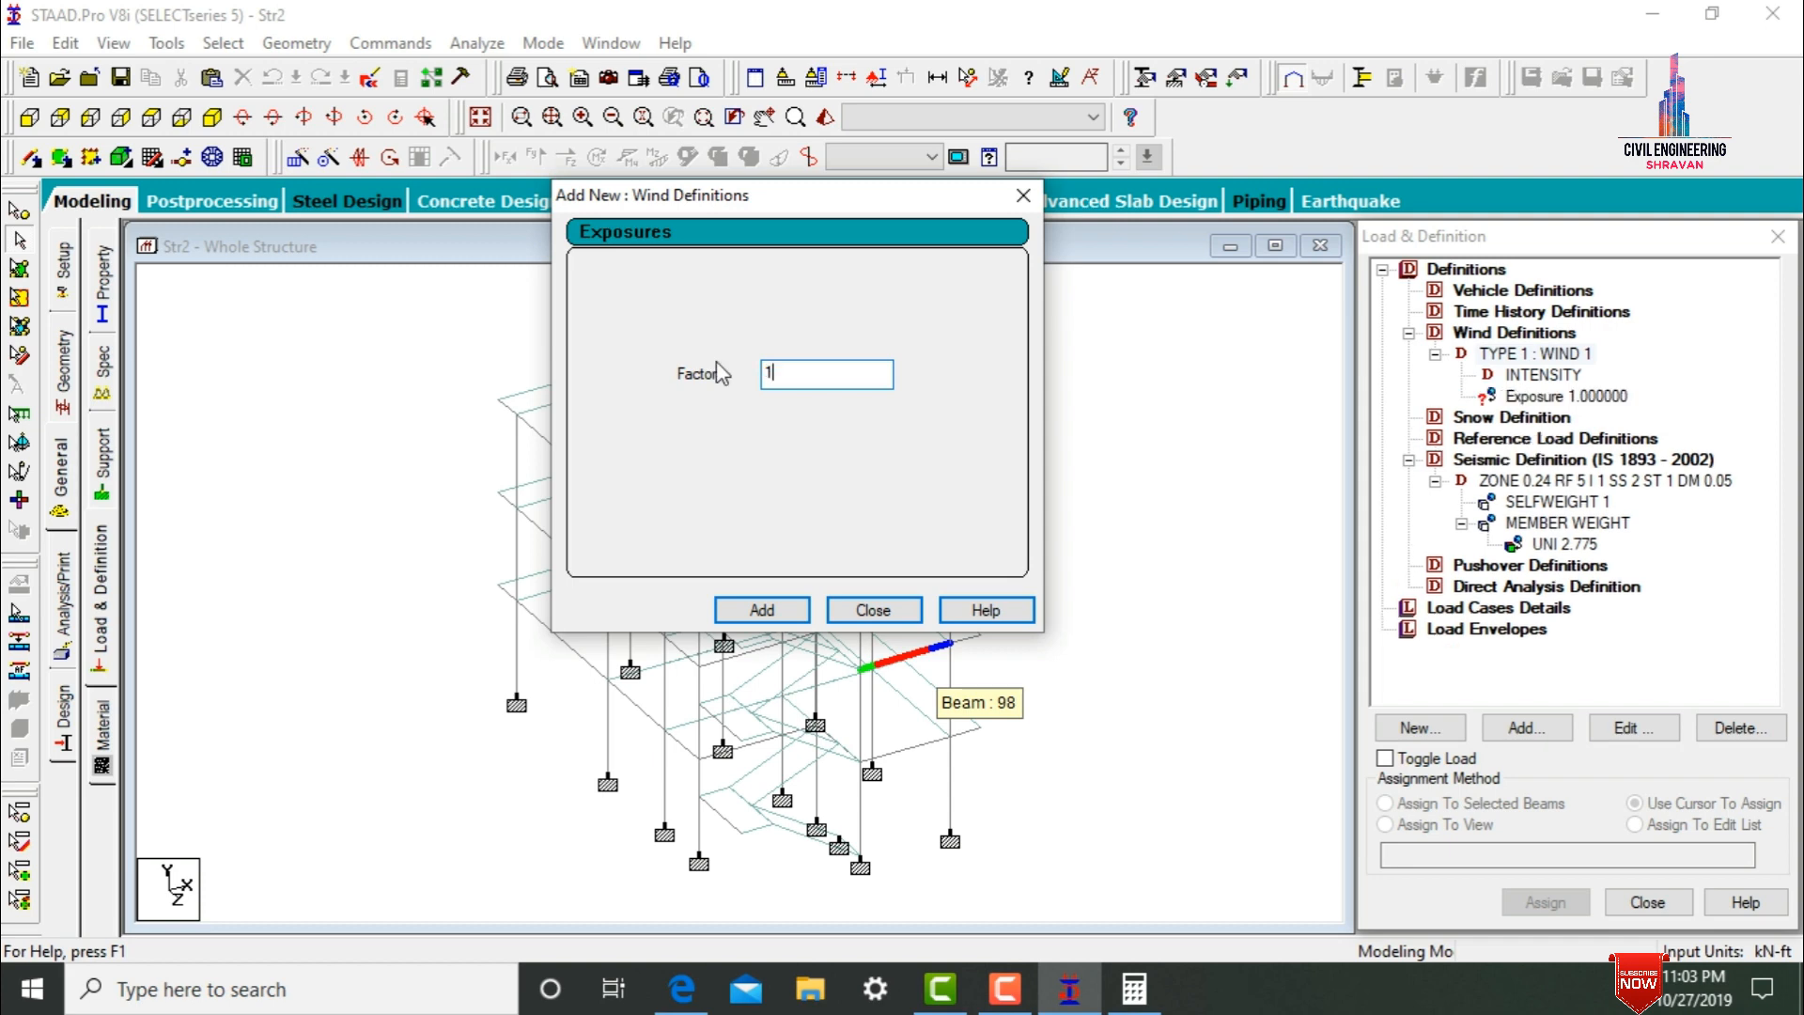
{"action": "key", "text": "Return"}
{"action": "left_click", "coordinate": [873, 609]}
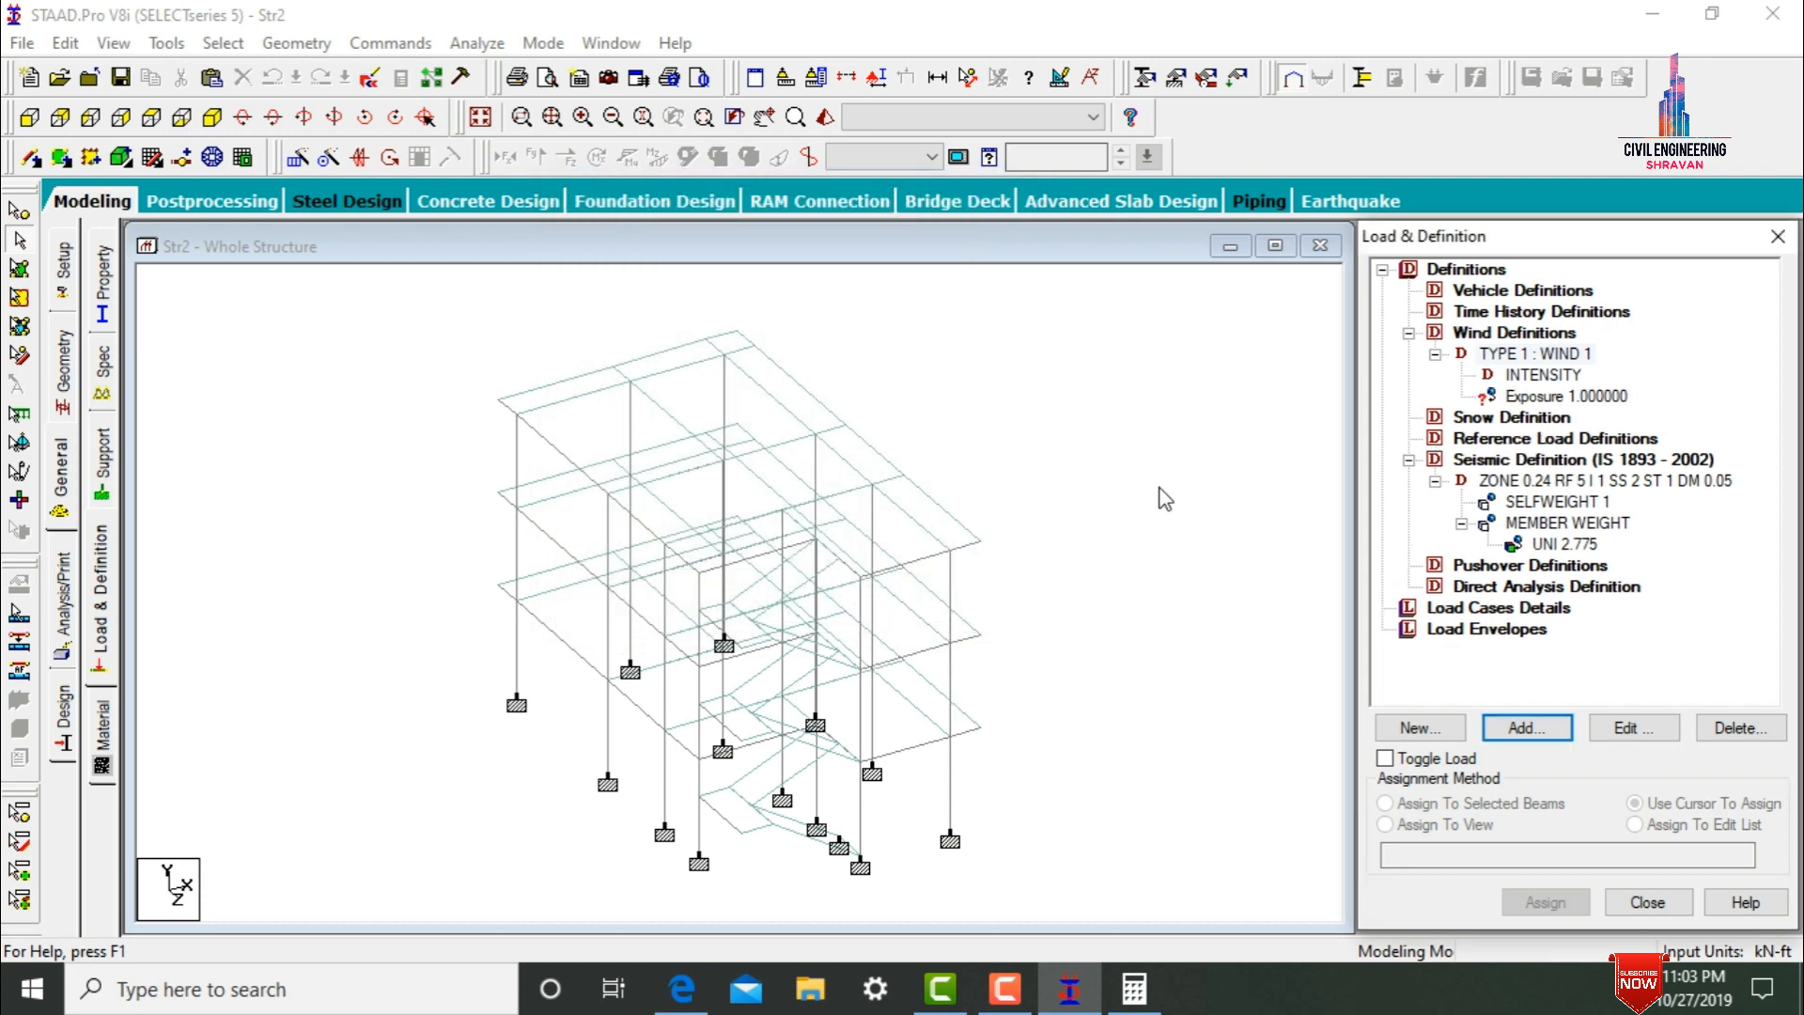
- Assign the wind exposure to all nodes in the view, 1 to 96
{"action": "left_click", "coordinate": [1573, 399]}
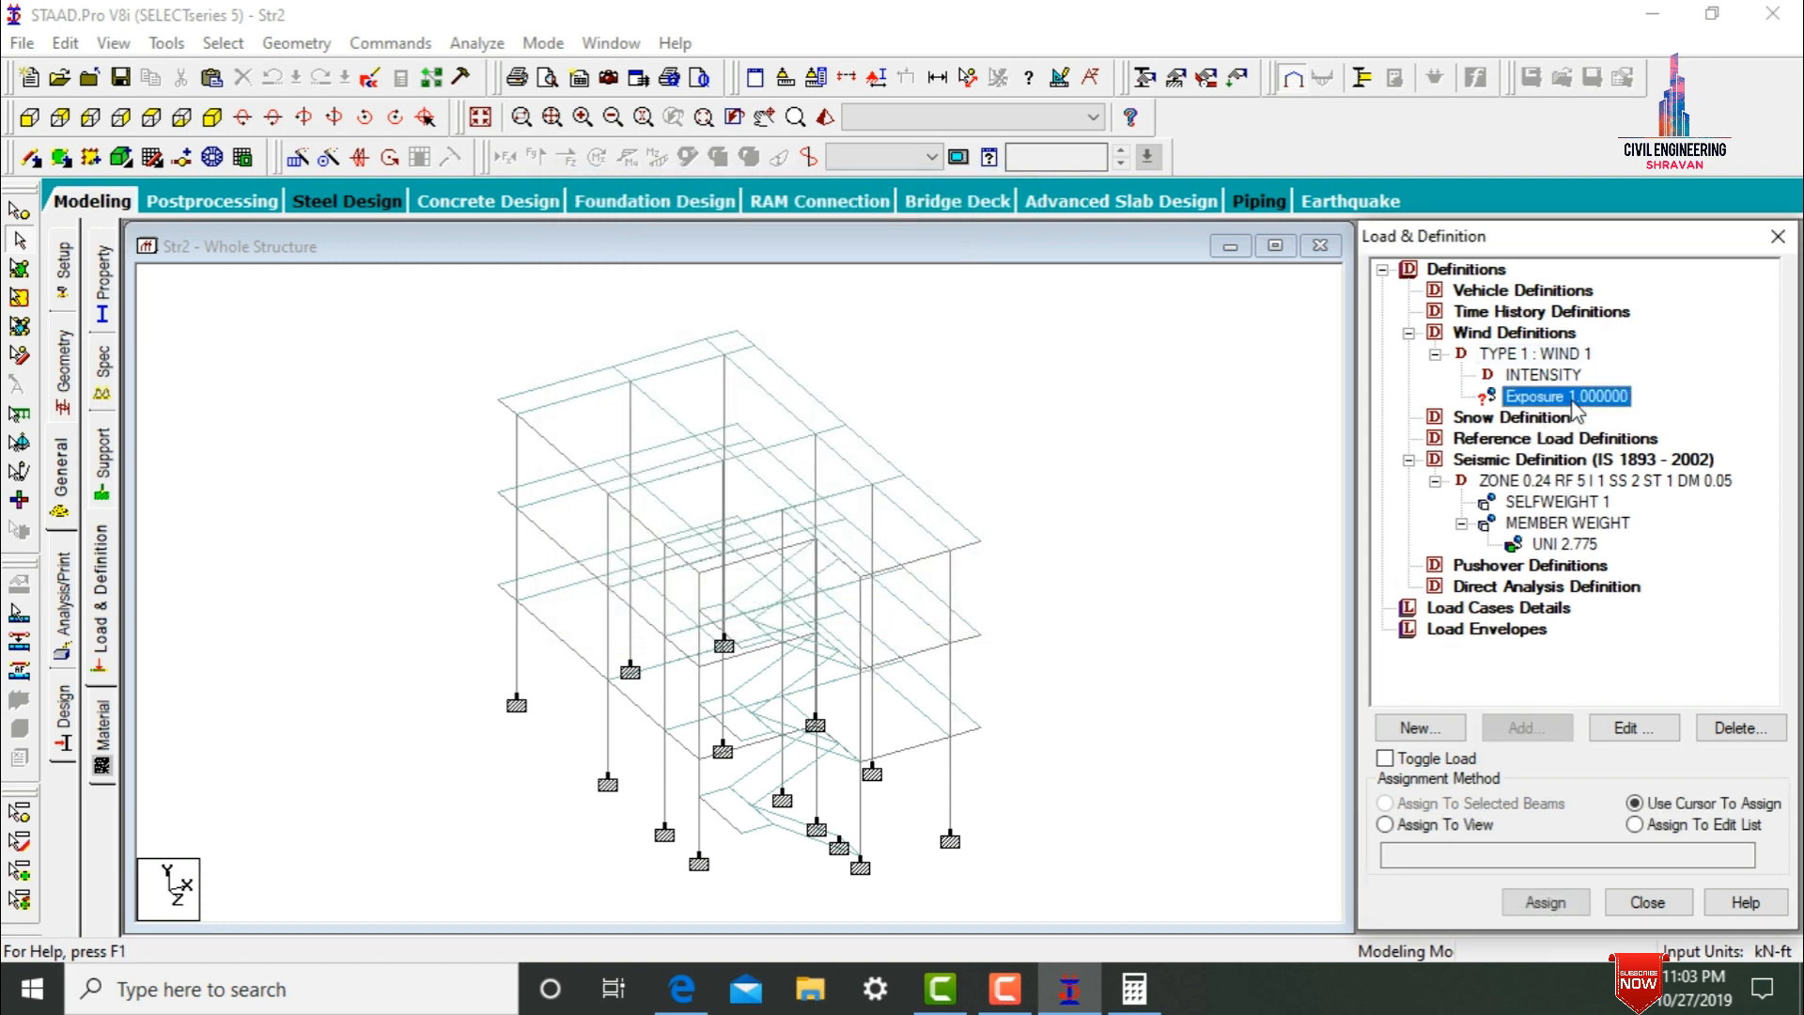
{"action": "left_click", "coordinate": [1419, 824]}
{"action": "left_click", "coordinate": [1528, 897]}
{"action": "left_click", "coordinate": [1612, 639]}
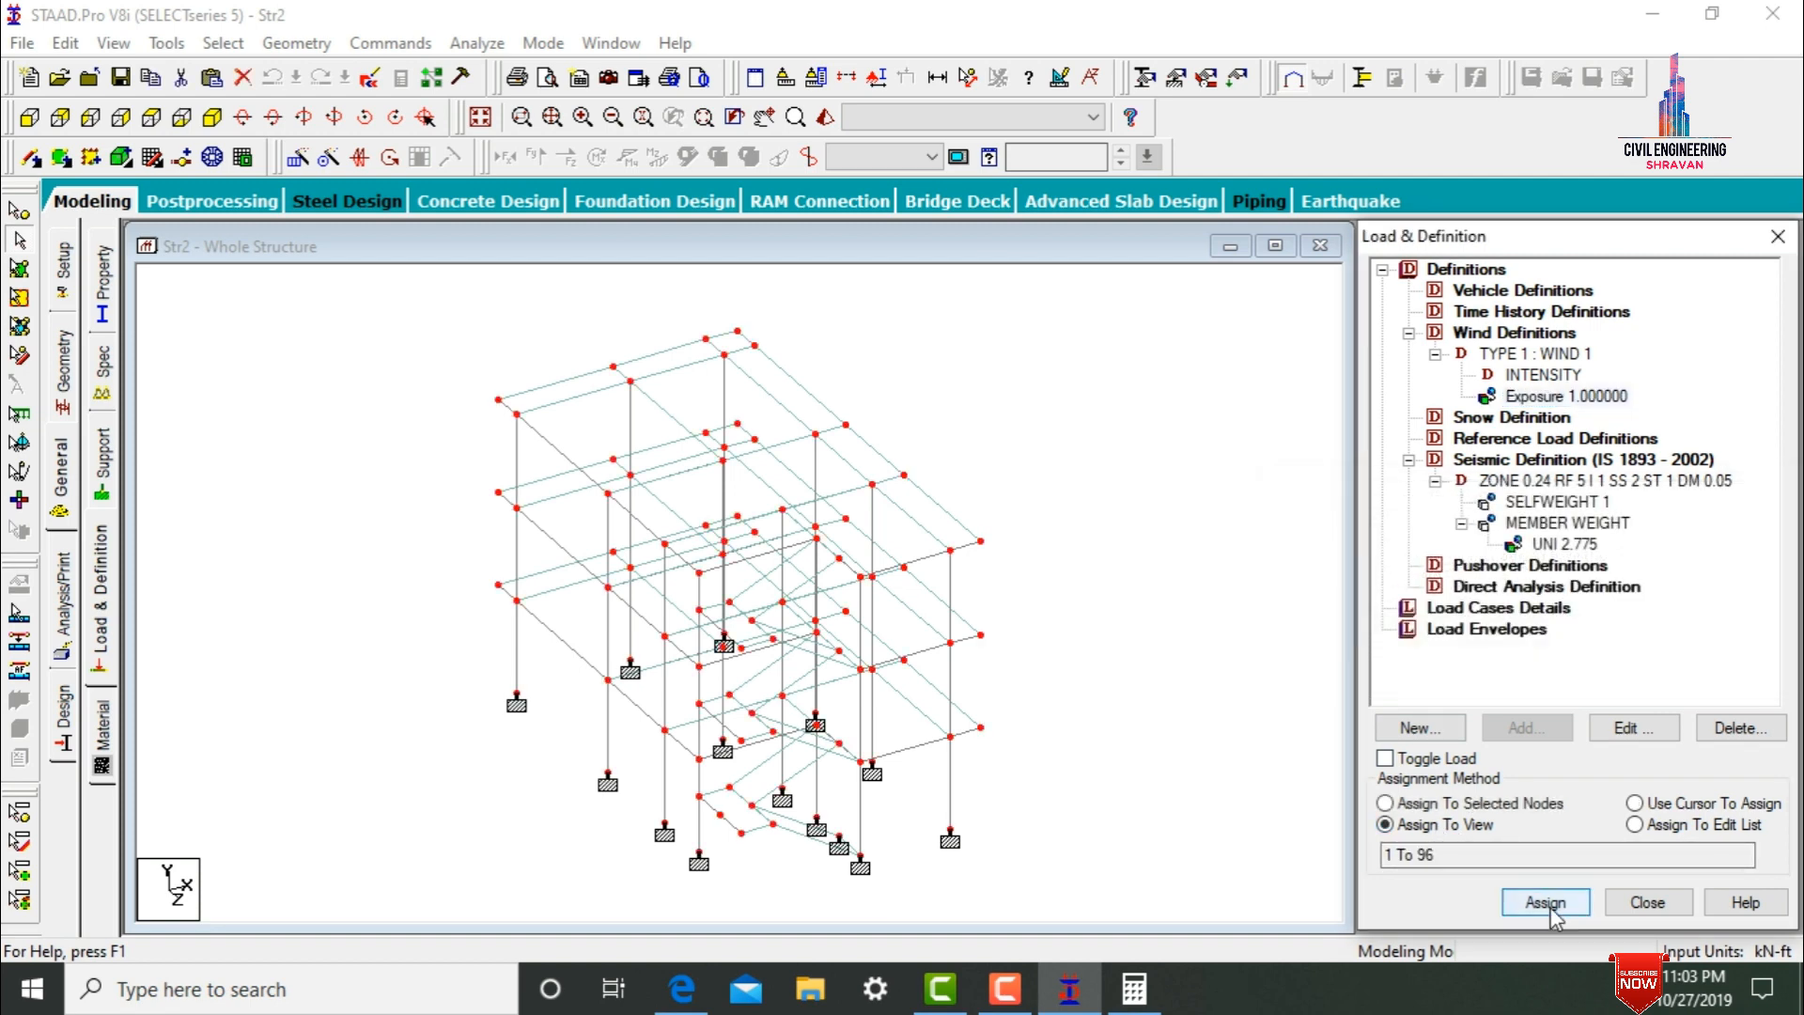
{"action": "left_click", "coordinate": [1219, 531]}
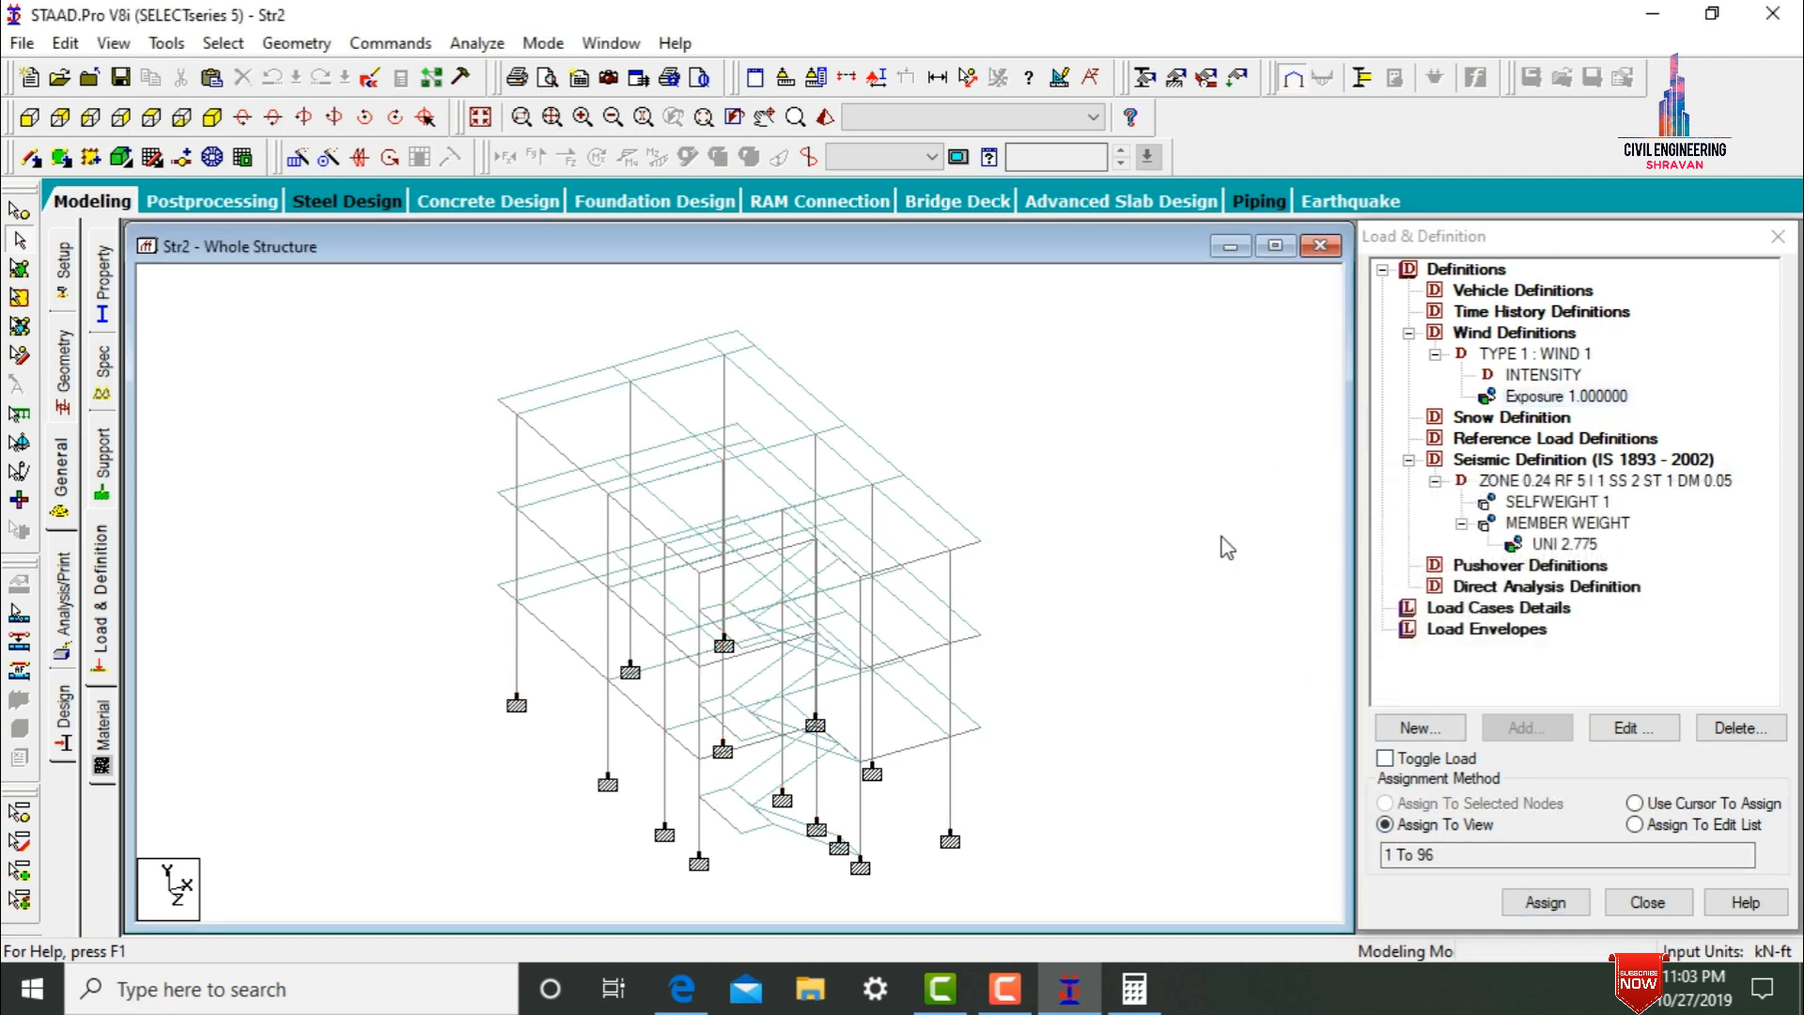
- Add primary load case 1 with the Seismic loading type and the title EQ X
{"action": "left_click", "coordinate": [1490, 616]}
{"action": "left_click", "coordinate": [1522, 728]}
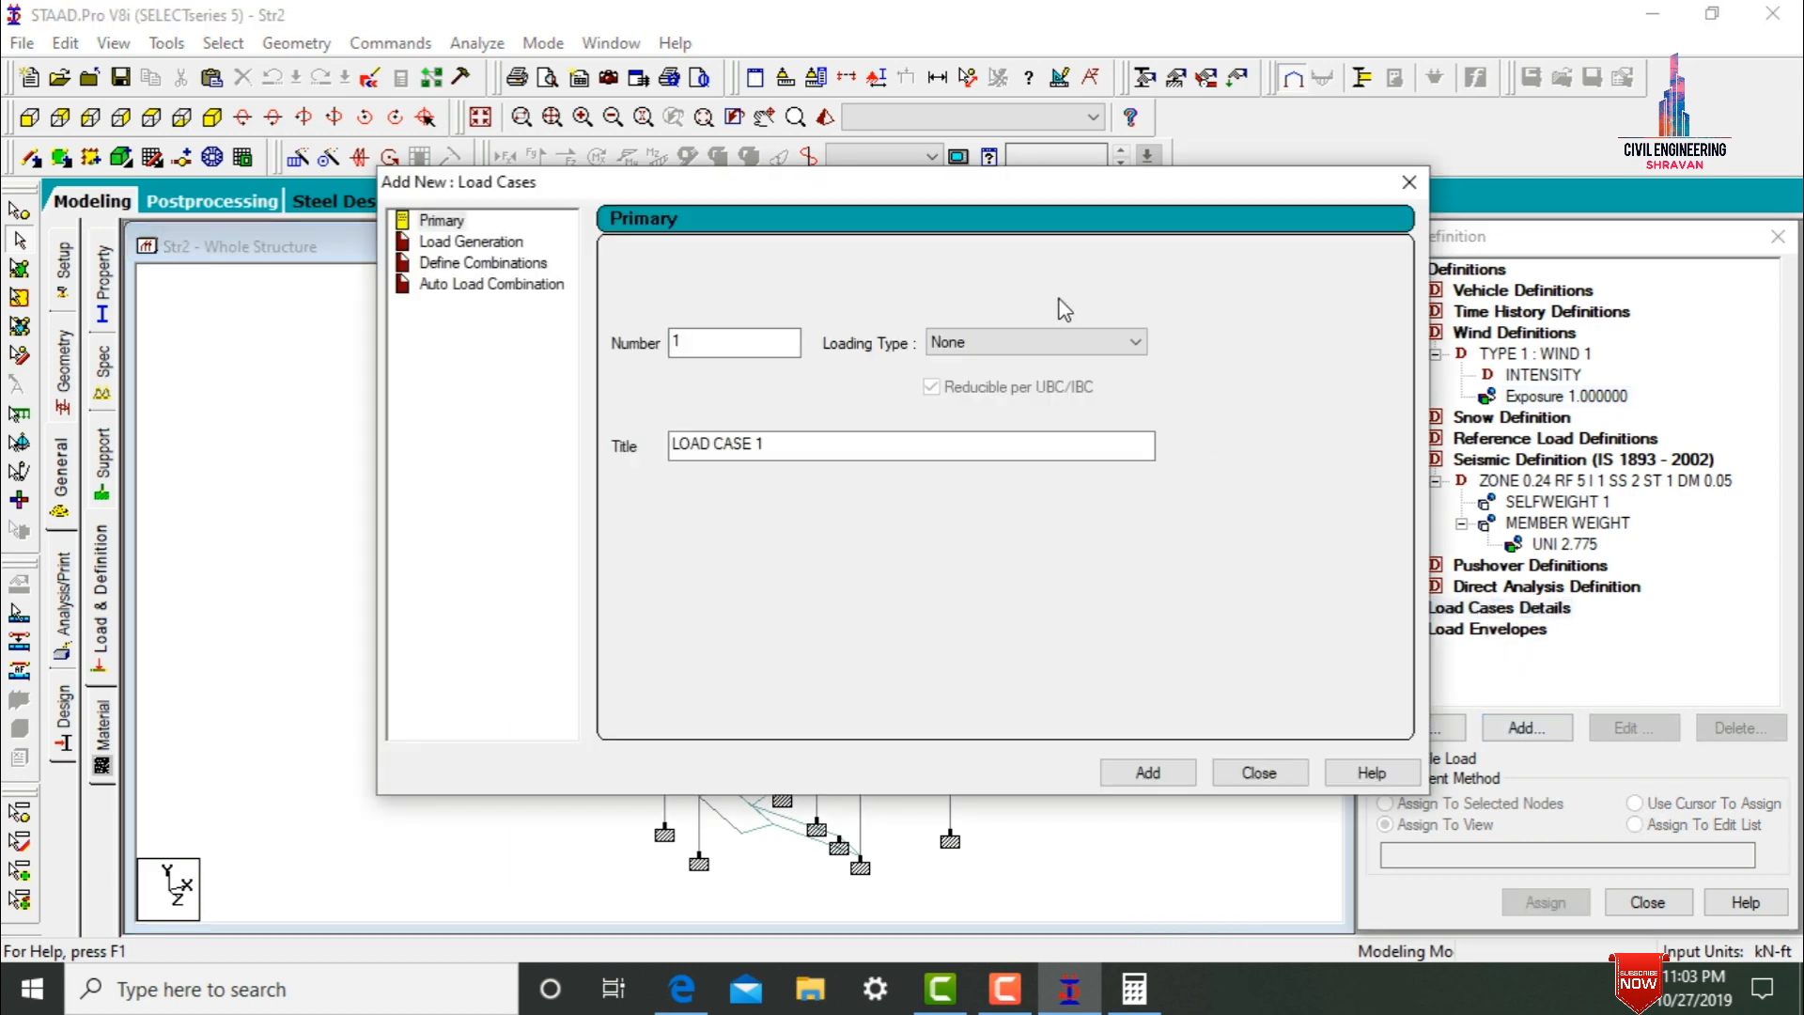
{"action": "left_click", "coordinate": [1052, 334]}
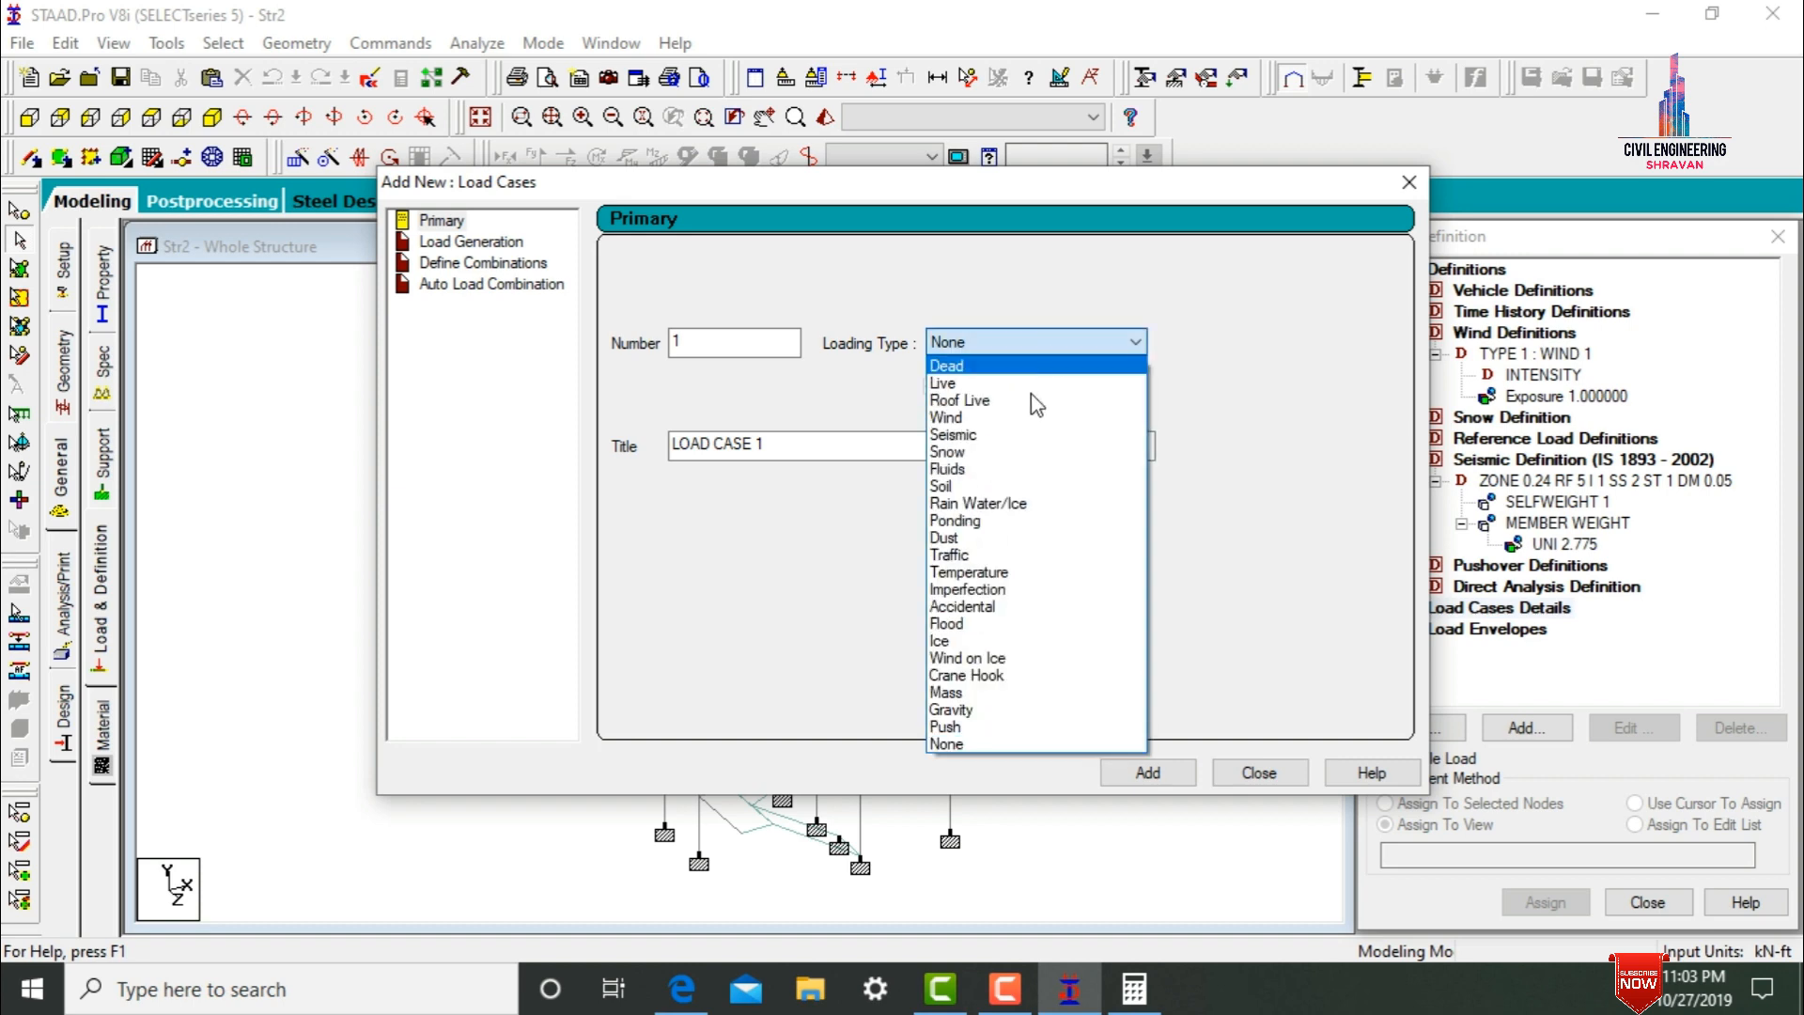
{"action": "left_click", "coordinate": [1012, 436]}
{"action": "left_click_drag", "start_coordinate": [1012, 443], "coordinate": [587, 479]}
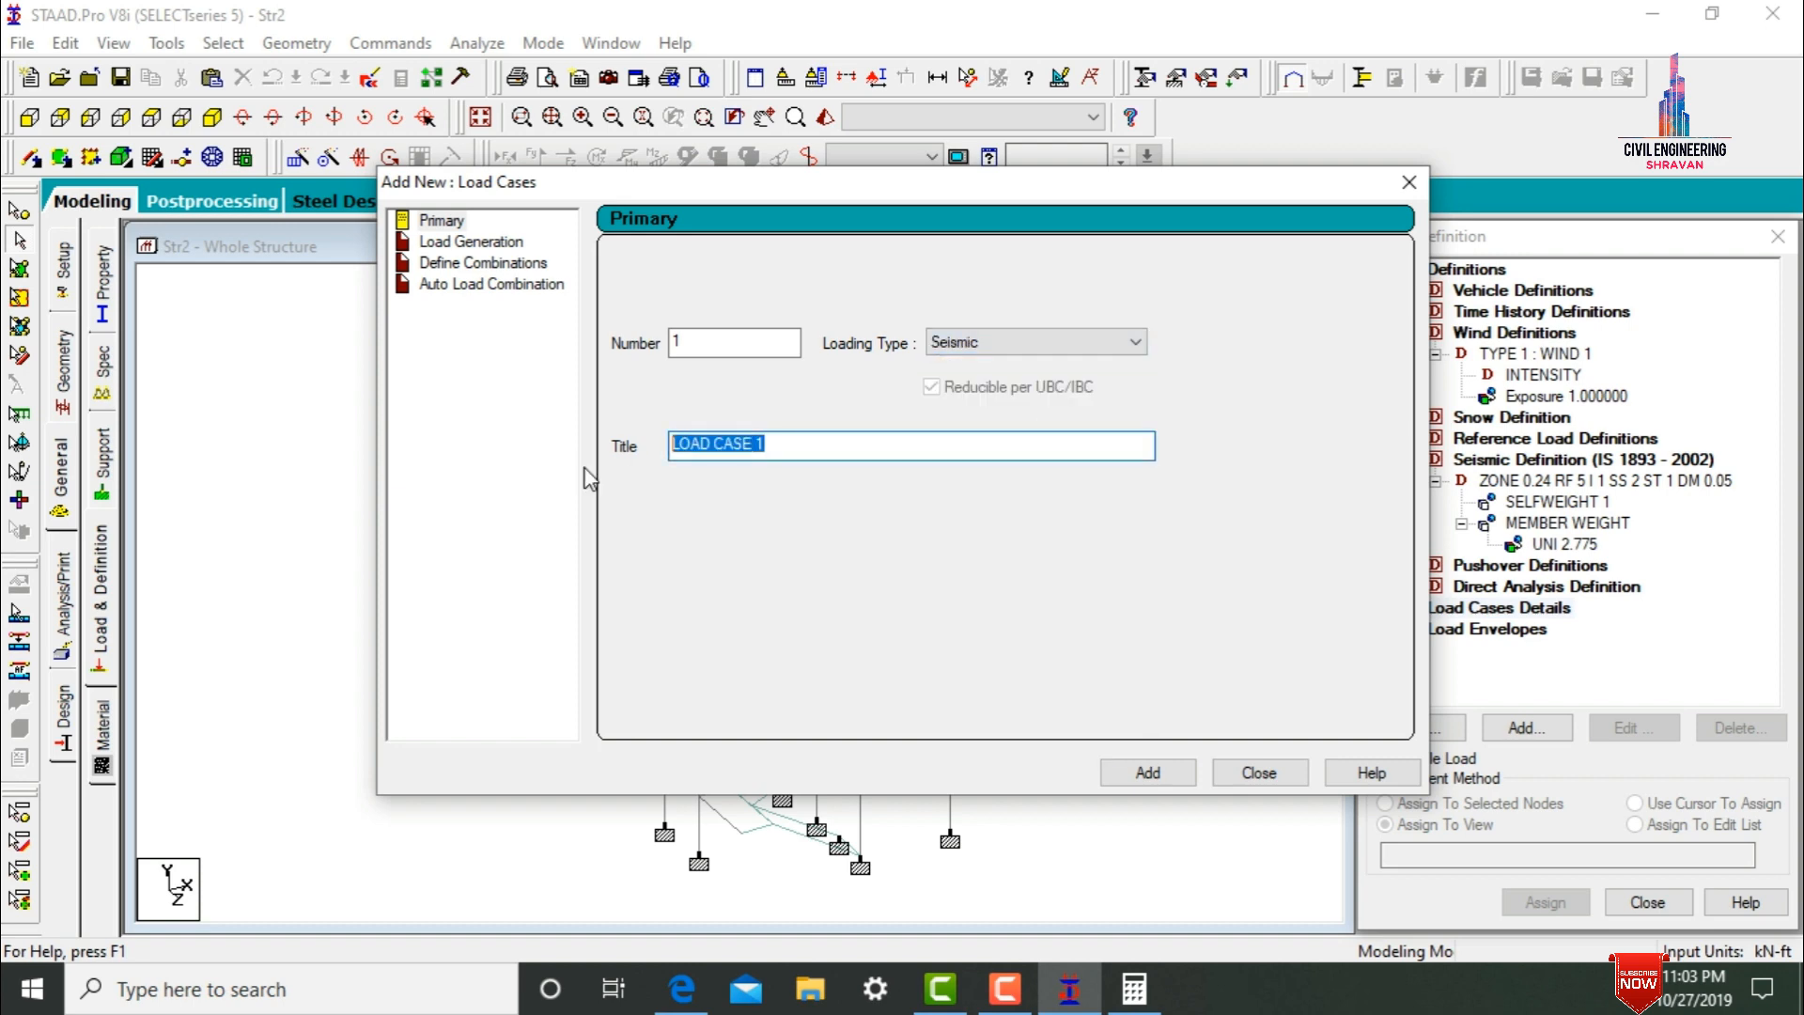
{"action": "type", "text": "EQ X"}
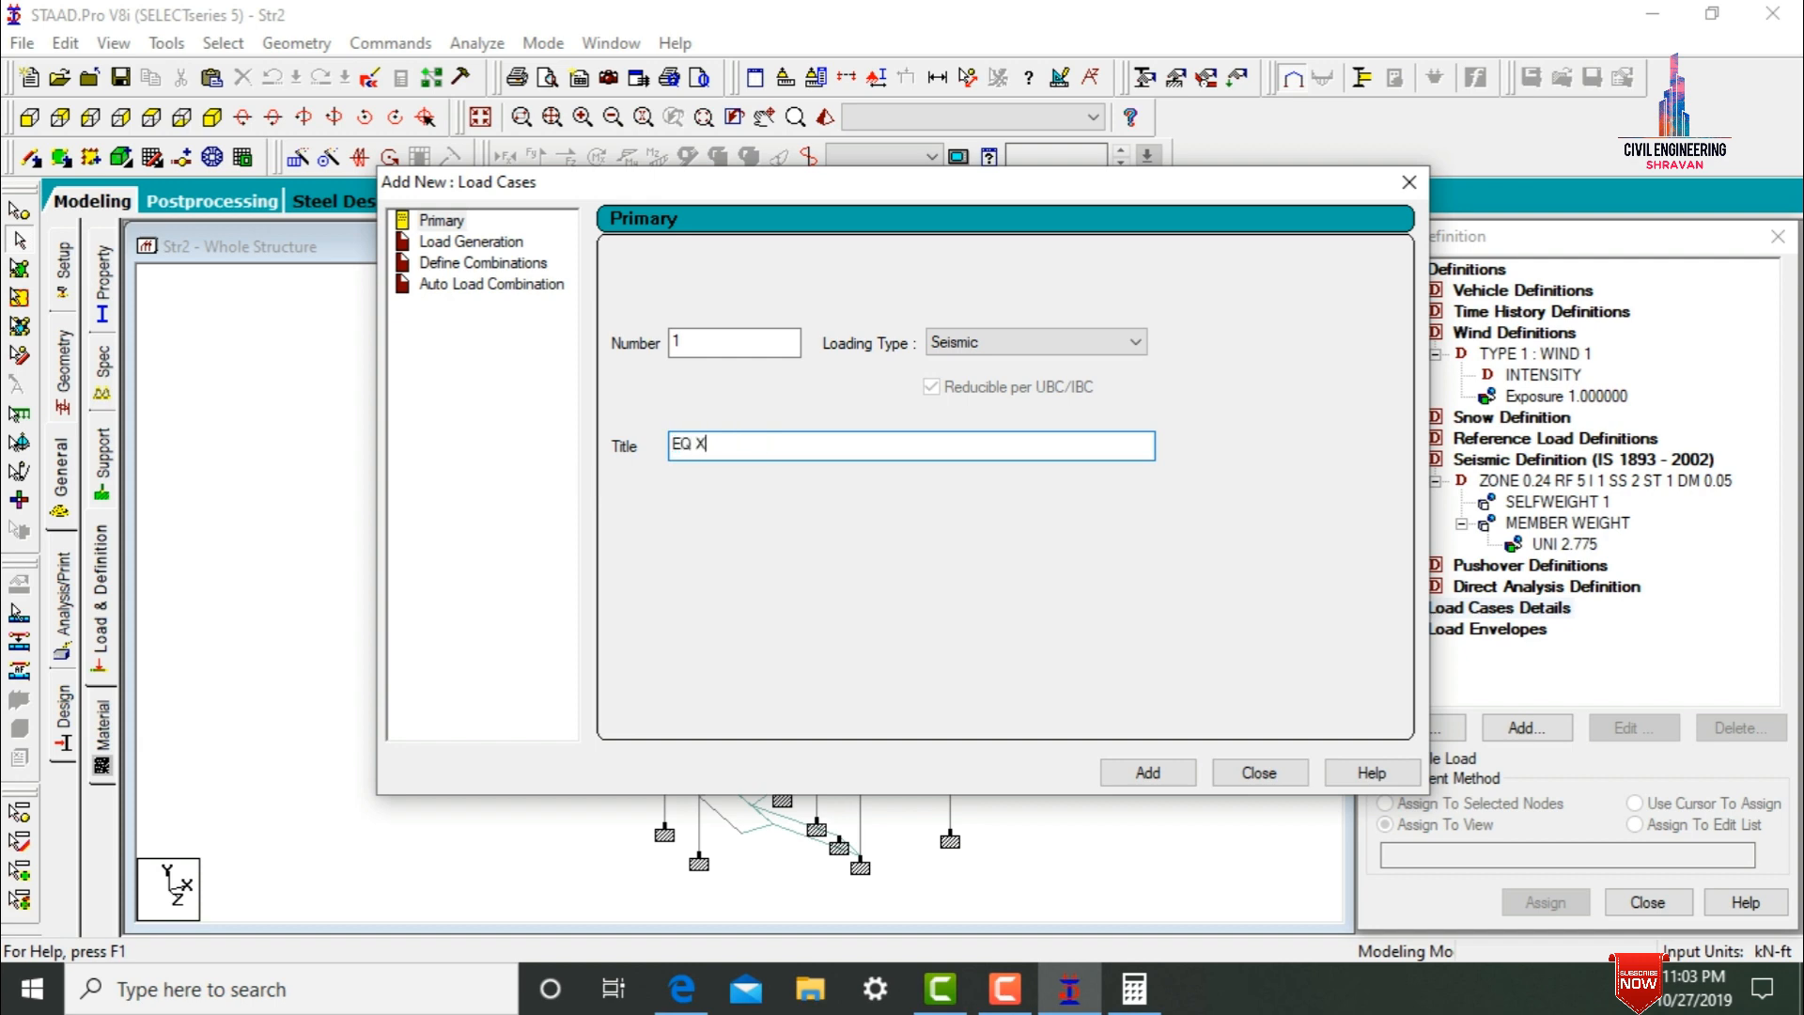
{"action": "key", "text": "Return"}
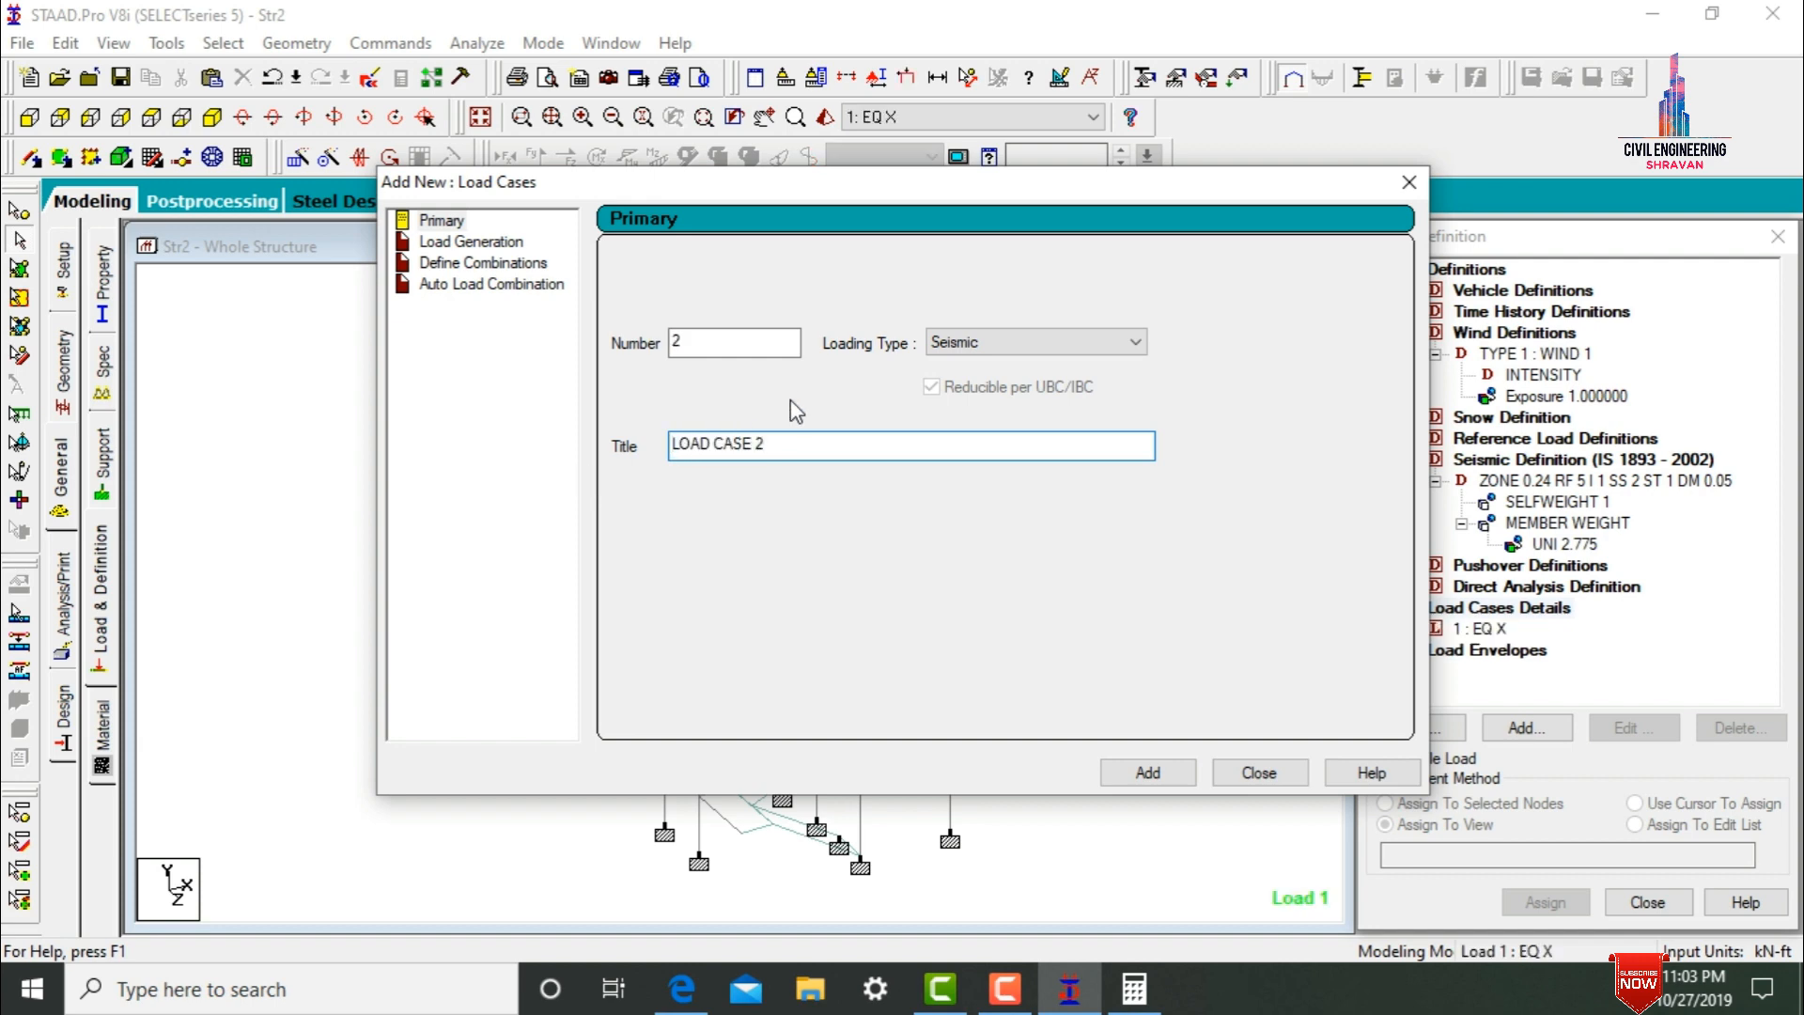
- Add primary load case 2 with the Seismic loading type and the title EQ Z
{"action": "left_click_drag", "start_coordinate": [772, 443], "coordinate": [615, 445]}
{"action": "type", "text": "EQ Z"}
{"action": "key", "text": "Return"}
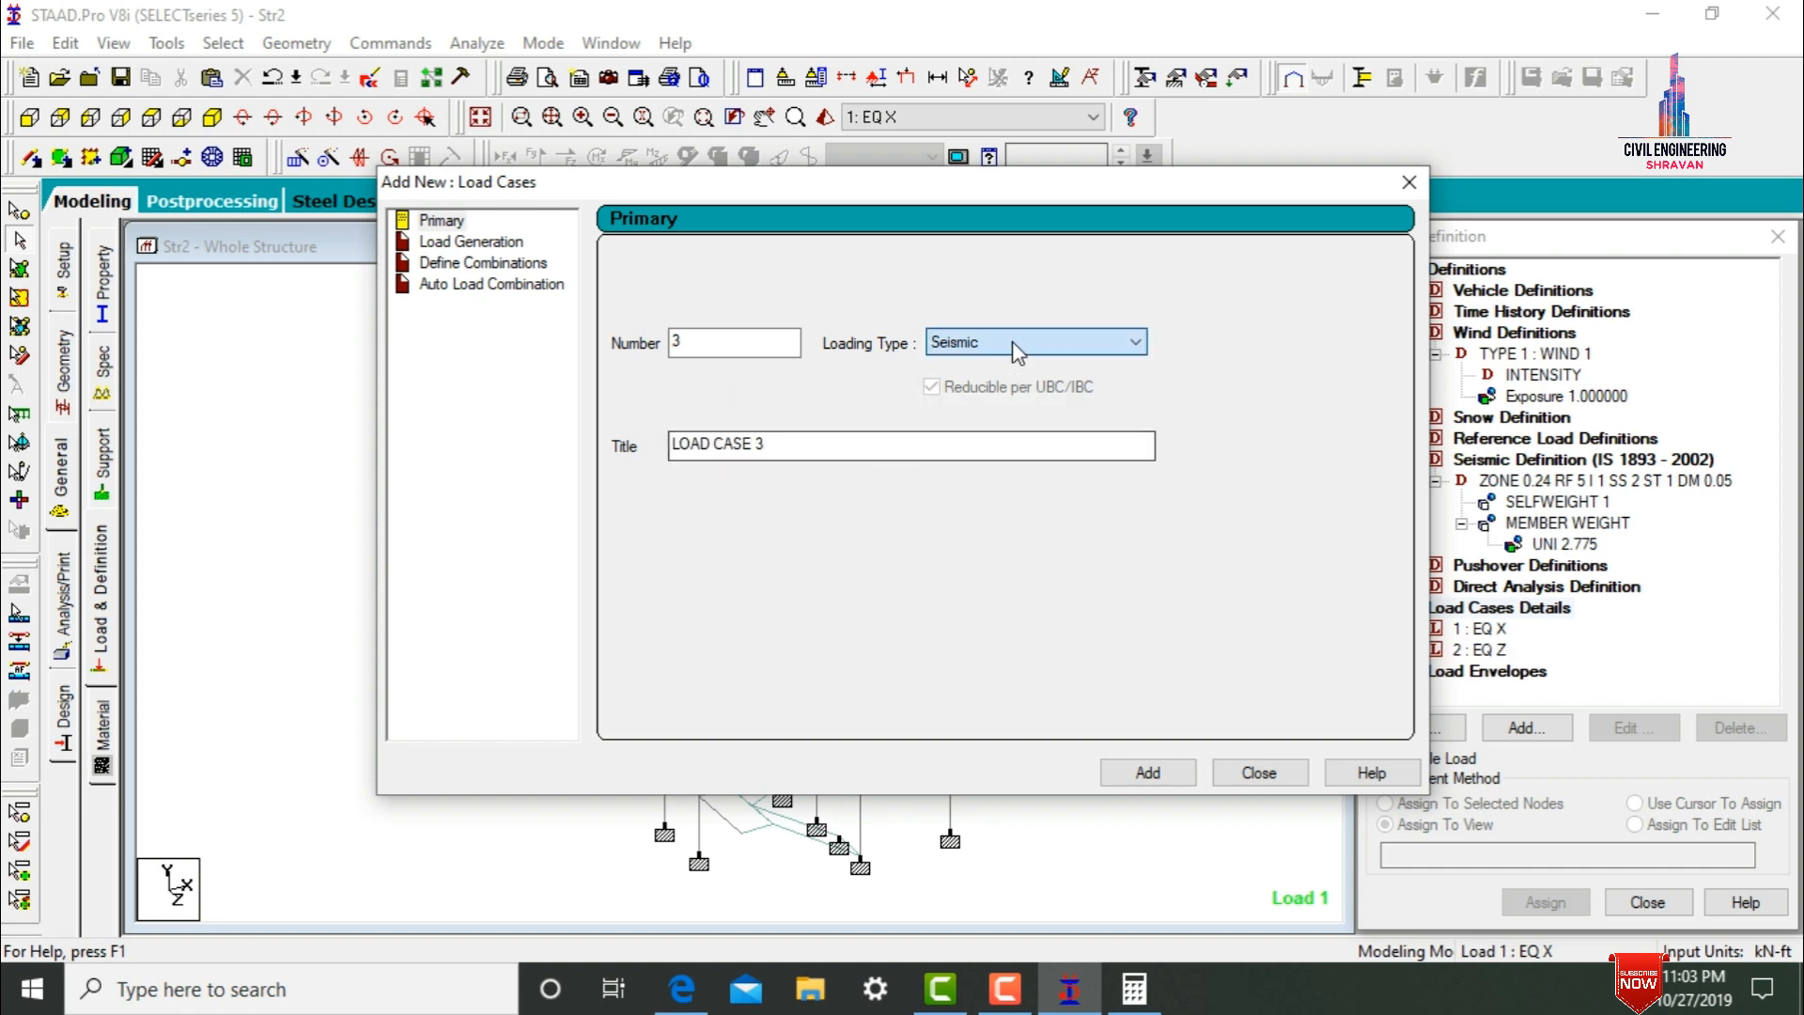
- Add primary load case 3 with the Wind loading type and the title W X
{"action": "left_click", "coordinate": [1015, 347]}
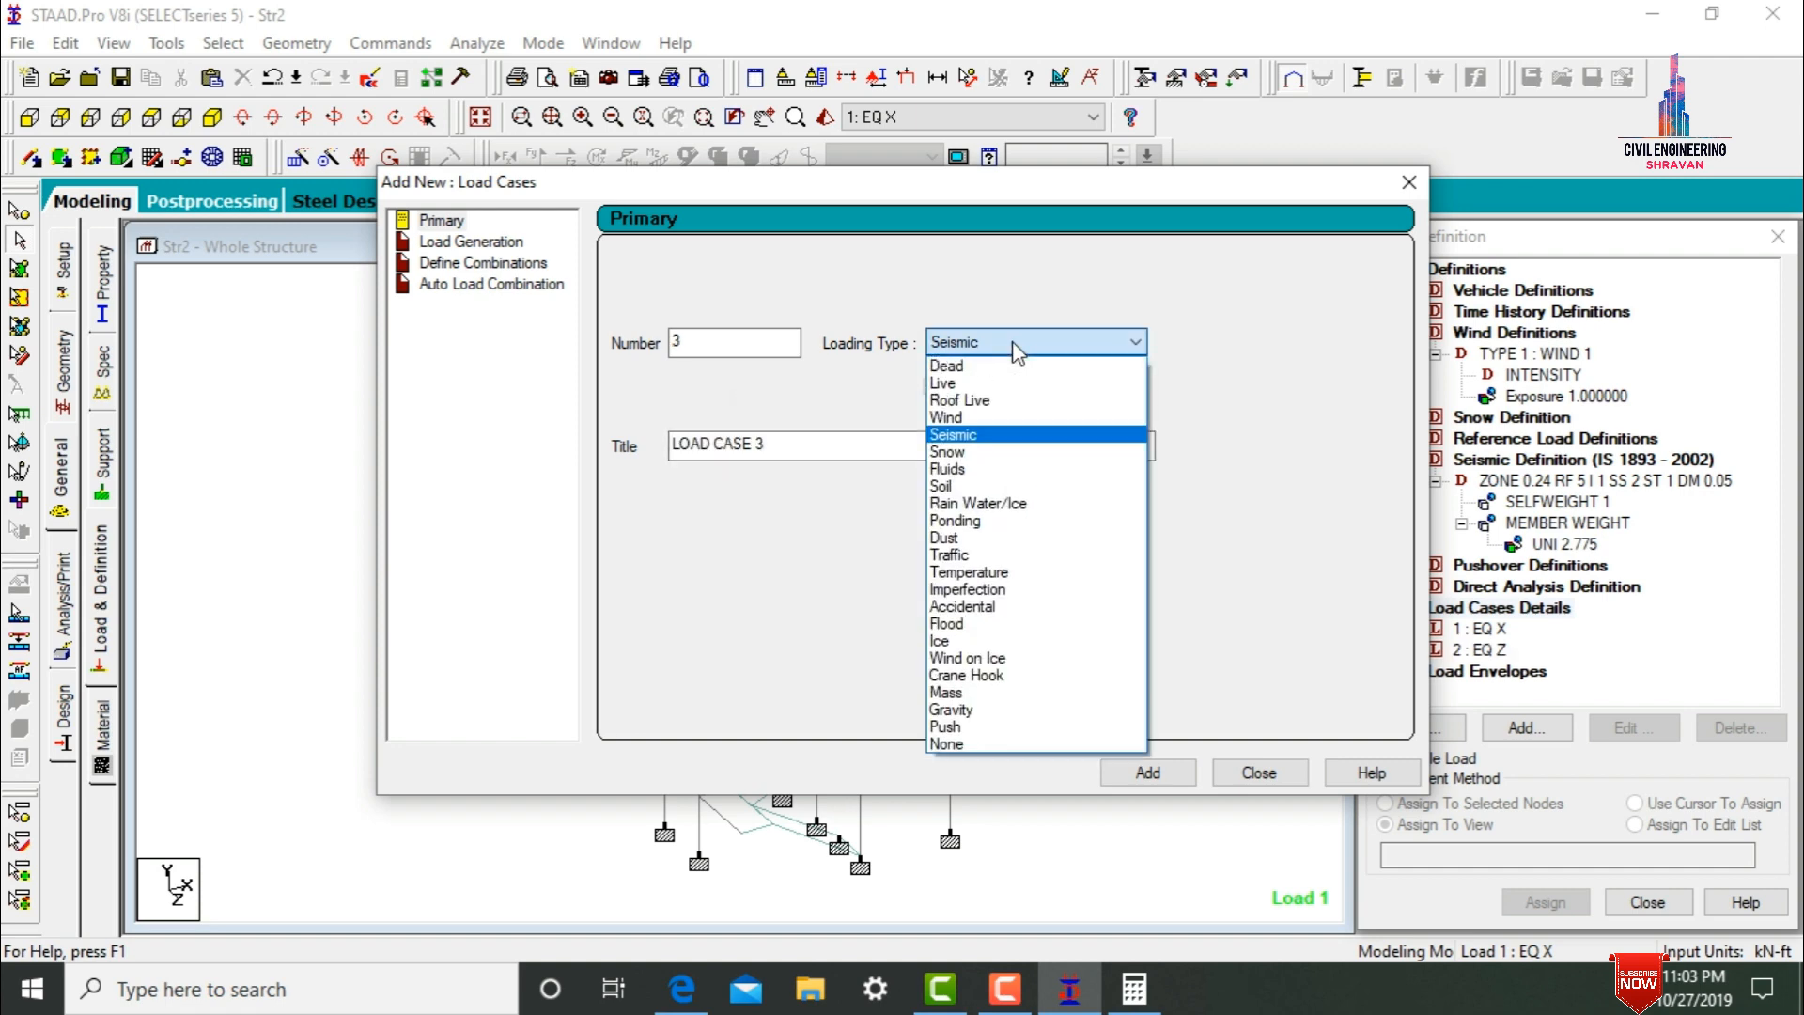
{"action": "left_click", "coordinate": [986, 416]}
{"action": "left_click", "coordinate": [790, 446]}
{"action": "left_click_drag", "start_coordinate": [790, 446], "coordinate": [661, 461]}
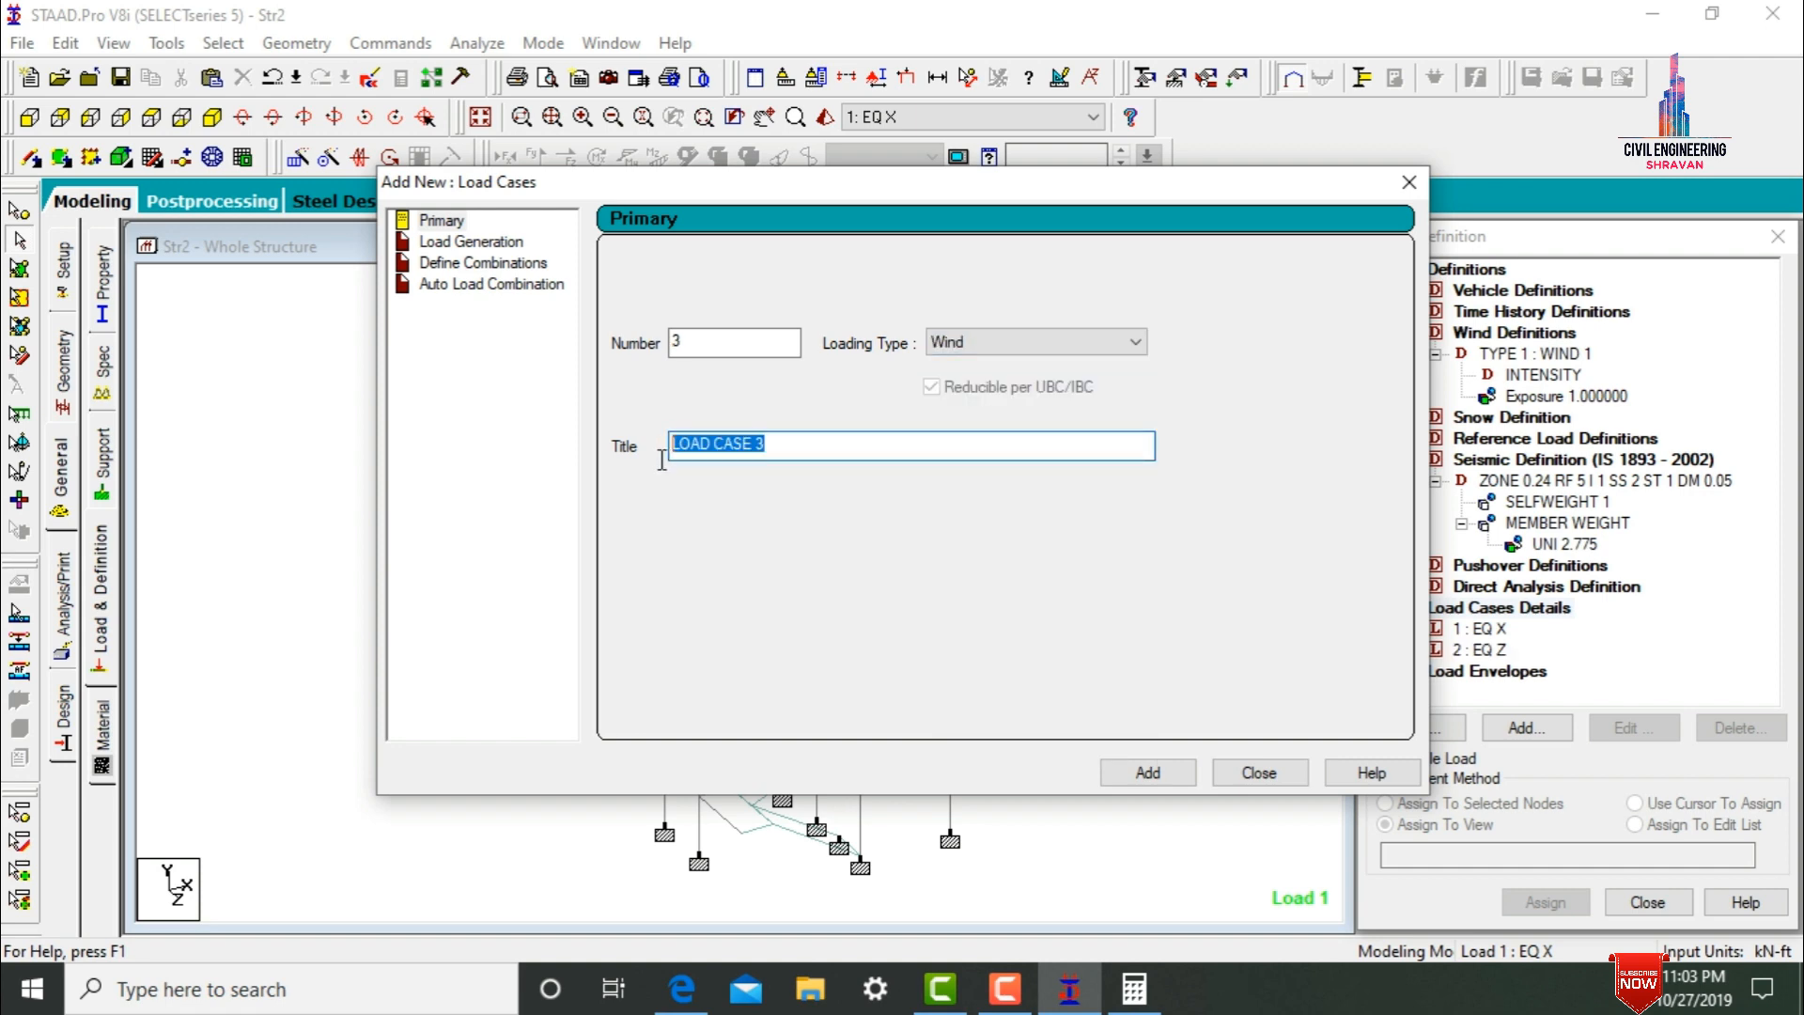
{"action": "type", "text": "W X"}
{"action": "key", "text": "Return"}
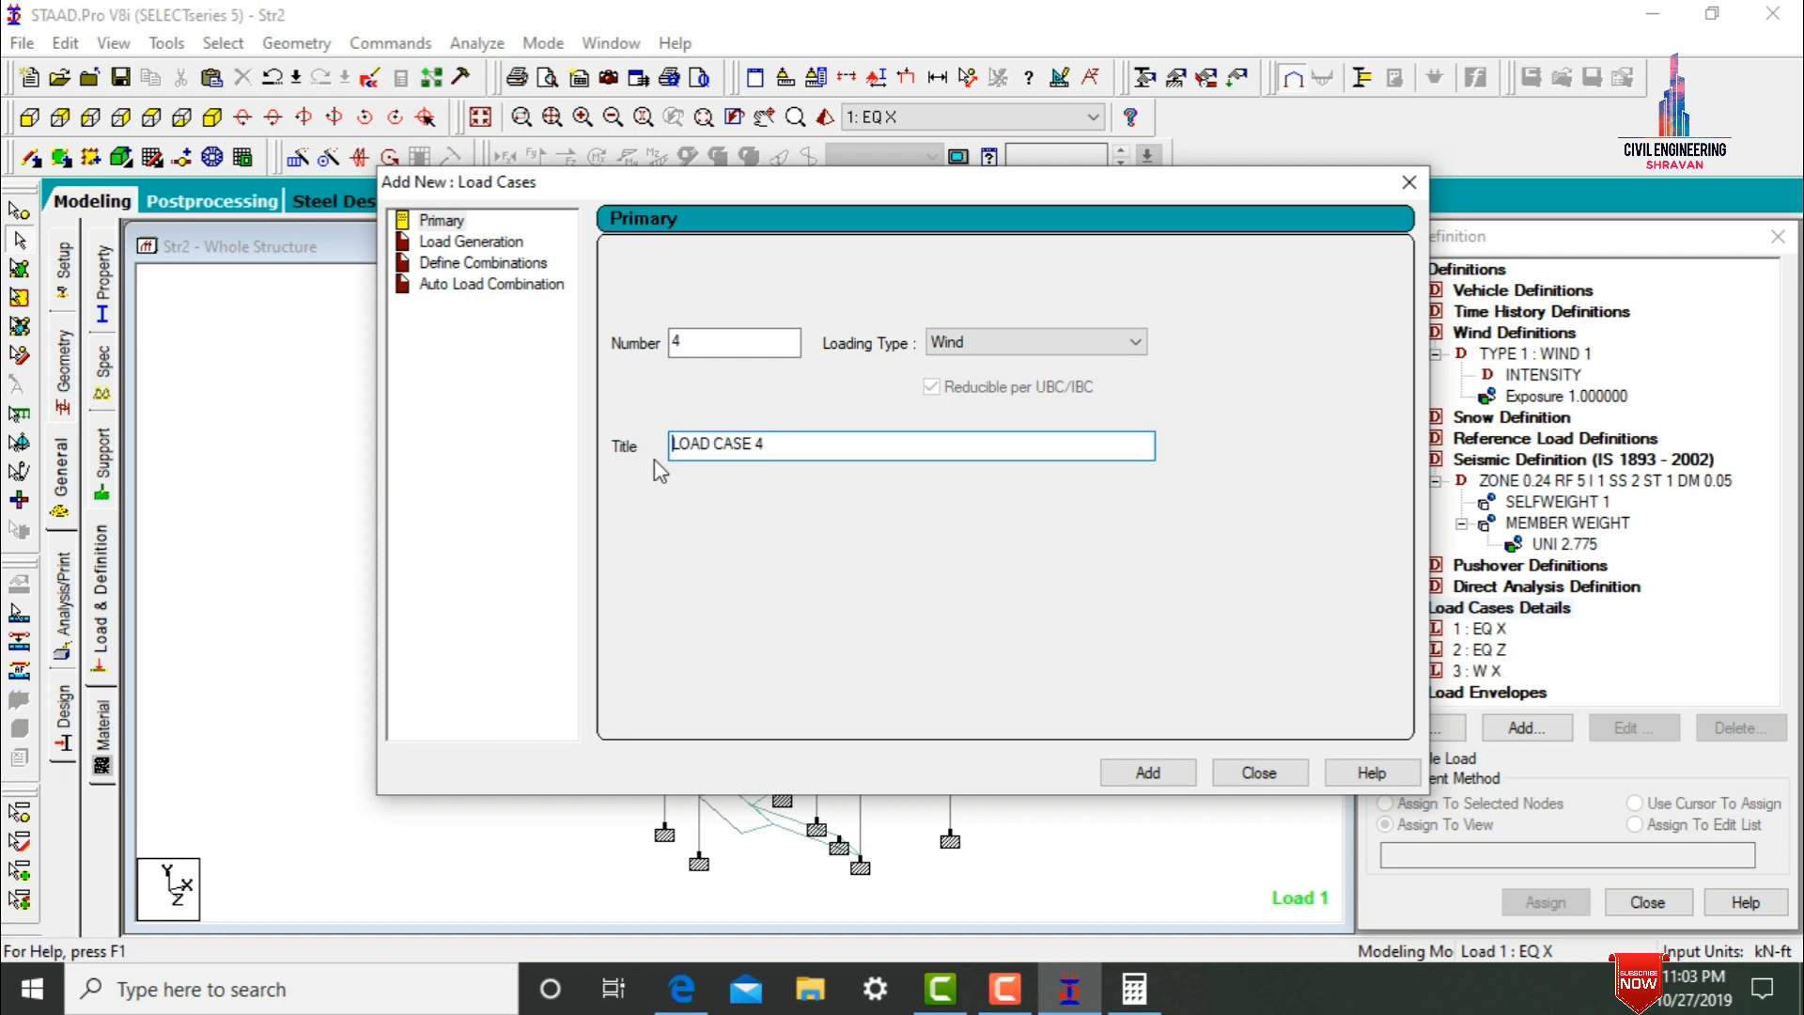
- Add primary load case 4 with the Wind loading type and the title W Z
{"action": "key", "text": "shift+End"}
{"action": "key", "text": "BackSpace"}
{"action": "key", "text": "Return"}
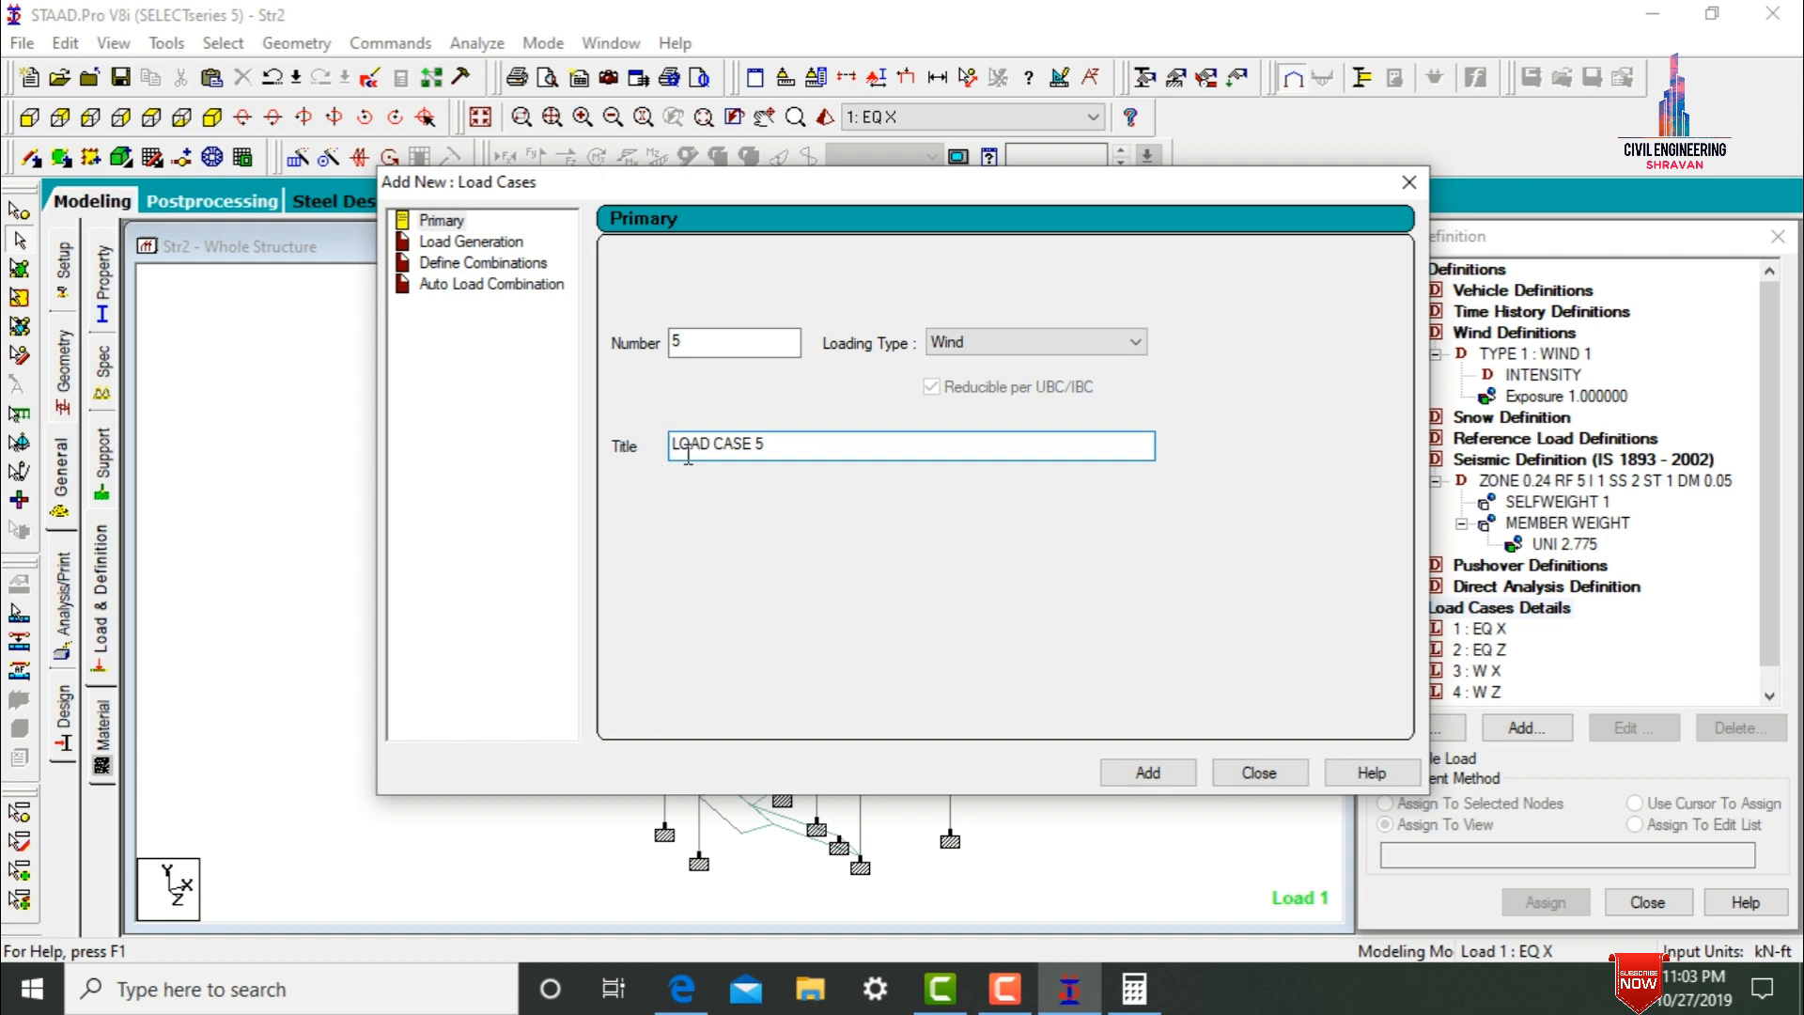
- Add primary load case 5 with the Dead loading type and the title DL
{"action": "left_click", "coordinate": [983, 343]}
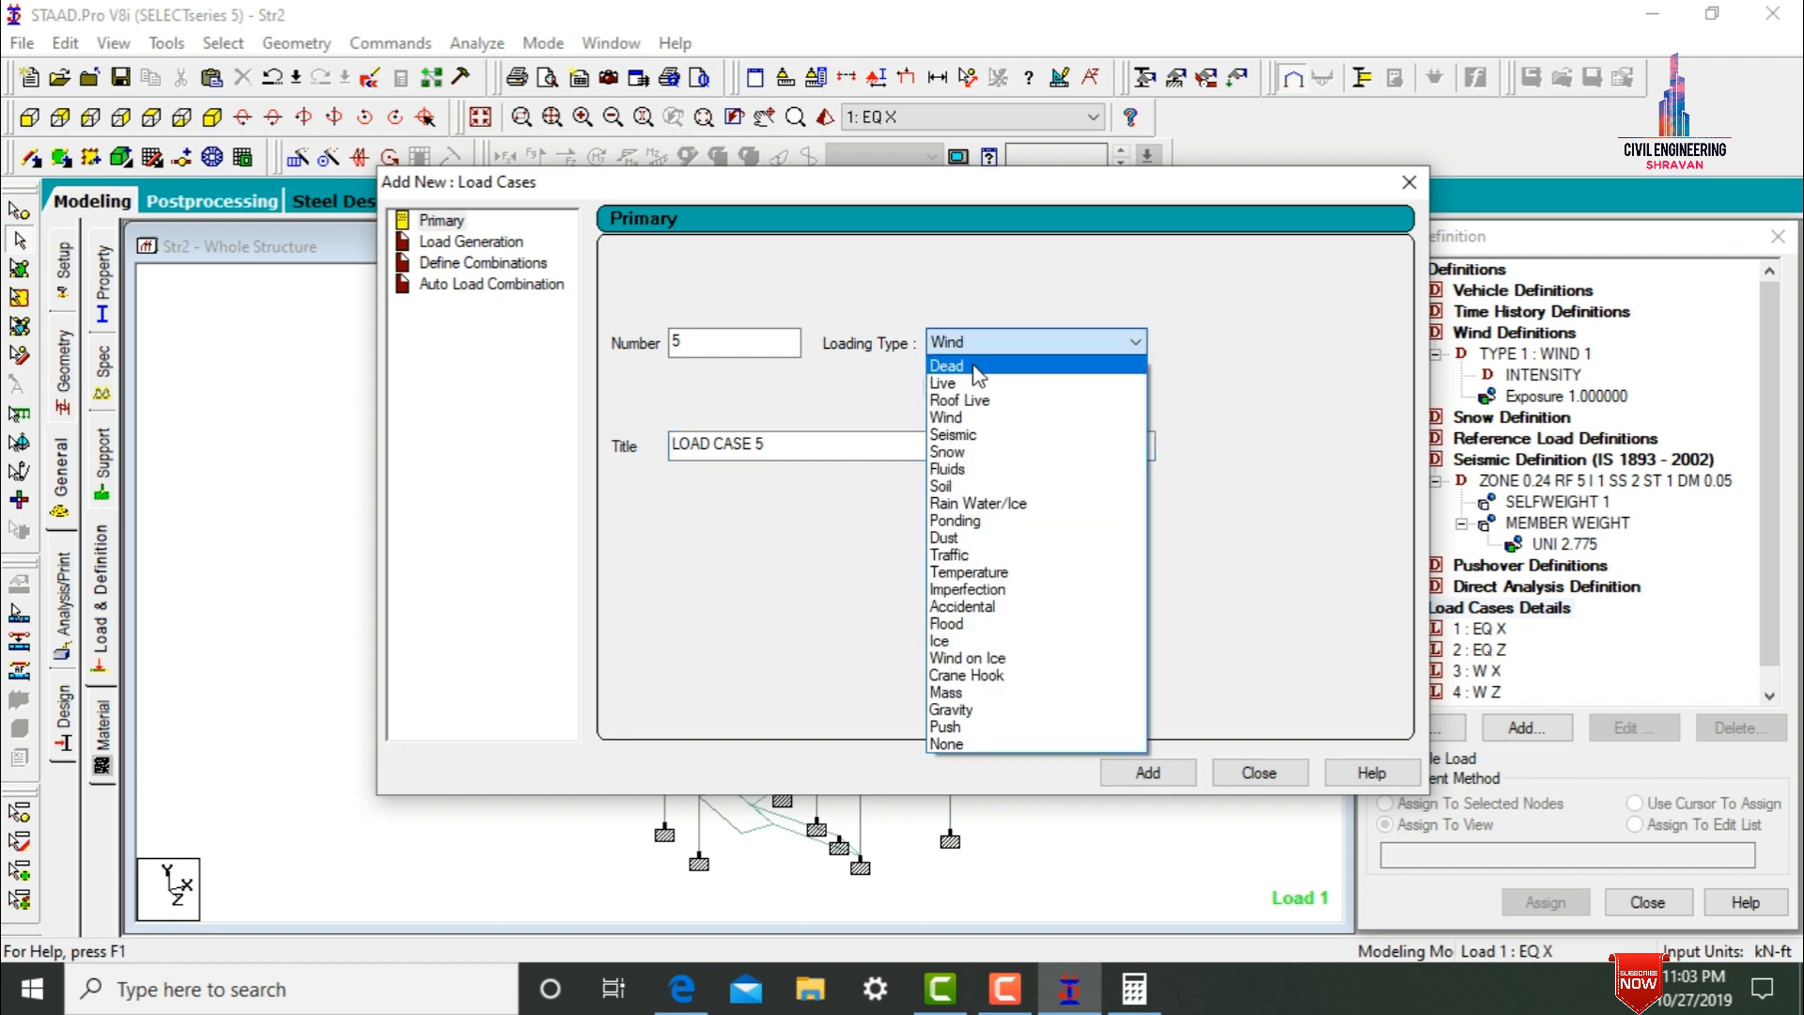
{"action": "left_click", "coordinate": [973, 364]}
{"action": "left_click", "coordinate": [797, 442]}
{"action": "key", "text": "shift+Home"}
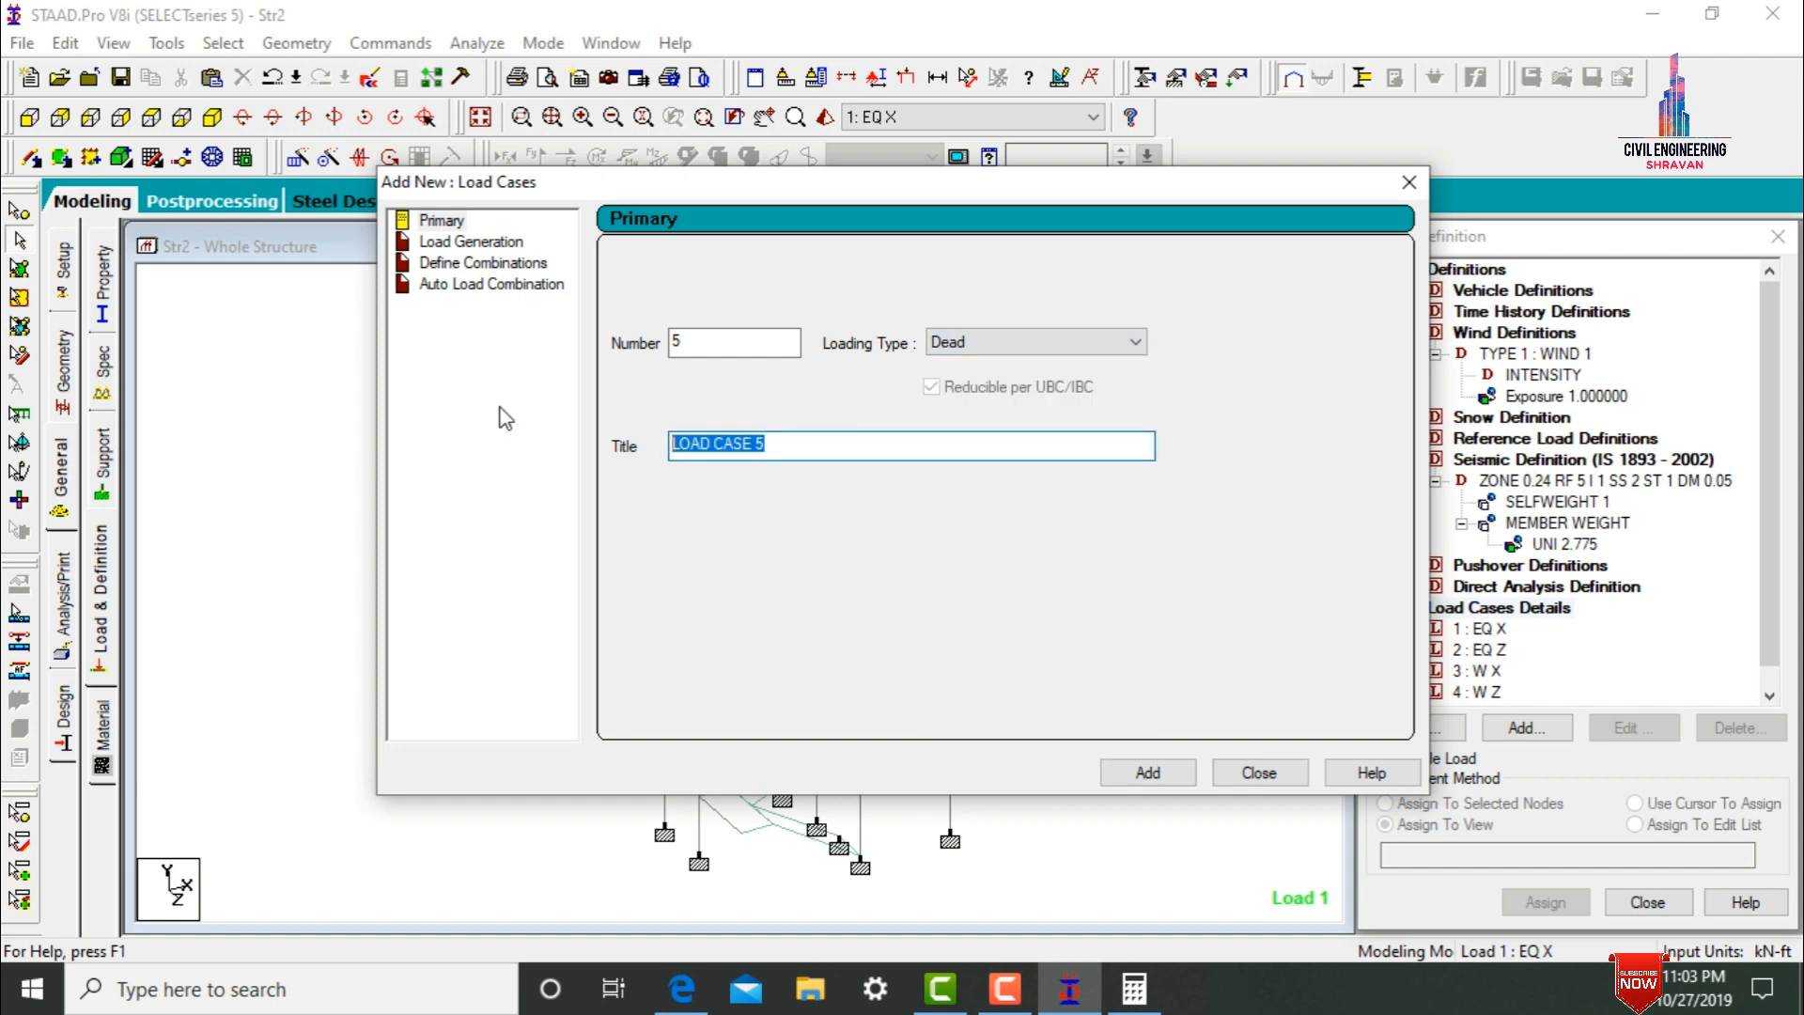
{"action": "type", "text": "DL"}
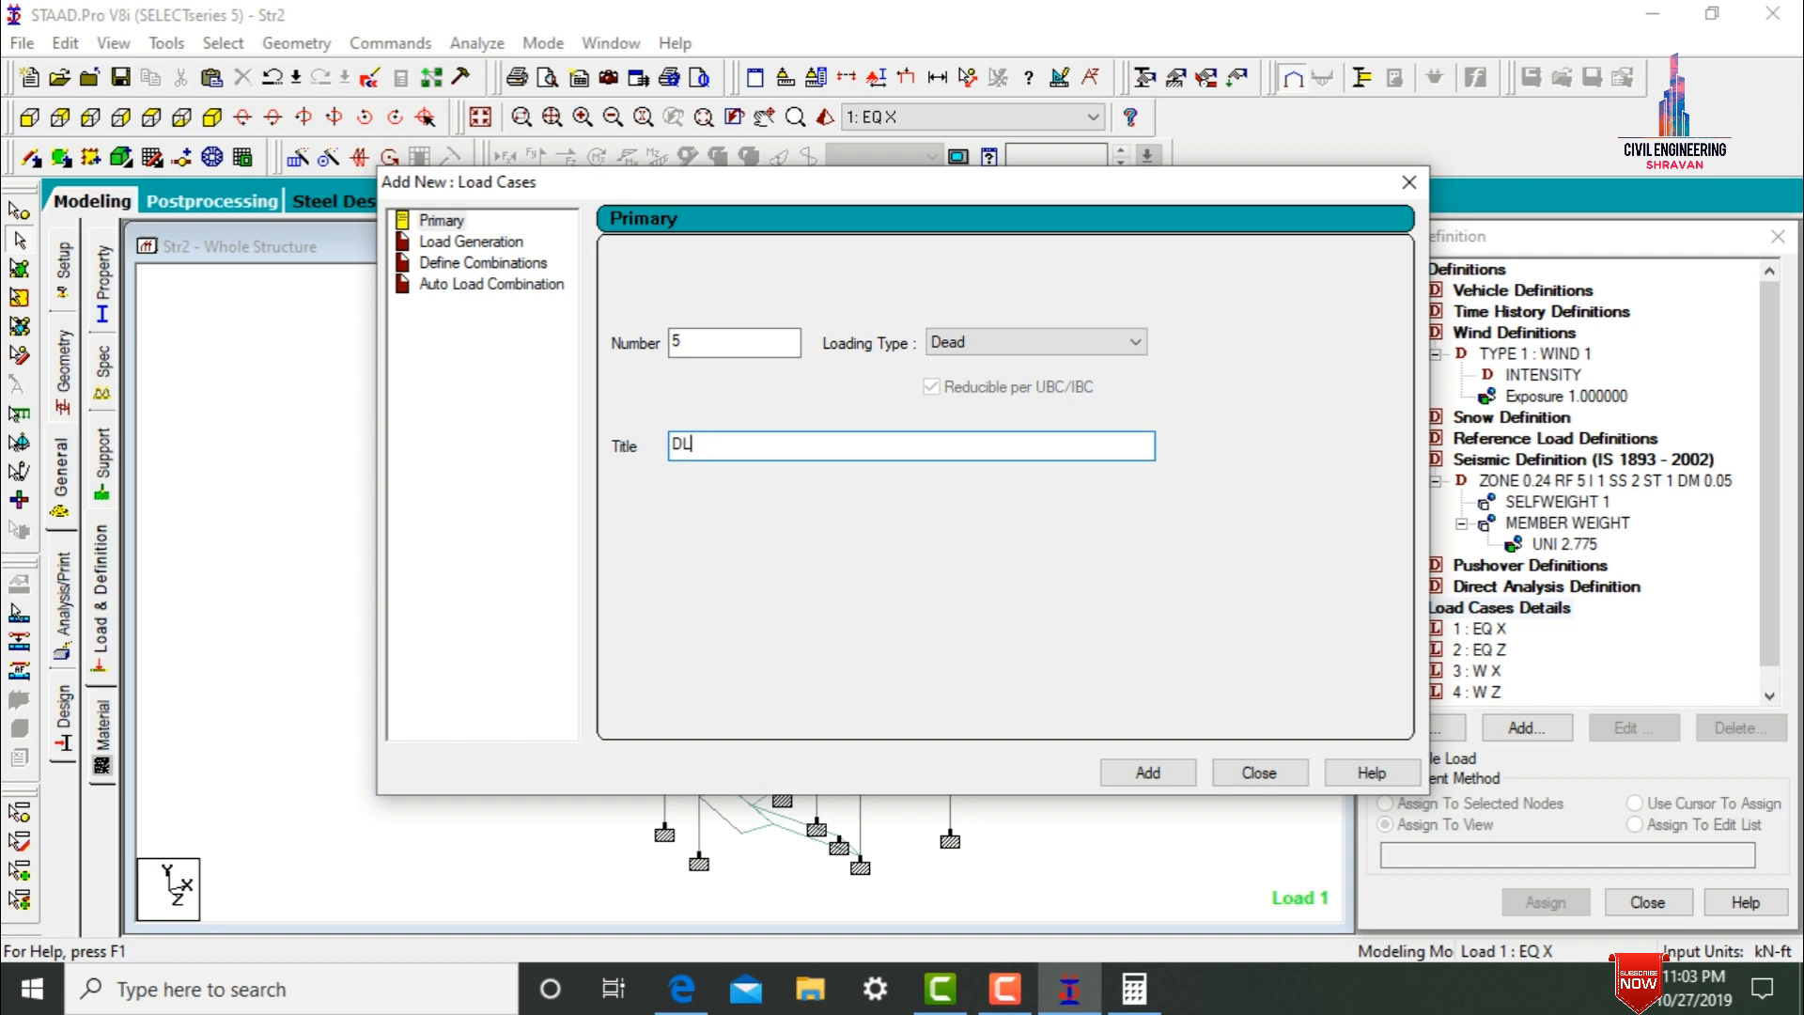
{"action": "key", "text": "Return"}
- Add primary load case 6 with the Live loading type and the title LL
{"action": "left_click", "coordinate": [971, 348]}
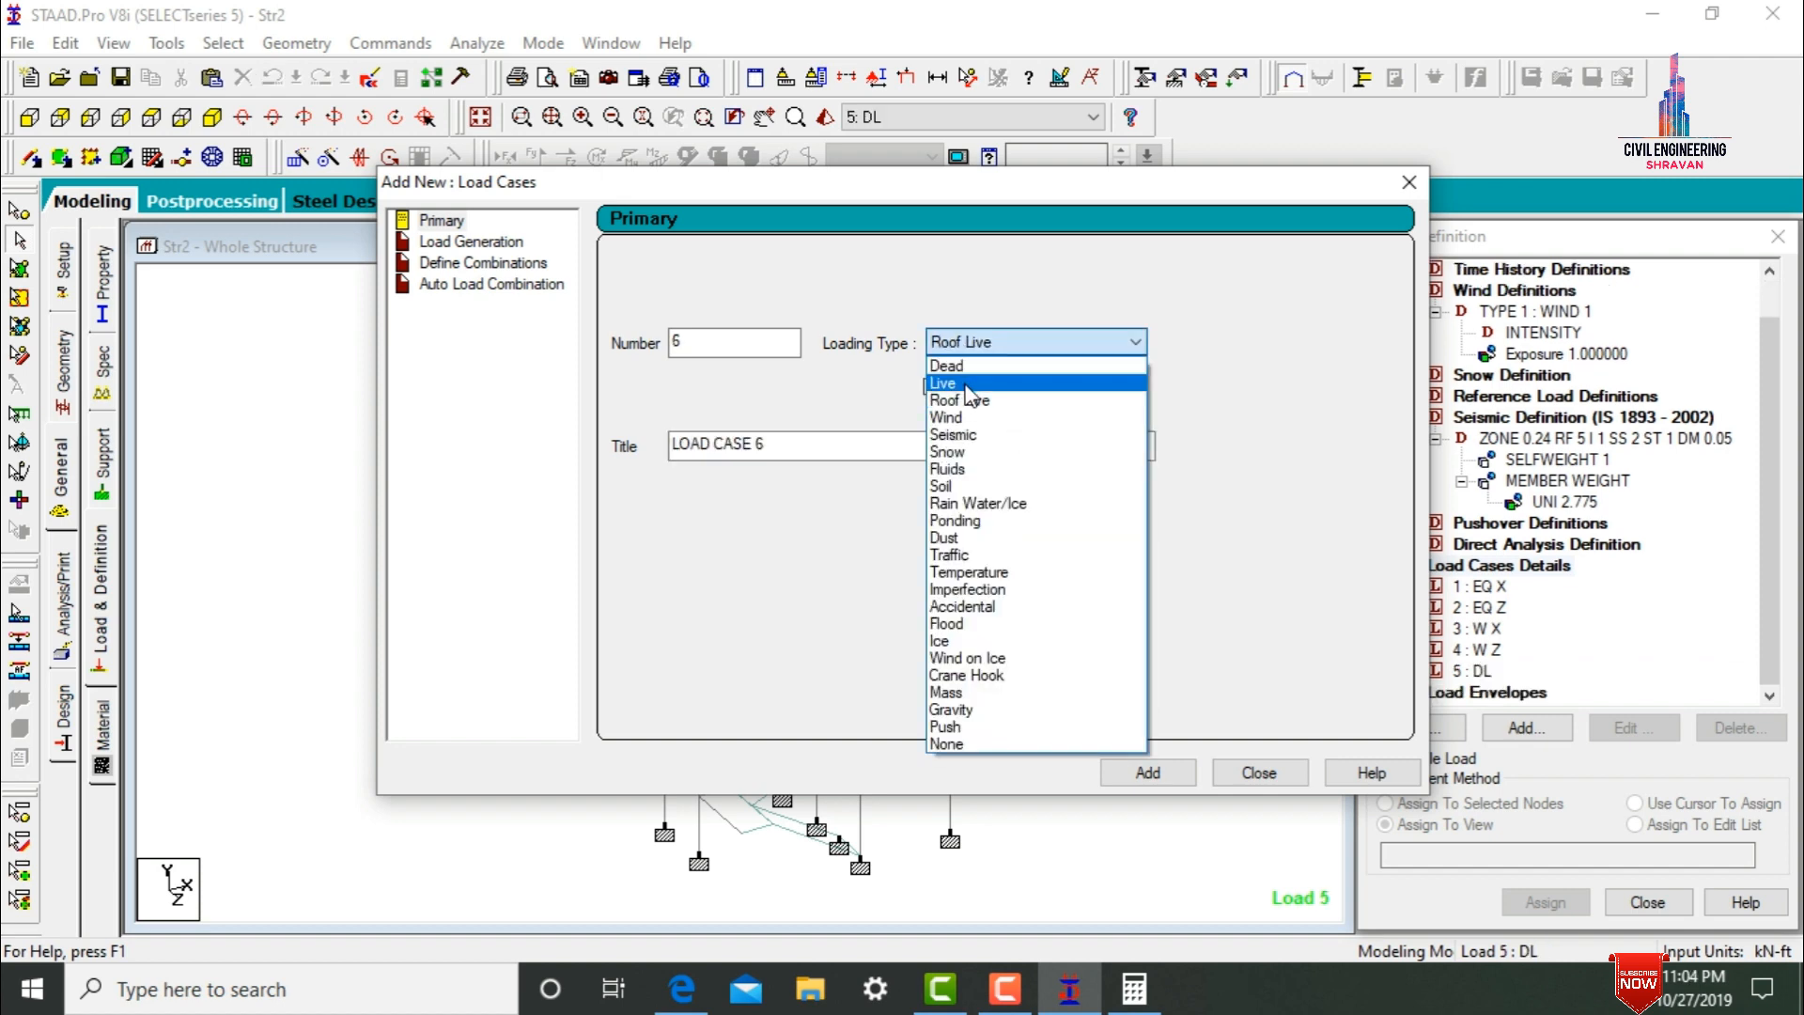
{"action": "left_click", "coordinate": [968, 385]}
{"action": "left_click_drag", "start_coordinate": [764, 443], "coordinate": [532, 432]}
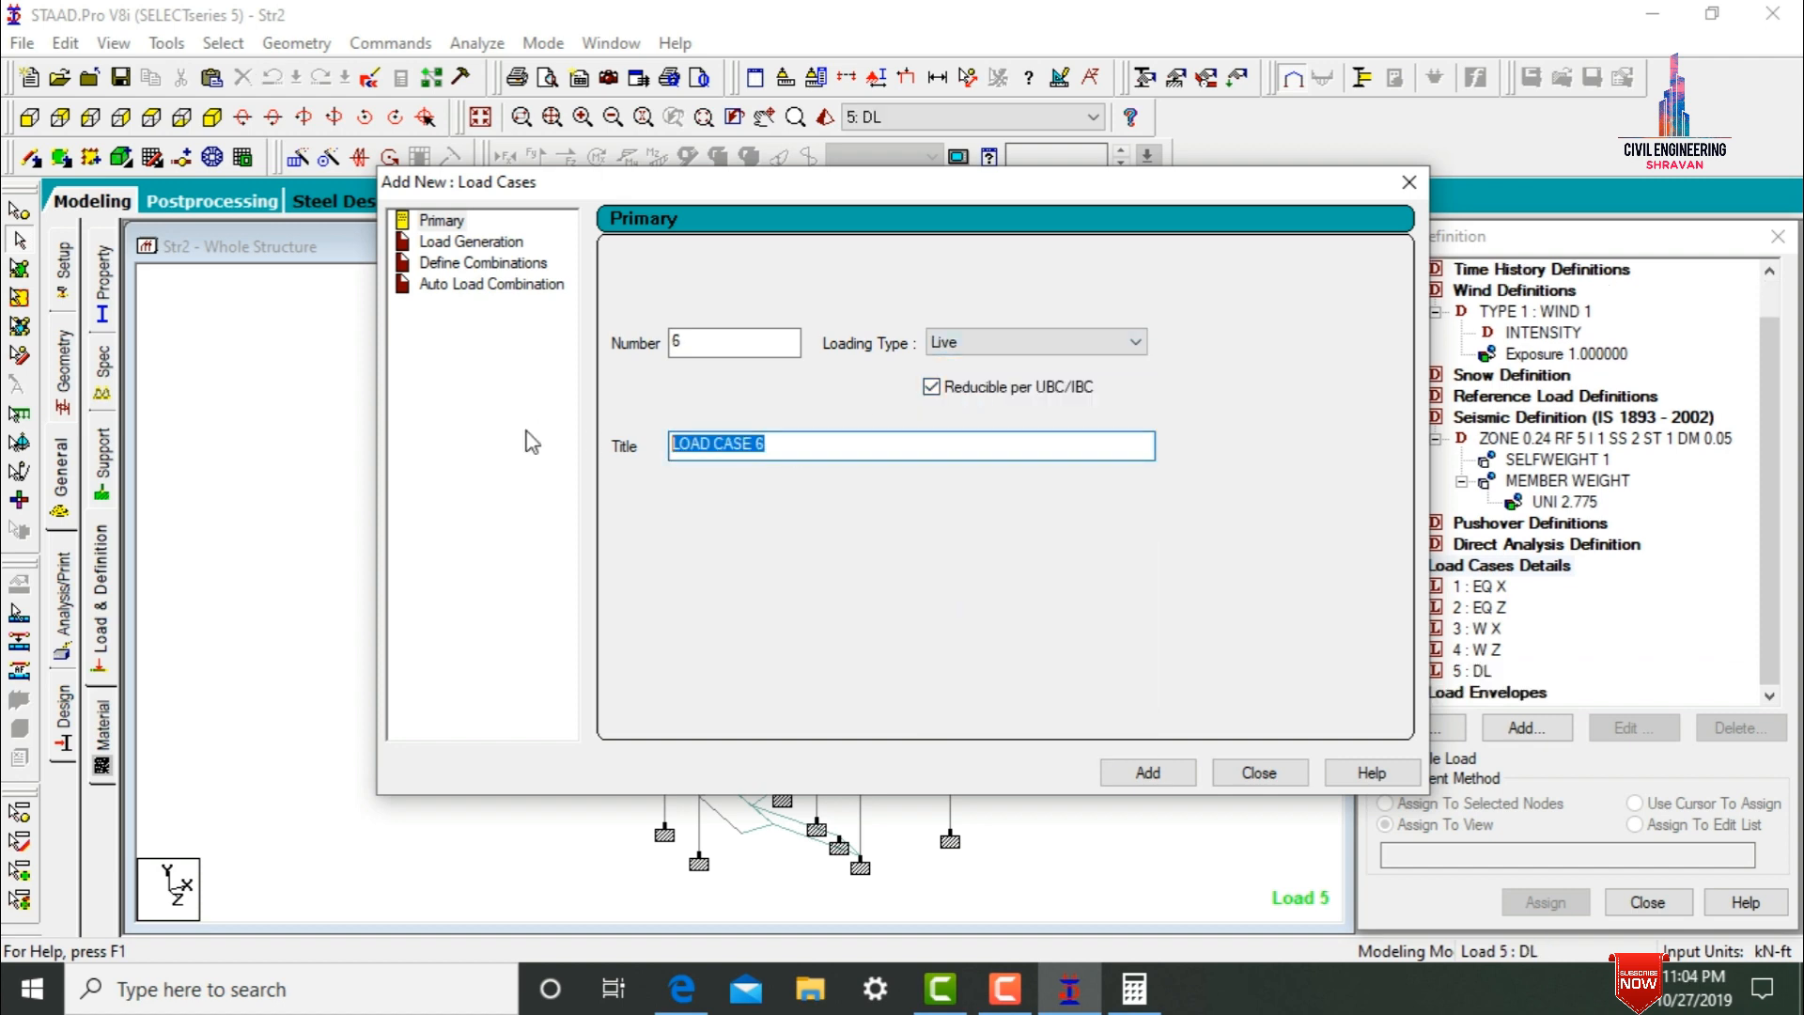
{"action": "type", "text": "LL"}
{"action": "key", "text": "Return"}
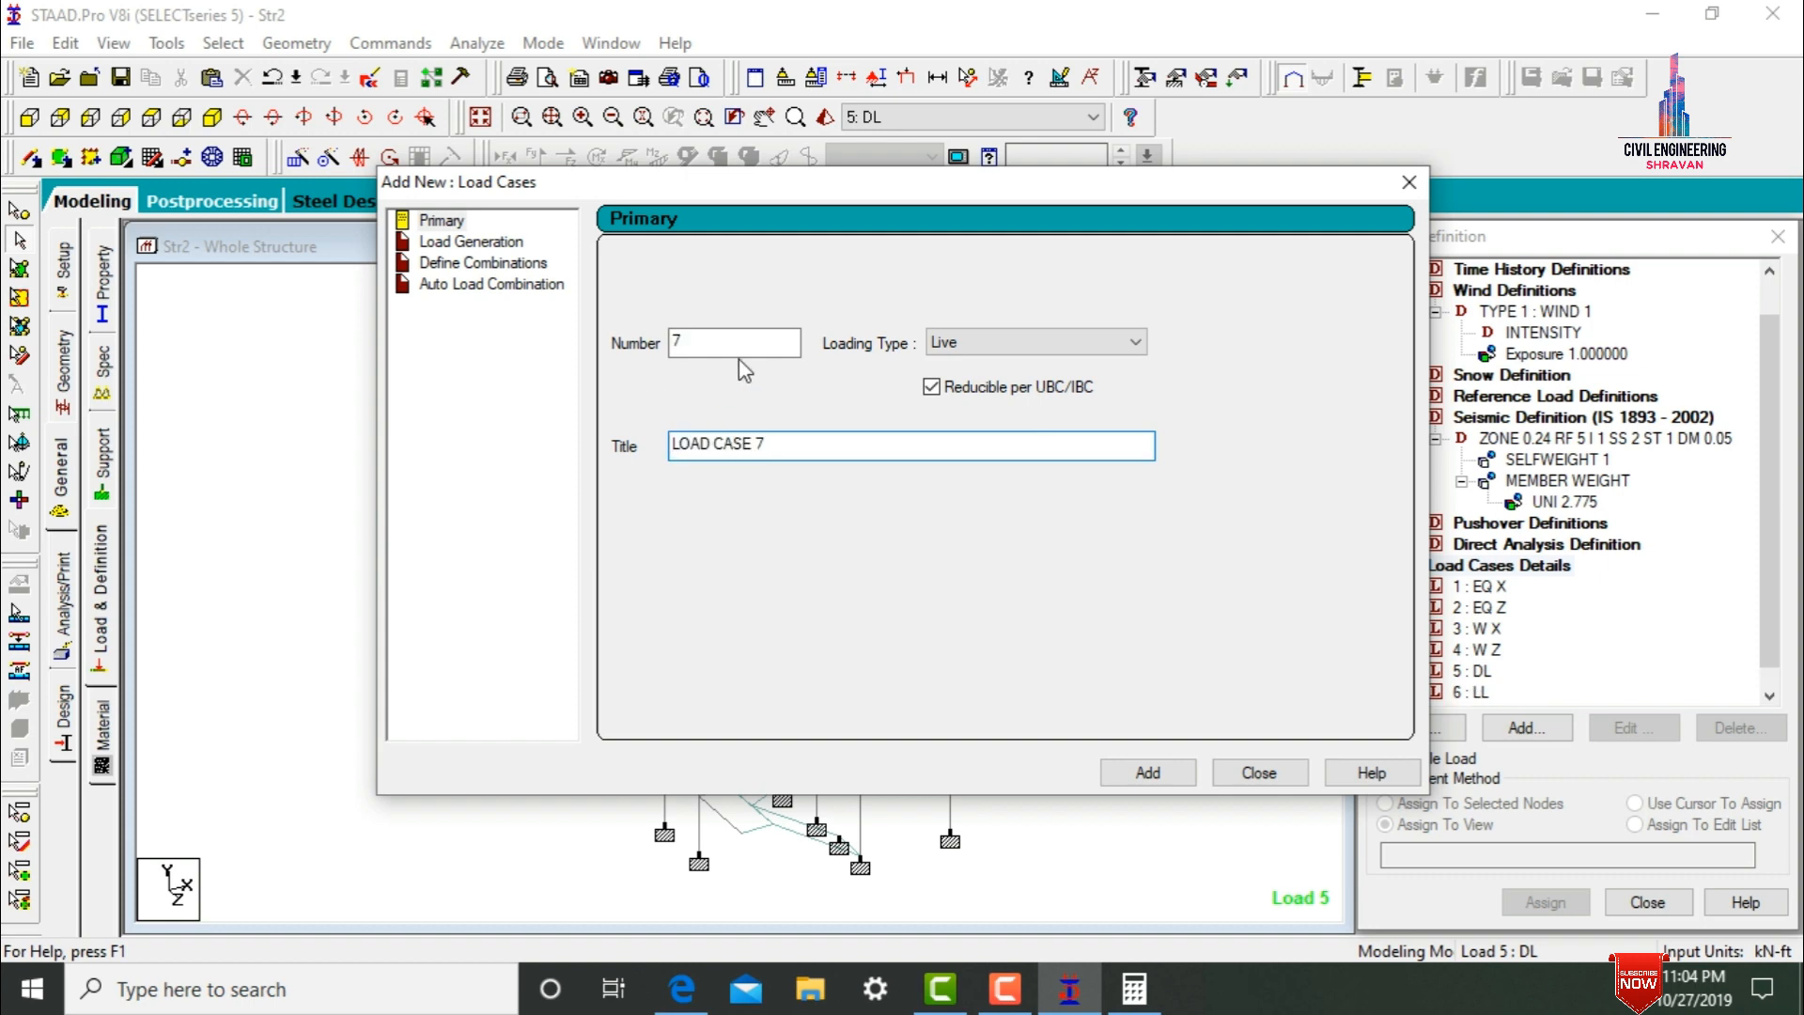
- Add primary load case 7 with the Roof Live loading type and the title FL, and finish adding load cases
{"action": "left_click", "coordinate": [968, 348]}
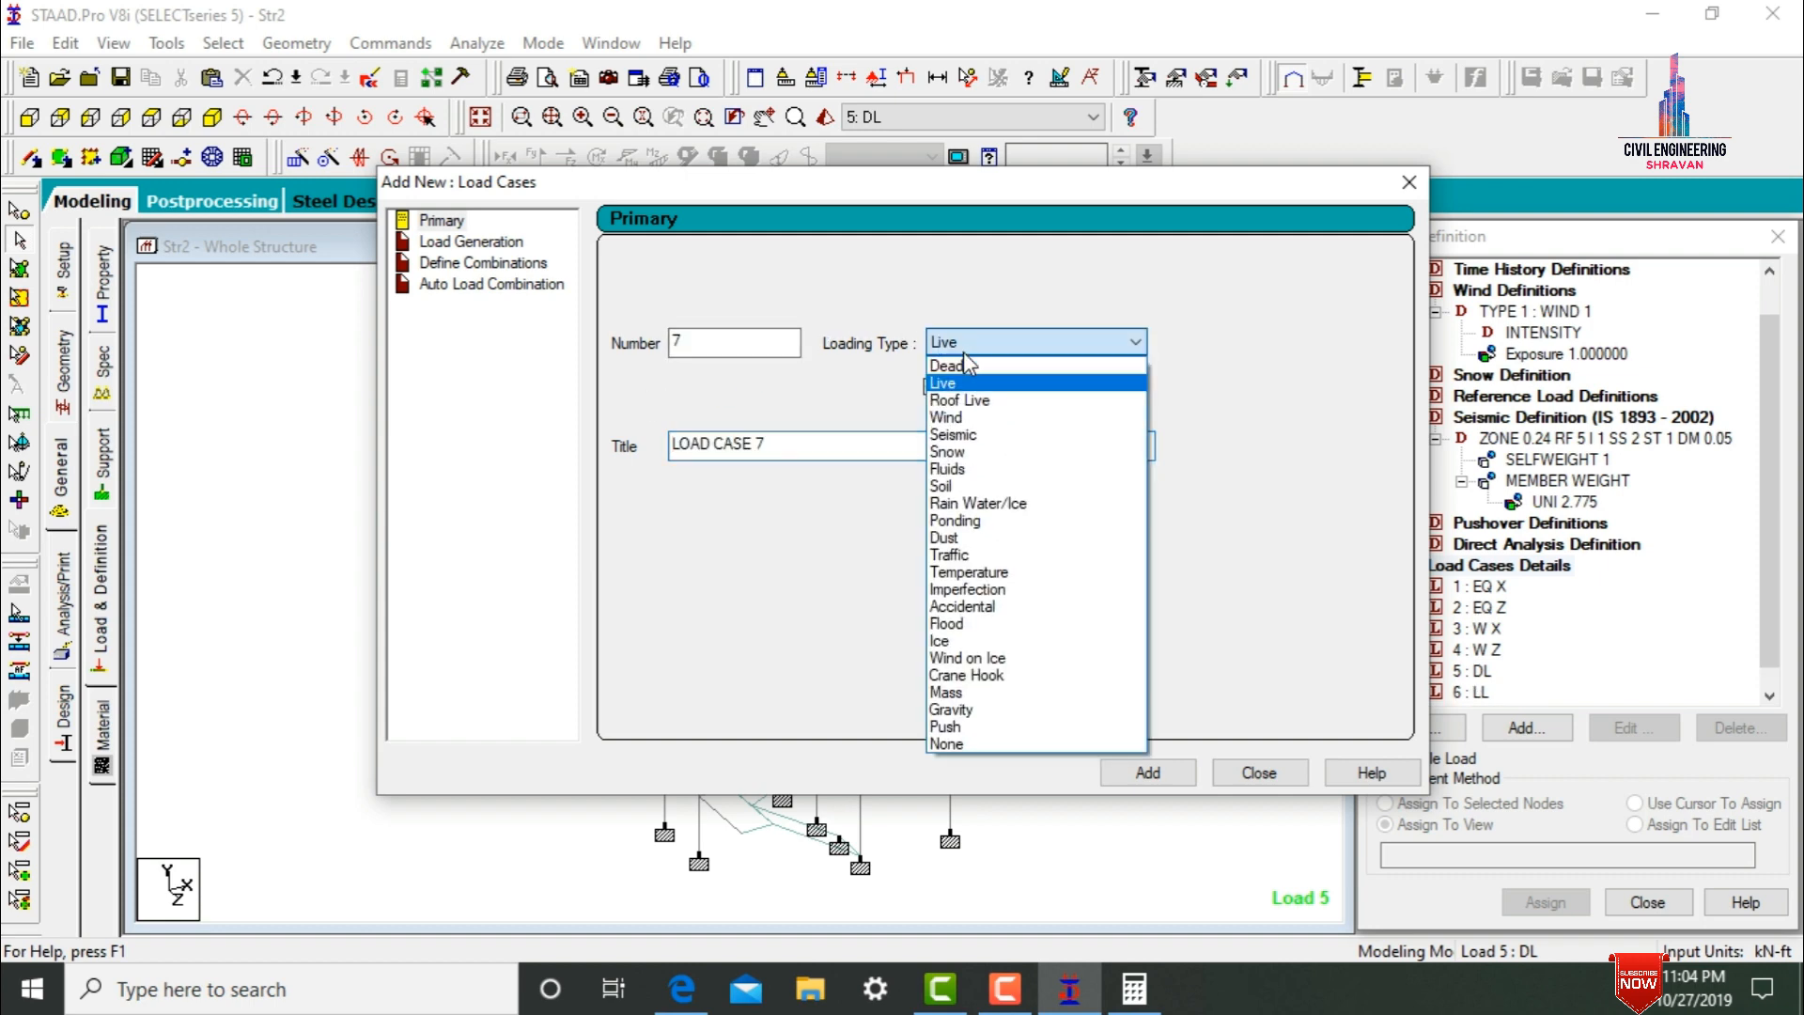
{"action": "left_click", "coordinate": [962, 404]}
{"action": "left_click_drag", "start_coordinate": [855, 447], "coordinate": [659, 457]}
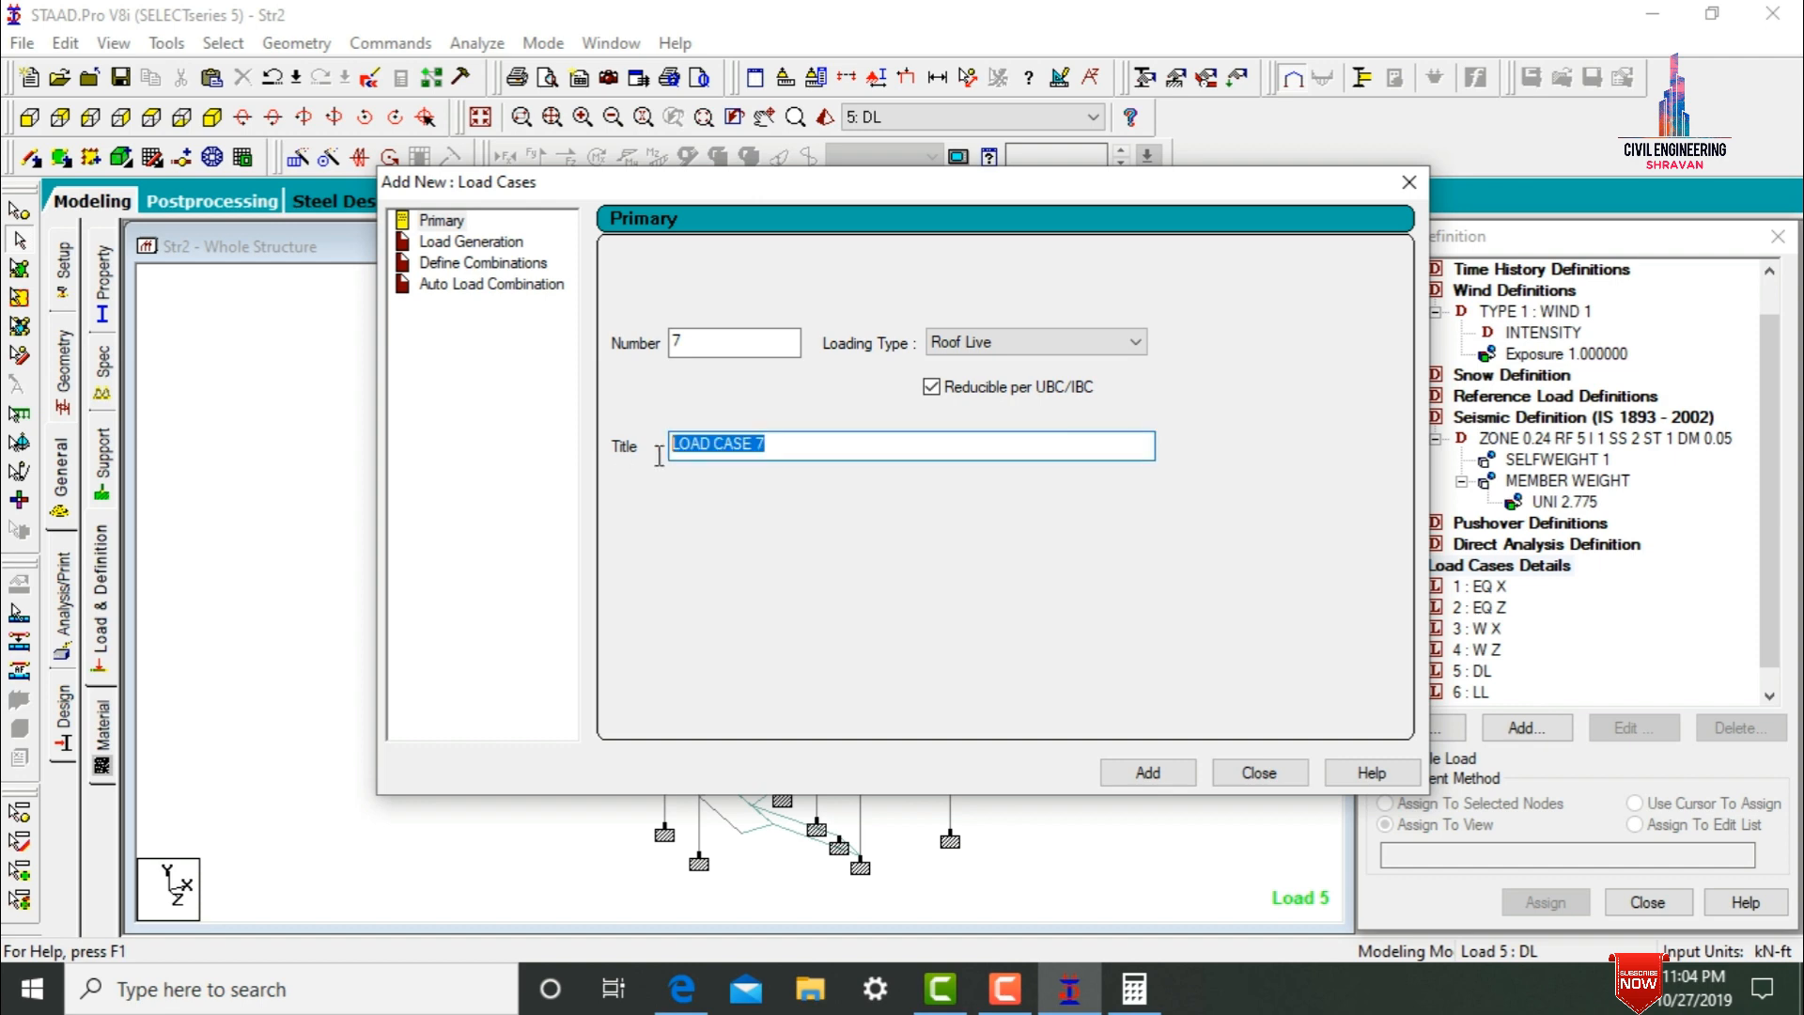
{"action": "type", "text": "F"}
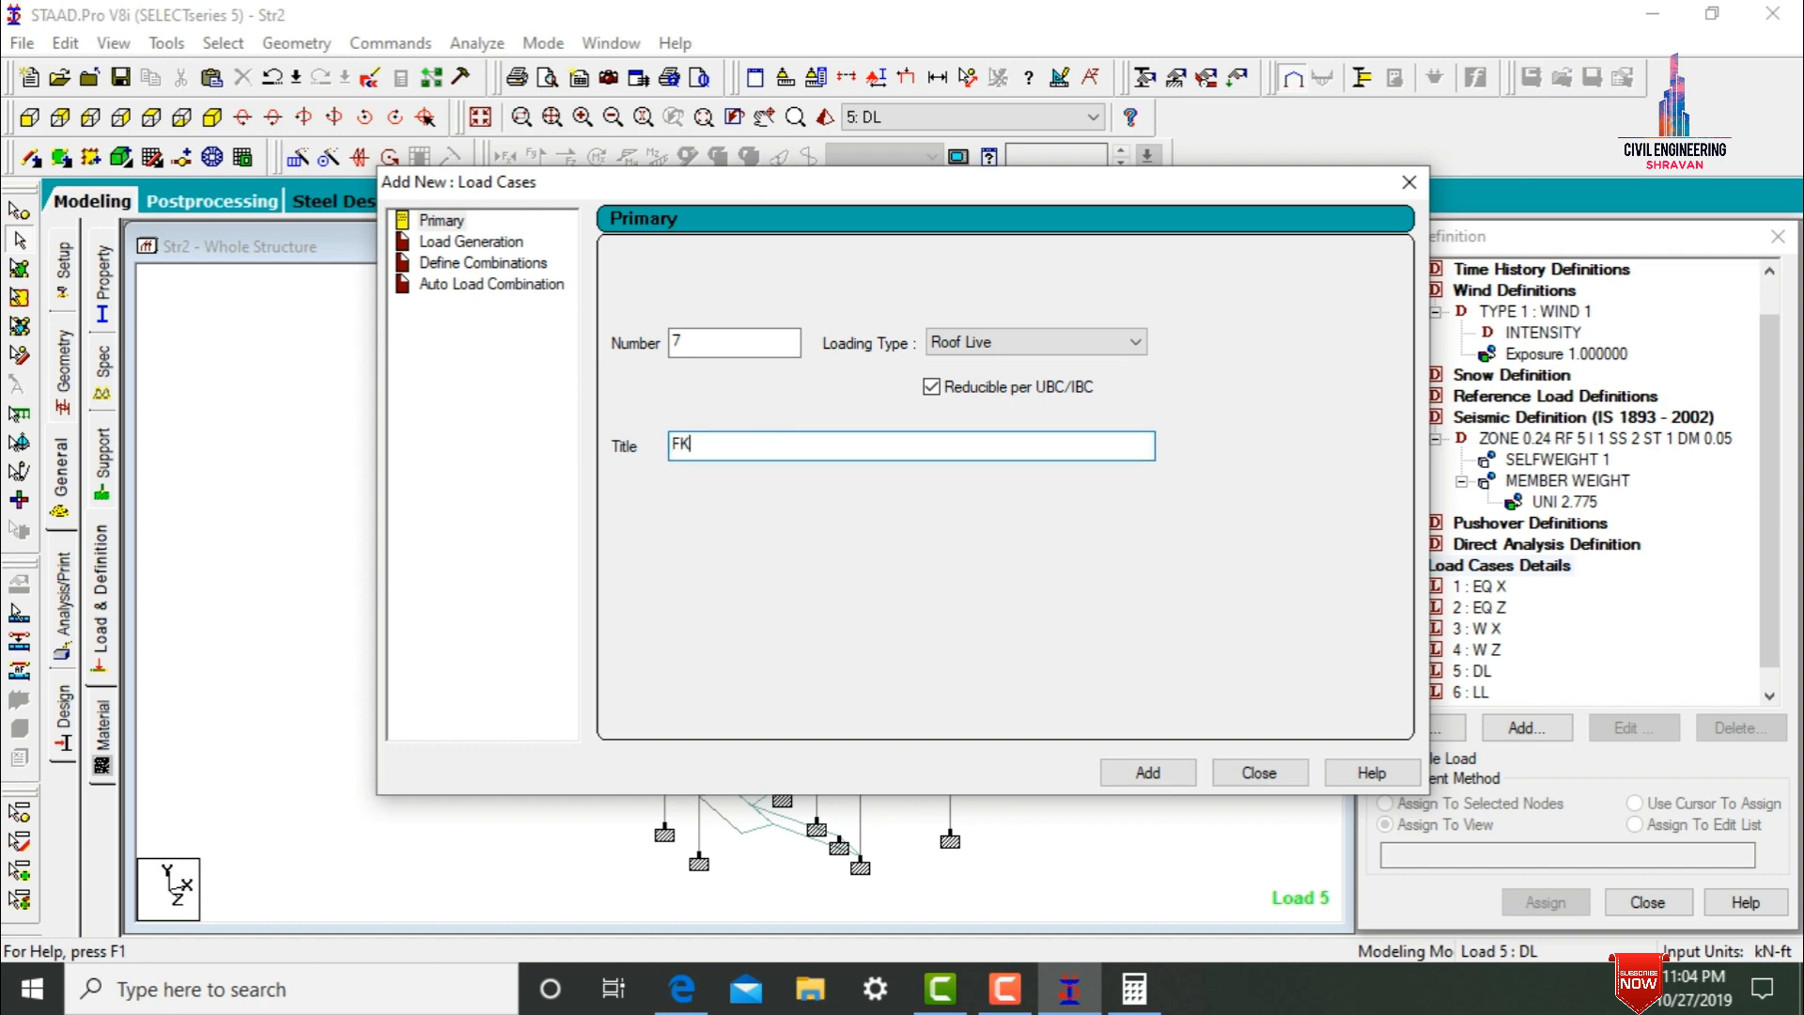
{"action": "type", "text": "L"}
{"action": "key", "text": "Return"}
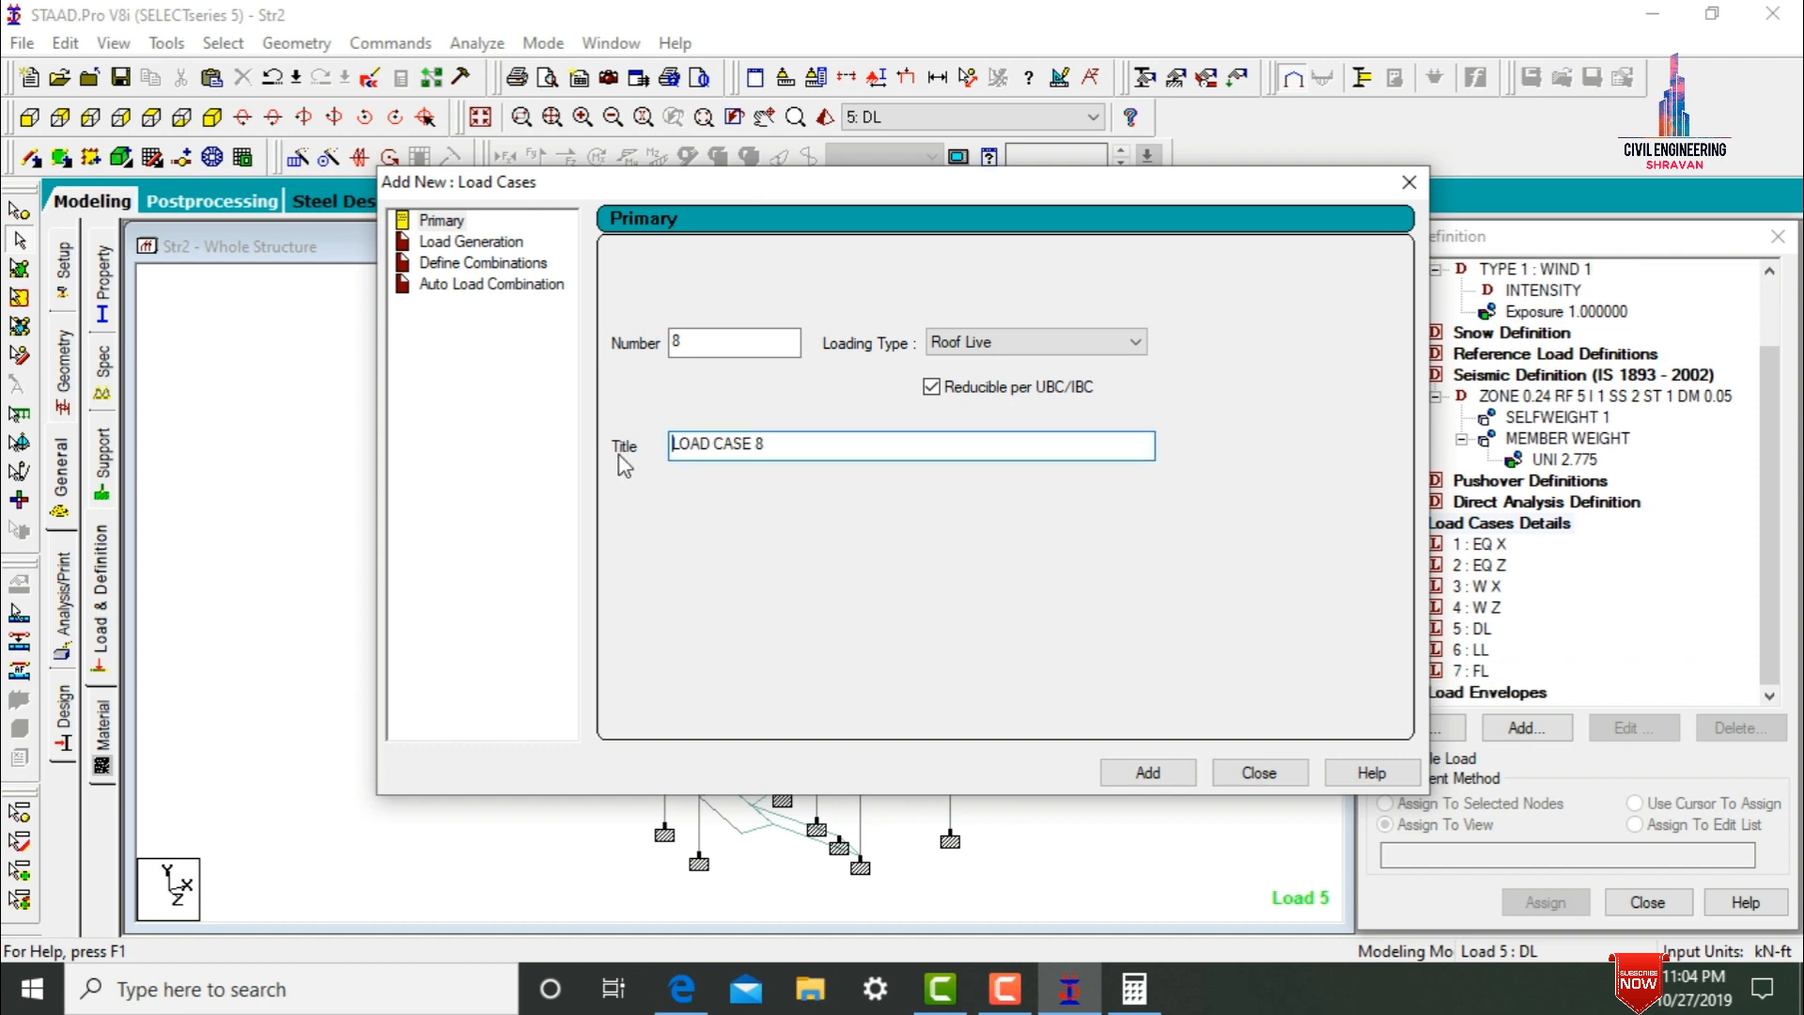
{"action": "left_click", "coordinate": [1259, 772]}
- Add a seismic load in the X direction with factor 1 to the EQ X load case
{"action": "left_click", "coordinate": [1487, 545]}
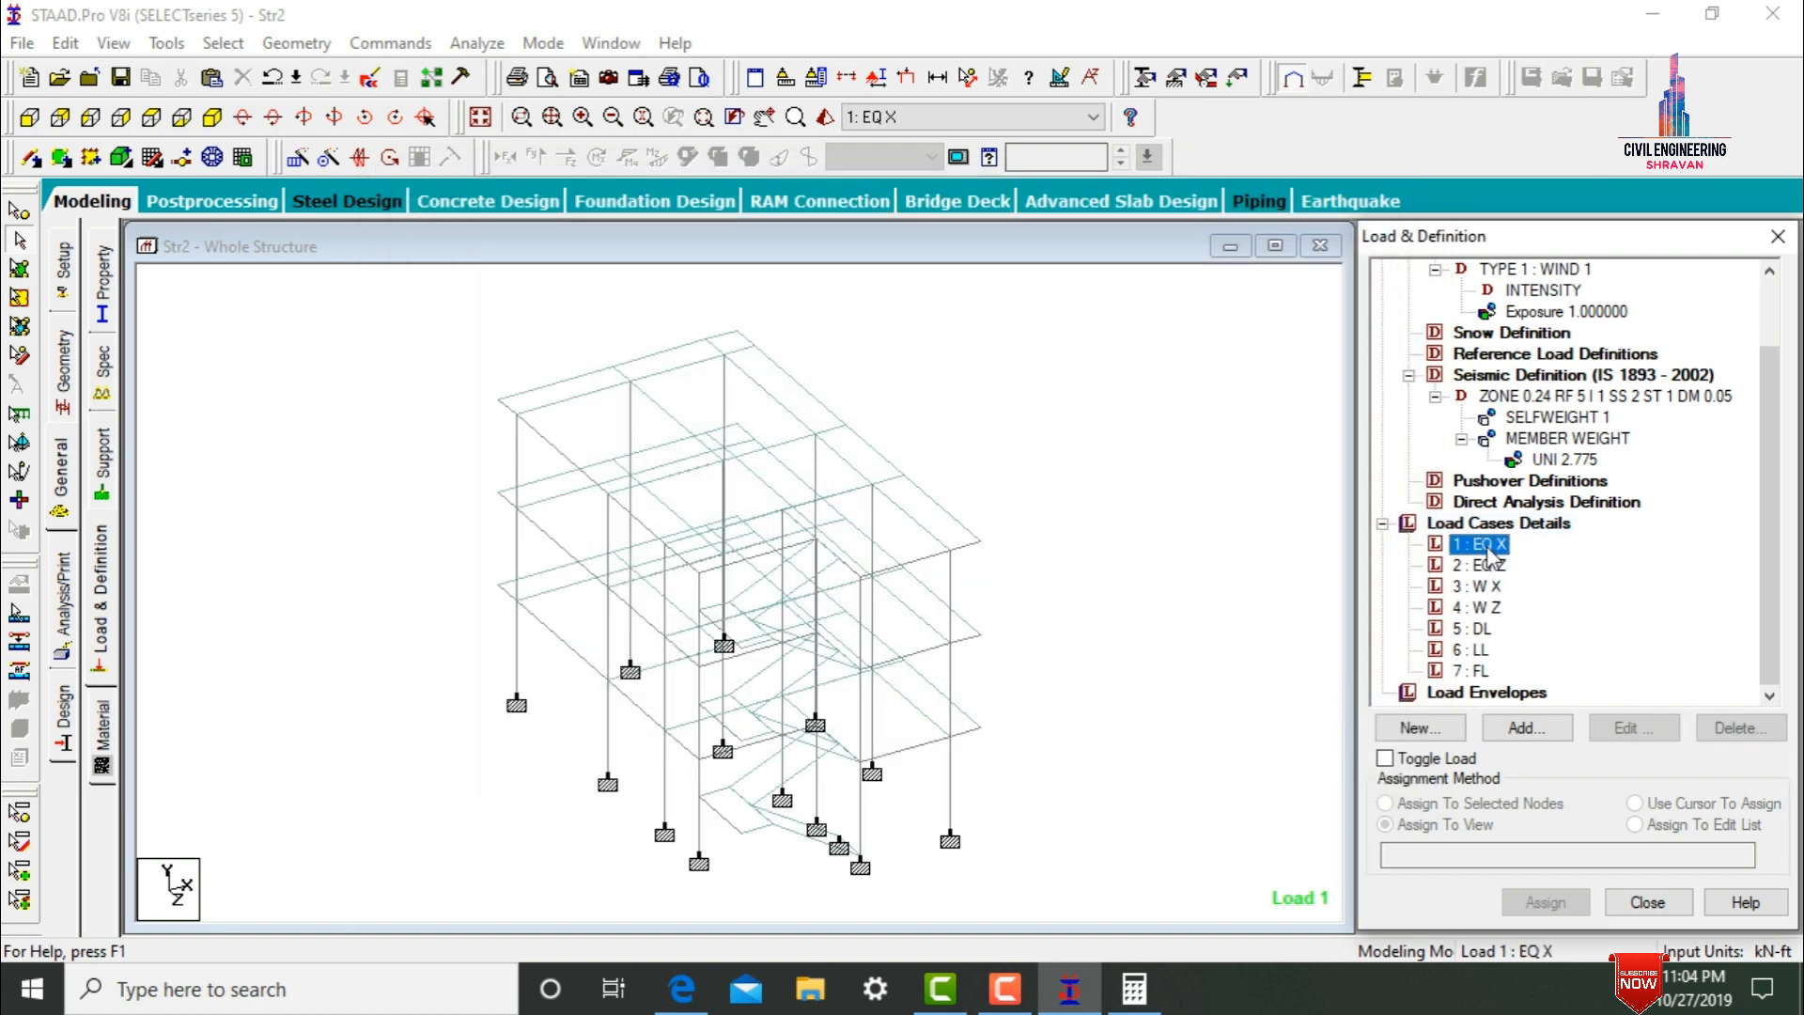
{"action": "left_click", "coordinate": [1522, 727]}
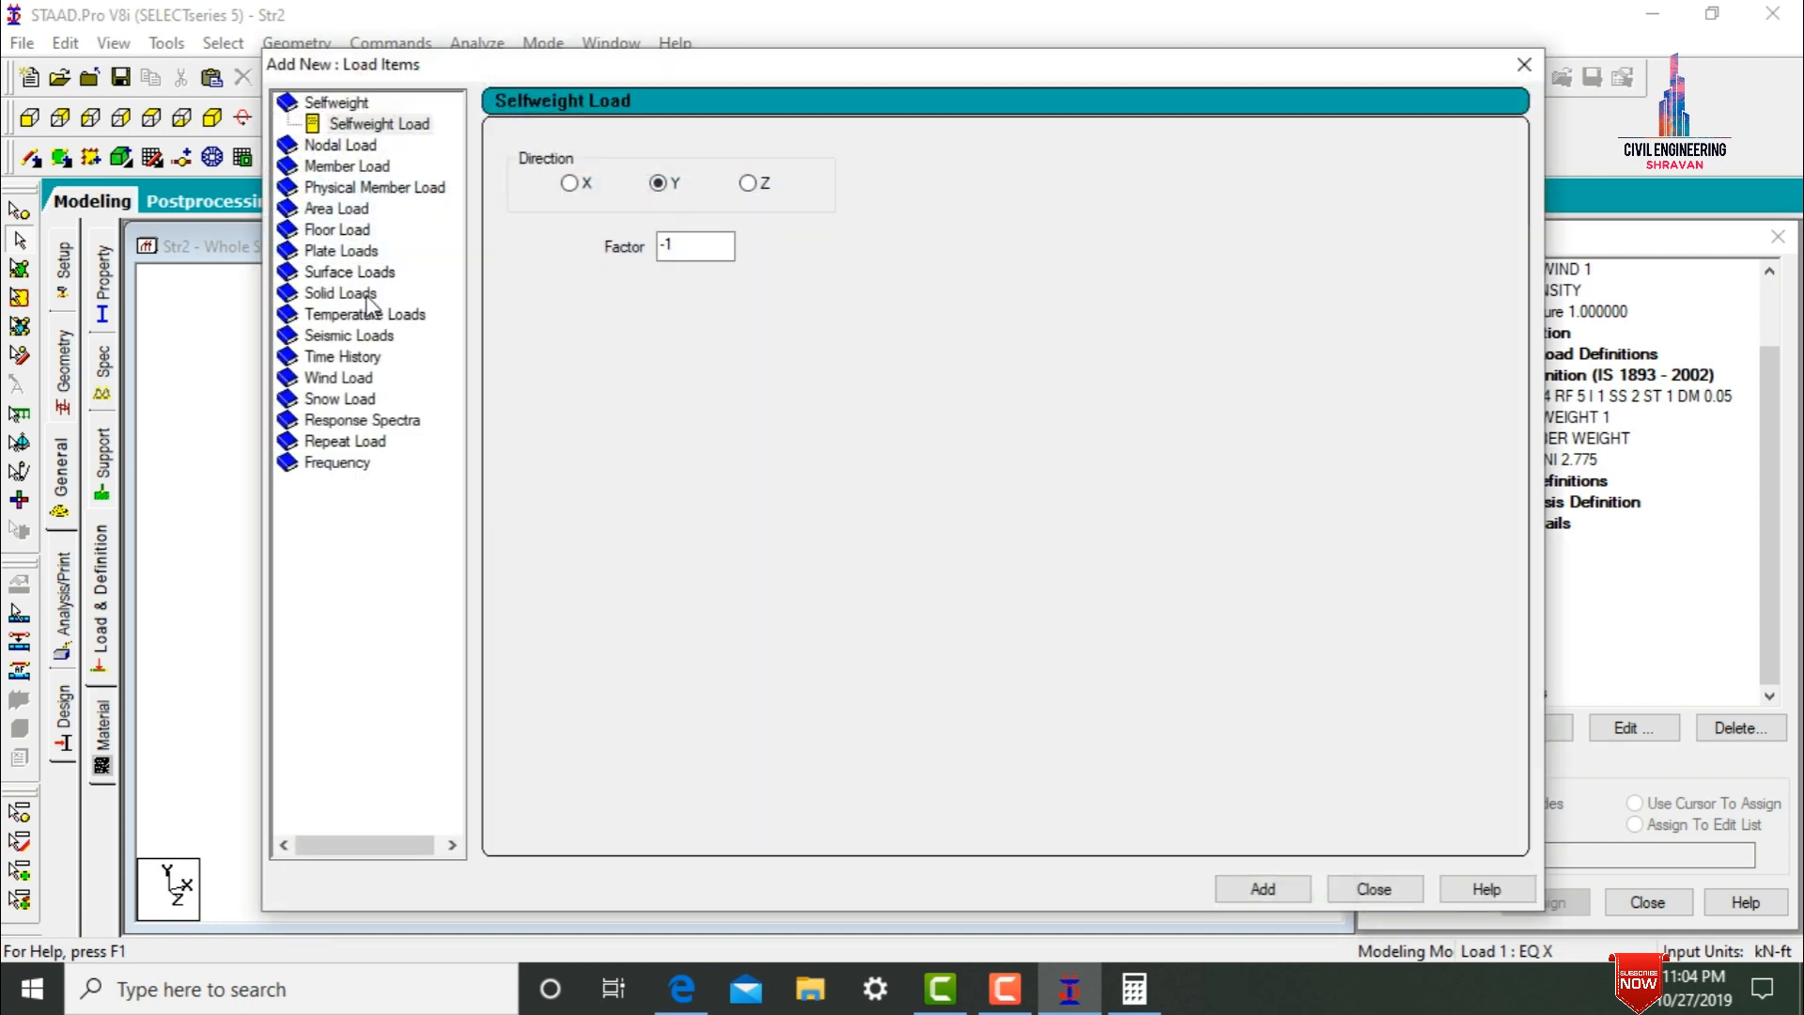
{"action": "double_click", "coordinate": [348, 336]}
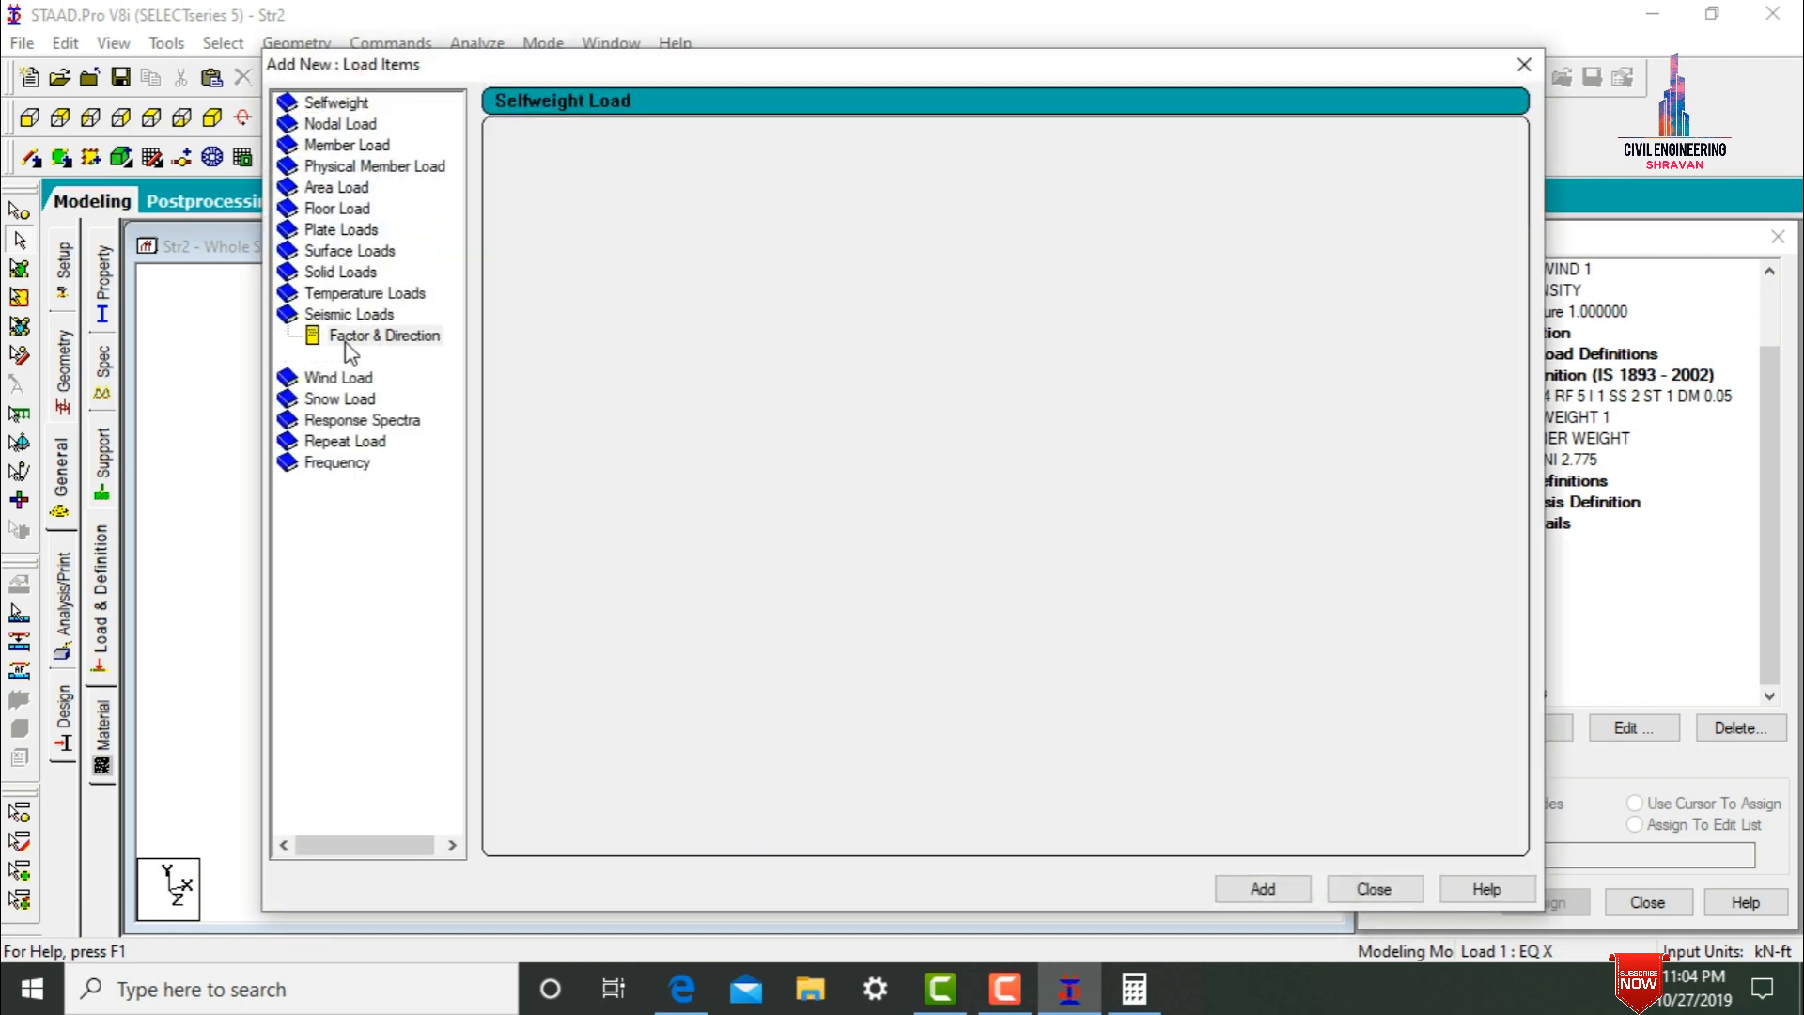
{"action": "left_click", "coordinate": [371, 335]}
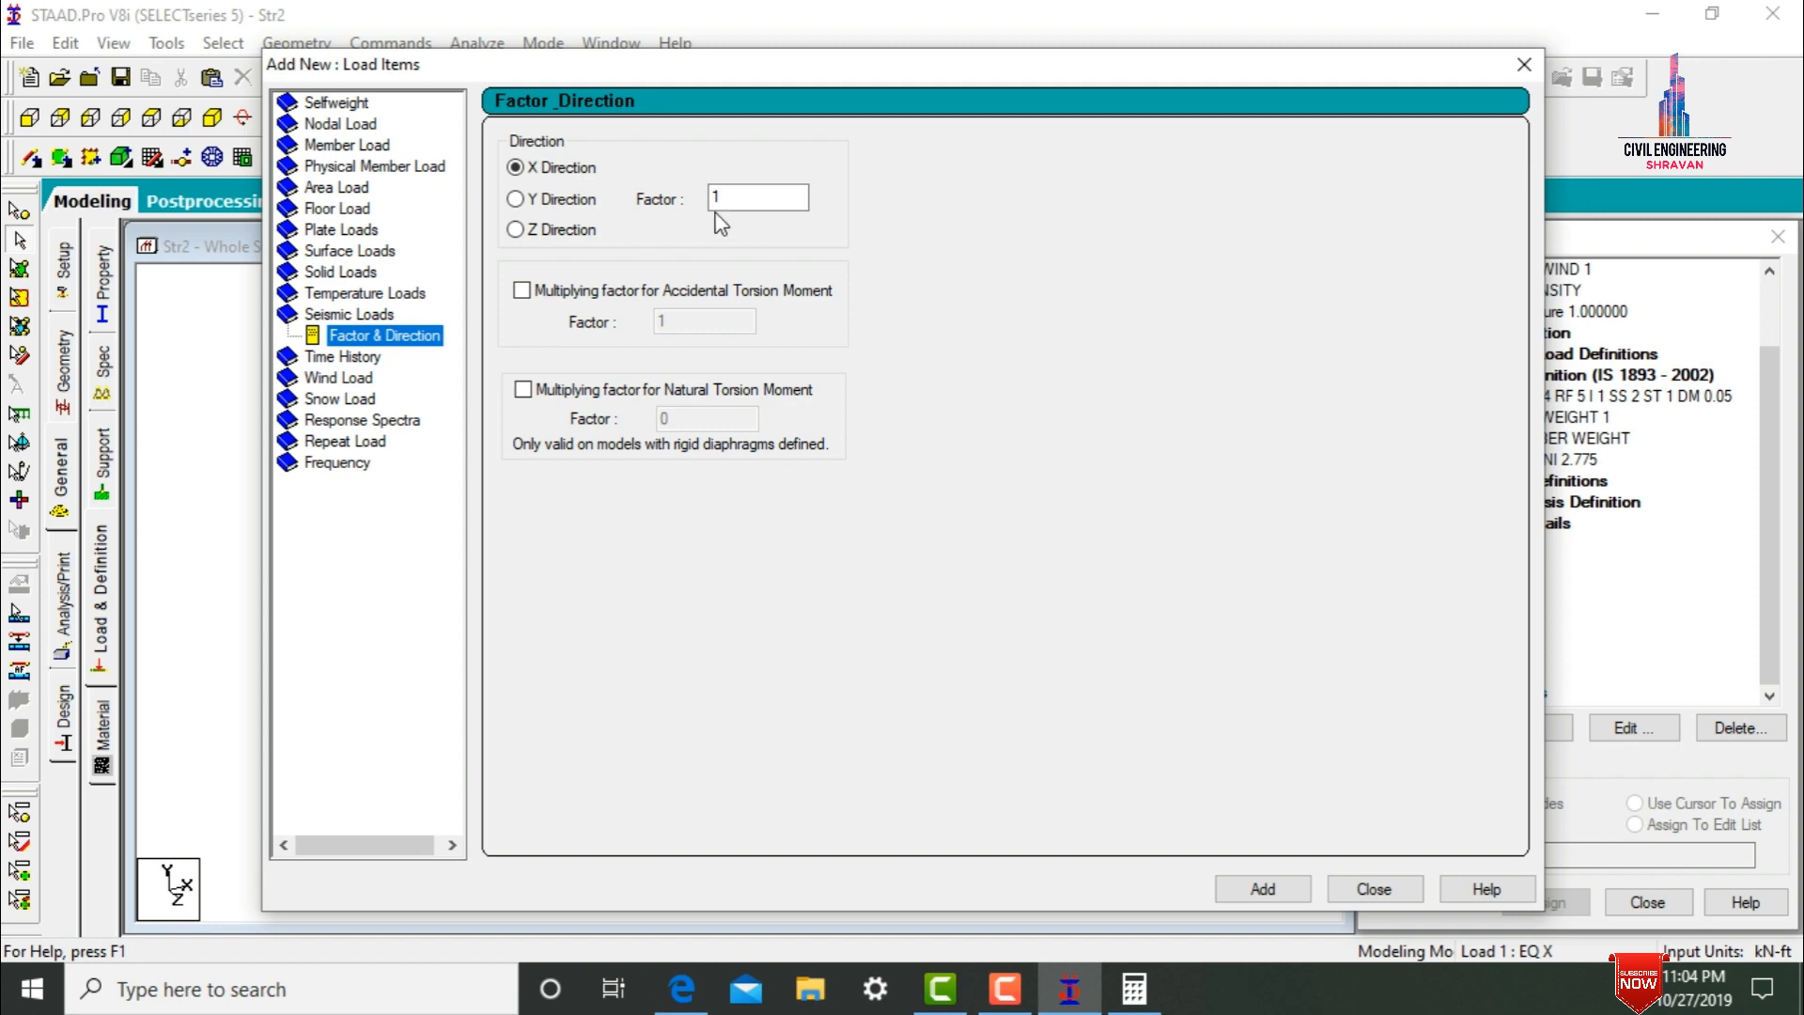
{"action": "left_click", "coordinate": [1259, 888]}
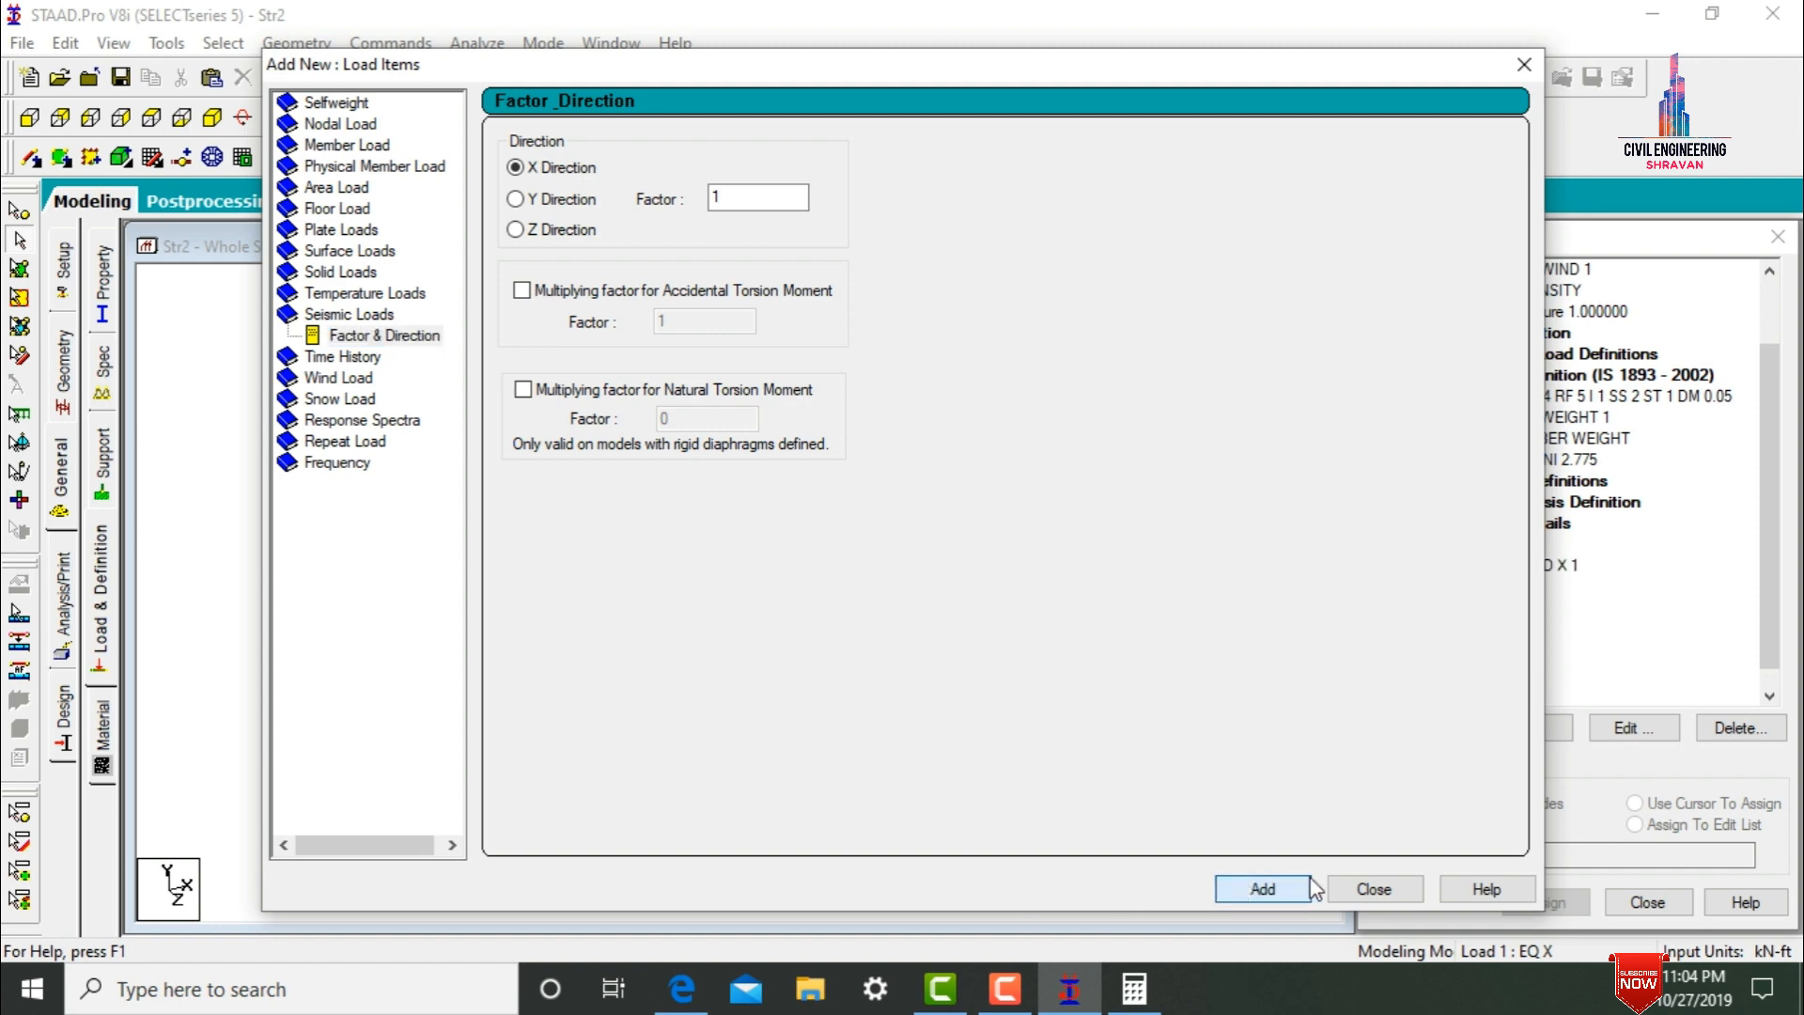
{"action": "left_click", "coordinate": [1372, 889]}
- Add a seismic load in the Z direction with factor 1 to the EQ Z load case
{"action": "left_click", "coordinate": [1483, 587]}
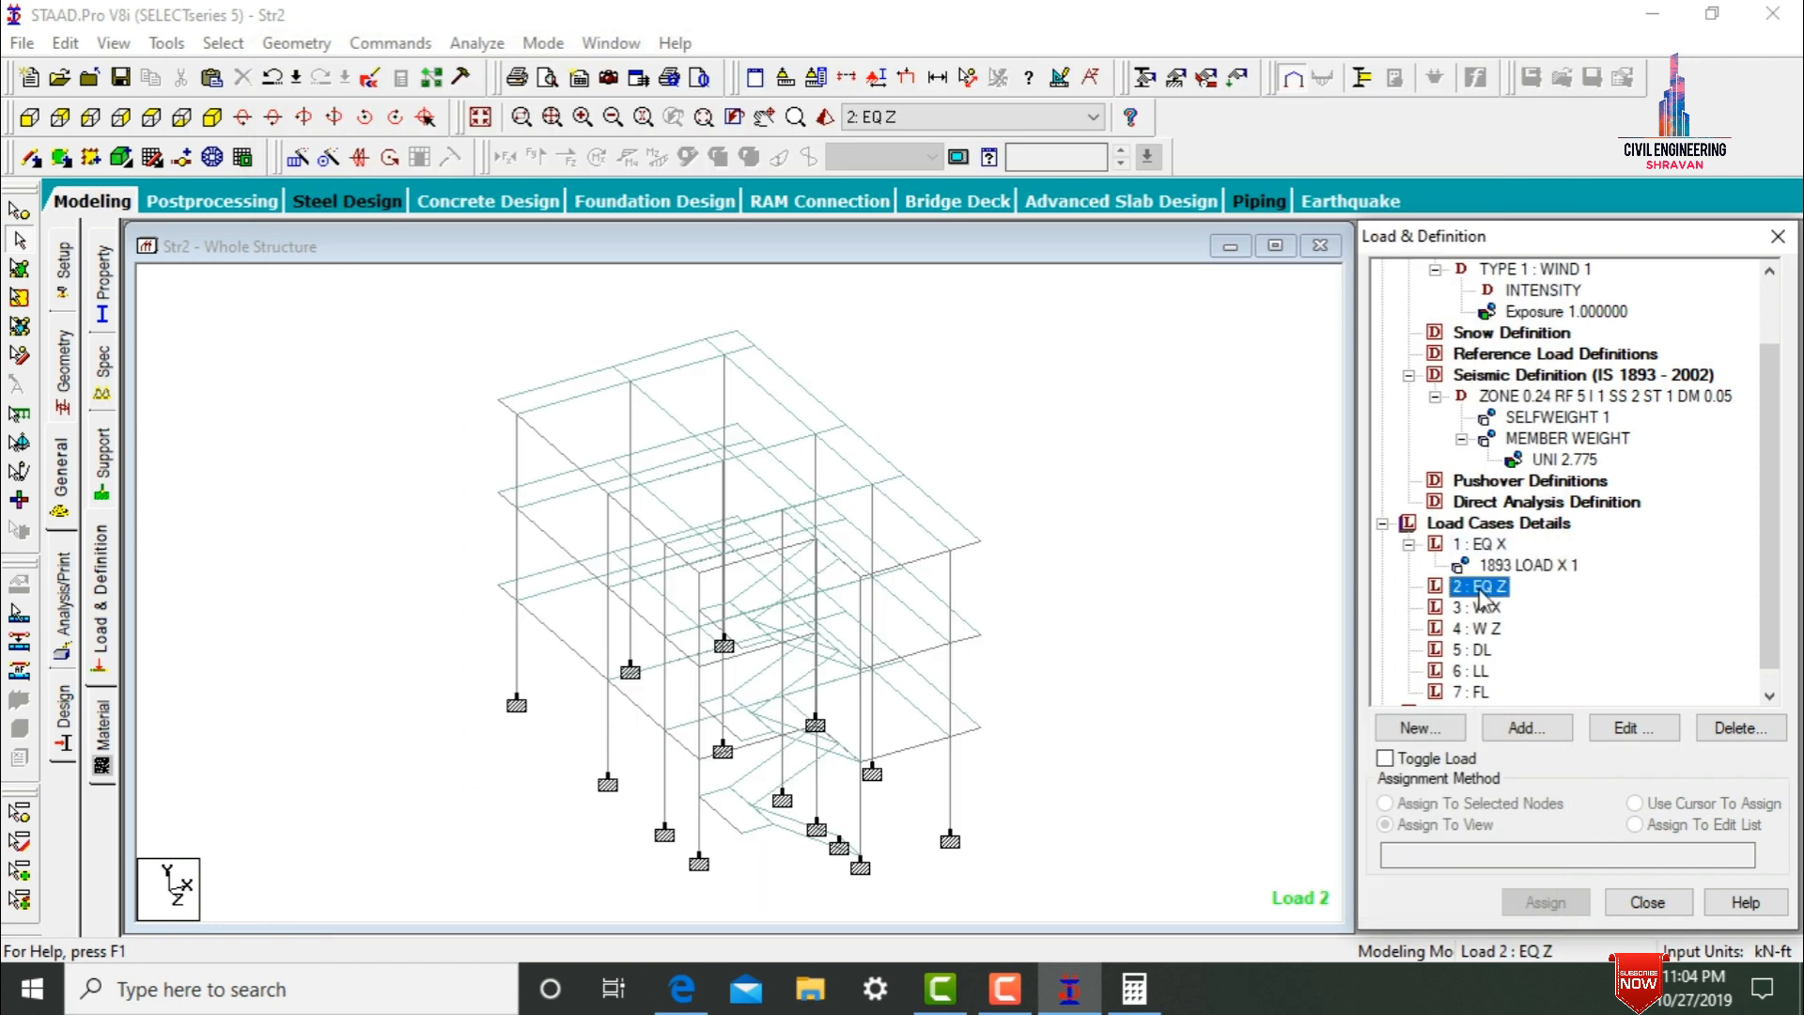
{"action": "left_click", "coordinate": [1524, 727]}
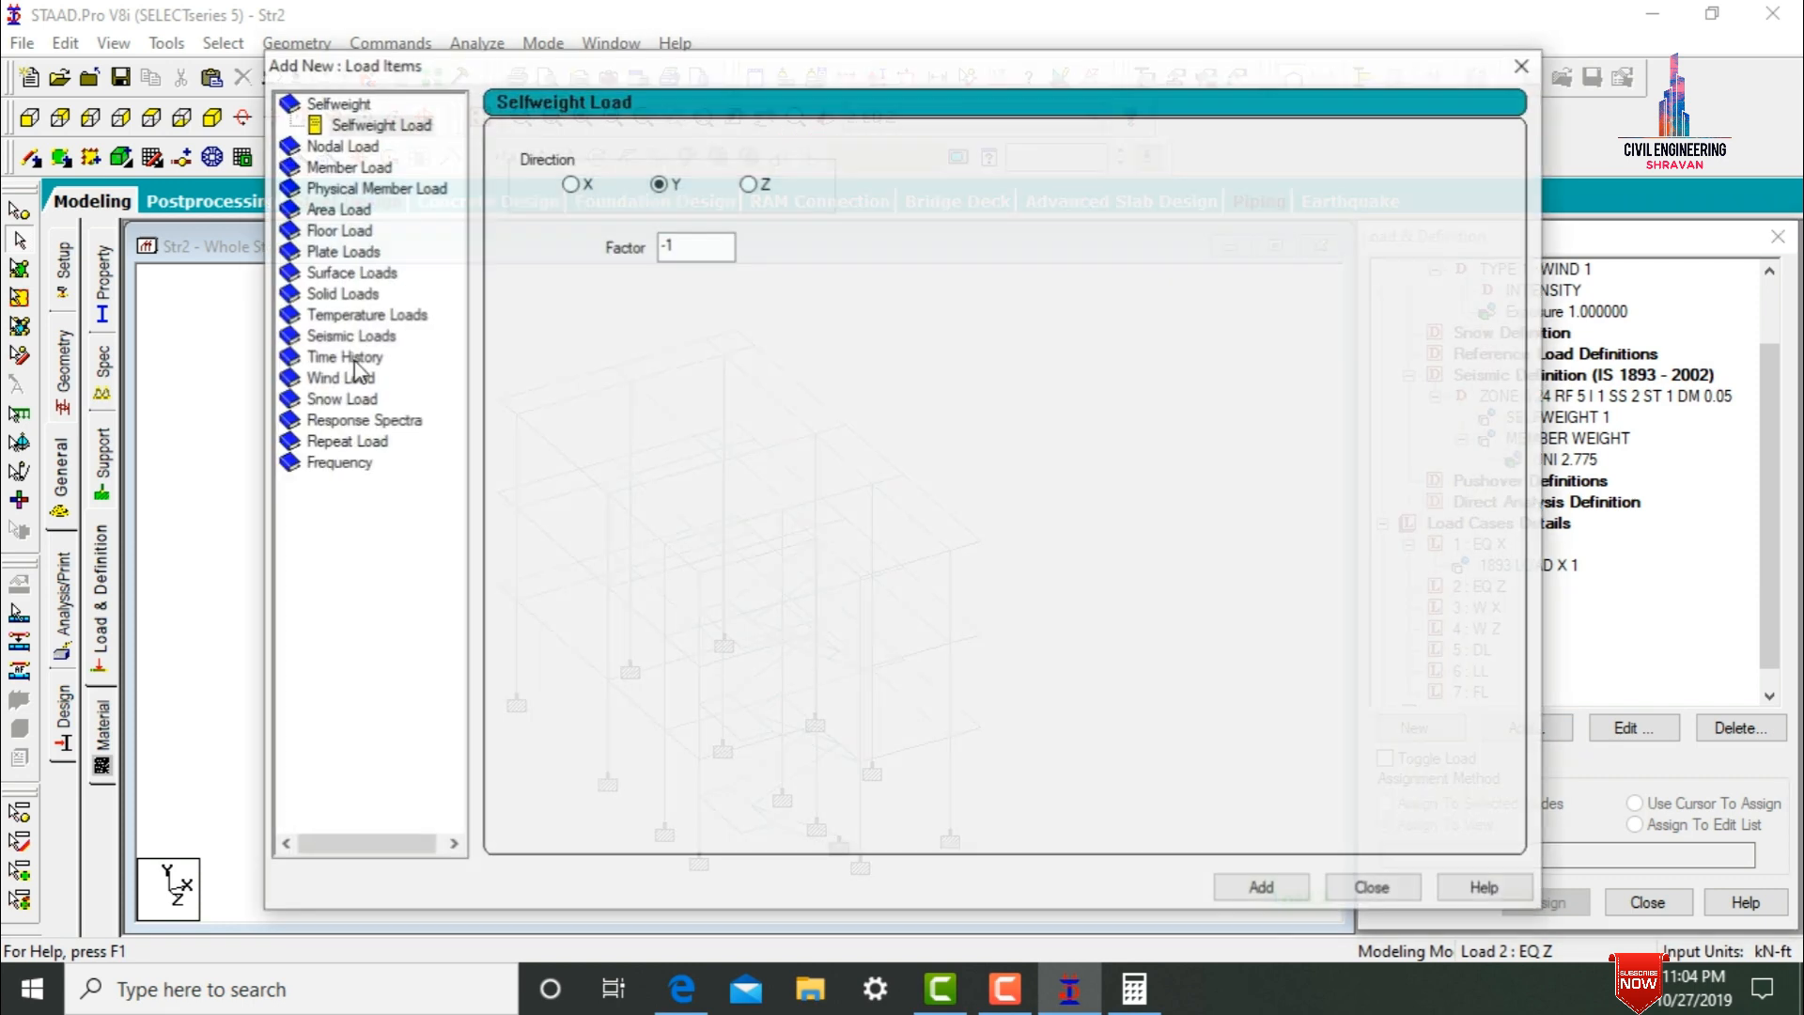
{"action": "left_click", "coordinate": [329, 336]}
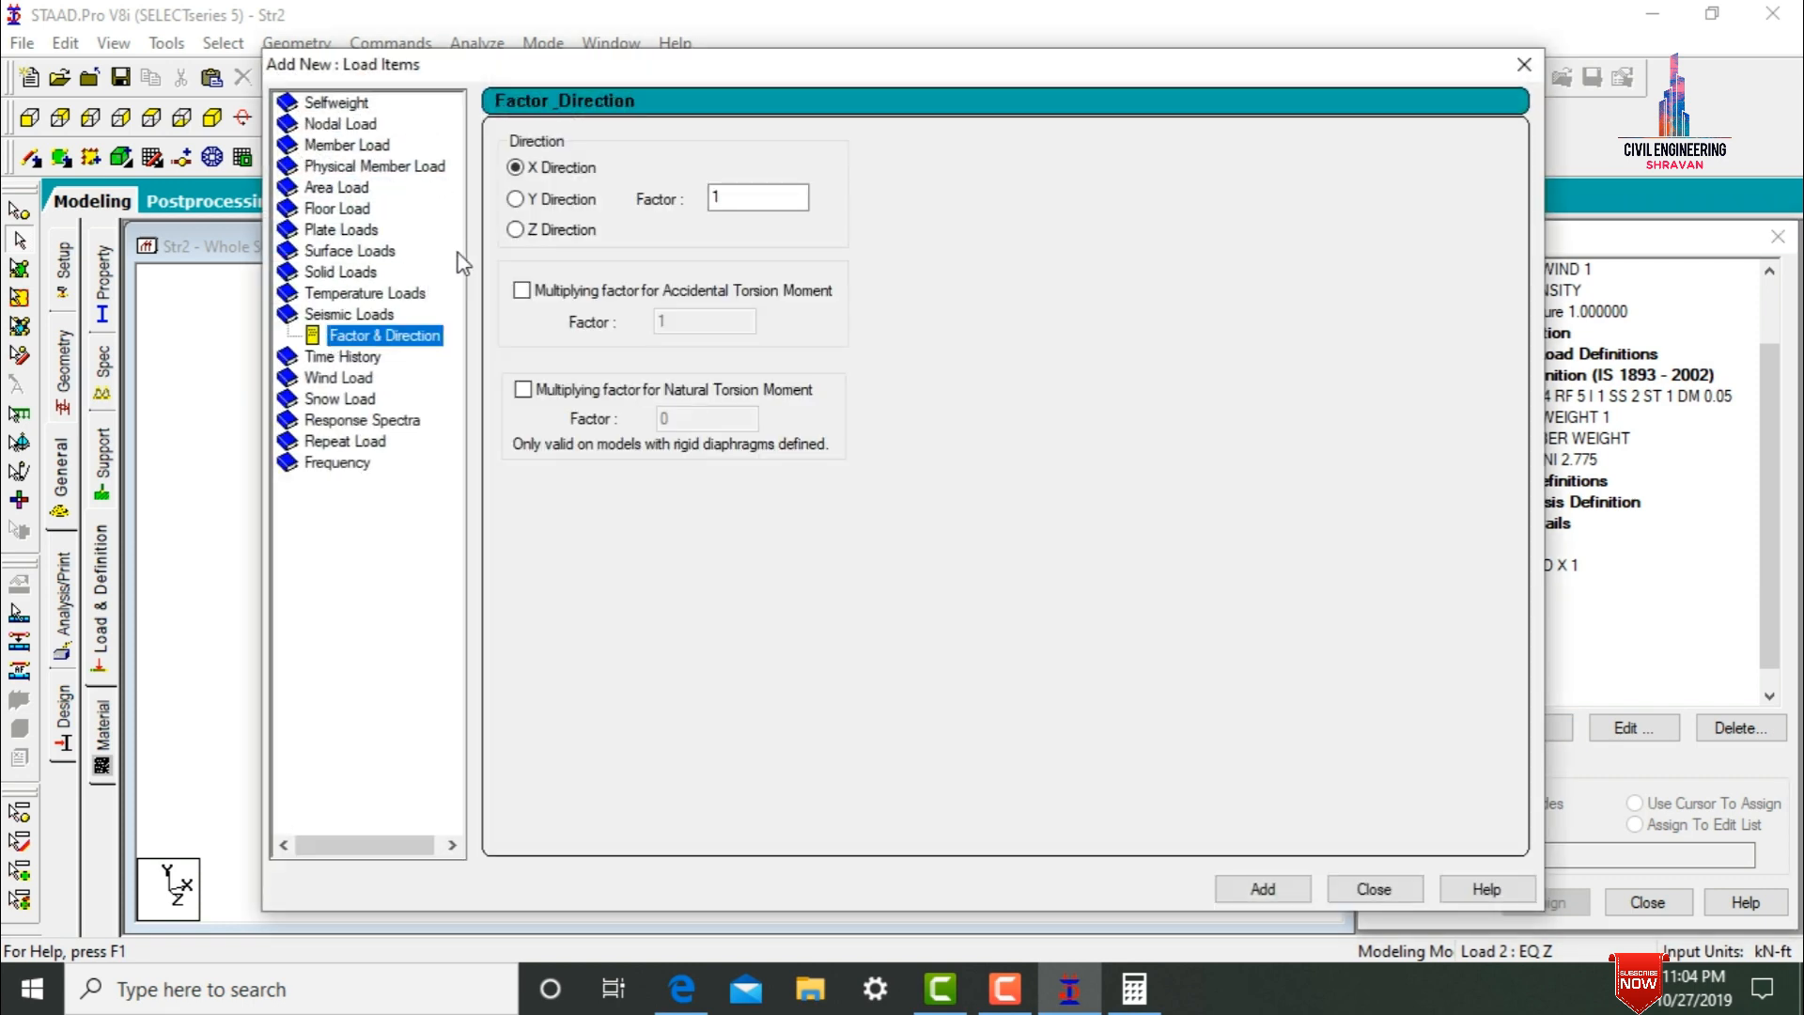
{"action": "left_click", "coordinate": [515, 232]}
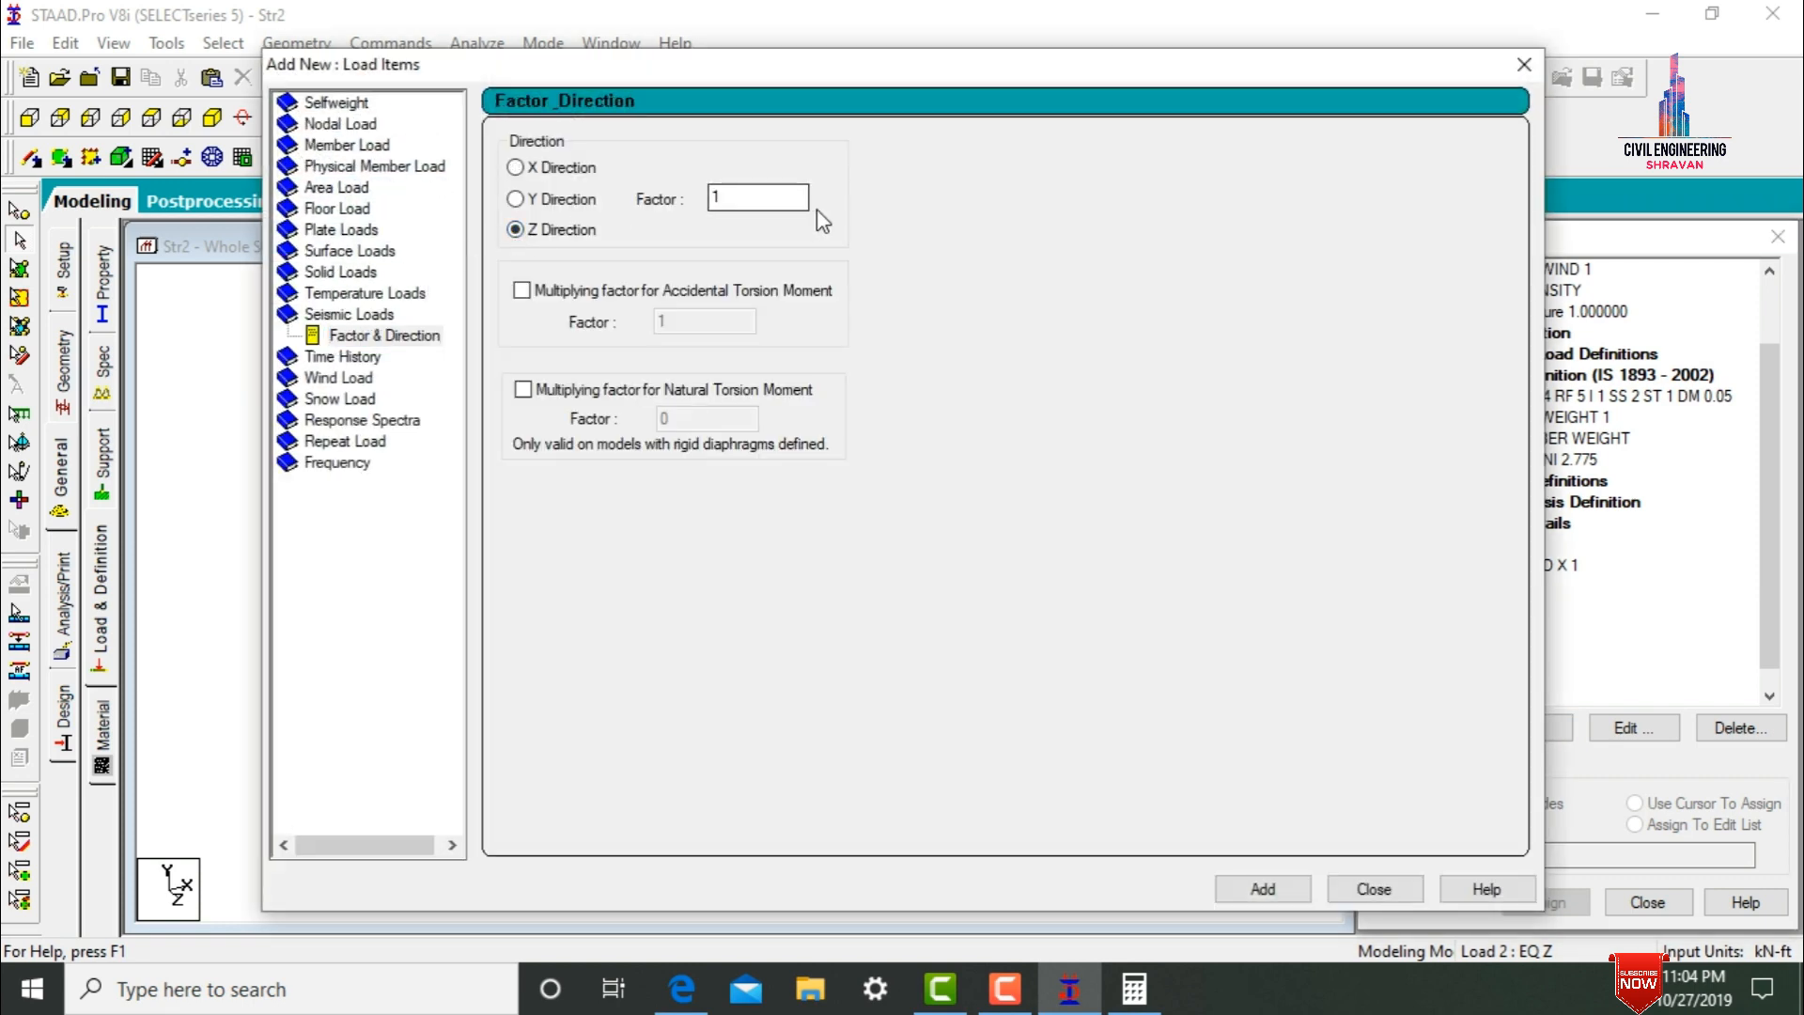
{"action": "left_click", "coordinate": [1264, 888]}
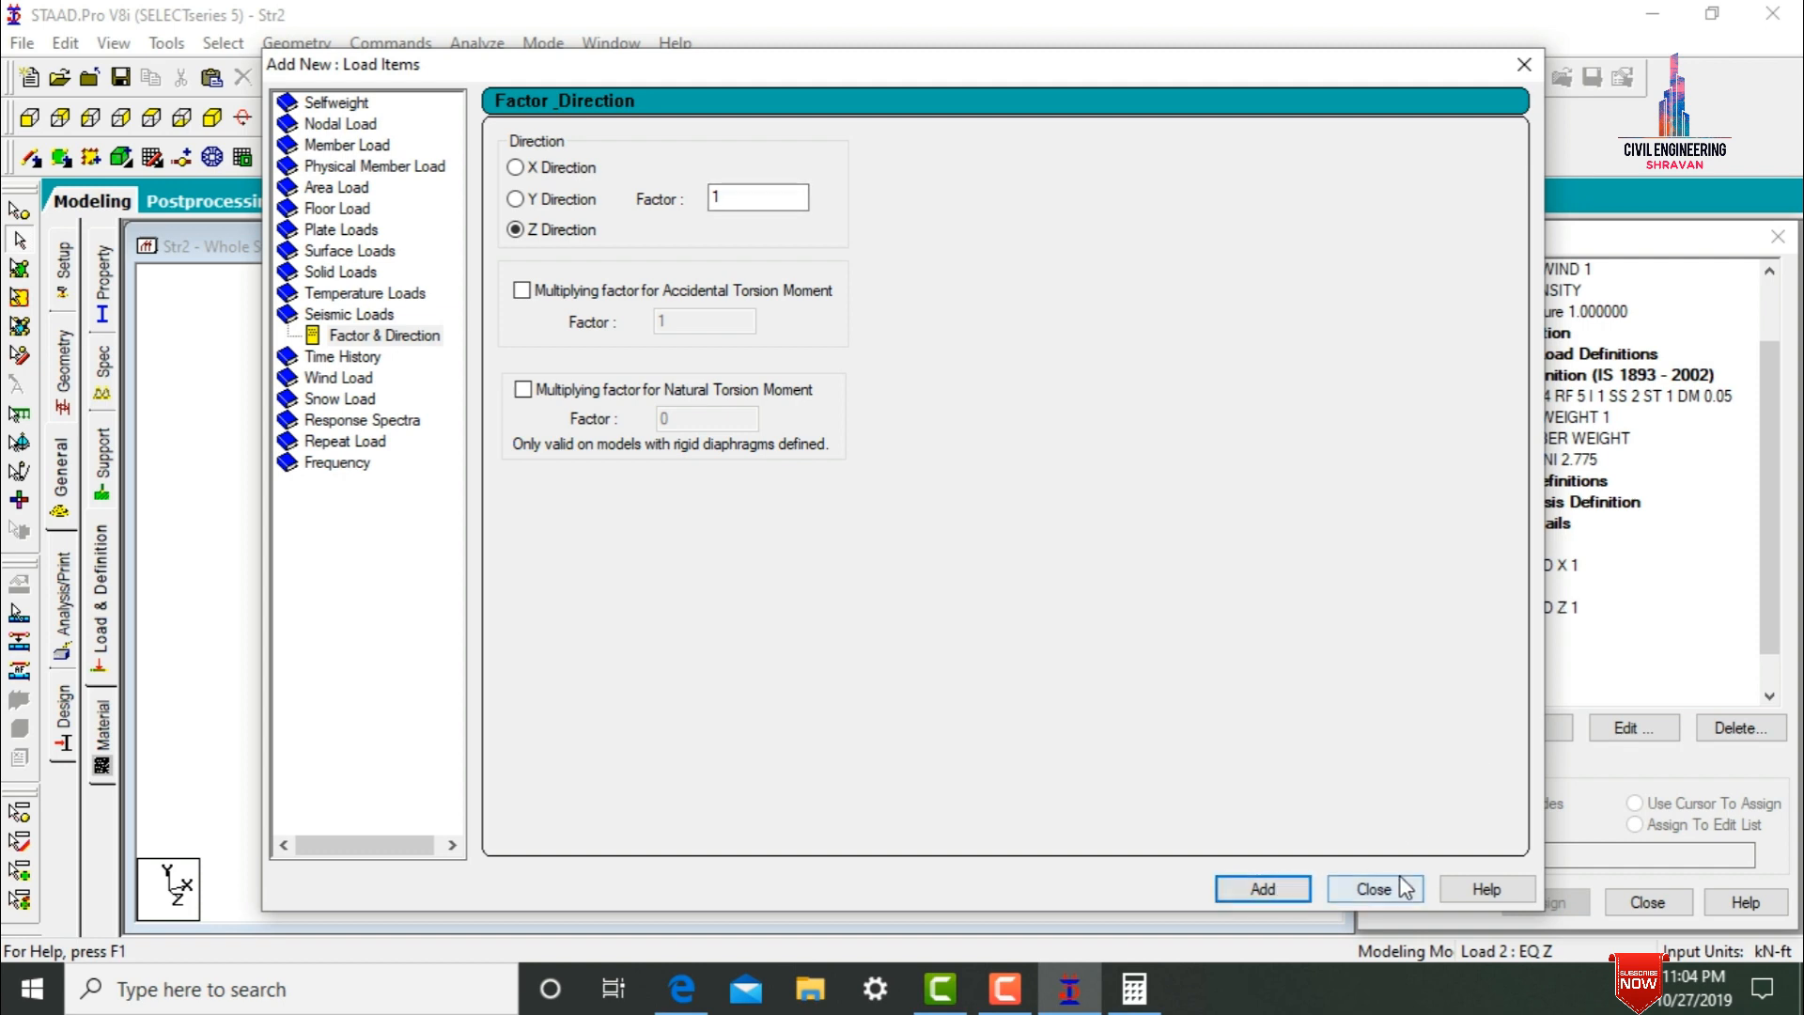
- Add a type 1 wind load on the X windward face with factor 1 to the W X load case
{"action": "left_click", "coordinate": [1374, 889]}
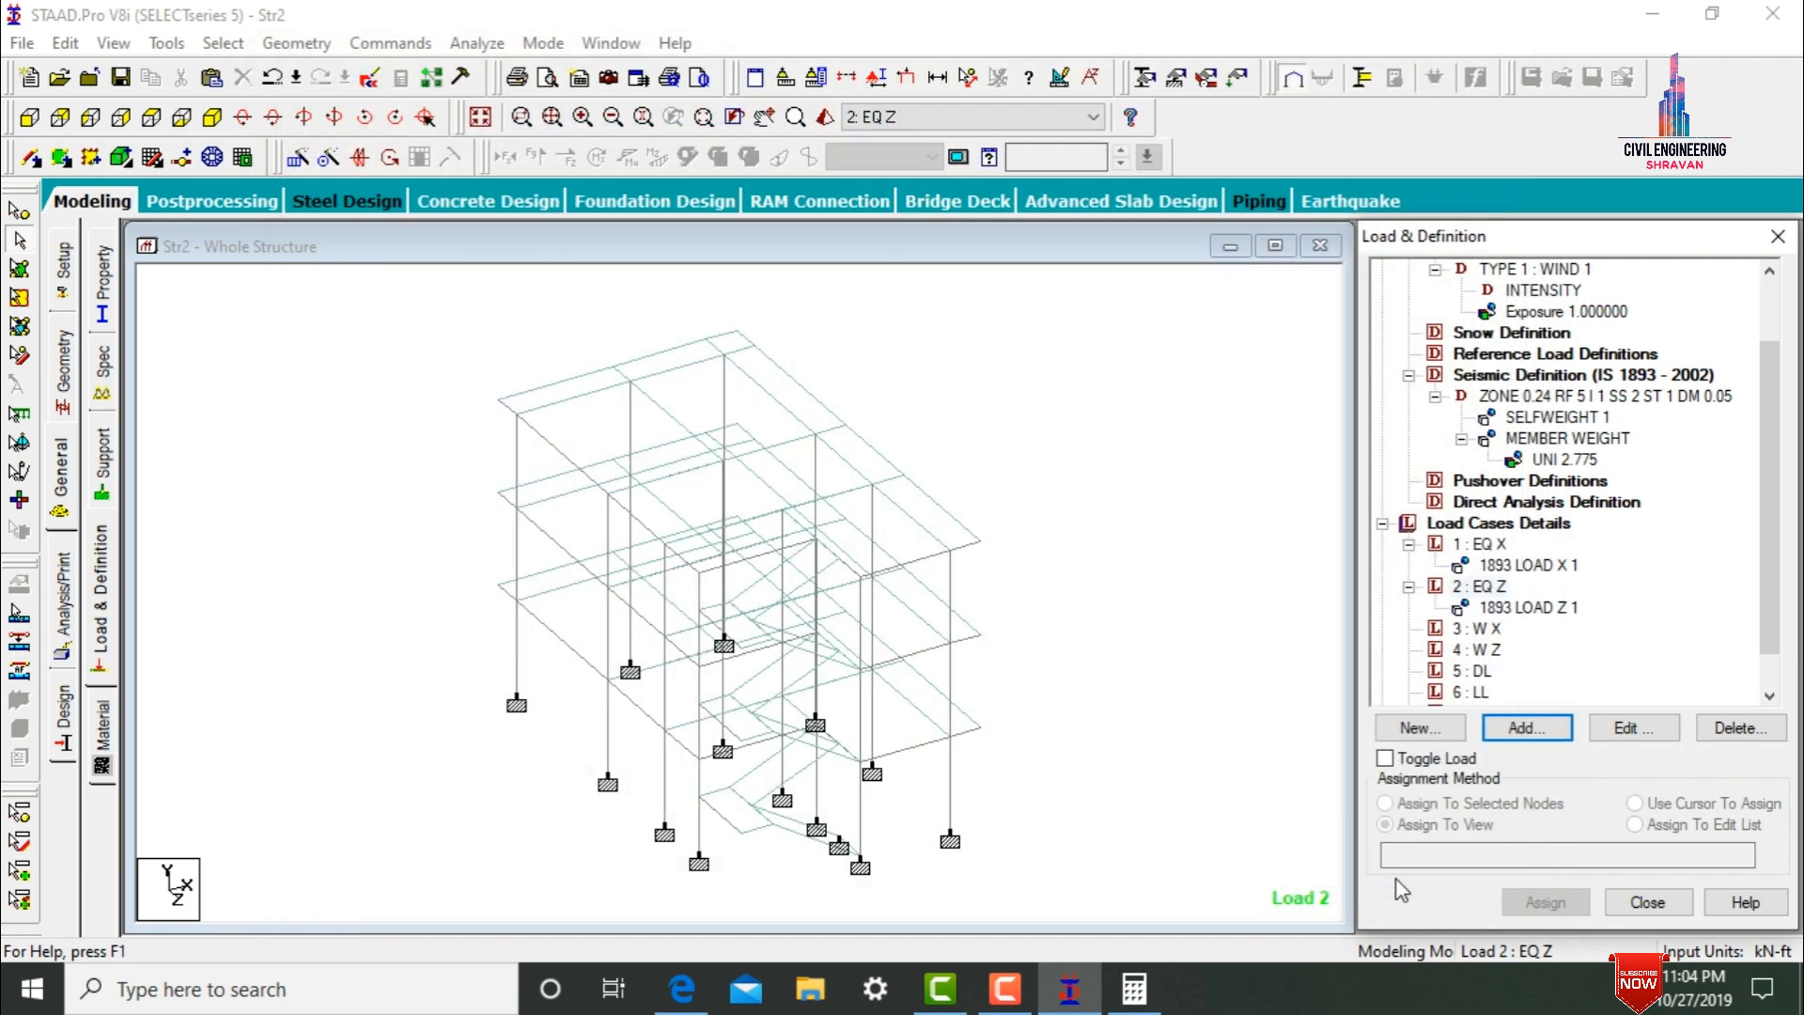
{"action": "left_click", "coordinate": [1492, 631]}
{"action": "left_click", "coordinate": [1523, 725]}
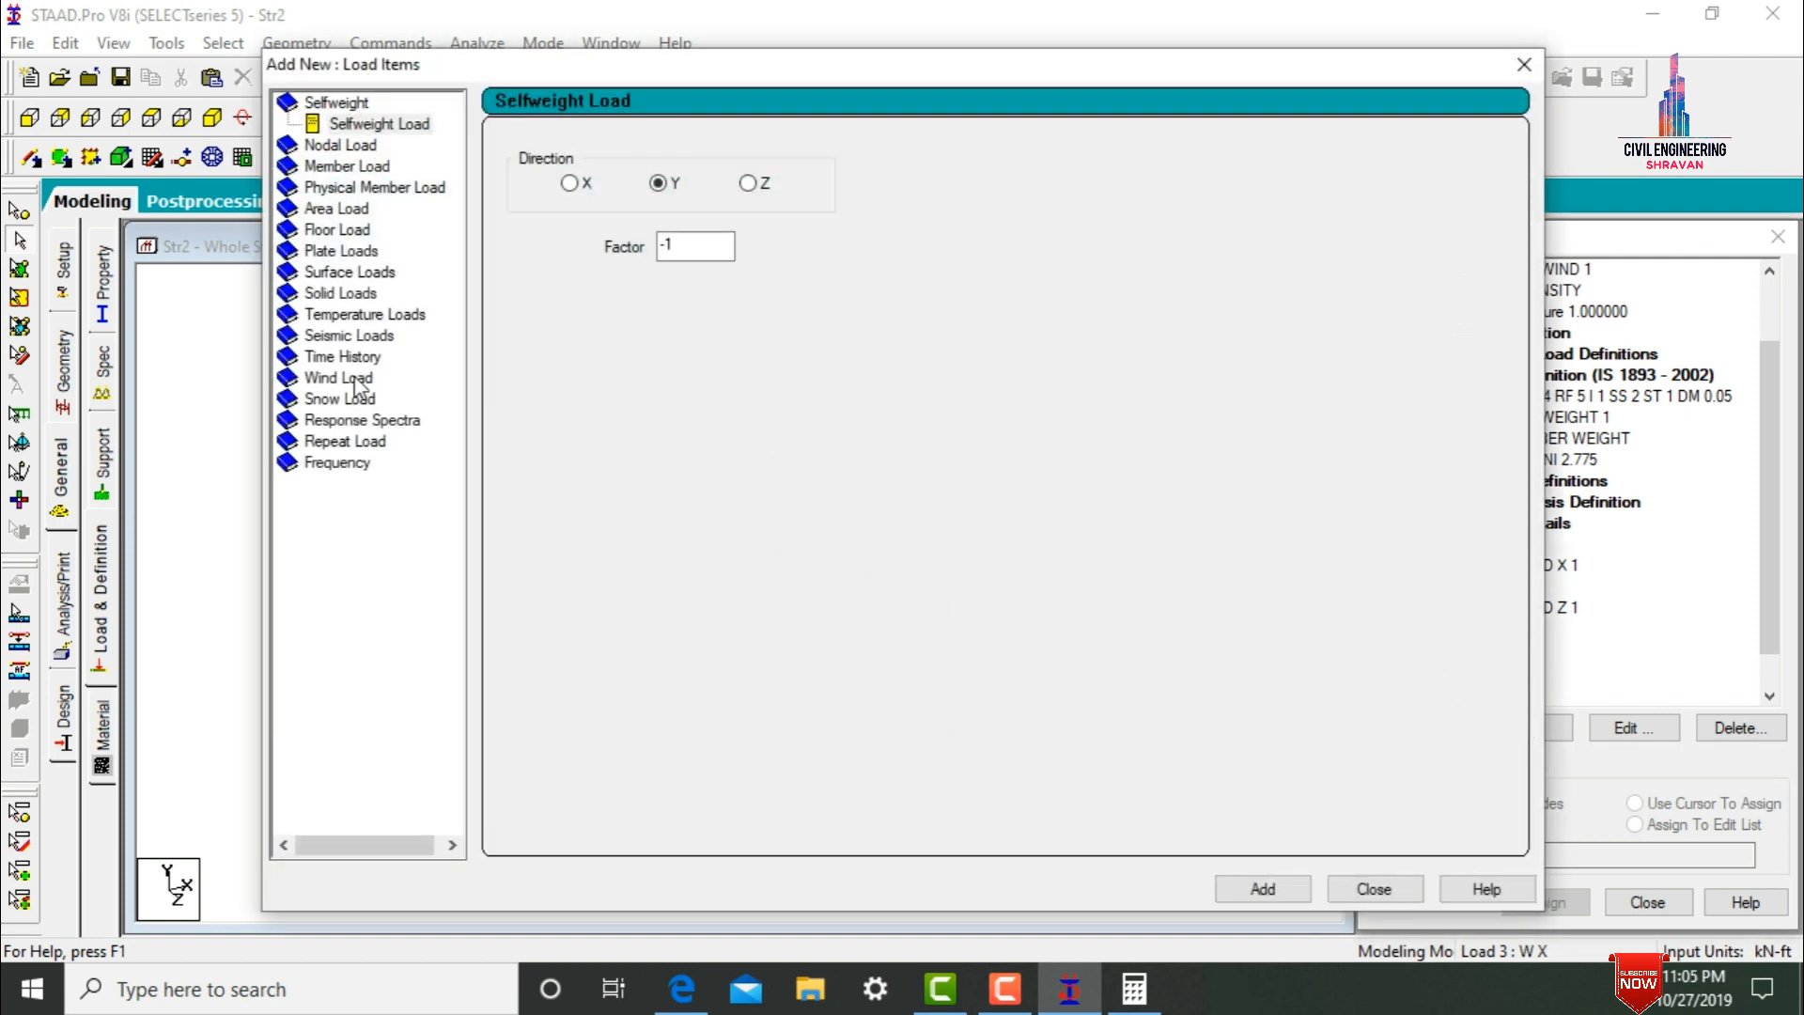
{"action": "left_click", "coordinate": [357, 381]}
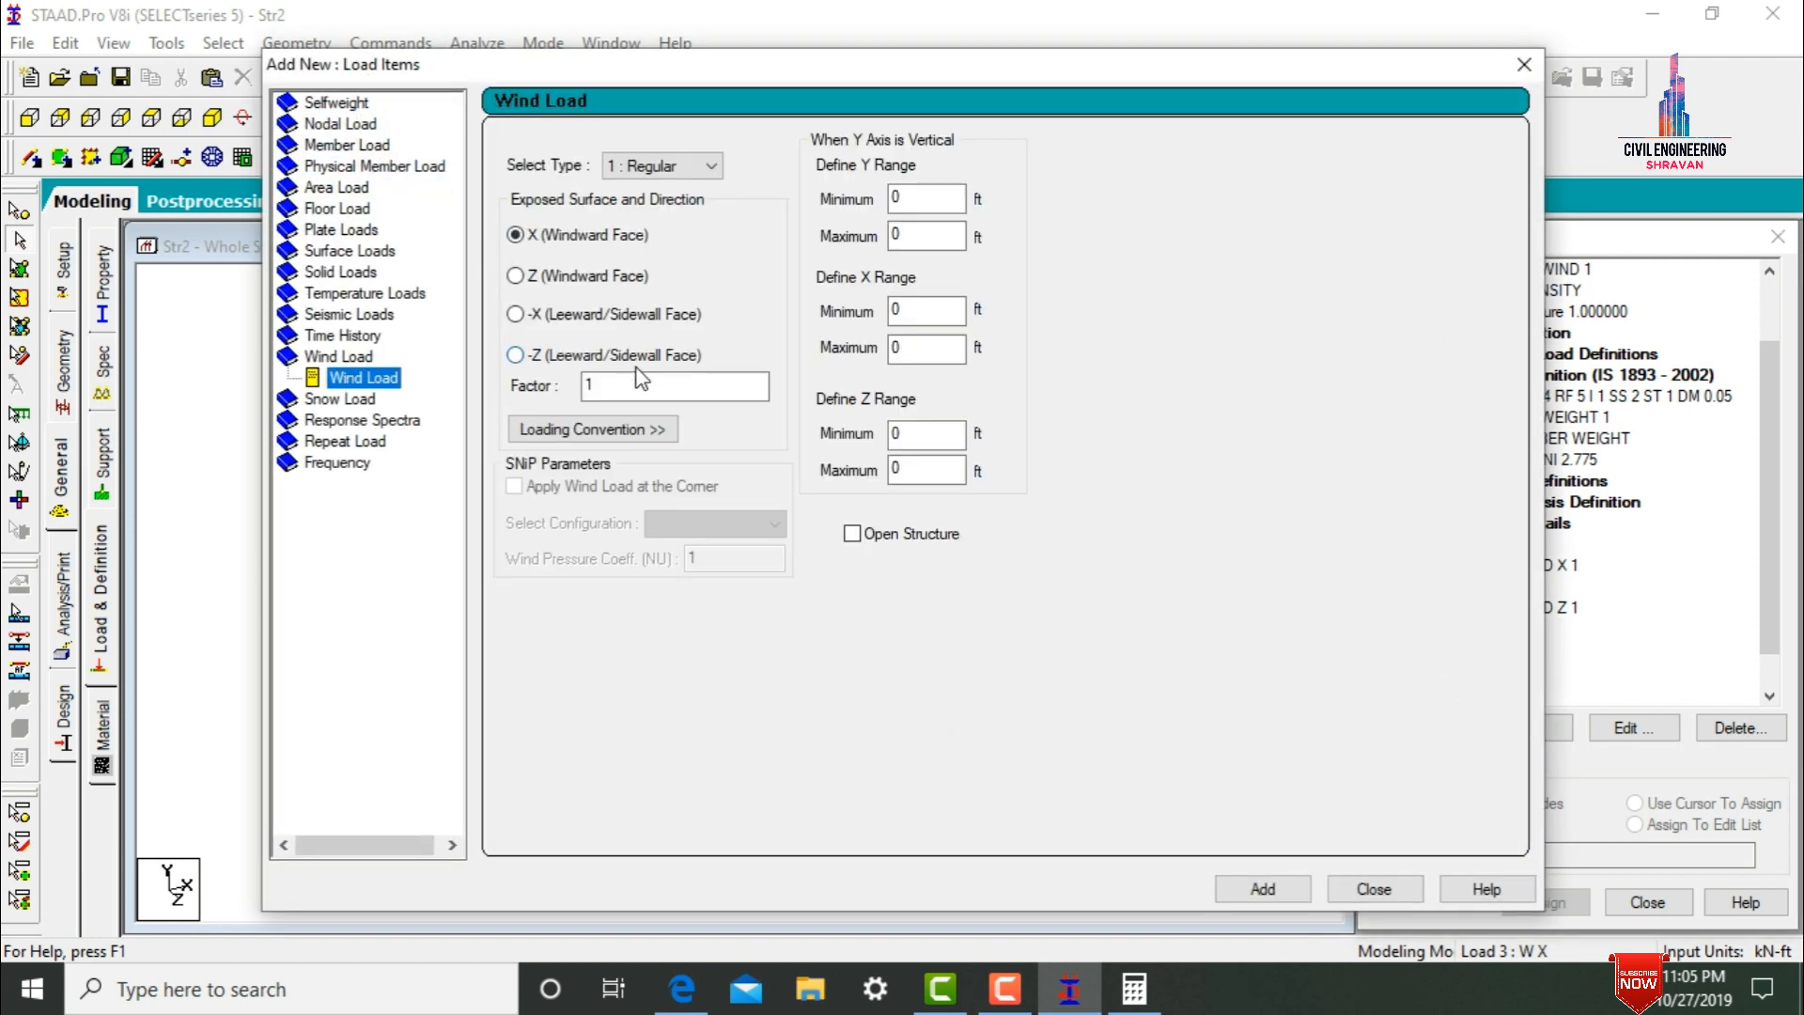
{"action": "left_click", "coordinate": [1242, 888]}
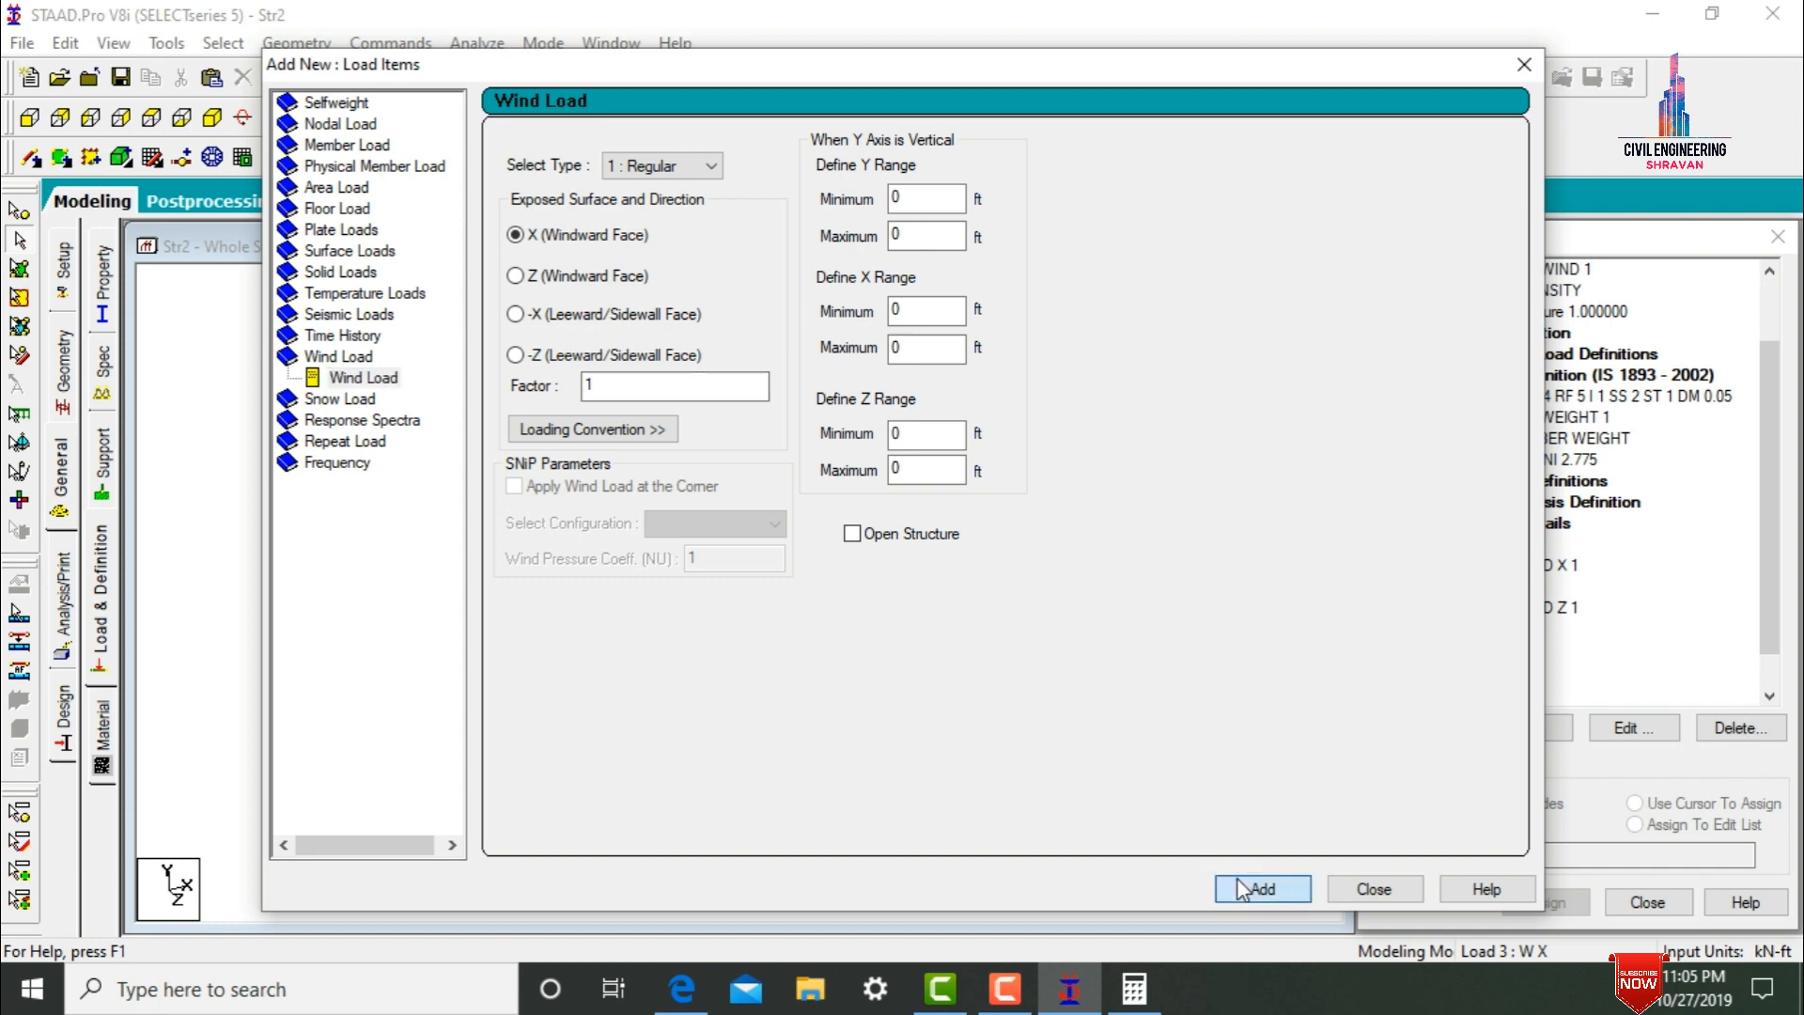
- Add a second X windward wind load with factor -1 to the W X load case and finish its load items
{"action": "left_click", "coordinate": [589, 387]}
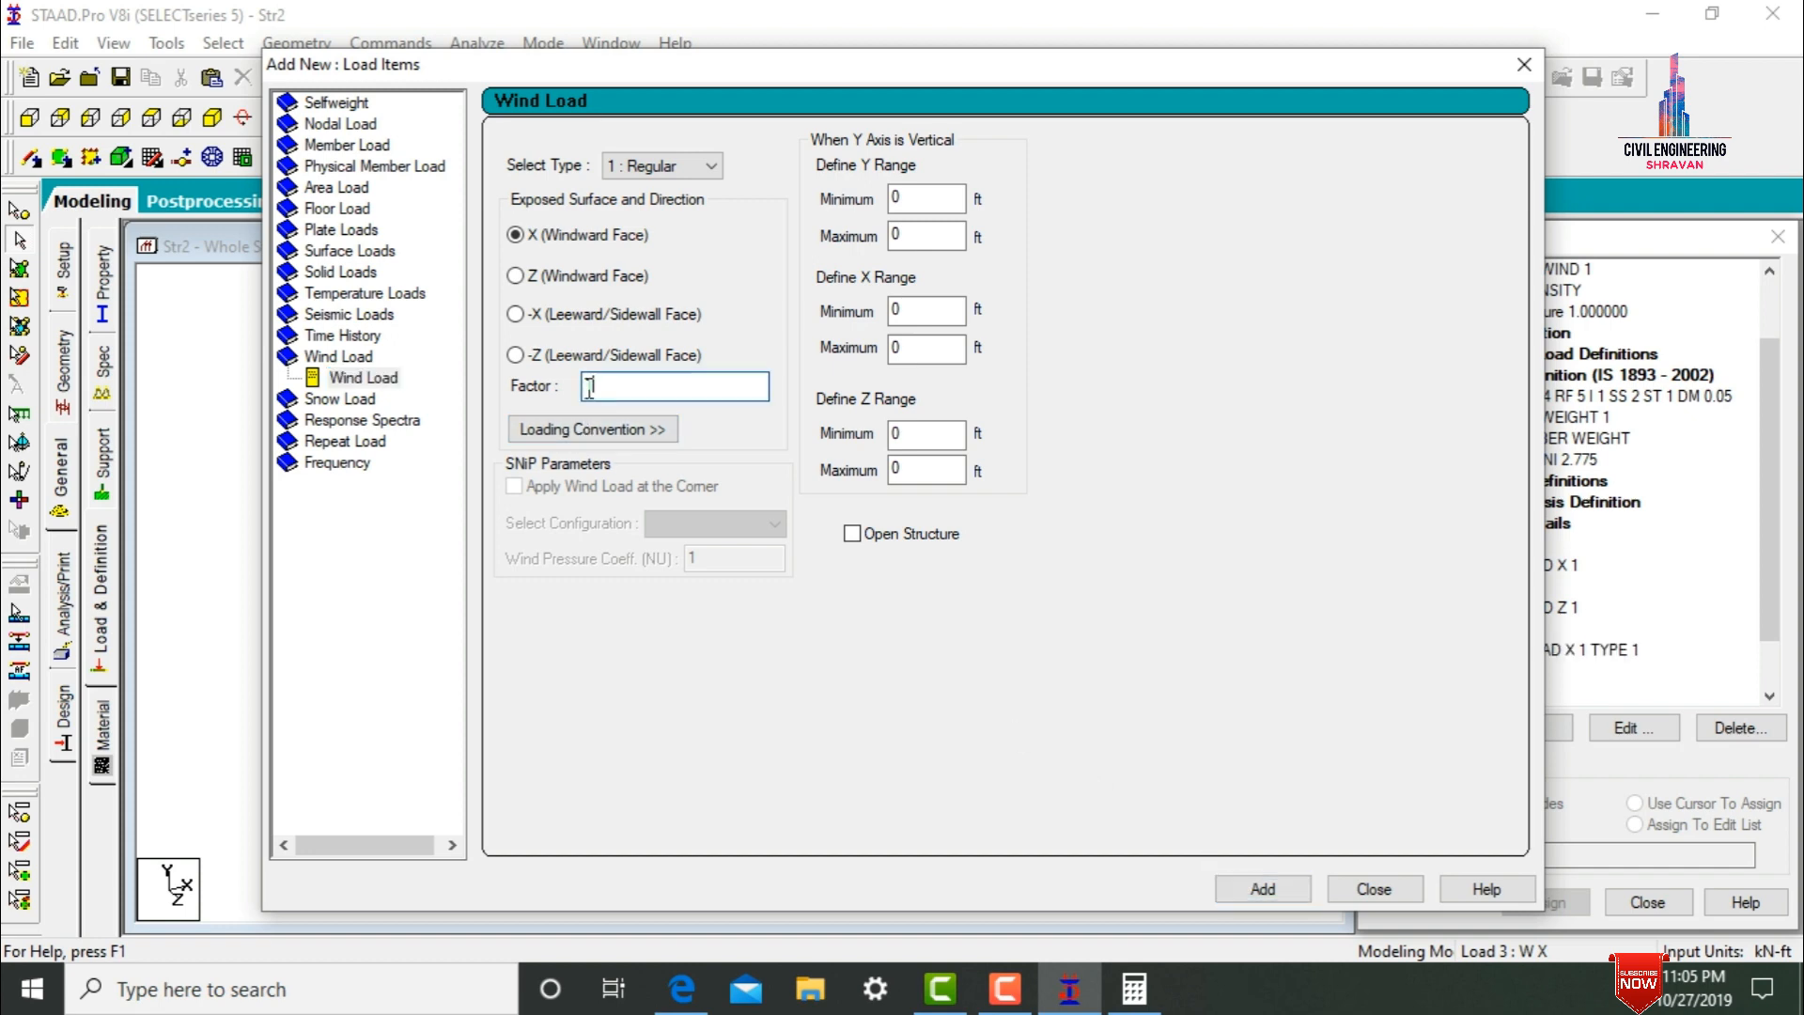
{"action": "double_click", "coordinate": [589, 386]}
{"action": "type", "text": "-1"}
{"action": "key", "text": "Return"}
{"action": "left_click", "coordinate": [1524, 64]}
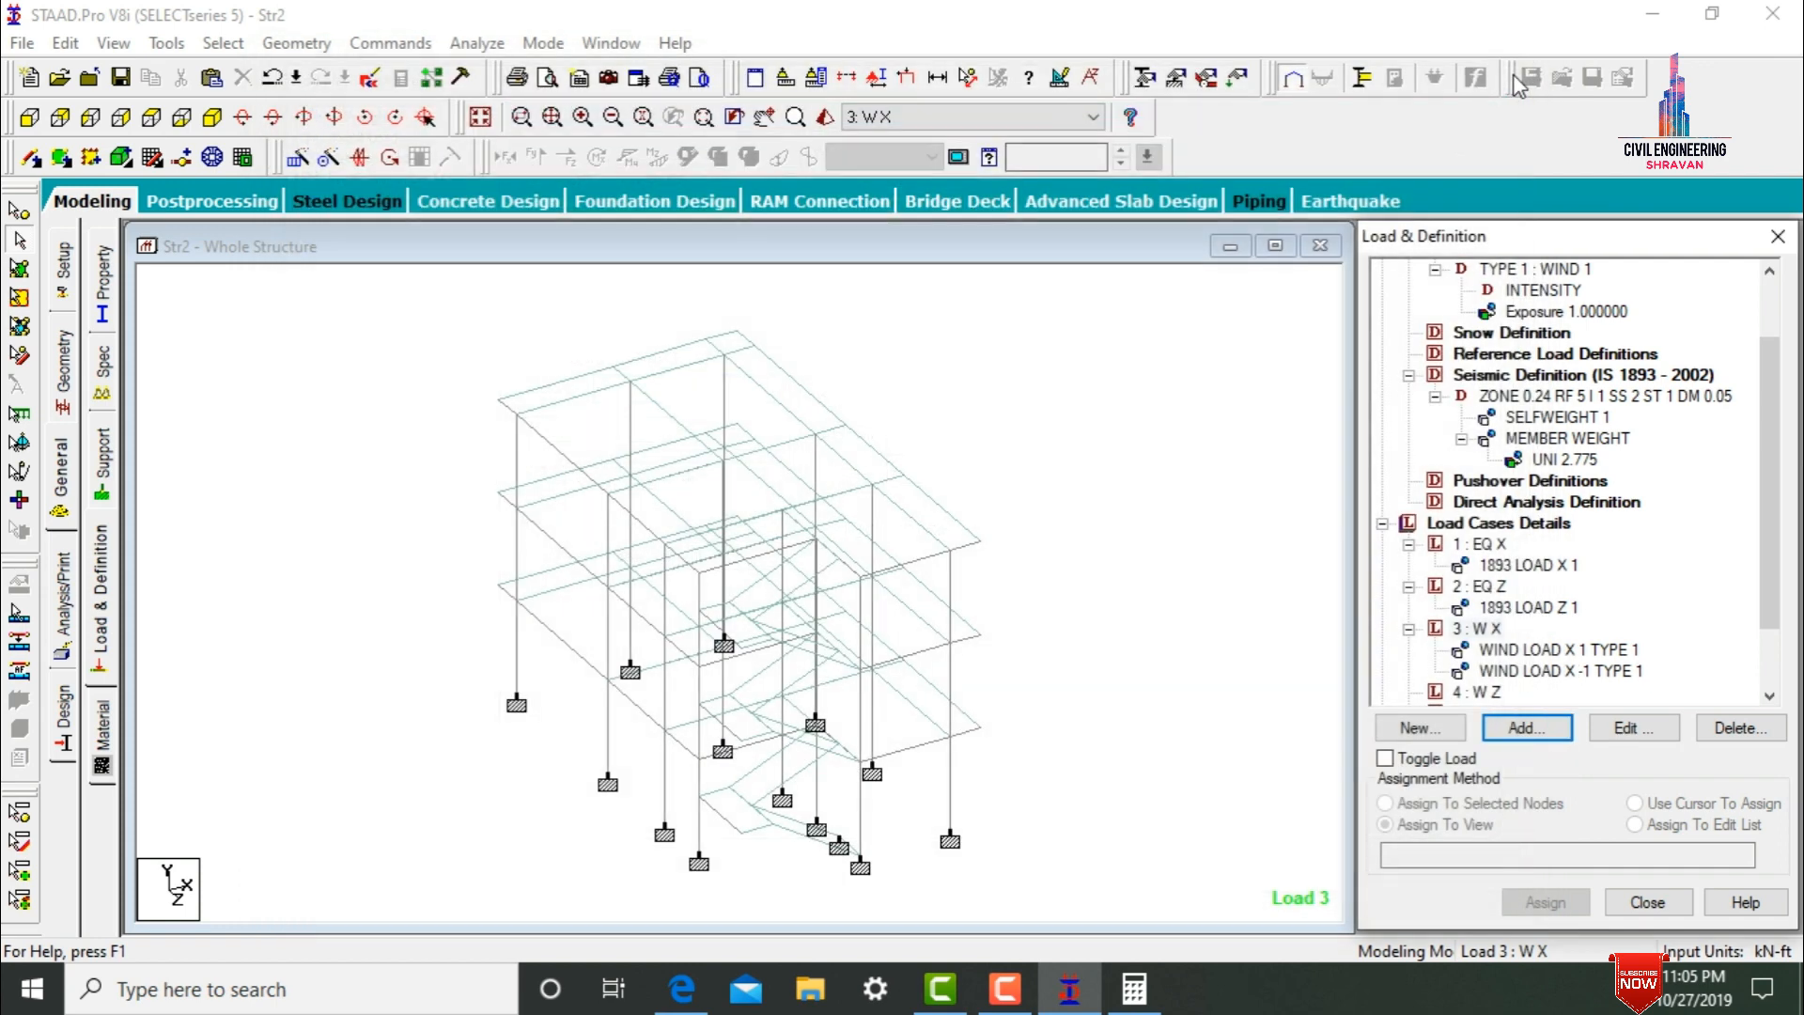
- Add a type 1 wind load on the Z windward face with factor 1 to the W Z load case
{"action": "left_click", "coordinate": [1477, 693]}
{"action": "left_click", "coordinate": [1552, 735]}
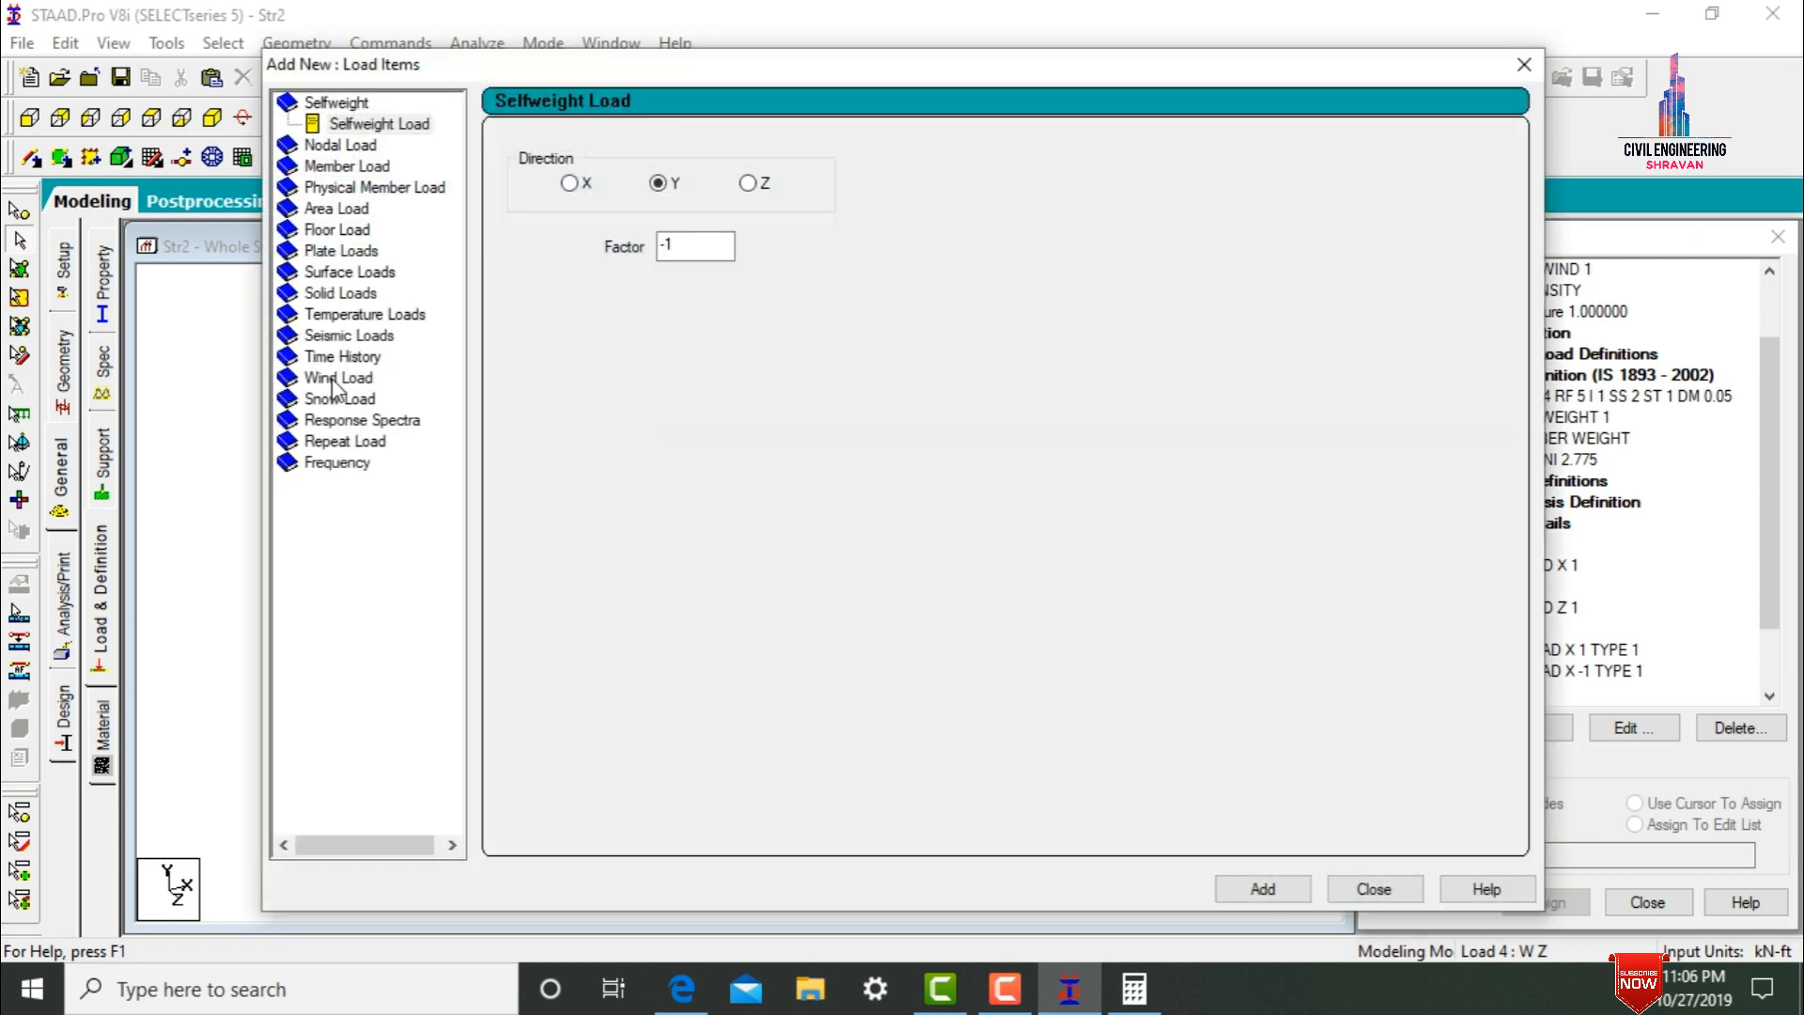
{"action": "left_click", "coordinate": [333, 379]}
{"action": "left_click", "coordinate": [558, 277]}
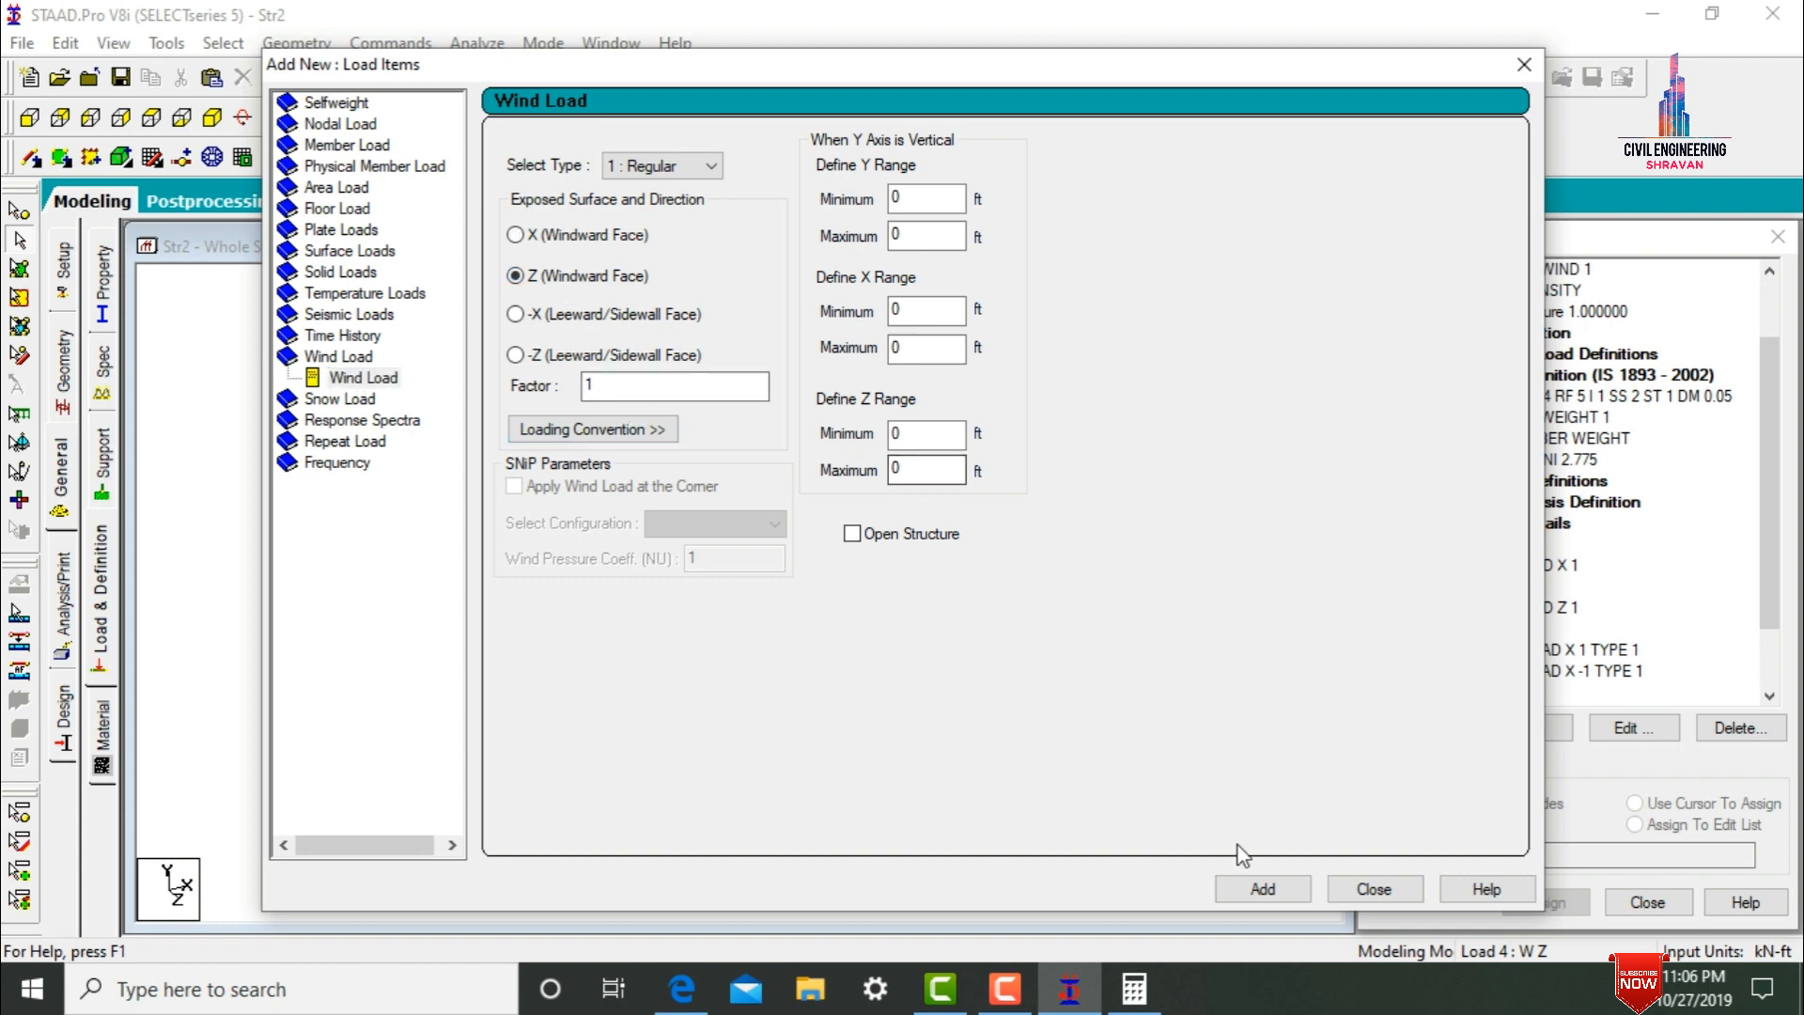
{"action": "left_click", "coordinate": [1269, 900]}
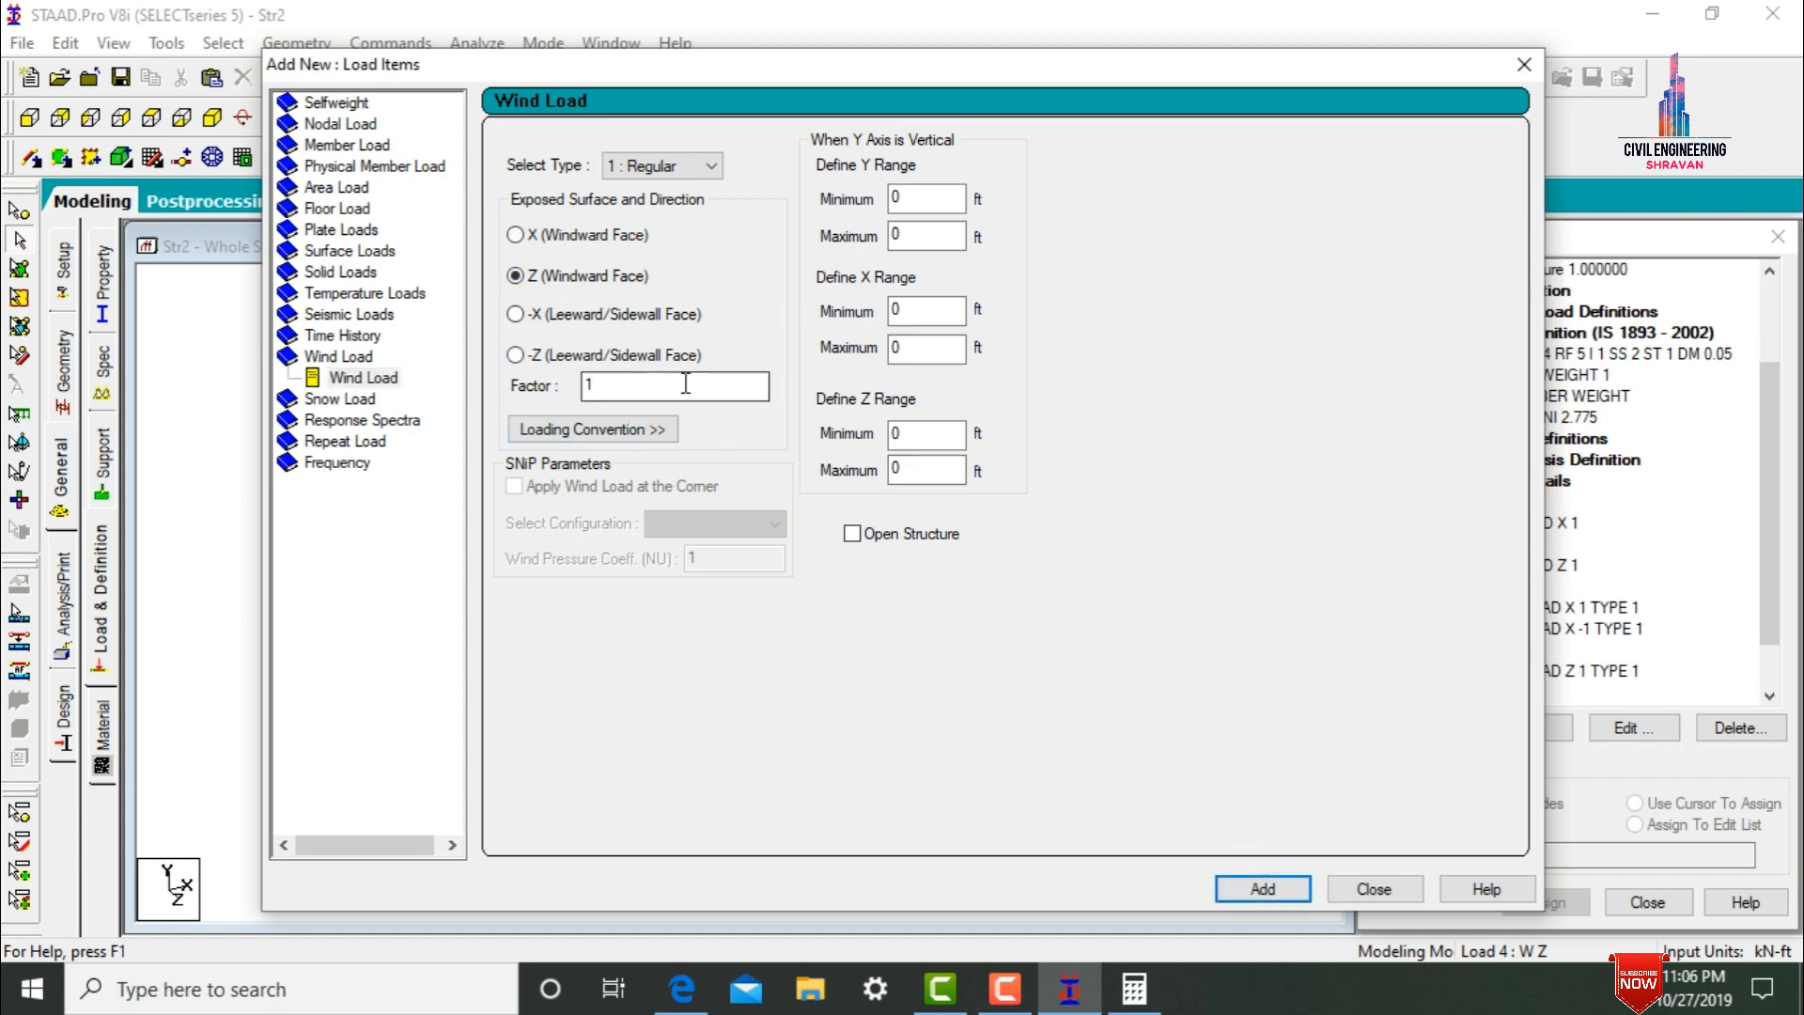
- Add a second Z windward wind load with factor -1 to the W Z load case and finish its load items
{"action": "double_click", "coordinate": [584, 378]}
{"action": "key", "text": "BackSpace"}
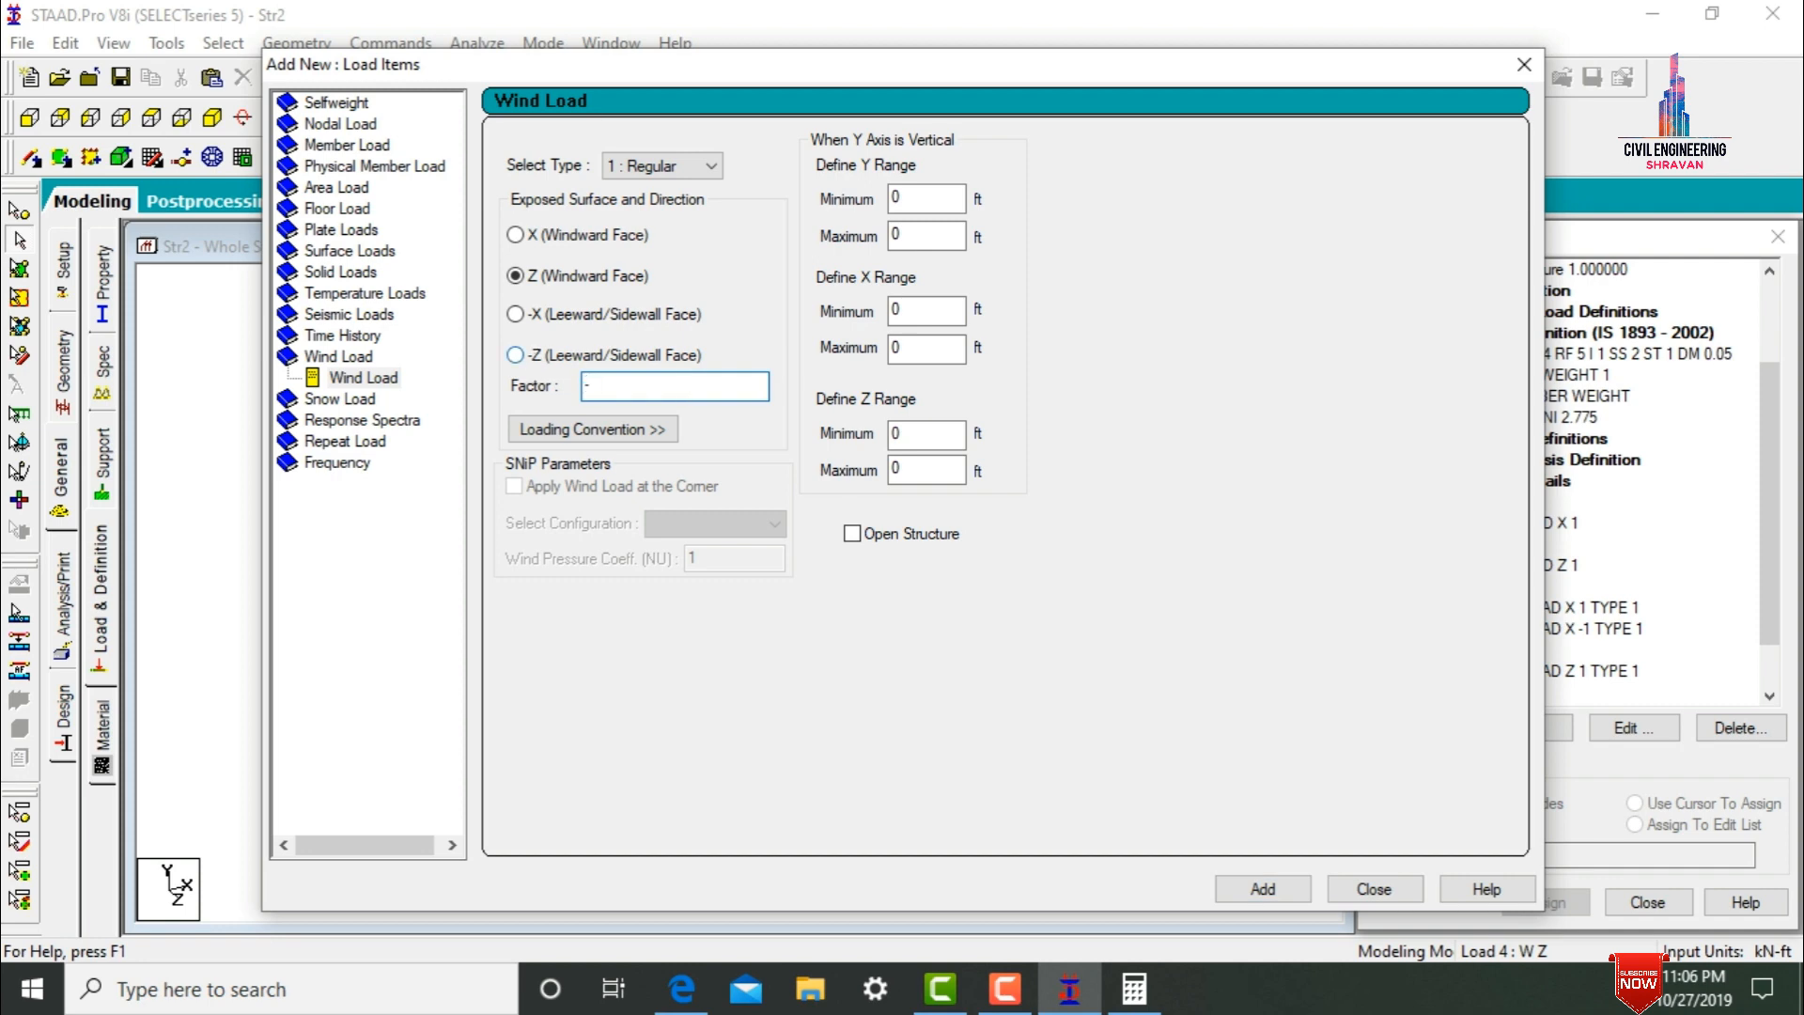
{"action": "key", "text": "Return"}
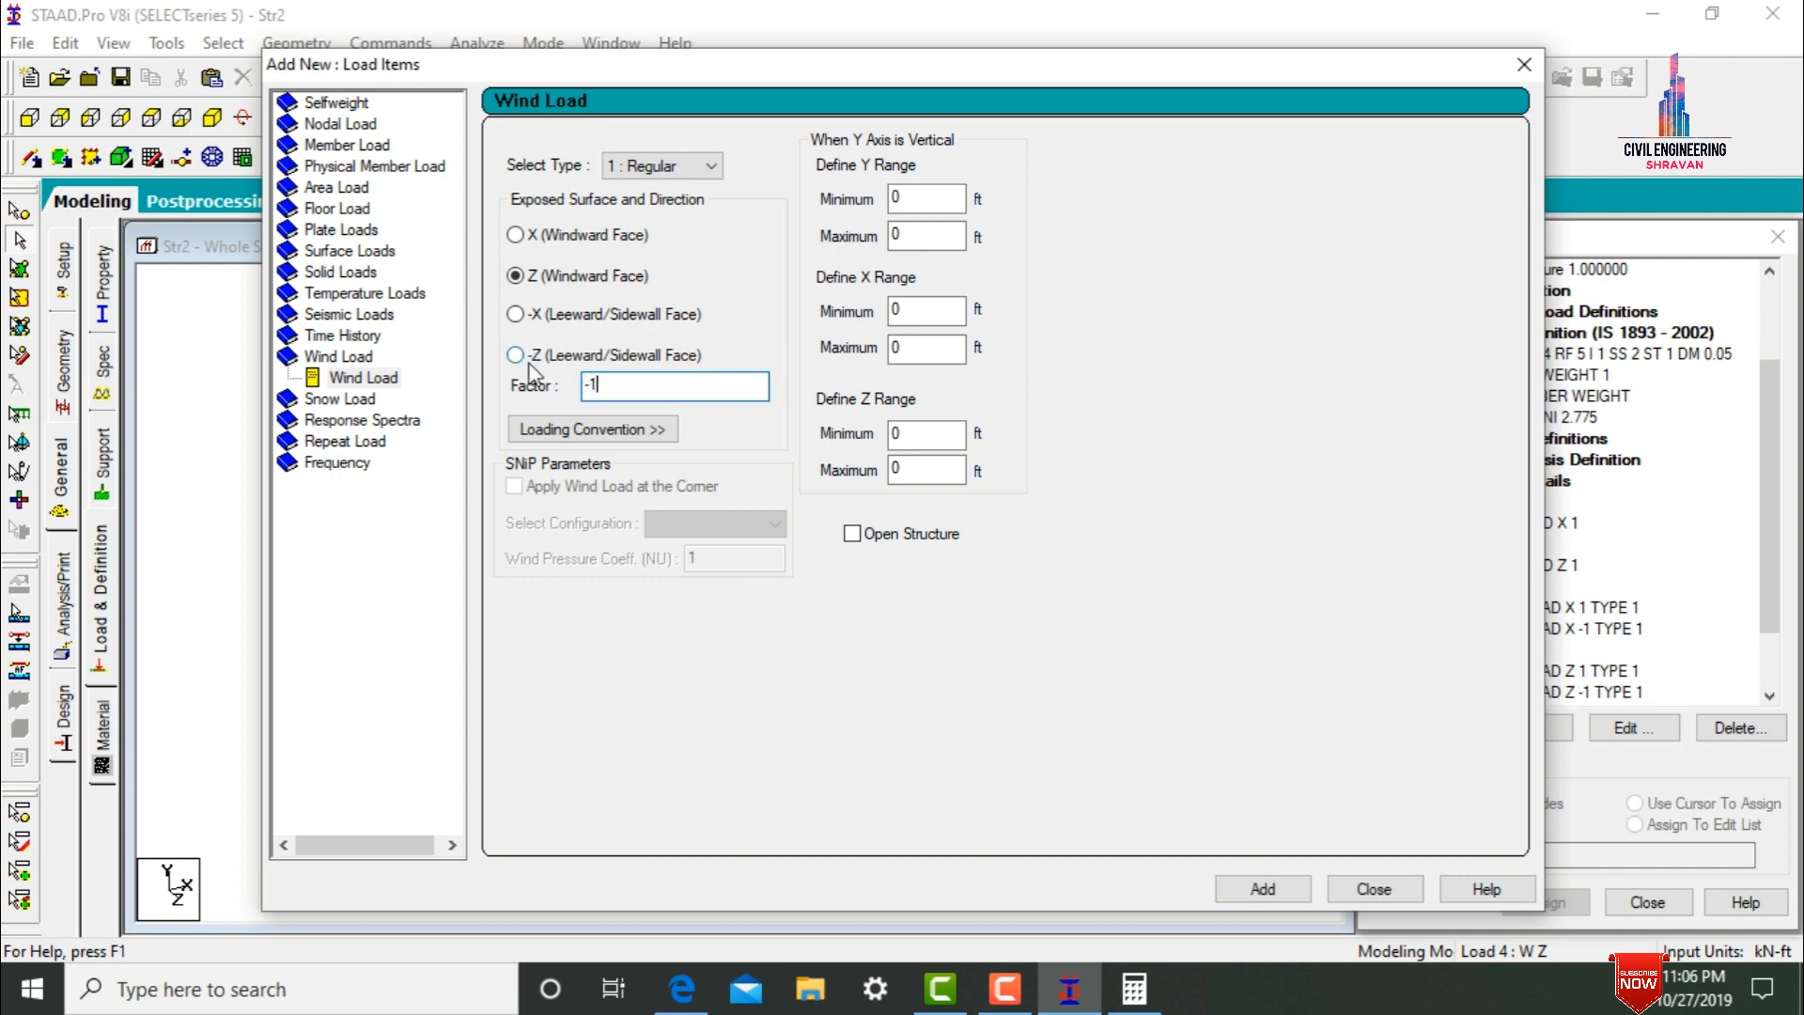
{"action": "left_click", "coordinate": [1524, 64]}
- Add a selfweight load in the Y direction with factor -1 to the DL load case
{"action": "left_click_drag", "start_coordinate": [1771, 451], "coordinate": [1772, 579]}
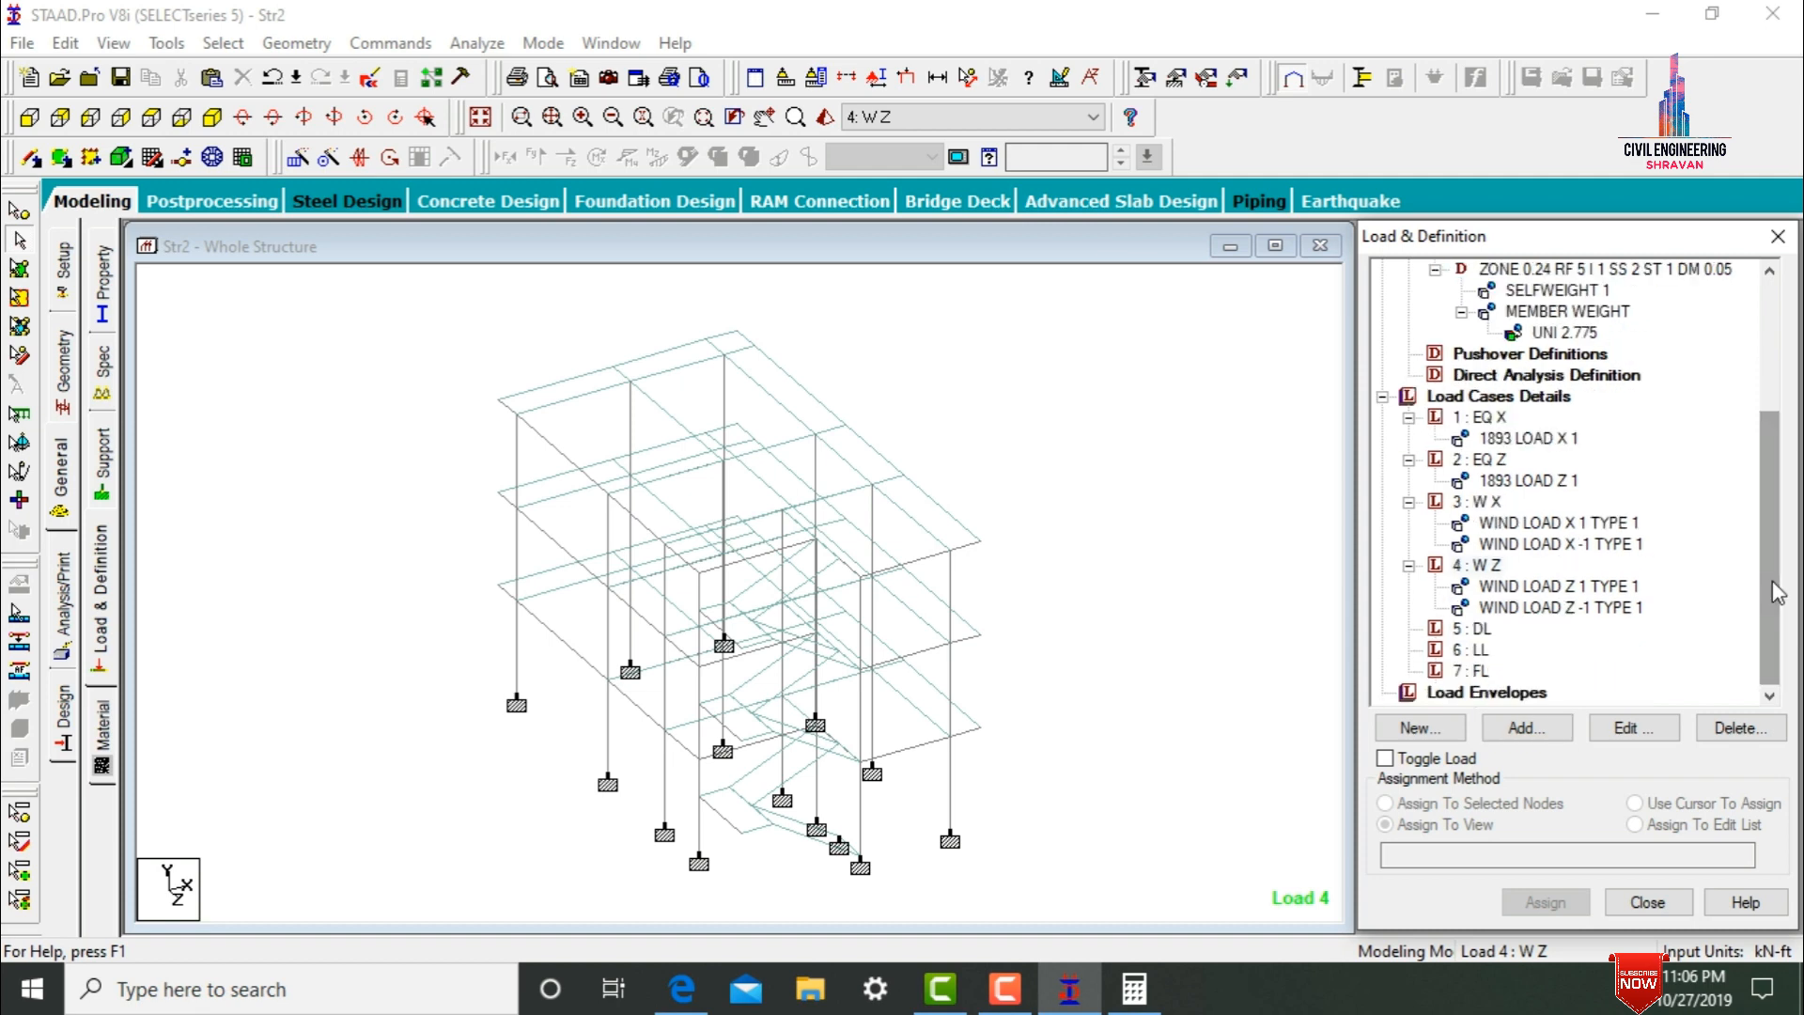
{"action": "left_click", "coordinate": [1492, 632]}
{"action": "left_click", "coordinate": [1507, 729]}
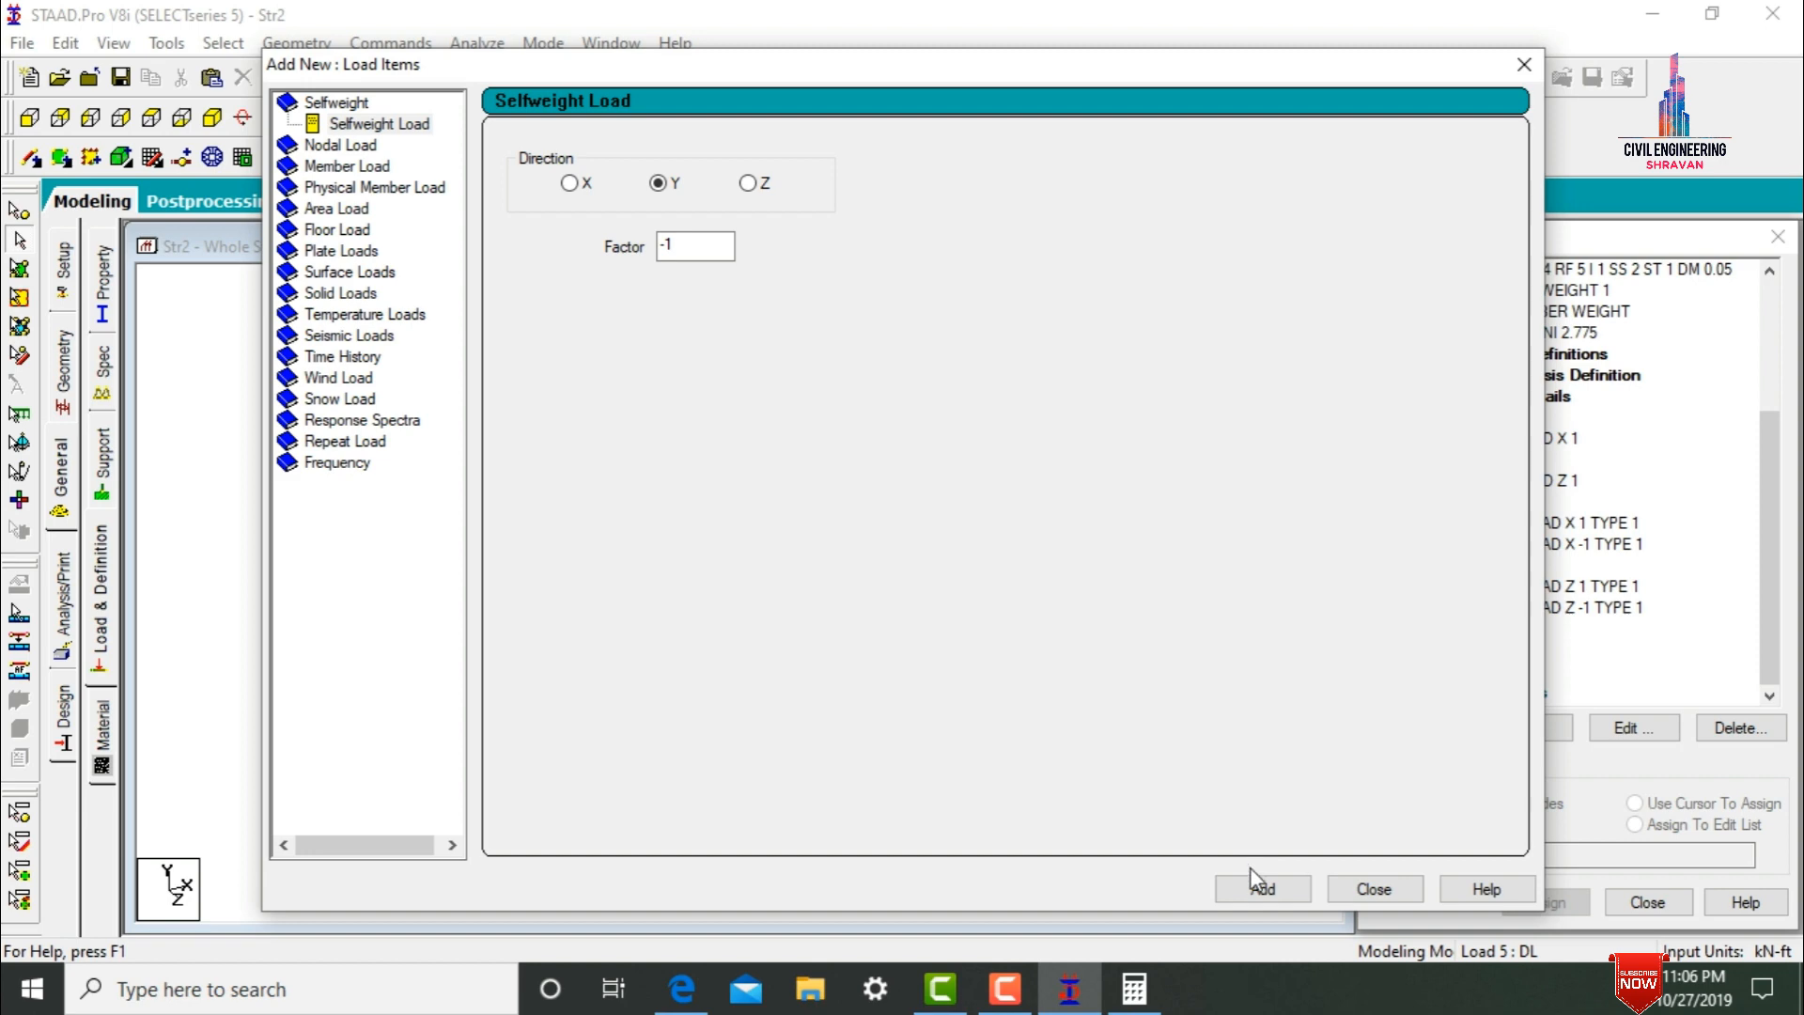
{"action": "left_click", "coordinate": [1254, 883]}
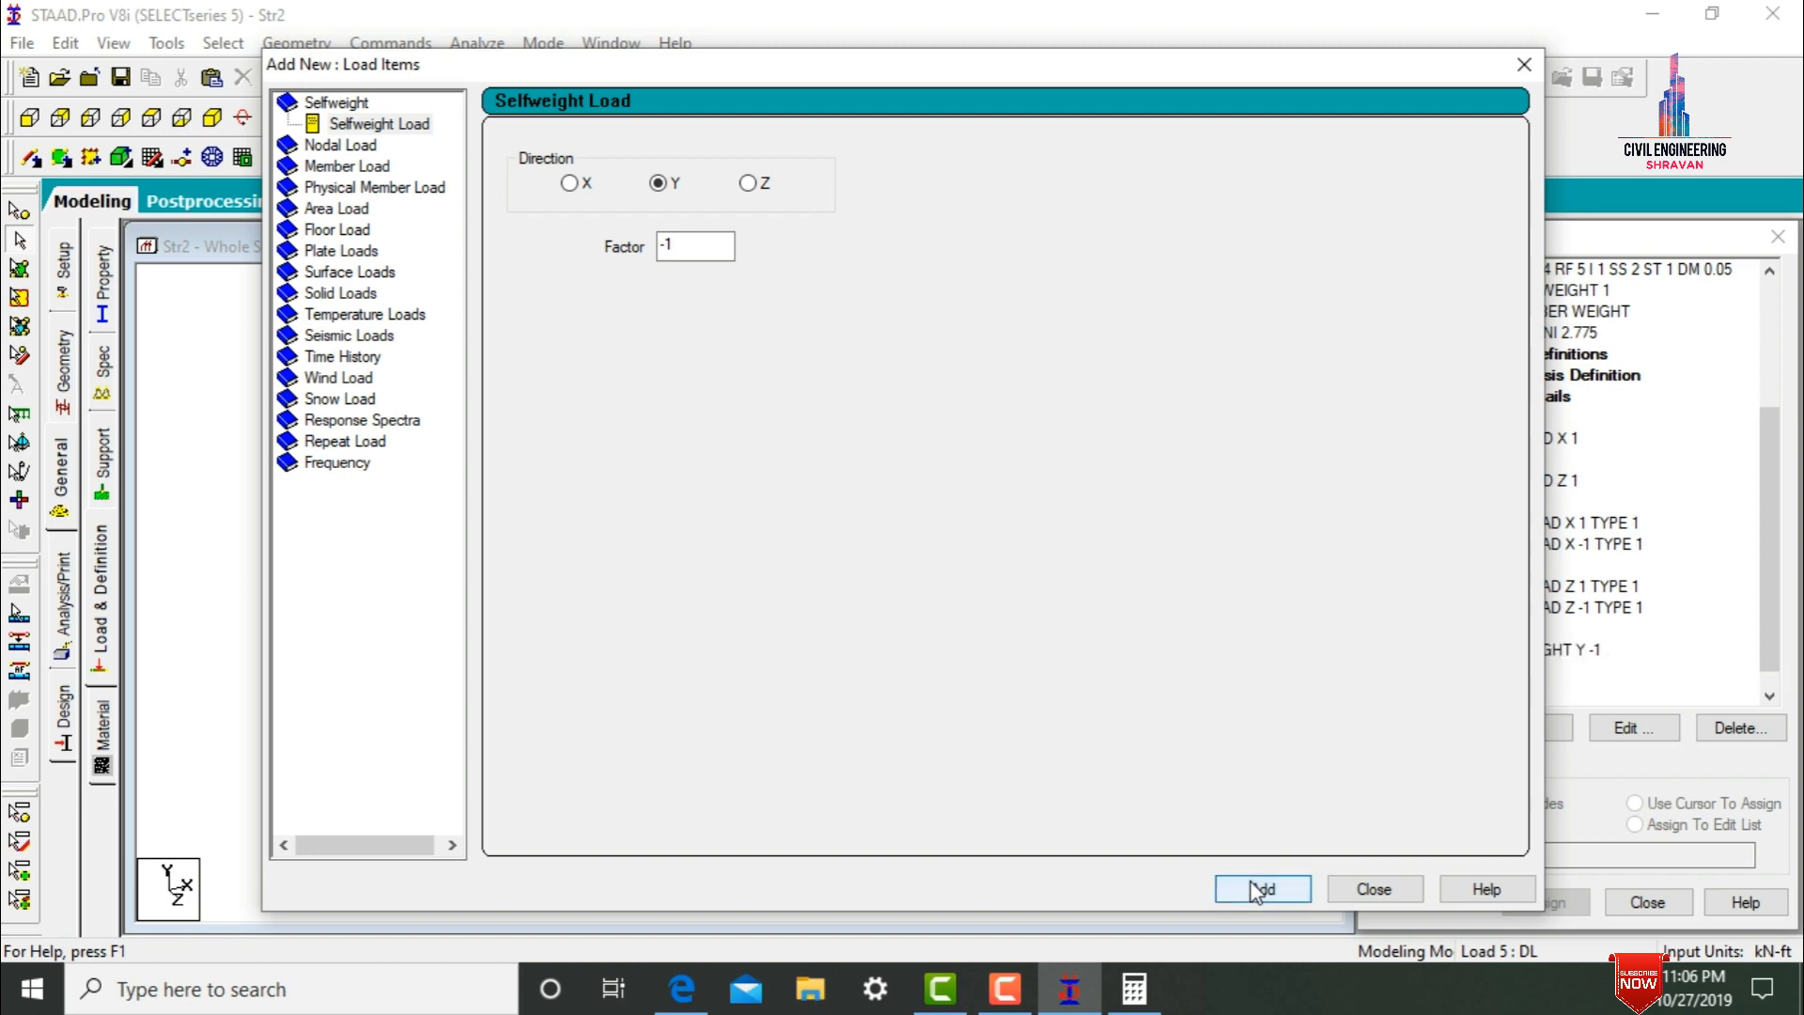
{"action": "left_click", "coordinate": [1409, 892]}
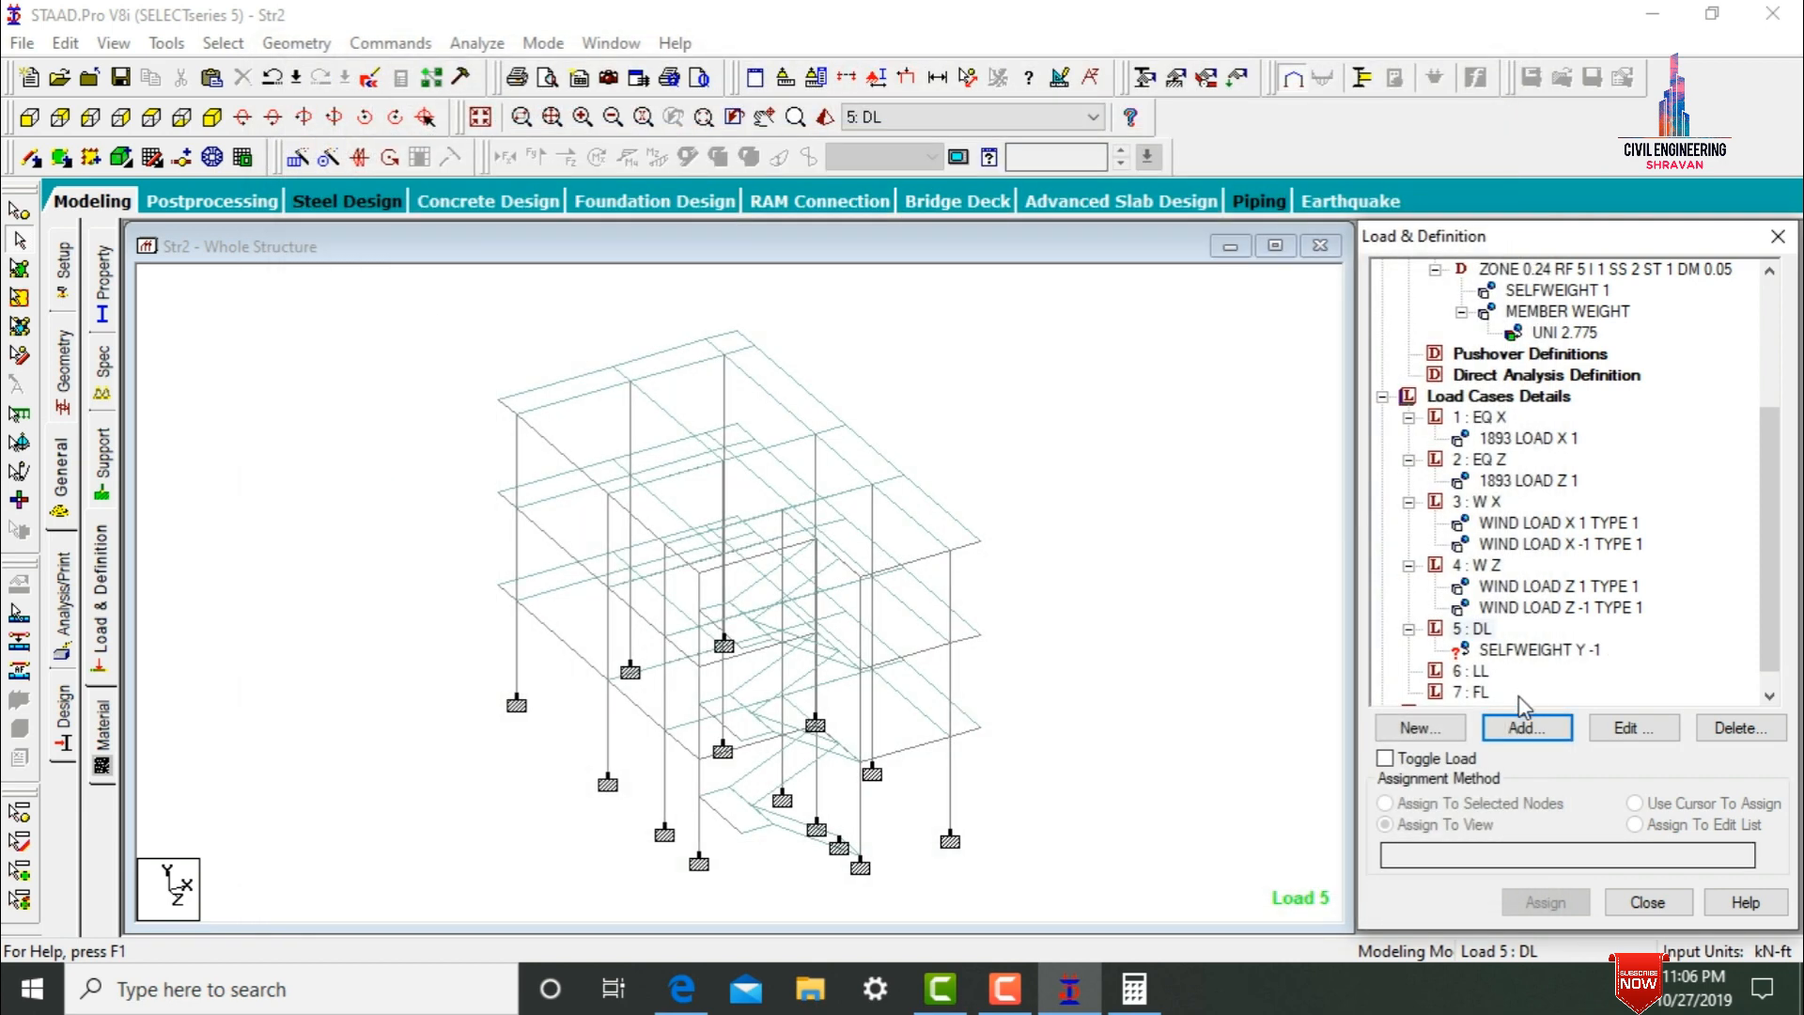
- Assign the DL case's selfweight load to the whole structure in view
{"action": "left_click", "coordinate": [1538, 650]}
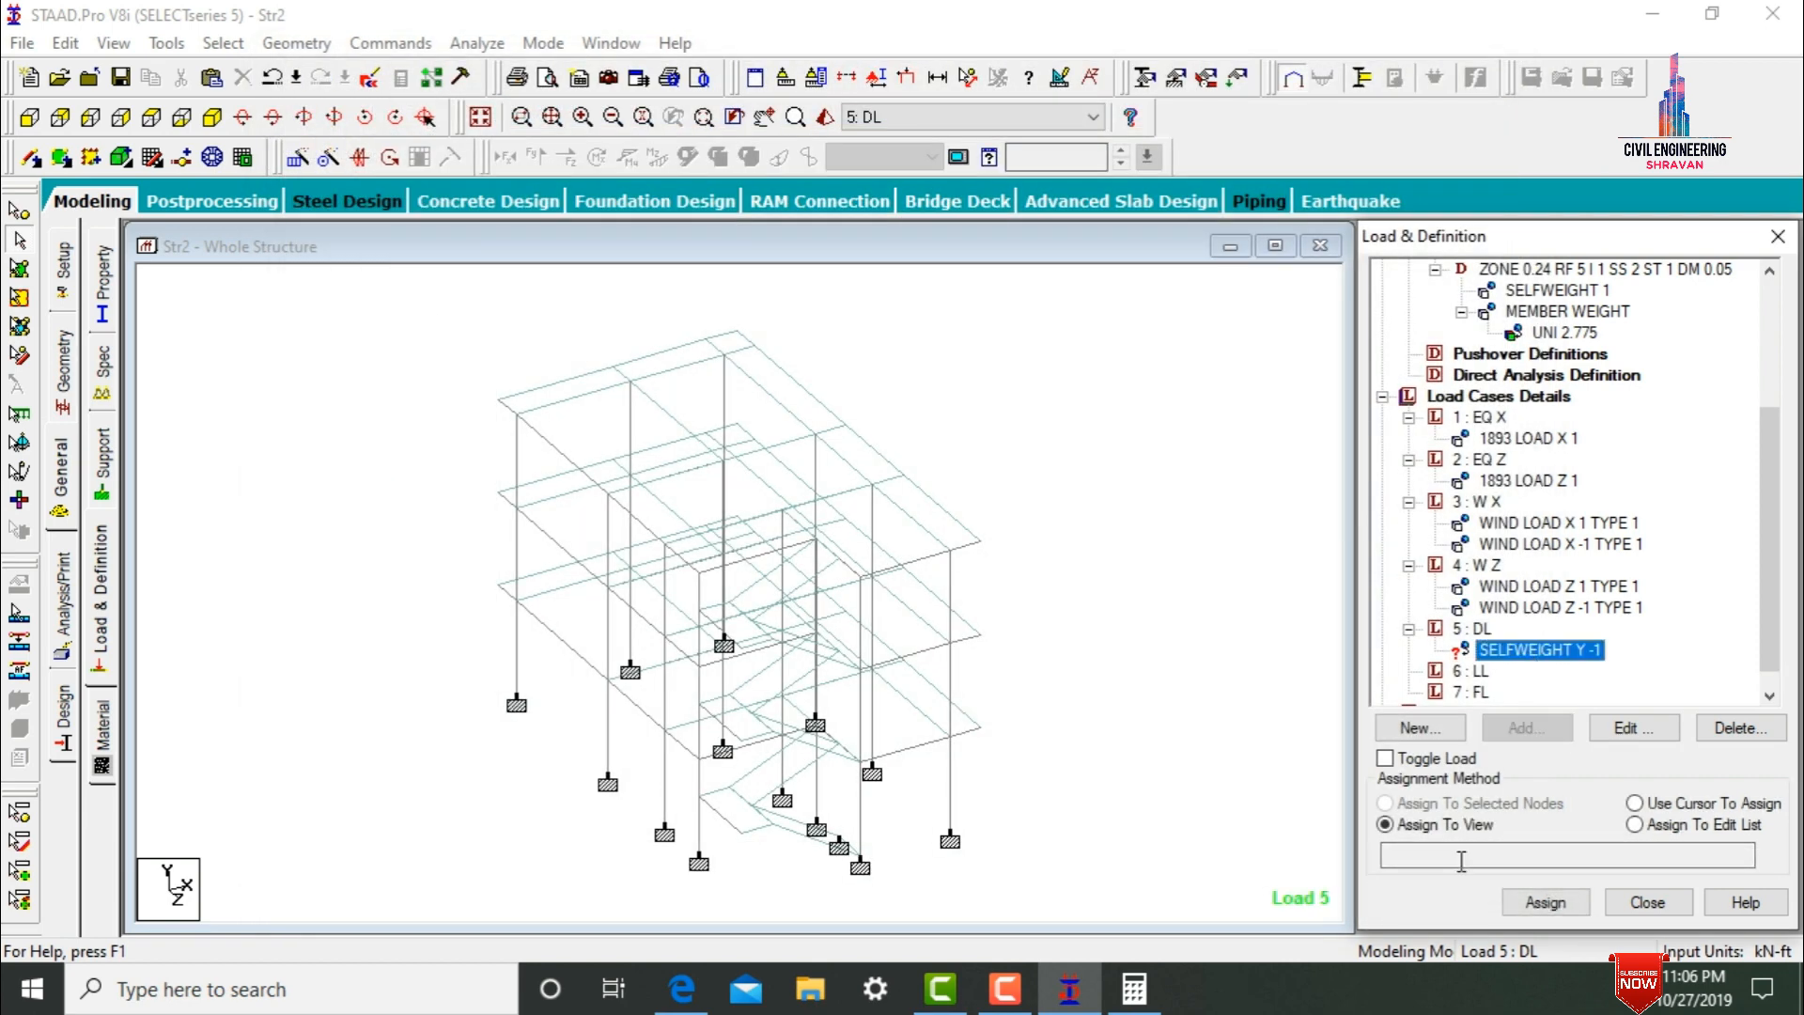
{"action": "left_click", "coordinate": [1541, 902]}
{"action": "key", "text": "Return"}
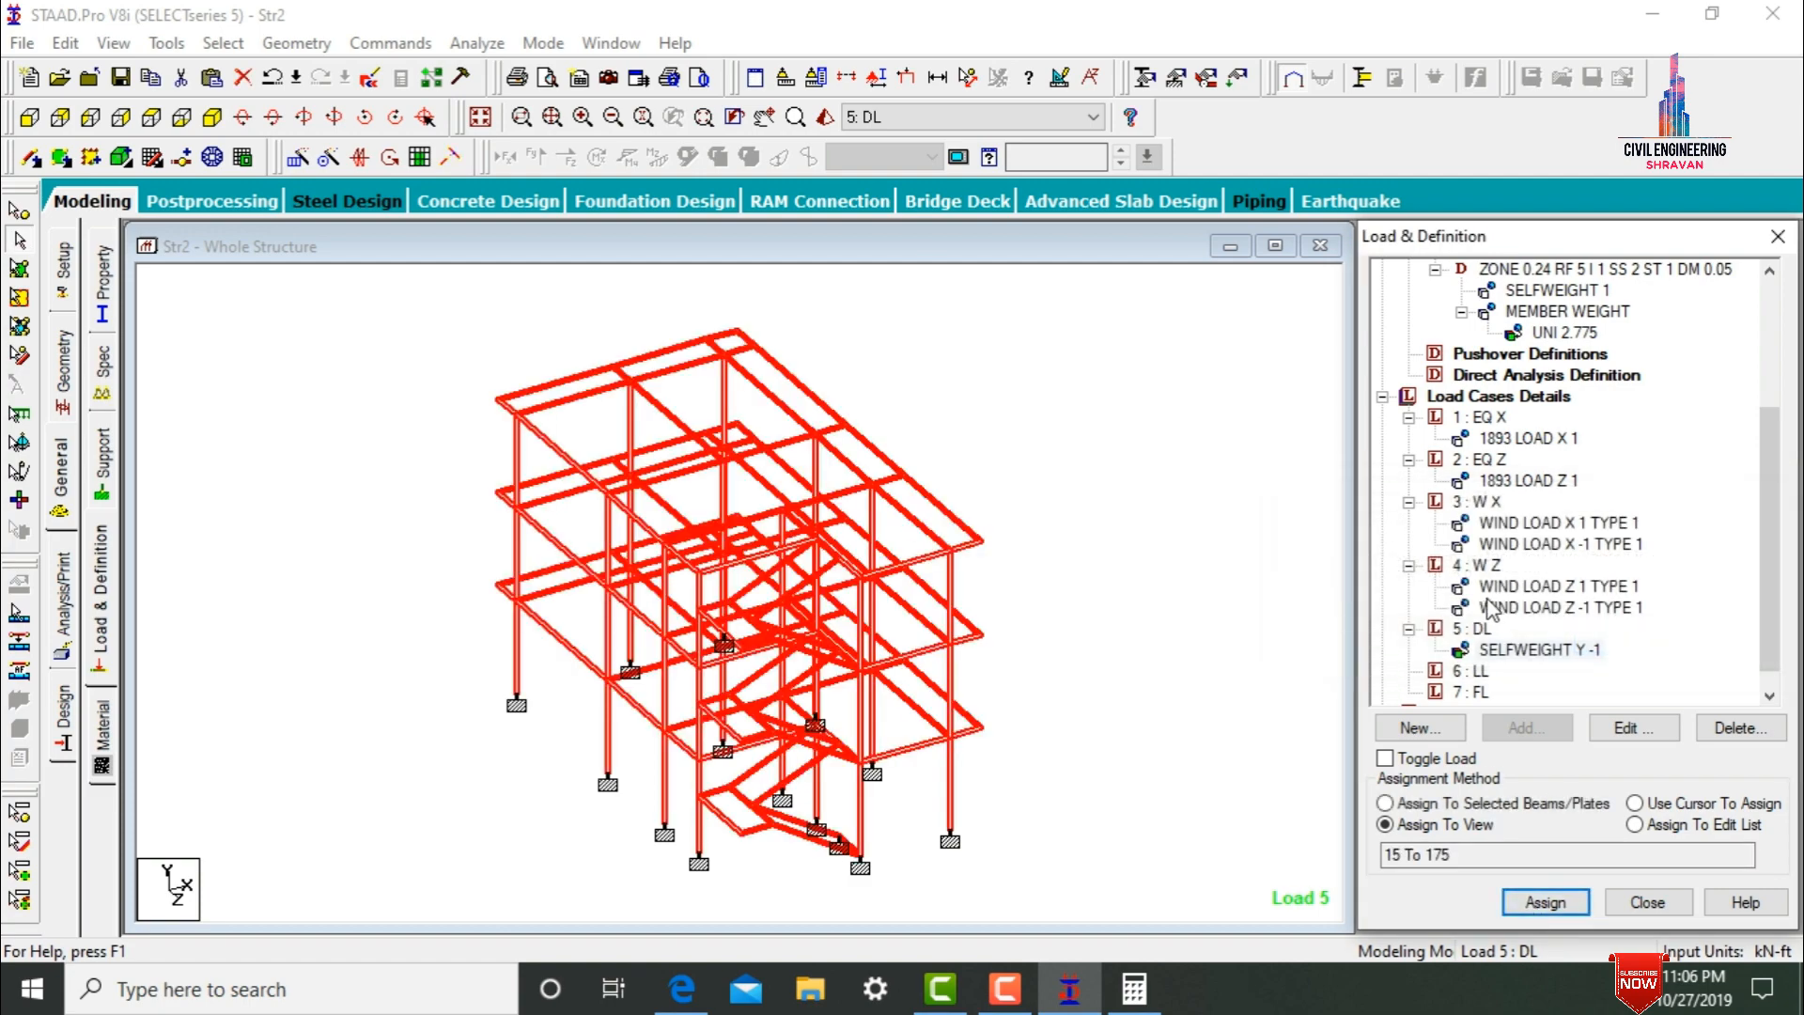
- Add a Y-range floor load with a pressure of -2.5 kN/ft2 in Global Y to the LL load case
{"action": "left_click", "coordinate": [1471, 671]}
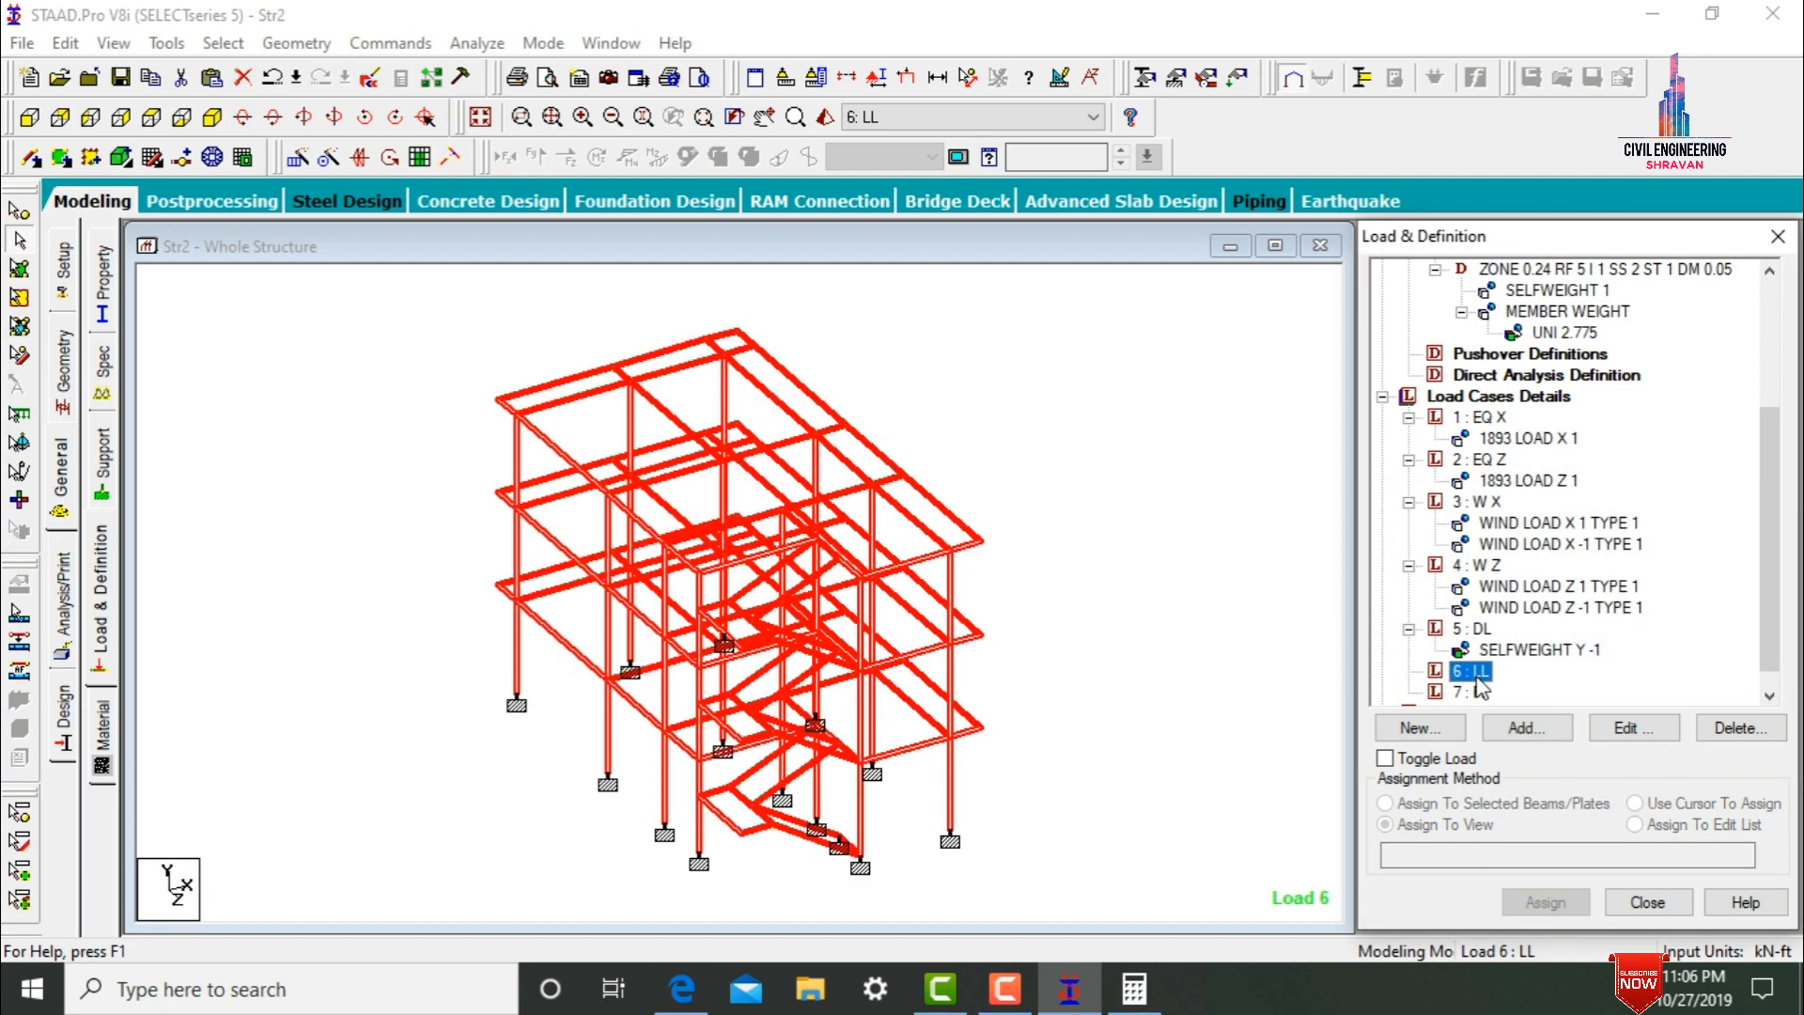
{"action": "left_click", "coordinate": [1527, 727]}
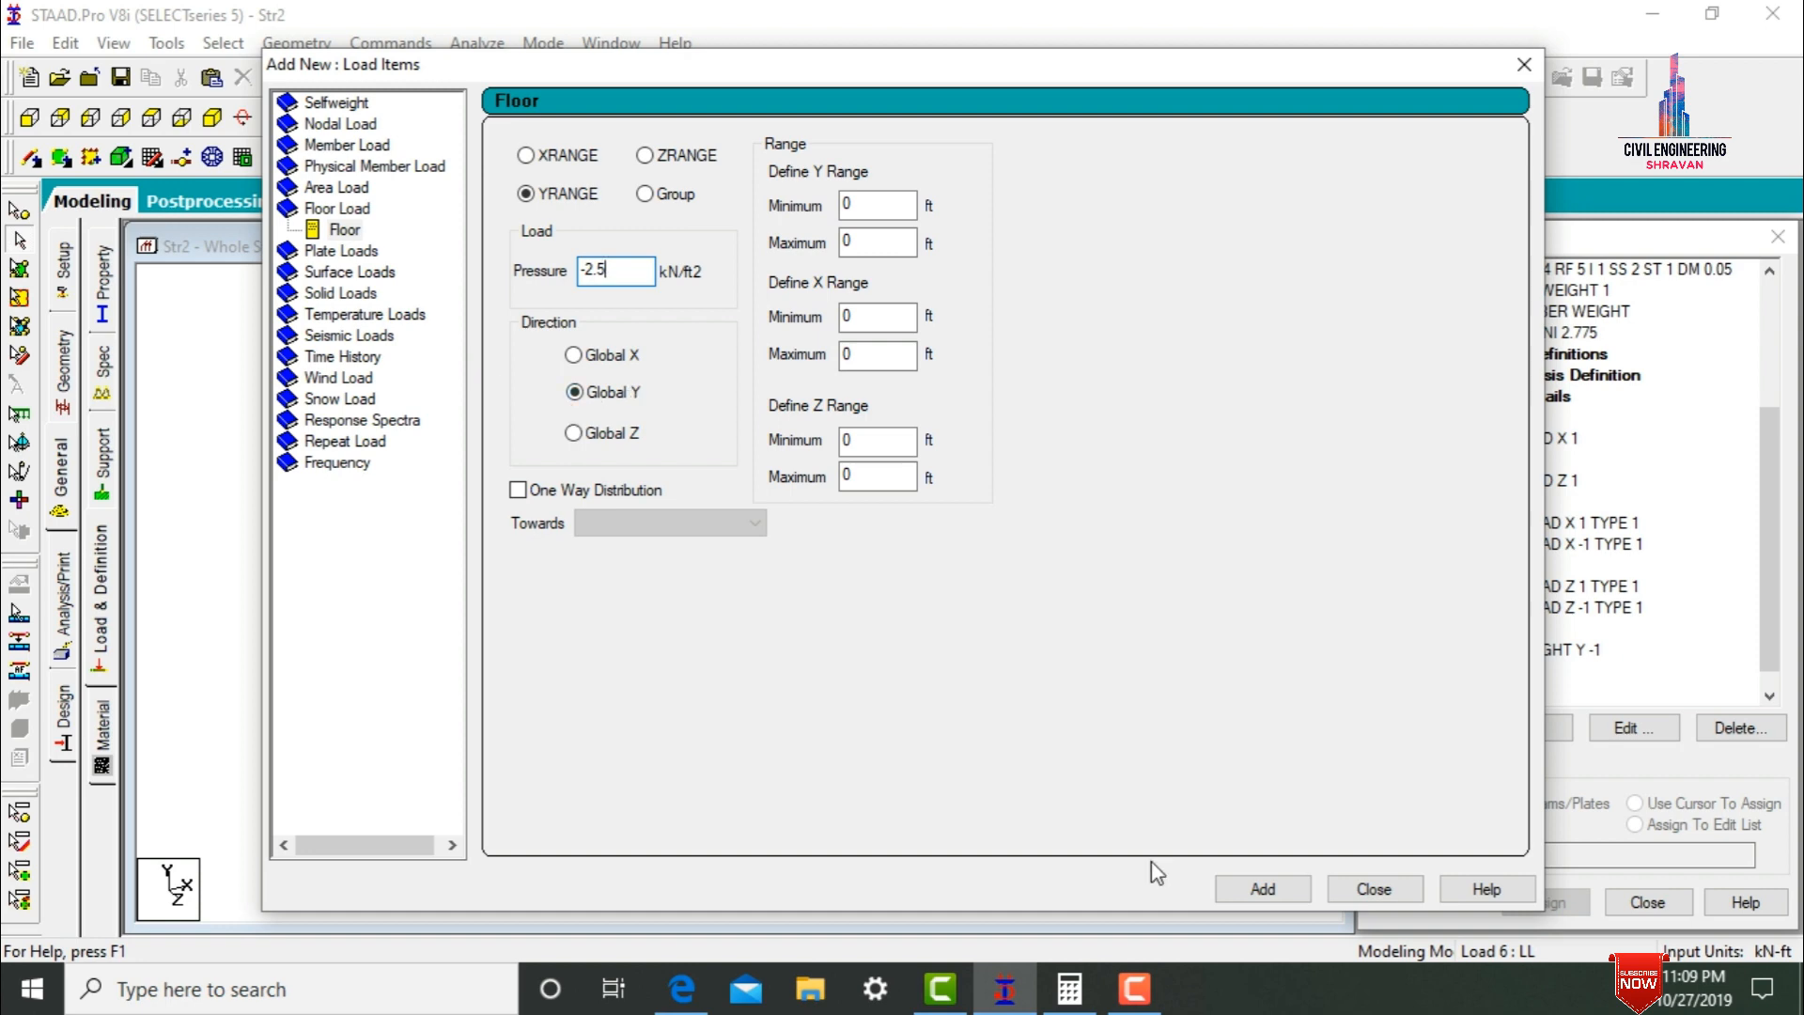
{"action": "left_click", "coordinate": [1283, 892]}
{"action": "left_click", "coordinate": [1379, 887]}
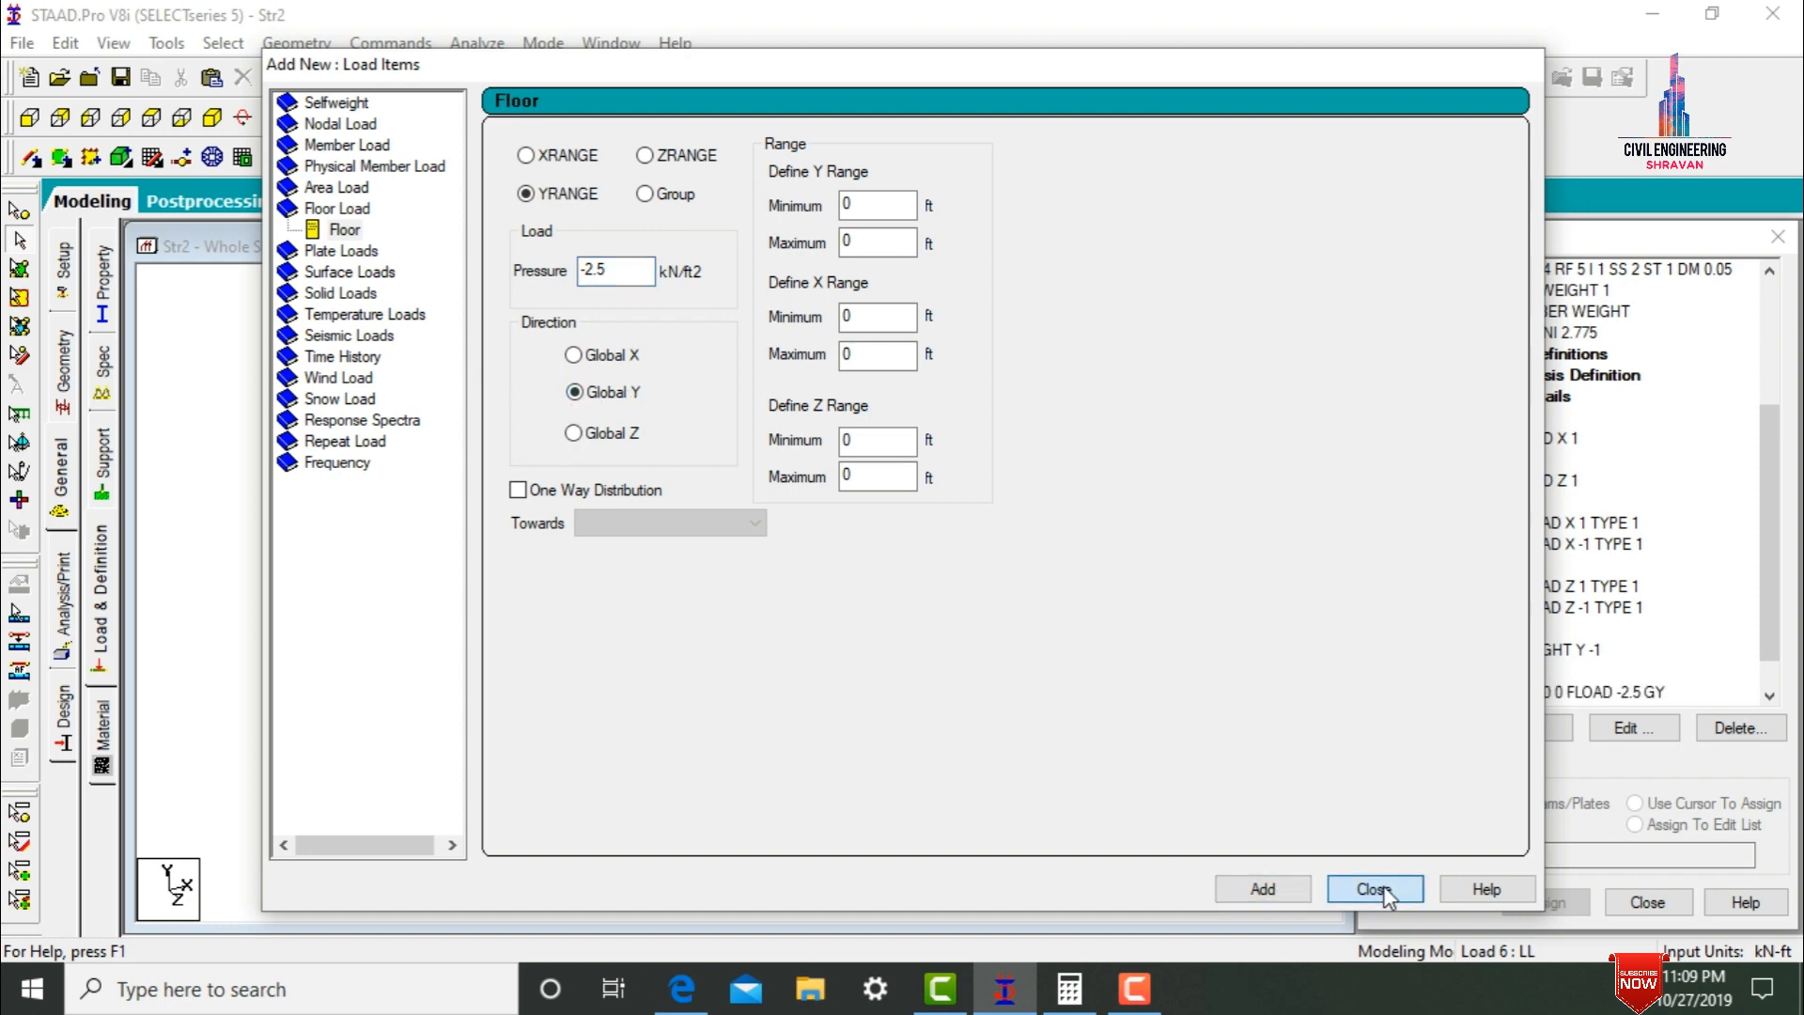
- Add a Y-range floor load with a pressure of -1 kN/ft2 in Global Y to the FL load case
{"action": "left_click", "coordinate": [1475, 694]}
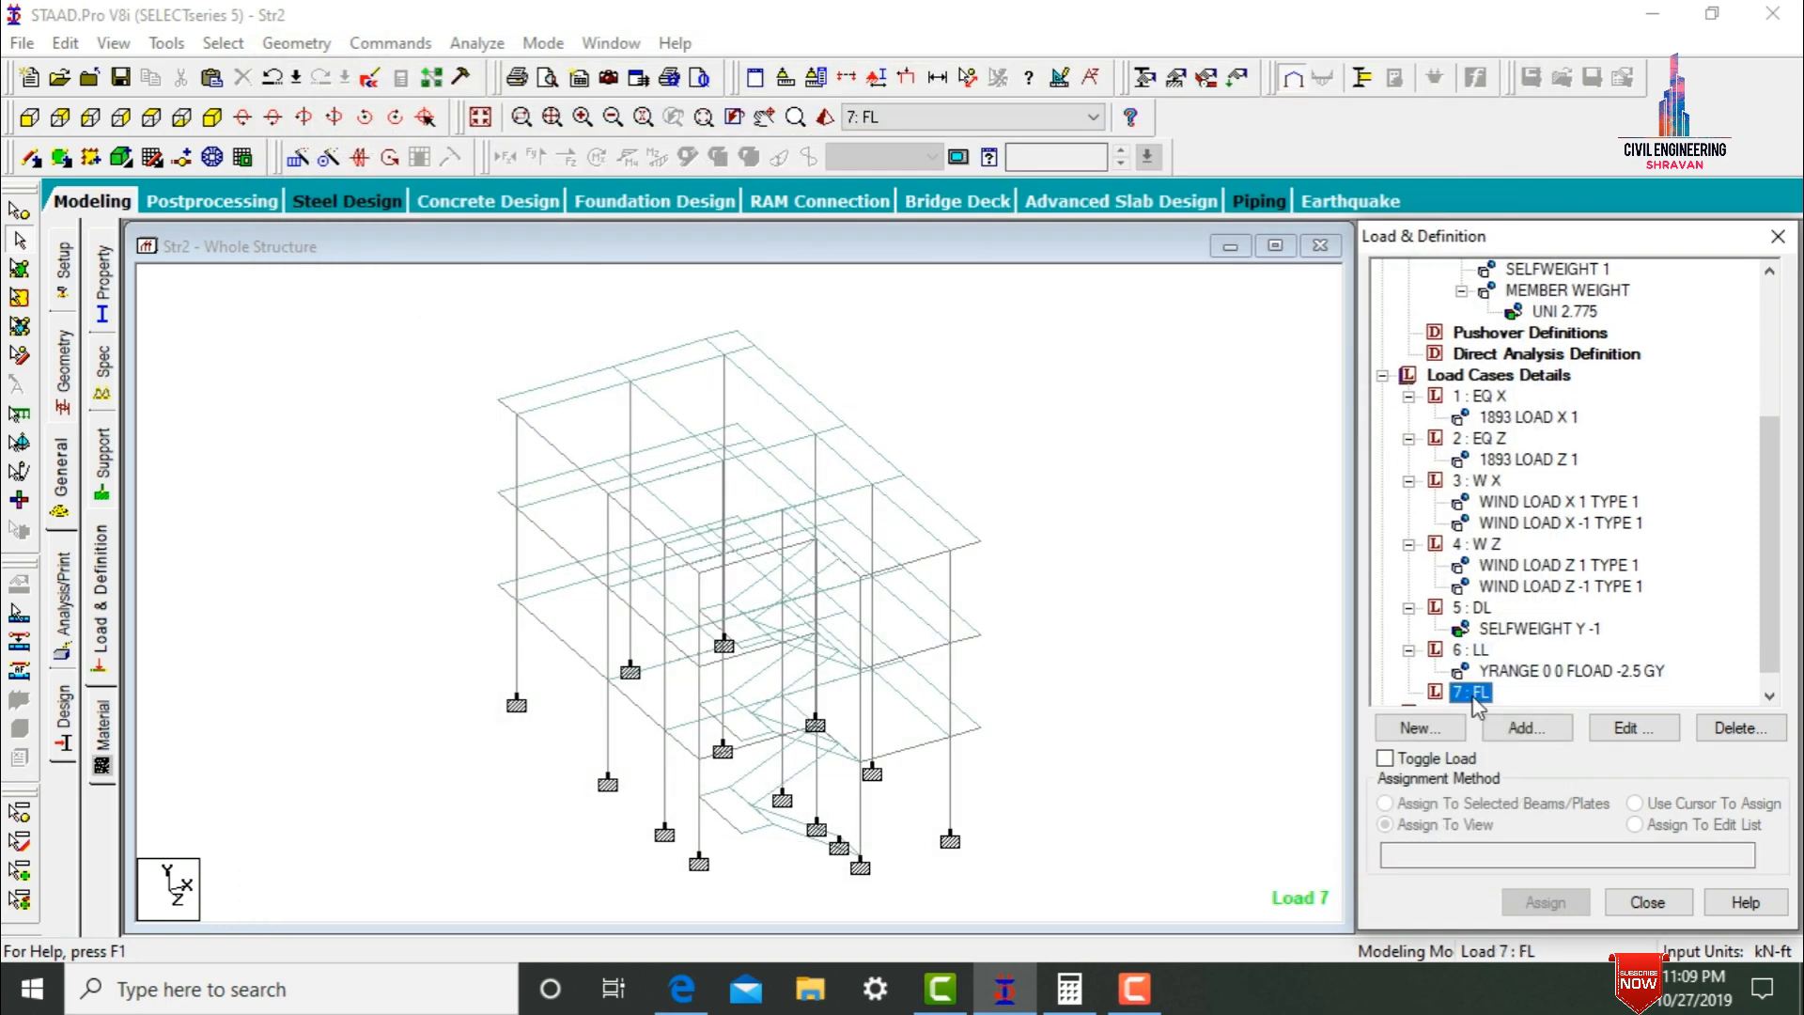
{"action": "left_click", "coordinate": [1526, 728]}
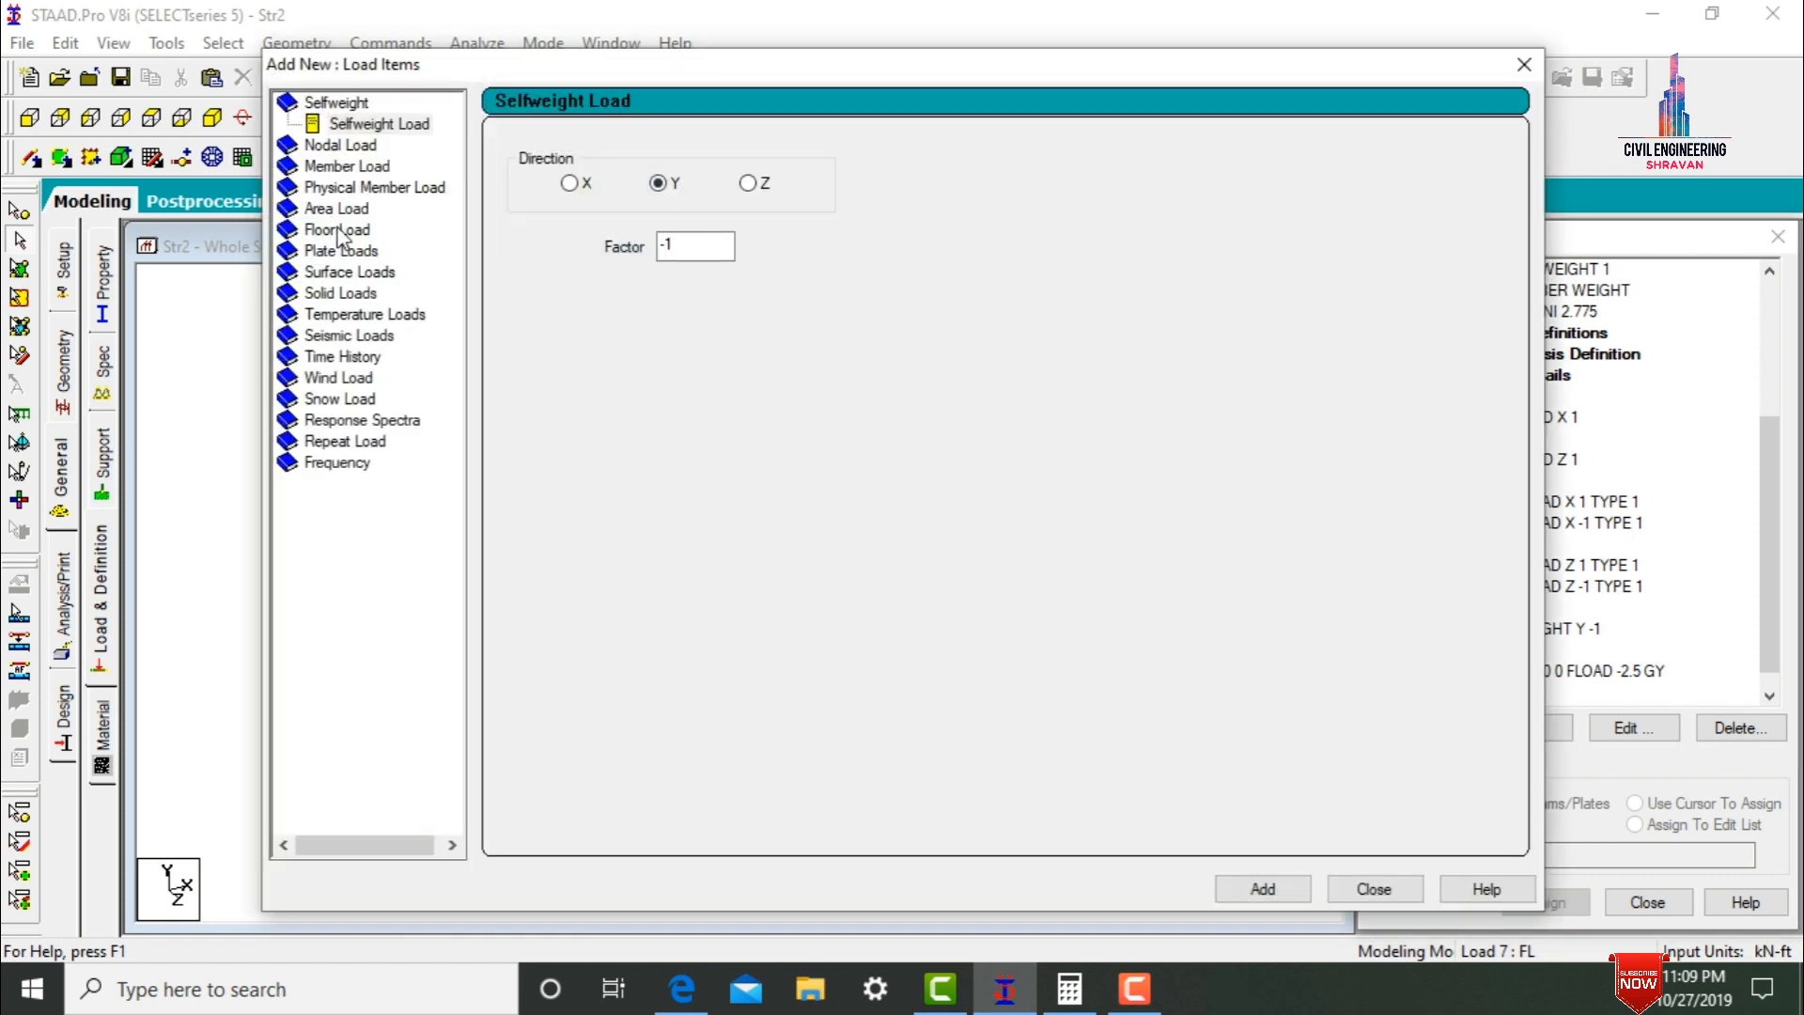
{"action": "left_click", "coordinate": [339, 230]}
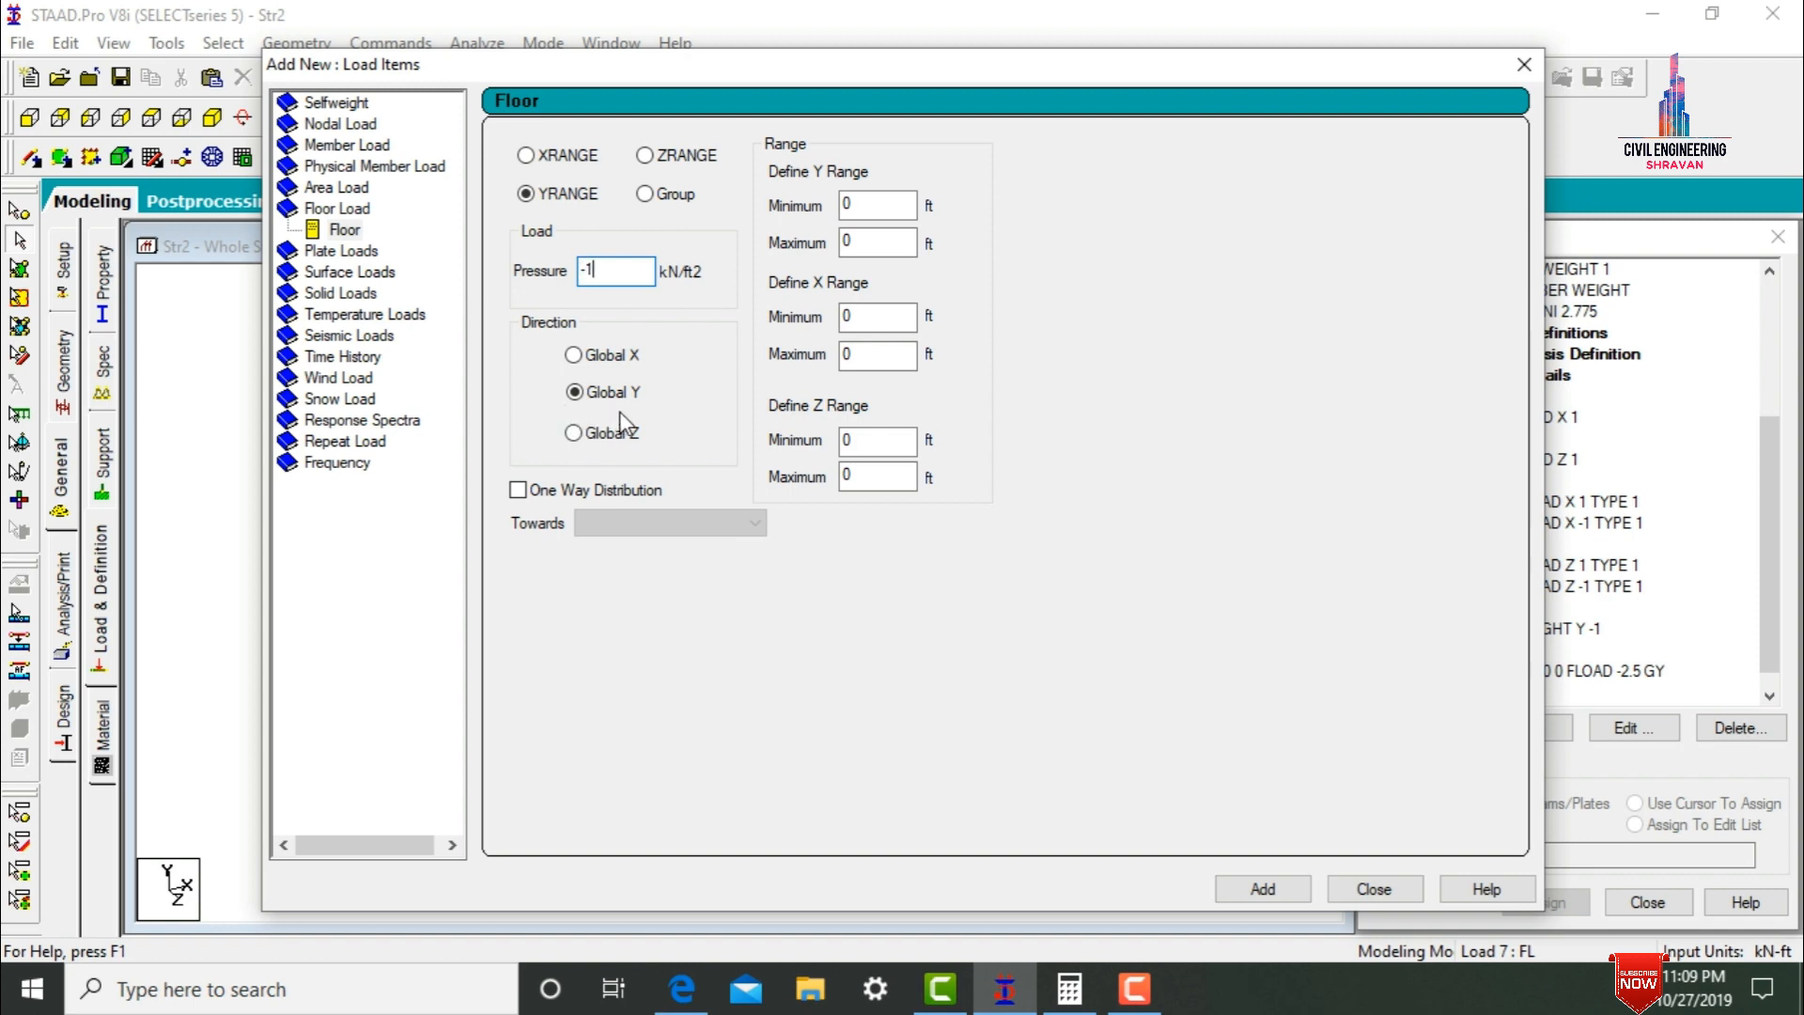
{"action": "left_click", "coordinate": [1288, 887]}
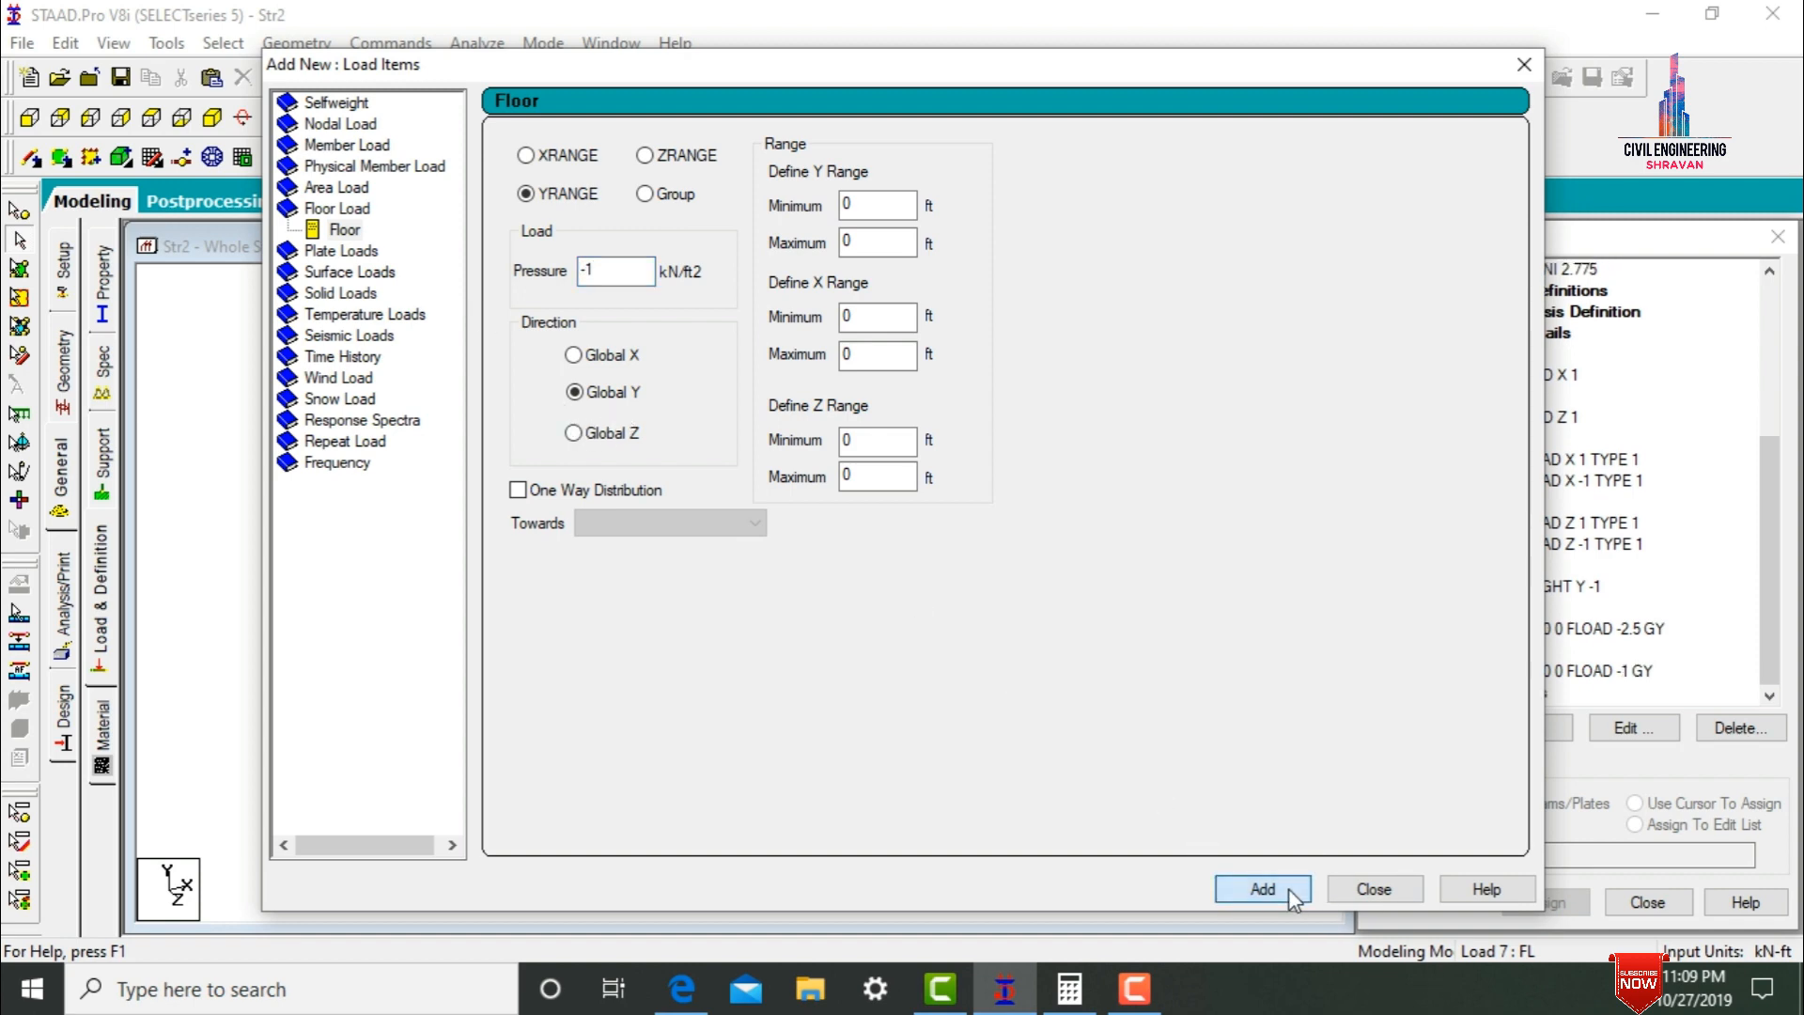
{"action": "left_click", "coordinate": [1375, 889]}
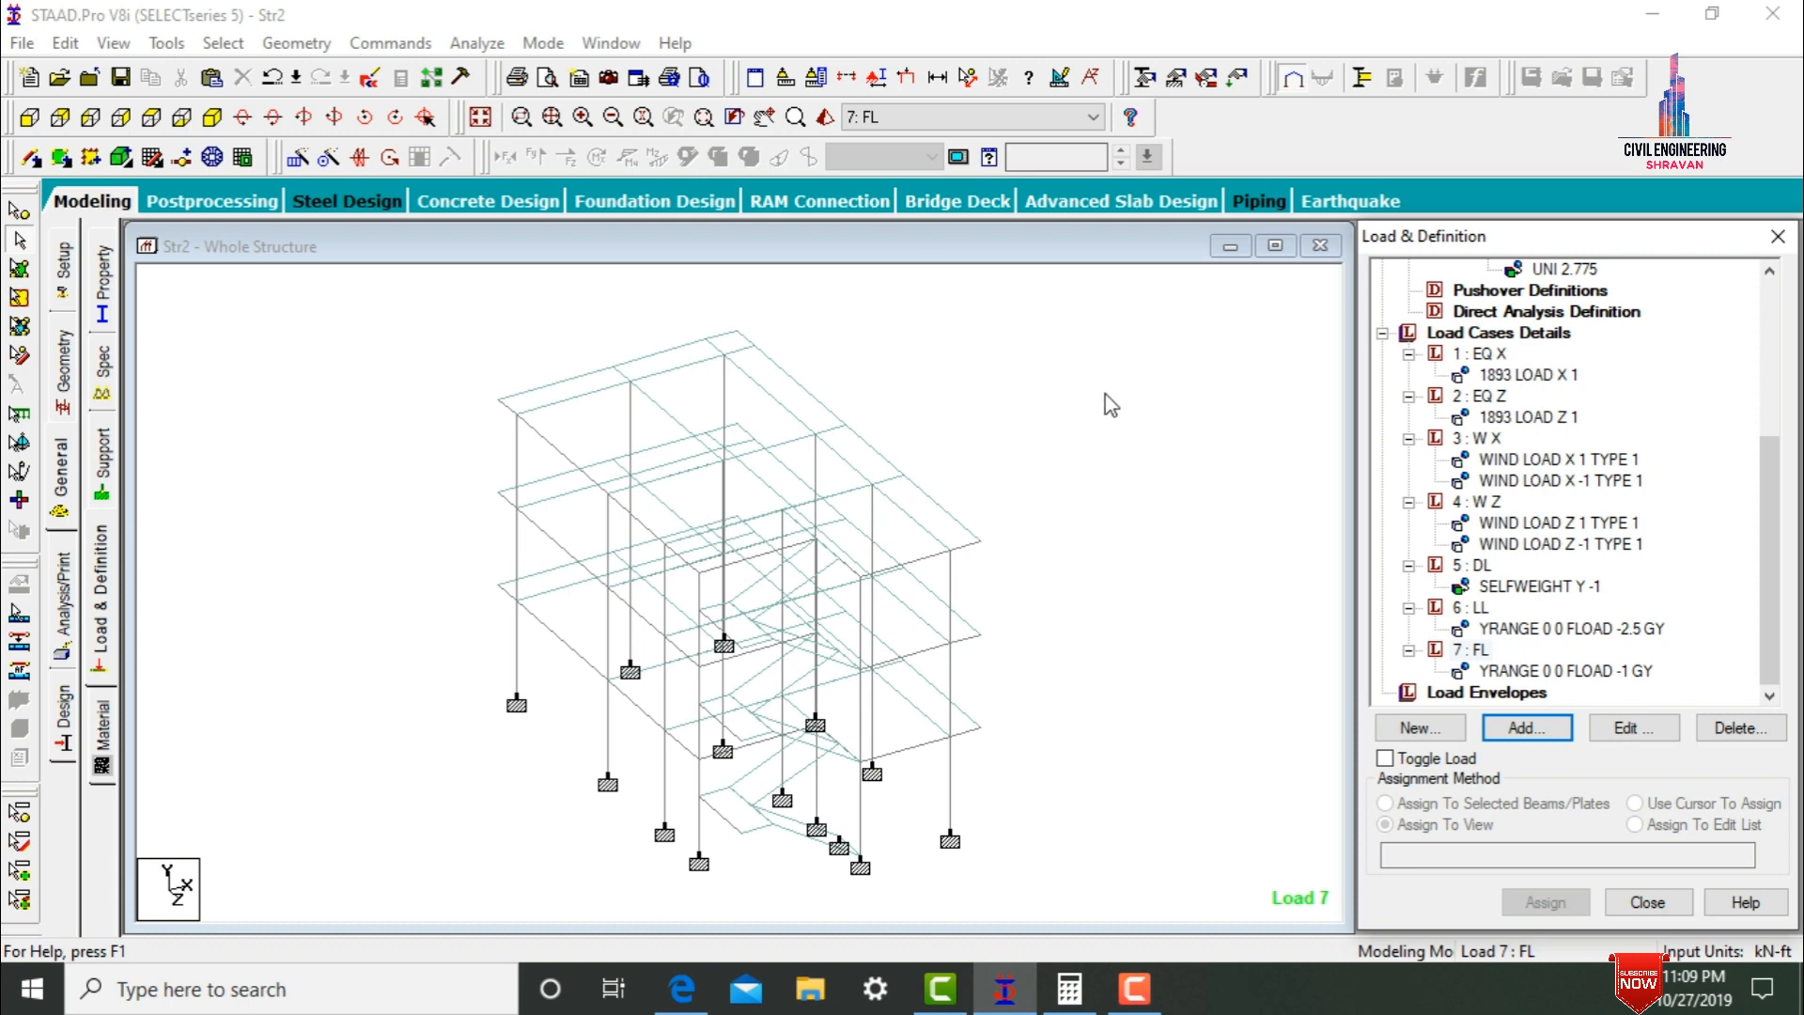
- Generate automatic load combinations using the Indian Code and the Genral_Structures category
{"action": "left_click", "coordinate": [1482, 335]}
{"action": "left_click", "coordinate": [1534, 723]}
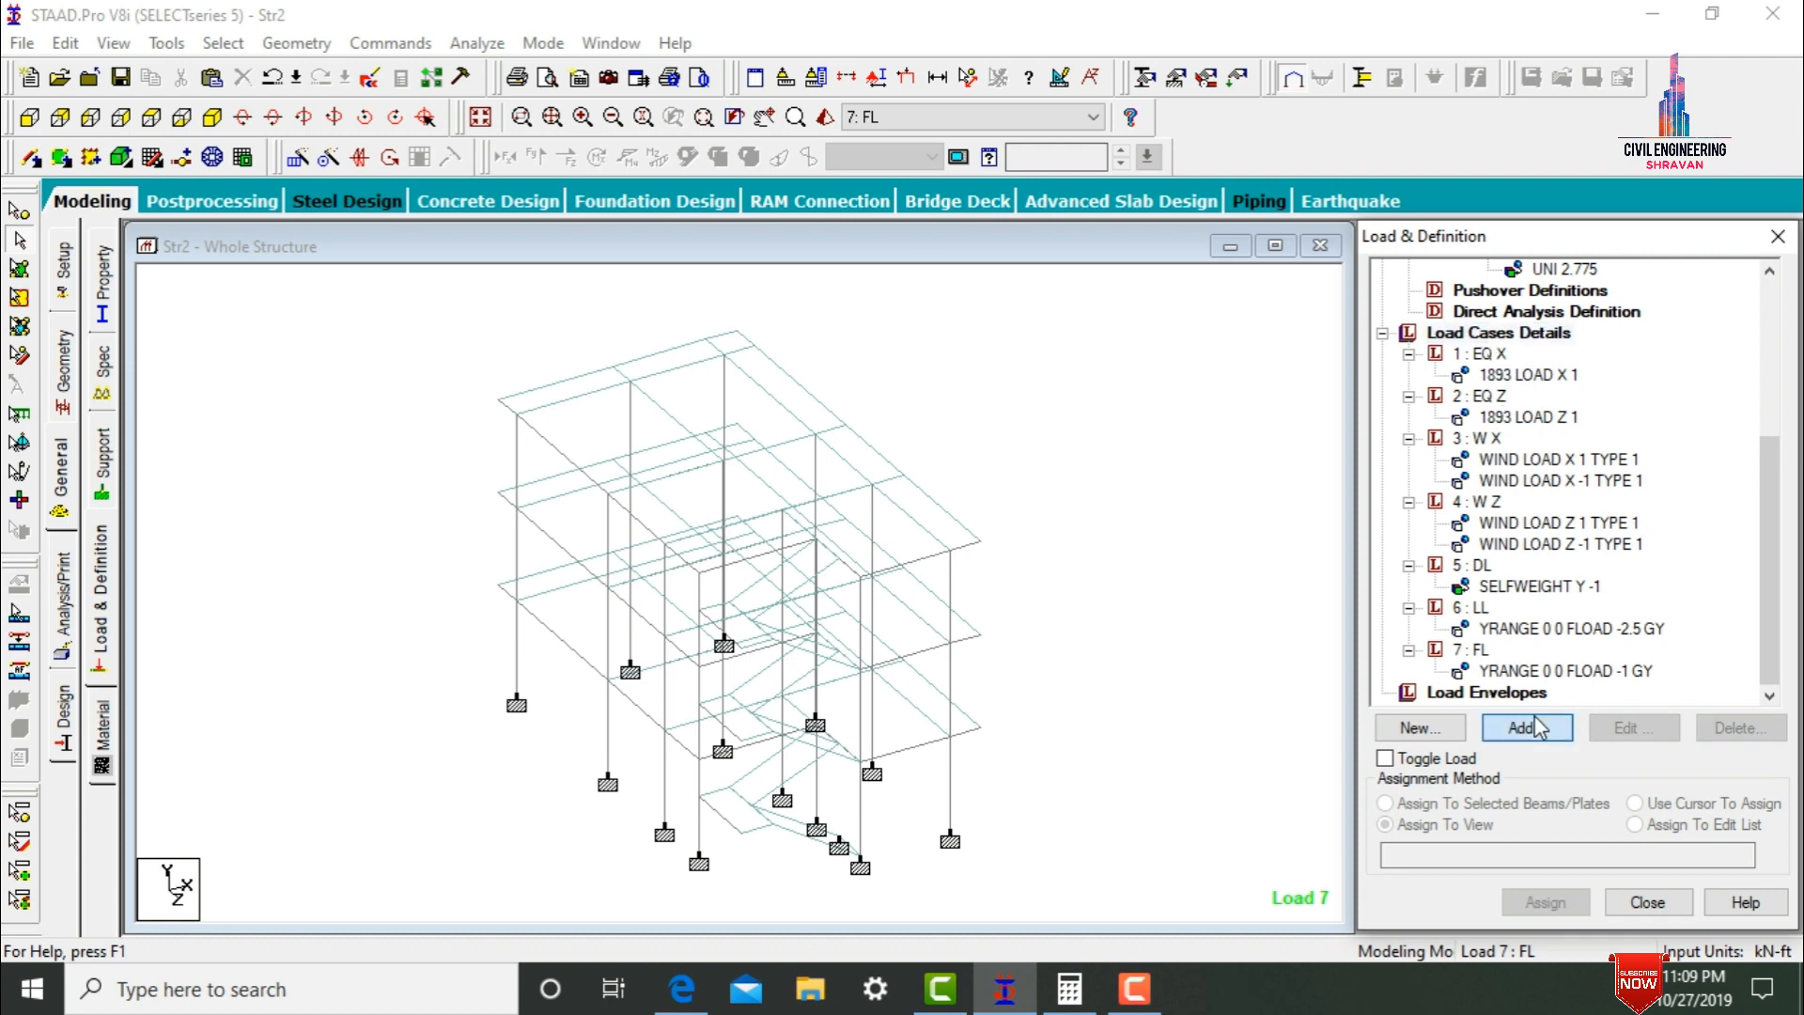
{"action": "left_click", "coordinate": [480, 284]}
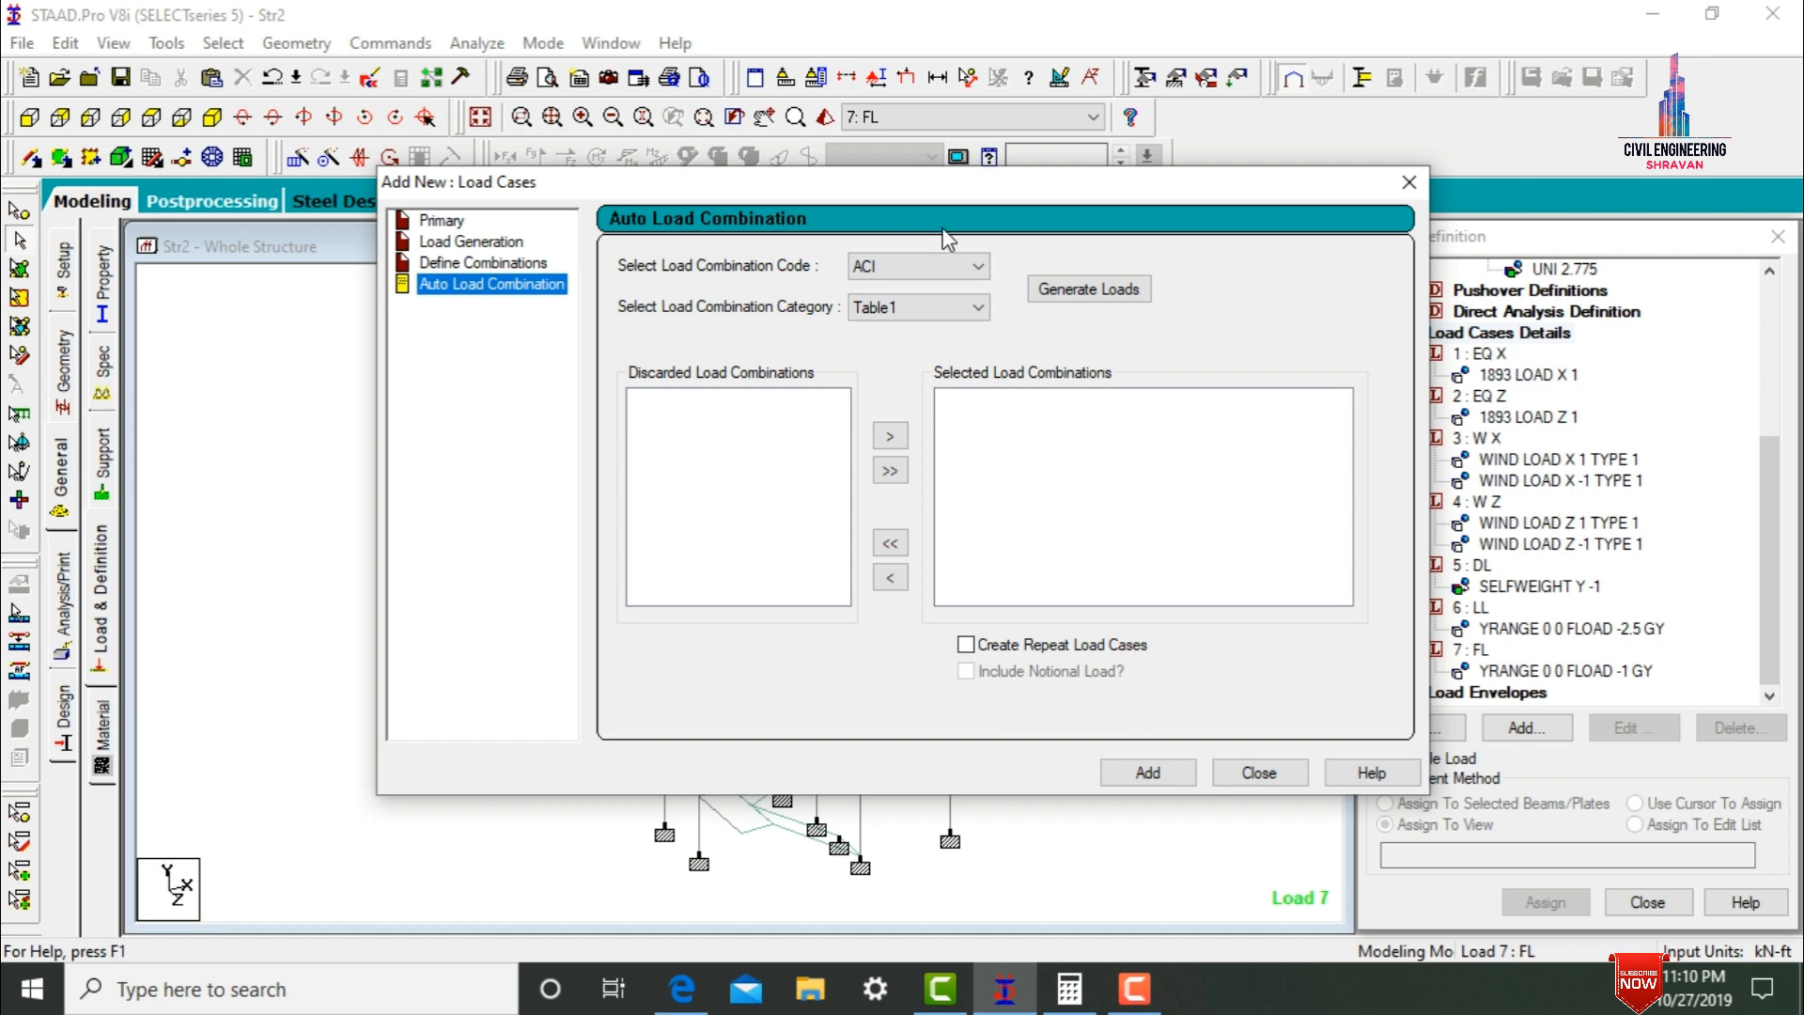
{"action": "left_click", "coordinate": [930, 266]}
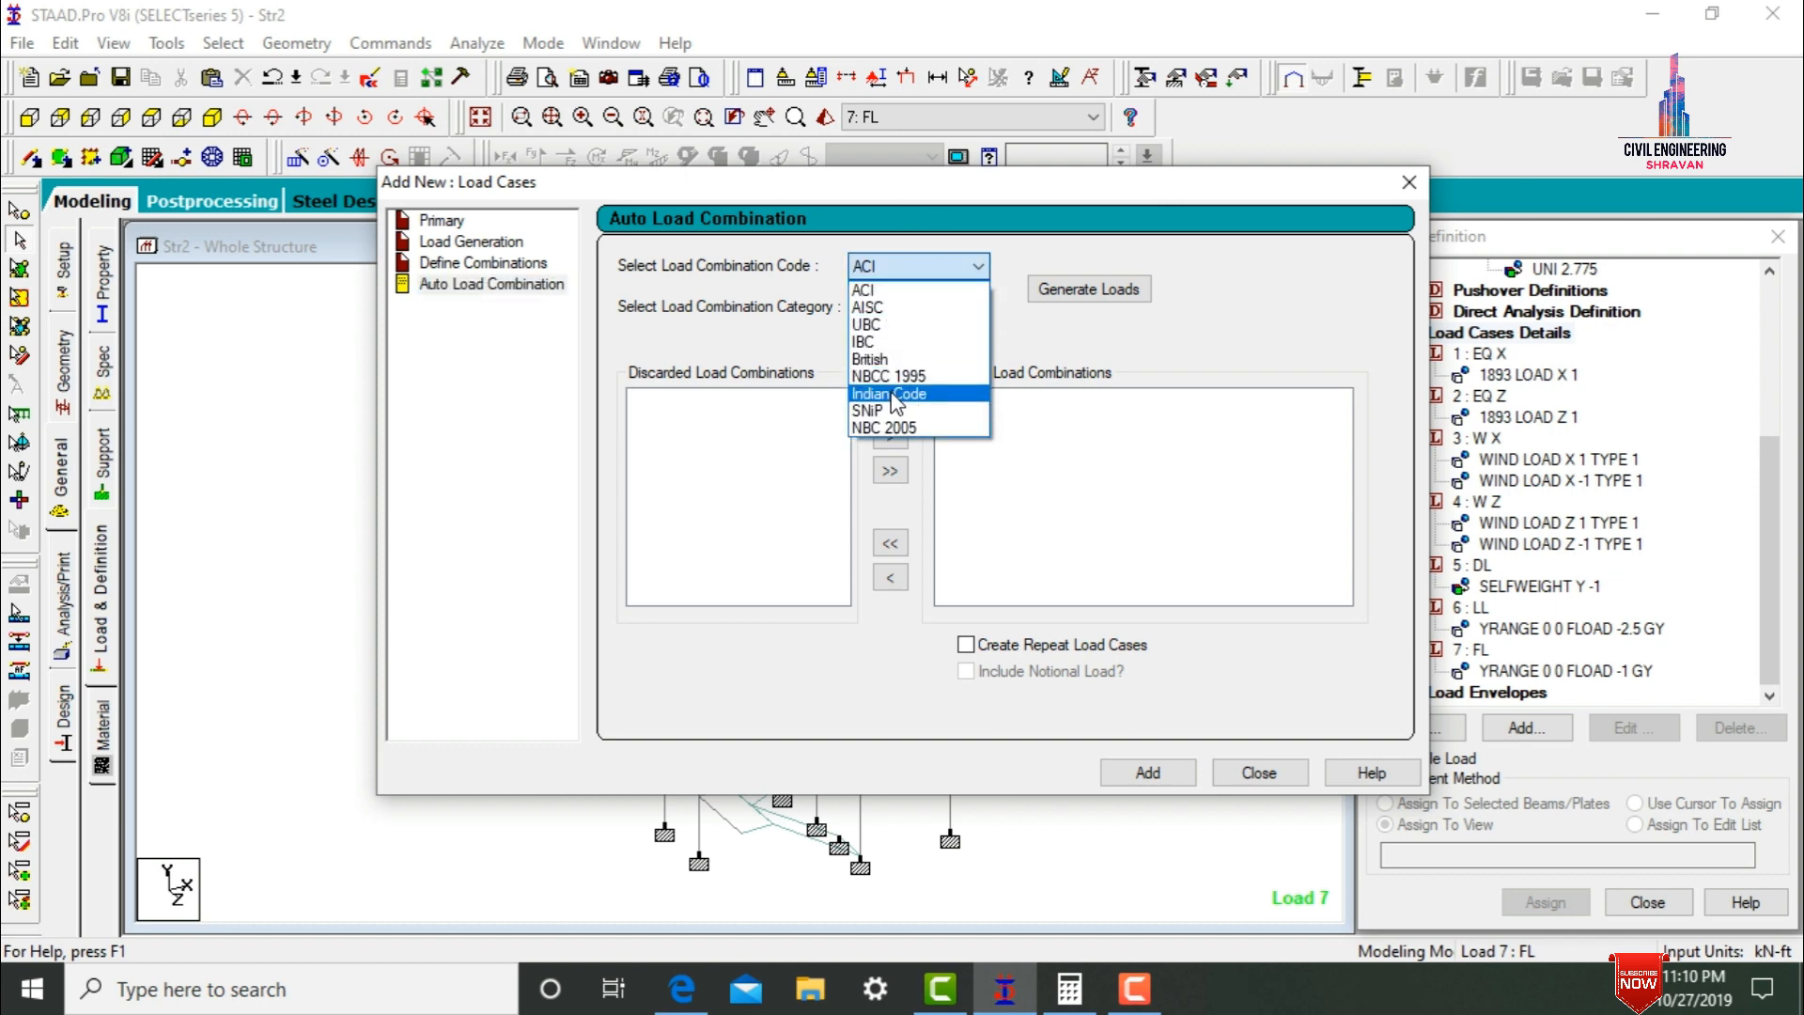
{"action": "left_click", "coordinate": [895, 394]}
{"action": "left_click", "coordinate": [1068, 292]}
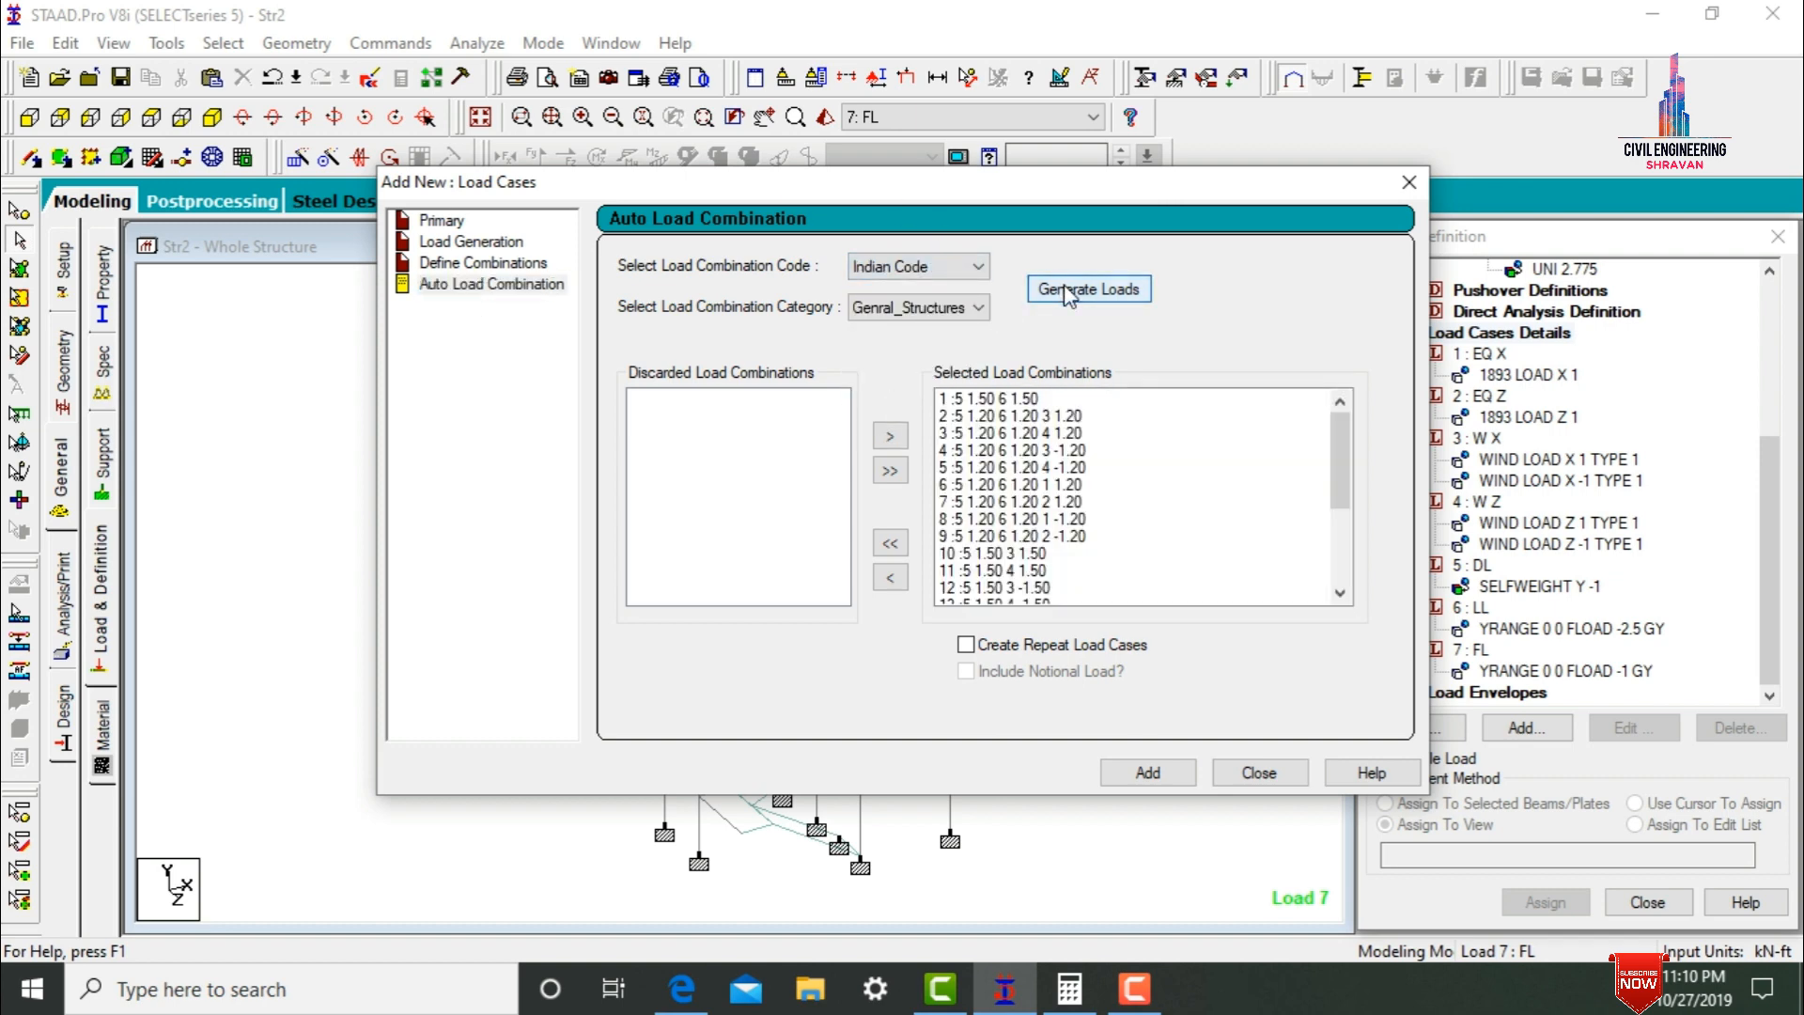
- Add all the generated Indian Code load combinations to the load cases and finish adding cases
{"action": "left_click_drag", "start_coordinate": [1340, 440], "coordinate": [1355, 343]}
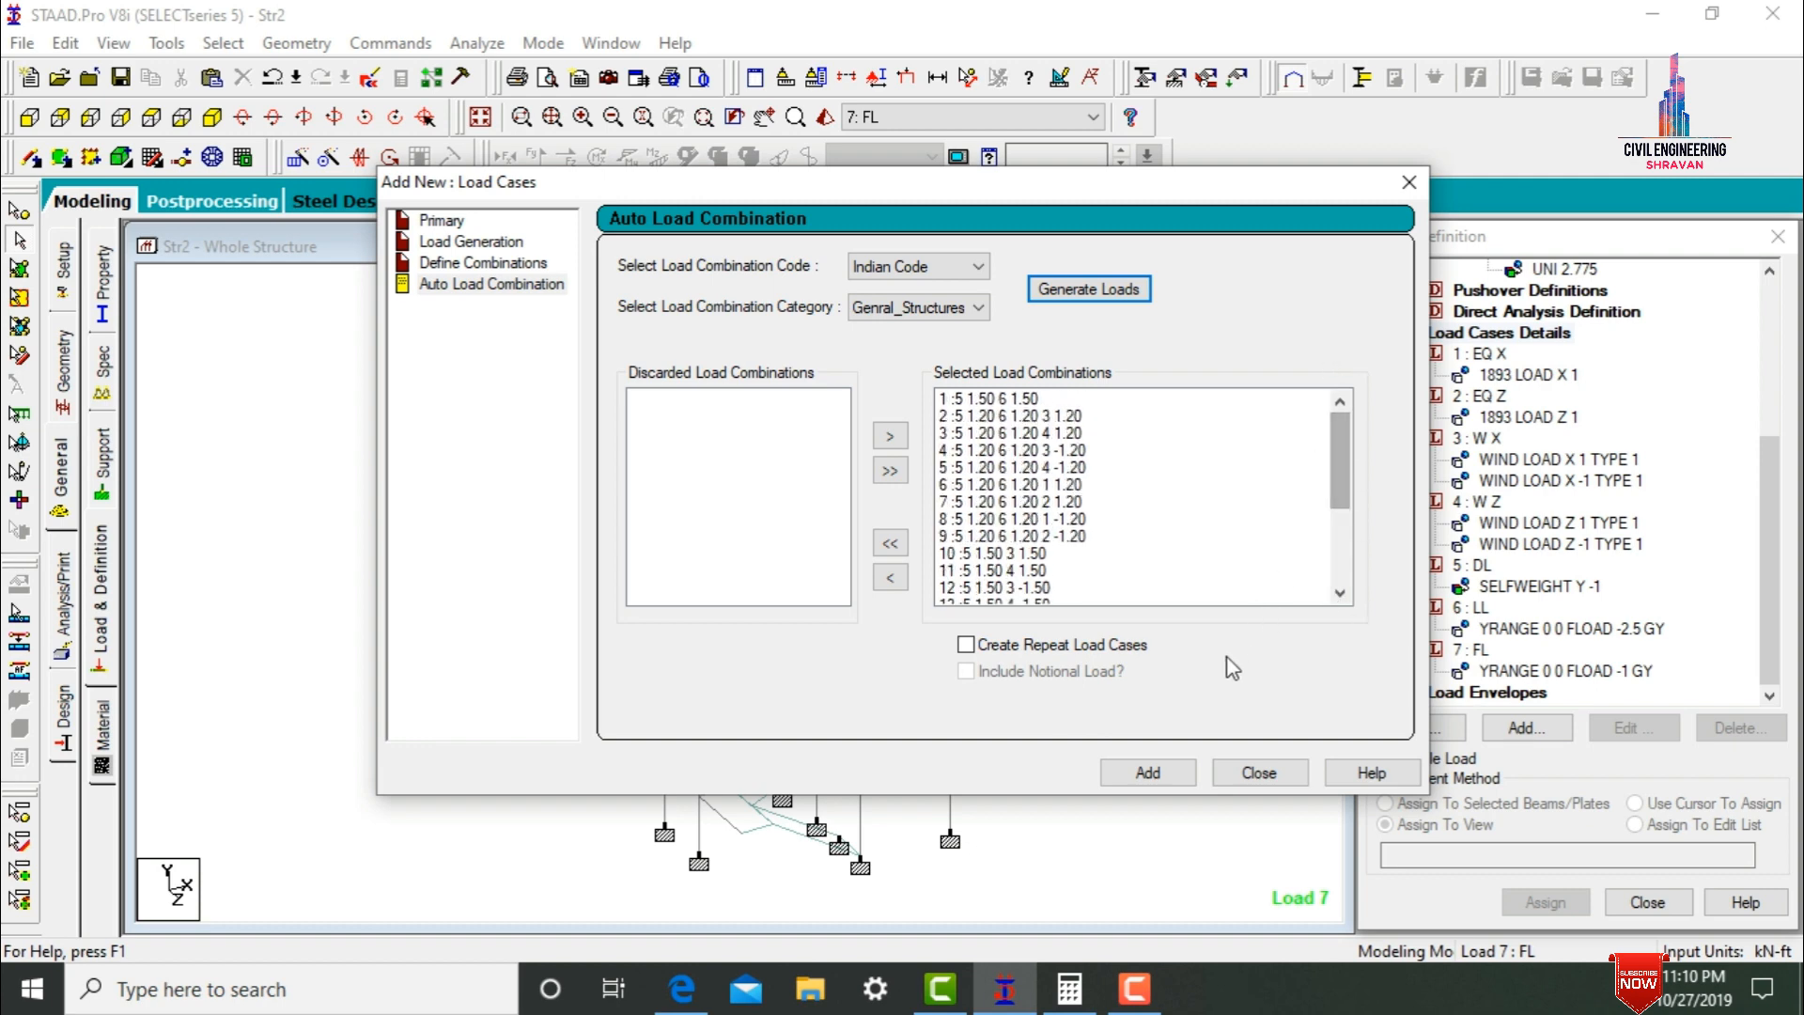
{"action": "left_click", "coordinate": [1171, 770]}
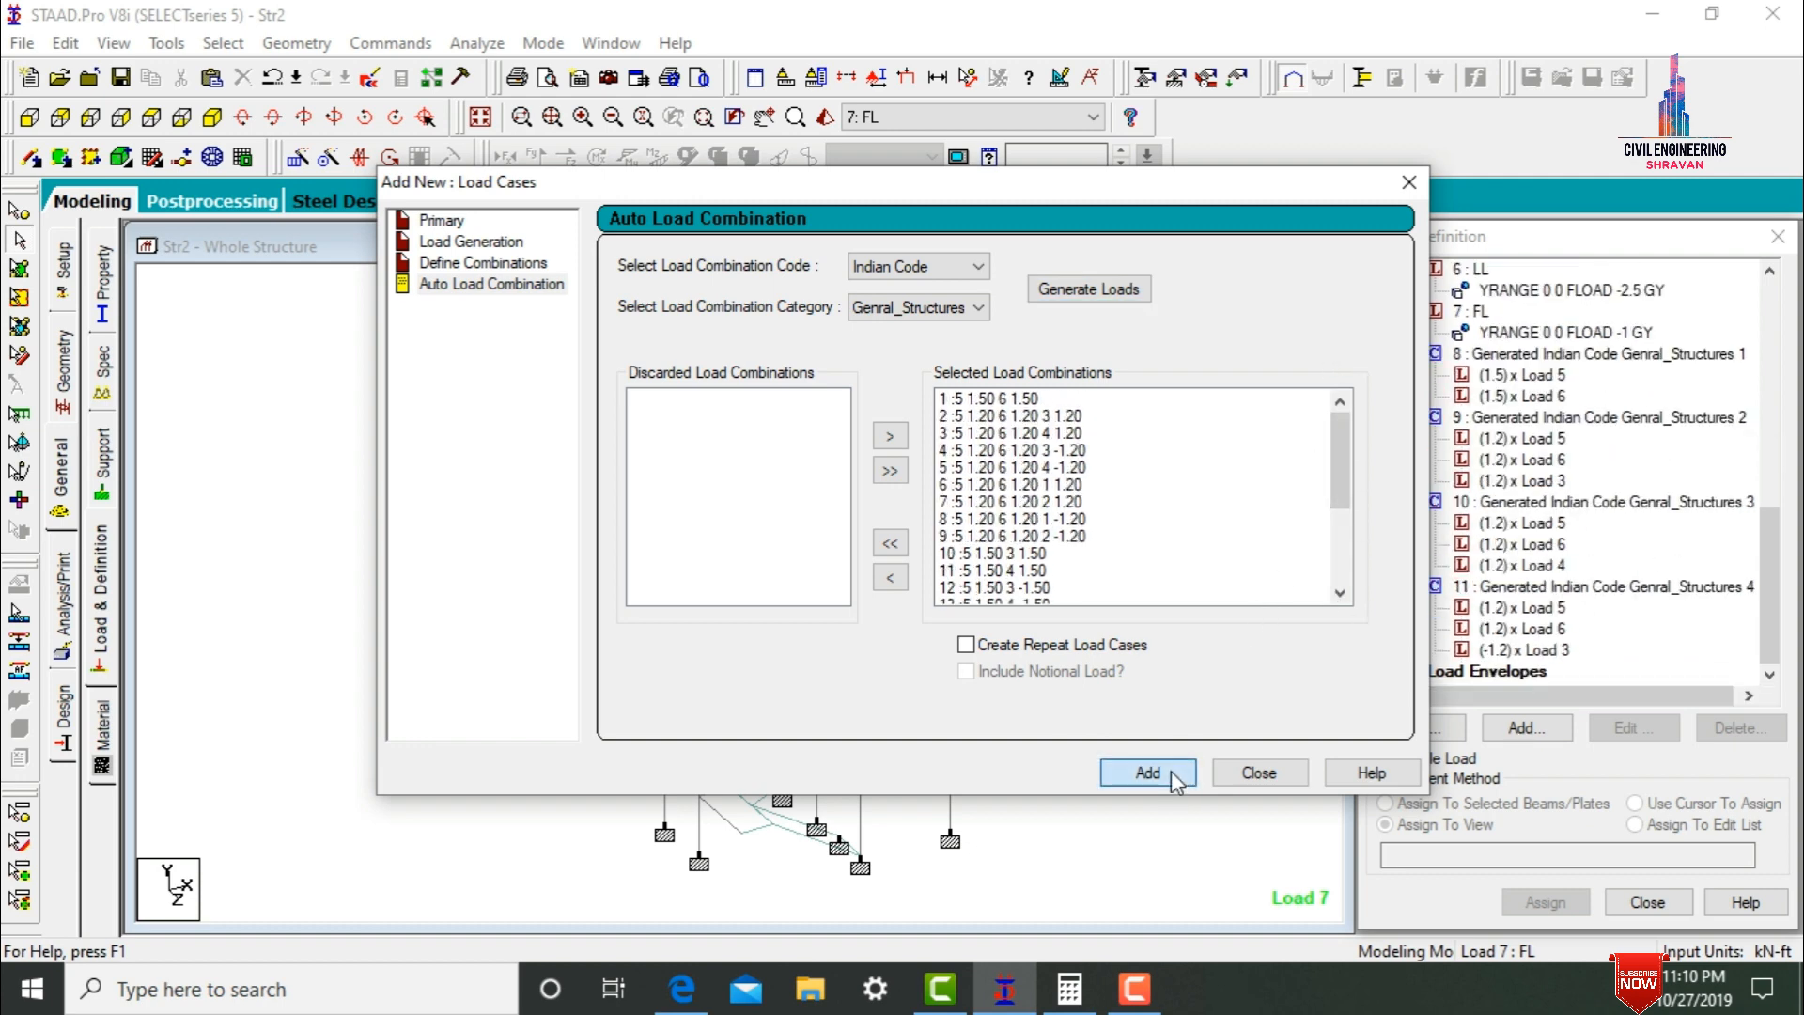
{"action": "left_click", "coordinate": [1296, 771]}
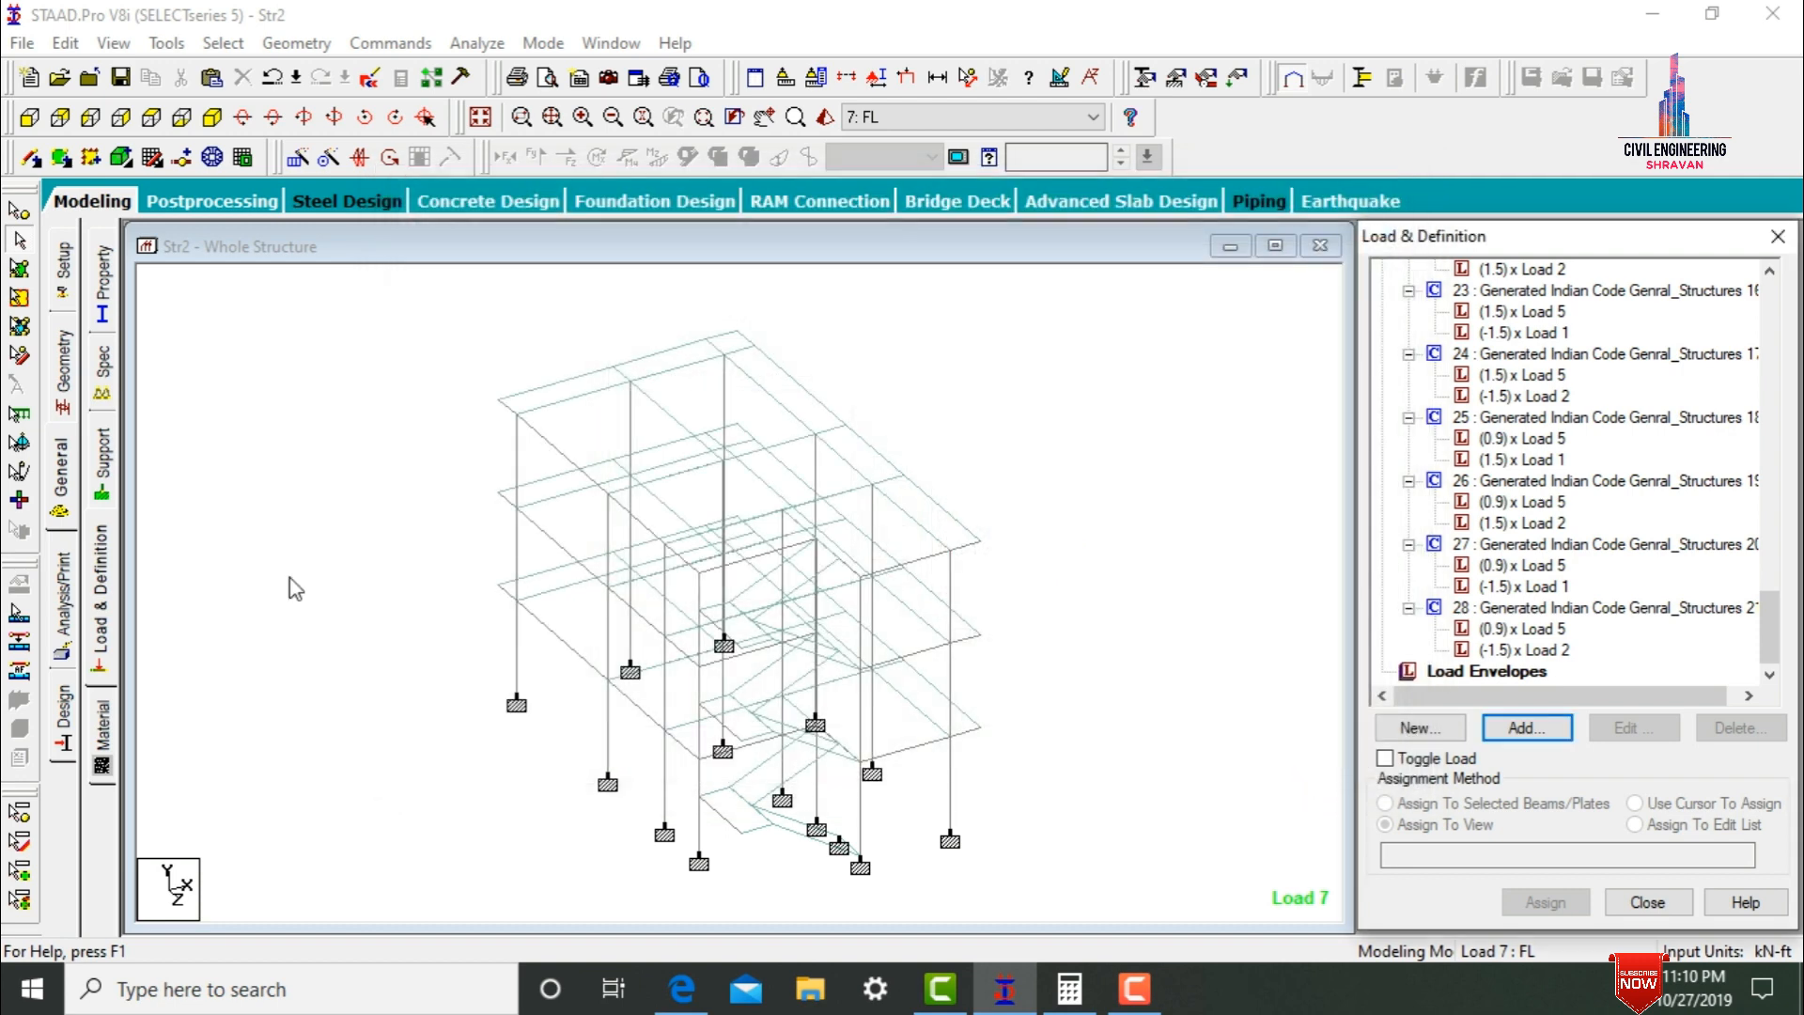
- Assign the CONCRETE material to all members of the structure in view
{"action": "left_click", "coordinate": [104, 724]}
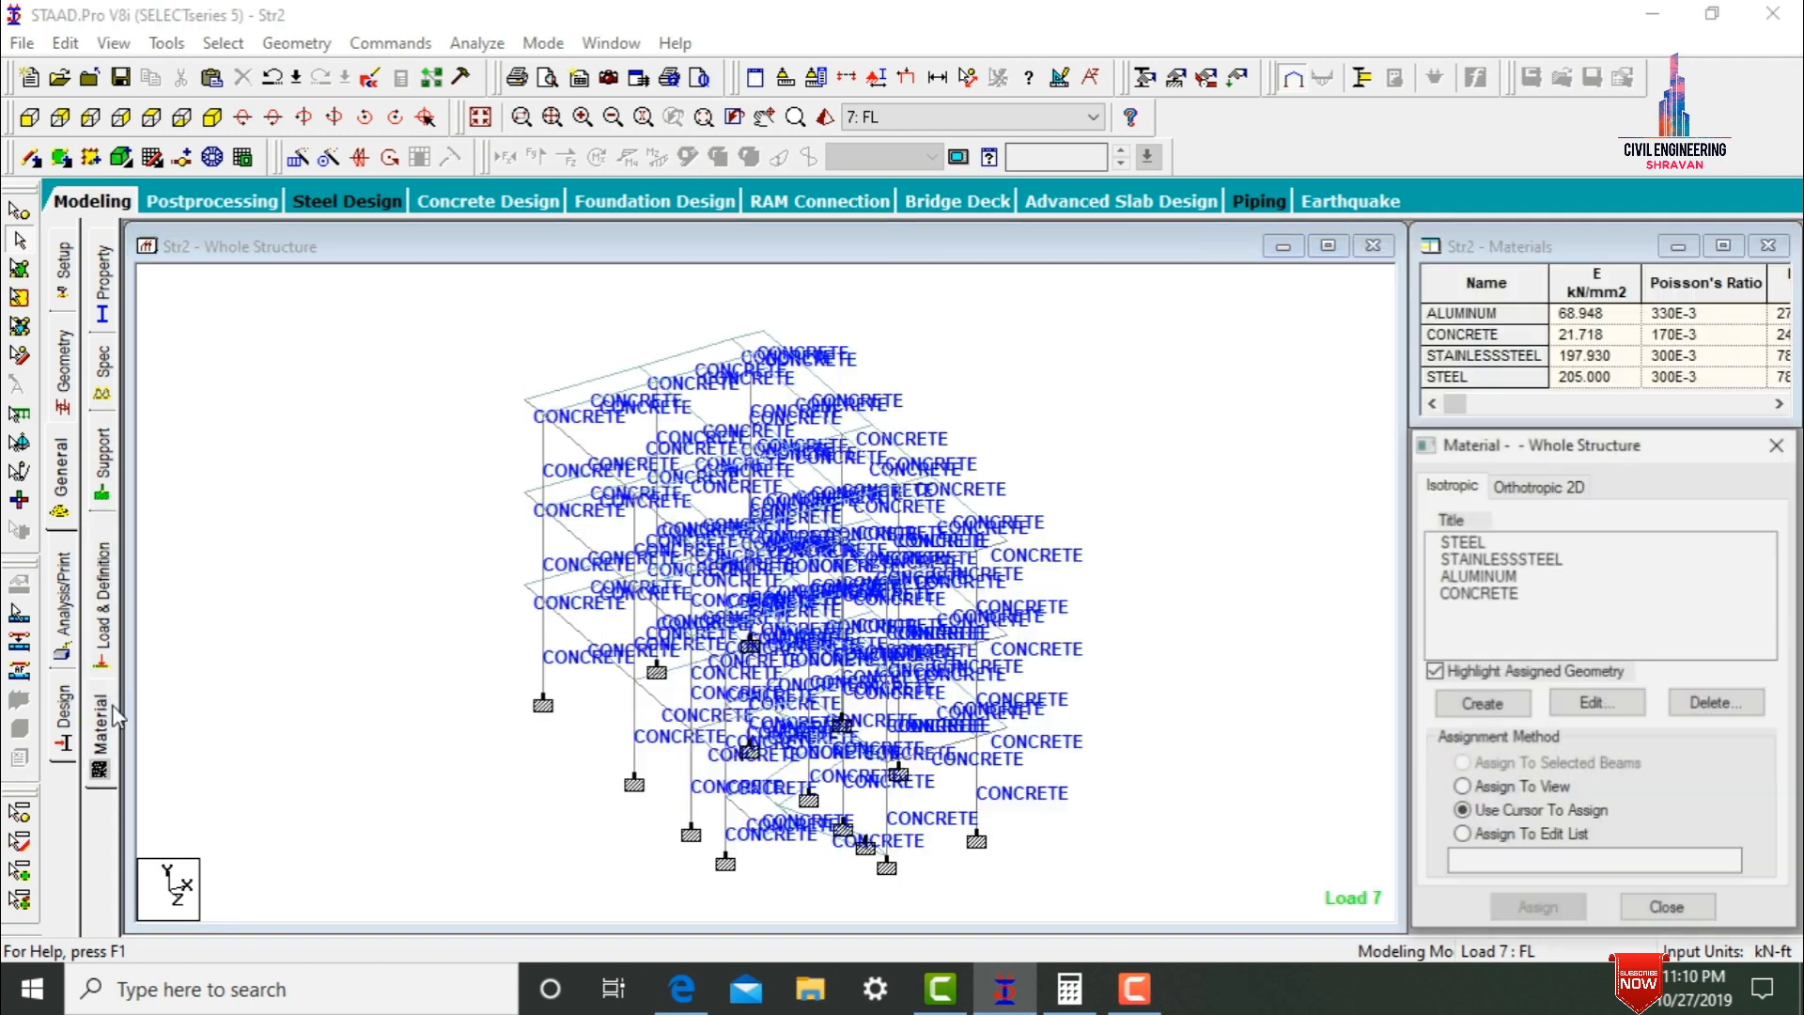
{"action": "left_click", "coordinate": [1466, 593]}
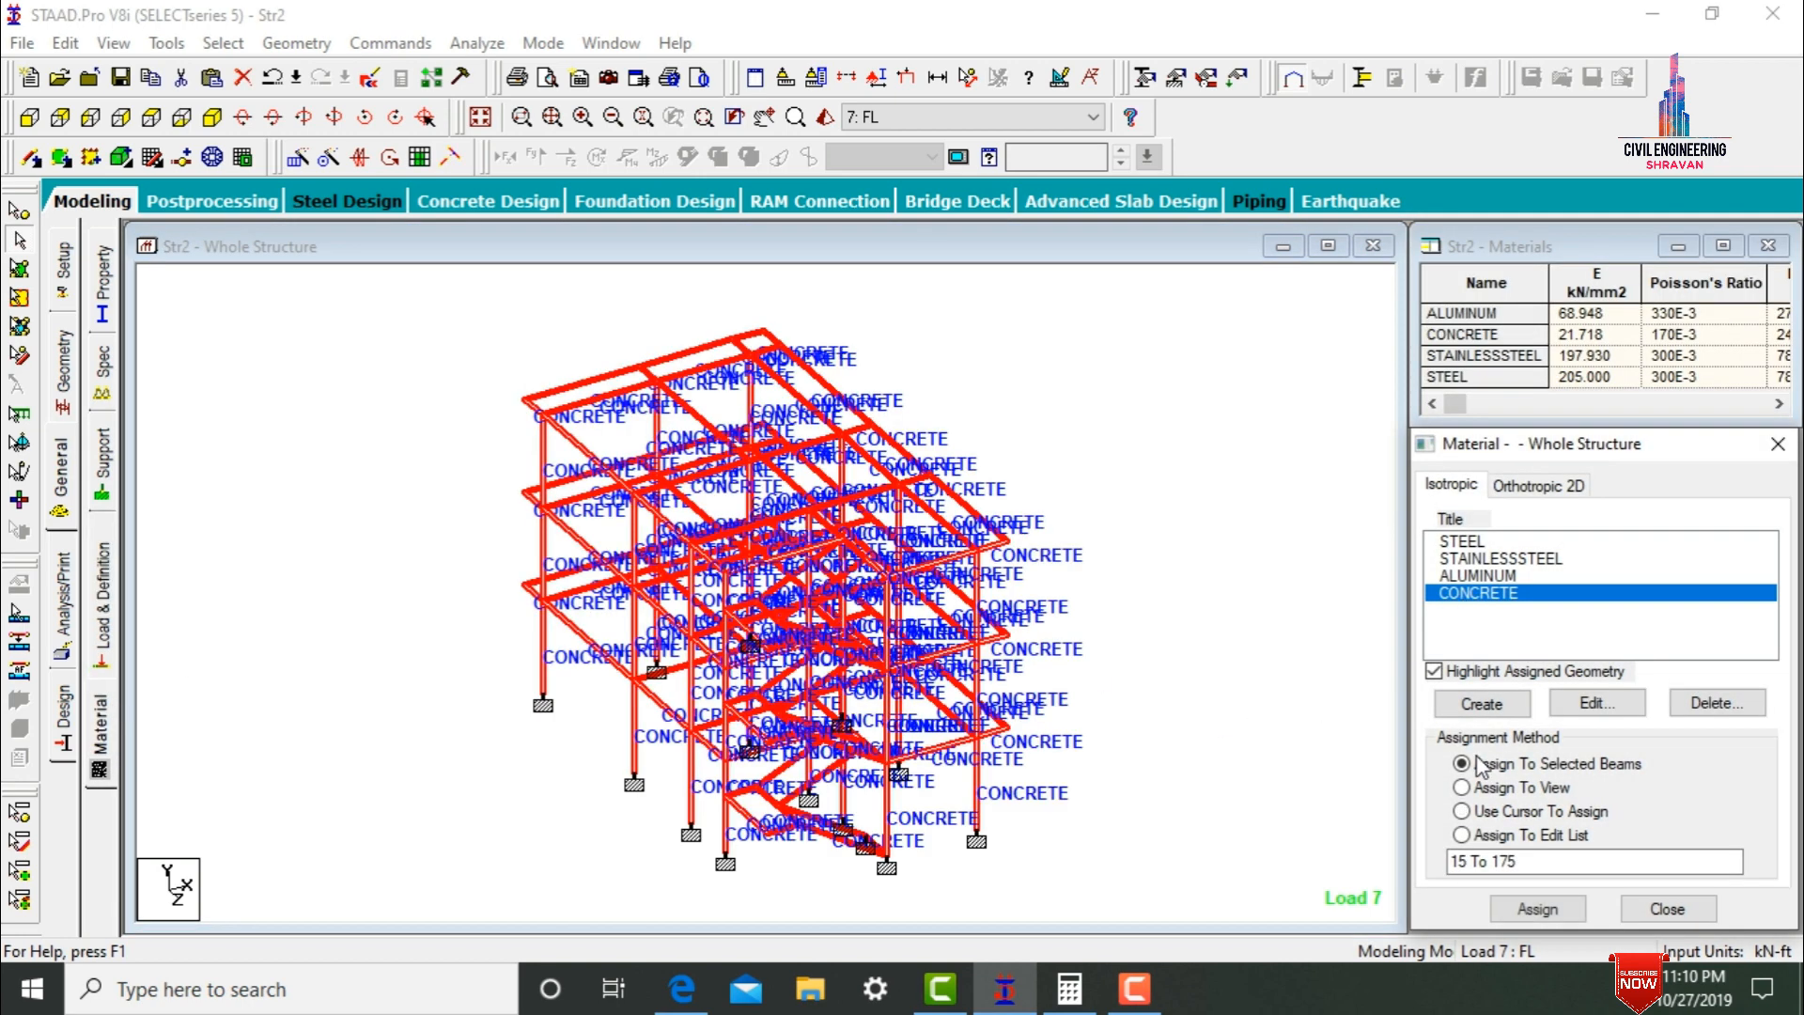
{"action": "left_click", "coordinate": [1494, 788]}
{"action": "left_click", "coordinate": [1537, 908]}
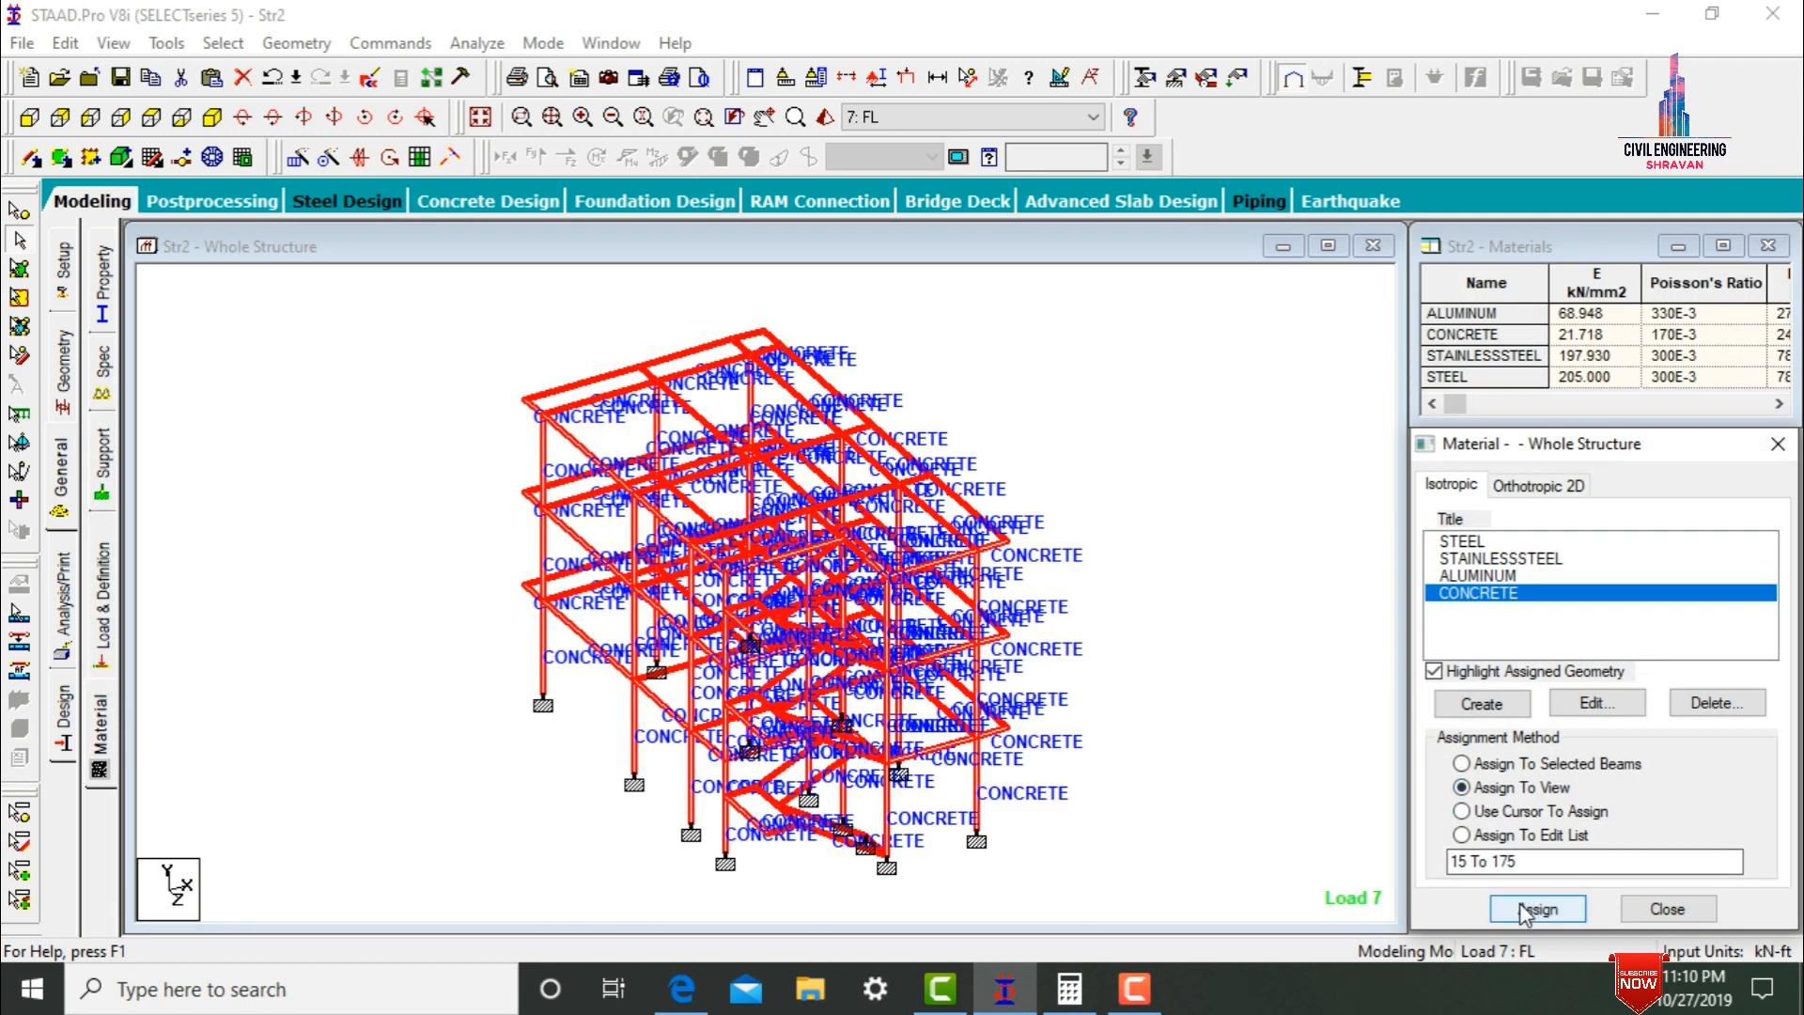
- Add a Perform Analysis command with the No Print option to the structure's analysis commands
{"action": "left_click", "coordinate": [1613, 749]}
{"action": "left_click", "coordinate": [61, 594]}
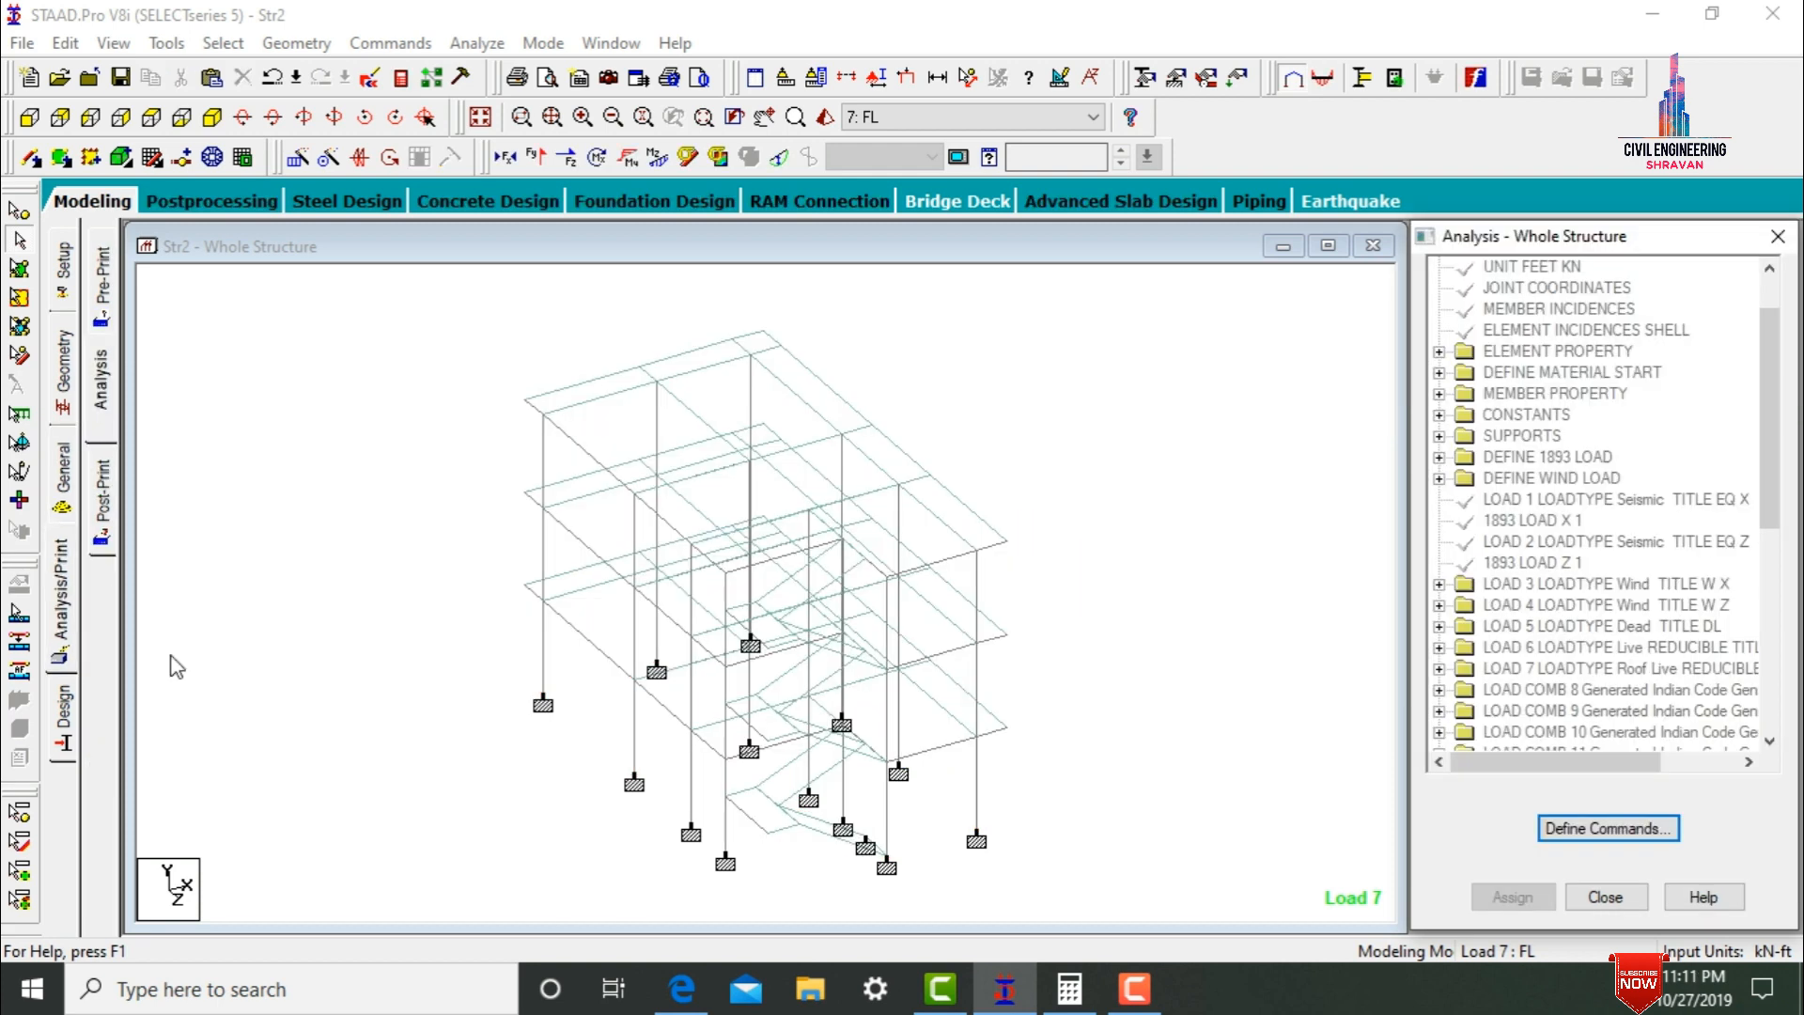
{"action": "left_click", "coordinate": [21, 586]}
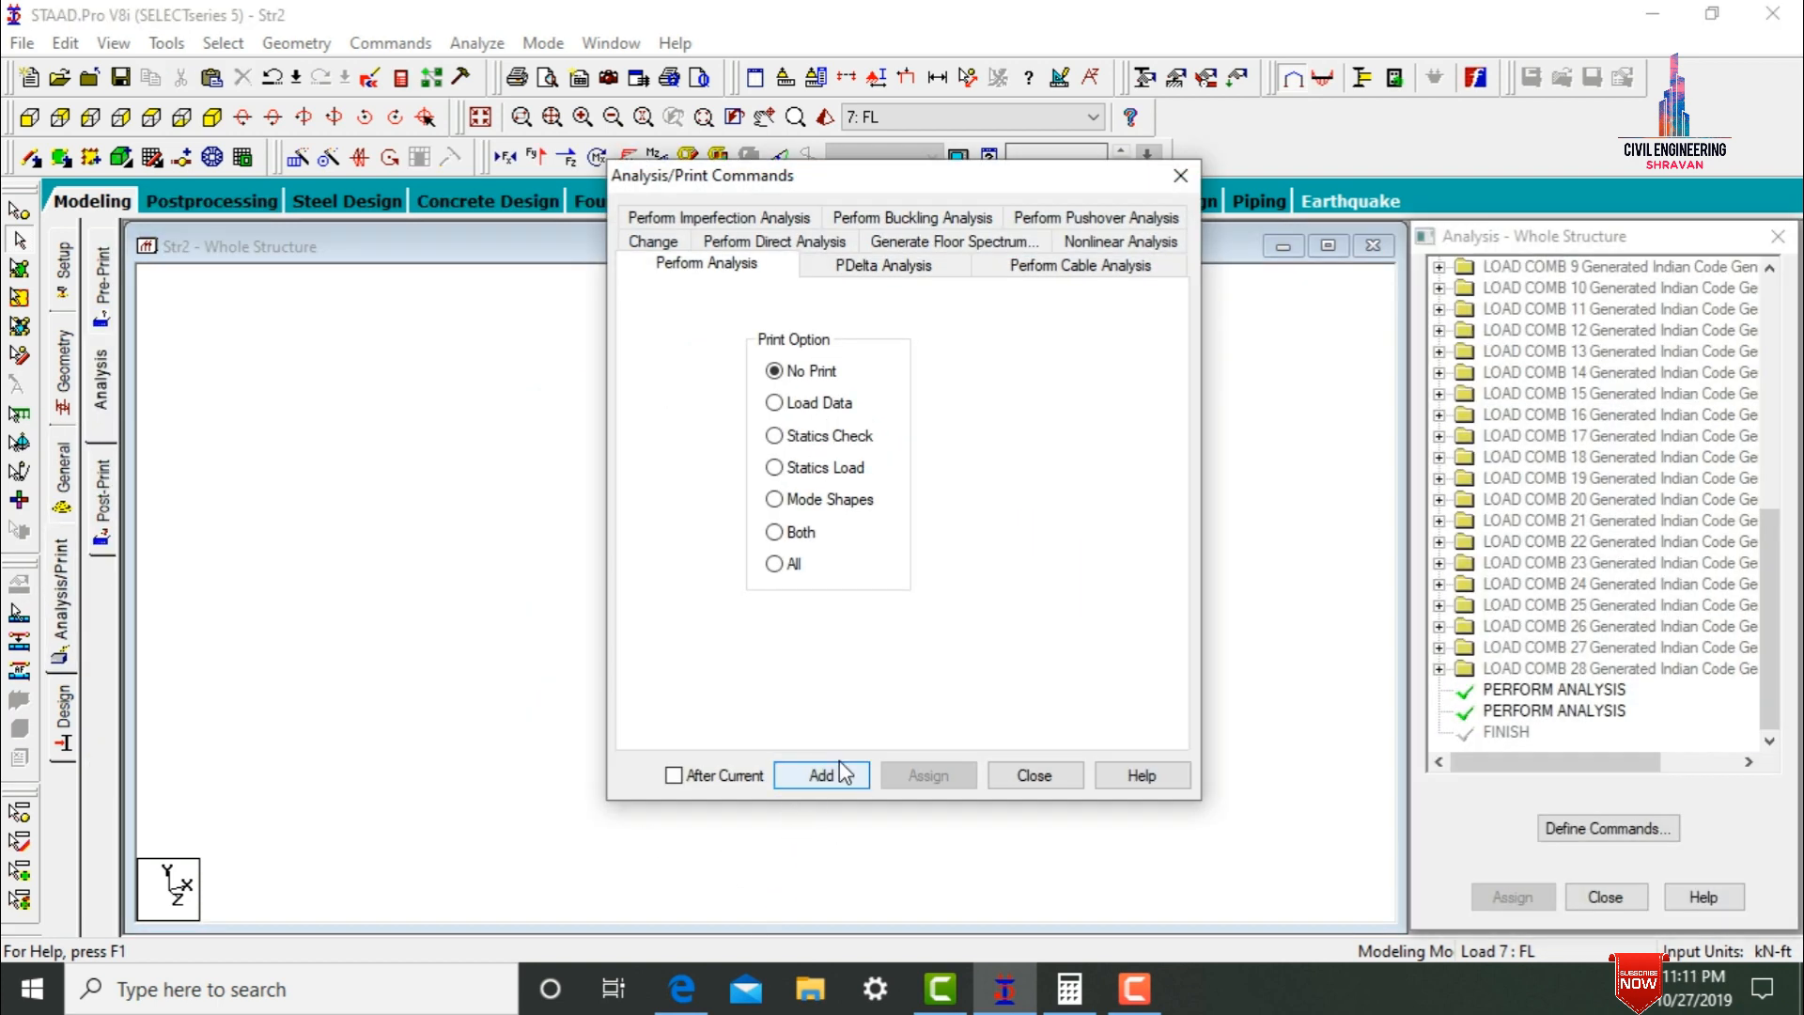
{"action": "left_click", "coordinate": [822, 774]}
{"action": "left_click", "coordinate": [1034, 774]}
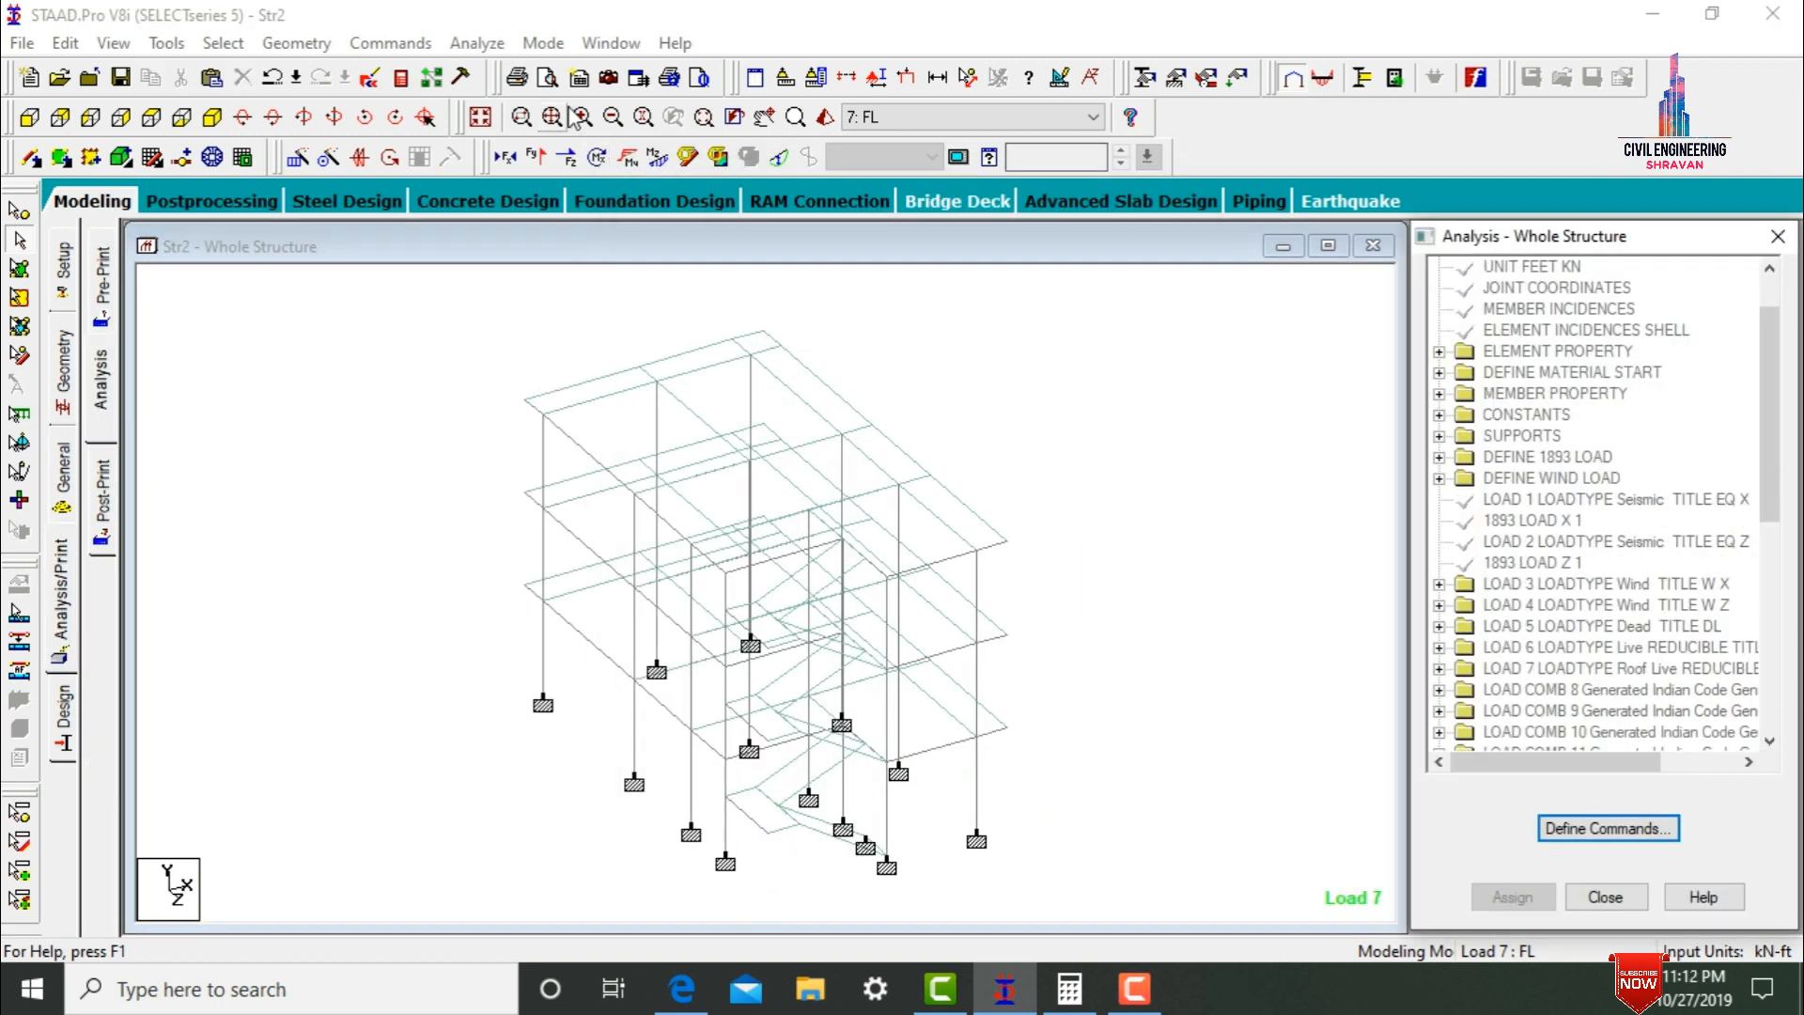
- Run the analysis of the structure, saving the modified model
{"action": "left_click", "coordinate": [478, 44]}
{"action": "left_click", "coordinate": [517, 71]}
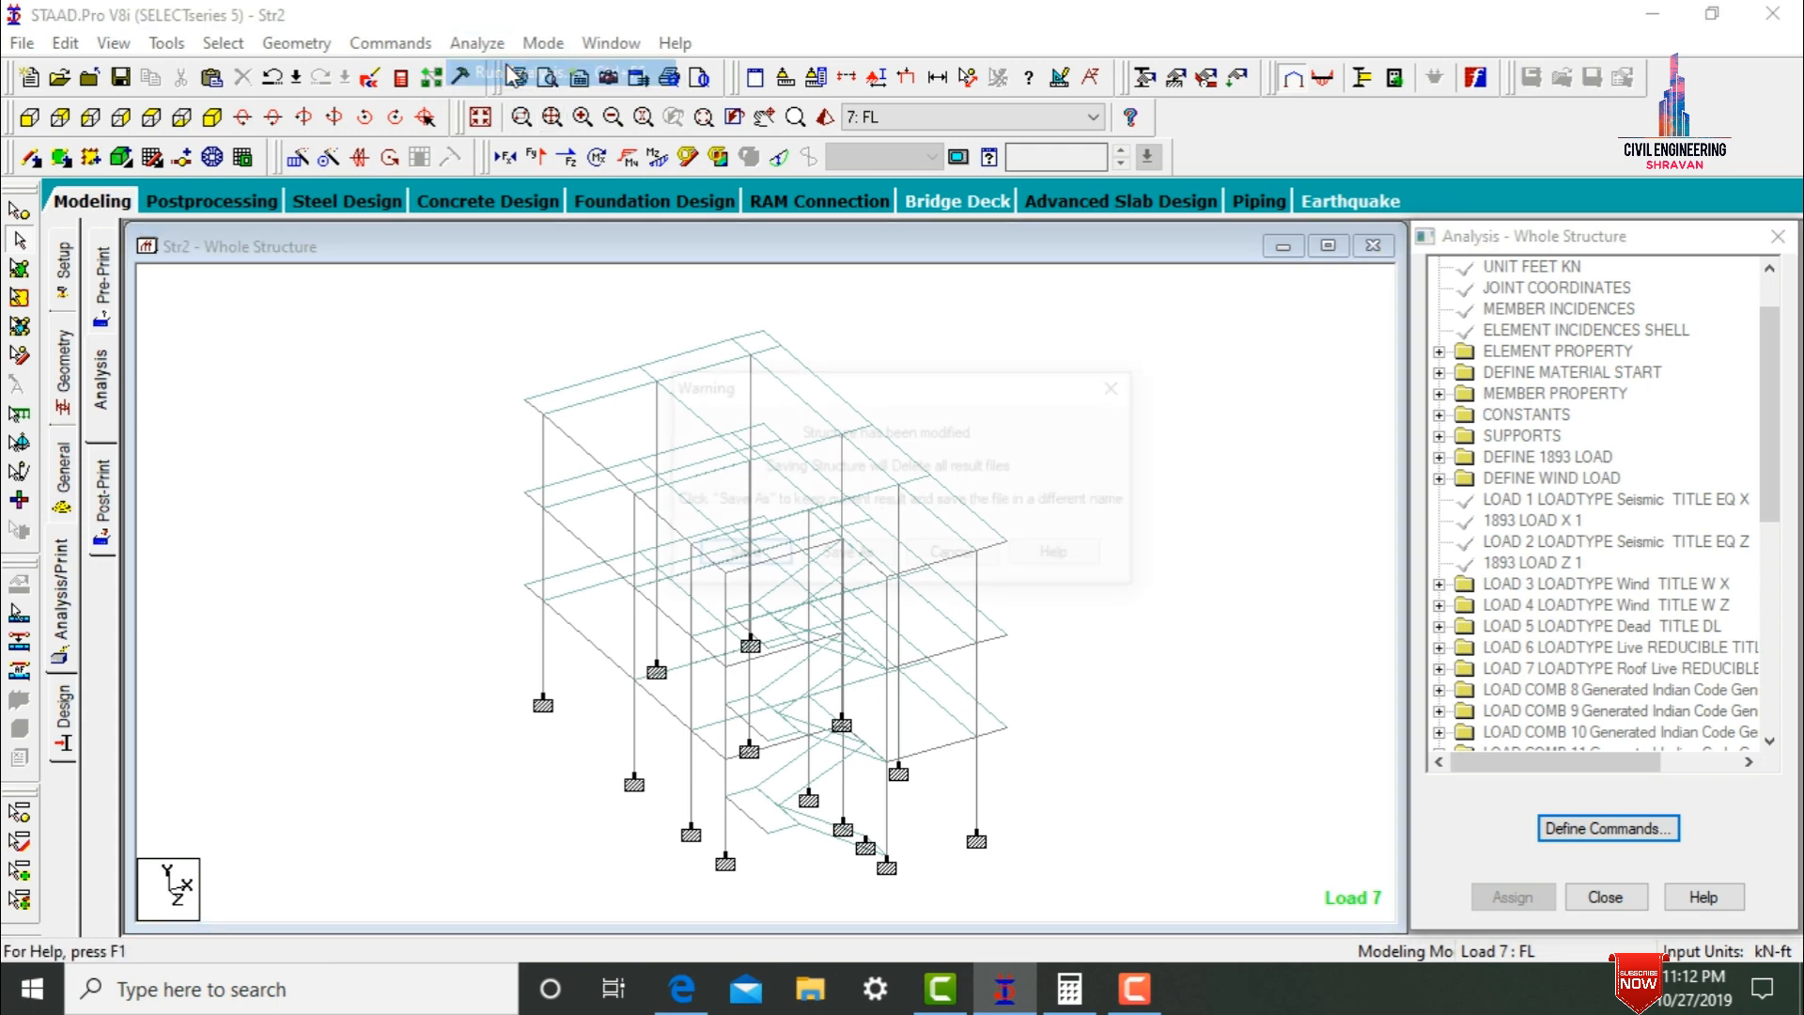
{"action": "left_click", "coordinate": [747, 553]}
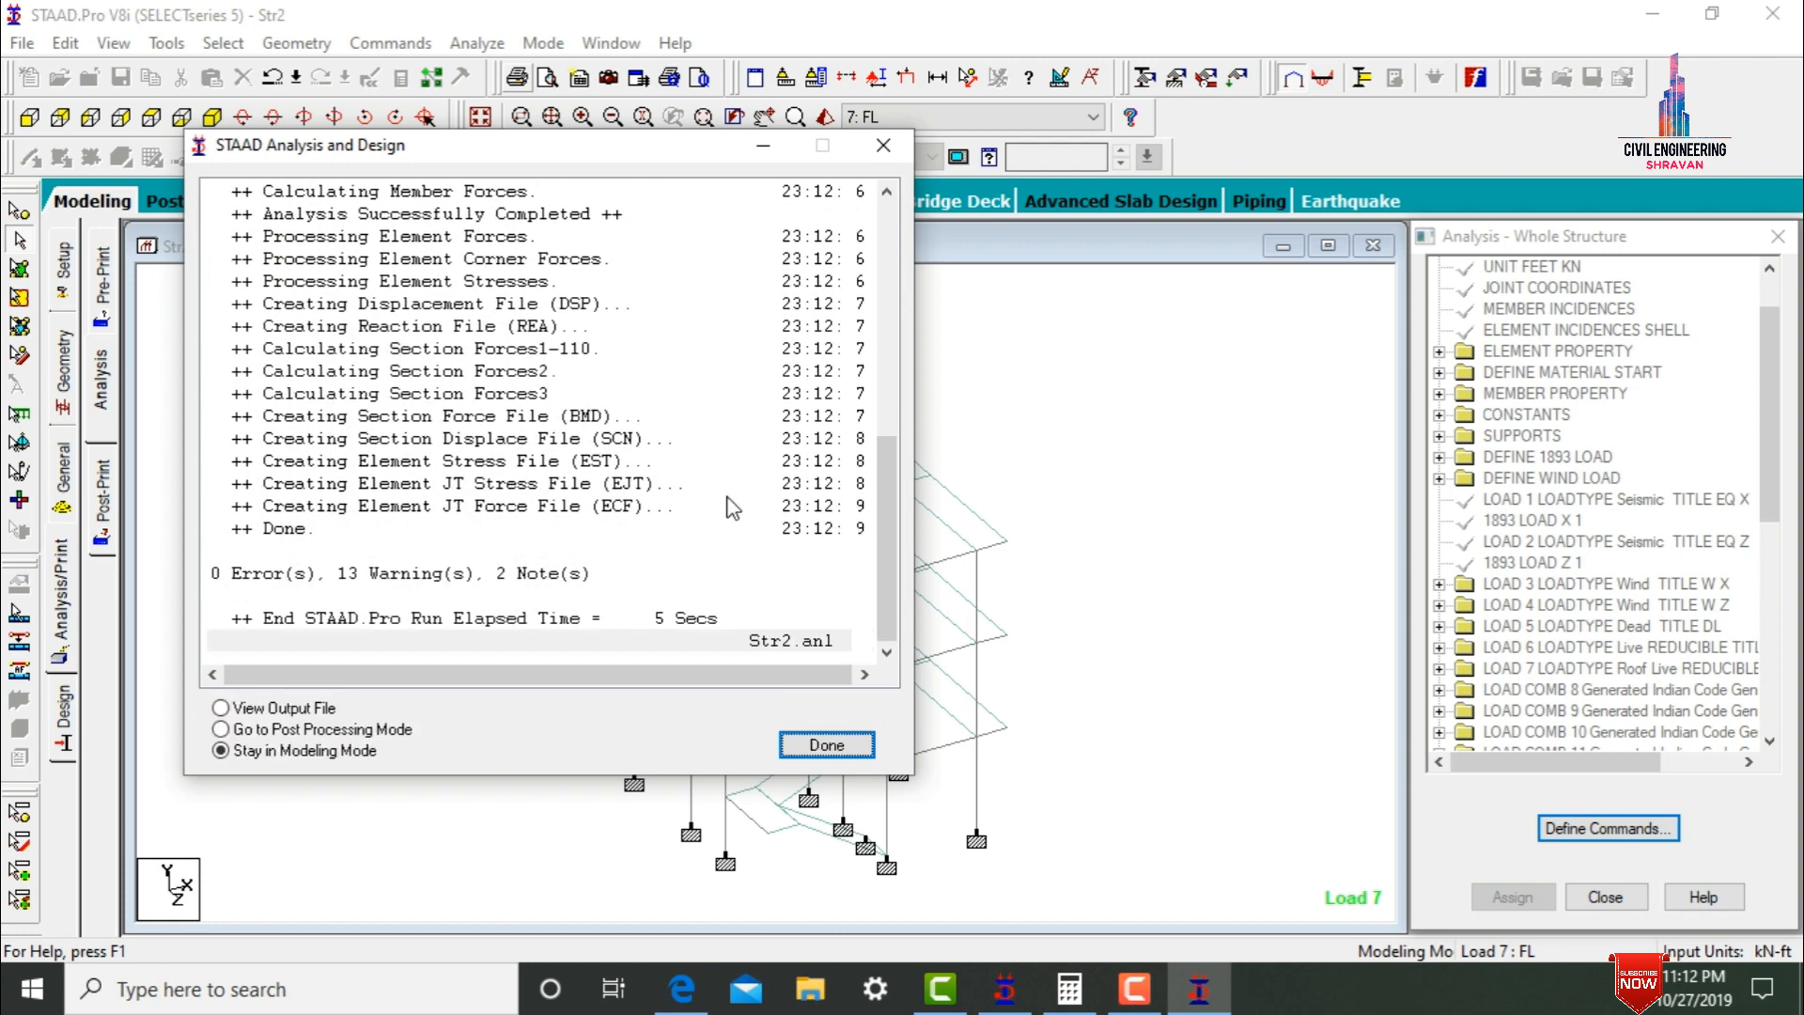
- Finish the analysis run in Post Processing Mode and apply the results setup with all load cases selected
{"action": "left_click", "coordinate": [264, 738]}
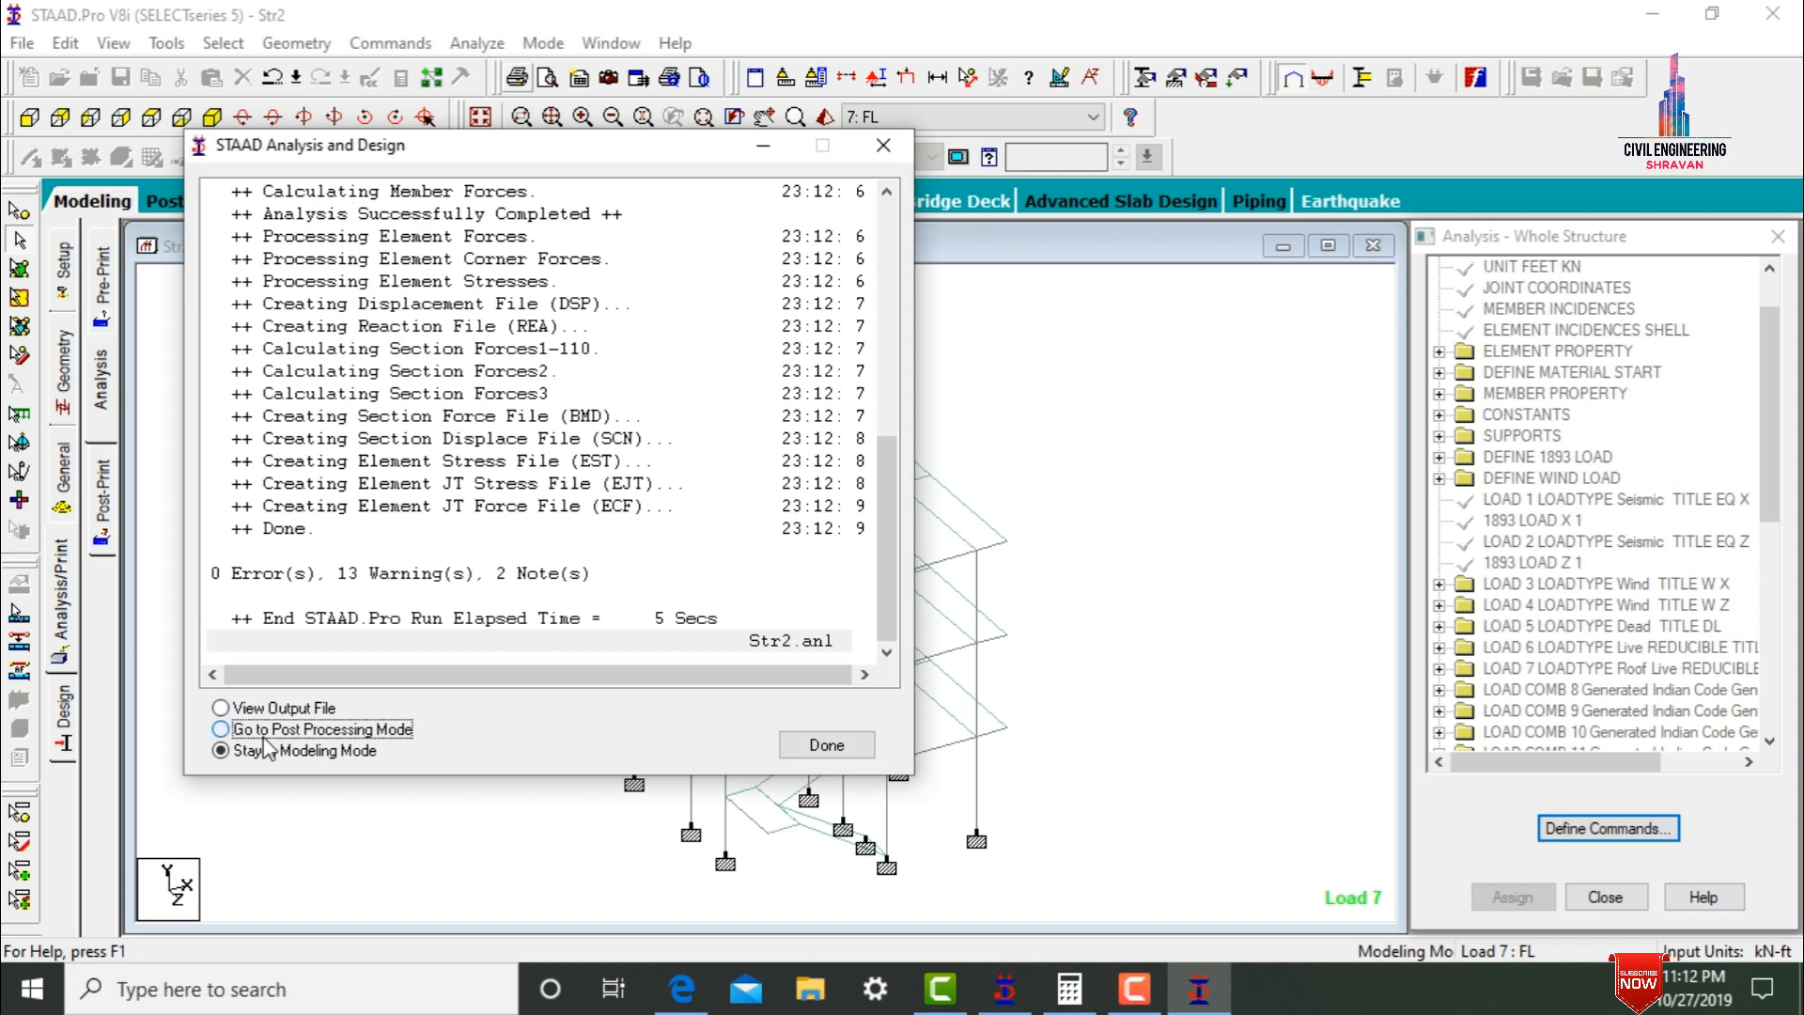
{"action": "left_click", "coordinate": [827, 744]}
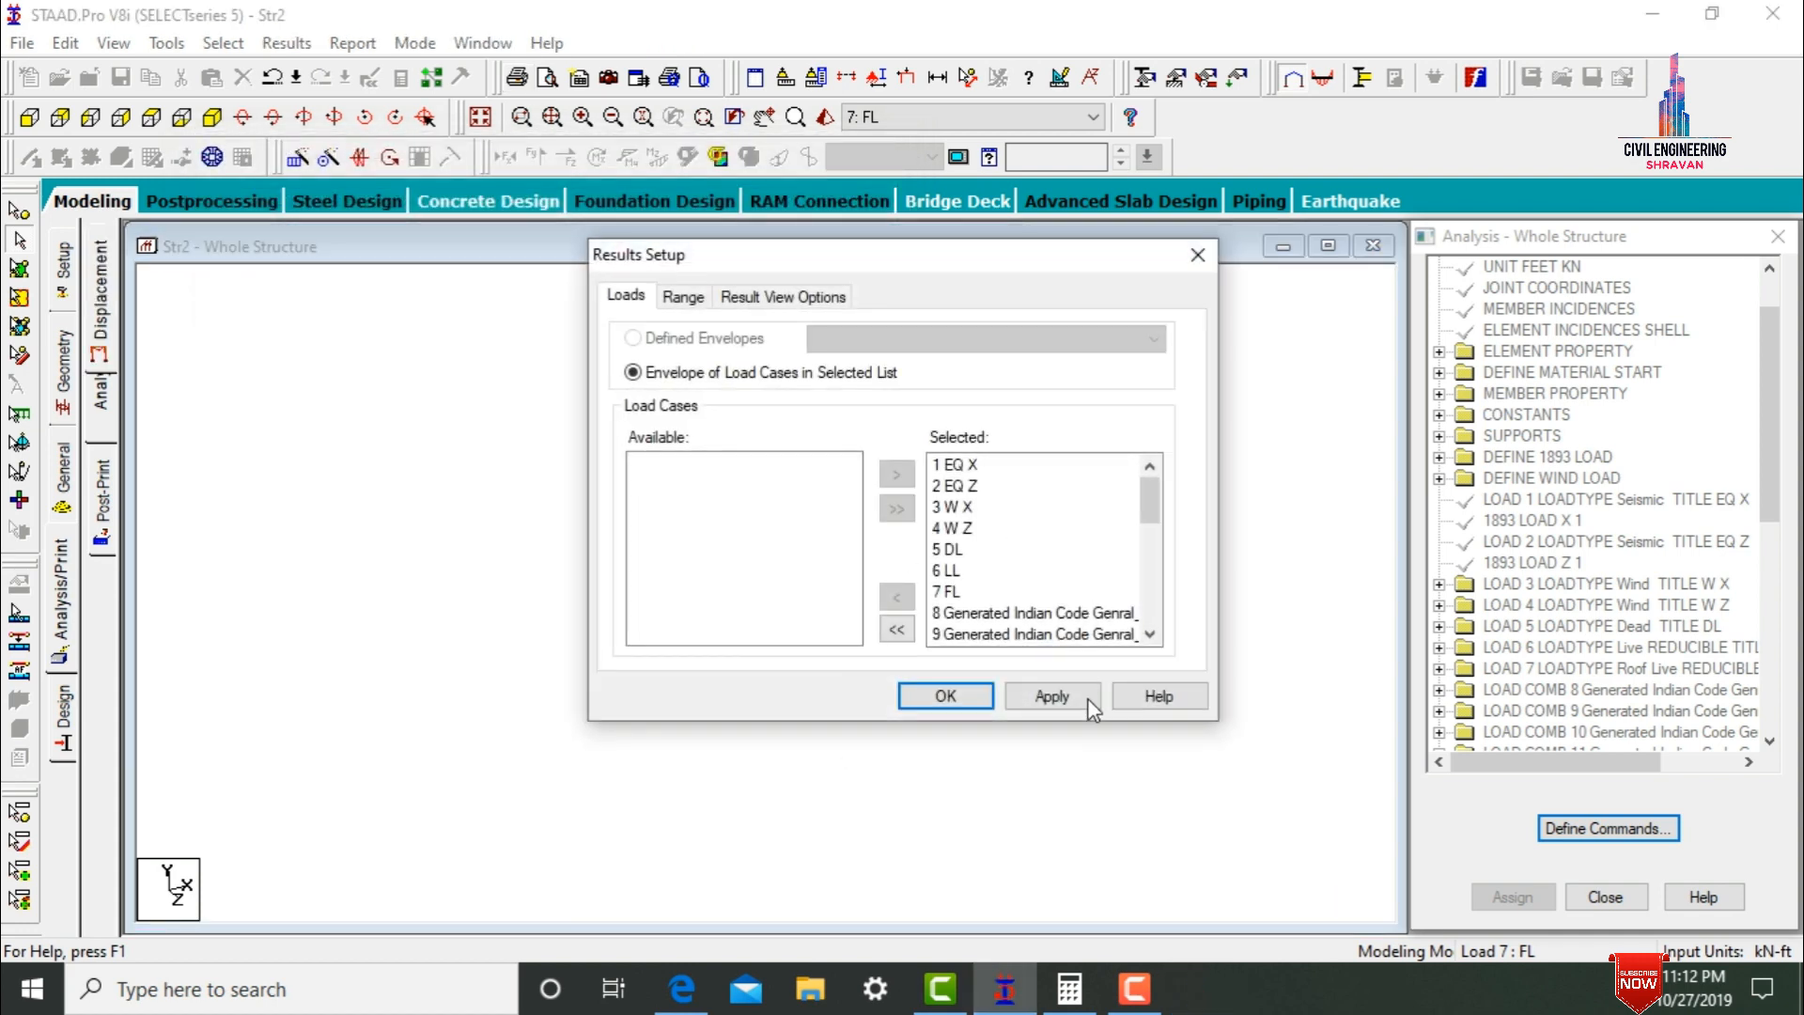
{"action": "left_click", "coordinate": [1049, 703]}
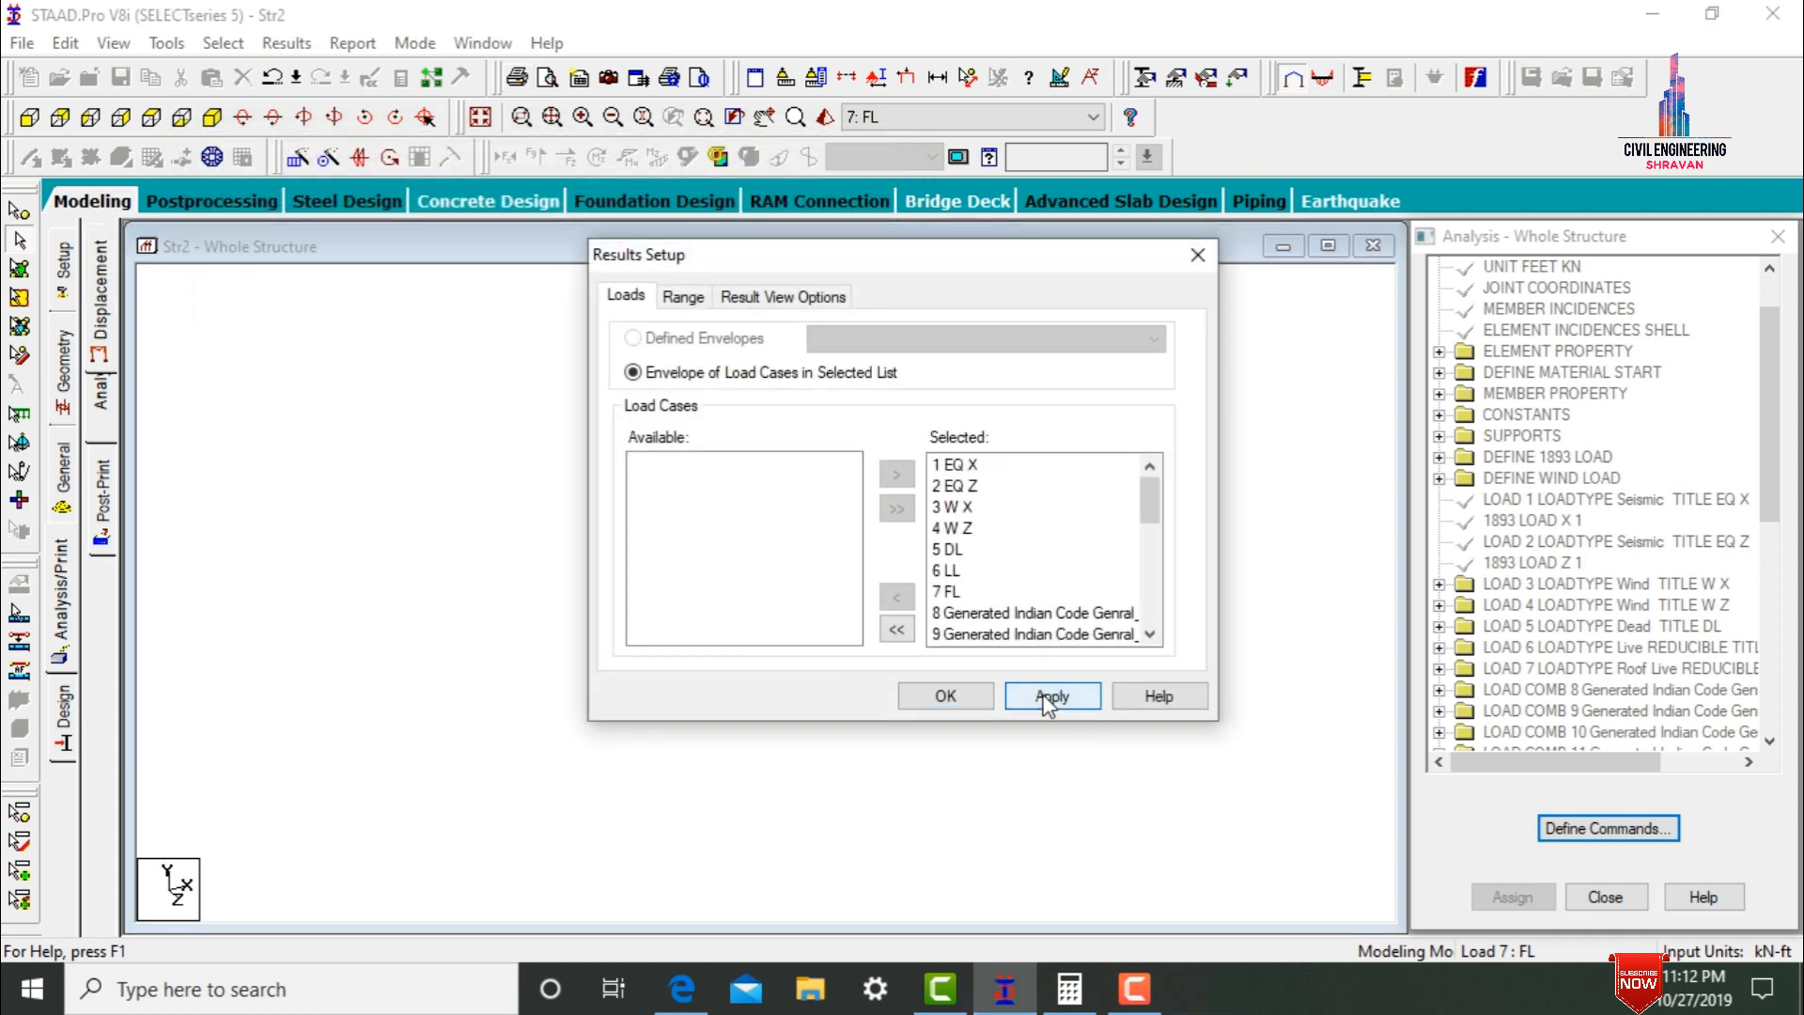
{"action": "left_click", "coordinate": [945, 695]}
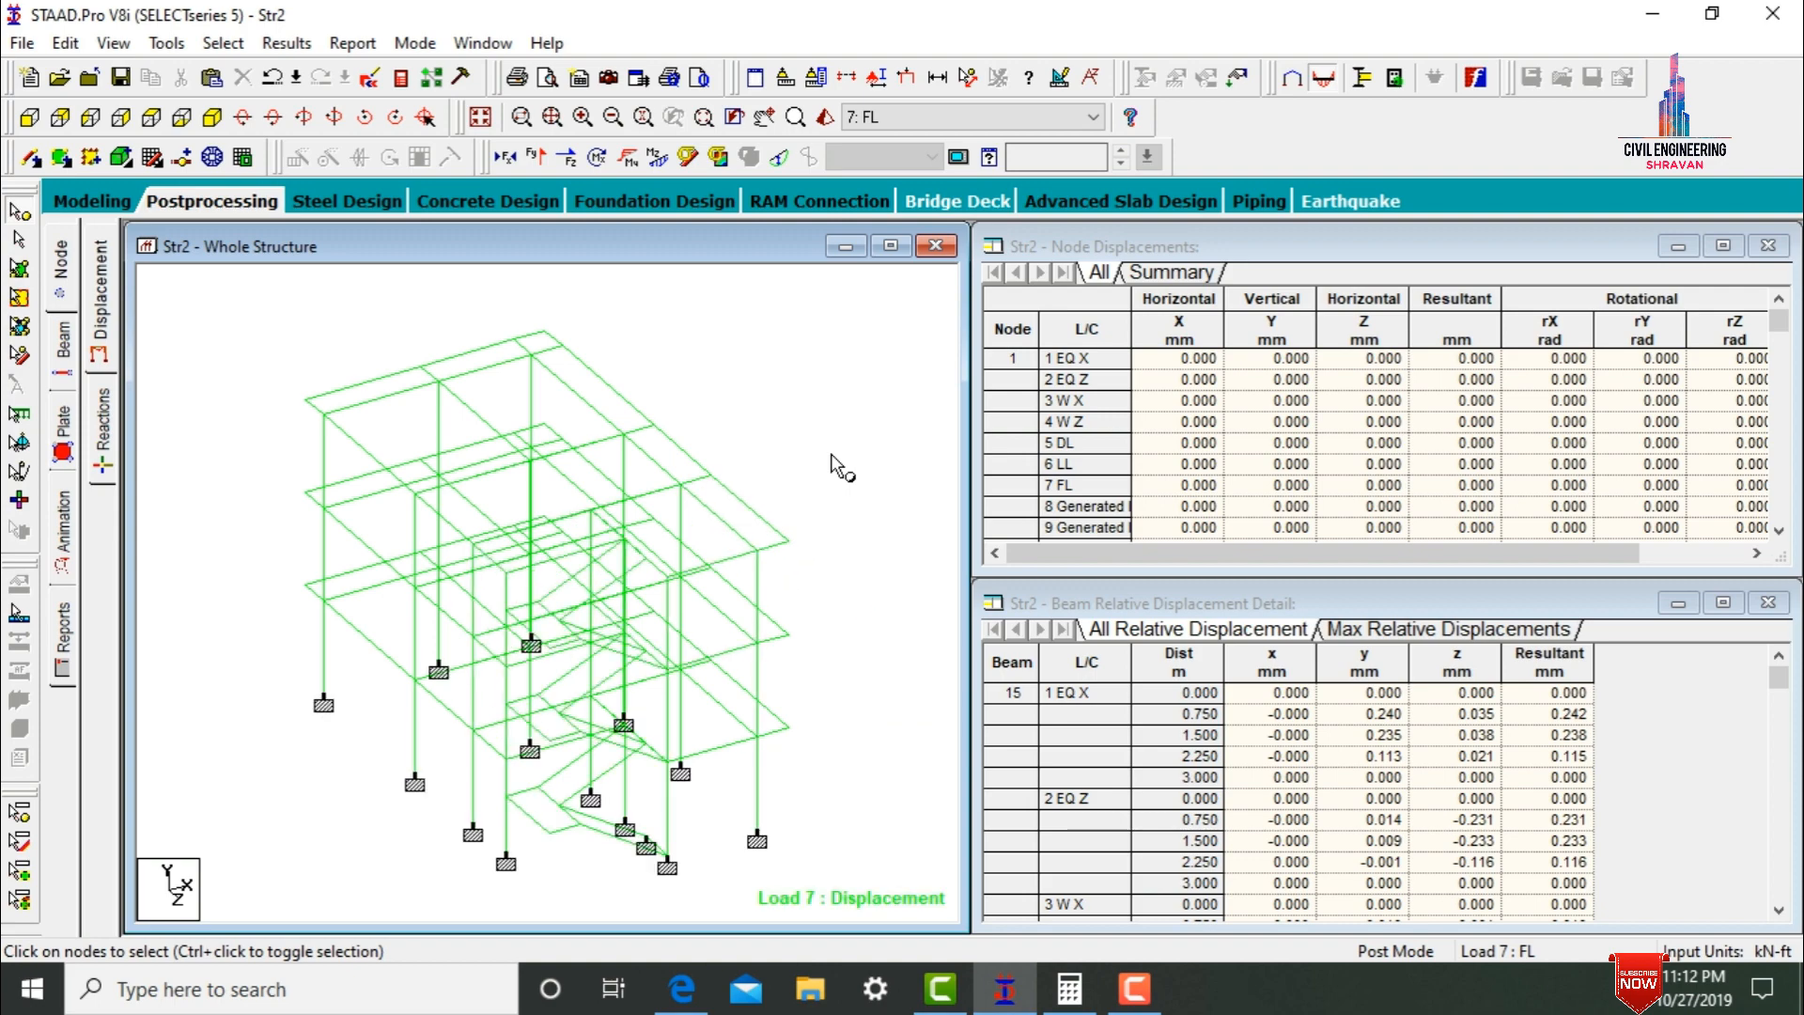
- Examine the frame's displaced shape load case by load case, from 1: EQ X into the generated Indian Code combinations
{"action": "left_click", "coordinate": [883, 120]}
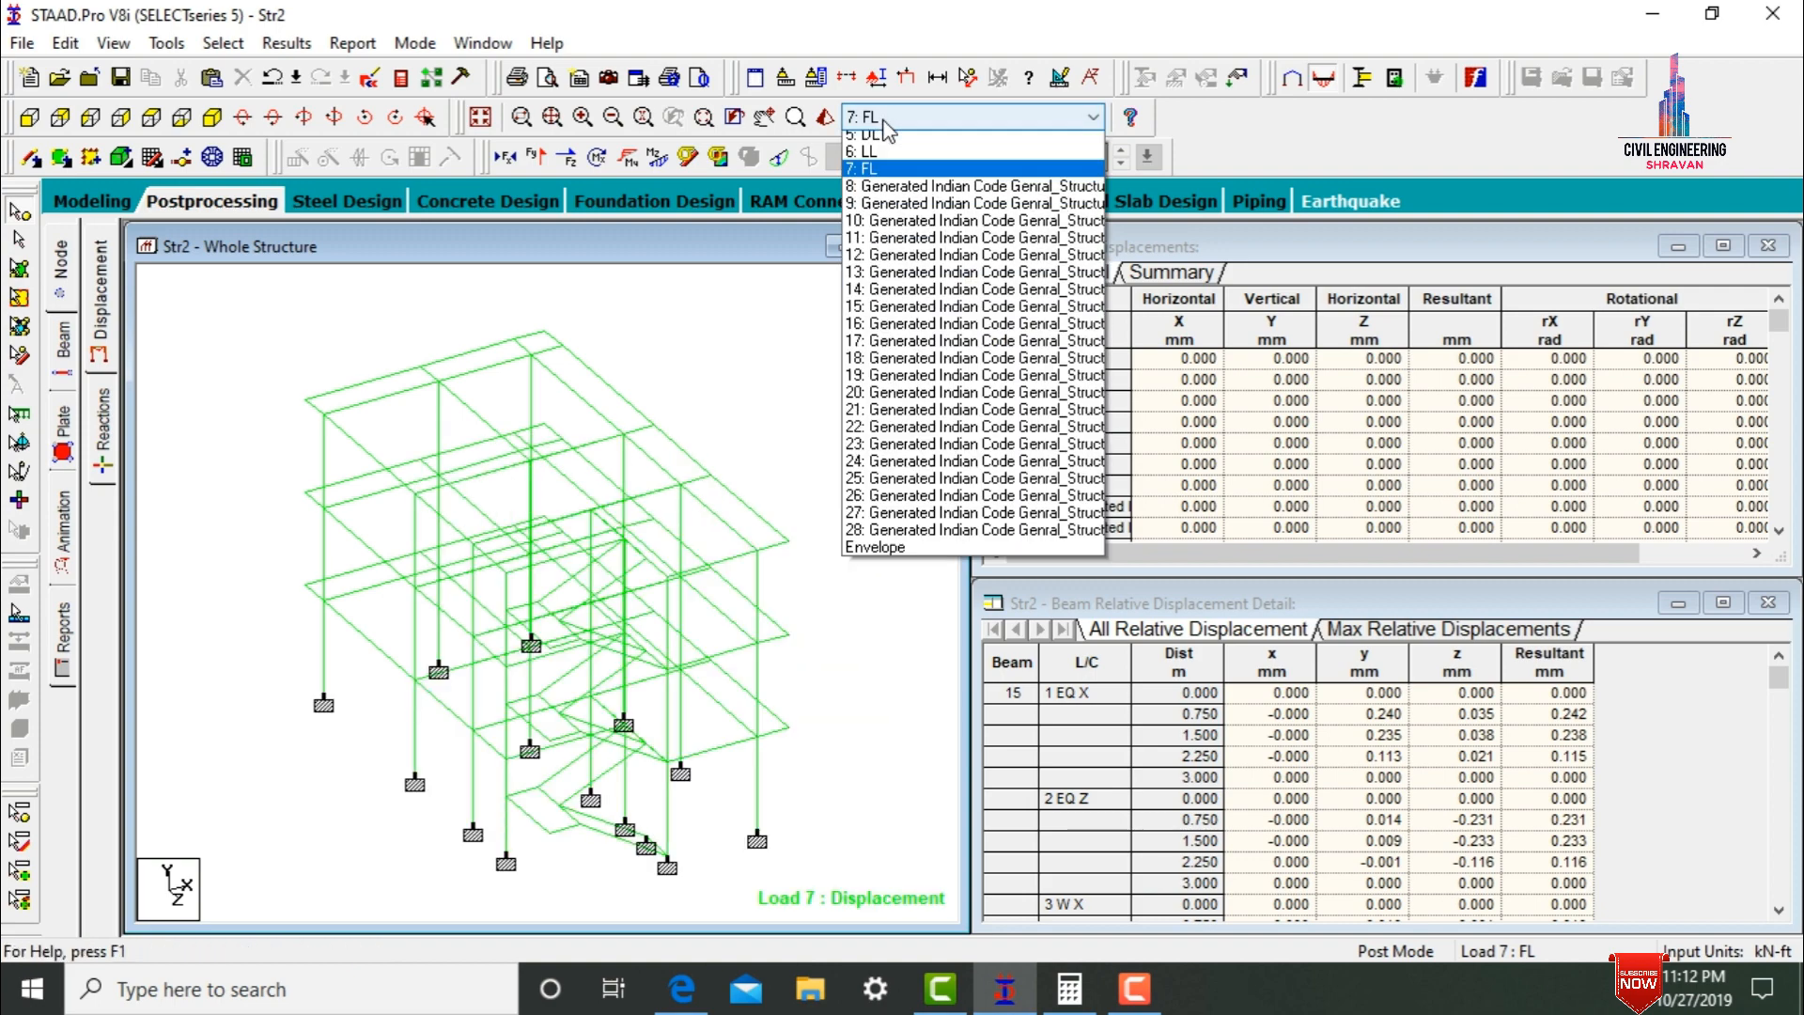
{"action": "scroll", "coordinate": [884, 138], "scroll_direction": "up", "scroll_amount": 5}
{"action": "left_click", "coordinate": [883, 137]}
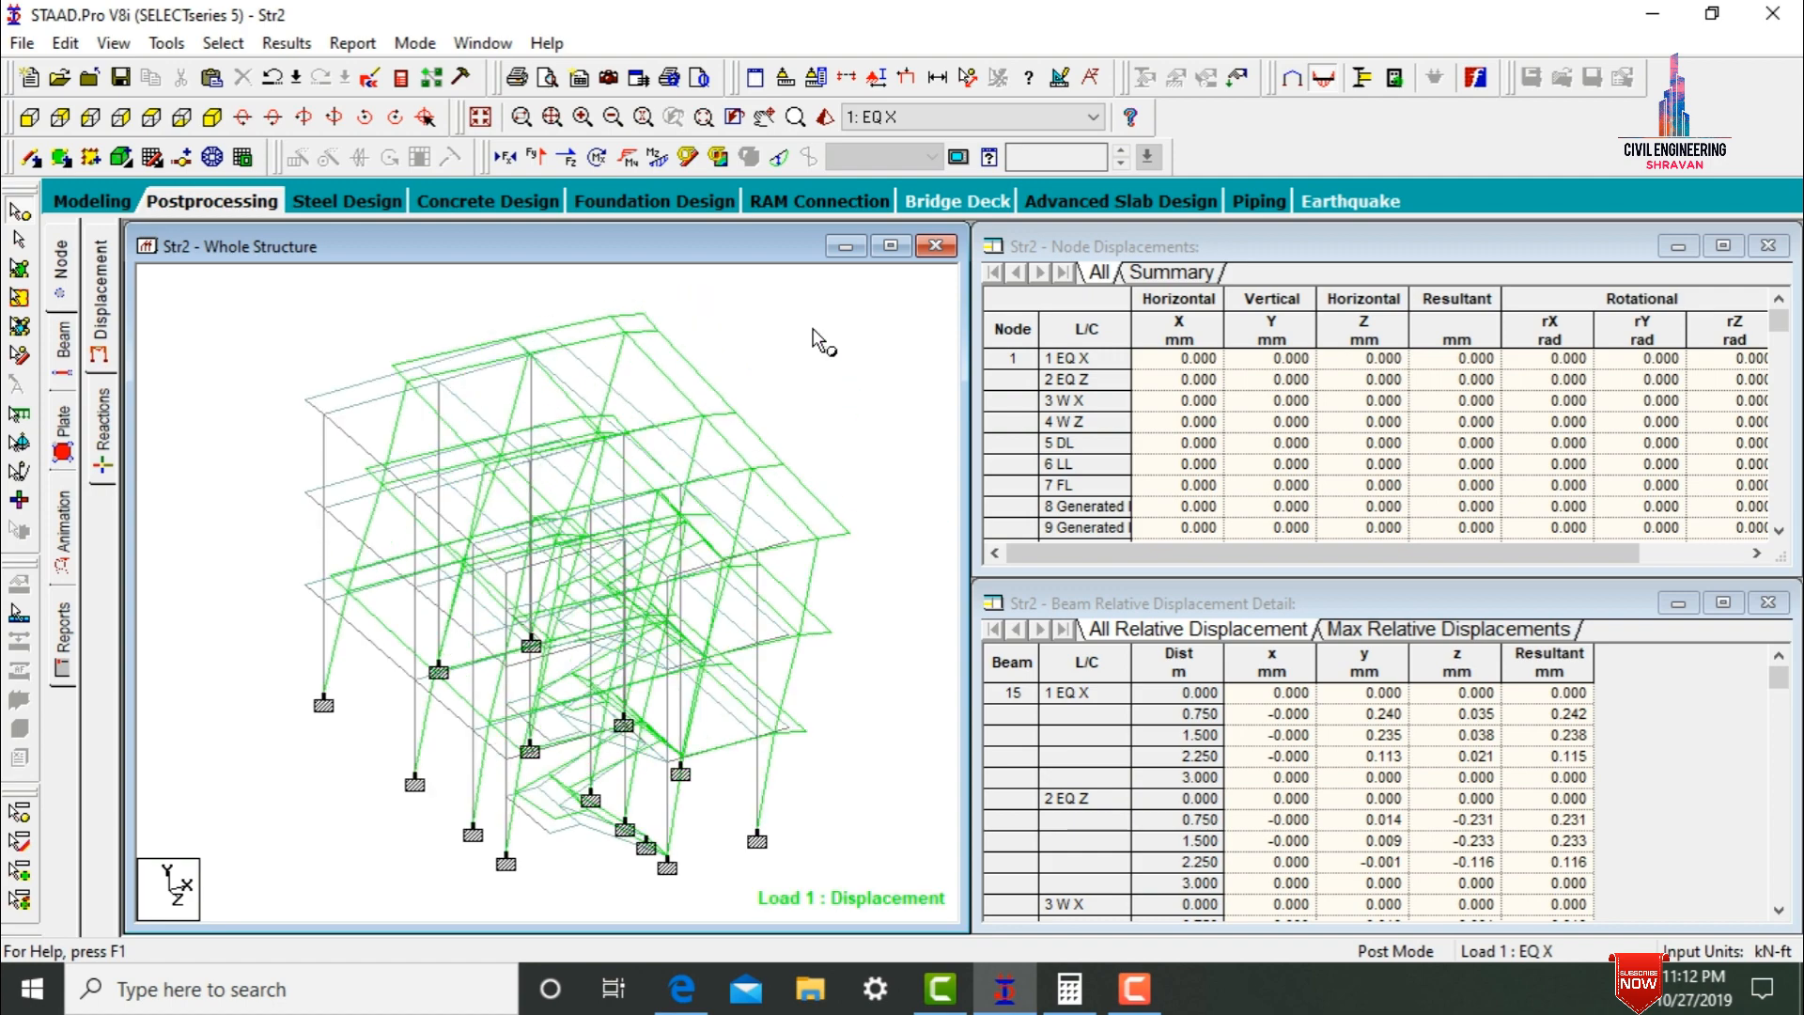
{"action": "key", "text": "Down"}
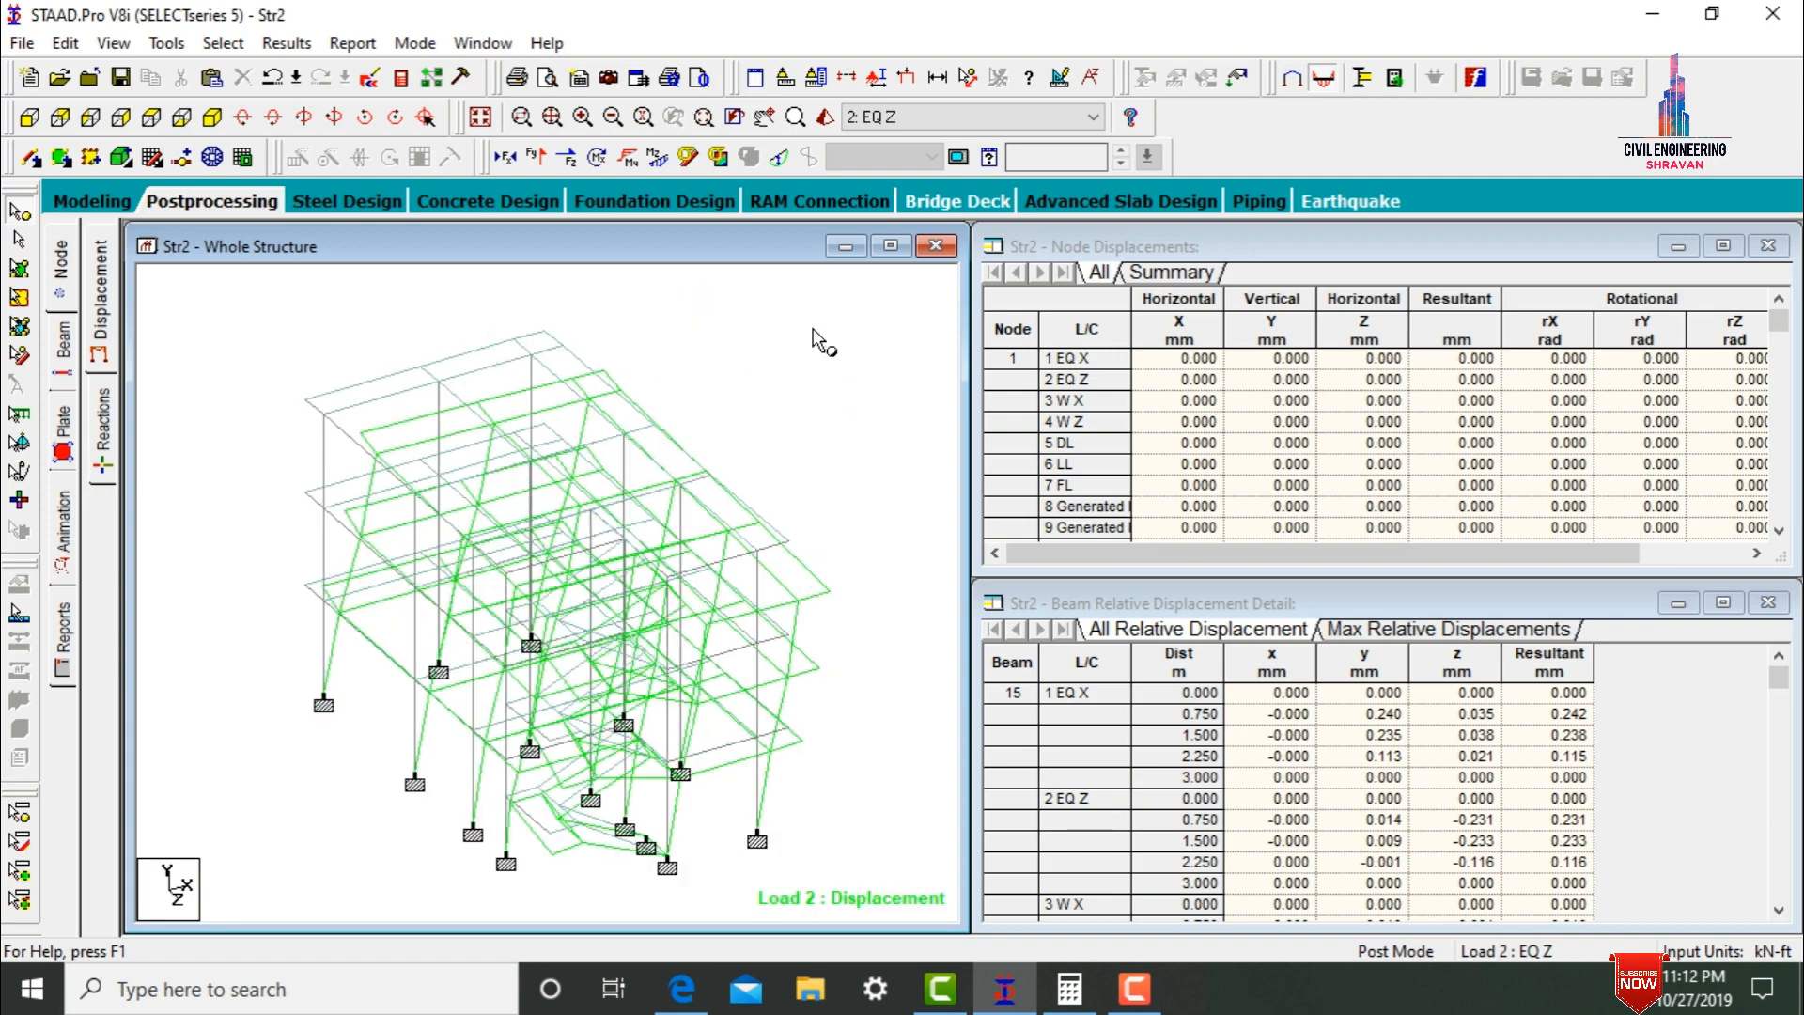
{"action": "key", "text": "Down"}
{"action": "key", "text": "Down"}
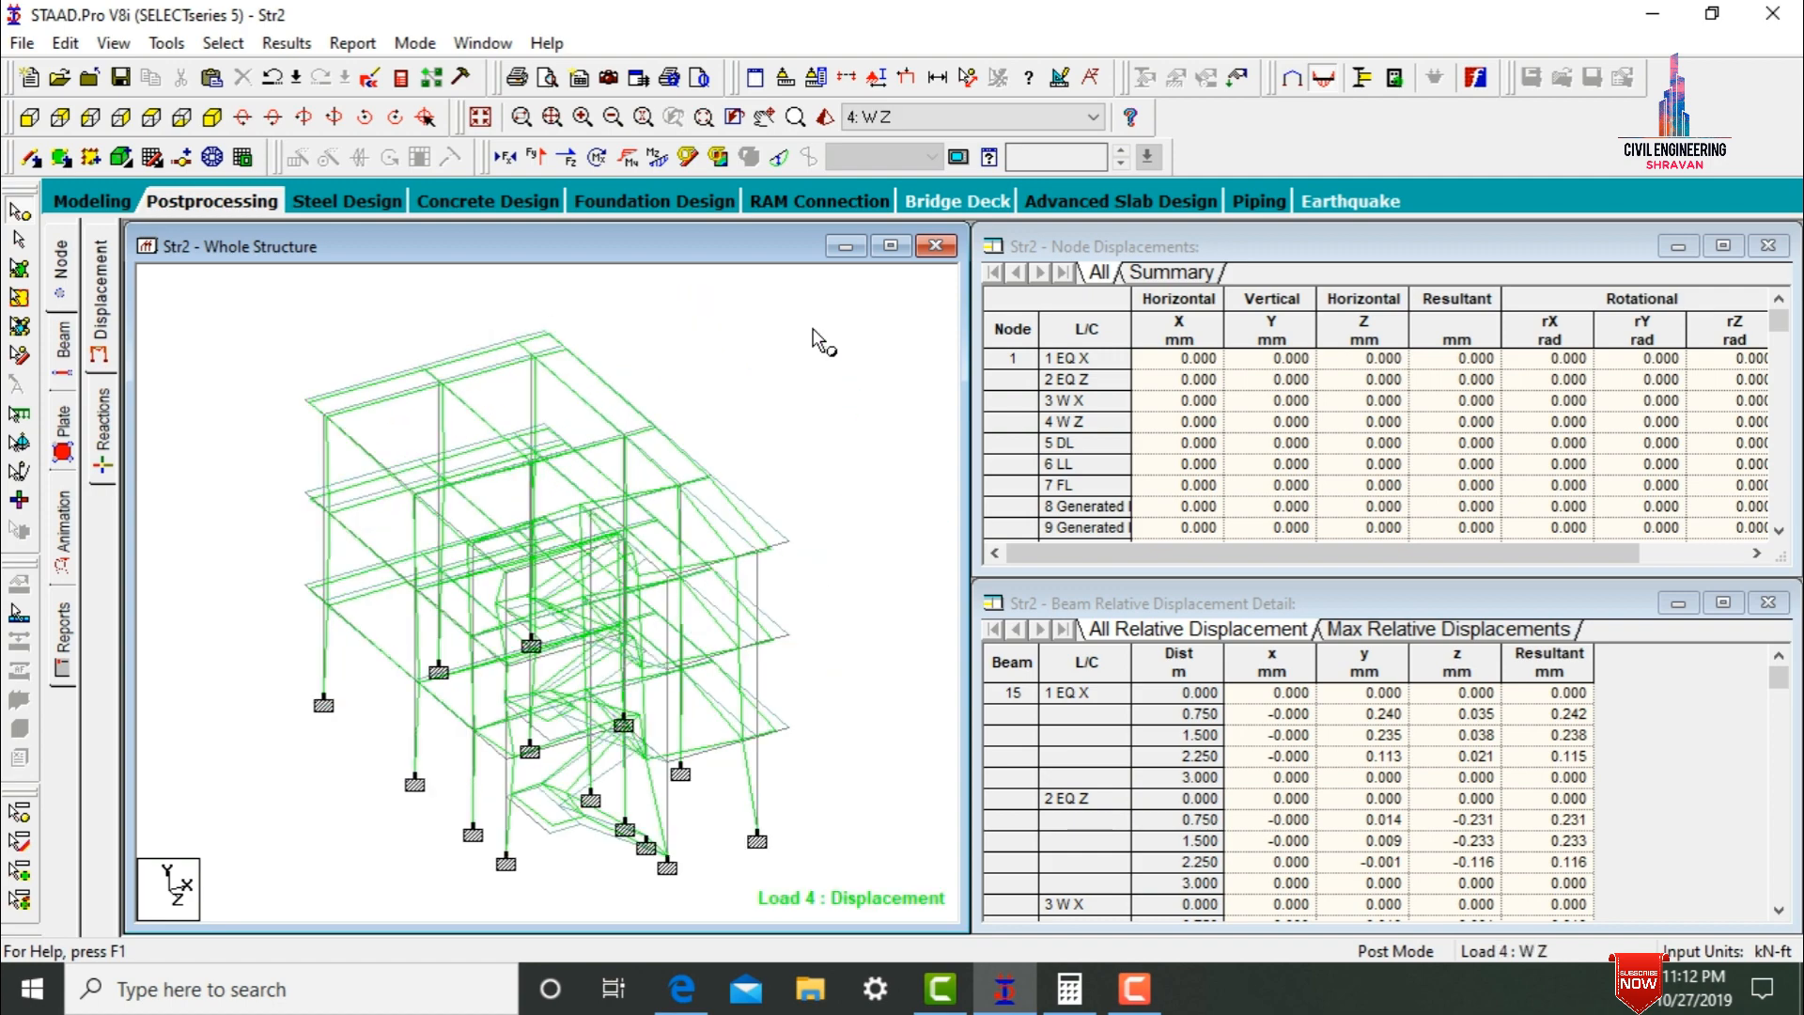
{"action": "key", "text": "Down"}
{"action": "key", "text": "Down"}
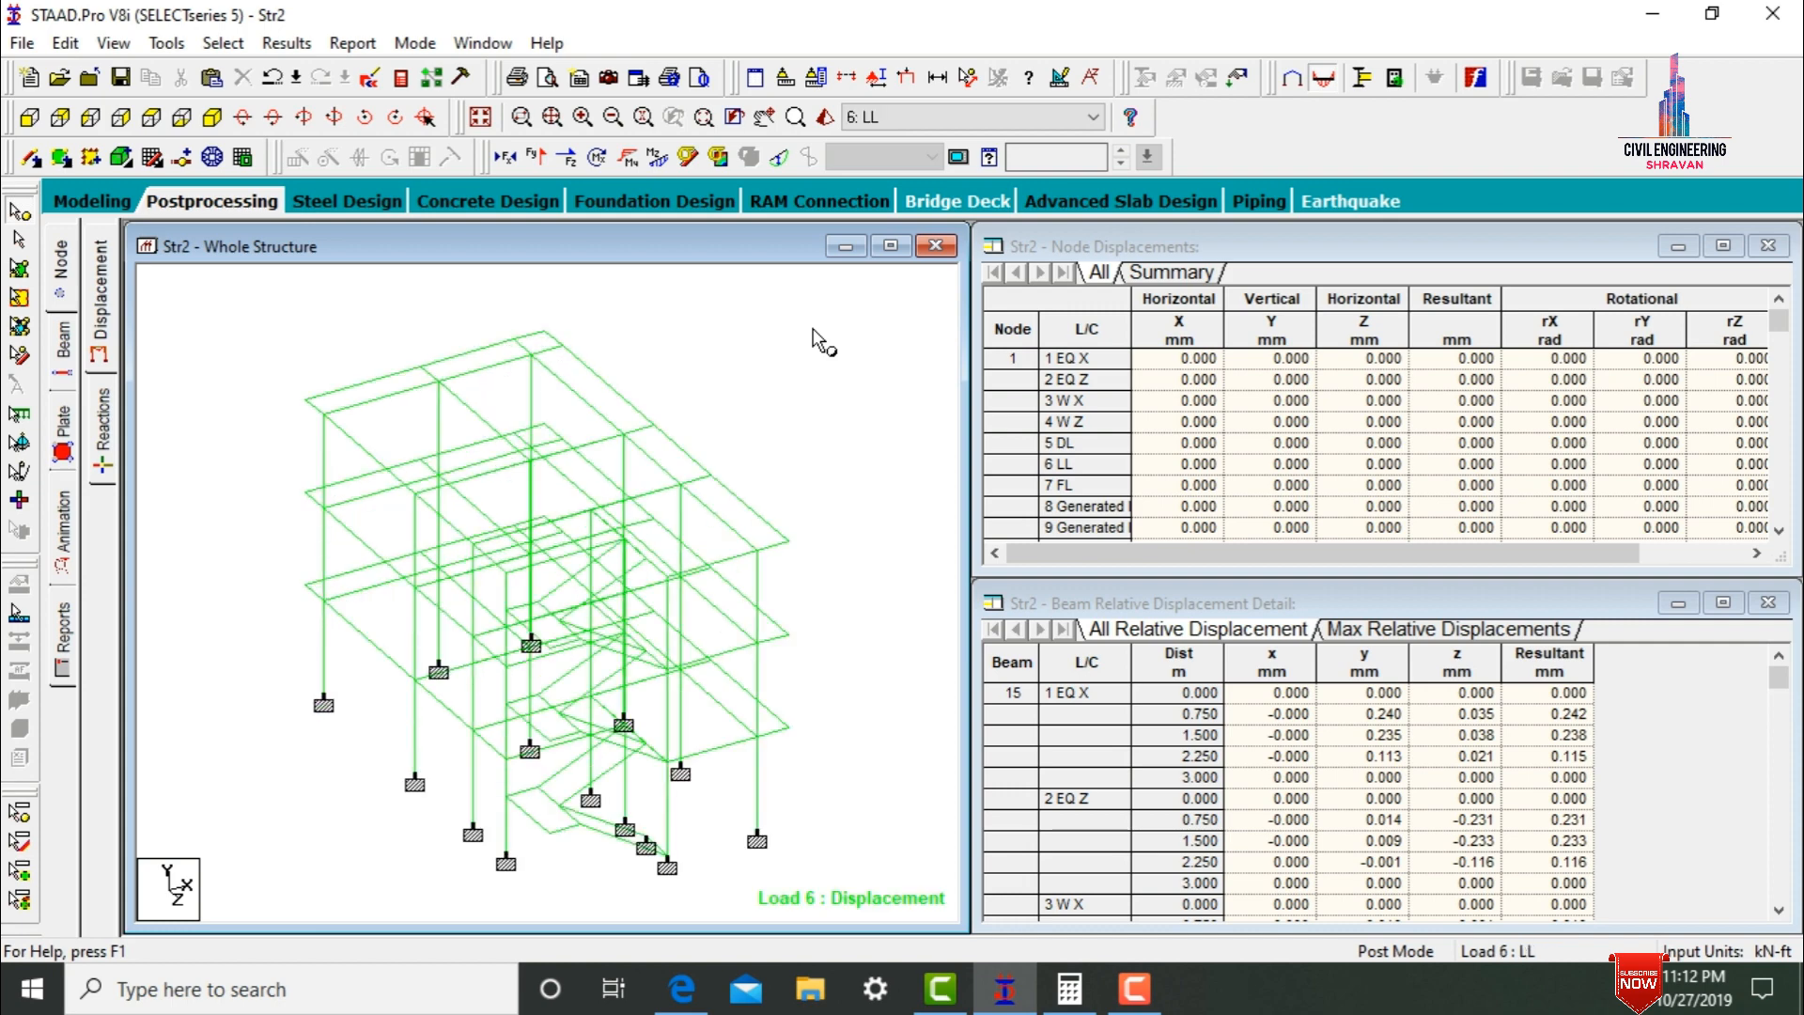
{"action": "key", "text": "Down"}
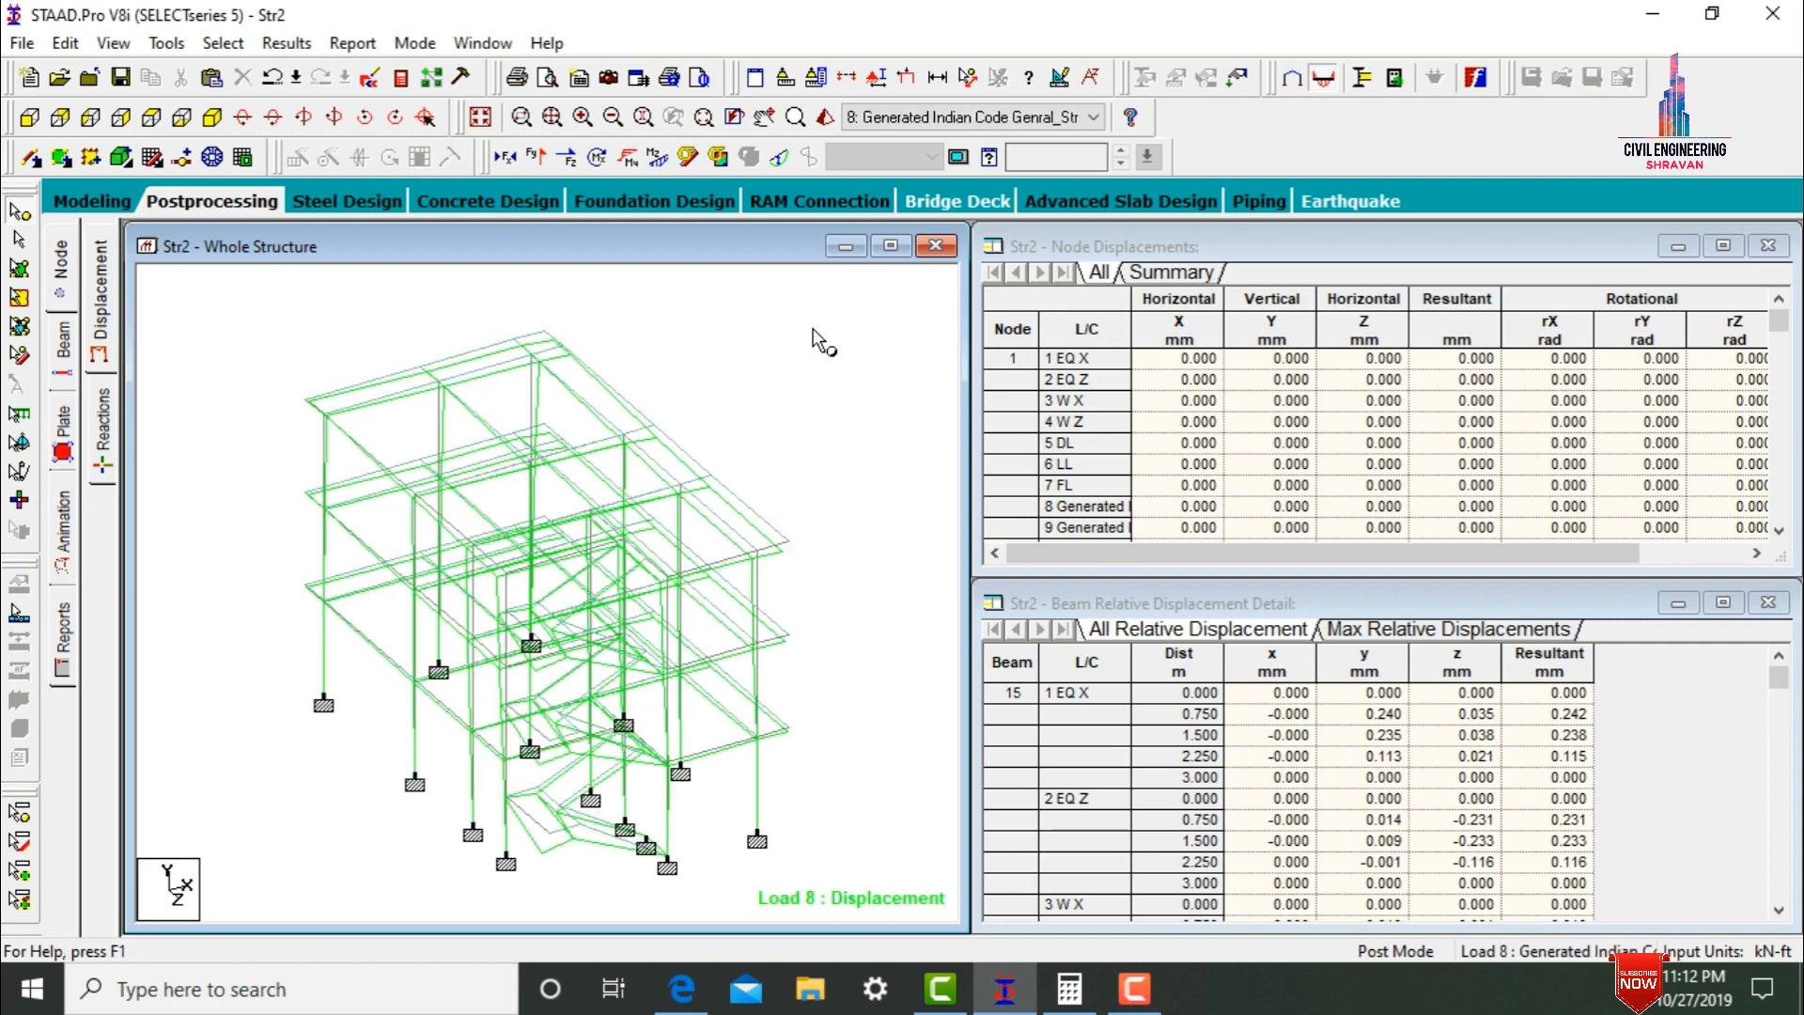
{"action": "key", "text": "Down"}
{"action": "key", "text": "Down"}
{"action": "key", "text": "Down"}
{"action": "key", "text": "Down"}
{"action": "key", "text": "Down"}
{"action": "key", "text": "Down"}
{"action": "key", "text": "Down"}
{"action": "key", "text": "Down"}
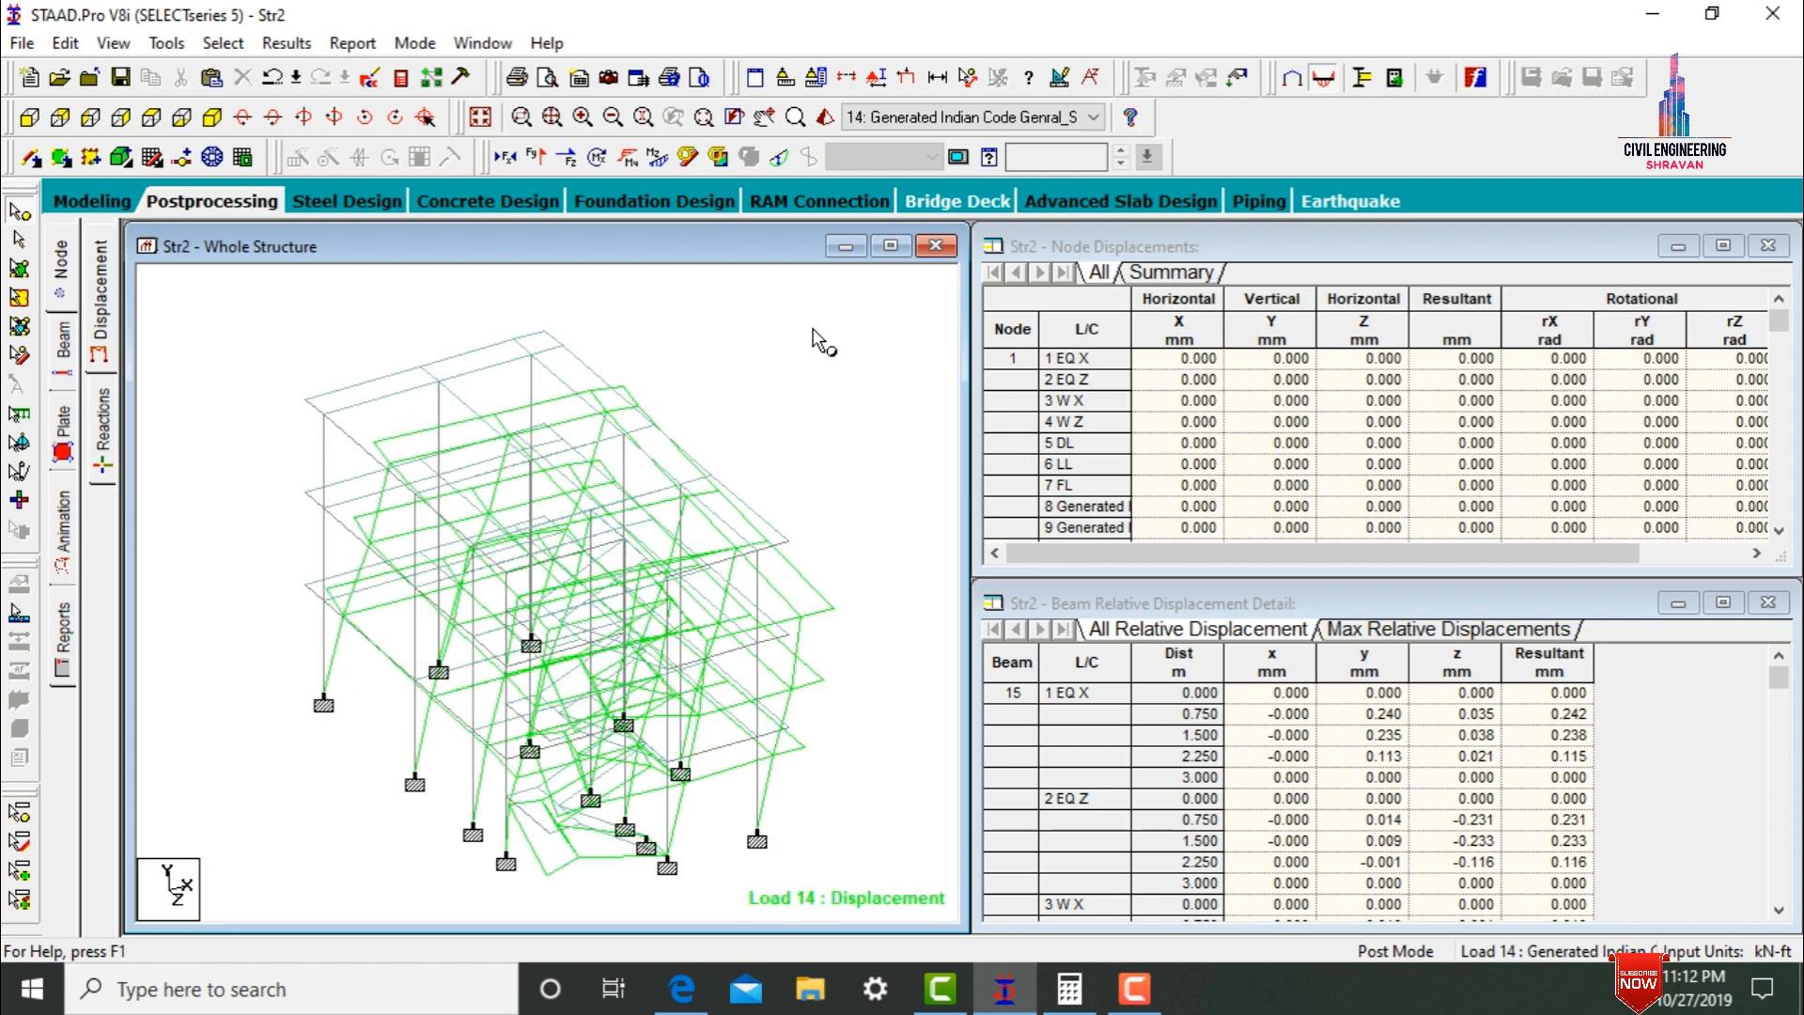
- Show the beam force results and replace the Bending Z diagram with the Shear Y diagram
{"action": "left_click", "coordinate": [62, 344]}
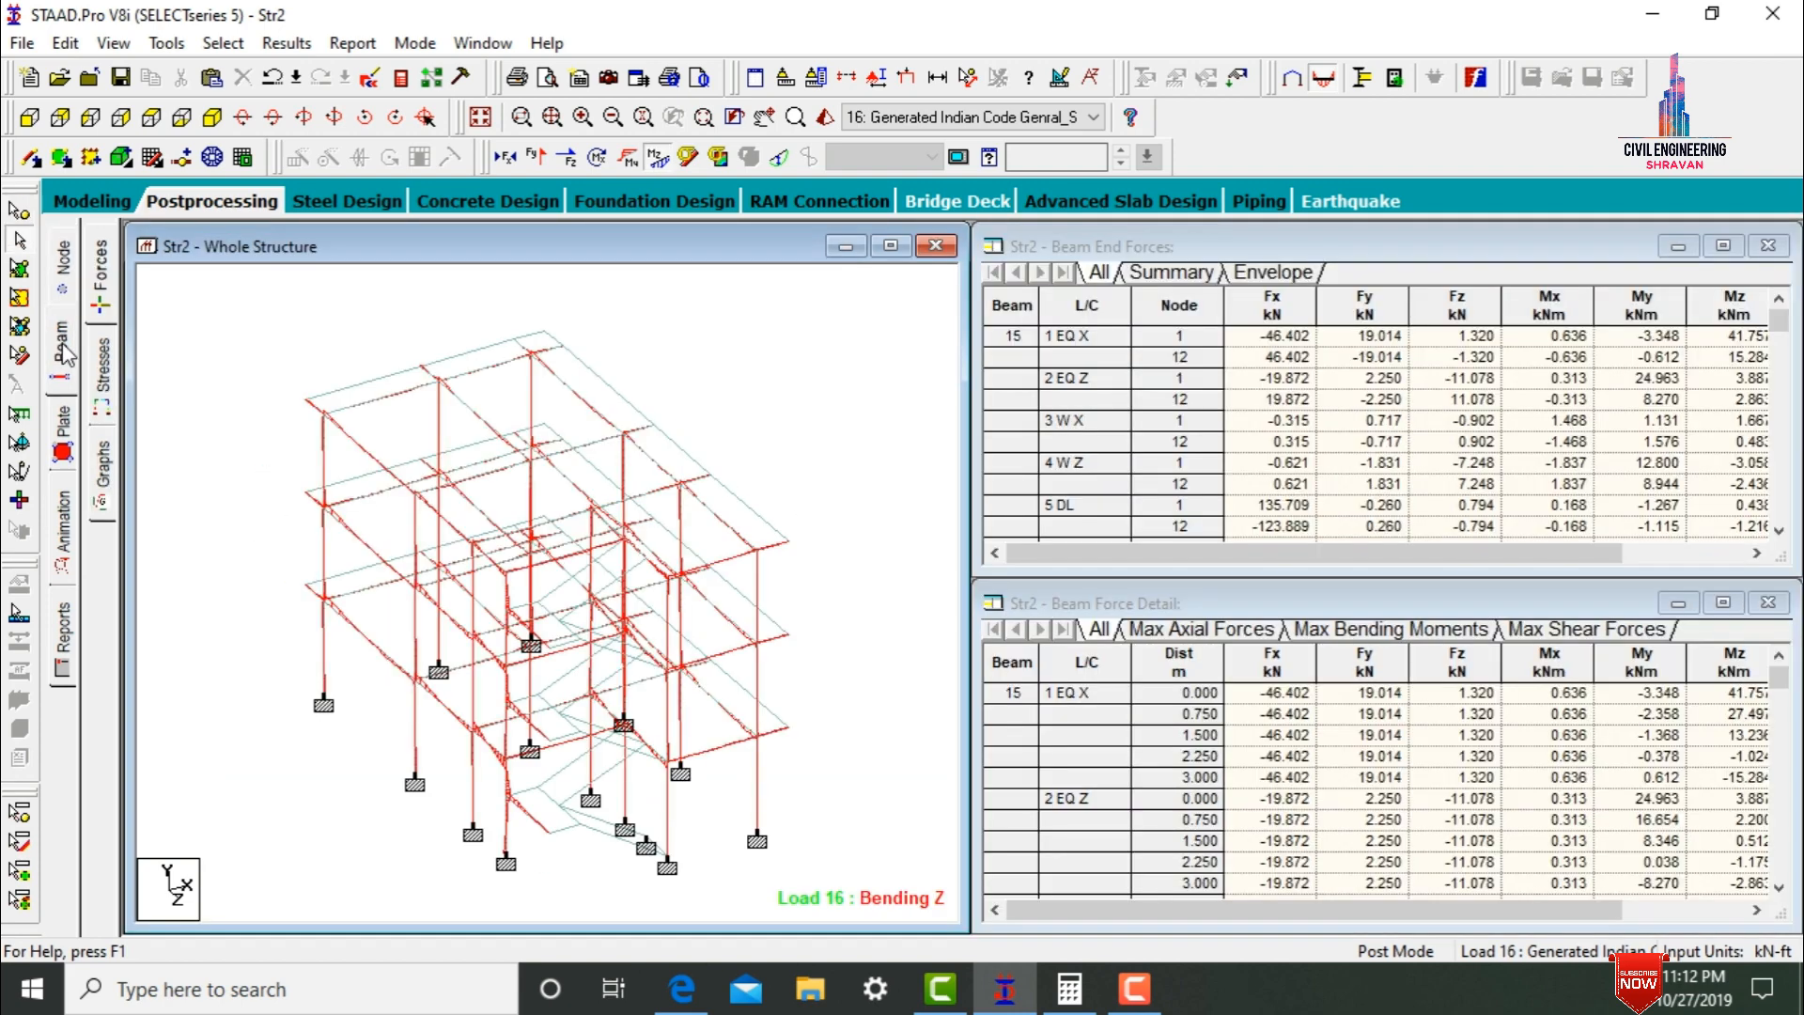
{"action": "left_click", "coordinate": [658, 157]}
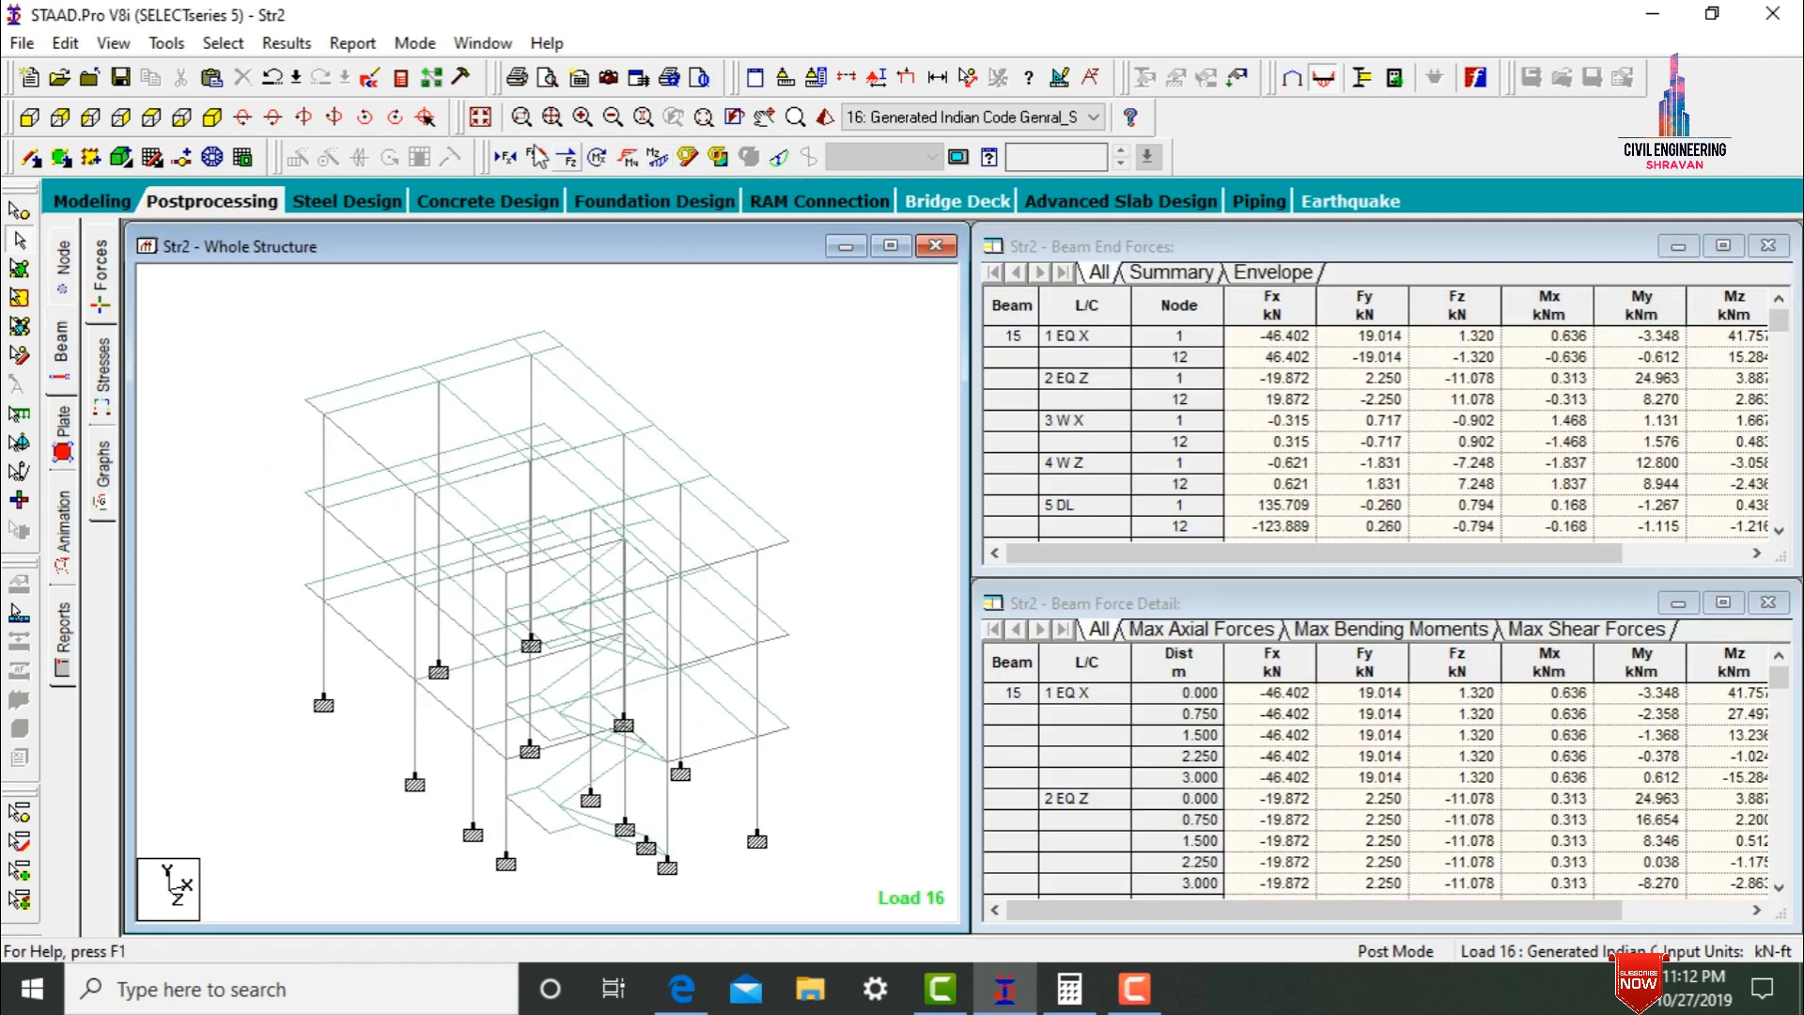
{"action": "left_click", "coordinate": [535, 157]}
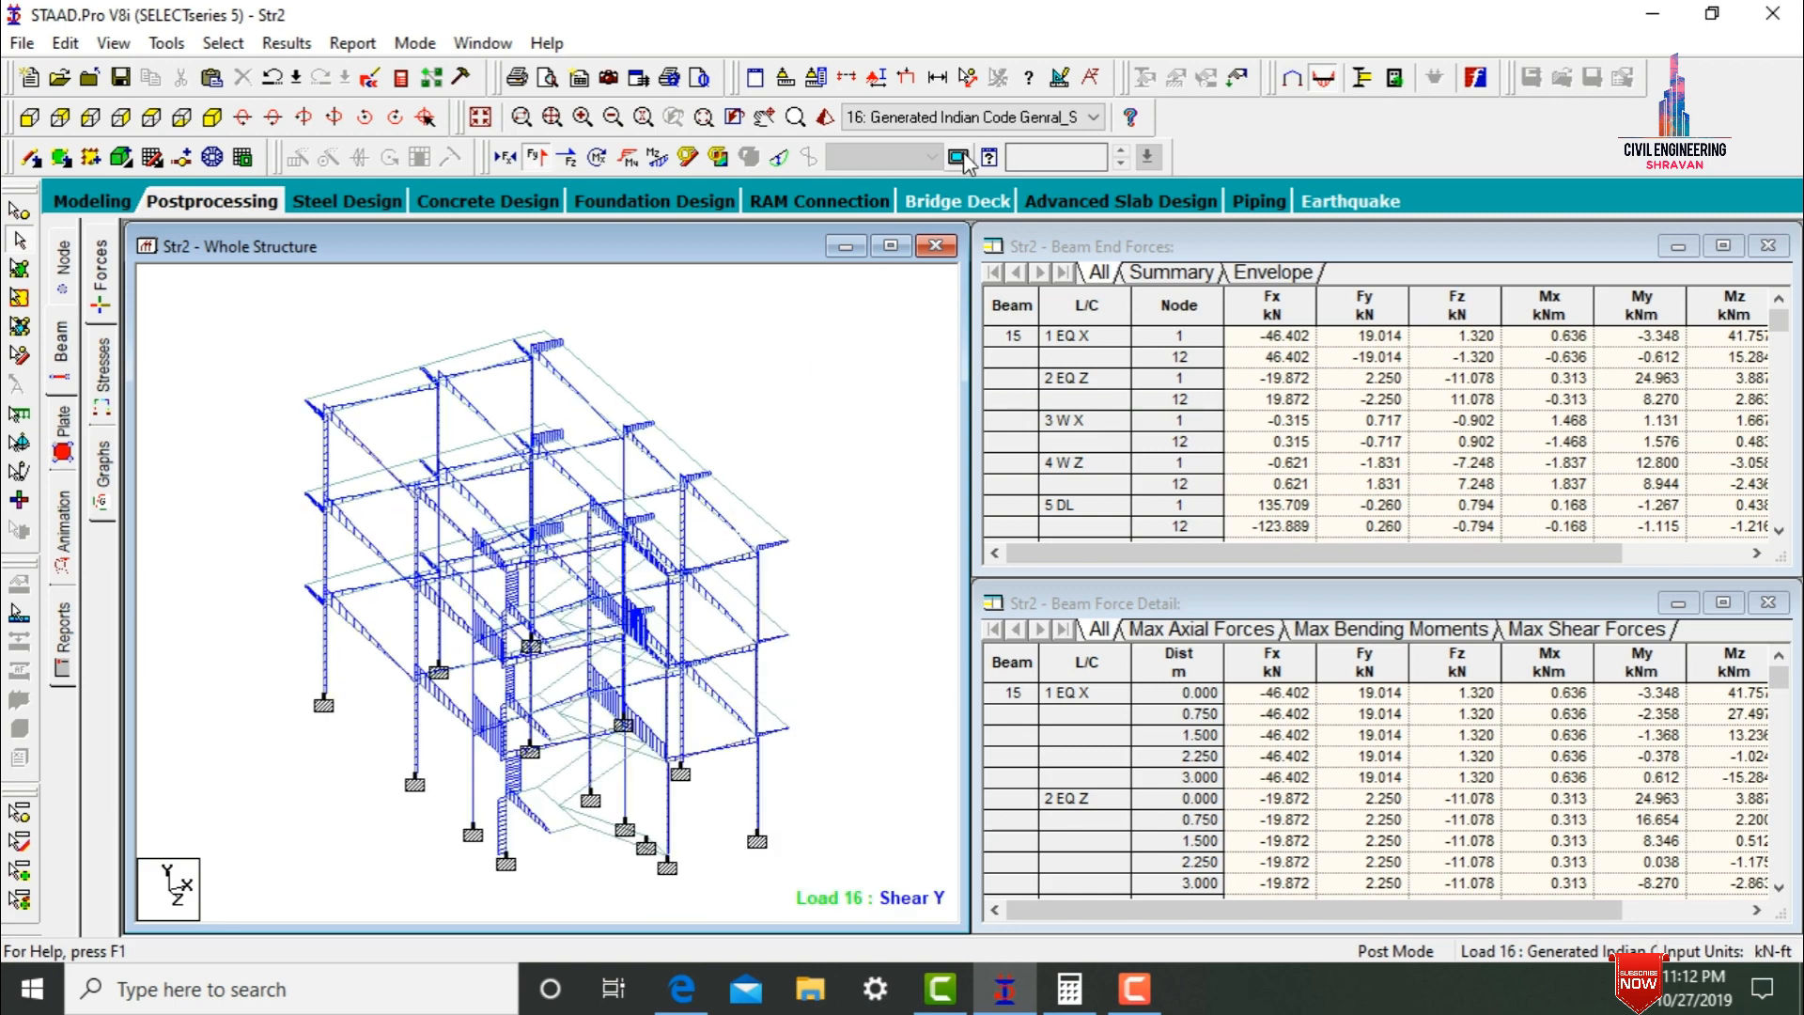
- Examine the Shear Y diagrams load case by load case, from 1: EQ X through the generated Indian Code combinations
{"action": "left_click", "coordinate": [957, 121]}
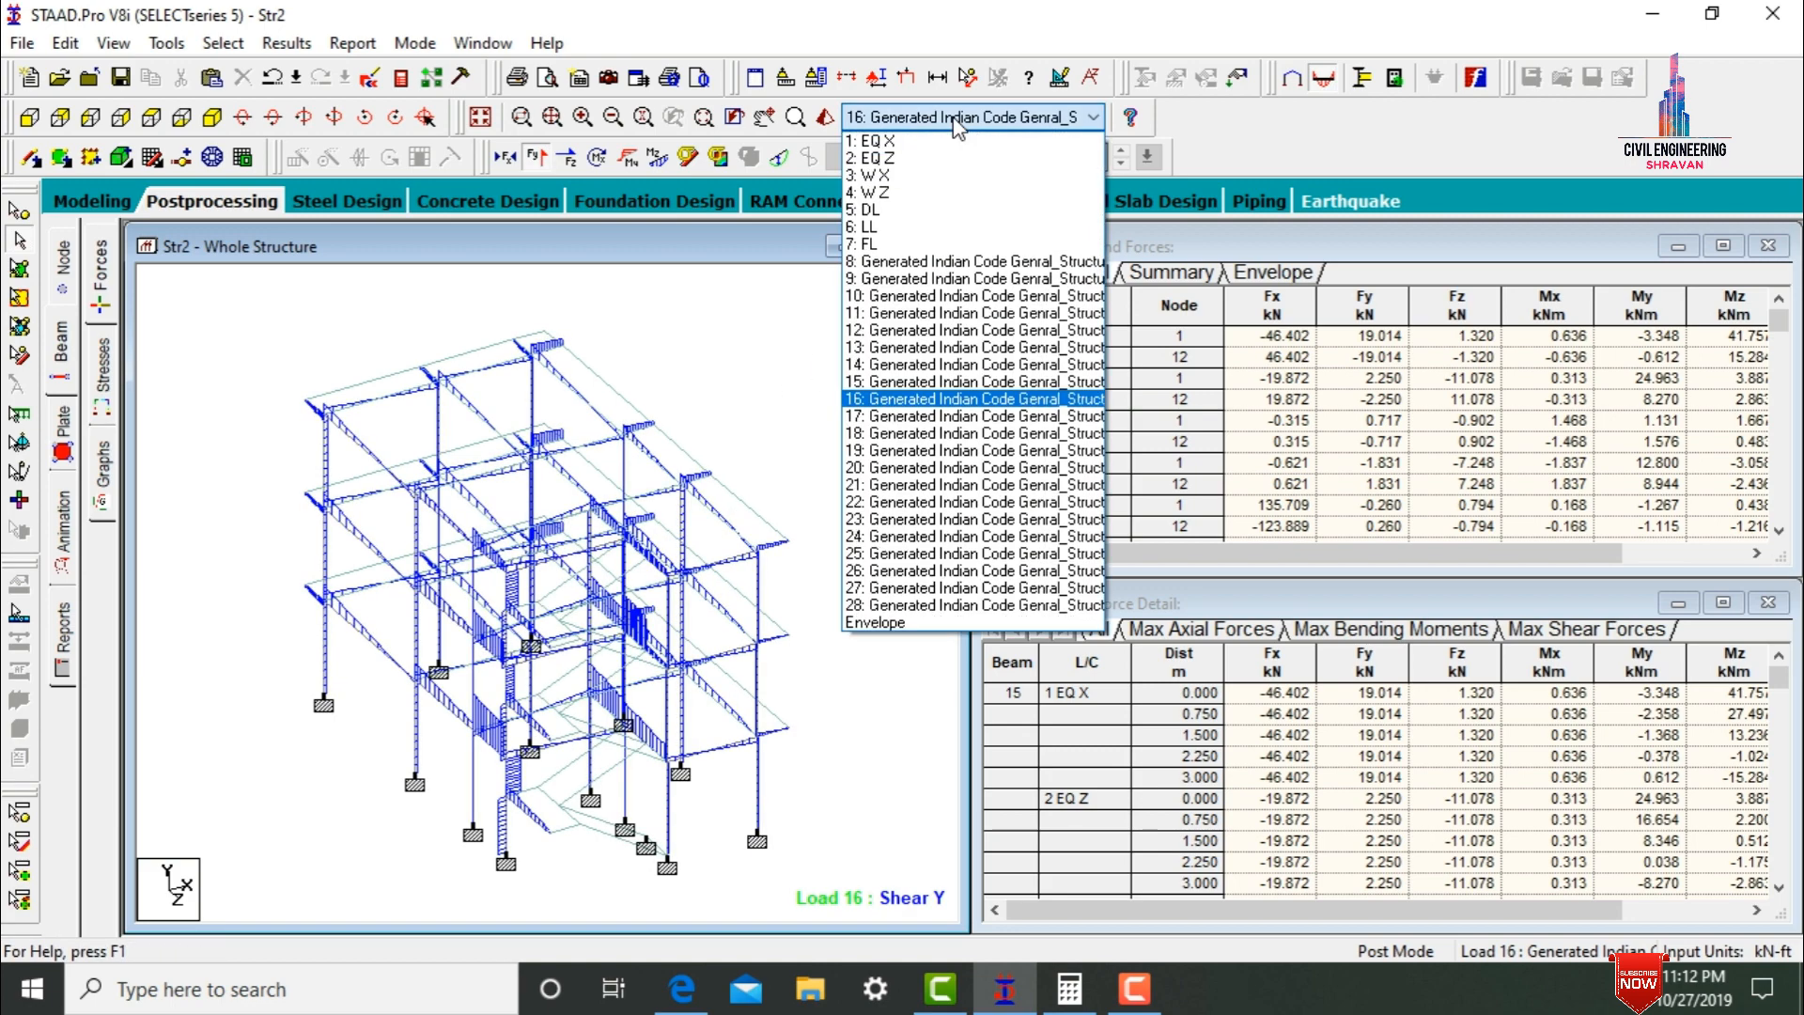
{"action": "left_click", "coordinate": [920, 149]}
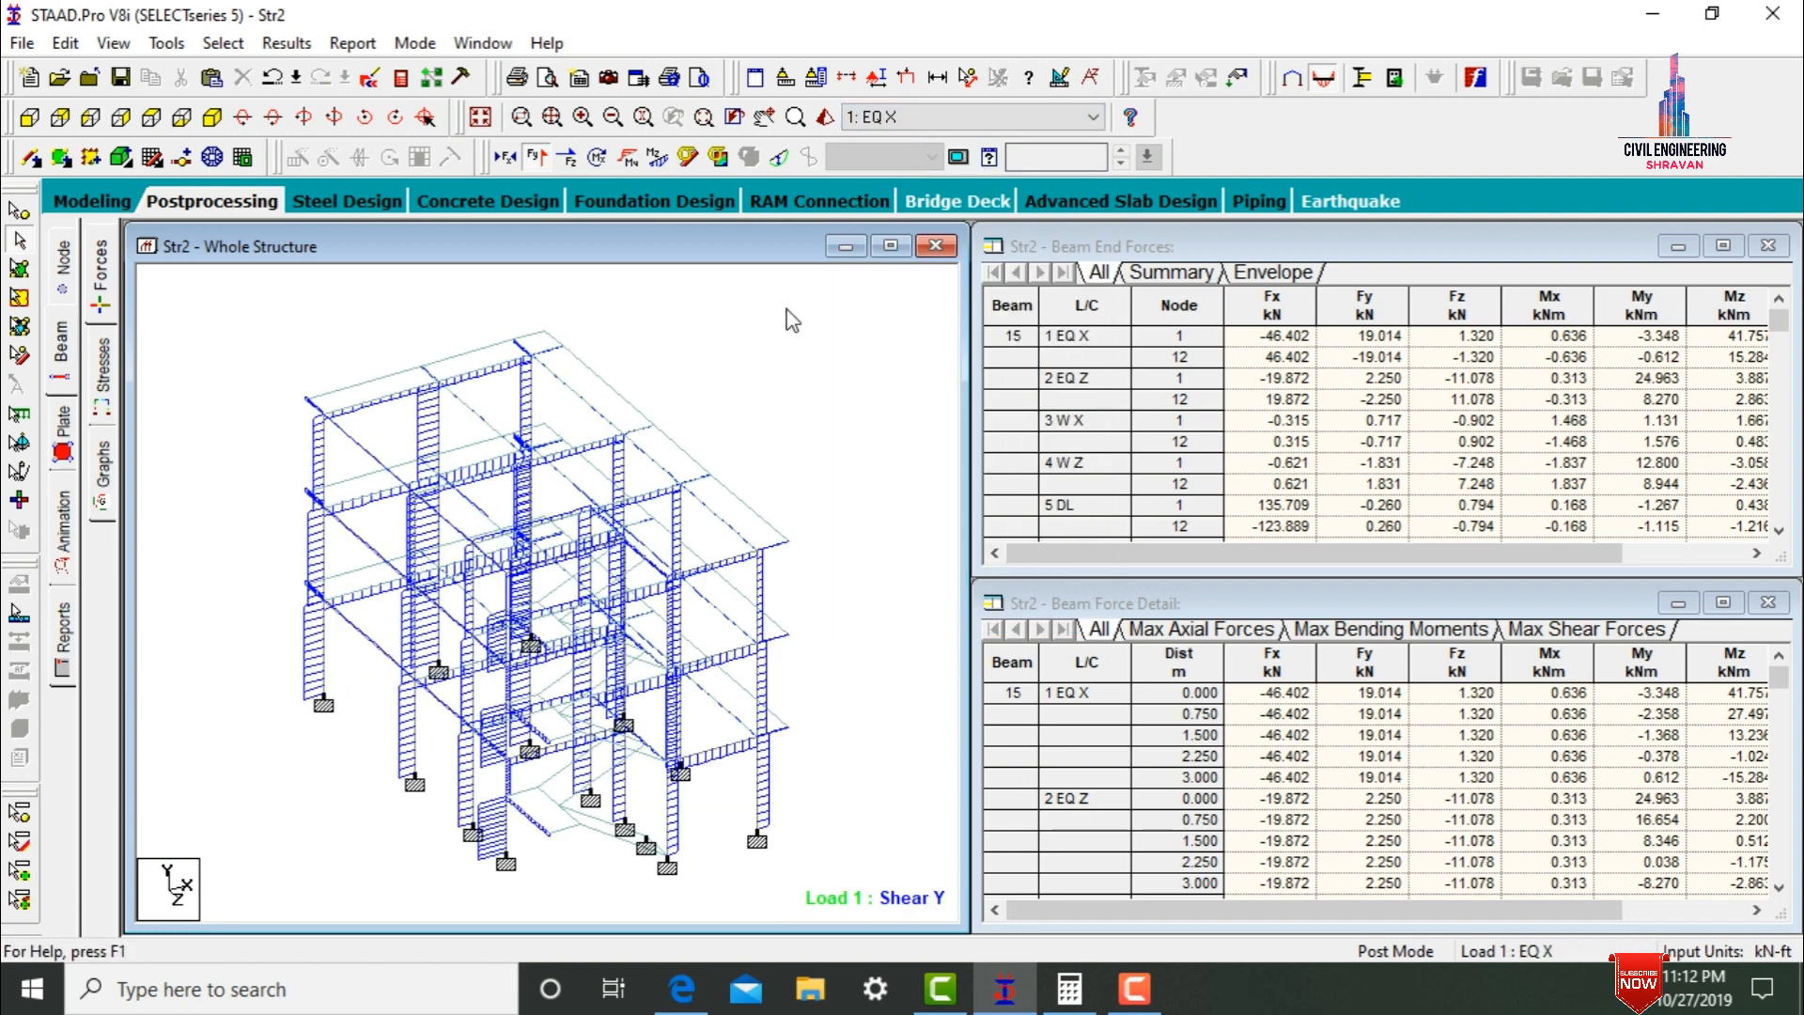
{"action": "key", "text": "Down"}
{"action": "key", "text": "Down"}
{"action": "key", "text": "Down"}
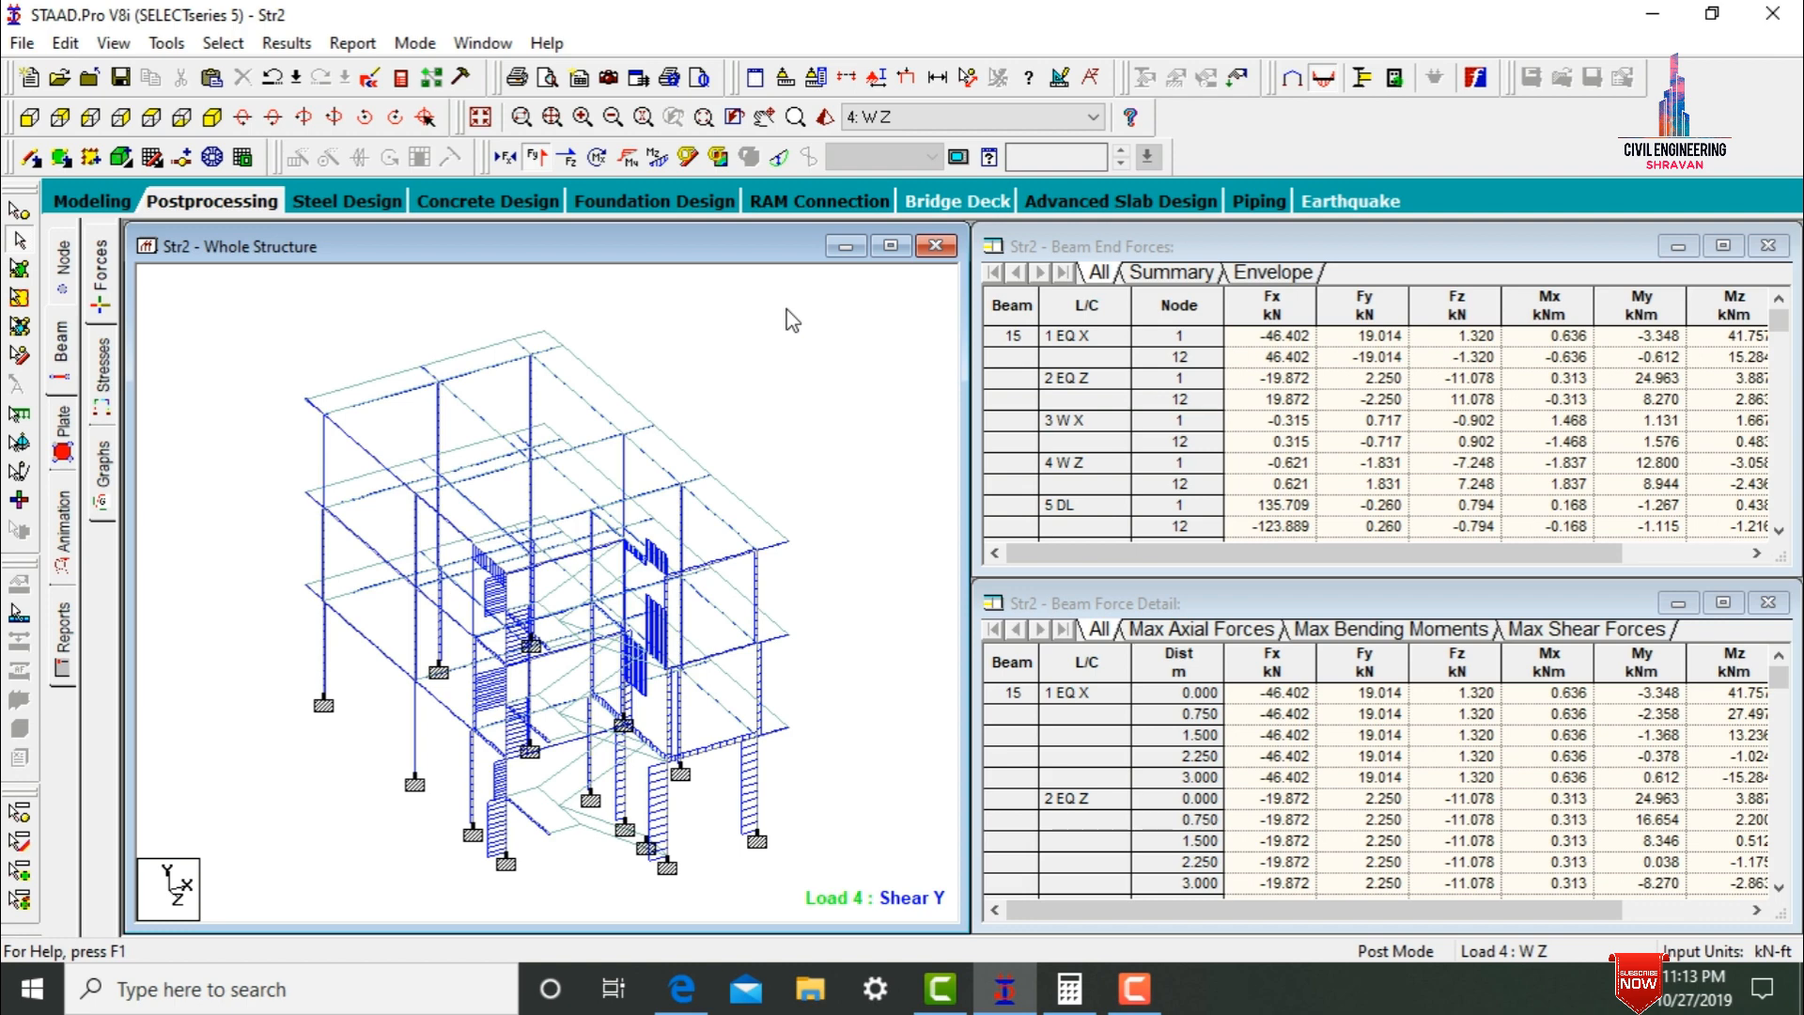
{"action": "key", "text": "Down"}
{"action": "key", "text": "Down"}
{"action": "key", "text": "Down"}
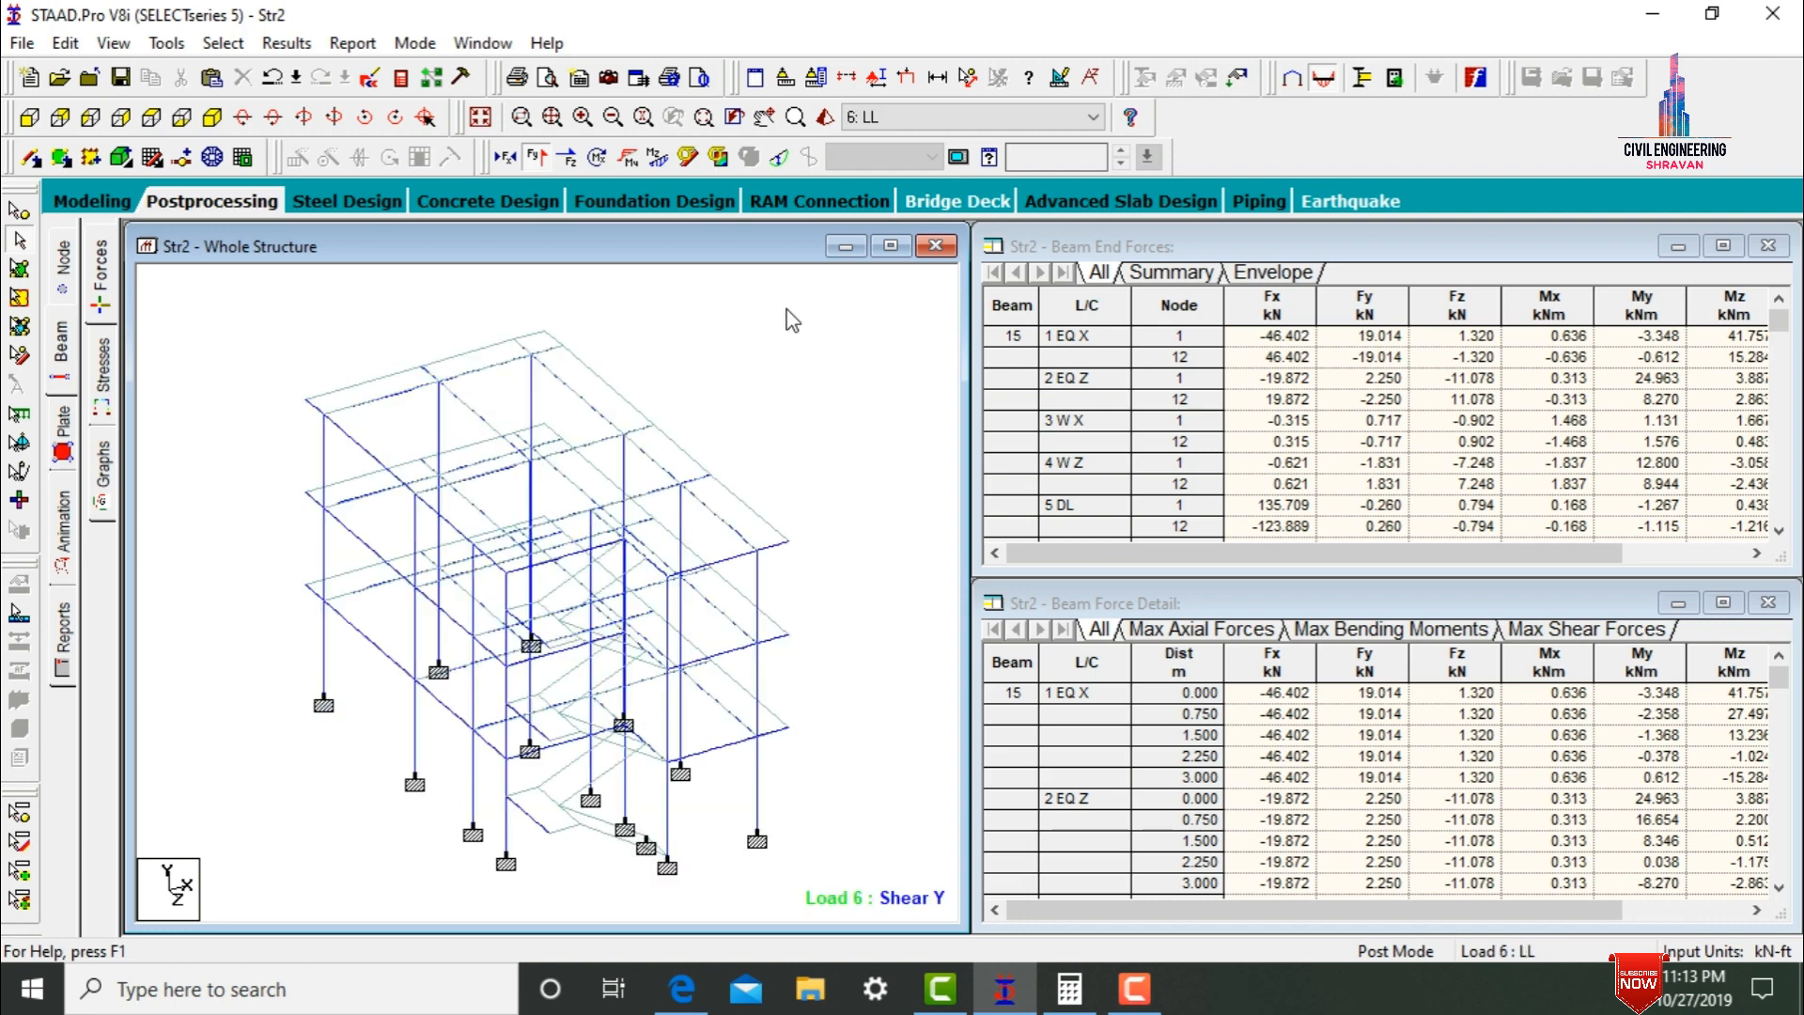
{"action": "key", "text": "Down"}
{"action": "key", "text": "Down"}
{"action": "key", "text": "Down"}
{"action": "key", "text": "Down"}
{"action": "key", "text": "Down"}
{"action": "key", "text": "Down"}
{"action": "key", "text": "Down"}
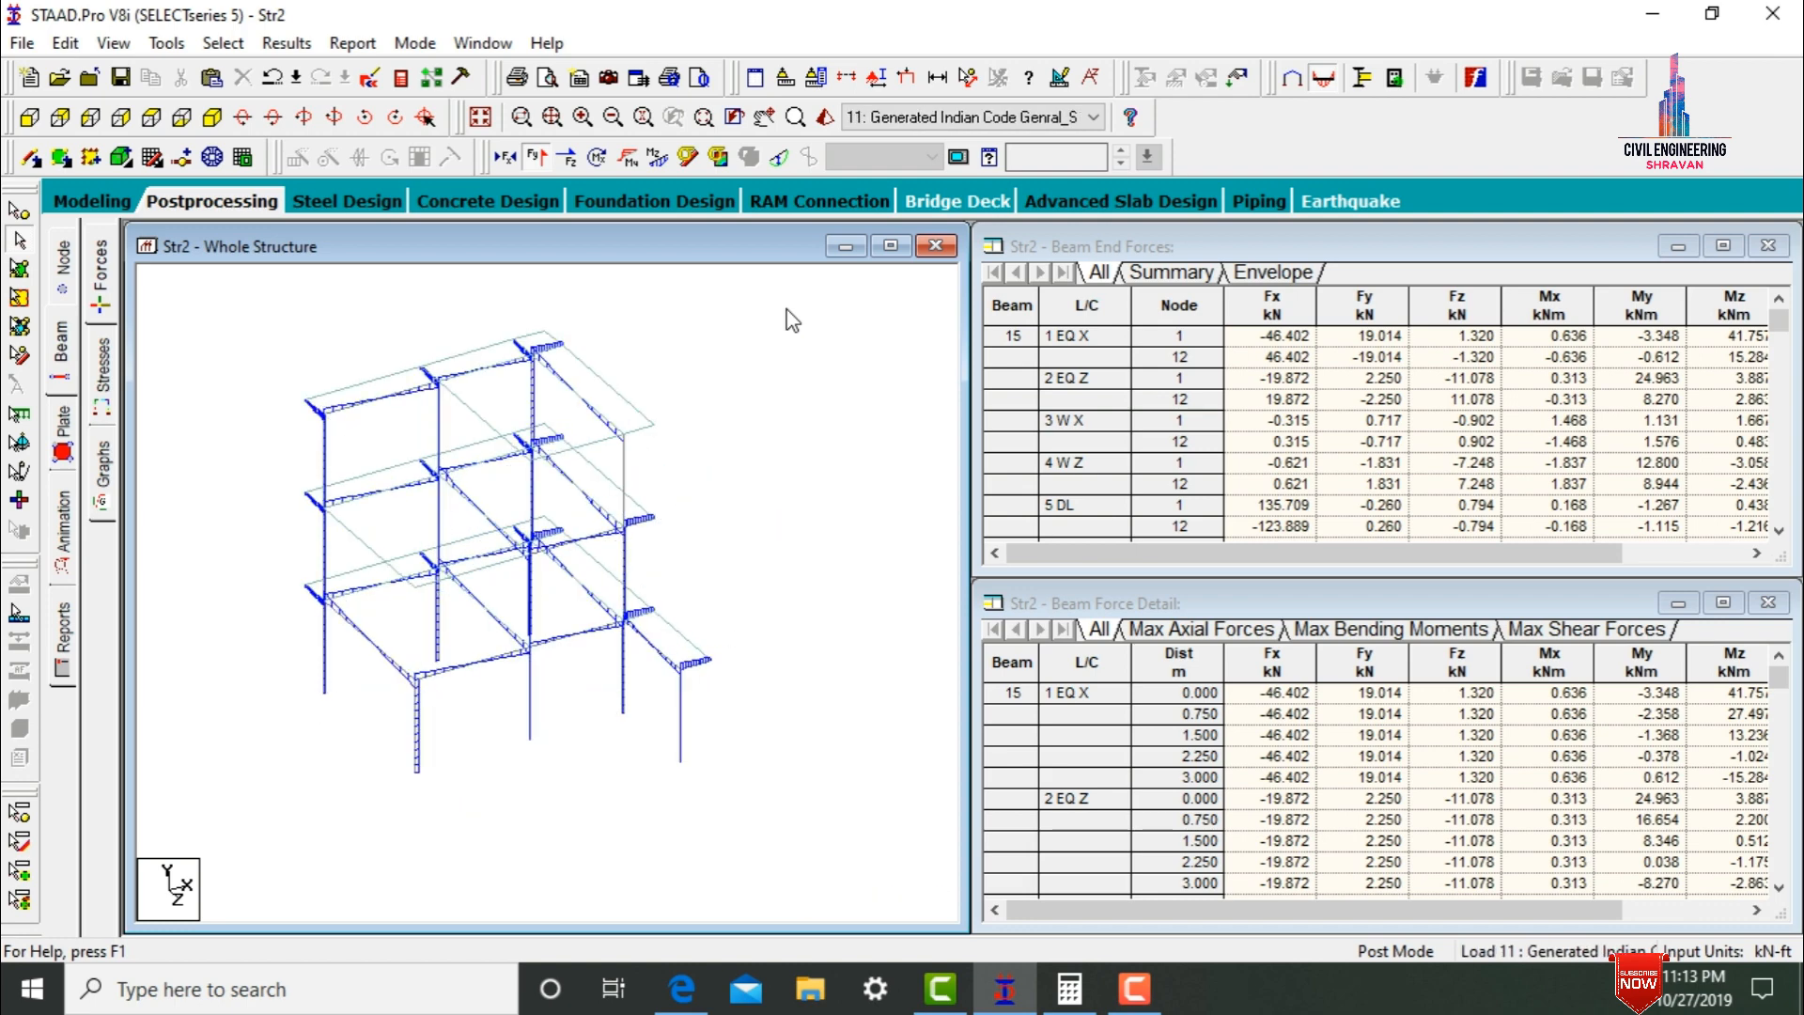
{"action": "key", "text": "Down"}
{"action": "key", "text": "Down"}
{"action": "key", "text": "Down"}
{"action": "key", "text": "Down"}
{"action": "key", "text": "Down"}
{"action": "key", "text": "Down"}
{"action": "key", "text": "Down"}
{"action": "key", "text": "Down"}
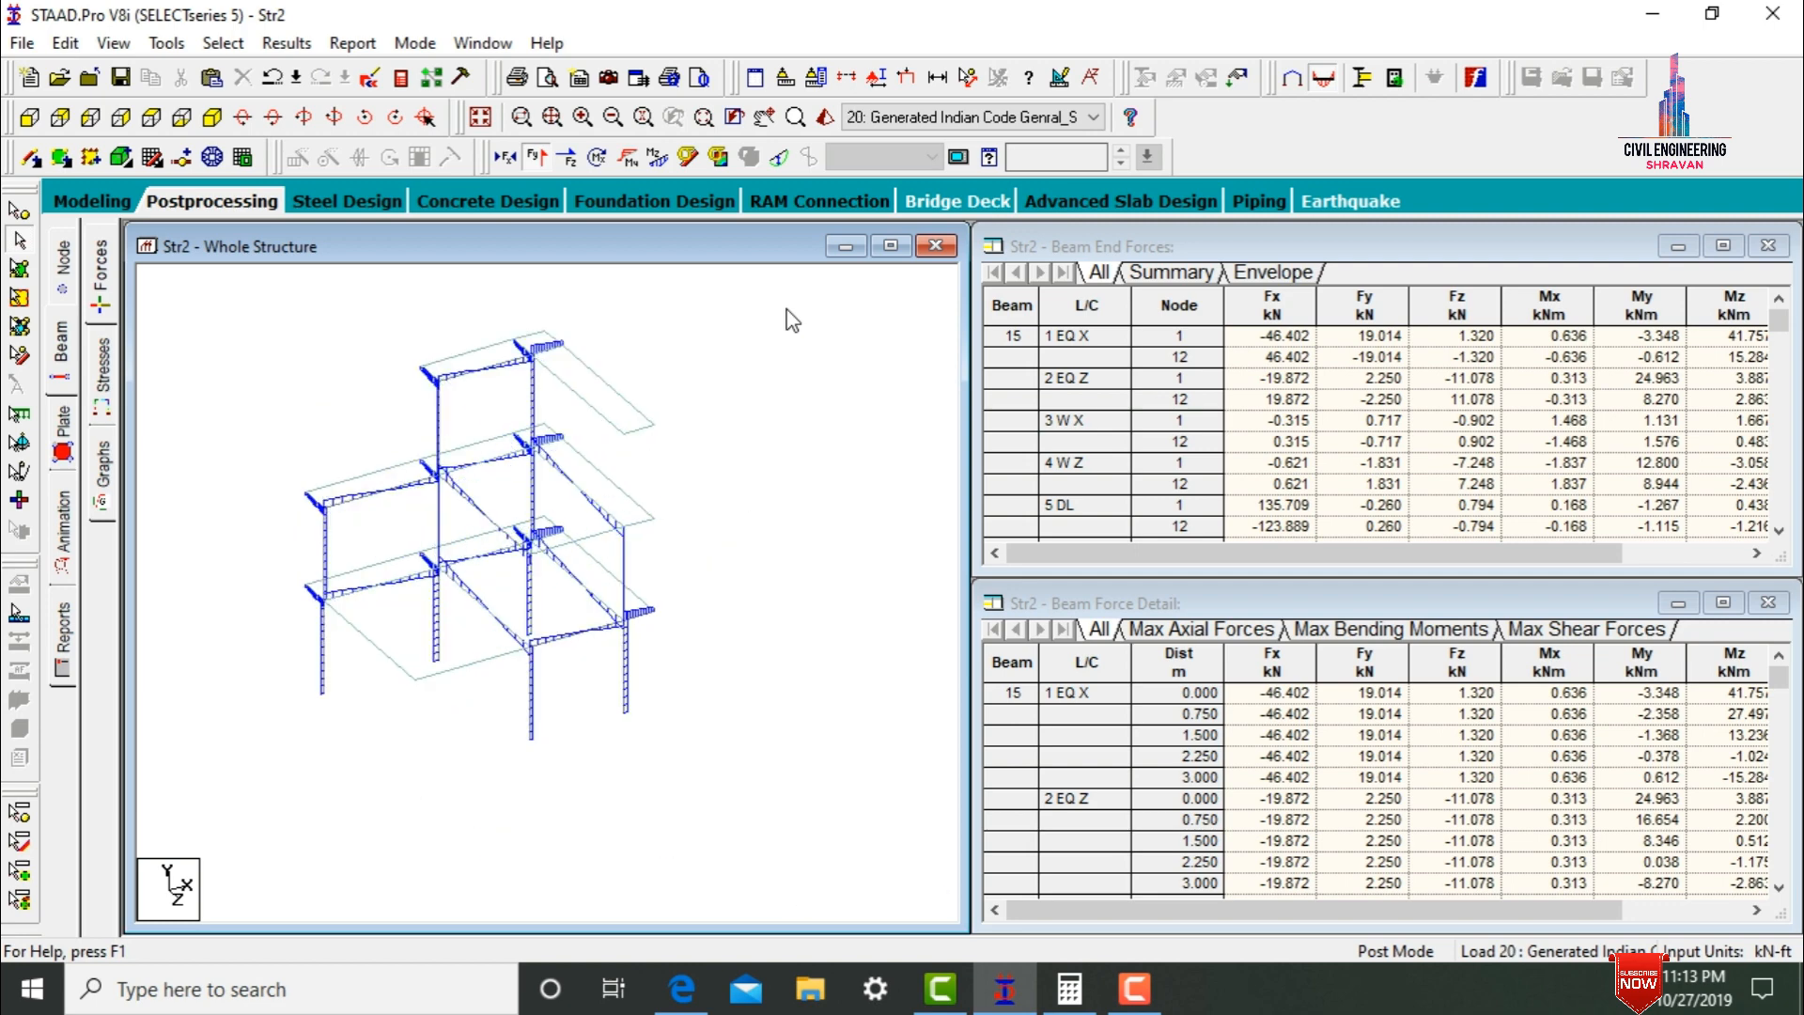
- Replace the Shear Y diagram with Bending Z and examine it for successive load cases starting from 1: EQ X
{"action": "left_click", "coordinate": [658, 157]}
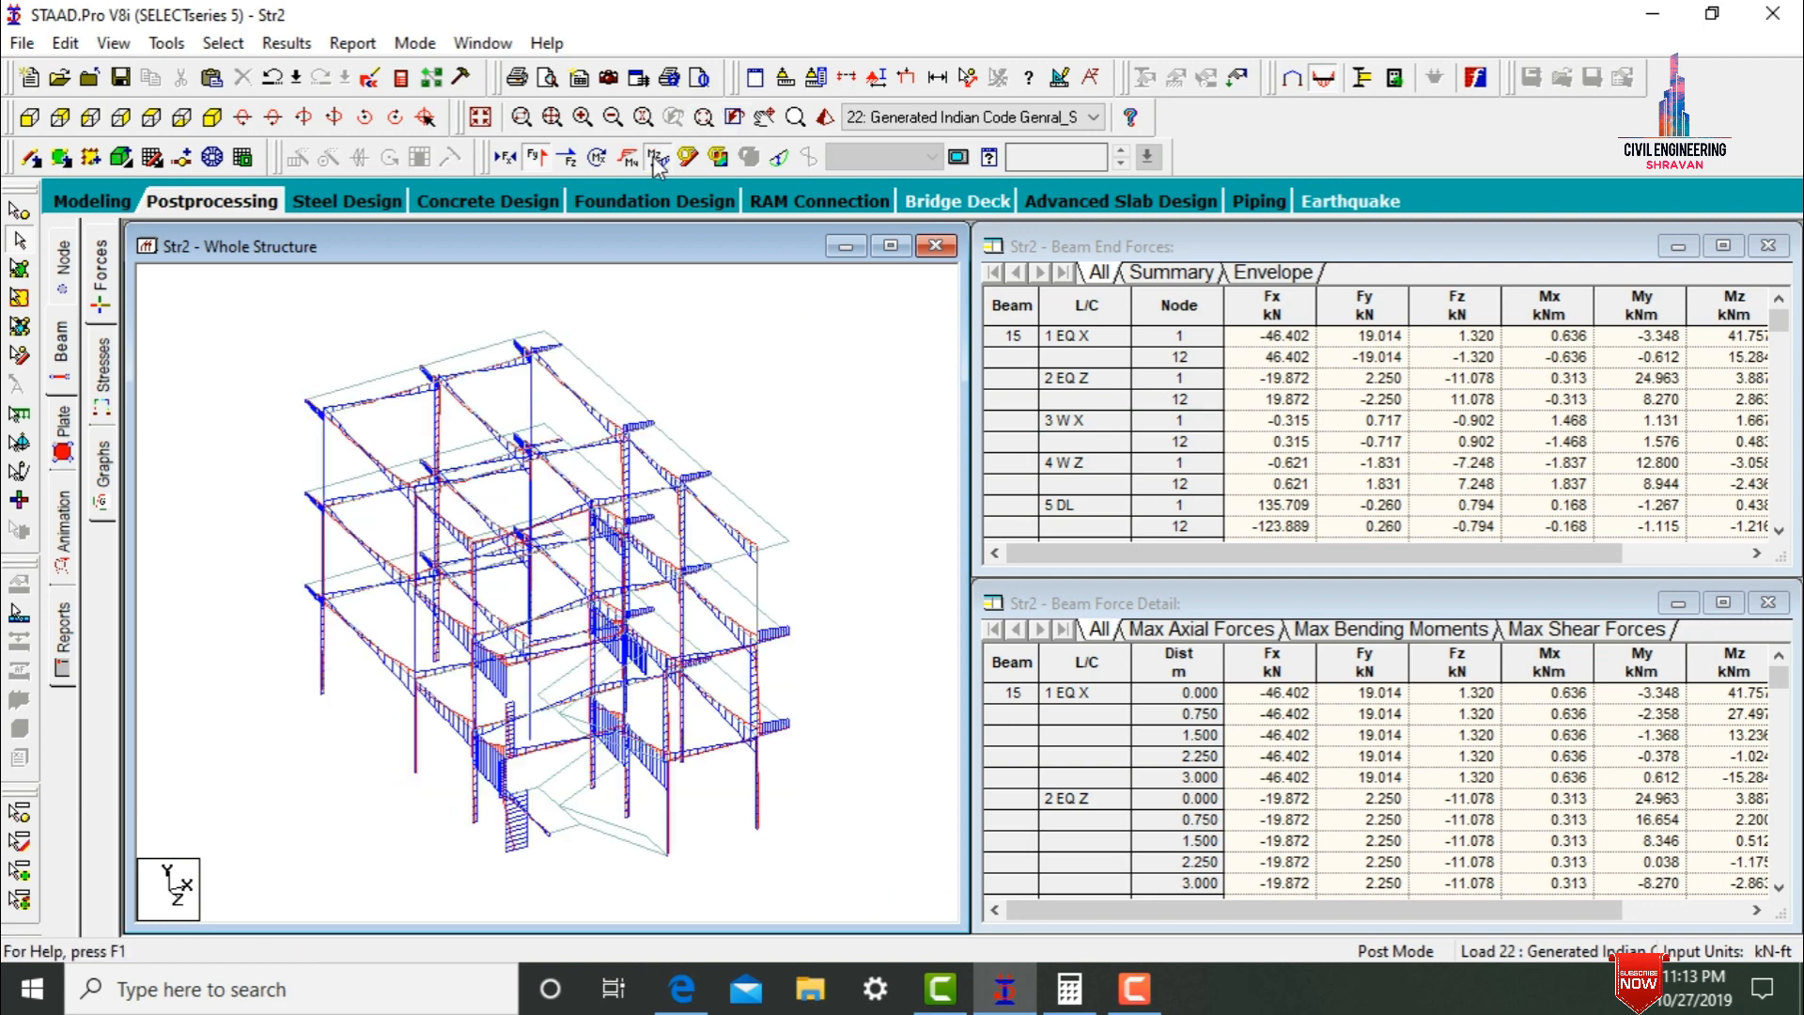
{"action": "left_click", "coordinate": [543, 156]}
{"action": "left_click", "coordinate": [1092, 116]}
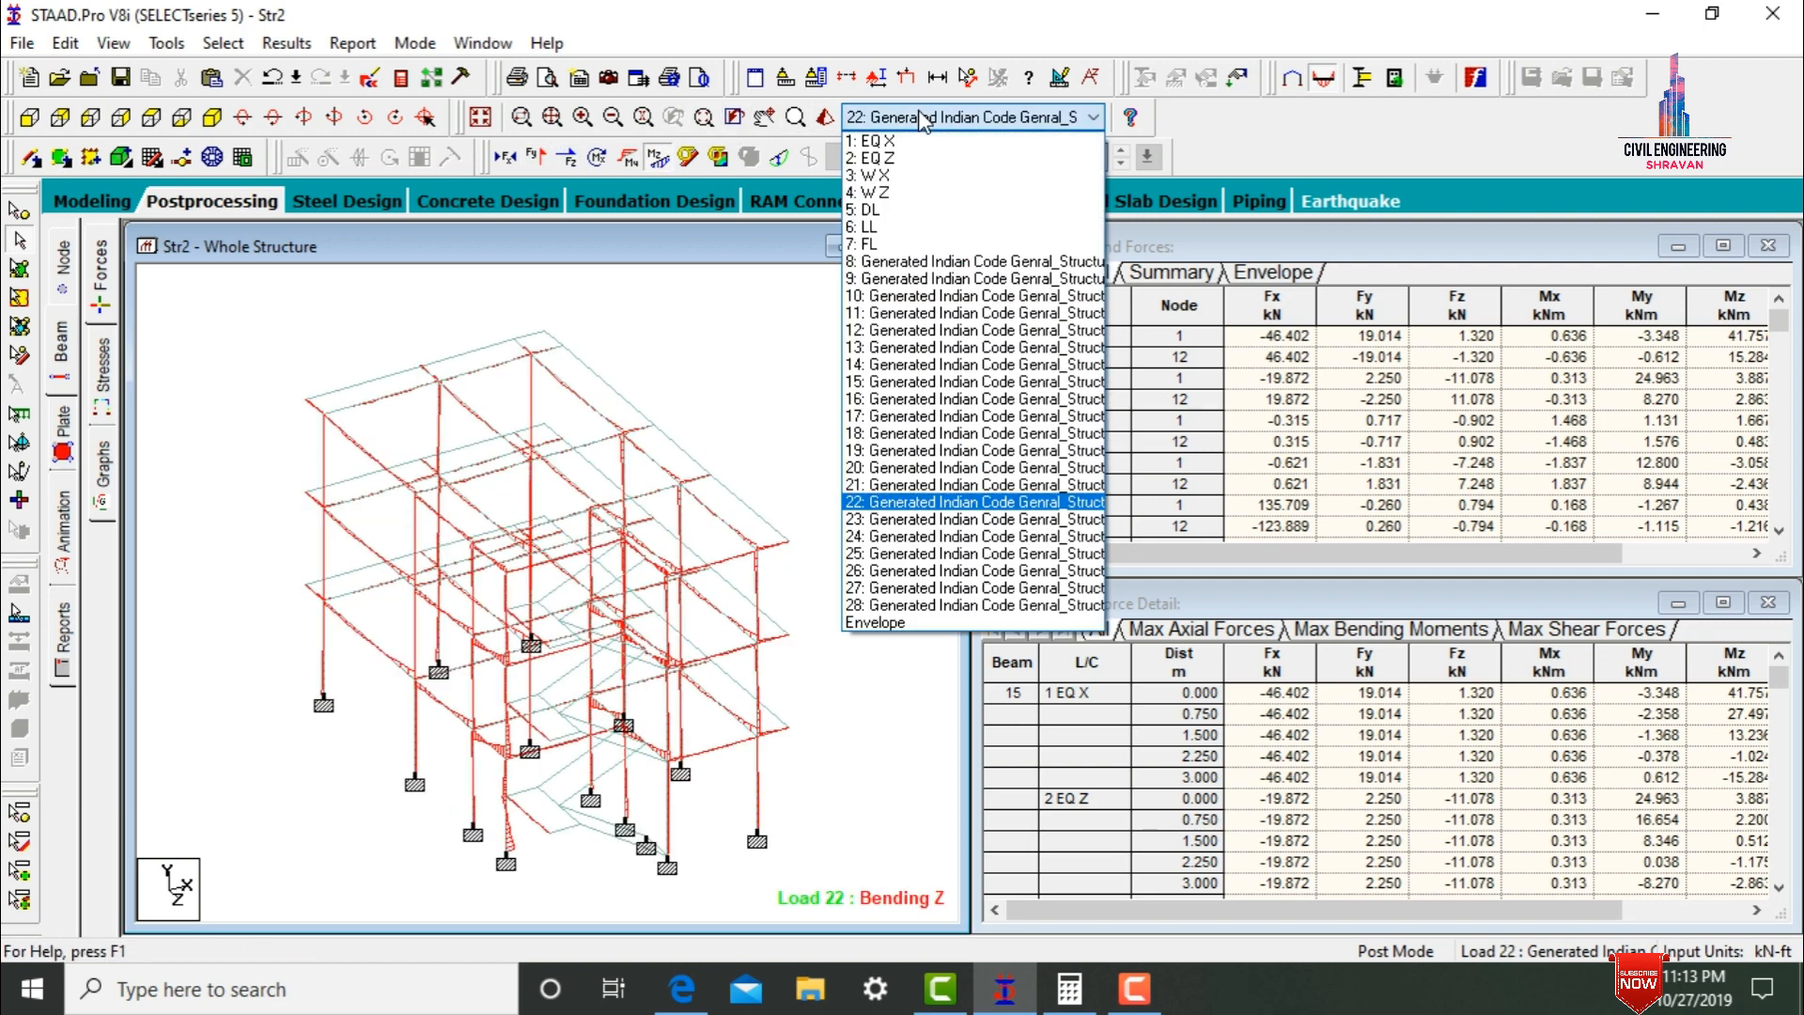
{"action": "left_click", "coordinate": [883, 138]}
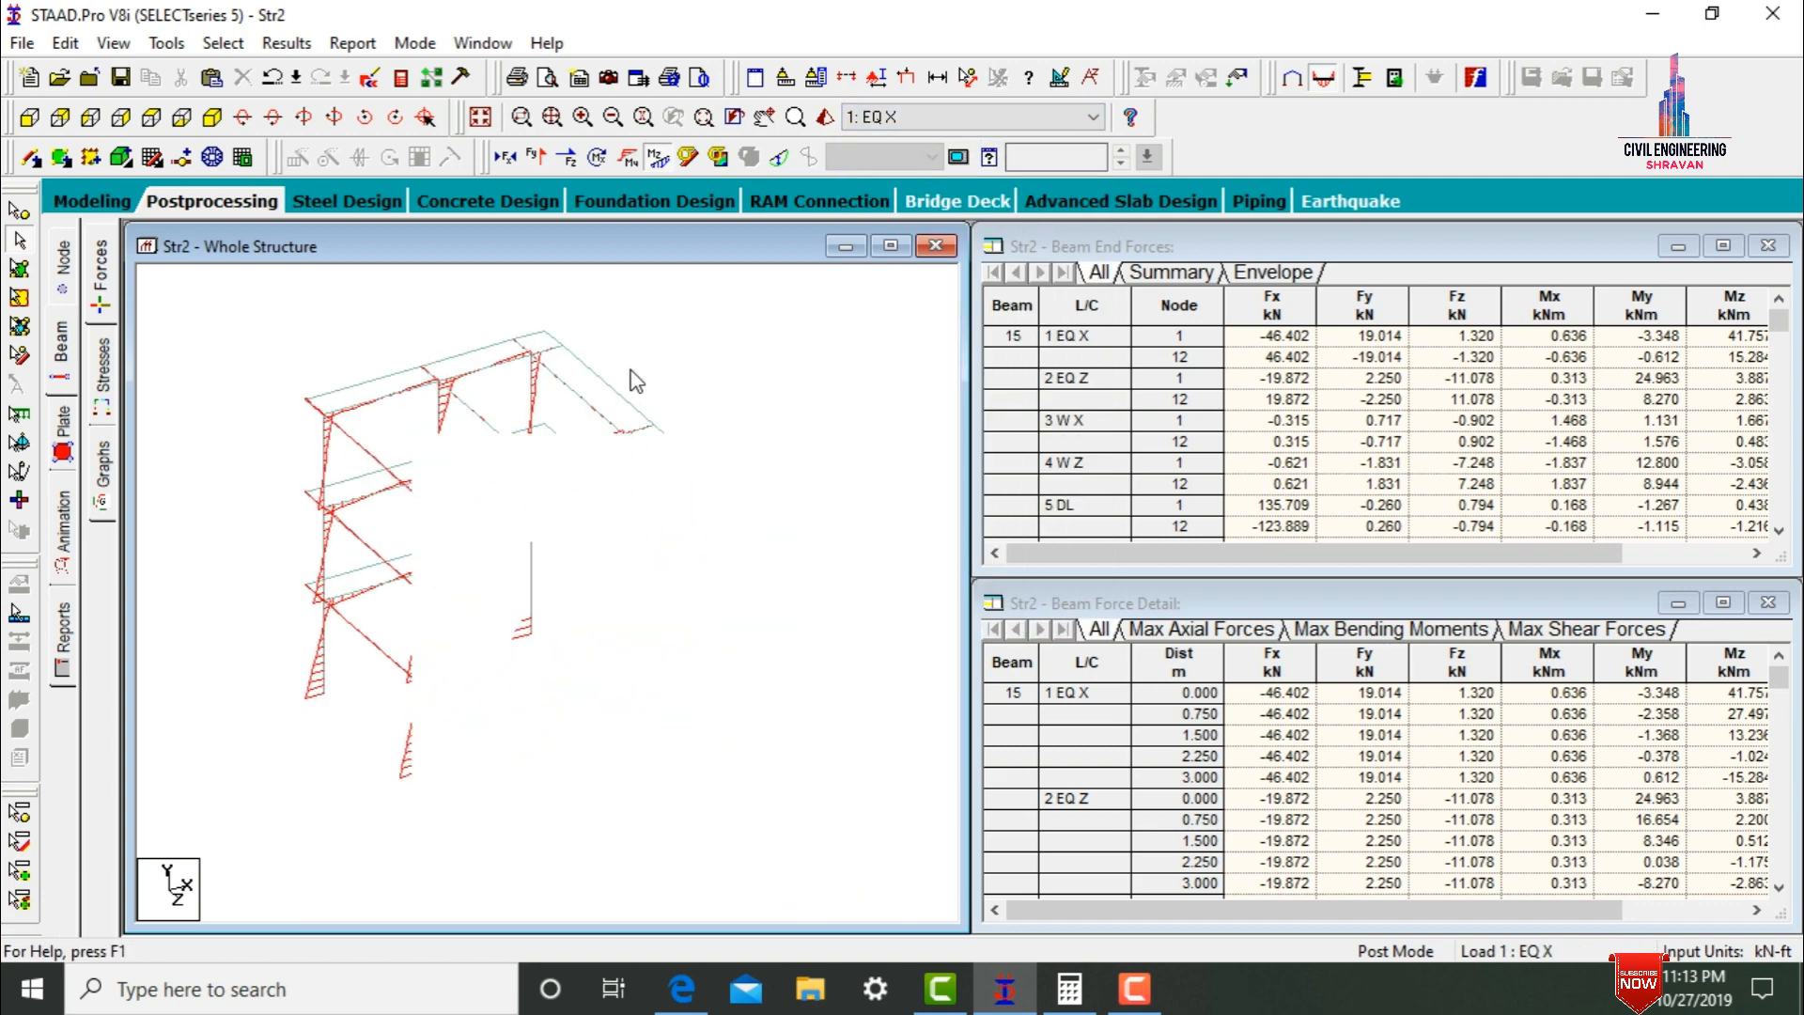
{"action": "key", "text": "Down"}
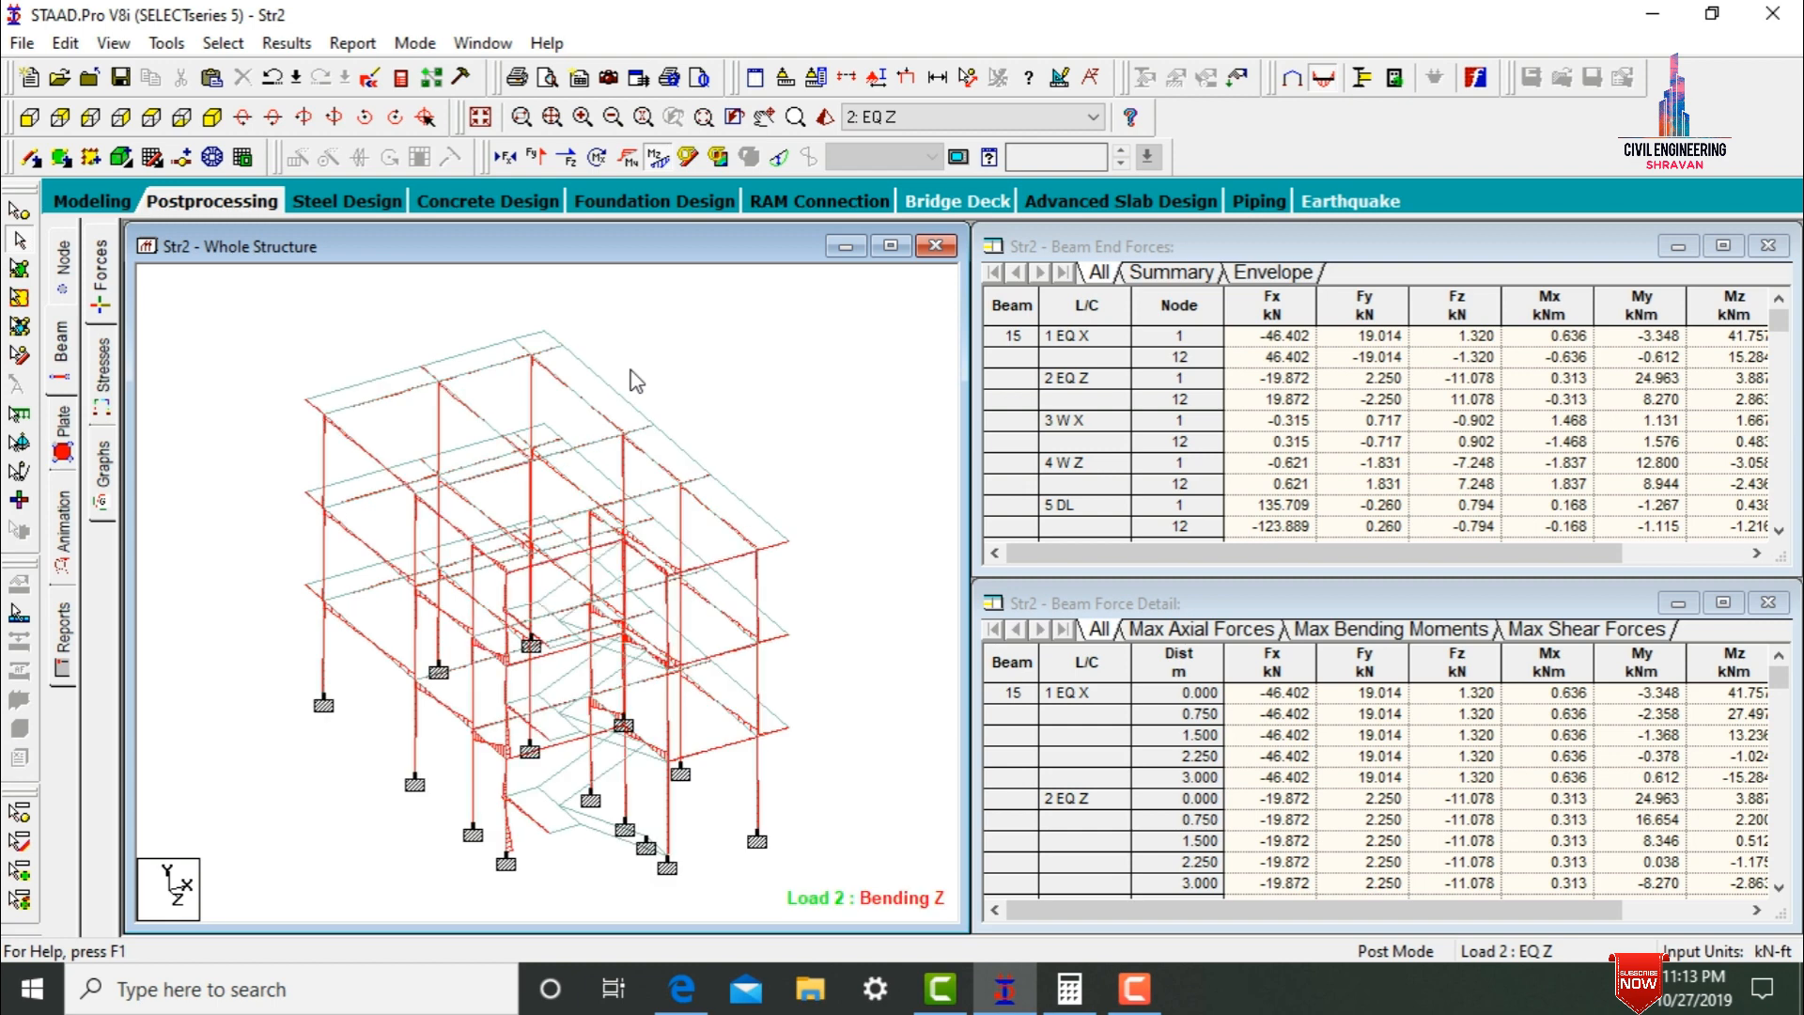
{"action": "key", "text": "Down"}
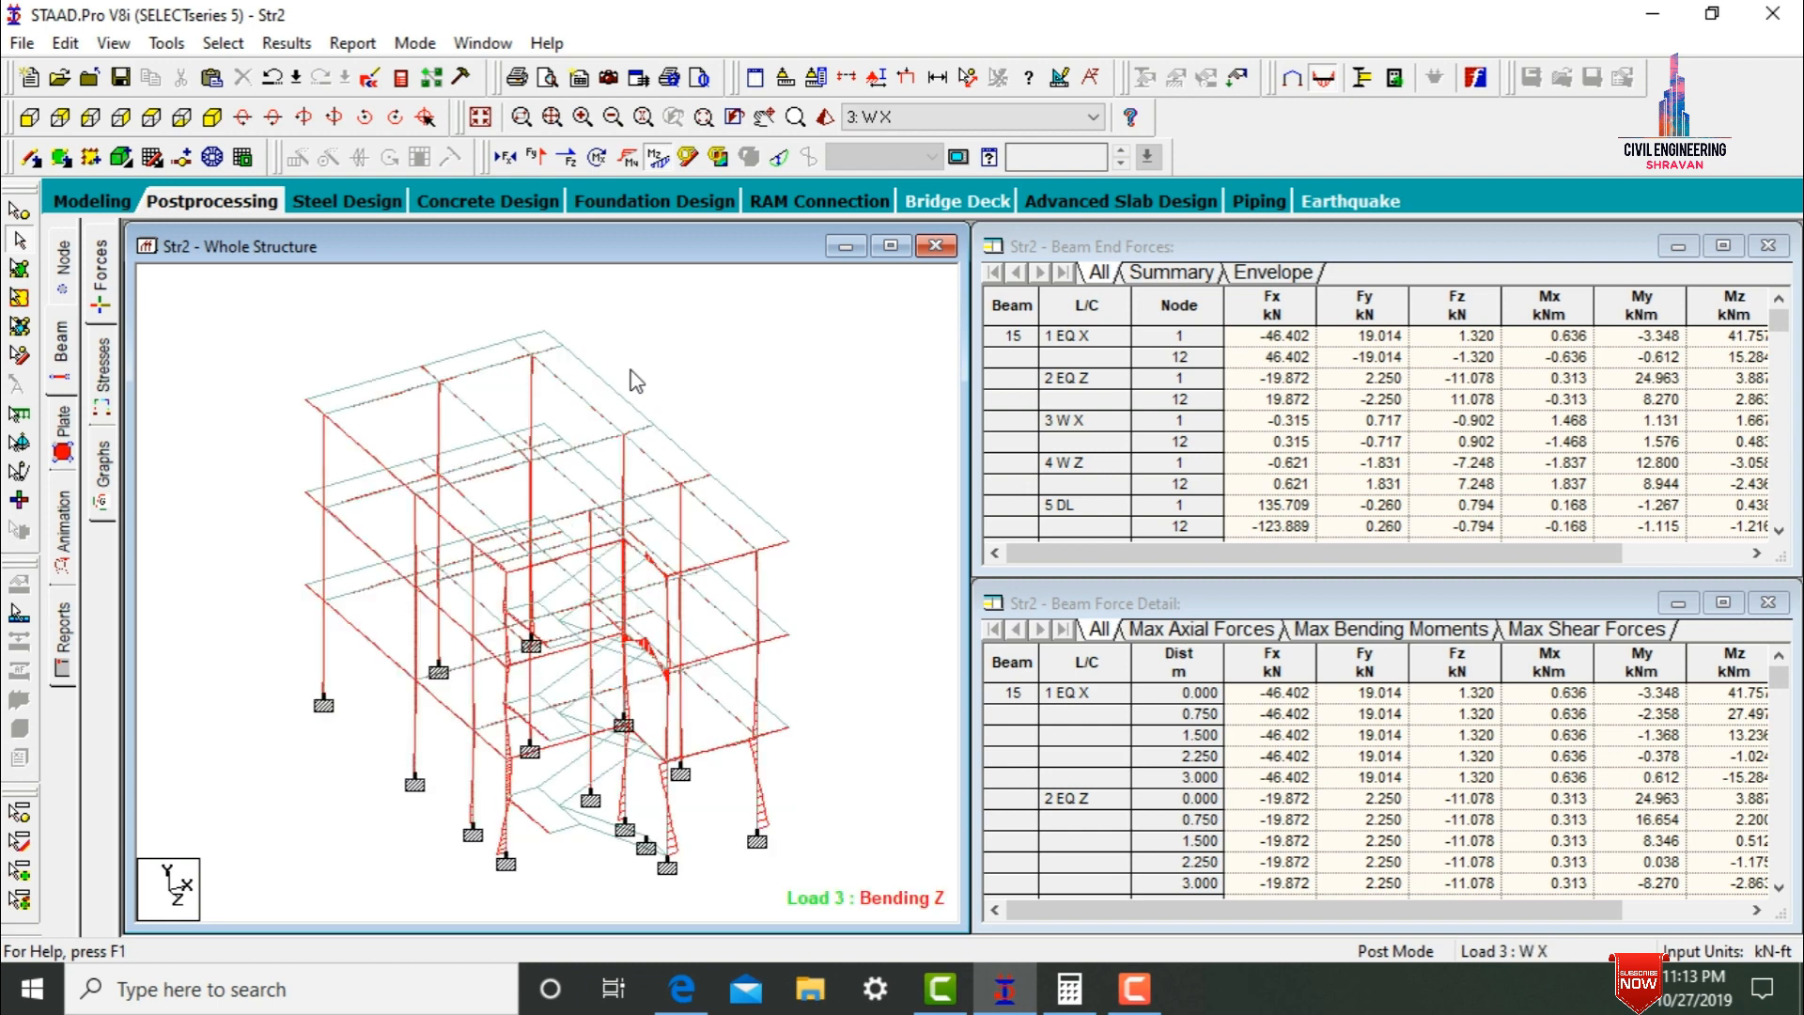
{"action": "key", "text": "Down"}
{"action": "key", "text": "Down"}
{"action": "key", "text": "Down"}
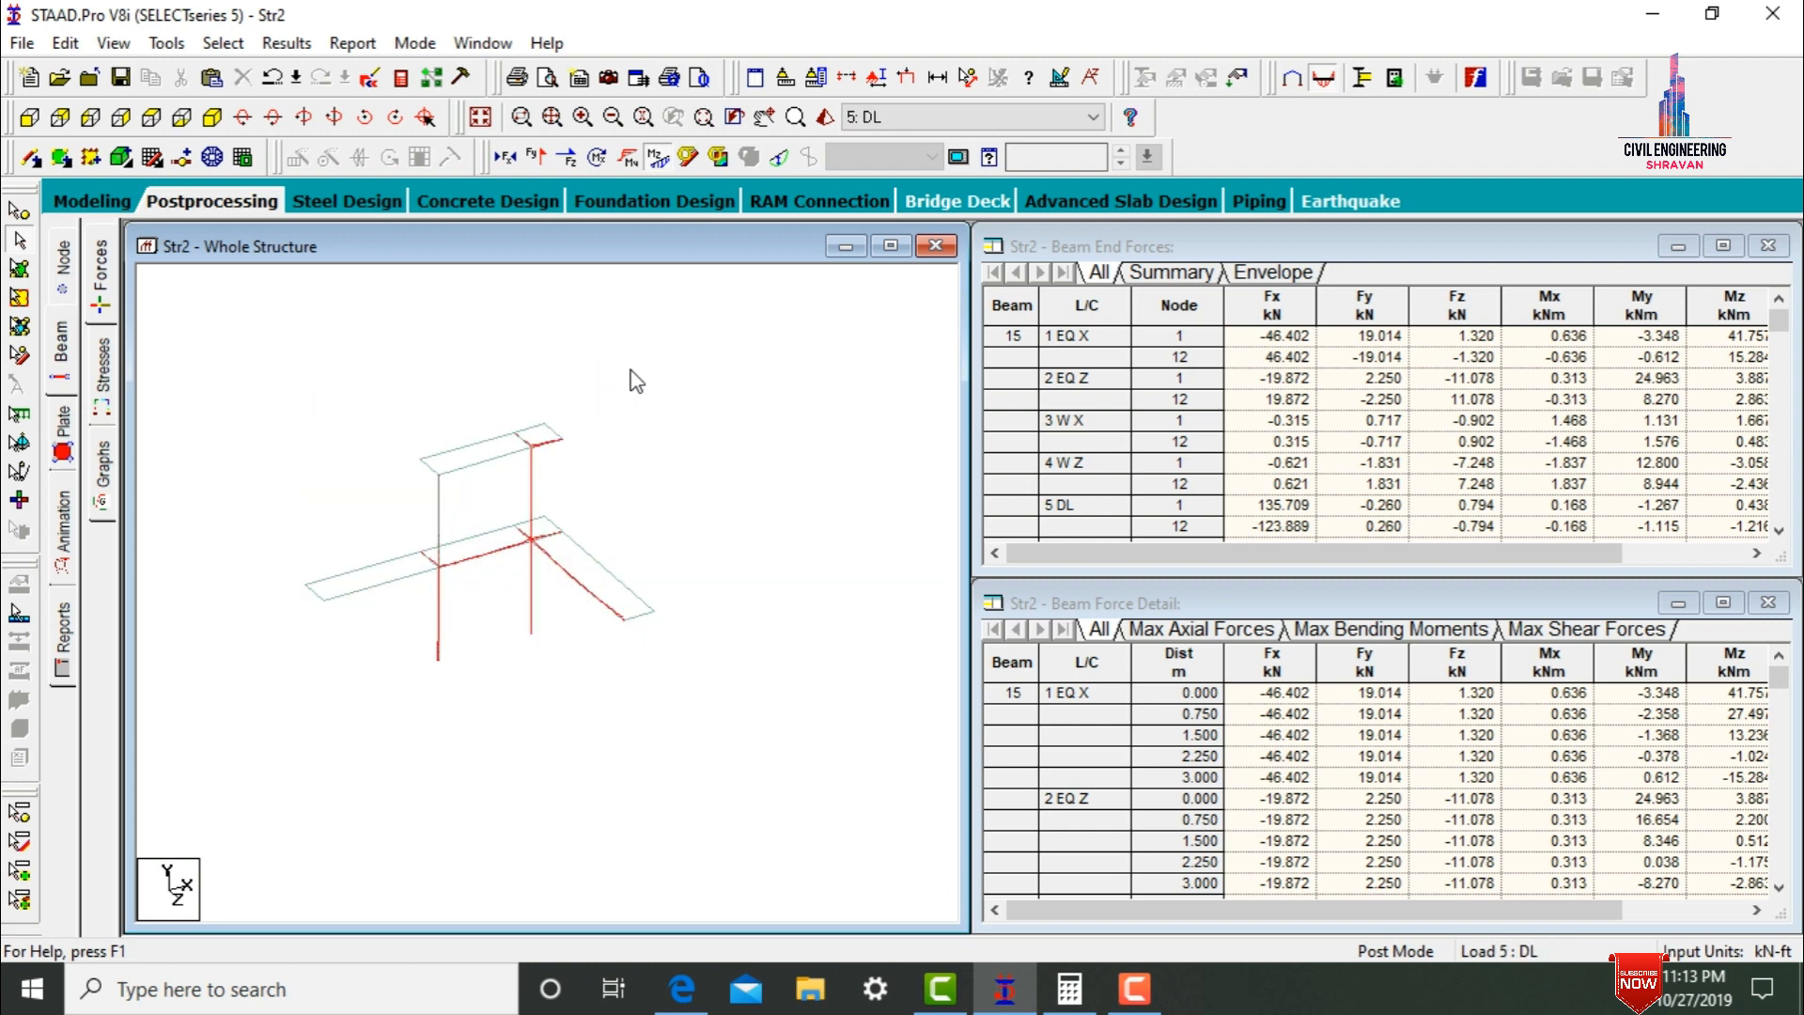
{"action": "key", "text": "Down"}
{"action": "key", "text": "Down"}
{"action": "key", "text": "Up"}
{"action": "key", "text": "Down"}
{"action": "key", "text": "Down"}
{"action": "key", "text": "Down"}
{"action": "key", "text": "Down"}
{"action": "key", "text": "Down"}
{"action": "key", "text": "Down"}
{"action": "key", "text": "Down"}
{"action": "key", "text": "Down"}
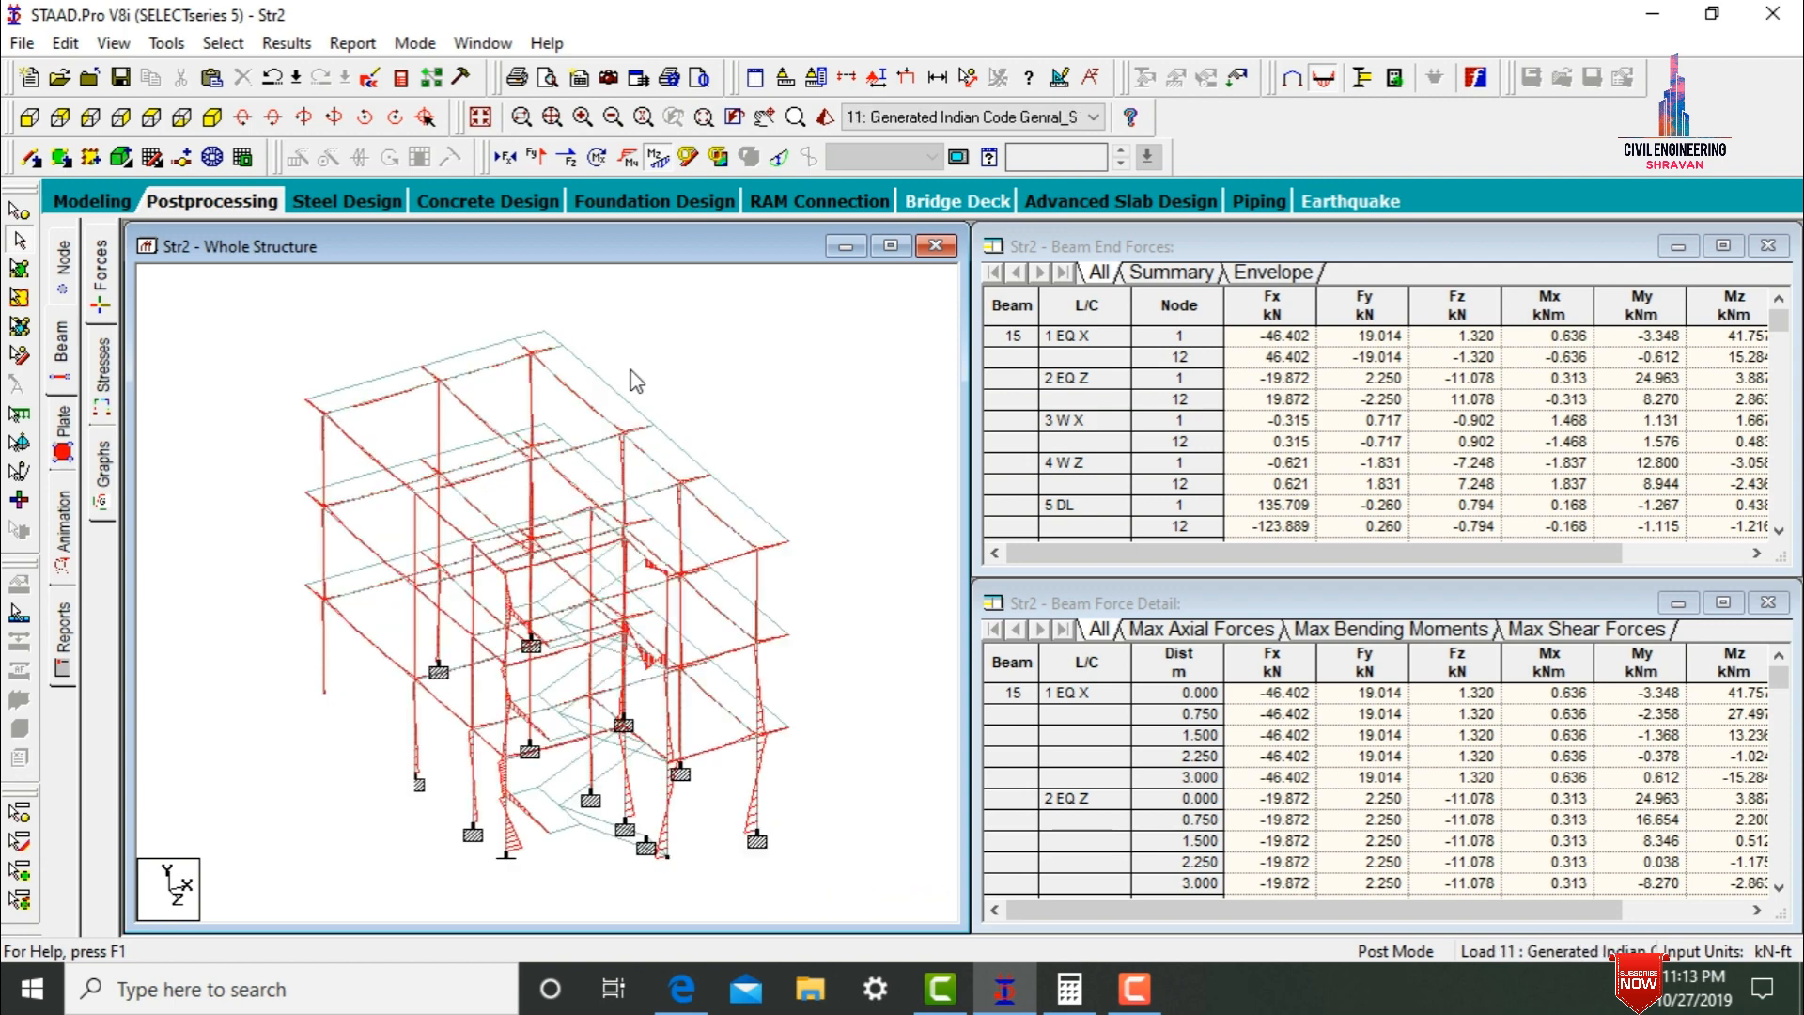
{"action": "key", "text": "Down"}
{"action": "key", "text": "Down"}
{"action": "key", "text": "Down"}
{"action": "key", "text": "Down"}
{"action": "key", "text": "Down"}
{"action": "key", "text": "Down"}
{"action": "key", "text": "Down"}
{"action": "key", "text": "Down"}
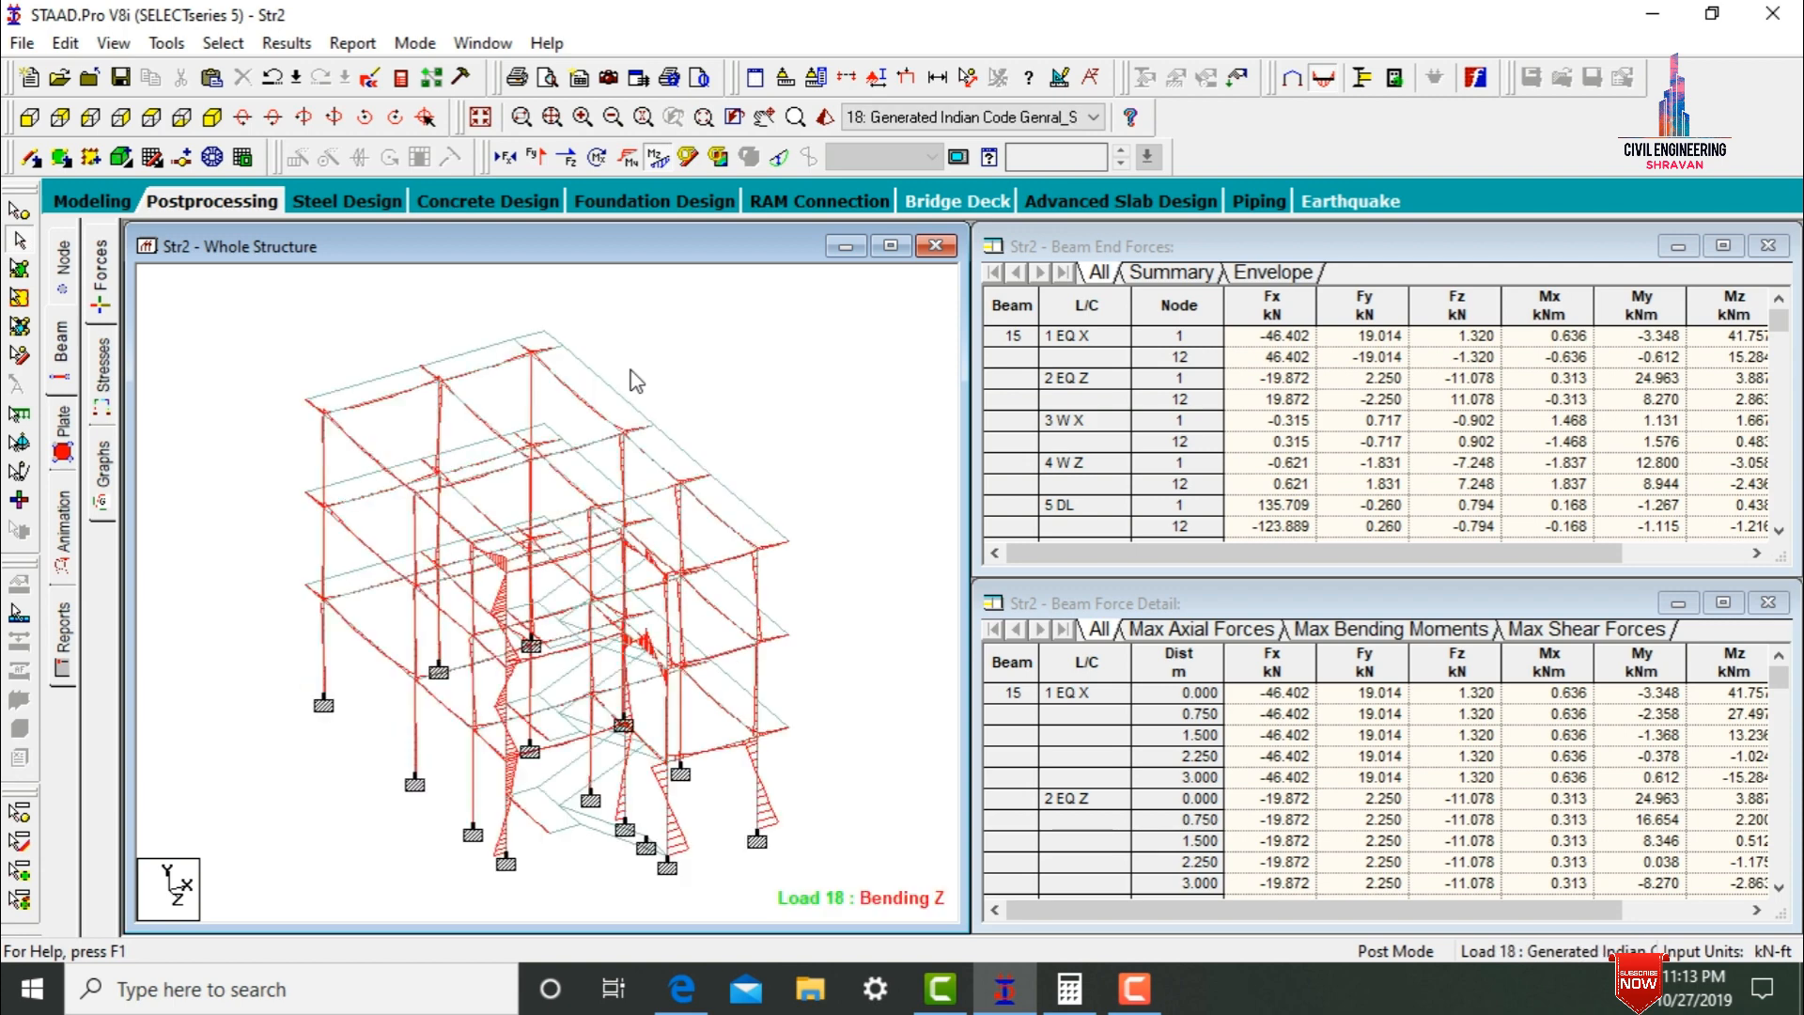
- Show the plate stress contours on the whole structure with the Max Absolute stress type
{"action": "left_click", "coordinate": [56, 449]}
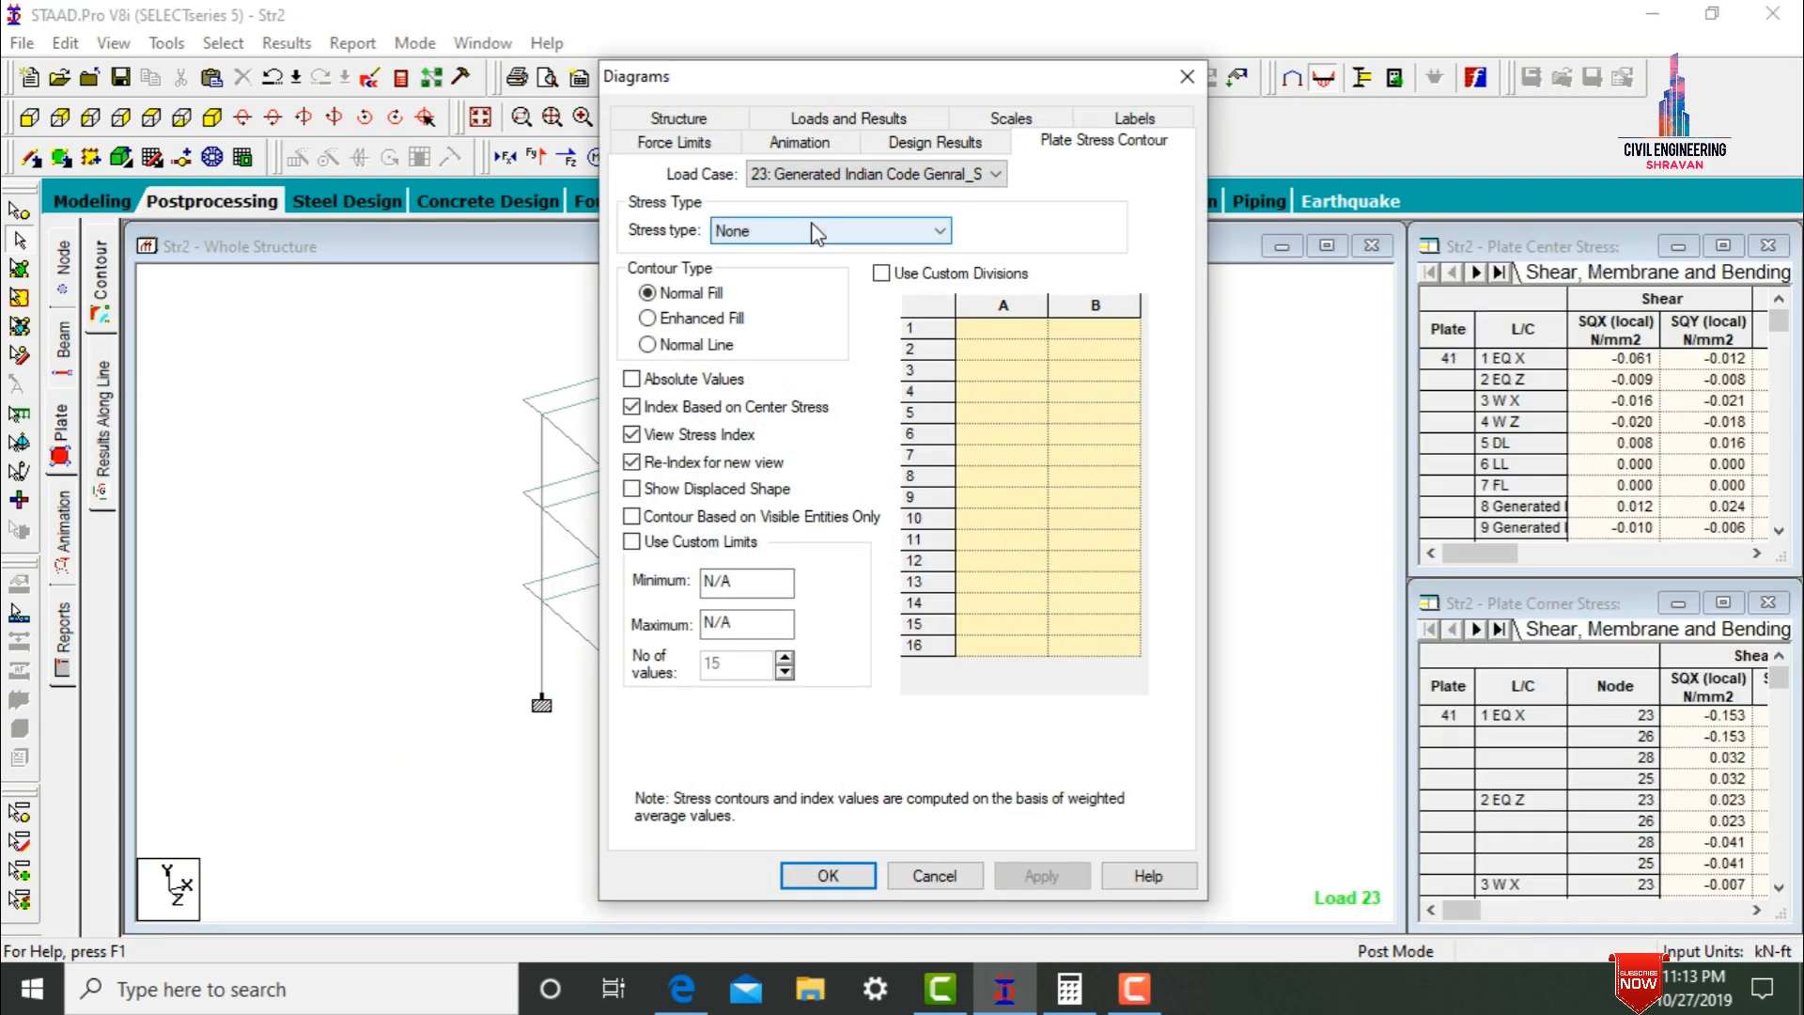
{"action": "left_click", "coordinate": [817, 233]}
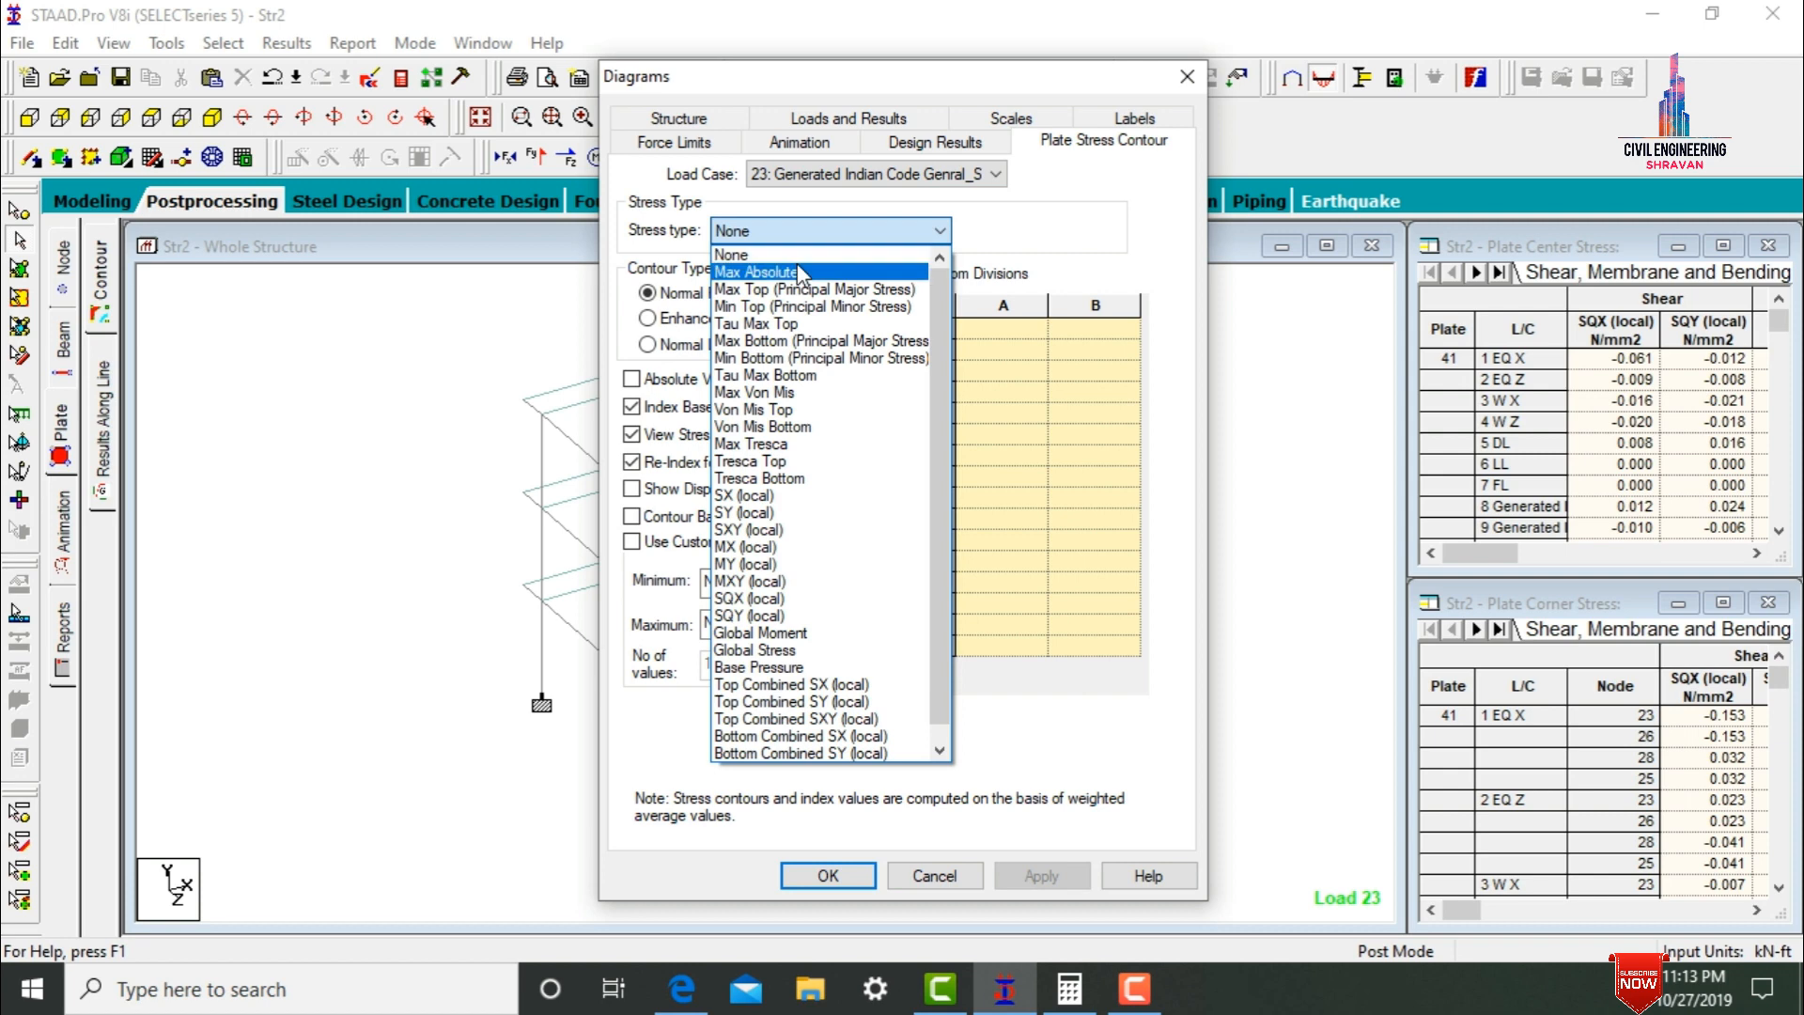
{"action": "left_click", "coordinate": [804, 270]}
{"action": "left_click", "coordinate": [1039, 873]}
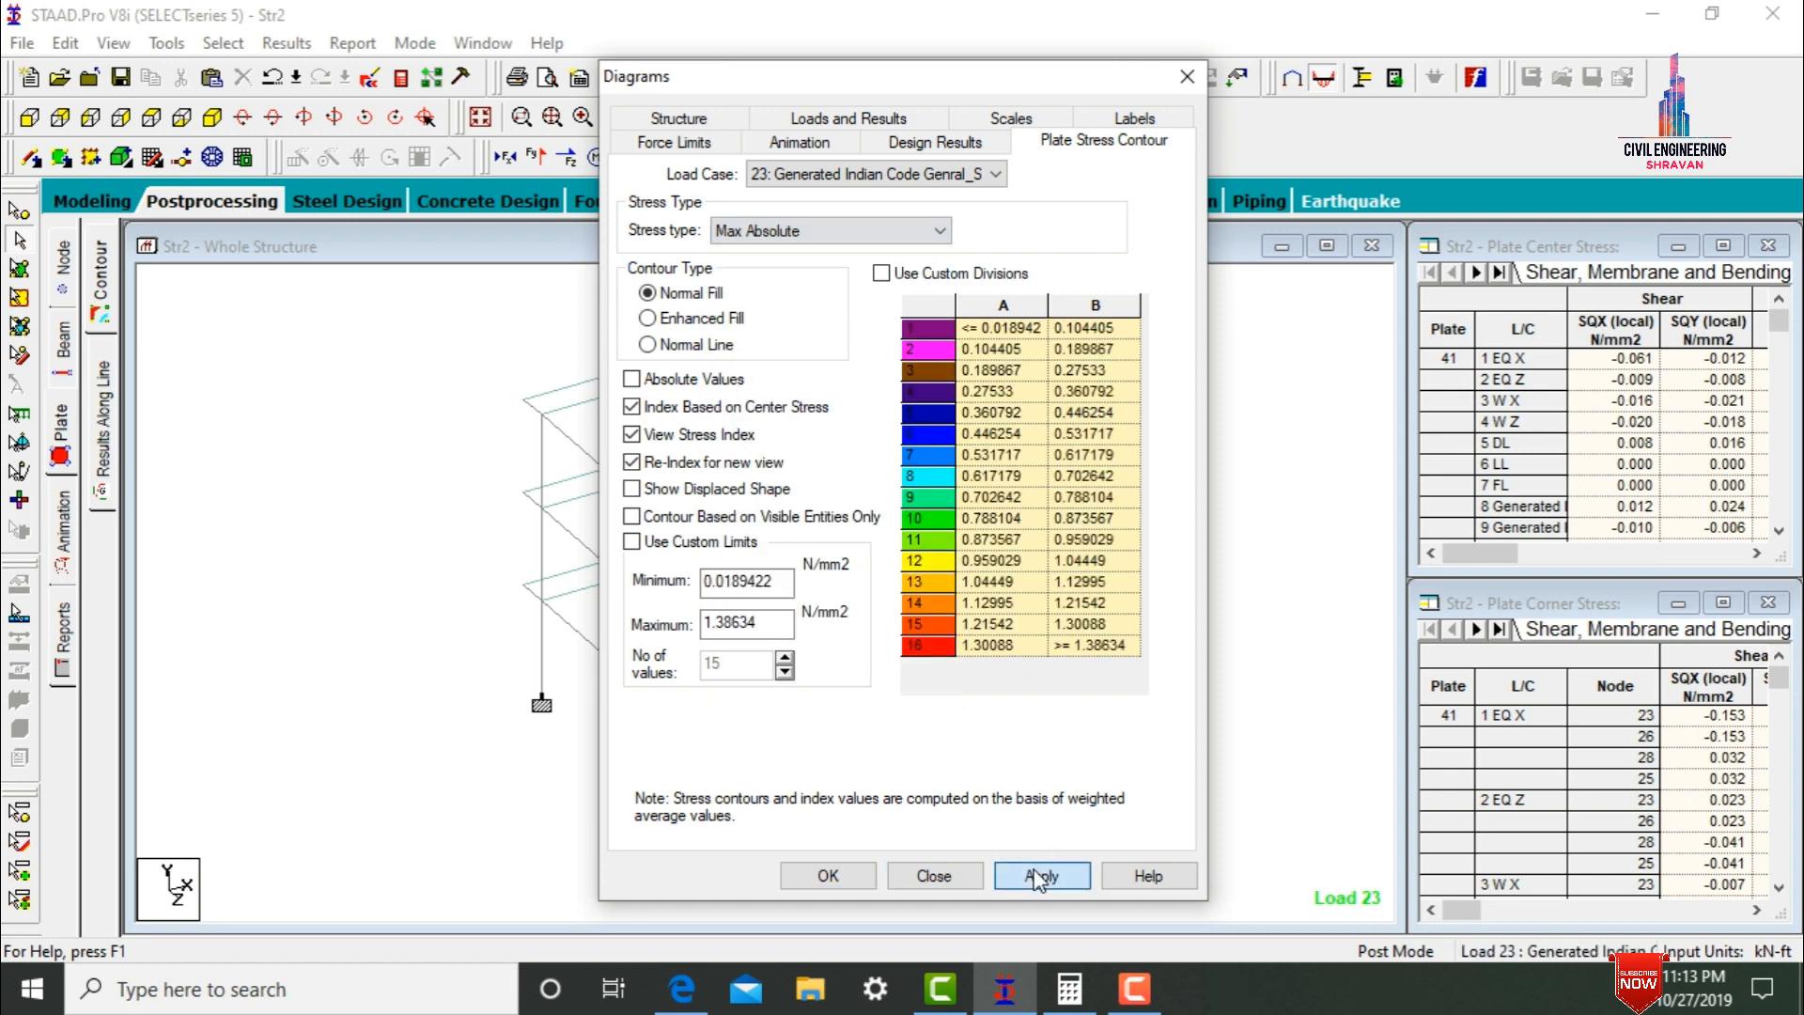
{"action": "left_click", "coordinate": [806, 876]}
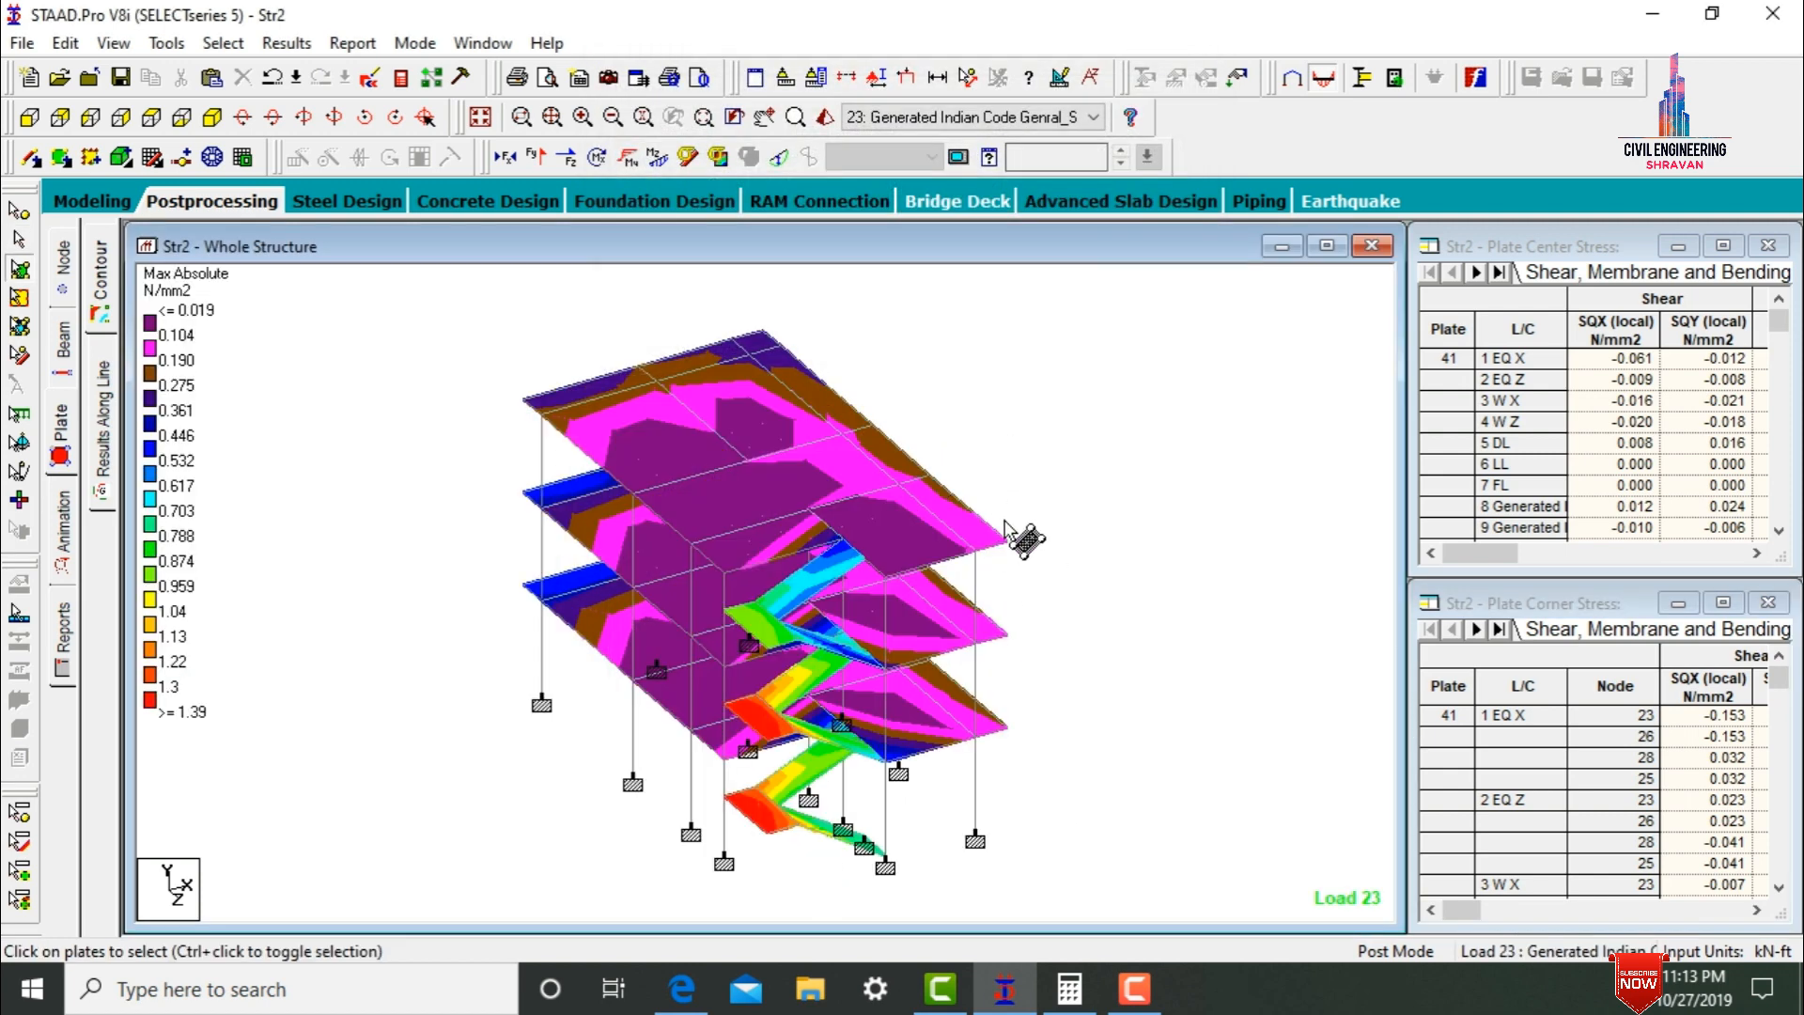
- Examine the Max Absolute plate stress contours load case by load case, from 1: EQ X into the generated Indian Code combinations
{"action": "left_click", "coordinate": [986, 118]}
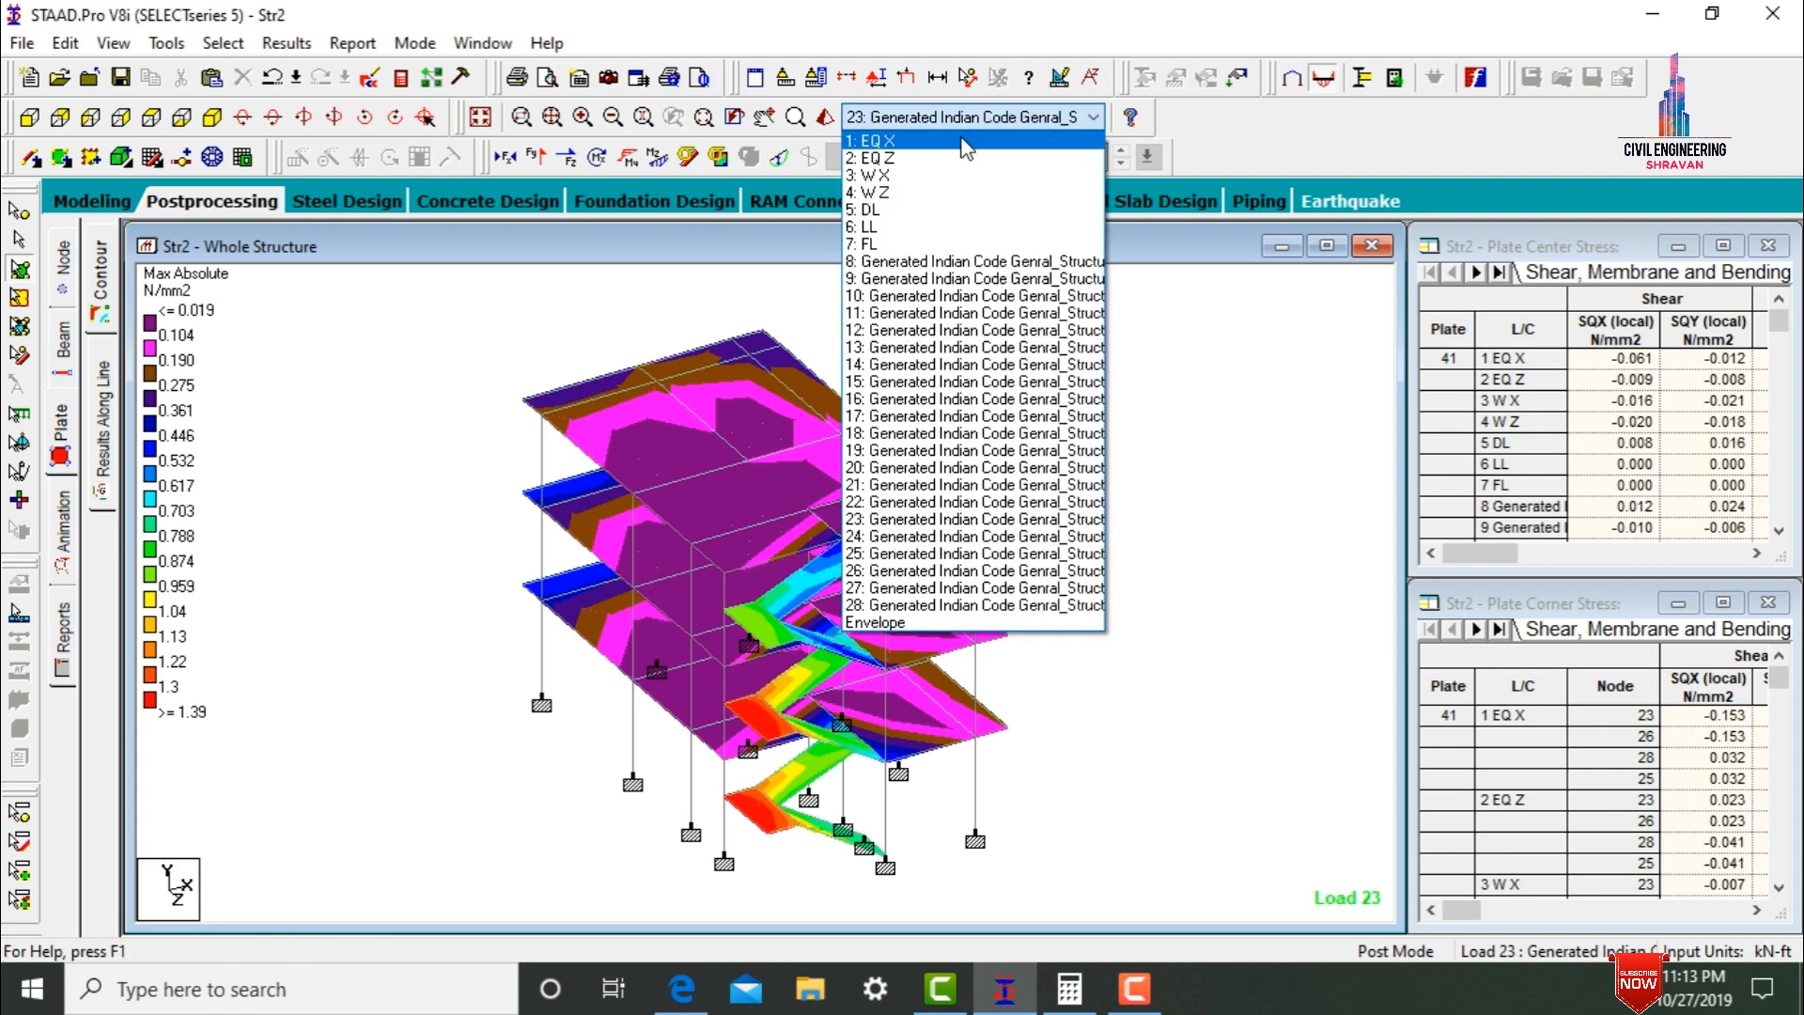
{"action": "left_click", "coordinate": [966, 141]}
{"action": "key", "text": "Down"}
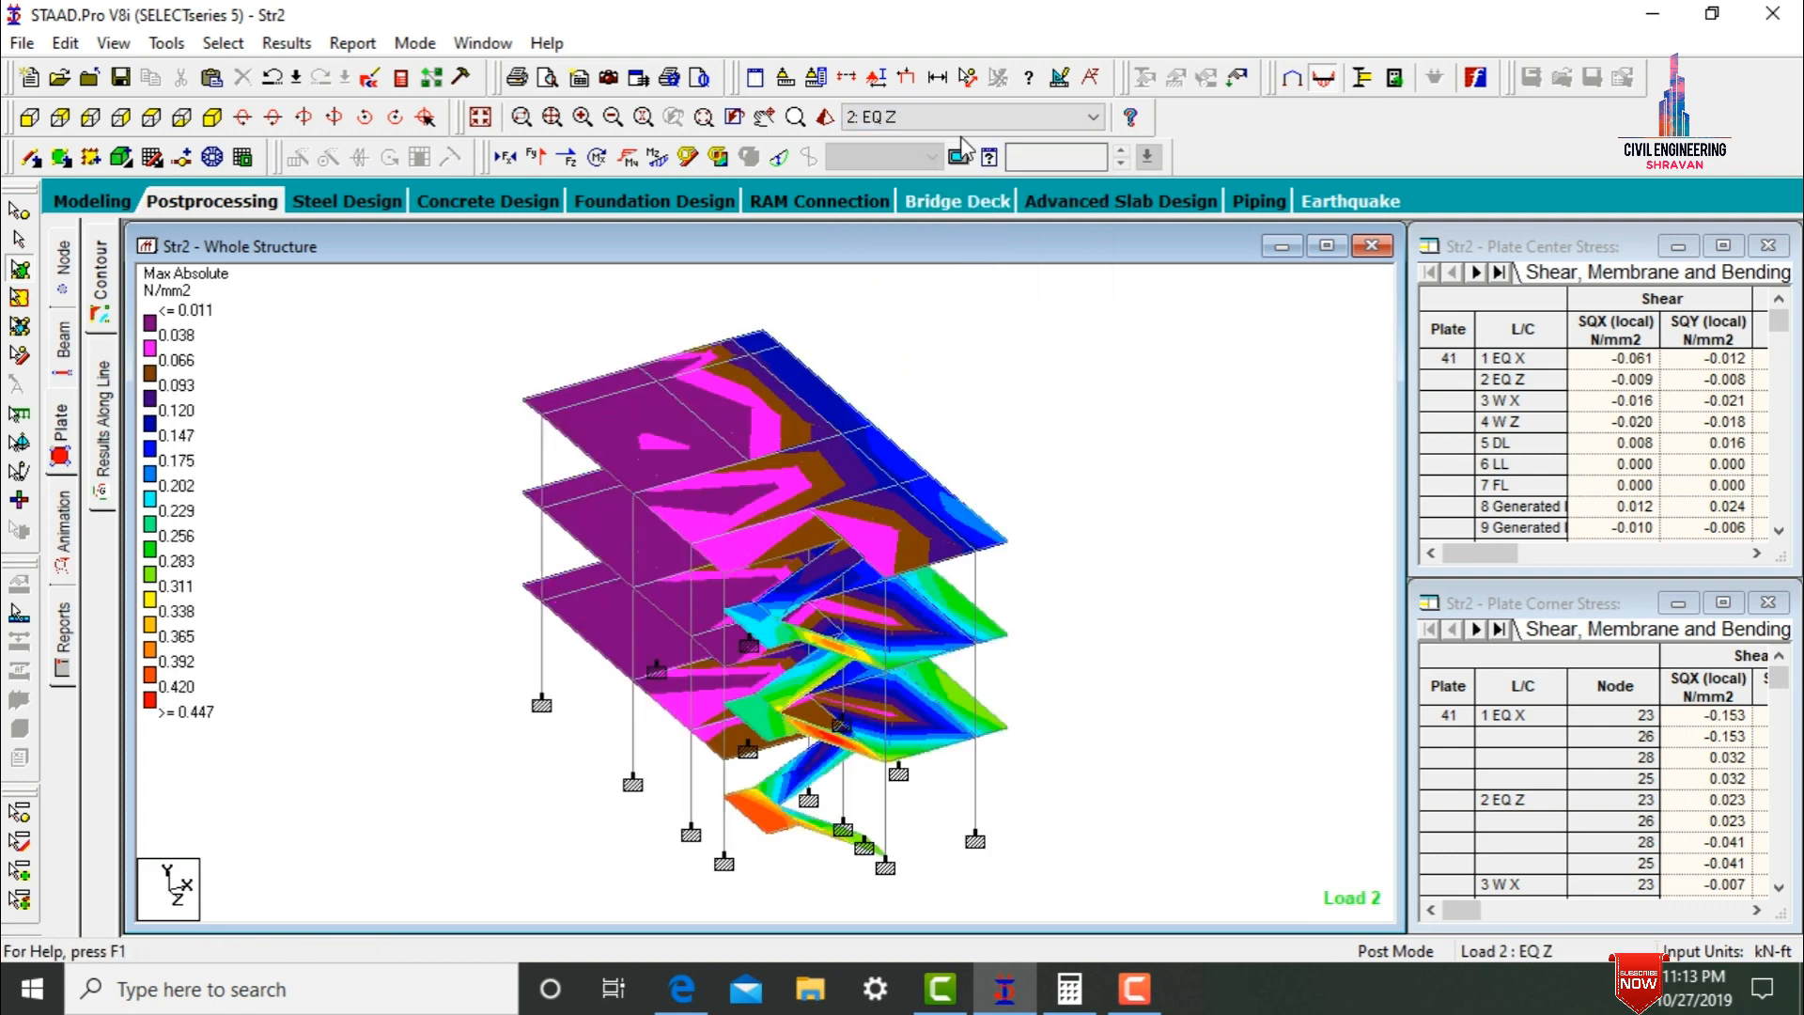
{"action": "key", "text": "Down"}
{"action": "key", "text": "Down"}
{"action": "key", "text": "Down"}
{"action": "key", "text": "Down"}
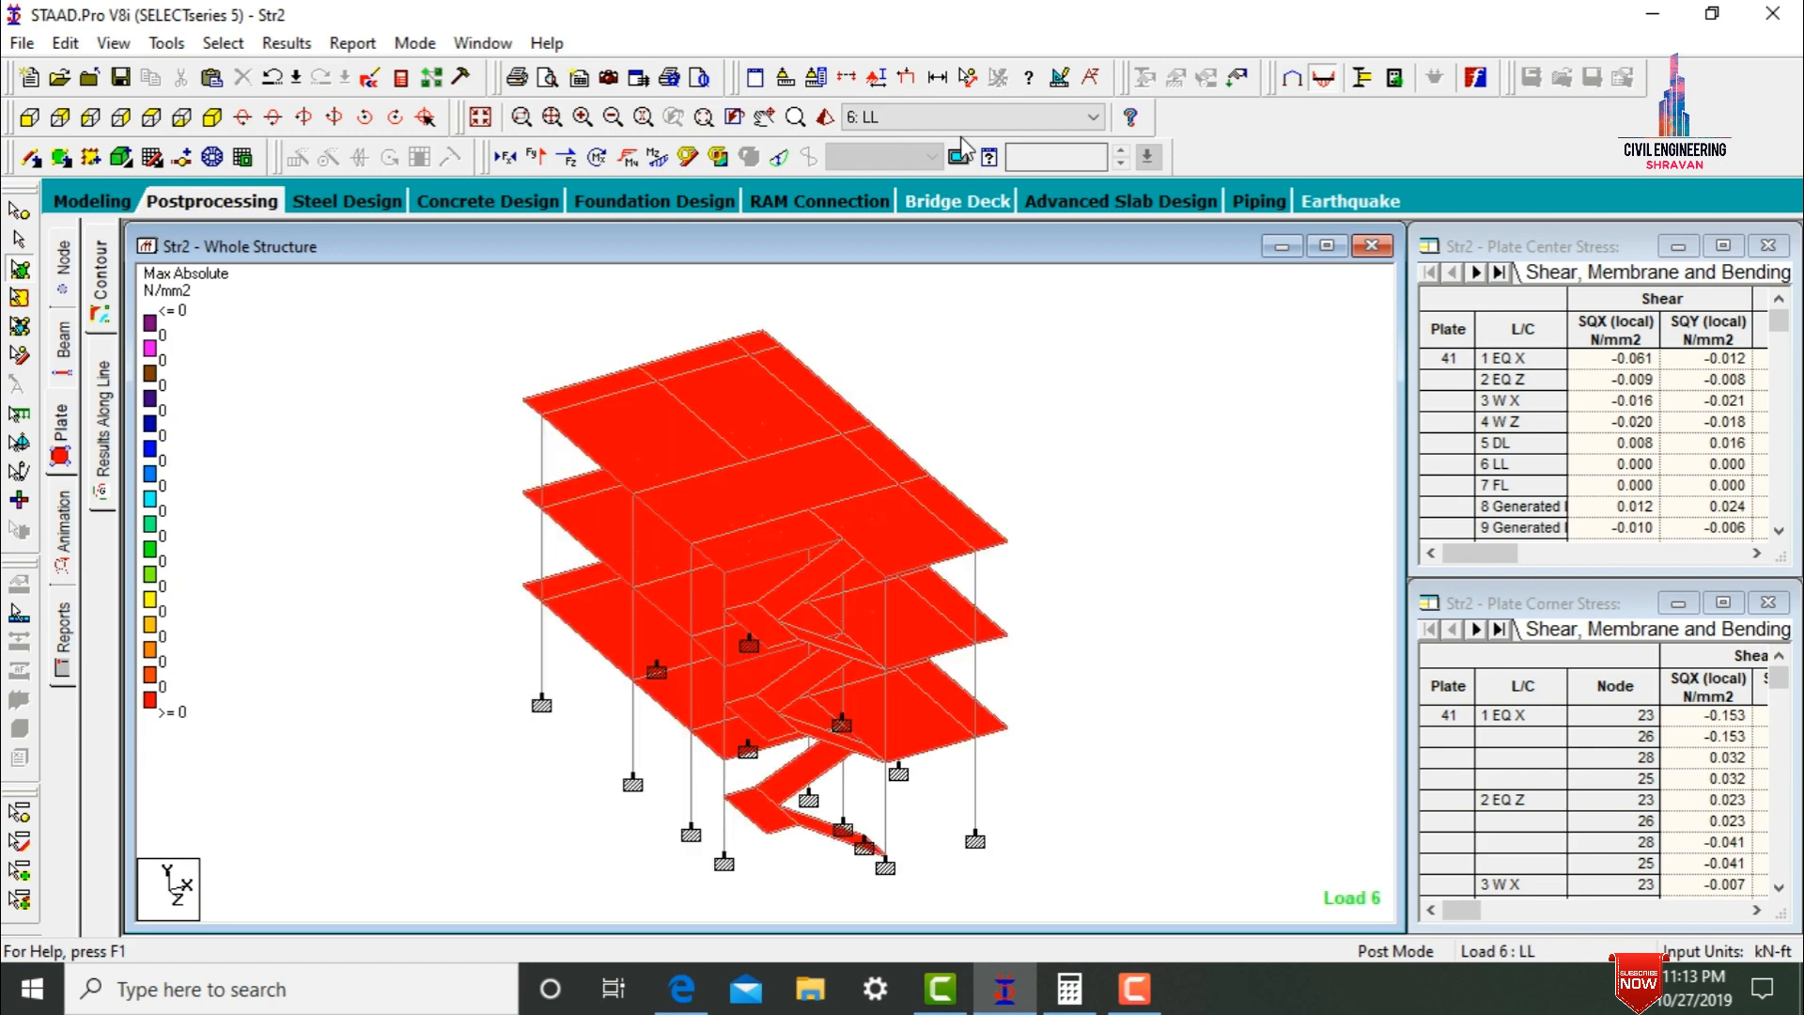
{"action": "key", "text": "Down"}
{"action": "key", "text": "Down"}
{"action": "key", "text": "Down"}
{"action": "key", "text": "Down"}
{"action": "key", "text": "Down"}
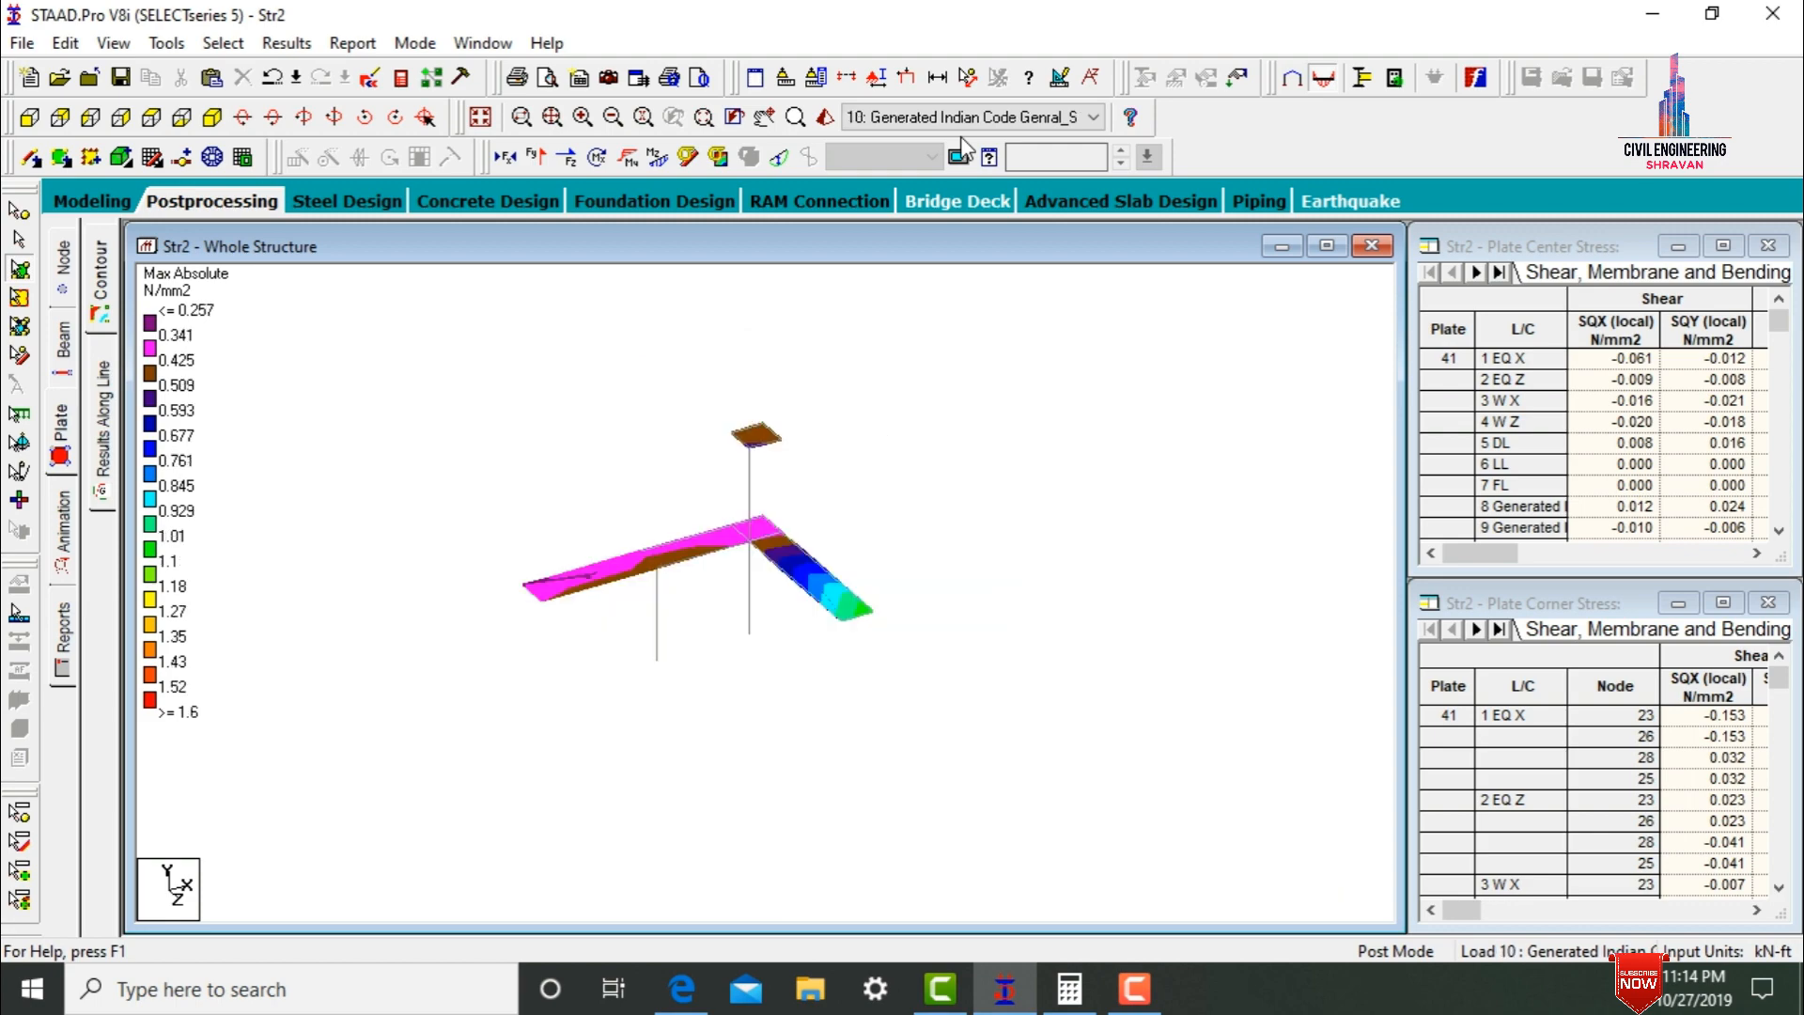
{"action": "key", "text": "Down"}
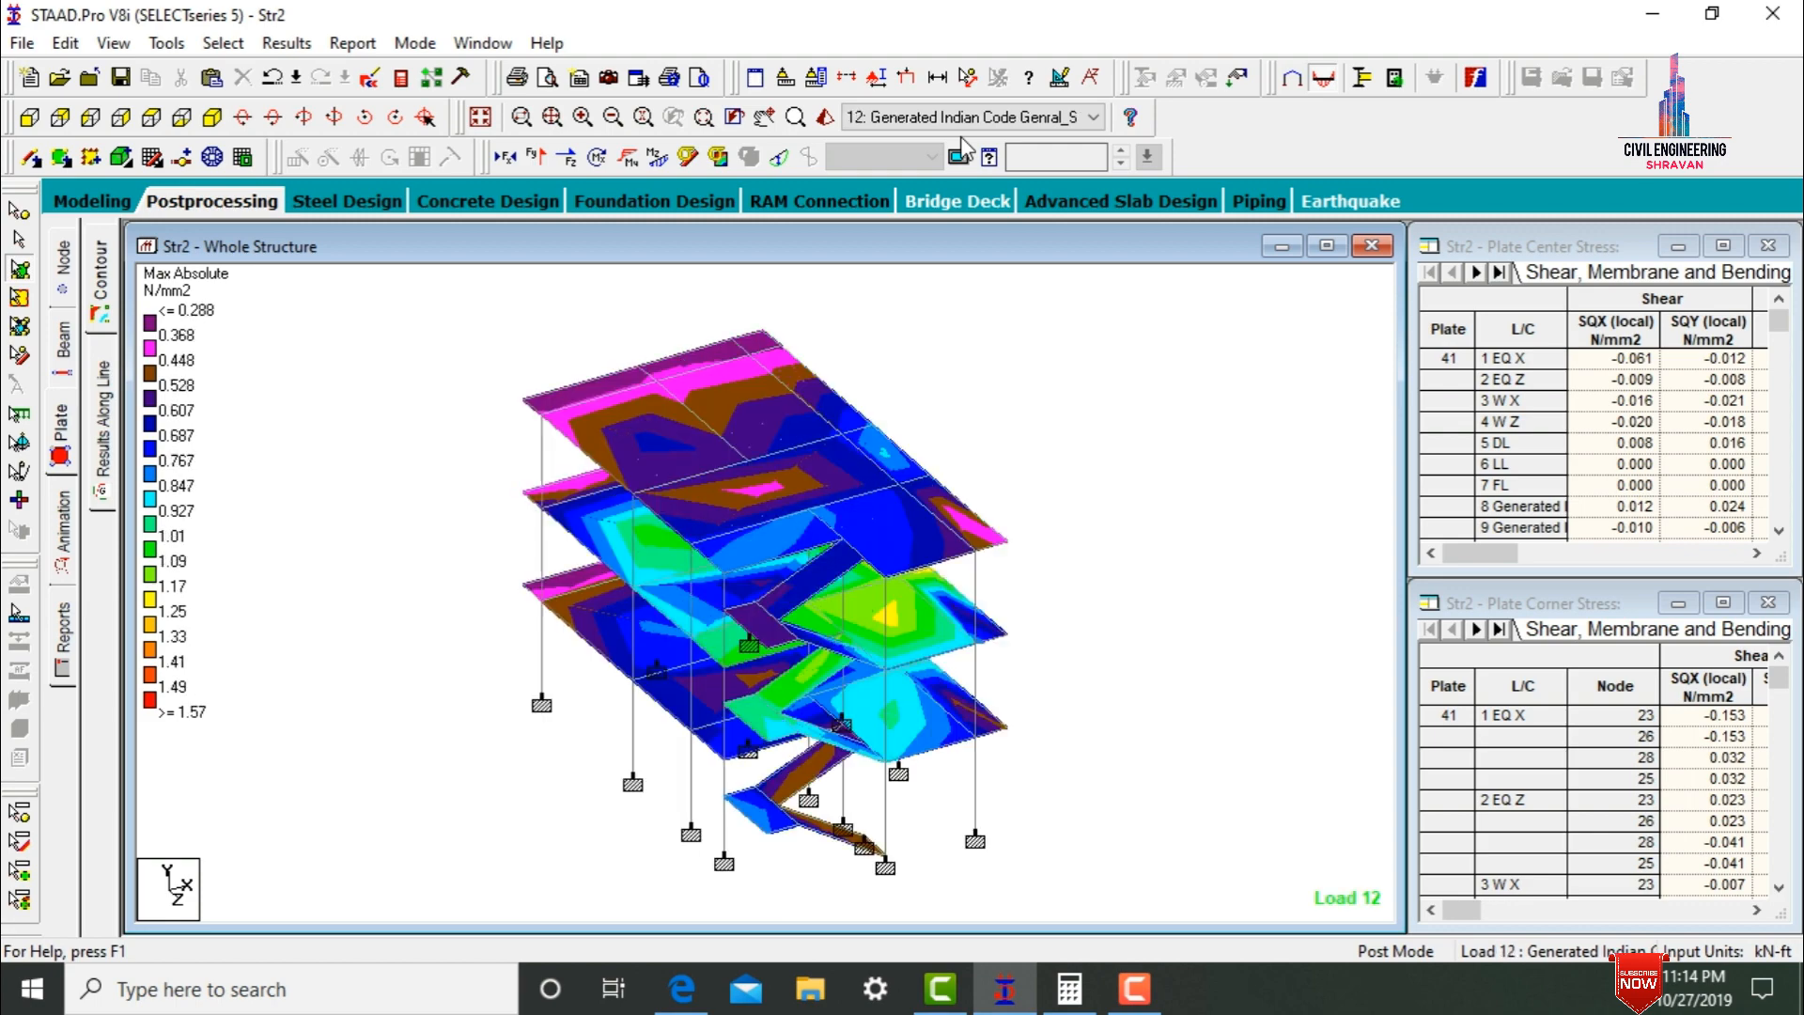
{"action": "key", "text": "Down"}
{"action": "key", "text": "Down"}
{"action": "key", "text": "Down"}
{"action": "key", "text": "Down"}
{"action": "key", "text": "Down"}
{"action": "key", "text": "Down"}
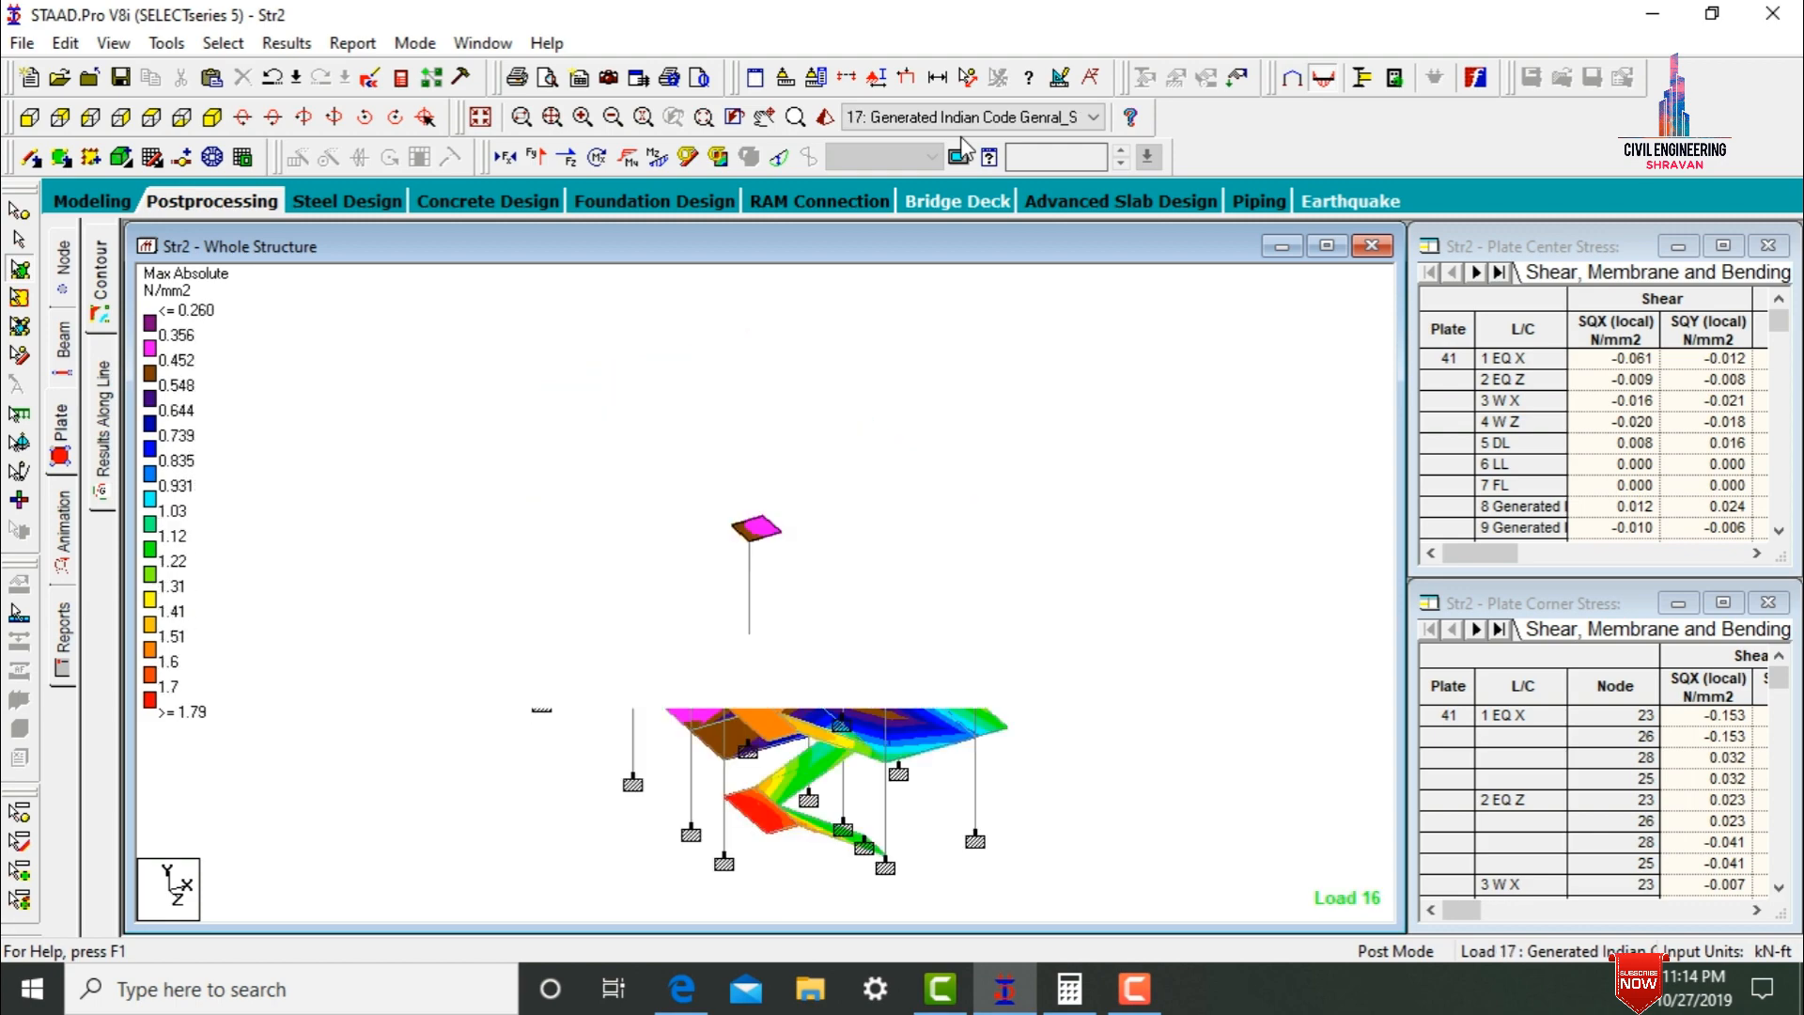
- Animate the structure with the Deflection diagram type
{"action": "left_click", "coordinate": [65, 512]}
{"action": "left_click", "coordinate": [672, 249]}
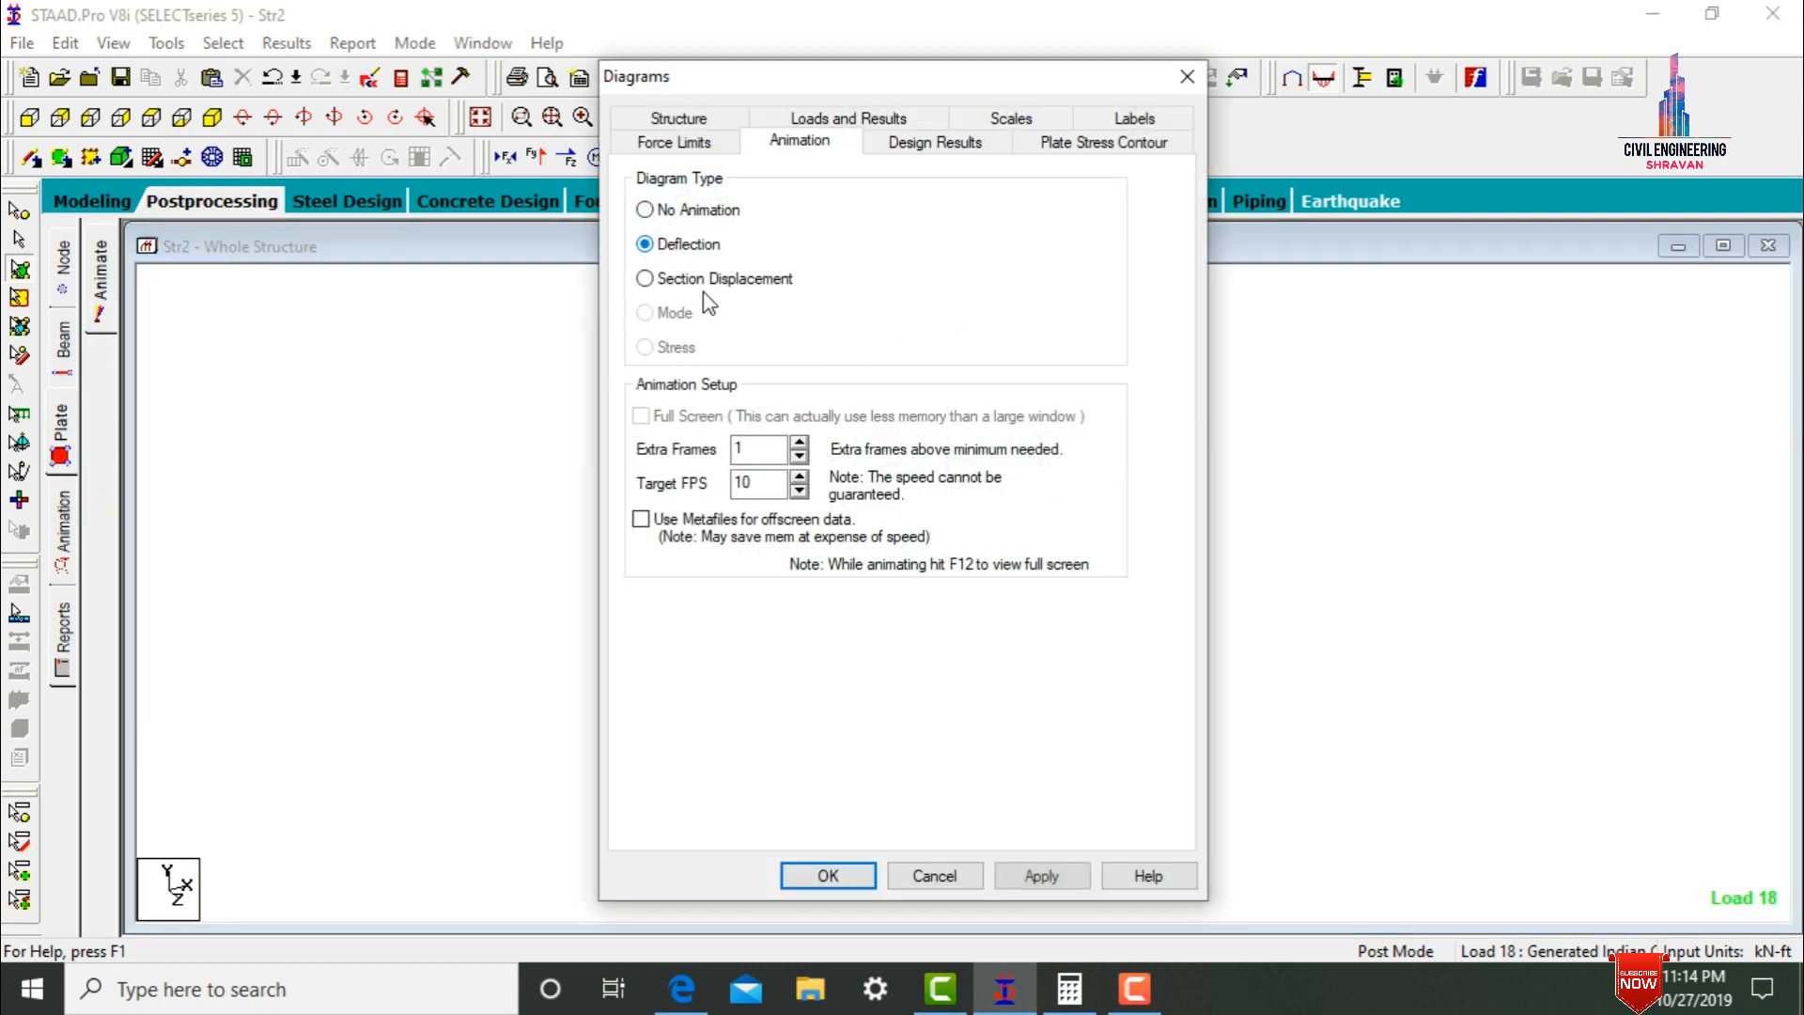
{"action": "left_click", "coordinate": [1066, 876]}
{"action": "left_click", "coordinate": [828, 875]}
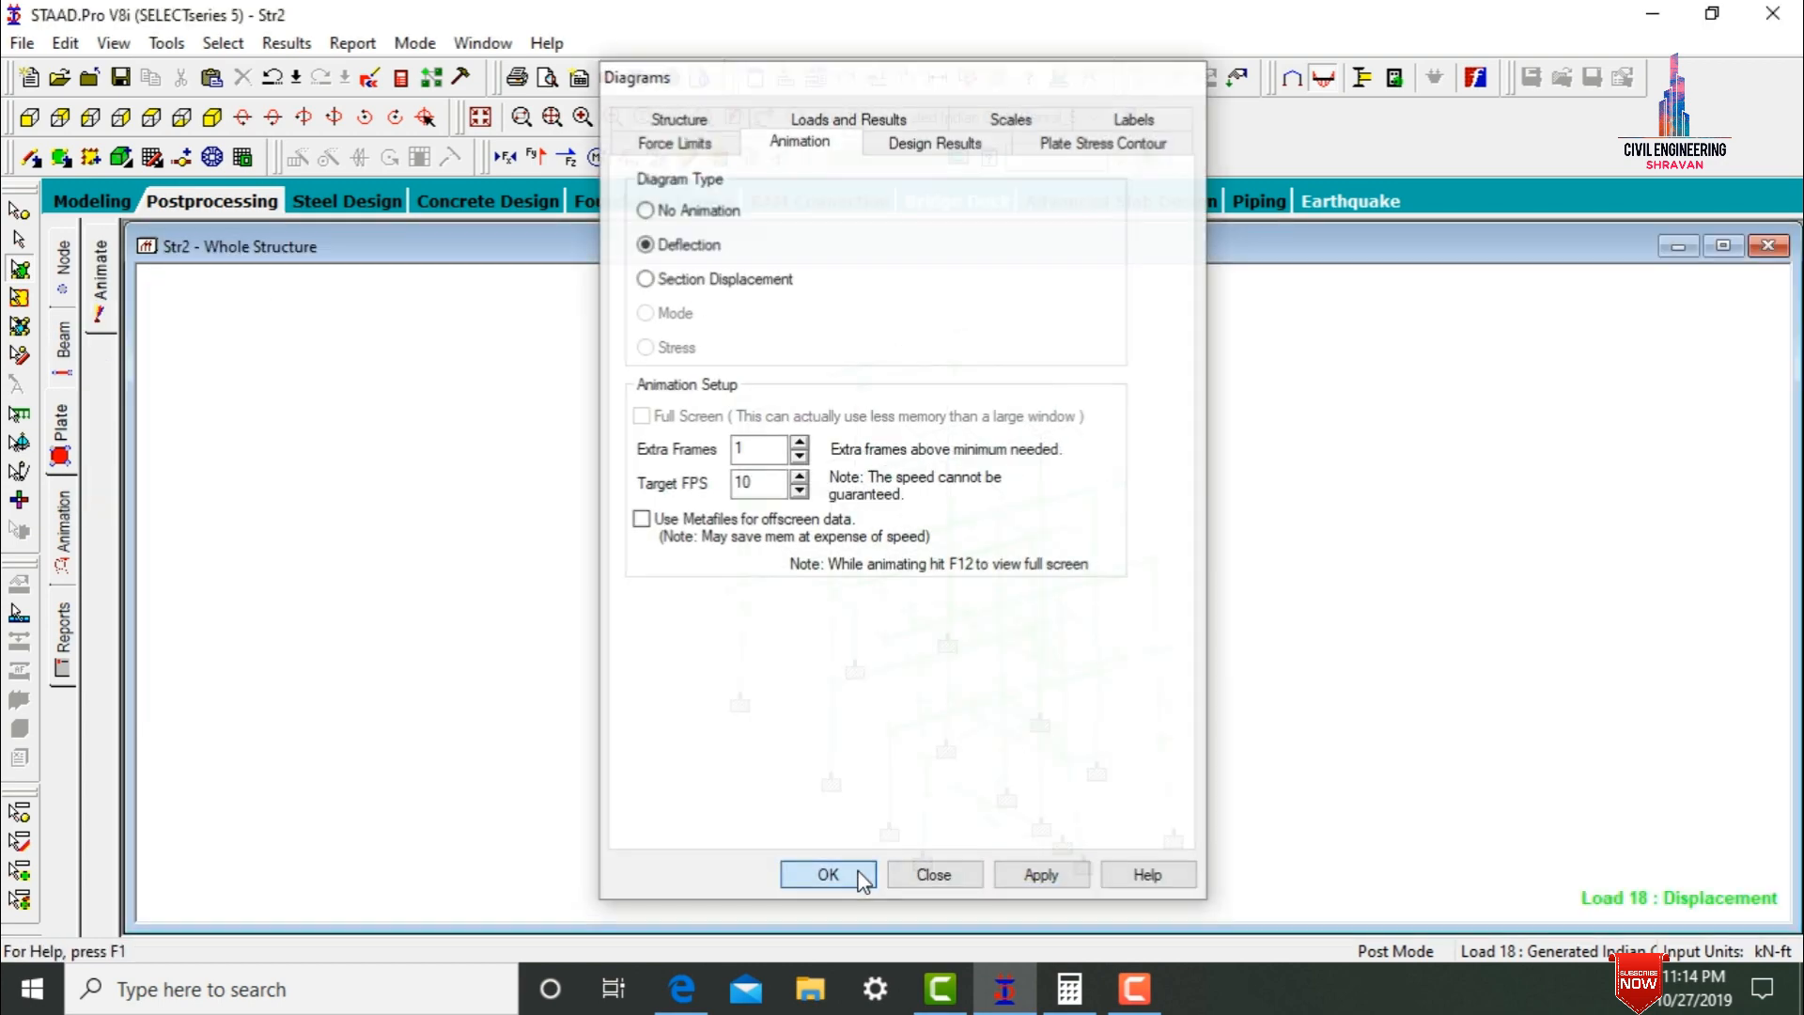
- Examine the deflection animation load case by load case, from 1: EQ X into the generated Indian Code combinations
{"action": "left_click", "coordinate": [949, 119]}
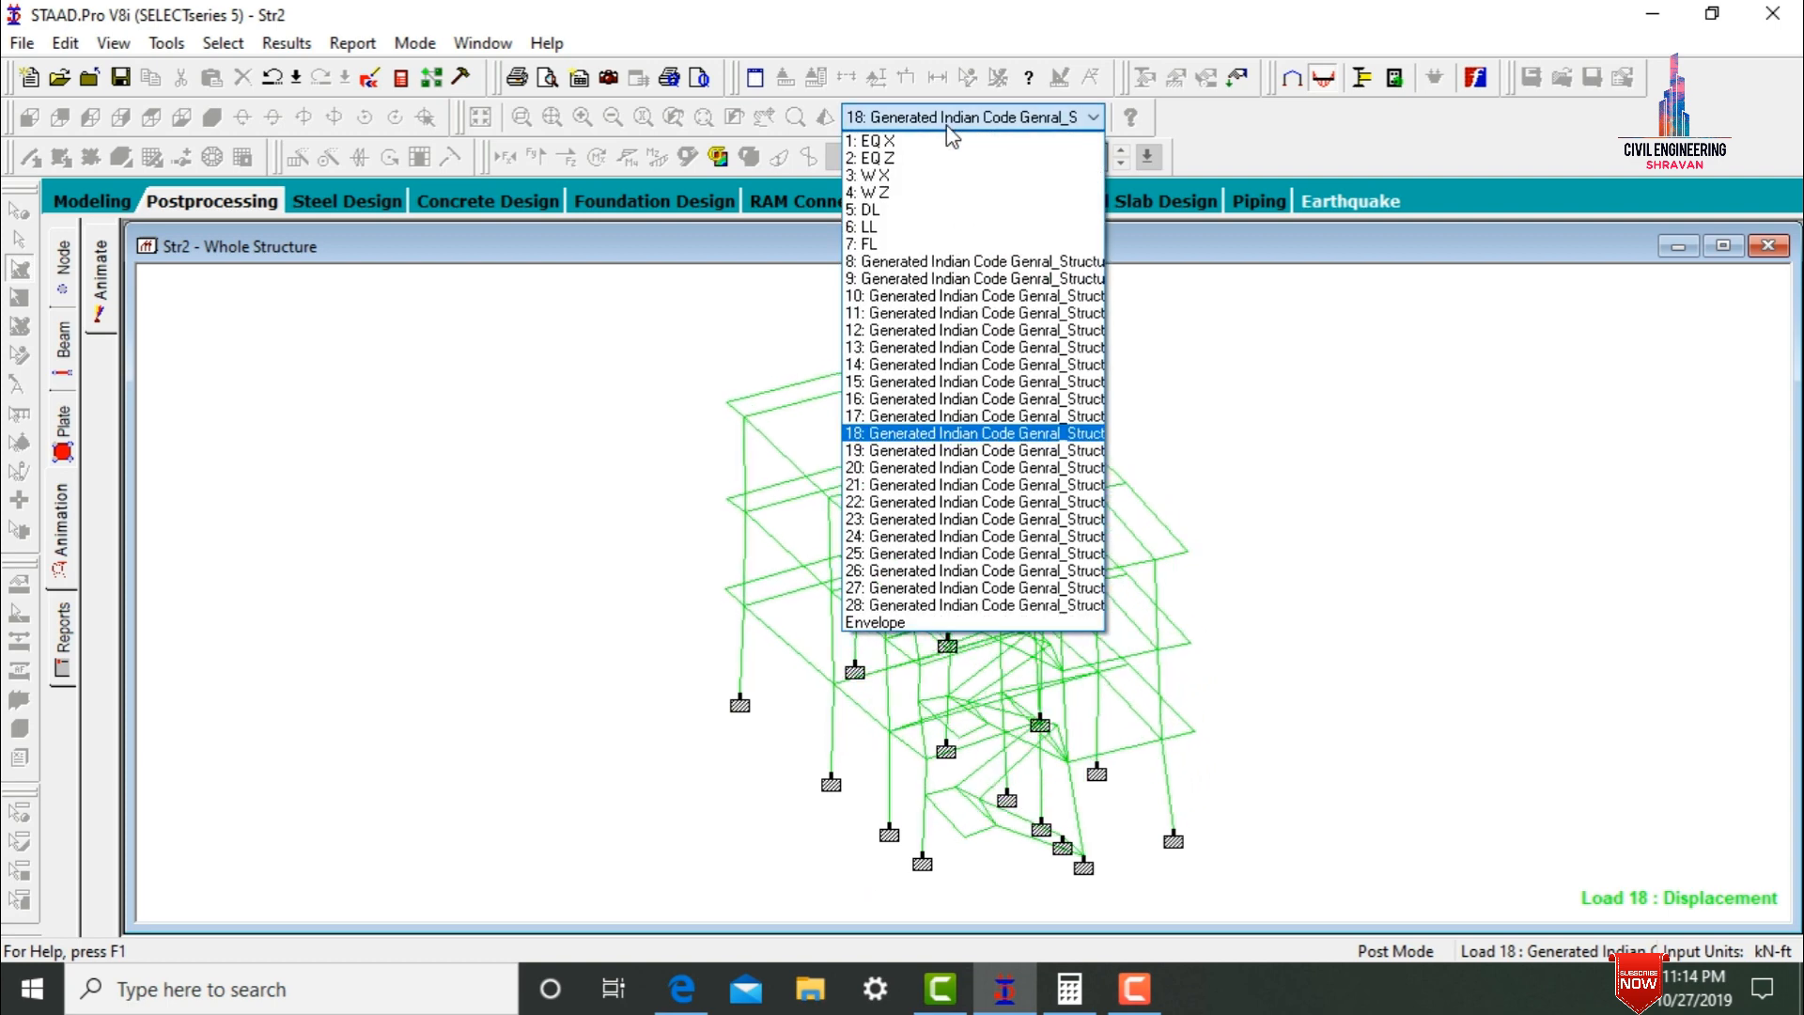
{"action": "left_click", "coordinate": [943, 144]}
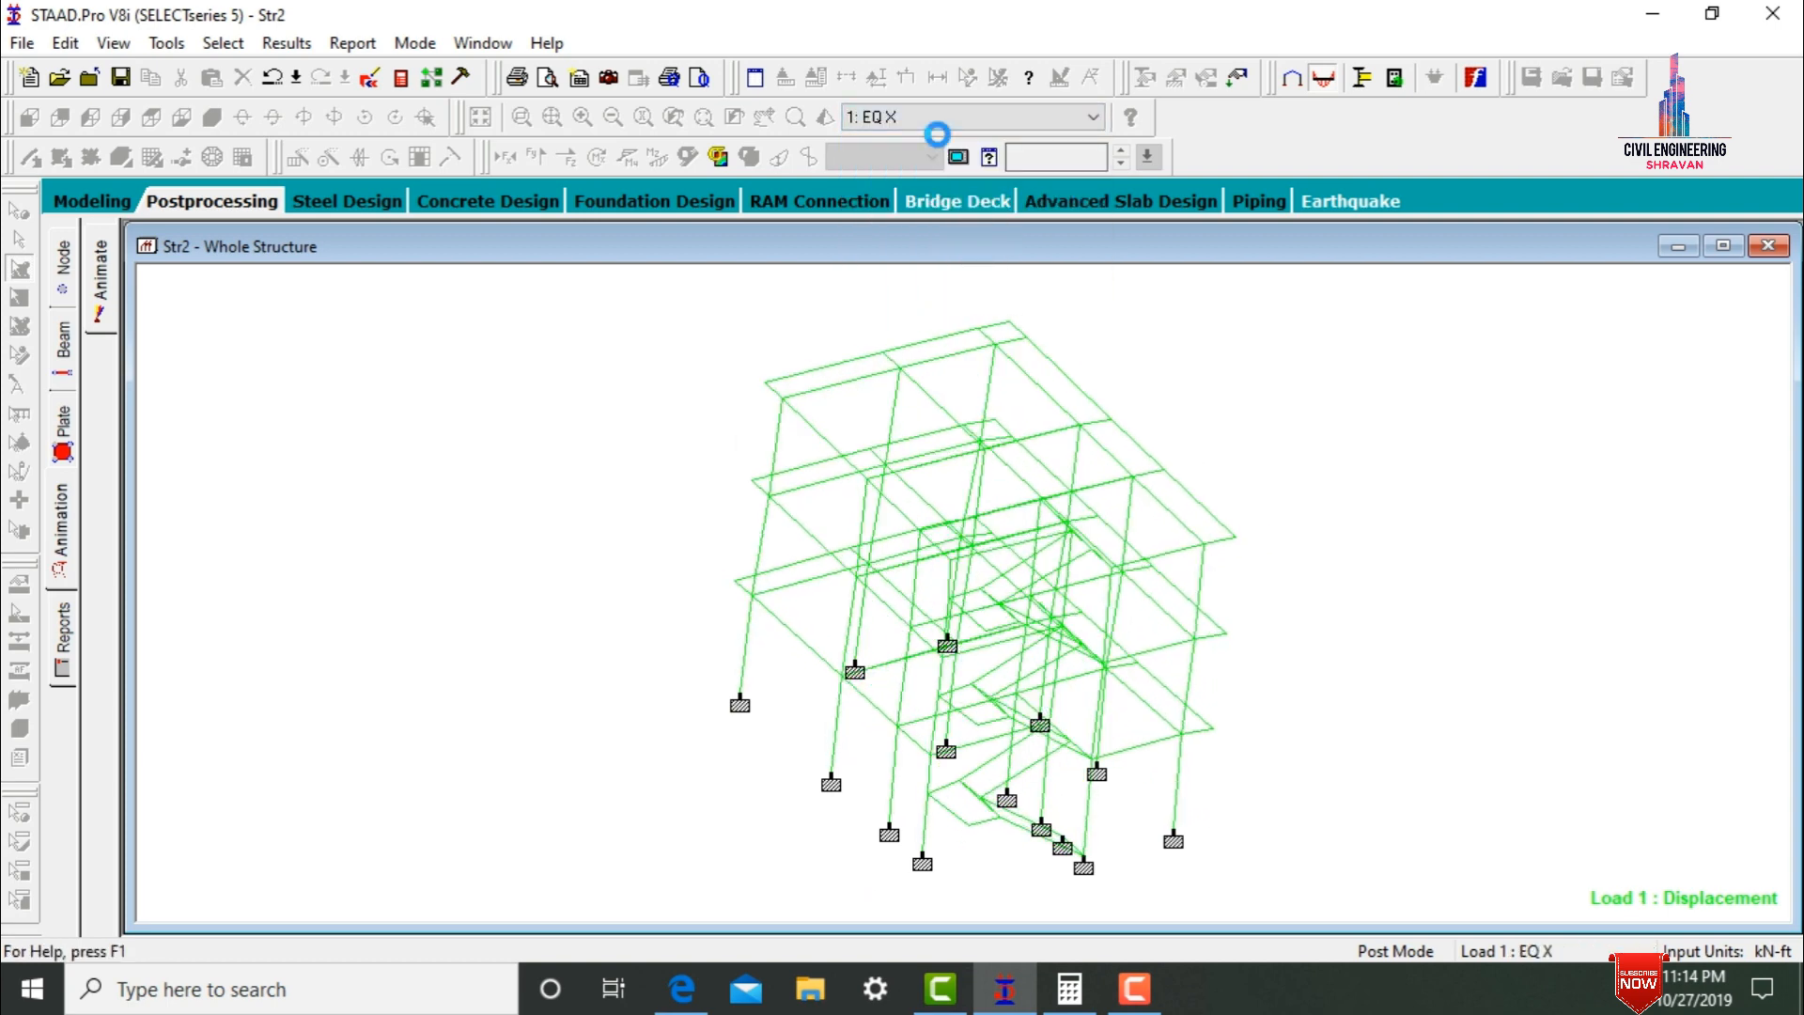
{"action": "key", "text": "Down"}
{"action": "key", "text": "Down"}
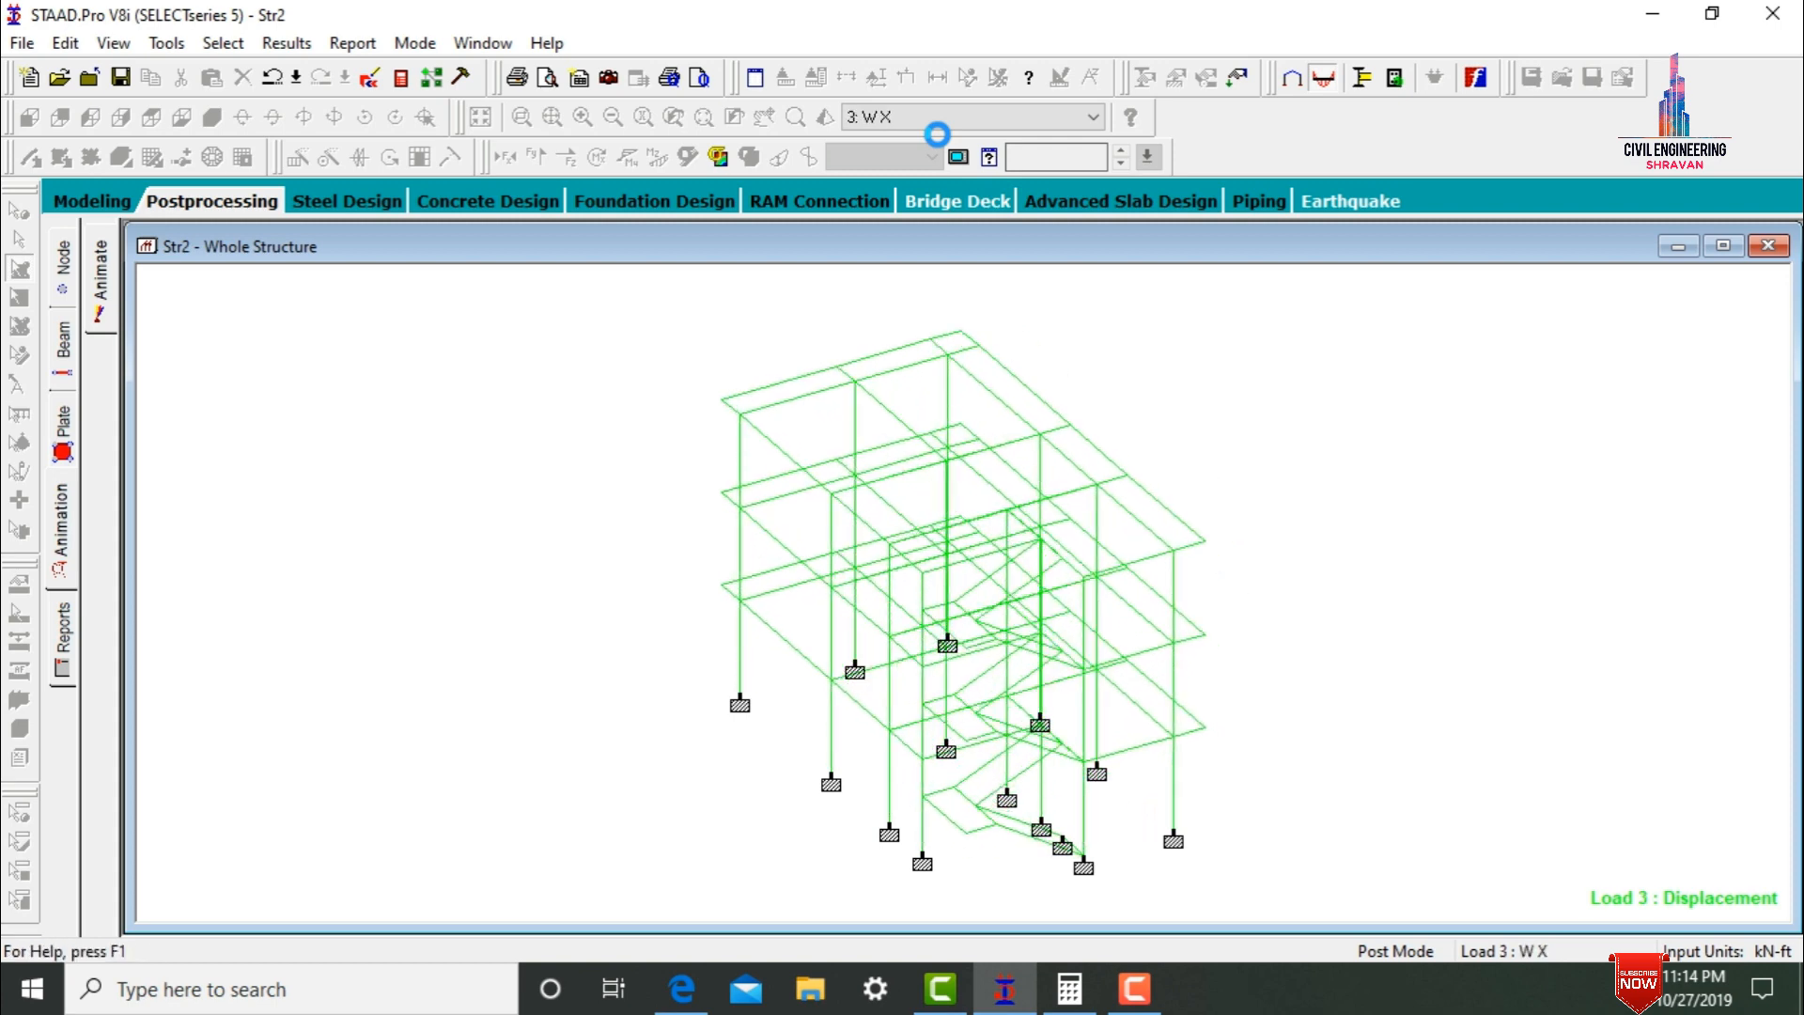
{"action": "key", "text": "Down"}
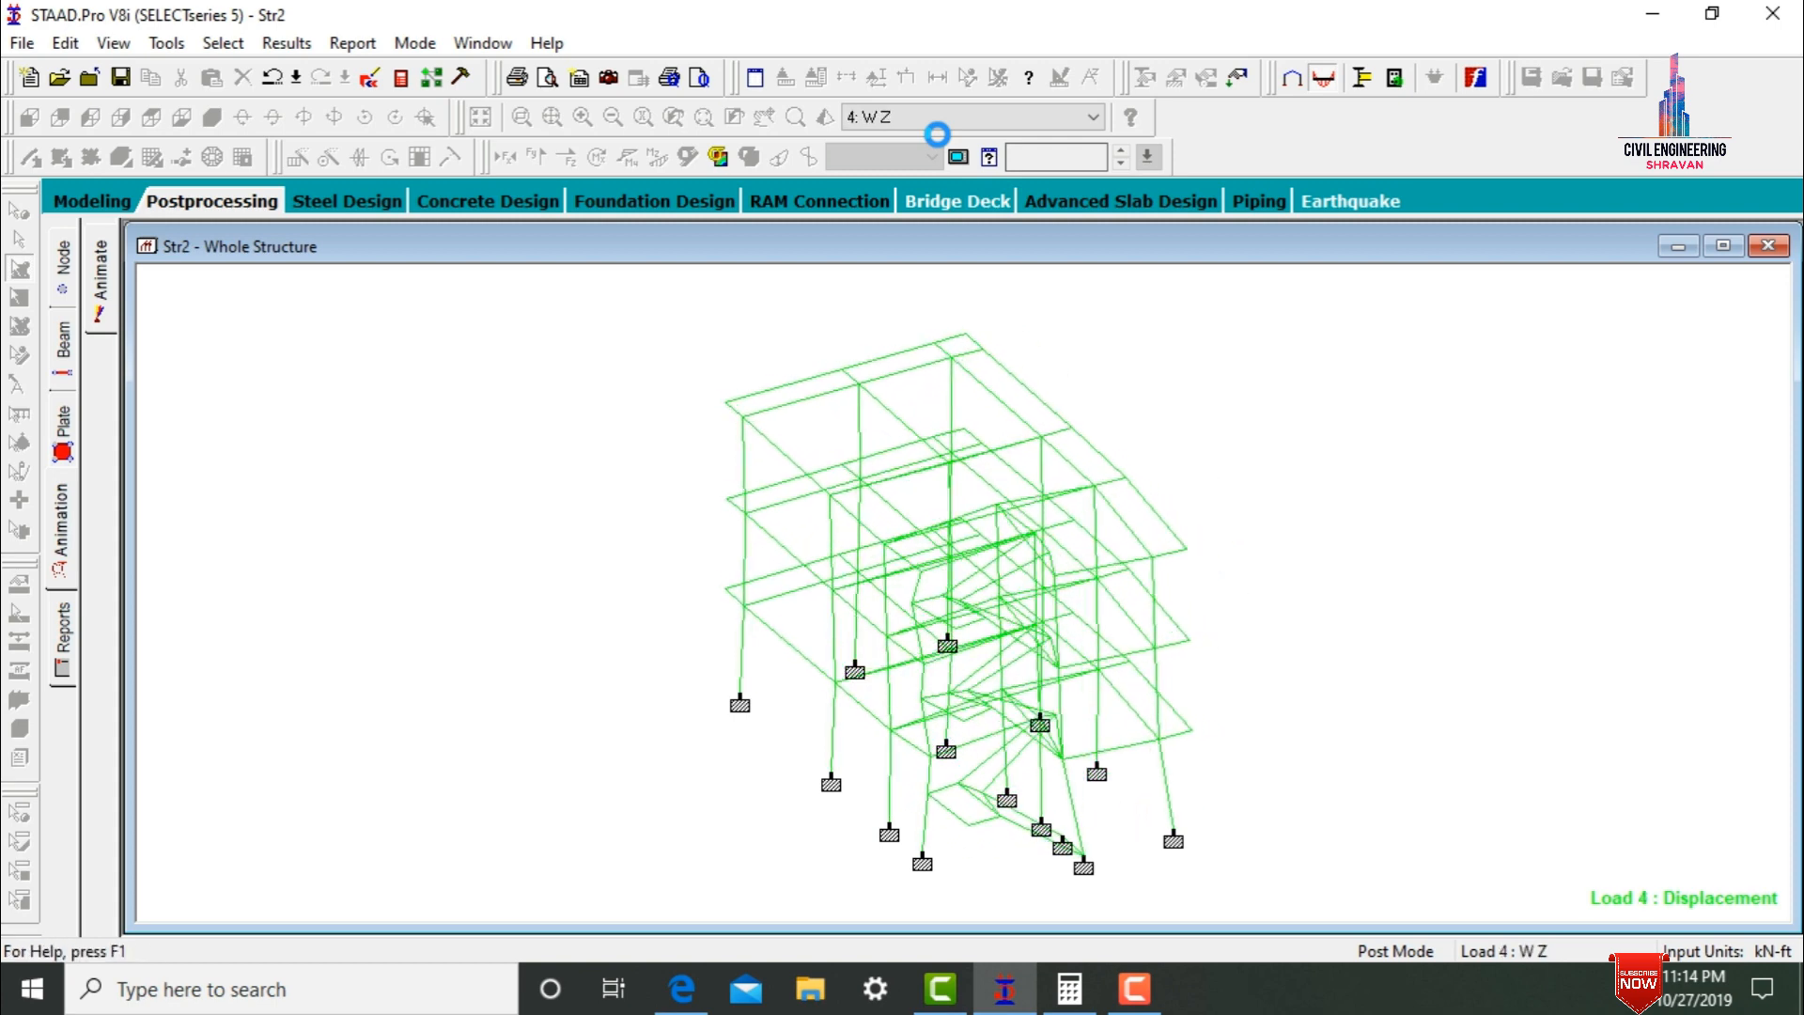
{"action": "key", "text": "Down"}
{"action": "key", "text": "Down"}
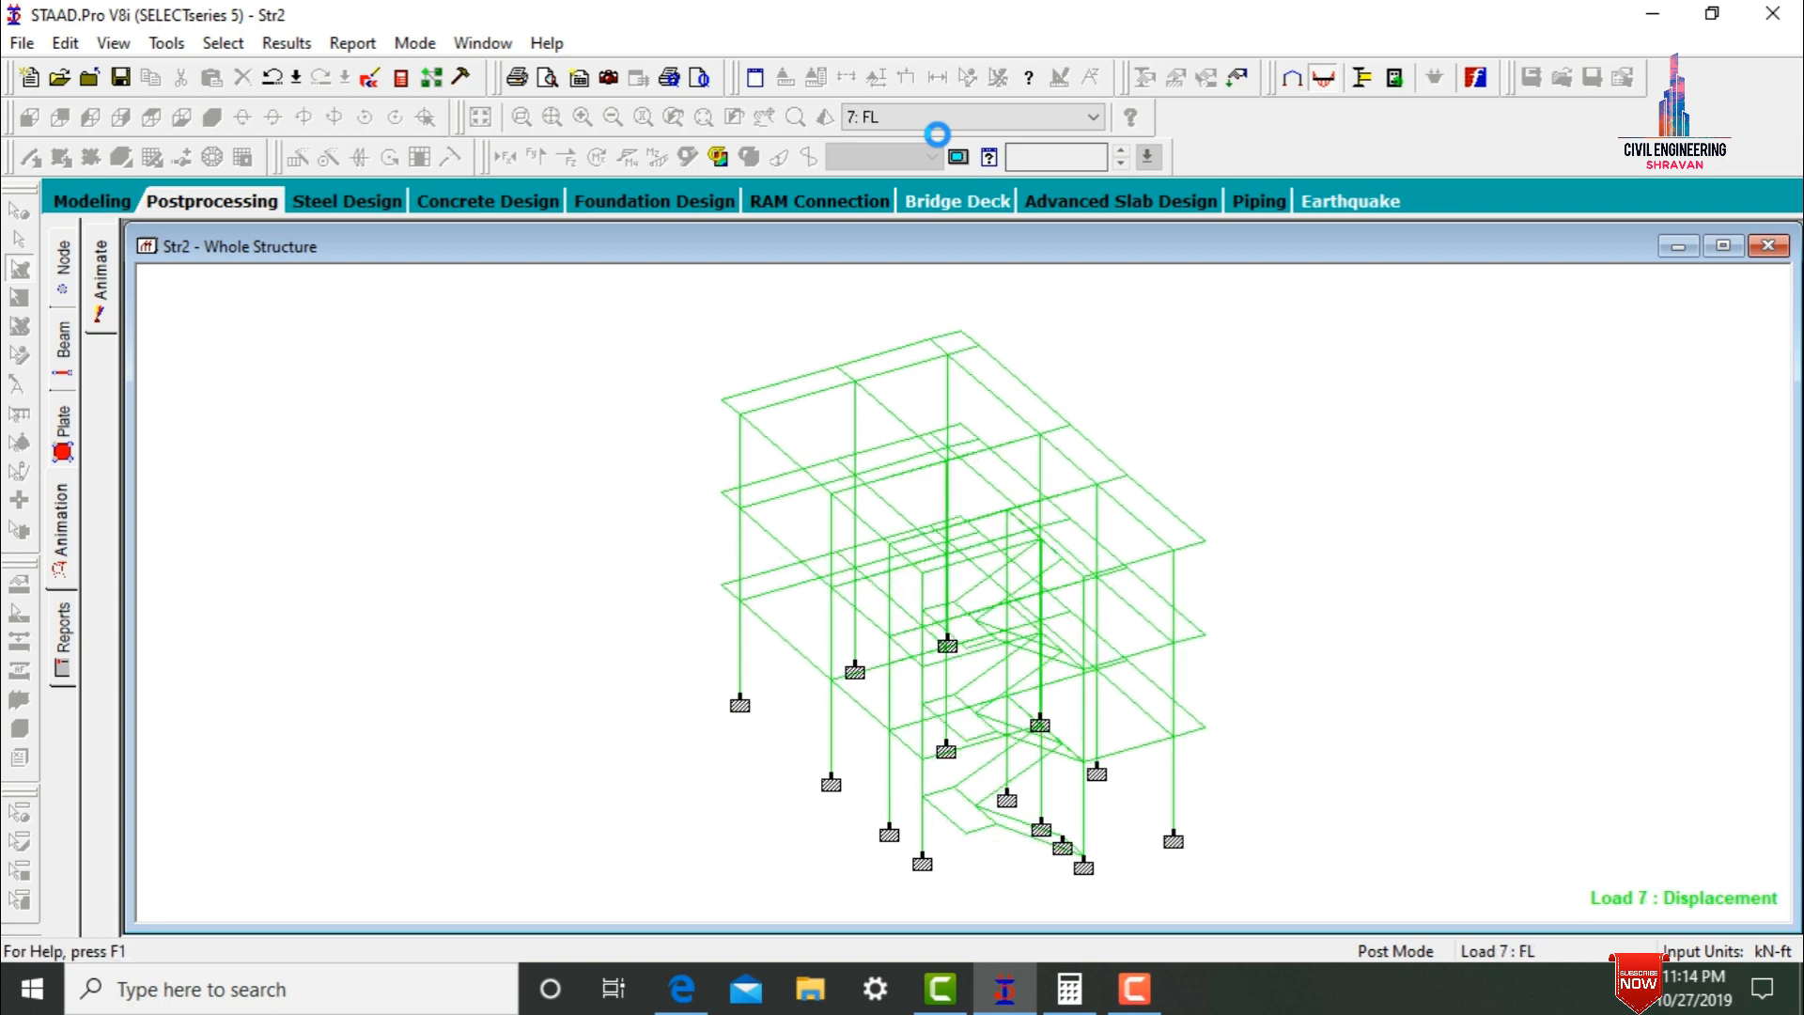
{"action": "key", "text": "Down"}
{"action": "key", "text": "Down"}
{"action": "key", "text": "Down"}
{"action": "key", "text": "Down"}
{"action": "key", "text": "Down"}
{"action": "key", "text": "Down"}
{"action": "key", "text": "Down"}
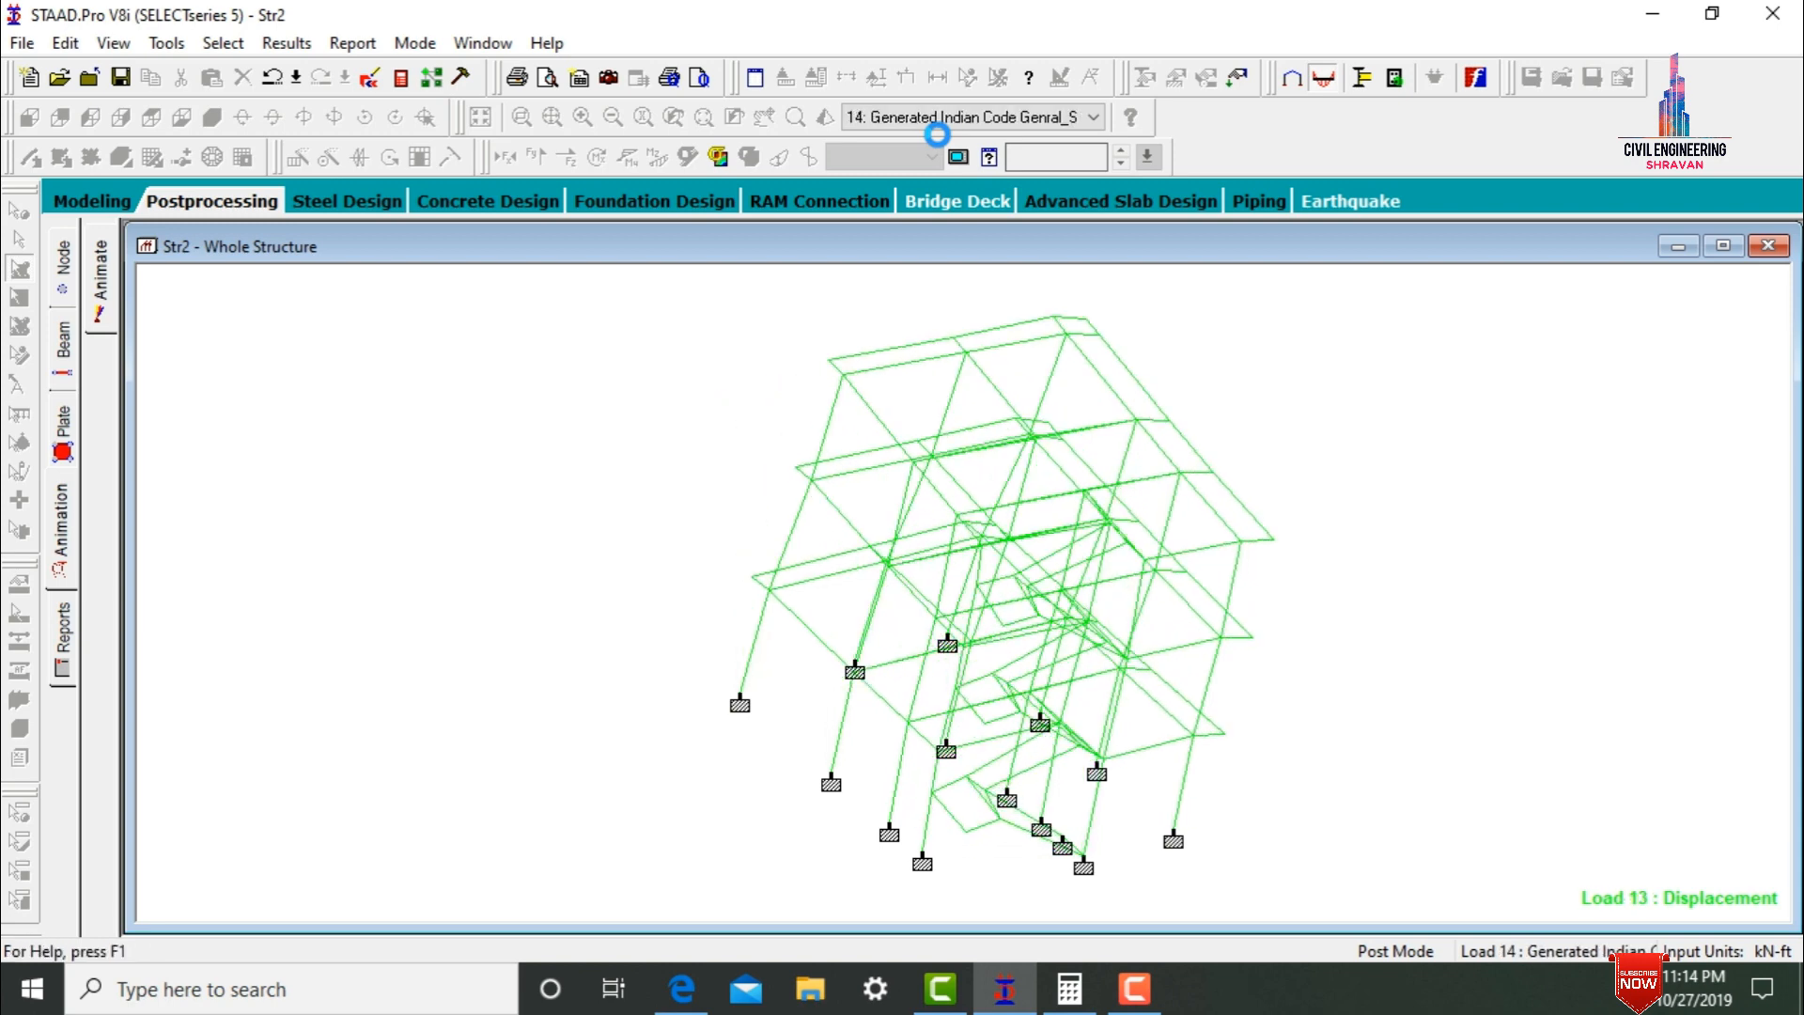
{"action": "key", "text": "Down"}
{"action": "key", "text": "Down"}
{"action": "key", "text": "Down"}
{"action": "key", "text": "Down"}
{"action": "key", "text": "Down"}
{"action": "key", "text": "Down"}
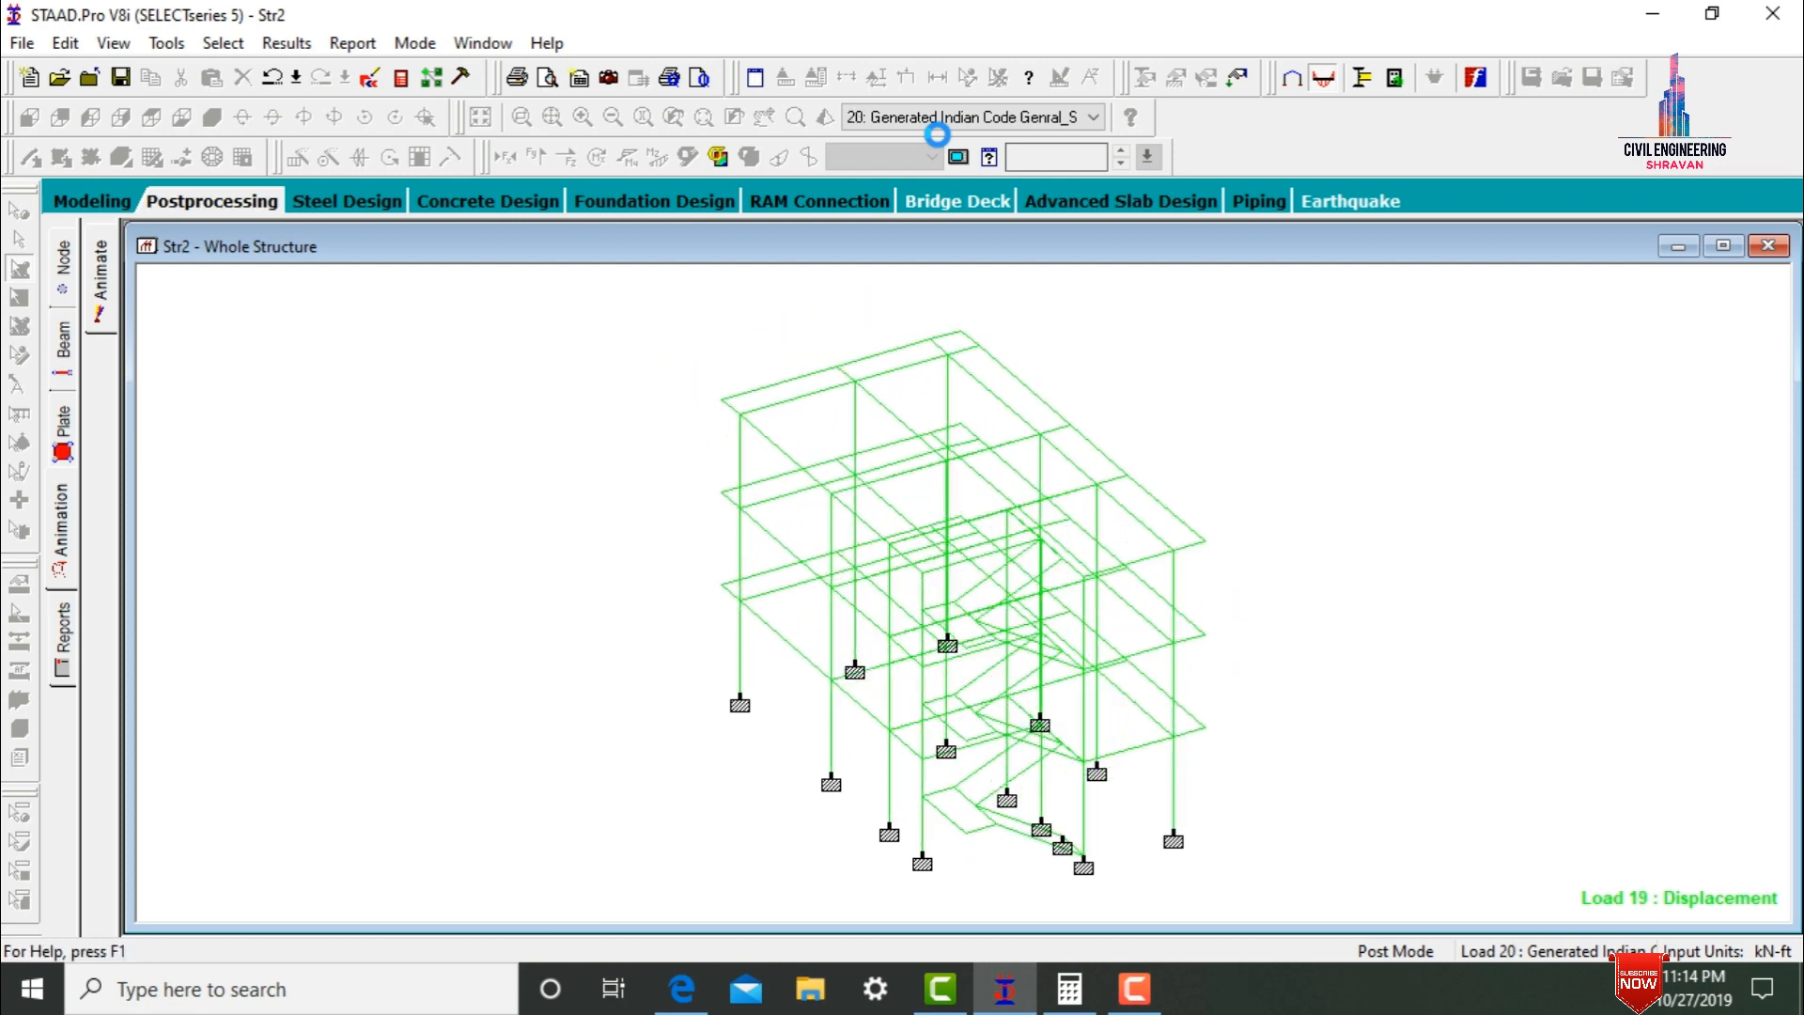
- Return to modeling and set the concrete design code to IS456
{"action": "left_click", "coordinate": [115, 202]}
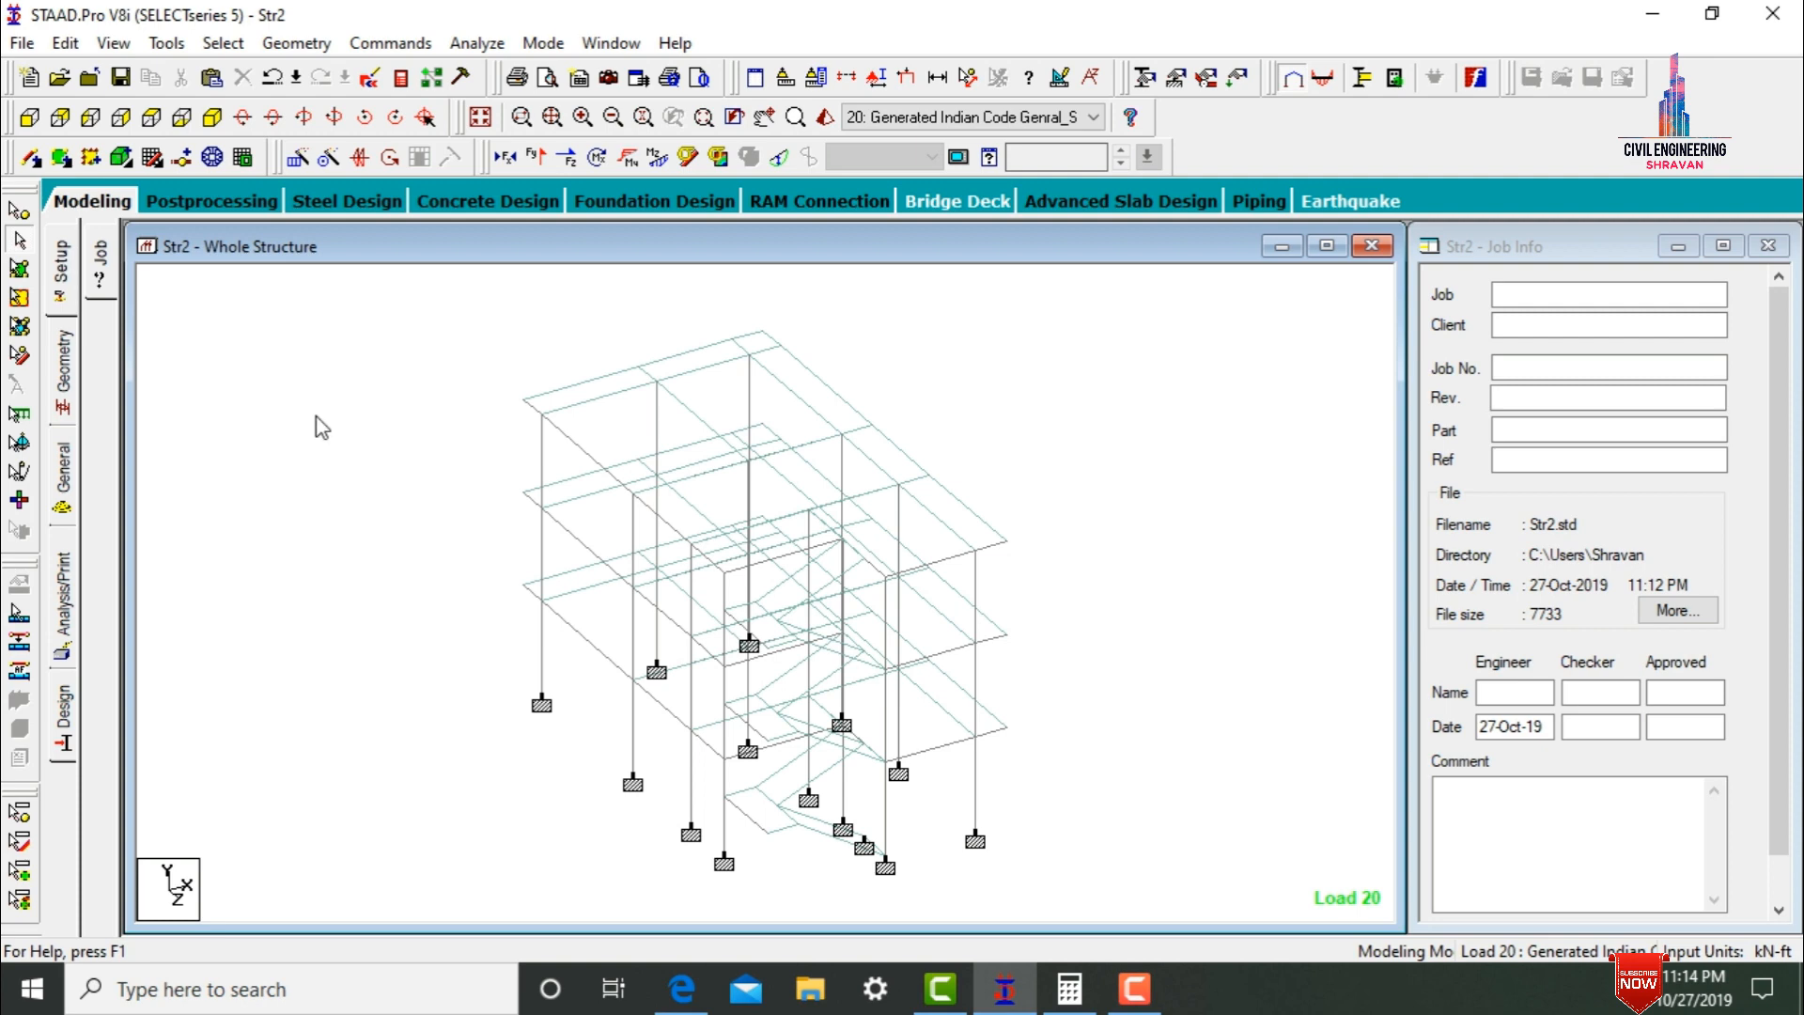
{"action": "left_click", "coordinate": [84, 204]}
{"action": "left_click", "coordinate": [59, 712]}
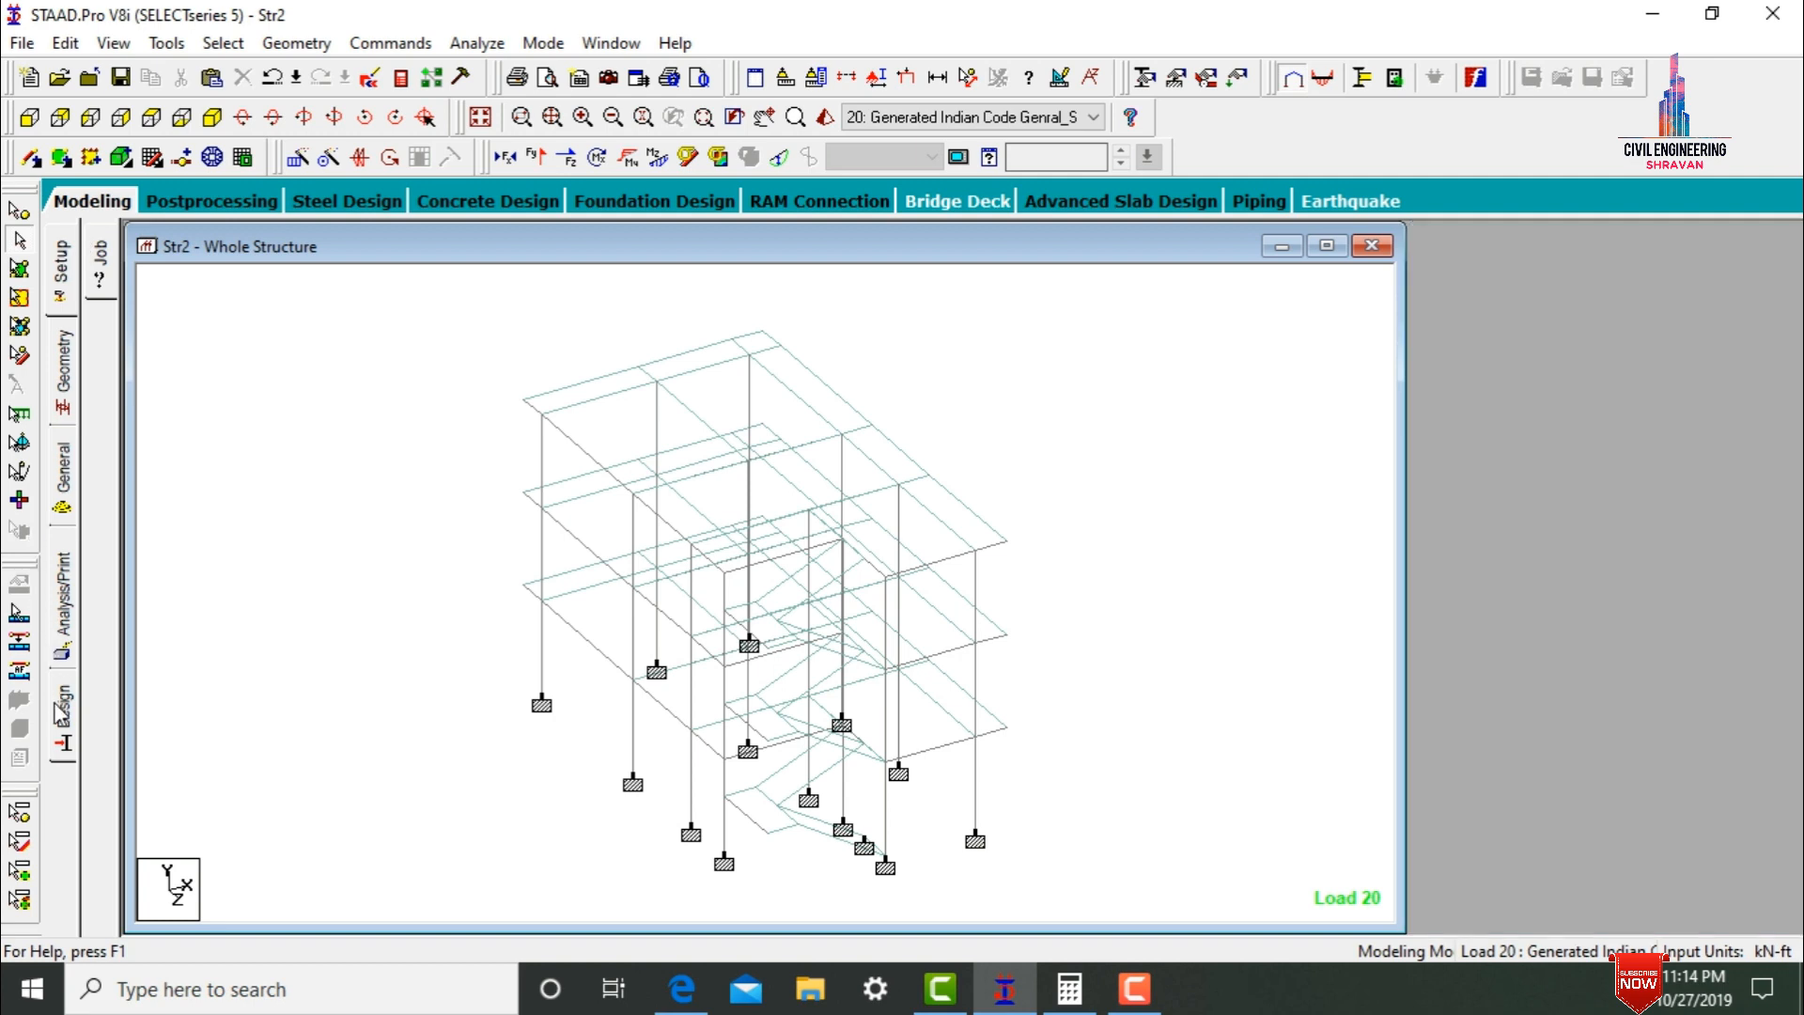
{"action": "left_click", "coordinate": [101, 361]}
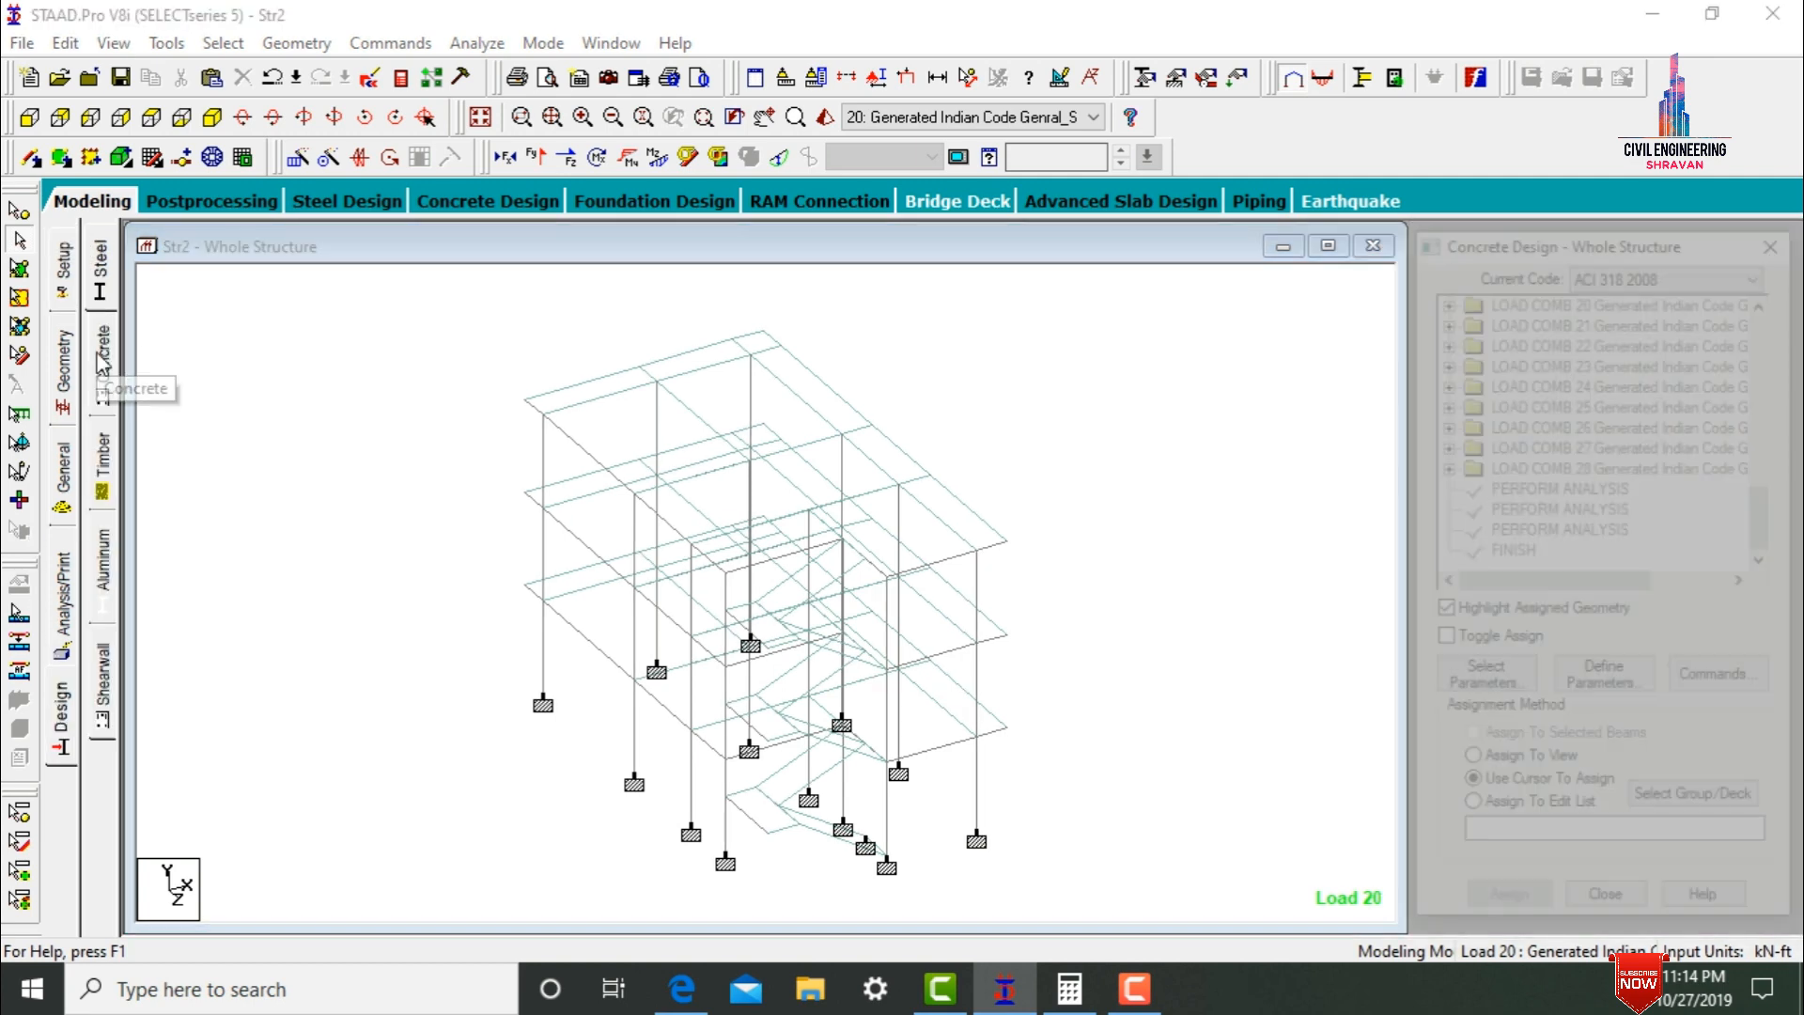
{"action": "left_click", "coordinate": [1586, 276]}
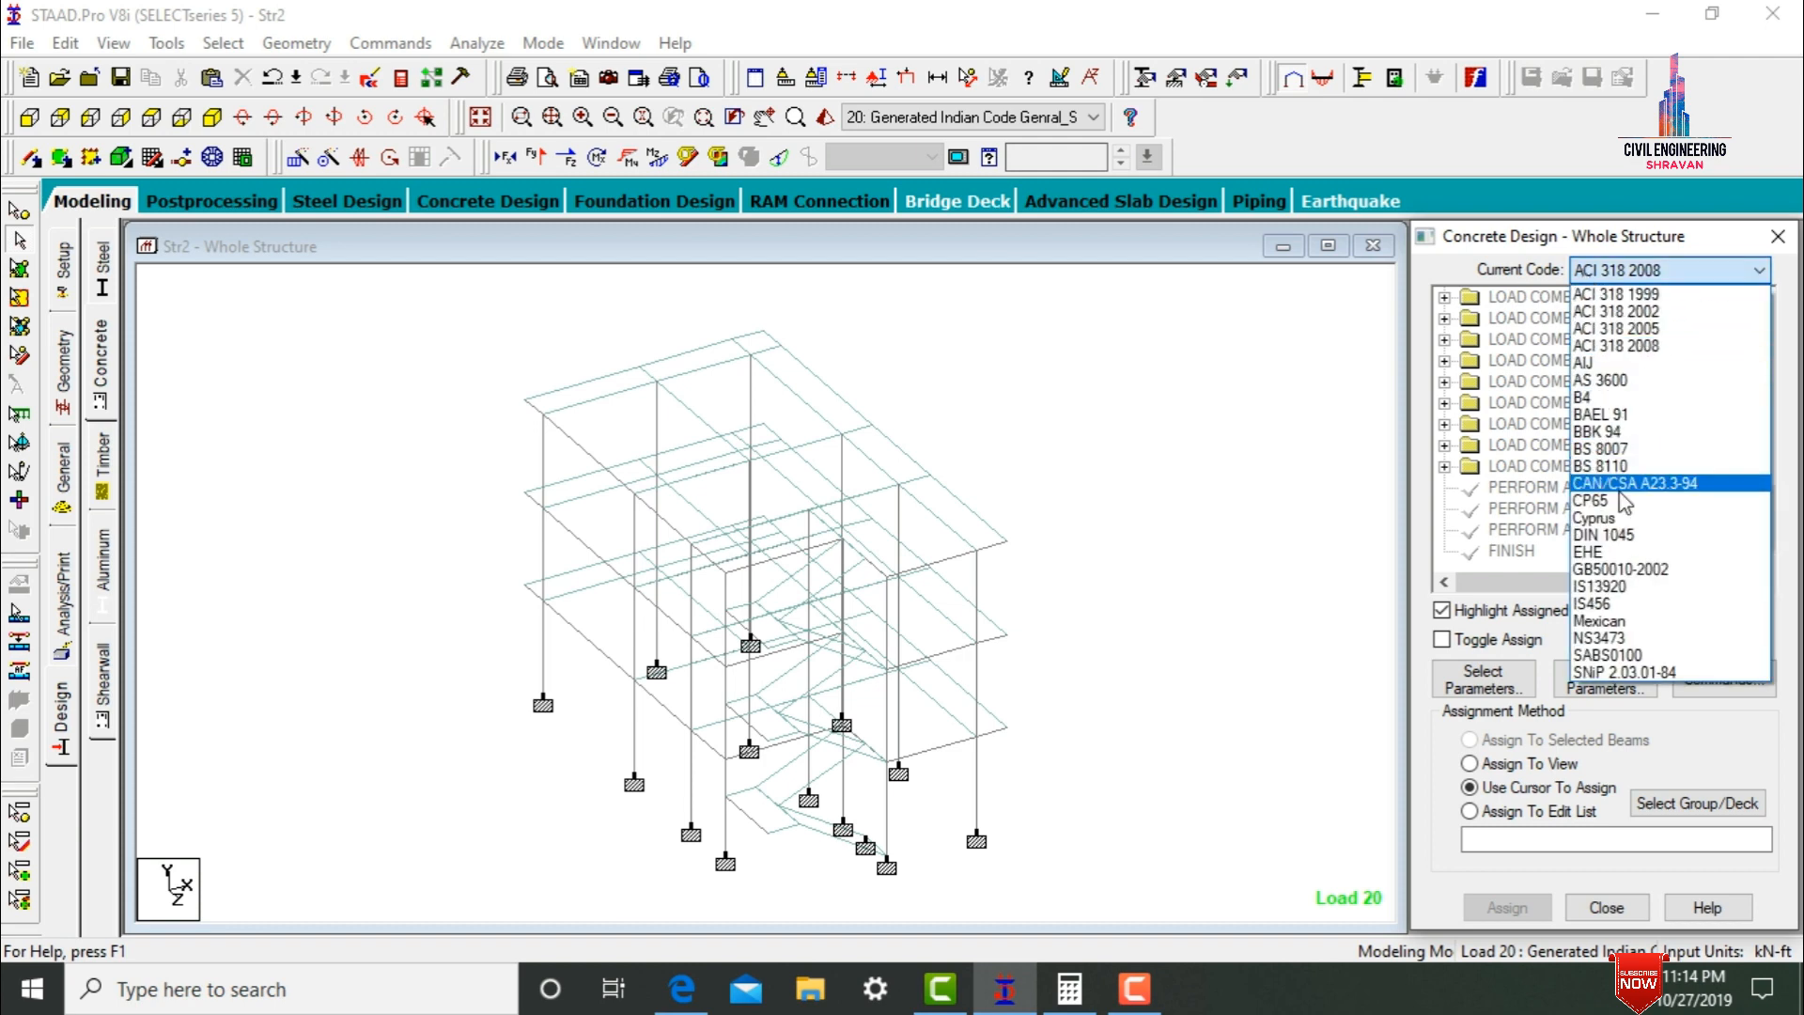
{"action": "left_click", "coordinate": [1609, 604]}
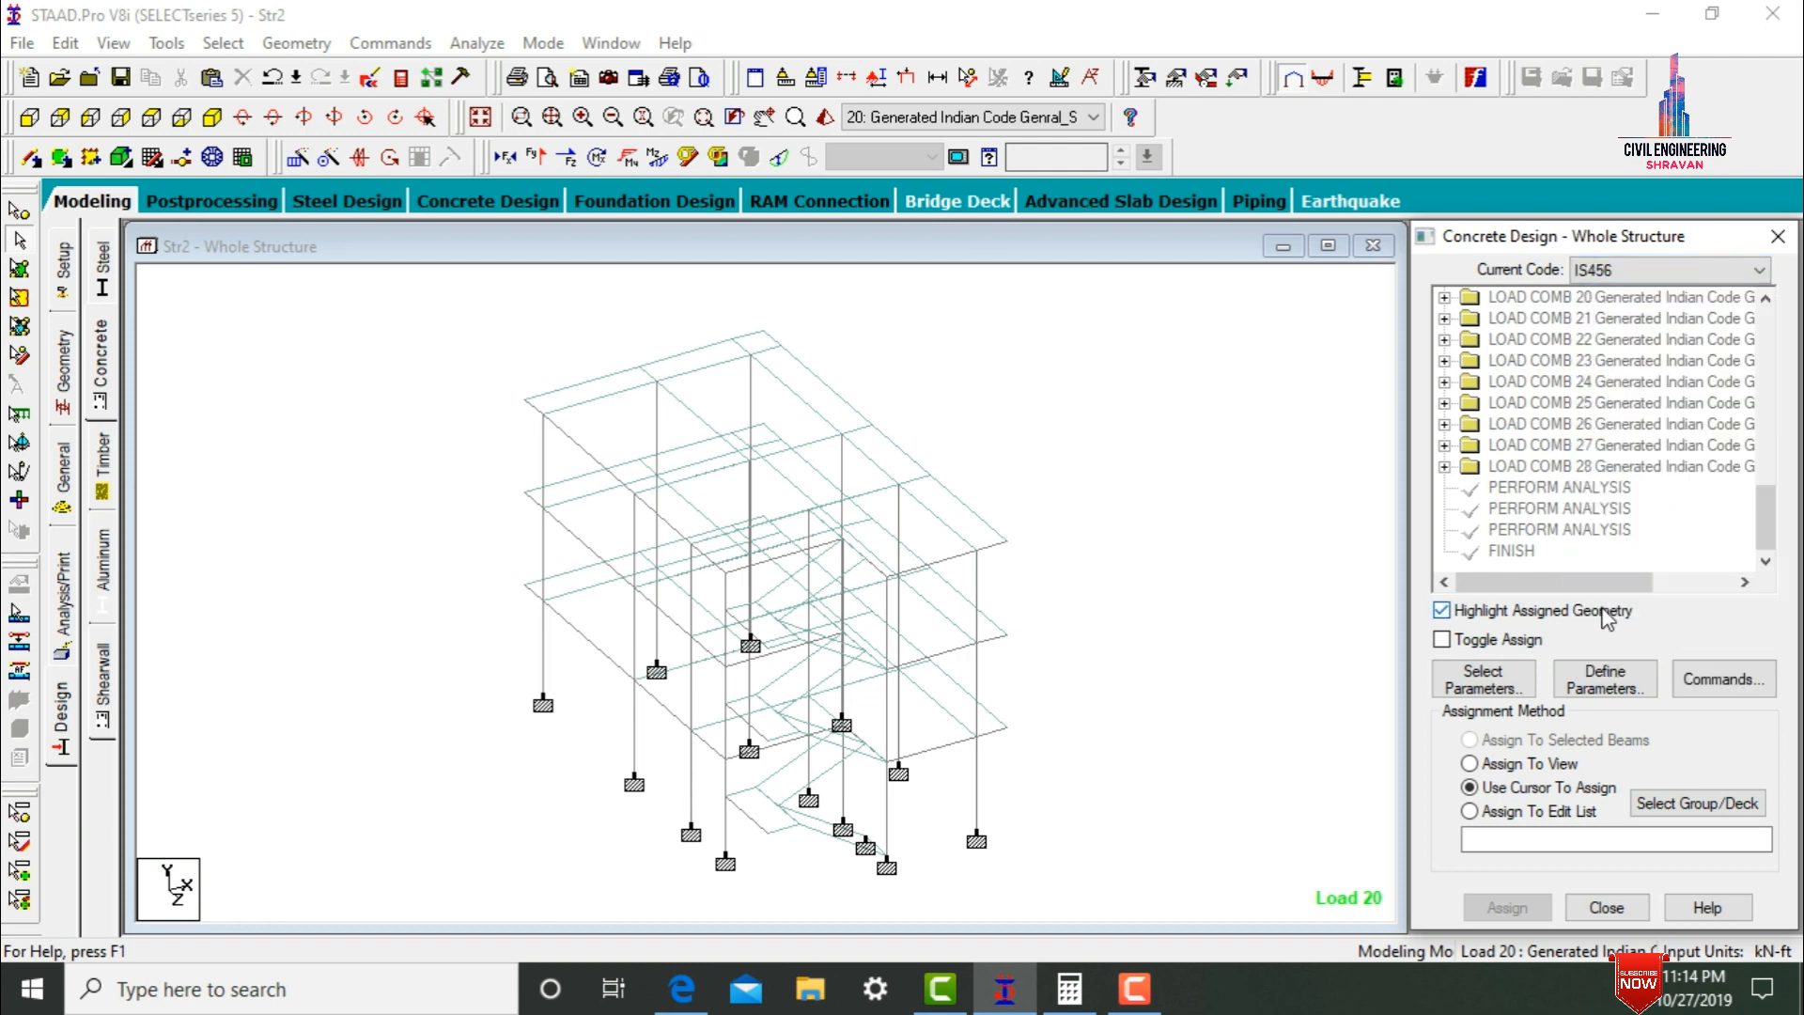
- Restrict the selected concrete design parameters to Fc, Fymain, Fysec, Maxmain and Maxsec
{"action": "left_click", "coordinate": [1485, 678]}
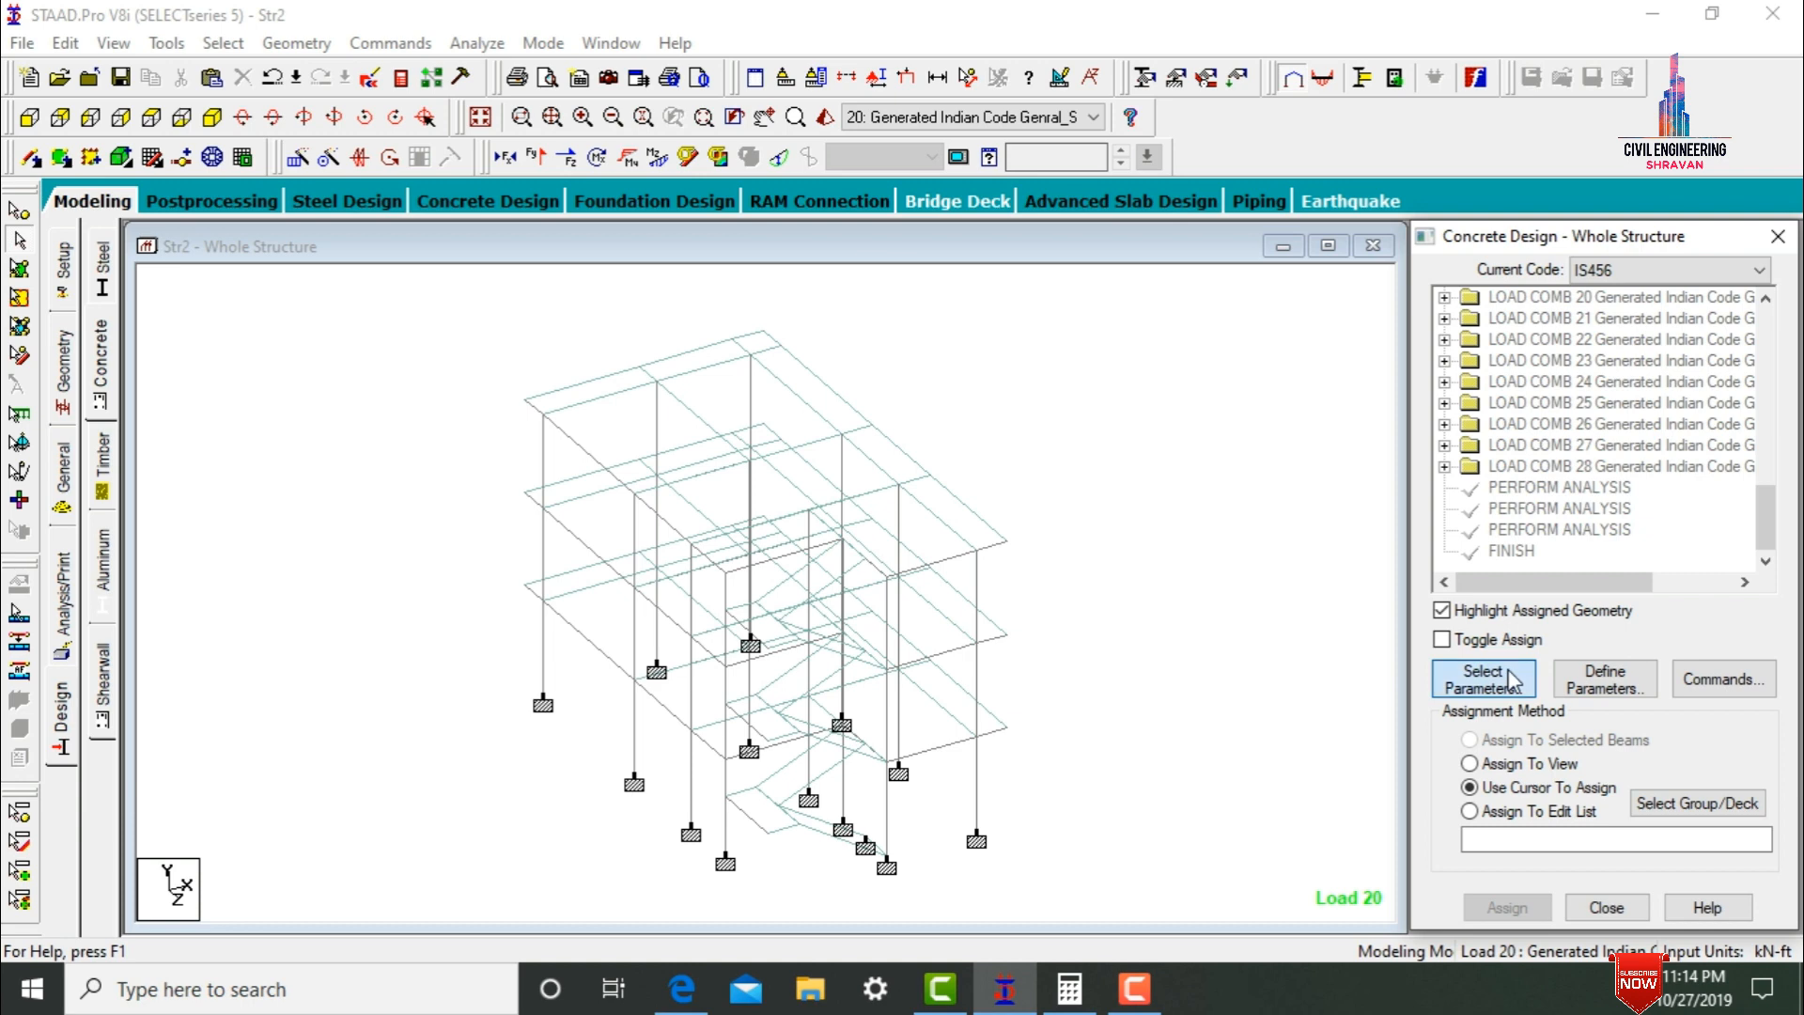
{"action": "left_click", "coordinate": [1448, 633]}
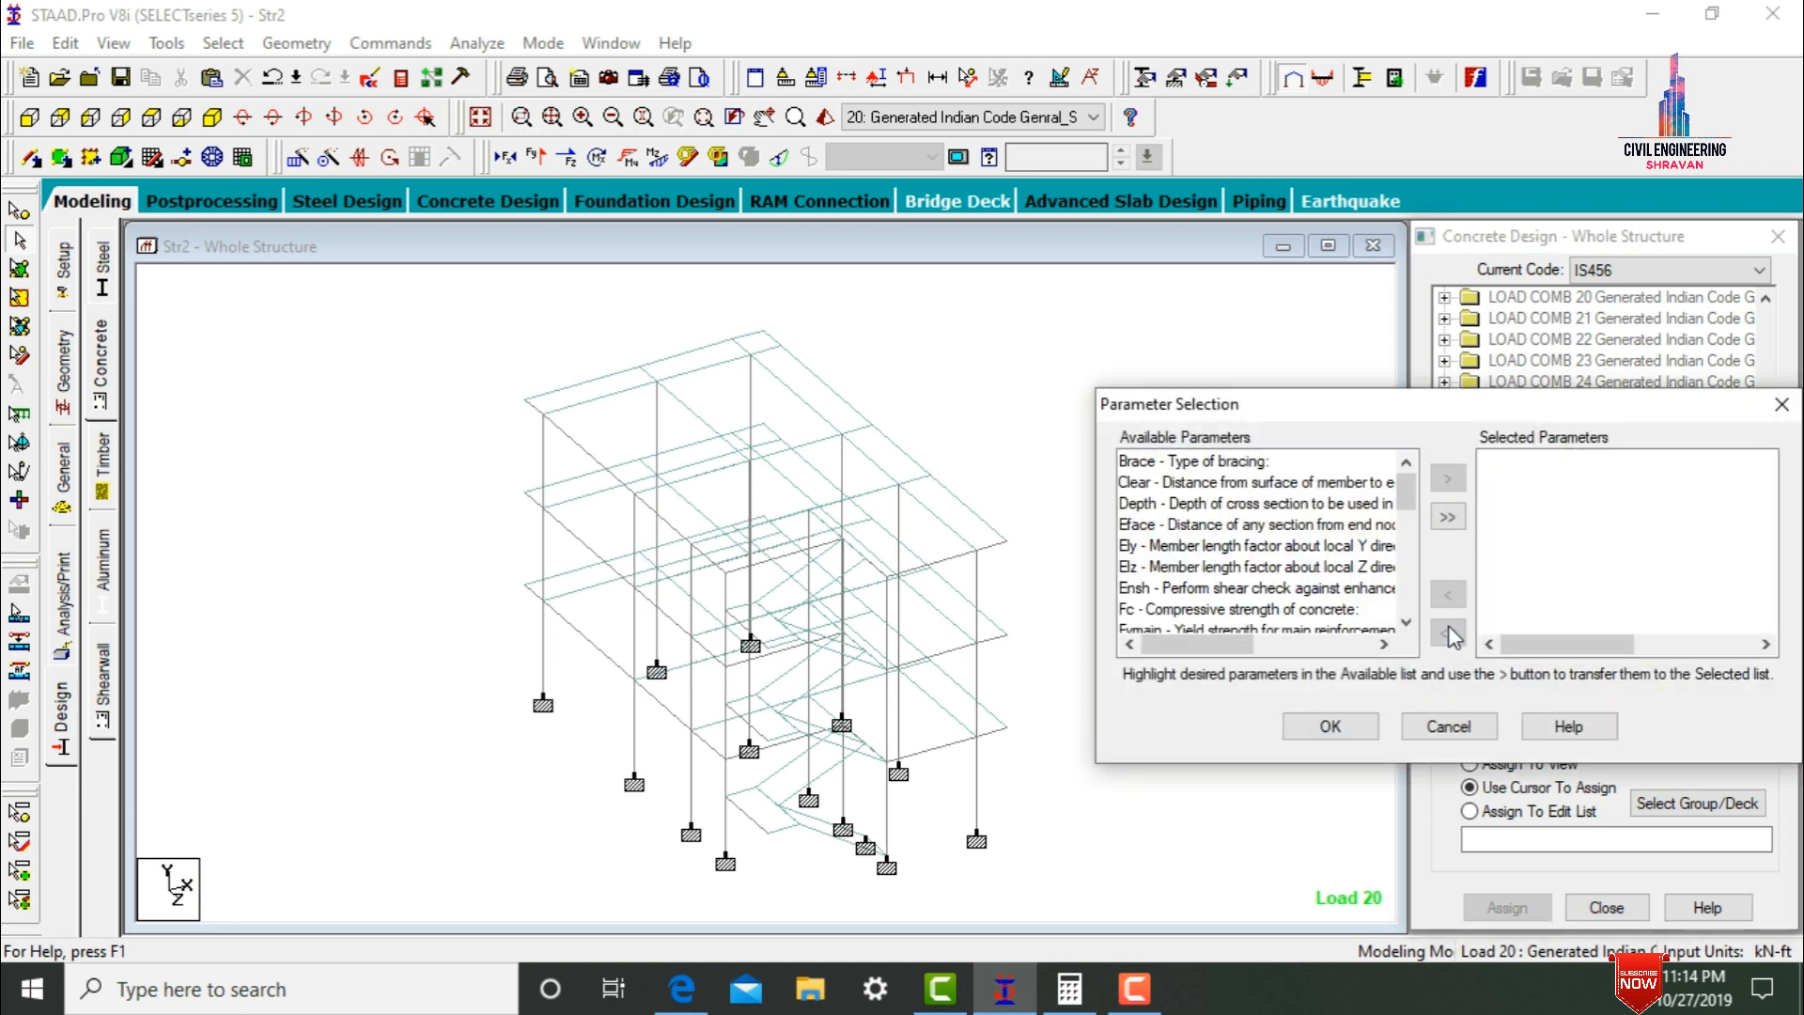
{"action": "double_click", "coordinate": [1297, 613]}
{"action": "double_click", "coordinate": [1297, 613]}
{"action": "double_click", "coordinate": [1296, 616]}
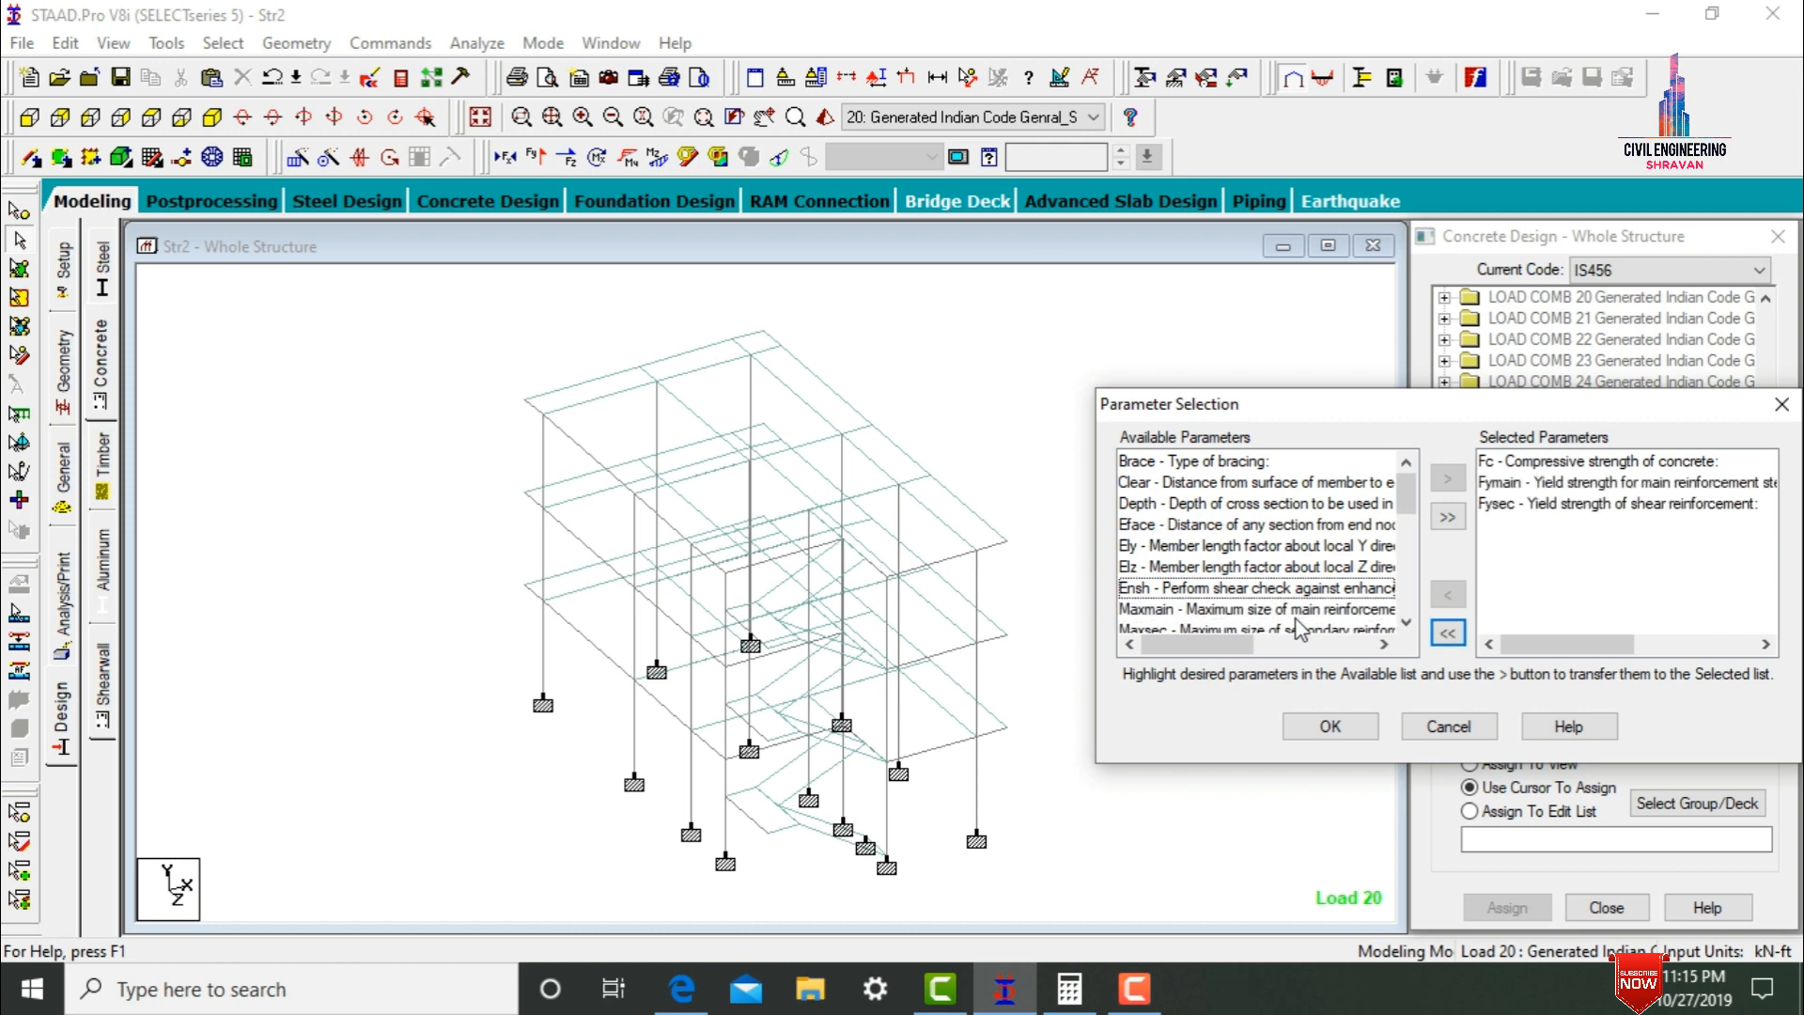
{"action": "double_click", "coordinate": [1249, 612]}
{"action": "double_click", "coordinate": [1264, 615]}
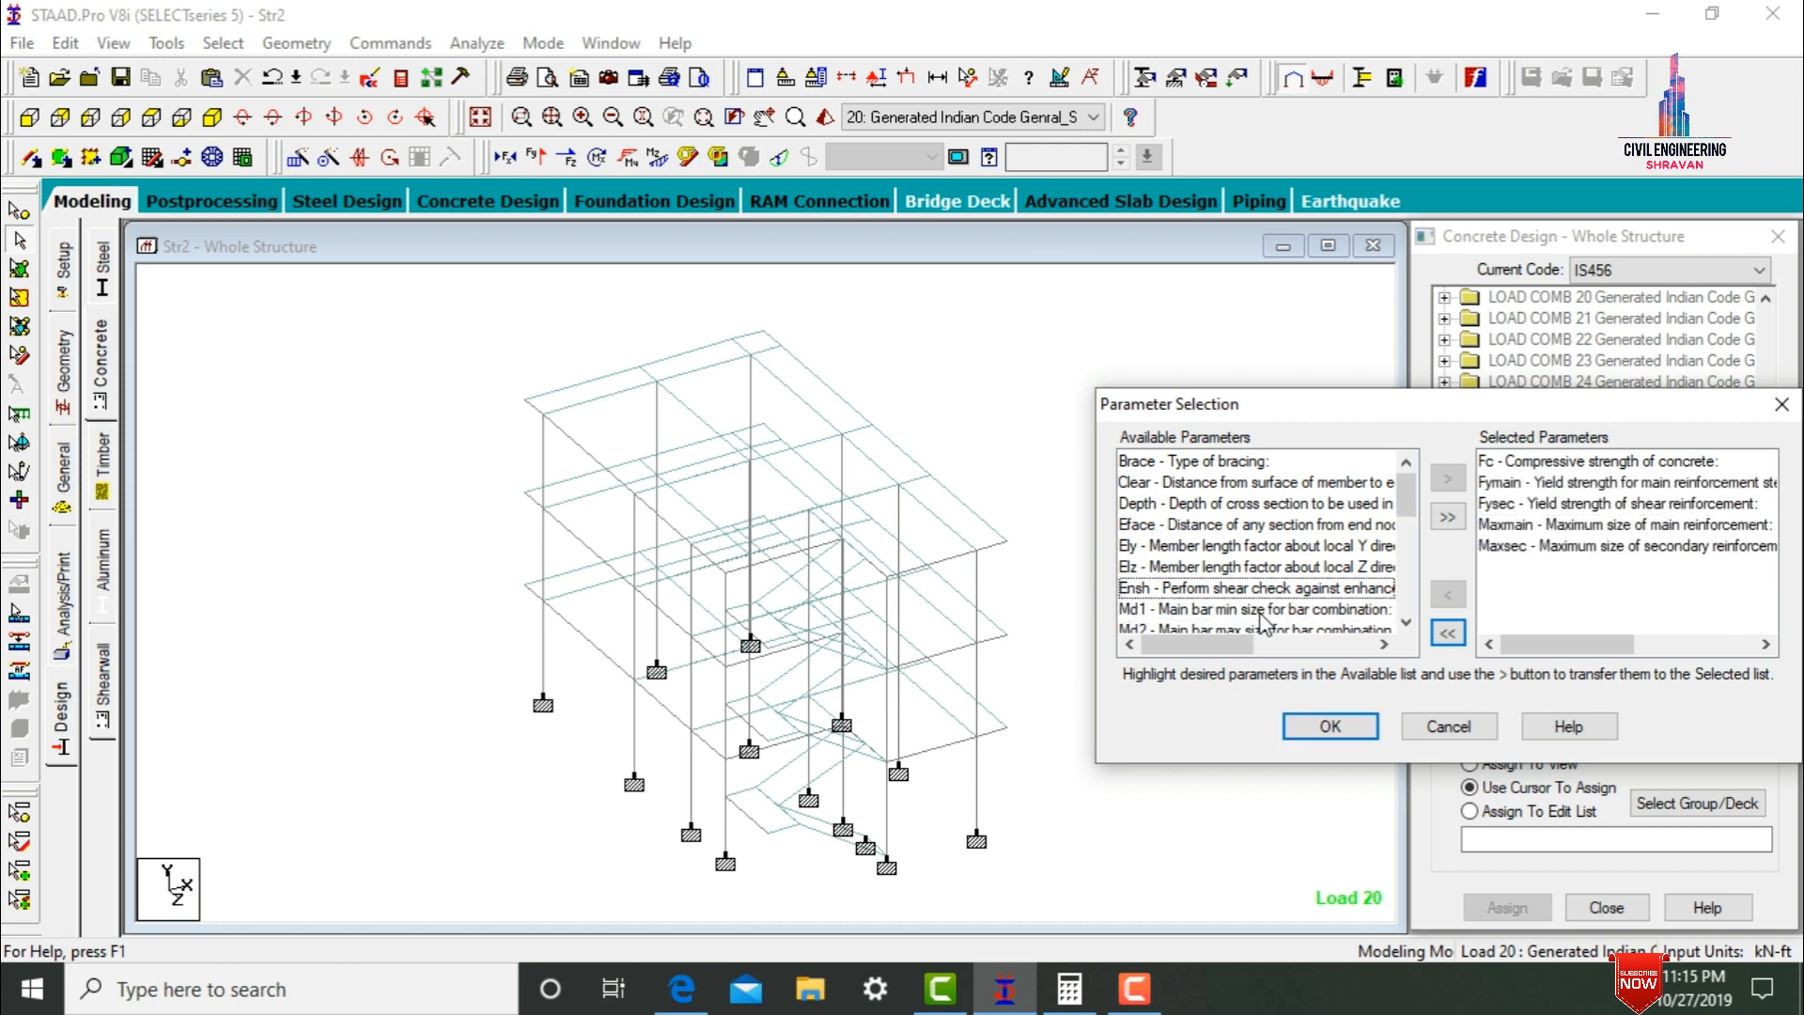
{"action": "left_click", "coordinate": [1329, 726]}
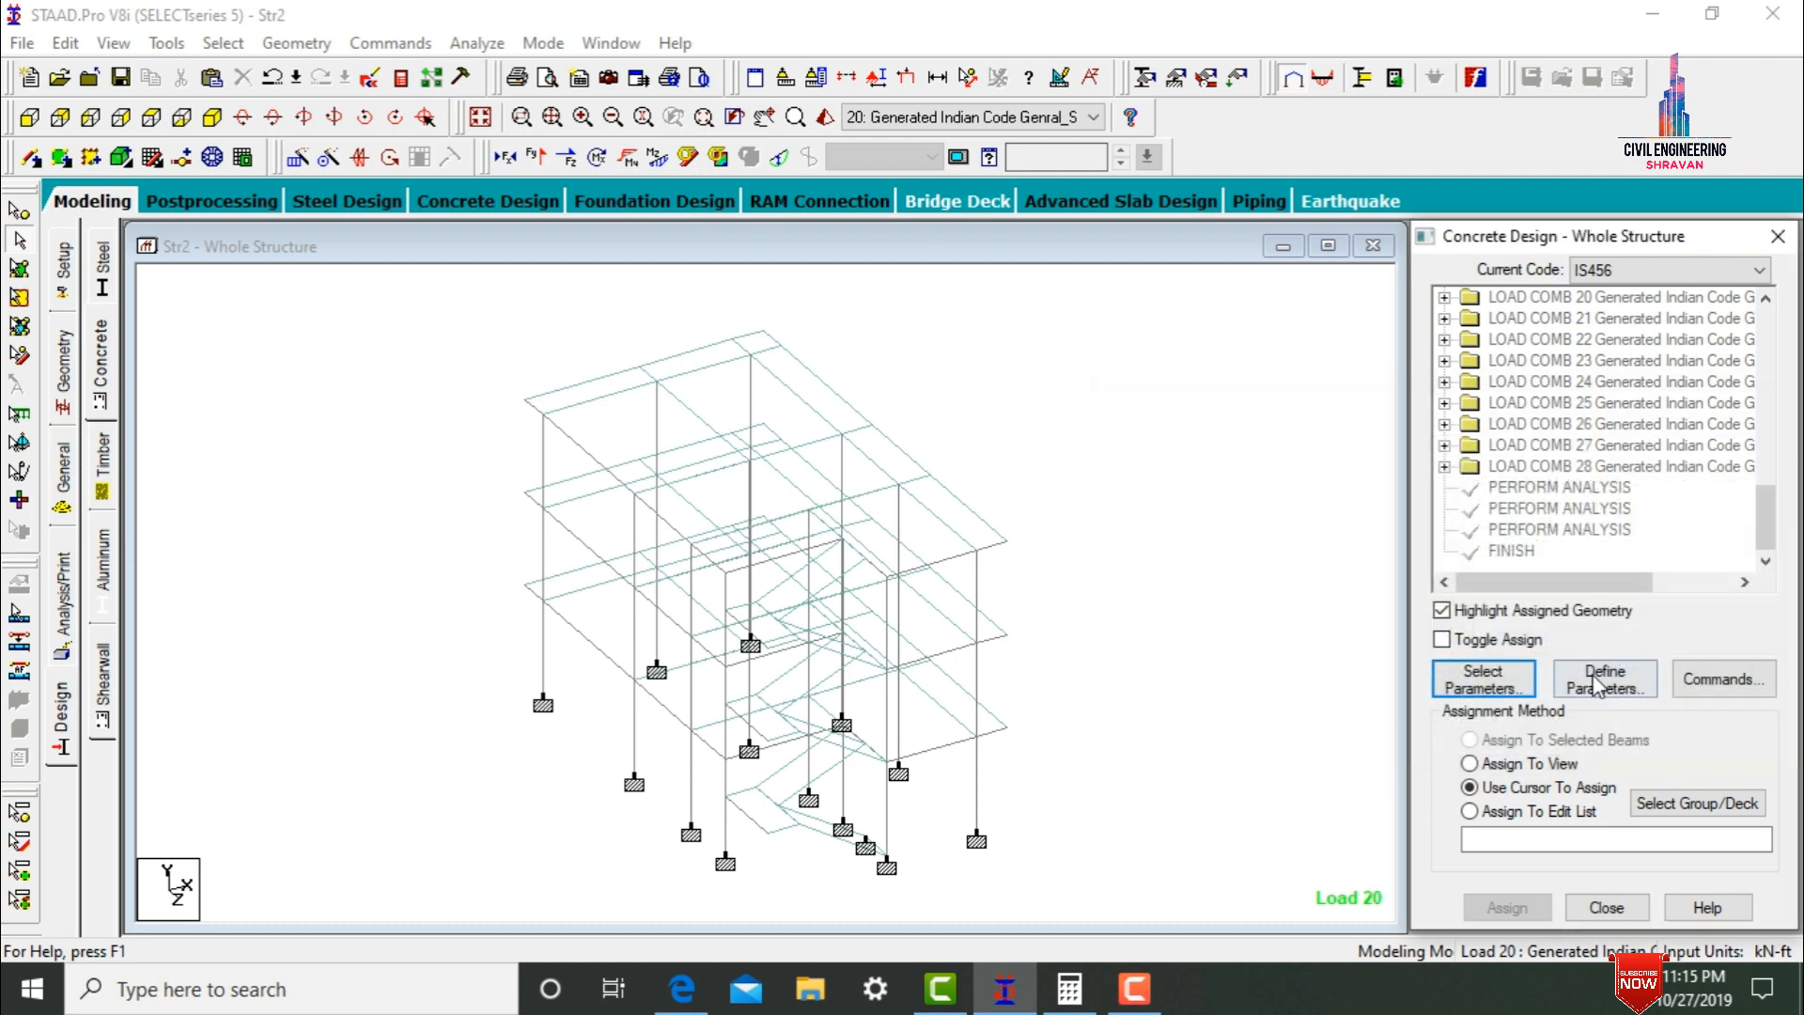
- Check the value and unit of the FC compressive strength in the design parameter definitions, and close them without adding anything
{"action": "left_click", "coordinate": [1603, 683]}
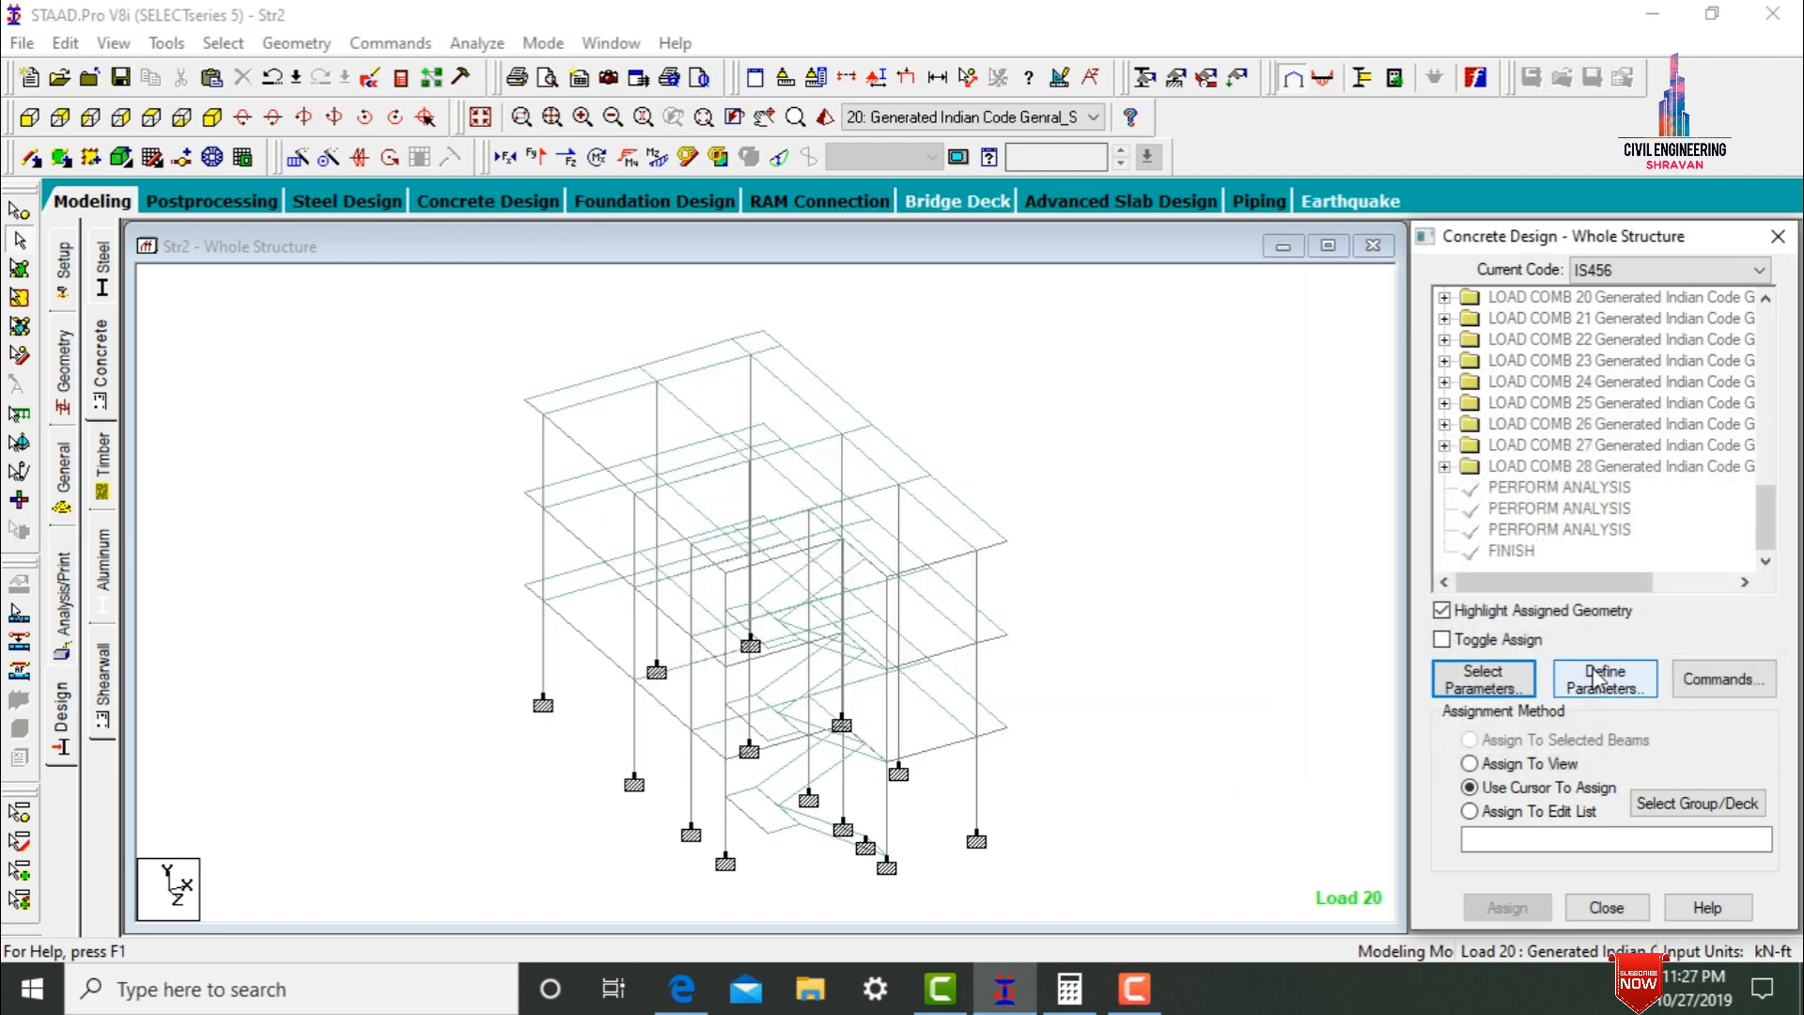
{"action": "left_click", "coordinate": [1594, 677]}
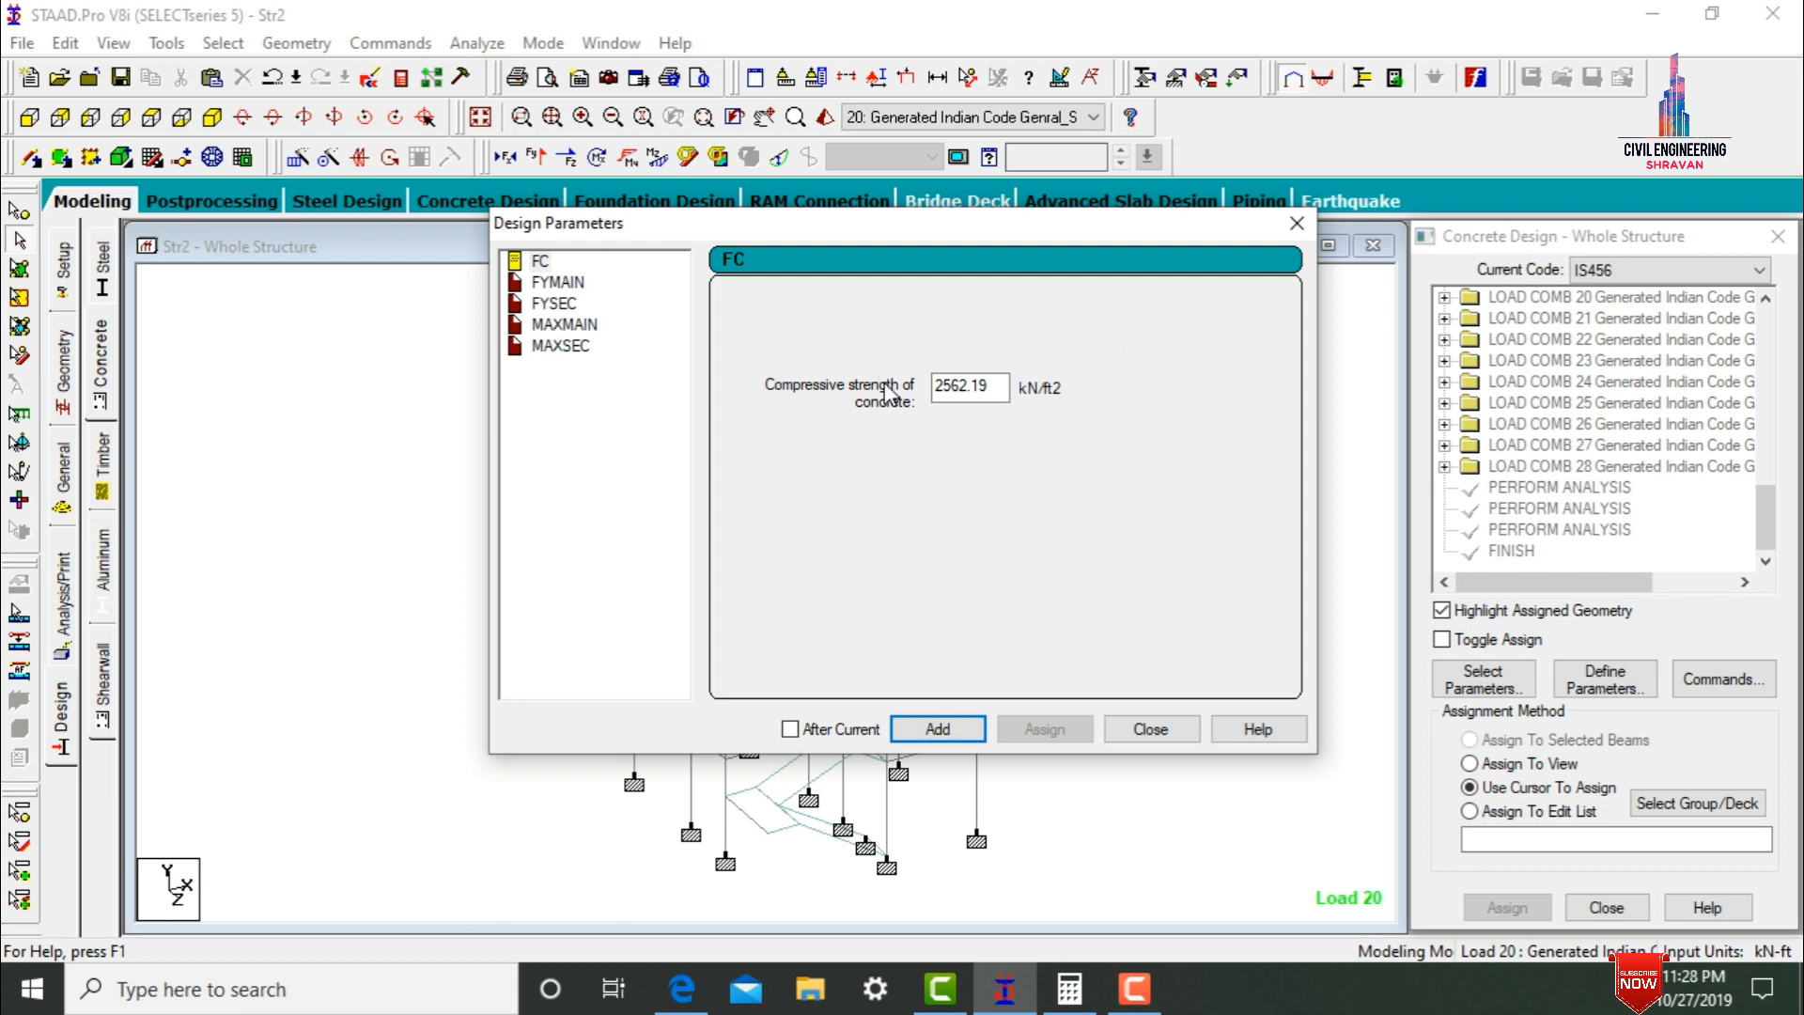
{"action": "left_click", "coordinate": [989, 399]}
{"action": "left_click_drag", "start_coordinate": [985, 387], "coordinate": [910, 399]}
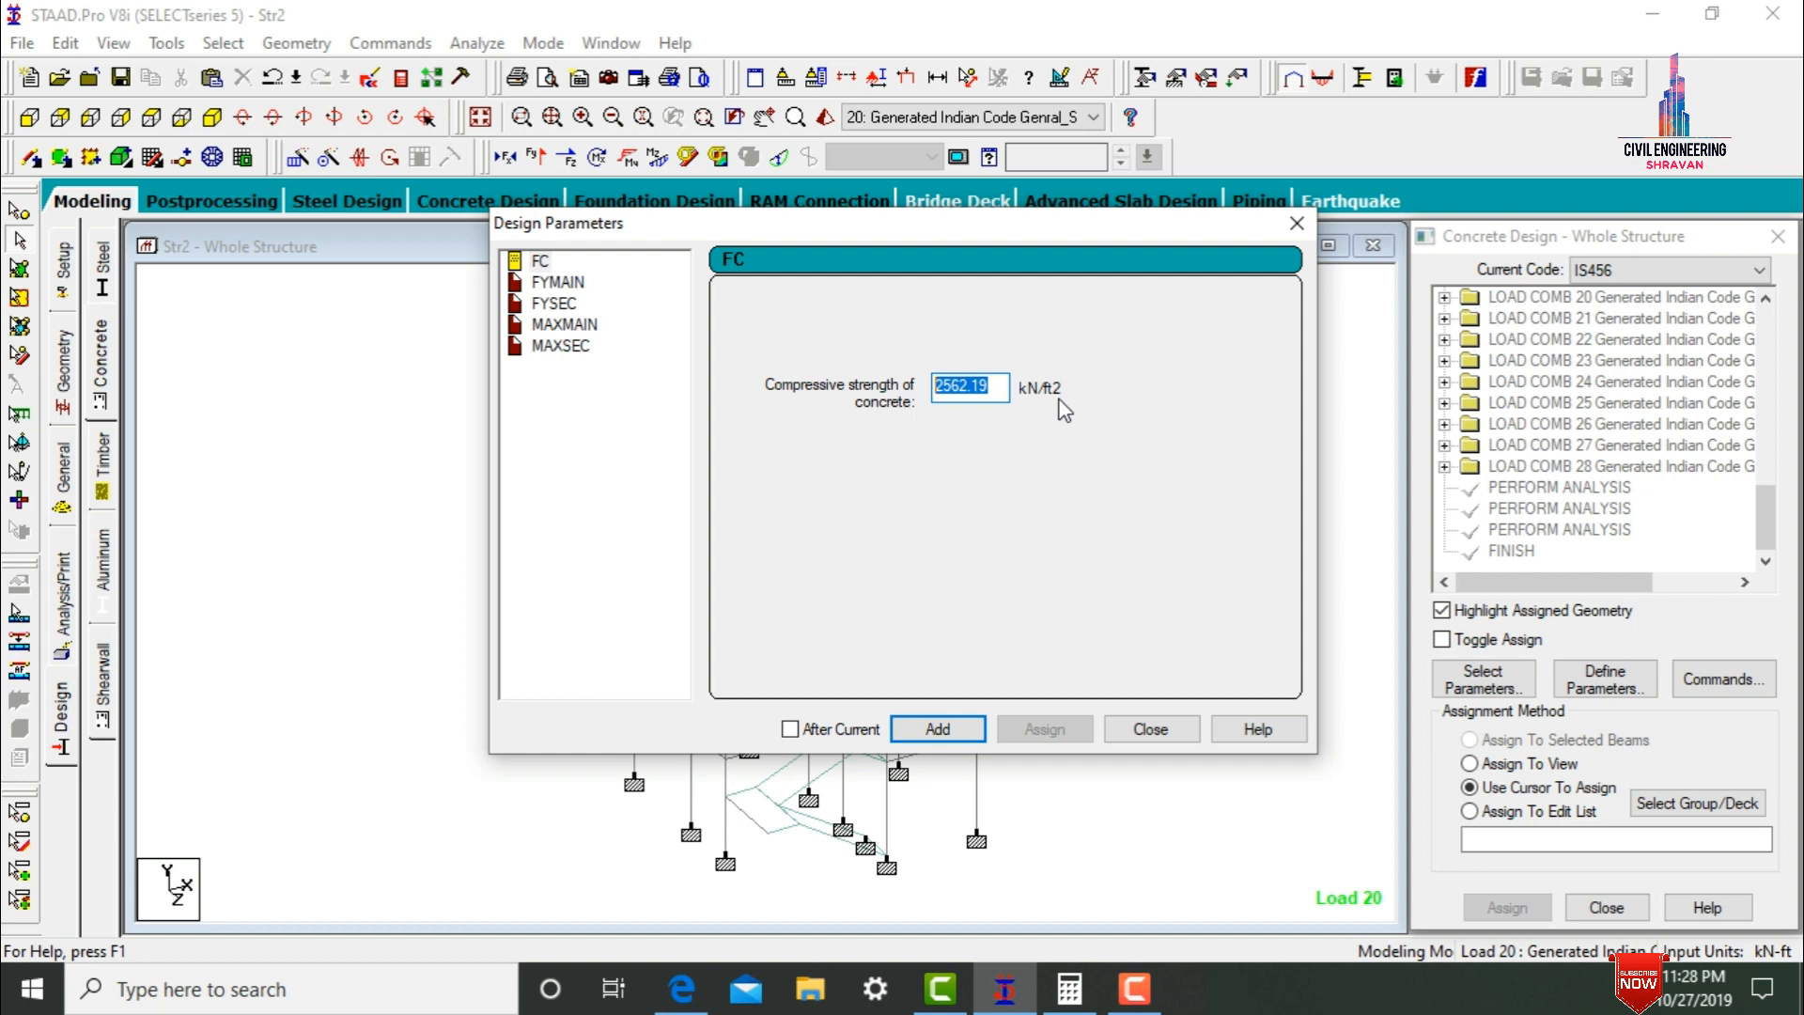
{"action": "left_click", "coordinate": [1297, 227]}
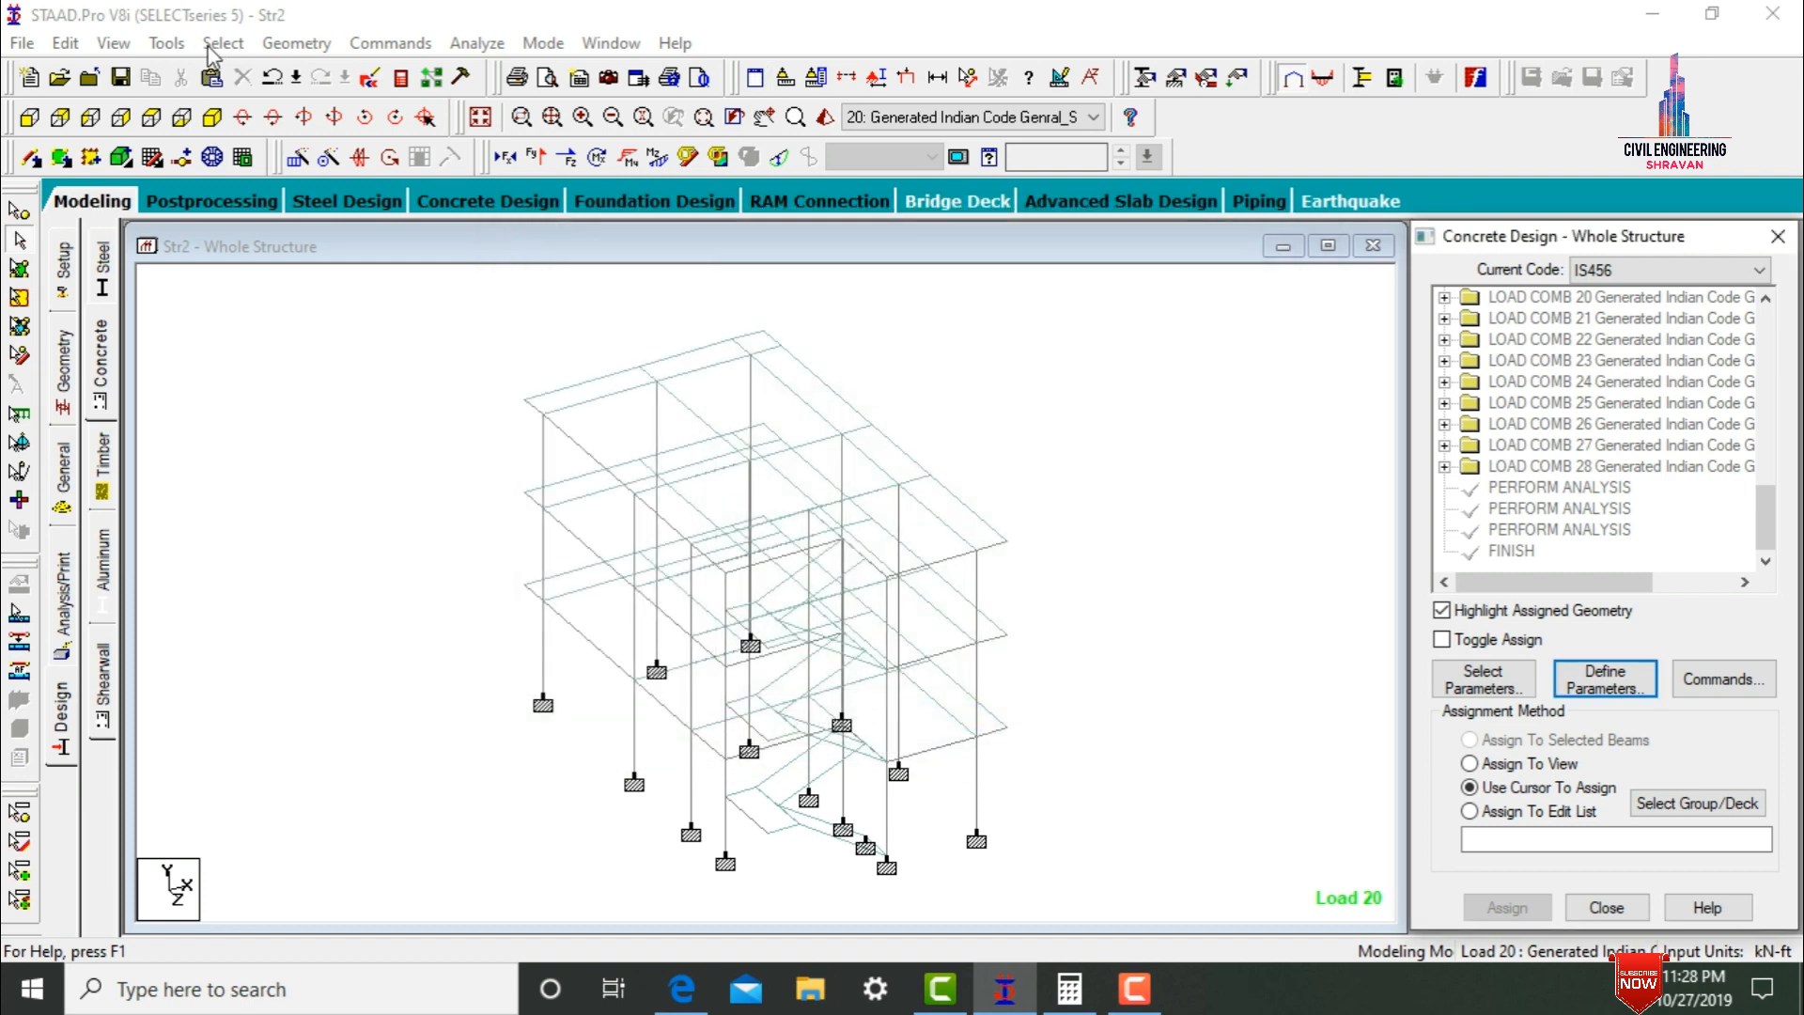
- Set the current input units to Meter for length and KiloNewton for force
{"action": "left_click", "coordinate": [185, 44]}
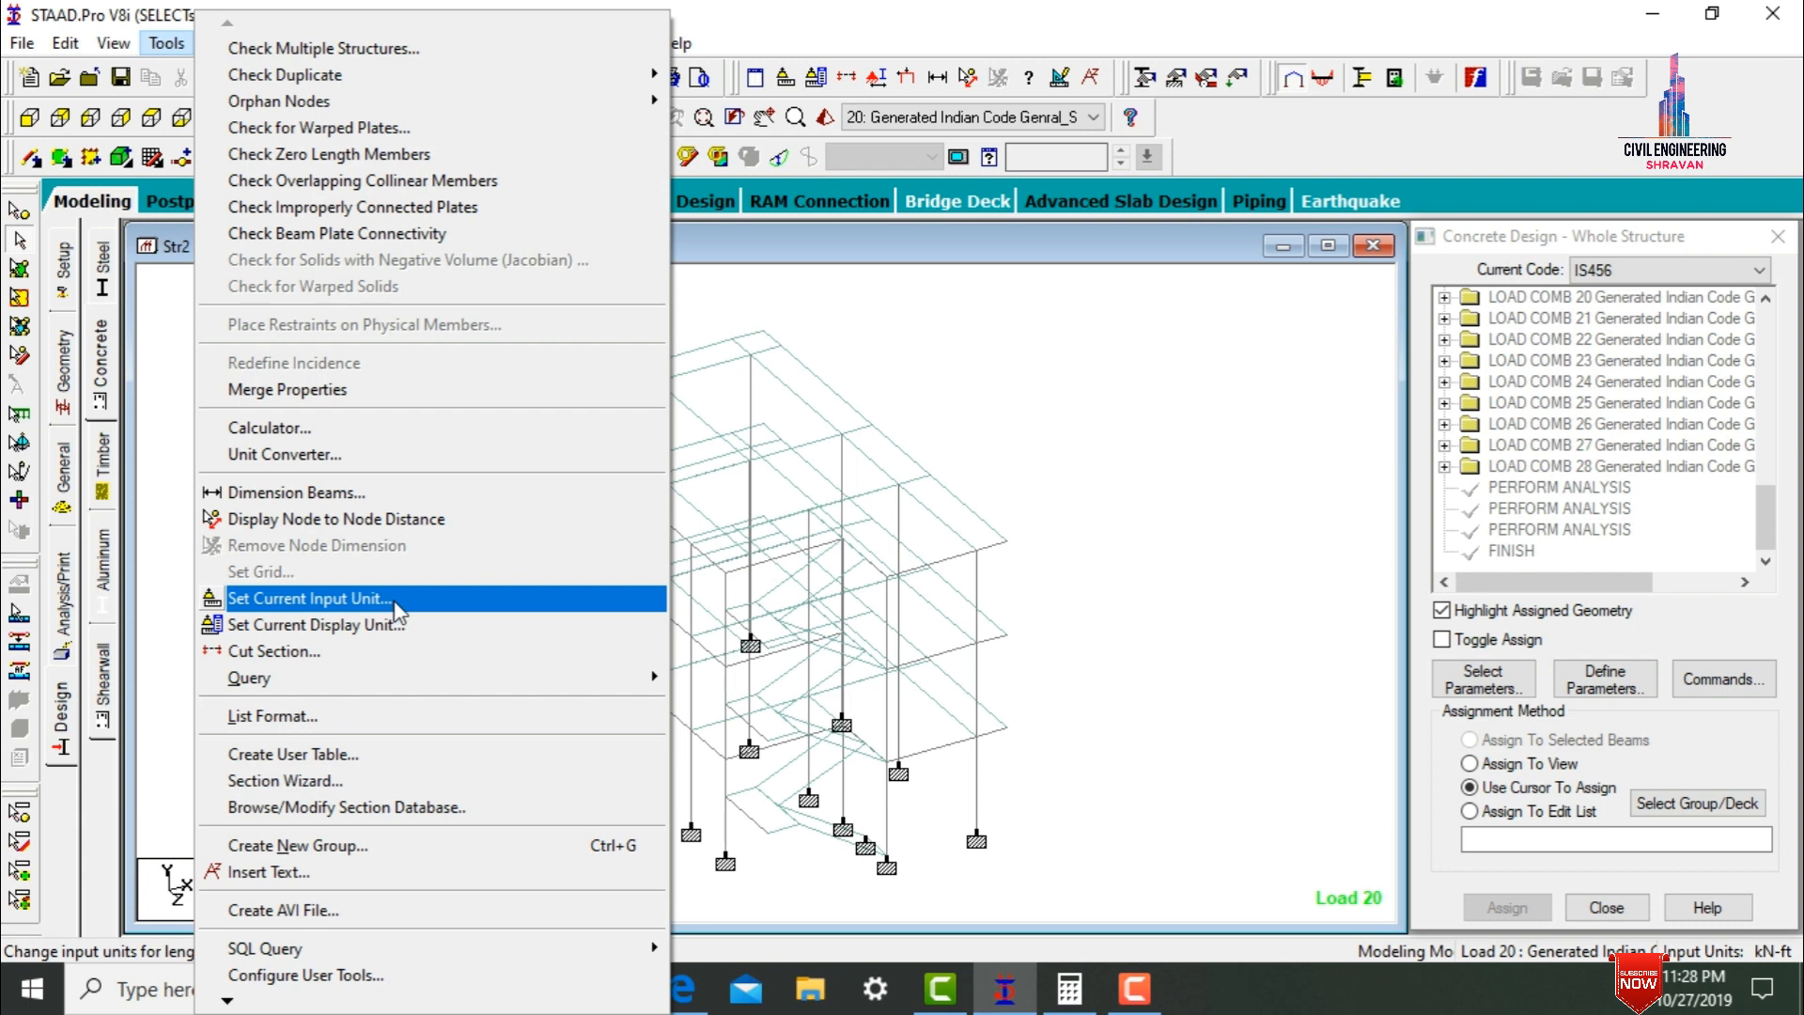
{"action": "left_click", "coordinate": [310, 599]}
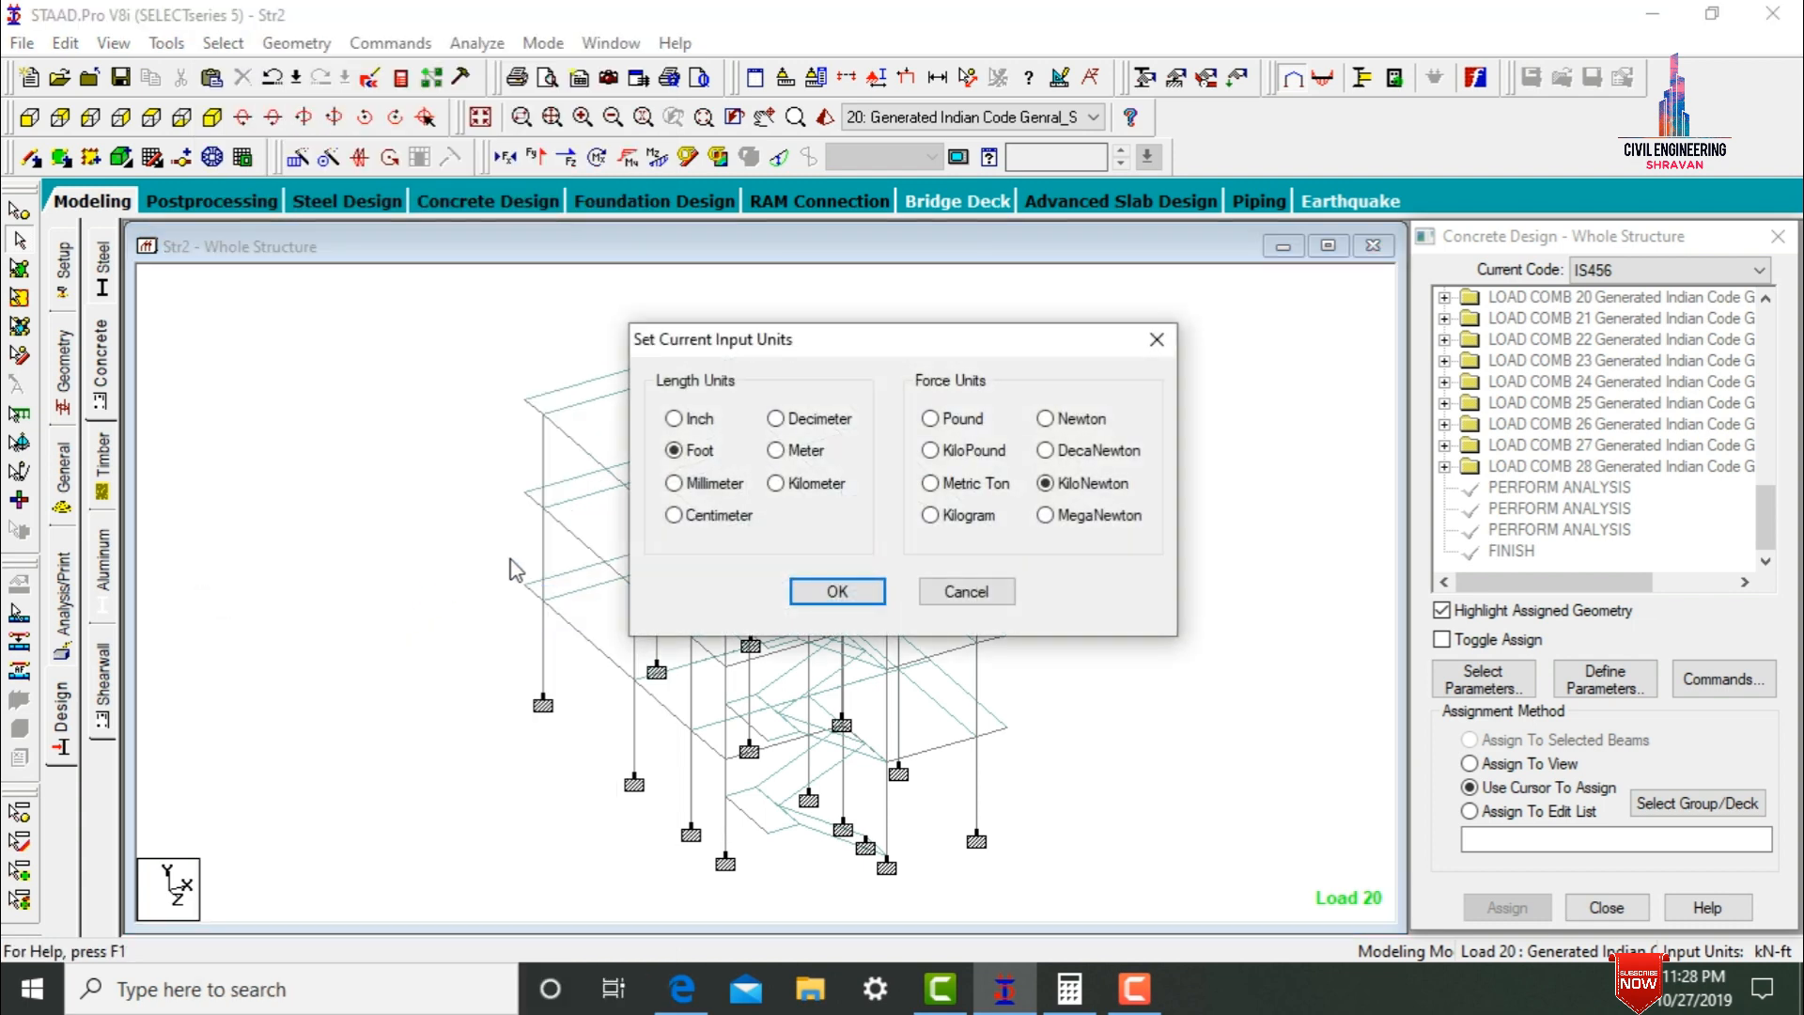
{"action": "left_click", "coordinate": [837, 591]}
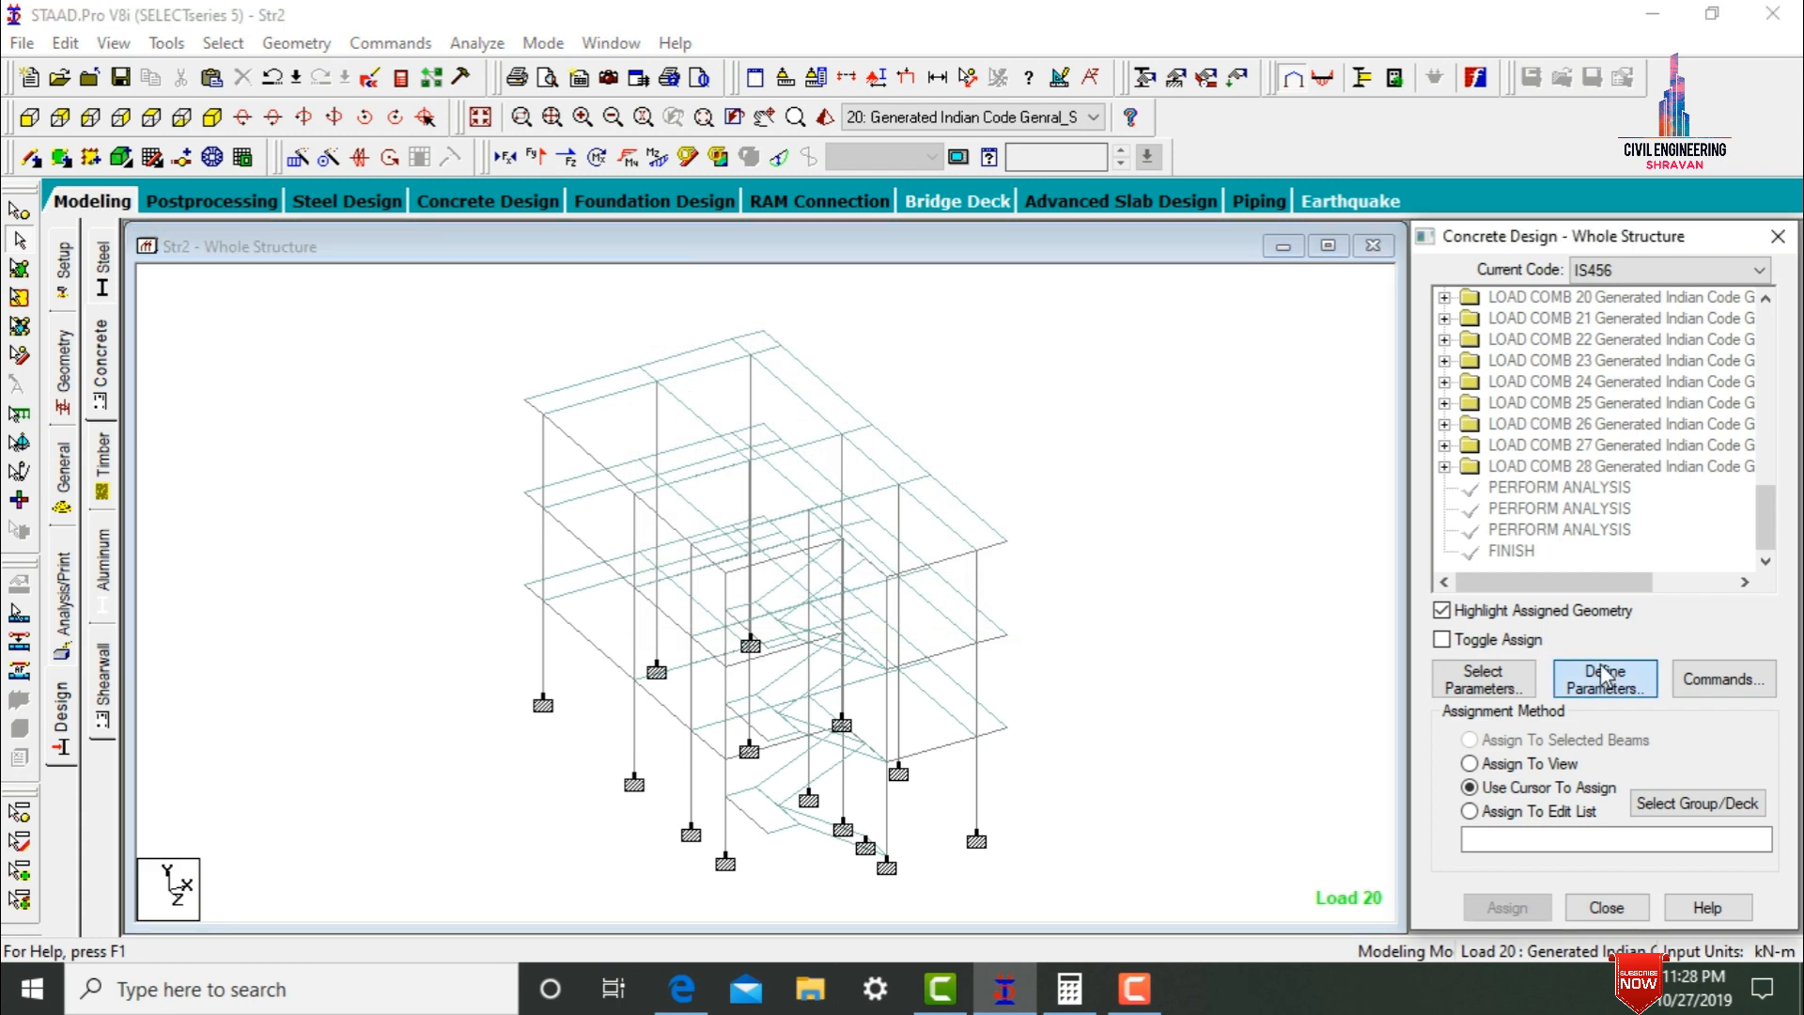
- Define the FC design parameter with a concrete compressive strength of 40000 kN/m2 and add it to the concrete design
{"action": "left_click", "coordinate": [1605, 679]}
{"action": "left_click", "coordinate": [989, 386]}
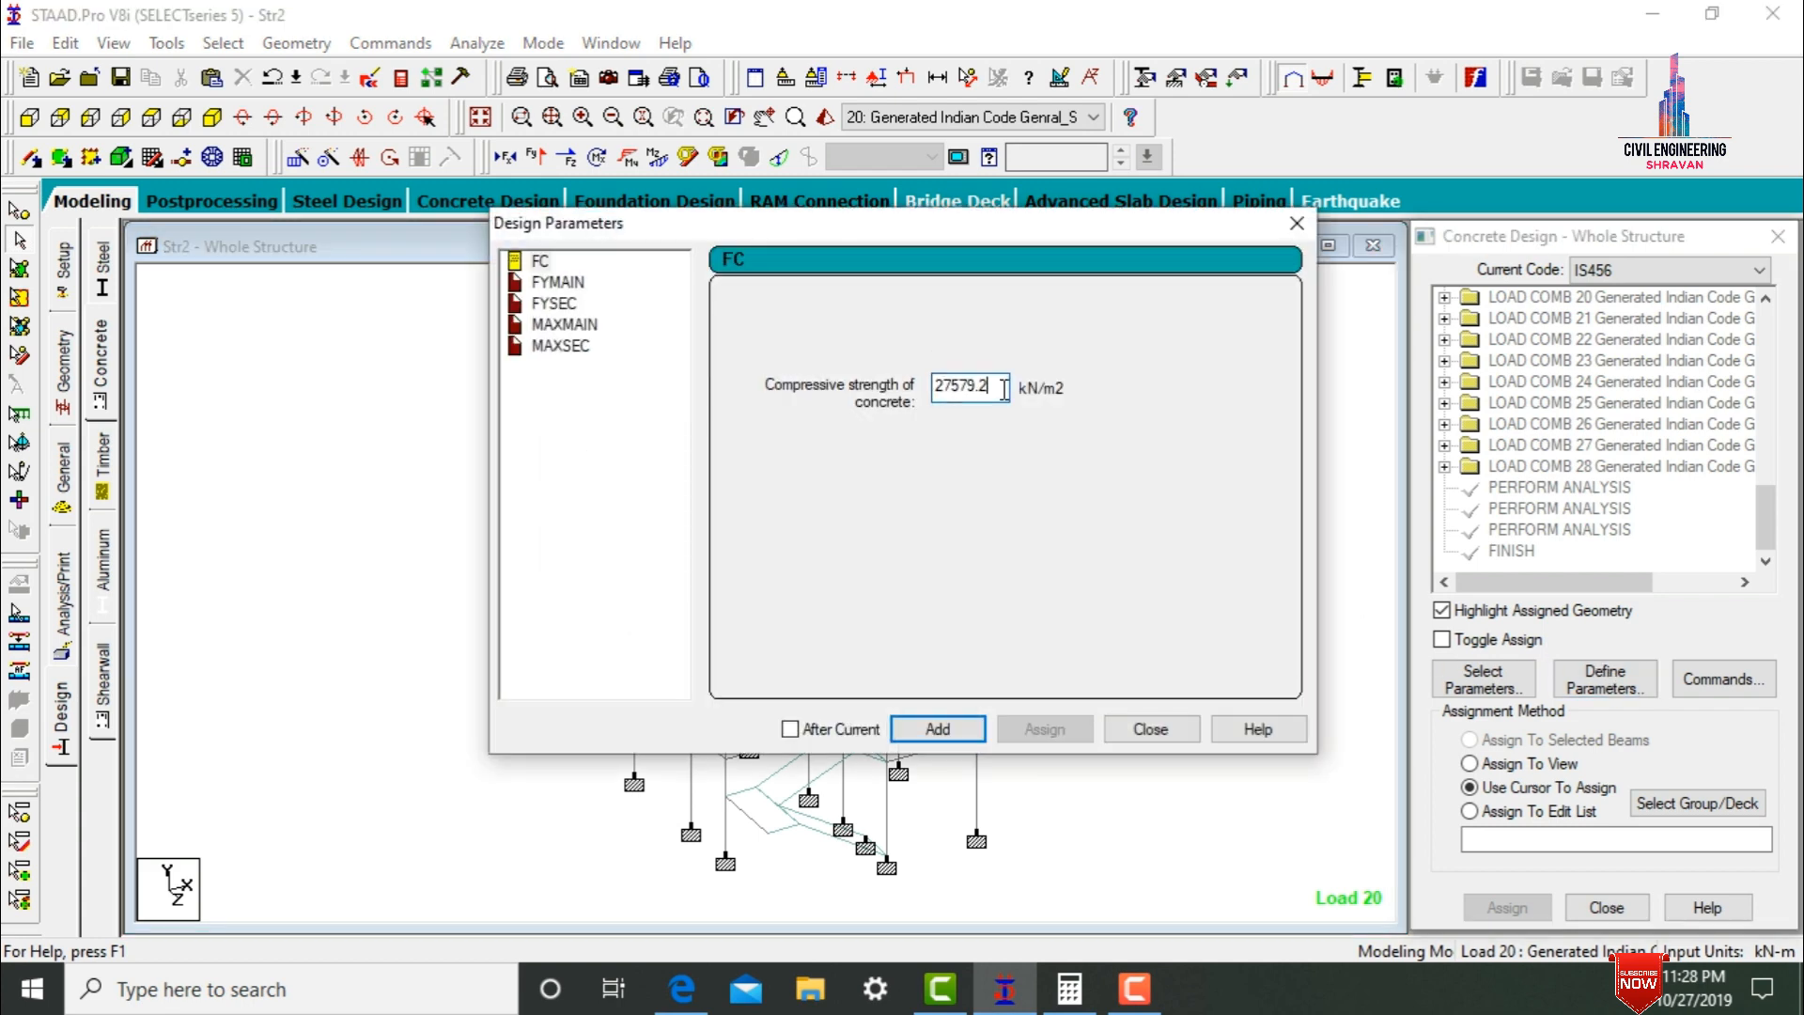
{"action": "left_click_drag", "start_coordinate": [989, 385], "coordinate": [836, 391]}
{"action": "type", "text": "40000"}
{"action": "left_click", "coordinate": [936, 728]}
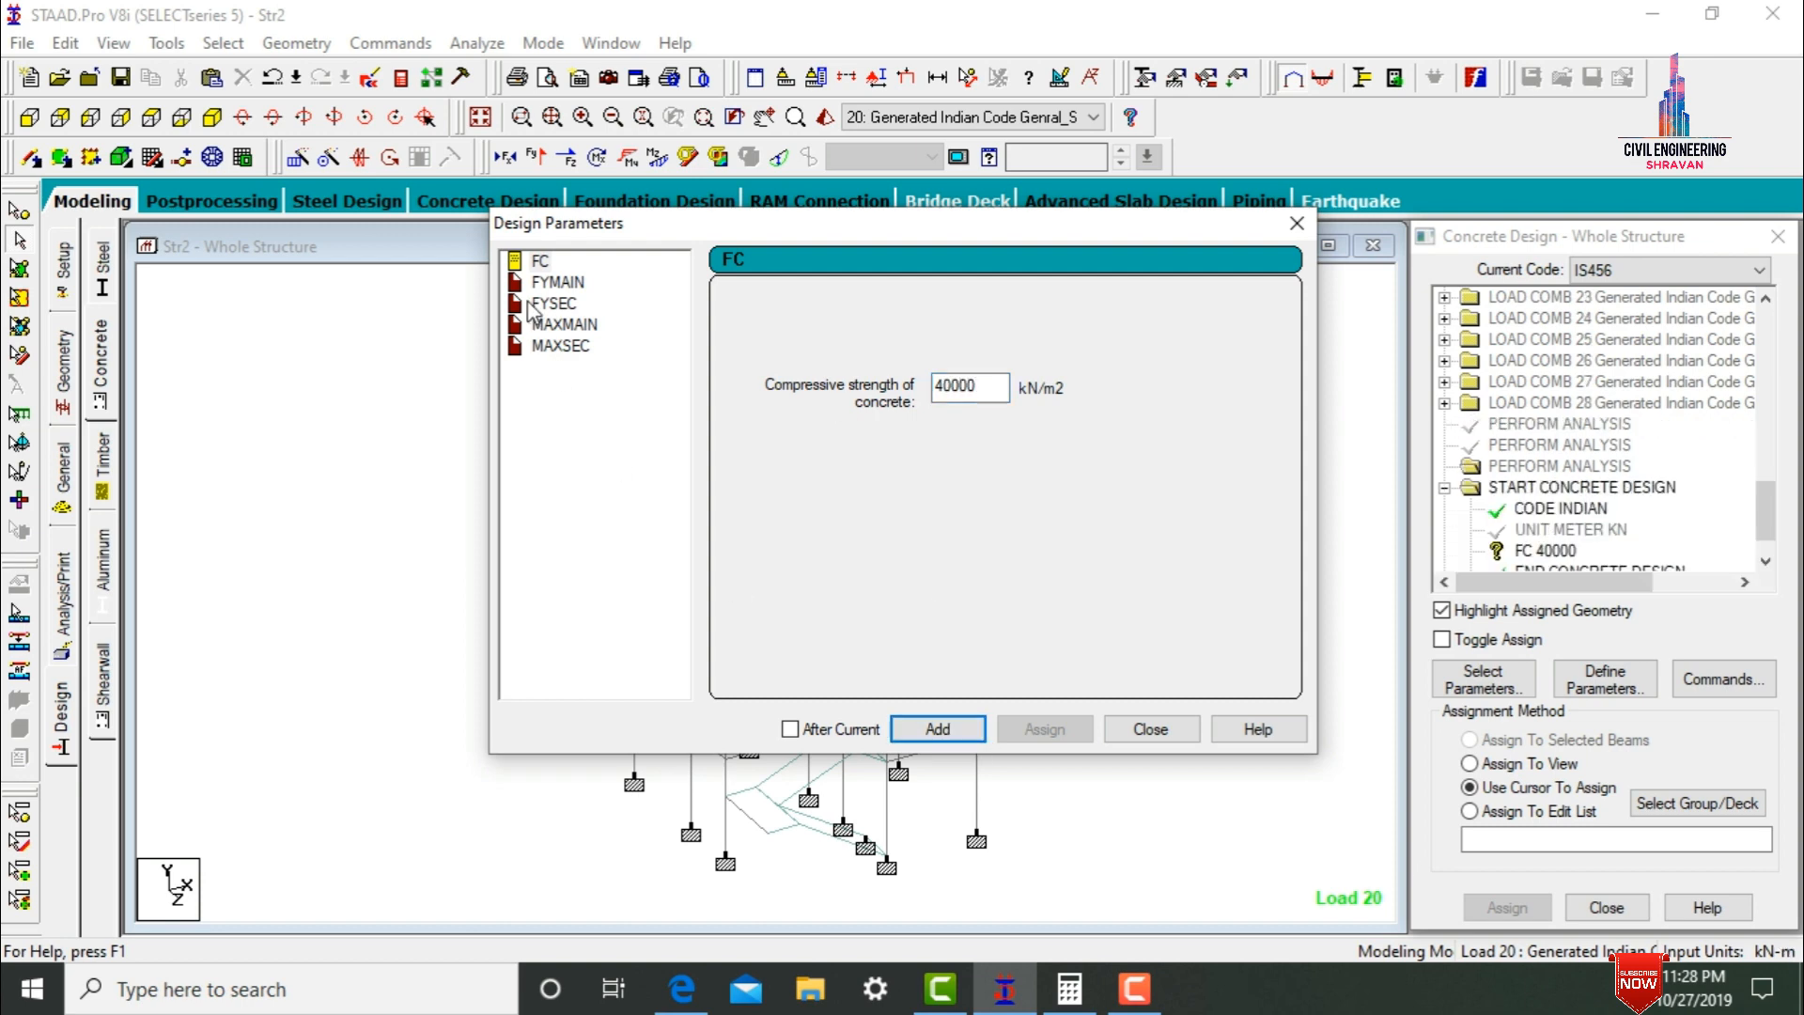
- Add the FYMAIN and FYSEC parameters, each with a reinforcement yield strength of 600000 kN/m2
{"action": "left_click", "coordinate": [556, 282]}
{"action": "left_click_drag", "start_coordinate": [989, 386], "coordinate": [814, 371]}
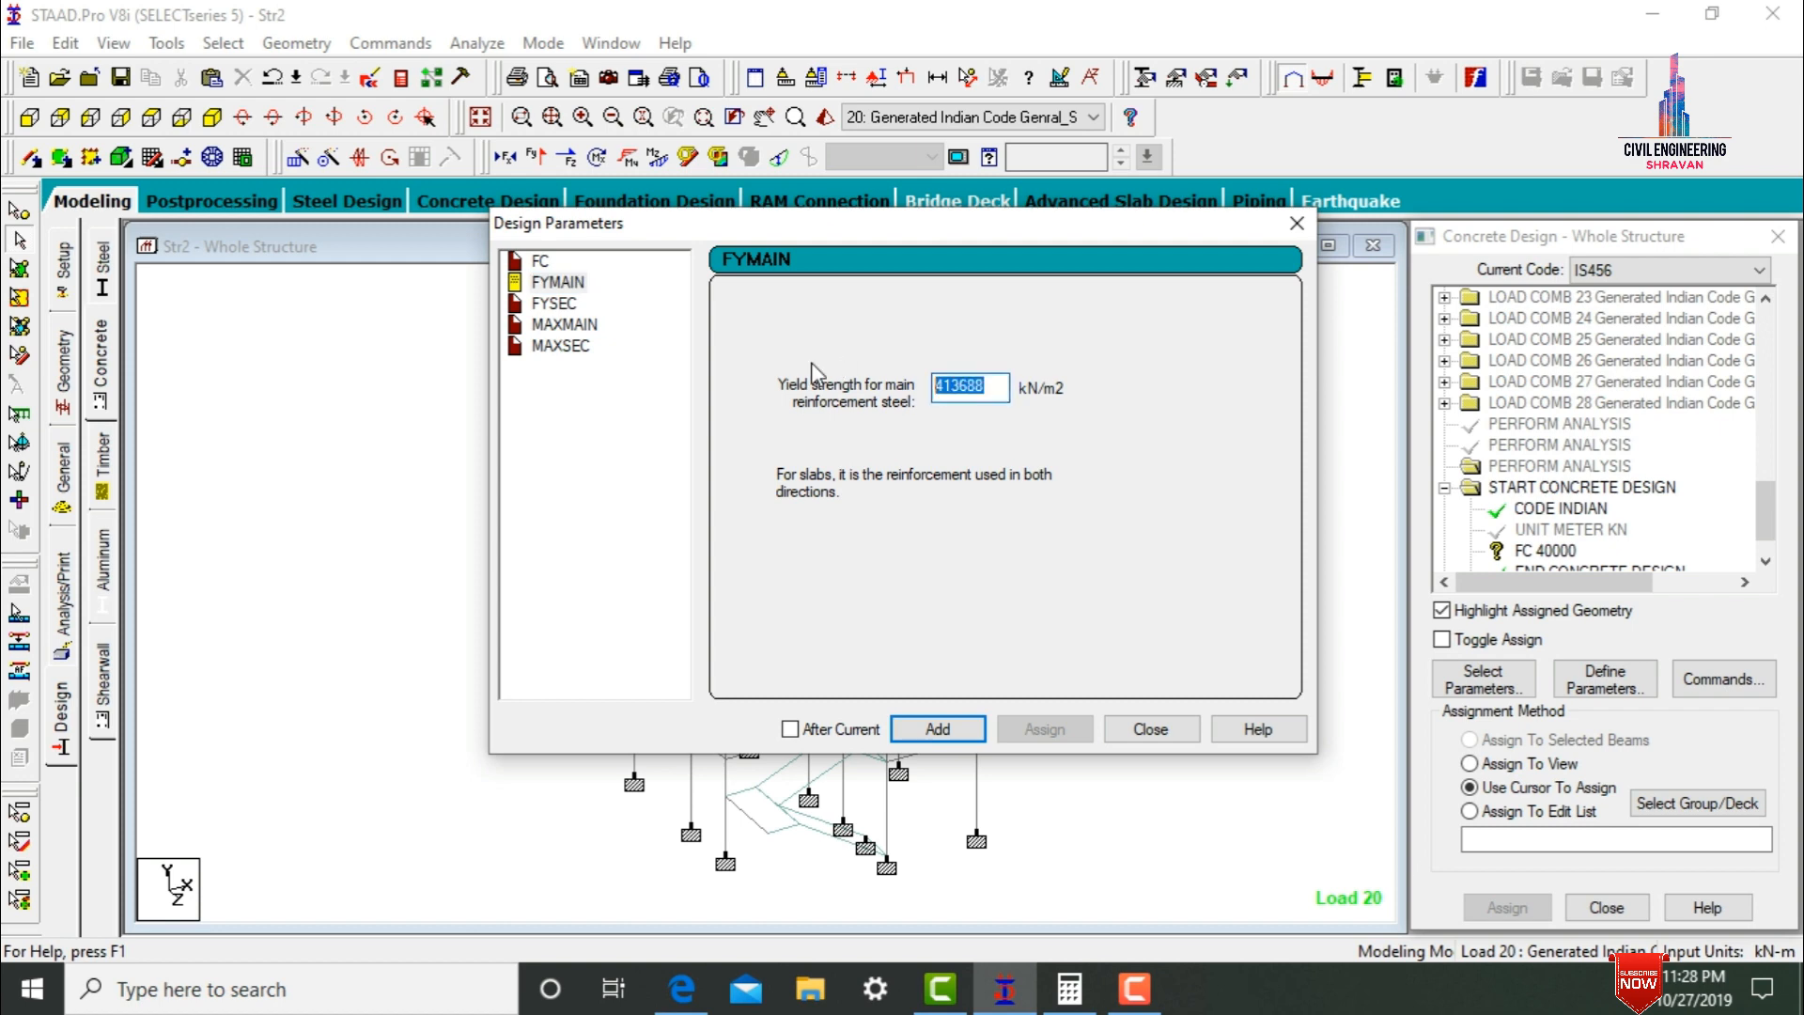
{"action": "type", "text": "600000"}
{"action": "left_click", "coordinate": [937, 728]}
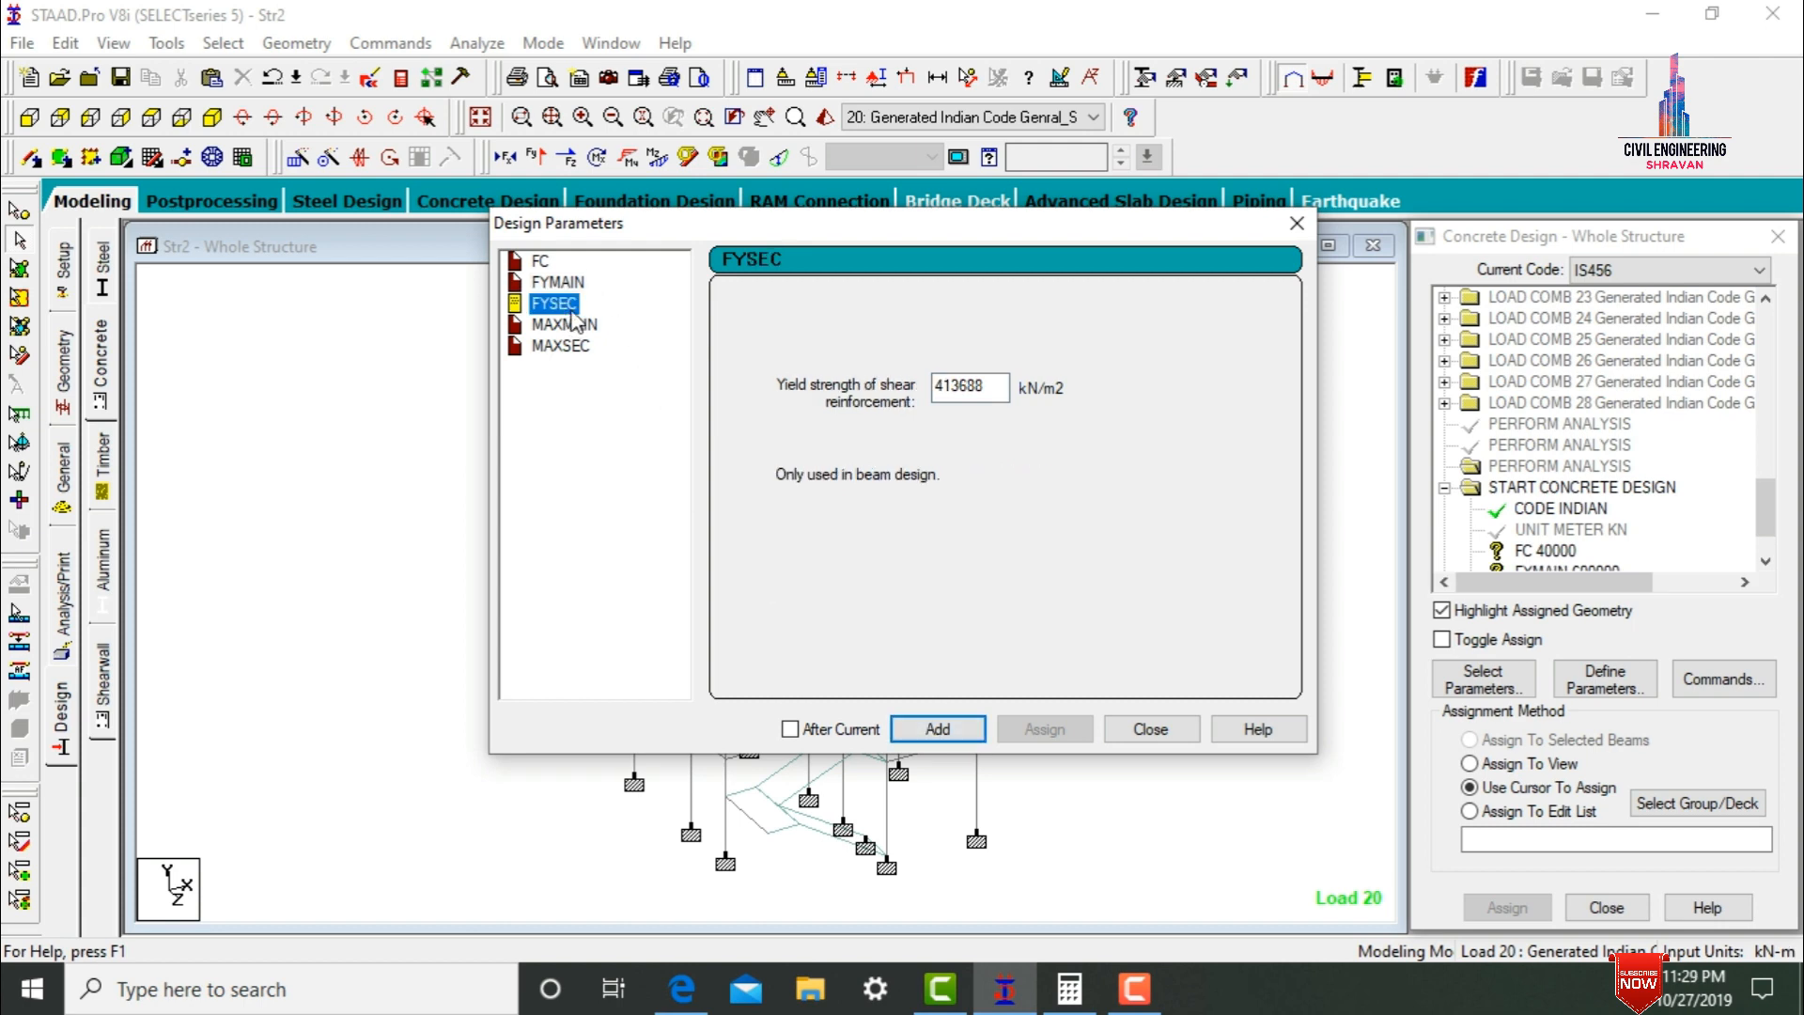
{"action": "double_click", "coordinate": [983, 385]}
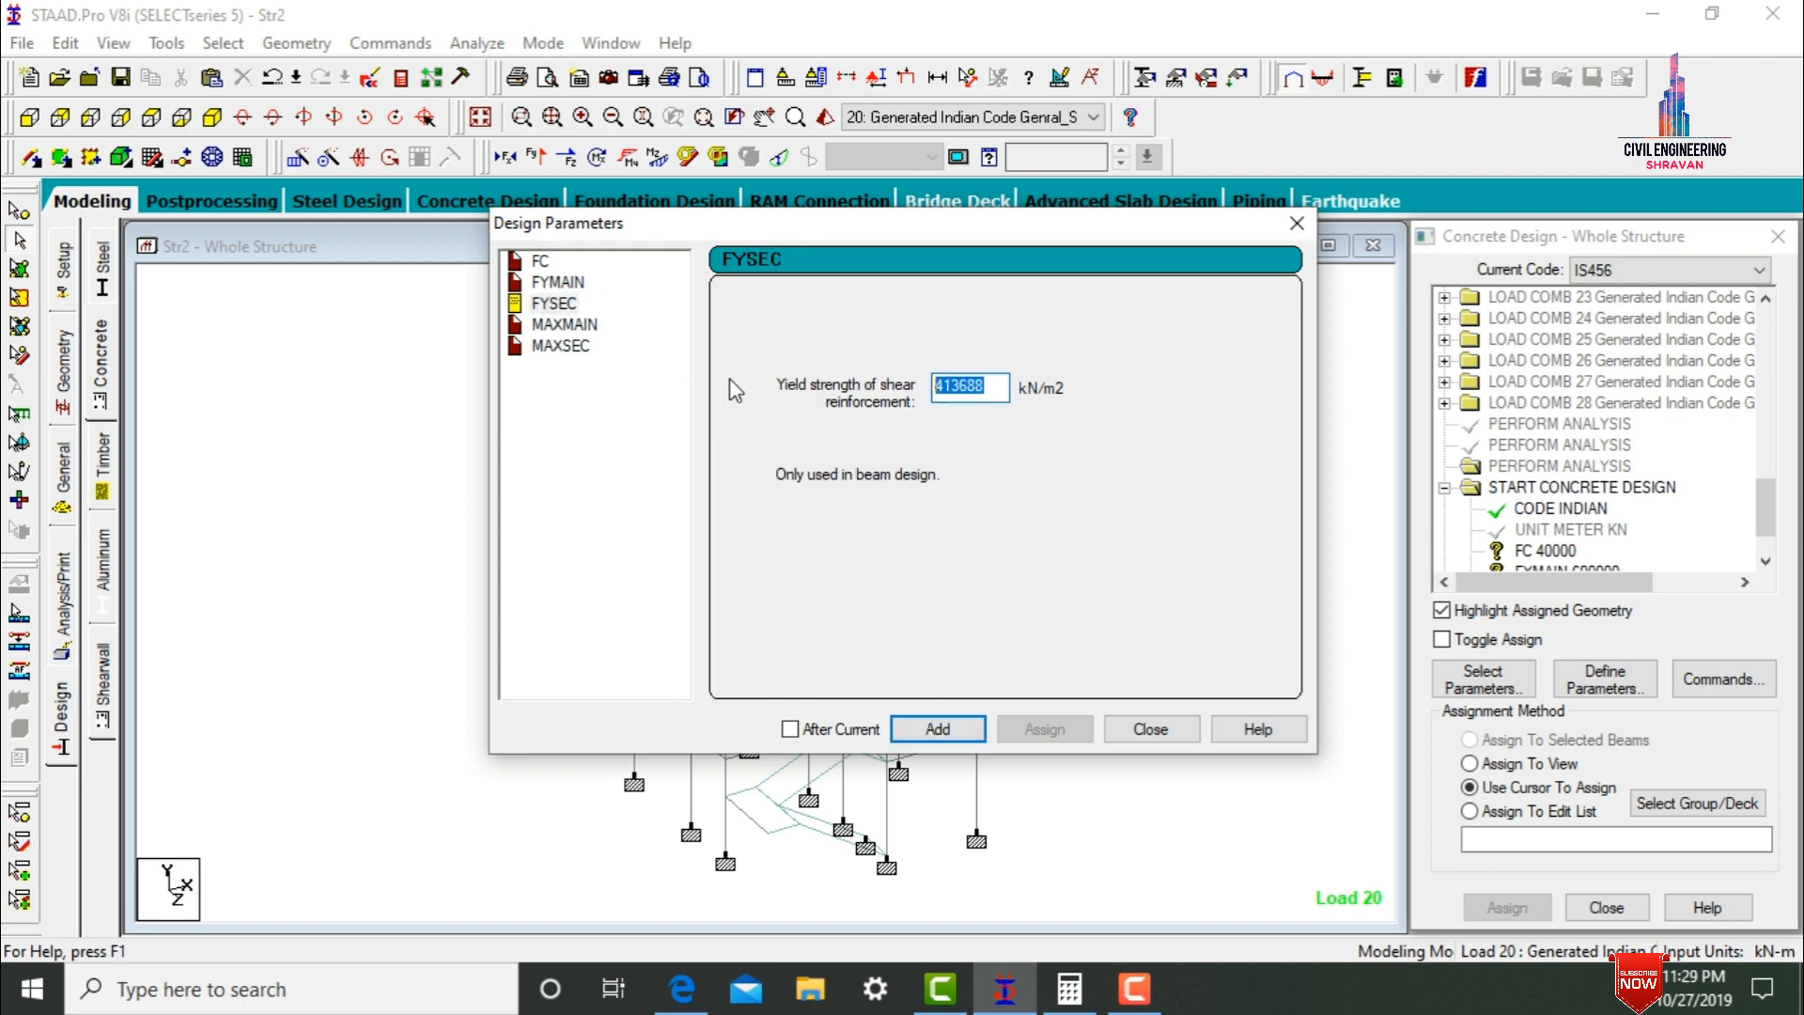
{"action": "type", "text": "600000"}
{"action": "left_click", "coordinate": [938, 729]}
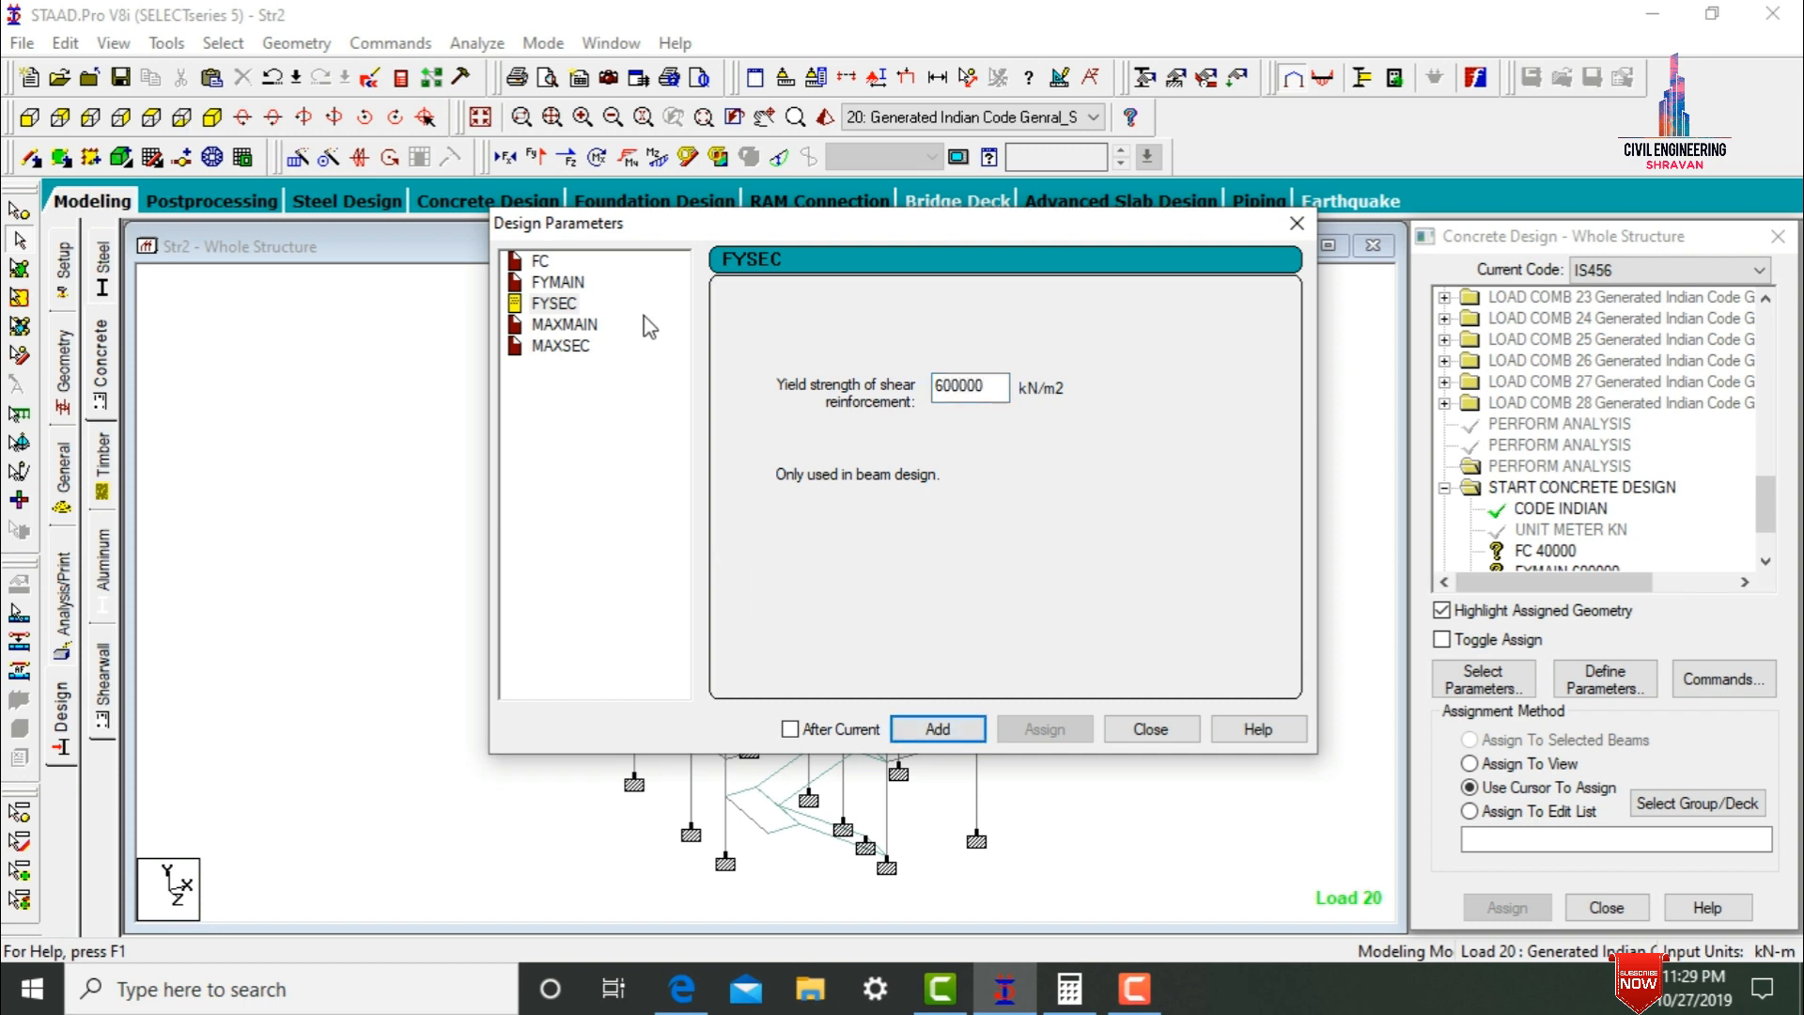
- Add the MAXMAIN and MAXSEC parameters with 16 mm as the maximum bar size for each, and finish defining parameters
{"action": "left_click", "coordinate": [583, 324]}
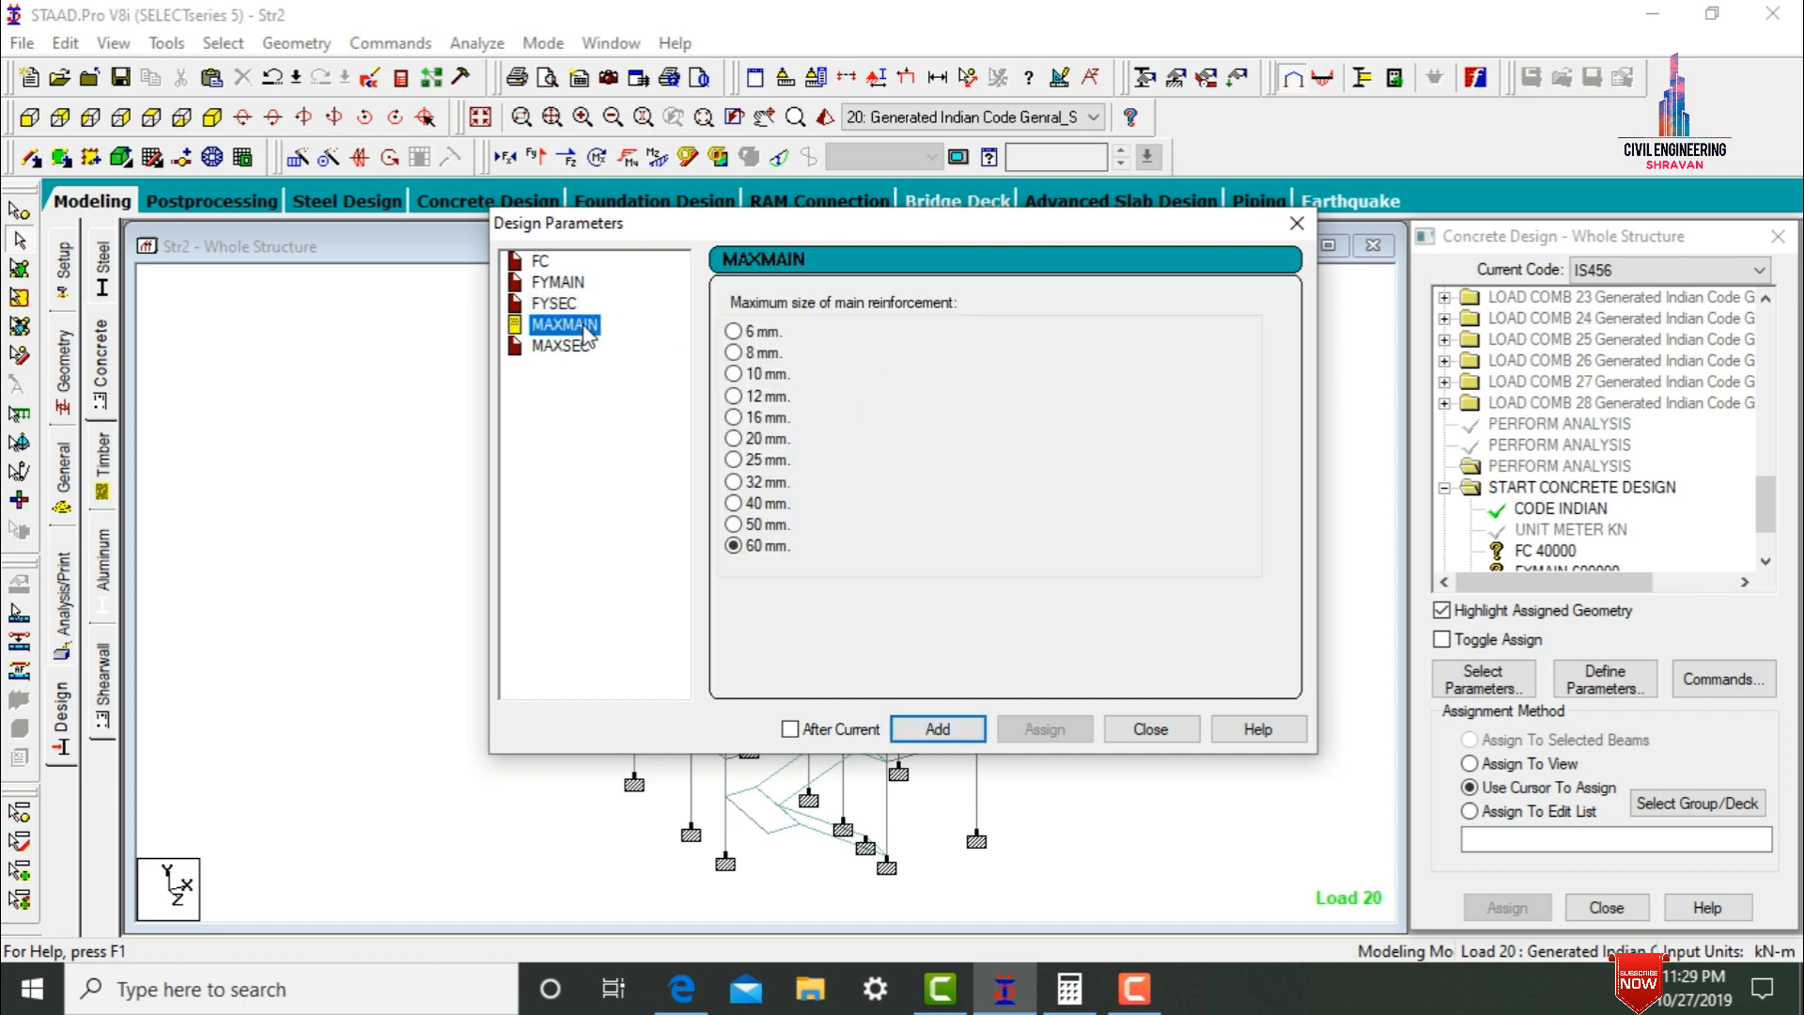
{"action": "left_click", "coordinate": [733, 417]}
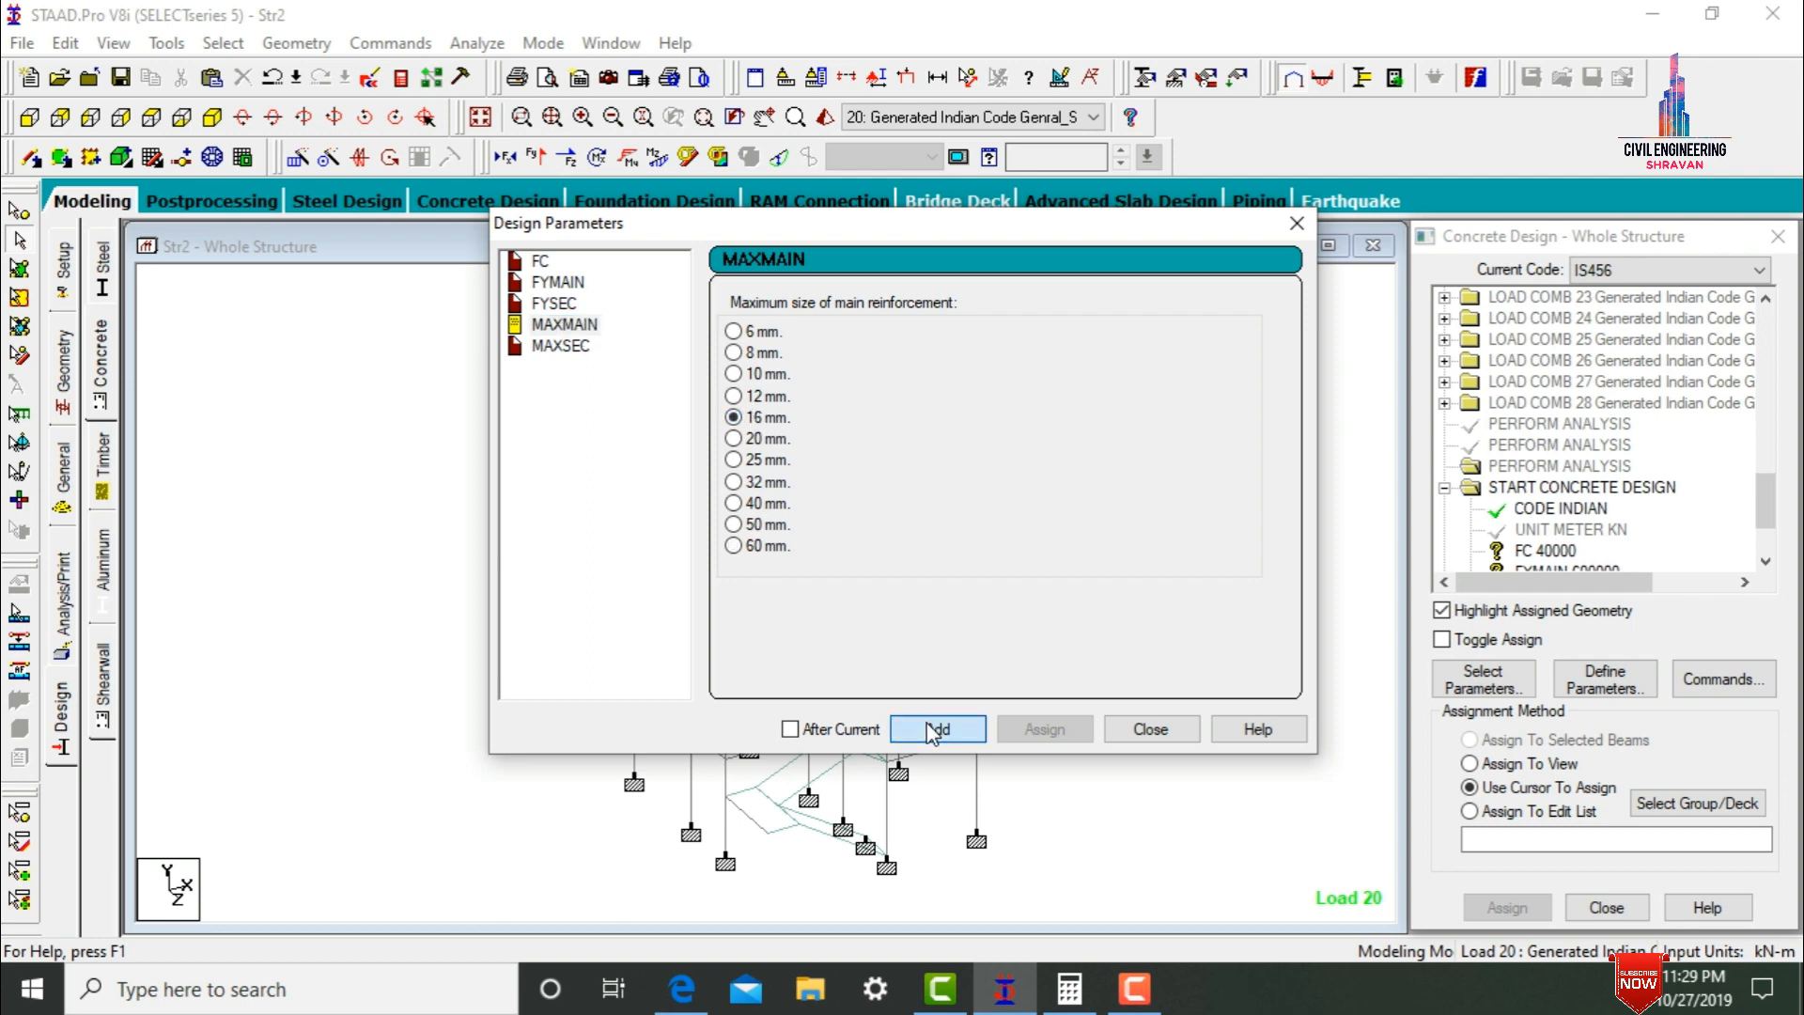
{"action": "left_click", "coordinate": [561, 346]}
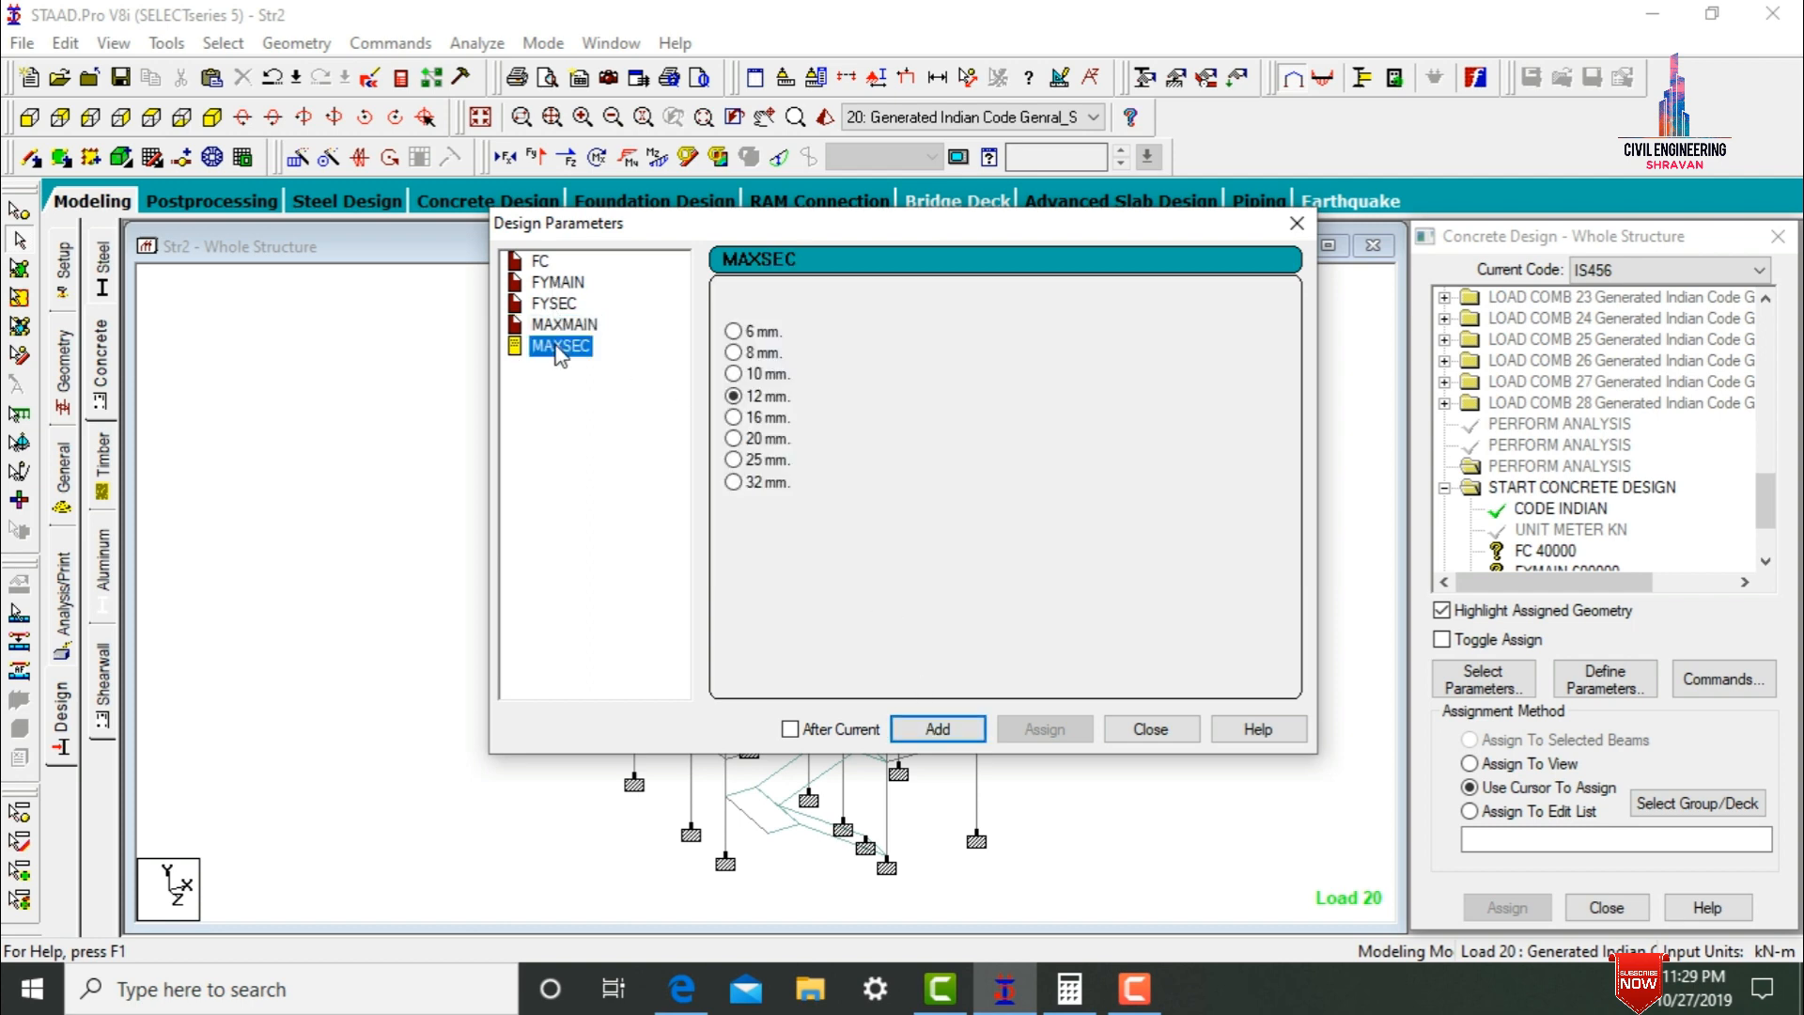
{"action": "left_click", "coordinate": [734, 418]}
{"action": "left_click", "coordinate": [920, 727]}
{"action": "left_click", "coordinate": [1150, 729]}
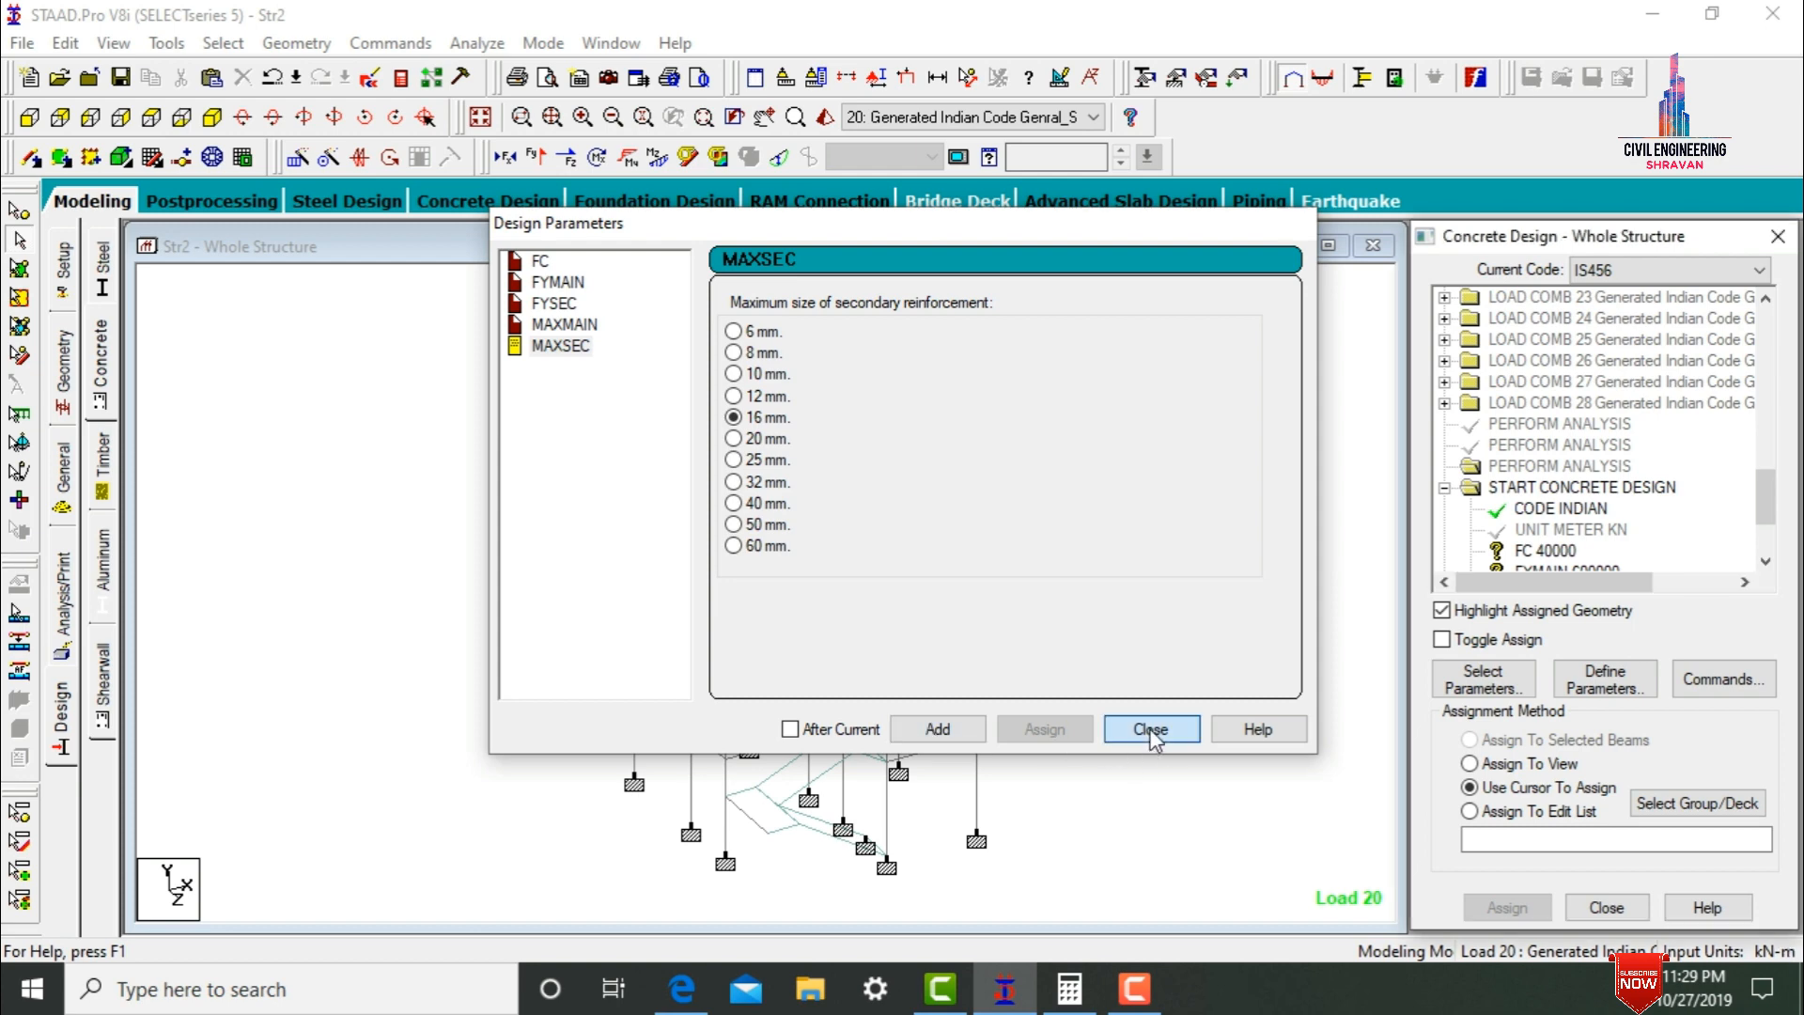
- Add the DESIGN BEAM, DESIGN COLUMN, DESIGN SLAB/ELEMENT and TAKE OFF commands to the concrete design
{"action": "left_click", "coordinate": [1722, 680]}
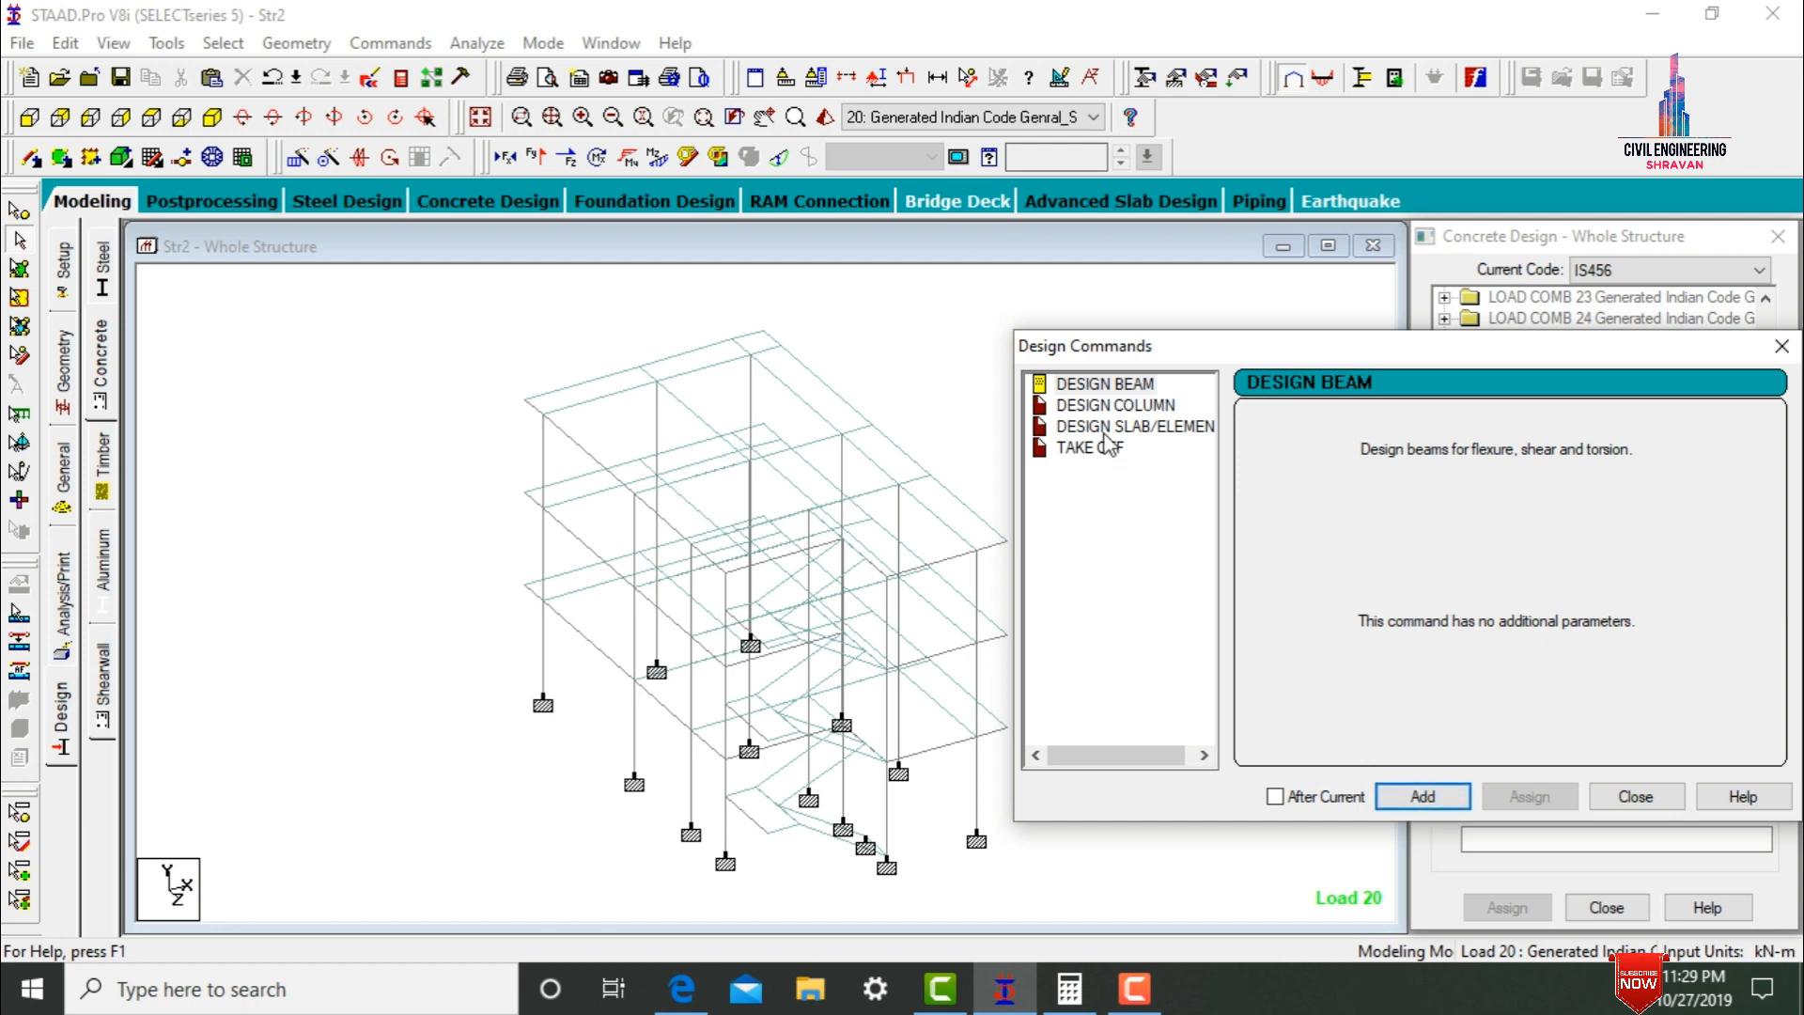
{"action": "left_click", "coordinate": [1113, 405]}
{"action": "left_click", "coordinate": [1418, 787]}
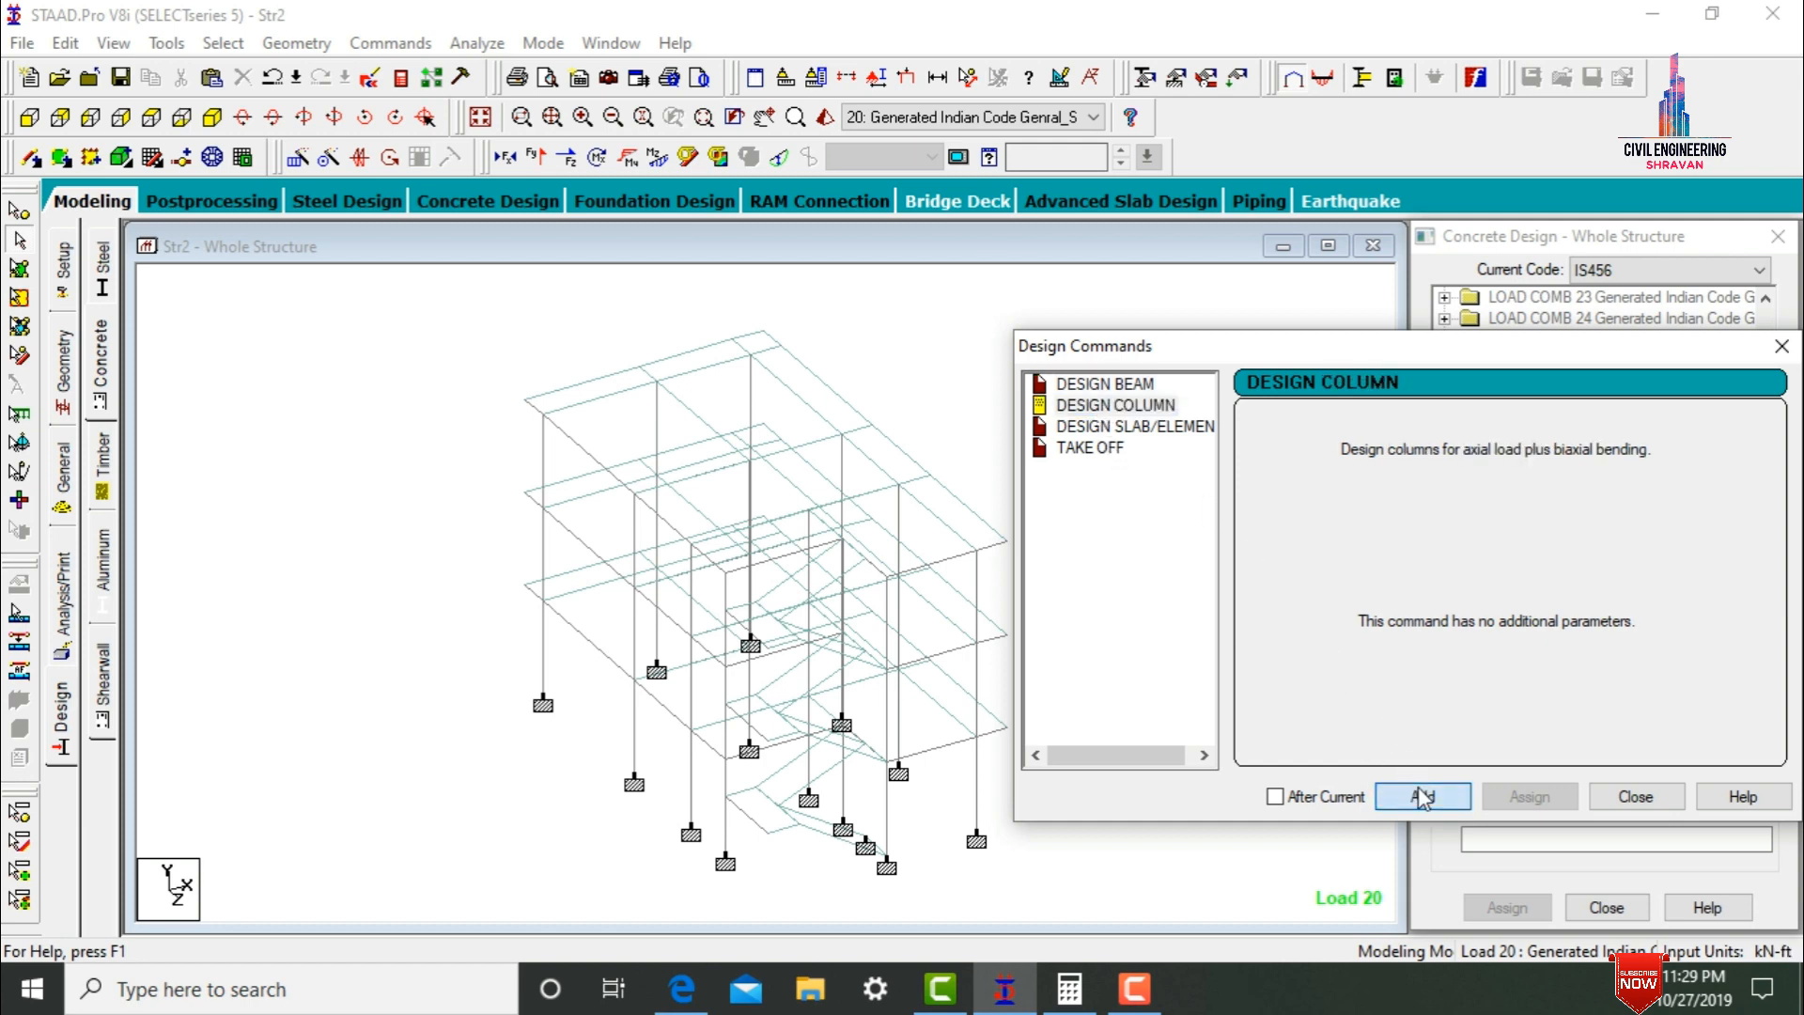
{"action": "left_click", "coordinate": [1134, 425]}
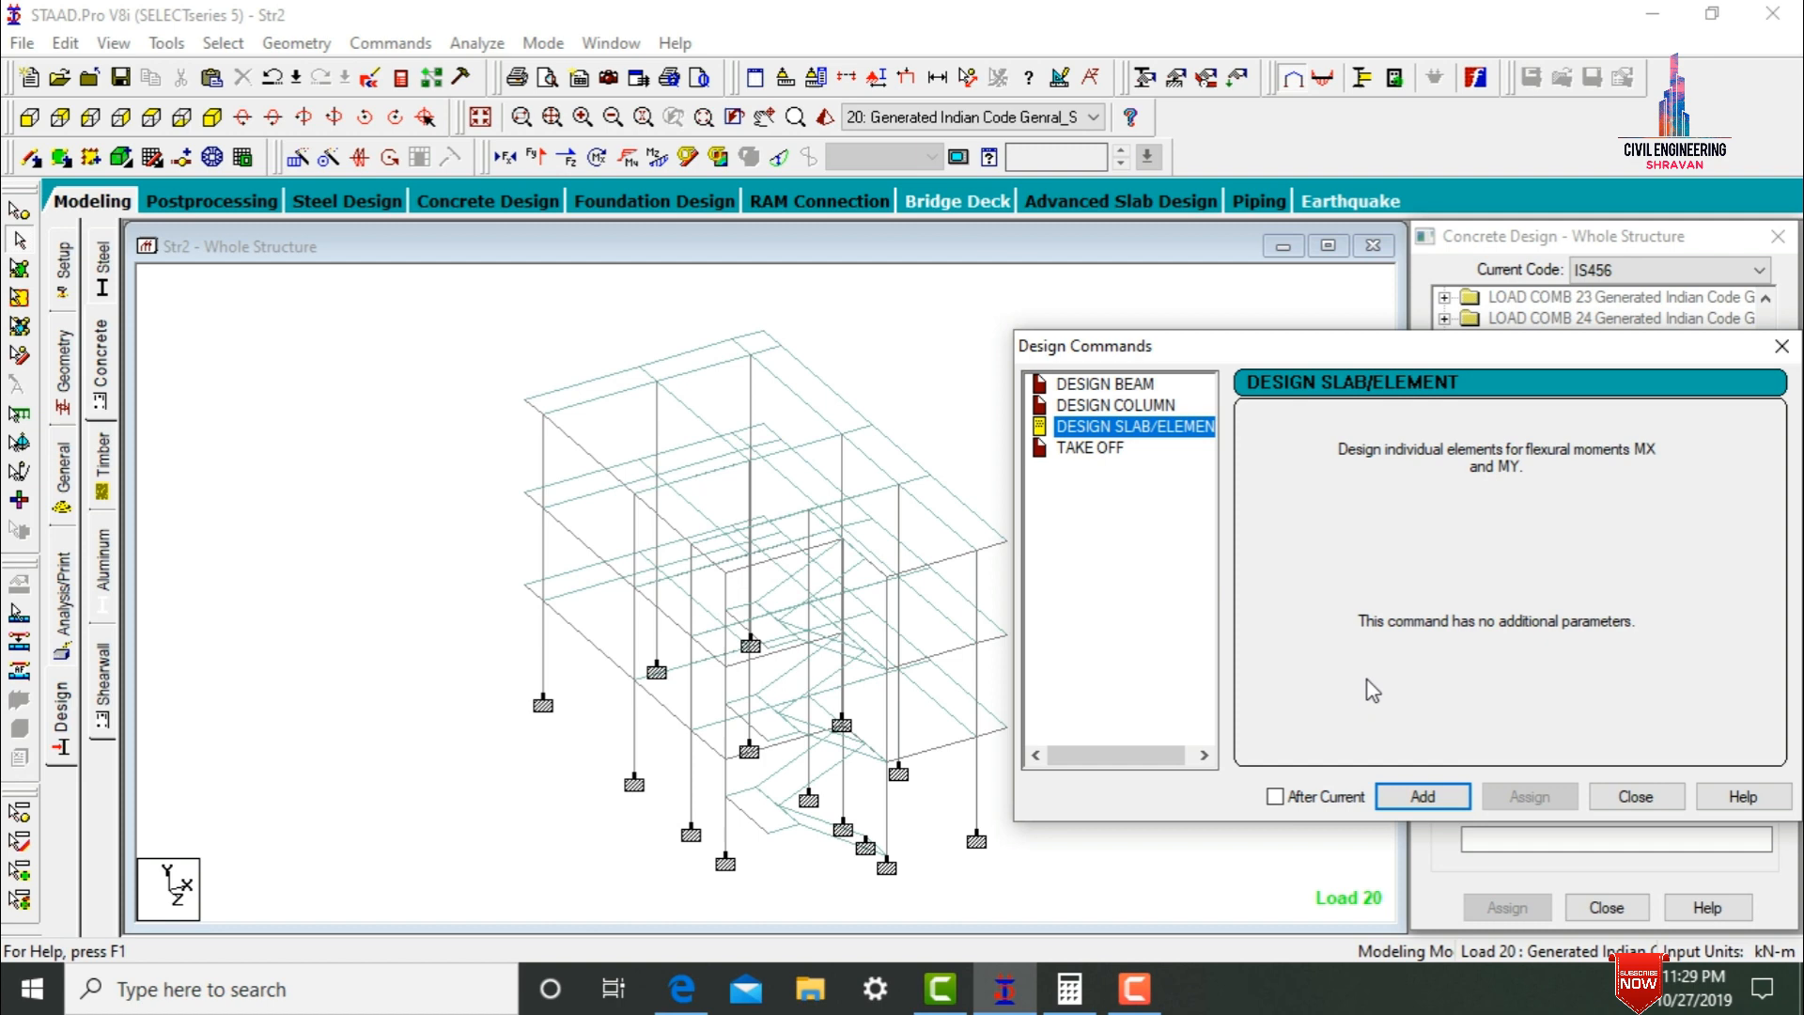
{"action": "left_click", "coordinate": [1423, 794]}
{"action": "left_click", "coordinate": [1112, 457]}
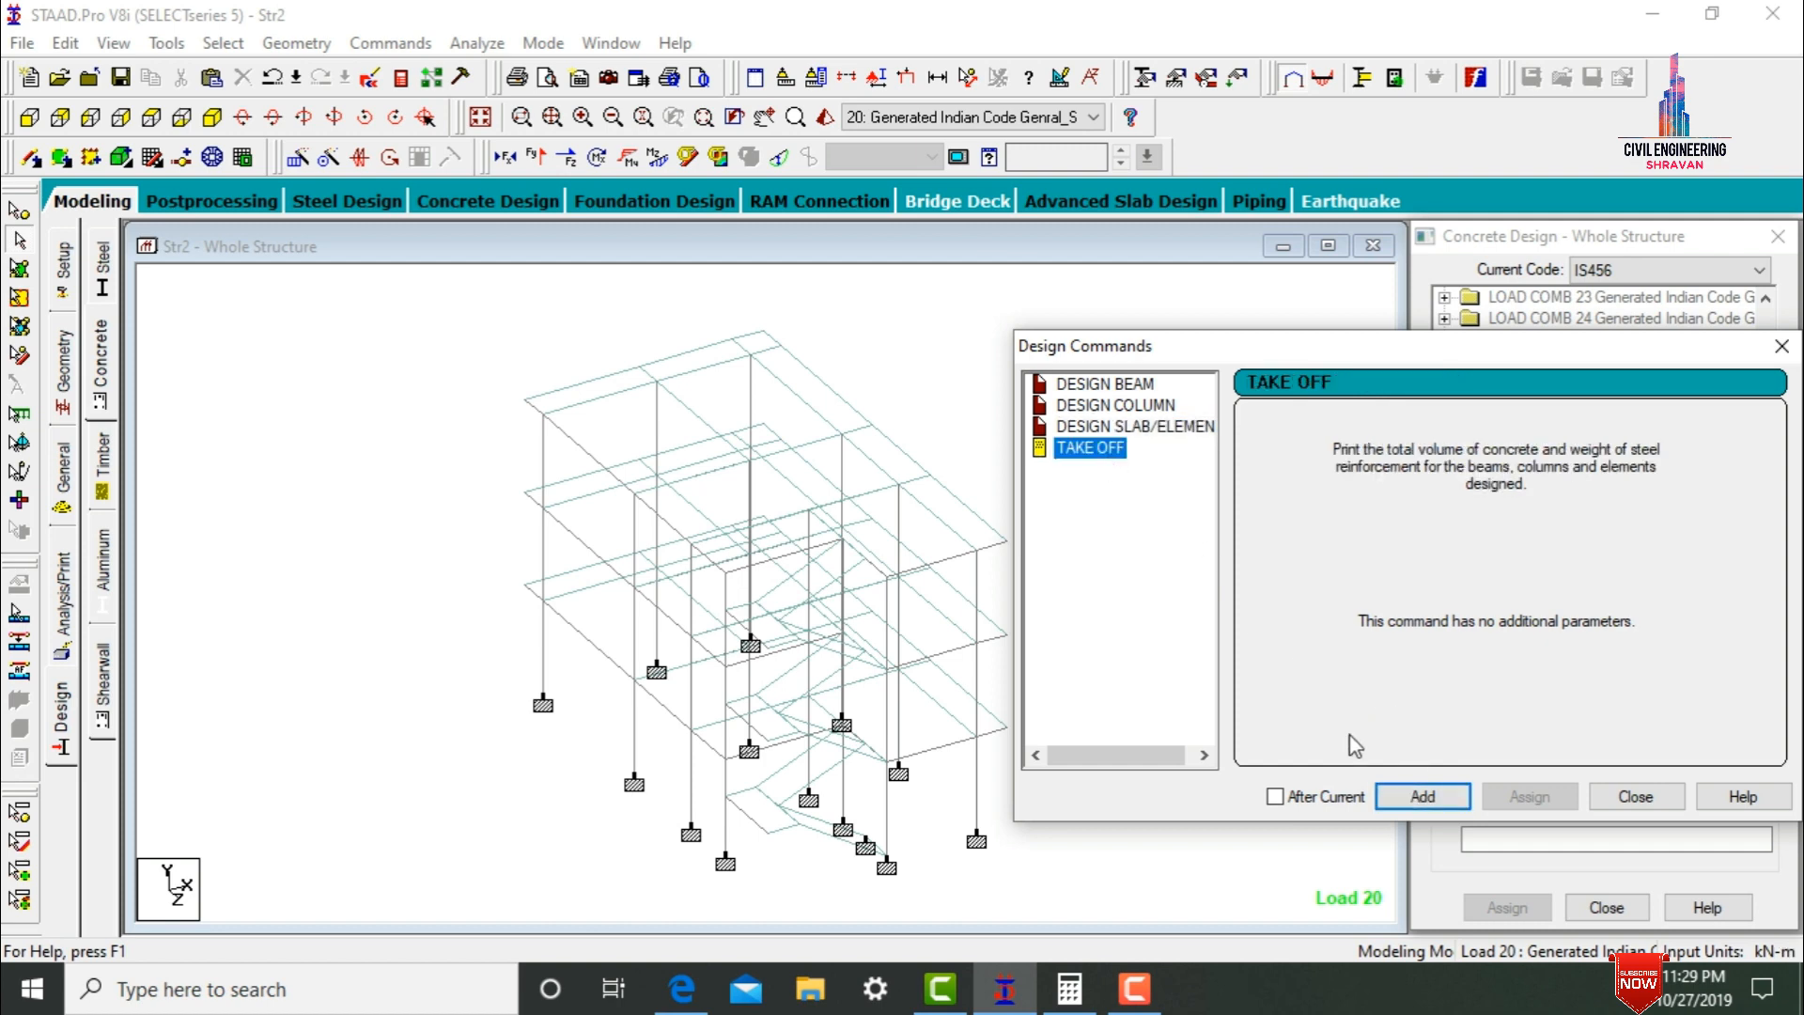
{"action": "left_click", "coordinate": [1422, 795]}
{"action": "left_click", "coordinate": [1635, 796]}
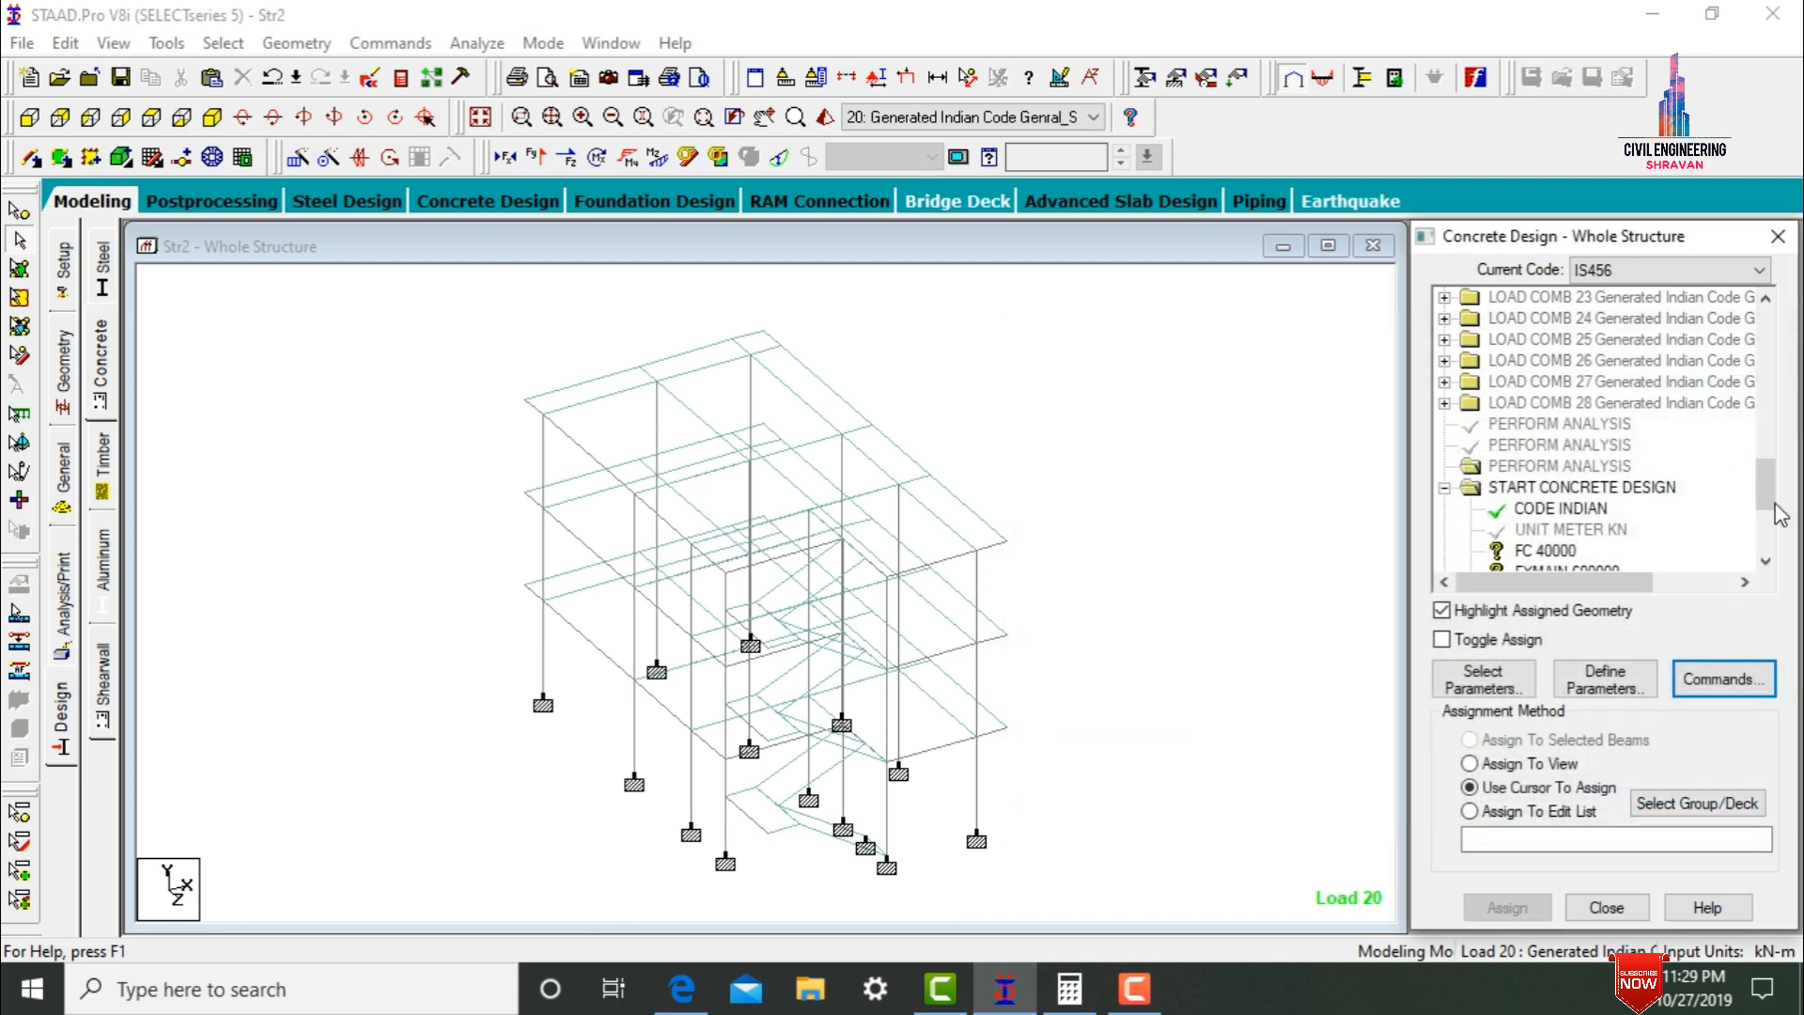
- Assign the FC 40000 parameter to the whole view
{"action": "scroll", "coordinate": [1776, 512], "scroll_direction": "down", "scroll_amount": 3}
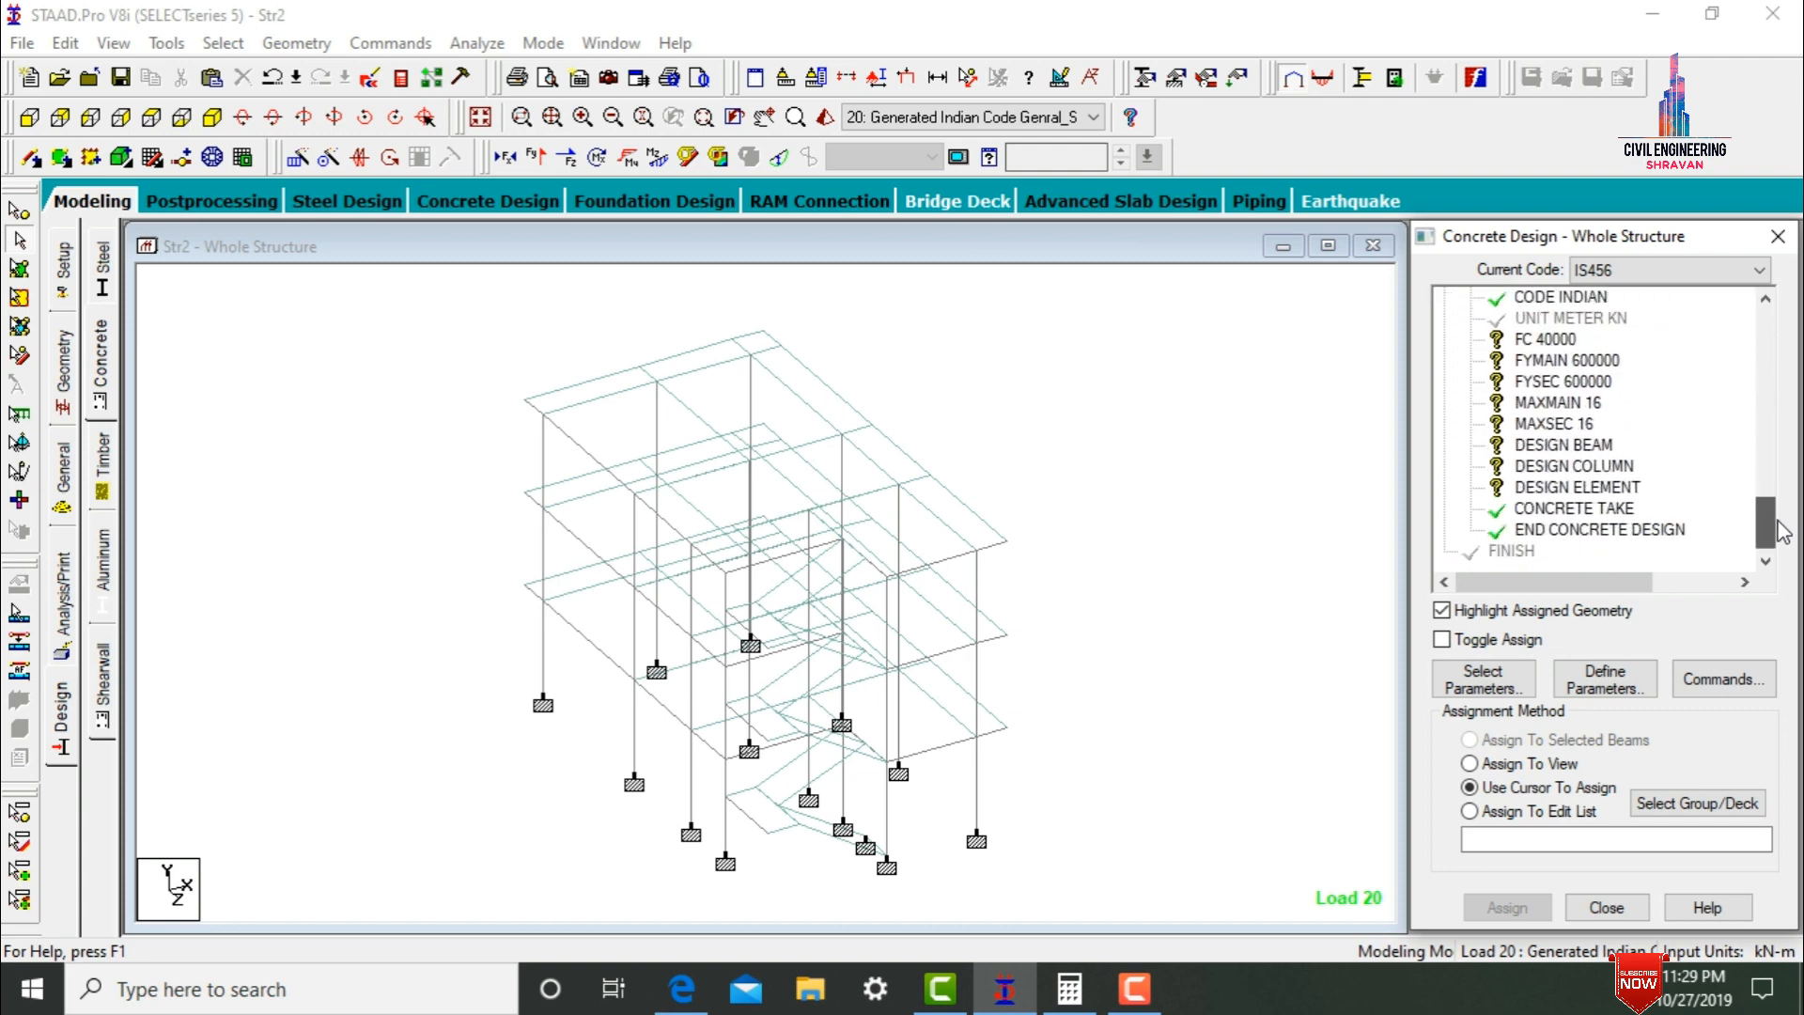
{"action": "scroll", "coordinate": [1783, 531], "scroll_direction": "up", "scroll_amount": 1}
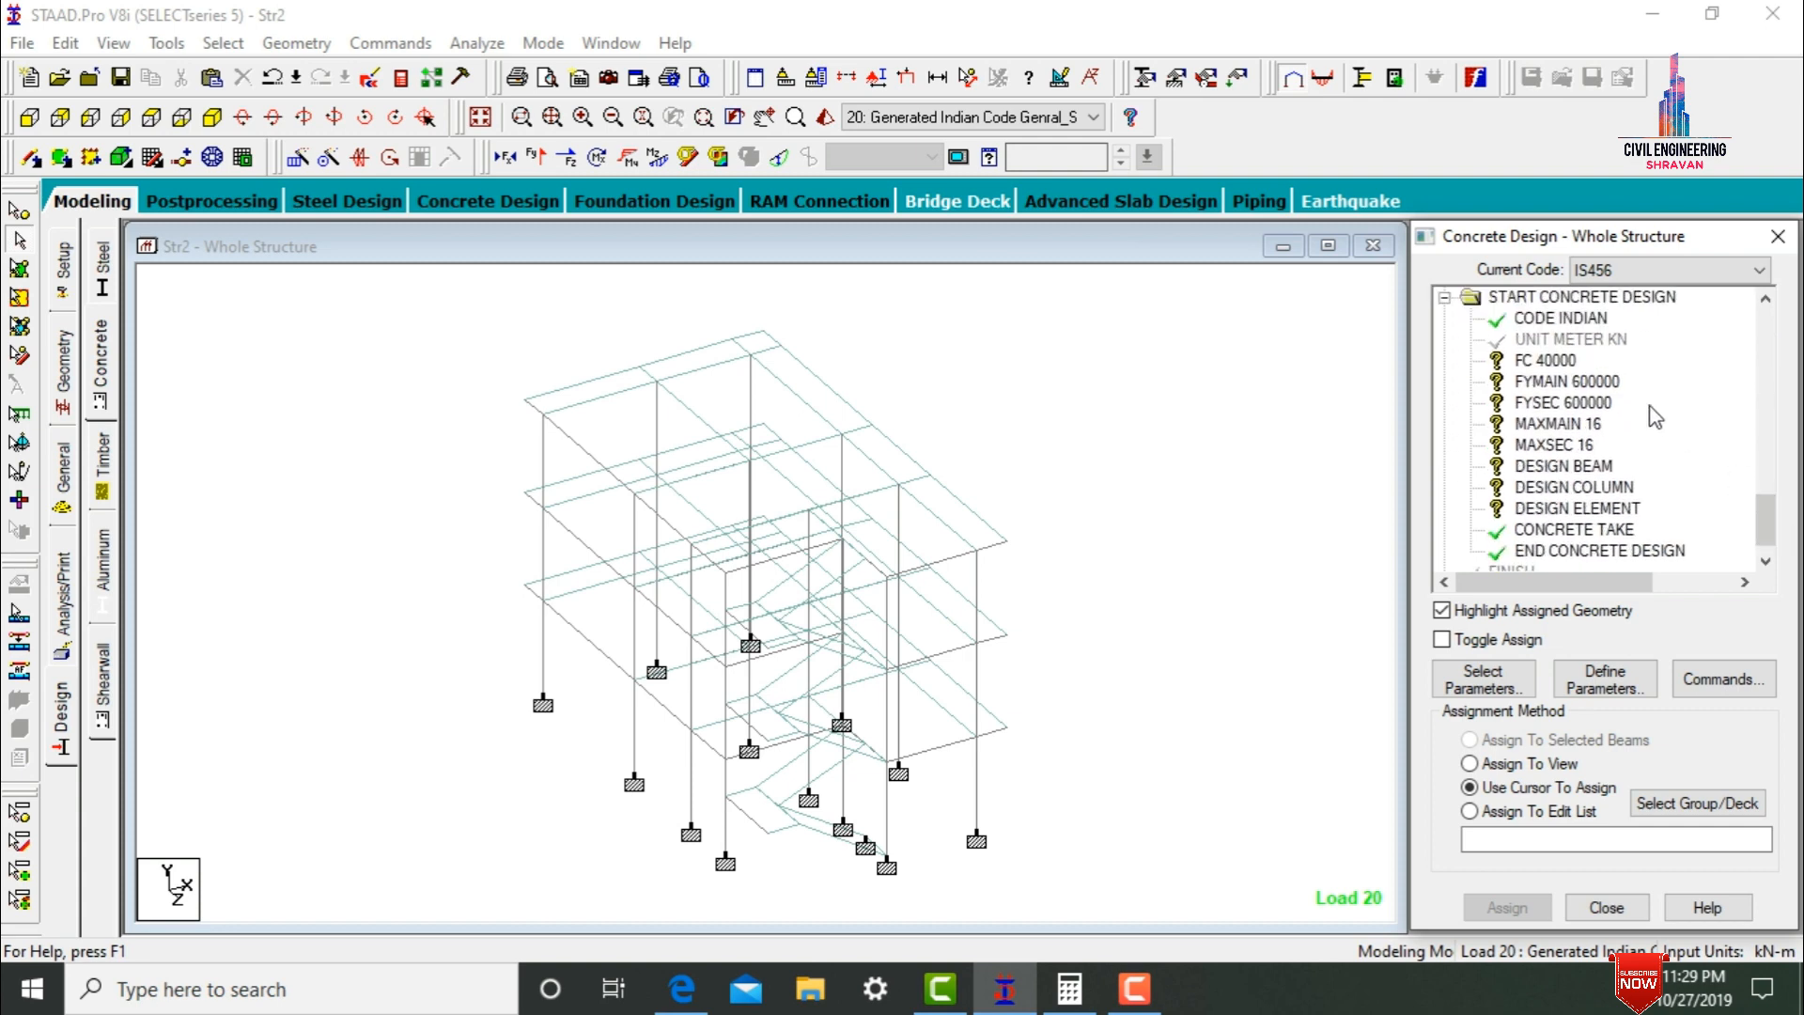
{"action": "left_click", "coordinate": [1552, 366]}
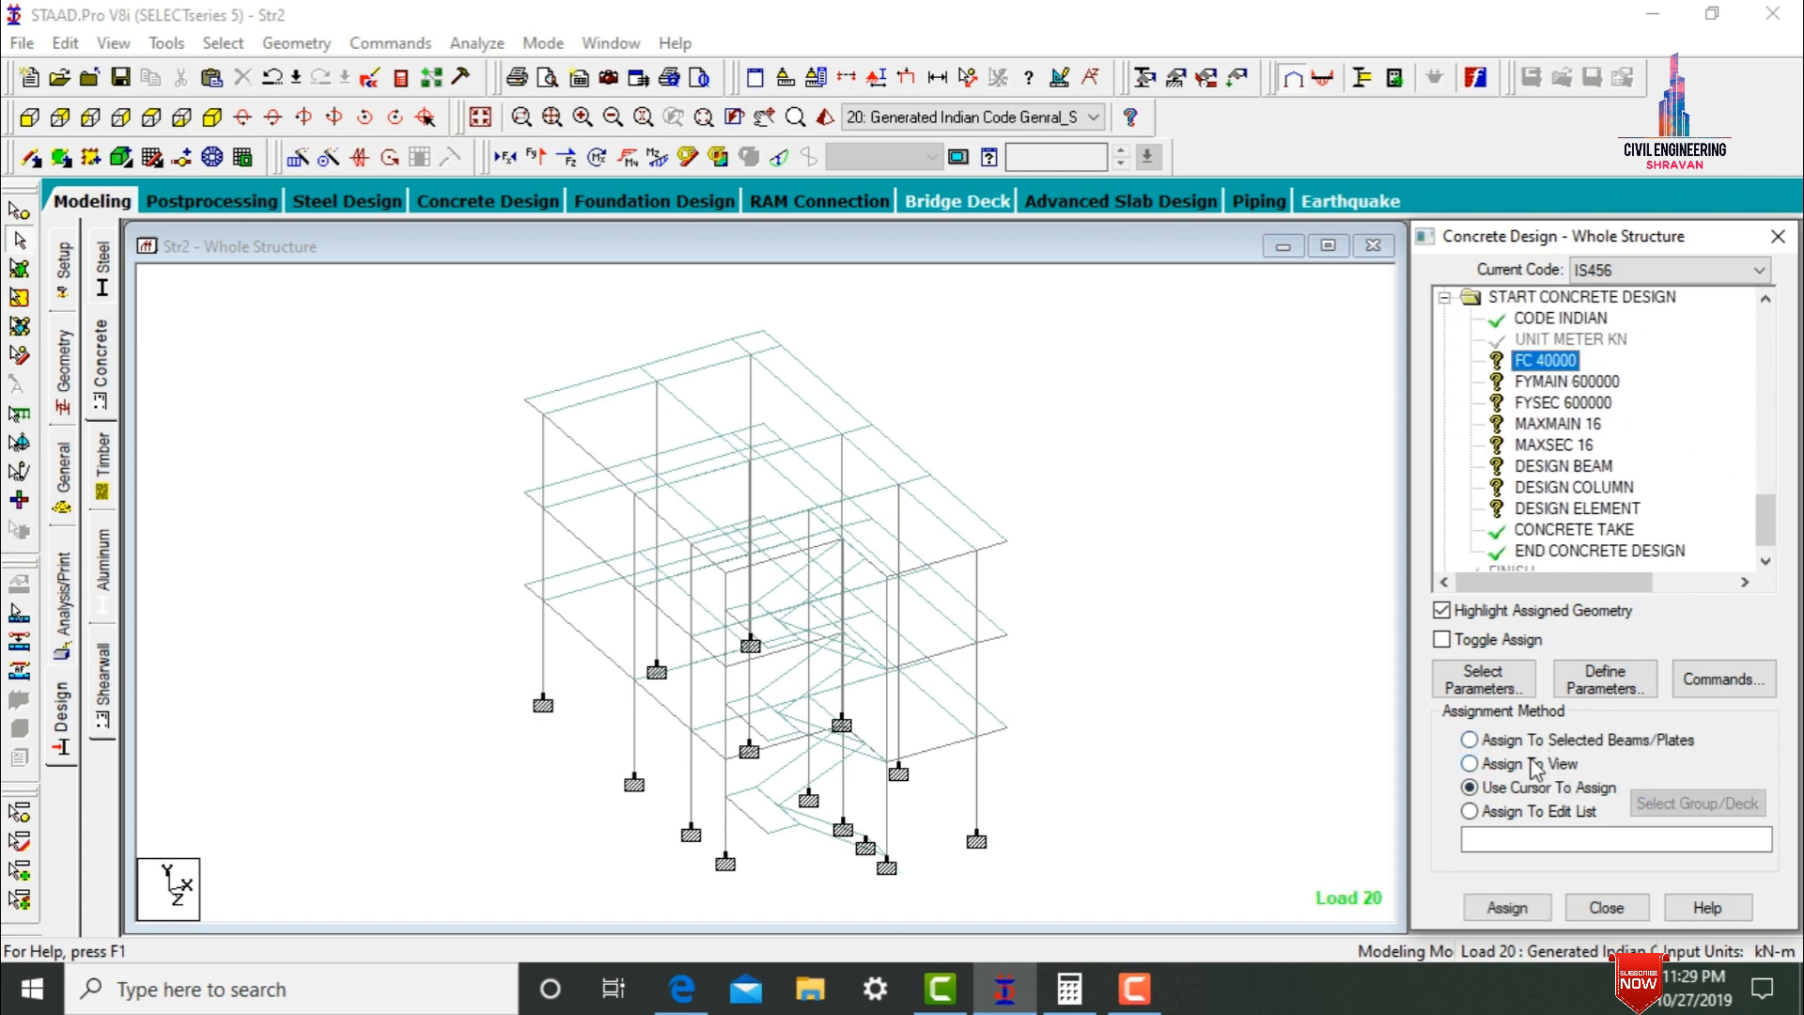
{"action": "left_click", "coordinate": [1471, 764]}
{"action": "left_click", "coordinate": [1507, 908]}
{"action": "key", "text": "Return"}
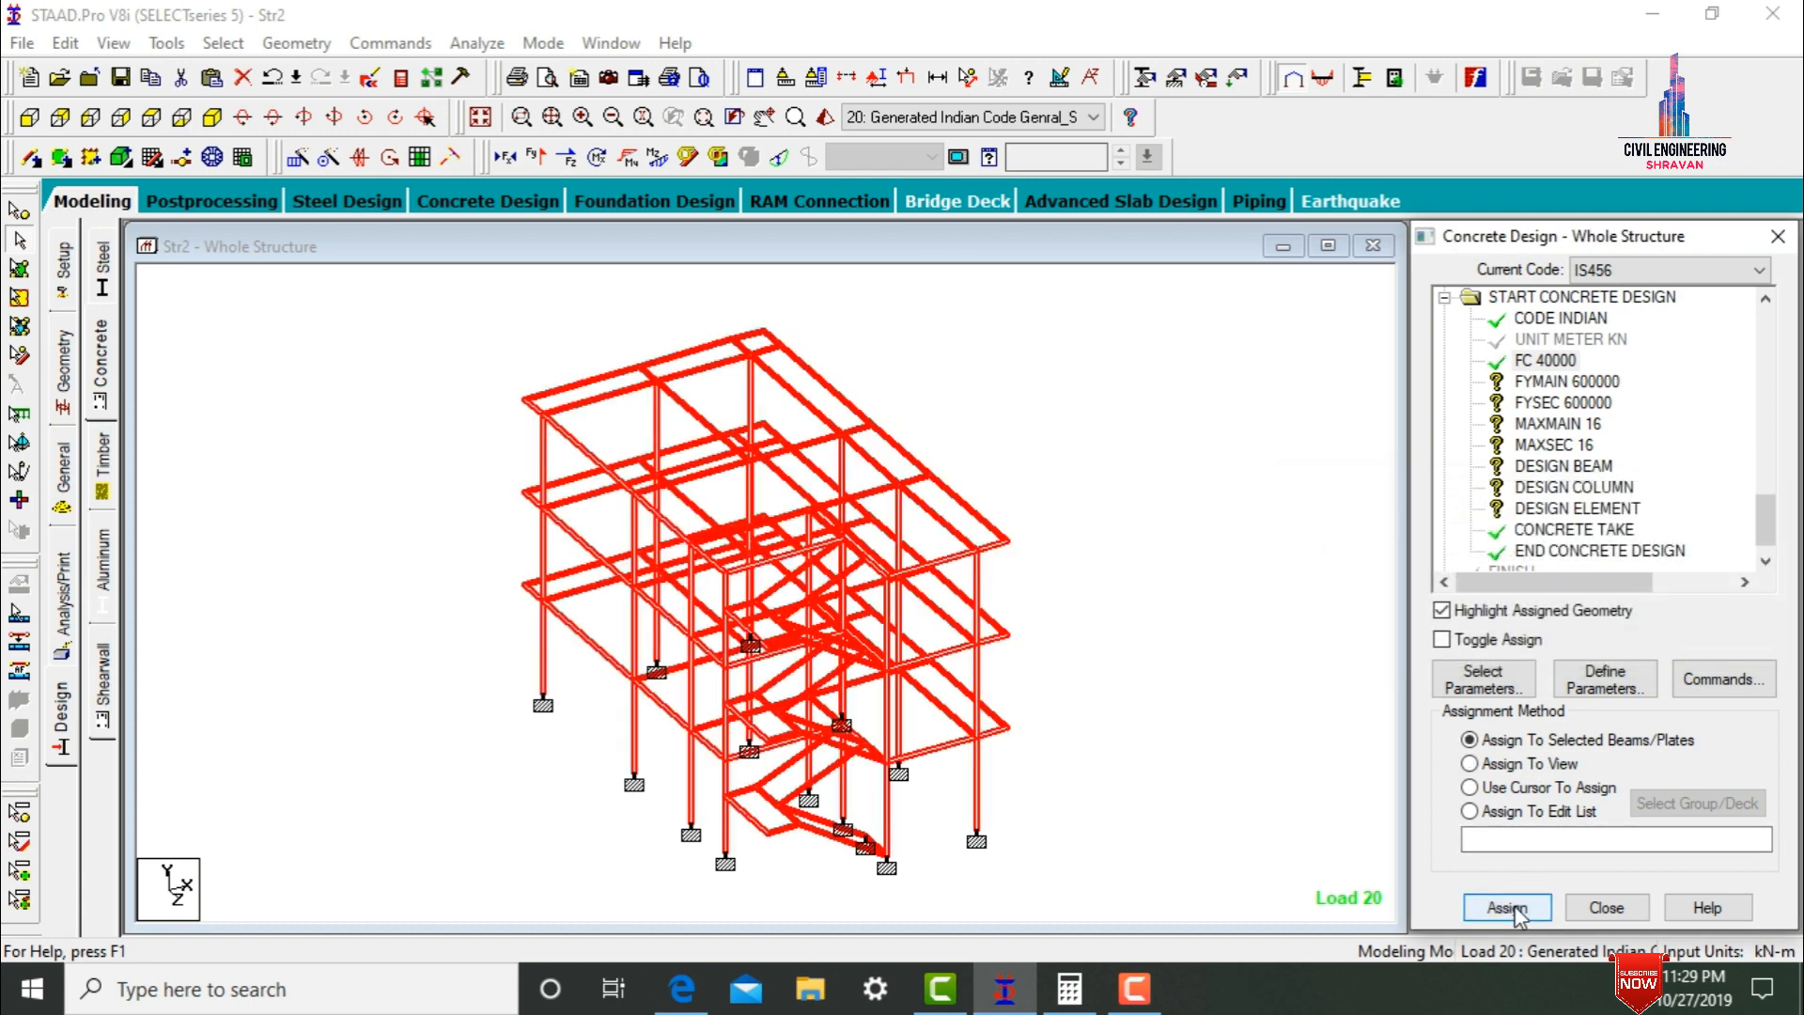
- Assign the FYMAIN 600000 and FYSEC 600000 parameters to the whole view
{"action": "left_click", "coordinate": [1555, 382]}
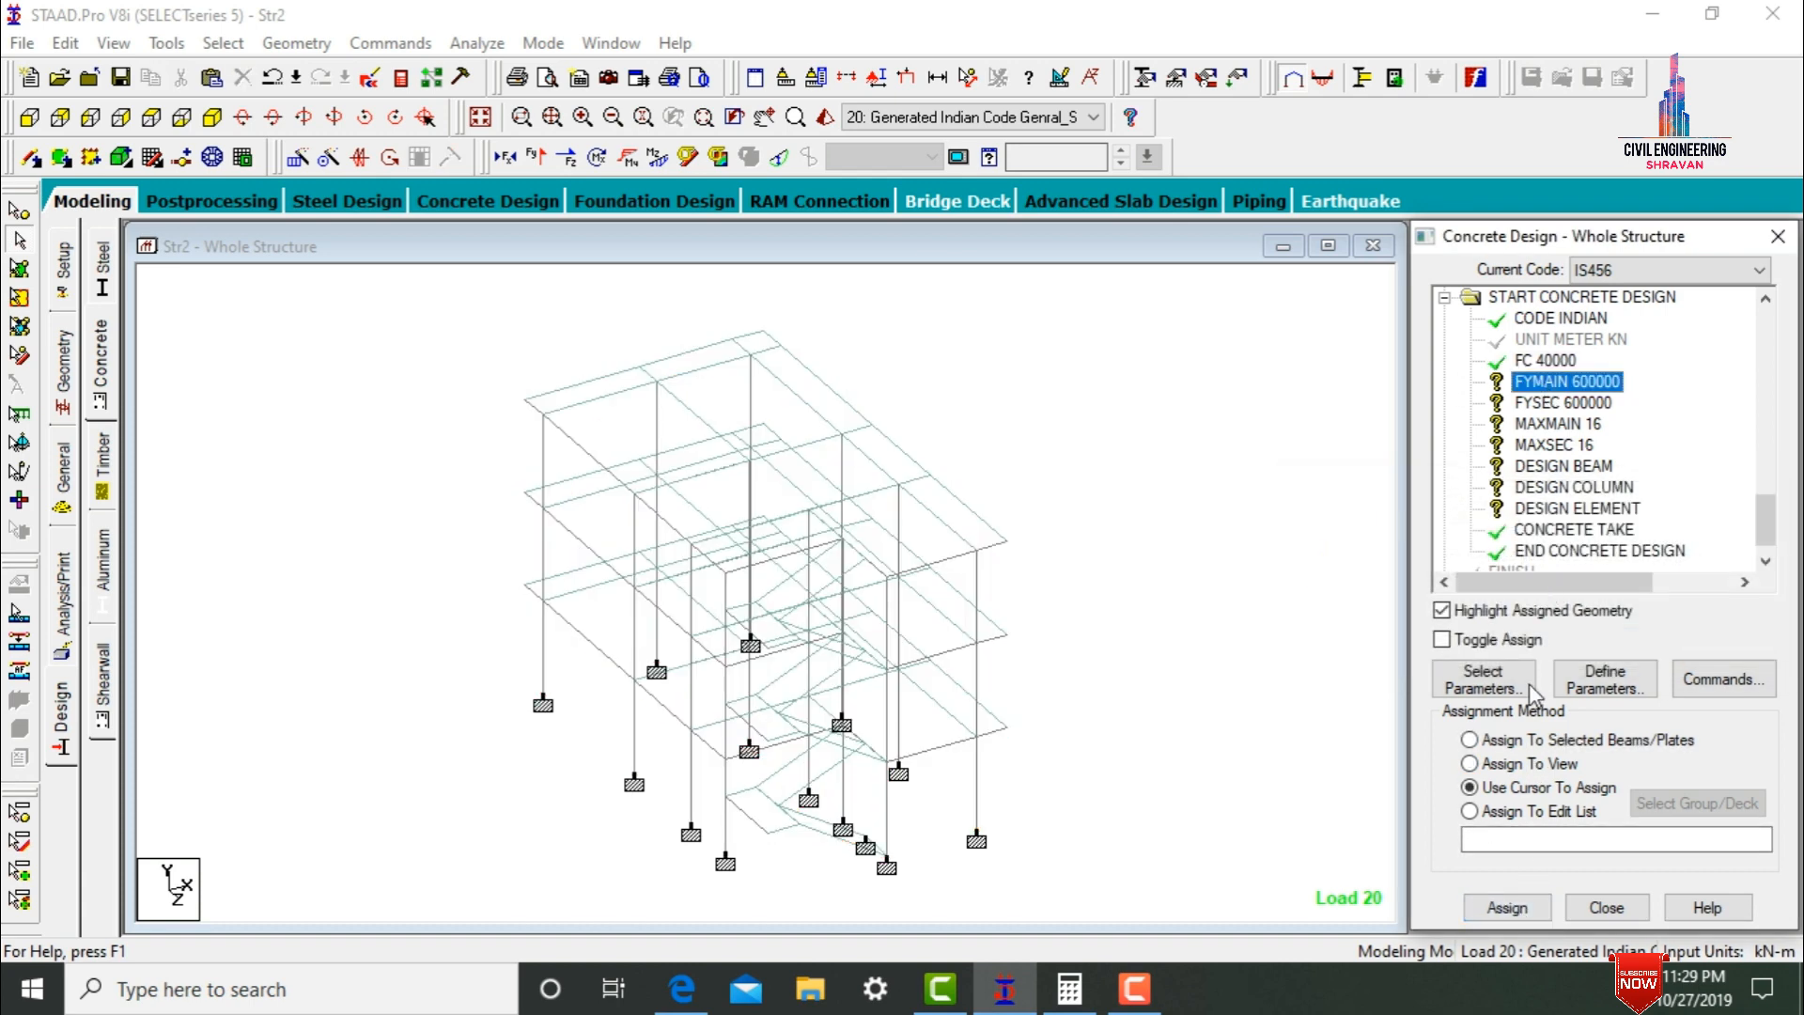
{"action": "left_click", "coordinate": [1470, 763]}
{"action": "left_click", "coordinate": [1507, 908]}
{"action": "key", "text": "Return"}
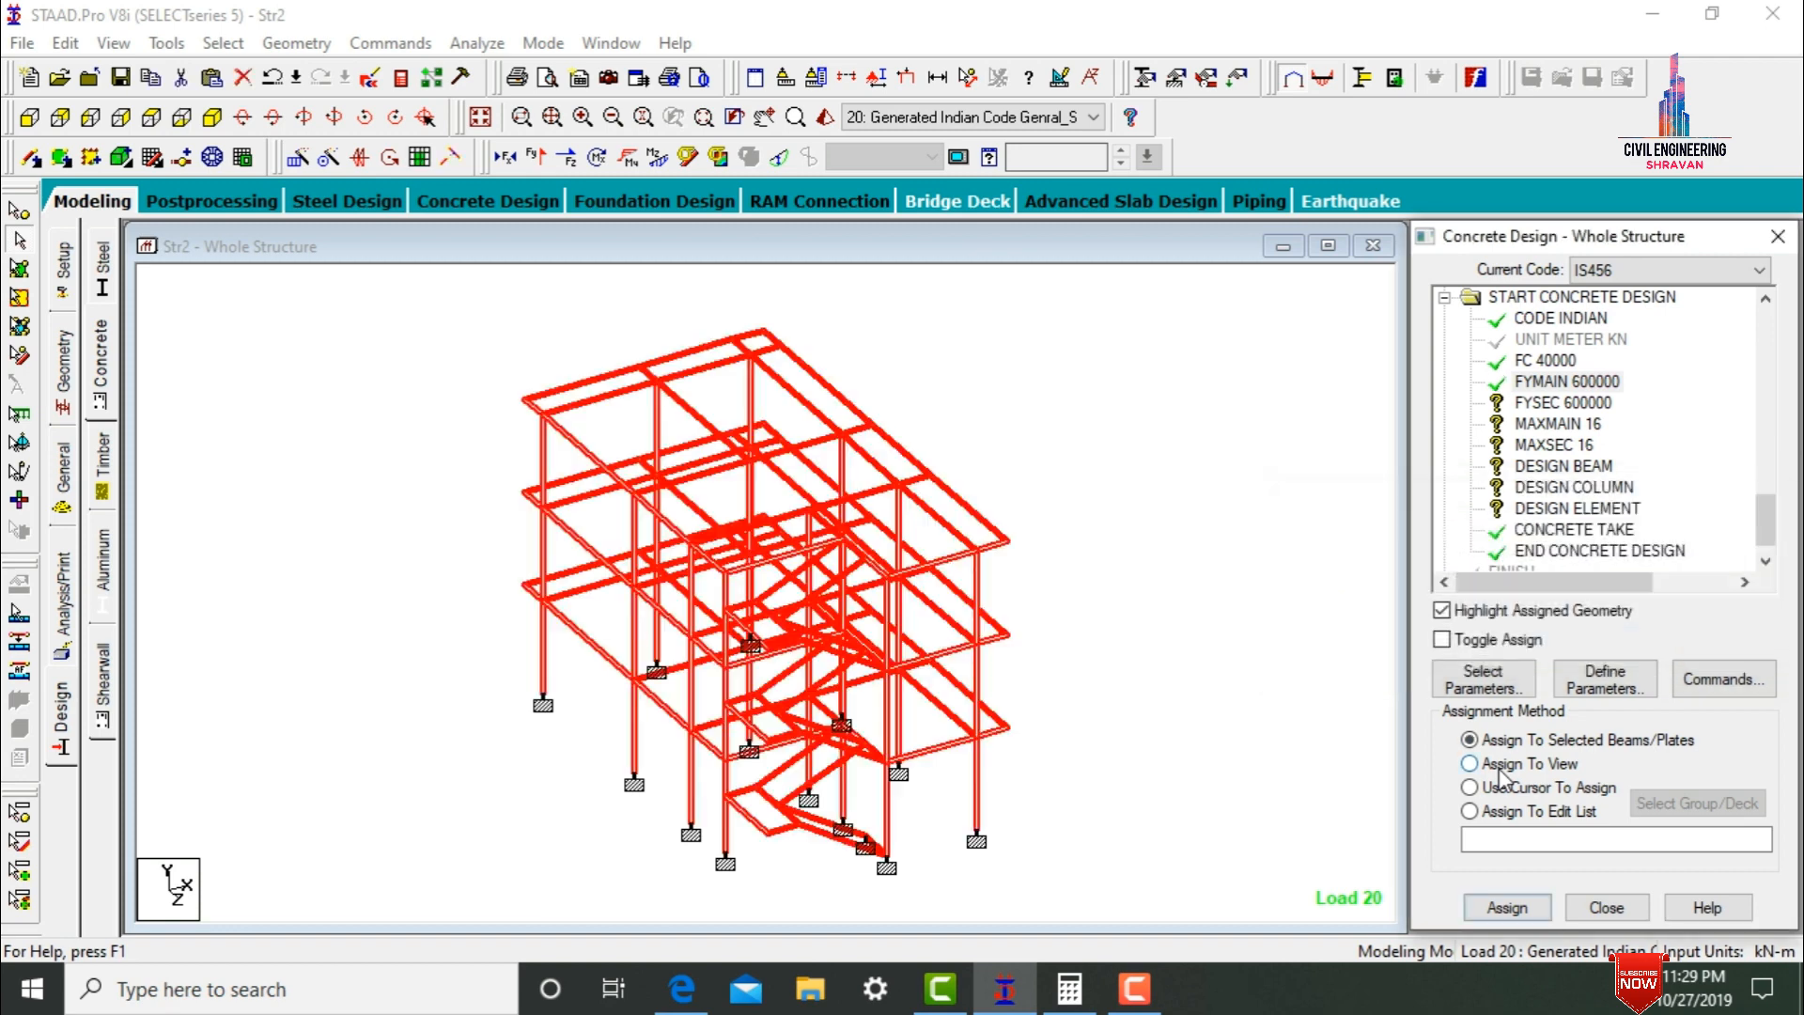
{"action": "left_click", "coordinate": [1565, 403]}
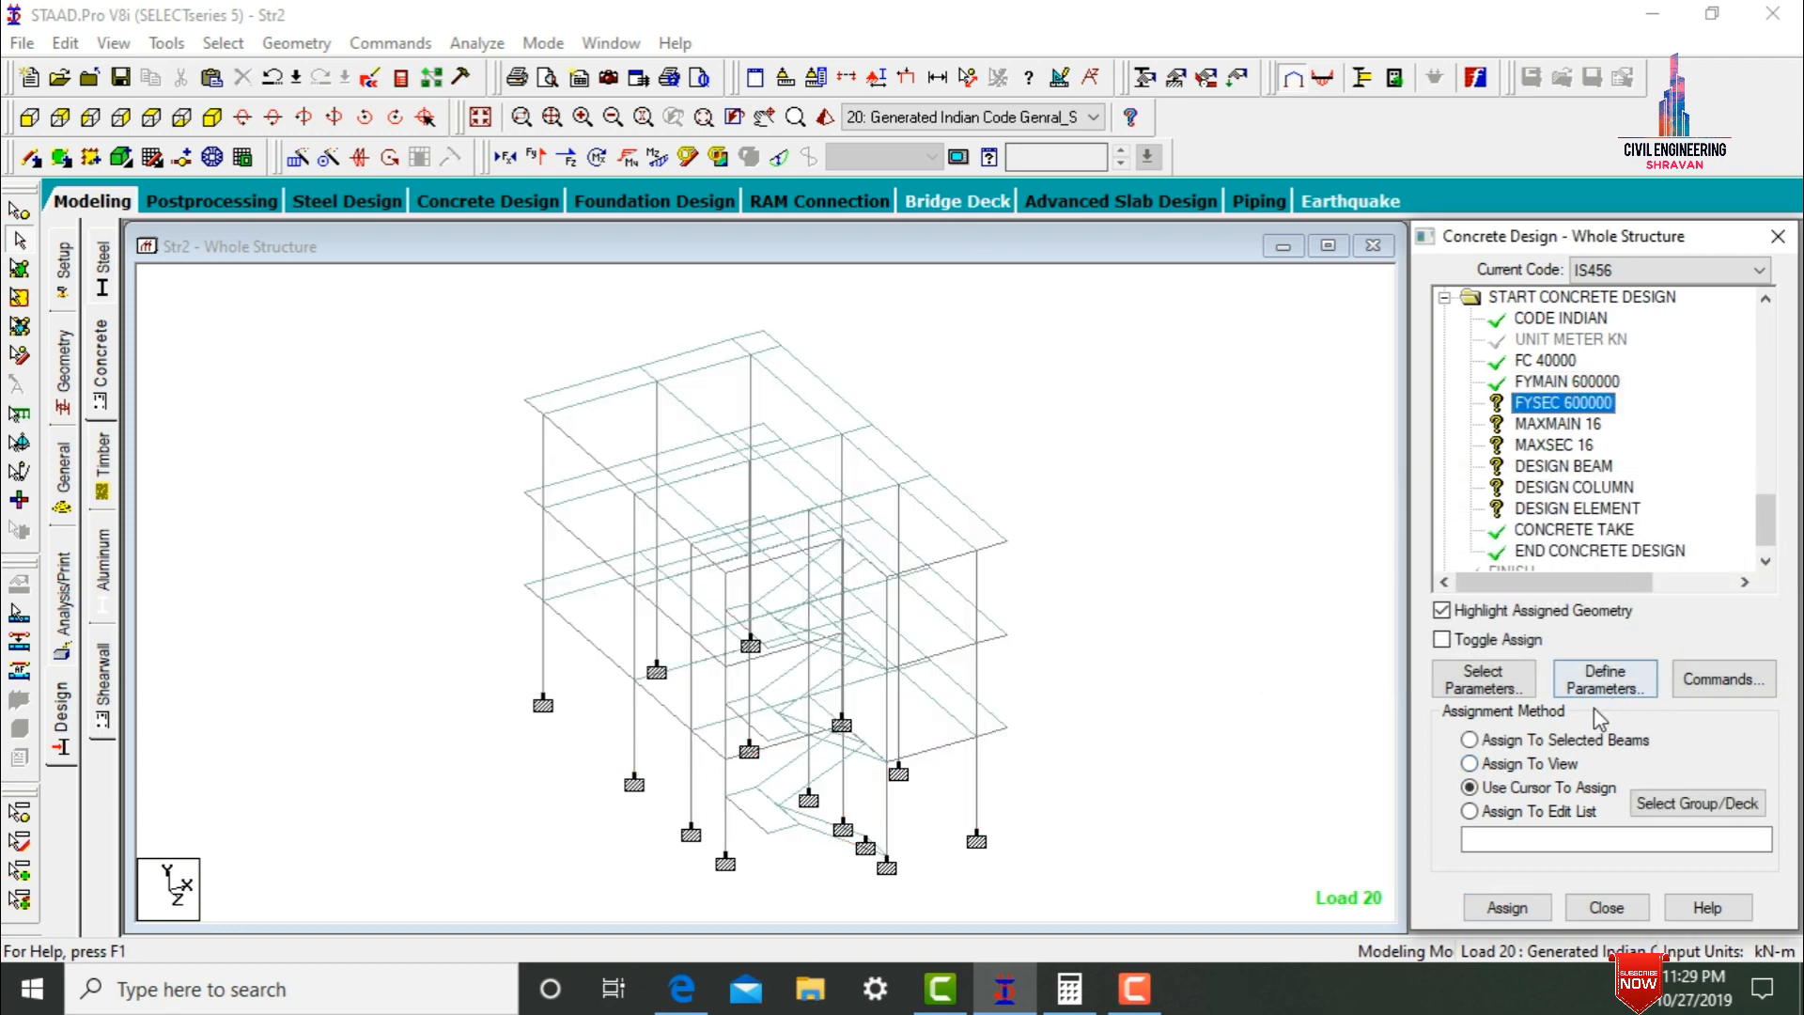
{"action": "left_click", "coordinate": [1531, 789]}
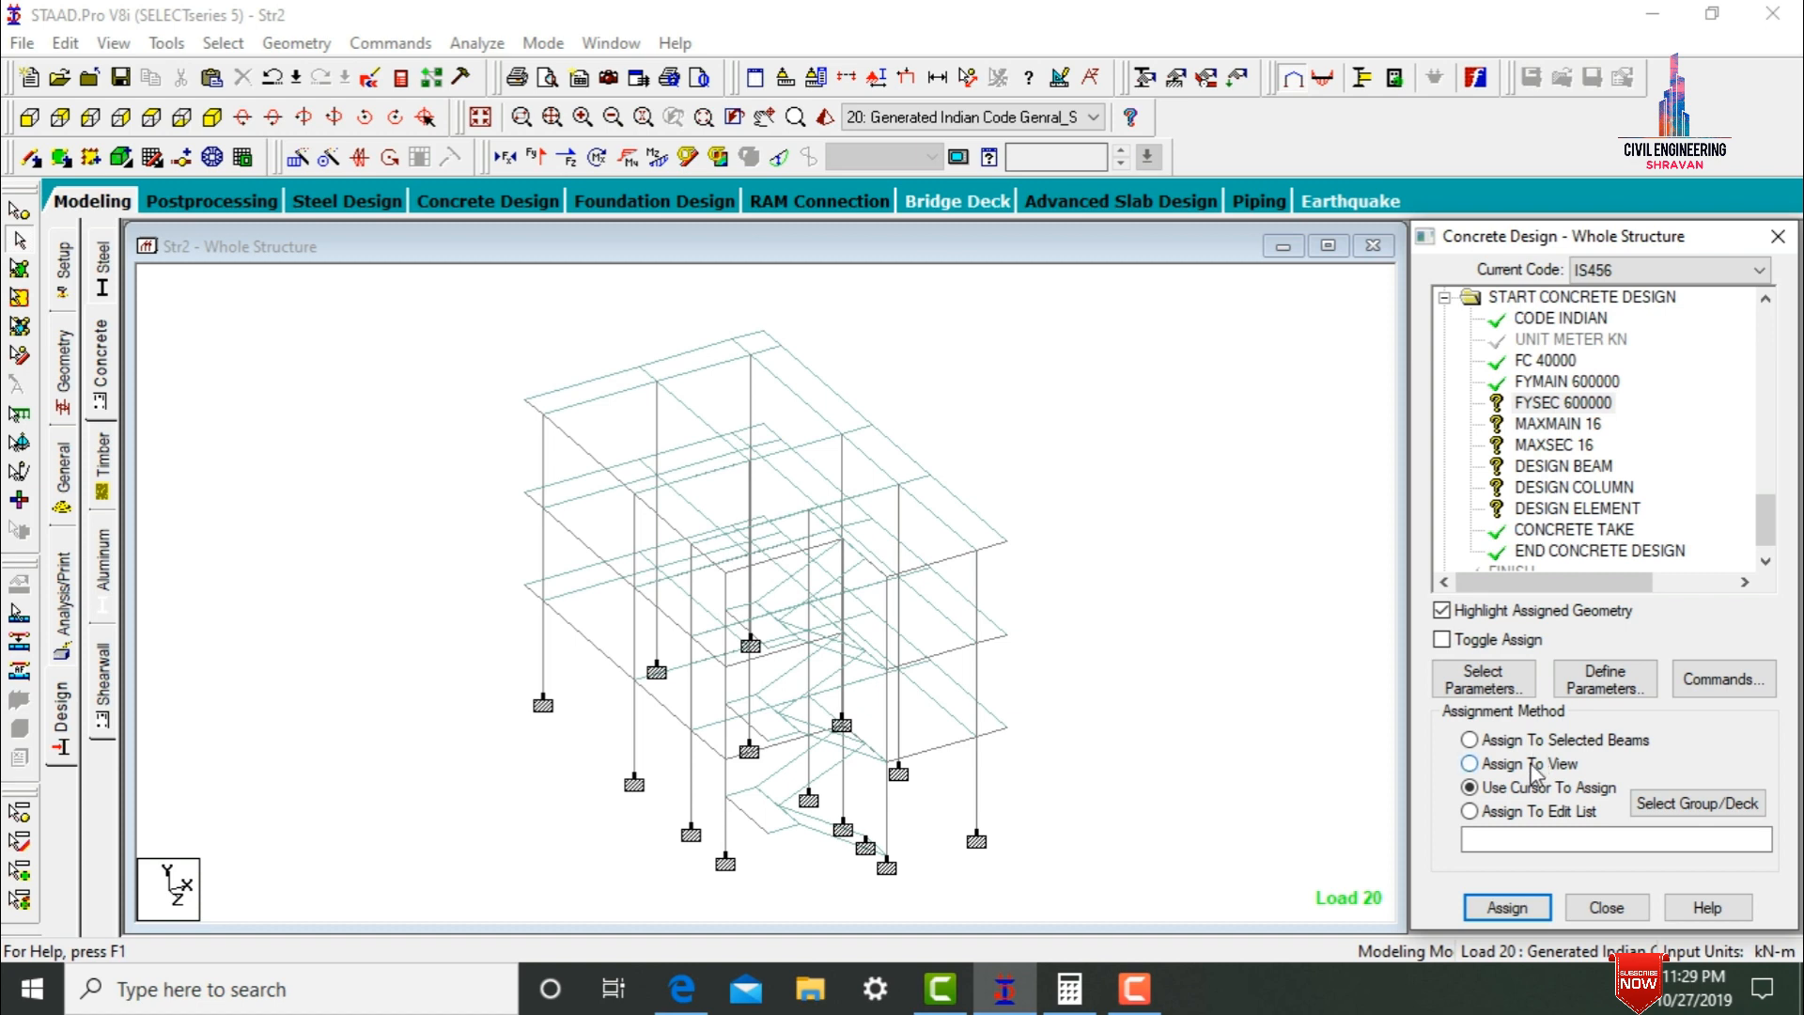
{"action": "left_click", "coordinate": [1530, 764]}
{"action": "left_click", "coordinate": [1509, 909]}
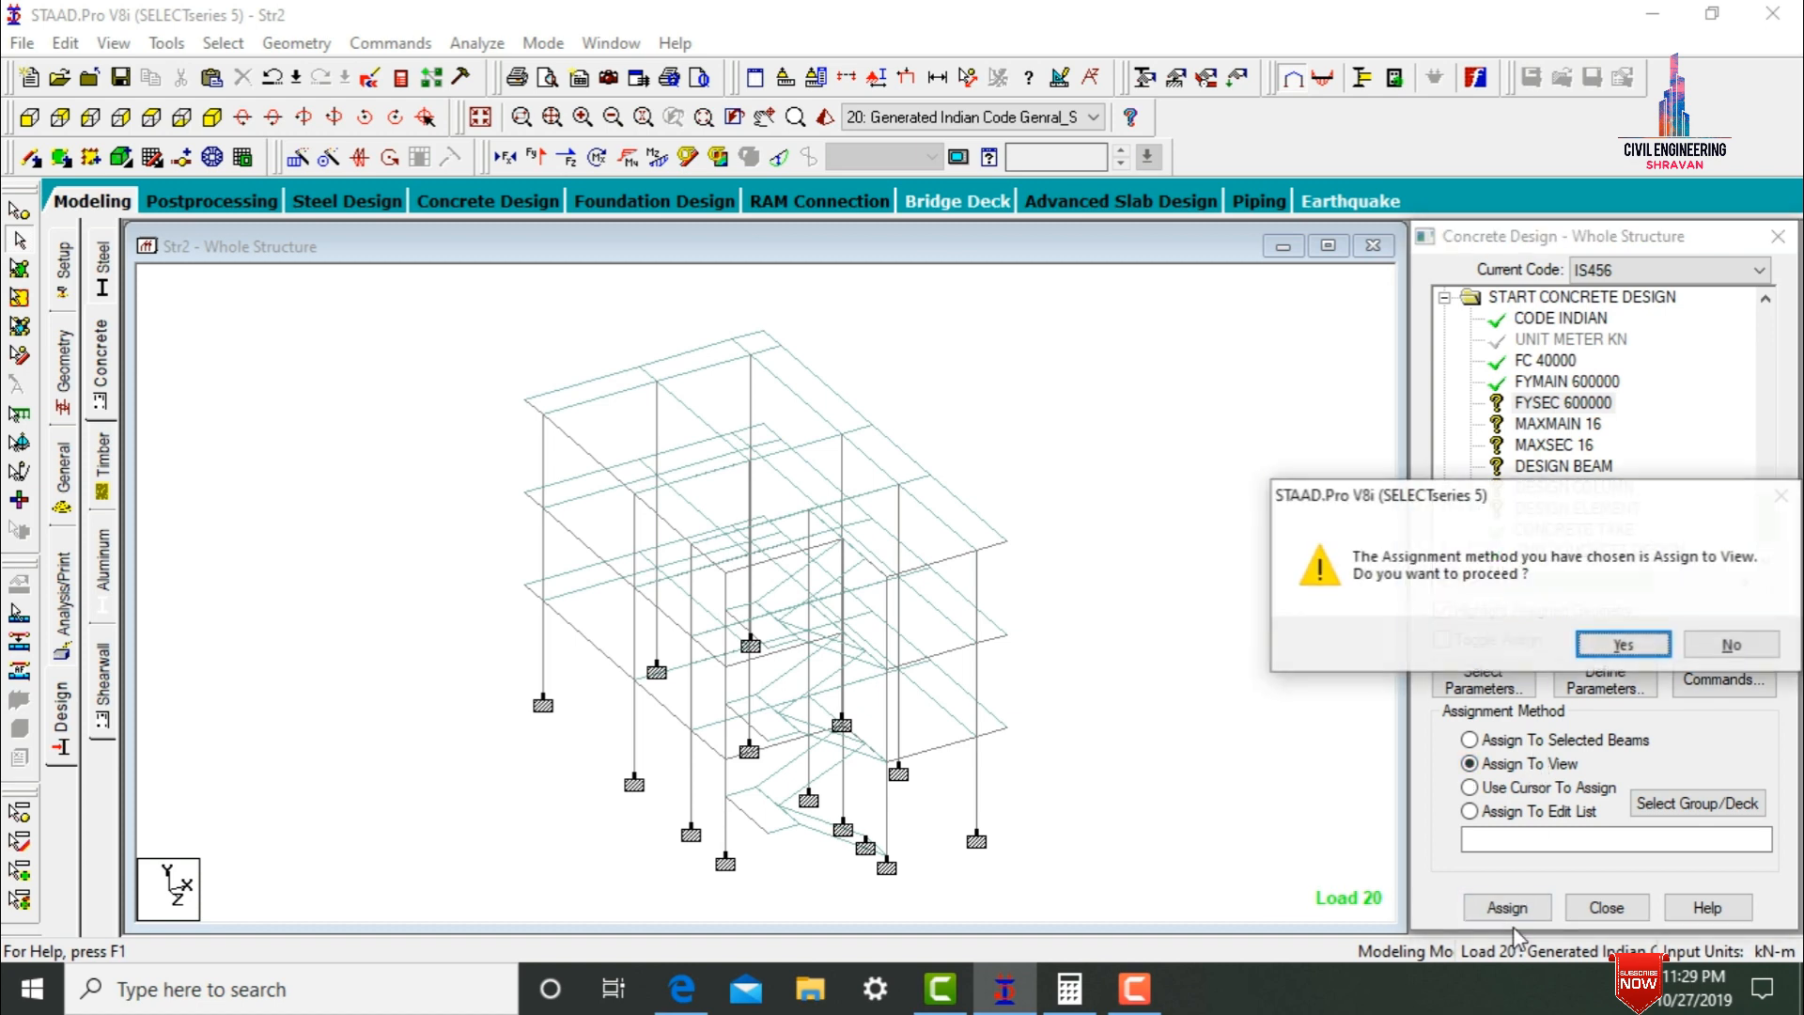
{"action": "left_click", "coordinate": [1622, 646]}
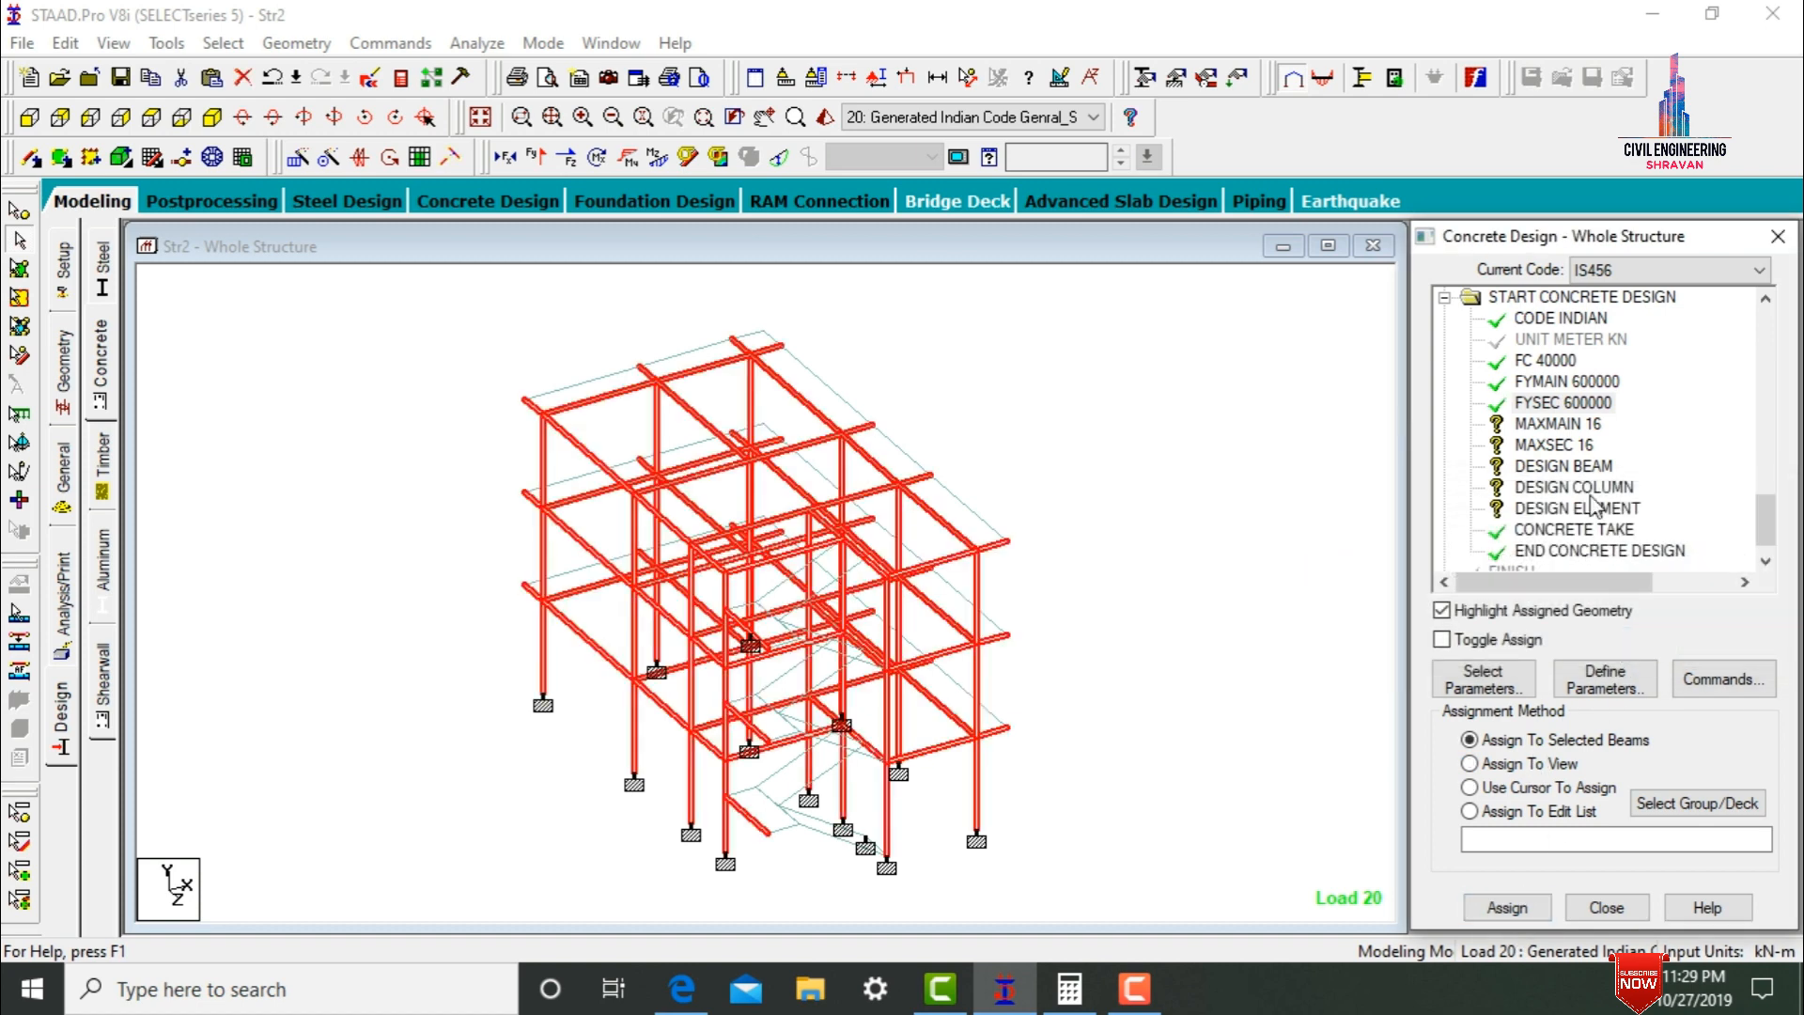
- Assign the MAXMAIN 16 and MAXSEC 16 parameters to the whole view
{"action": "left_click", "coordinate": [1565, 425]}
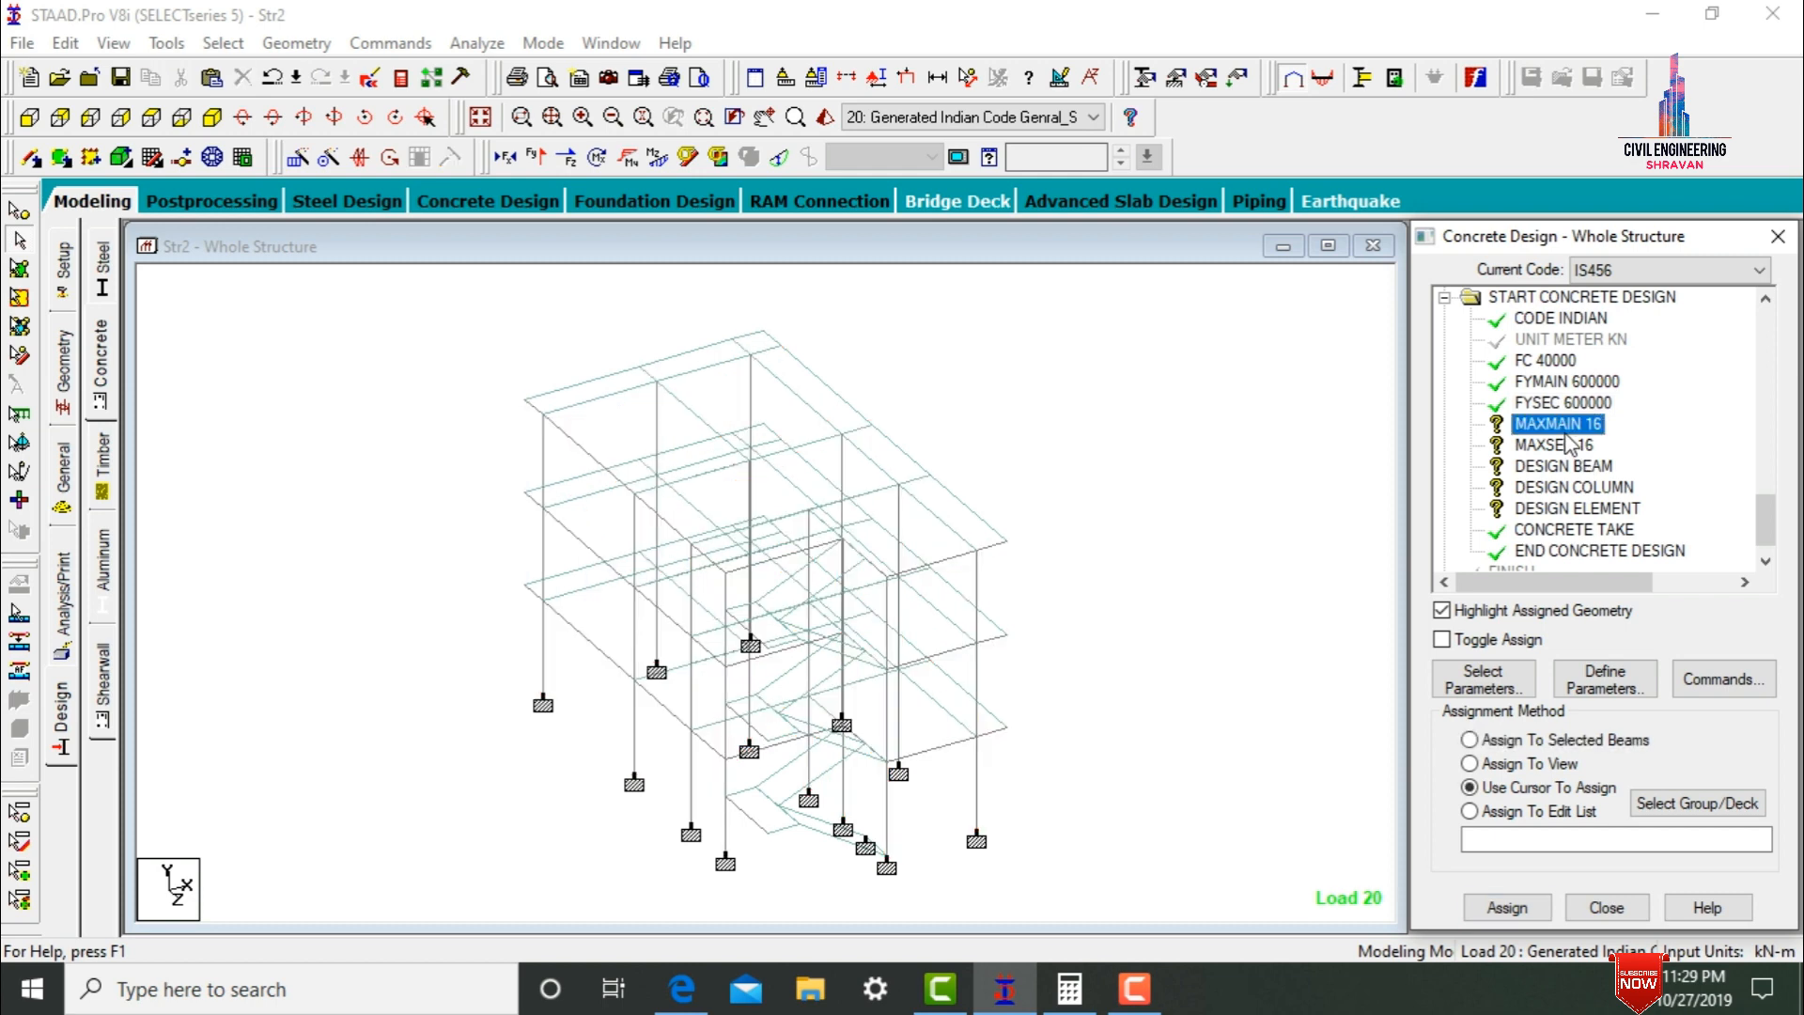
{"action": "left_click", "coordinate": [1530, 764]}
{"action": "left_click", "coordinate": [1507, 908]}
{"action": "left_click", "coordinate": [1610, 637]}
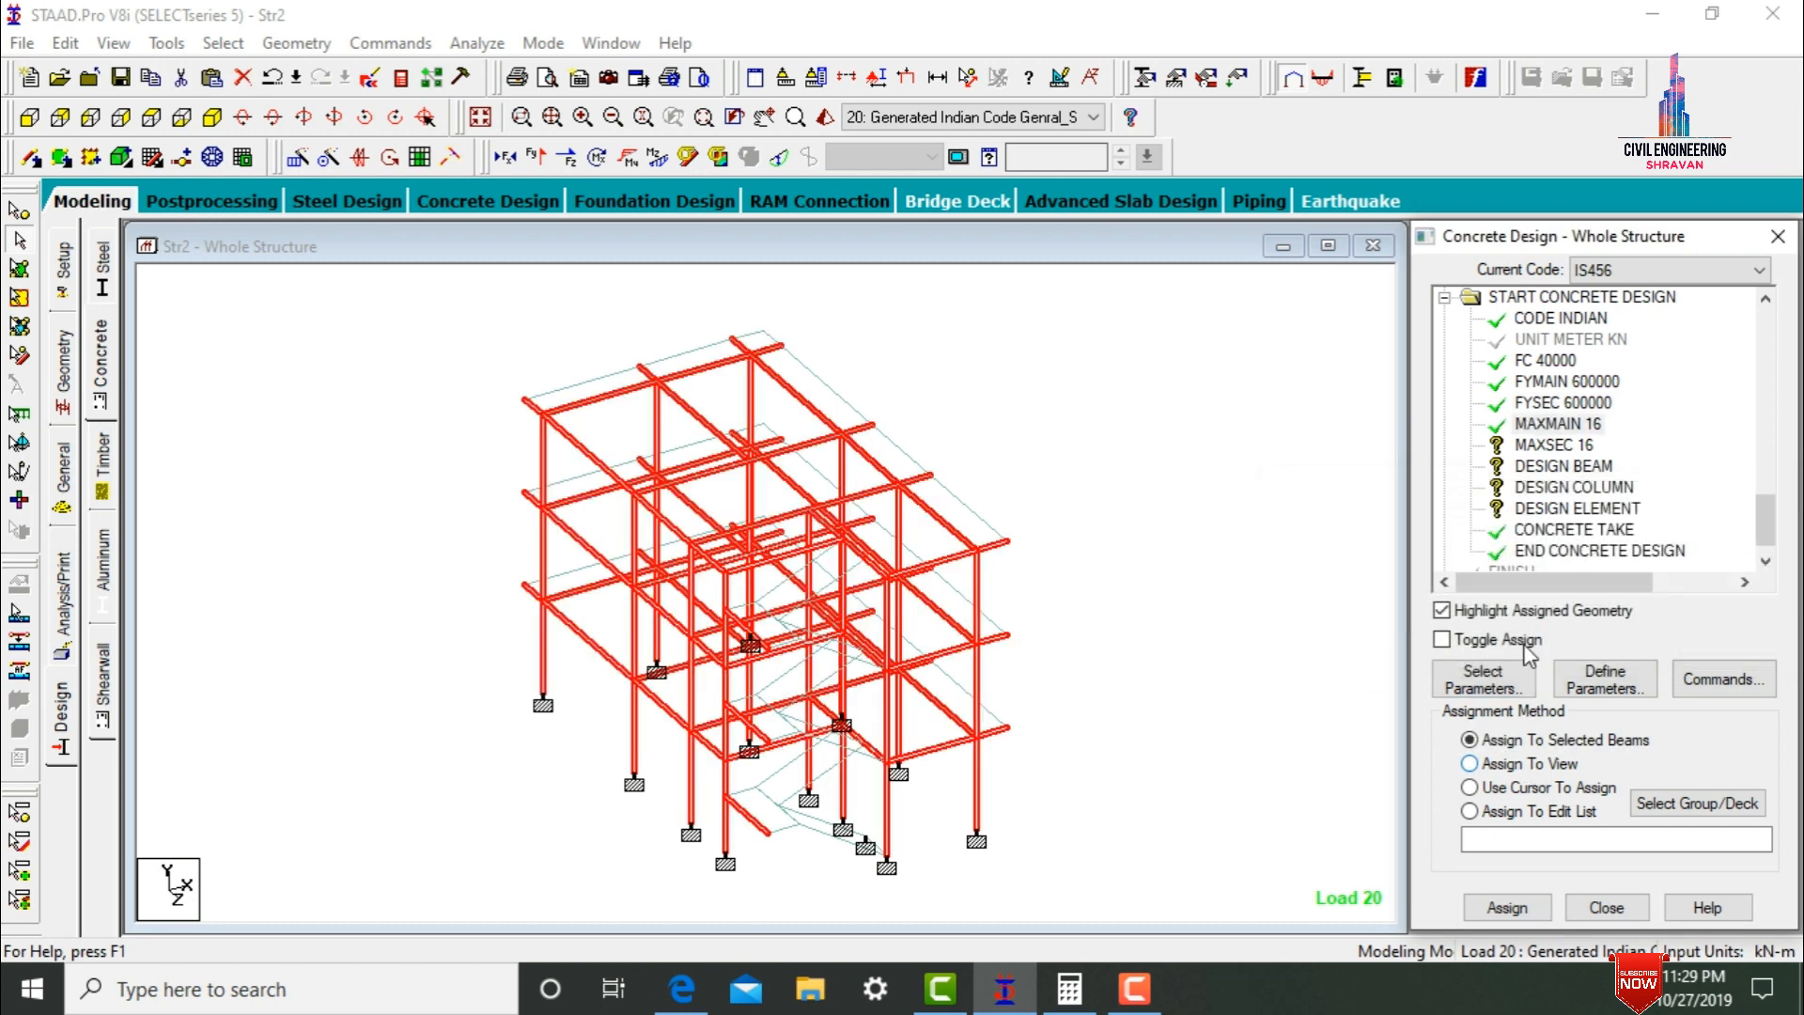
{"action": "left_click", "coordinate": [1555, 445]}
{"action": "left_click", "coordinate": [1516, 790]}
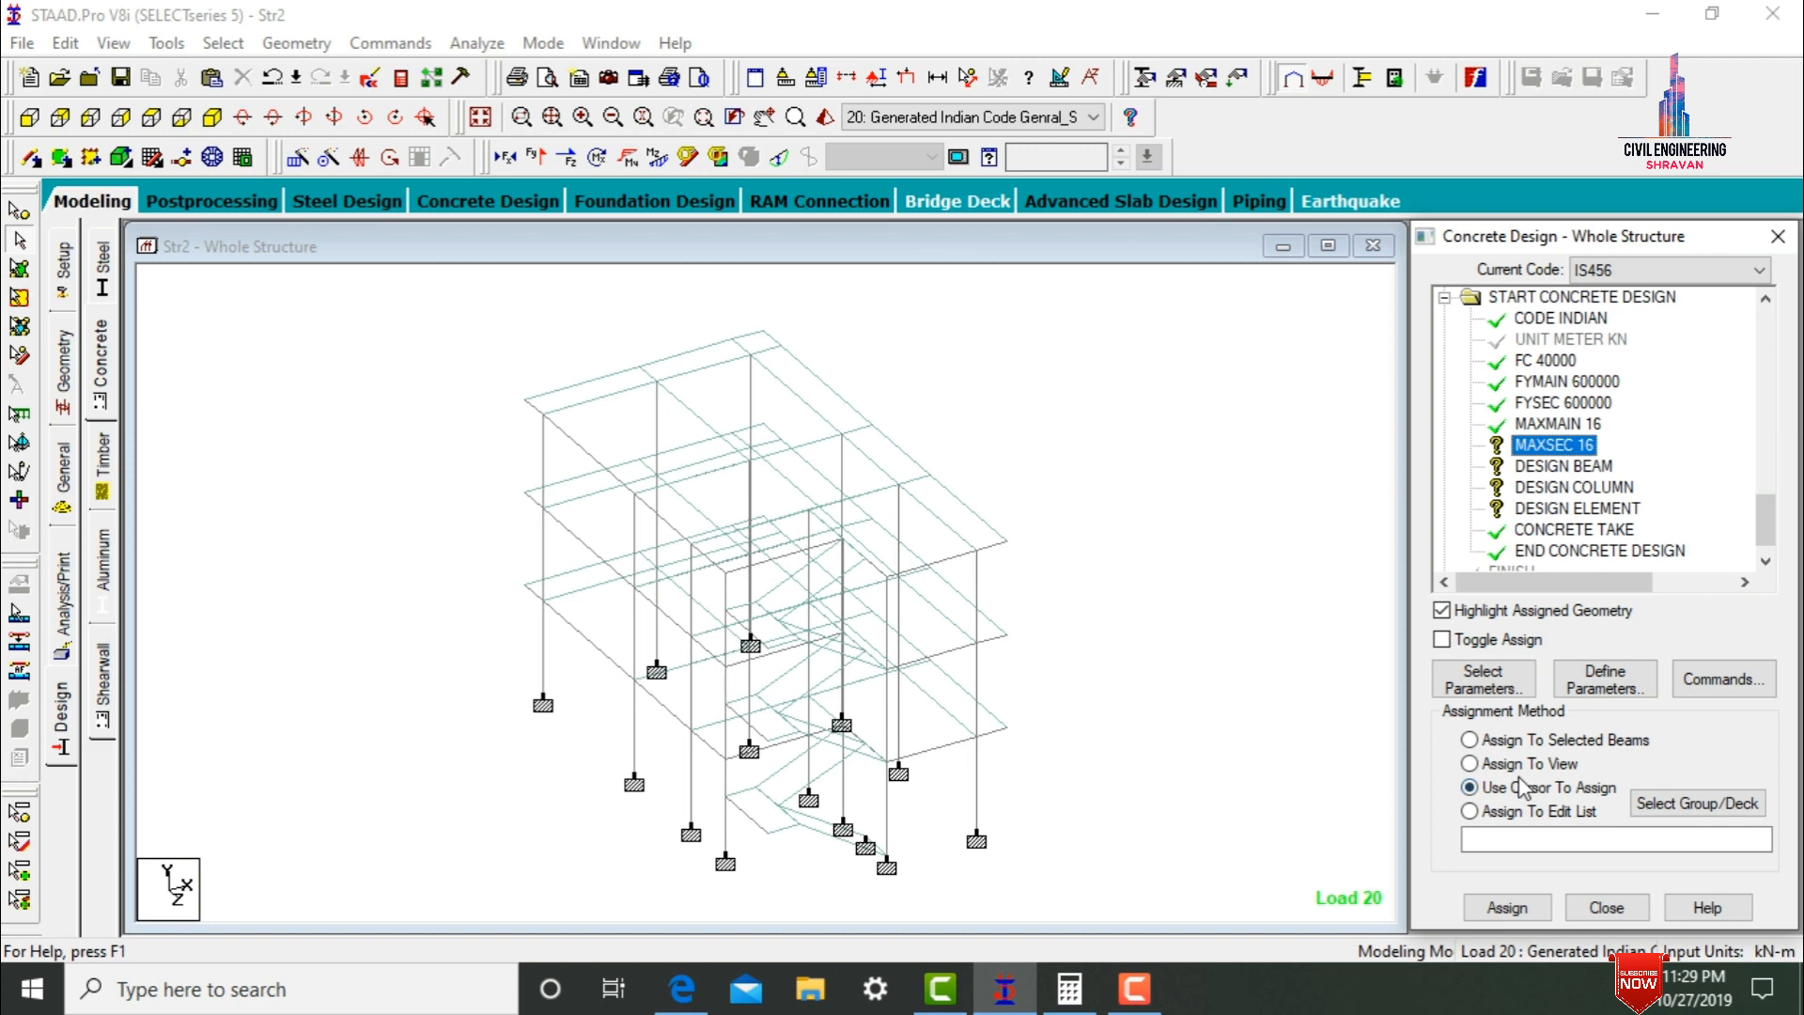
{"action": "left_click", "coordinate": [1524, 757]}
{"action": "key", "text": "Return"}
{"action": "key", "text": "Return"}
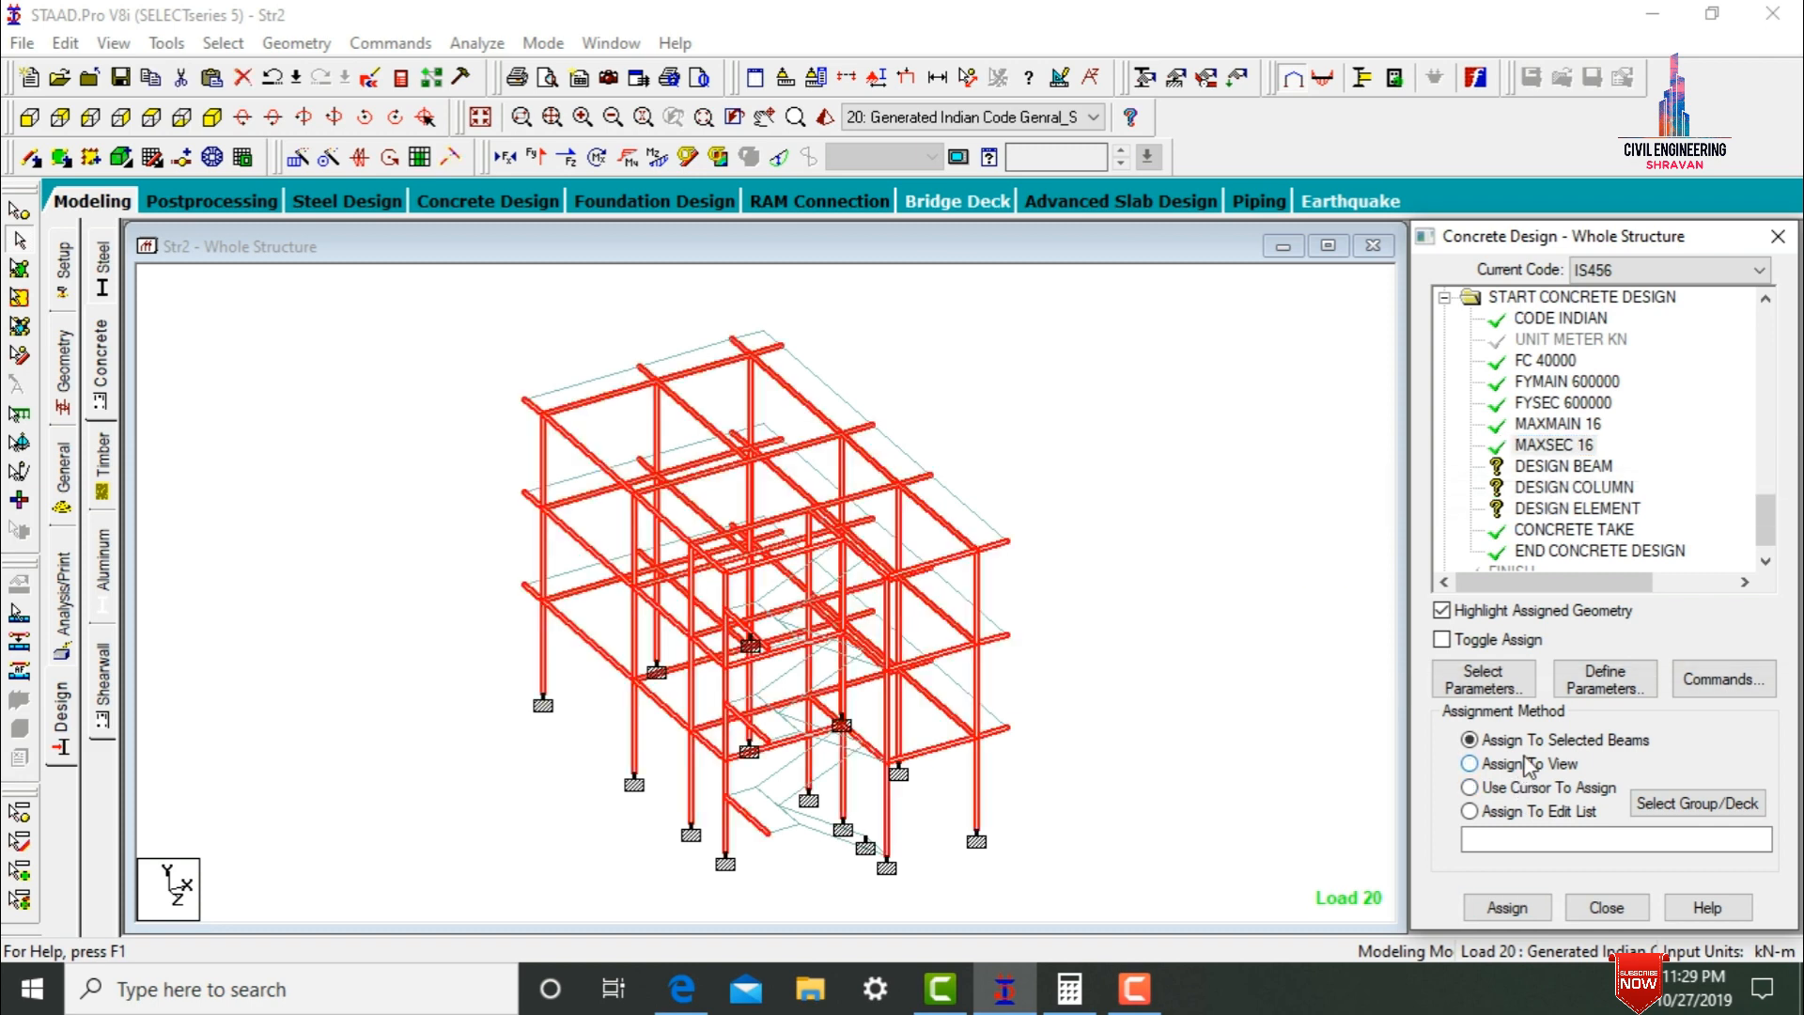
- Assign the DESIGN BEAM command to all beams parallel to X and Z
{"action": "left_click", "coordinate": [1552, 470]}
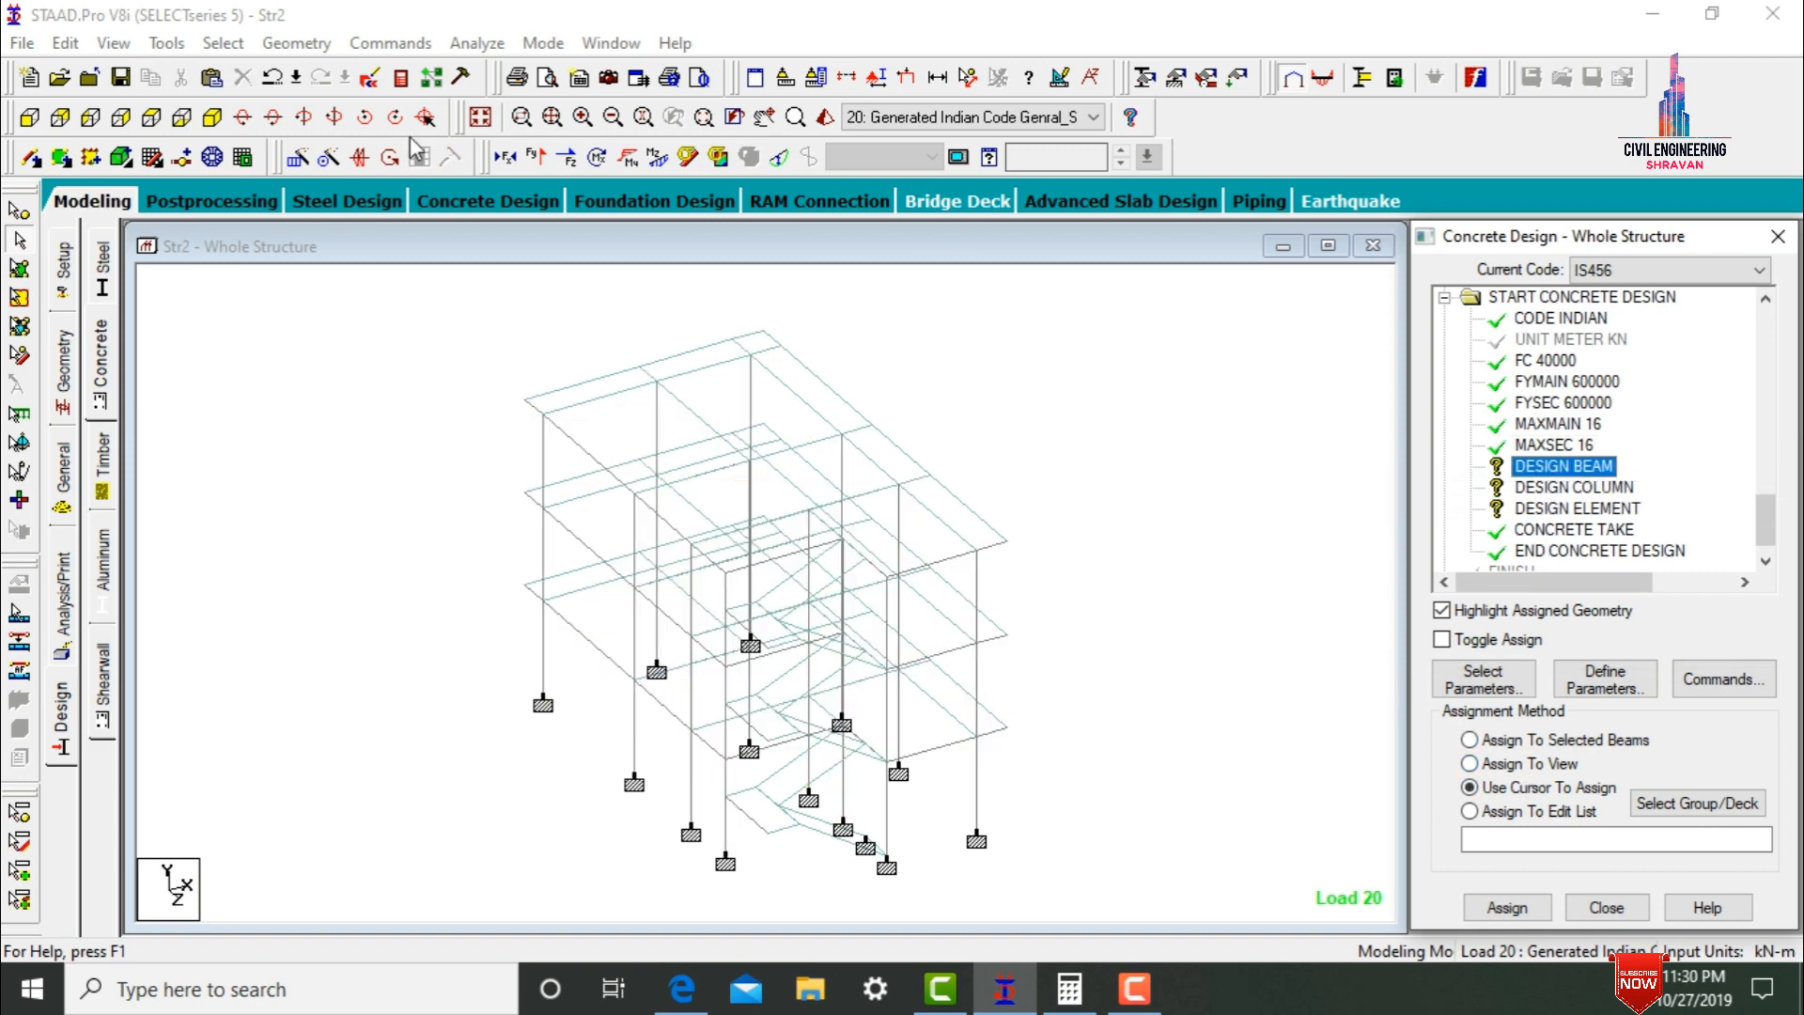
{"action": "left_click", "coordinate": [223, 44]}
{"action": "mouse_move", "coordinate": [340, 519]}
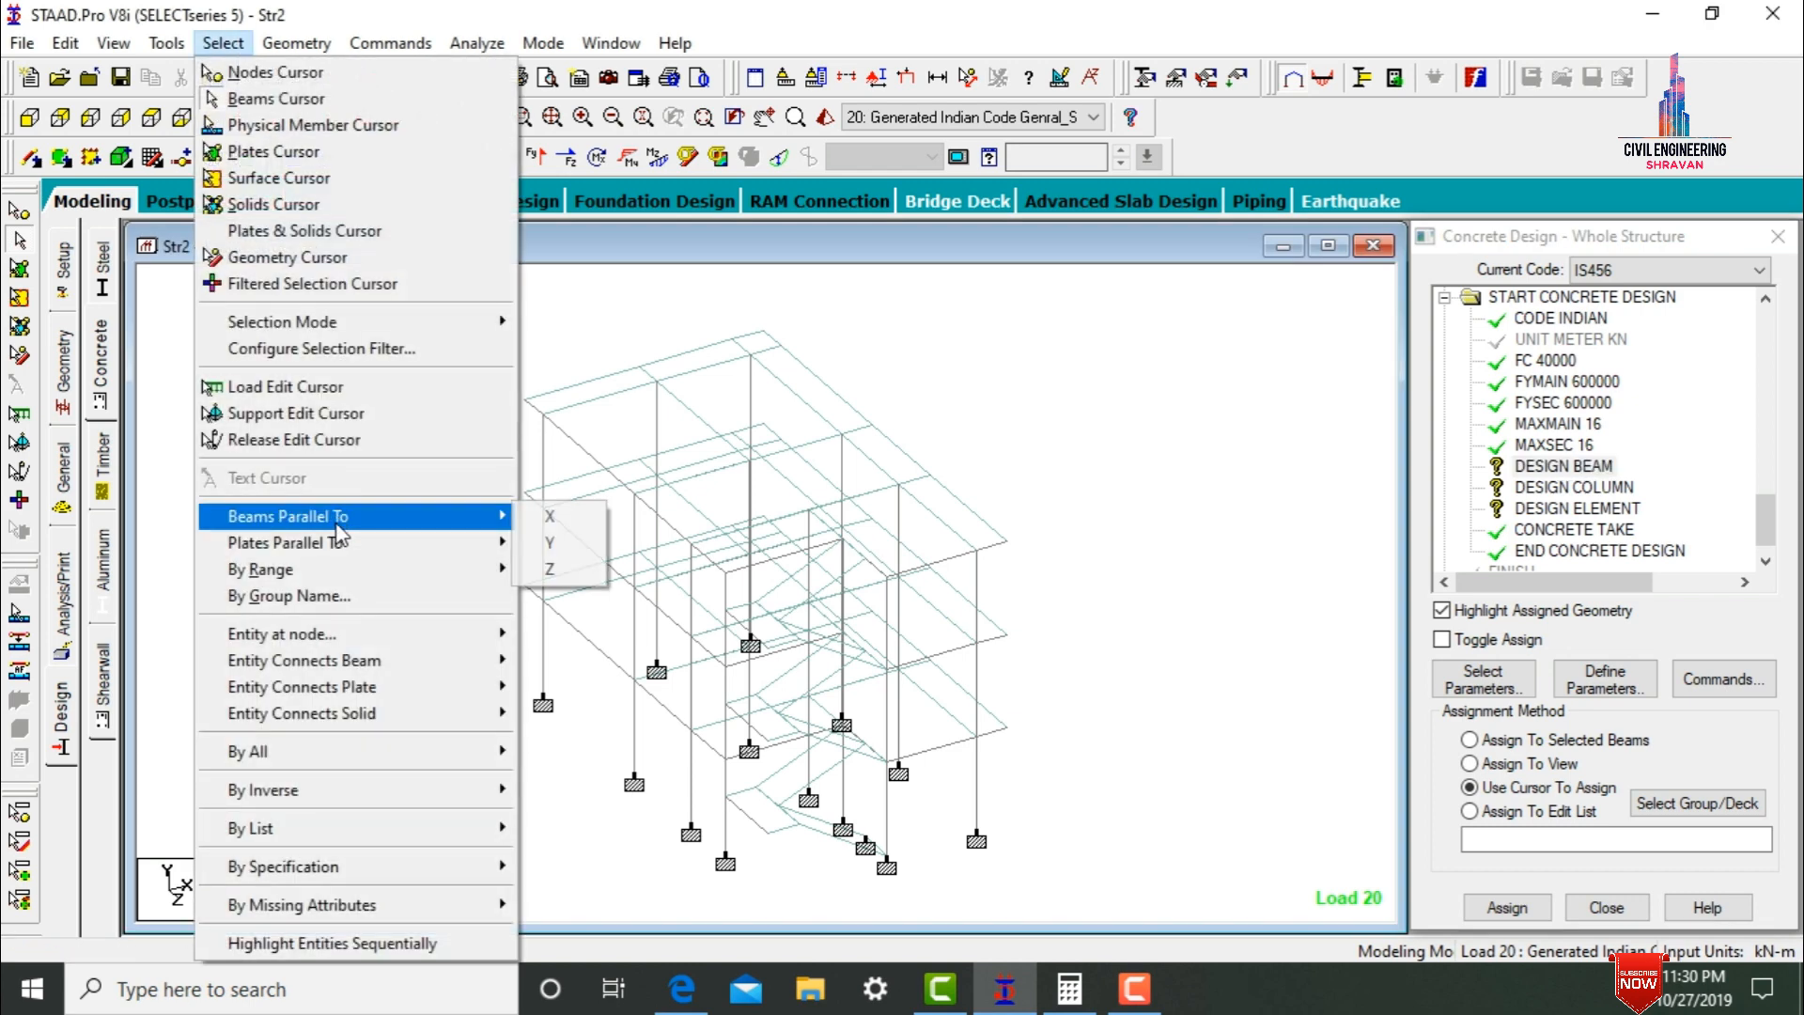
{"action": "left_click", "coordinate": [532, 517]}
{"action": "left_click", "coordinate": [223, 44]}
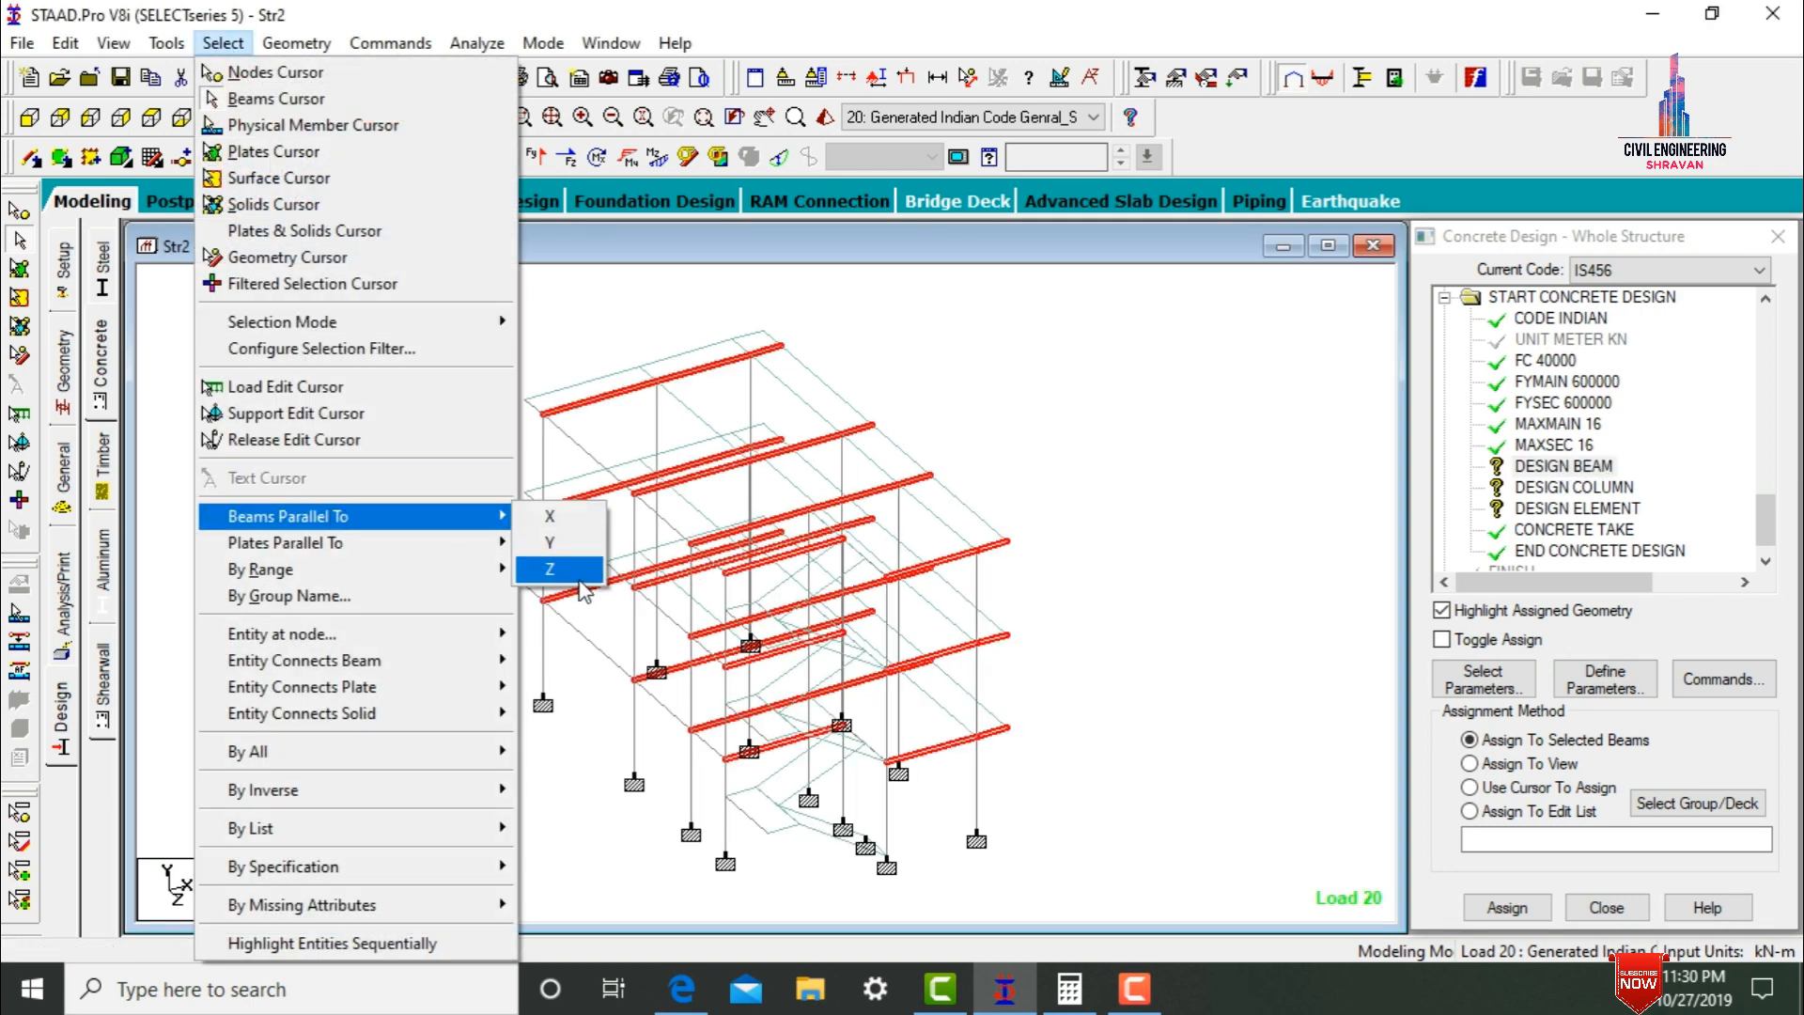
{"action": "left_click", "coordinate": [552, 569]}
{"action": "left_click", "coordinate": [1499, 908]}
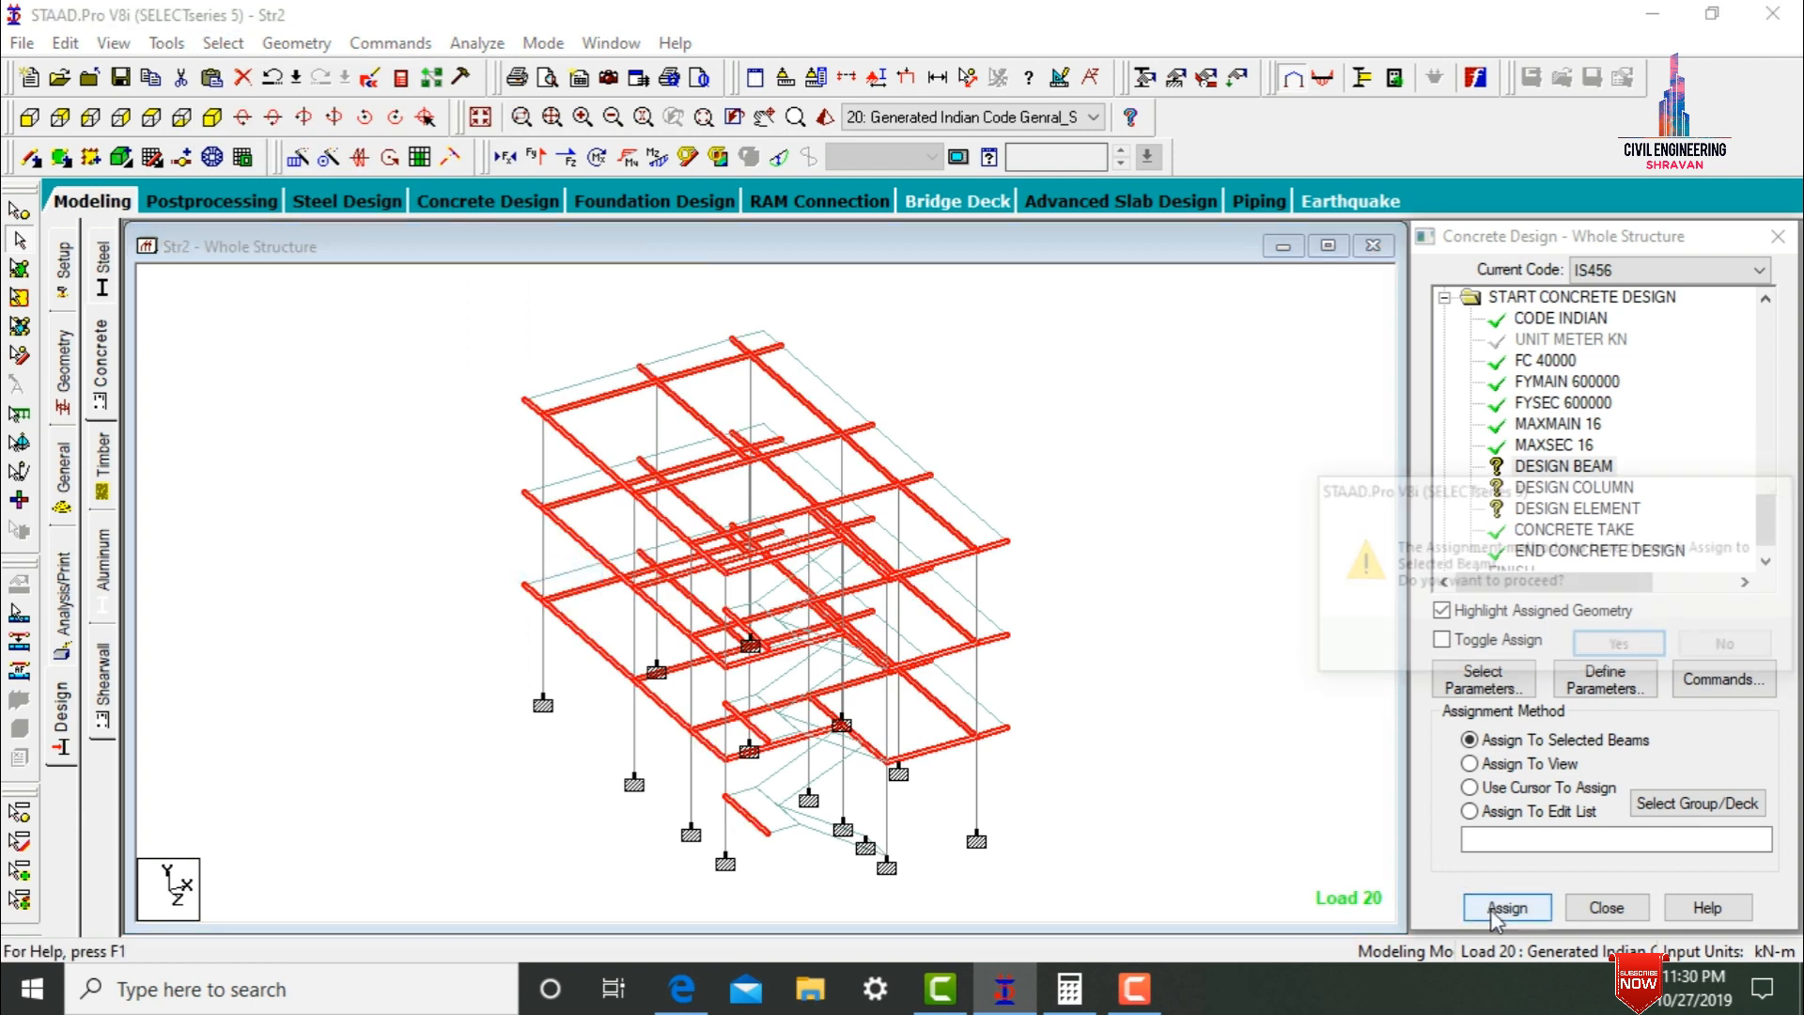
{"action": "key", "text": "Return"}
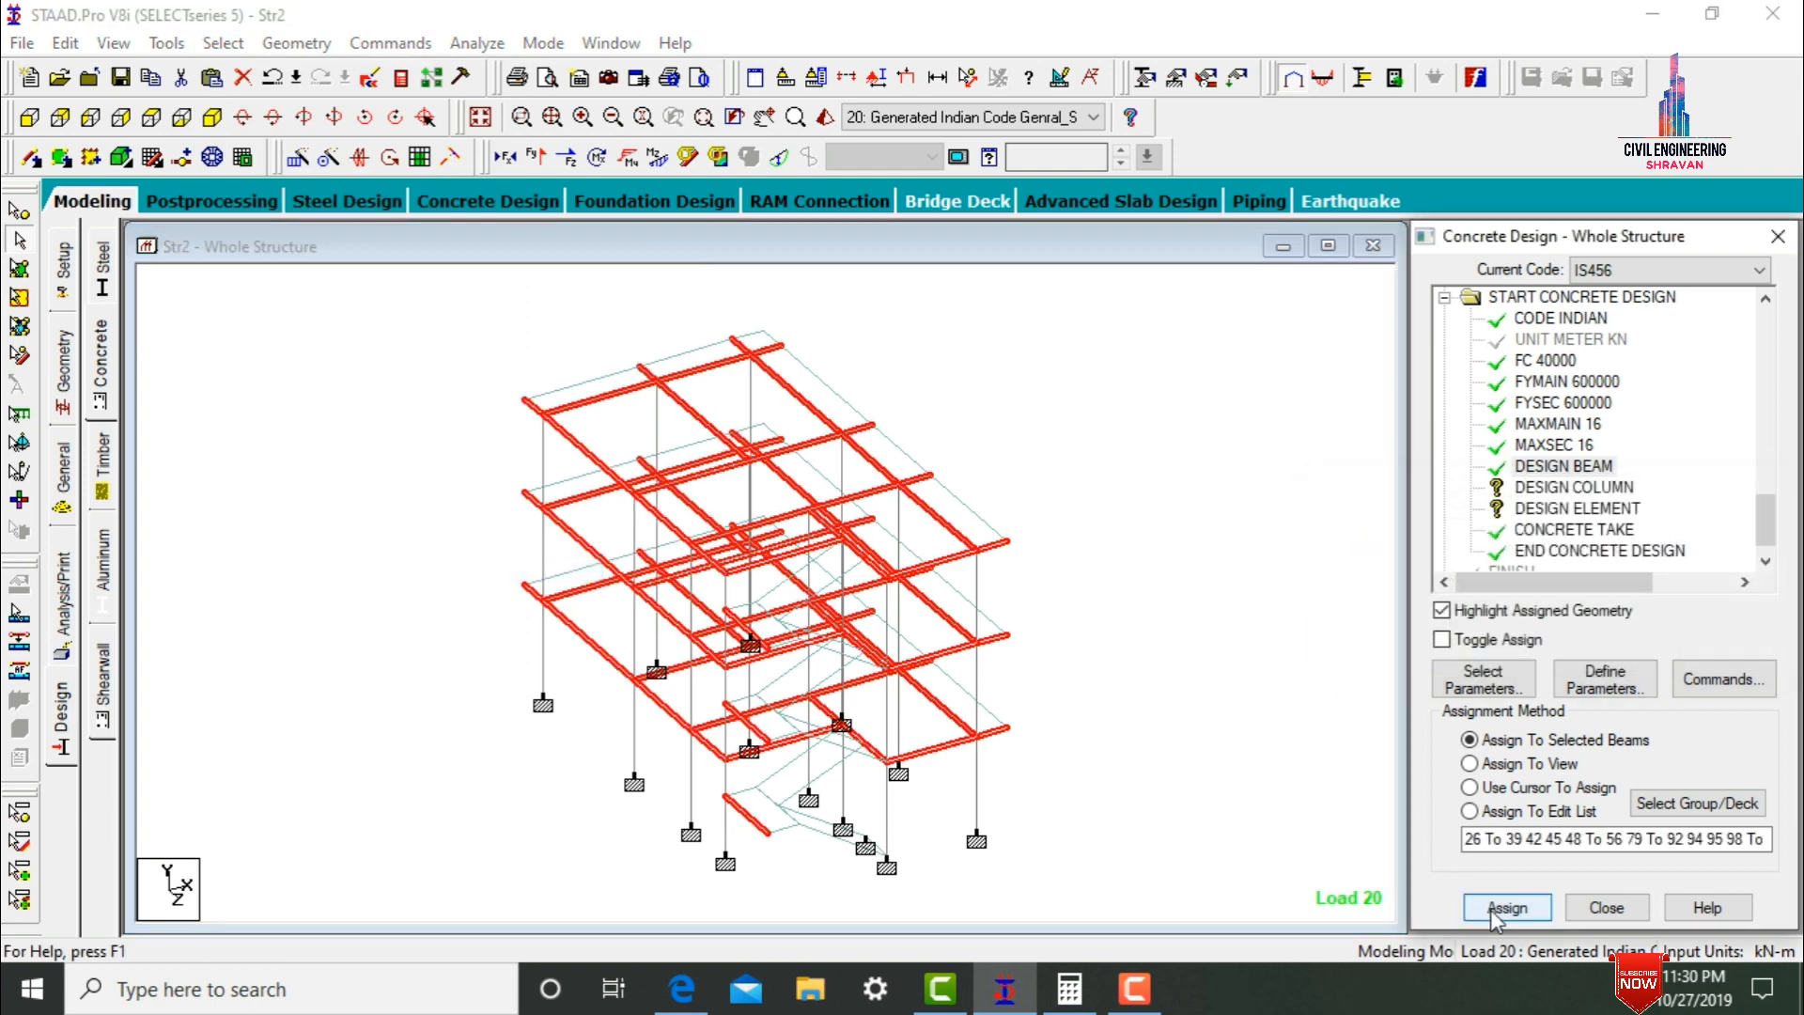
- Assign the DESIGN COLUMN command to all members parallel to Y
{"action": "left_click", "coordinate": [1568, 488]}
{"action": "left_click", "coordinate": [223, 42]}
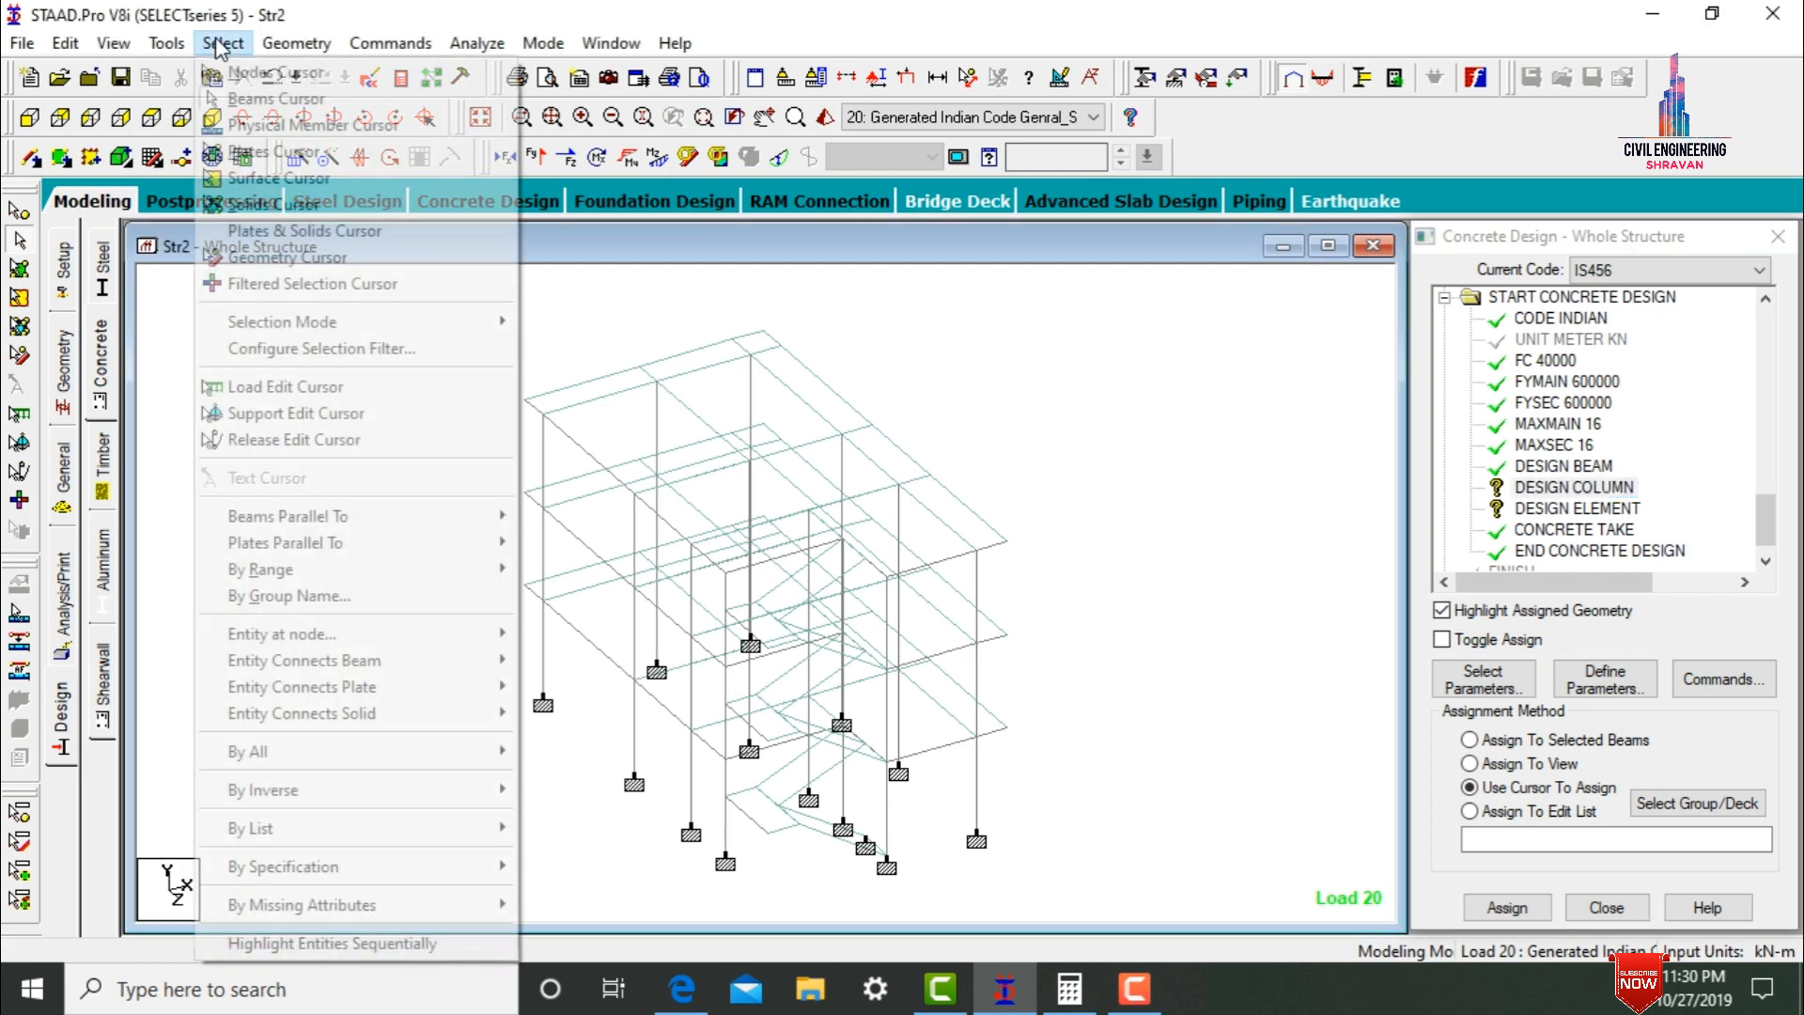
{"action": "mouse_move", "coordinate": [512, 516]}
{"action": "left_click", "coordinate": [575, 544]}
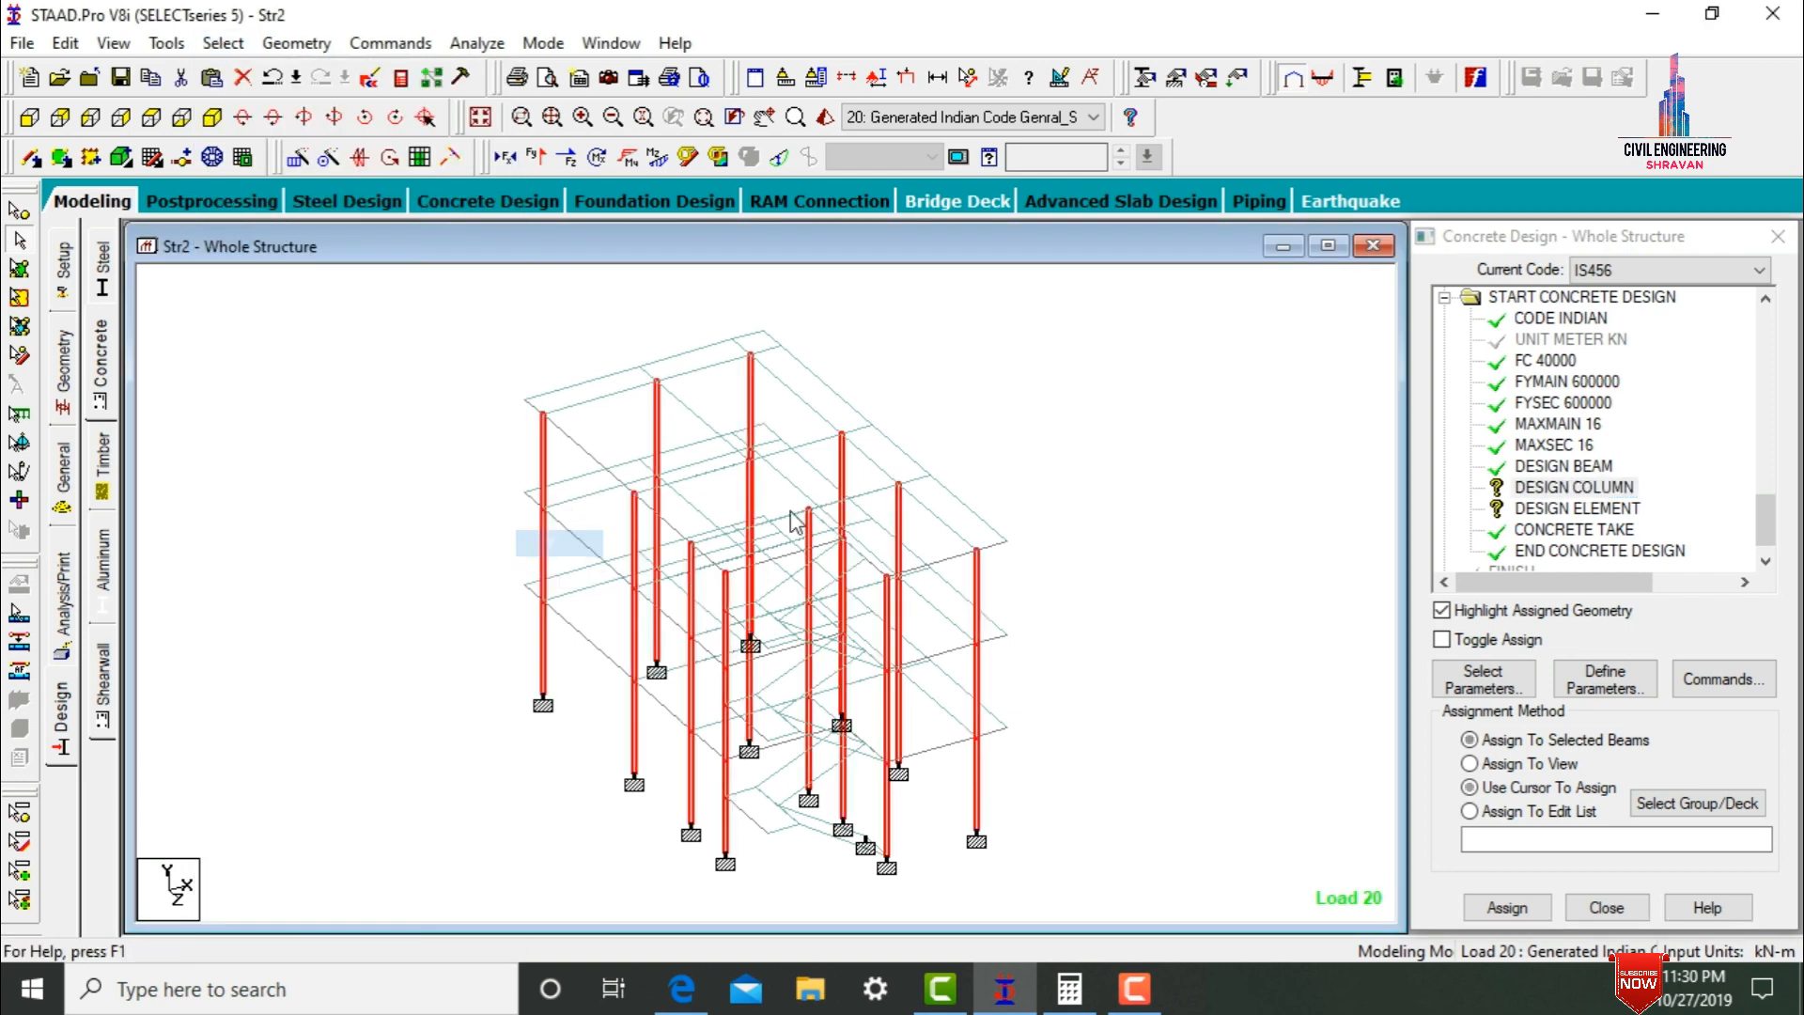
{"action": "left_click", "coordinate": [1509, 907]}
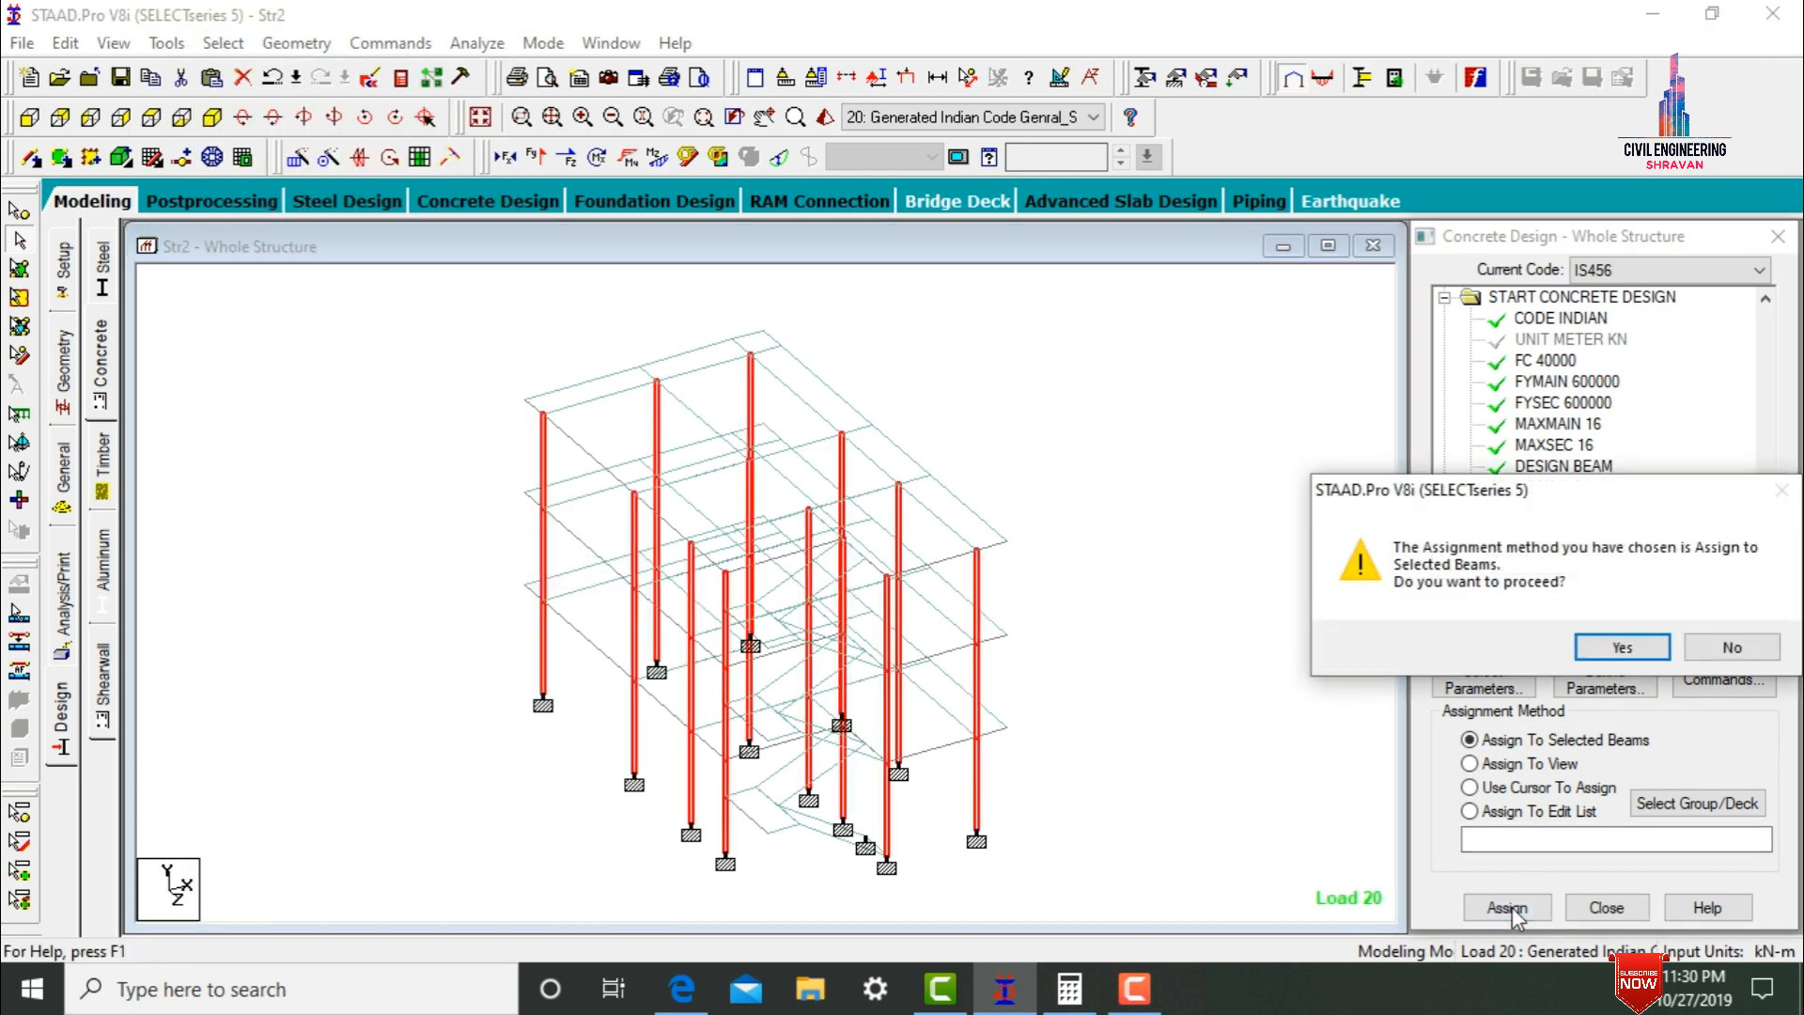
{"action": "key", "text": "Return"}
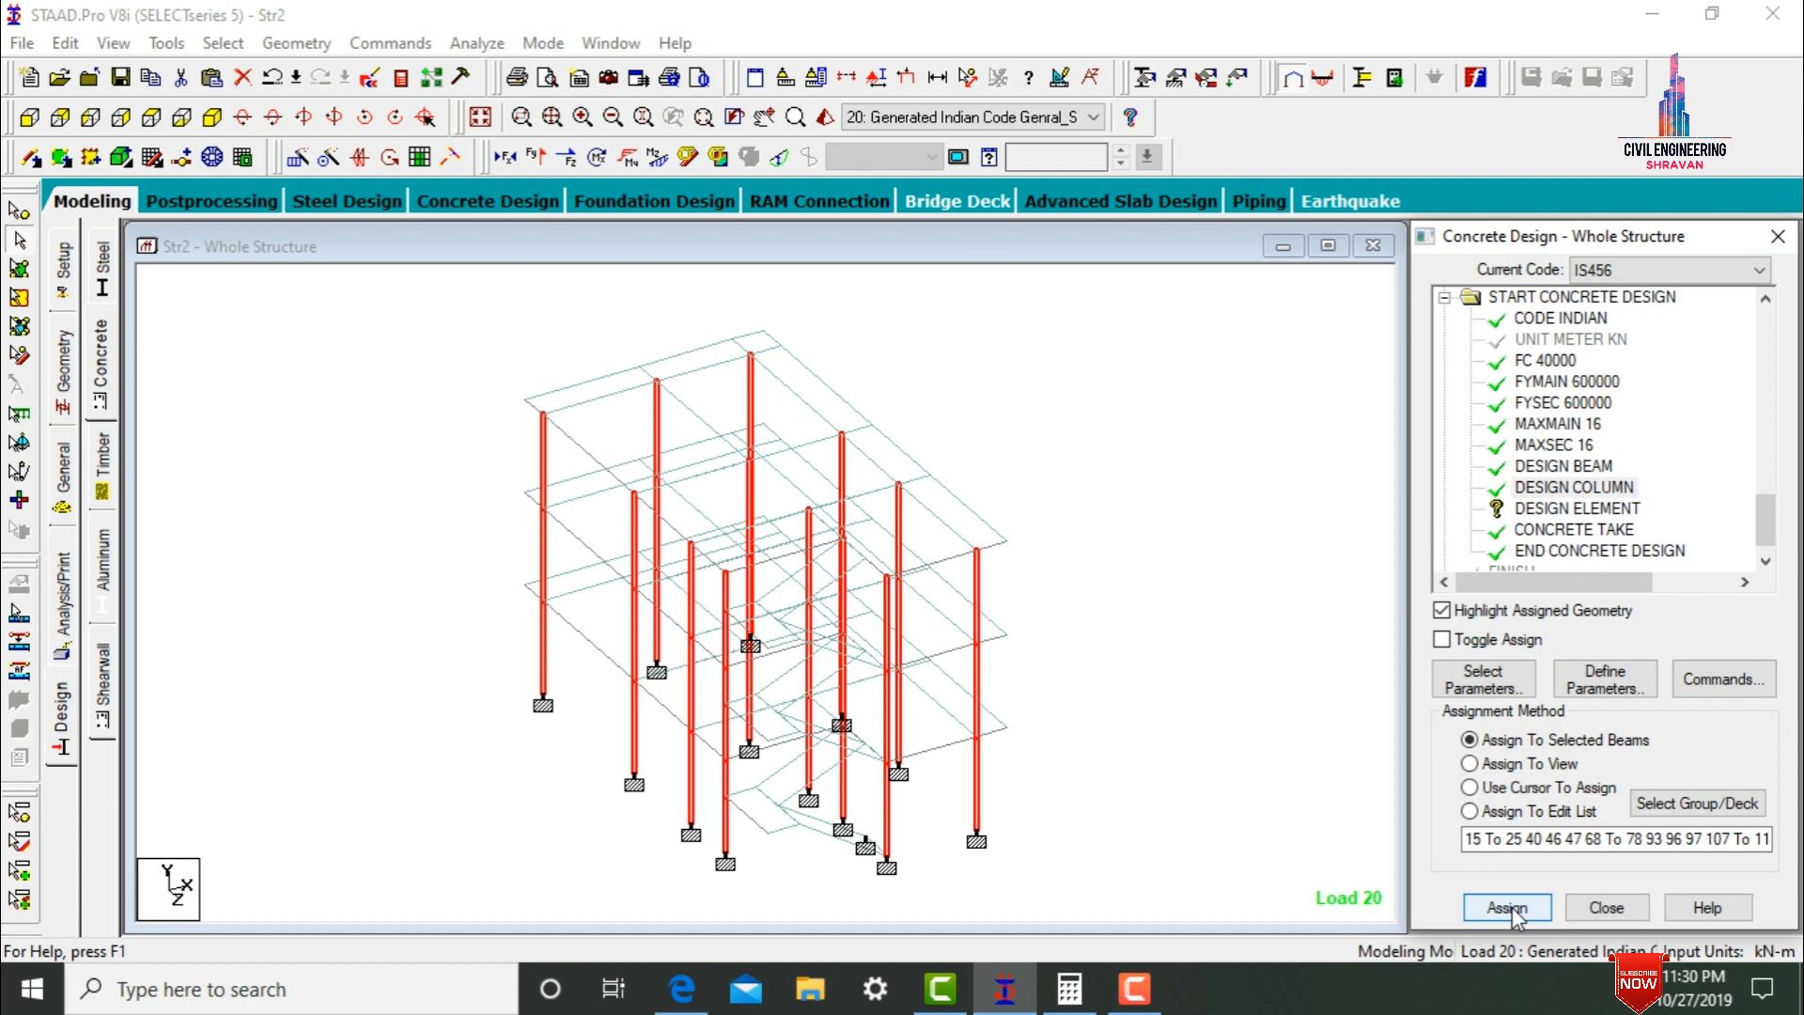
- Assign the DESIGN ELEMENT command to all plates in the view and clear the selection
{"action": "left_click", "coordinate": [1597, 509]}
{"action": "left_click", "coordinate": [1494, 763]}
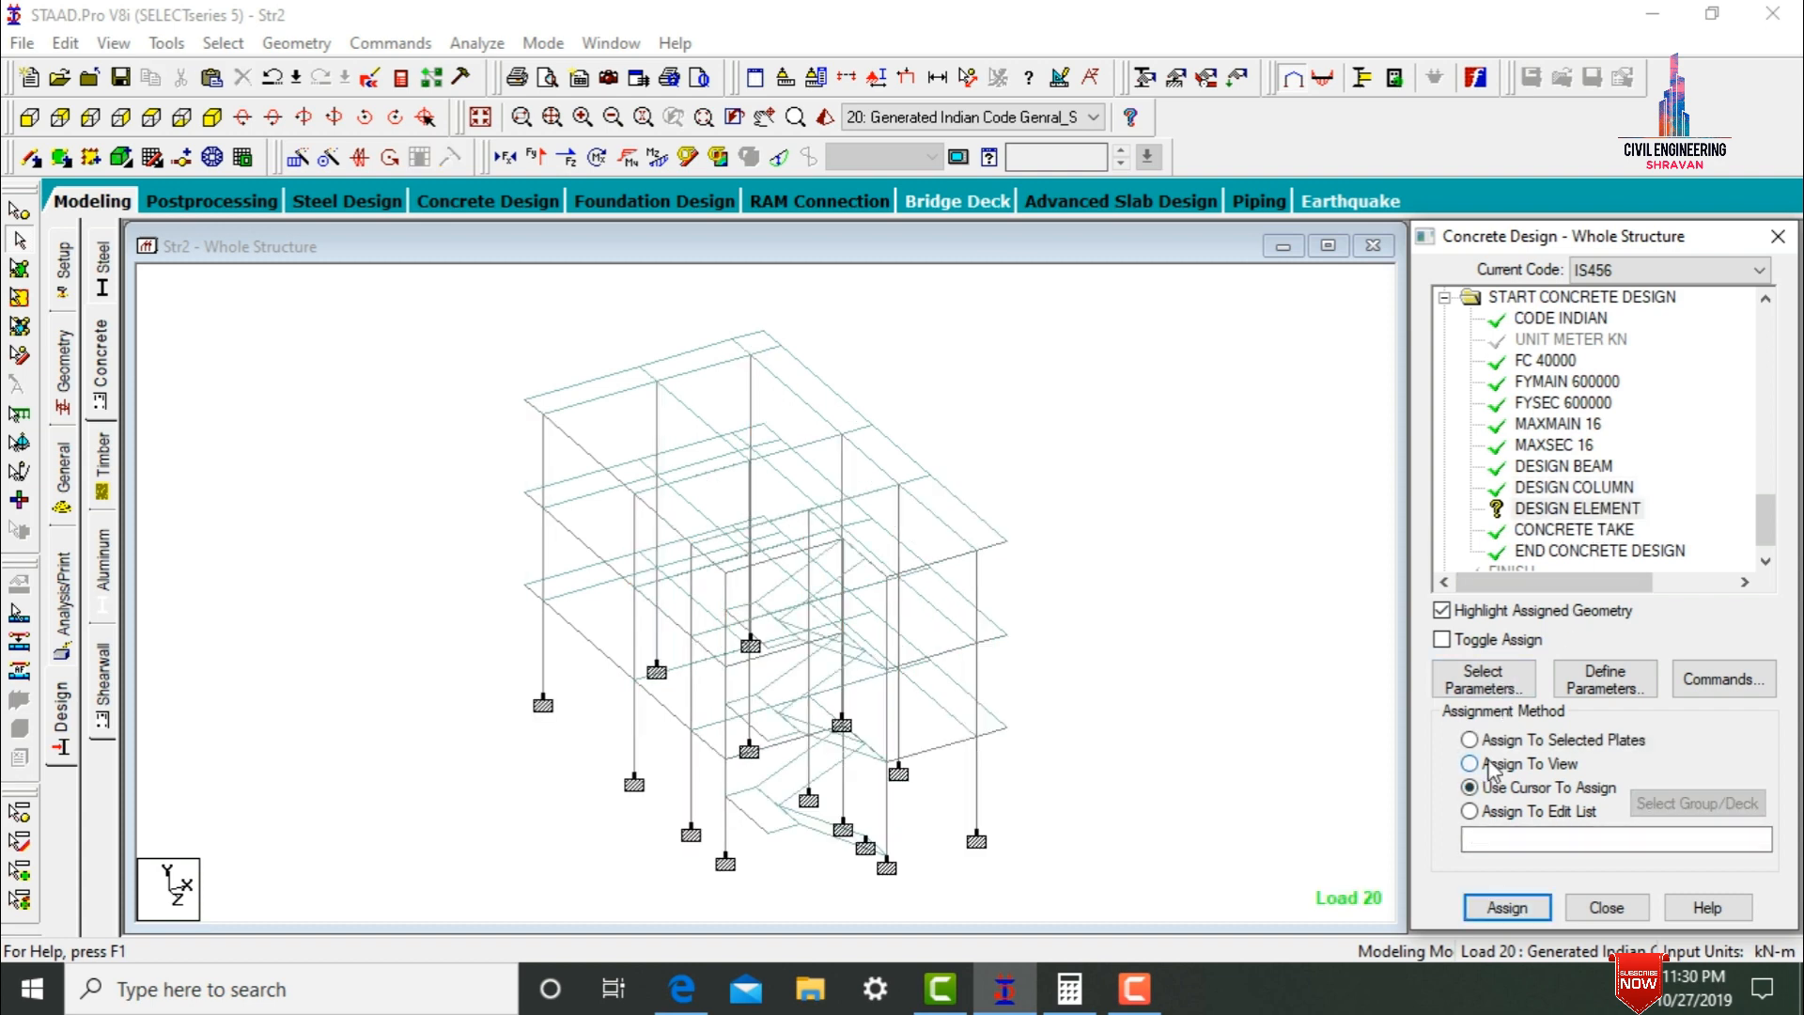
{"action": "left_click", "coordinate": [1513, 907]}
{"action": "key", "text": "Return"}
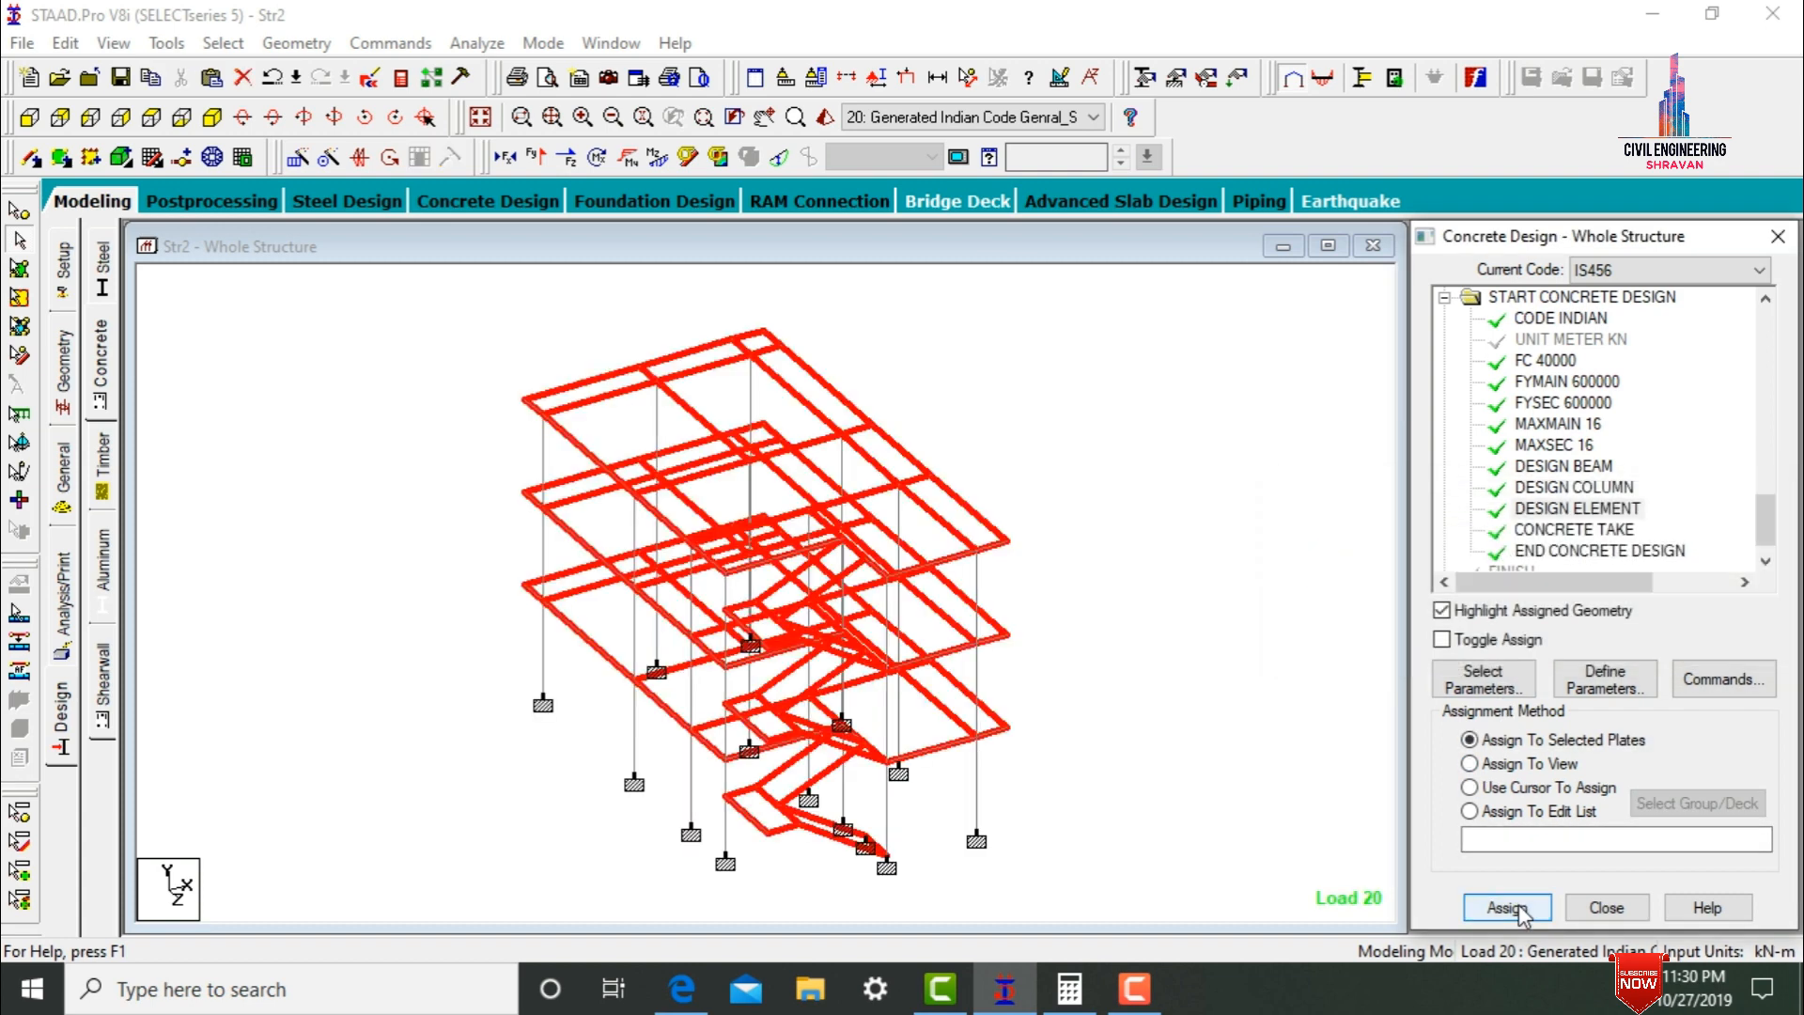
{"action": "left_click", "coordinate": [1040, 507]}
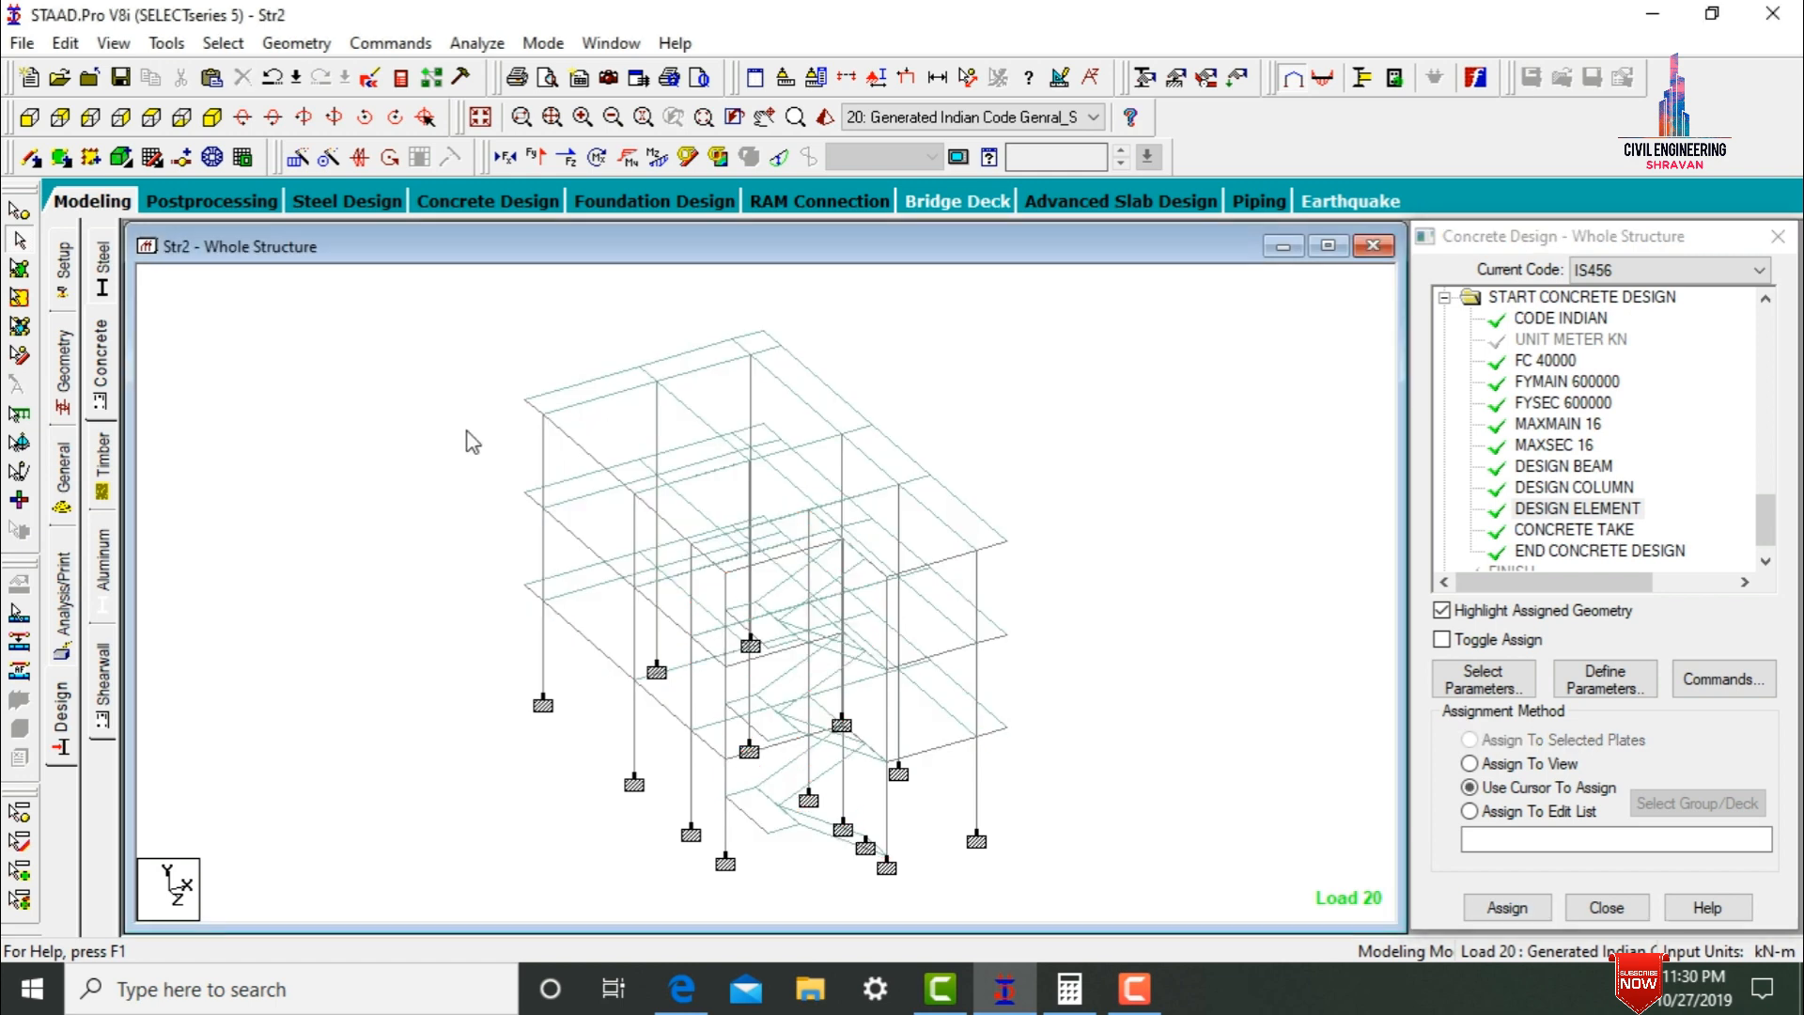
- Save the modified structure, run the analysis and go to post-processing mode with the results
{"action": "left_click", "coordinate": [75, 590]}
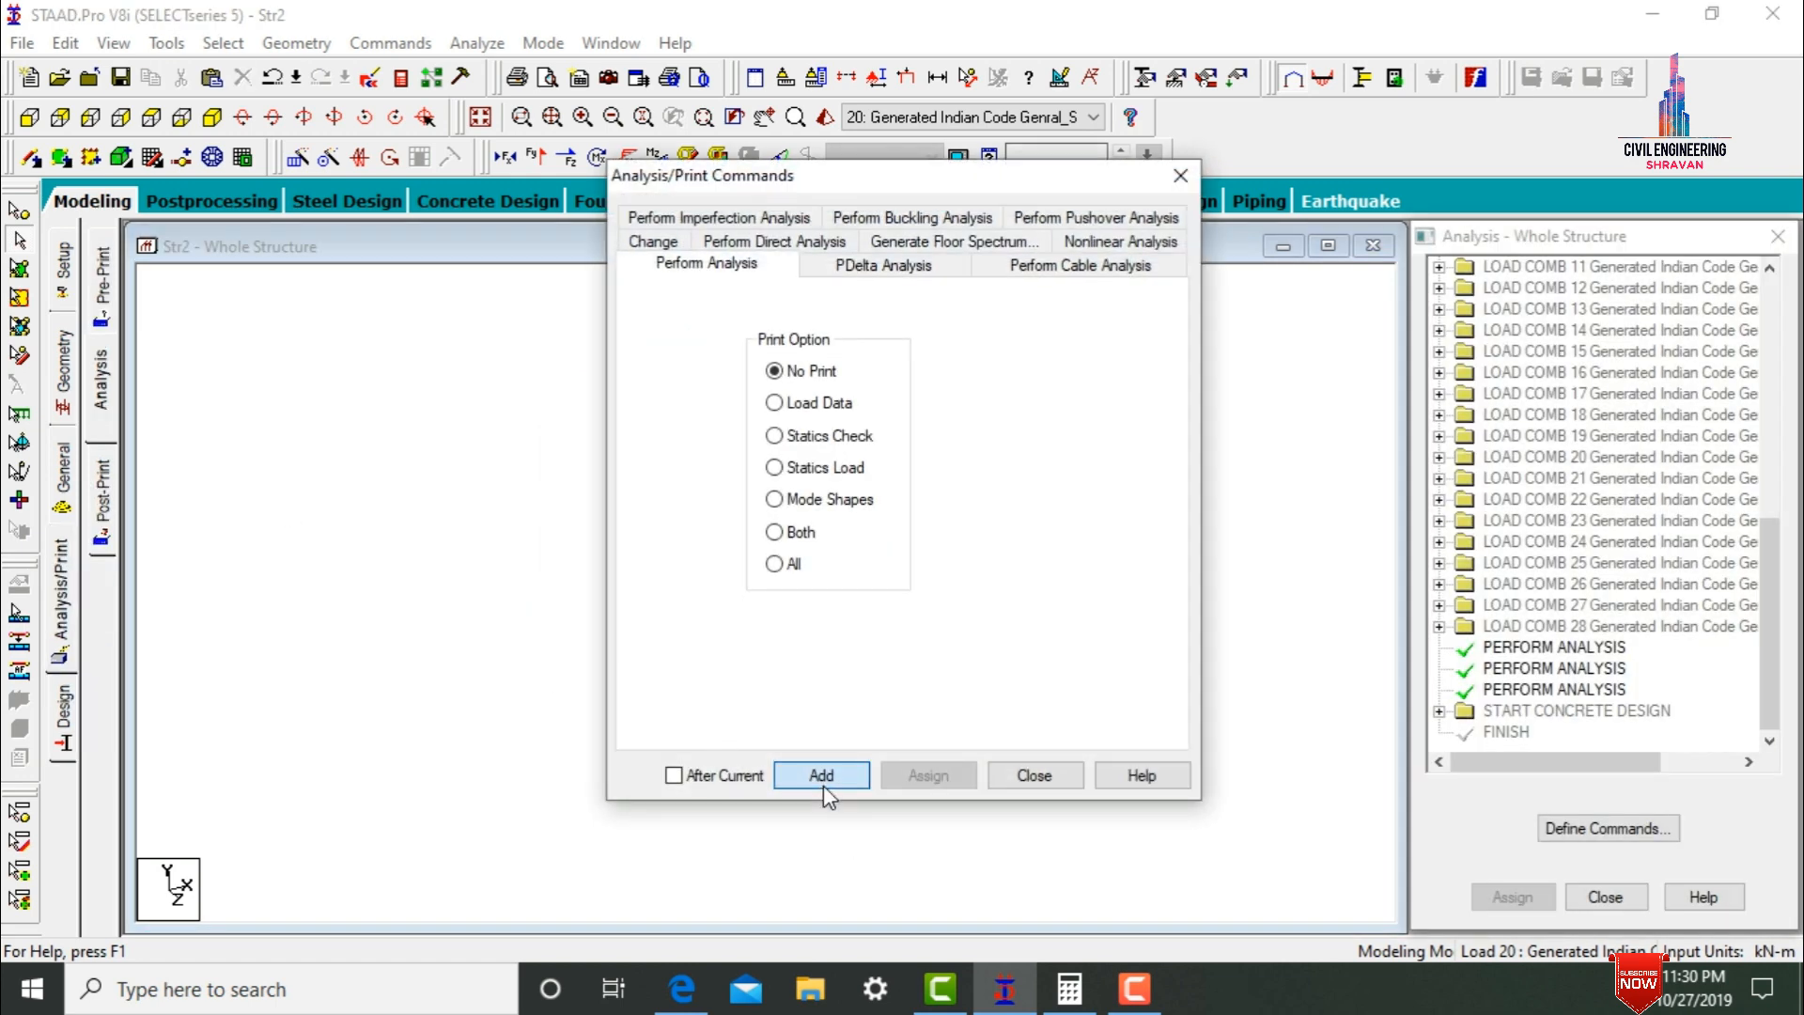
{"action": "left_click", "coordinate": [1026, 777]}
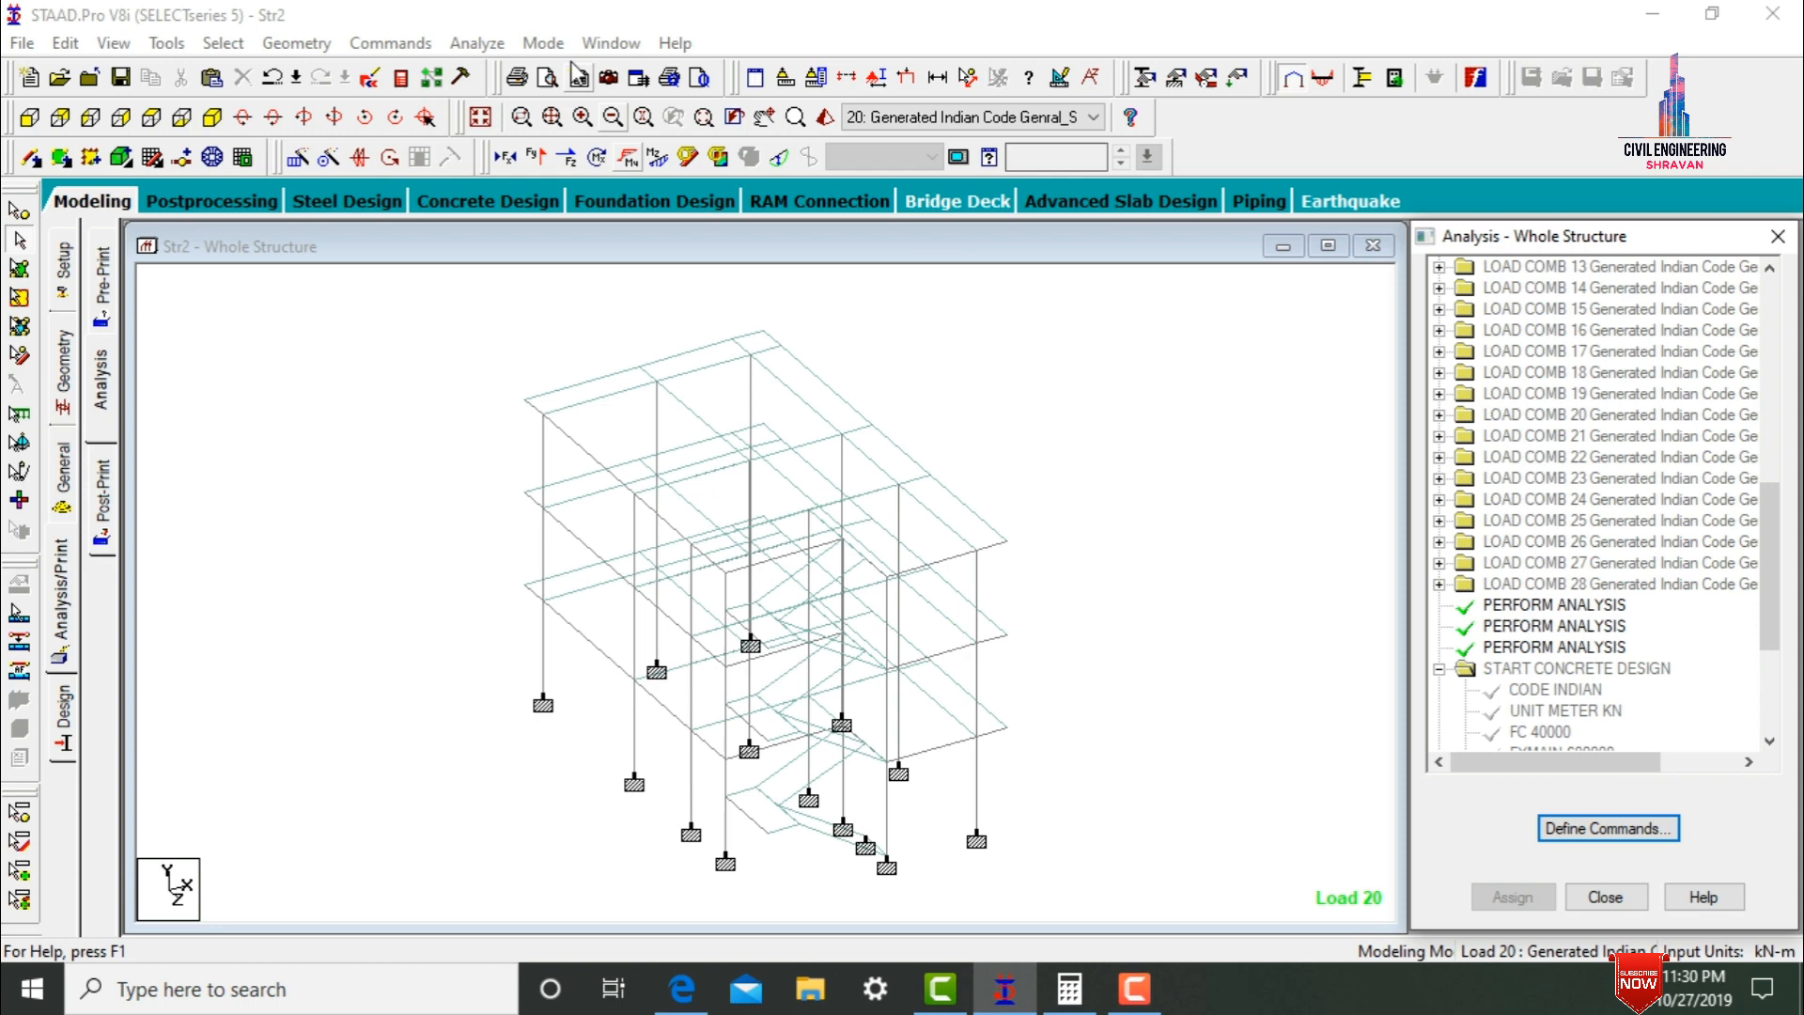
{"action": "left_click", "coordinate": [479, 43]}
{"action": "left_click", "coordinate": [512, 75]}
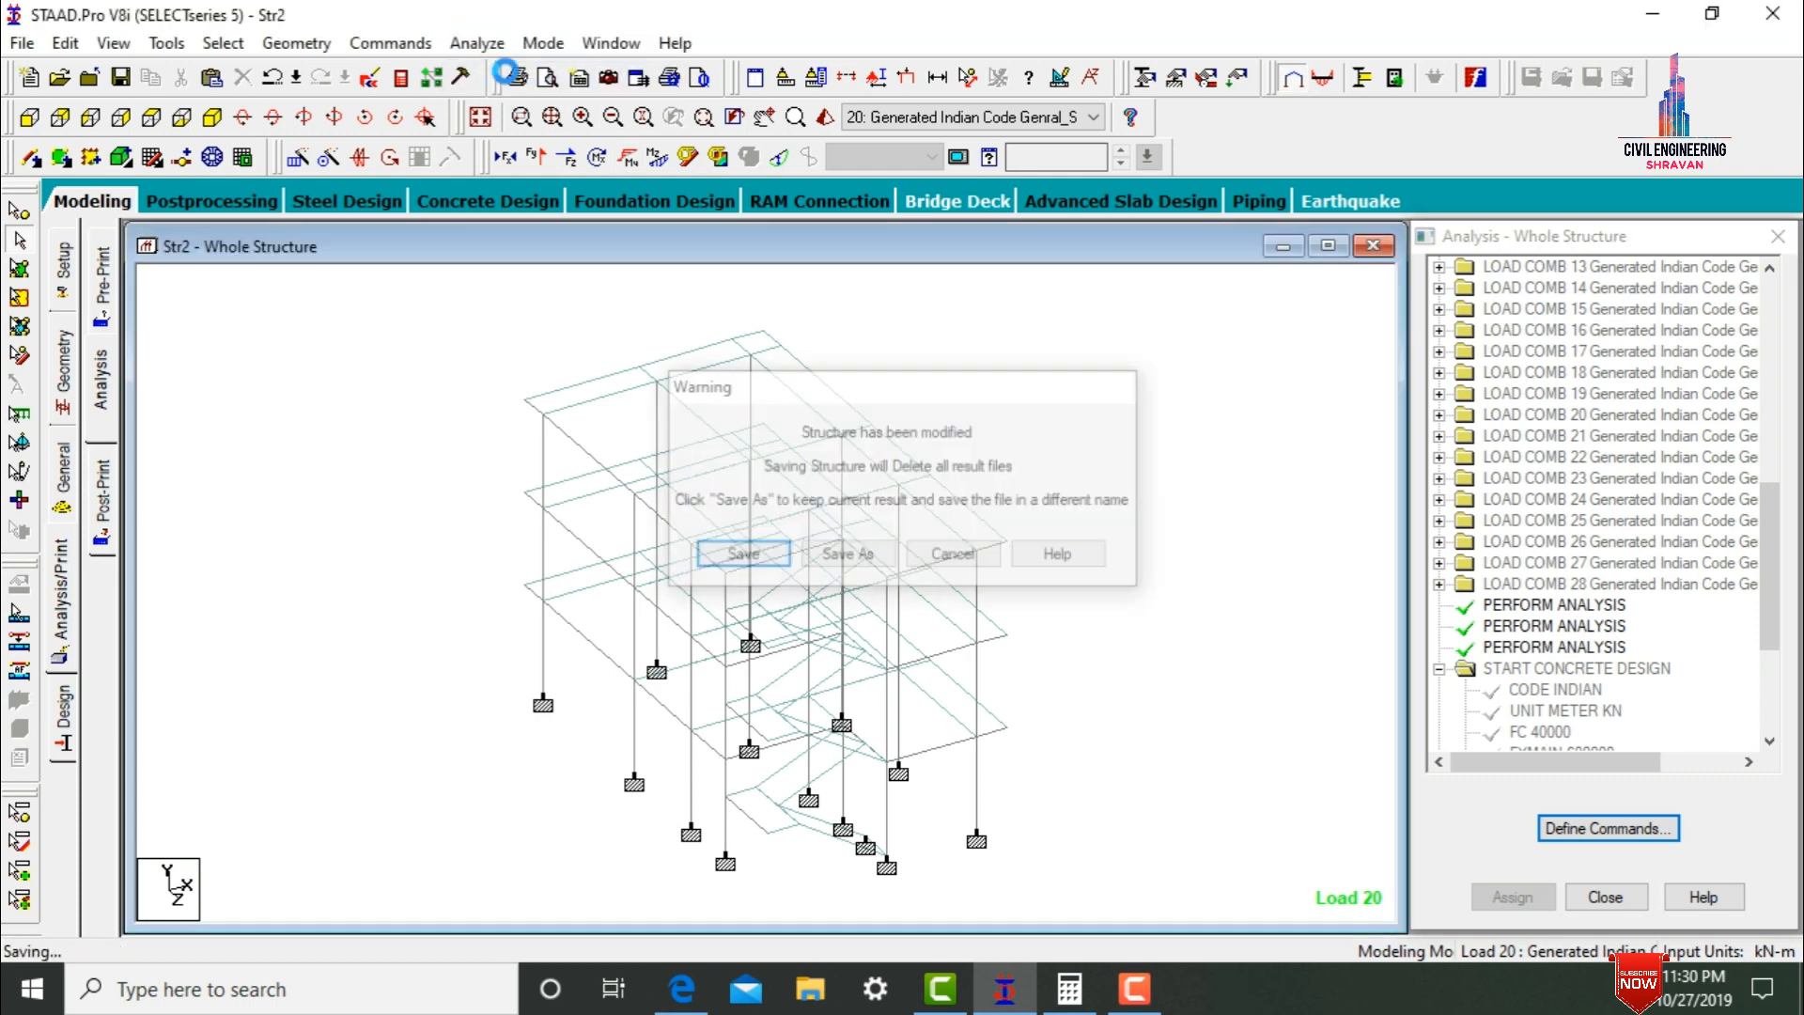
{"action": "key", "text": "Return"}
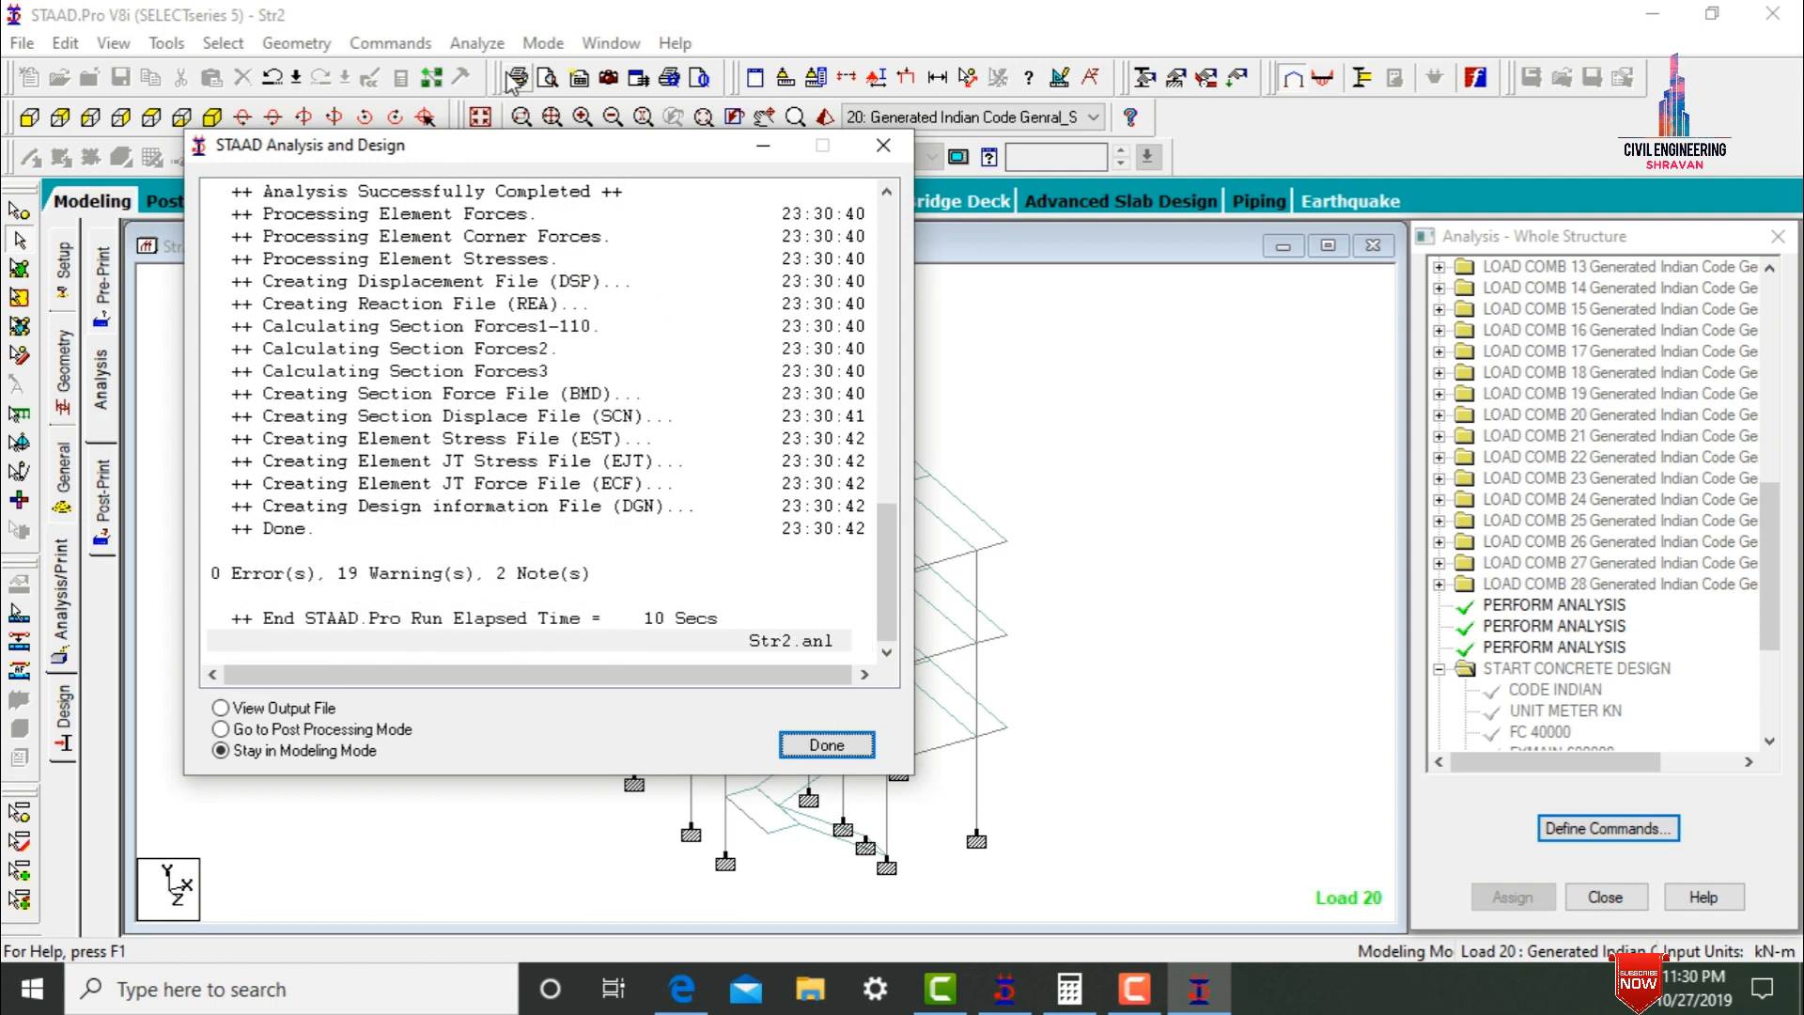
{"action": "left_click", "coordinate": [340, 730]}
{"action": "left_click", "coordinate": [805, 748]}
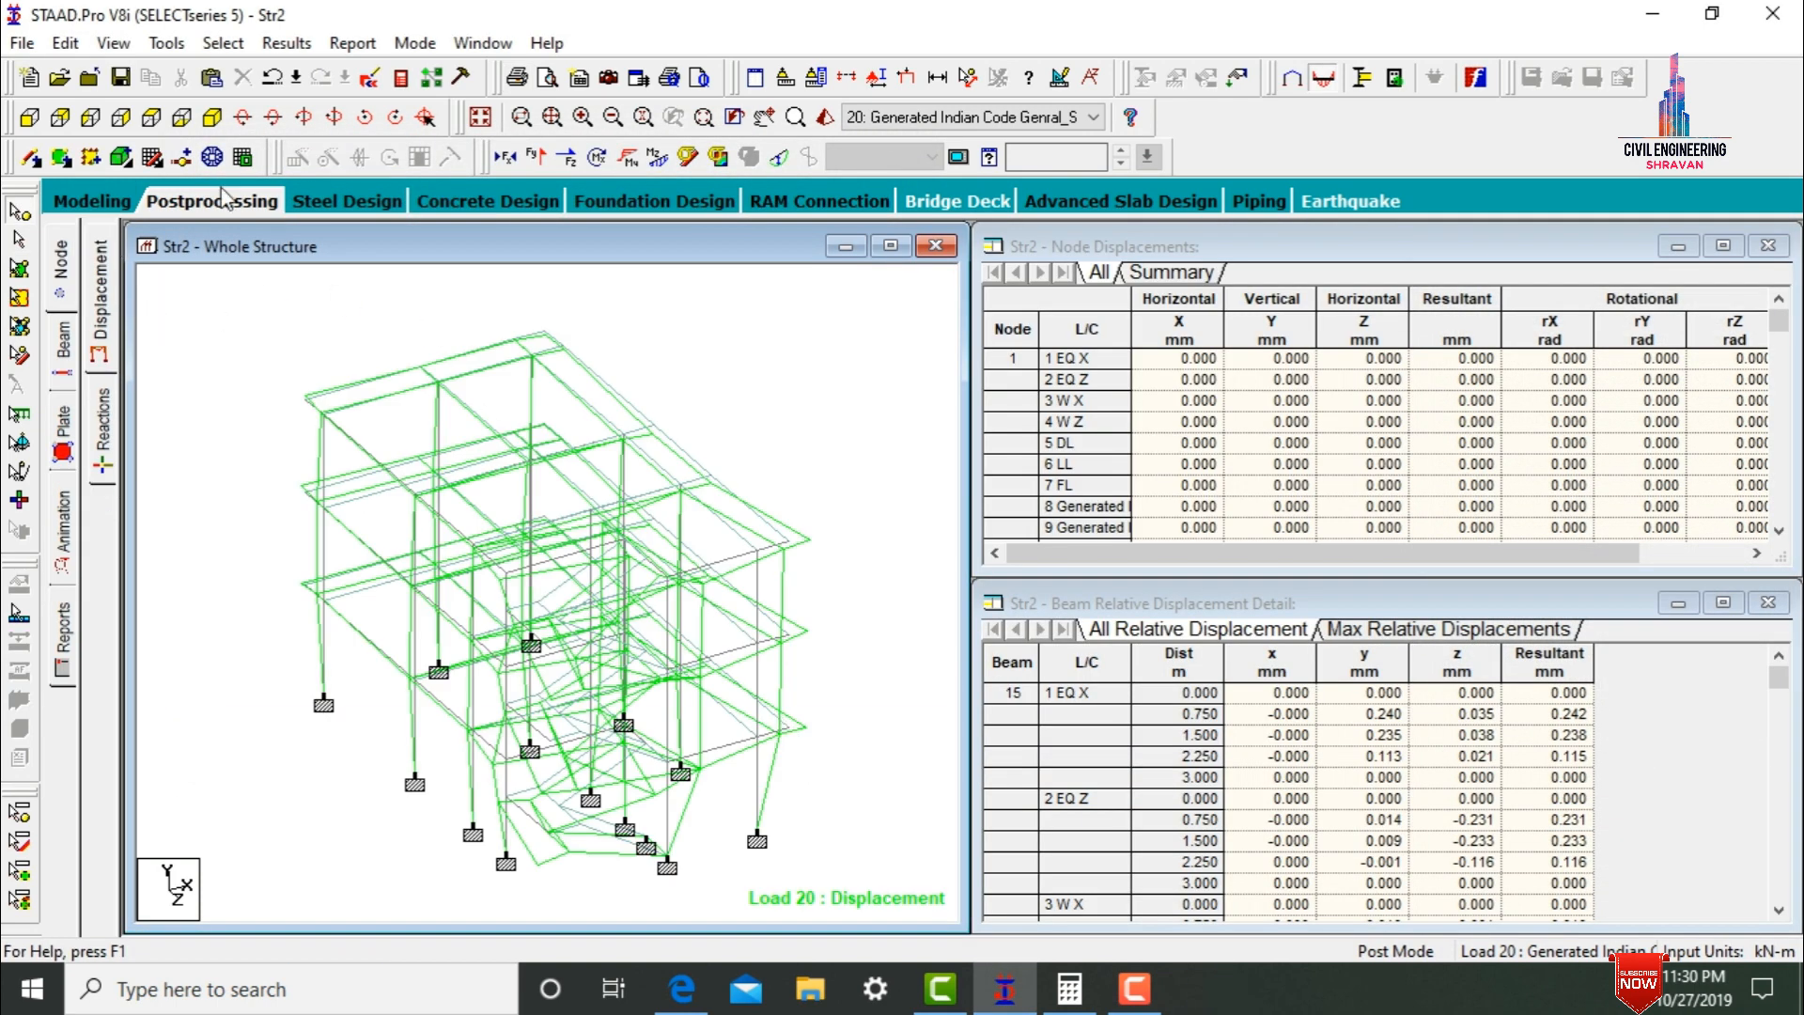
- Turn off the displacement diagram, then show the beam force results with the Bending Z diagram hidden
{"action": "left_click", "coordinate": [778, 166]}
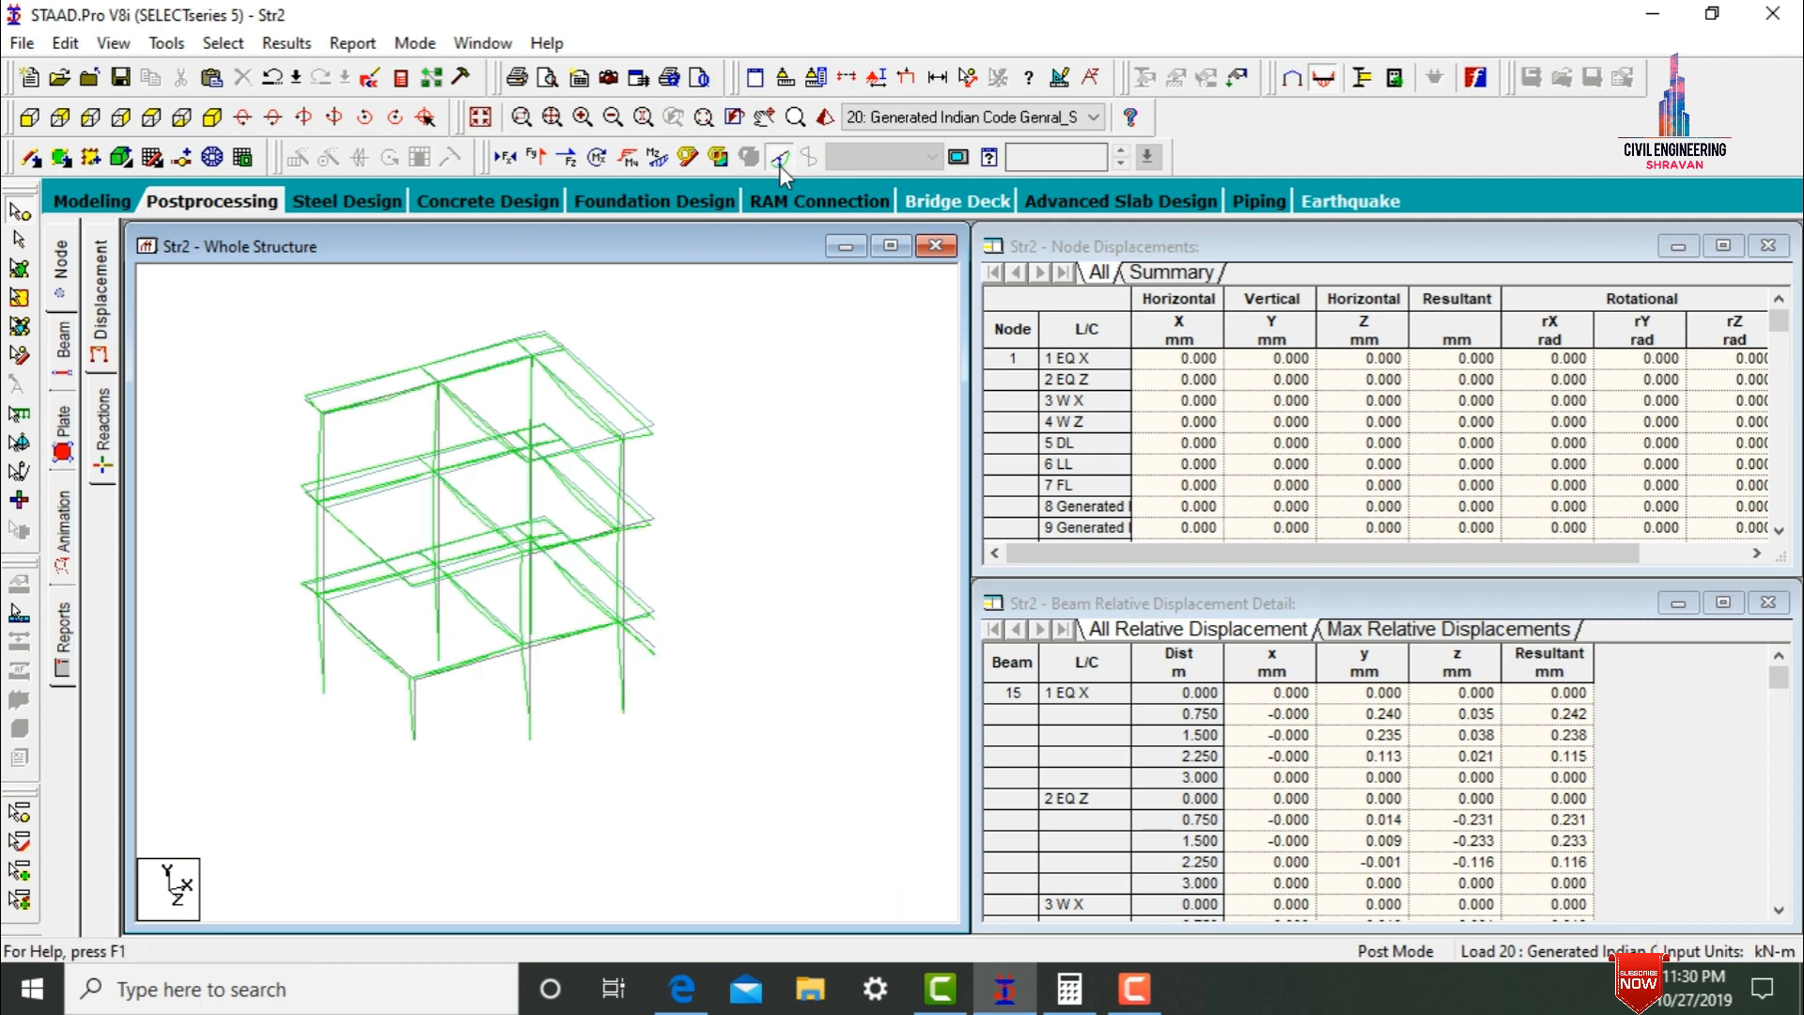
{"action": "left_click", "coordinate": [778, 166]}
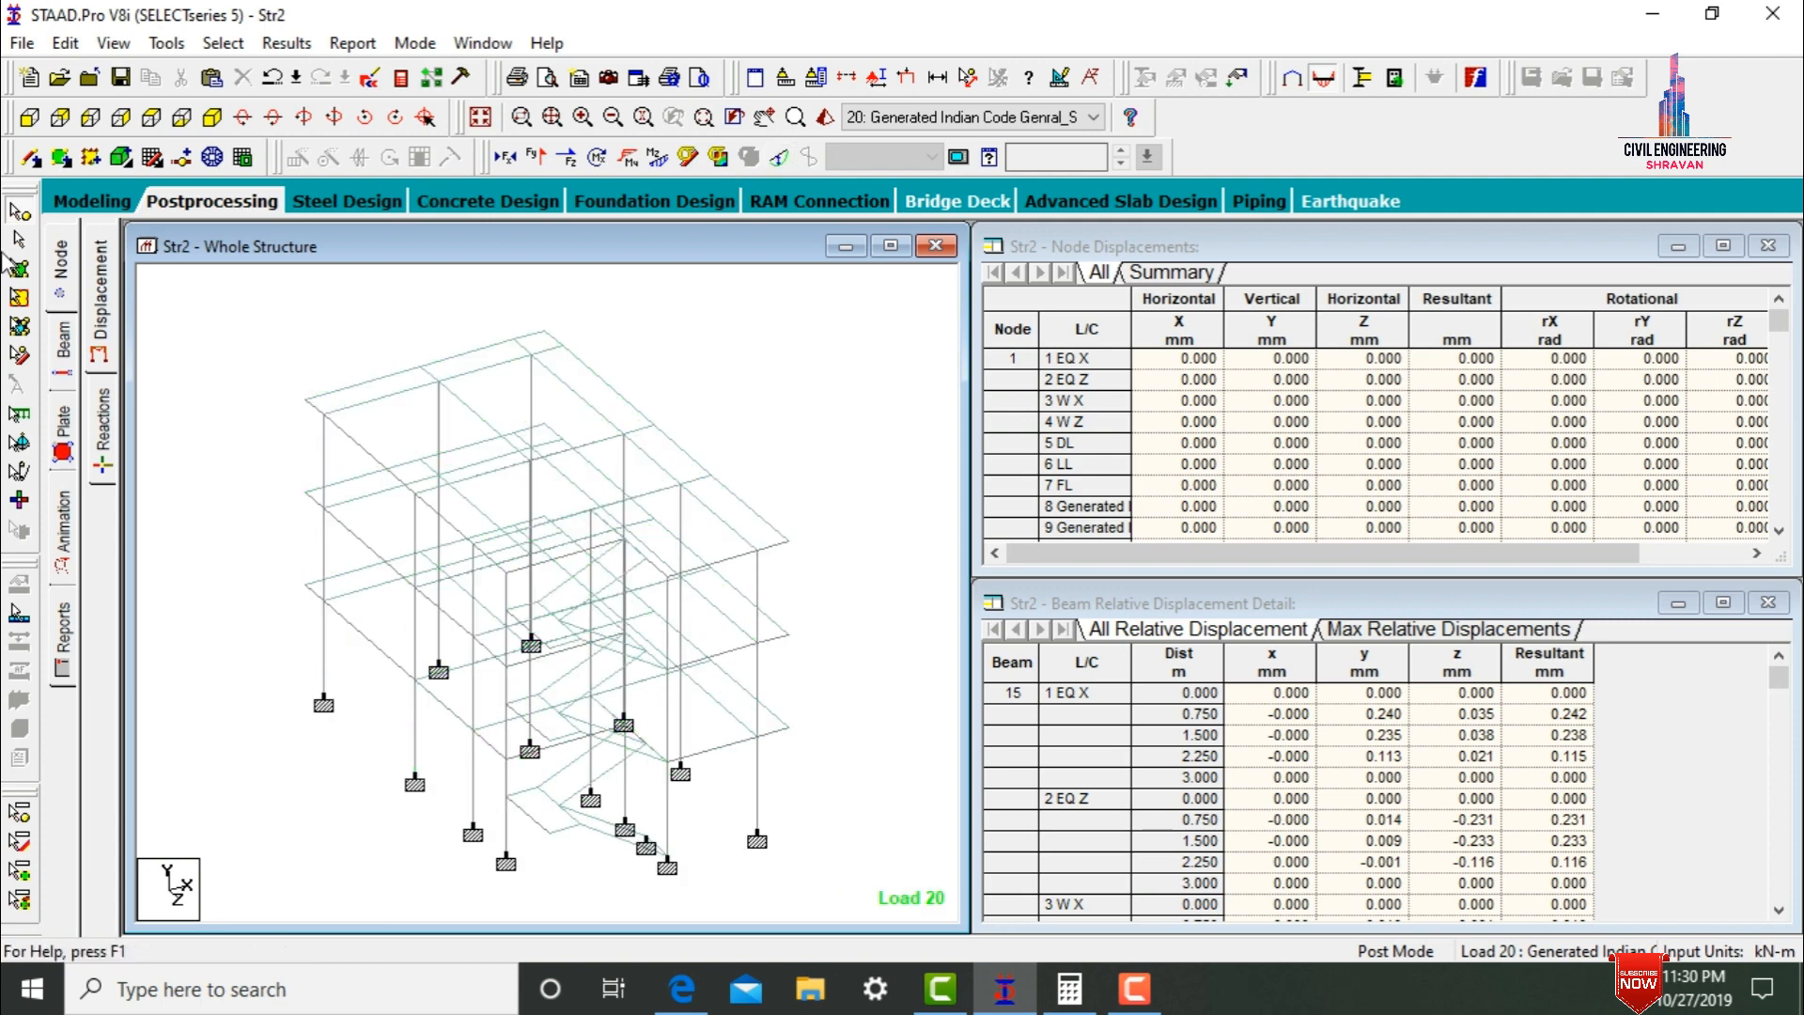
{"action": "left_click", "coordinate": [62, 336]}
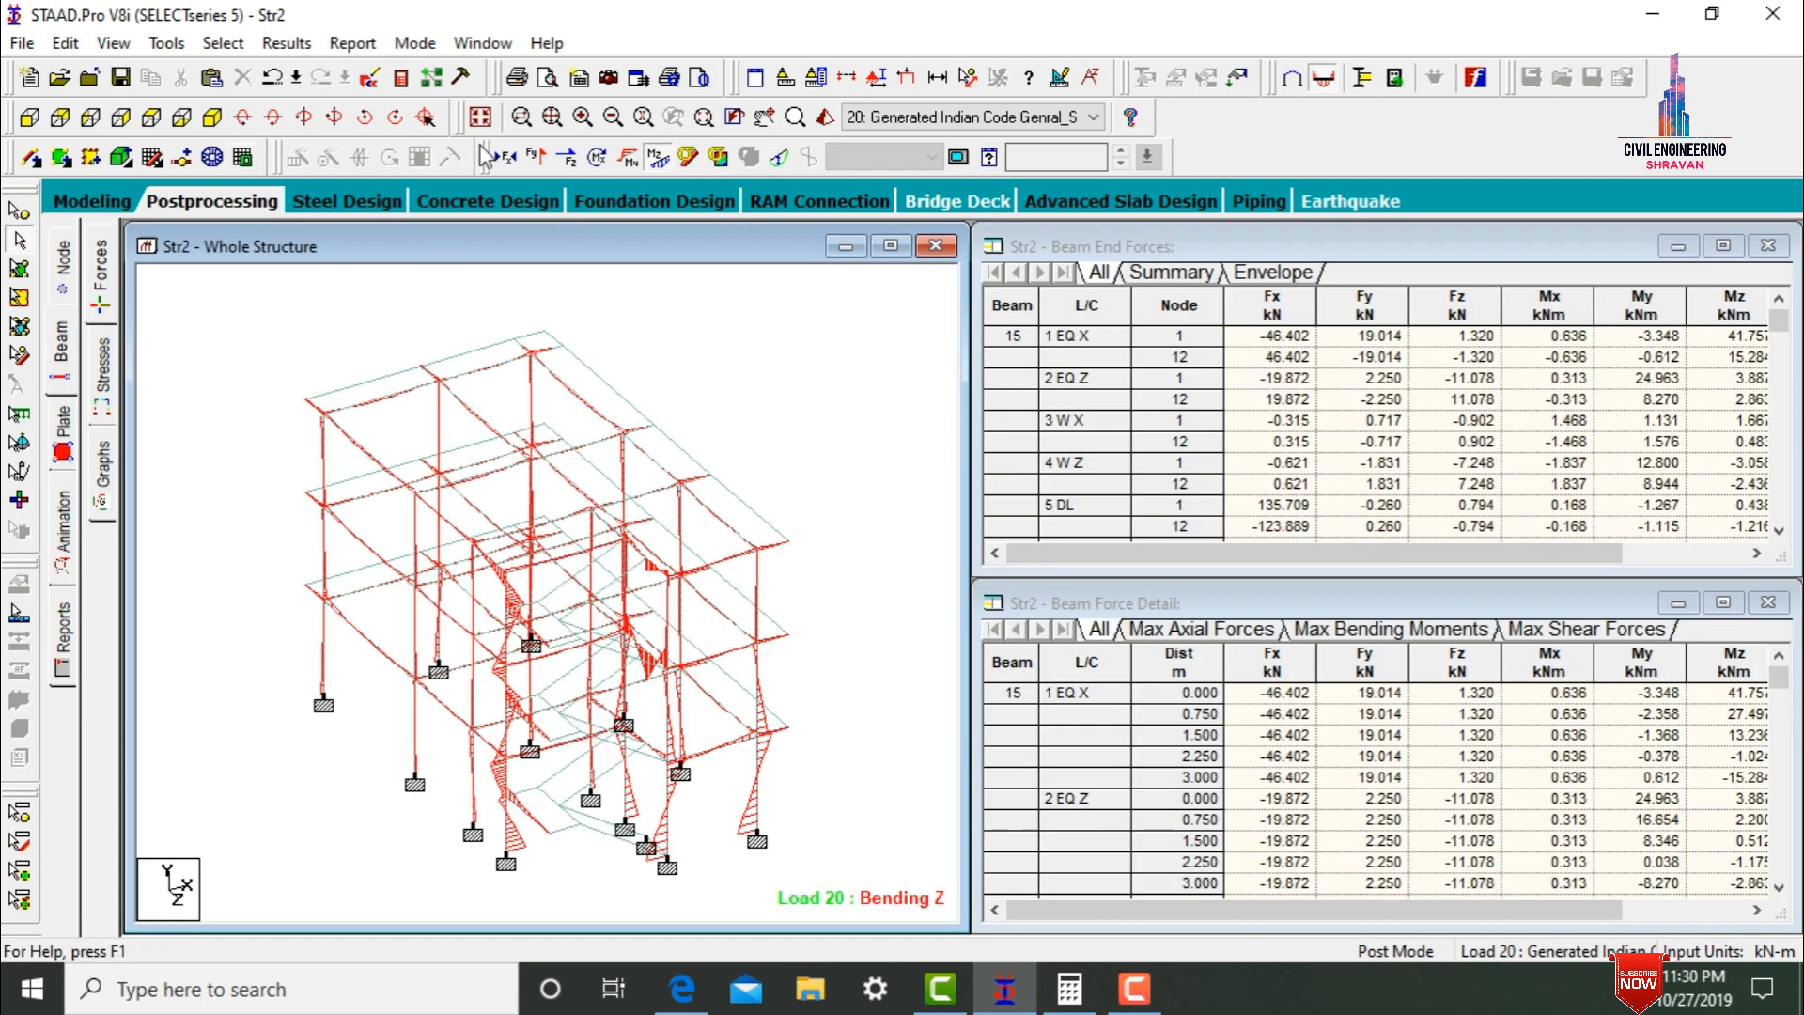
{"action": "left_click", "coordinate": [660, 158]}
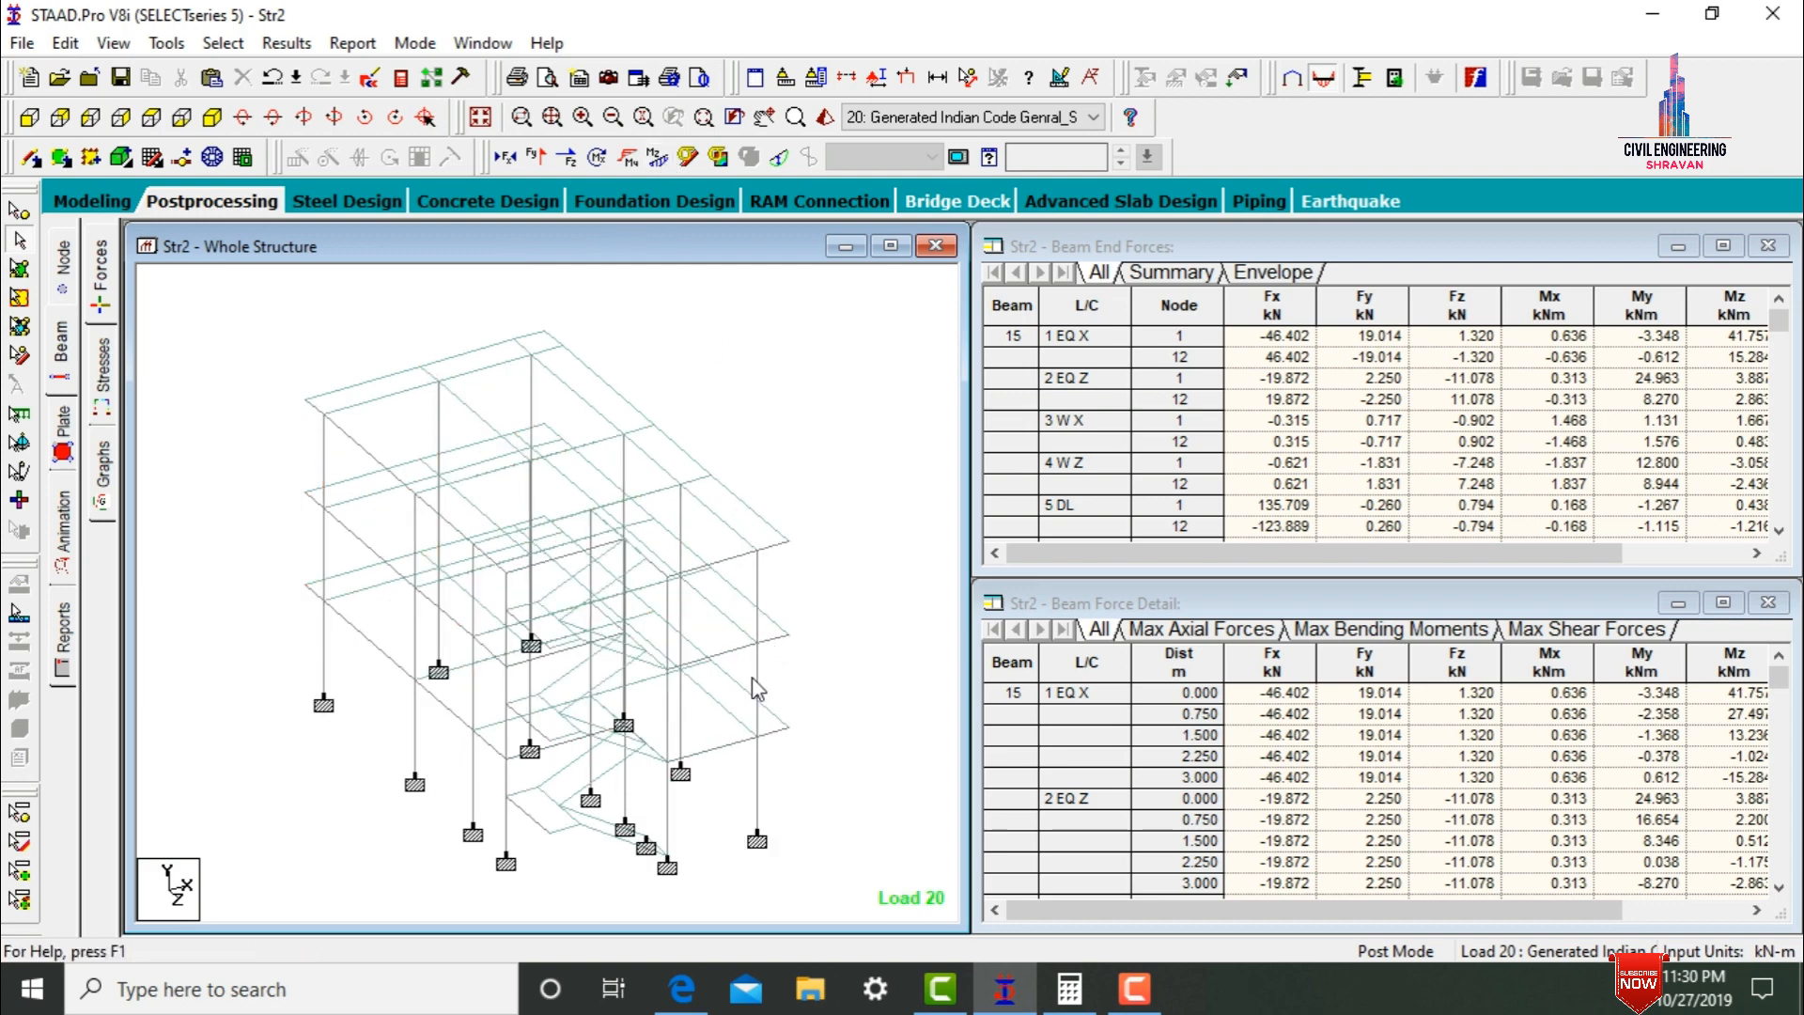
- Examine the concrete design details of beam 98, including its reinforcement layout, design loads and design parameters
{"action": "left_click", "coordinate": [738, 652]}
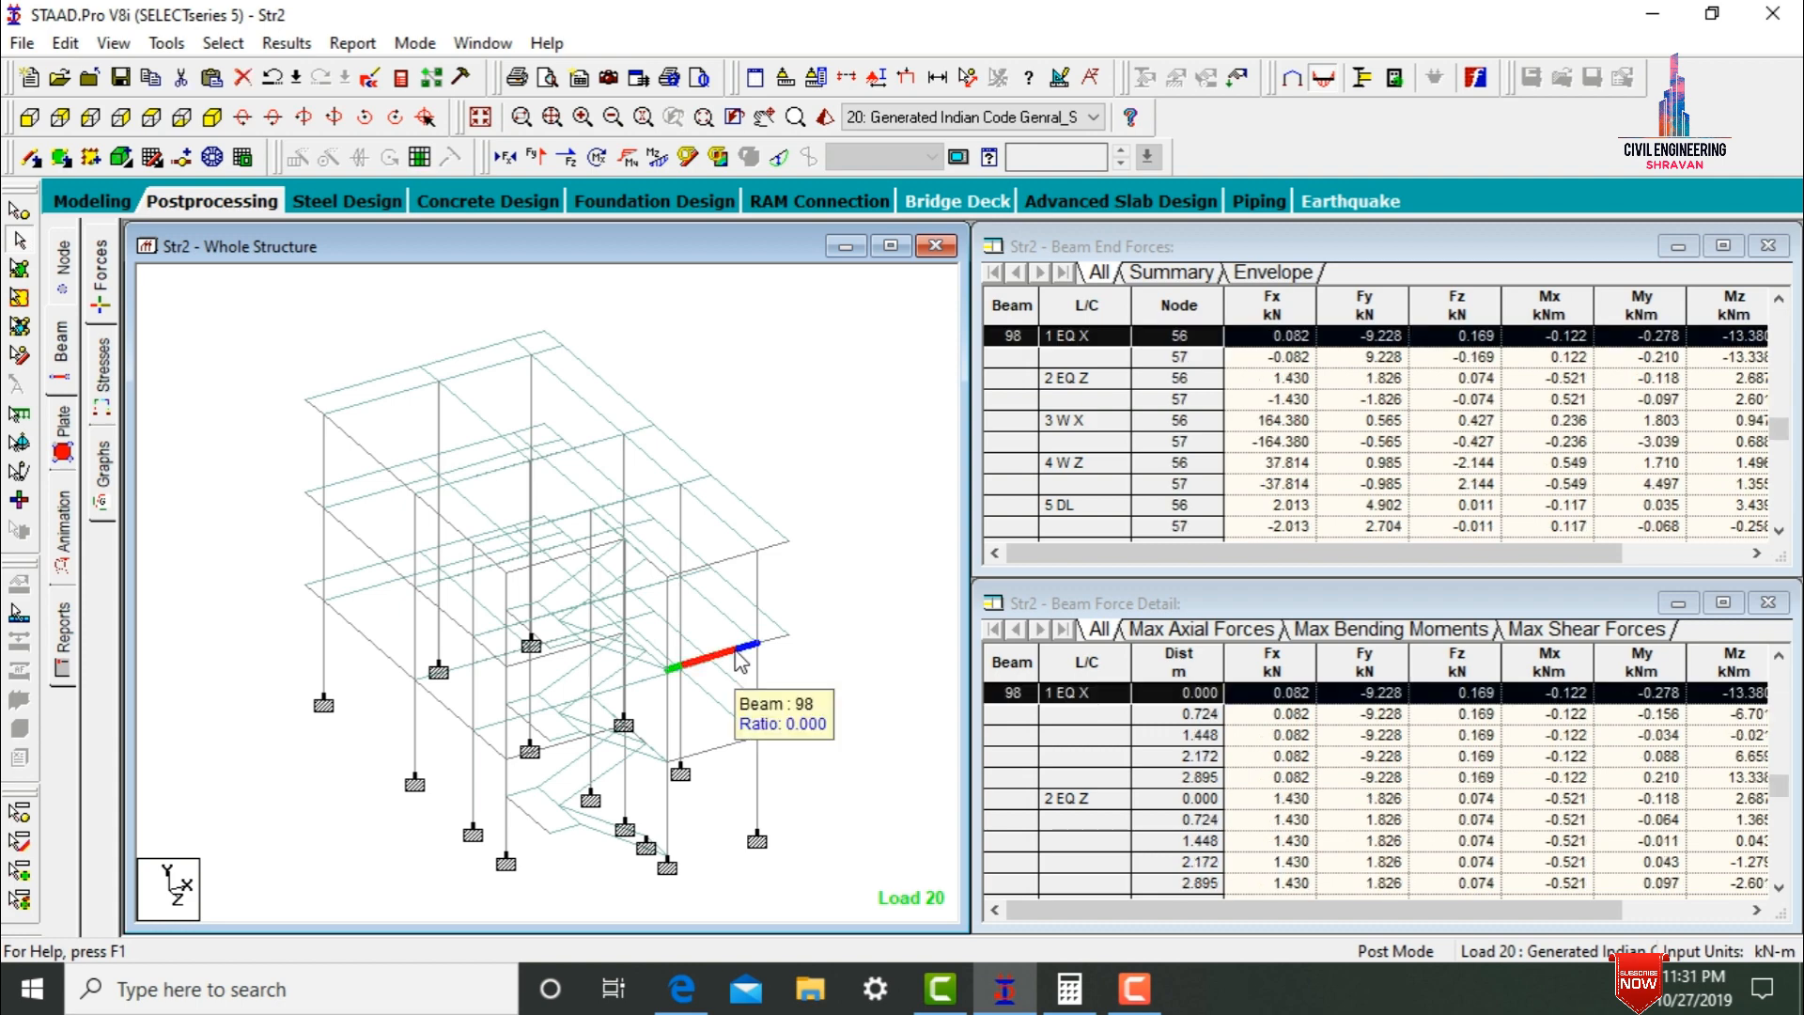
{"action": "double_click", "coordinate": [740, 660]}
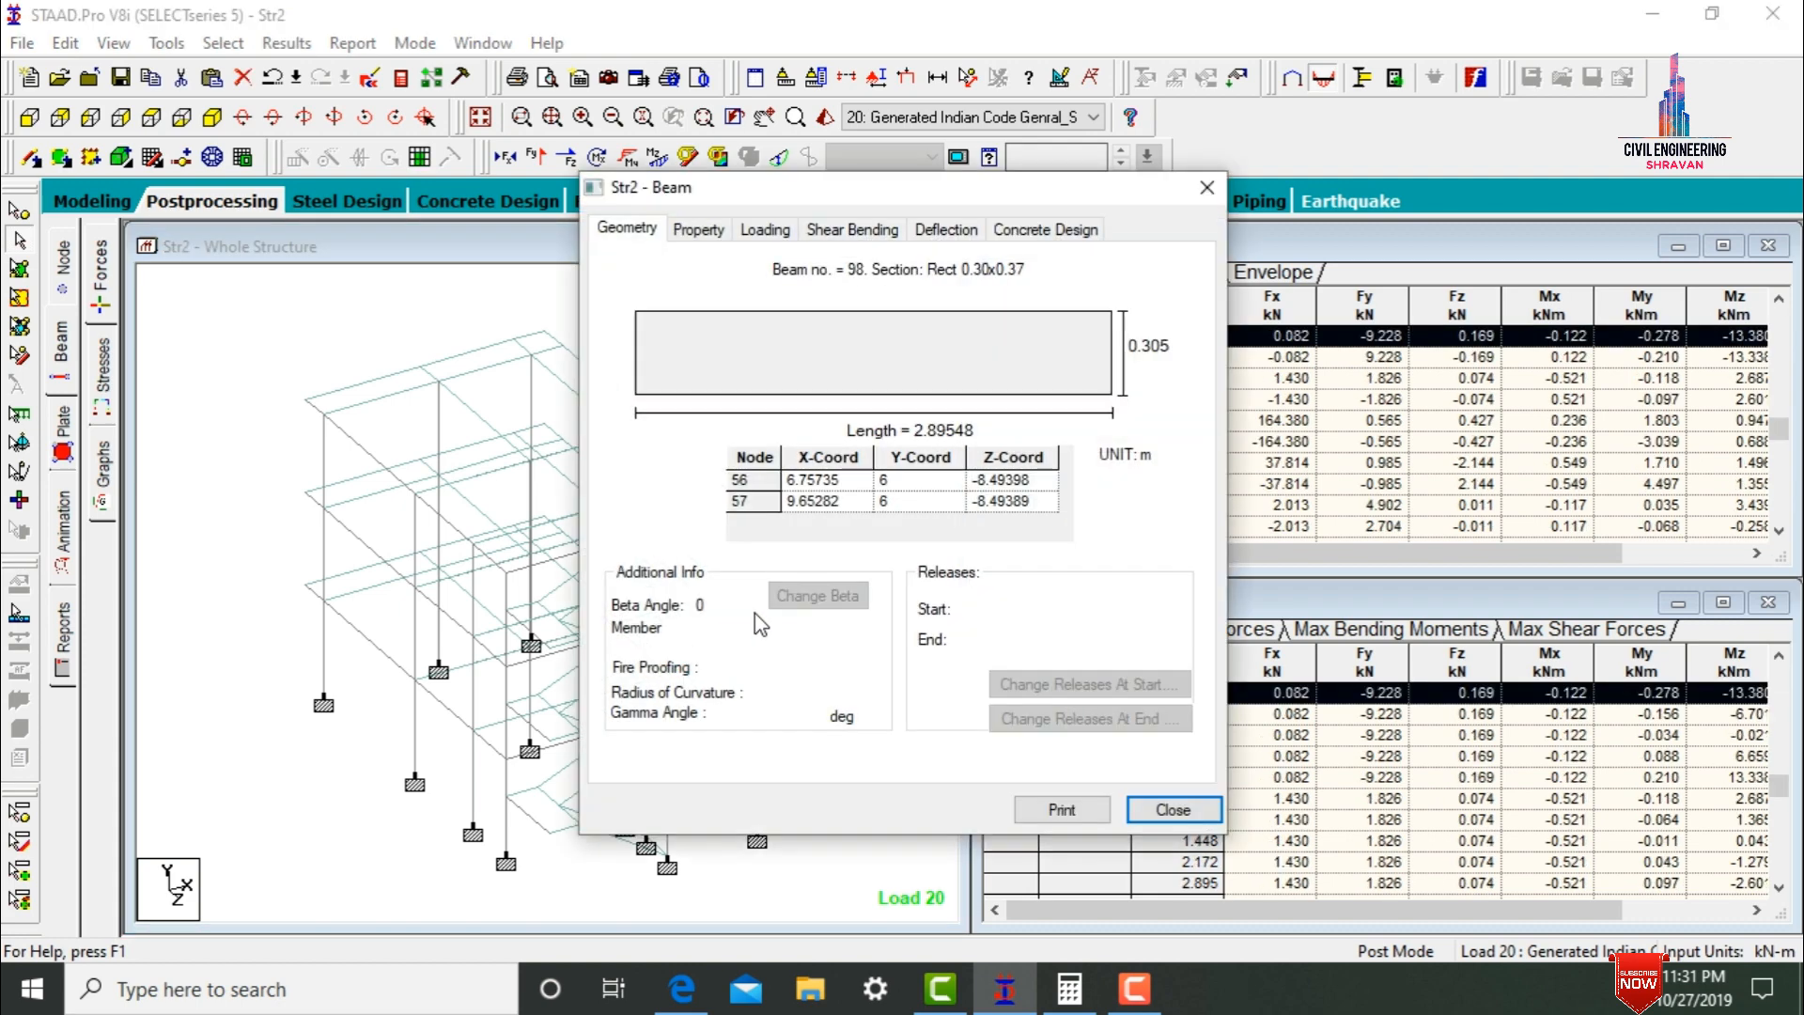
{"action": "left_click", "coordinate": [1046, 230]}
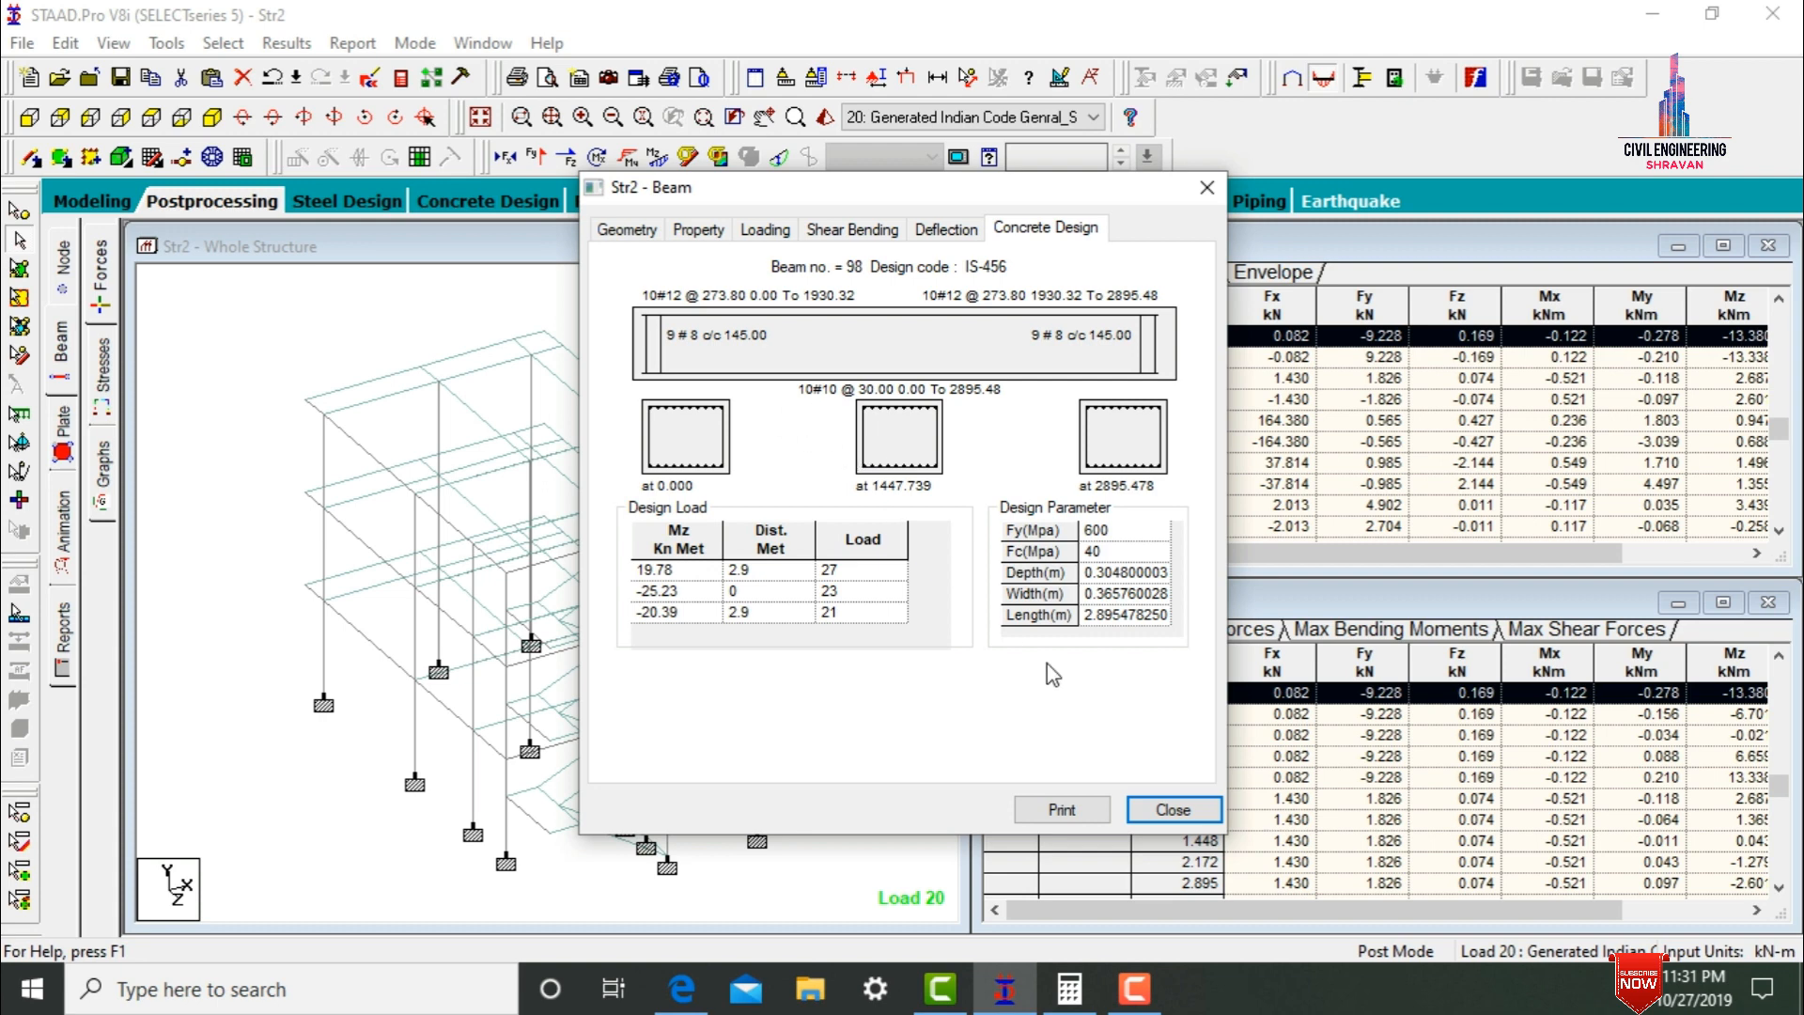
{"action": "left_click", "coordinate": [1163, 818]}
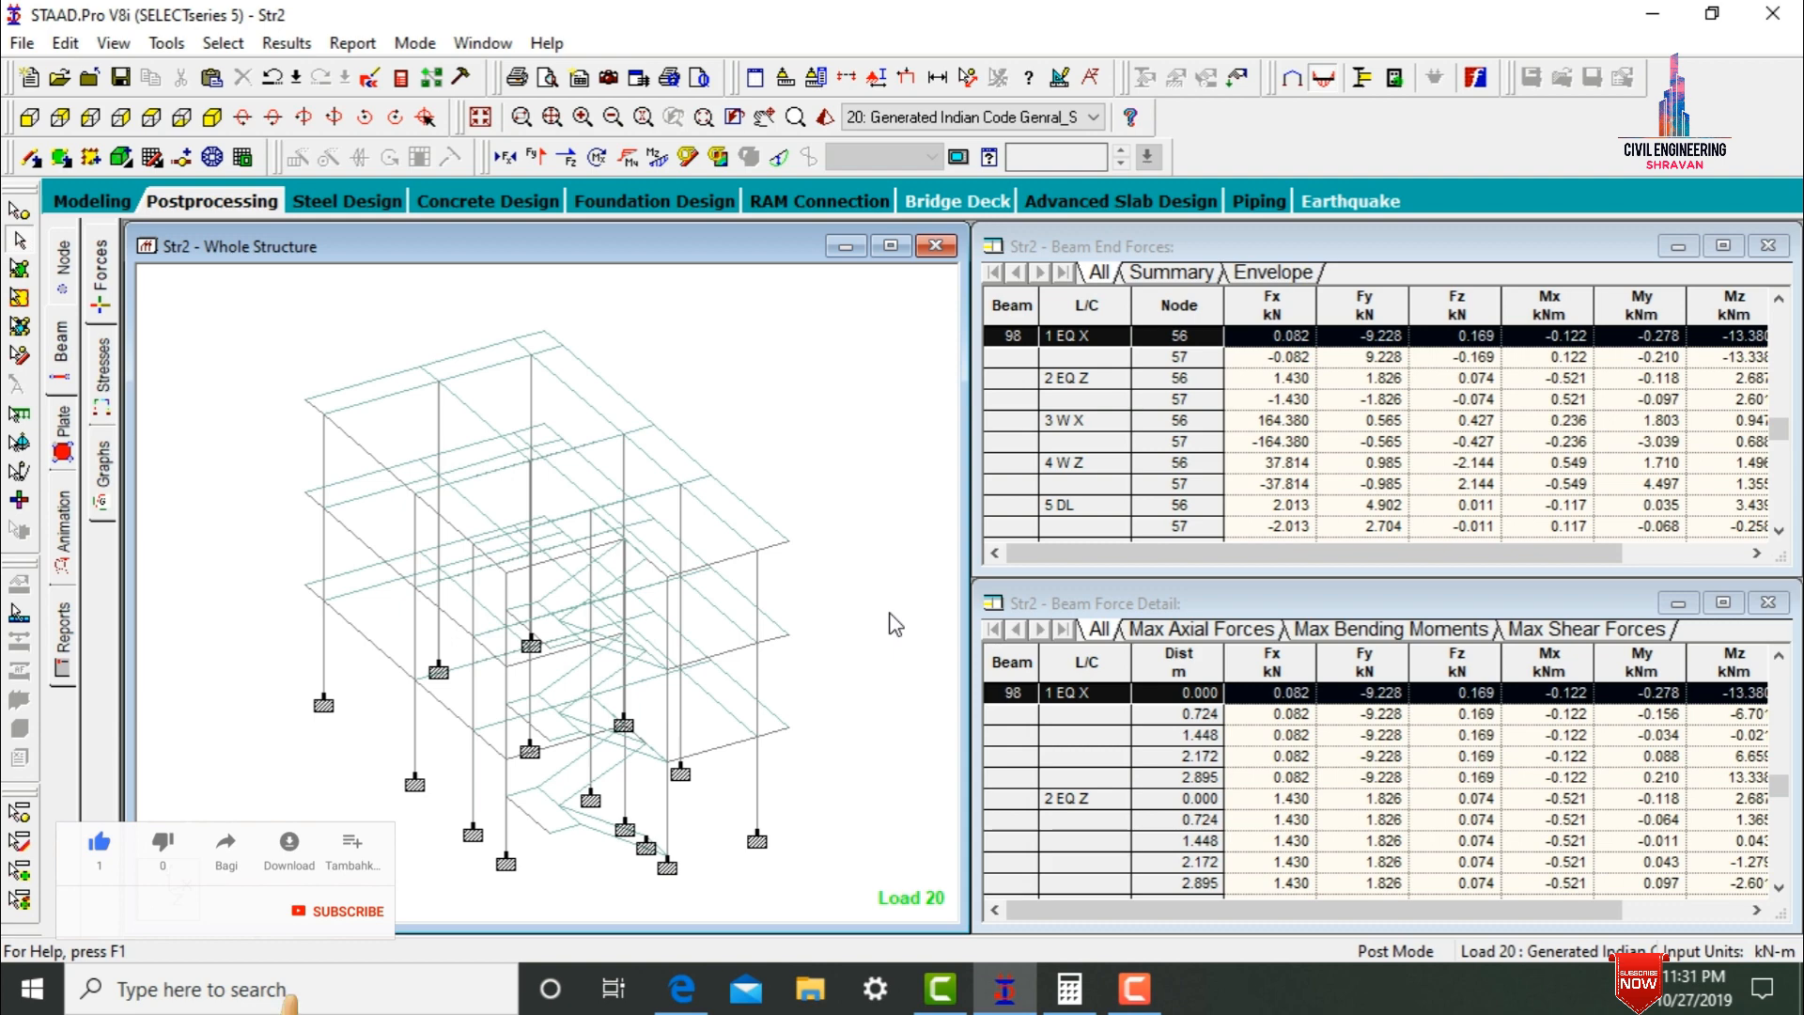
- Examine the concrete design details of column member 136, including its bar arrangement and design parameters, and clear the selection
{"action": "left_click", "coordinate": [760, 584]}
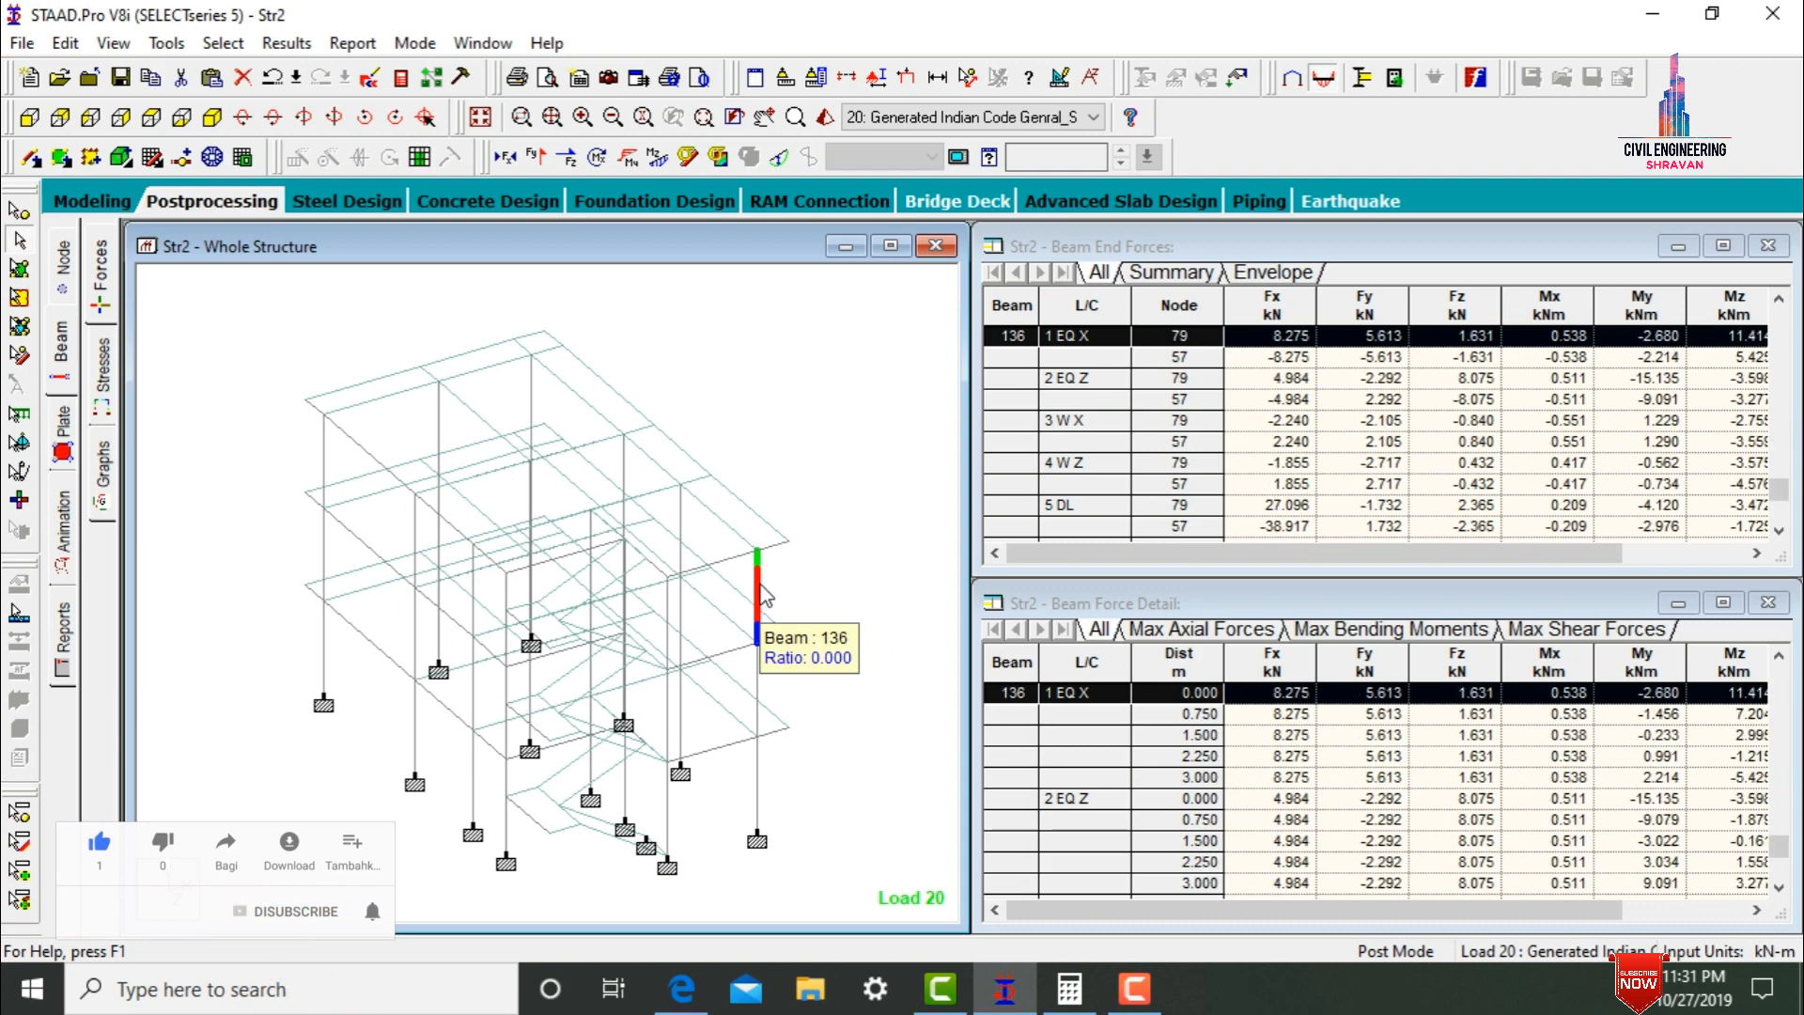
{"action": "double_click", "coordinate": [761, 592]}
{"action": "left_click", "coordinate": [1008, 230]}
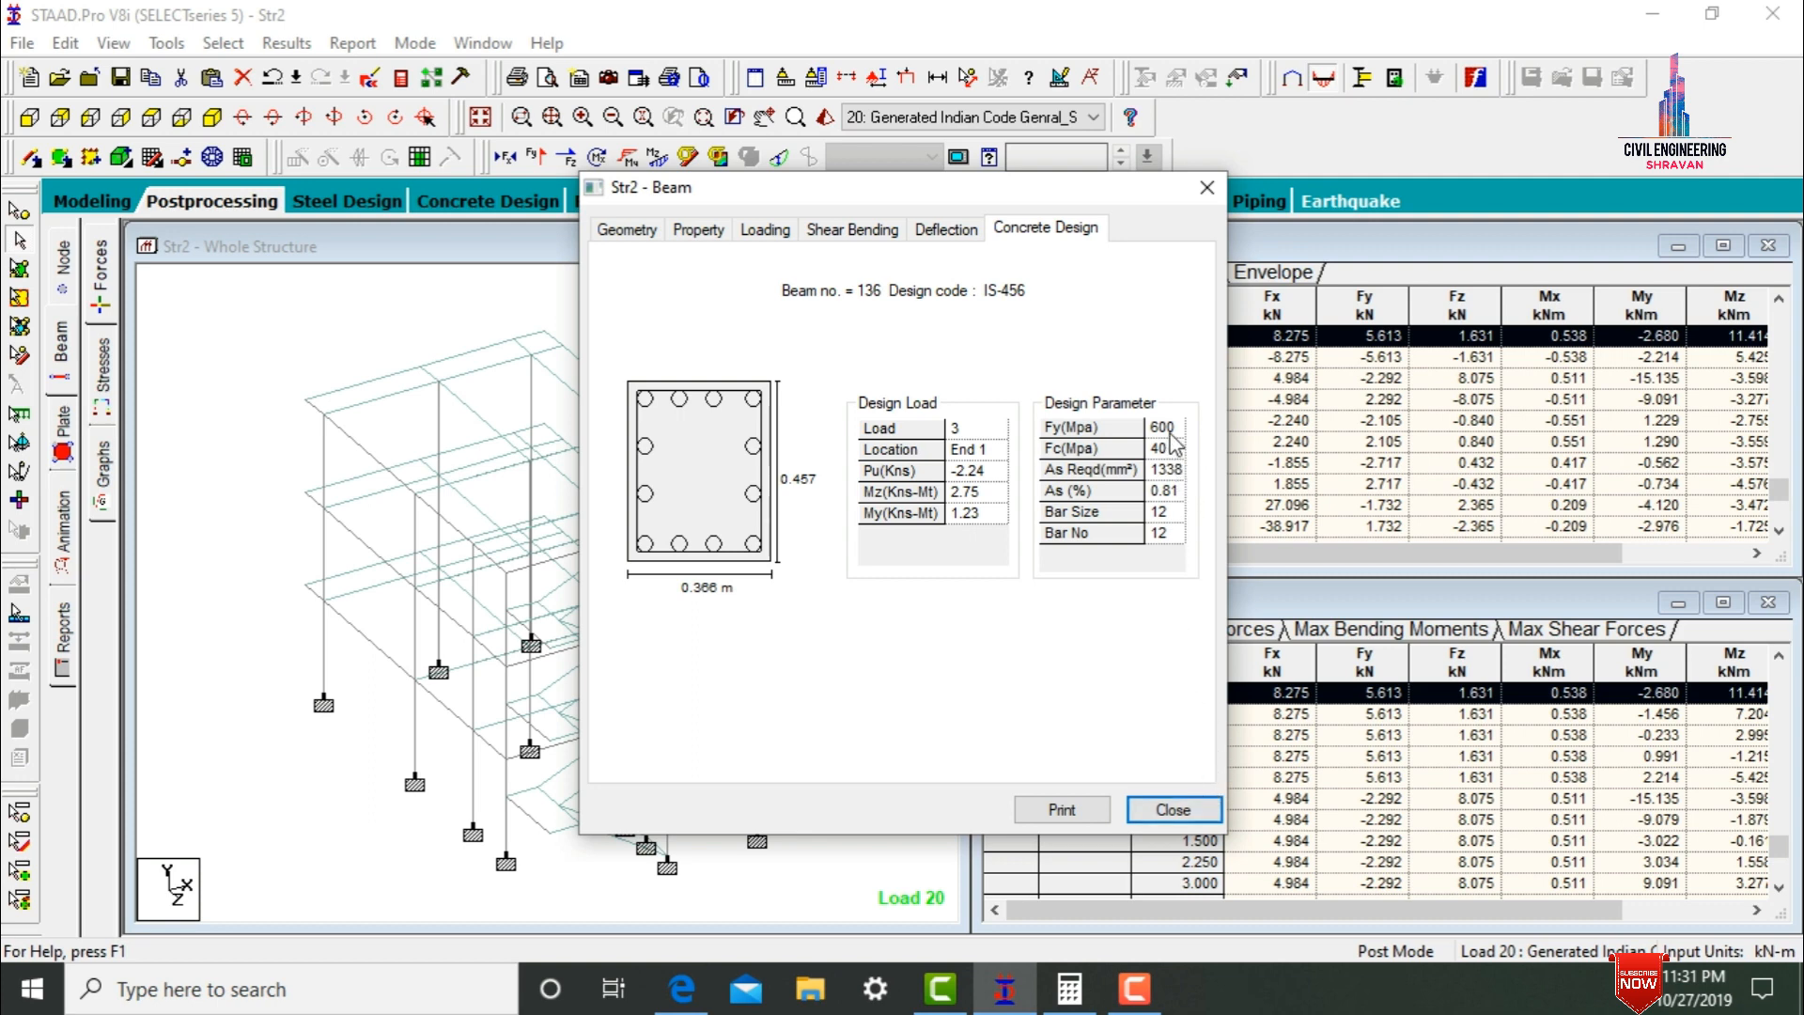
{"action": "left_click", "coordinate": [1191, 808]}
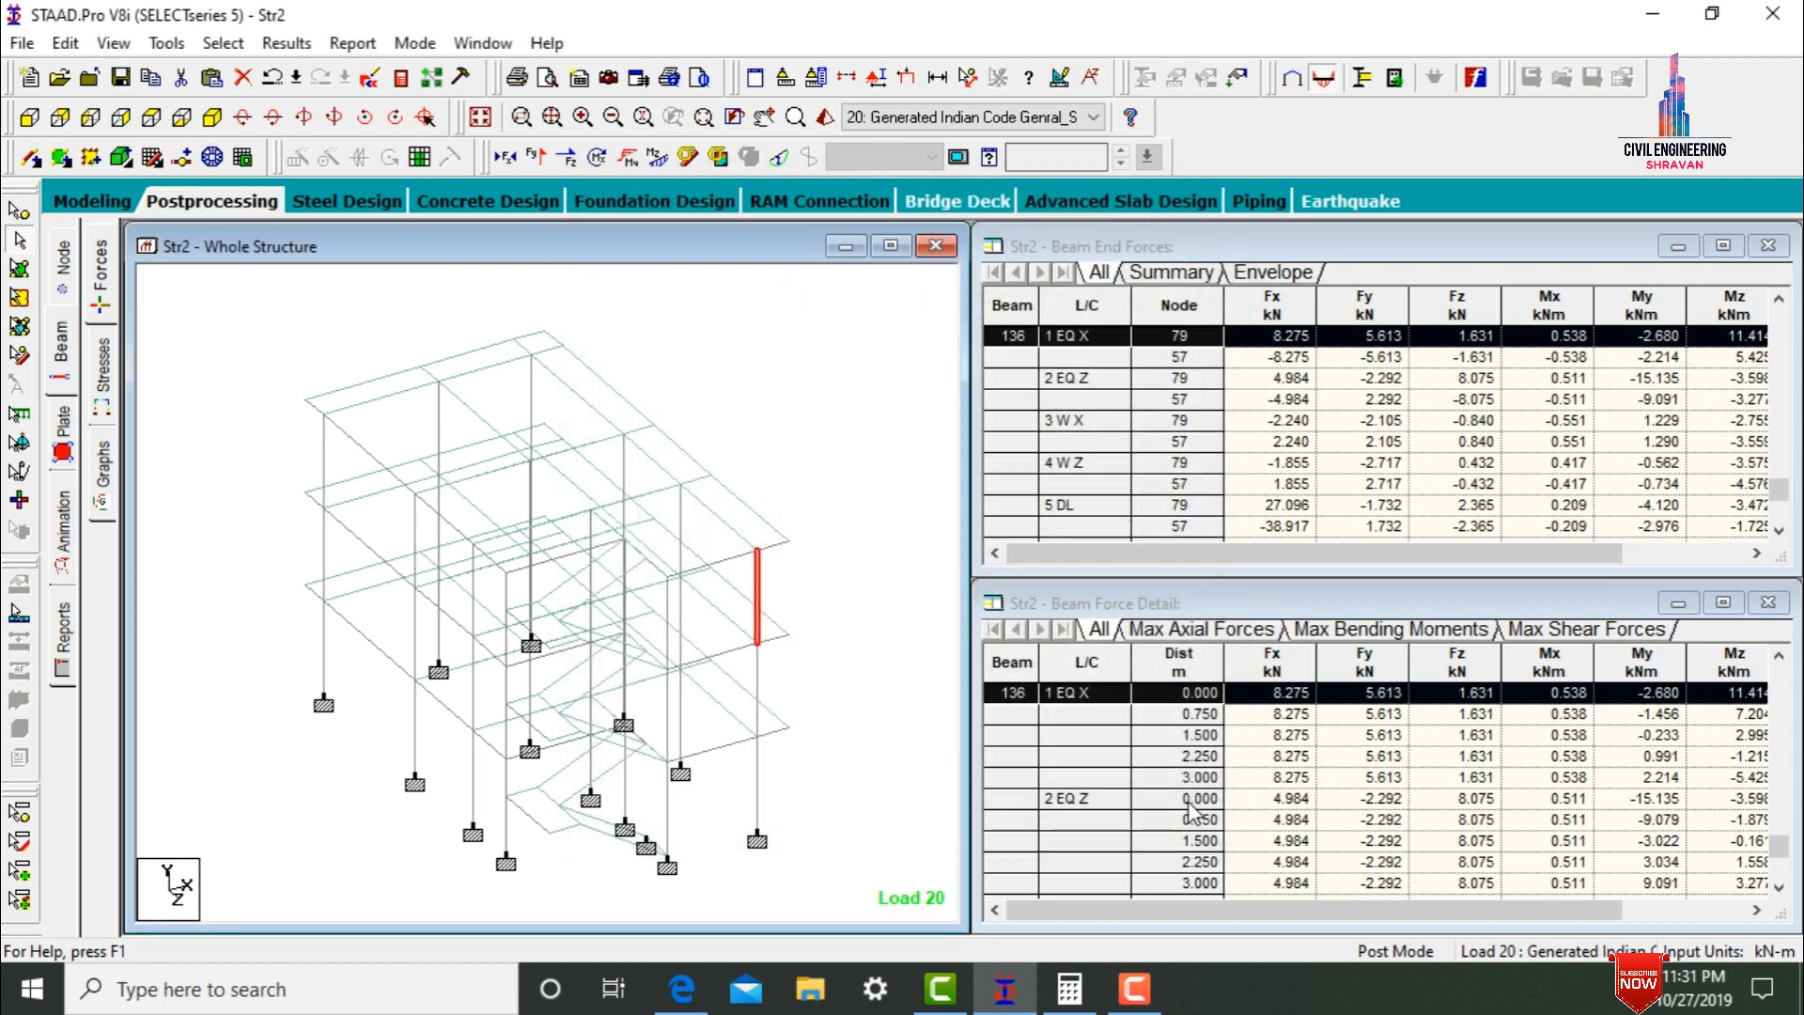
{"action": "left_click", "coordinate": [926, 629]}
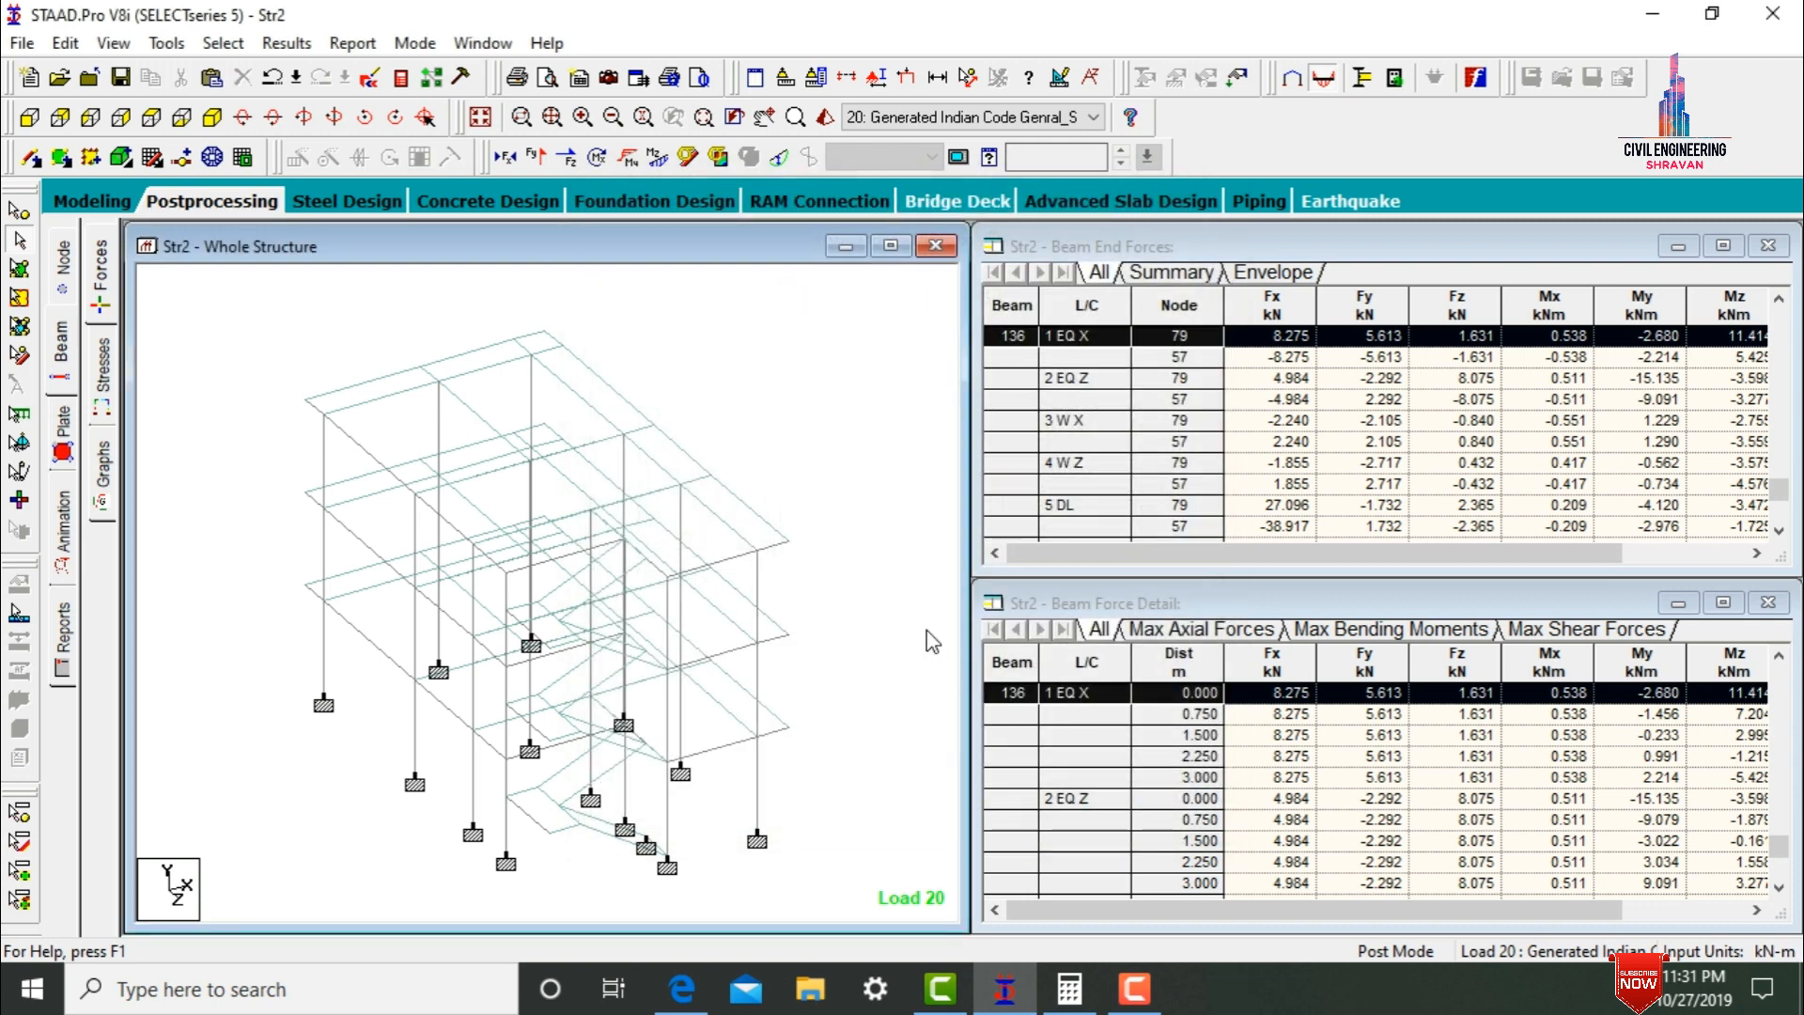
- Review the concrete design results in the analysis output file, including the concrete and steel grades and beam reinforcement summaries
{"action": "left_click", "coordinate": [415, 92]}
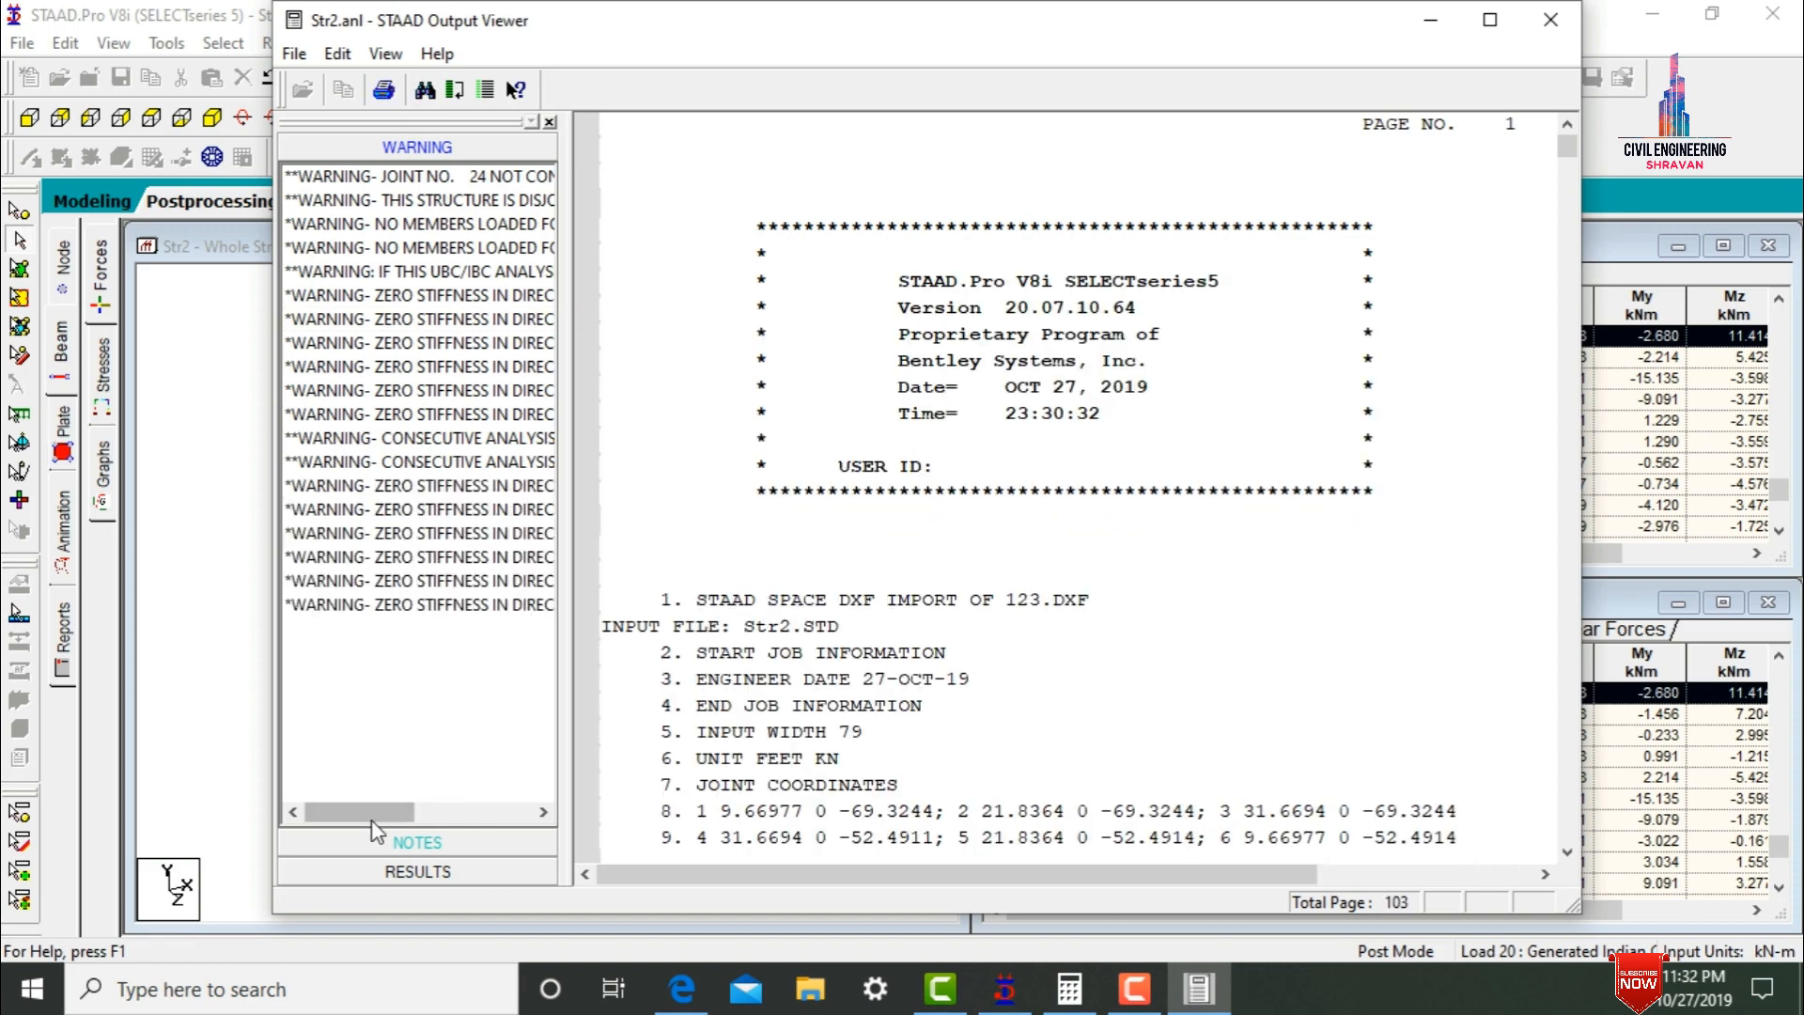
{"action": "left_click", "coordinate": [386, 872]}
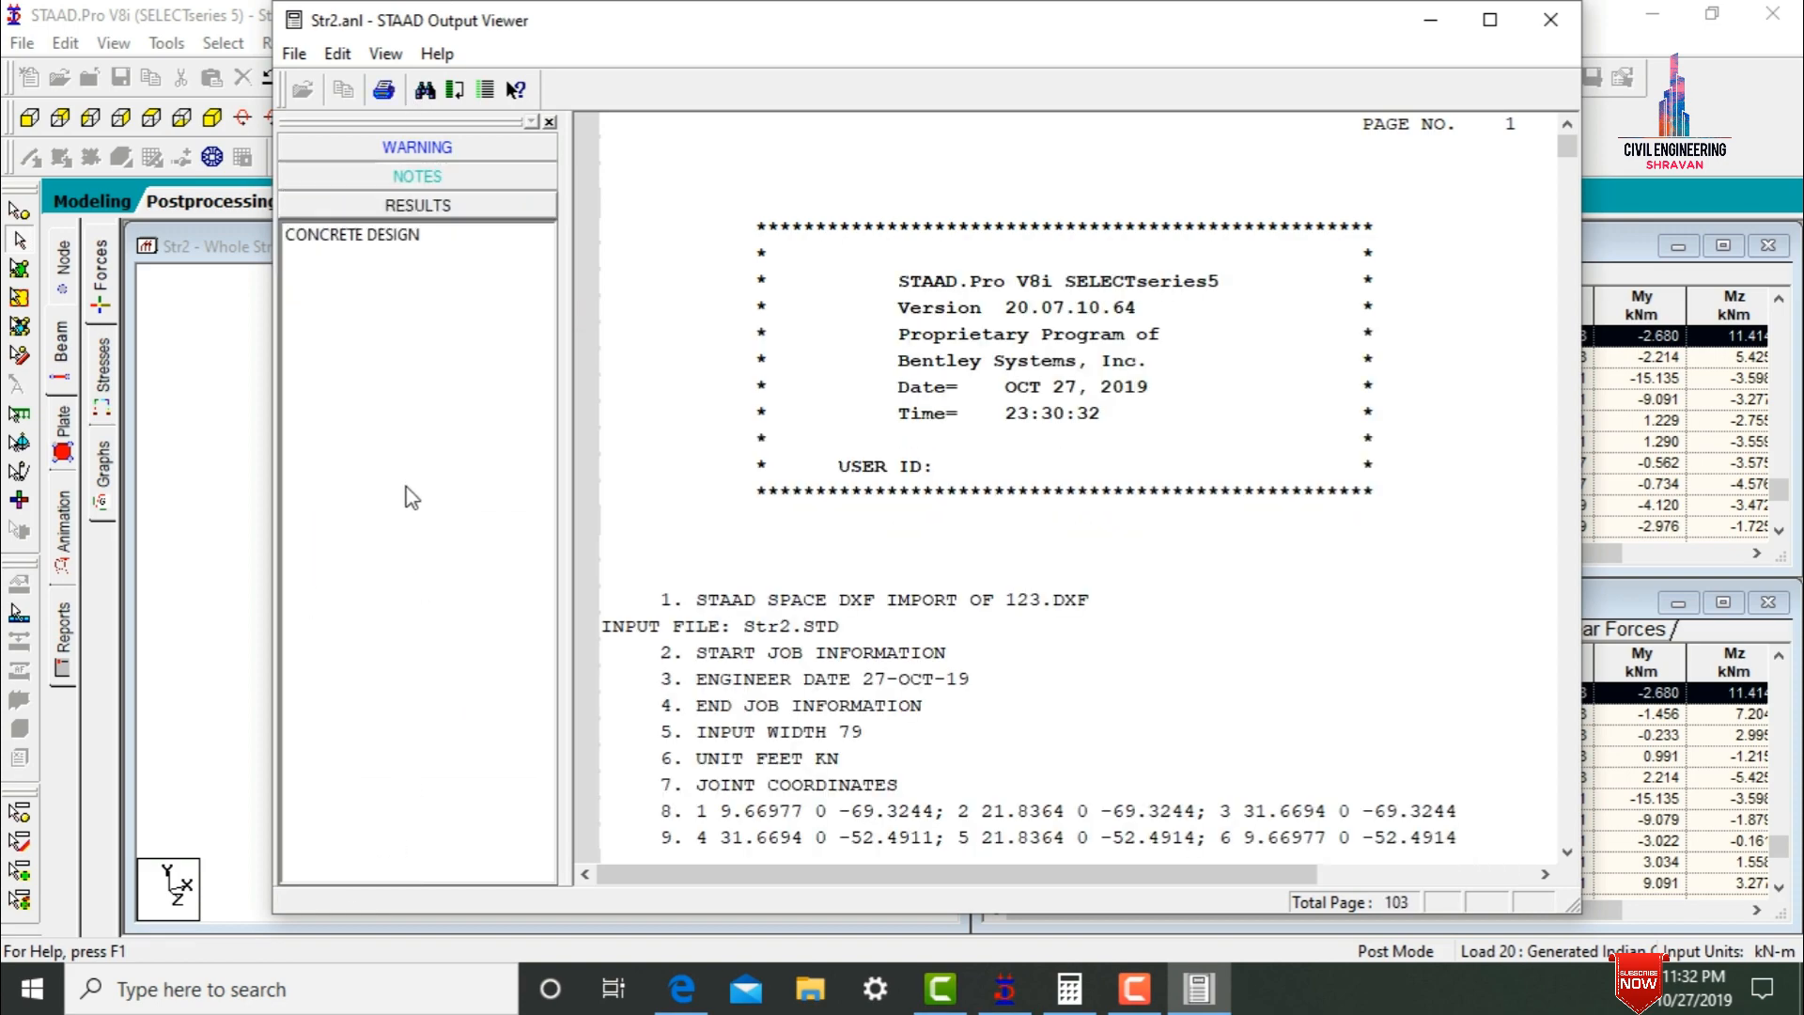
{"action": "left_click", "coordinate": [413, 235]}
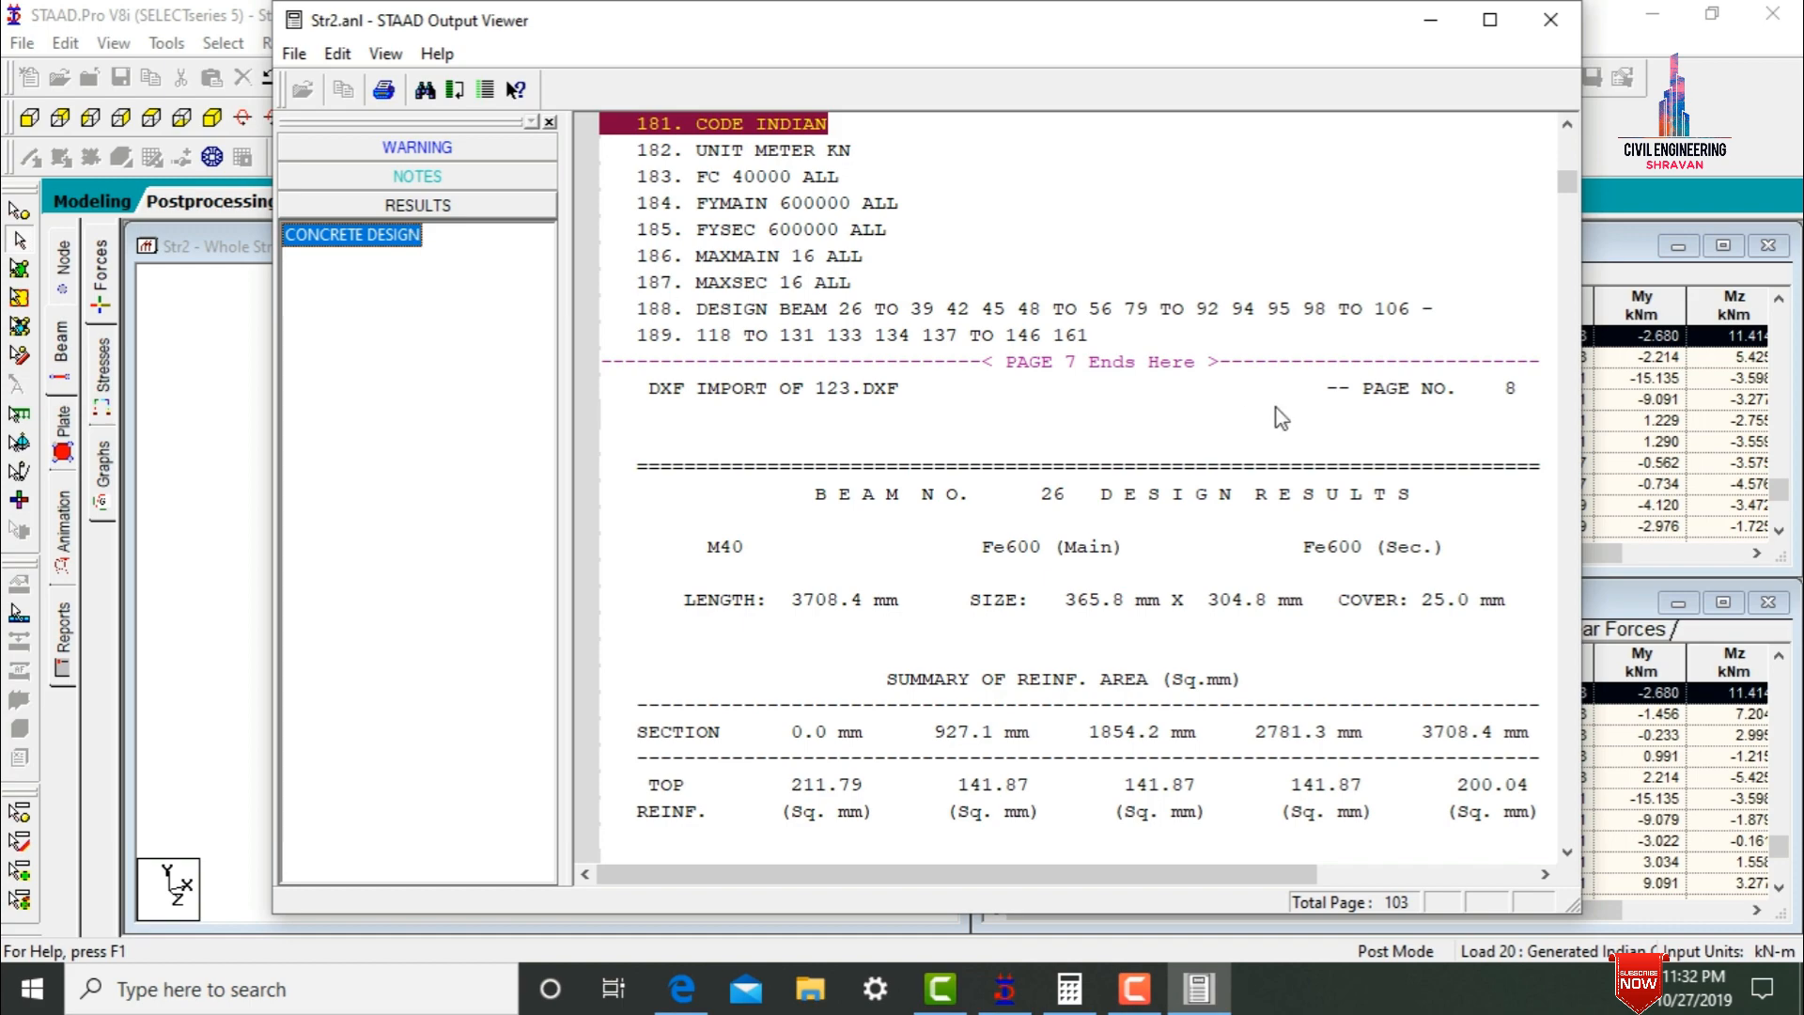
{"action": "left_click_drag", "start_coordinate": [1566, 181], "coordinate": [1571, 239]}
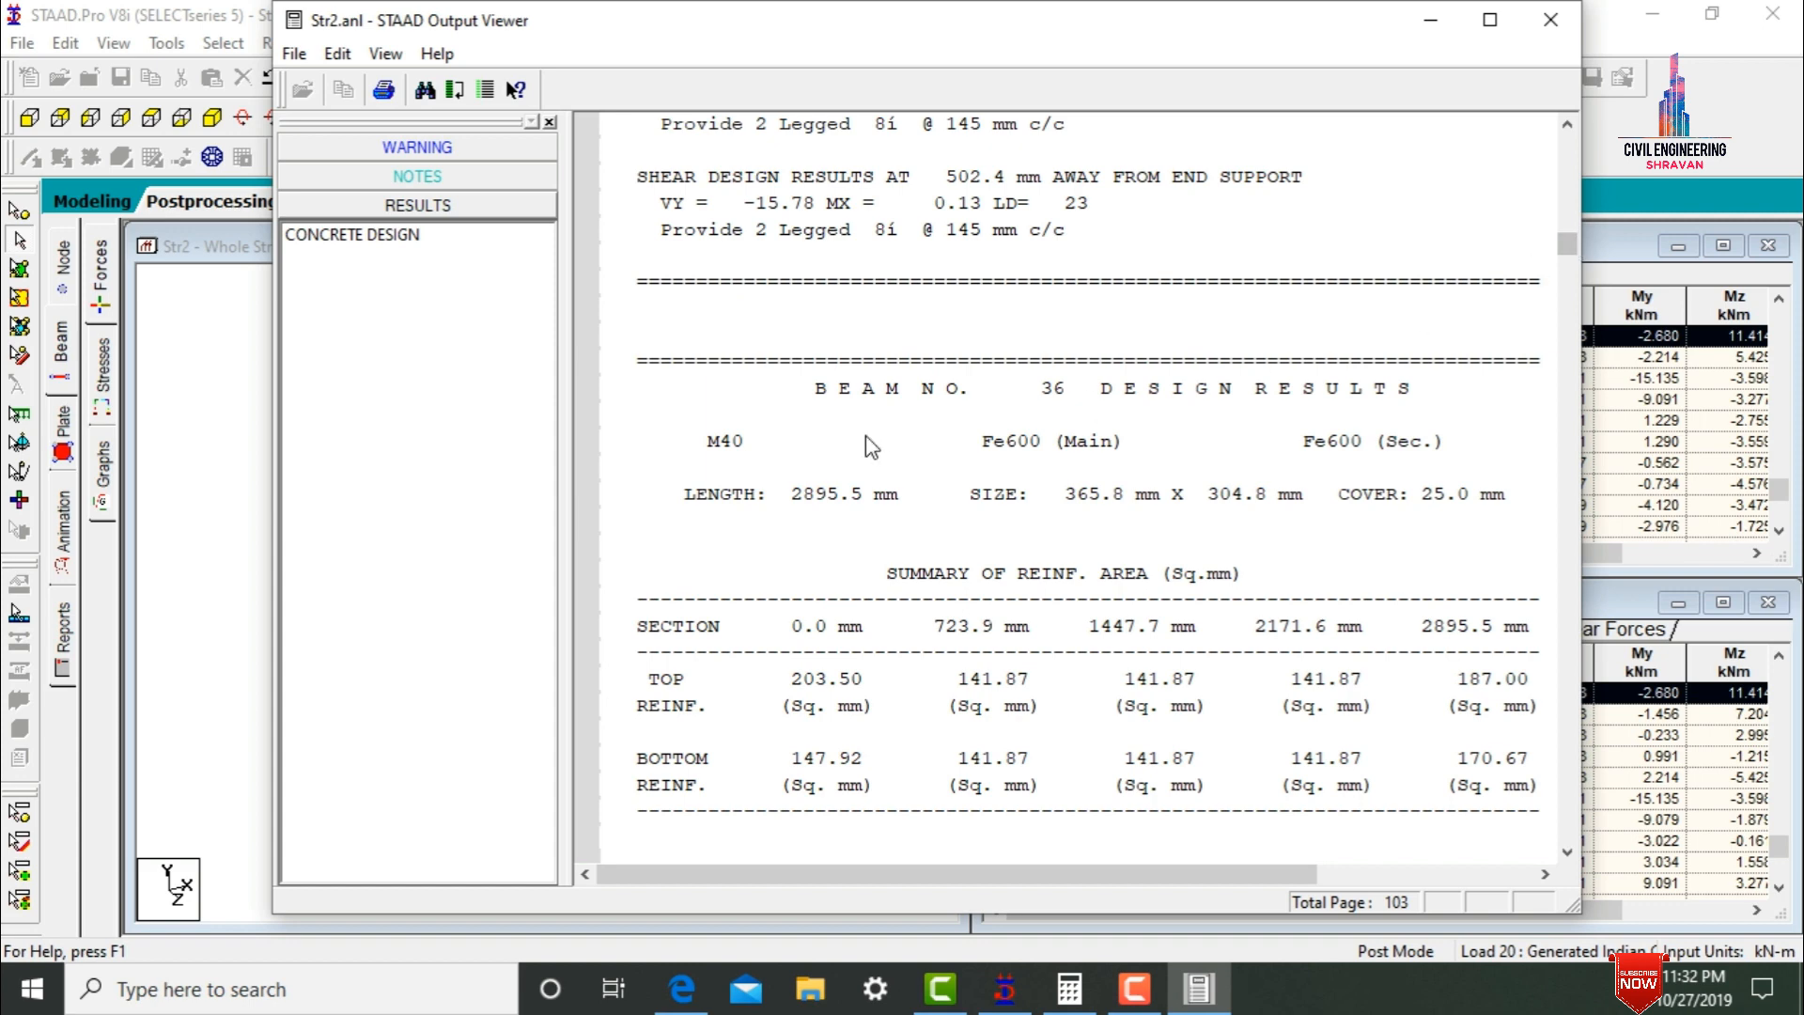
{"action": "left_click", "coordinate": [739, 446]}
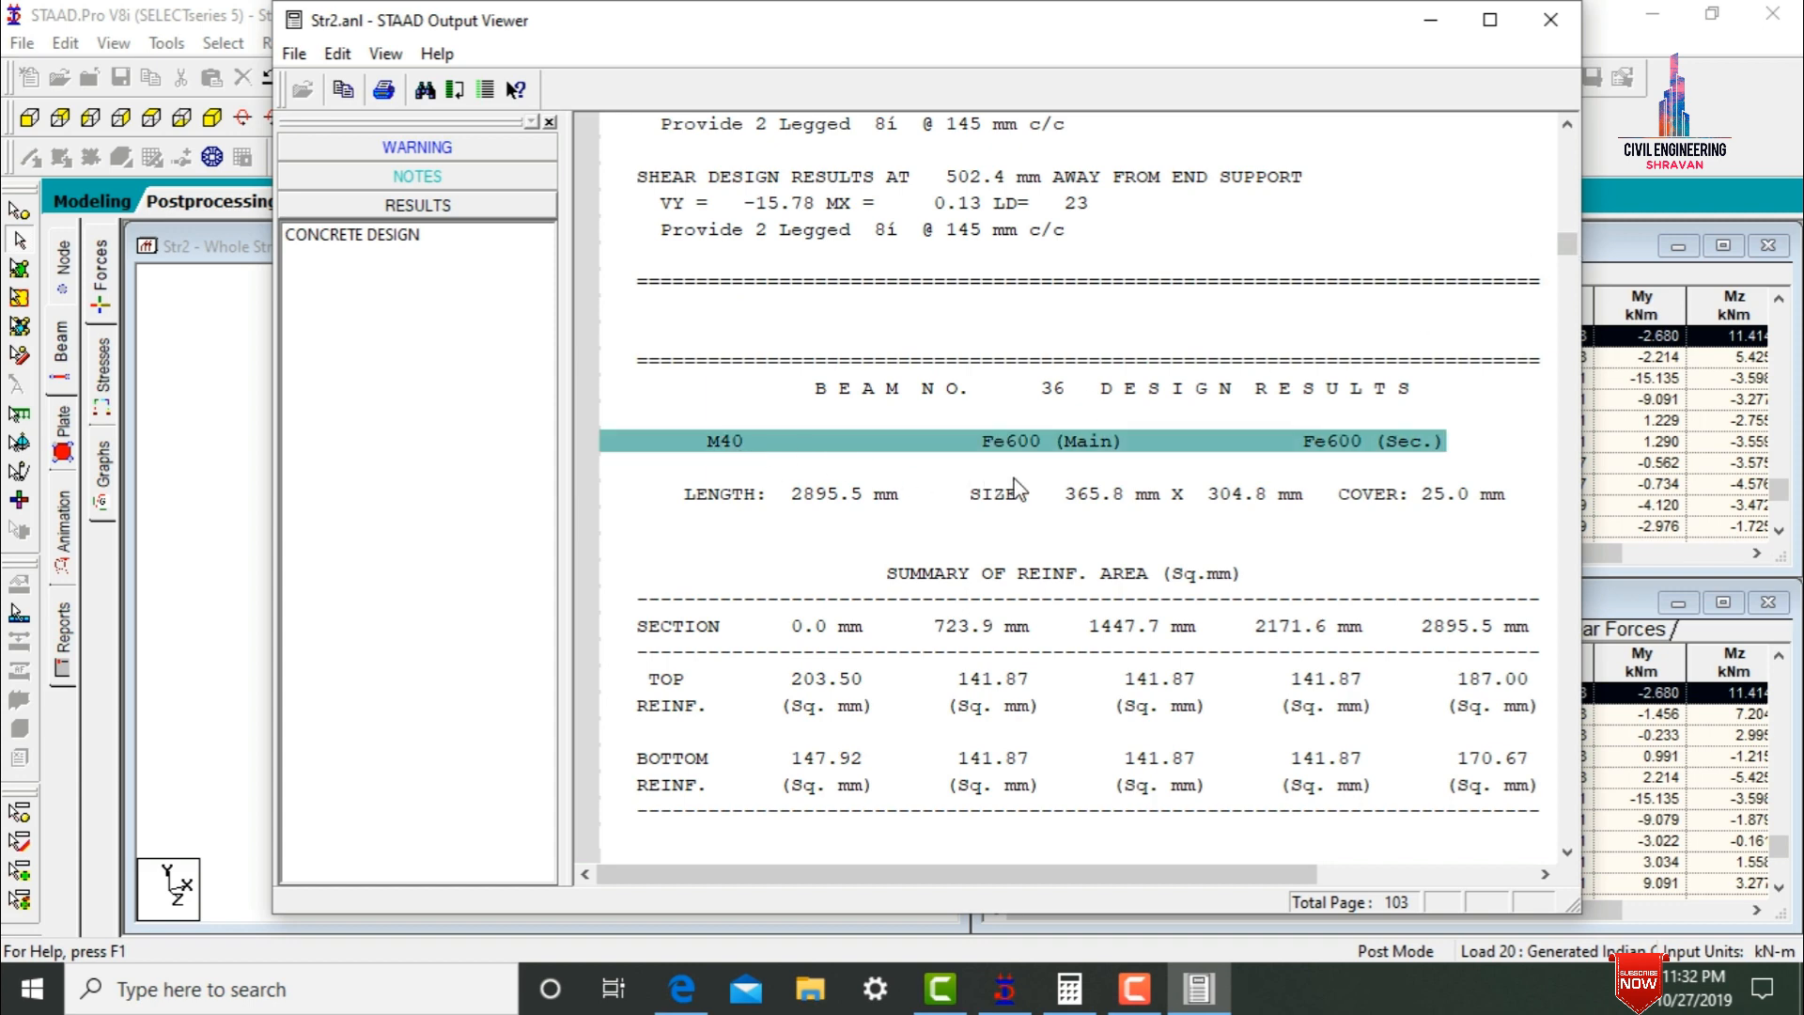
{"action": "left_click_drag", "start_coordinate": [1568, 259], "coordinate": [1545, 338]}
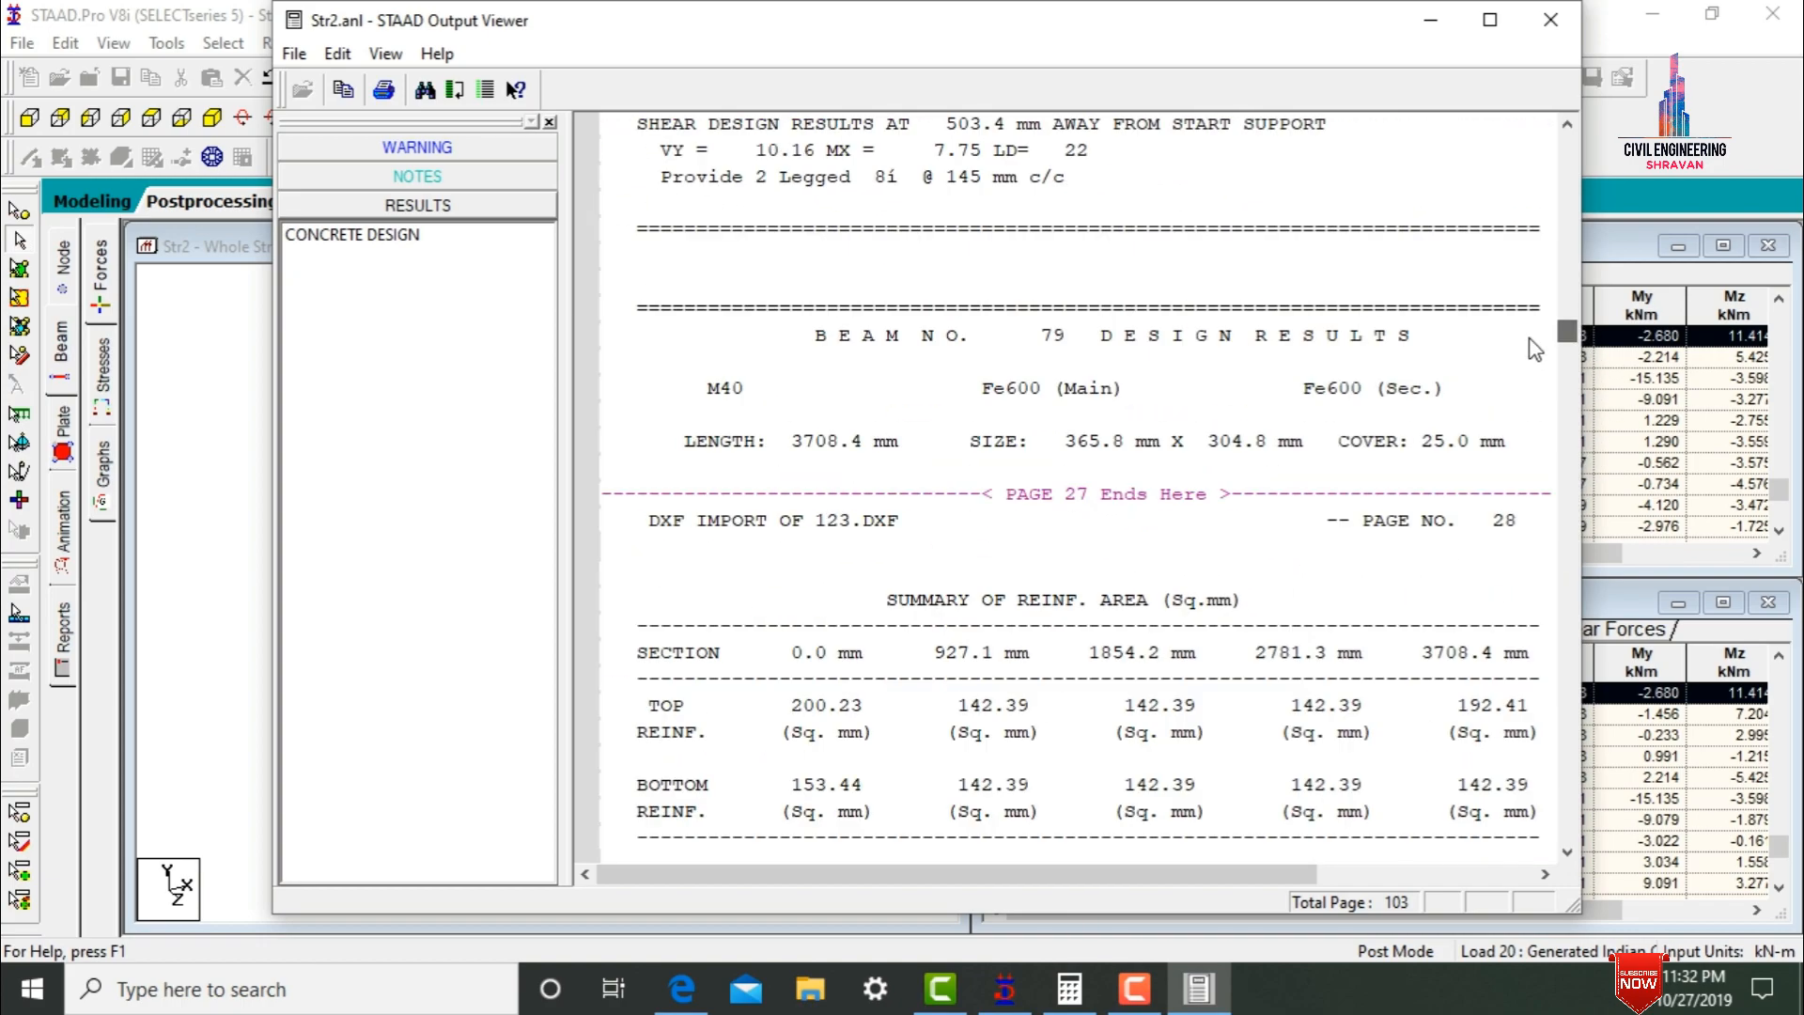
{"action": "left_click", "coordinate": [1547, 31]}
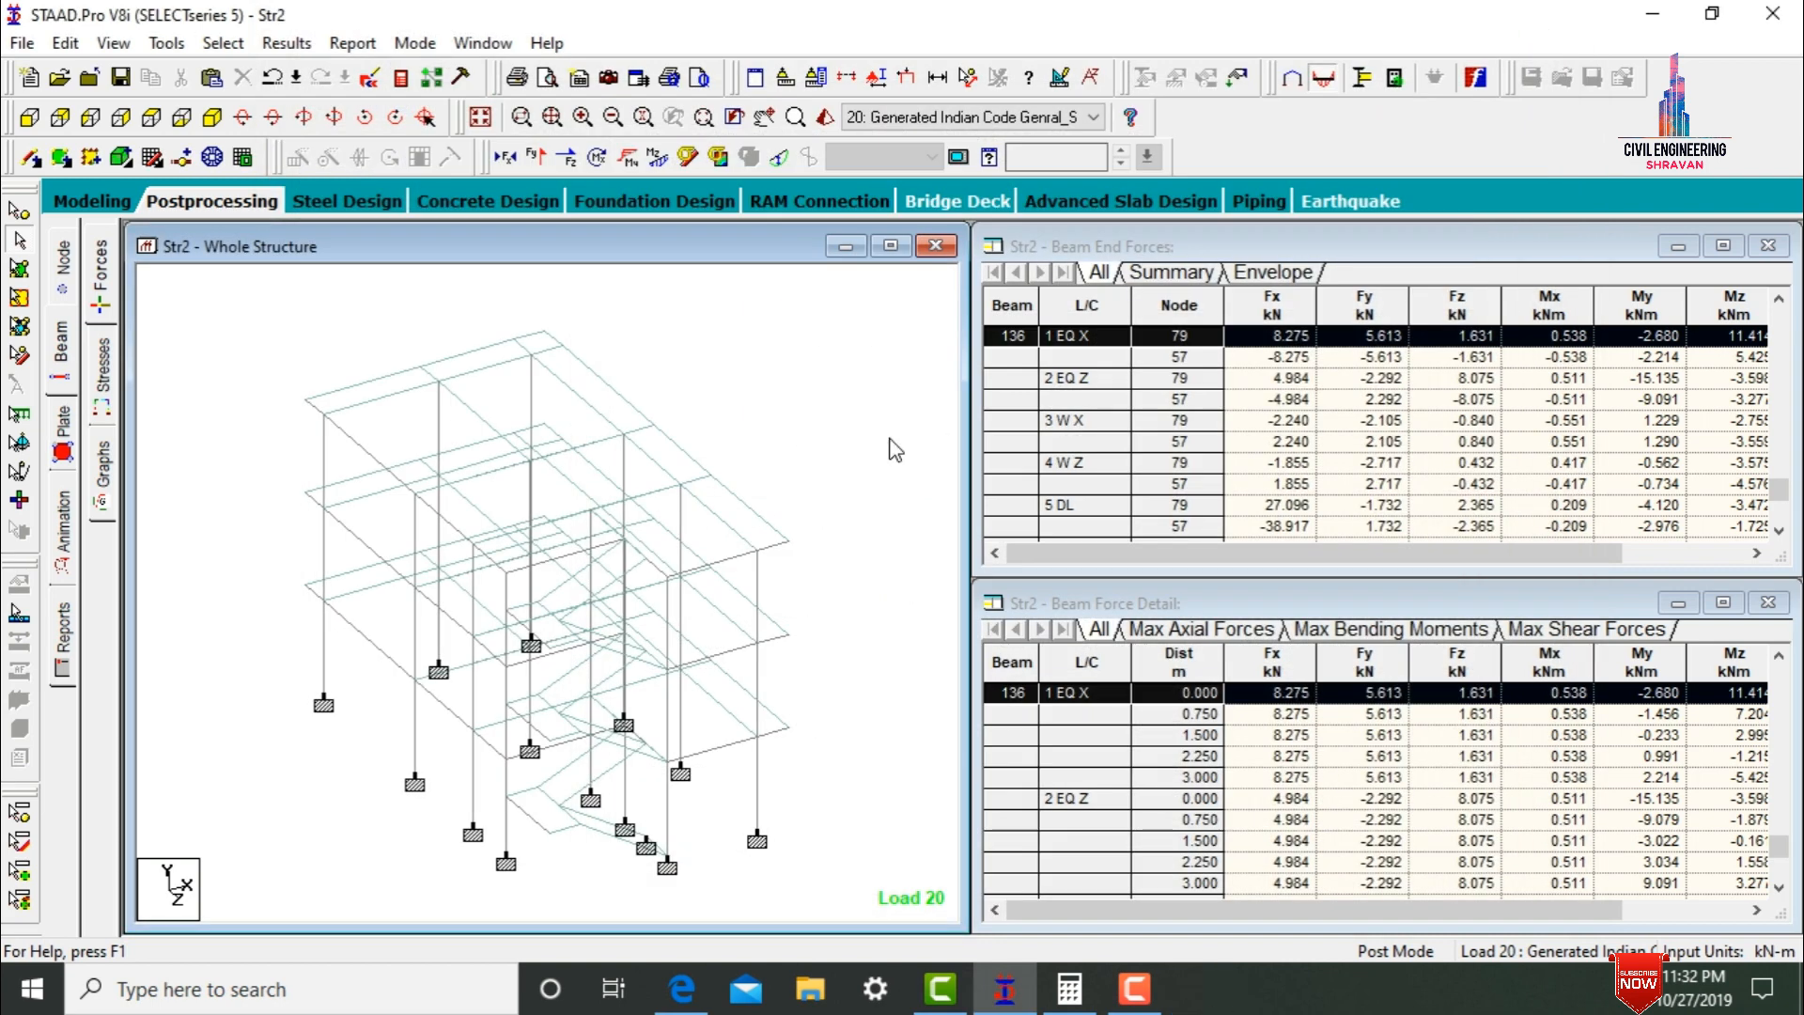
- Include load cases 1 to 7 (EQ X, EQ Z, W X, W Z, DL, LL, FL) for the foundation design
{"action": "left_click", "coordinate": [662, 202]}
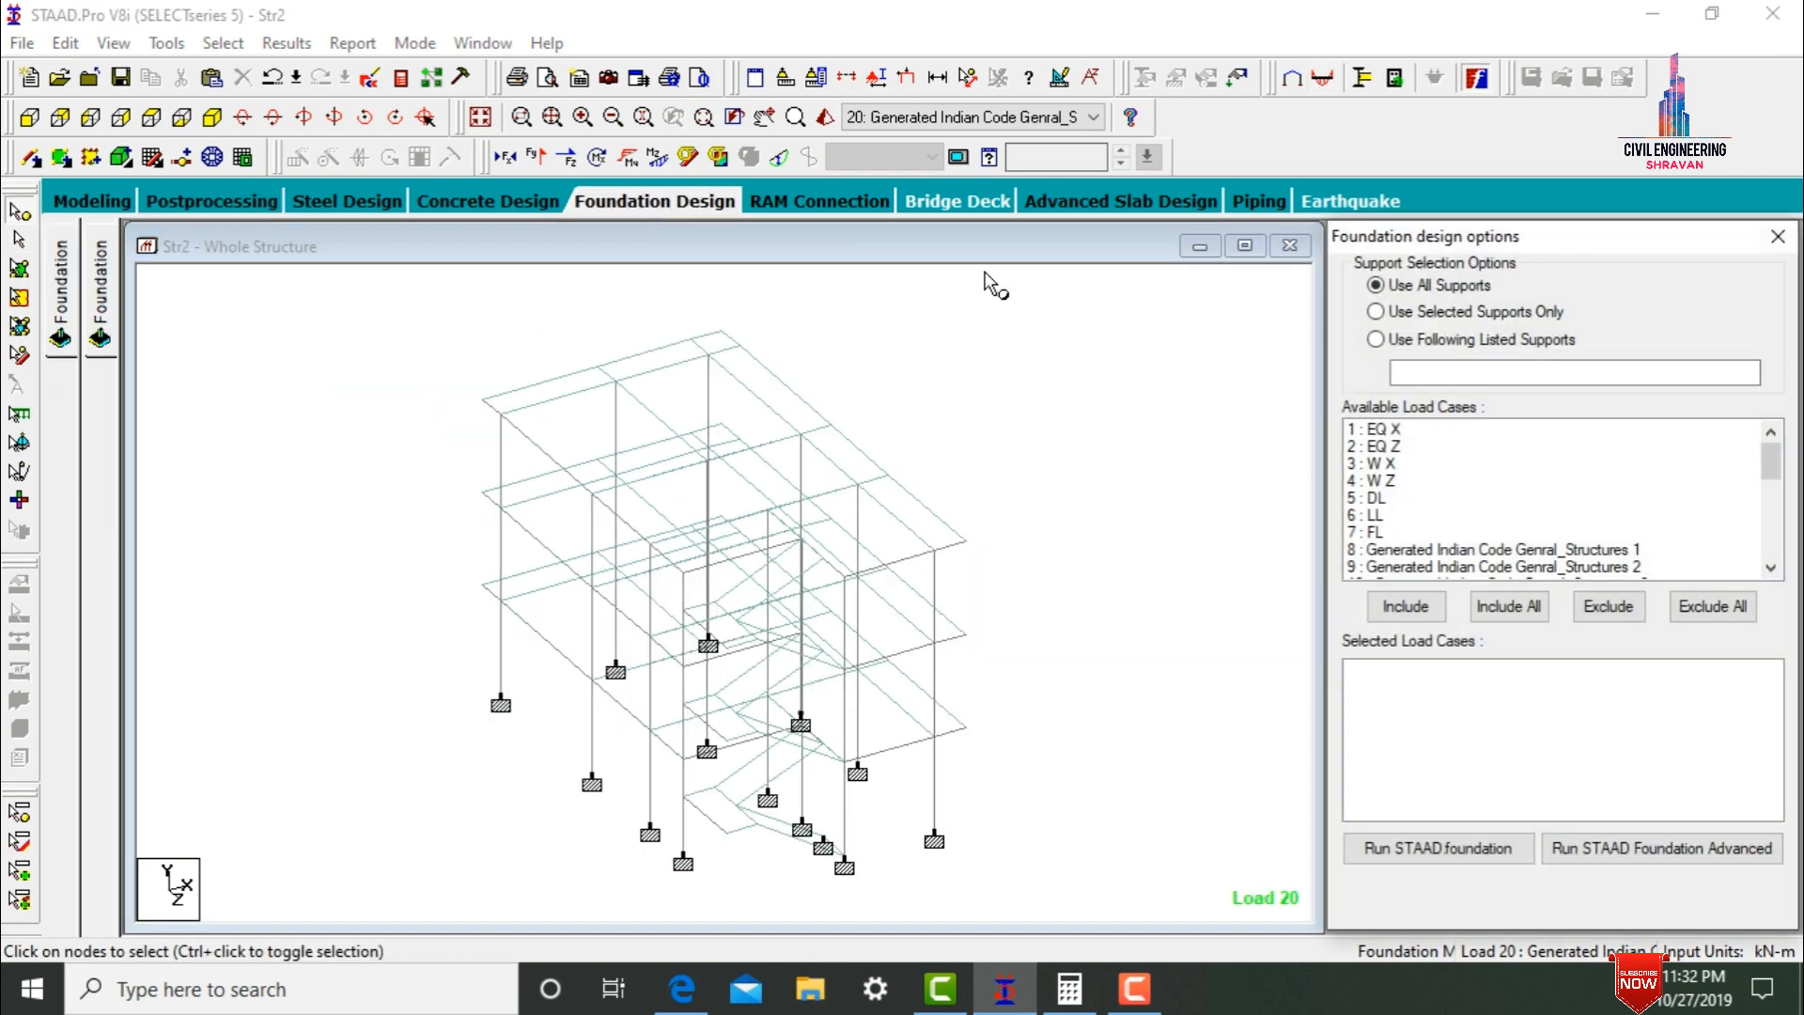
{"action": "left_click", "coordinate": [1421, 430]}
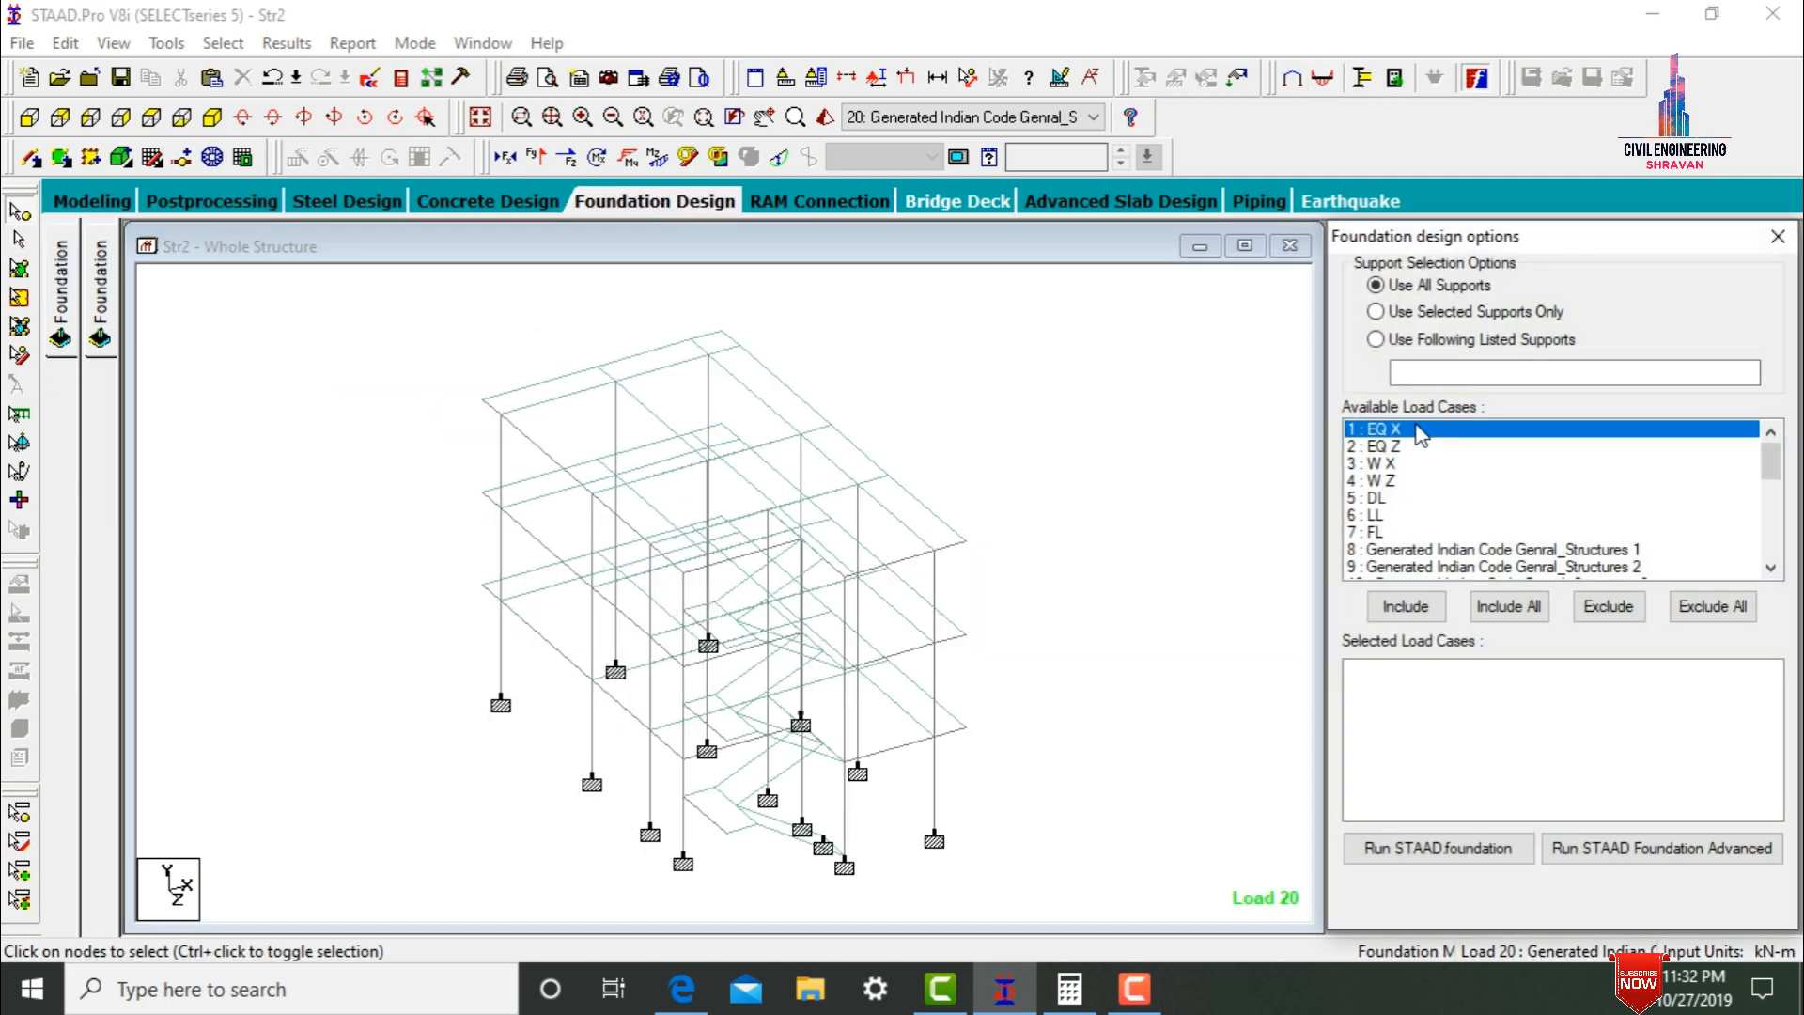
{"action": "left_click", "coordinate": [1419, 447], "text": "ctrl"}
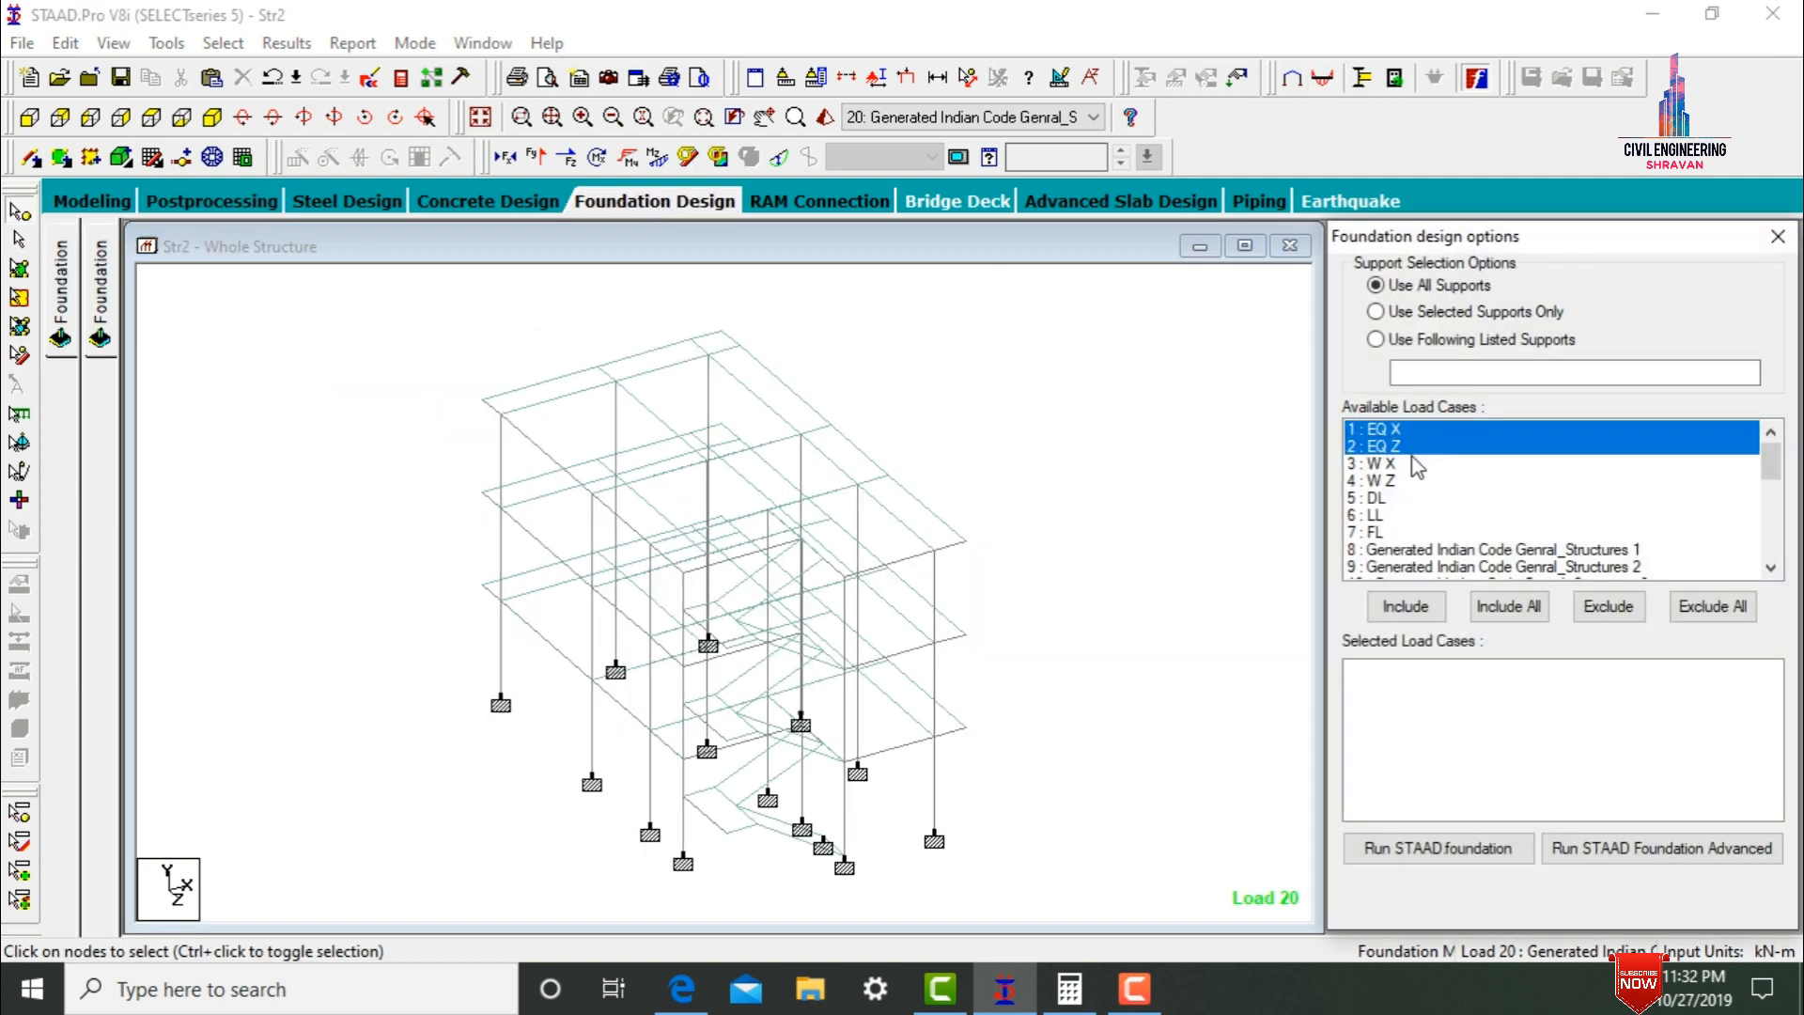
{"action": "left_click", "coordinate": [1411, 464], "text": "ctrl"}
{"action": "left_click", "coordinate": [1408, 481], "text": "ctrl"}
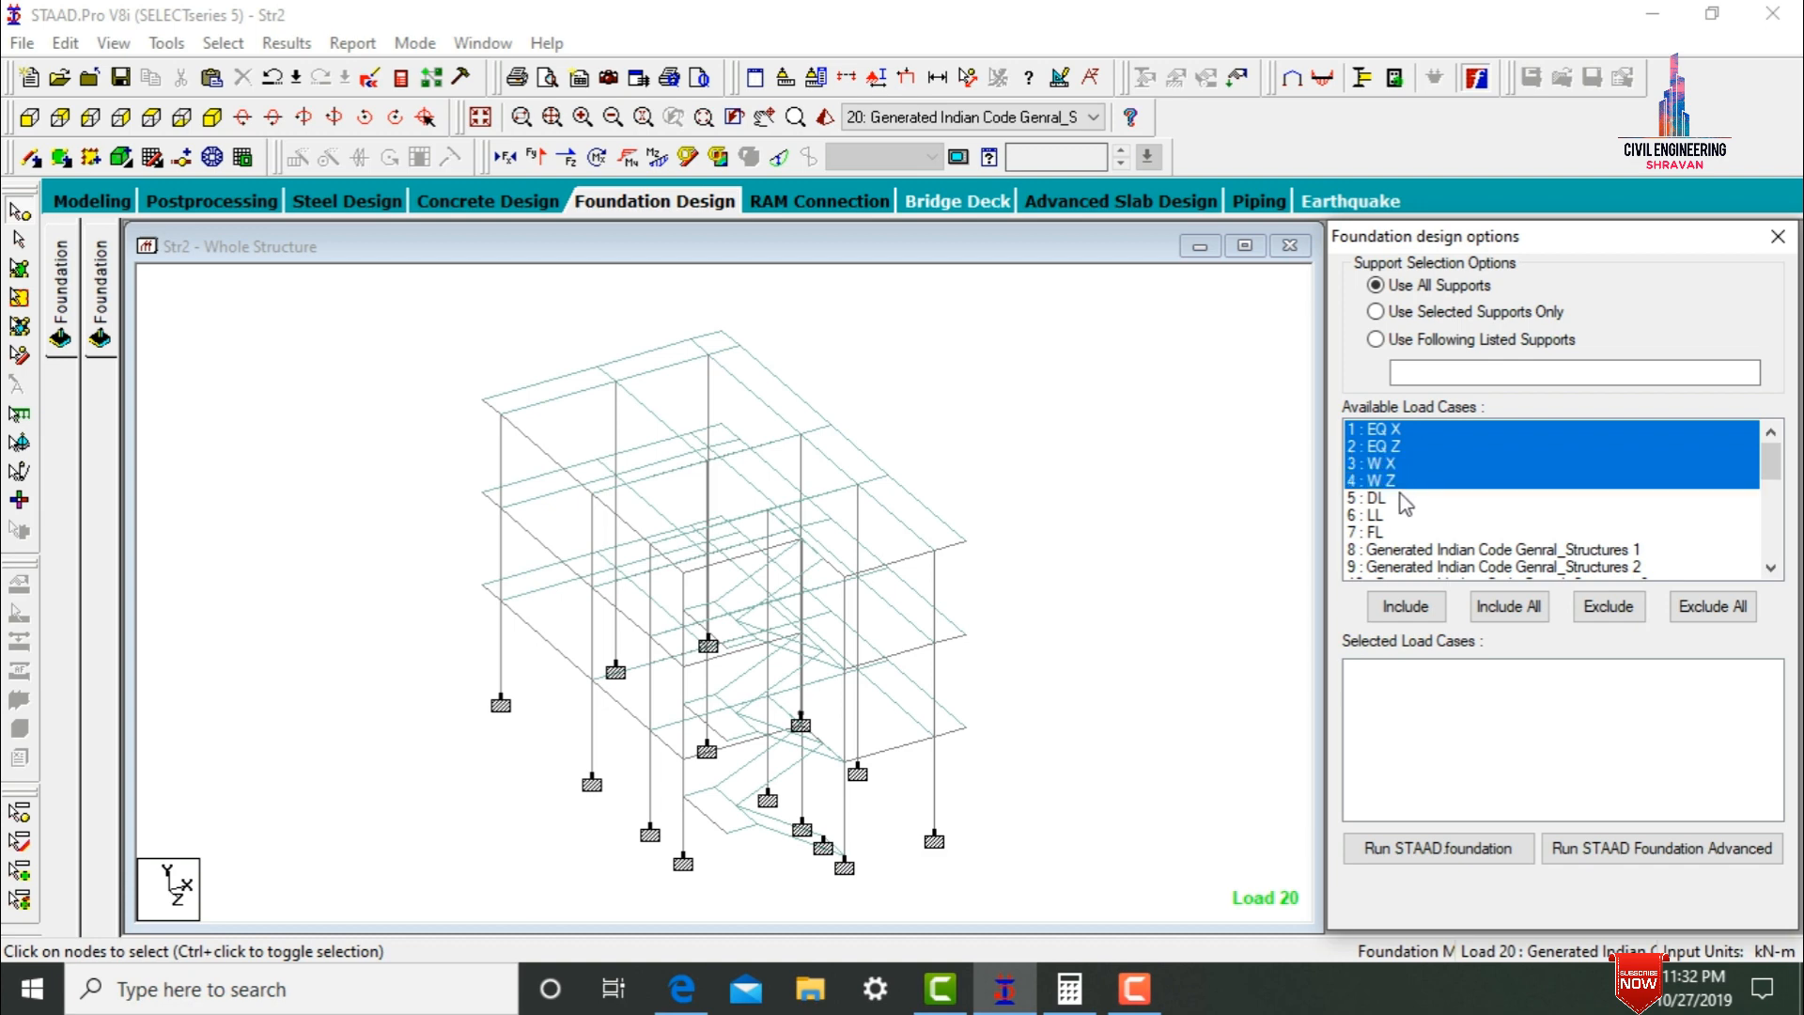
{"action": "left_click", "coordinate": [1396, 499], "text": "ctrl"}
{"action": "left_click", "coordinate": [1394, 518], "text": "ctrl"}
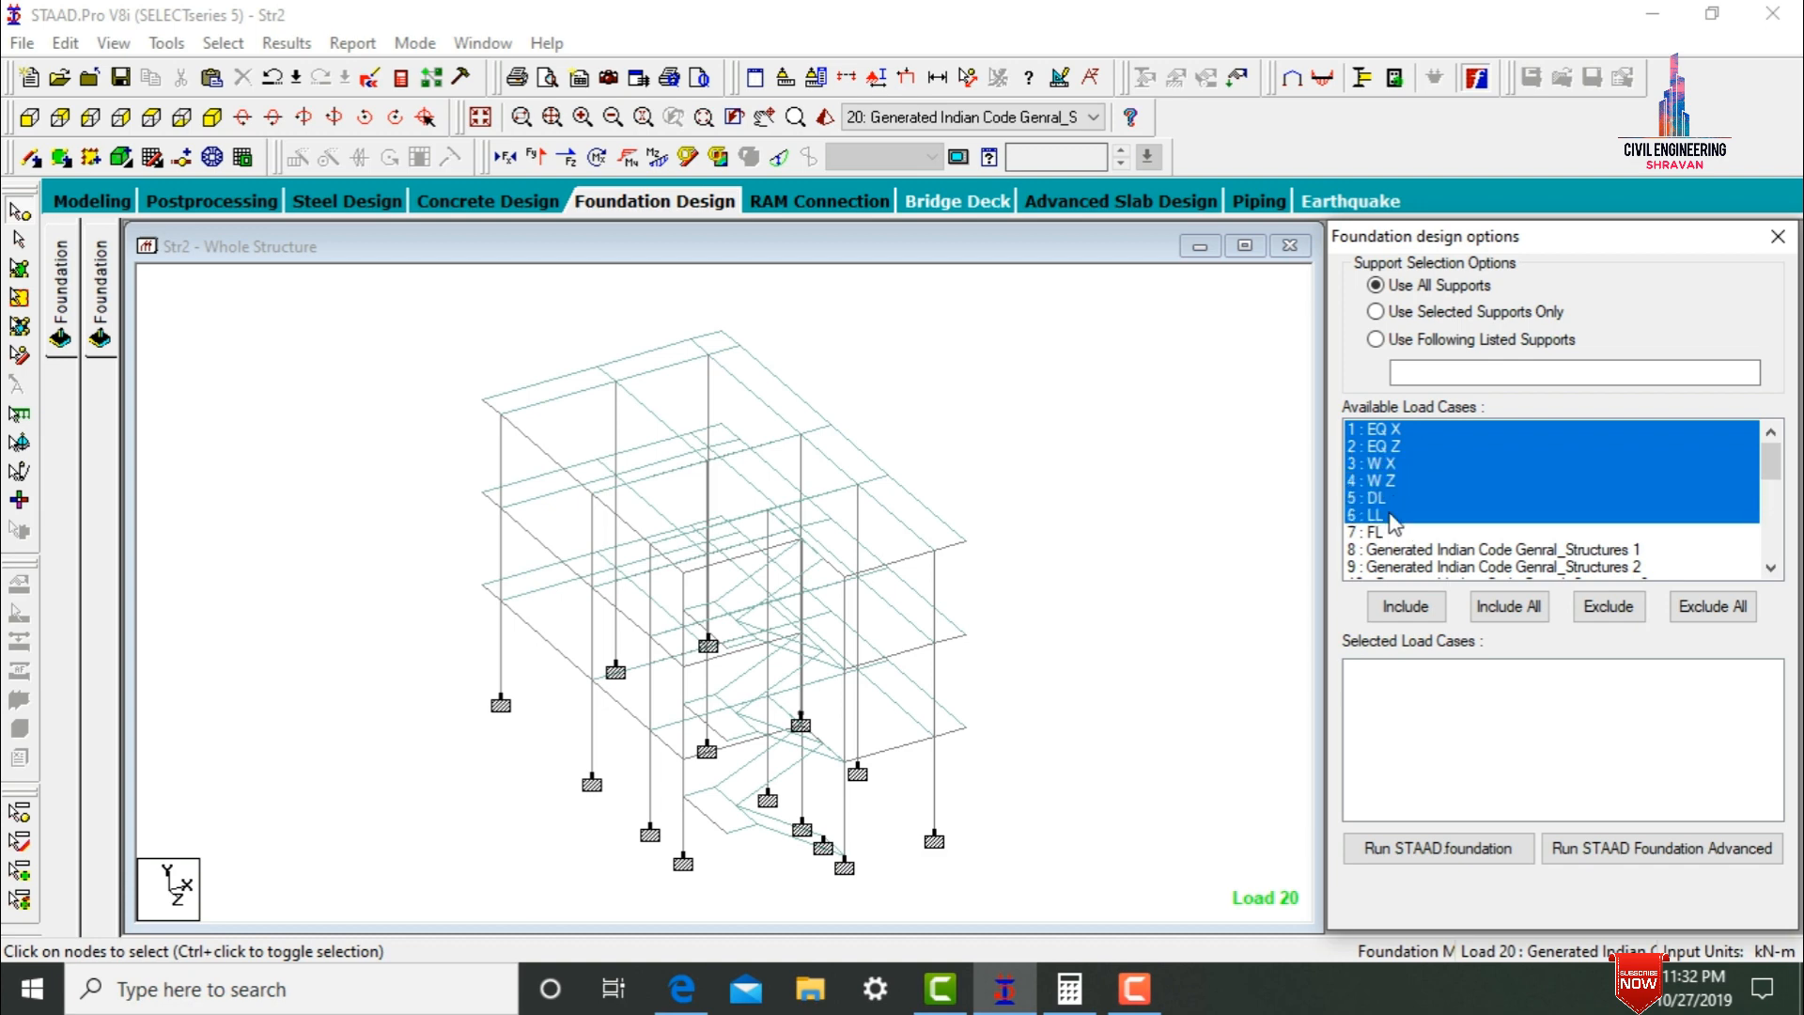
{"action": "left_click", "coordinate": [1387, 533], "text": "ctrl"}
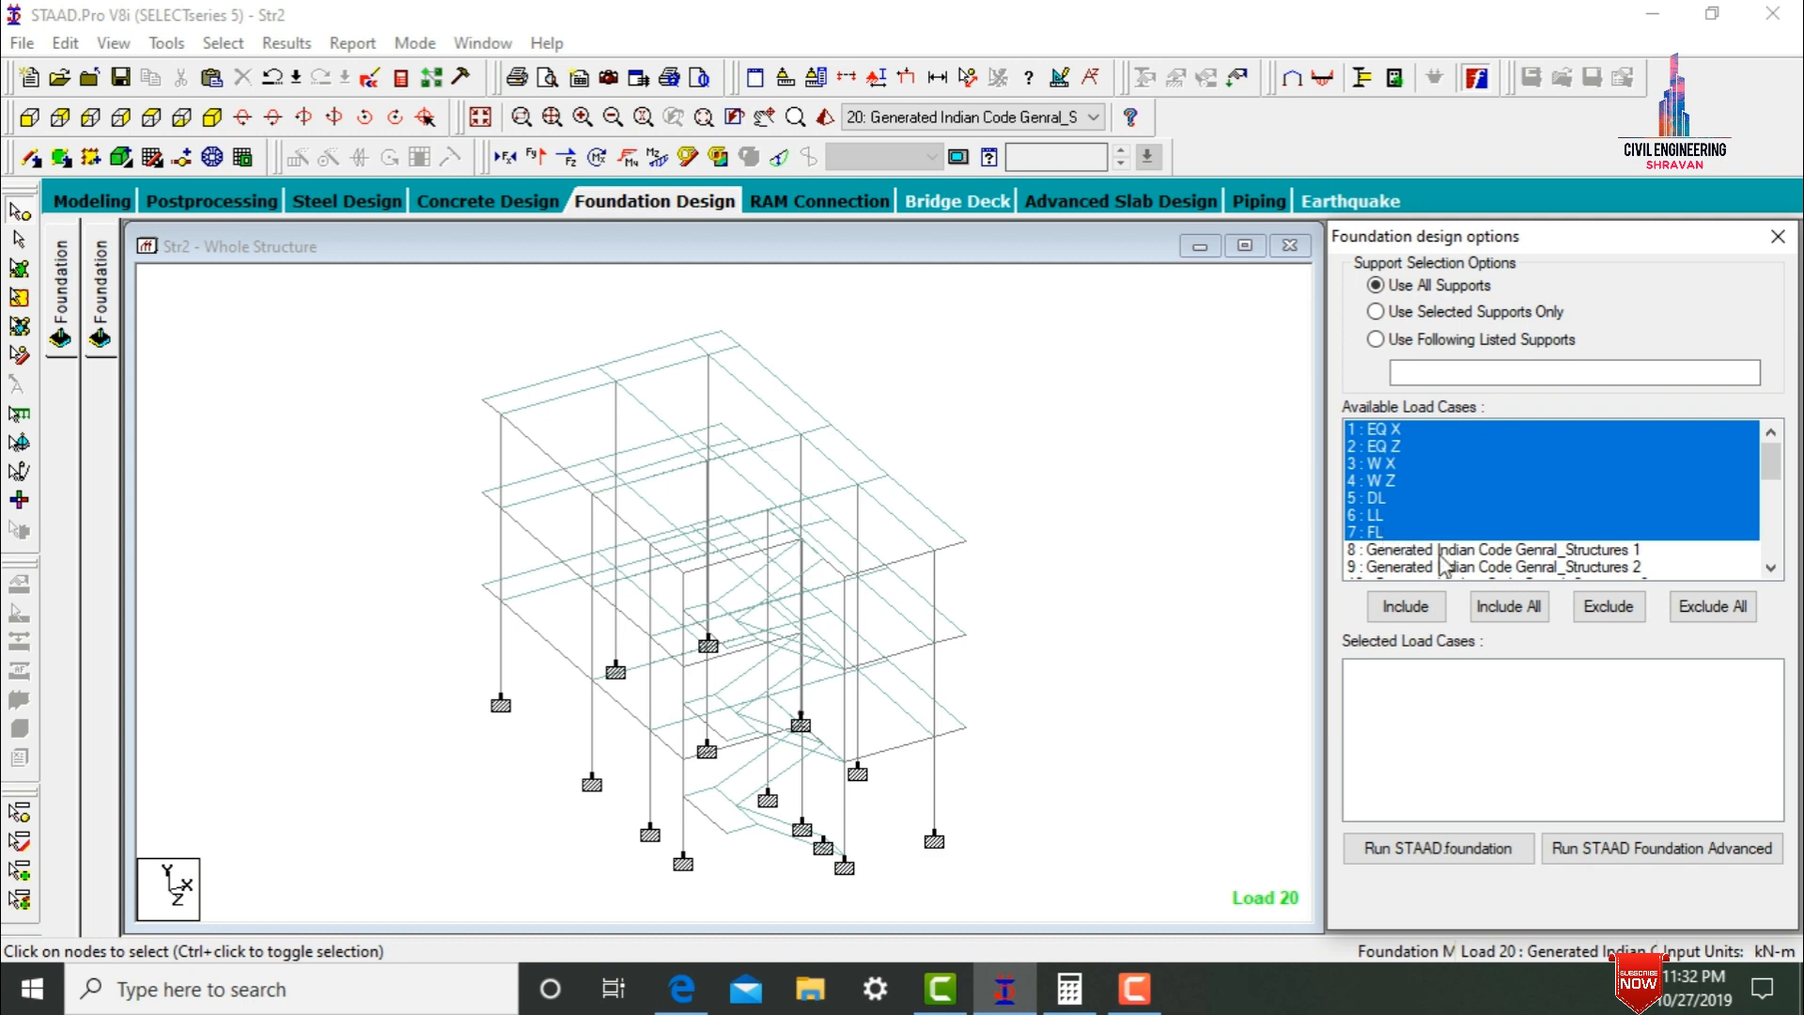
{"action": "left_click", "coordinate": [1419, 609]}
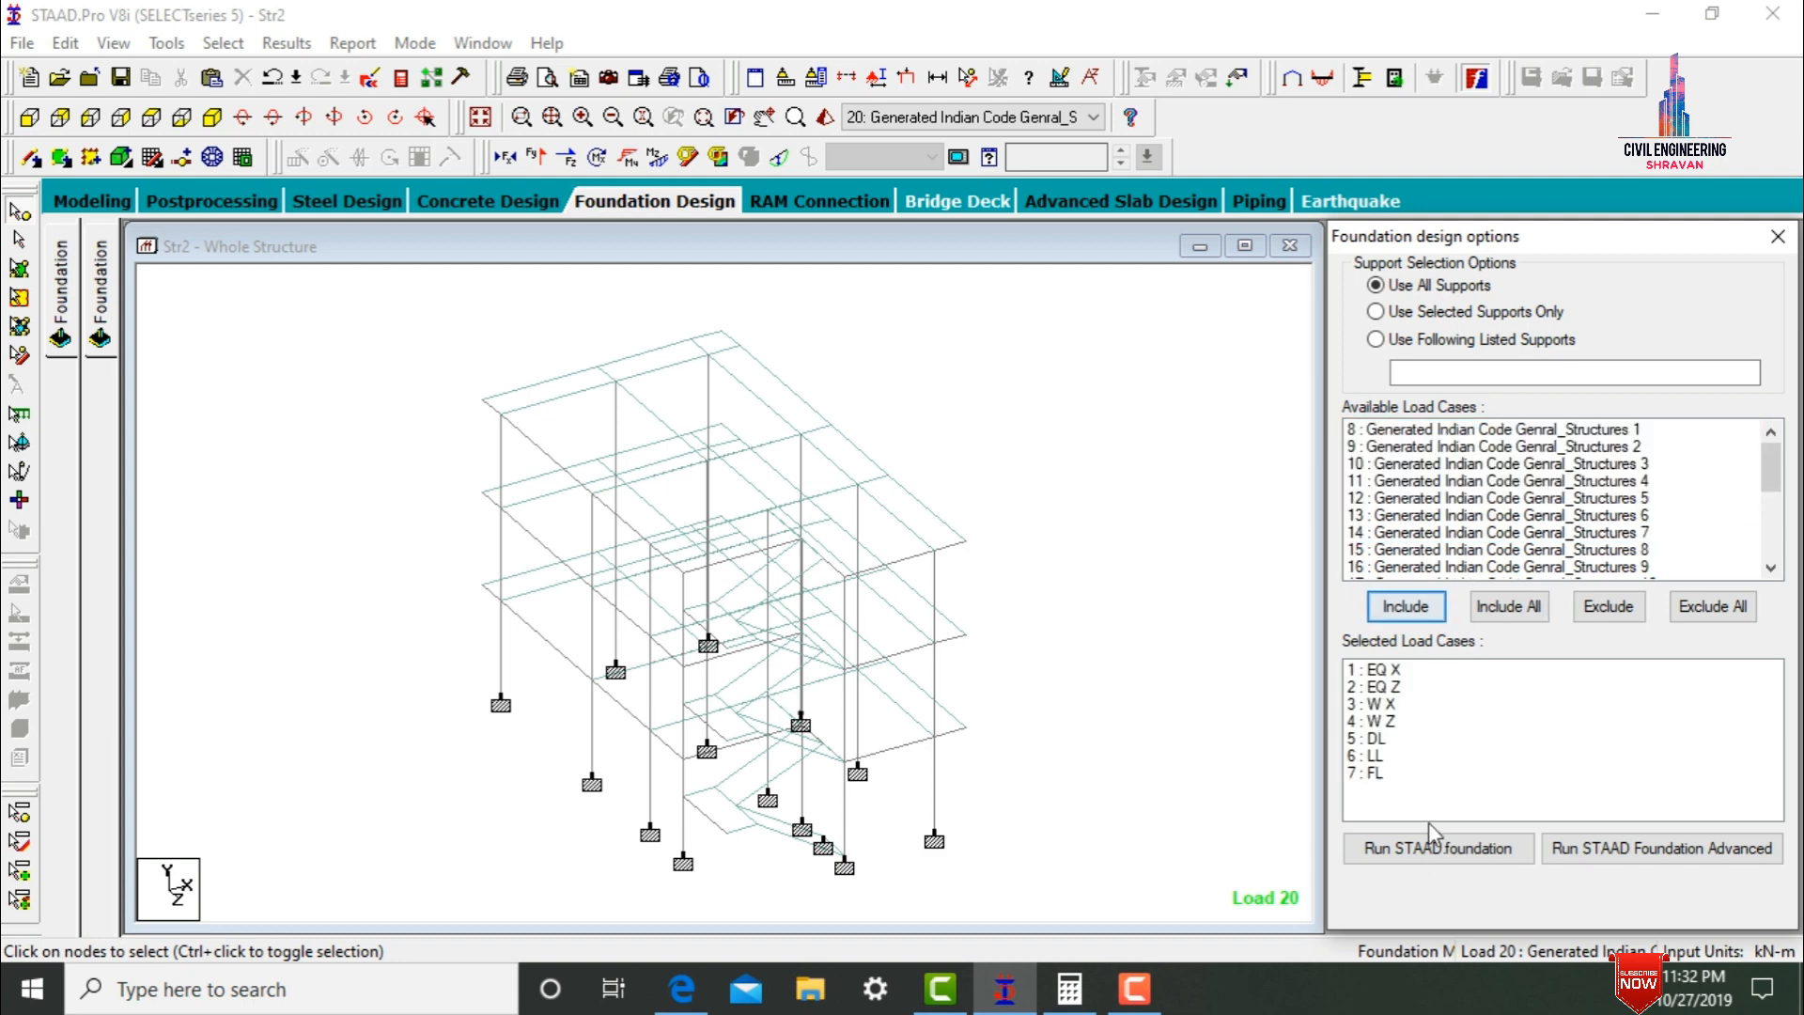
- Transfer the supports and included loads to STAAD.foundation and close the output report pane there
{"action": "left_click", "coordinate": [1438, 850]}
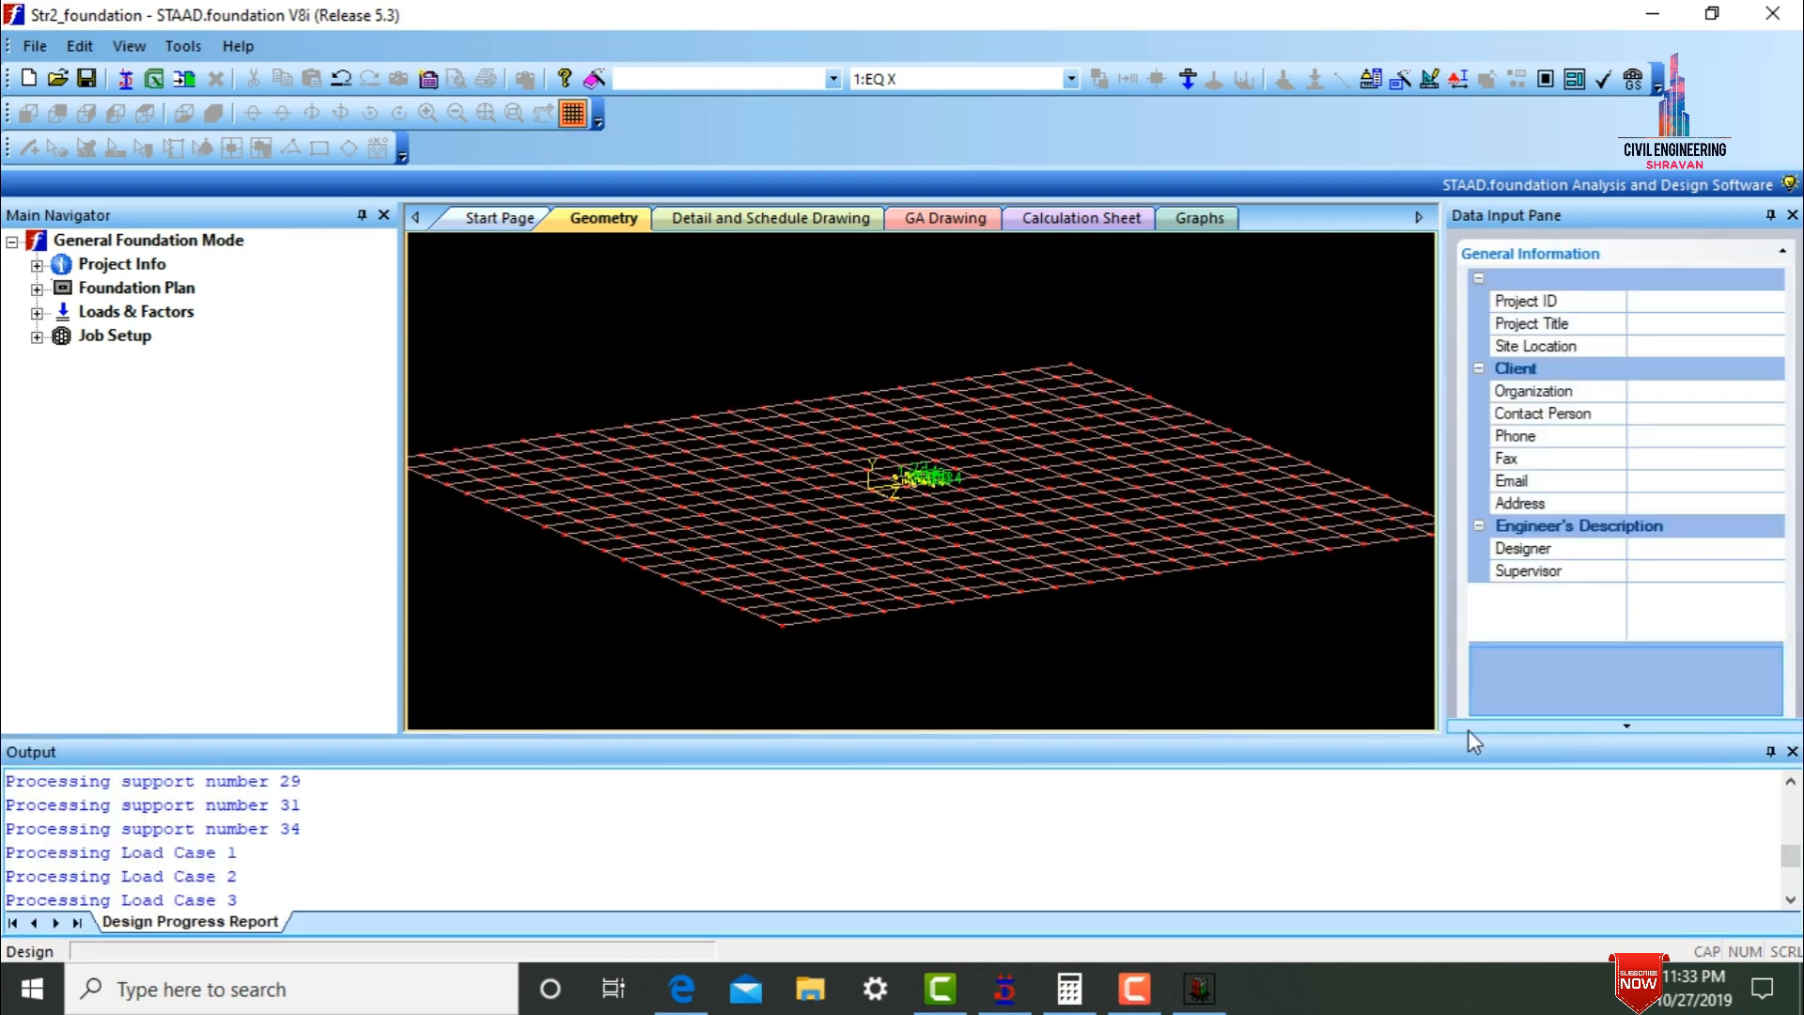
{"action": "left_click", "coordinate": [1791, 751]}
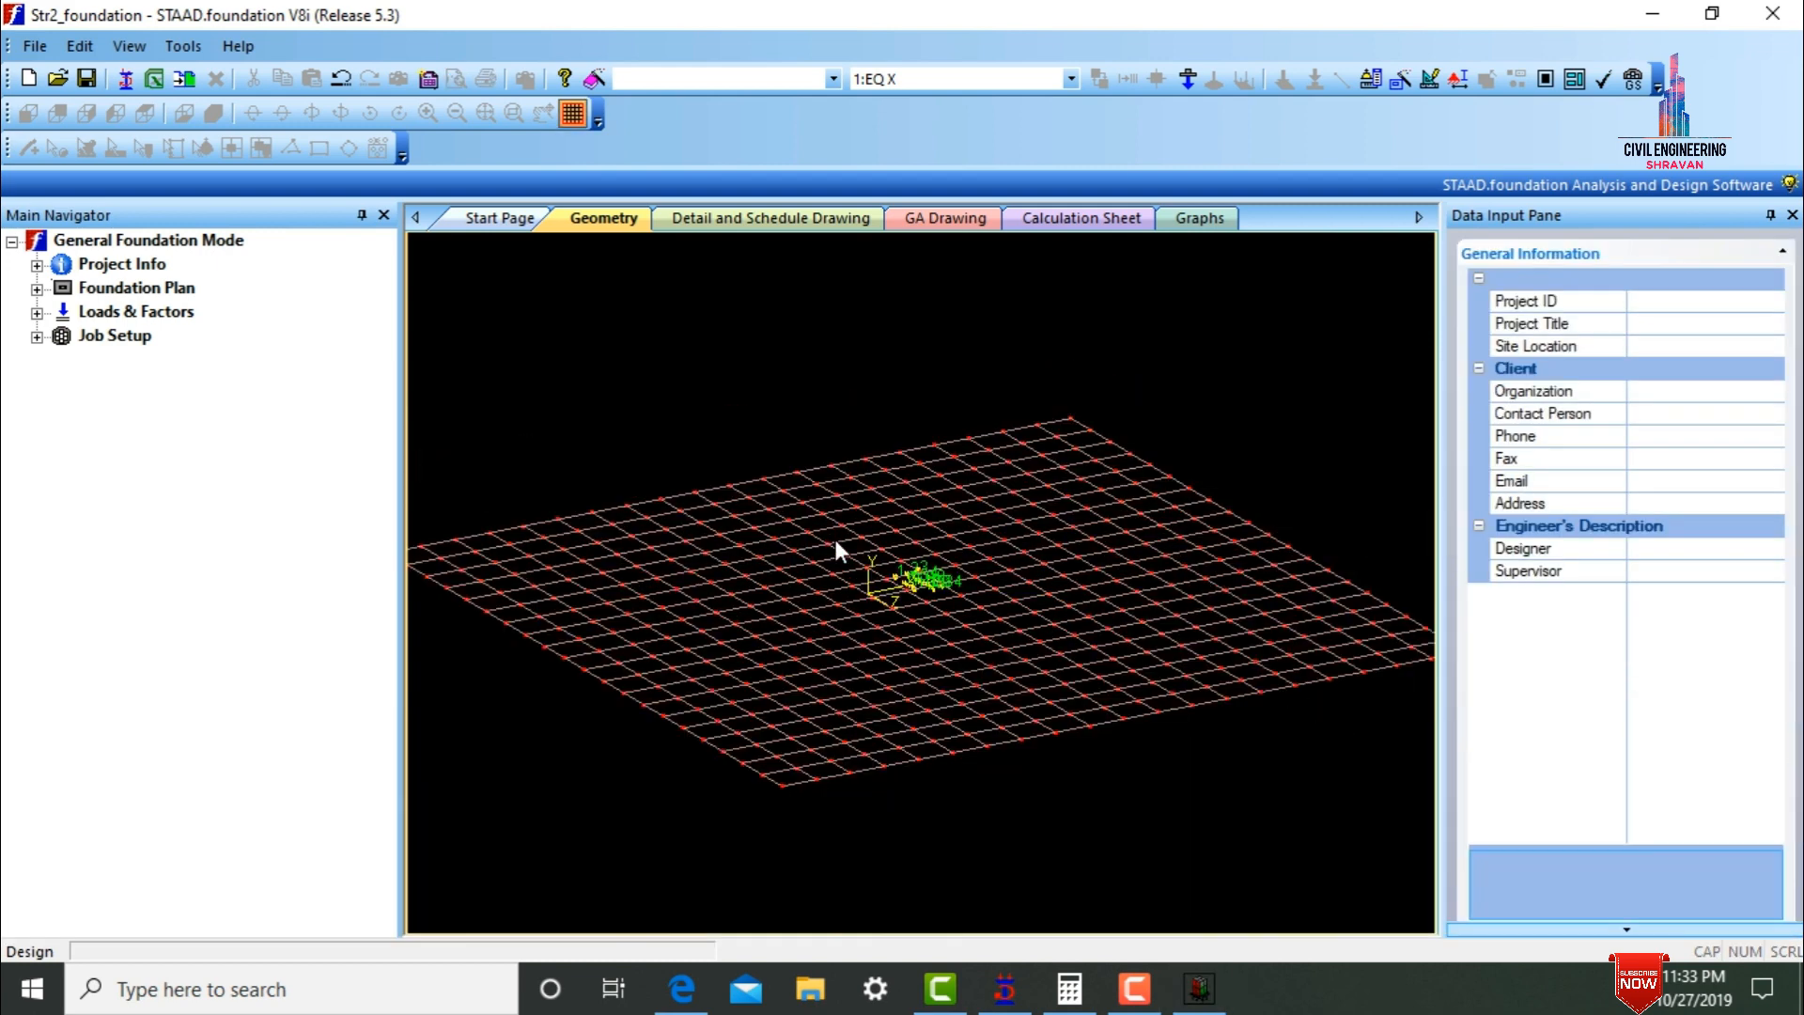
{"action": "scroll", "coordinate": [836, 541], "scroll_direction": "up", "scroll_amount": 3}
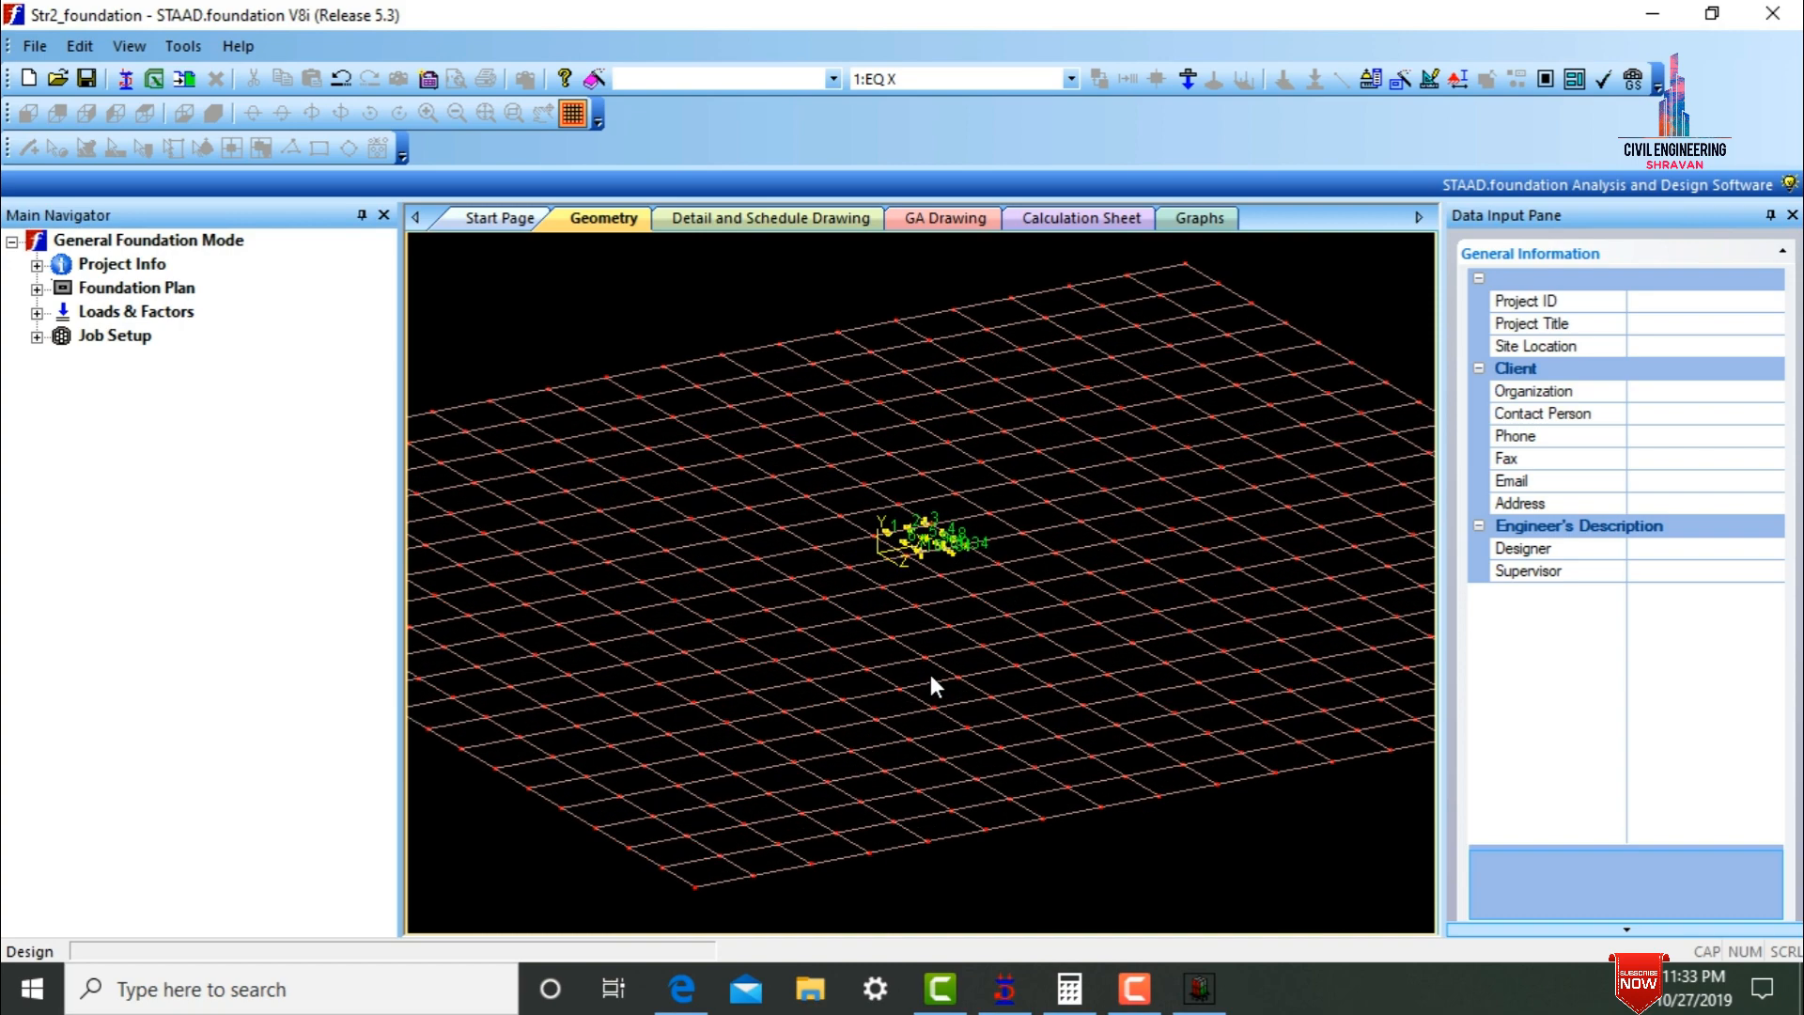
{"action": "scroll", "coordinate": [931, 674], "scroll_direction": "up", "scroll_amount": 1}
{"action": "scroll", "coordinate": [921, 306], "scroll_direction": "up", "scroll_amount": 3}
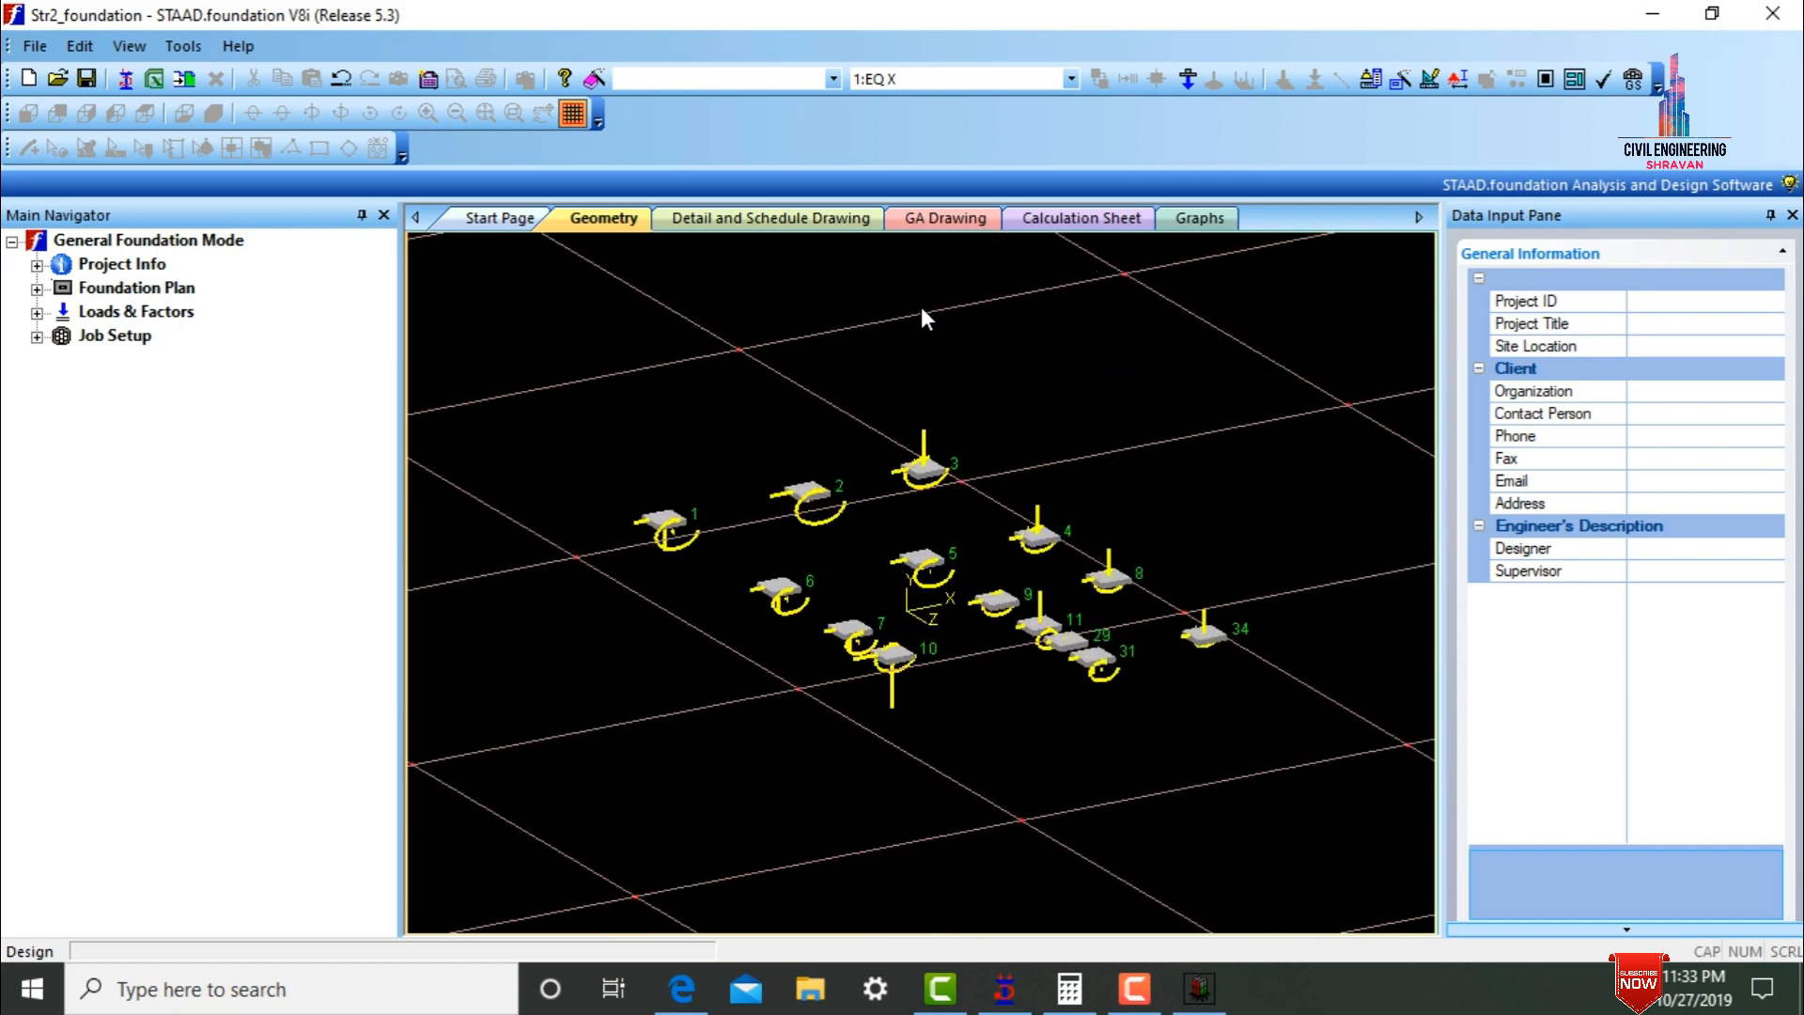
- Generate the service and ultimate load combinations from the INDIAN table, numbered from 101 and 201
{"action": "left_click", "coordinate": [36, 312]}
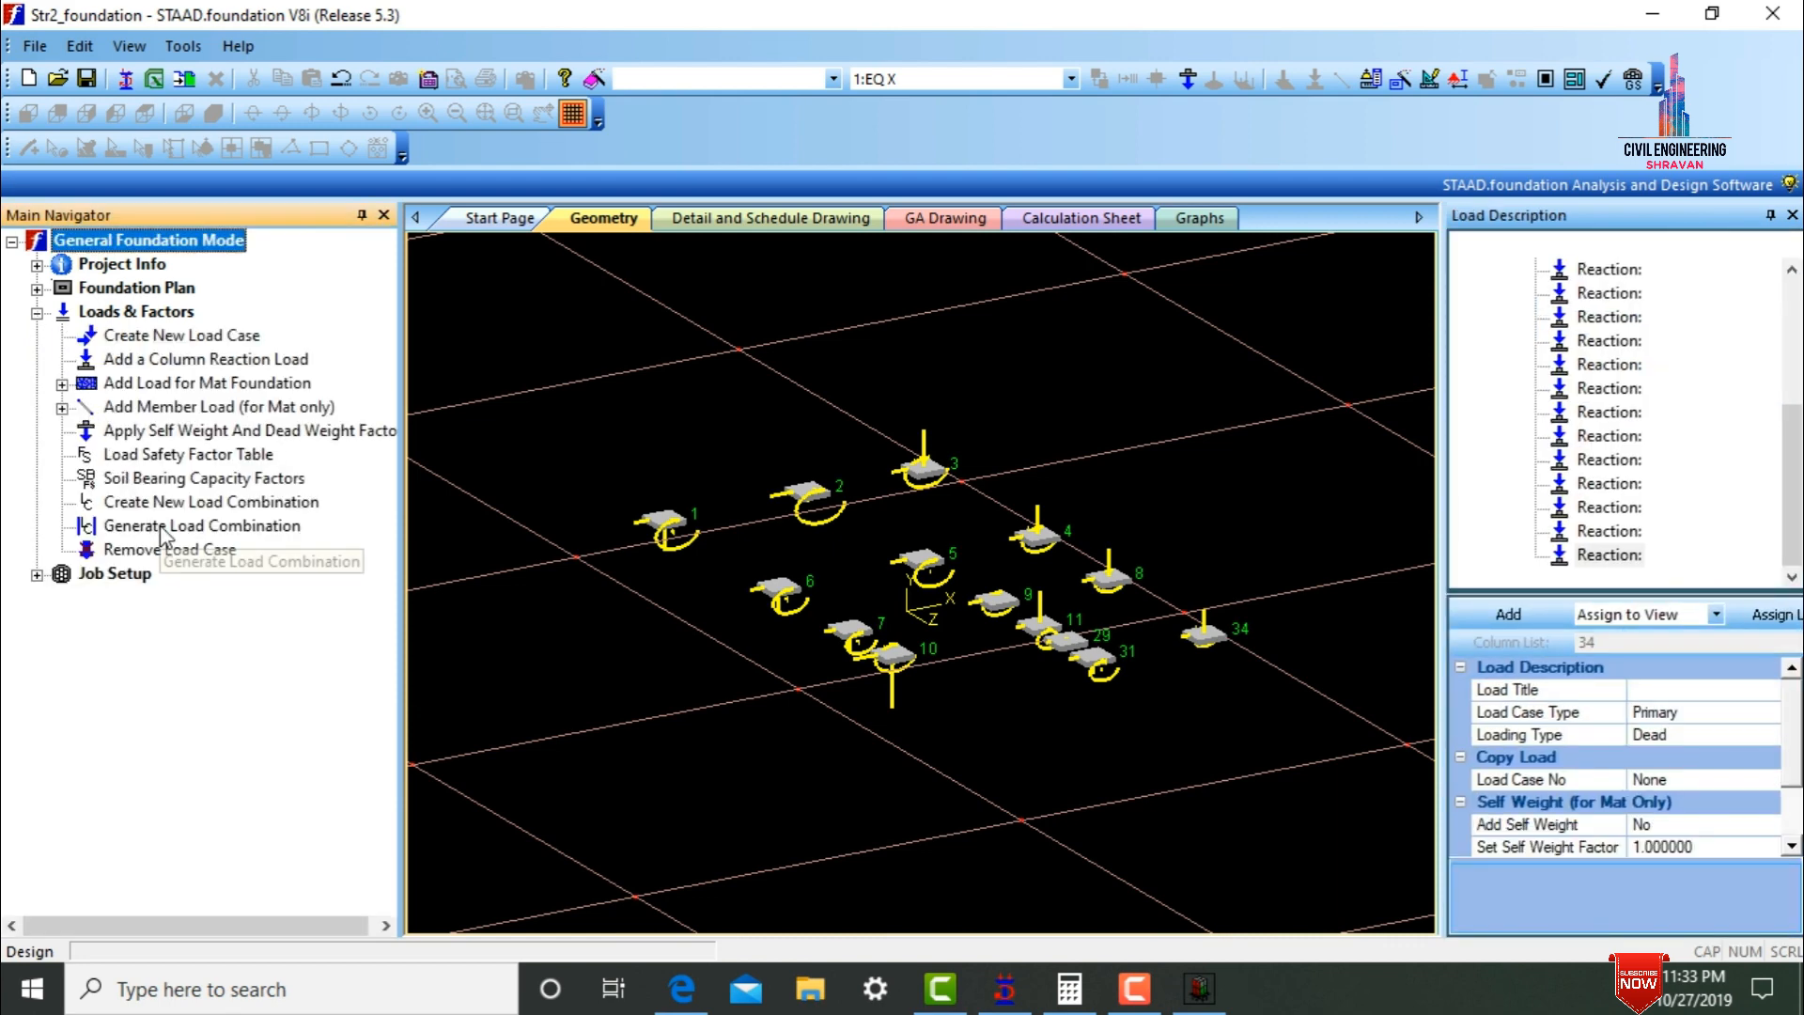
{"action": "left_click", "coordinate": [162, 528]}
{"action": "left_click", "coordinate": [595, 212]}
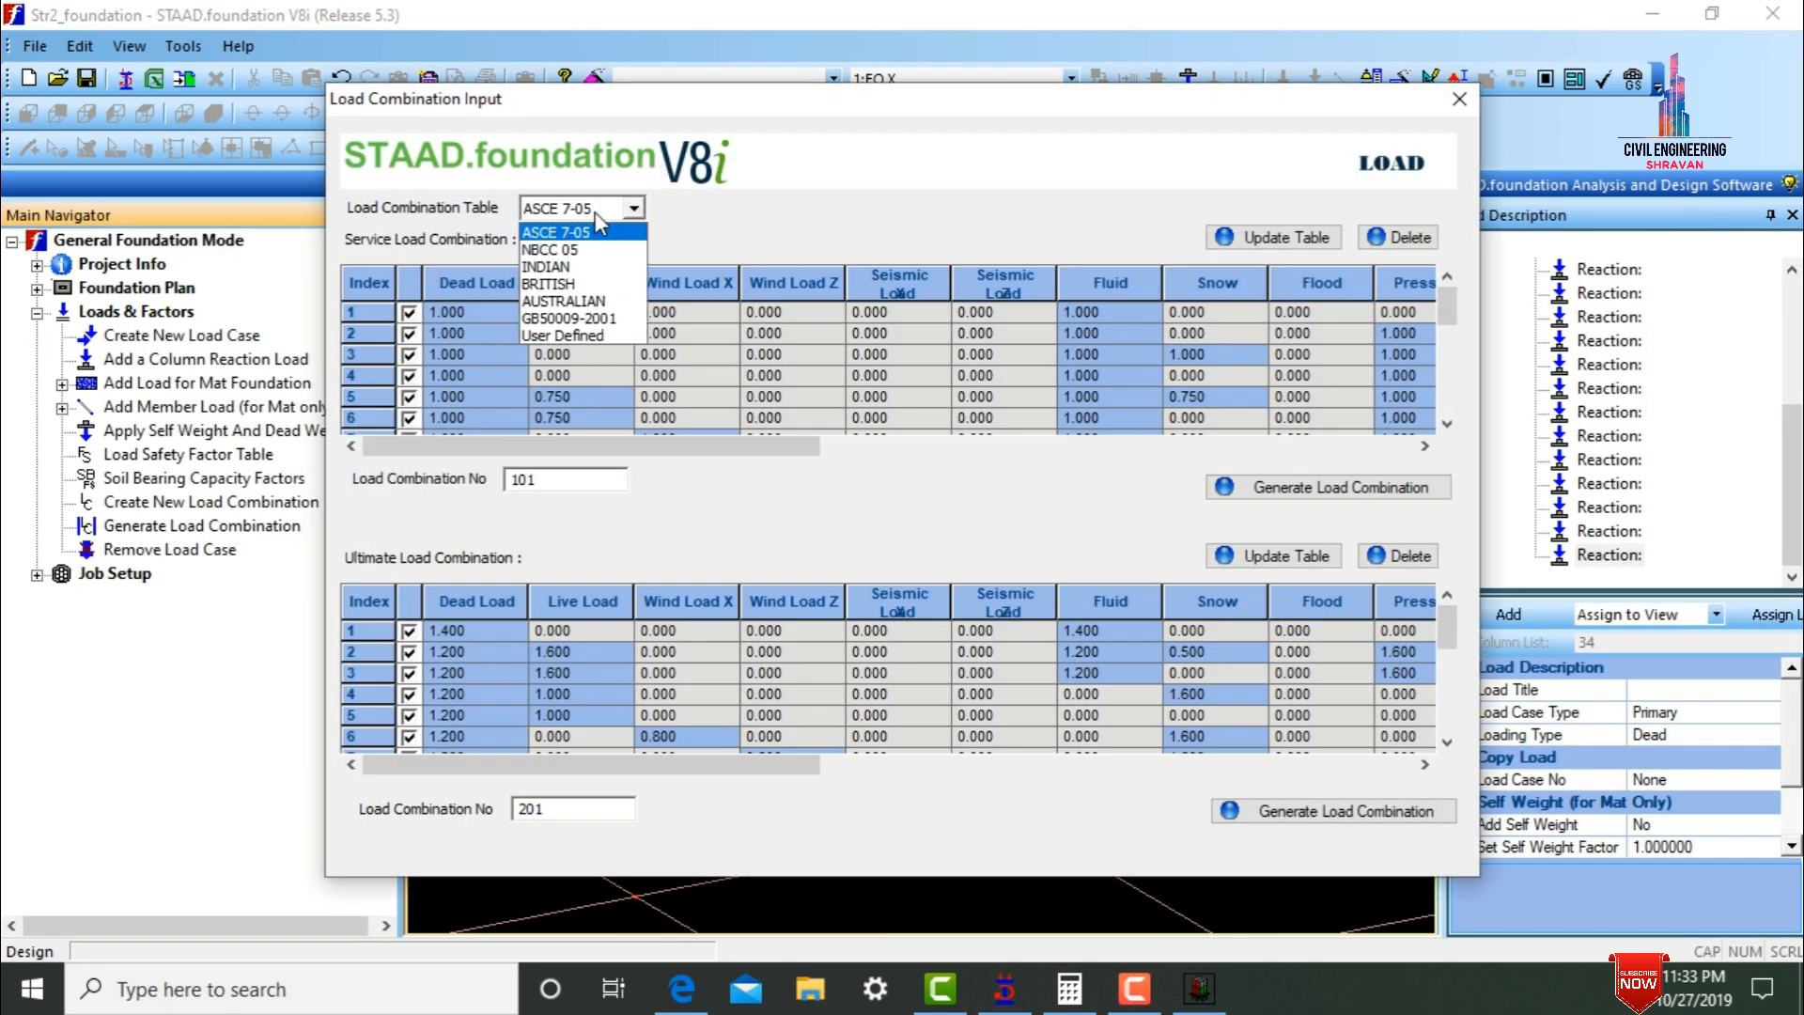
{"action": "left_click", "coordinate": [571, 275]}
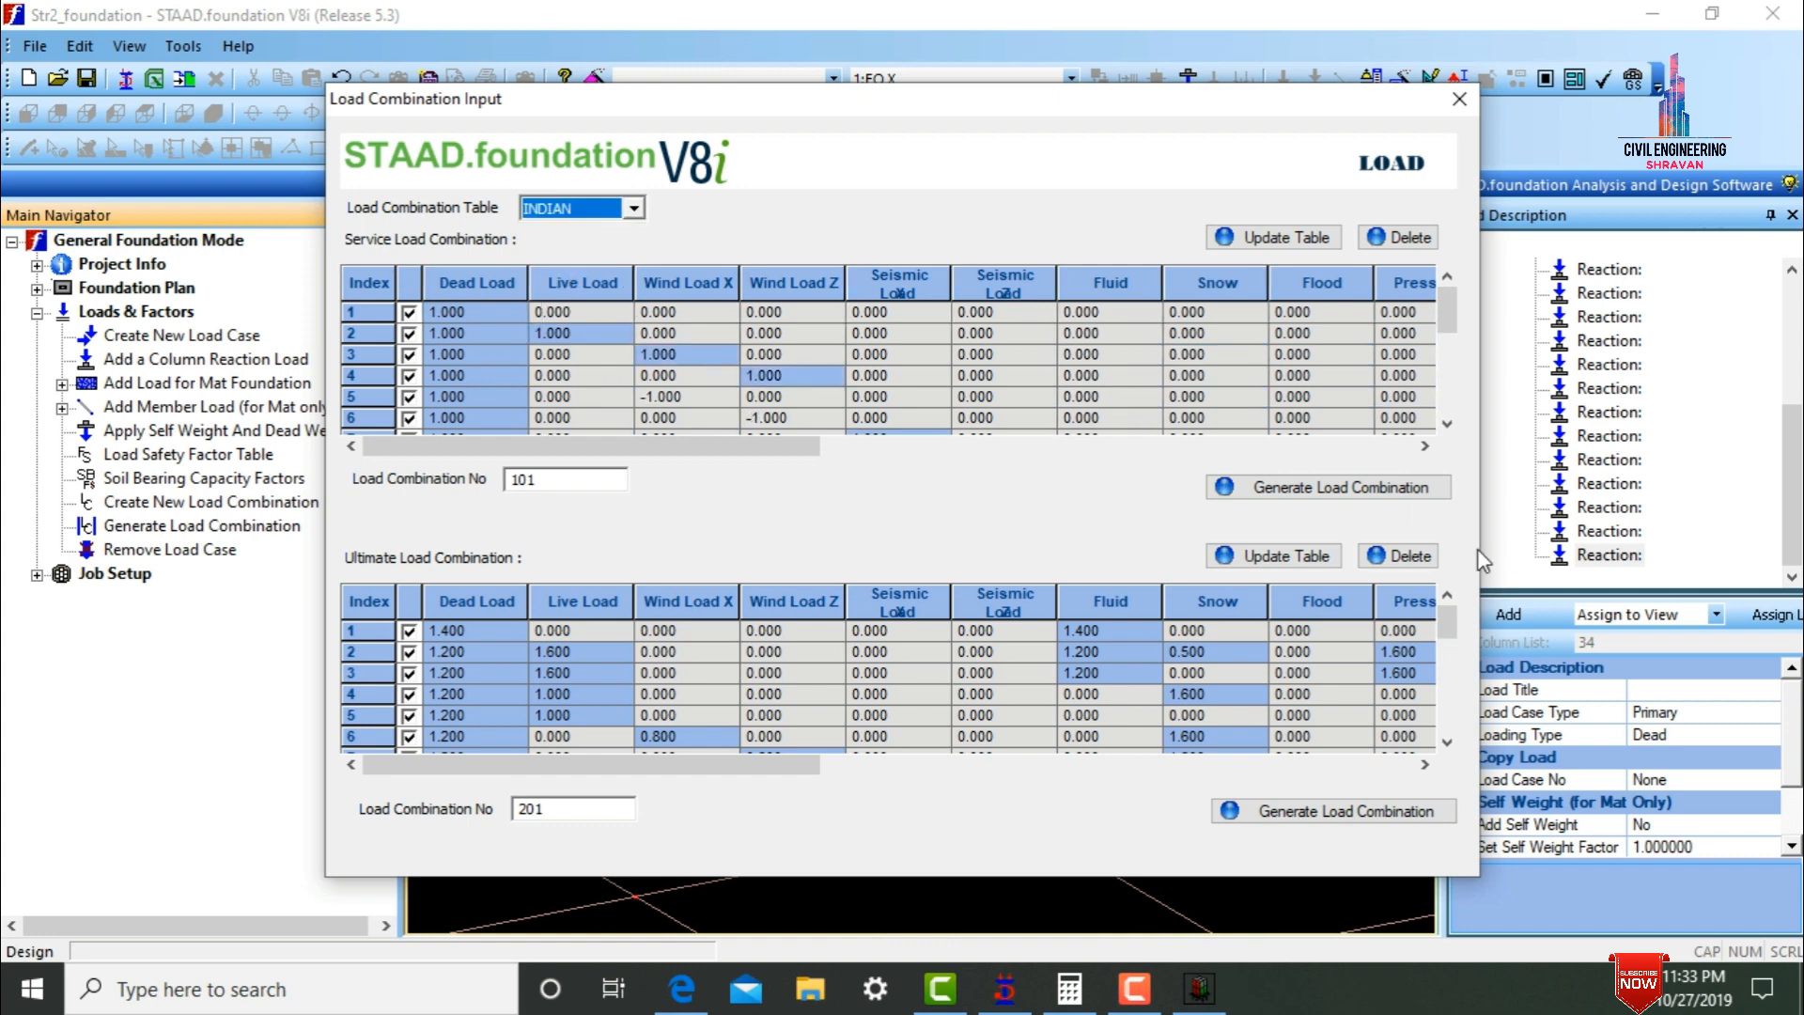
{"action": "left_click", "coordinate": [1381, 490]}
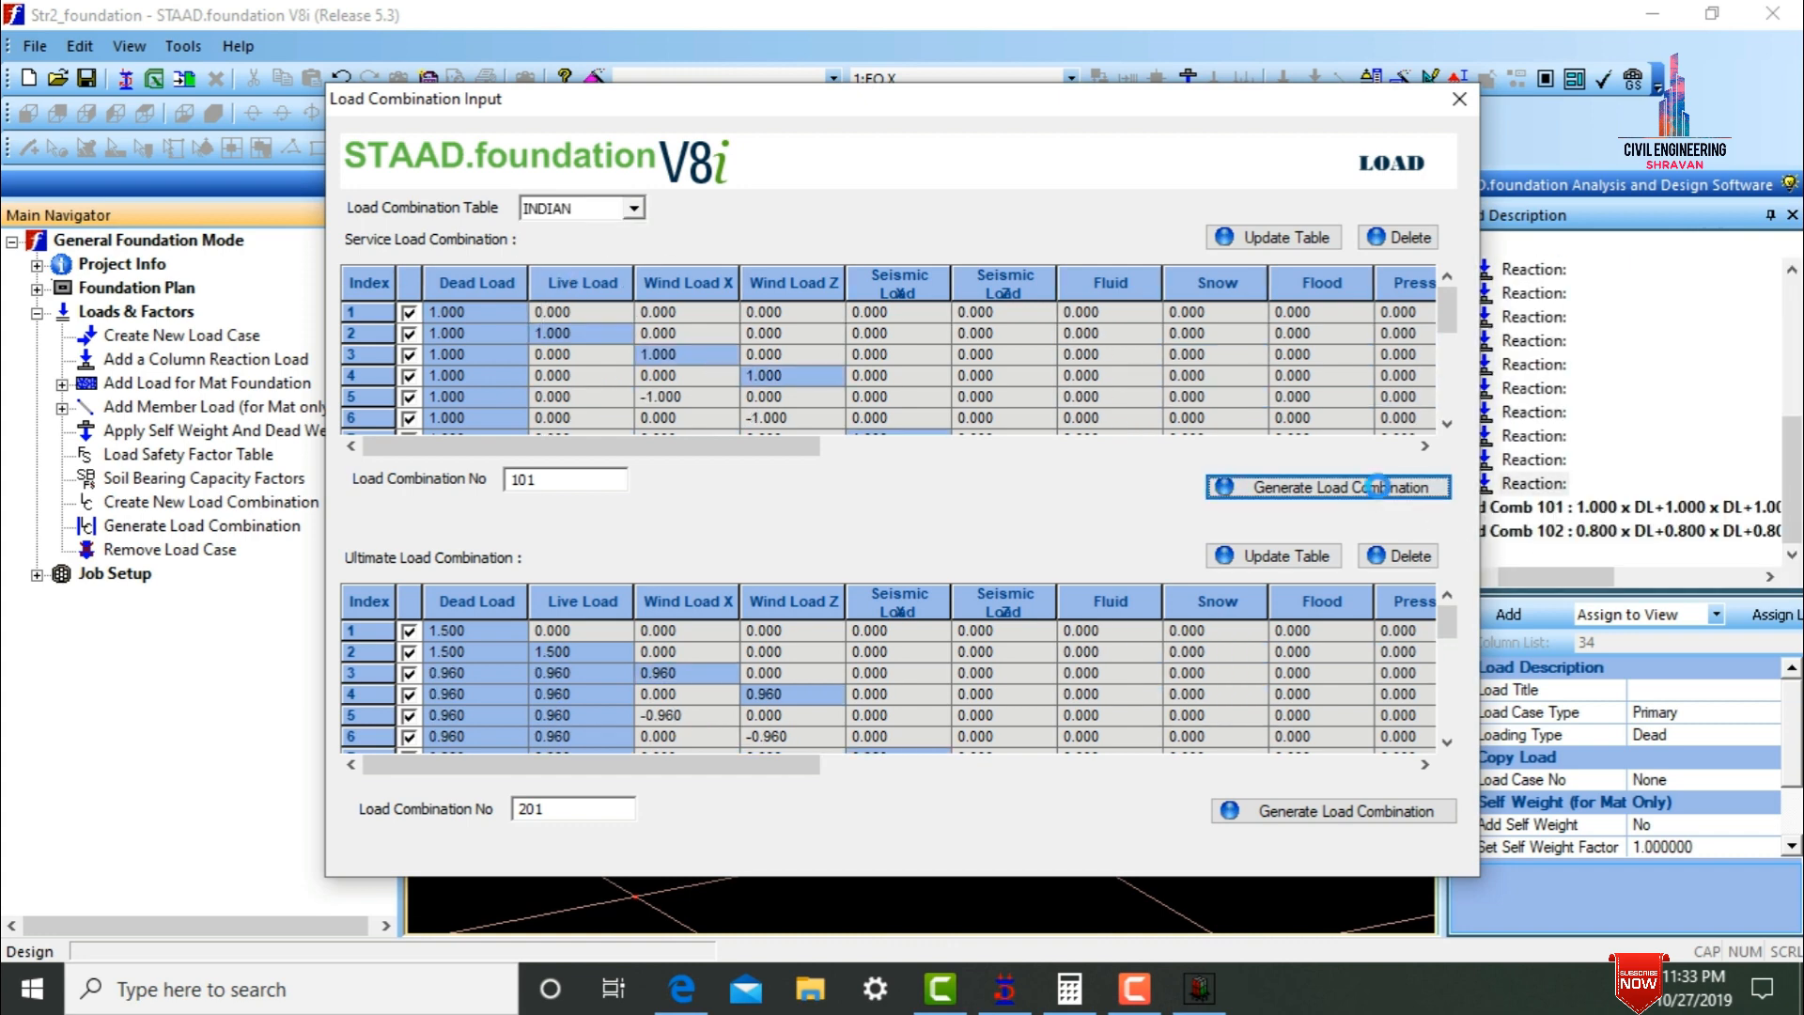
{"action": "left_click", "coordinate": [1069, 547]}
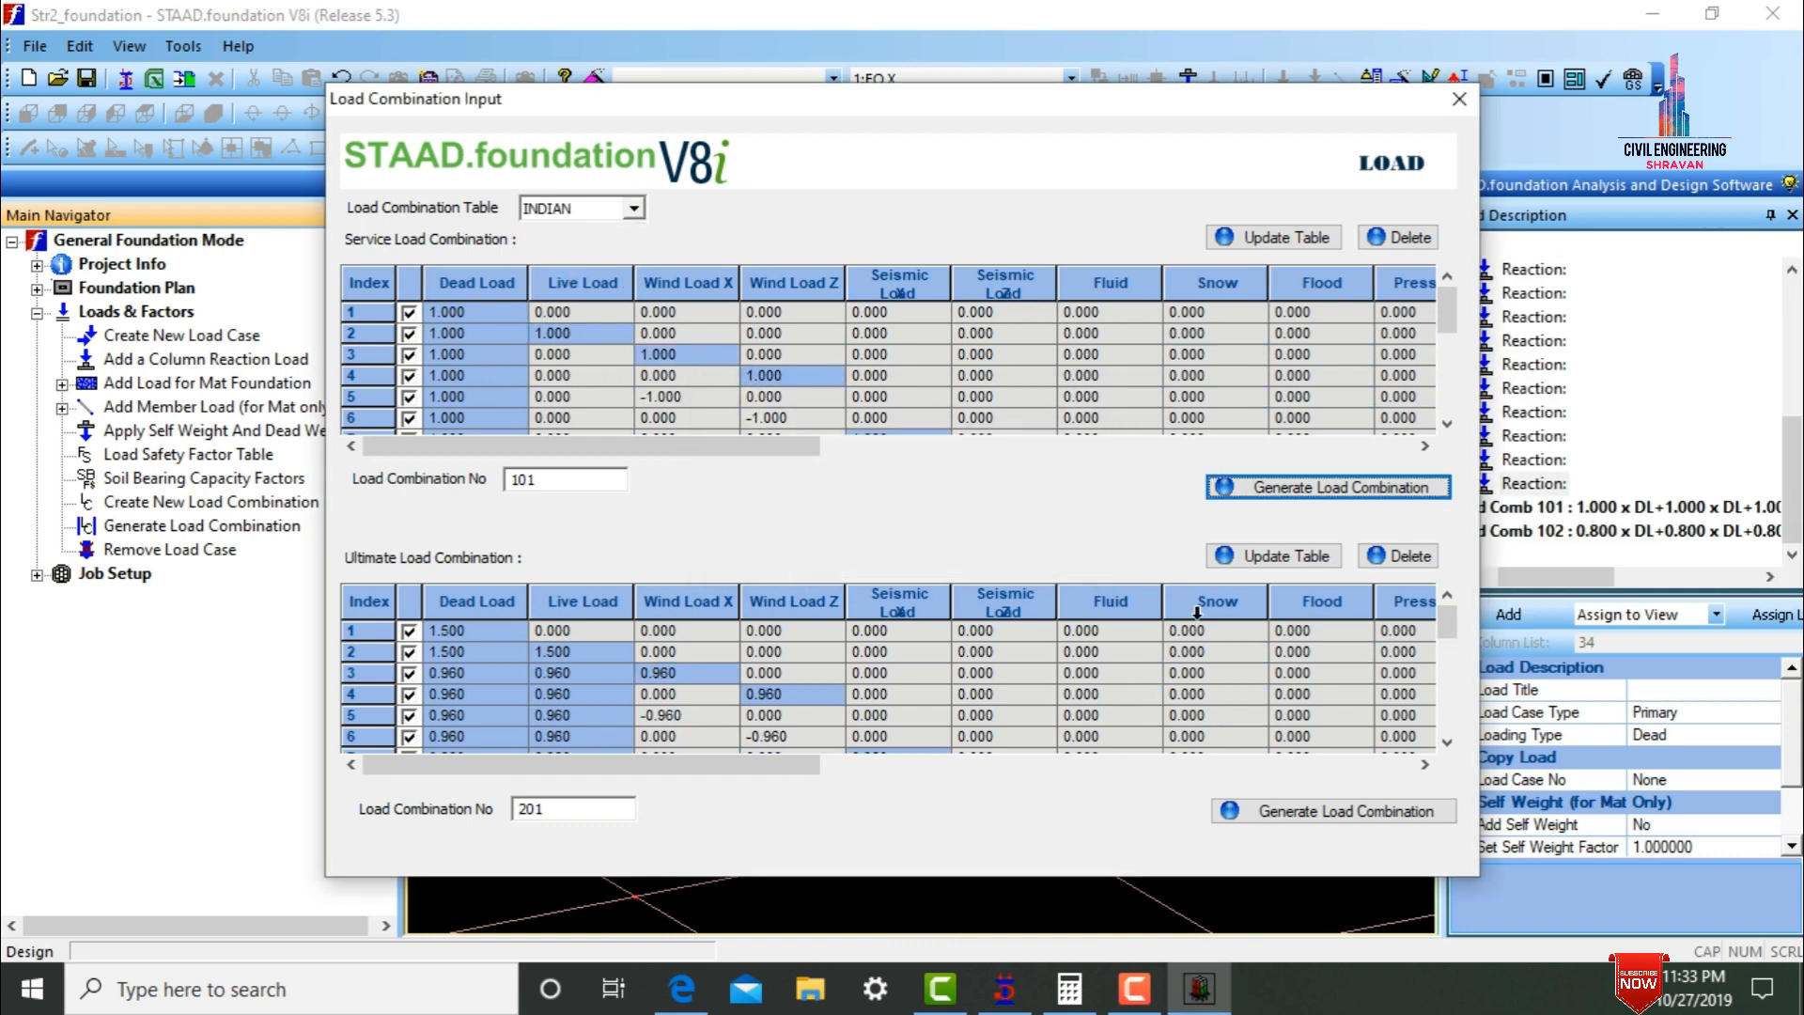
{"action": "left_click", "coordinate": [1261, 814]}
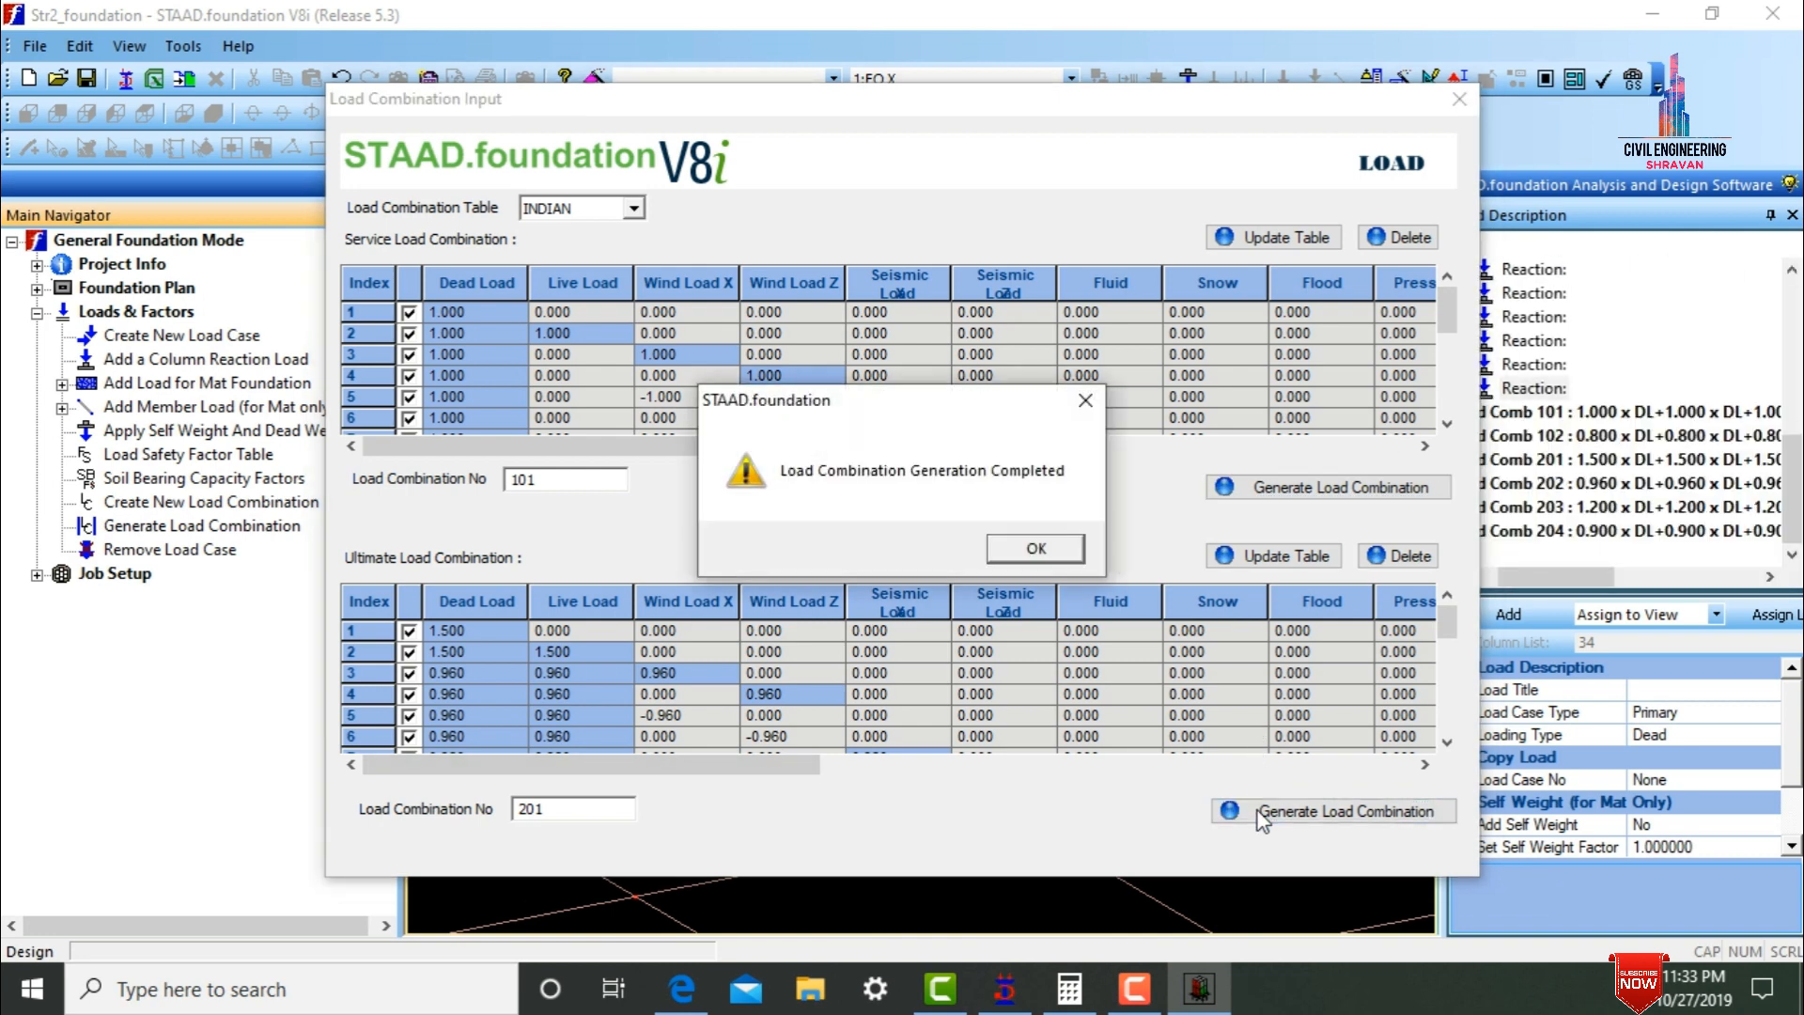
{"action": "left_click", "coordinate": [1027, 548]}
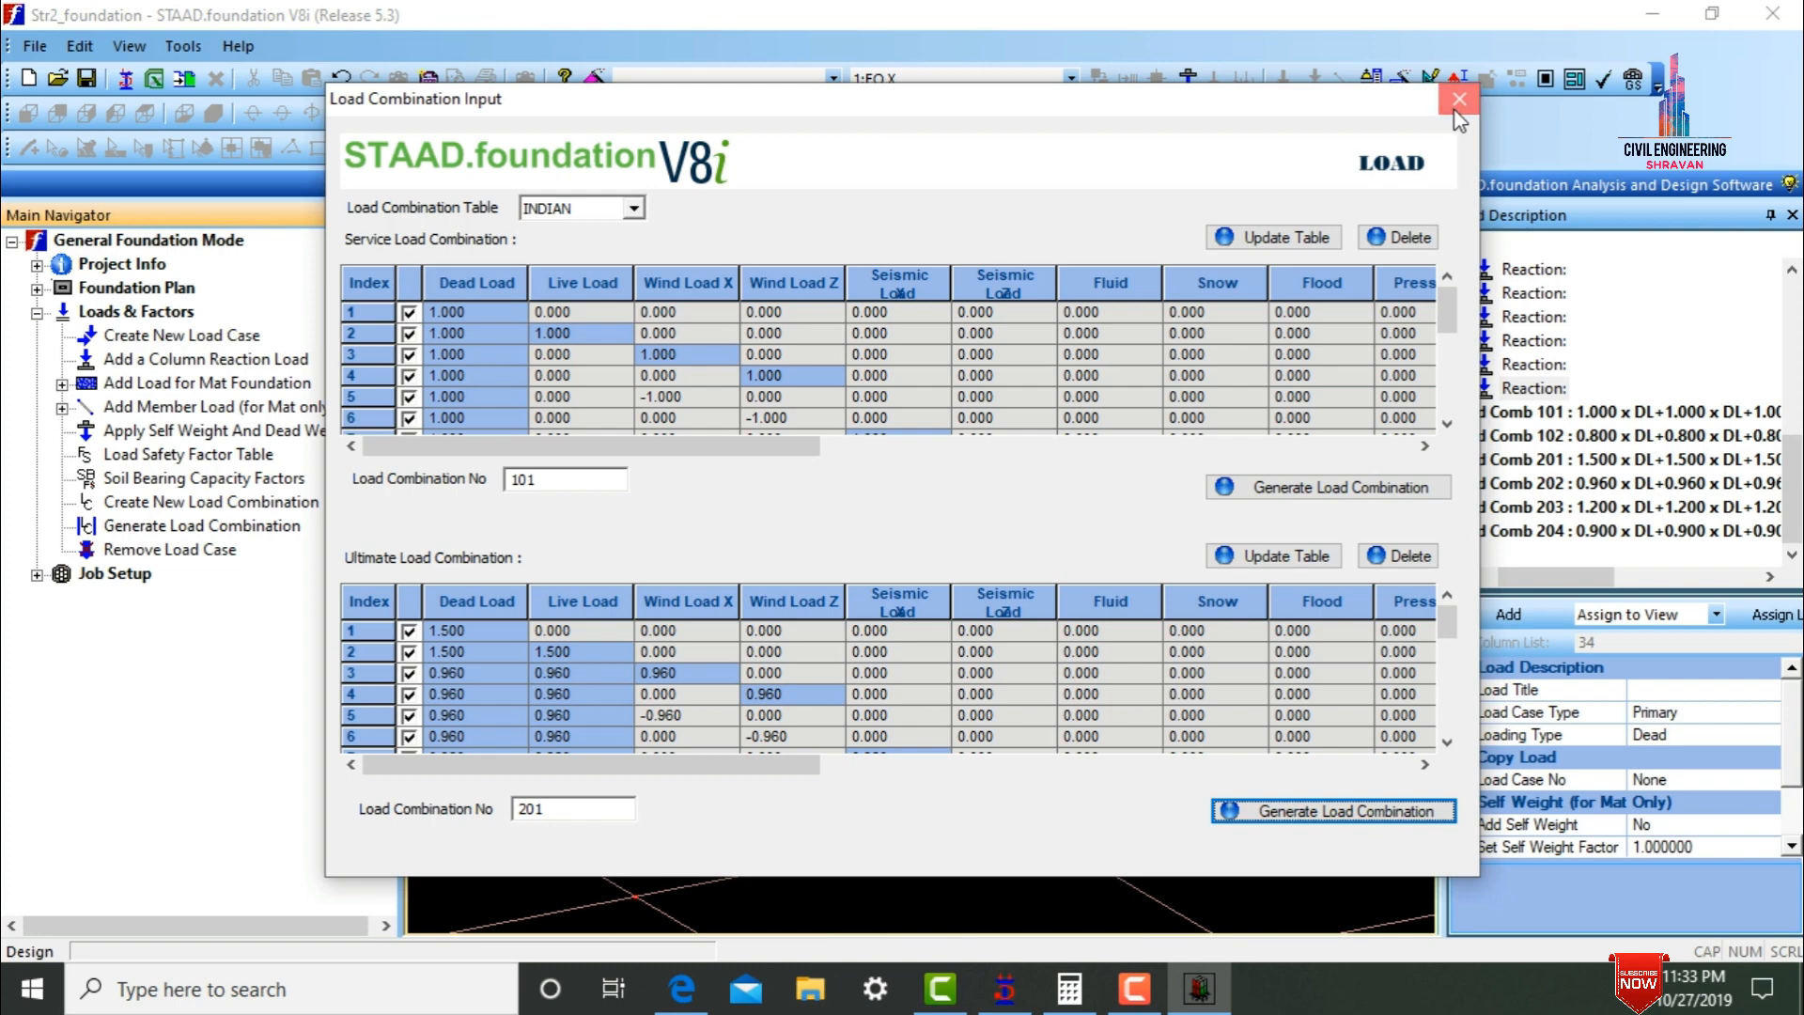
{"action": "left_click", "coordinate": [1459, 99]}
- Set up a new isolated foundation job named 123 with the Indian design code and SI default units
{"action": "left_click", "coordinate": [37, 574]}
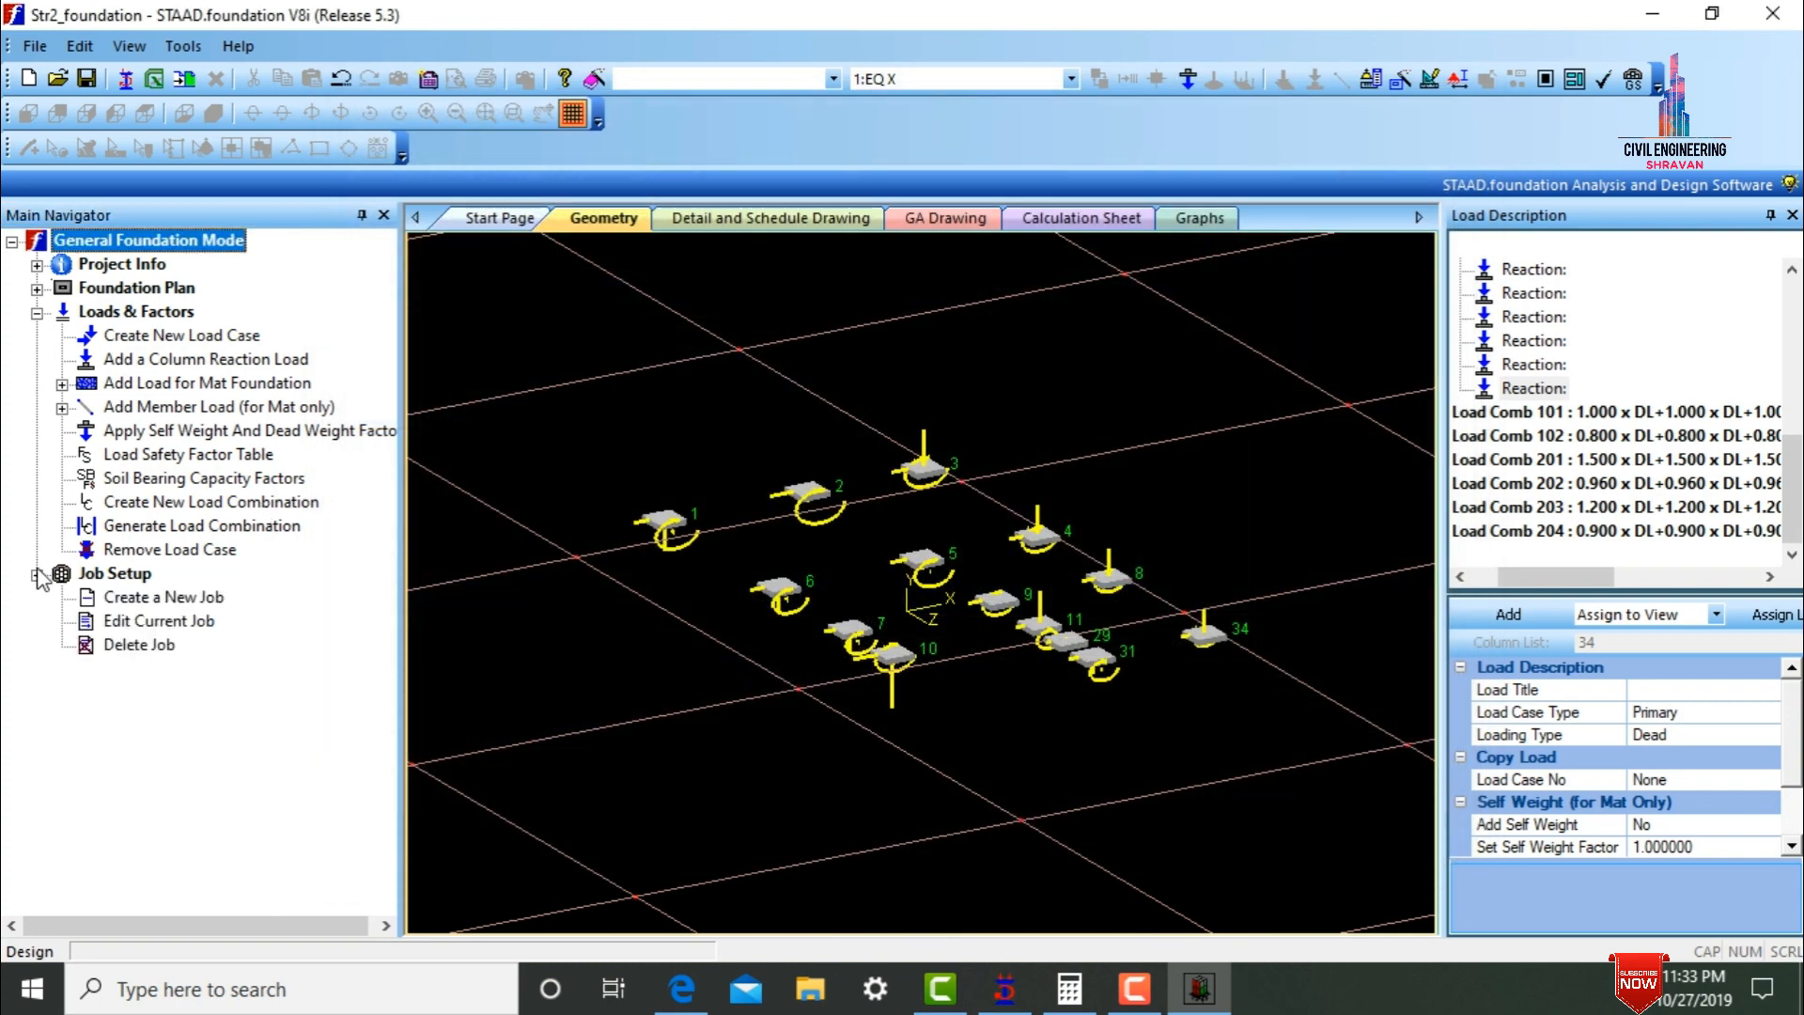
{"action": "left_click", "coordinate": [125, 598]}
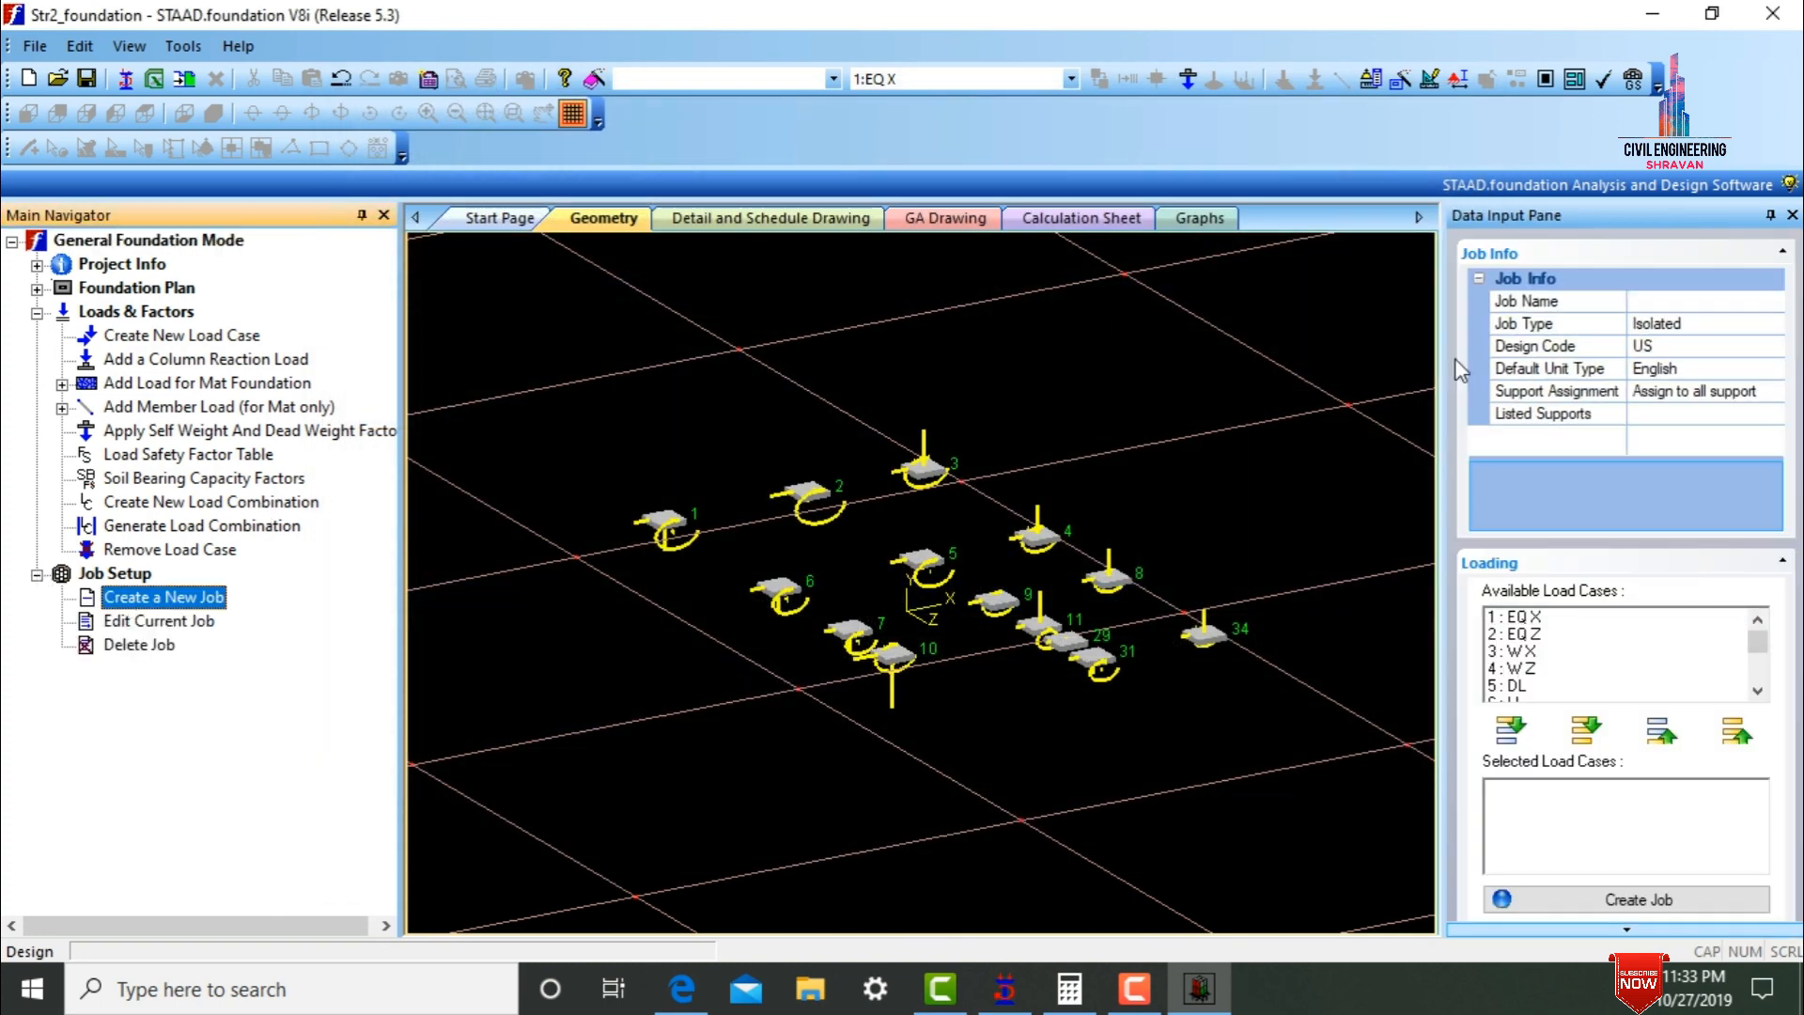
{"action": "left_click", "coordinate": [1644, 303]}
{"action": "left_click", "coordinate": [1644, 300]}
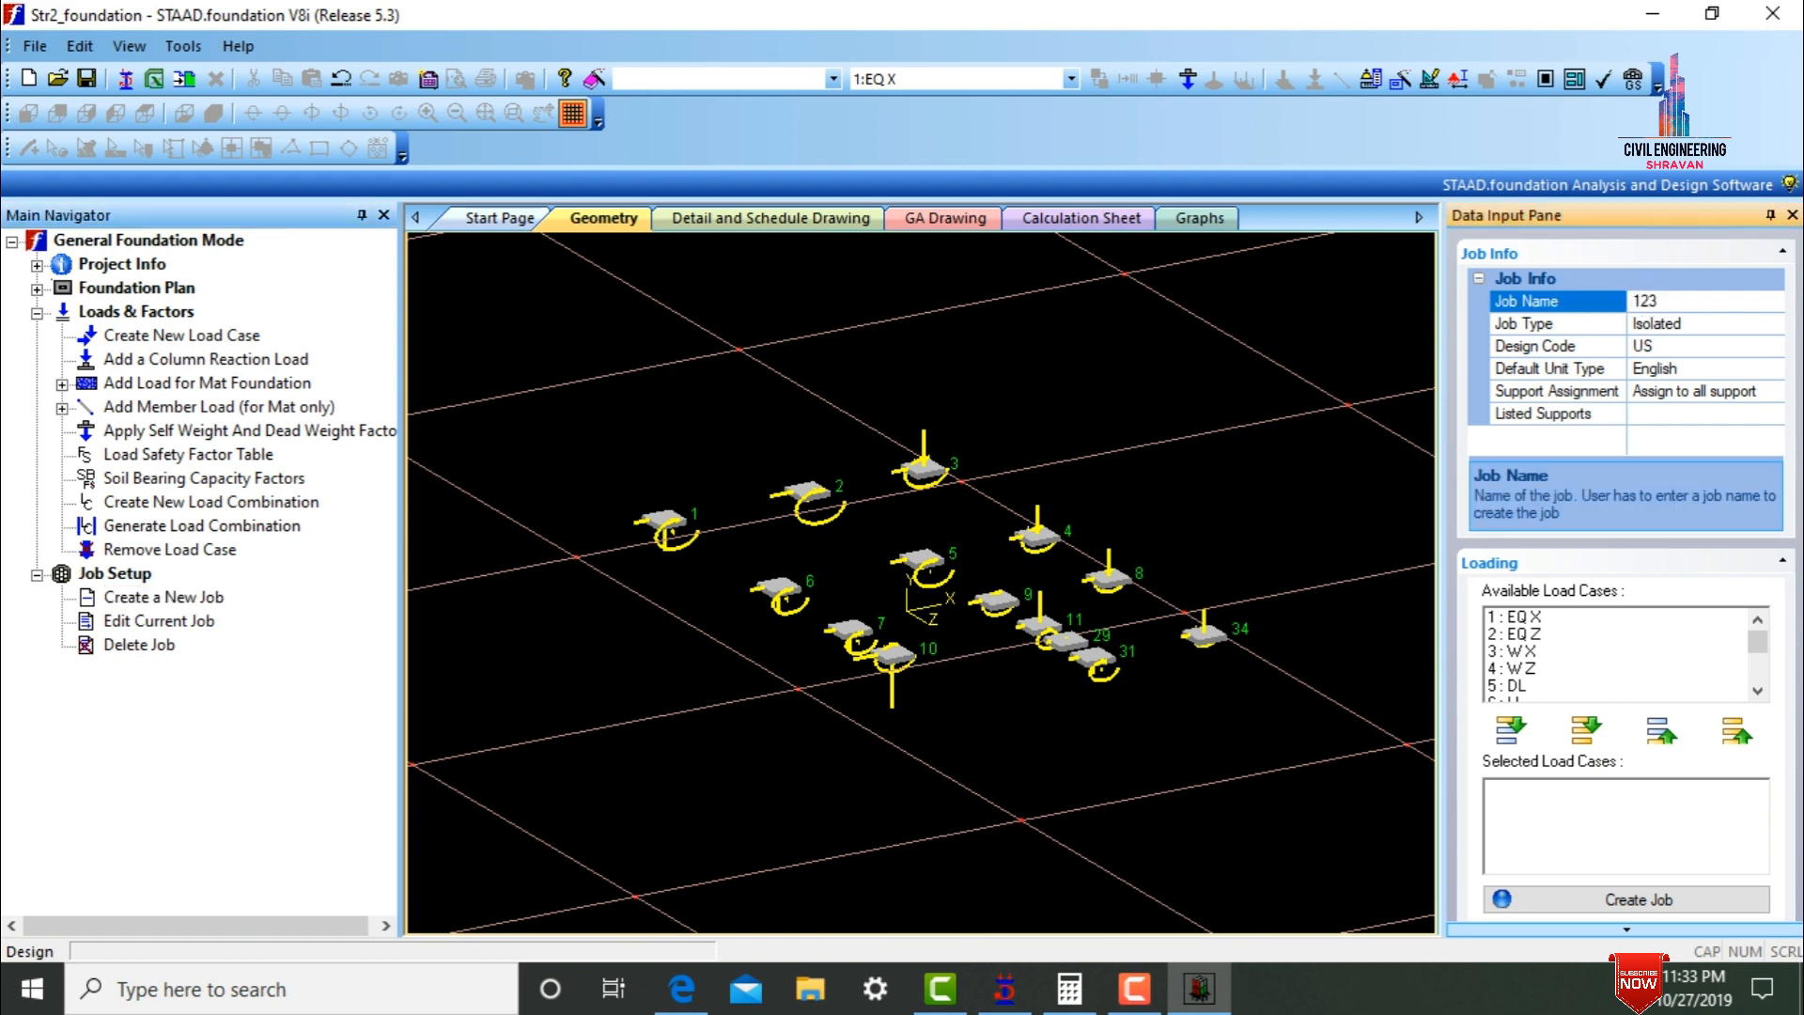
{"action": "left_click", "coordinate": [1748, 345]}
{"action": "left_click", "coordinate": [1775, 346]}
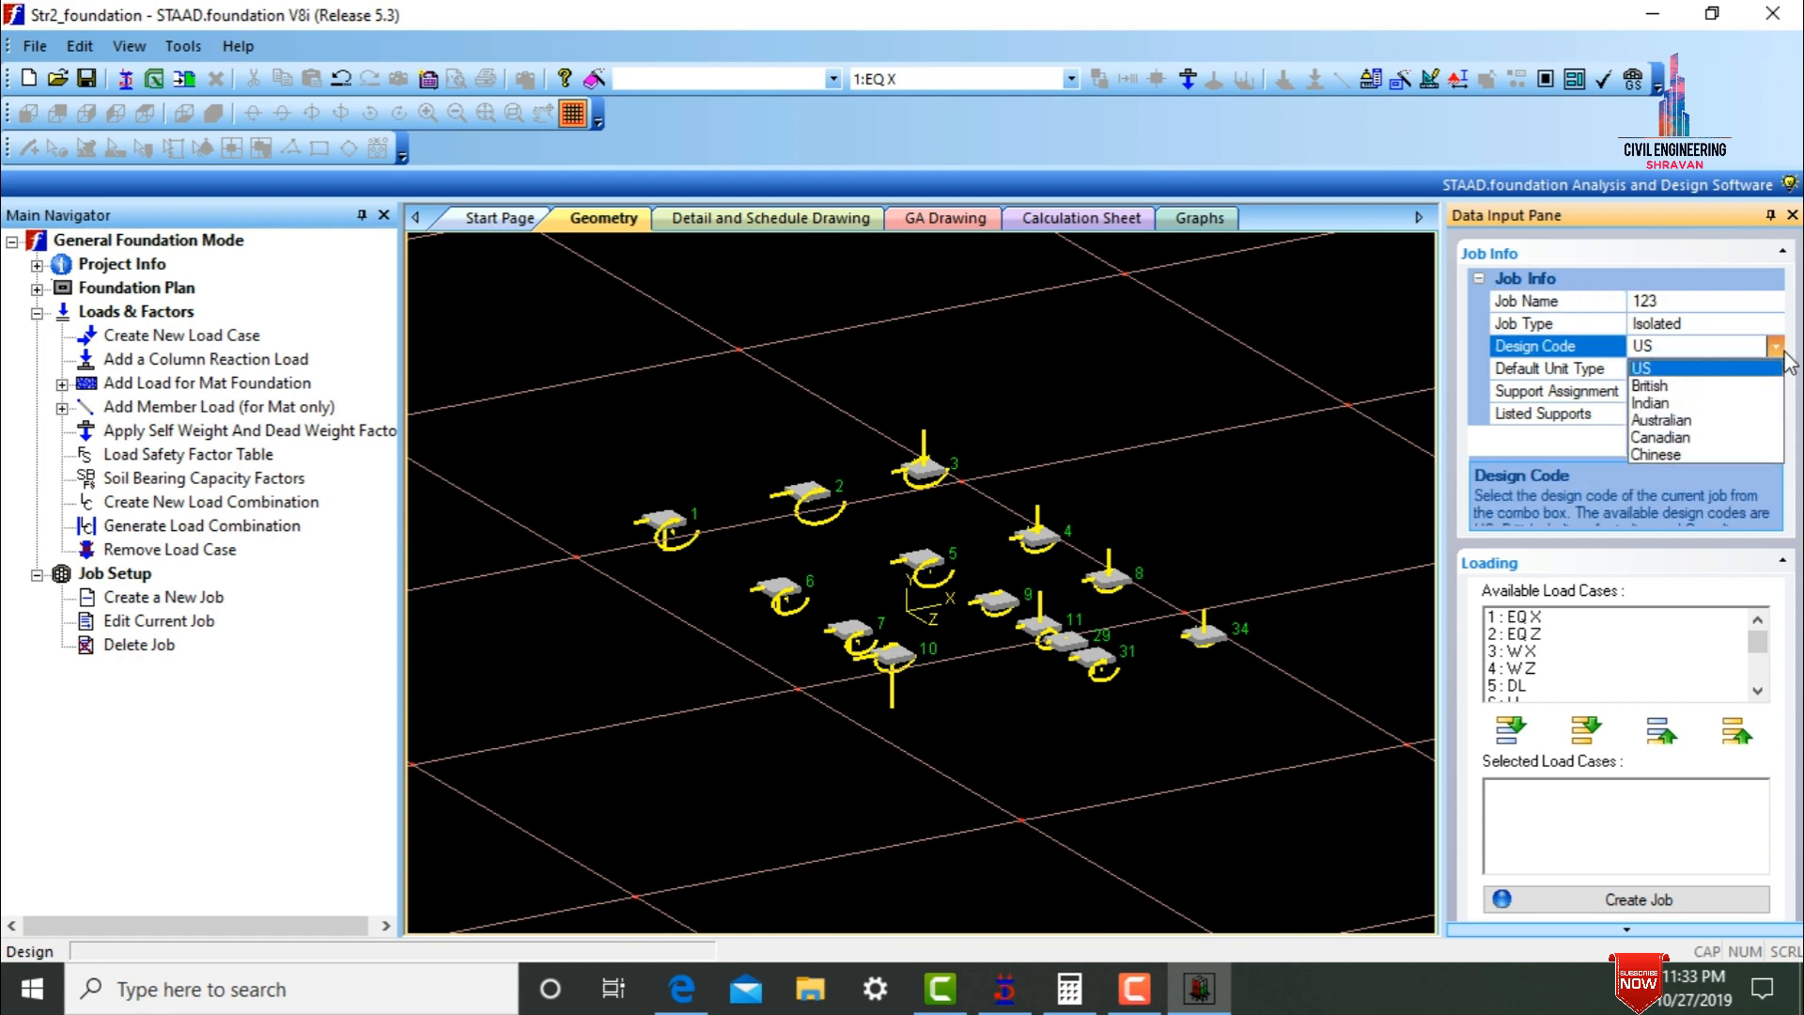
{"action": "left_click", "coordinate": [1708, 404]}
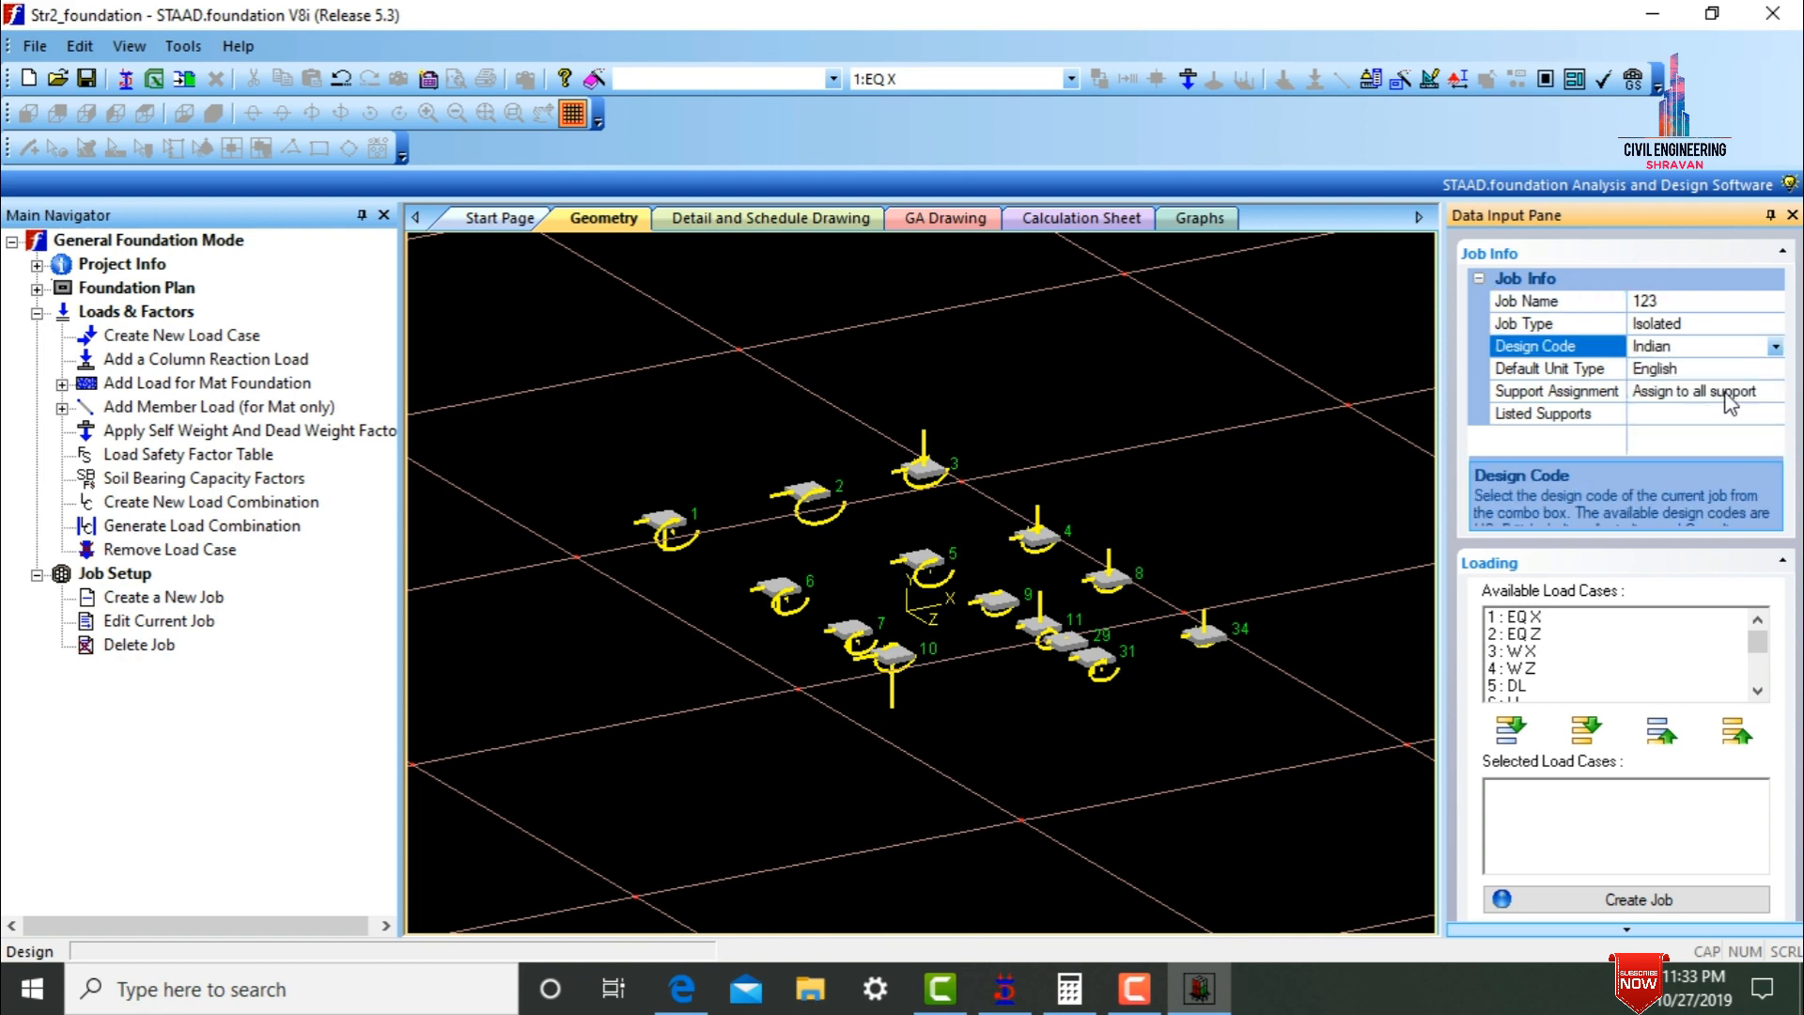
{"action": "left_click", "coordinate": [1775, 370]}
{"action": "left_click", "coordinate": [1775, 369]}
{"action": "left_click", "coordinate": [1734, 410]}
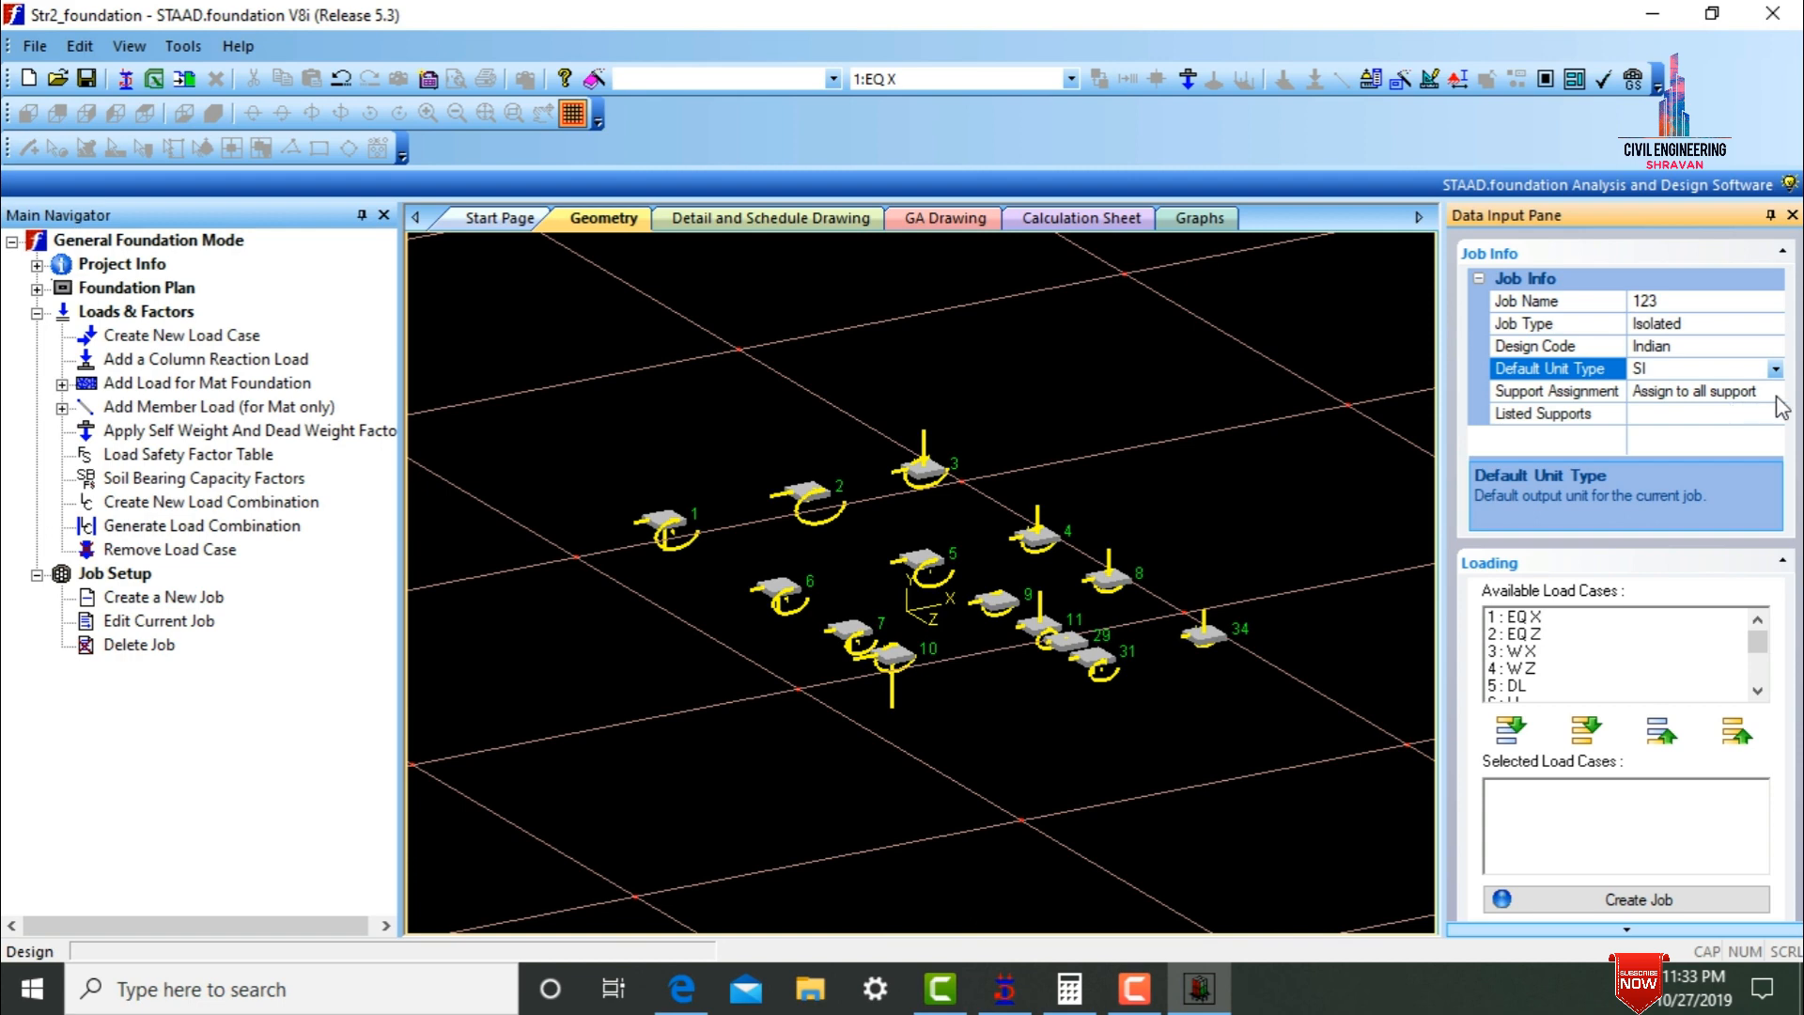
- Include all available load cases in job 123, create the job and close the design summary pane
{"action": "left_click", "coordinate": [1586, 742]}
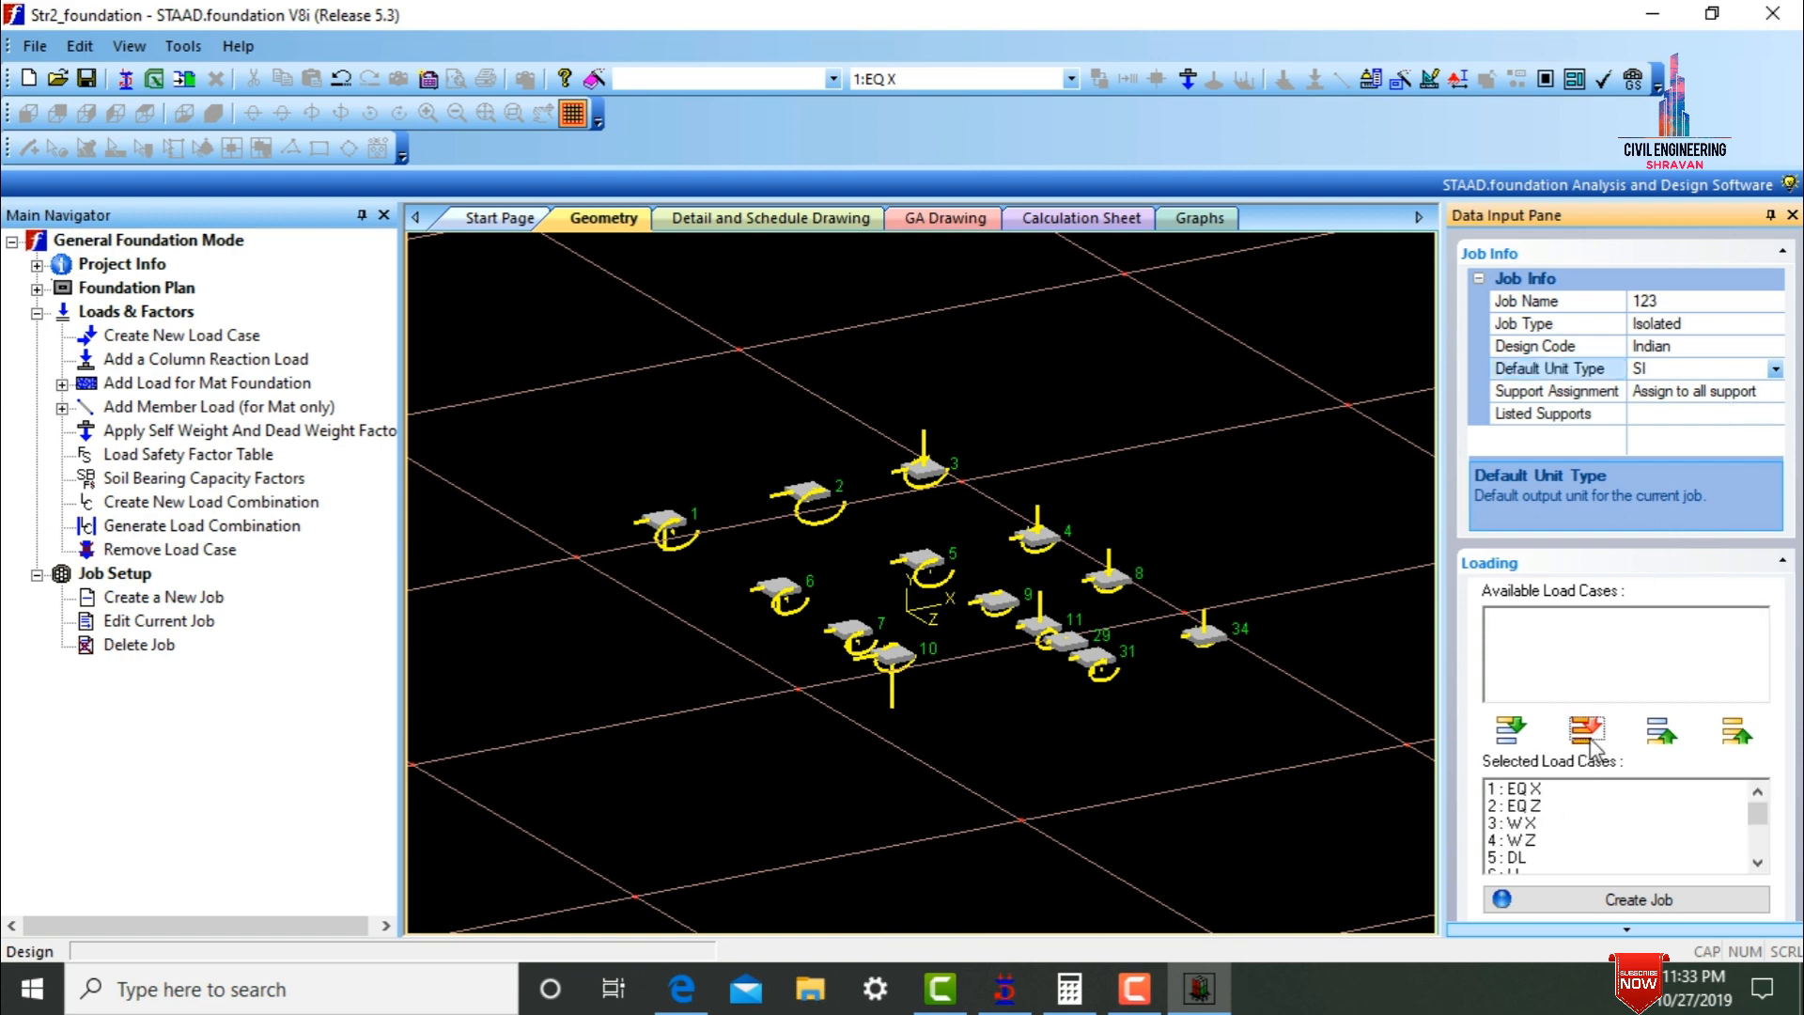
{"action": "left_click", "coordinate": [1643, 897]}
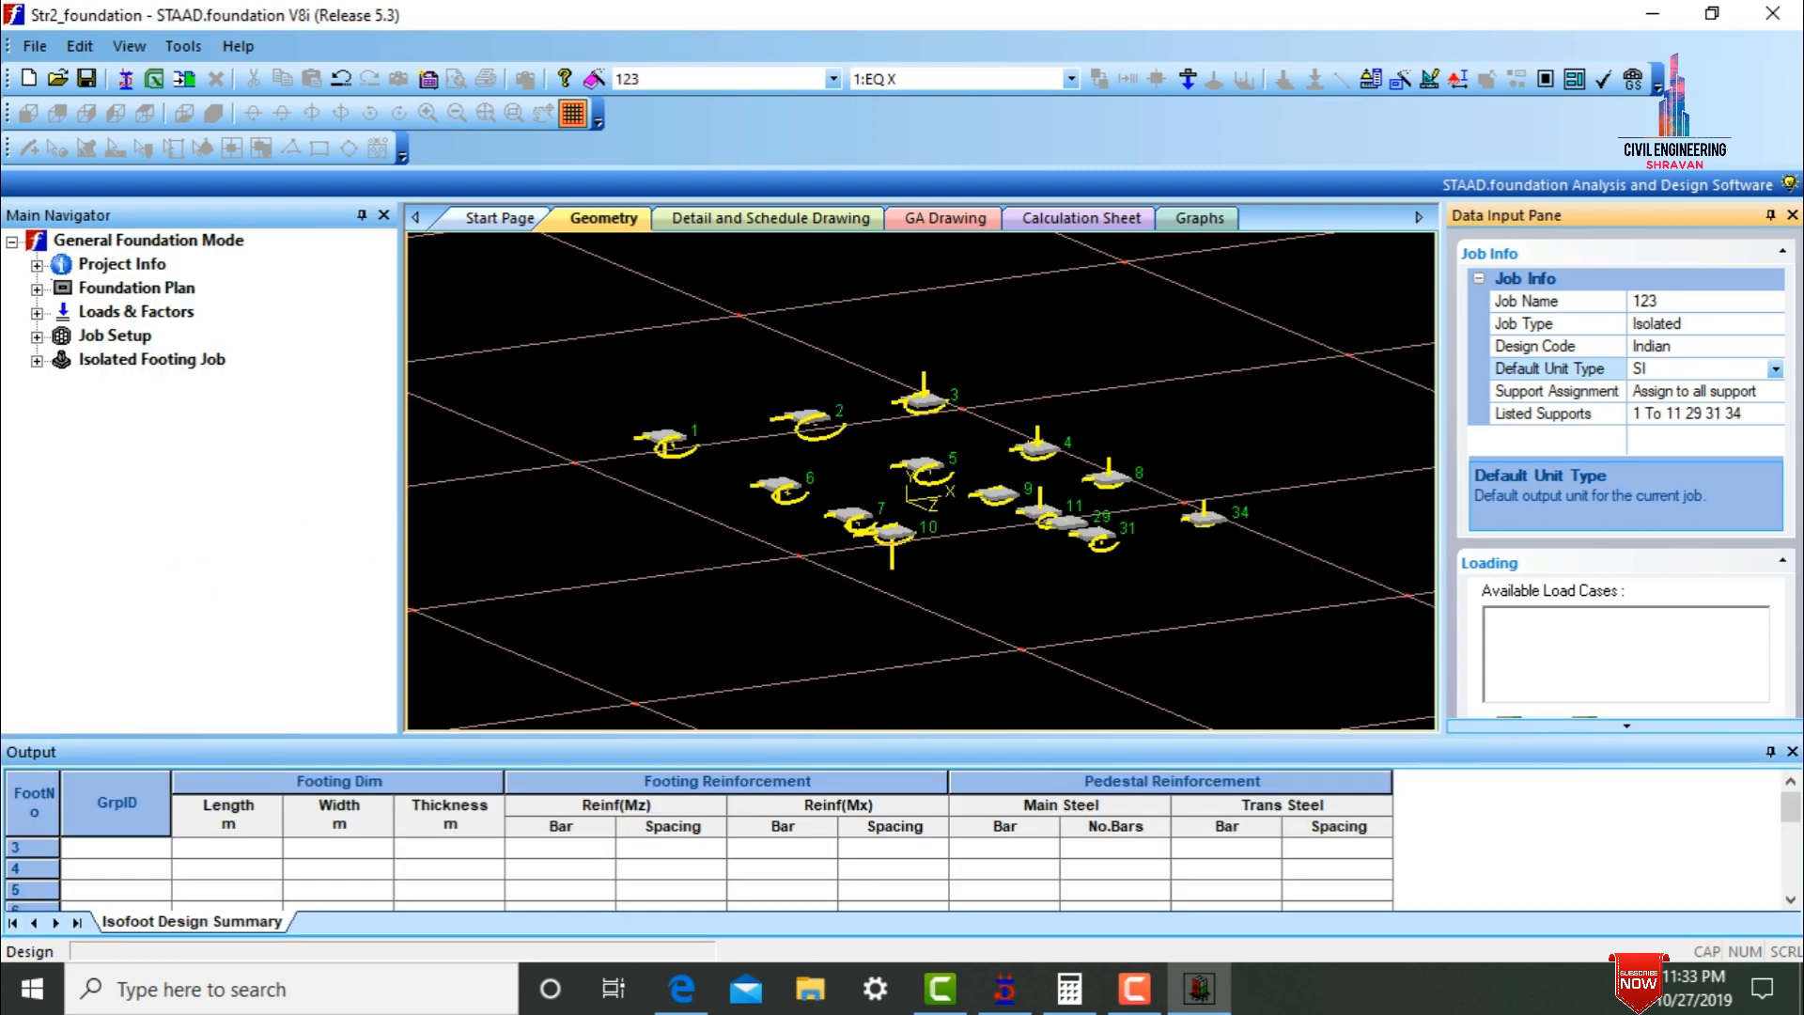
{"action": "left_click", "coordinate": [1791, 752]}
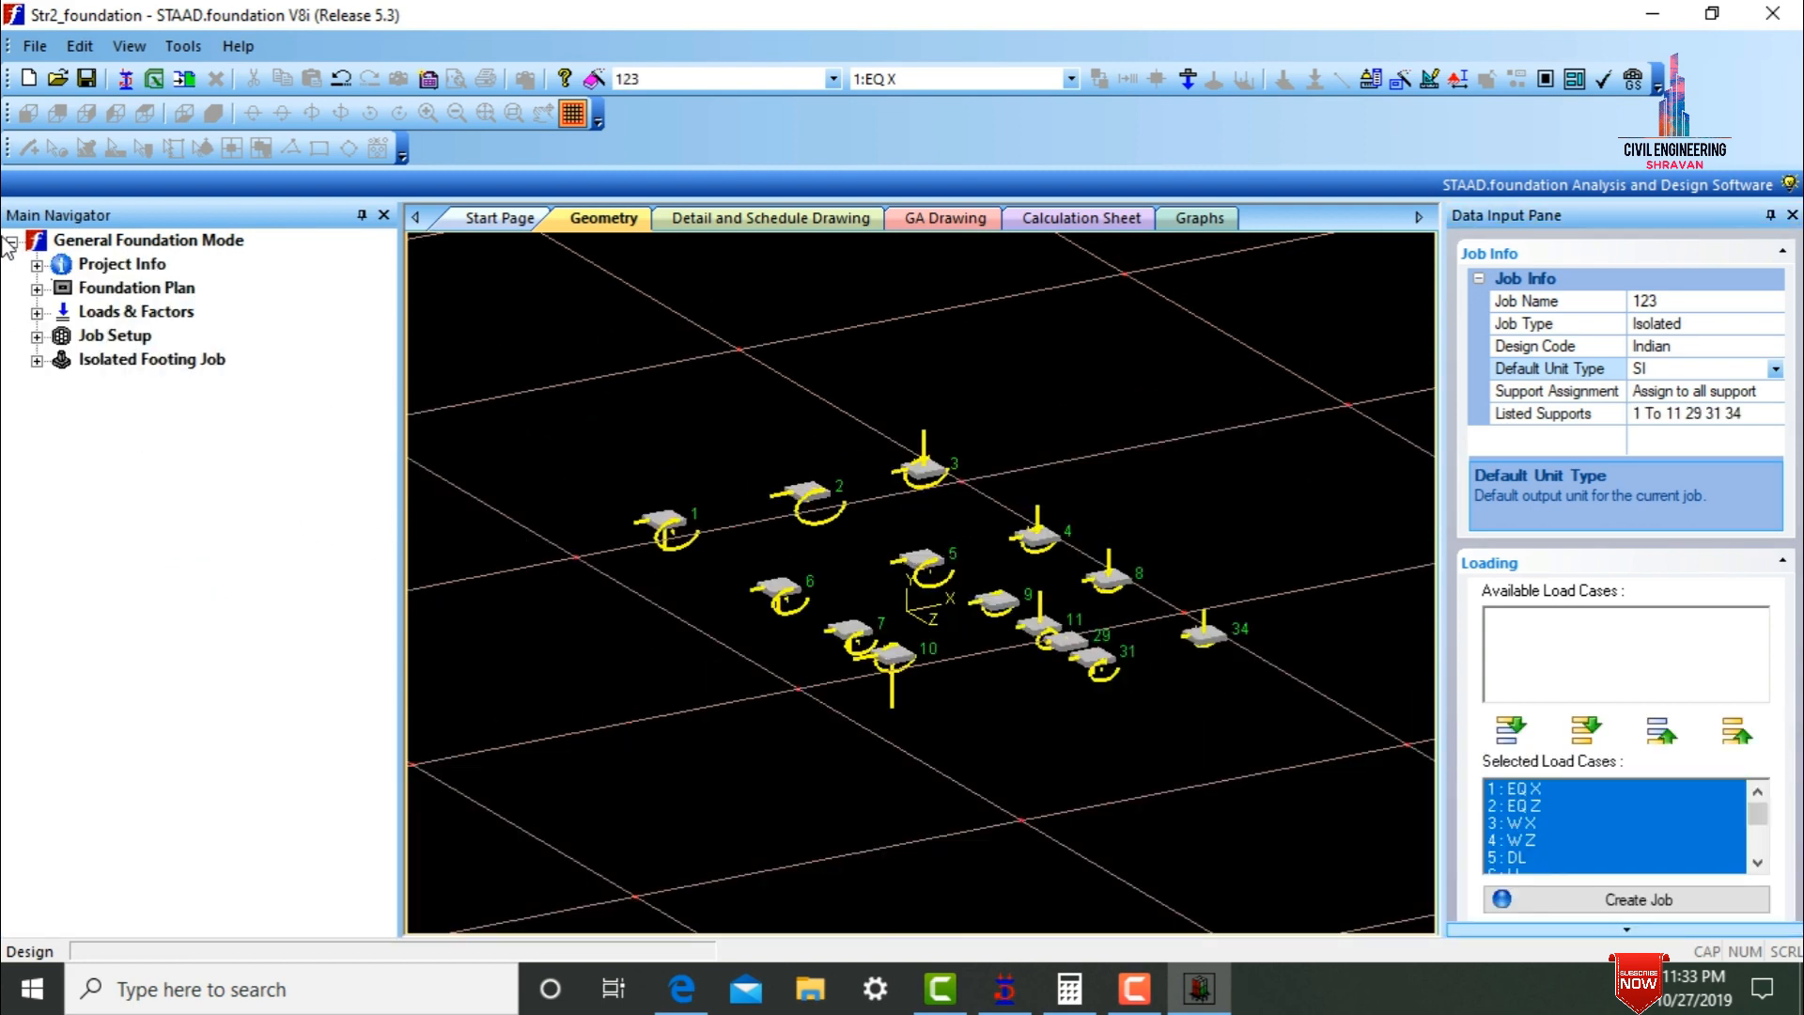
- Review the isolated footing job's concrete and rebar, cover and soil, footing geometry, and sliding and overturning parameters, and run the footing design
{"action": "left_click", "coordinate": [37, 360]}
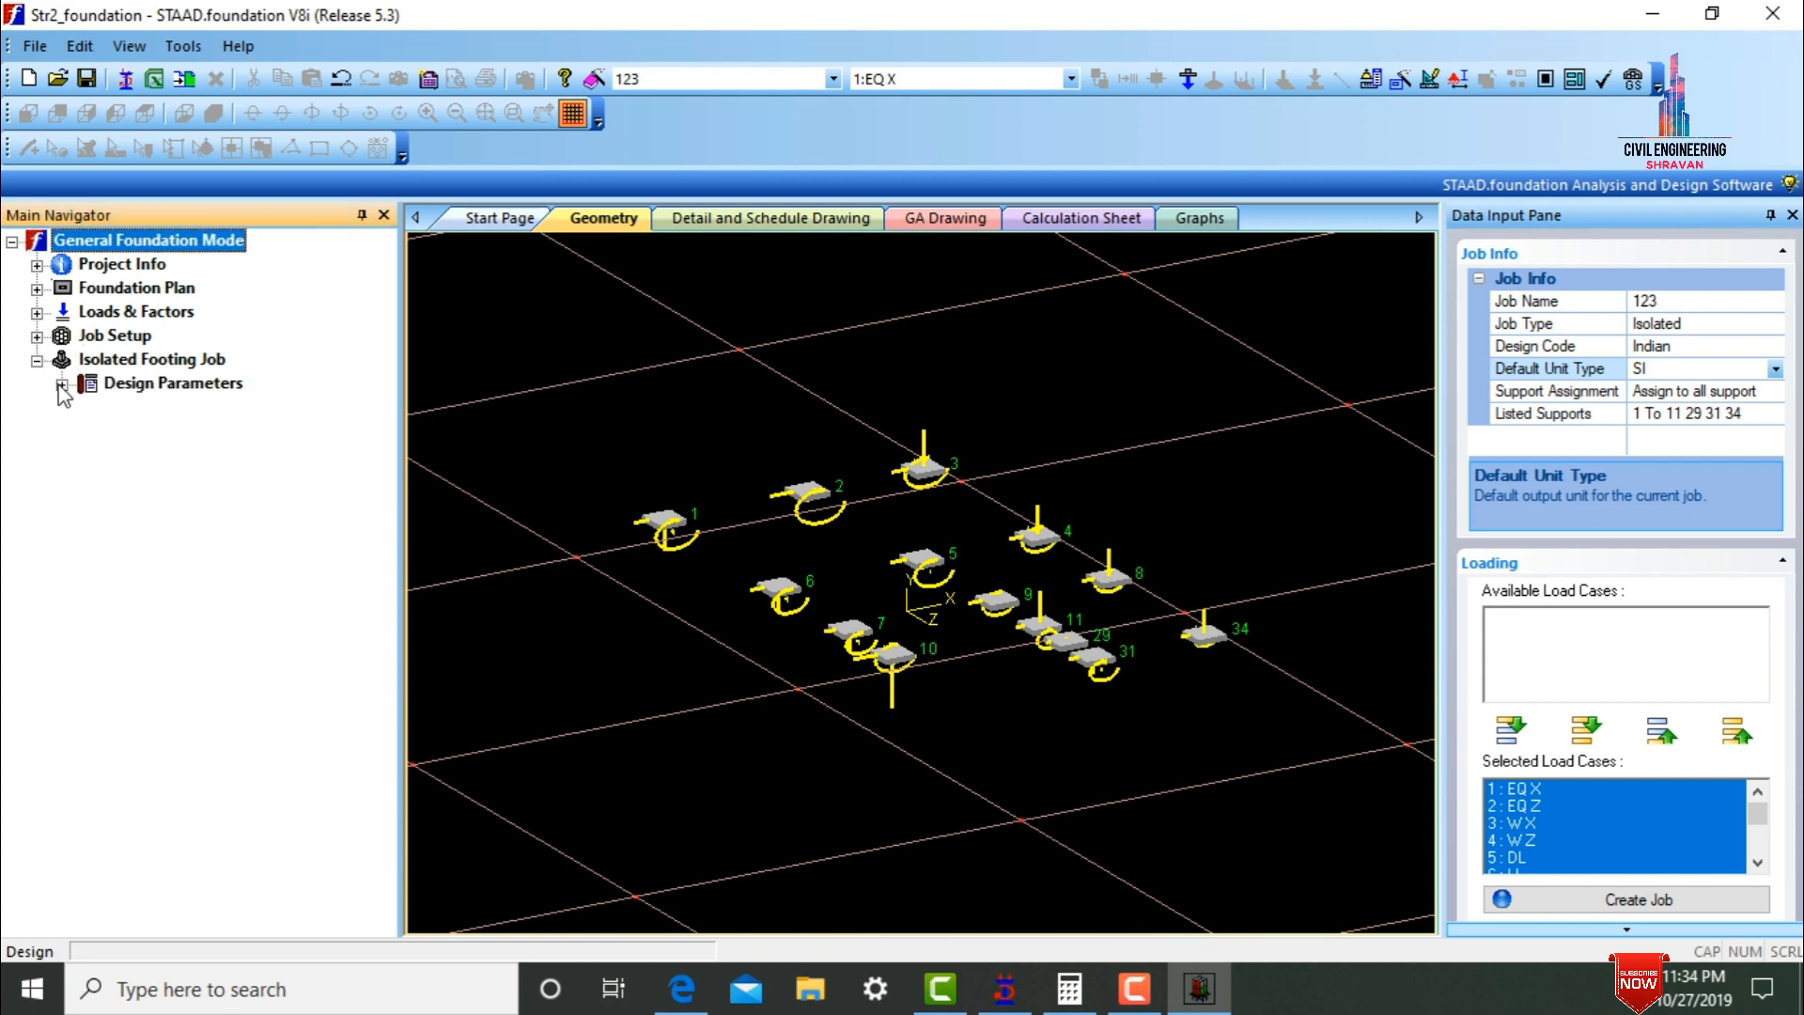
{"action": "left_click", "coordinate": [61, 384]}
{"action": "left_click", "coordinate": [246, 406]}
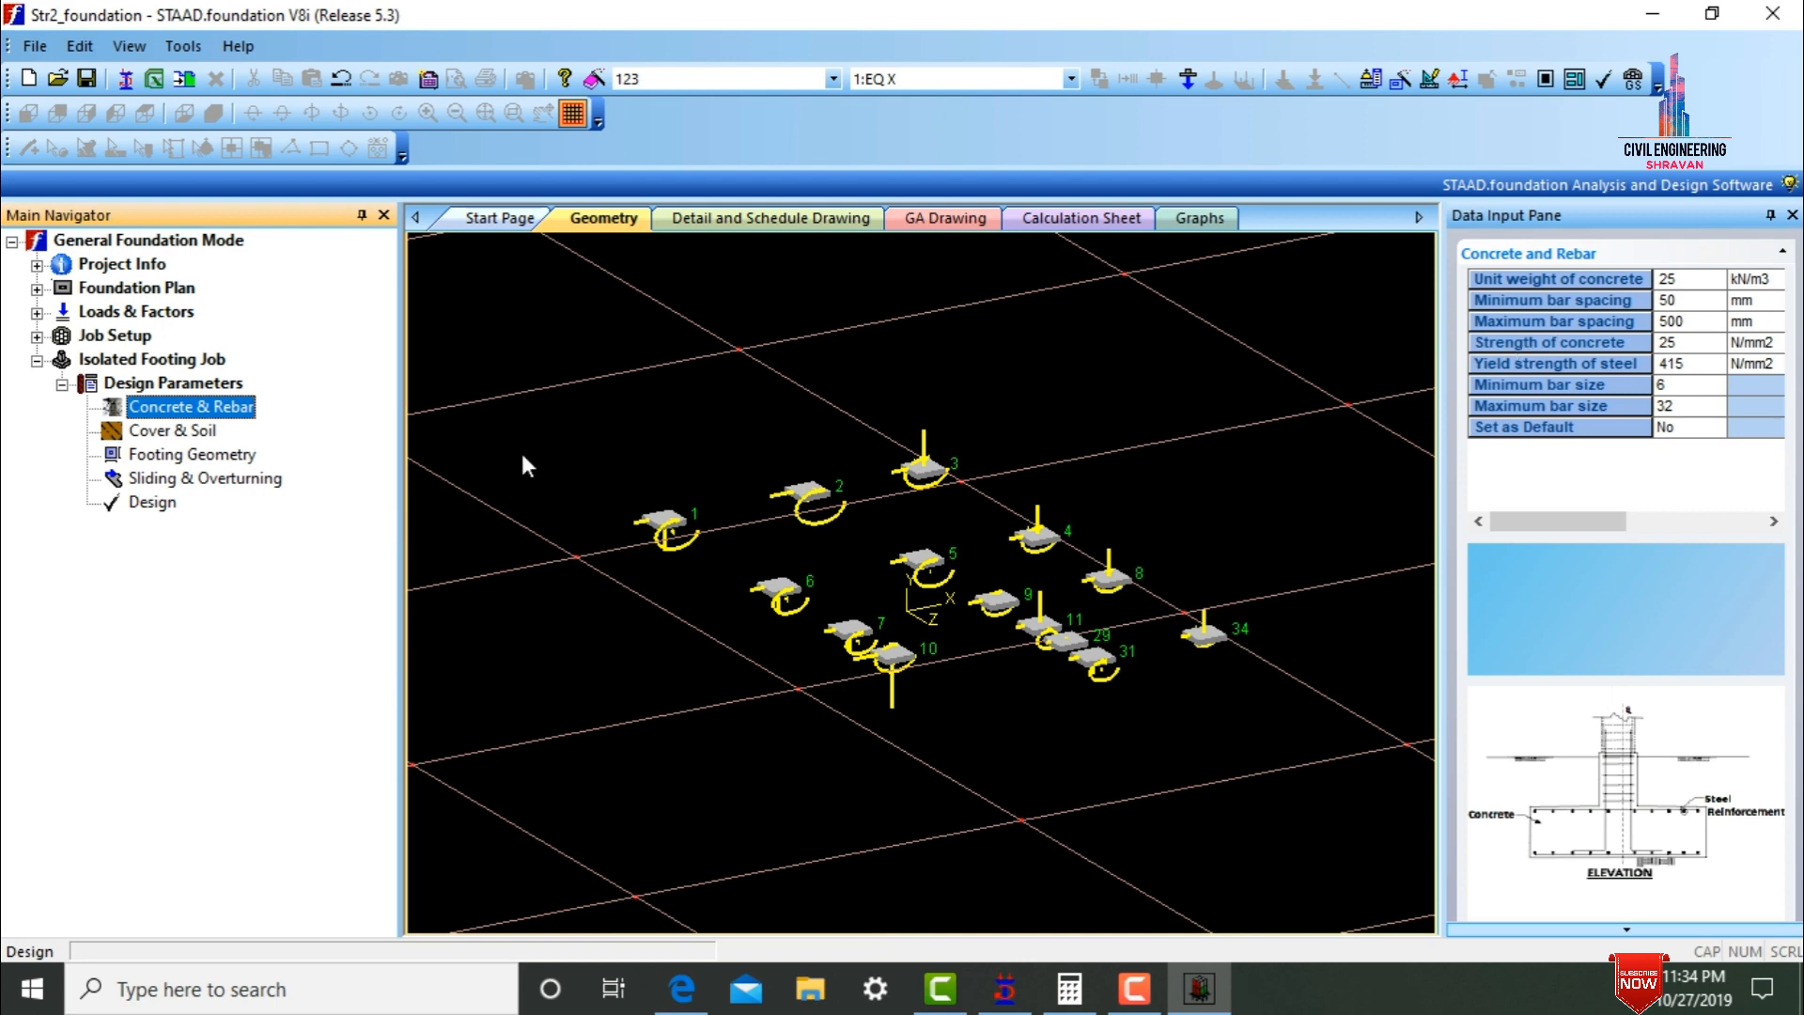
{"action": "left_click", "coordinate": [180, 432]}
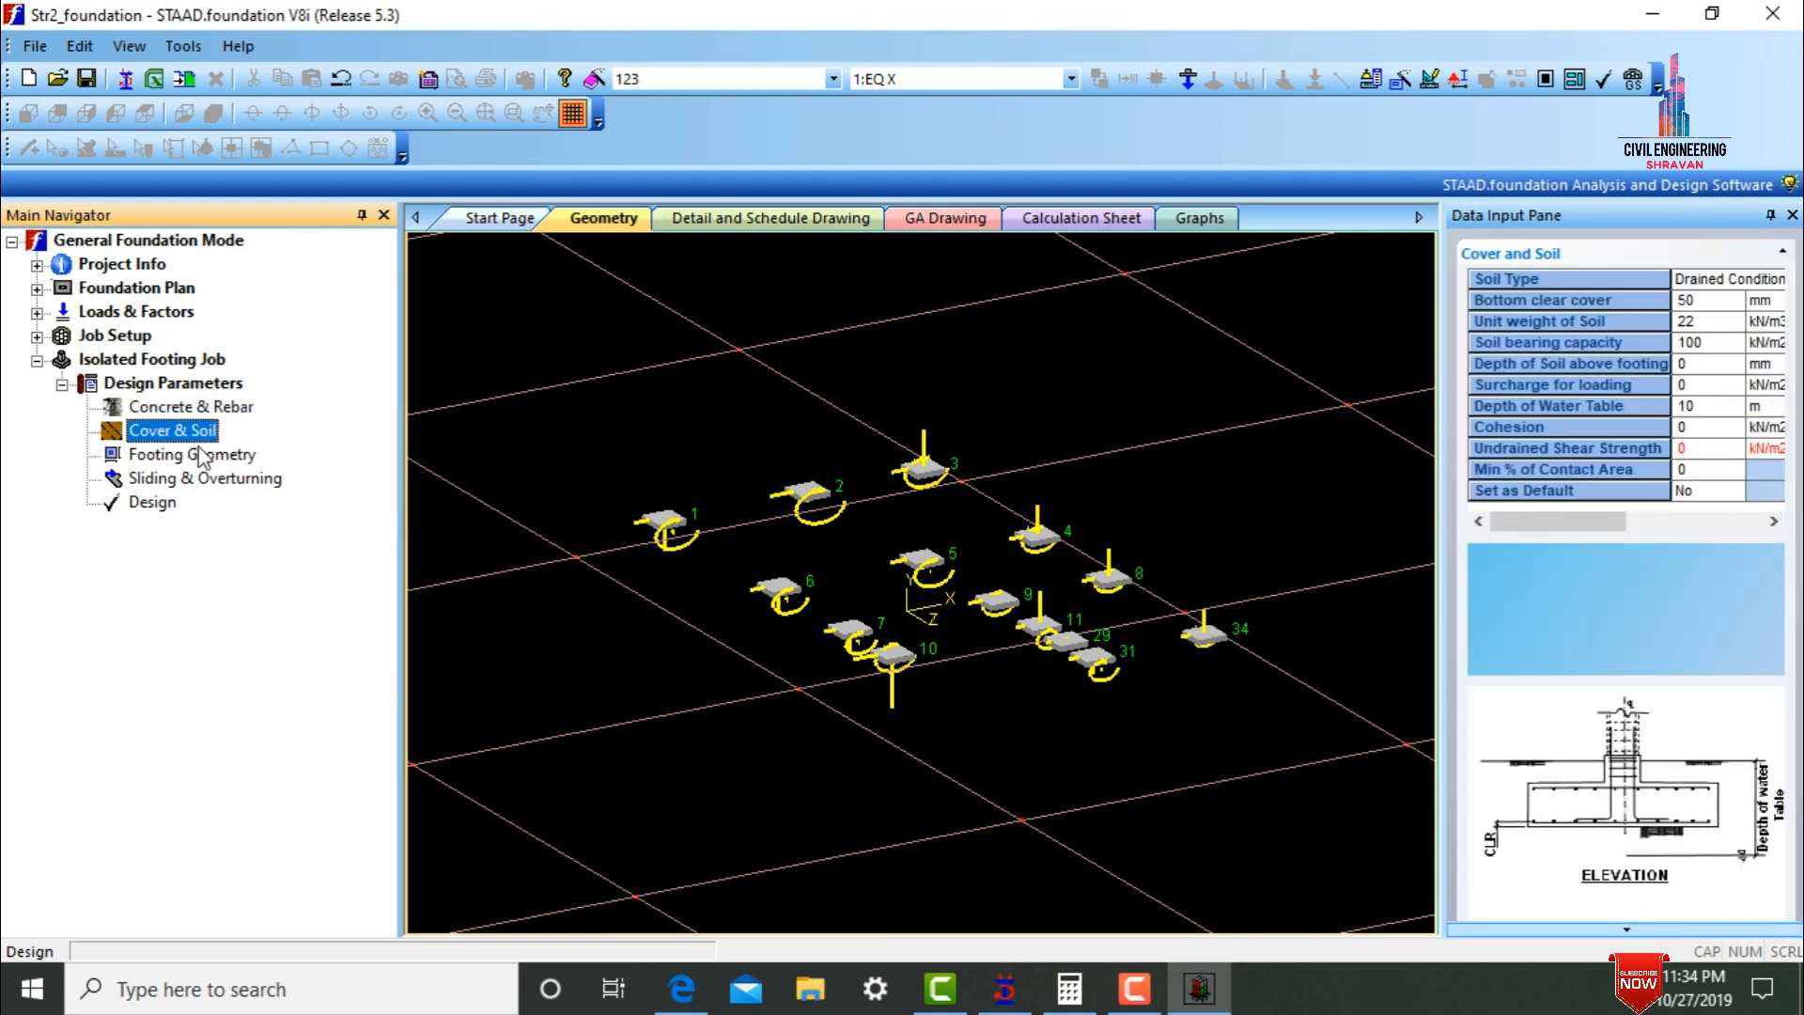
{"action": "left_click", "coordinate": [199, 456]}
{"action": "left_click", "coordinate": [222, 479]}
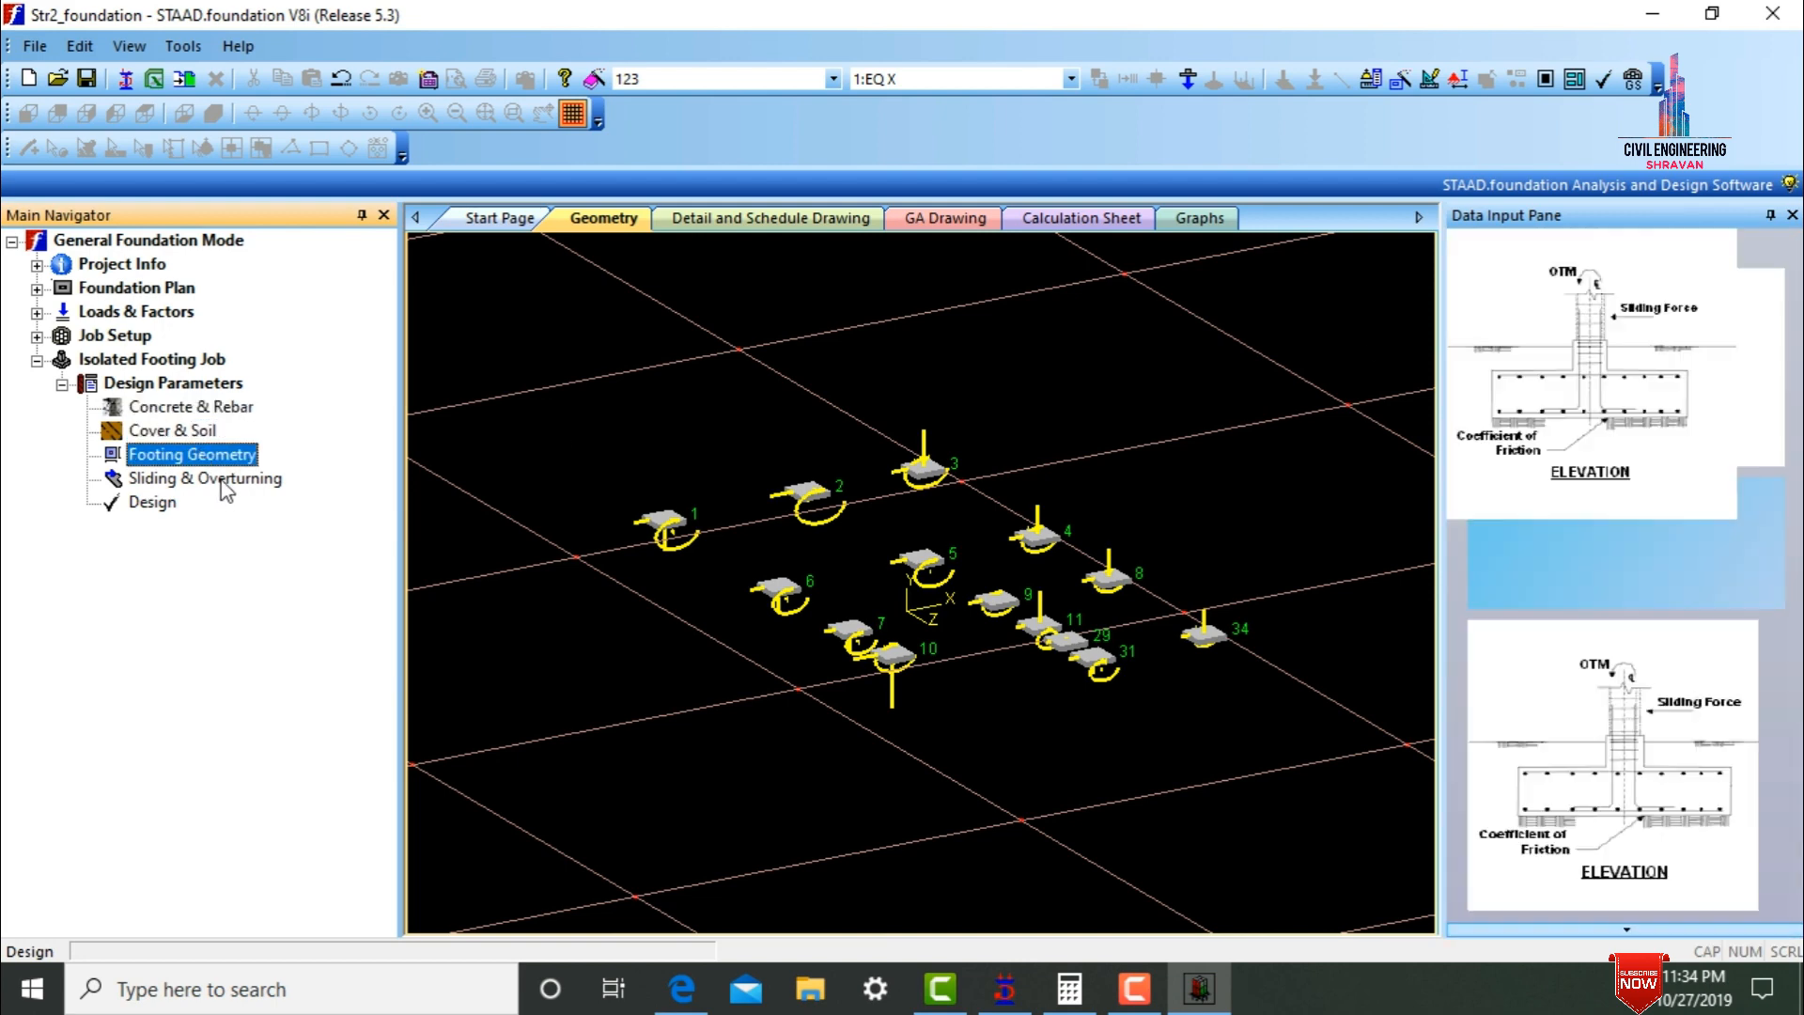
{"action": "left_click", "coordinate": [168, 504]}
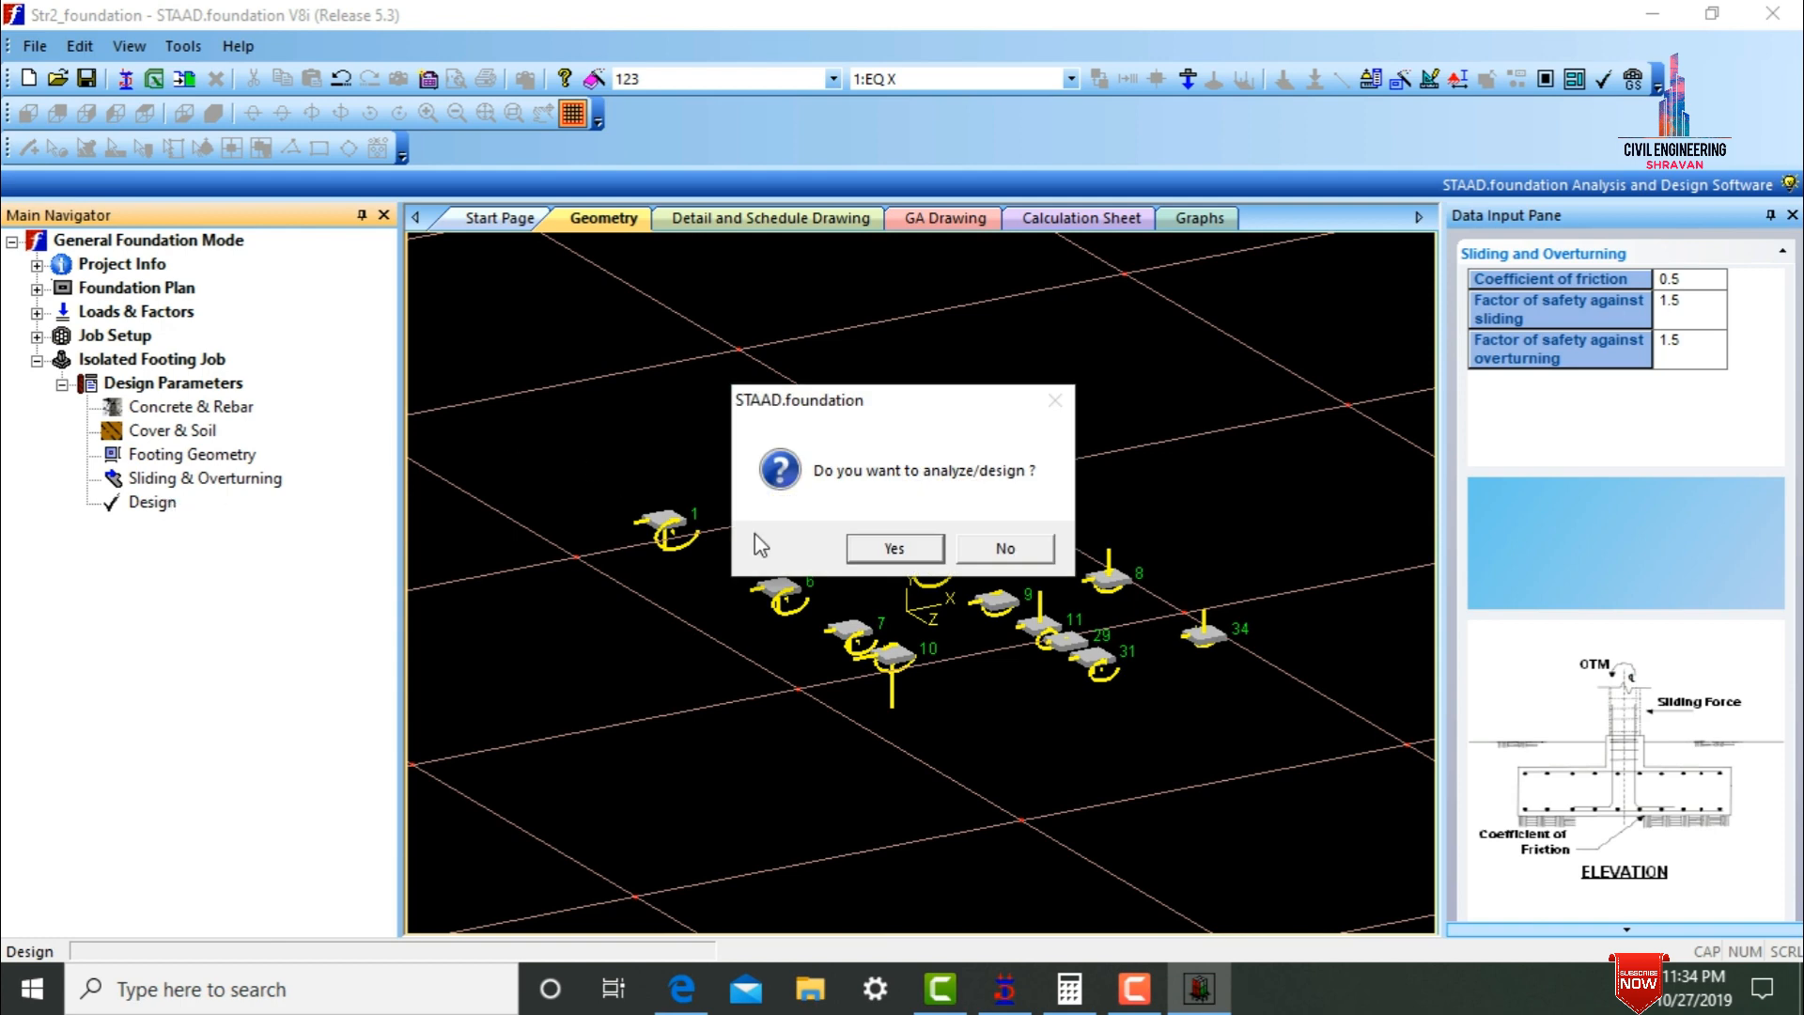
{"action": "left_click", "coordinate": [872, 550]}
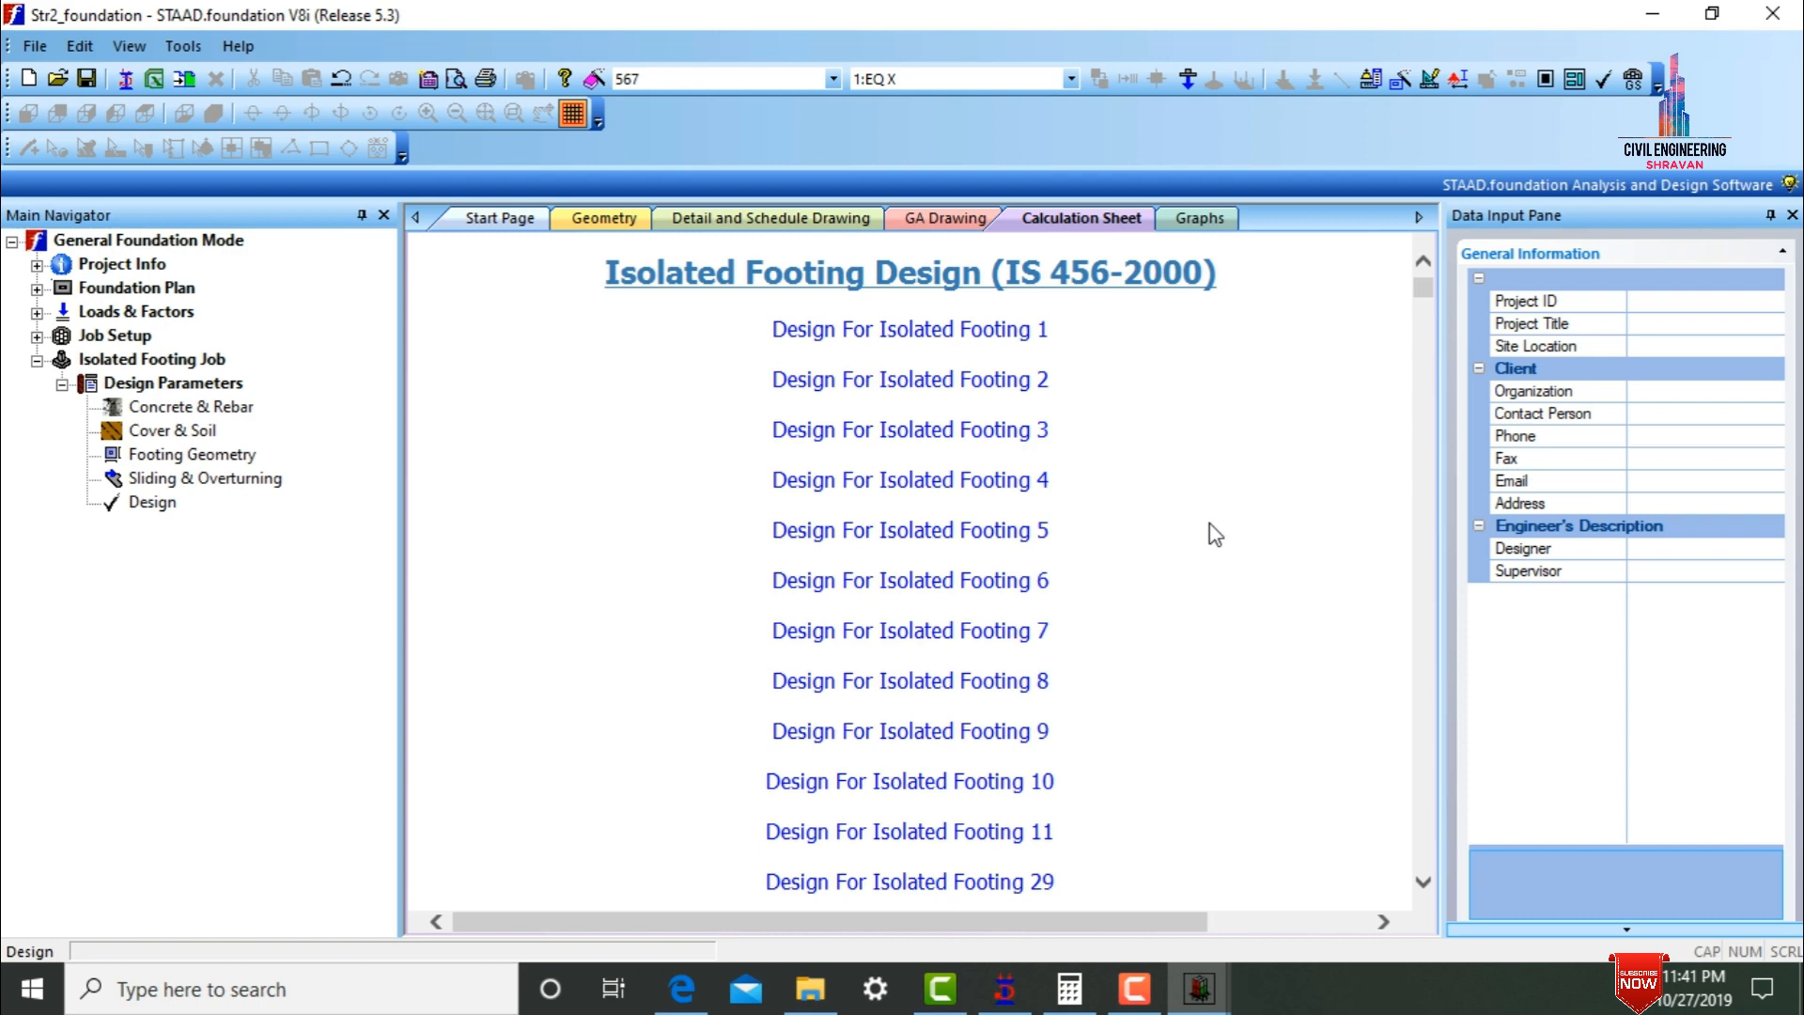
- Examine the design calculations for isolated footing 8, the footing geometry, the schedule drawing and the GA drawing
{"action": "left_click", "coordinate": [919, 683]}
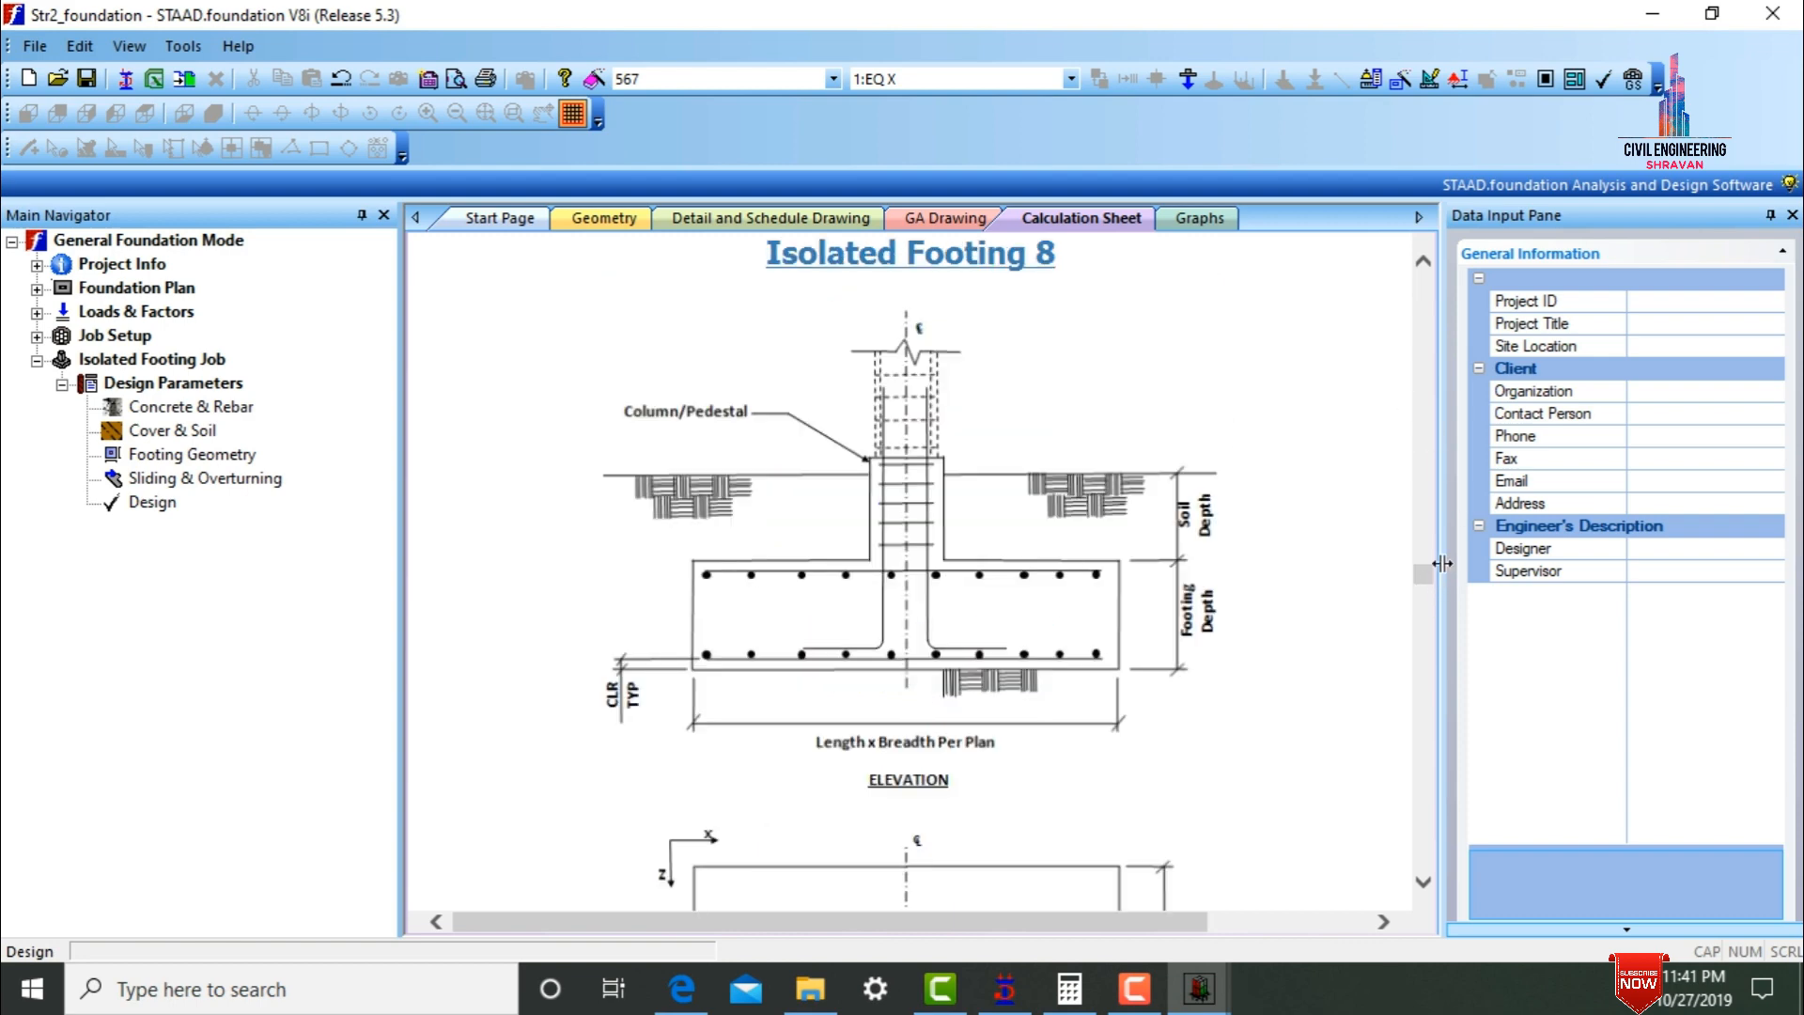
{"action": "mouse_move", "coordinate": [1427, 570]}
{"action": "left_mouse_down"}
{"action": "mouse_move", "coordinate": [1422, 679]}
{"action": "mouse_move", "coordinate": [1468, 590]}
{"action": "left_mouse_up"}
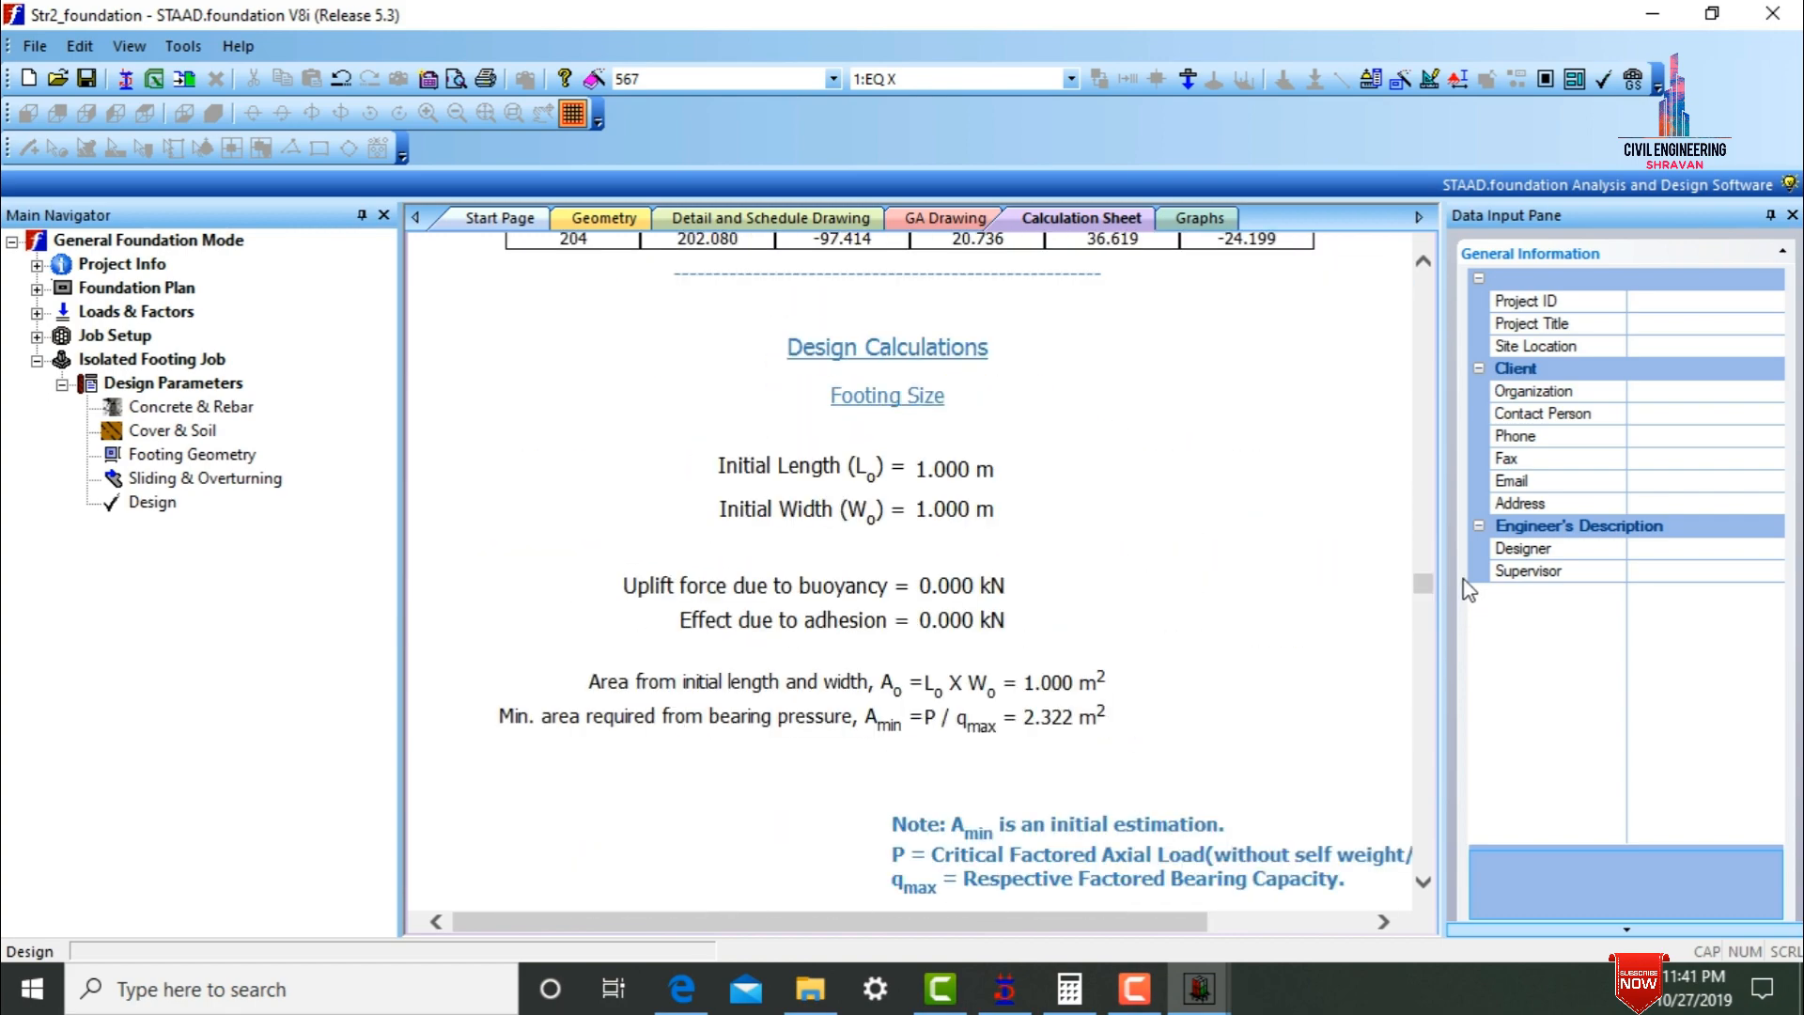
{"action": "left_click", "coordinate": [592, 215]}
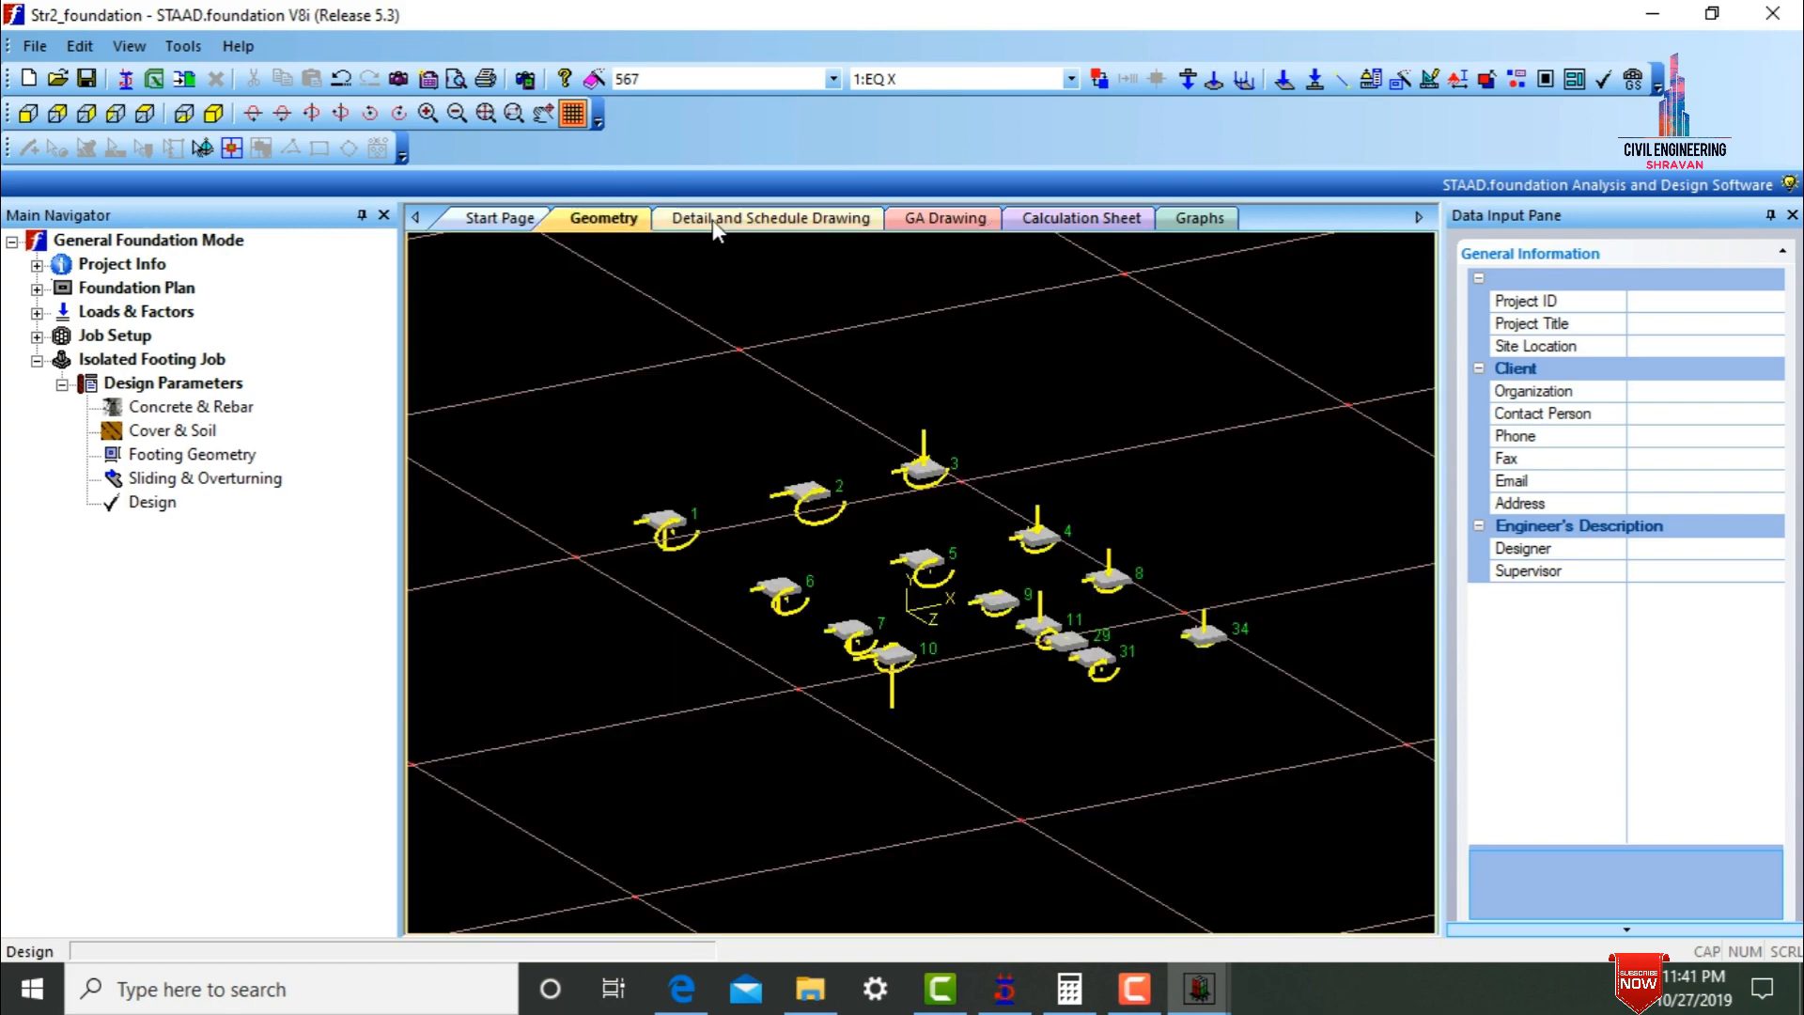
{"action": "left_click", "coordinate": [714, 221]}
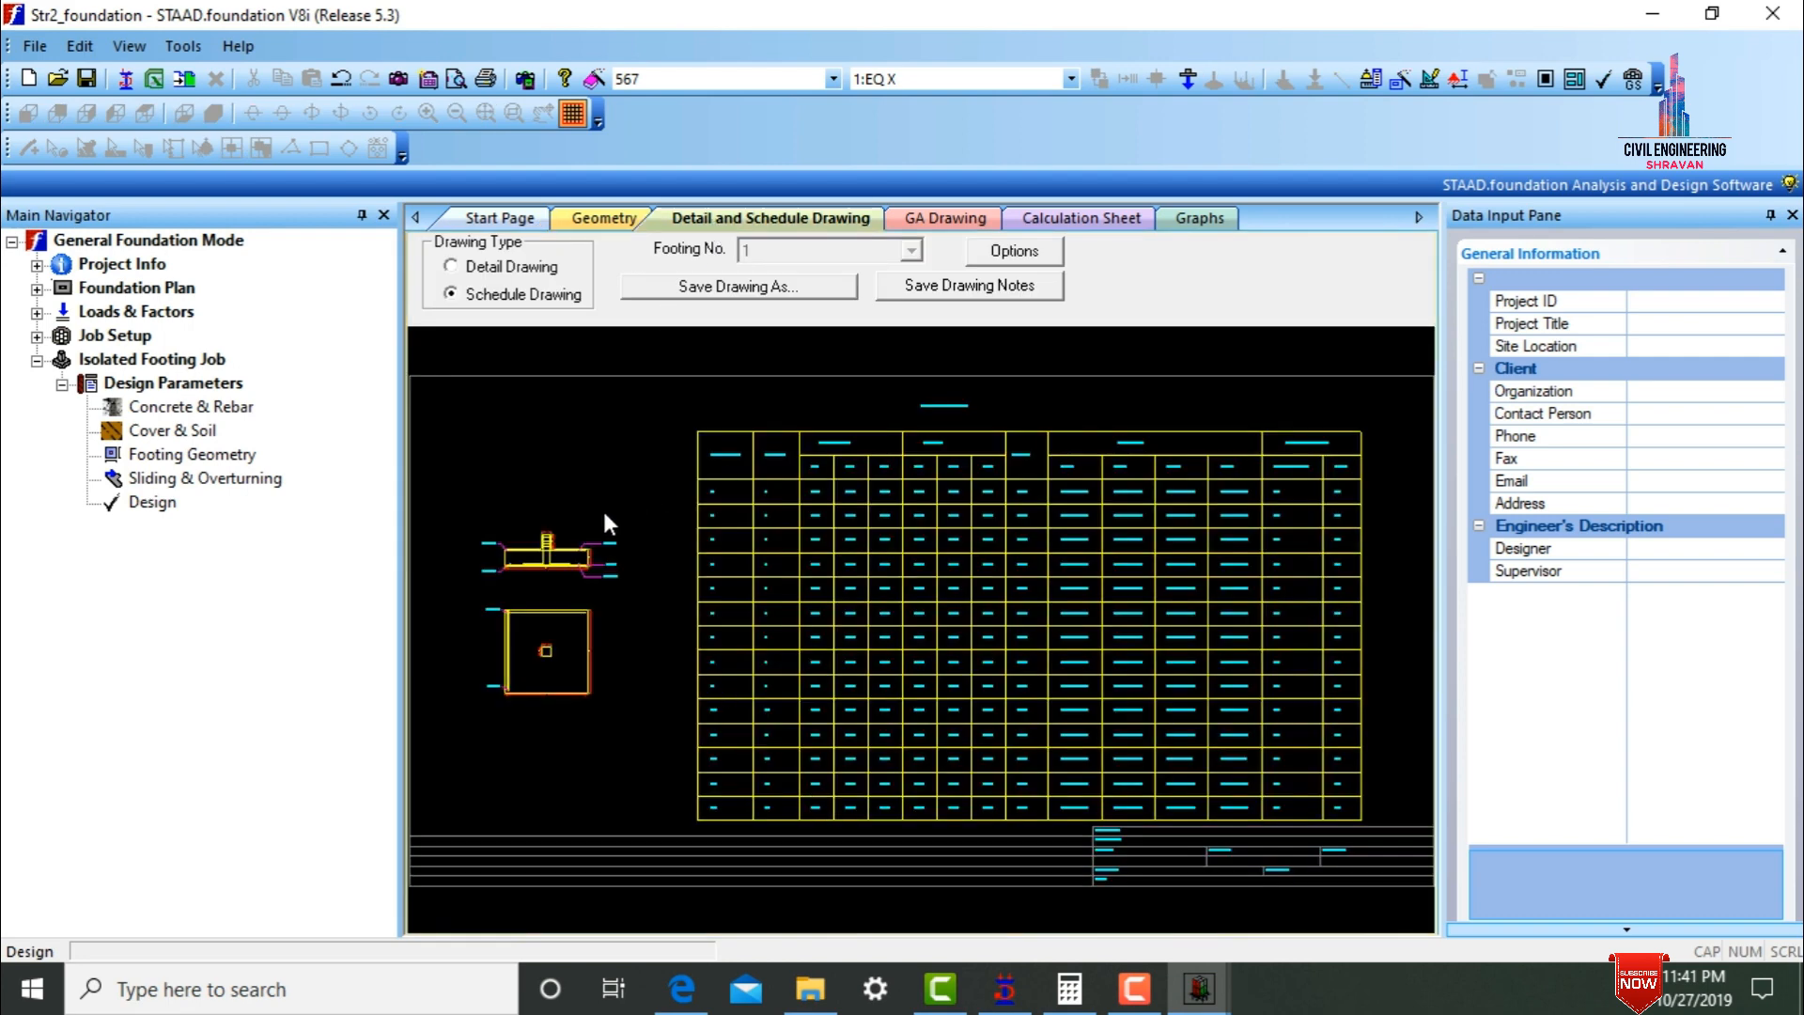
{"action": "scroll", "coordinate": [459, 522], "scroll_direction": "down", "scroll_amount": 5}
{"action": "scroll", "coordinate": [459, 522], "scroll_direction": "up", "scroll_amount": 2}
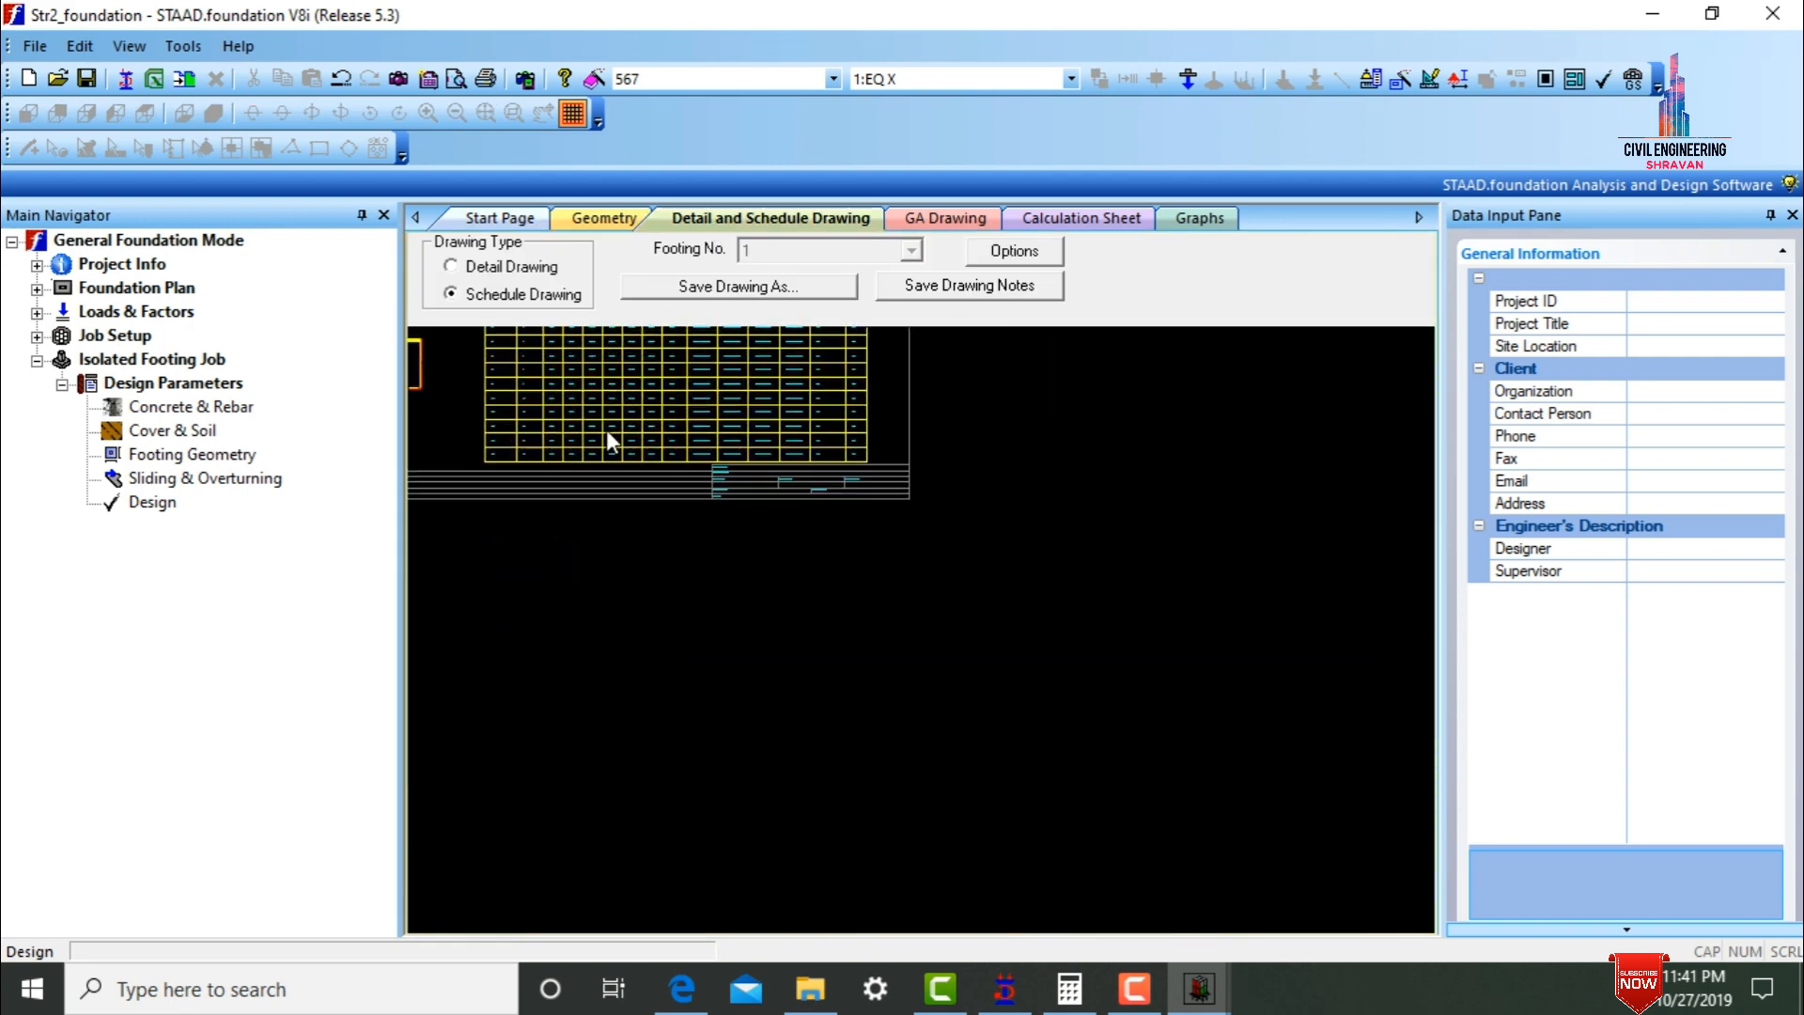
{"action": "left_click", "coordinate": [928, 218]}
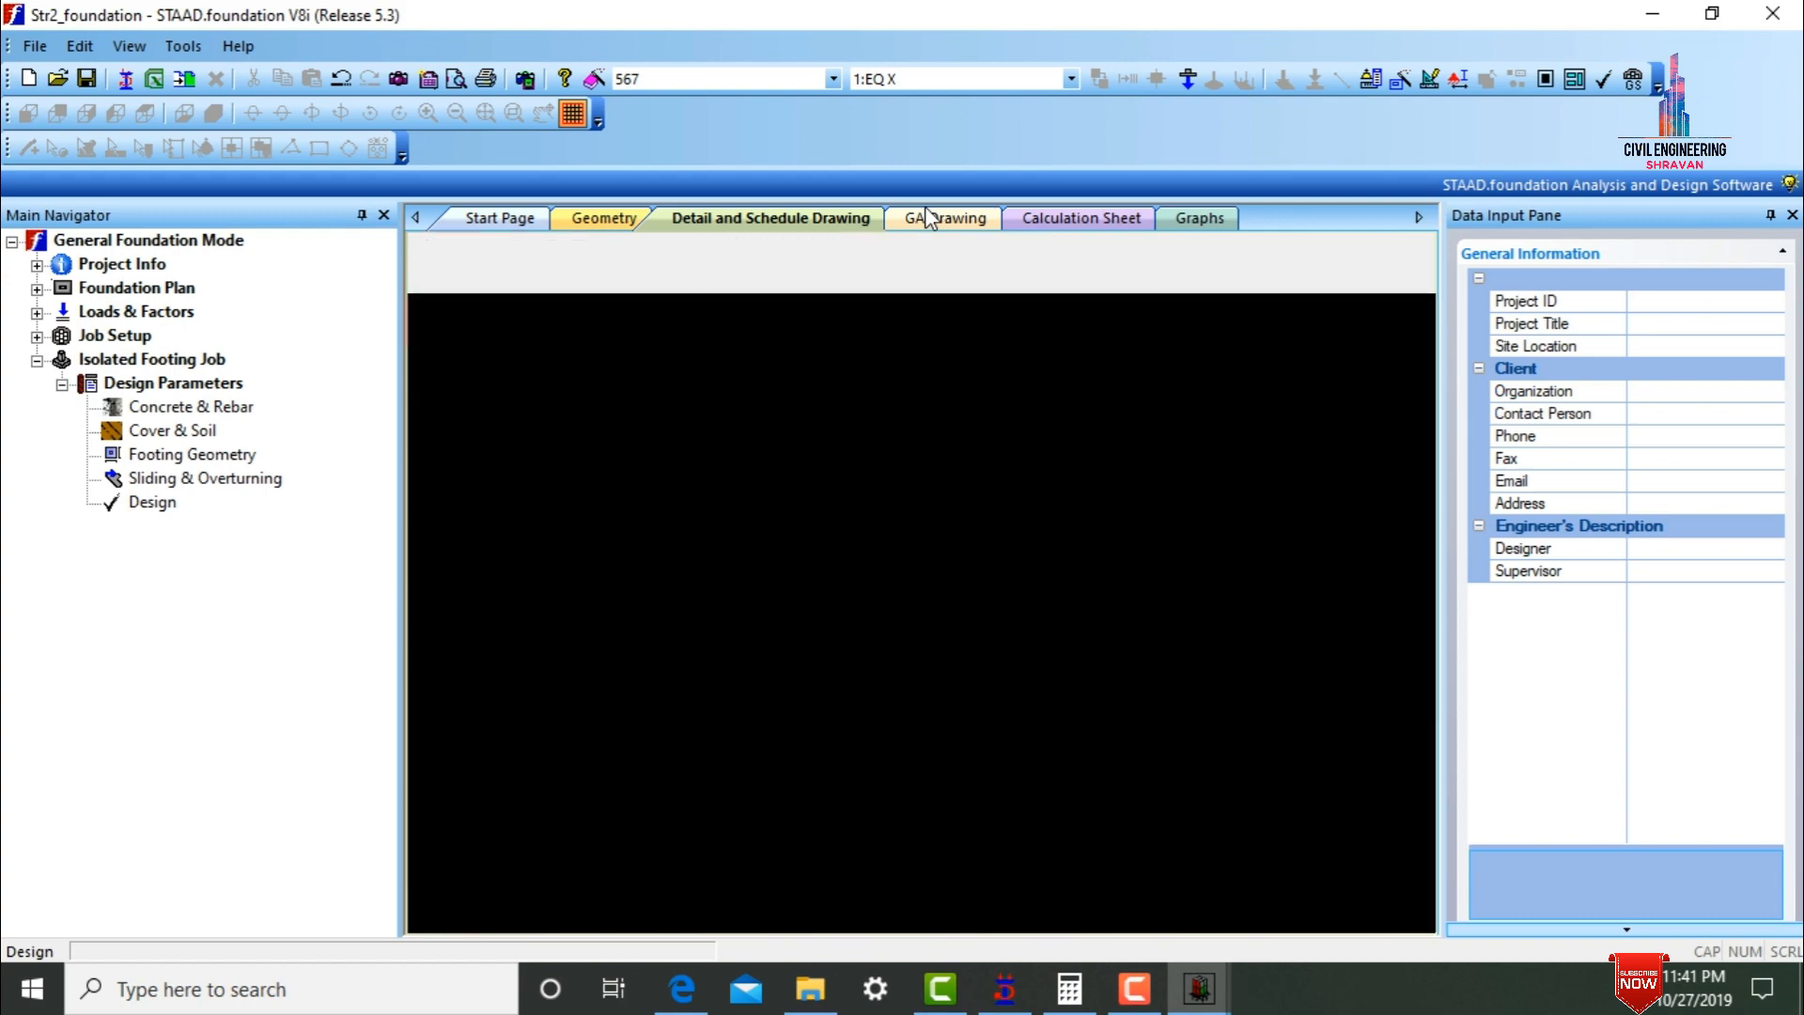
{"action": "left_click", "coordinate": [1019, 219]}
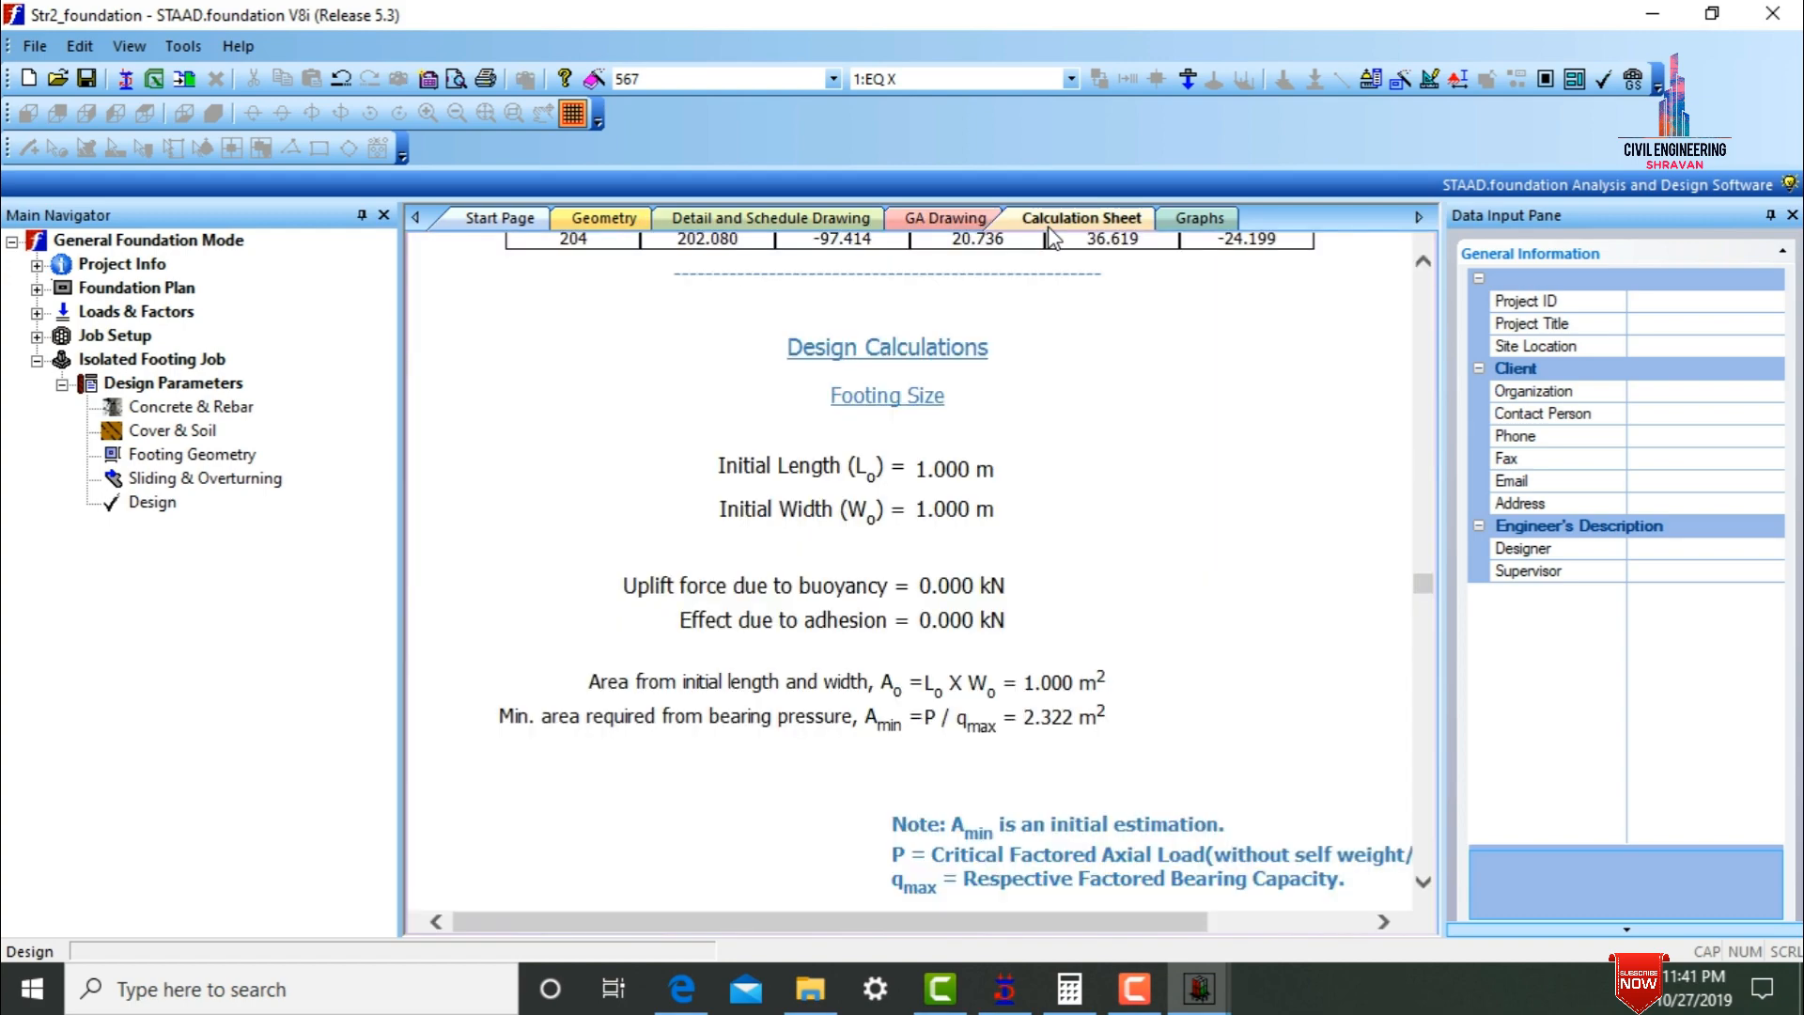
- Switch to STAAD.Pro and inspect the rendered building frame from another angle
{"action": "key", "text": "alt+Tab"}
{"action": "left_click_drag", "start_coordinate": [1179, 864], "coordinate": [1299, 371]}
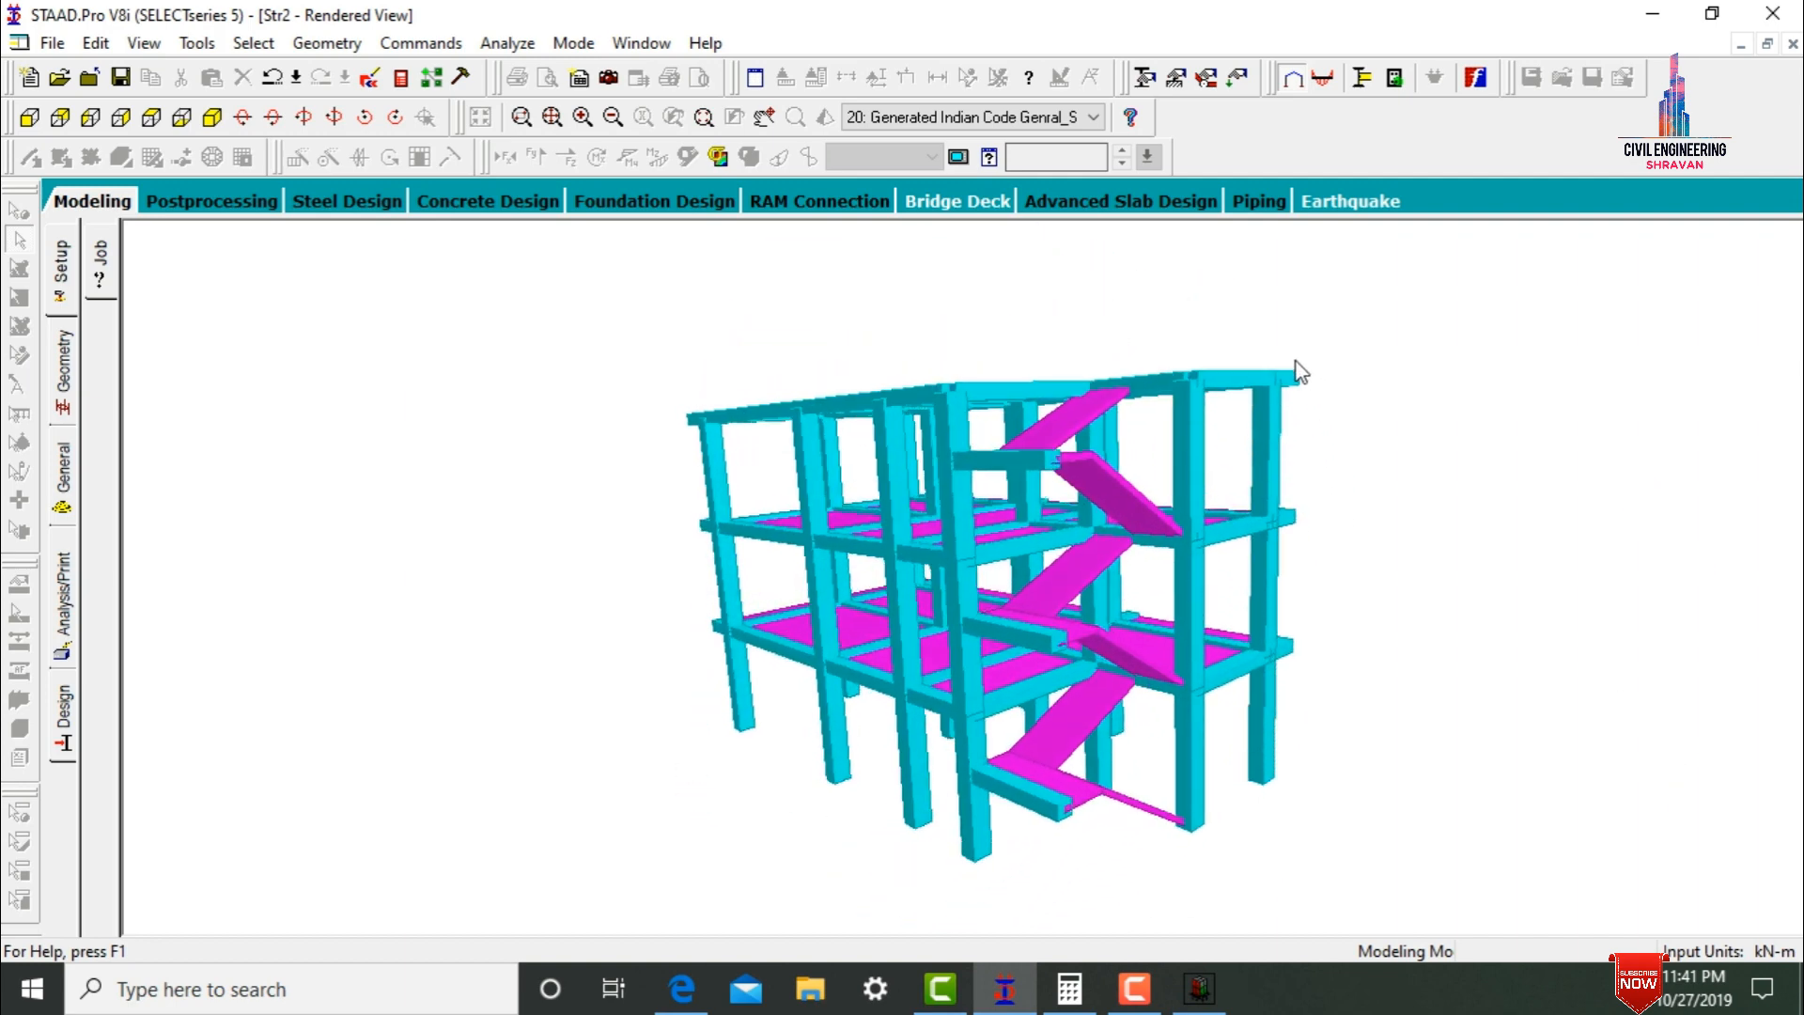